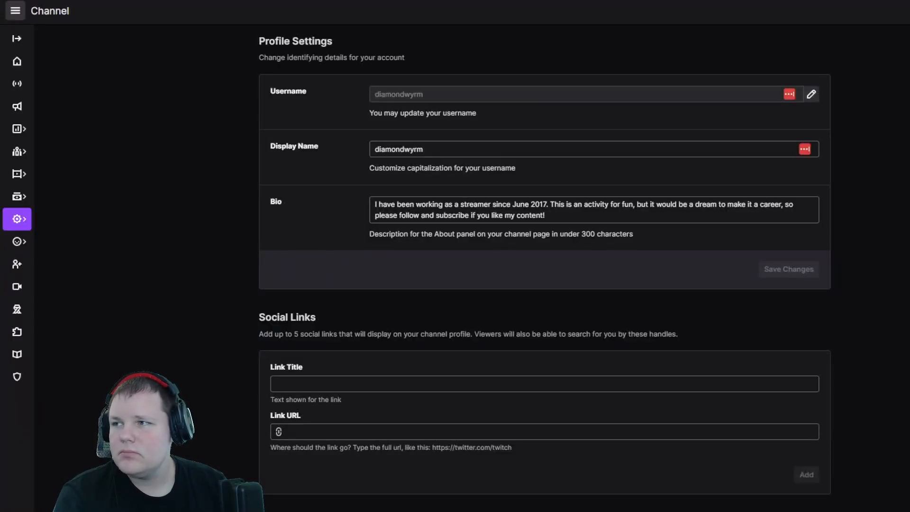
Replace "working as a streamer" with "streaming" in the first sentence of the channel bio
drag(571, 215, 363, 186)
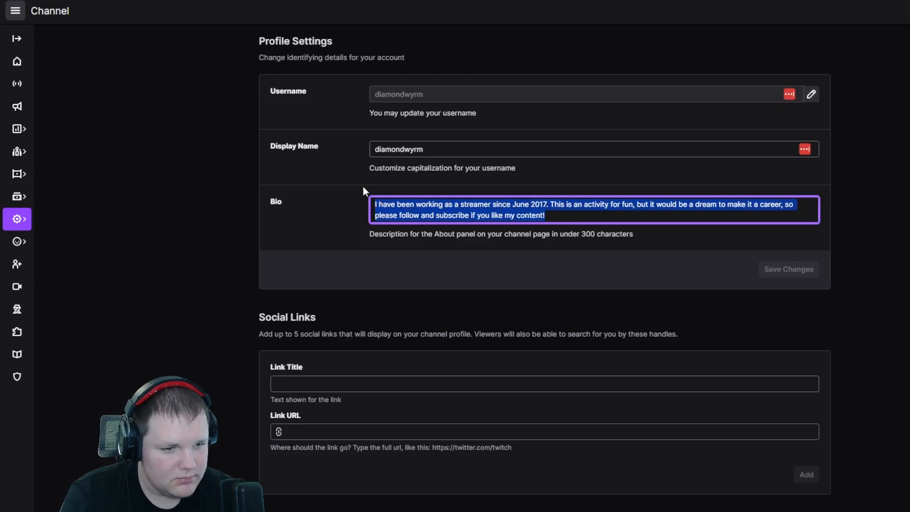
key(Right)
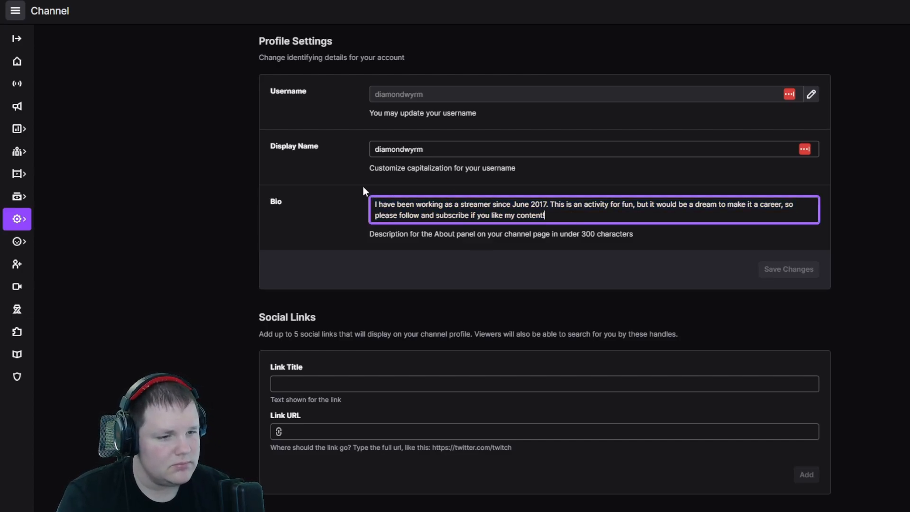
key(Up)
key(Right)
key(Right)
key(Right)
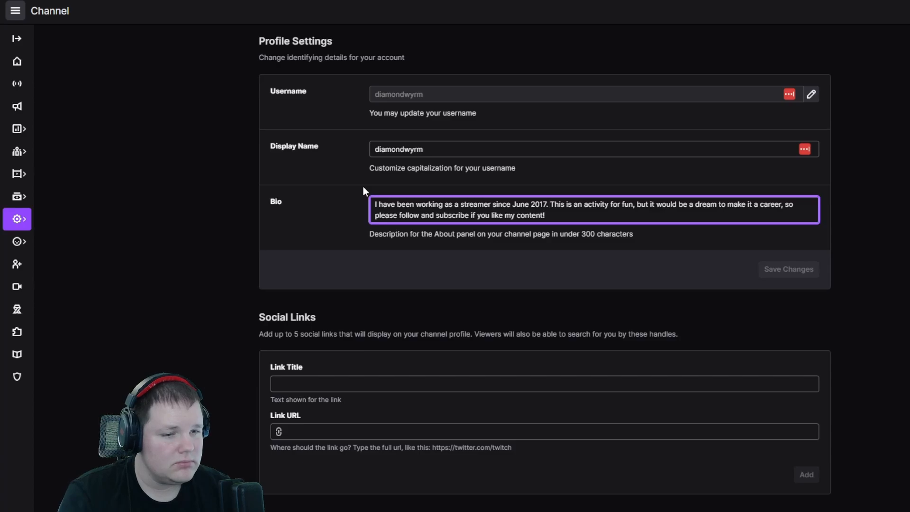
double_click(424, 204)
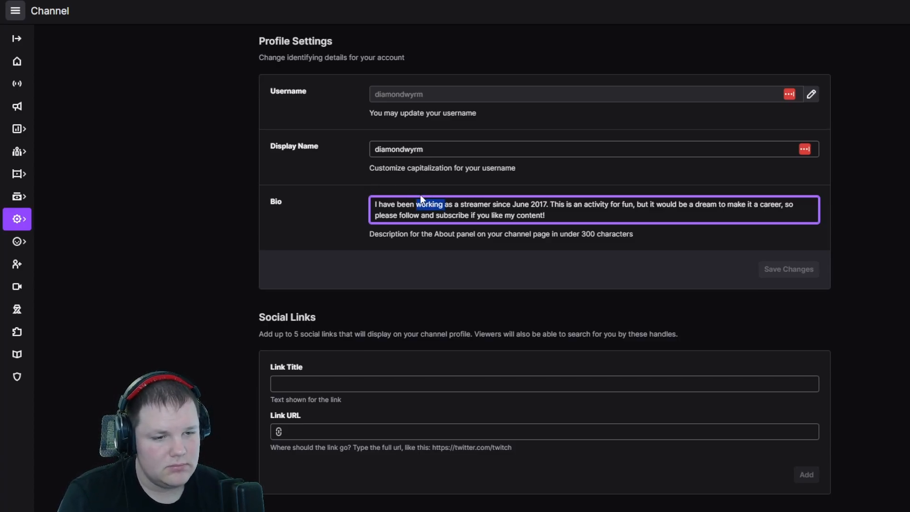
key(shift+Right)
key(shift+Right)
key(shift+Right)
key(shift+Right)
key(shift+Right)
key(shift+Right)
key(shift+Right)
key(shift+Right)
key(shift+Right)
key(shift+Right)
key(shift+Right)
key(shift+Right)
key(shift+Right)
key(shift+Right)
text(streaming)
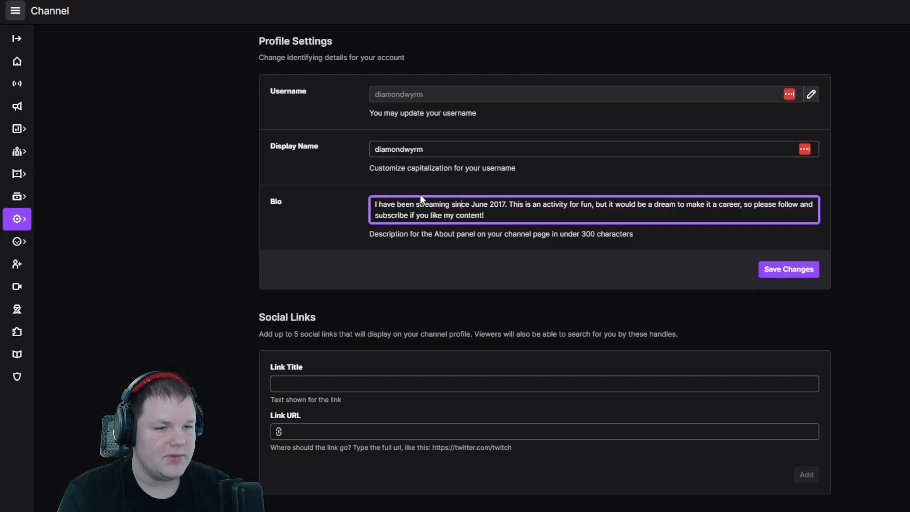
Remove "June" from the bio's first sentence and delete all the text following "2017."
key(ctrl+Right)
key(ctrl+Right)
key(ctrl+Right)
key(ctrl+shift+End)
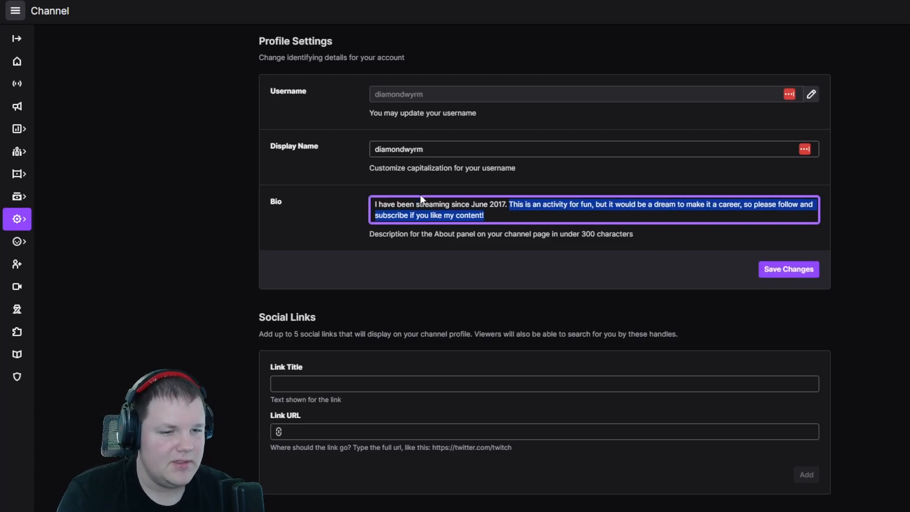
double_click(480, 204)
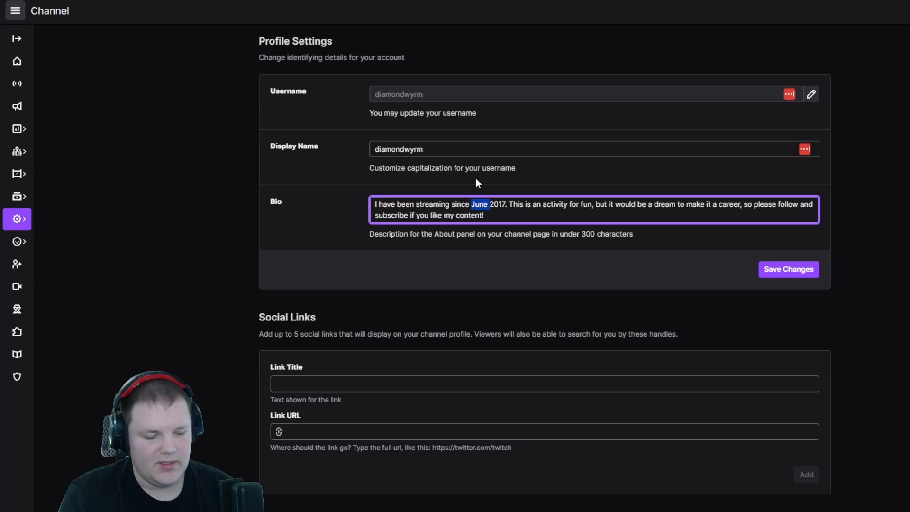
key(BackSpace)
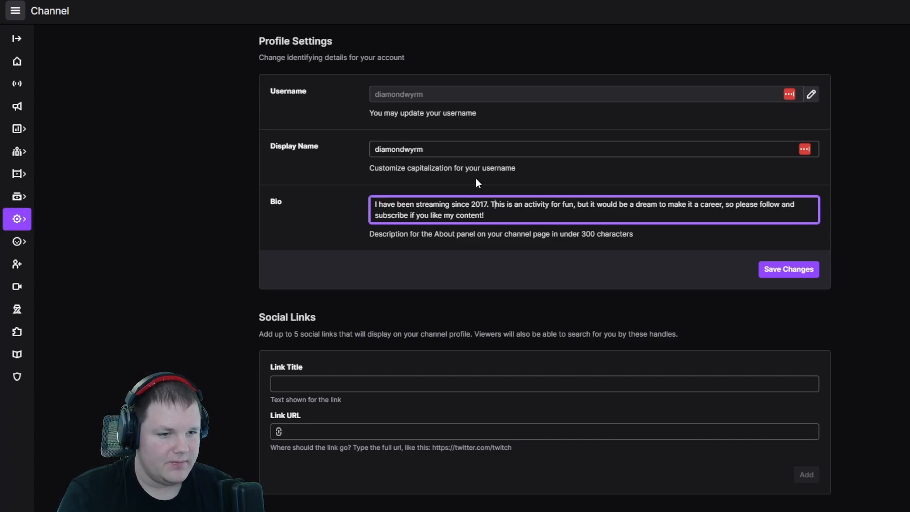
key(ctrl+shift+End)
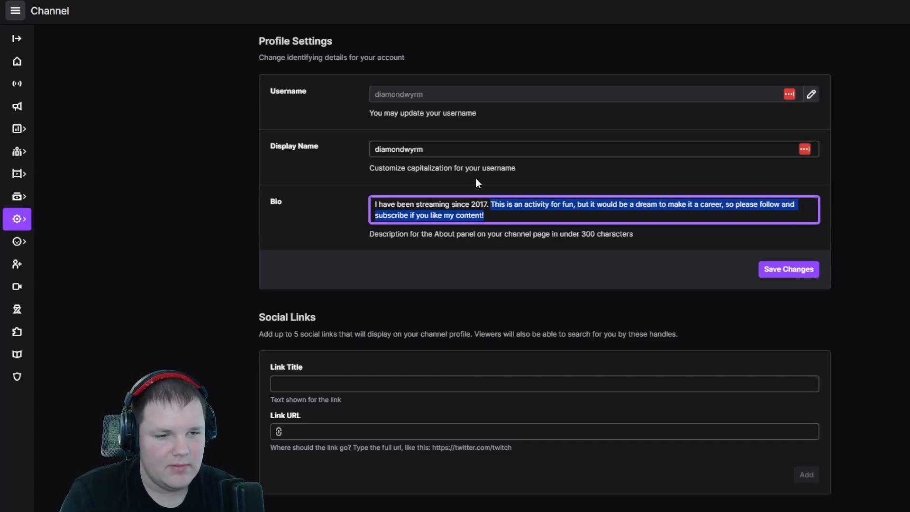
key(BackSpace)
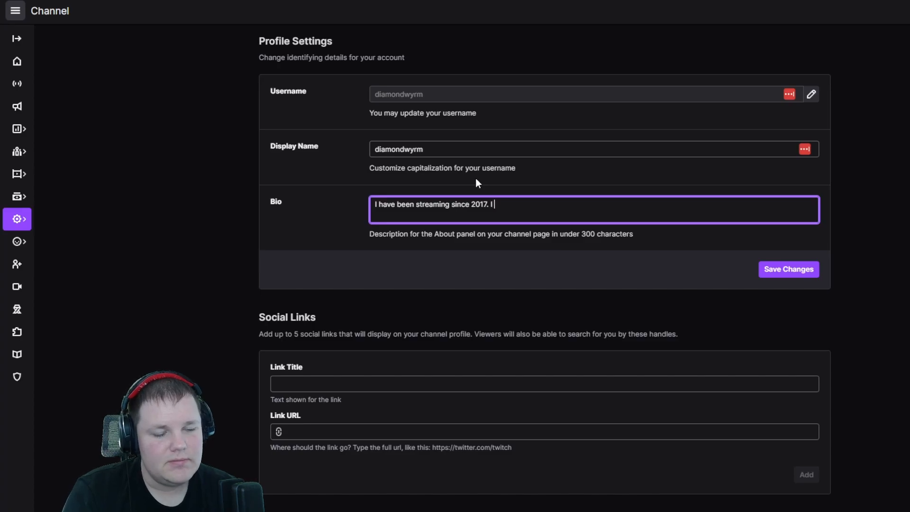
Start a second bio sentence reading "I play video games," after "2017."
text(I pla)
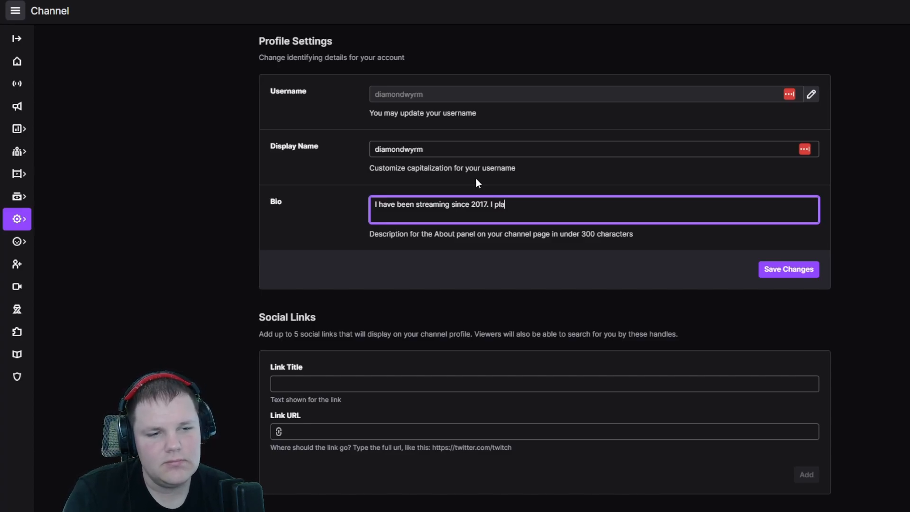
text(y games)
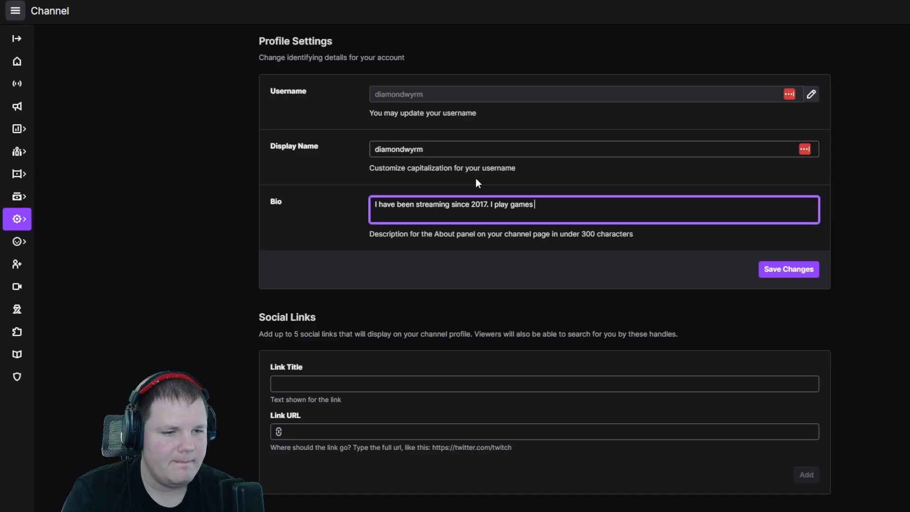
key(BackSpace)
key(BackSpace)
key(BackSpace)
key(BackSpace)
key(BackSpace)
text(video)
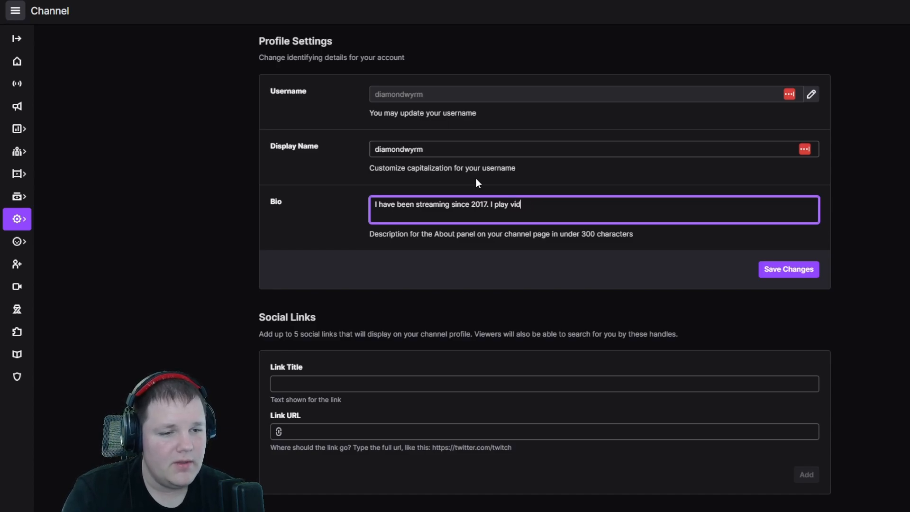
key(BackSpace)
key(BackSpace)
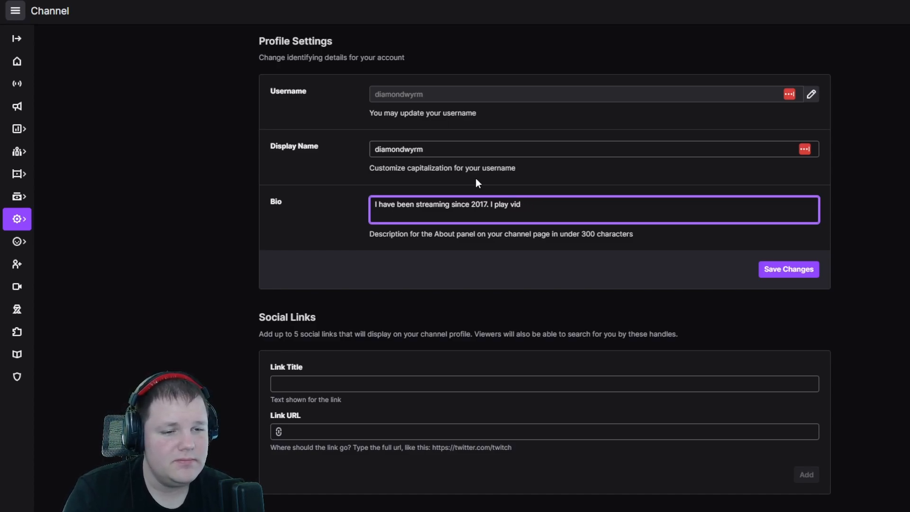
text(eo games, )
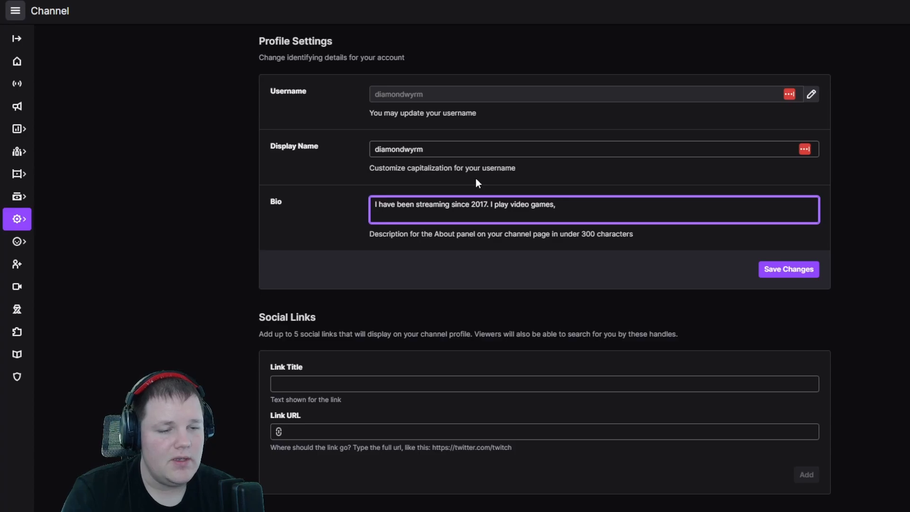
text(W)
key(BackSpace)
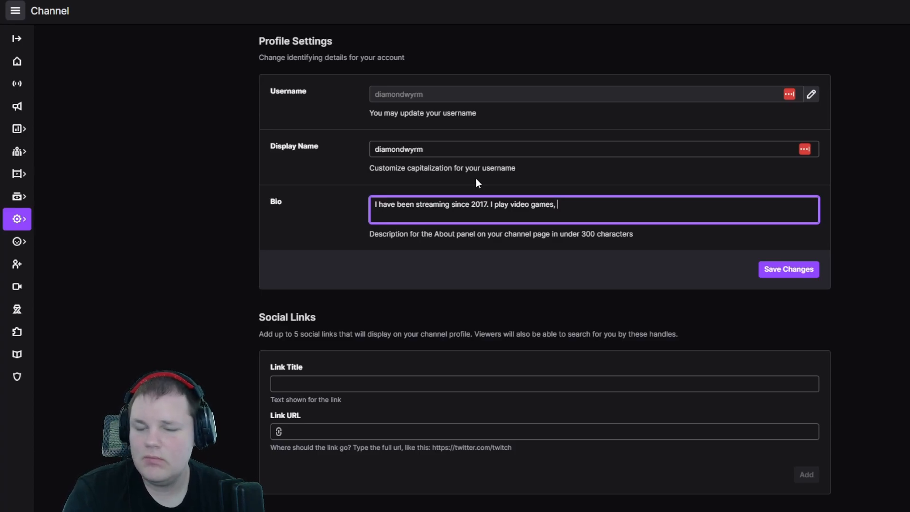
Continue the list of activities in the bio with "table top RPGS," in lowercase except for RPGS
text(Table)
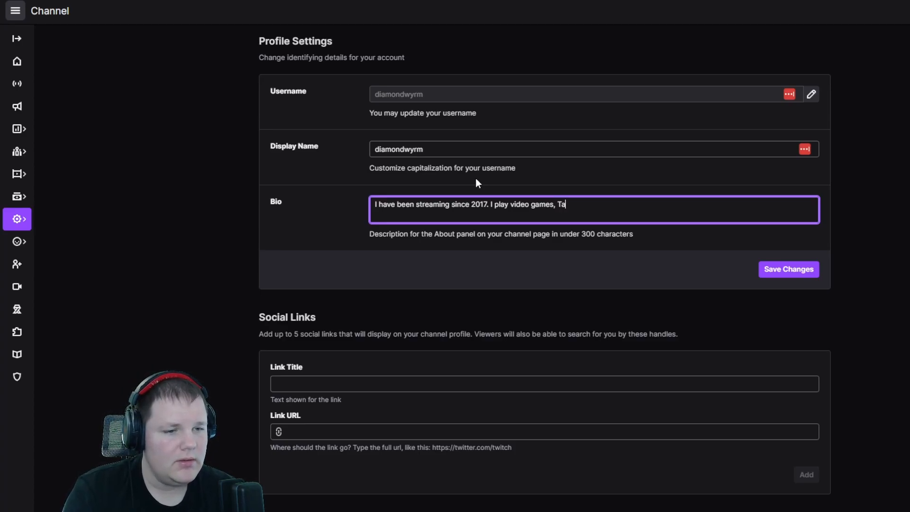
key(BackSpace)
key(BackSpace)
key(BackSpace)
key(BackSpace)
key(BackSpace)
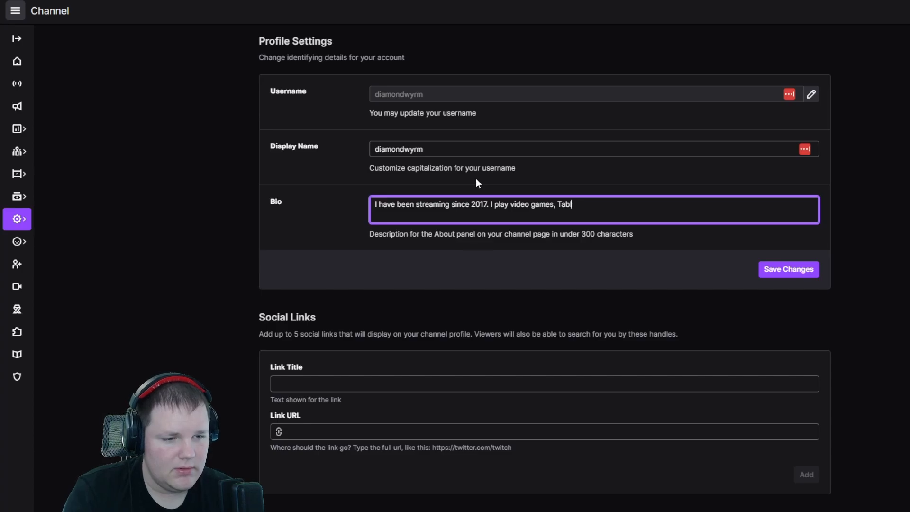
text(table to)
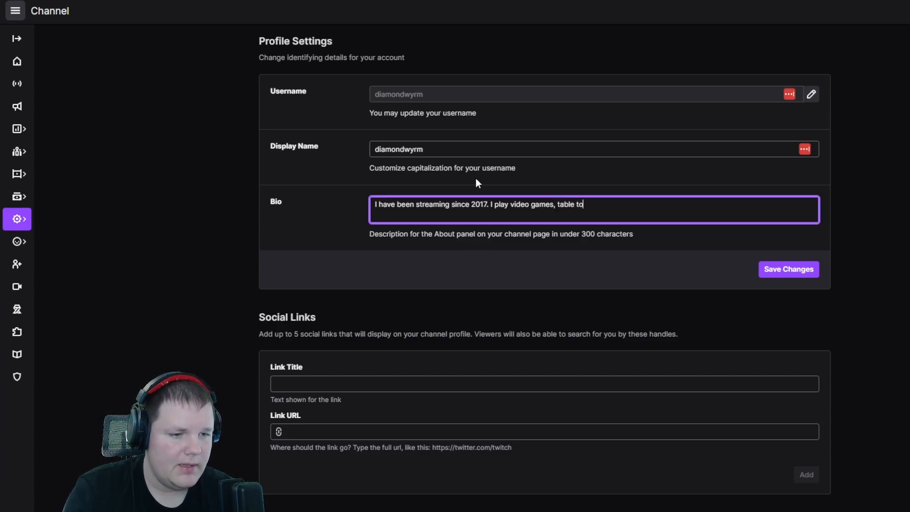
text(p RPGS, and)
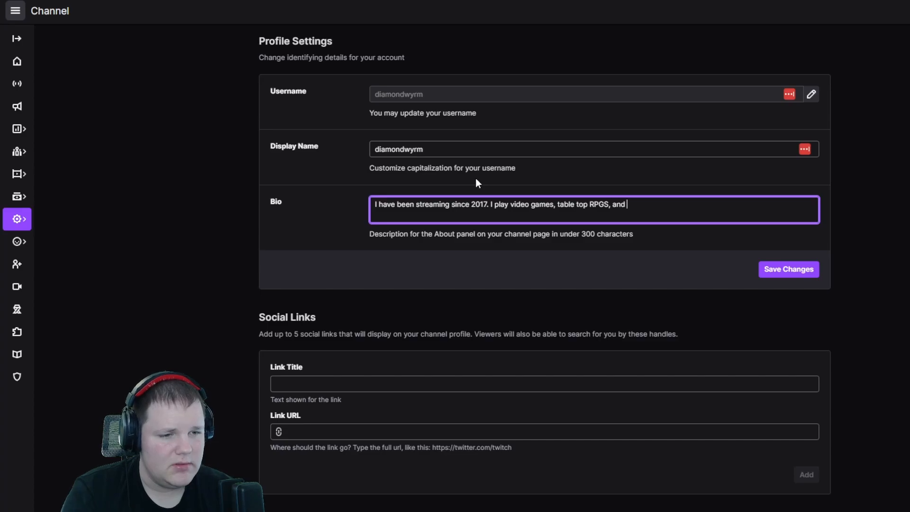
key(BackSpace)
key(BackSpace)
key(BackSpace)
Add "world build for those RPGS" as the third activity in the bio sentence
text(World)
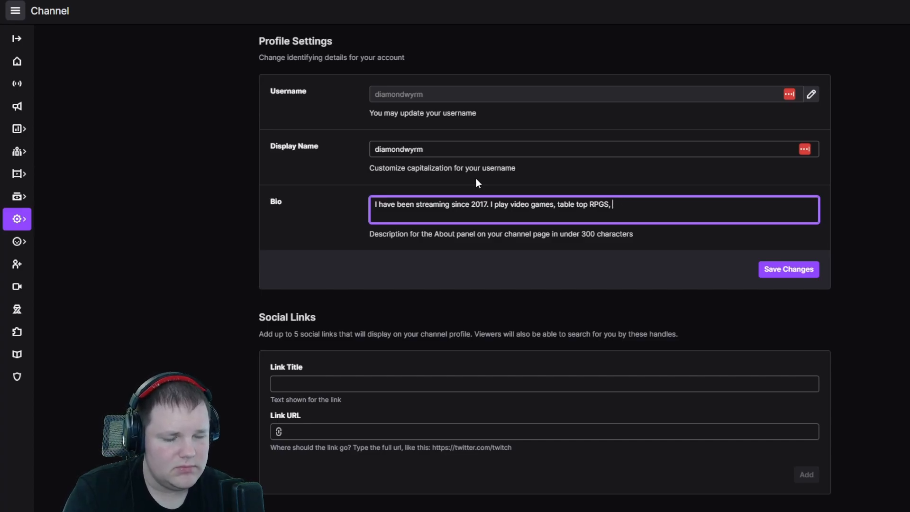
key(BackSpace)
key(BackSpace)
key(BackSpace)
key(BackSpace)
key(BackSpace)
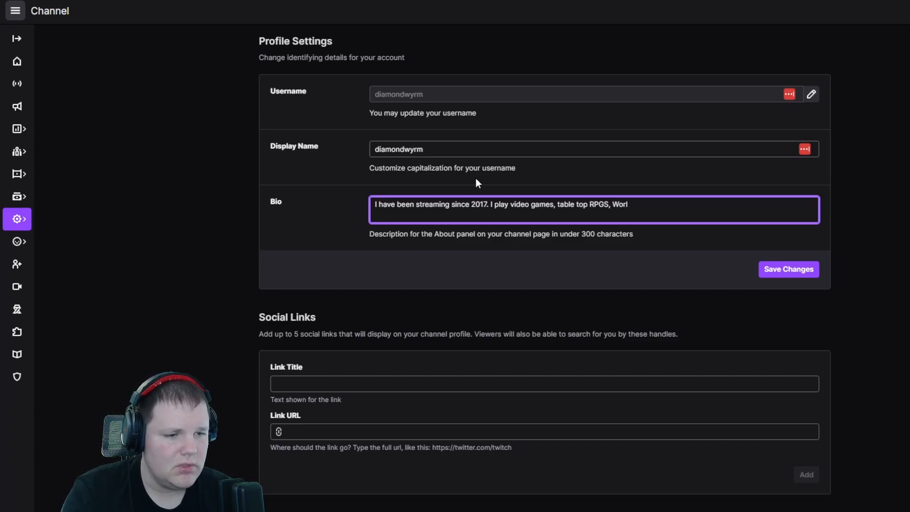
text(world b)
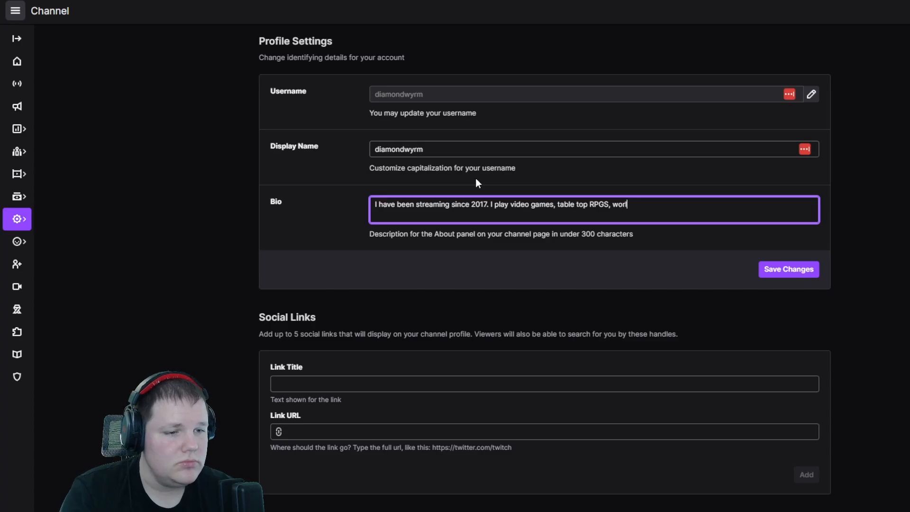
text(uild for those )
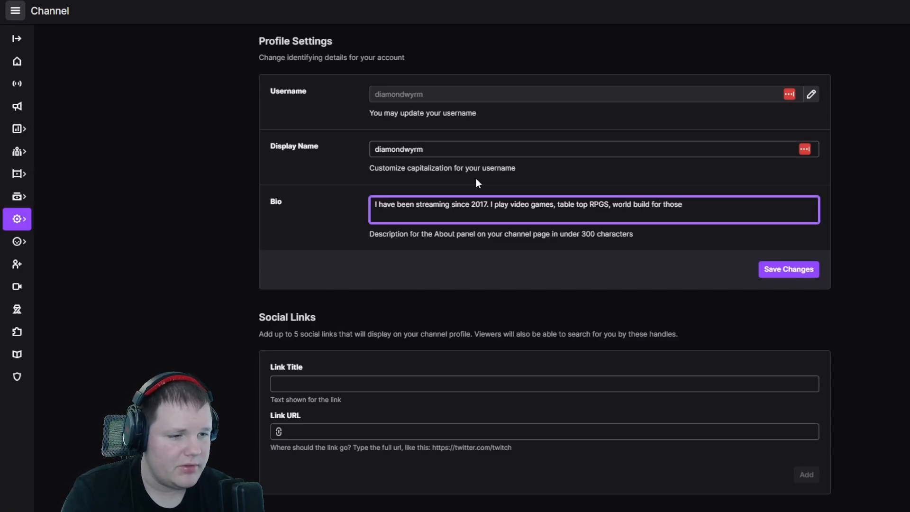
text(RPGS)
Complete the bio's activity sentence with ", and occasionally program something dumb."
text(, a)
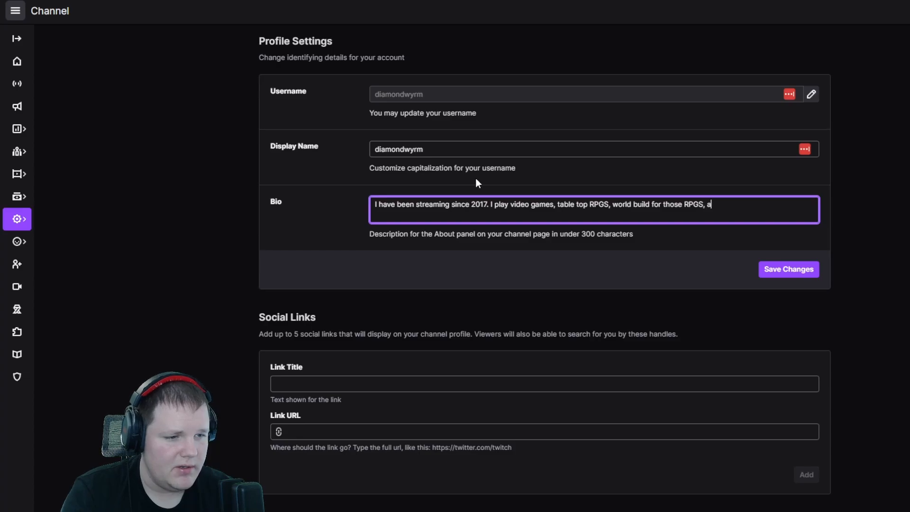
text(nd occ)
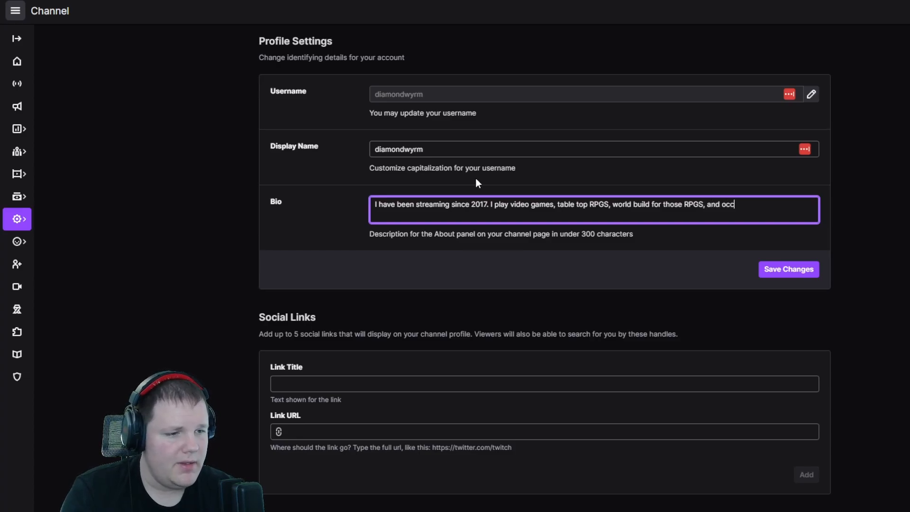
text(asionally program)
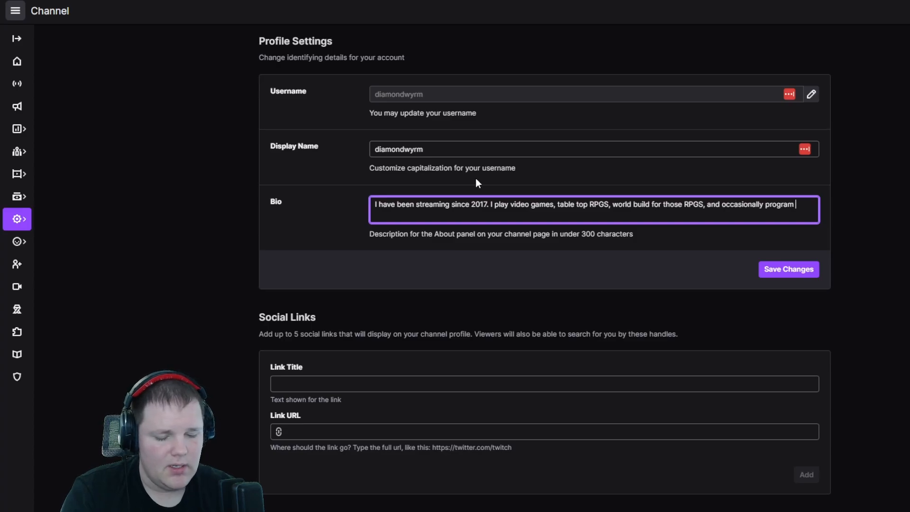
text( somet)
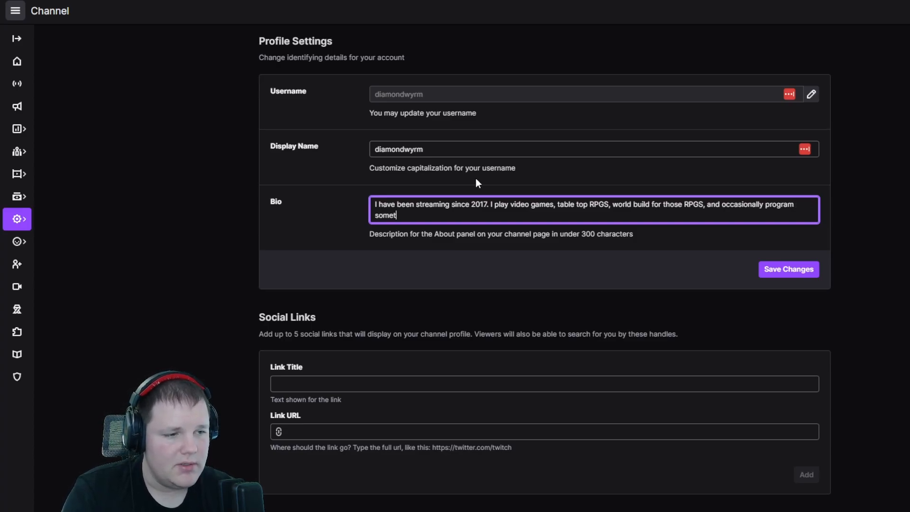
text(hing dumb.)
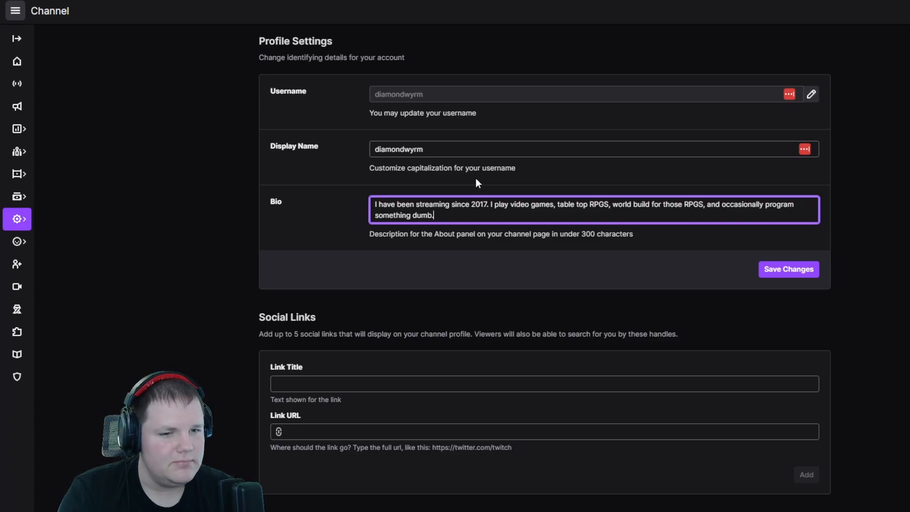
Replace "something dumb." at the end of the bio with "a thing here or there."
key(BackSpace)
key(BackSpace)
key(BackSpace)
key(BackSpace)
key(BackSpace)
key(BackSpace)
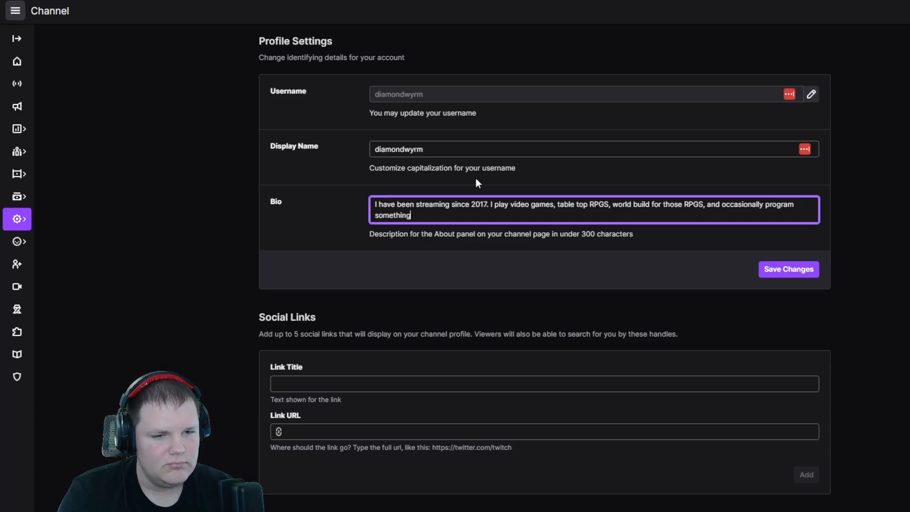
key(BackSpace)
key(BackSpace)
key(BackSpace)
key(BackSpace)
key(BackSpace)
key(BackSpace)
key(BackSpace)
key(BackSpace)
key(BackSpace)
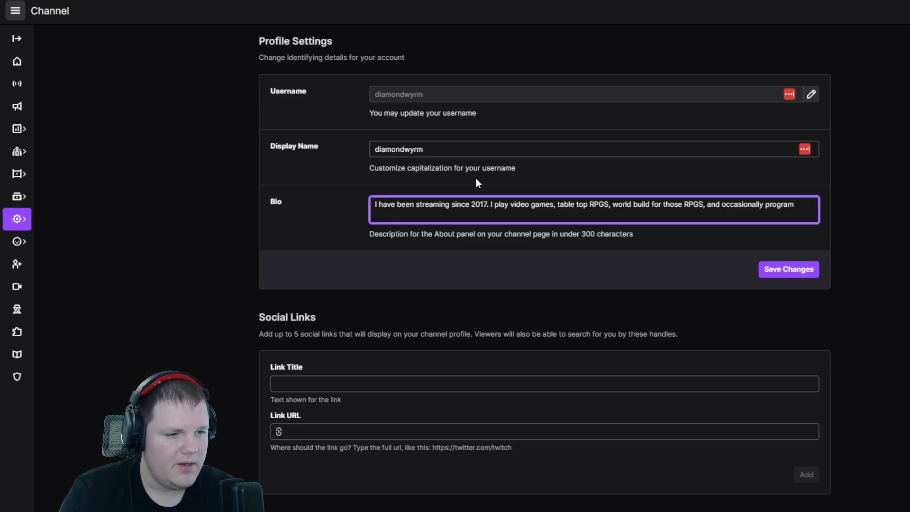
text(a thing h)
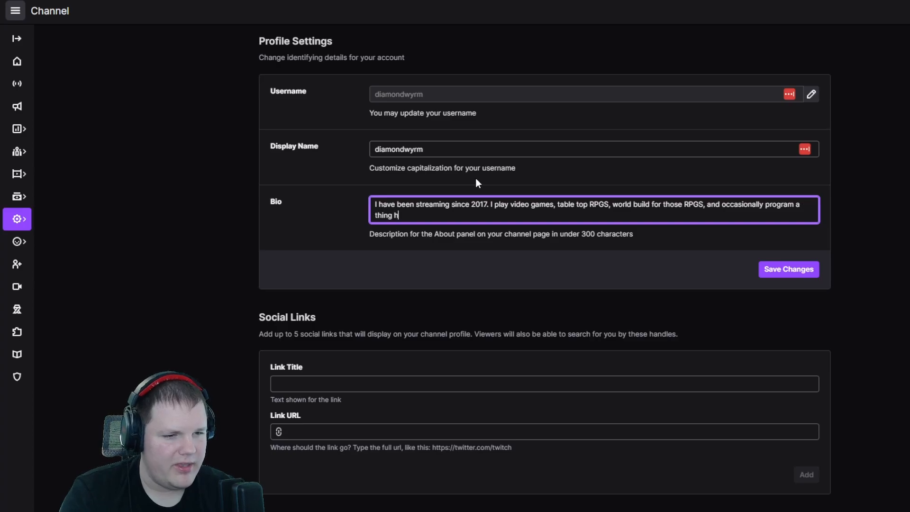
text(ere or there)
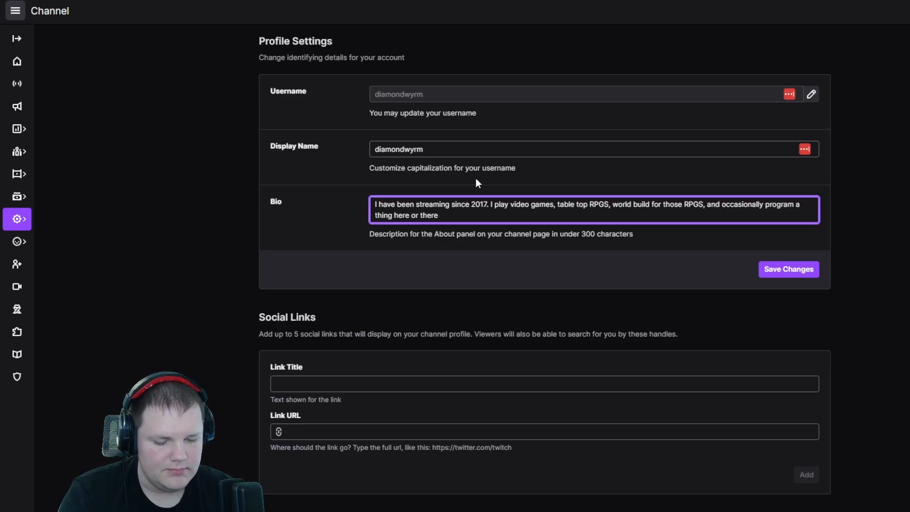
text(.)
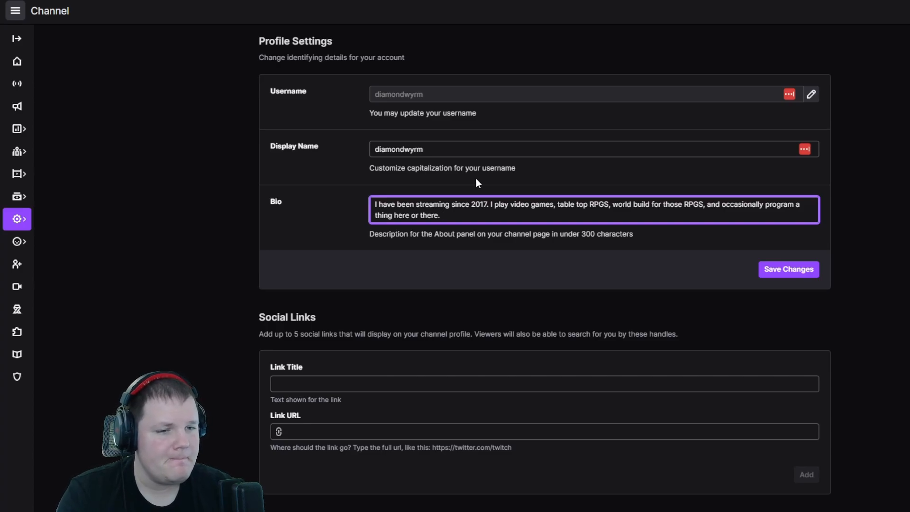
text(Let me )
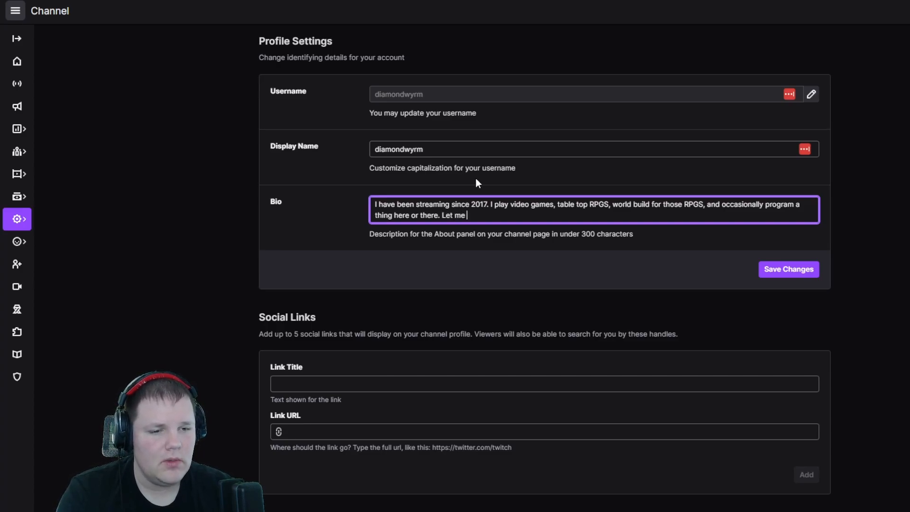
text(know if you)
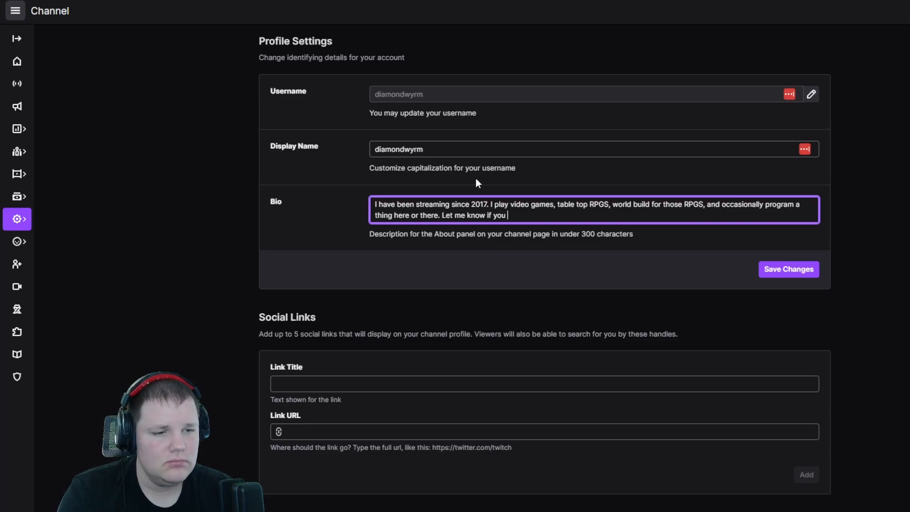
key(BackSpace)
key(BackSpace)
key(BackSpace)
key(BackSpace)
key(BackSpace)
key(BackSpace)
key(BackSpace)
key(BackSpace)
key(BackSpace)
key(BackSpace)
key(BackSpace)
key(BackSpace)
key(BackSpace)
key(BackSpace)
key(BackSpace)
key(BackSpace)
key(BackSpace)
key(BackSpace)
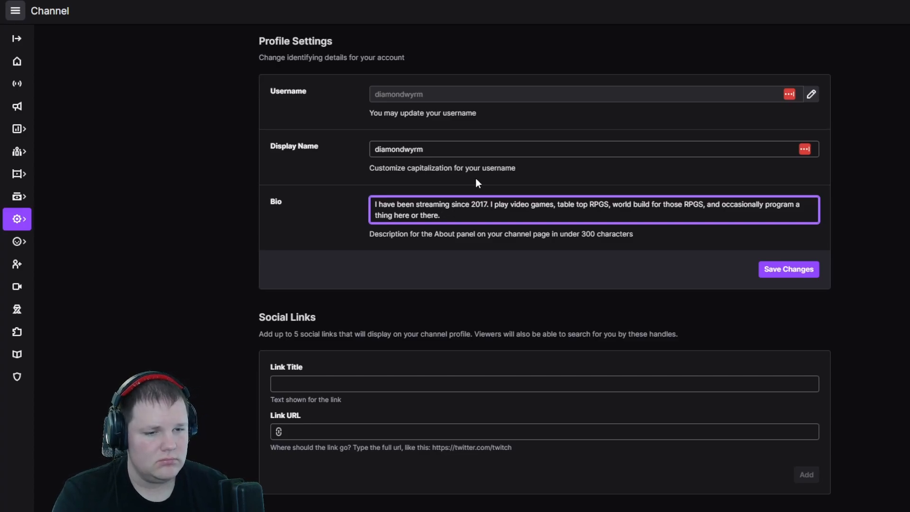
key(Up)
key(ctrl+Right)
key(ctrl+Right)
key(ctrl+Right)
key(ctrl+Right)
key(Right)
key(Right)
key(Right)
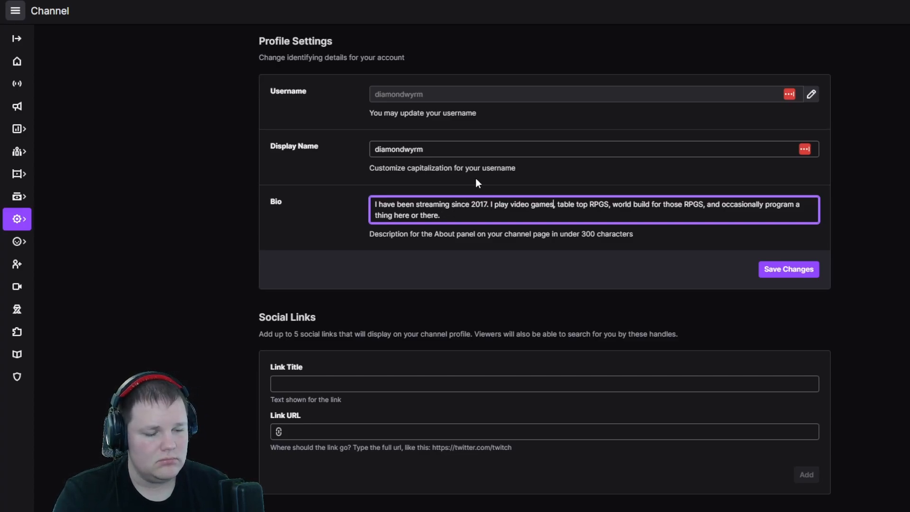
text((usua)
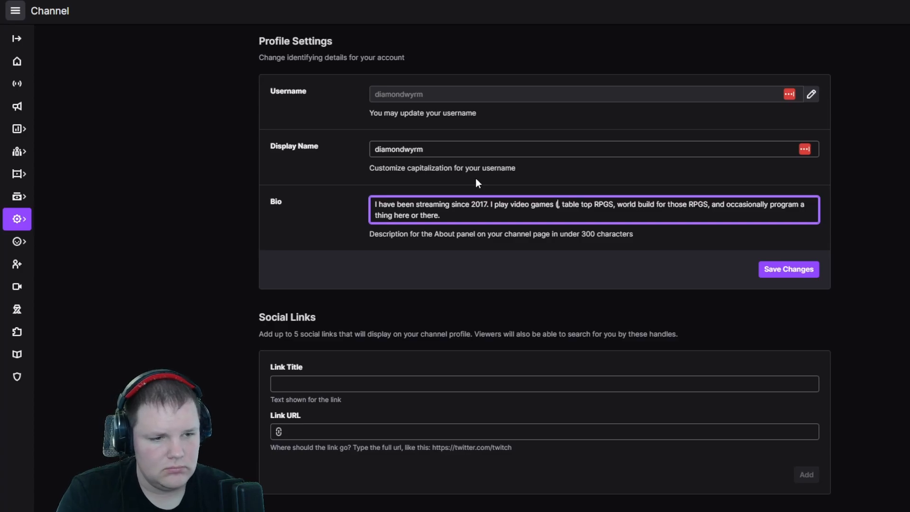
key(BackSpace)
key(BackSpace)
key(BackSpace)
key(BackSpace)
key(BackSpace)
key(BackSpace)
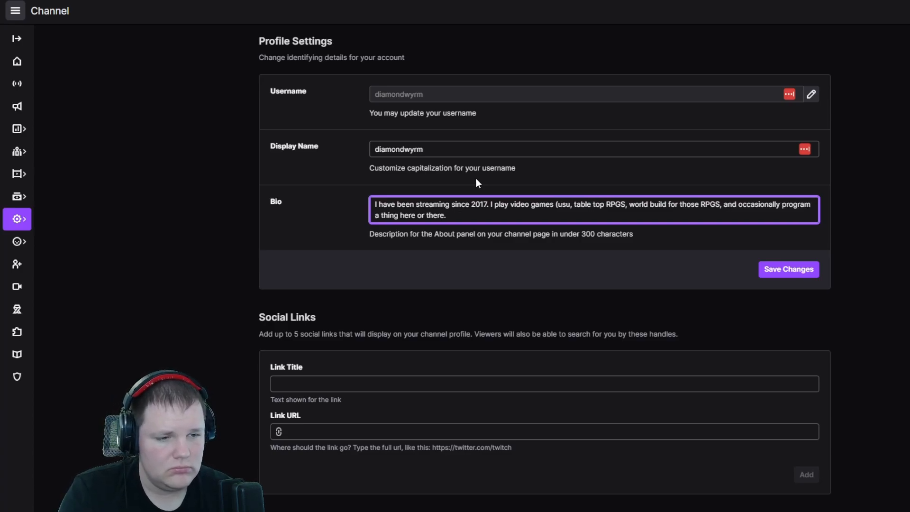
key(Down)
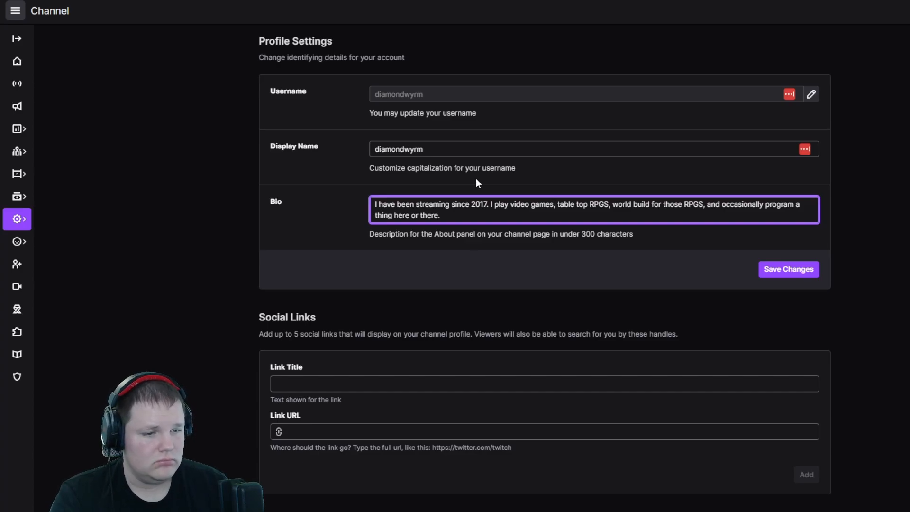
Replace the comma after "video games" in the bio with "and" so it reads "video games and table top RPGS"
key(BackSpace)
text(and)
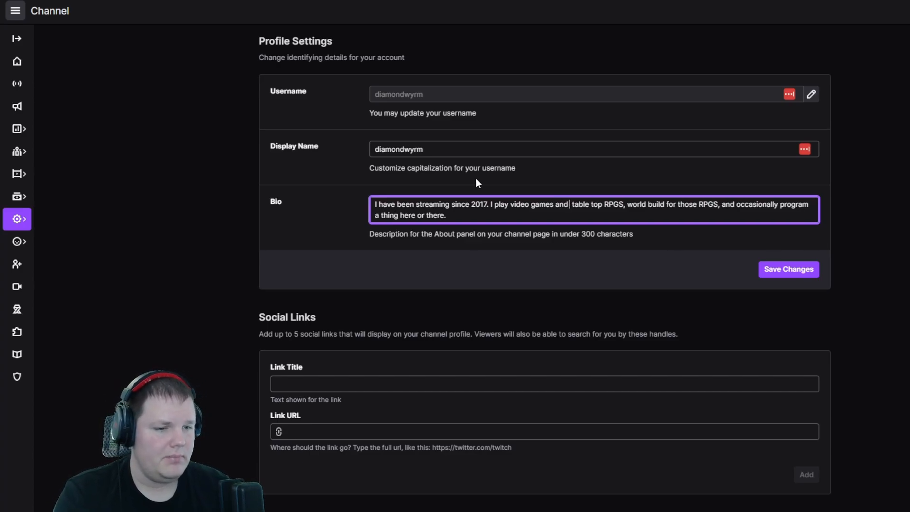
key(Delete)
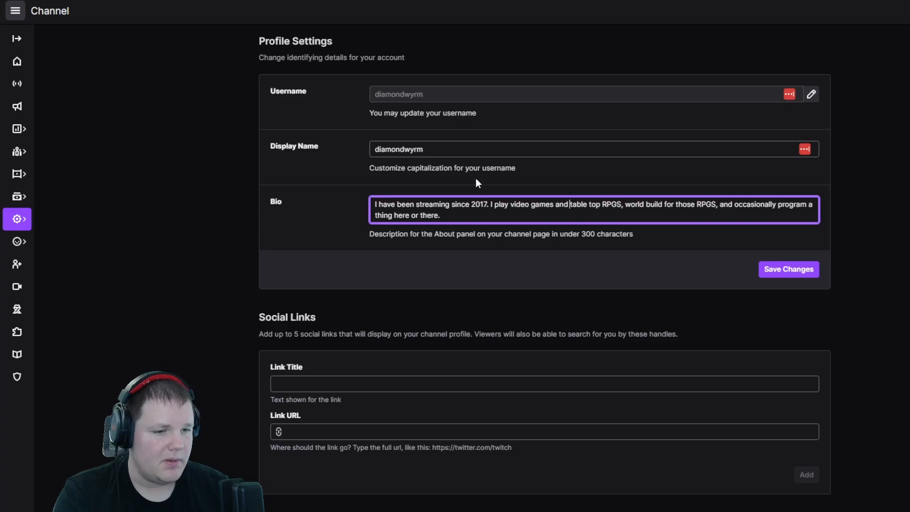
Replace the comma after "table top RPGS" with a period and start the following sentence with "I also spend abit of time"
key(Right)
key(Right)
key(Right)
key(Right)
key(Right)
key(Right)
key(Right)
key(Right)
key(Right)
key(Right)
key(BackSpace)
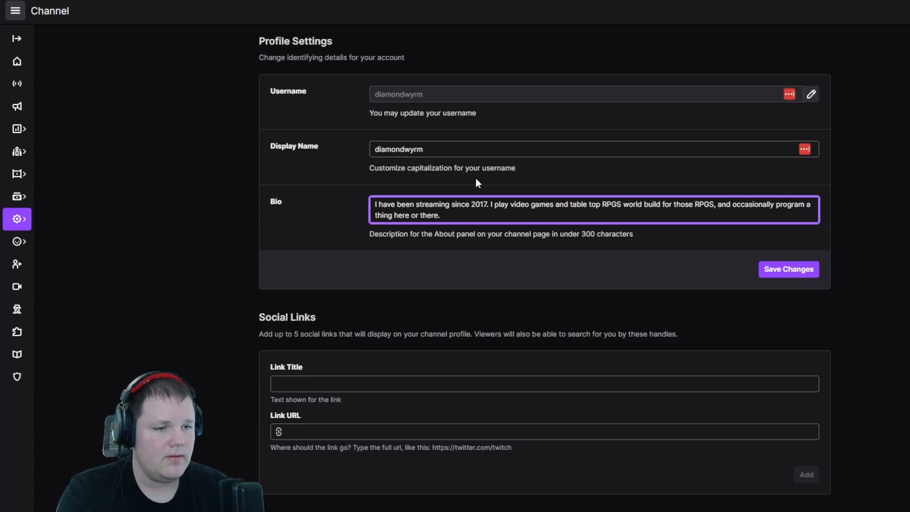
text(. I also sp)
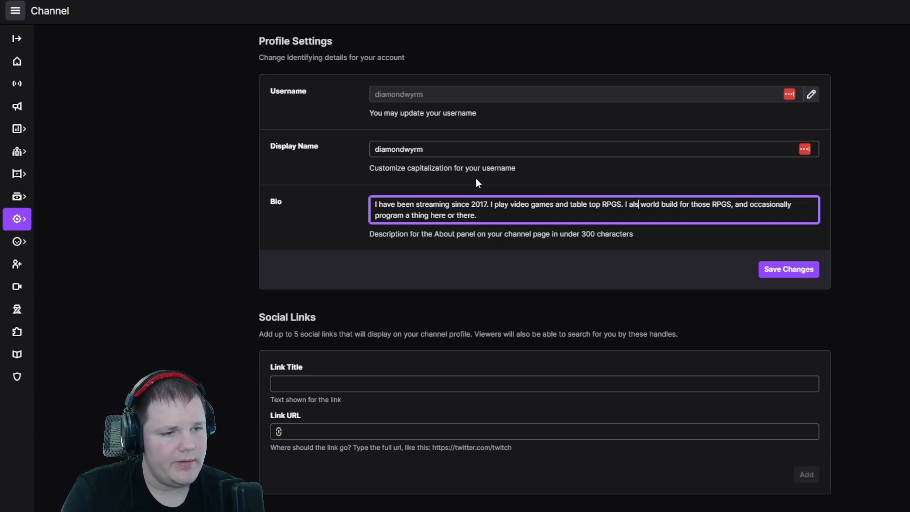
text(end a)
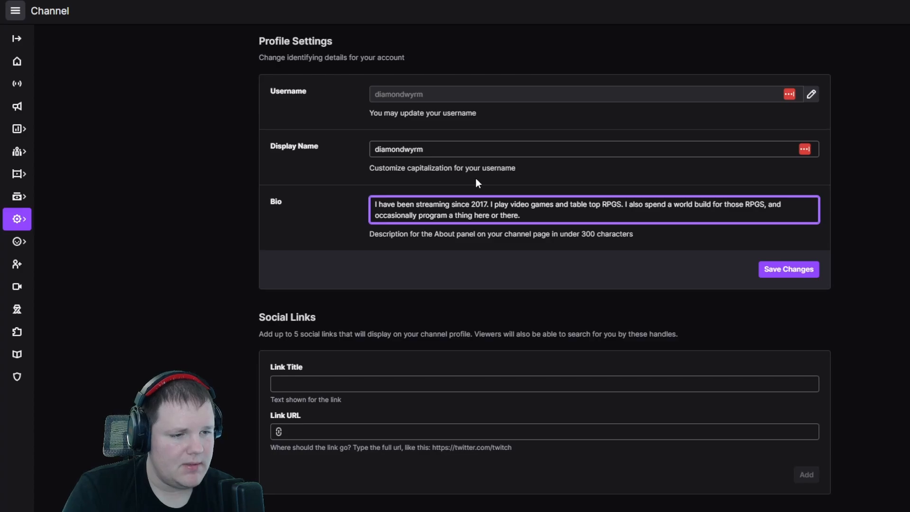
text(bit of time)
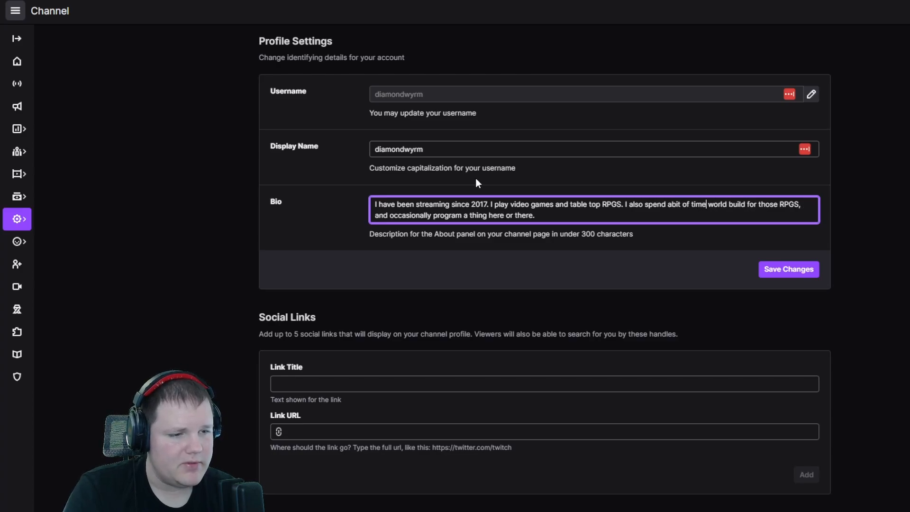
Change "world build" to "world building" in the bio's sentence about the RPGS
key(Down)
key(Up)
key(Right)
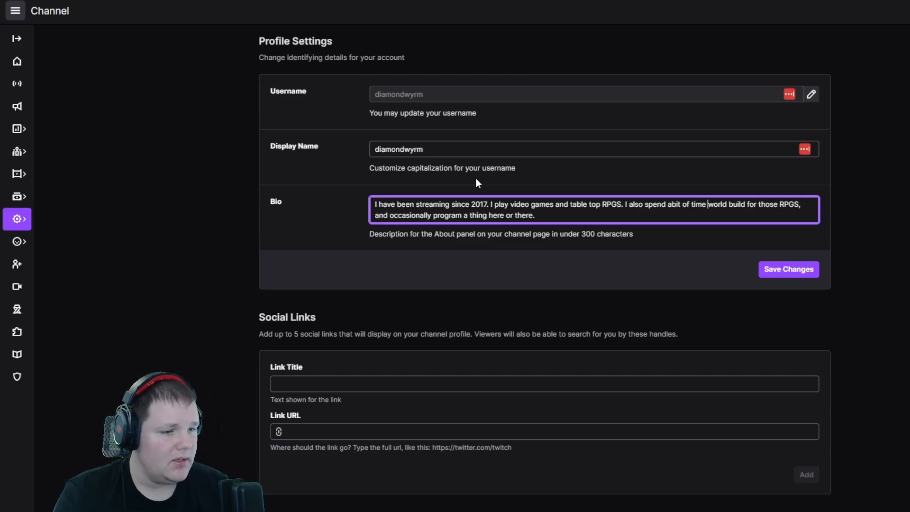
key(ctrl+Right)
key(ctrl+Right)
text(ing)
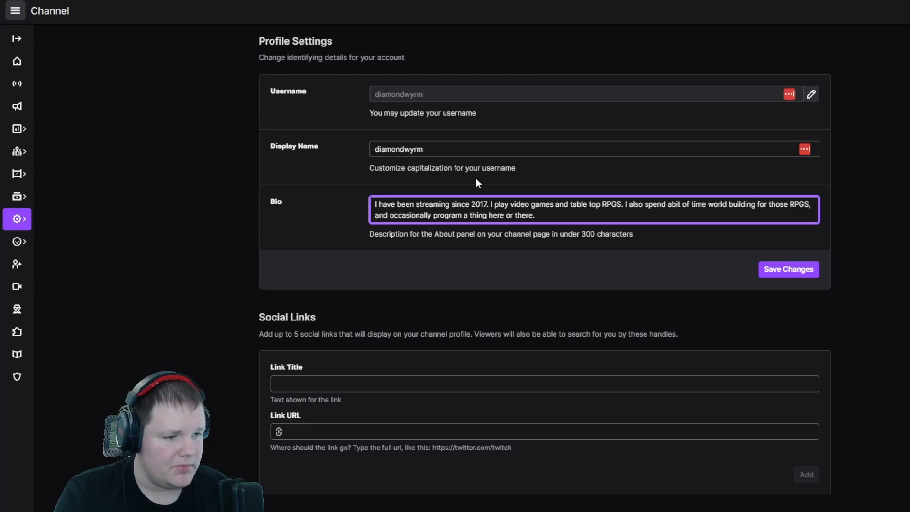
key(Down)
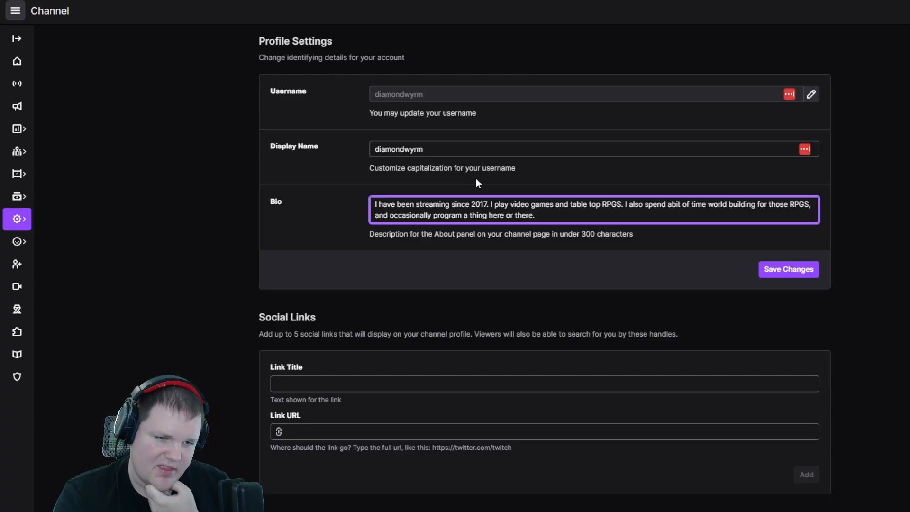
text(Che)
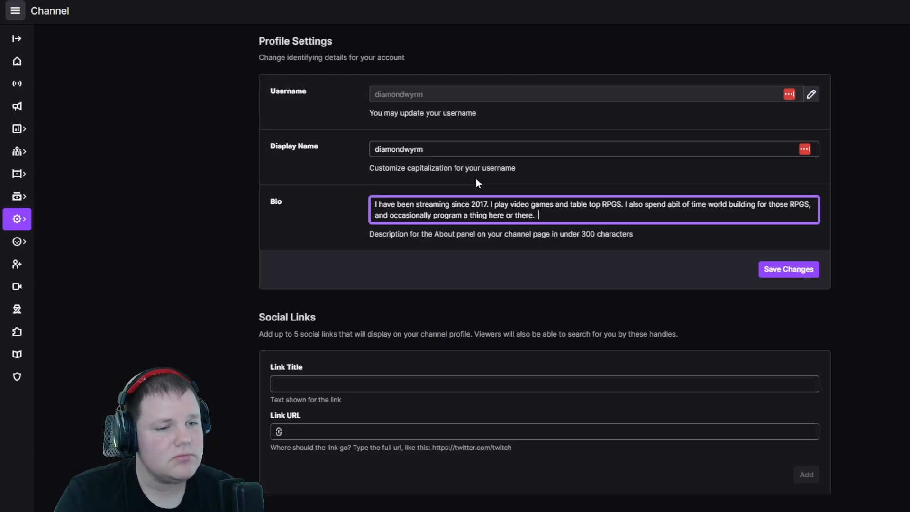
text(ck me out)
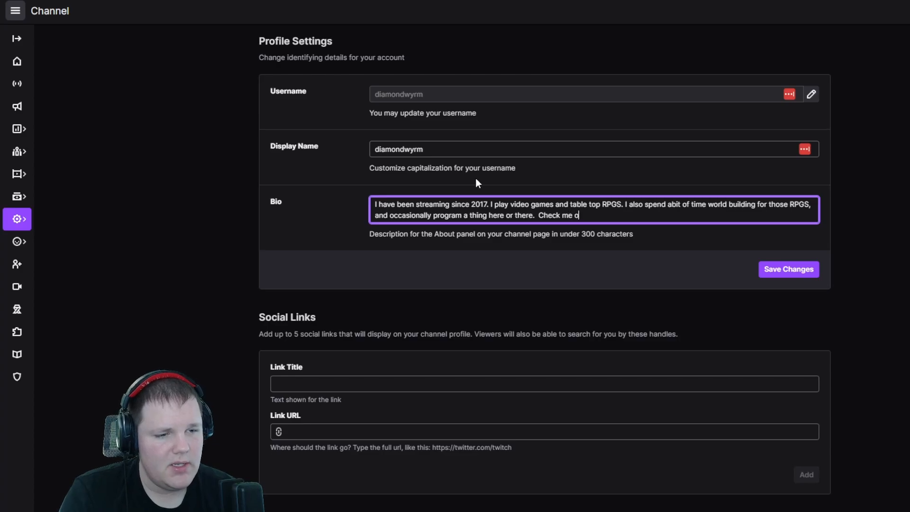
key(BackSpace)
key(BackSpace)
key(BackSpace)
key(BackSpace)
key(BackSpace)
key(BackSpace)
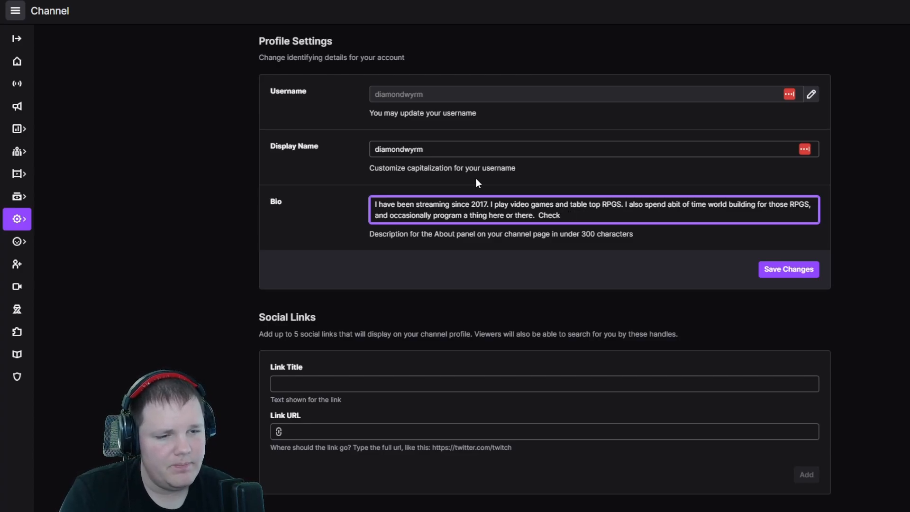
text(me o)
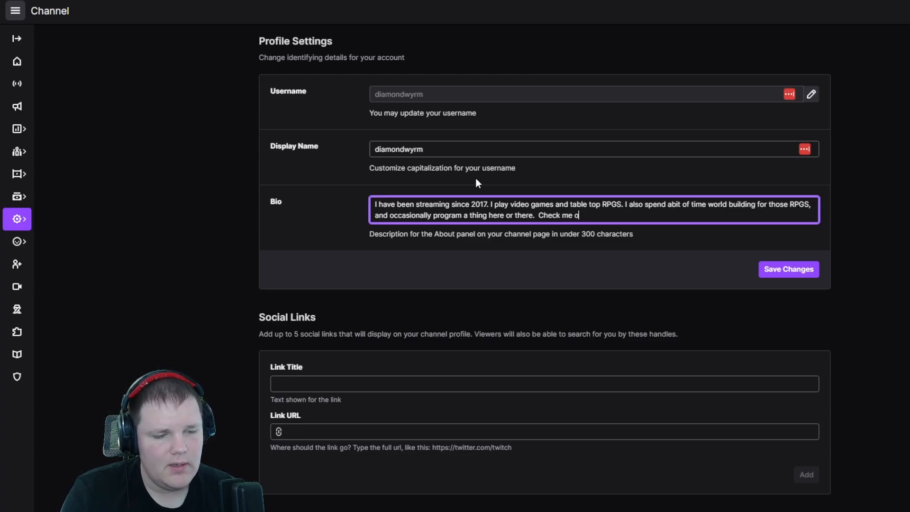
key(BackSpace)
key(BackSpace)
key(BackSpace)
key(BackSpace)
key(BackSpace)
key(BackSpace)
key(BackSpace)
key(BackSpace)
key(BackSpace)
Begin a closing sentence at the end of the bio with "If you don't have time to check me out now"
text(IF you)
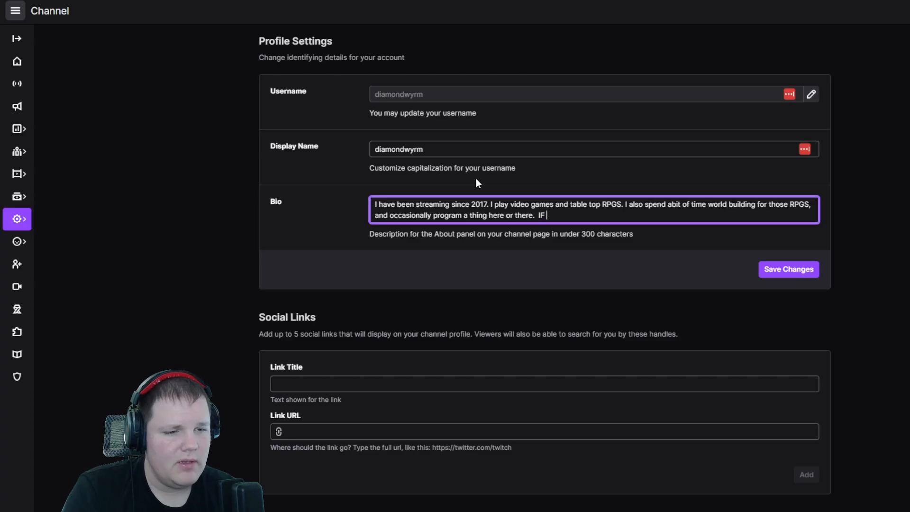
key(BackSpace)
key(BackSpace)
key(BackSpace)
key(BackSpace)
key(BackSpace)
text(f)
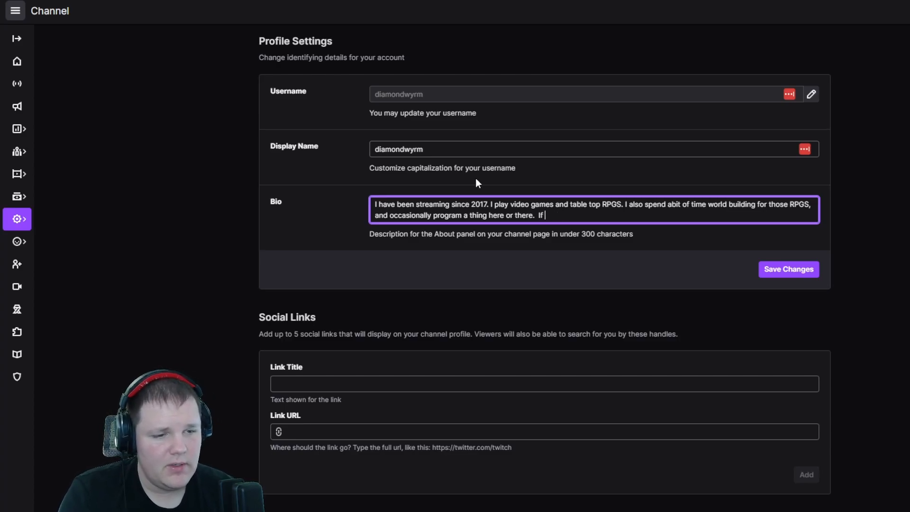
text( you don't hav)
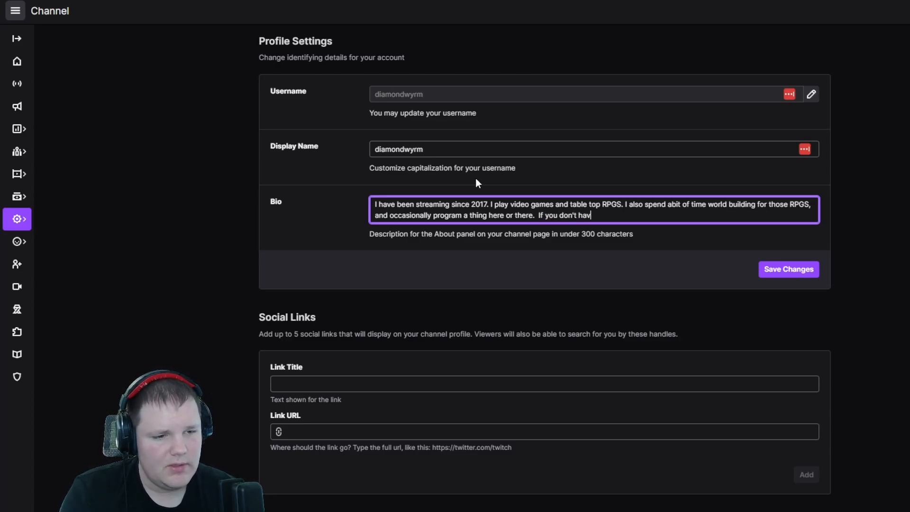
text(e time to check)
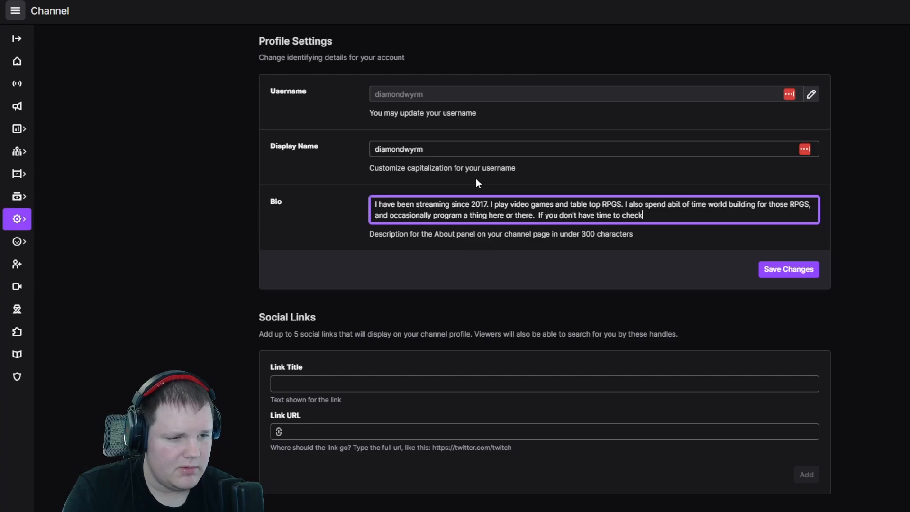
text( me out now)
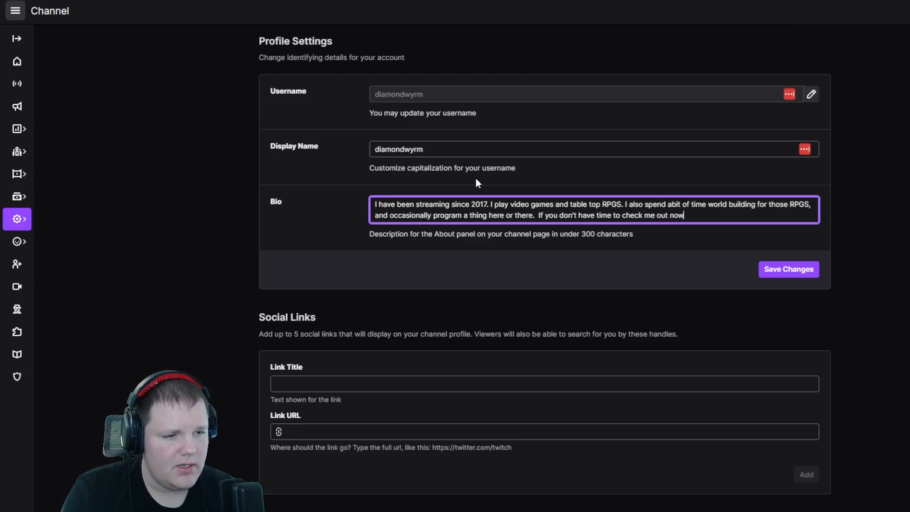
Continue the closing sentence of the bio with "then check my VODs on Youtube, or my"
text( the)
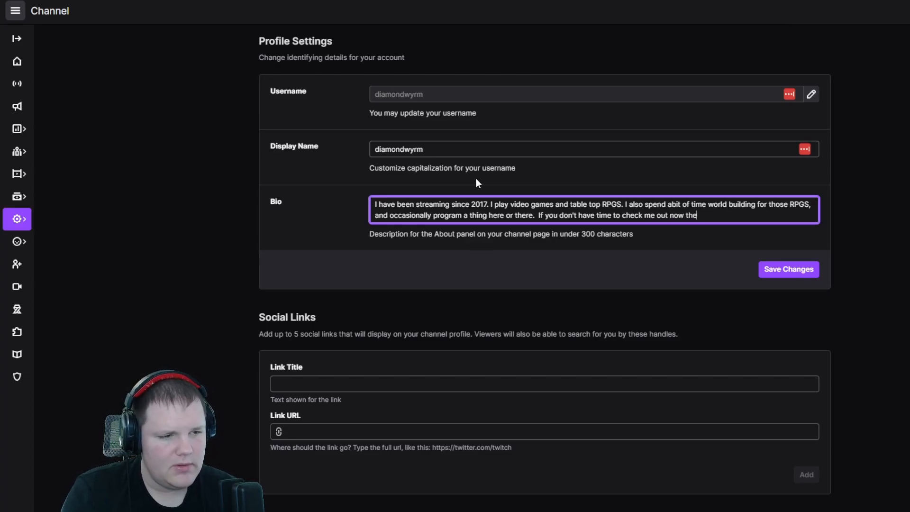
text(n check m)
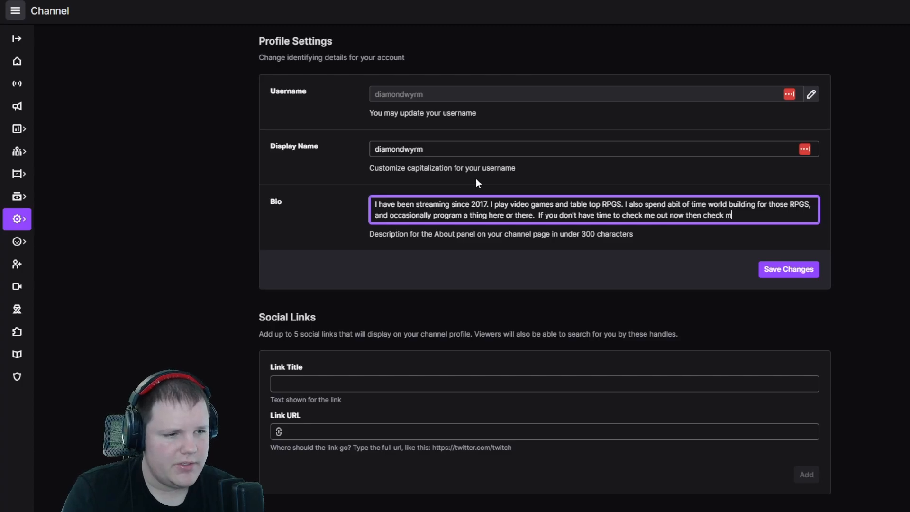
text(y VODs on )
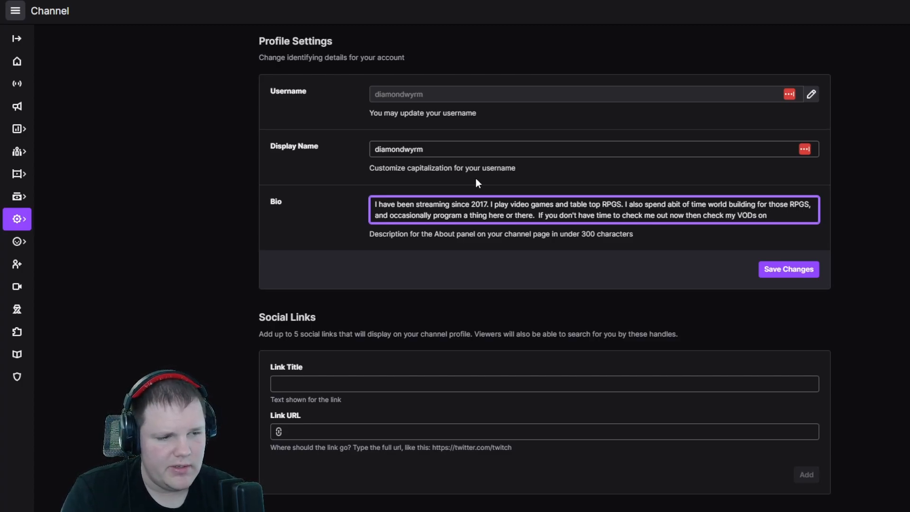
text(Youtube, or my)
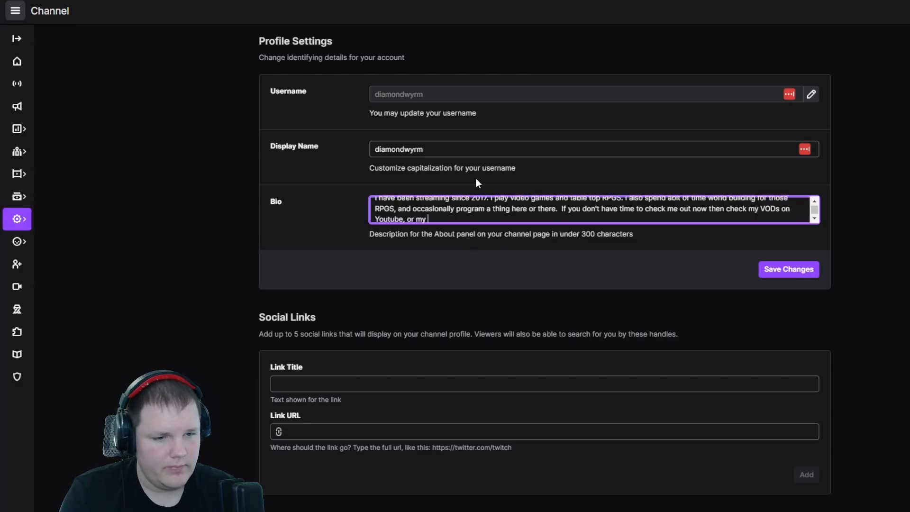
Replace the trailing "my" at the end of the bio with "follow me on Twitter"
key(BackSpace)
key(BackSpace)
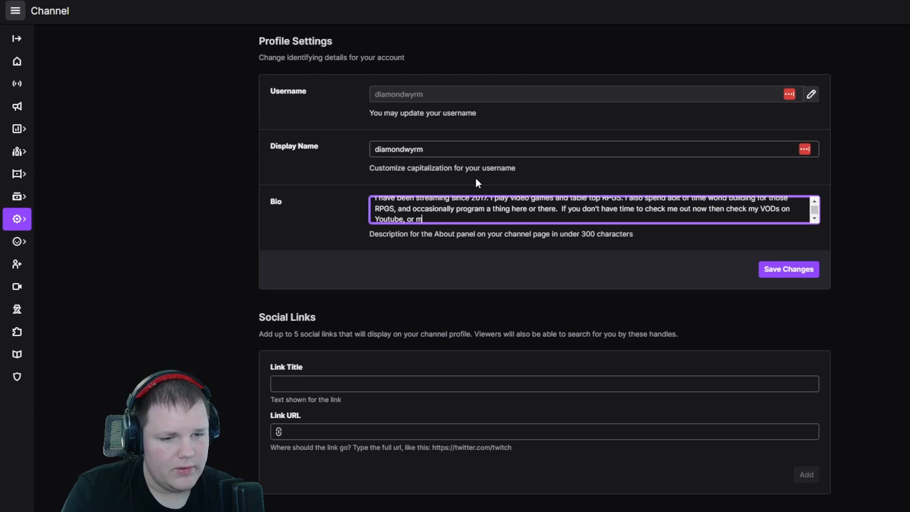
text(follow)
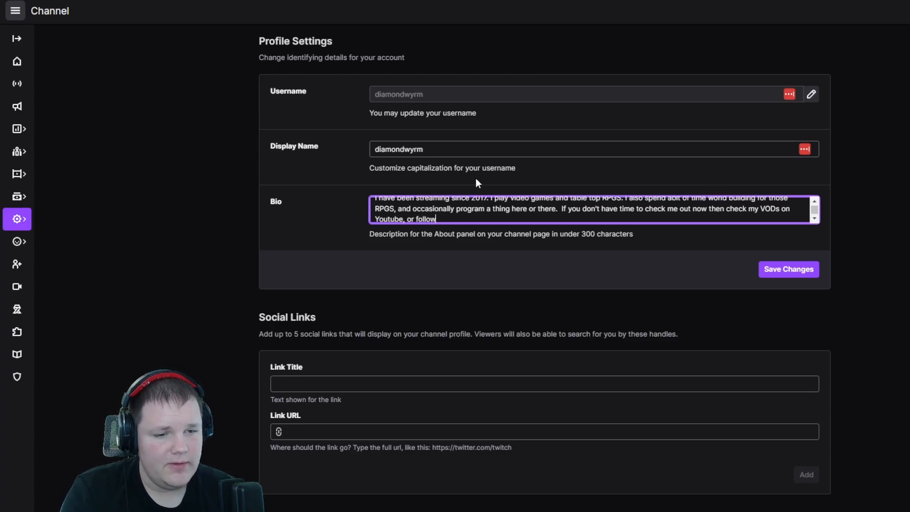
text( me on Twitter)
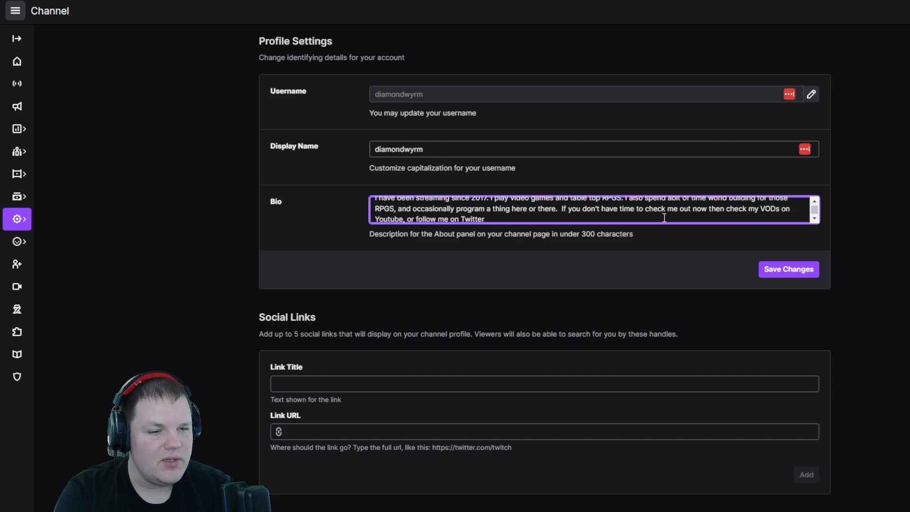
Continue the closing sentence of the bio with "to keep up to date on"
text(to kne)
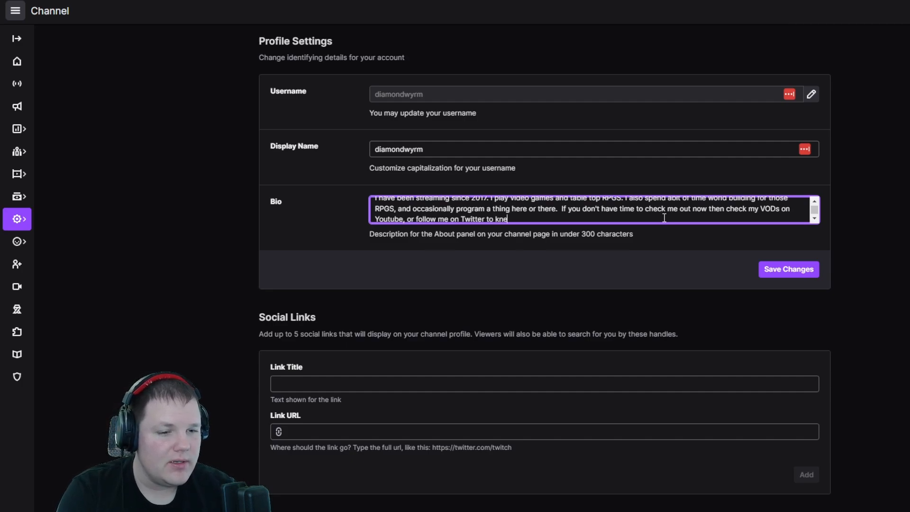
key(BackSpace)
text(eep u)
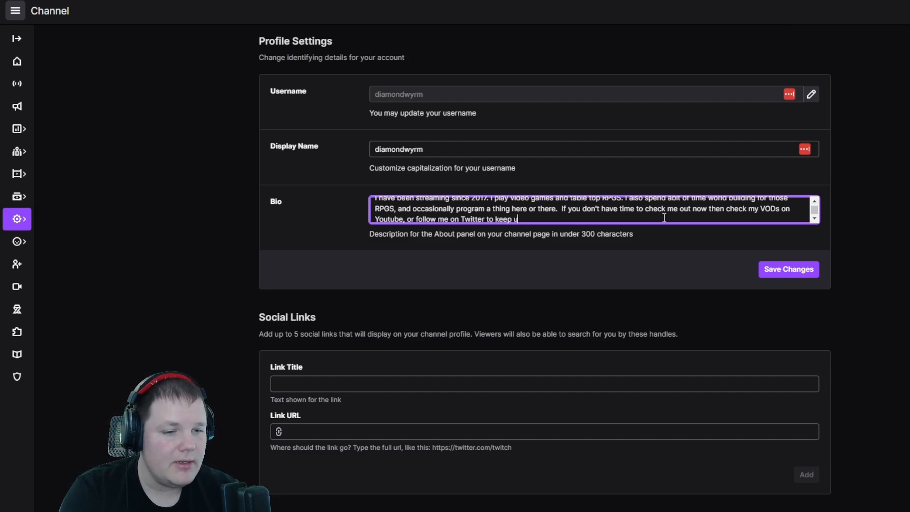
text(pt to)
key(BackSpace)
key(BackSpace)
key(BackSpace)
key(BackSpace)
key(BackSpace)
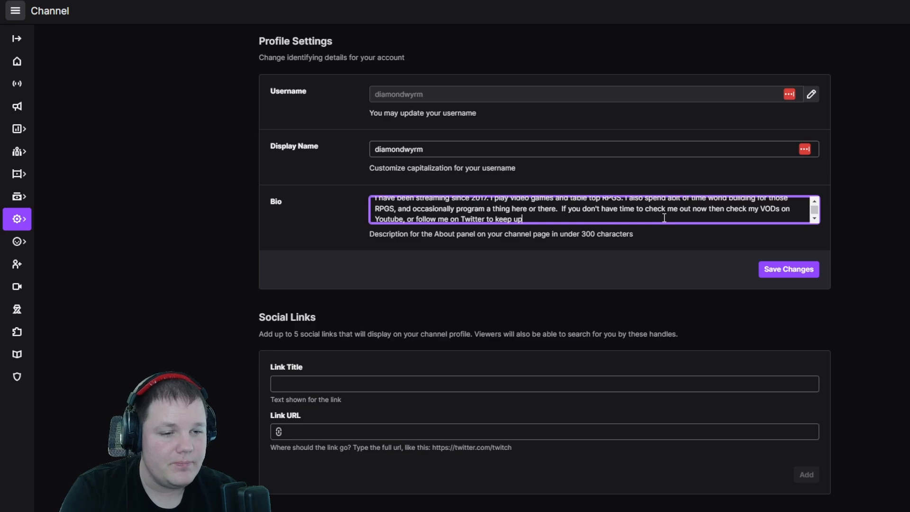
text(to date )
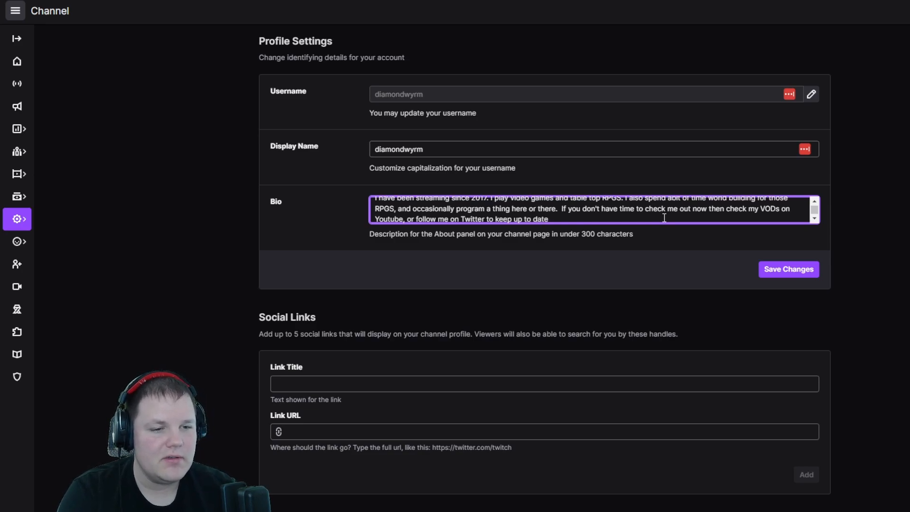
text(on w)
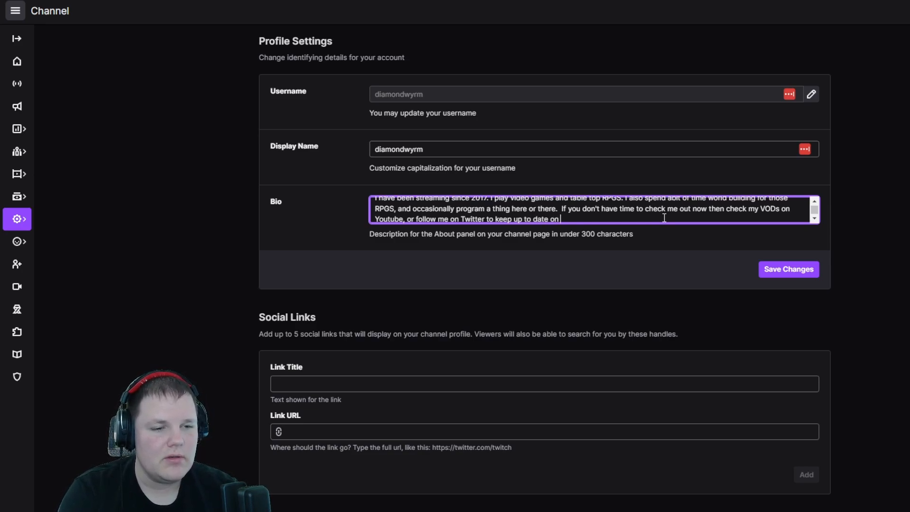
Replace "keep up to date on" at the end of the bio with "know when I go live." and save the profile changes
key(BackSpace)
key(BackSpace)
key(BackSpace)
key(BackSpace)
key(BackSpace)
key(BackSpace)
key(BackSpace)
key(BackSpace)
key(BackSpace)
key(BackSpace)
key(BackSpace)
key(BackSpace)
key(BackSpace)
key(BackSpace)
key(BackSpace)
key(BackSpace)
key(BackSpace)
key(BackSpace)
key(BackSpace)
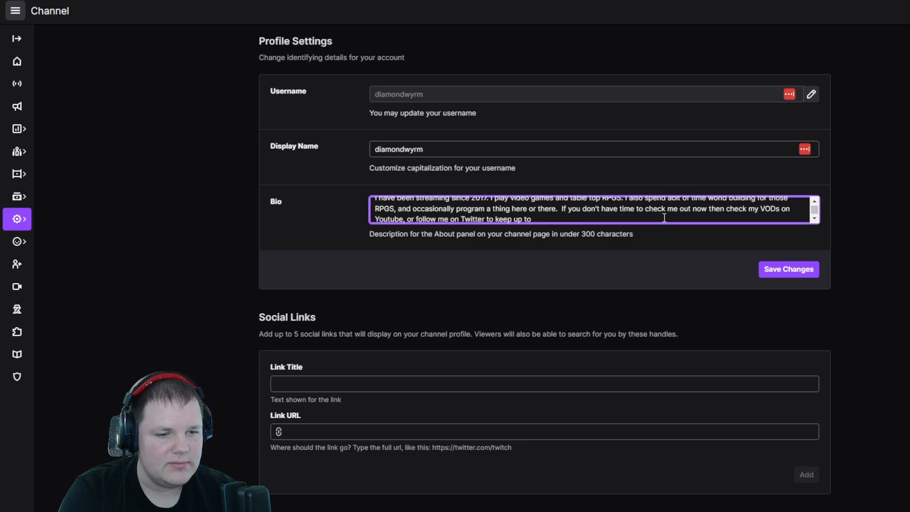
text(no)
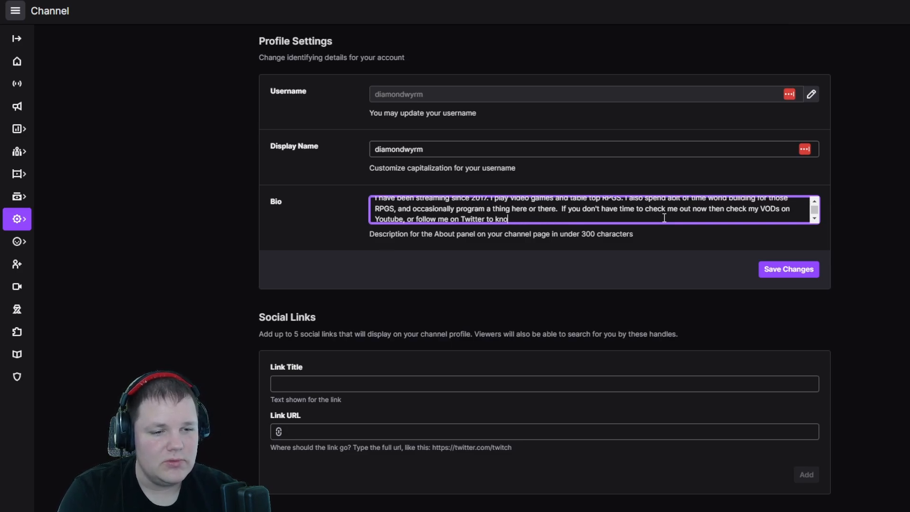
text(w when I go )
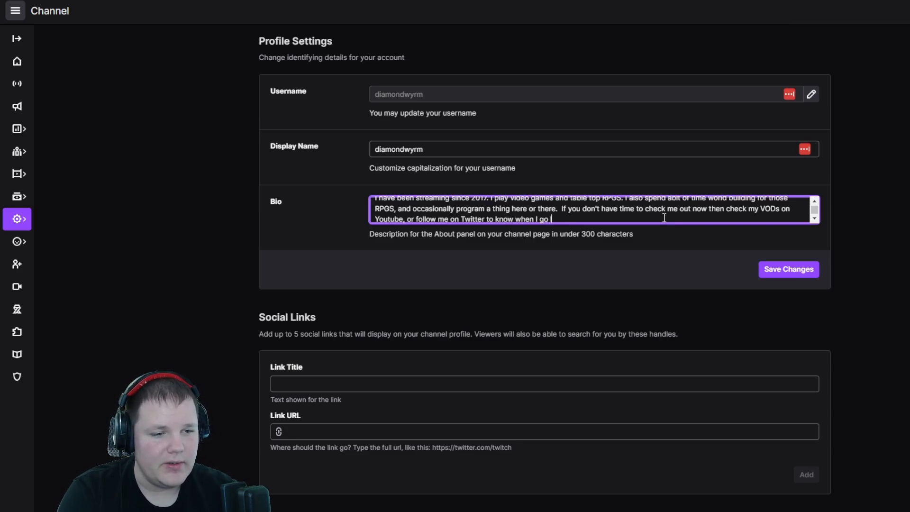
text(live.)
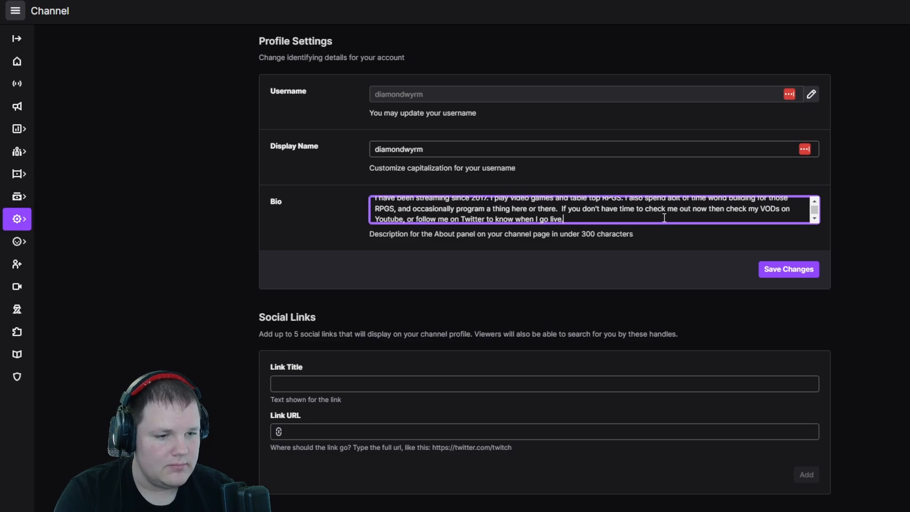
click(787, 273)
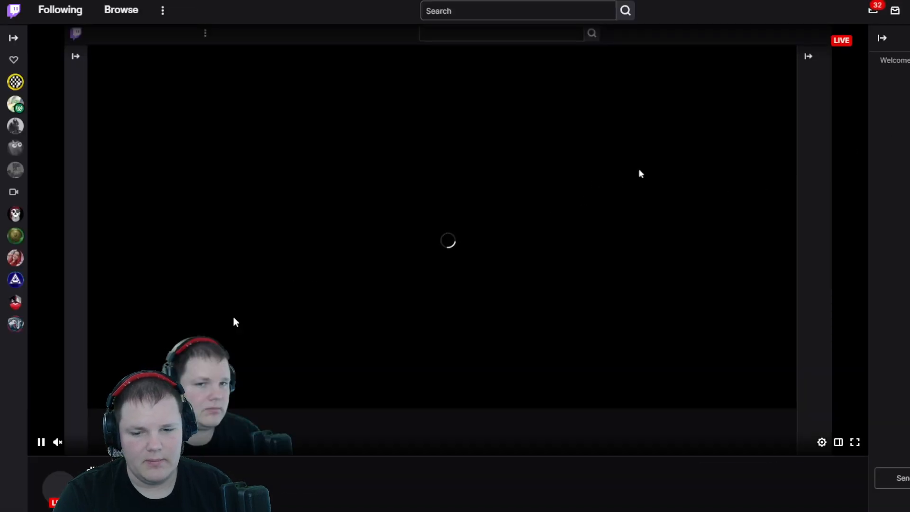
Pause the stream on the channel page, reload the page and read the updated bio in the About section
click(41, 441)
scroll(233, 299, down, 10)
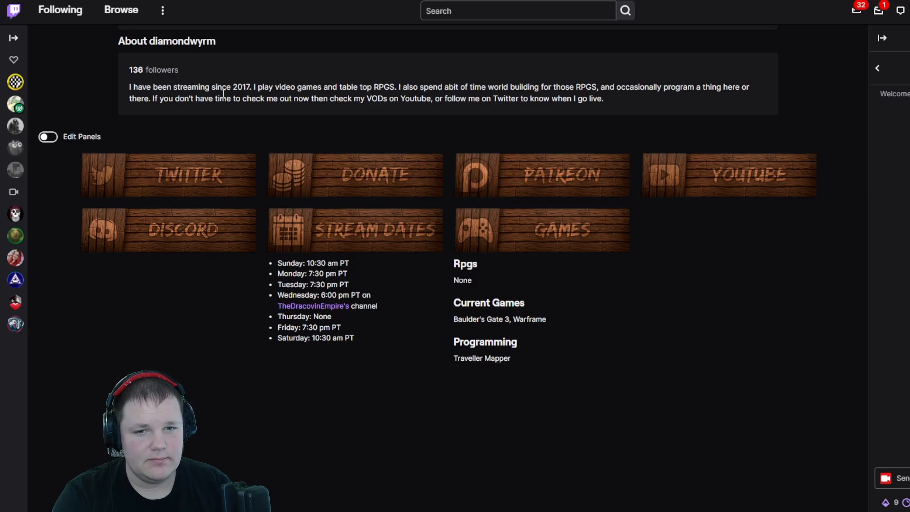
key(F5)
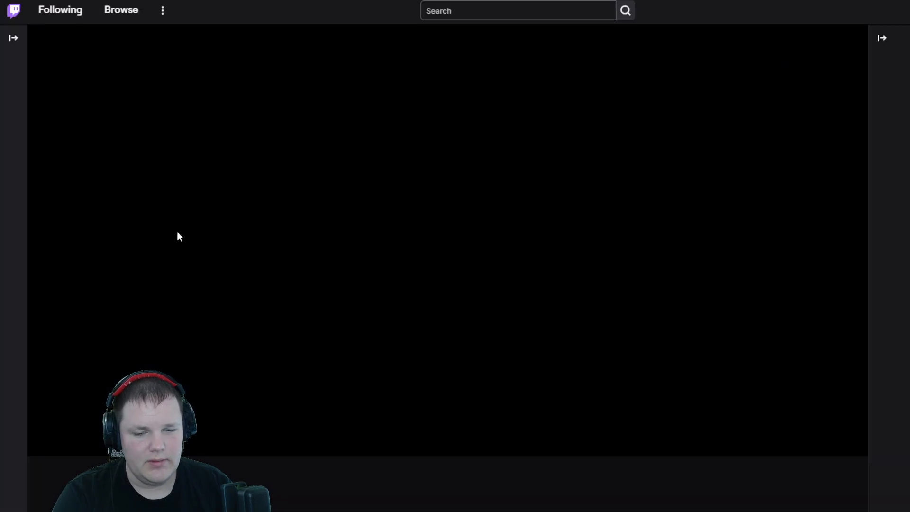
scroll(176, 228, down, 7)
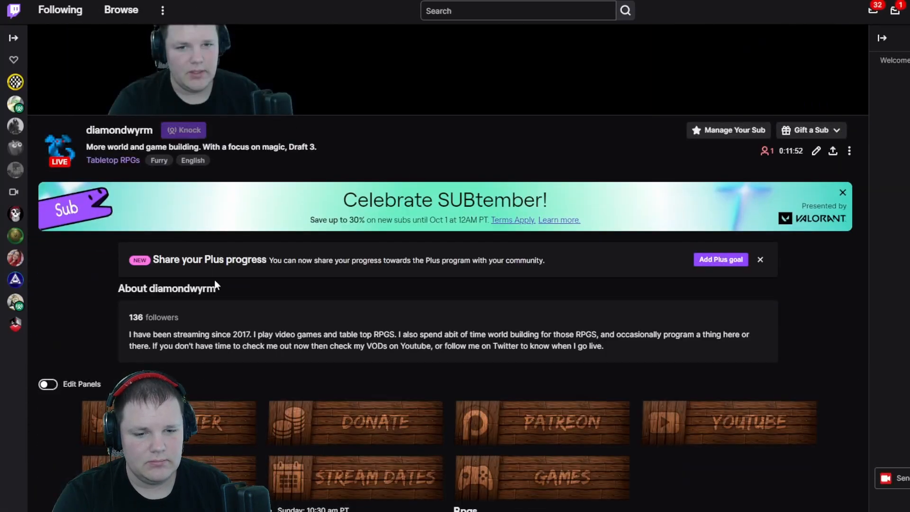
drag(173, 335, 495, 345)
scroll(496, 340, down, 2)
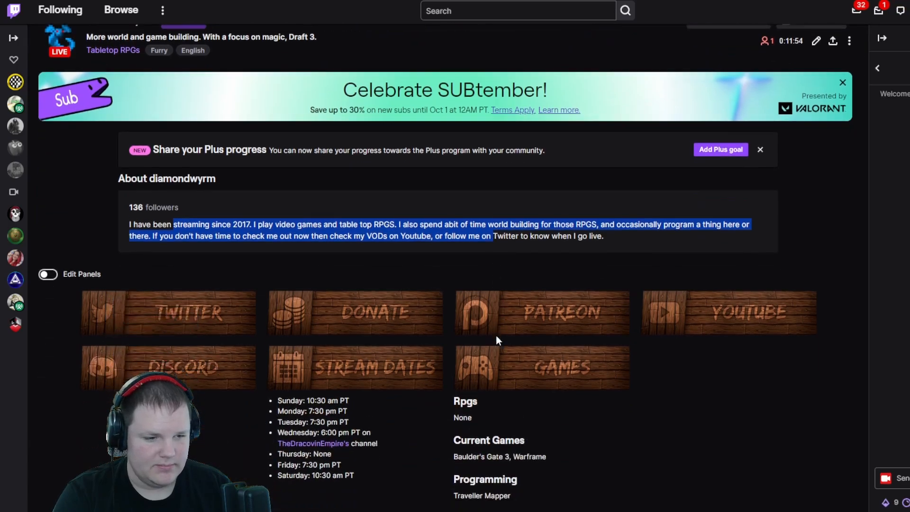
scroll(419, 315, up, 2)
click(41, 101)
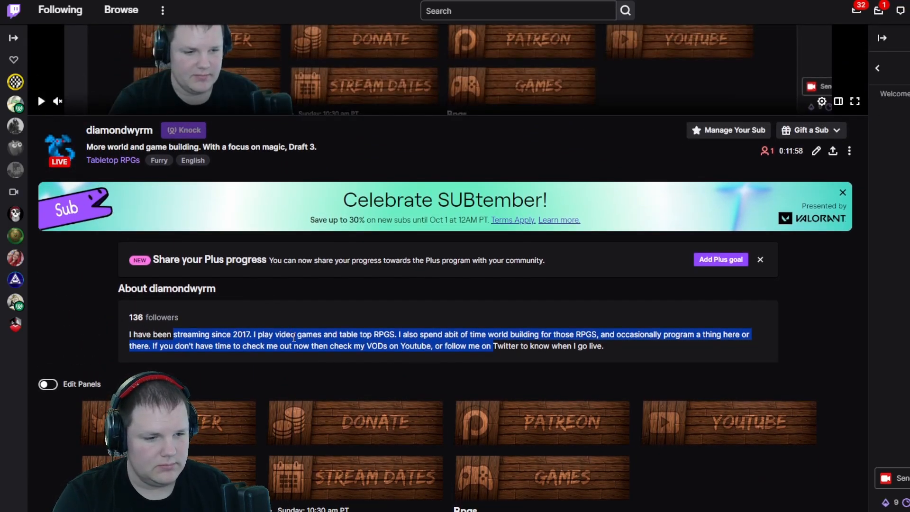
click(401, 342)
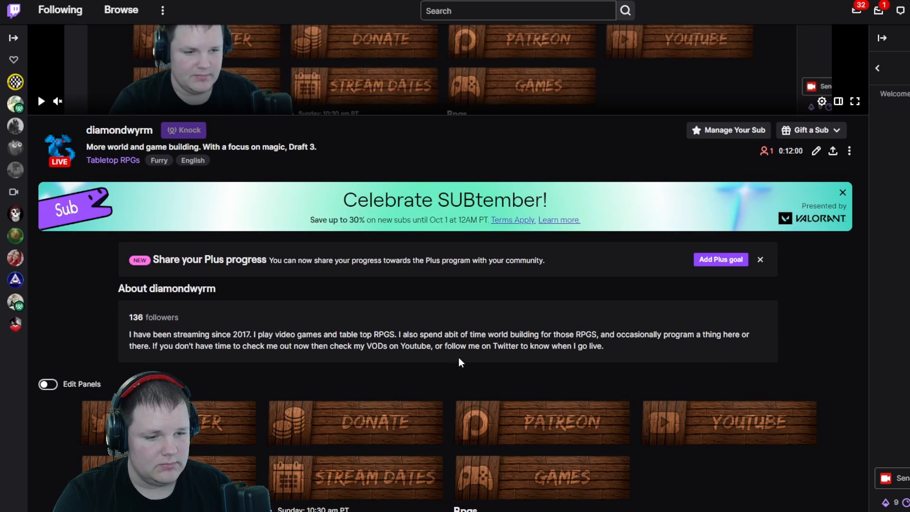
scroll(459, 362, down, 3)
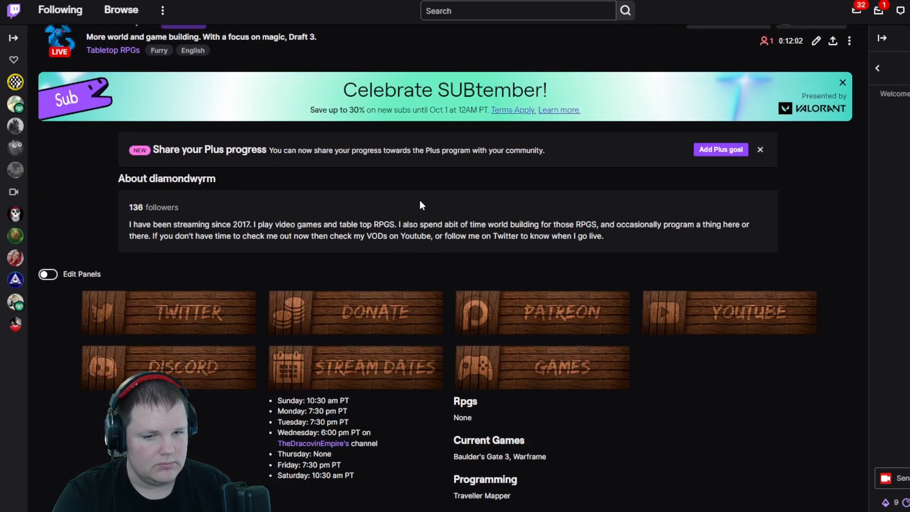
scroll(416, 243, up, 10)
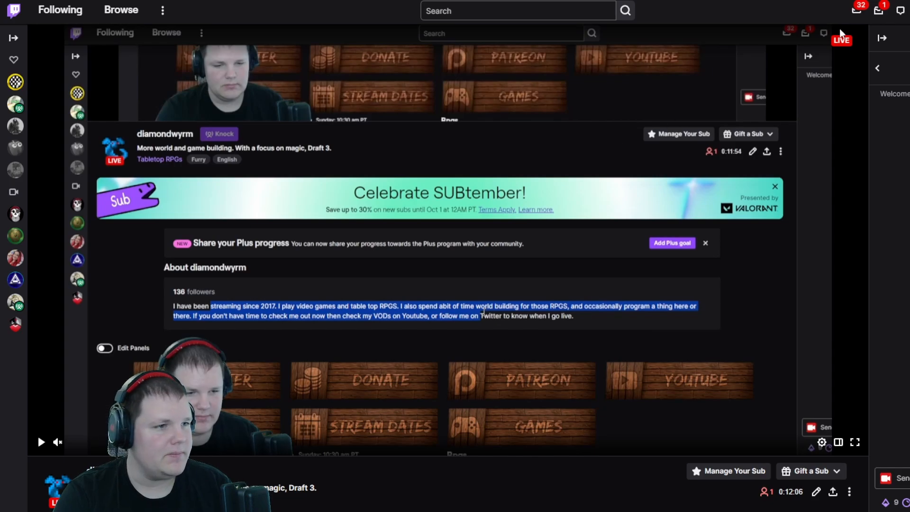
Open the Saryn Prime drop notification and review the Drops & Rewards inventory
click(883, 11)
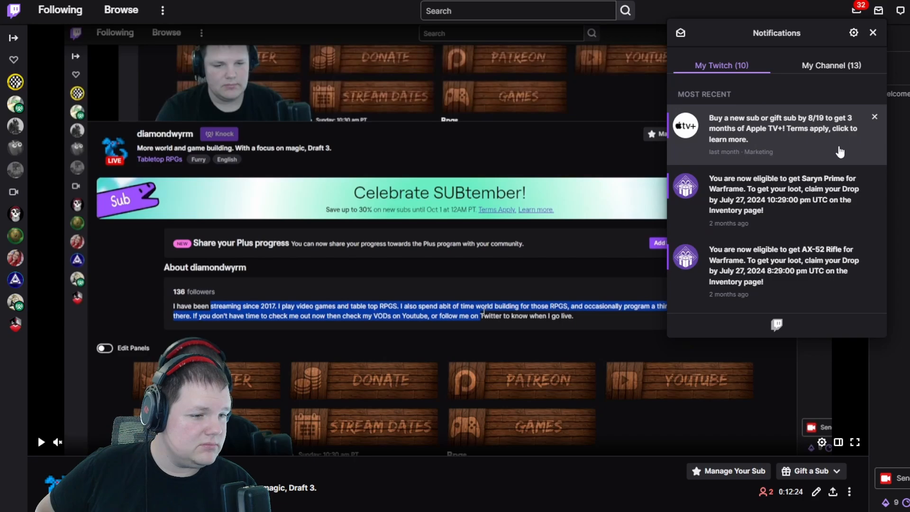
click(835, 204)
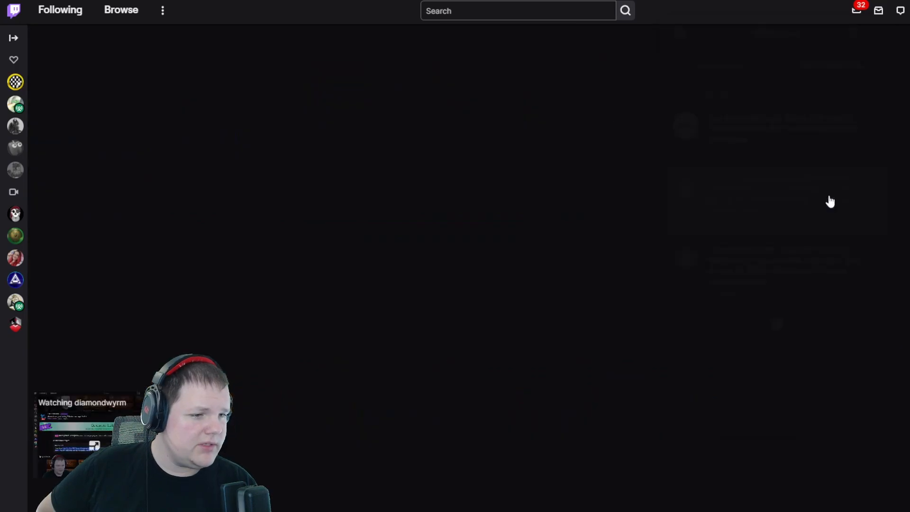
scroll(199, 332, down, 3)
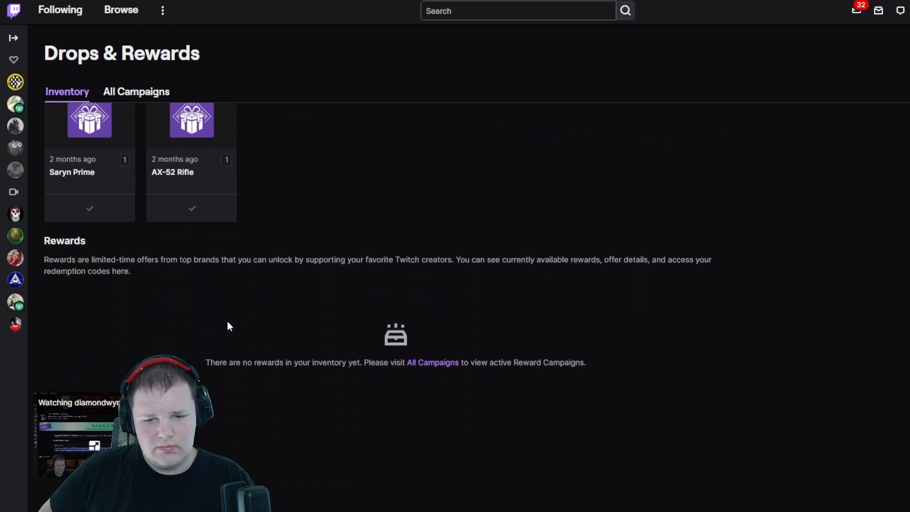
scroll(237, 308, up, 3)
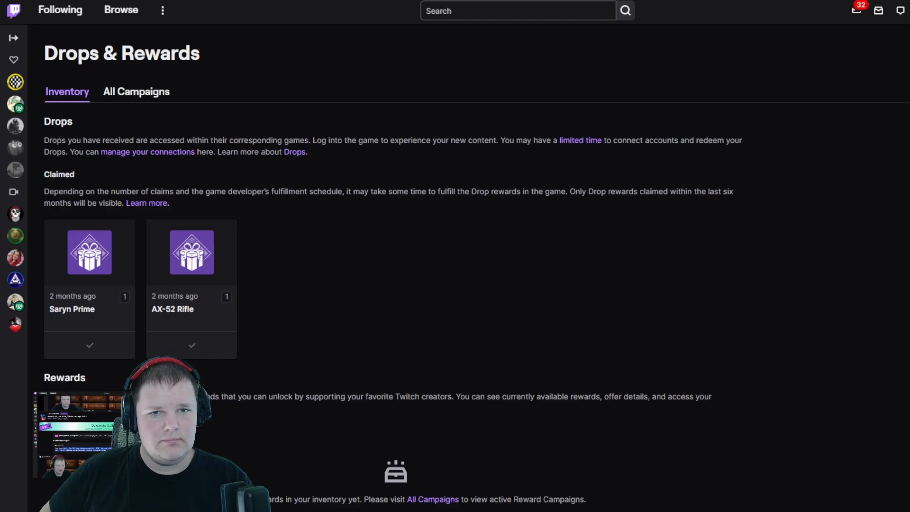
Switch to the Types of Magic Extended Testing spreadsheet in Google Sheets and open the sheet just before Sheet2
key(alt+Tab)
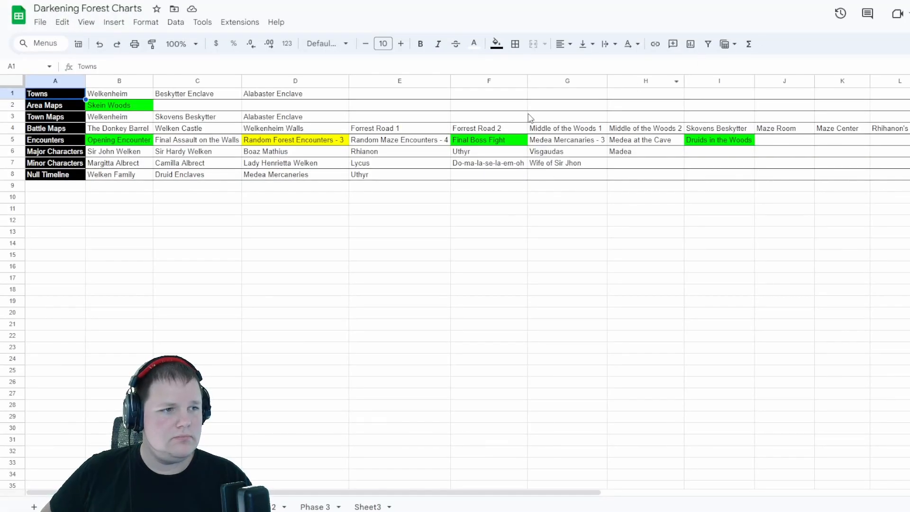
key(alt+Tab)
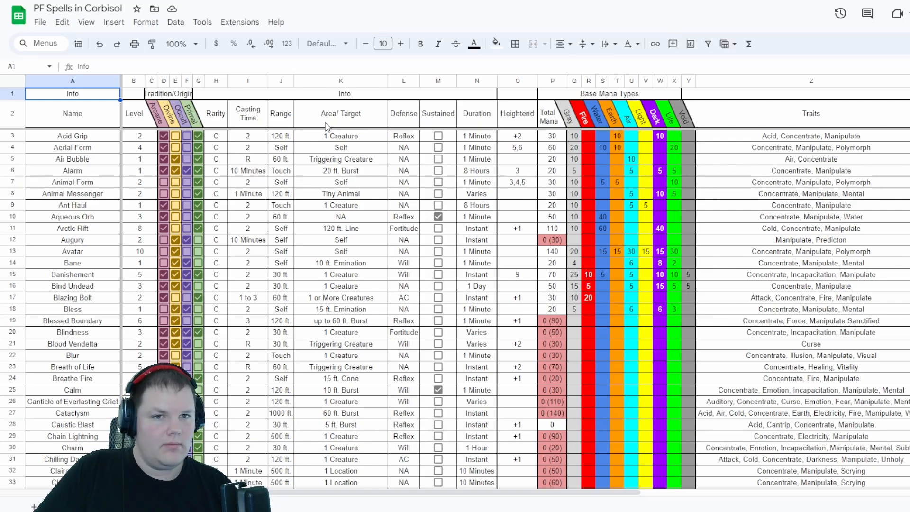
key(ctrl+Tab)
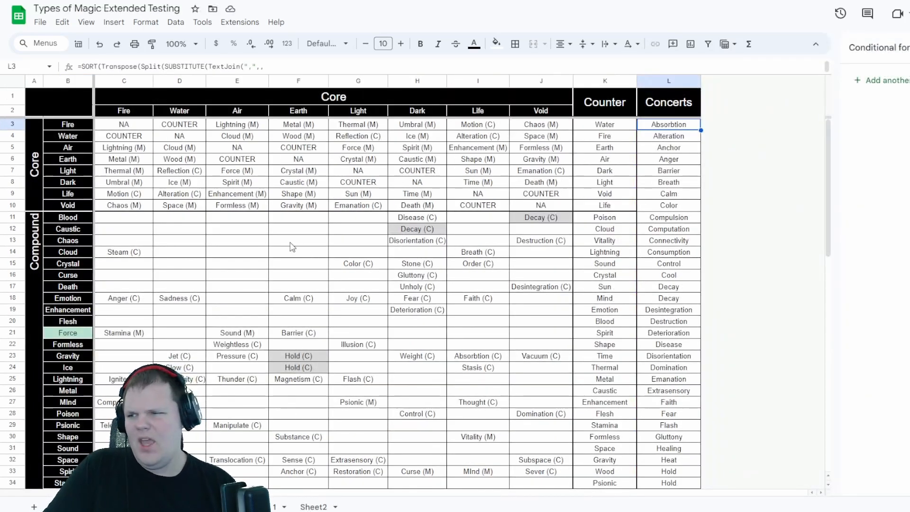
click(264, 507)
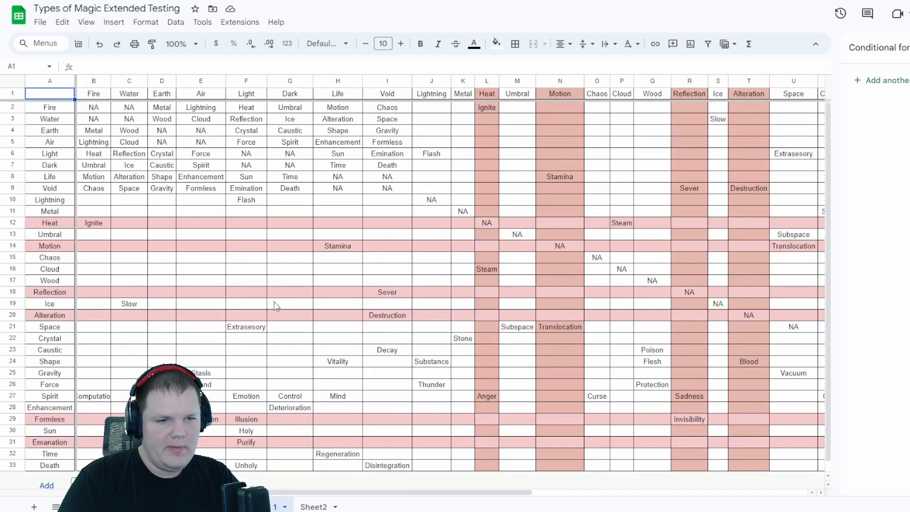
Examine the magic combination grid, selecting the core block B2:I9 and looking across the compound type columns
scroll(258, 280, right, 6)
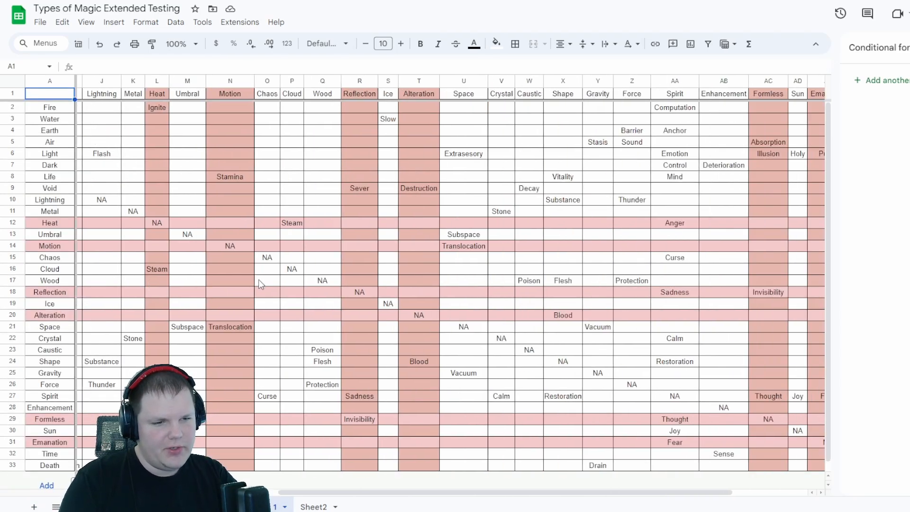
scroll(261, 288, left, 6)
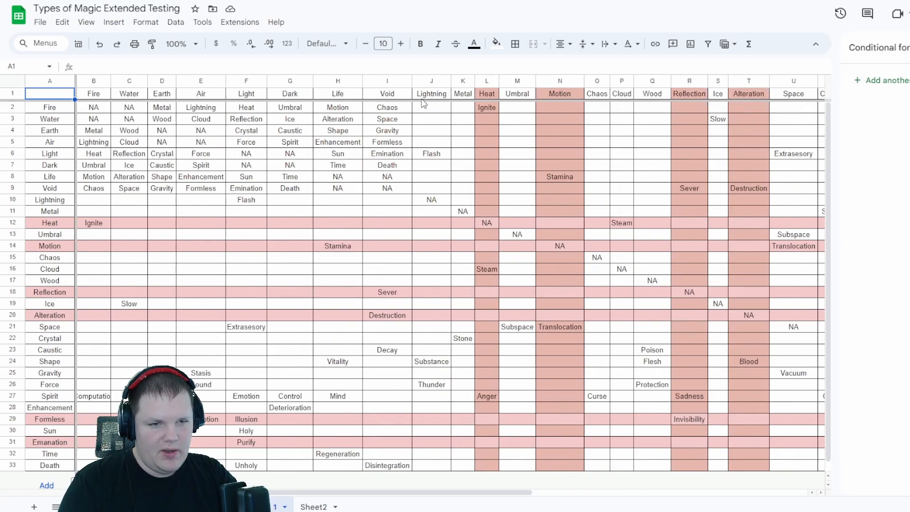
drag(108, 98, 403, 112)
drag(91, 111, 403, 190)
scroll(448, 155, right, 5)
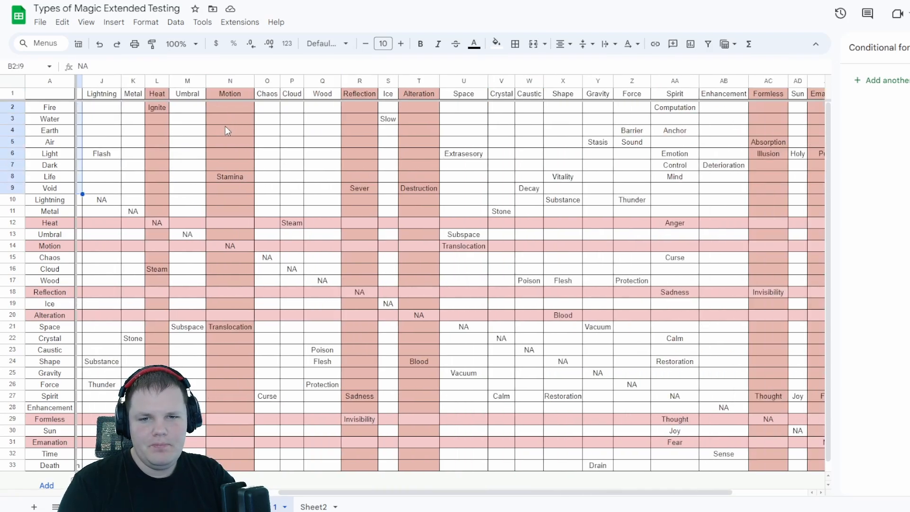
scroll(226, 126, left, 5)
drag(268, 93, 778, 126)
Examine the sheet grouped by Core and Compound magic types, across all its columns and down to its last rows
scroll(477, 114, right, 3)
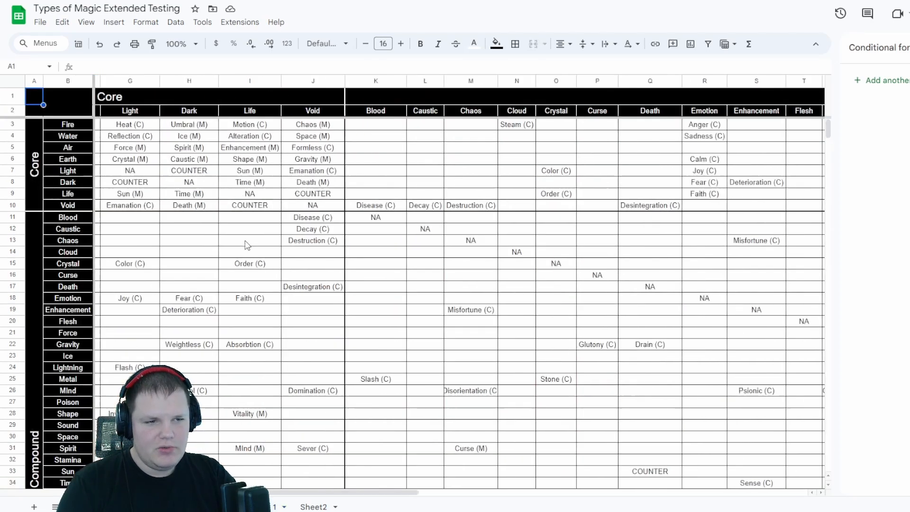
scroll(246, 247, right, 10)
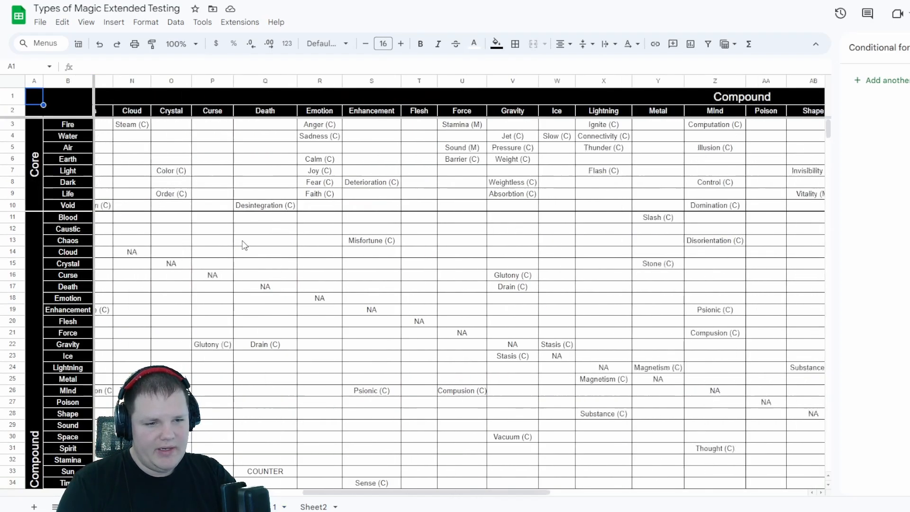
scroll(251, 249, right, 5)
scroll(266, 252, left, 10)
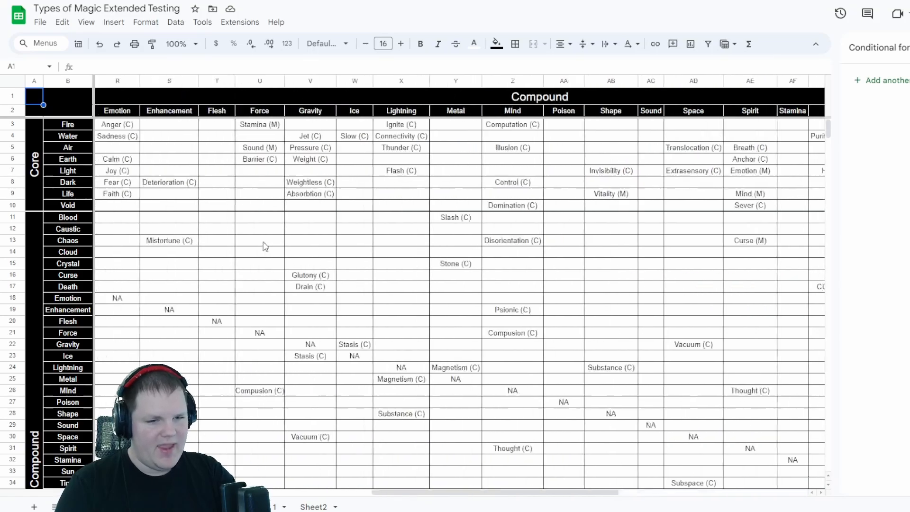
scroll(269, 242, left, 5)
scroll(270, 239, down, 5)
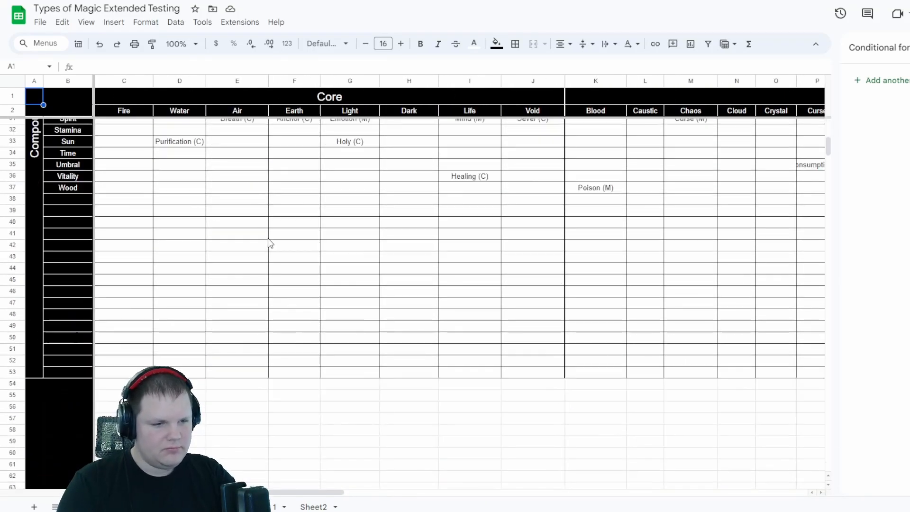
scroll(270, 239, up, 5)
scroll(271, 242, right, 5)
scroll(272, 244, right, 8)
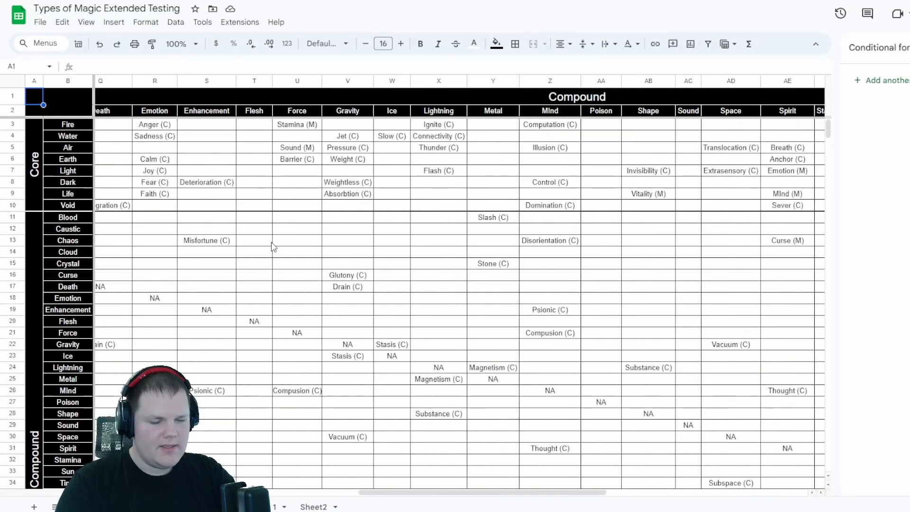
scroll(273, 243, right, 1)
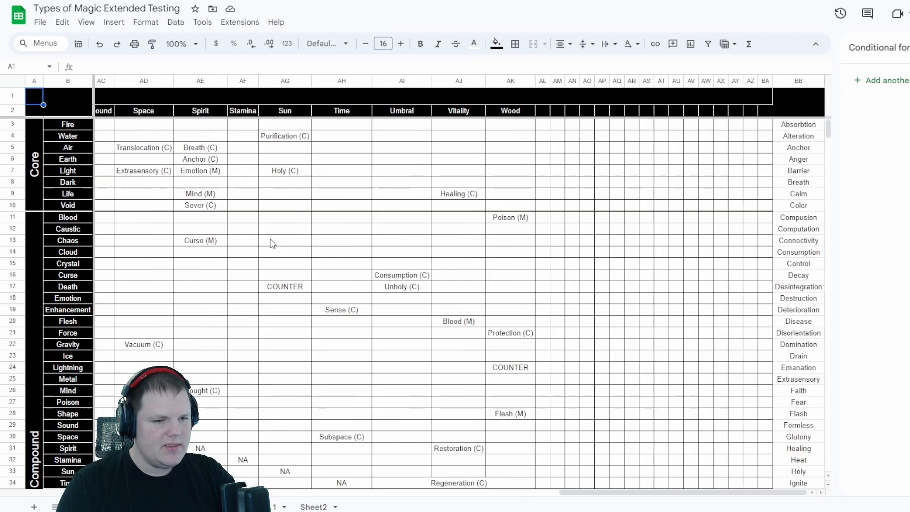
Open the Mana Draft 3 sheet, look over its combination rows and view the list of sheets
scroll(273, 239, left, 6)
scroll(272, 237, left, 8)
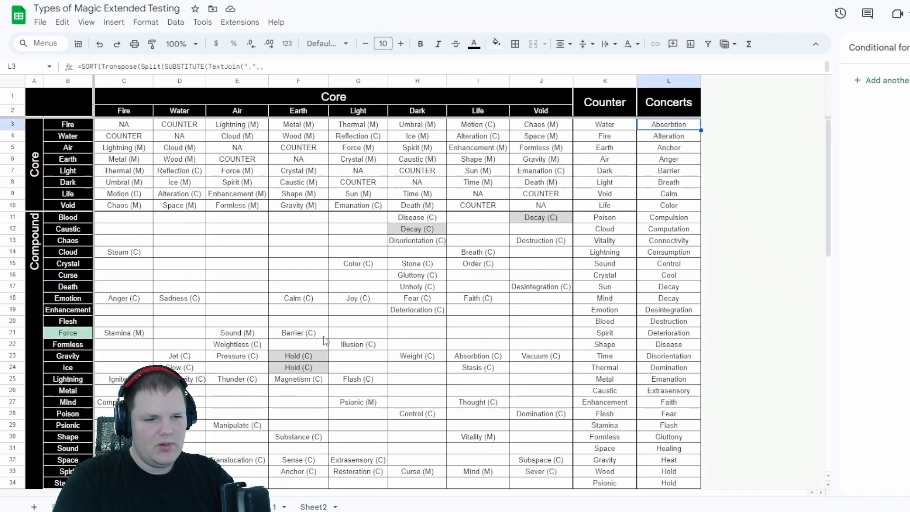
scroll(334, 333, down, 5)
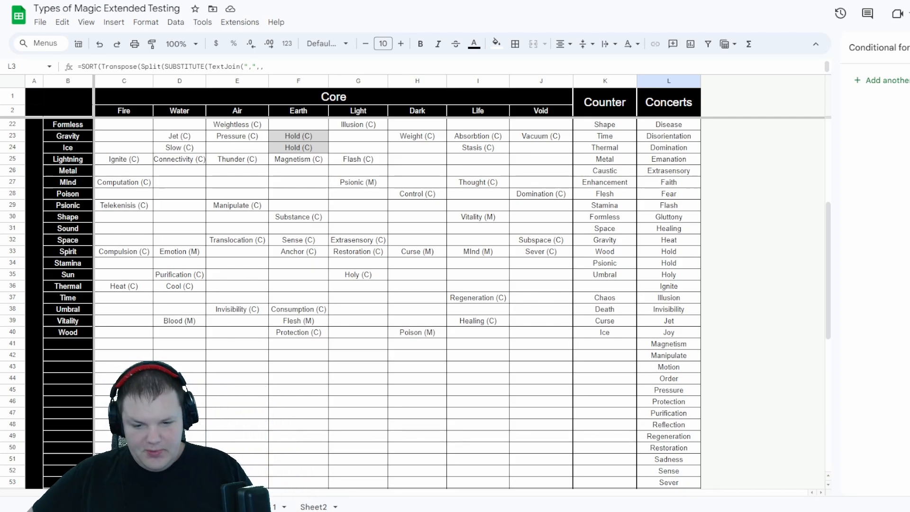
click(51, 506)
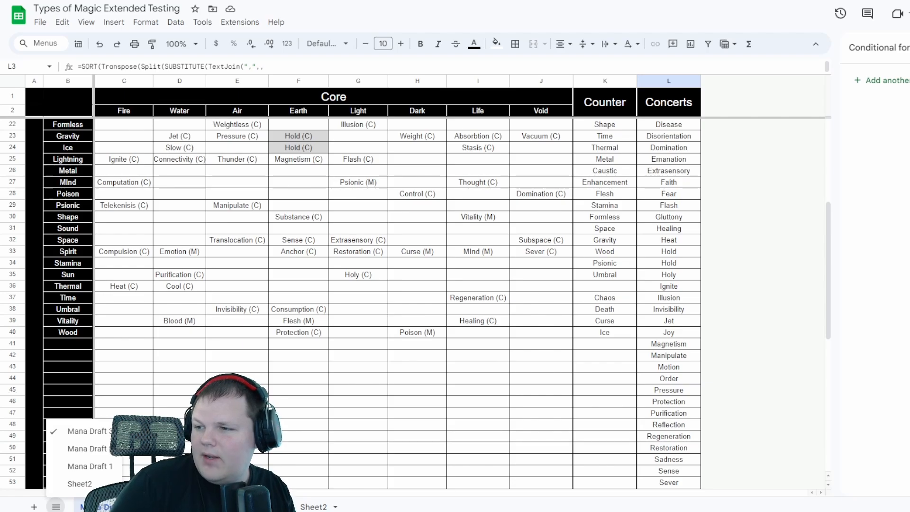
click(377, 441)
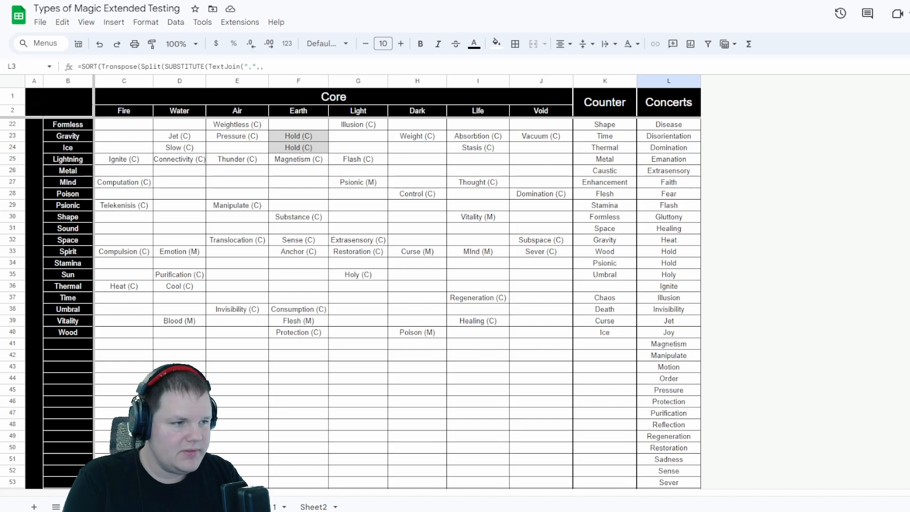
scroll(353, 277, up, 5)
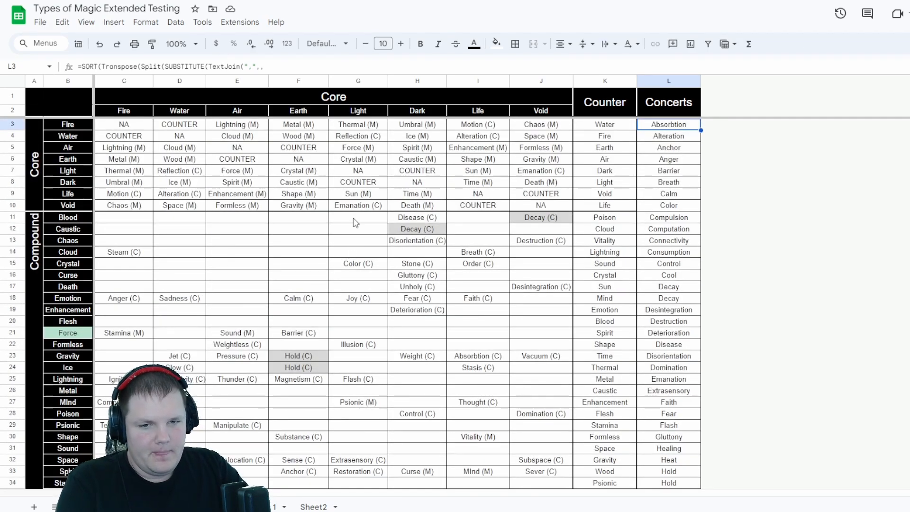
Examine the core and compound combination blocks, selecting C3:J9, J10 and C11:J40
drag(124, 124, 544, 196)
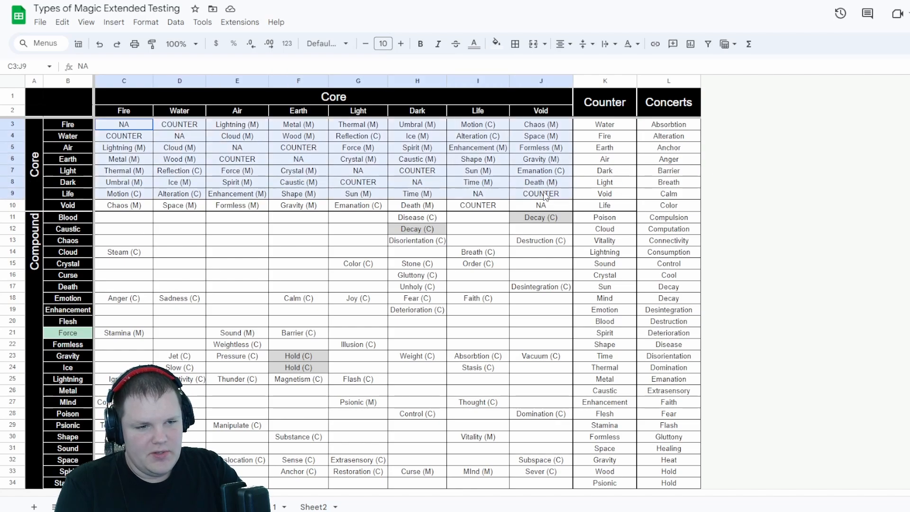
click(541, 206)
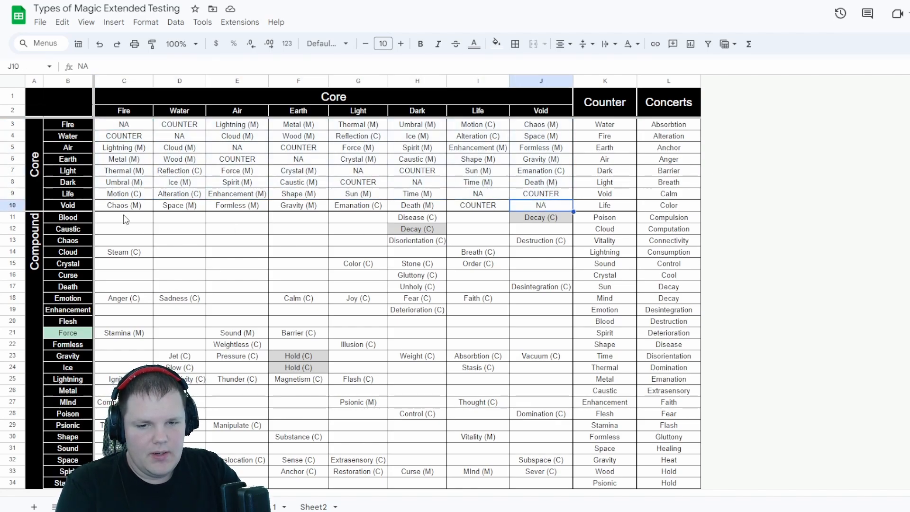
drag(126, 219, 569, 333)
scroll(565, 325, down, 6)
scroll(610, 320, up, 6)
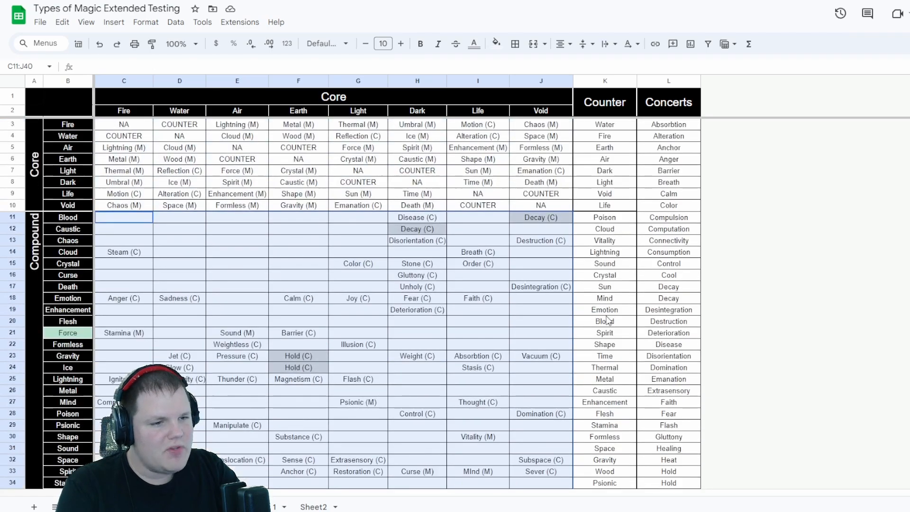
Examine the Counter column, selecting K11 and the core counters K3:K10
click(609, 217)
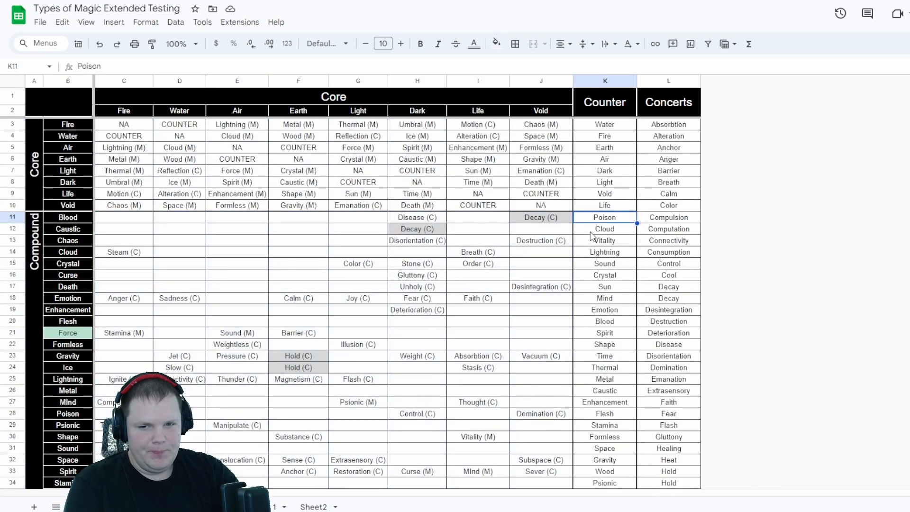
drag(596, 129, 597, 210)
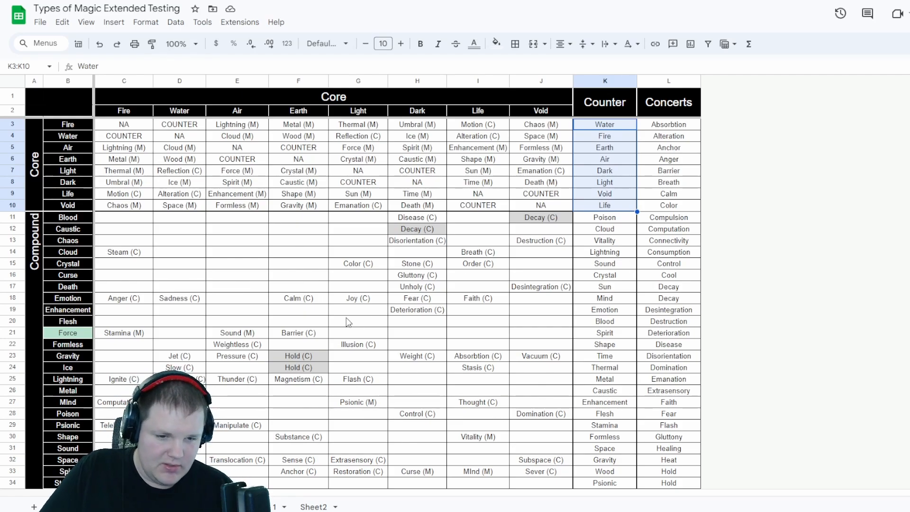
scroll(348, 322, down, 3)
scroll(352, 317, up, 3)
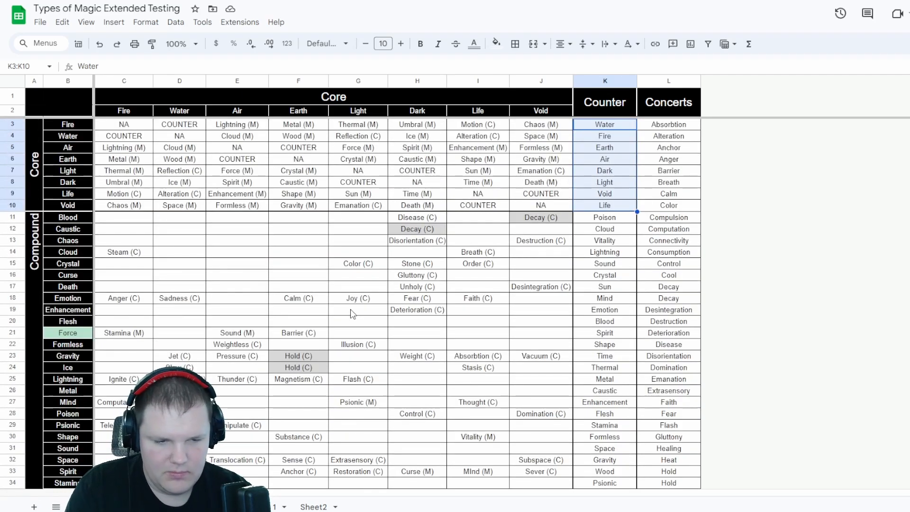
Search the sheet for "(M)", look through the highlighted matches and close the search
key(ctrl+f)
text((M)
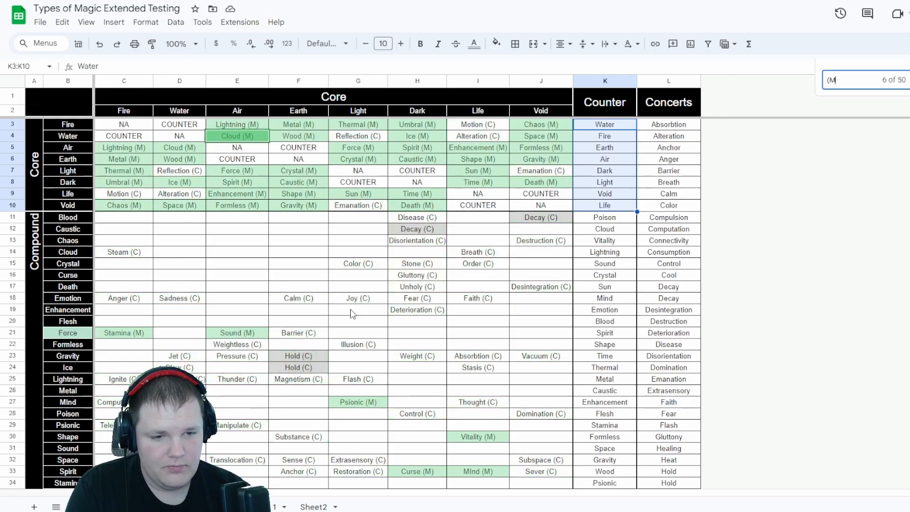
scroll(379, 256, down, 5)
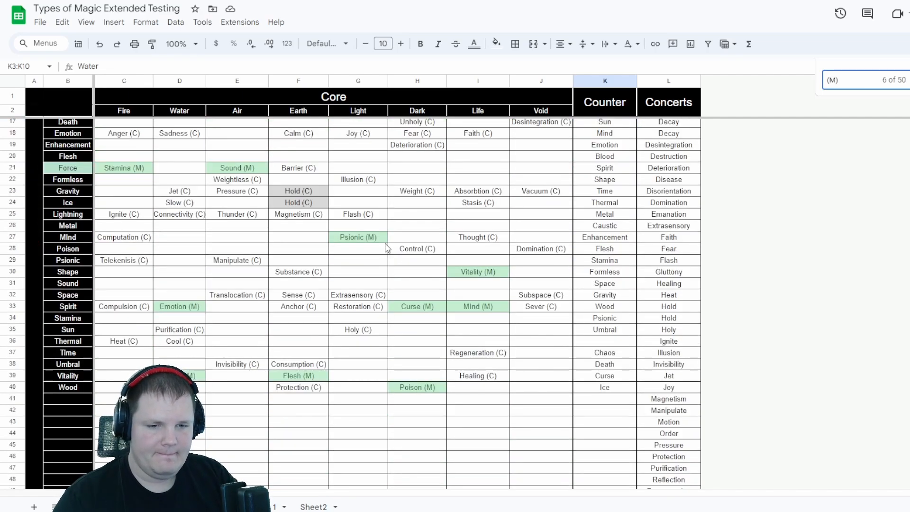
scroll(390, 250, up, 2)
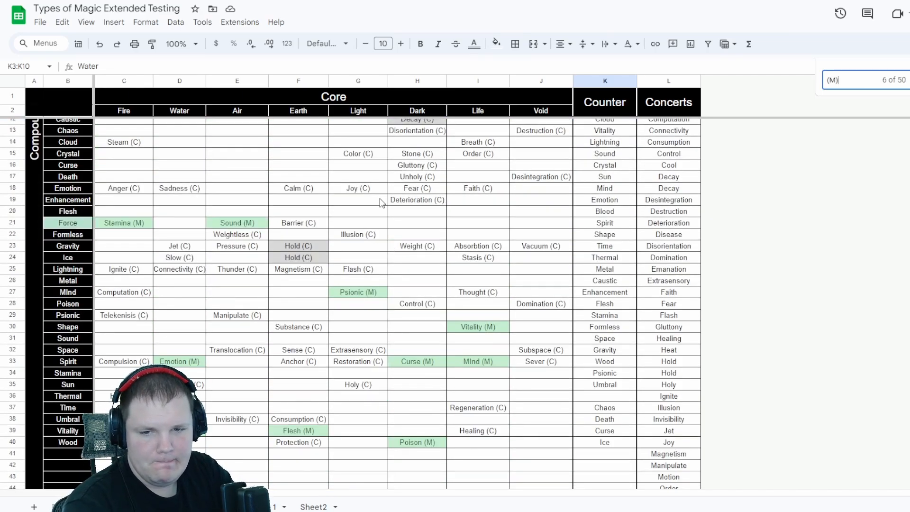
scroll(381, 204, up, 3)
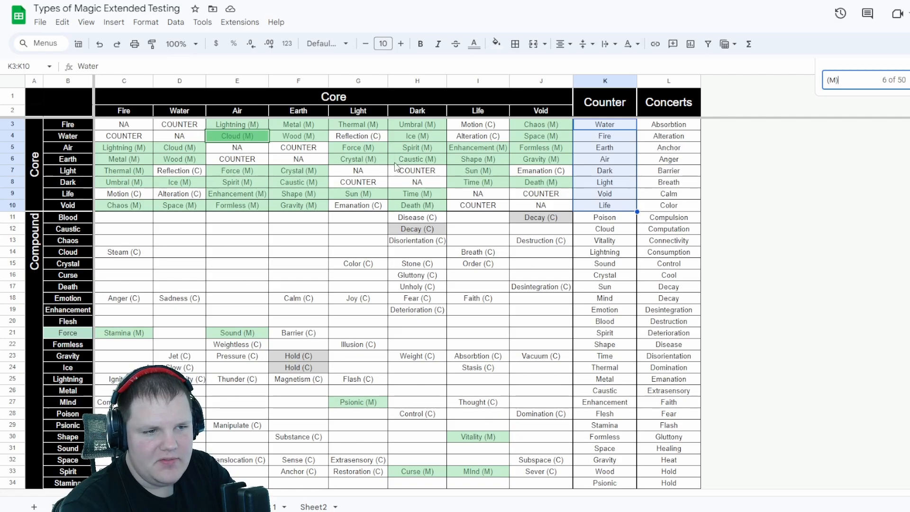
key(Escape)
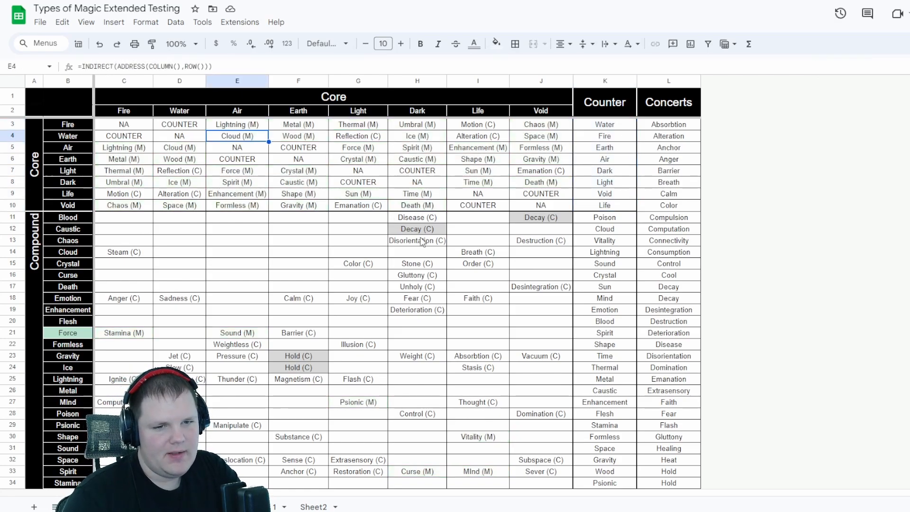
Review the compound types' counters from K11 down the Counter column, then select the Fire counter in K3
mouse_move(605, 217)
mouse_down()
mouse_move(605, 250)
mouse_move(611, 216)
mouse_up()
scroll(605, 248, down, 5)
scroll(603, 245, up, 3)
scroll(611, 217, up, 2)
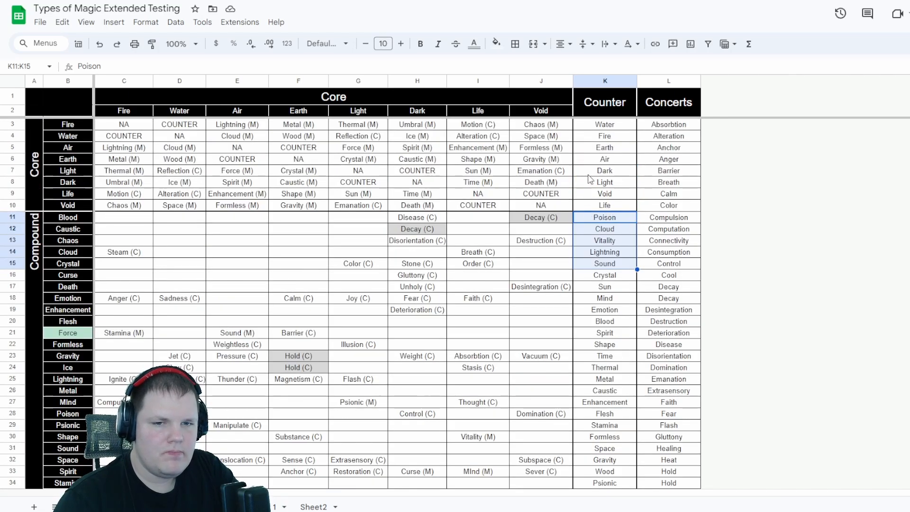
click(597, 128)
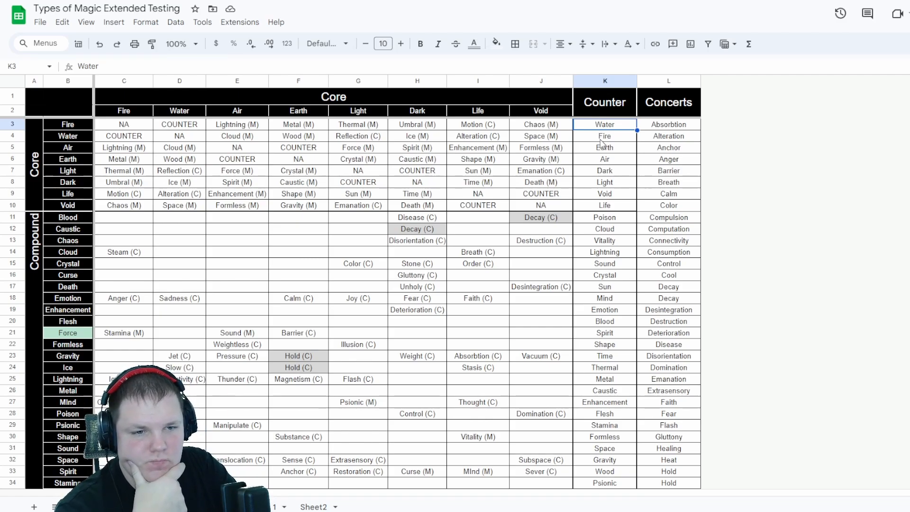
Examine the Fire combinations, selecting E3:J3, the Fire and Air cell C5, and the Thermal and Chaos cells, and glance over the compound rows
drag(247, 126, 538, 130)
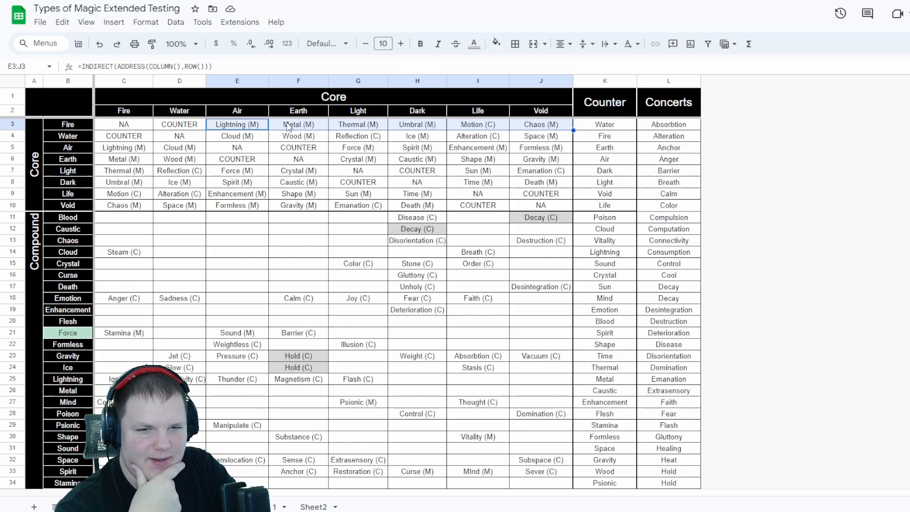
click(114, 149)
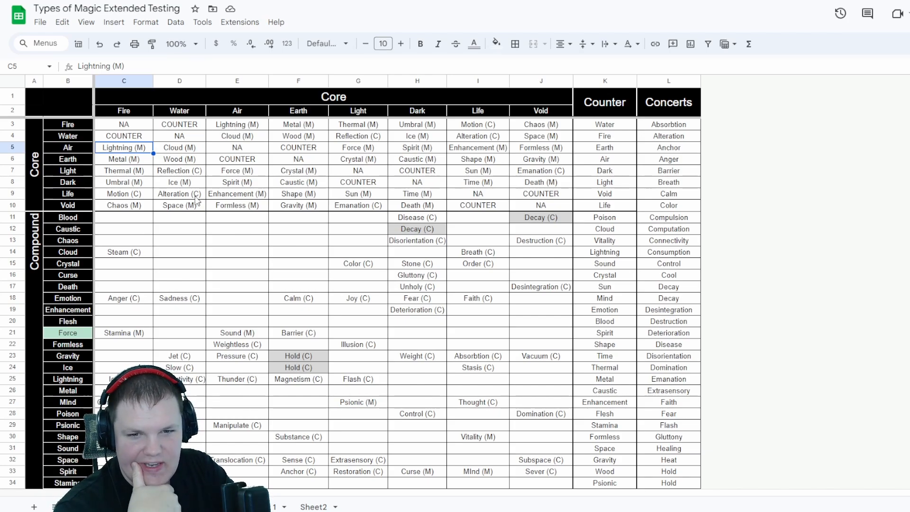
click(356, 127)
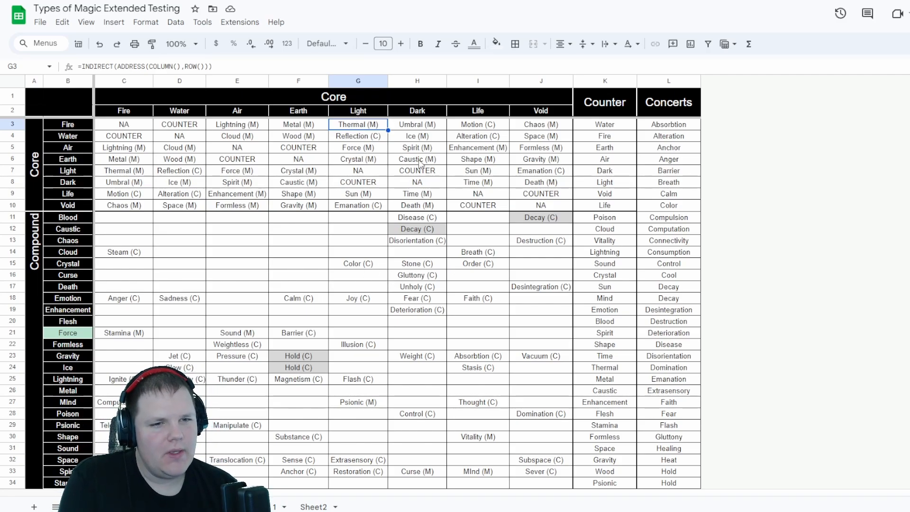
drag(419, 125, 542, 127)
click(541, 128)
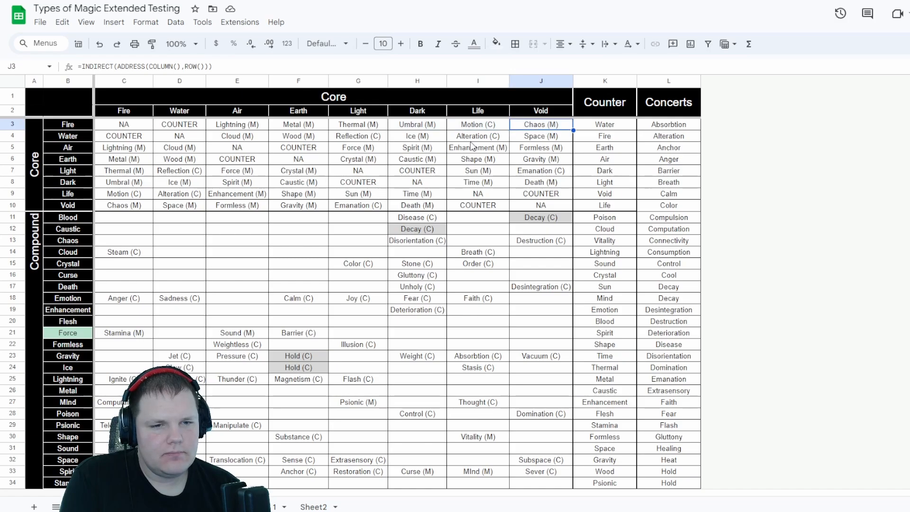
click(117, 128)
click(359, 126)
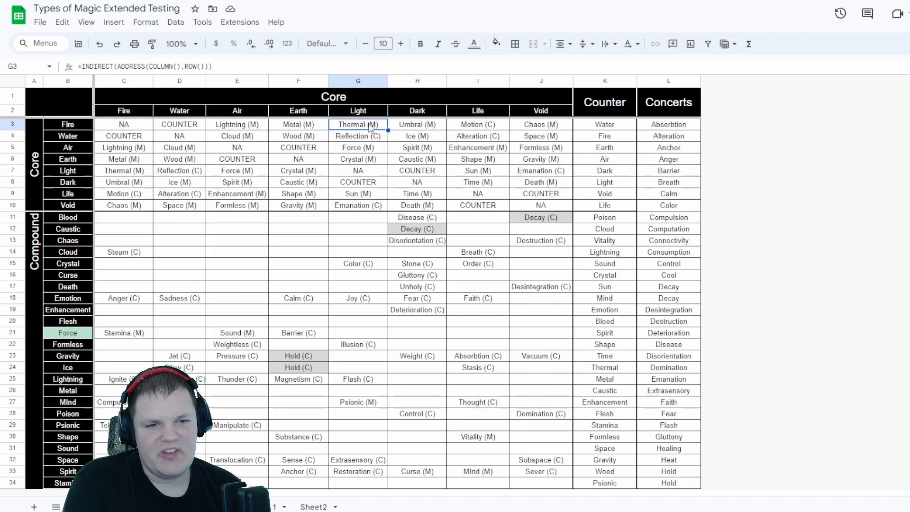
scroll(374, 152, down, 3)
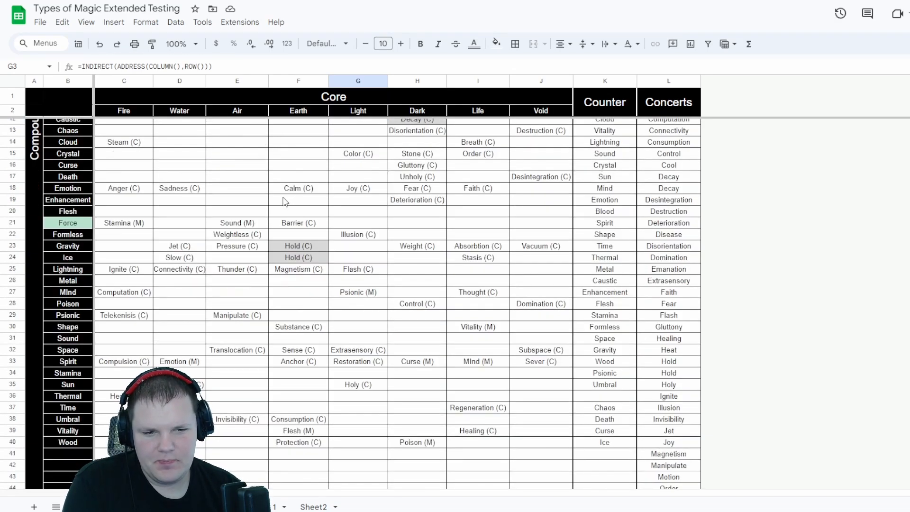
scroll(308, 221, up, 3)
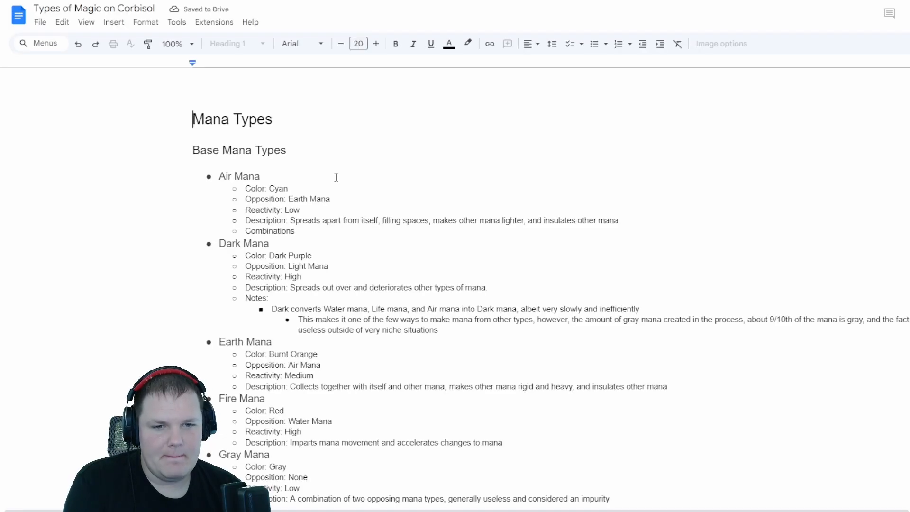
Switch to the Types of Magic on Corbisol document and review its Base Mana Types and Composite Mana Types sections
scroll(335, 167, down, 5)
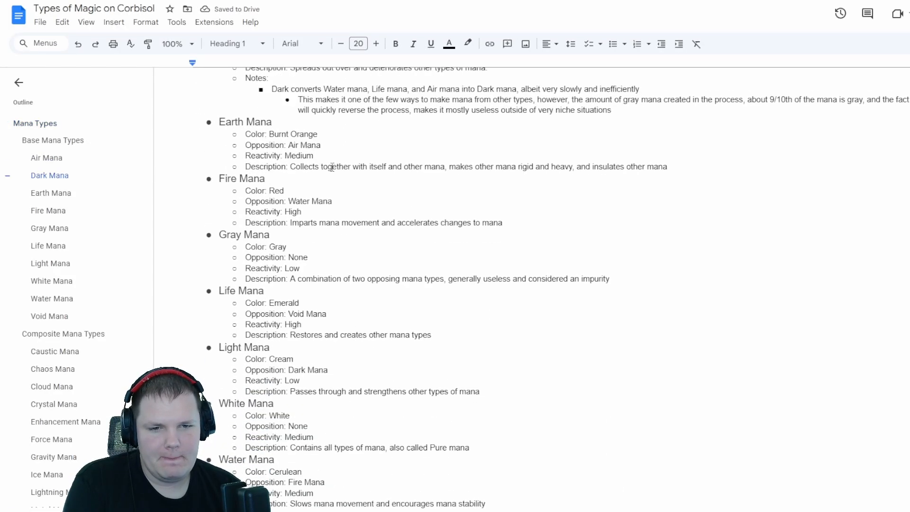
scroll(332, 166, down, 4)
scroll(331, 167, up, 7)
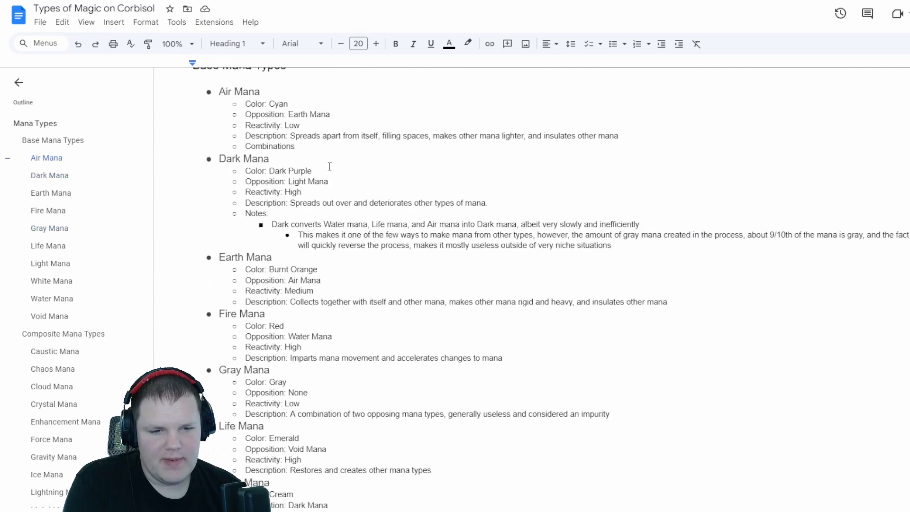
scroll(332, 168, down, 12)
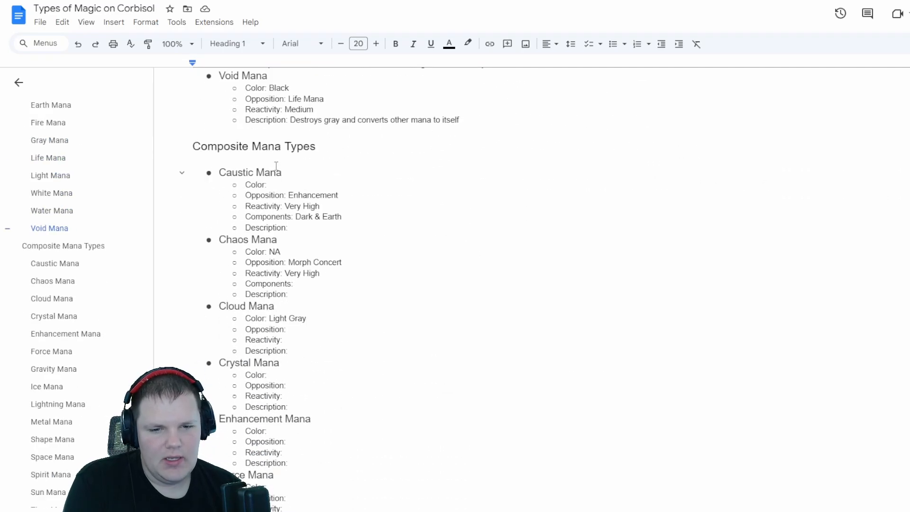
scroll(284, 166, down, 16)
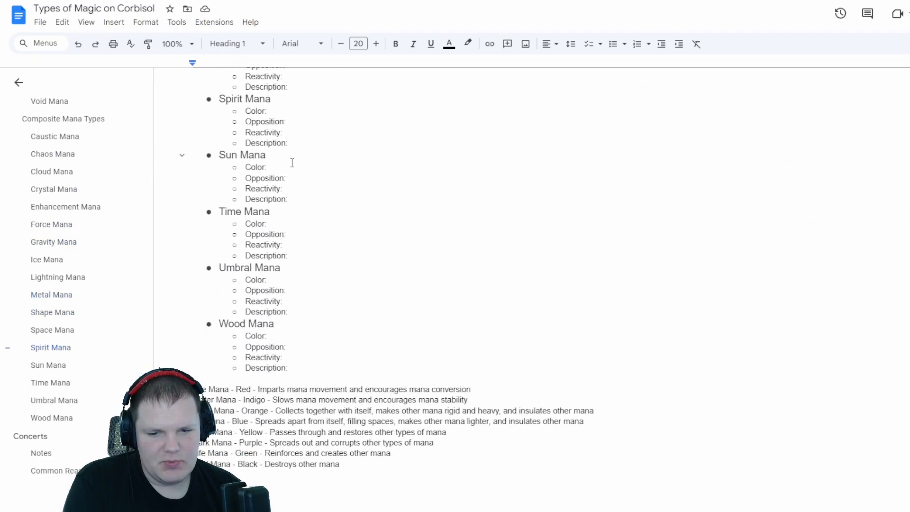
scroll(293, 163, up, 9)
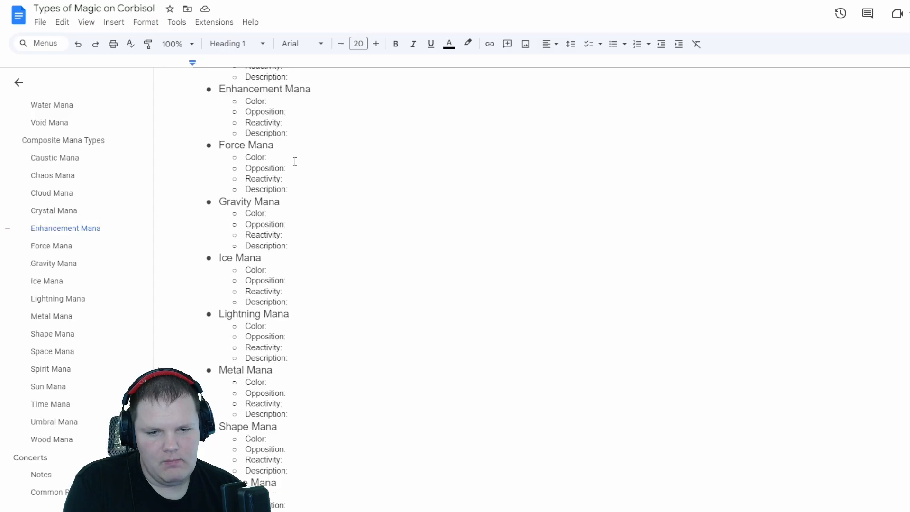
scroll(295, 162, up, 6)
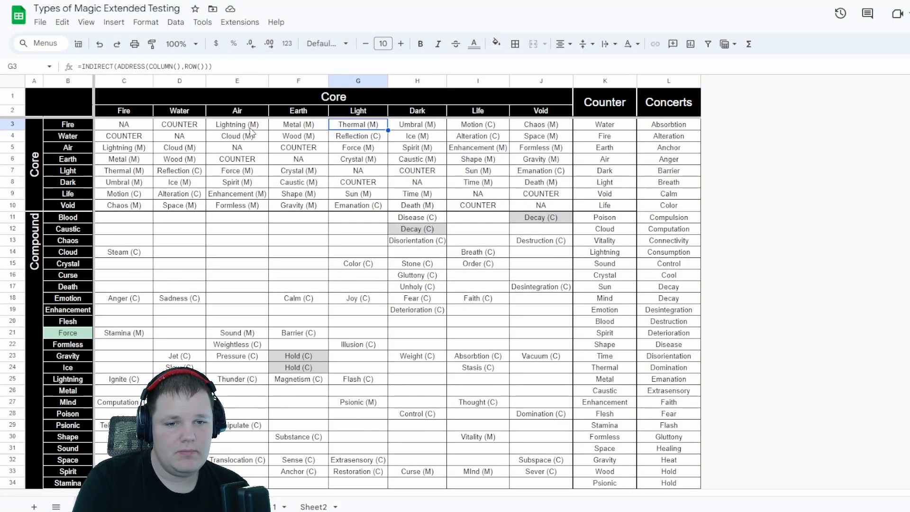
Return from the spreadsheet to the Types of Magic on Corbisol document and examine the Composite Mana Types entries down to Wood Mana
key(ctrl+Tab)
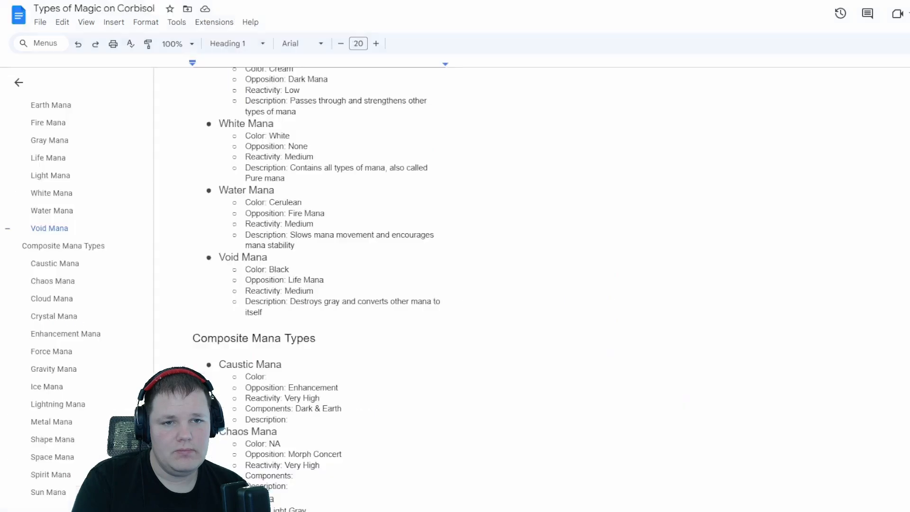
scroll(531, 289, down, 4)
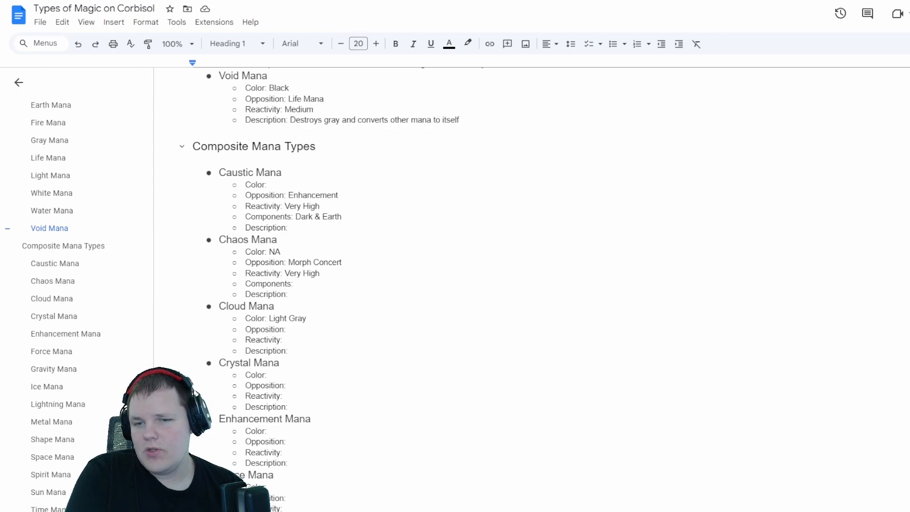
scroll(183, 308, down, 1)
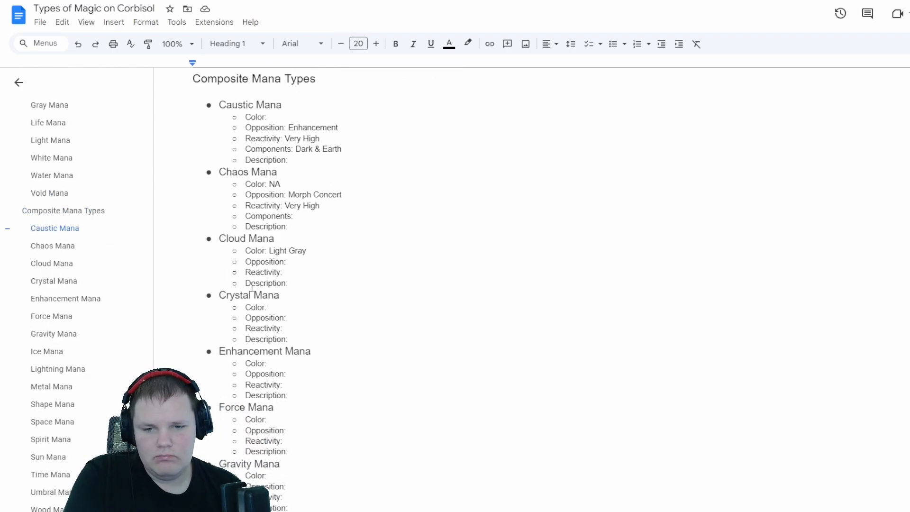
scroll(252, 287, down, 3)
scroll(243, 283, down, 9)
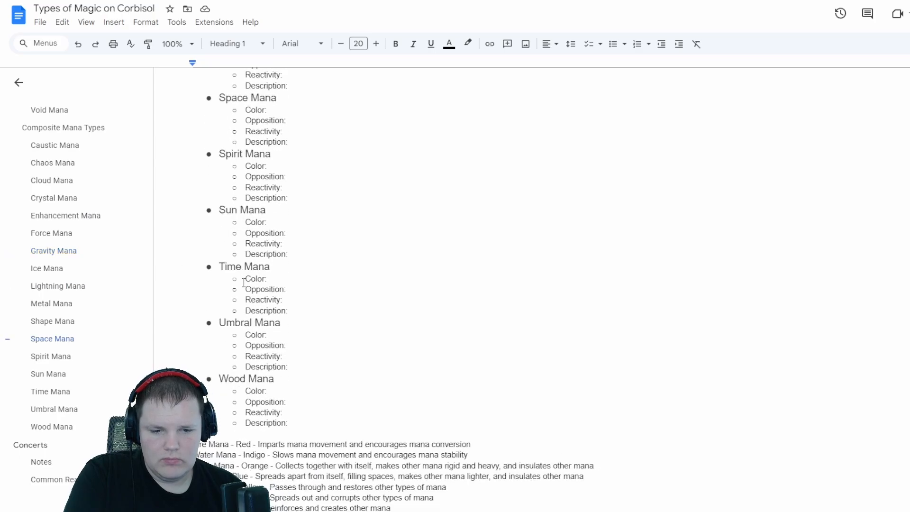
Remove the one-line base mana summaries, from Fire Mana to Void Mana, that sit between Wood Mana and the Concerts heading
scroll(178, 270, up, 12)
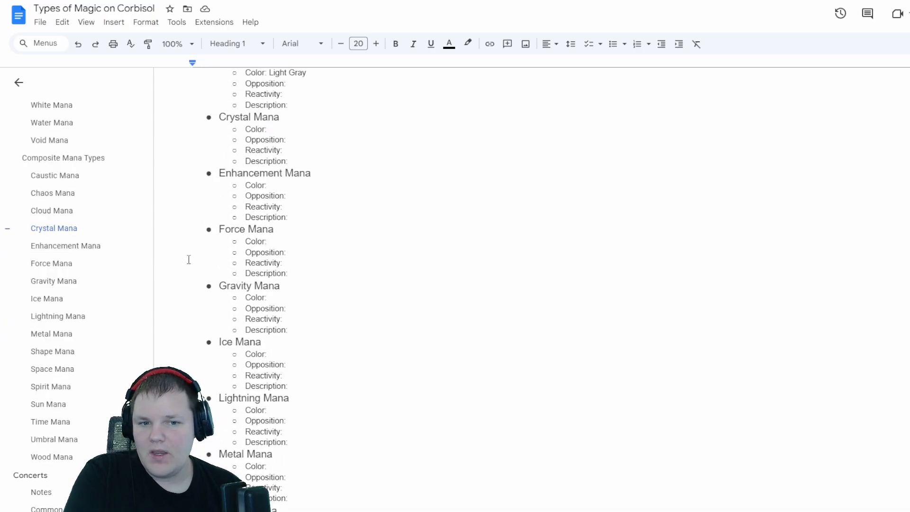
scroll(232, 343, down, 15)
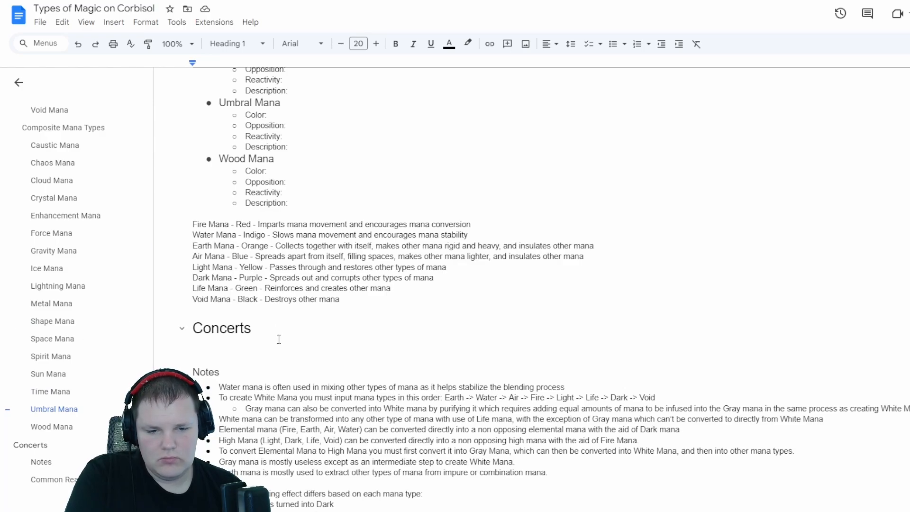
scroll(260, 331, down, 3)
scroll(260, 332, up, 3)
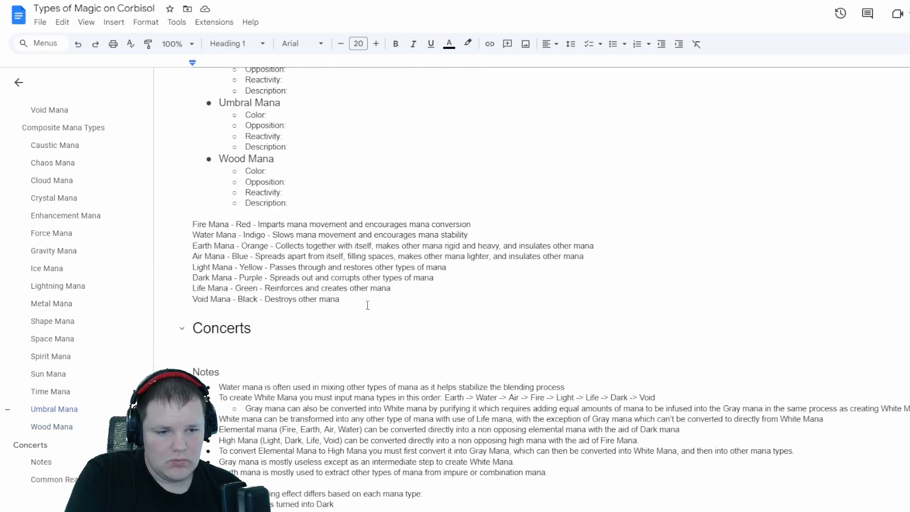
drag(372, 297, 192, 221)
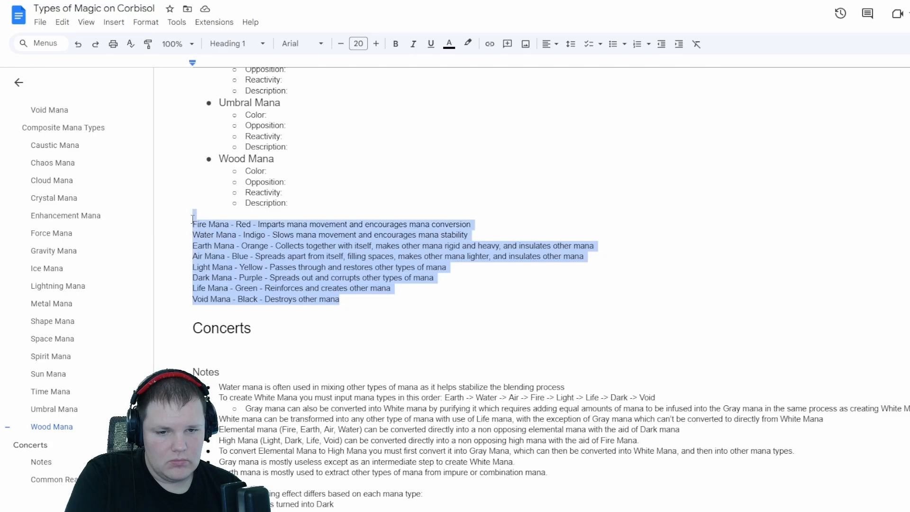
scroll(370, 256, up, 20)
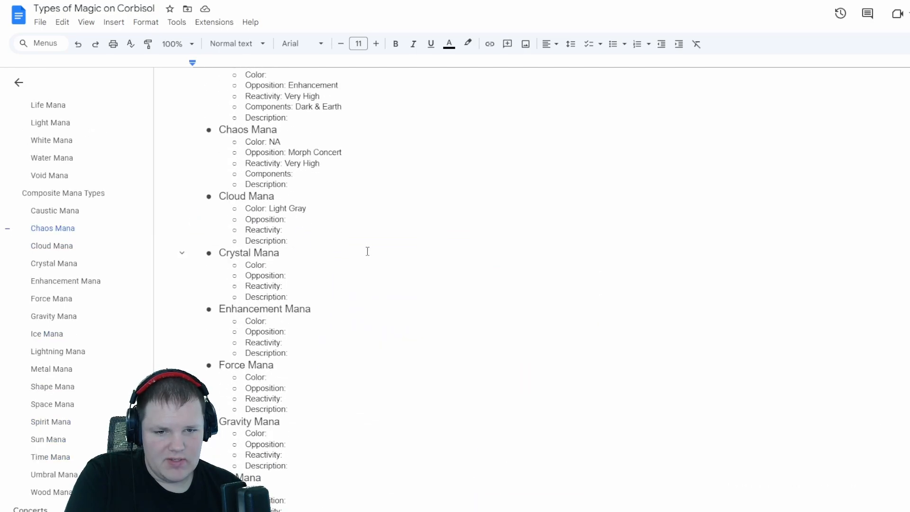
scroll(370, 256, down, 20)
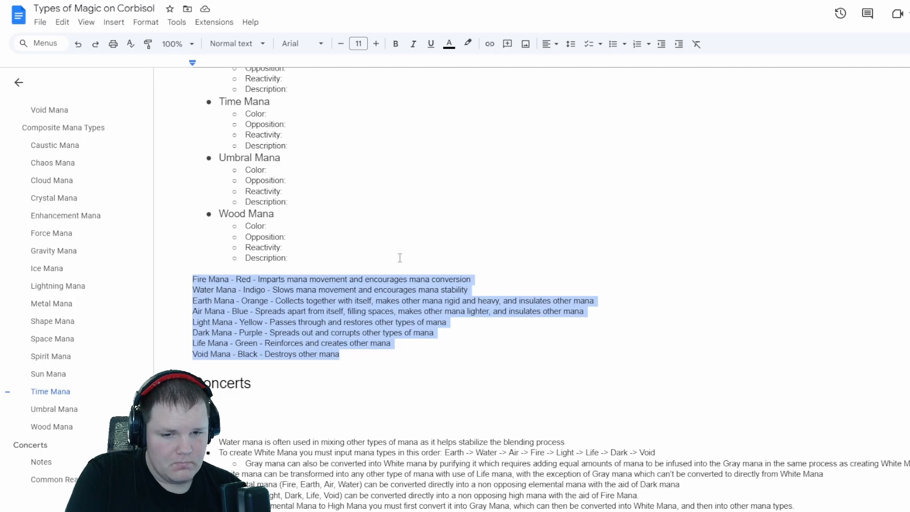
key(ctrl+x)
scroll(389, 266, down, 3)
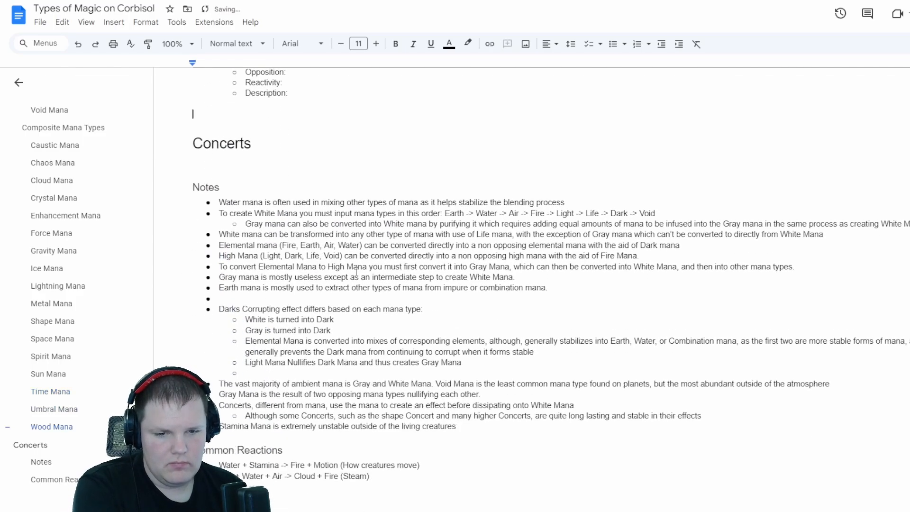
scroll(356, 270, up, 5)
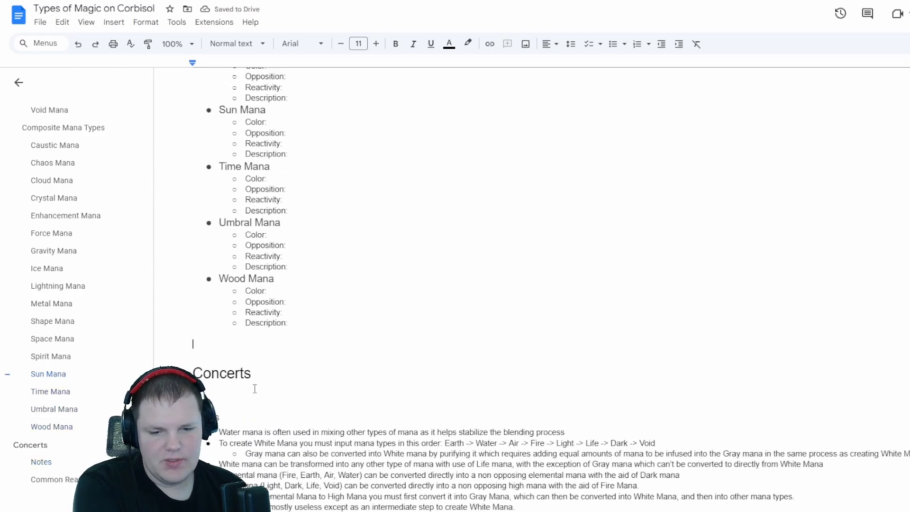
Change the Notes heading below Concerts to the Heading 1 style
click(254, 402)
drag(209, 392, 219, 417)
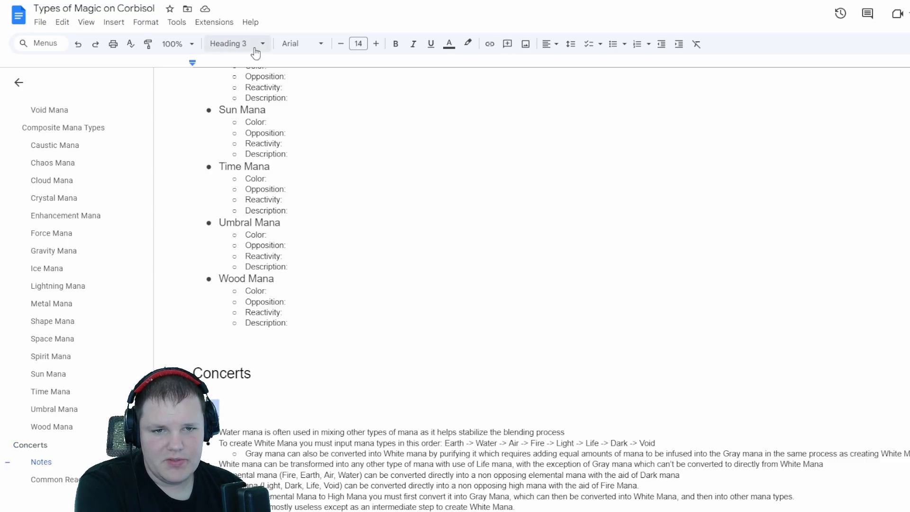
click(223, 43)
click(258, 189)
click(354, 232)
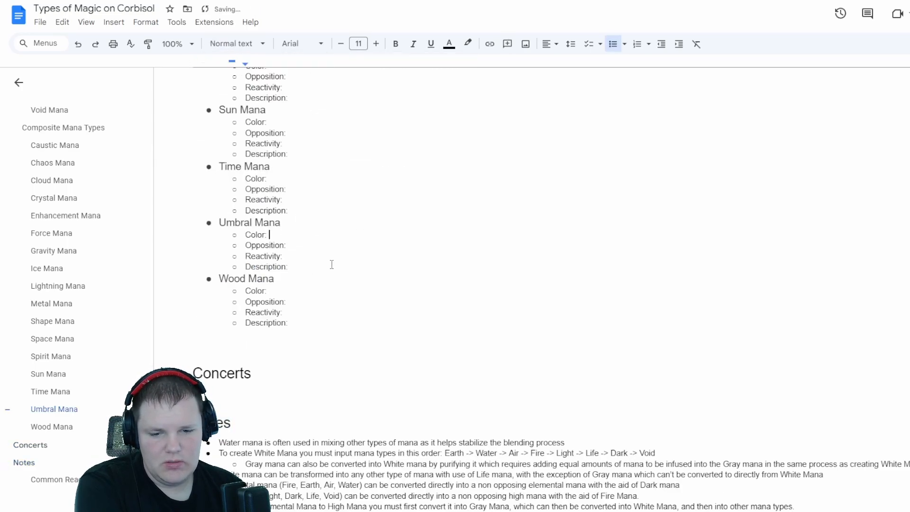
Try to paste the copied concert names under the Concerts heading as an unlinked table, and undo the paste
click(229, 394)
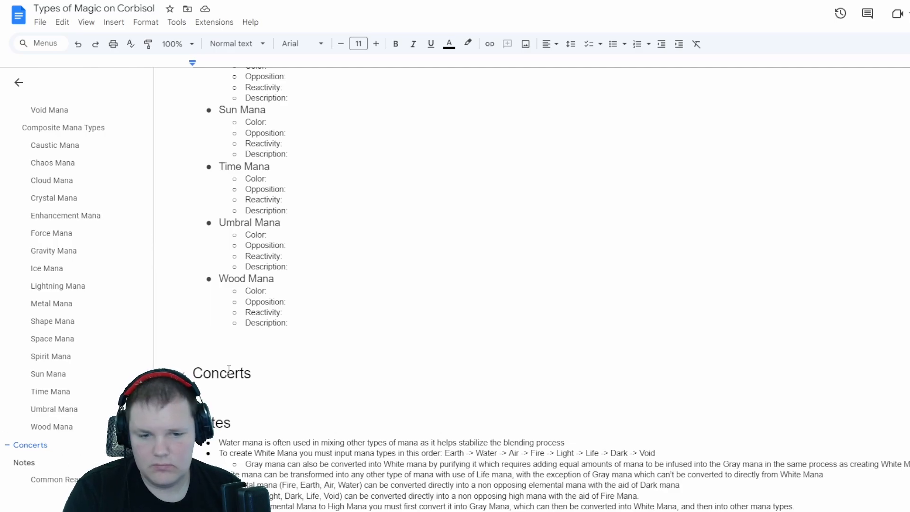
key(ctrl+v)
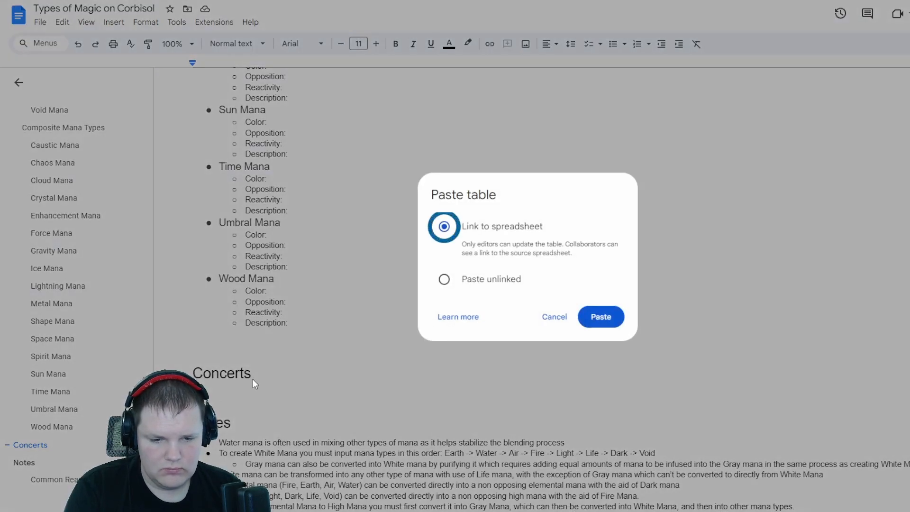
click(473, 279)
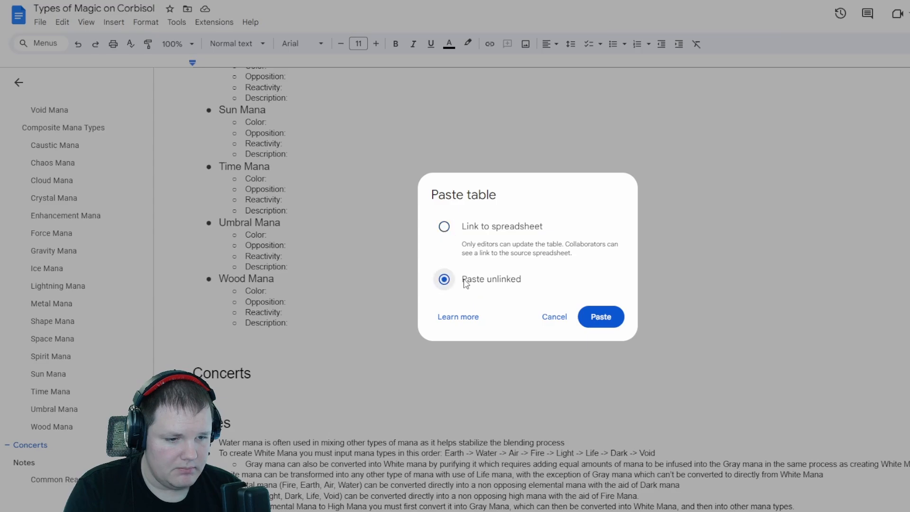
click(603, 316)
scroll(478, 320, up, 2)
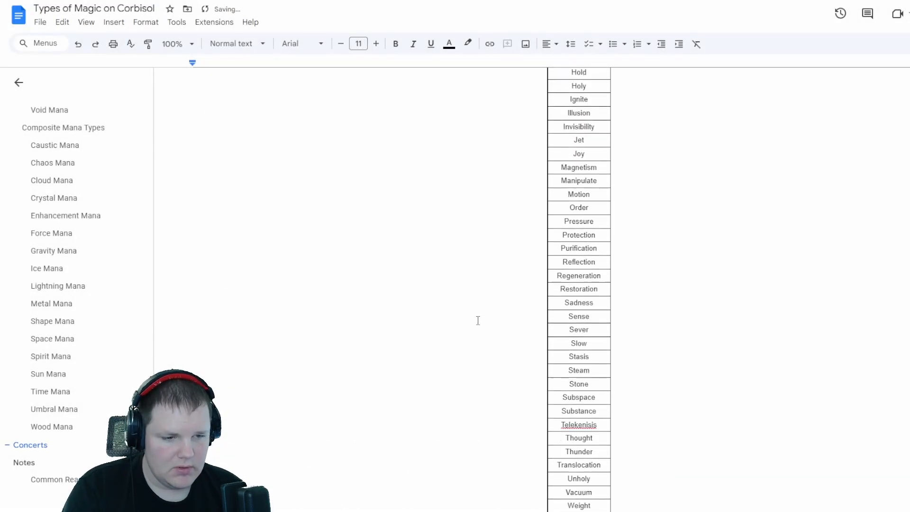
key(ctrl+z)
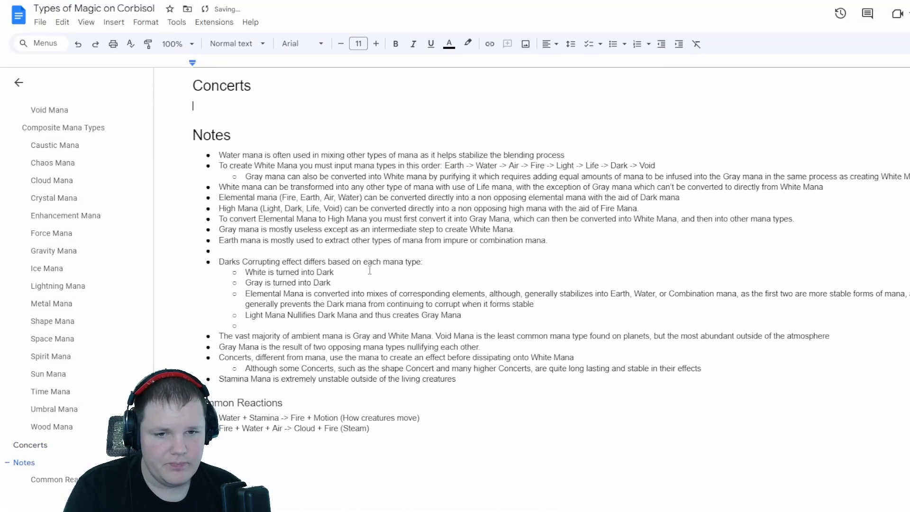
Paste the copied concert names as plain text lines under the Concerts heading and look through the list down to Weightless
scroll(322, 223, up, 2)
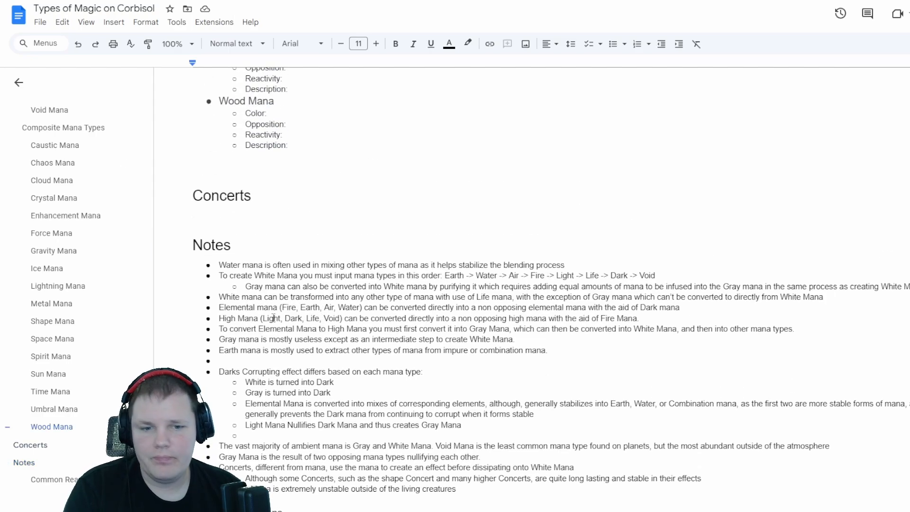
click(234, 217)
key(ctrl+v)
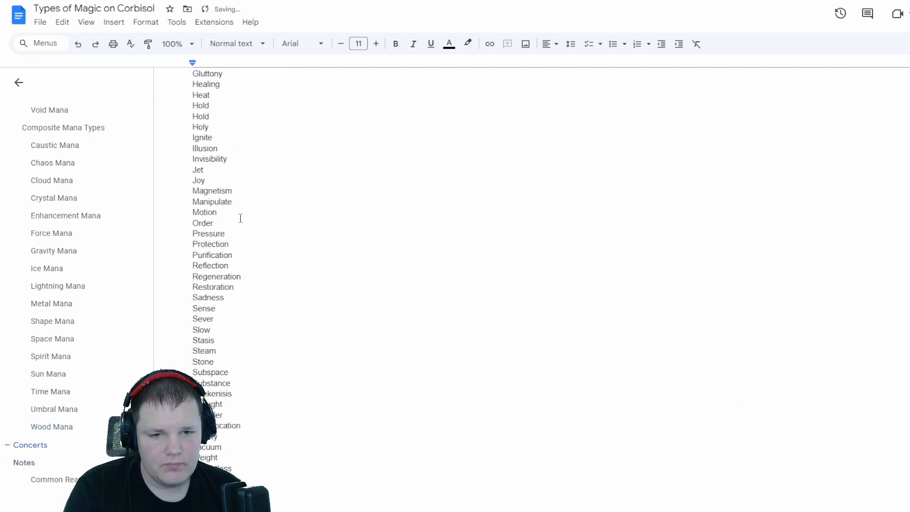
scroll(237, 218, up, 7)
scroll(228, 227, down, 2)
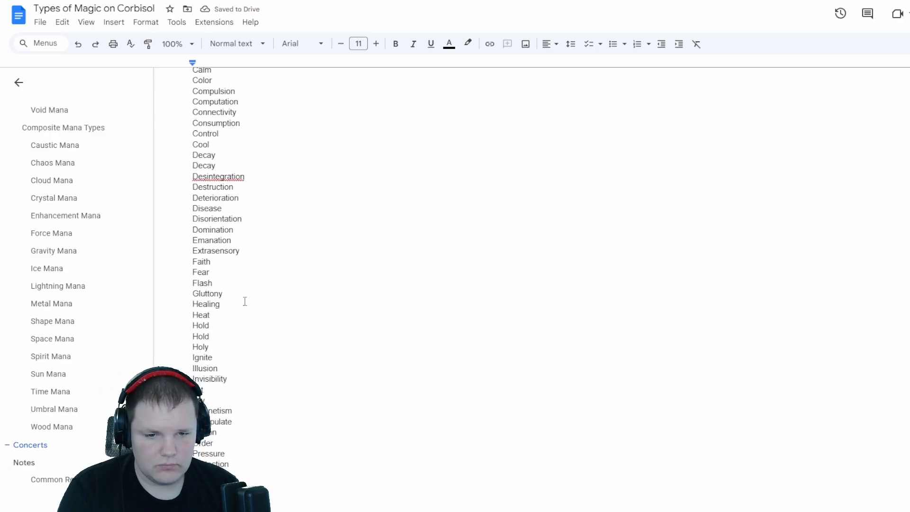
scroll(235, 281, down, 8)
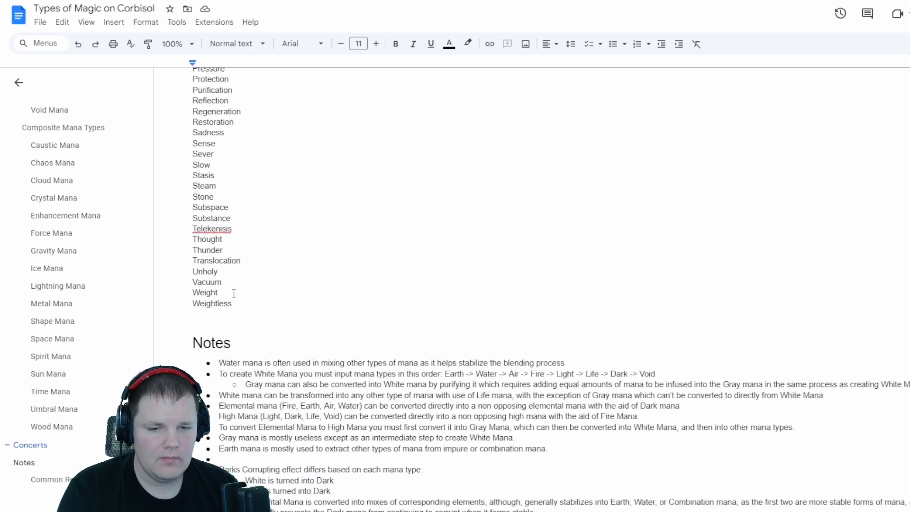
Turn all the concert names, from the first entry through Weightless, into a bulleted list
drag(236, 307, 188, 281)
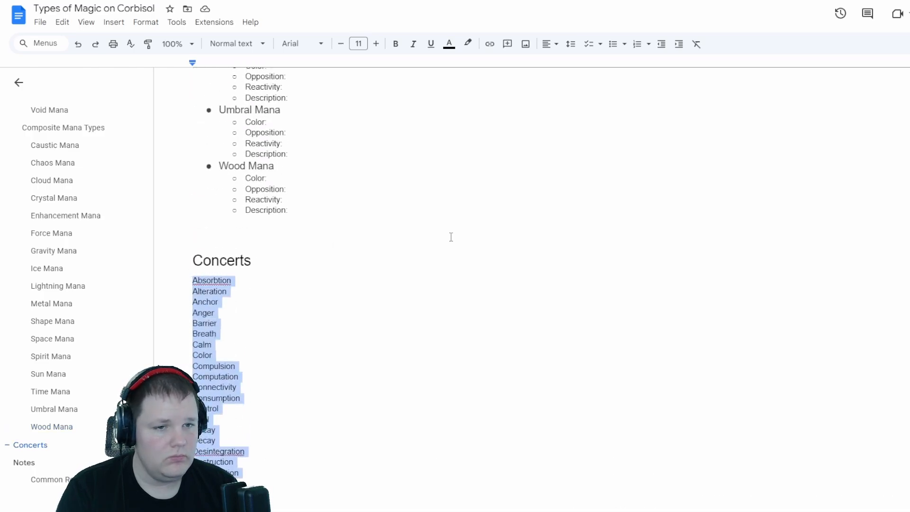
click(550, 45)
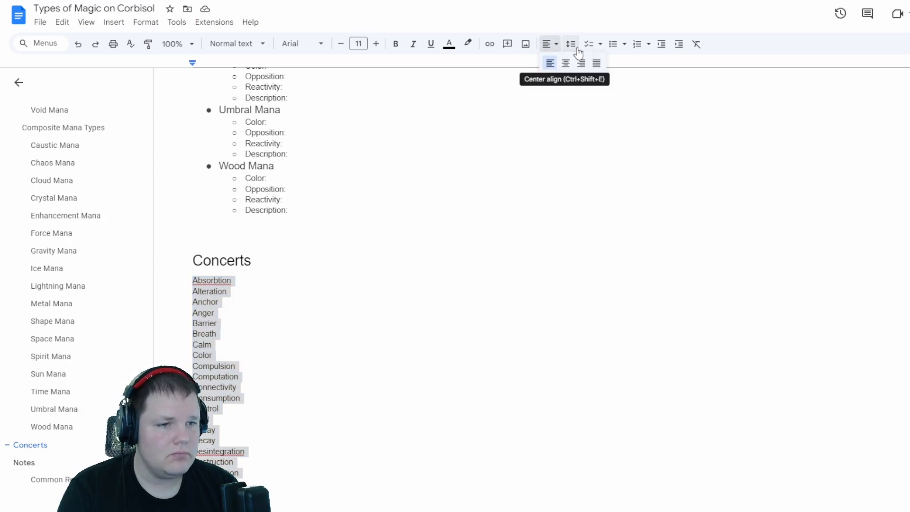
click(614, 46)
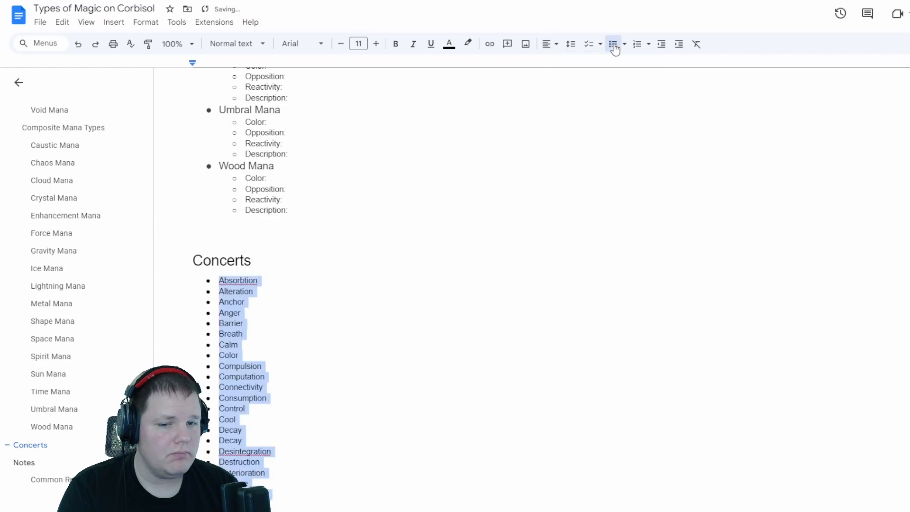
Apply the Heading 2 style to the selected concert names
click(263, 43)
mouse_move(283, 254)
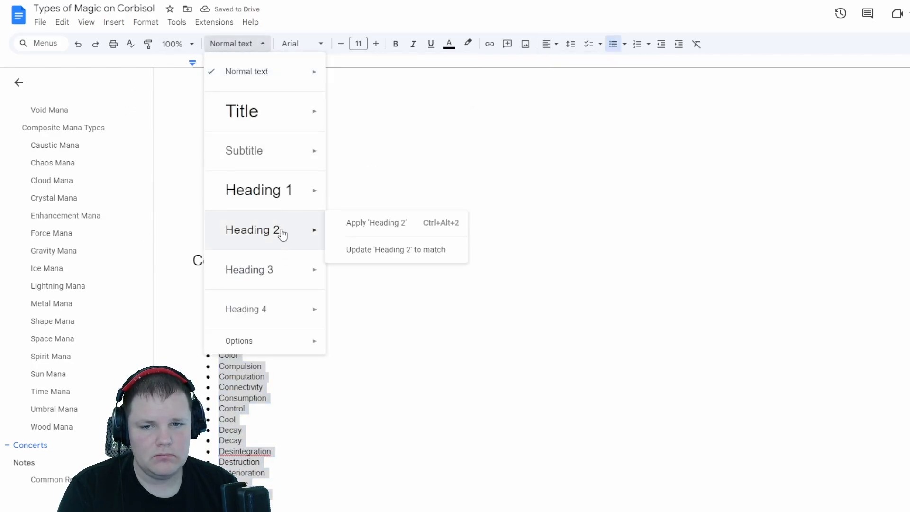
click(282, 232)
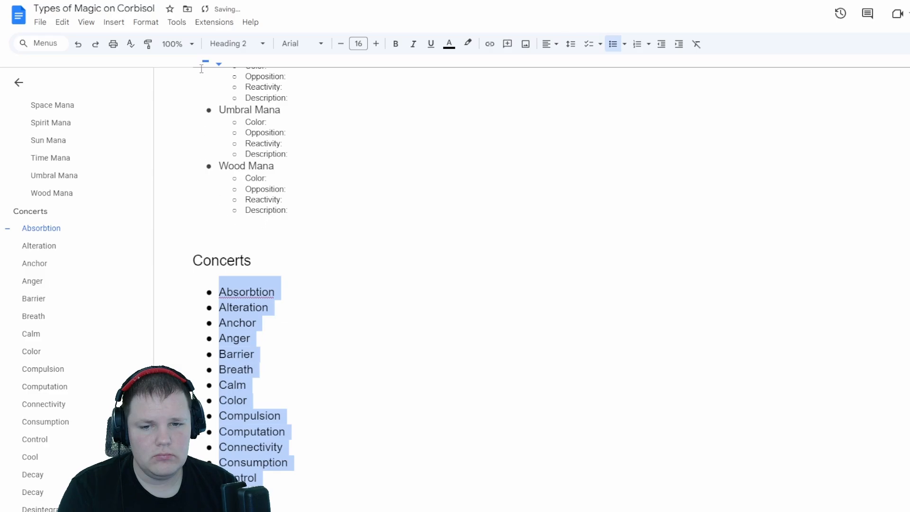
Set the bulleted concert names to the Heading 3 style
click(239, 43)
mouse_move(261, 172)
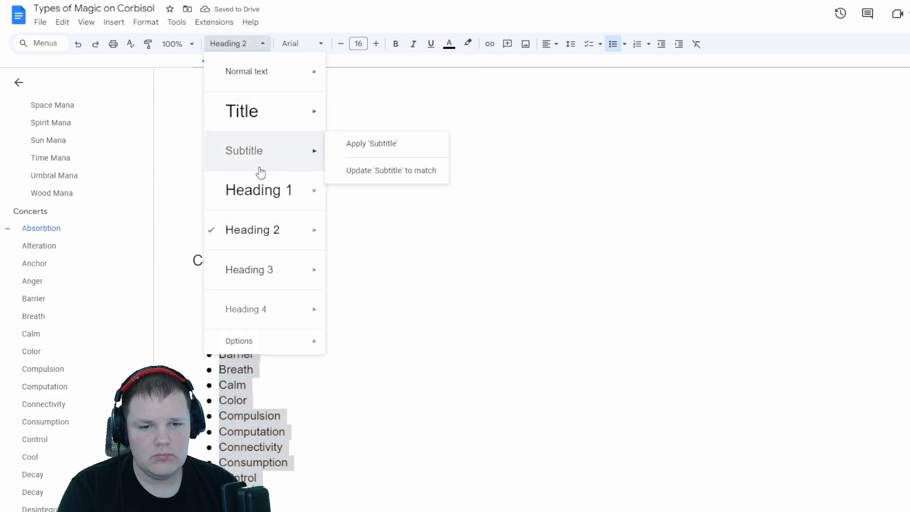
click(260, 275)
click(337, 254)
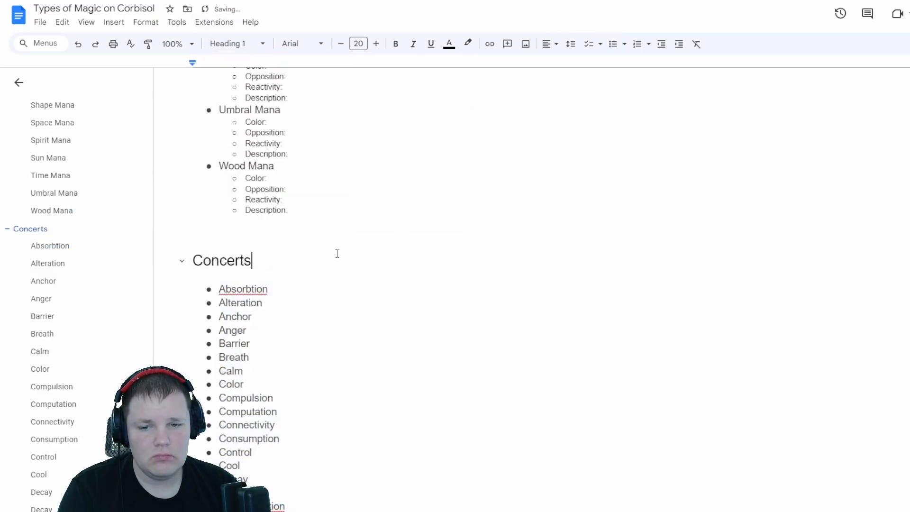
Correct the misspelled concert names to Absorption and Disintegration using the suggested spellings
scroll(313, 249, down, 1)
click(246, 234)
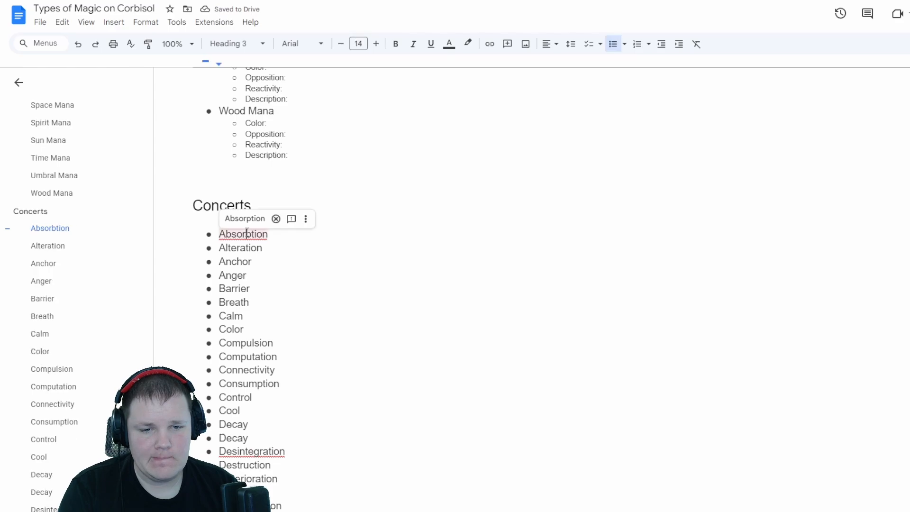
click(245, 218)
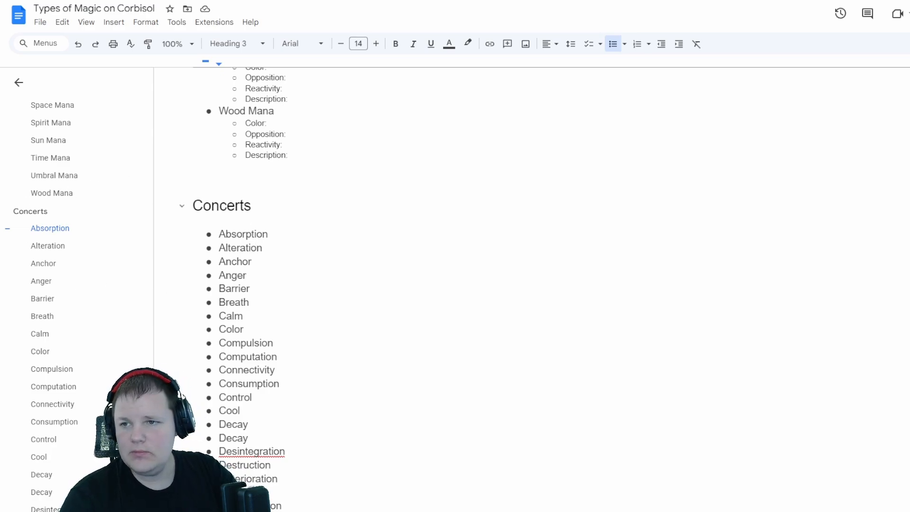
scroll(286, 329, down, 4)
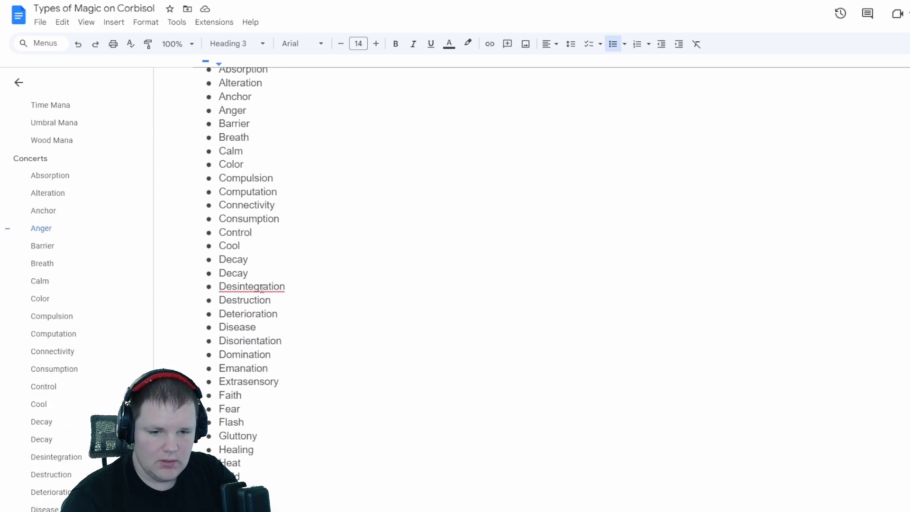
click(262, 288)
click(254, 270)
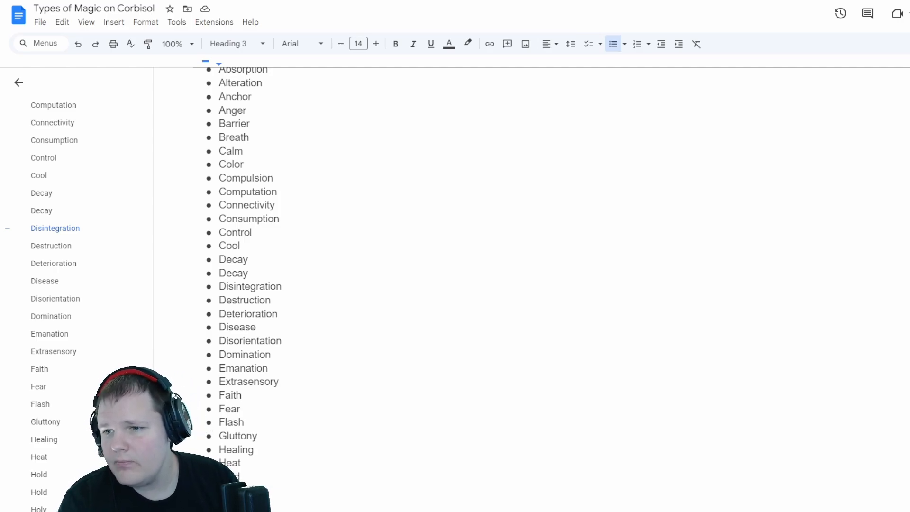
Correct the misspelled concert name between Substance and Thought to Telekinesis, and place the cursor after Subspace
scroll(294, 340, down, 10)
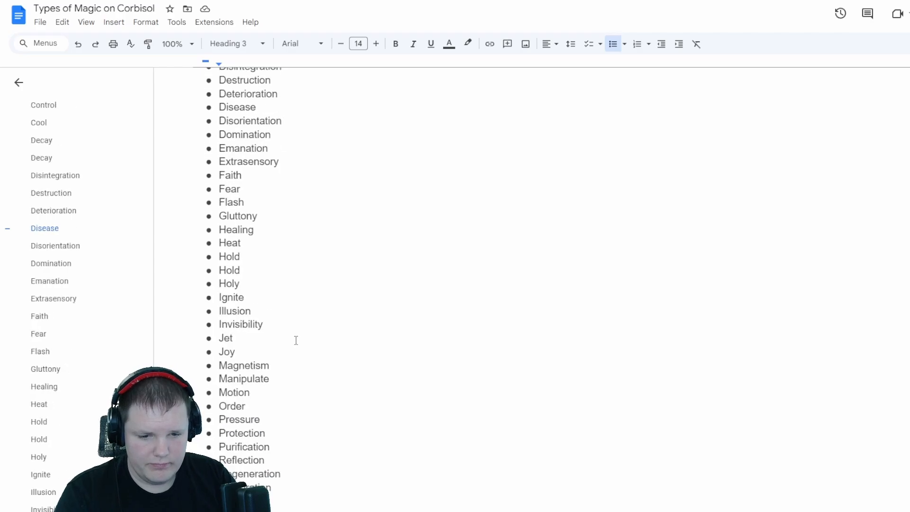
click(250, 349)
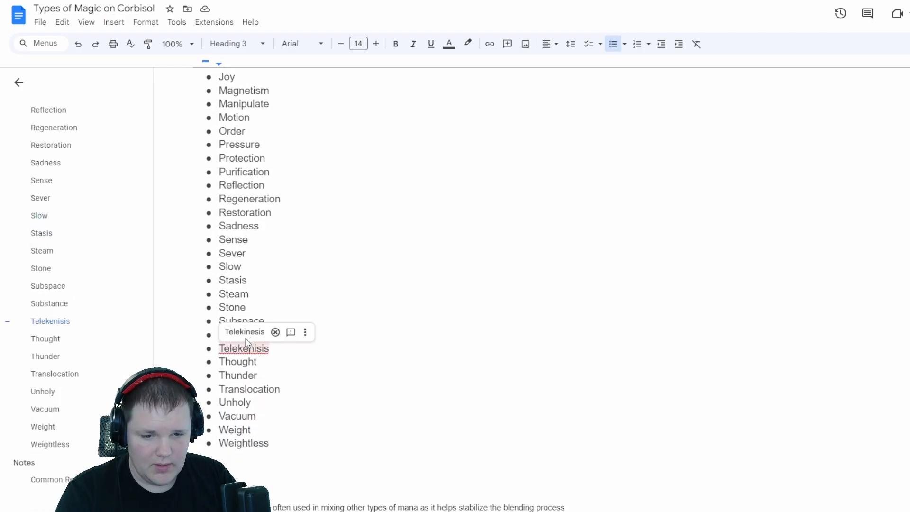
click(312, 368)
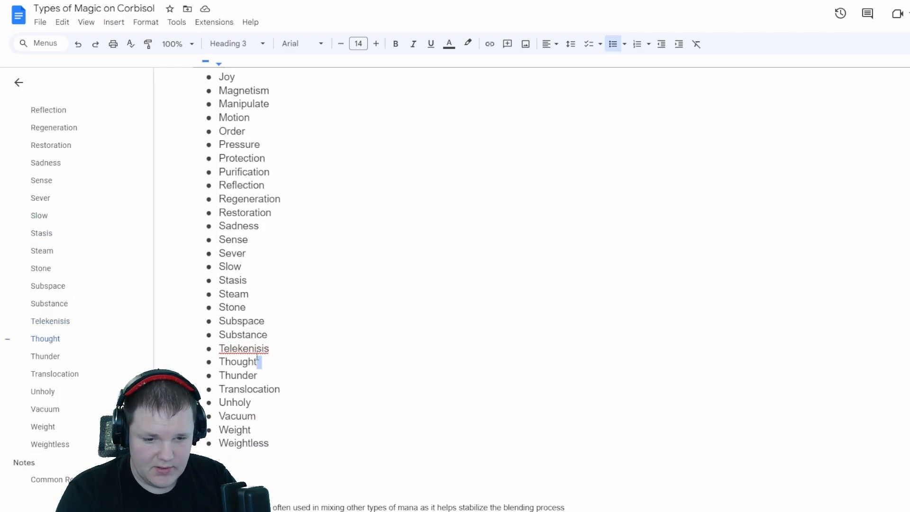
click(243, 348)
click(246, 332)
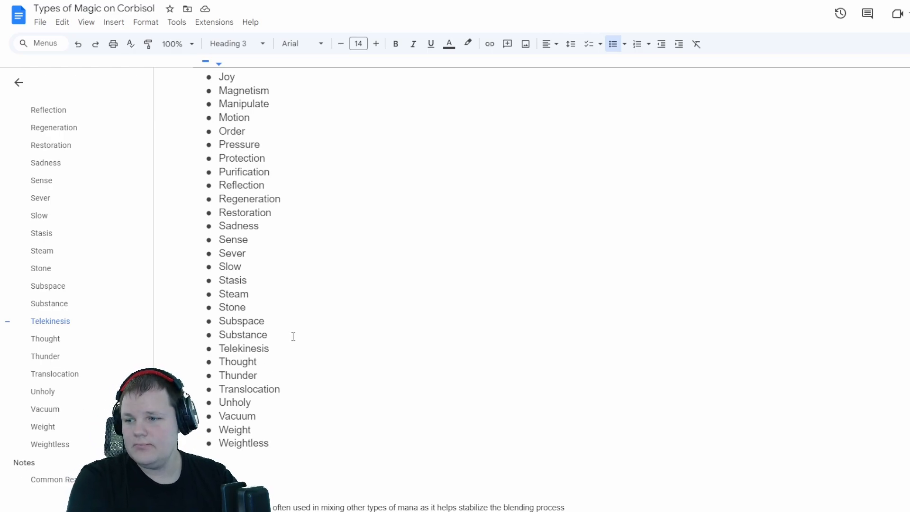
click(368, 363)
click(278, 317)
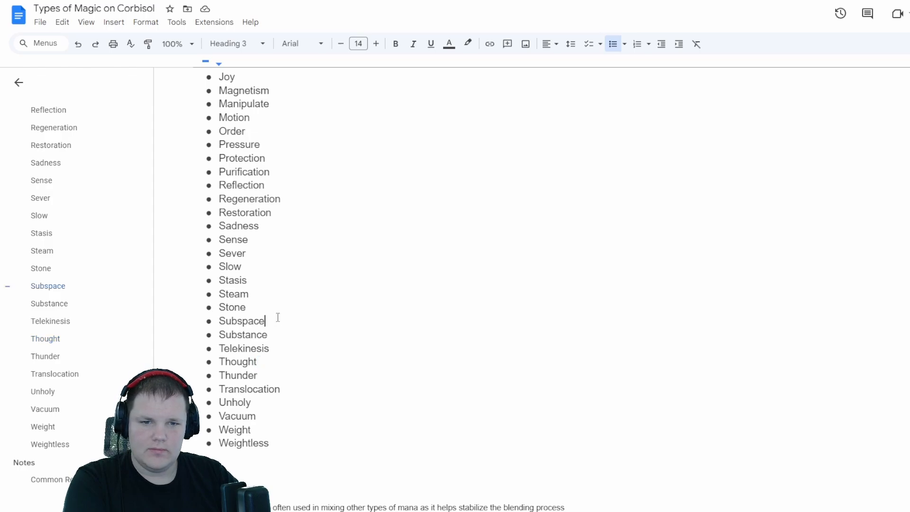
Copy the Description line from Wood Mana and paste it beneath Absorption as an indented sub-bullet
scroll(278, 313, up, 13)
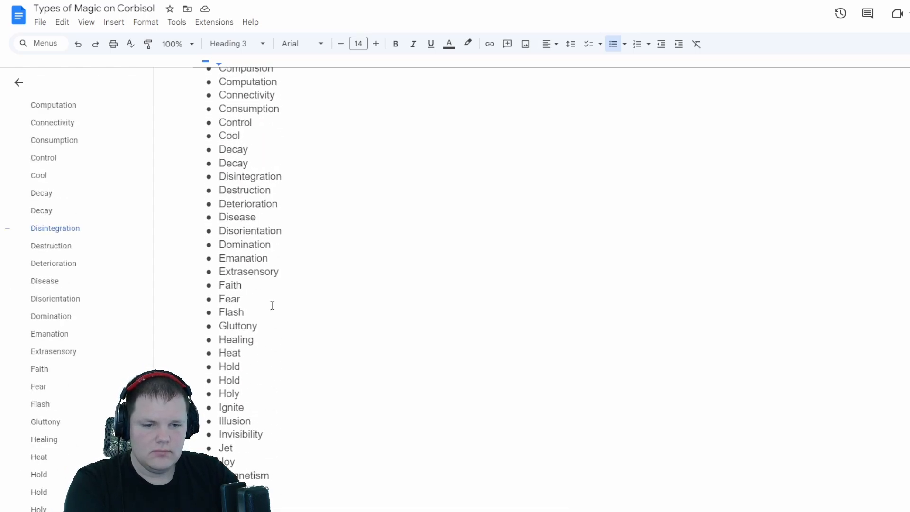
scroll(272, 307, up, 2)
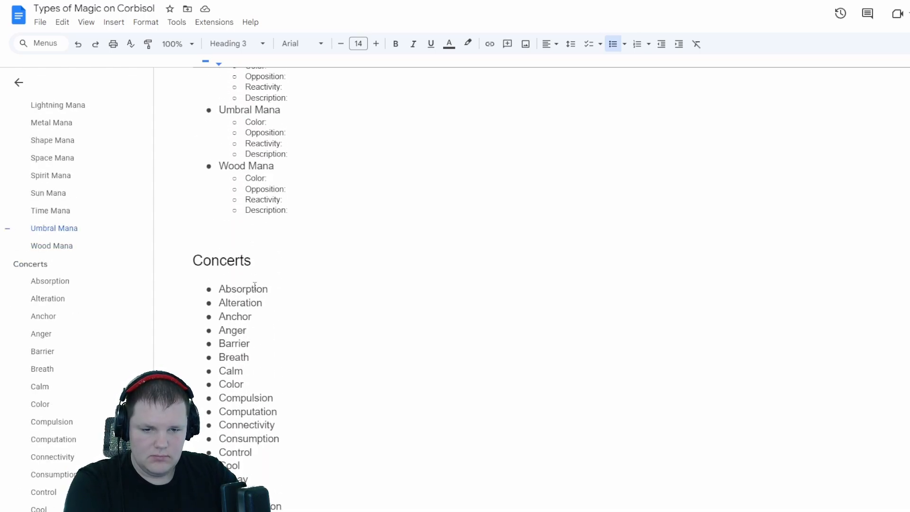
click(246, 261)
click(277, 286)
scroll(289, 287, up, 1)
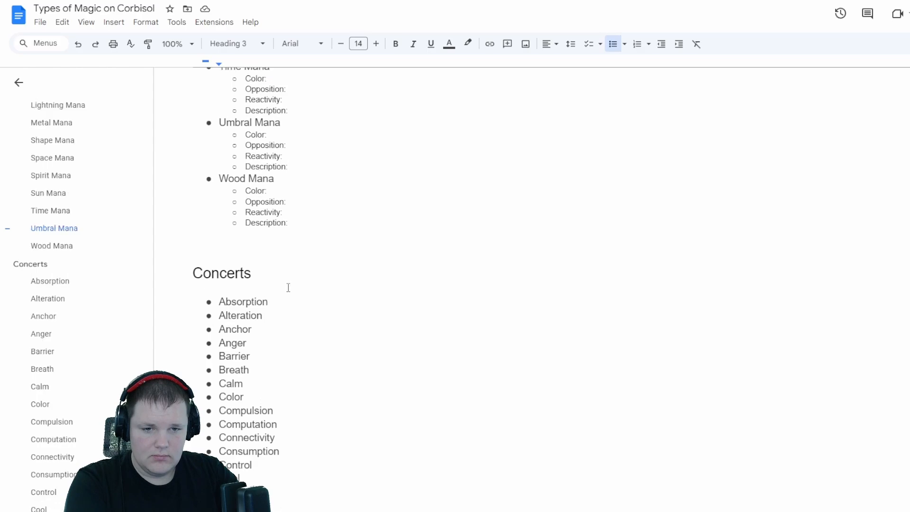
scroll(288, 287, up, 1)
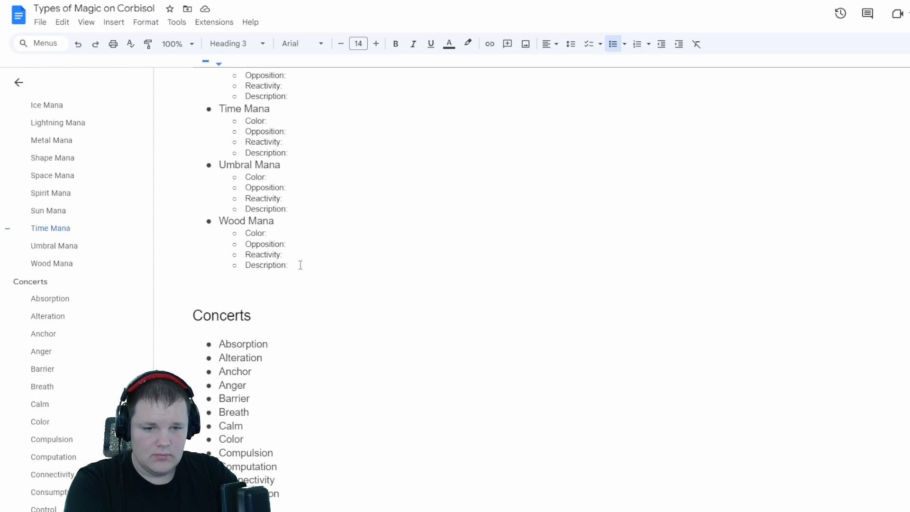
drag(300, 265, 248, 263)
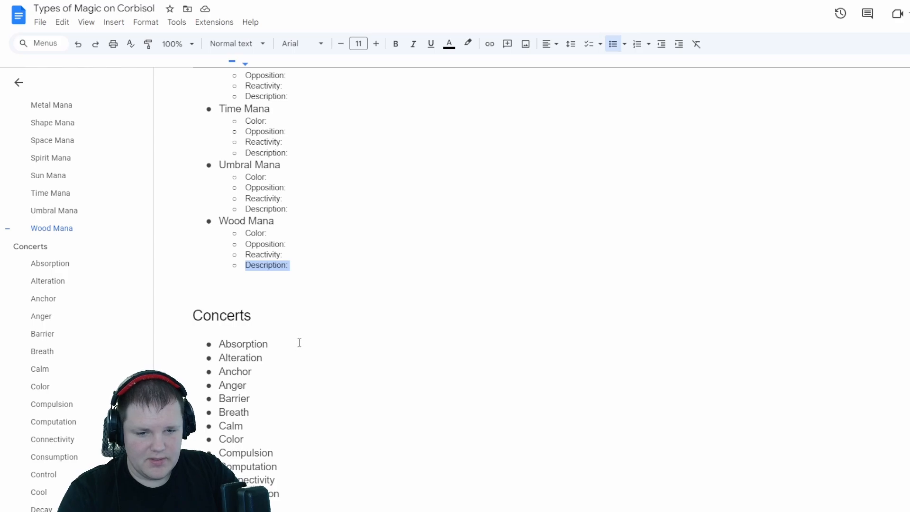
click(305, 264)
double_click(305, 261)
key(ctrl+c)
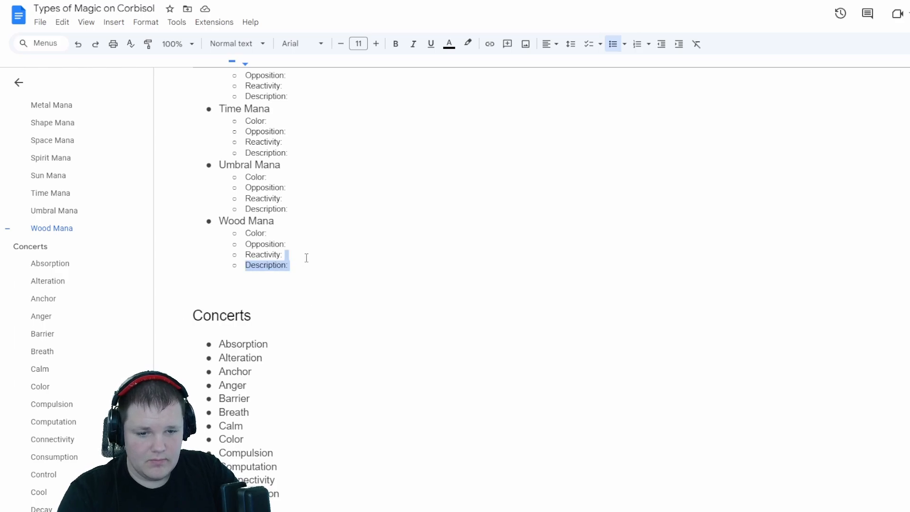
click(313, 347)
key(ctrl+v)
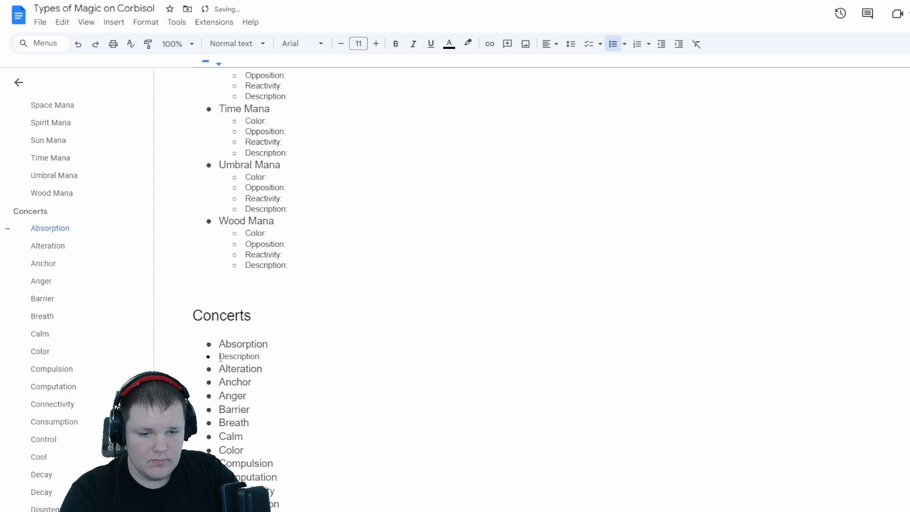
key(Tab)
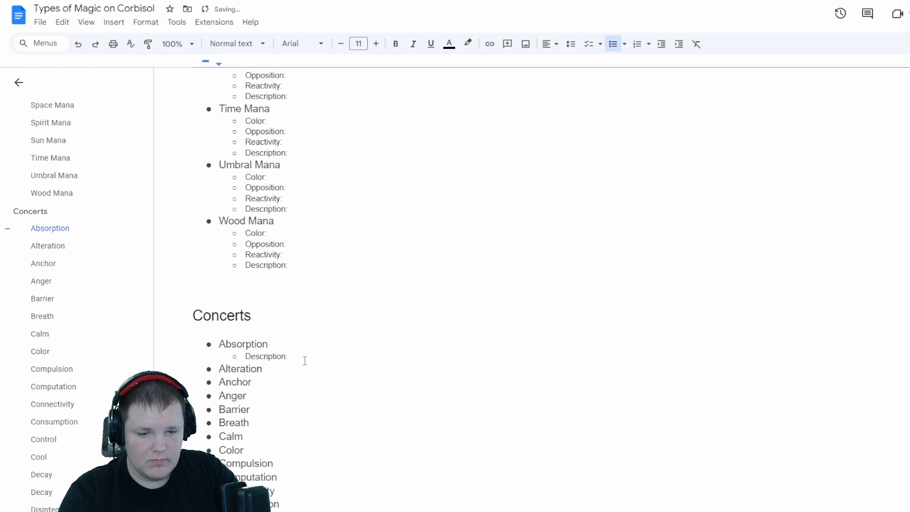
Copy Absorption's Description sub-bullet and paste it beneath each remaining concert from Alteration through Weightless
drag(305, 360, 305, 349)
key(ctrl+c)
click(284, 369)
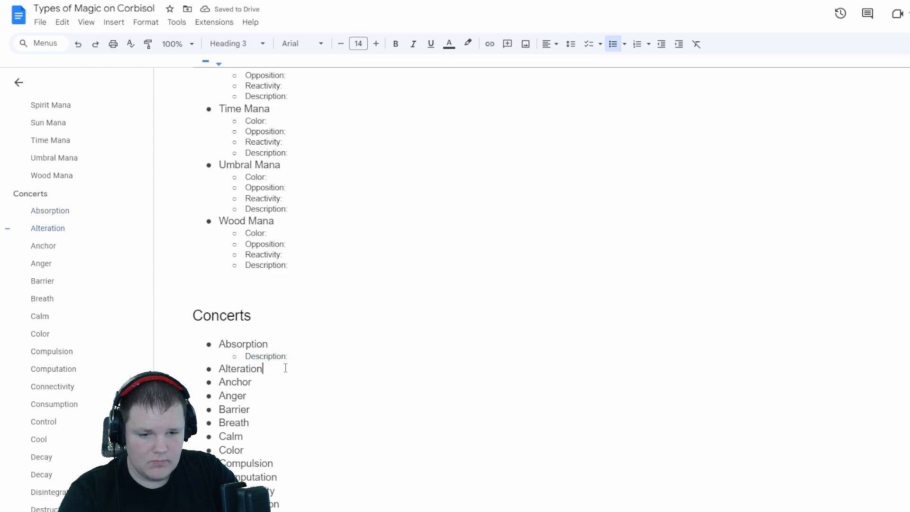
key(ctrl+v)
key(Down)
key(ctrl+v)
key(Down)
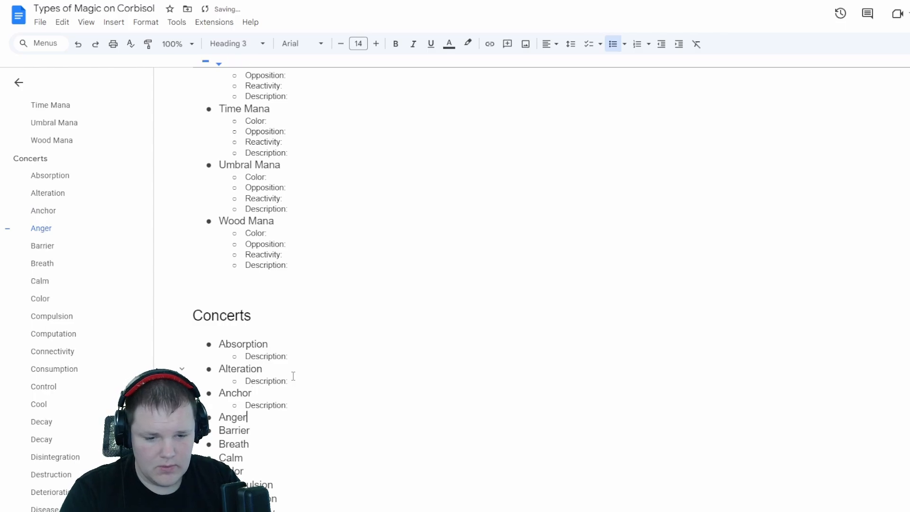
key(ctrl+v)
key(Down)
key(ctrl+v)
key(Down)
key(ctrl+v)
key(Down)
key(ctrl+v)
key(Down)
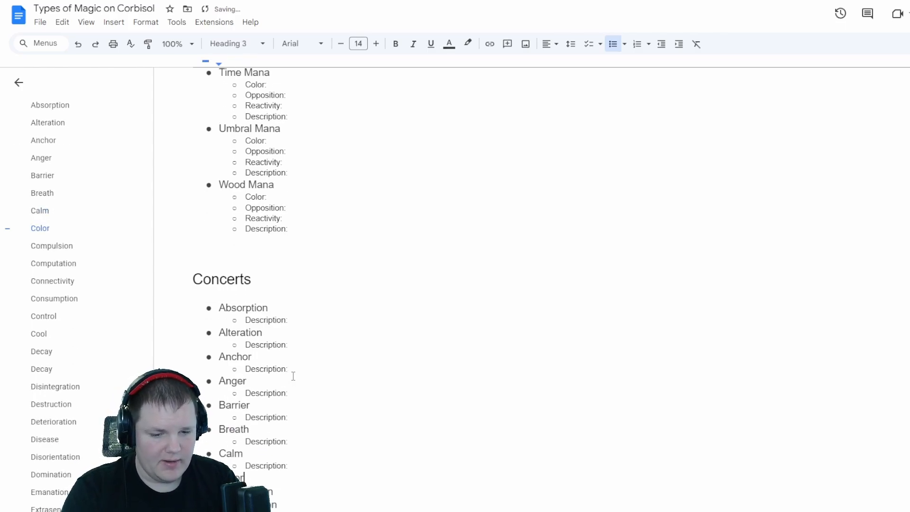
key(ctrl+v)
key(Down)
key(ctrl+v)
key(Down)
key(ctrl+v)
key(Down)
key(ctrl+v)
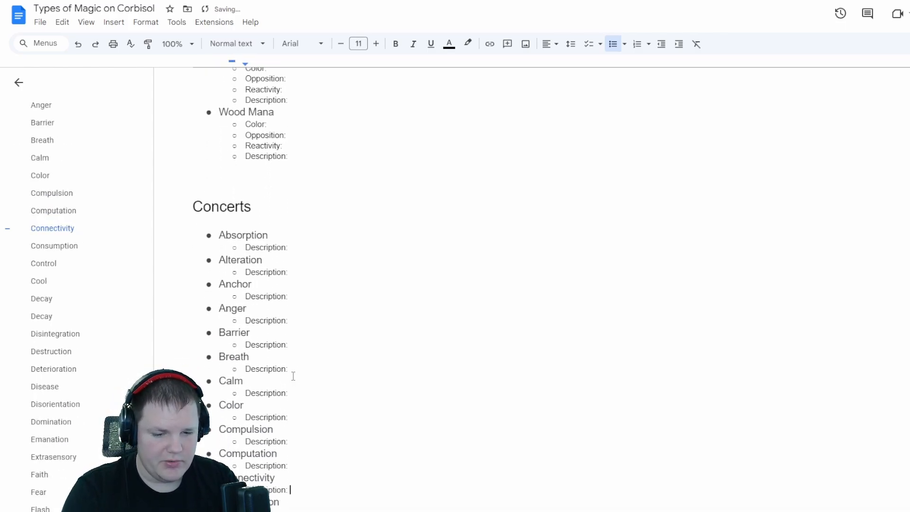
key(Down)
key(ctrl+v)
key(Down)
key(ctrl+v)
key(Down)
key(ctrl+v)
key(Down)
key(ctrl+v)
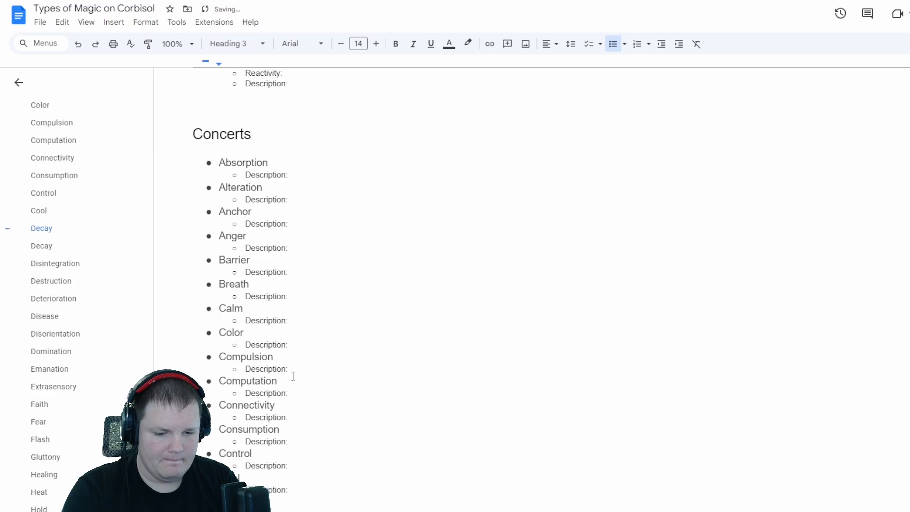
key(Down)
key(ctrl+v)
key(Down)
key(ctrl+v)
key(Down)
key(ctrl+v)
key(Down)
key(ctrl+v)
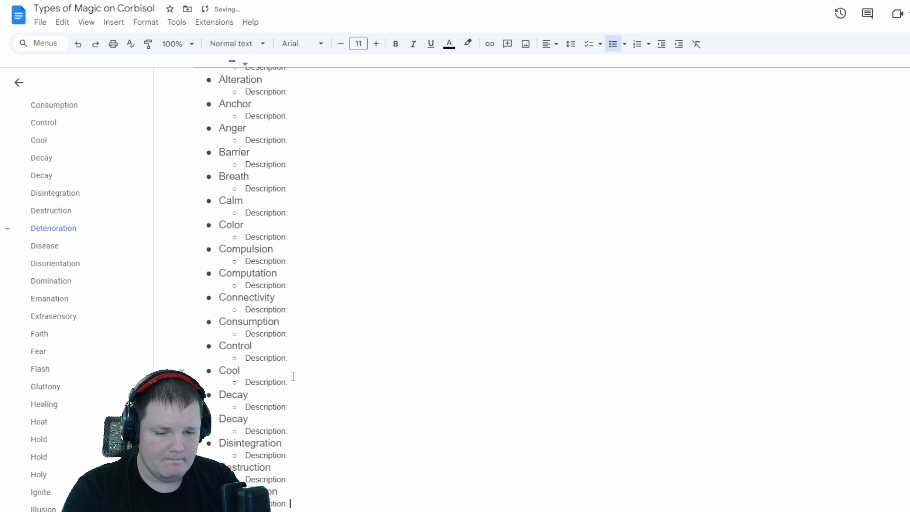
key(Down)
key(ctrl+v)
key(Down)
key(ctrl+v)
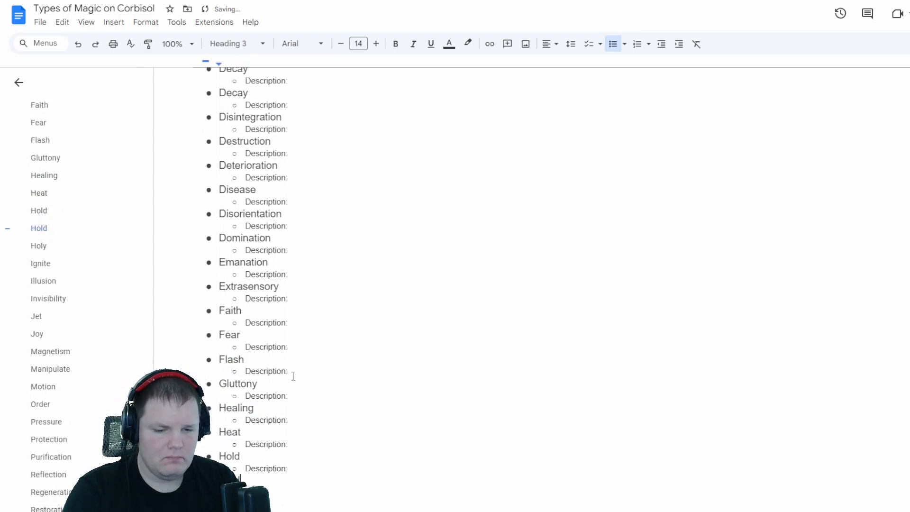
key(Down)
key(Down)
key(Down)
key(Down)
key(Down)
key(Down)
key(Down)
key(Down)
key(Down)
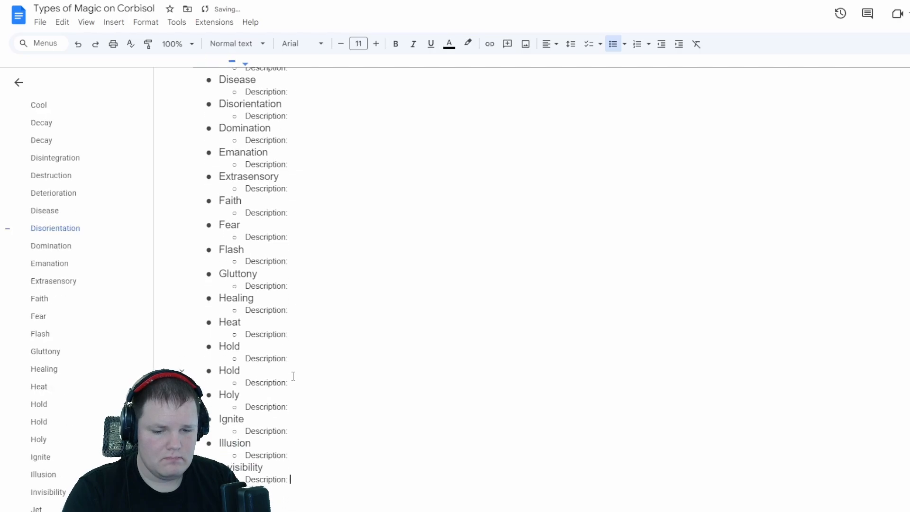
key(Down)
key(Down)
key(Down)
key(Down)
key(Down)
key(Down)
key(Down)
key(Down)
key(Down)
key(Down)
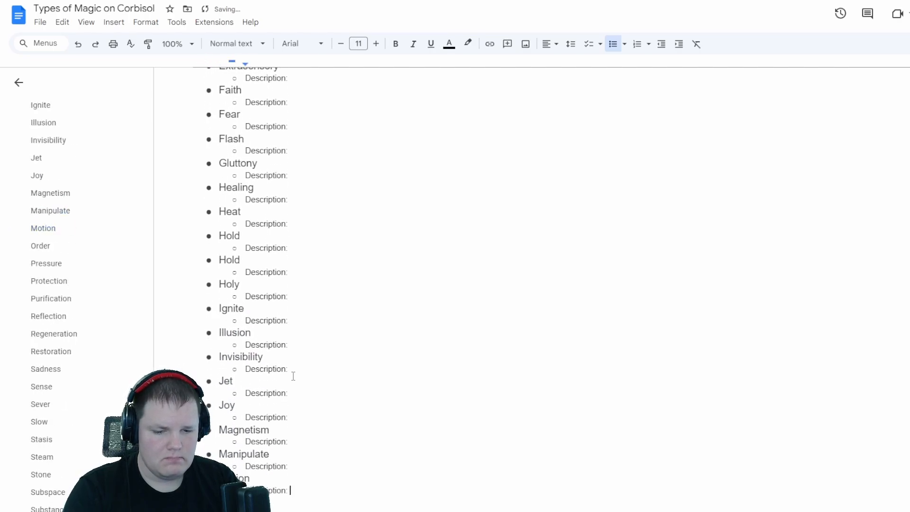
key(Down)
key(Down)
key(Down)
key(Down)
key(Down)
key(Down)
key(Down)
key(Down)
key(Down)
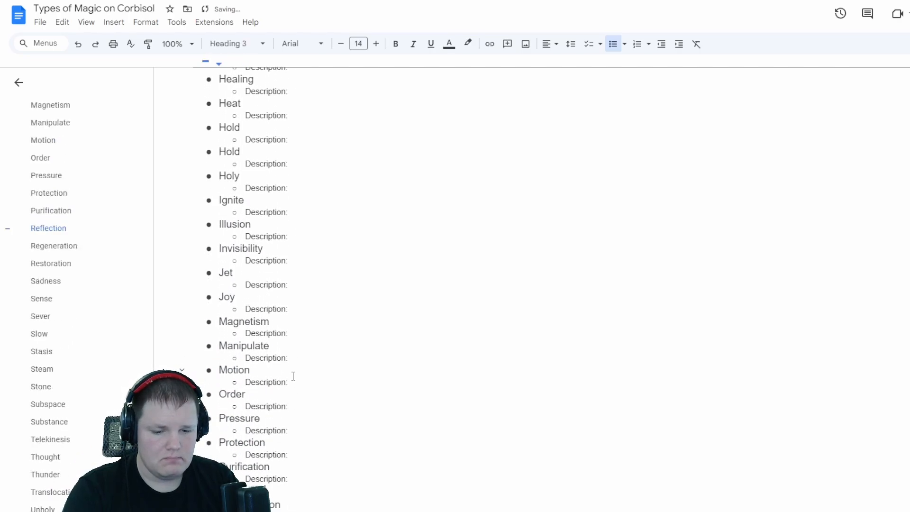
key(Down)
key(Down)
key(Down)
key(Down)
key(Down)
key(Down)
key(Down)
key(Down)
key(Down)
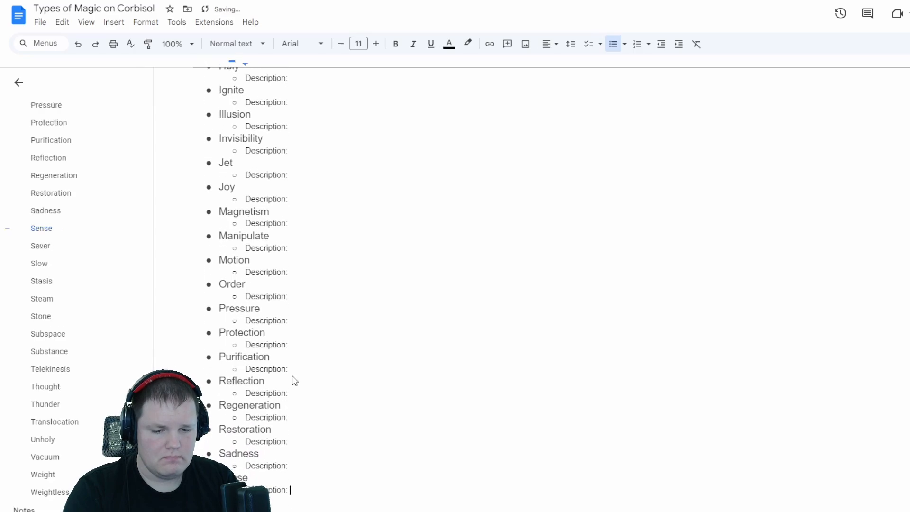
key(Down)
key(Down)
key(Down)
key(Down)
key(Down)
key(Down)
key(Down)
key(Down)
key(Down)
key(Down)
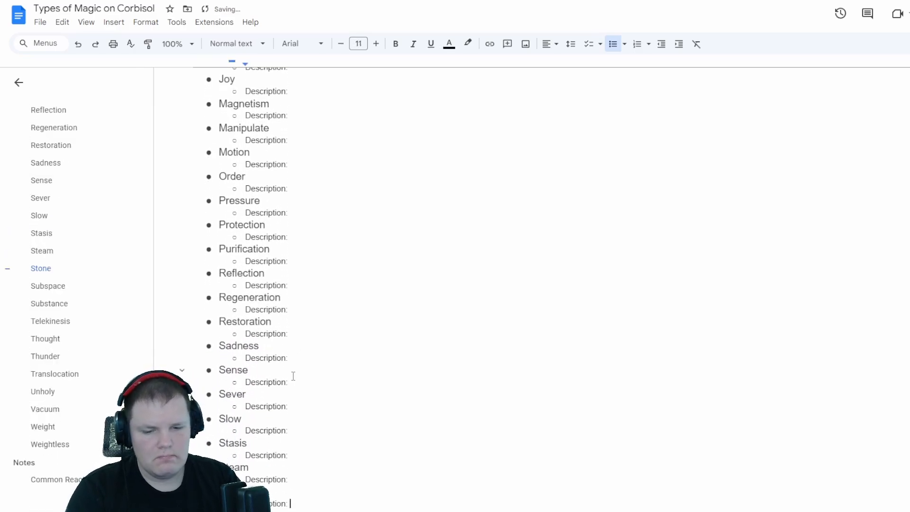
key(Down)
key(Down)
key(Down)
key(Down)
key(Down)
key(Down)
key(Down)
key(Down)
key(Down)
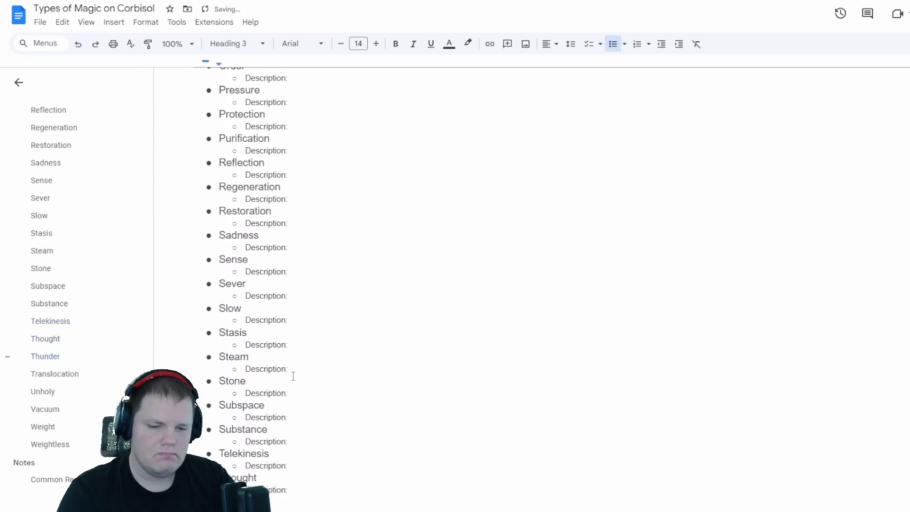
key(Down)
key(Down)
key(Down)
key(Down)
key(Down)
key(Down)
key(Down)
key(Down)
key(Down)
key(Down)
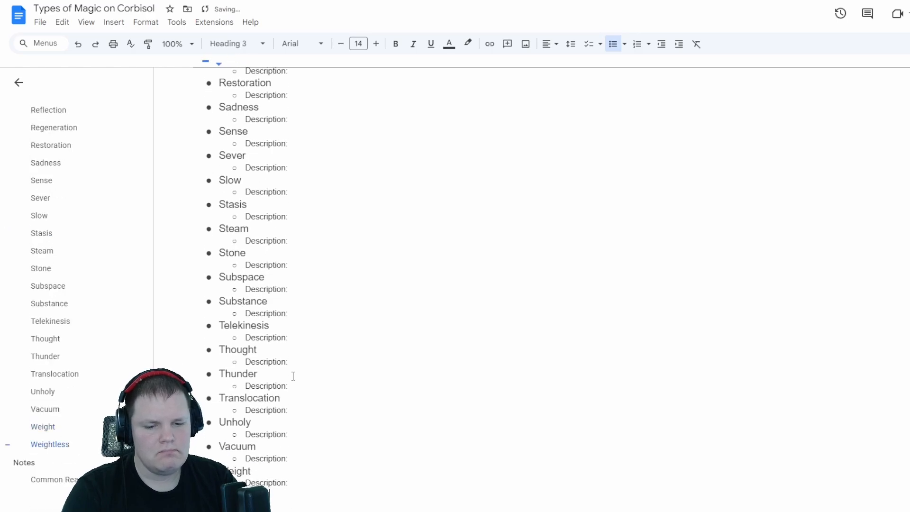
key(Down)
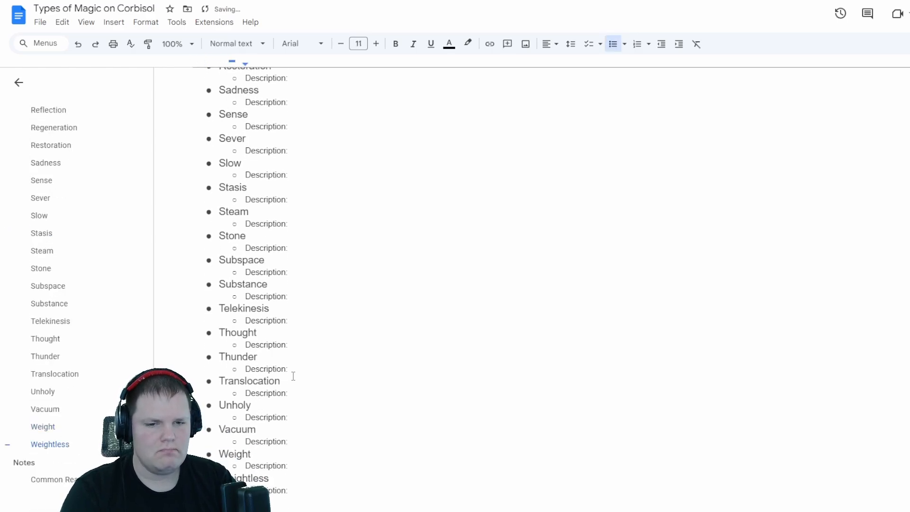
Delete the duplicate Hold entry and its Description sub-bullet from the Concerts list
key(Up)
key(Up)
key(Up)
key(Up)
key(Up)
key(Up)
key(Up)
key(Up)
key(Up)
key(Up)
key(Up)
key(Up)
key(Up)
key(Up)
key(Up)
key(Up)
key(Up)
key(Up)
key(Up)
key(Up)
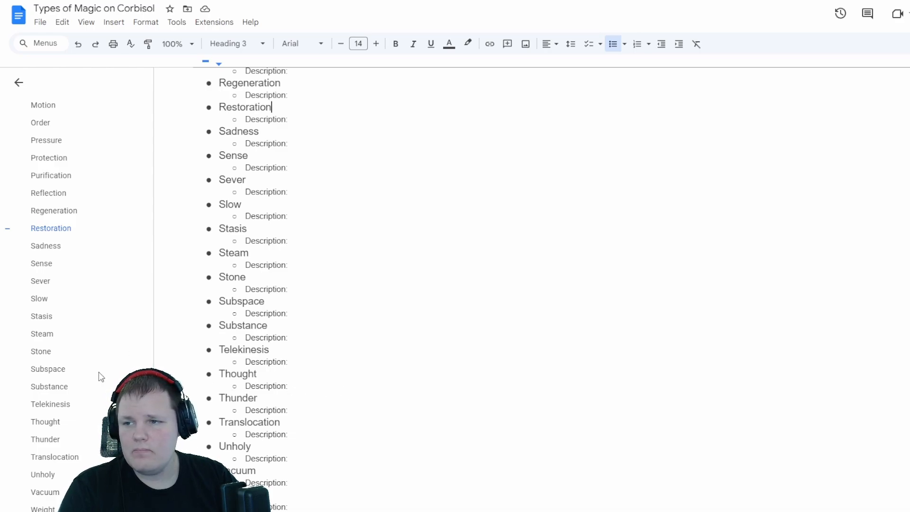
scroll(328, 374, up, 9)
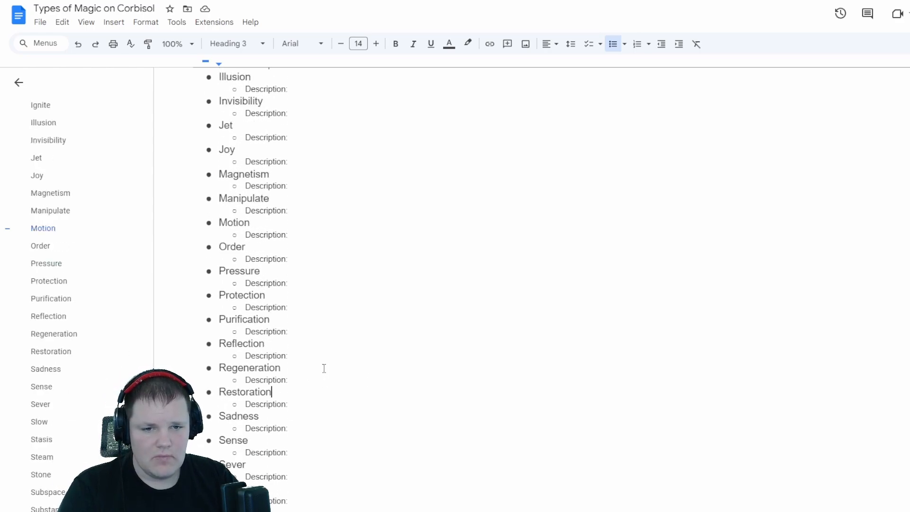
scroll(323, 366, up, 5)
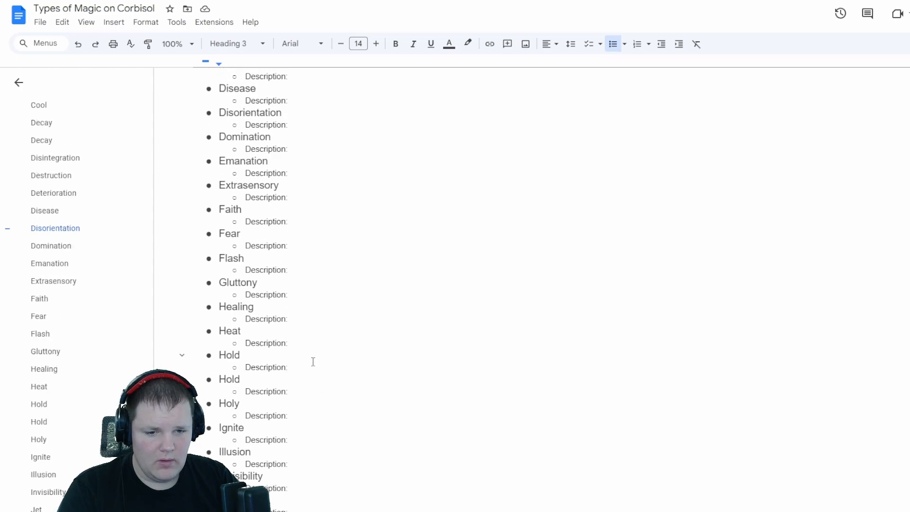
mouse_move(301, 365)
mouse_down()
mouse_move(303, 354)
mouse_move(325, 345)
mouse_move(315, 353)
mouse_up()
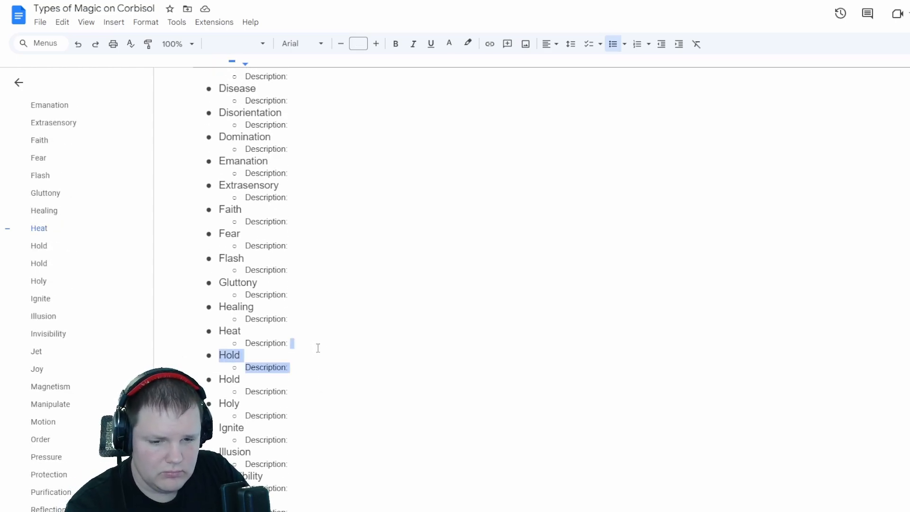
key(BackSpace)
Delete the second Decay entry and its Description sub-bullet from the Concerts list
scroll(316, 343, up, 5)
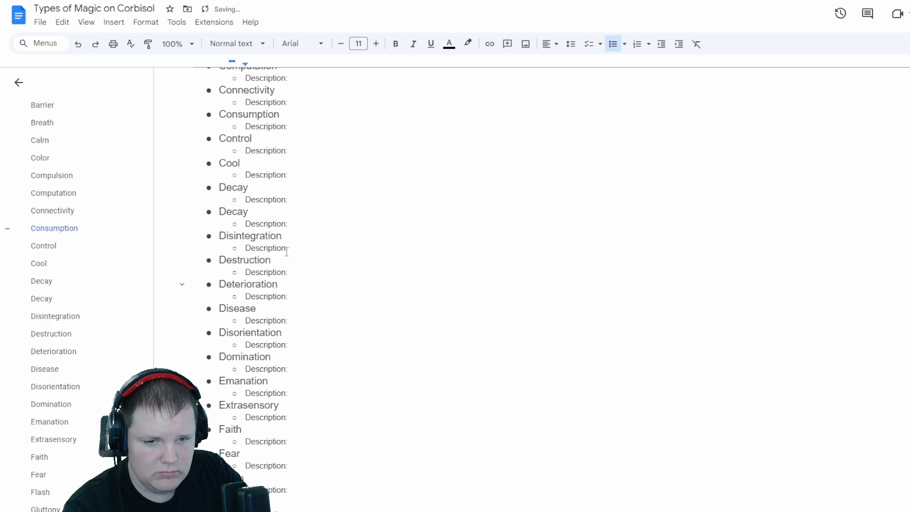
mouse_move(300, 223)
mouse_down()
mouse_move(303, 205)
mouse_move(319, 204)
mouse_up()
click(317, 211)
key(BackSpace)
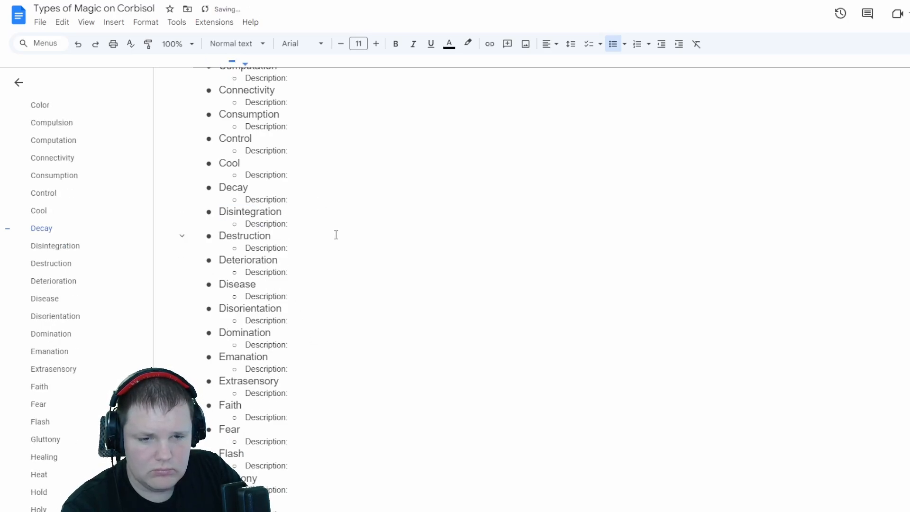
Review the Concerts and composite mana lists, switch to the Types of Magic Extended Testing spreadsheet, and inspect the Decay and Sound cells
scroll(332, 239, up, 10)
scroll(330, 244, down, 2)
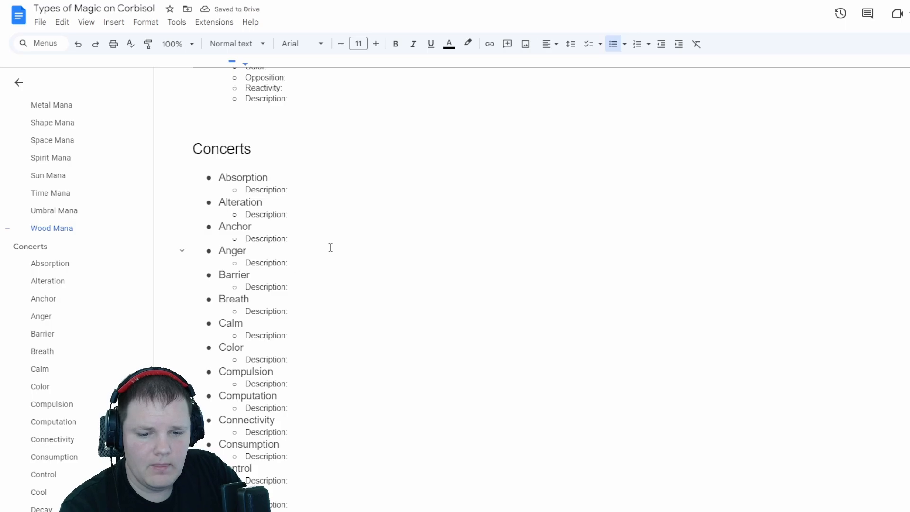
scroll(331, 247, up, 20)
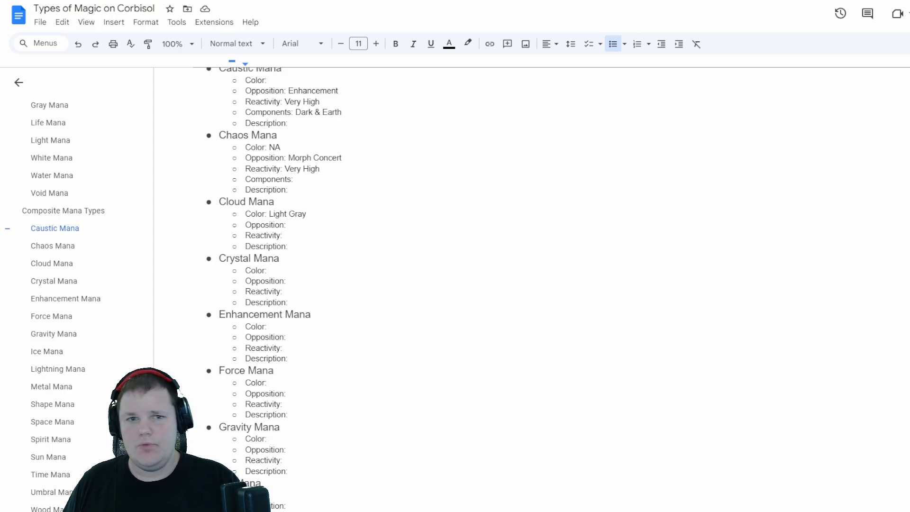
click(250, 1)
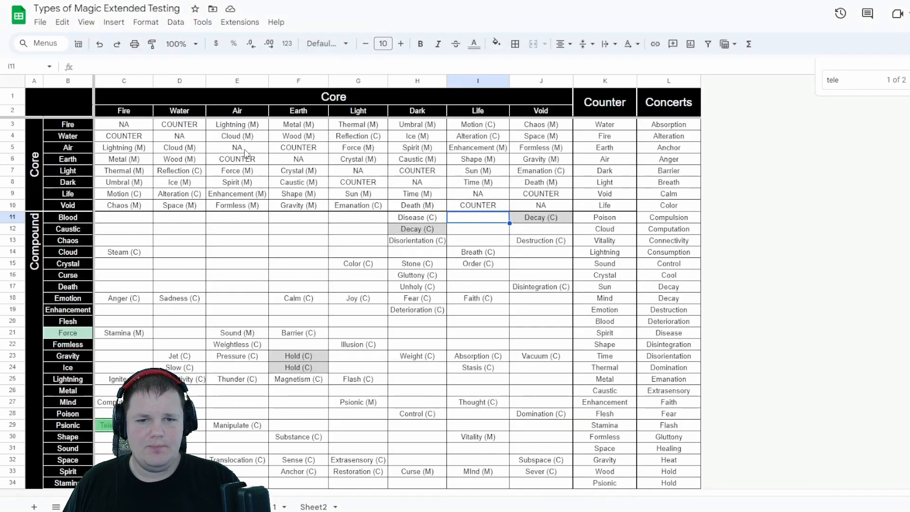
click(427, 233)
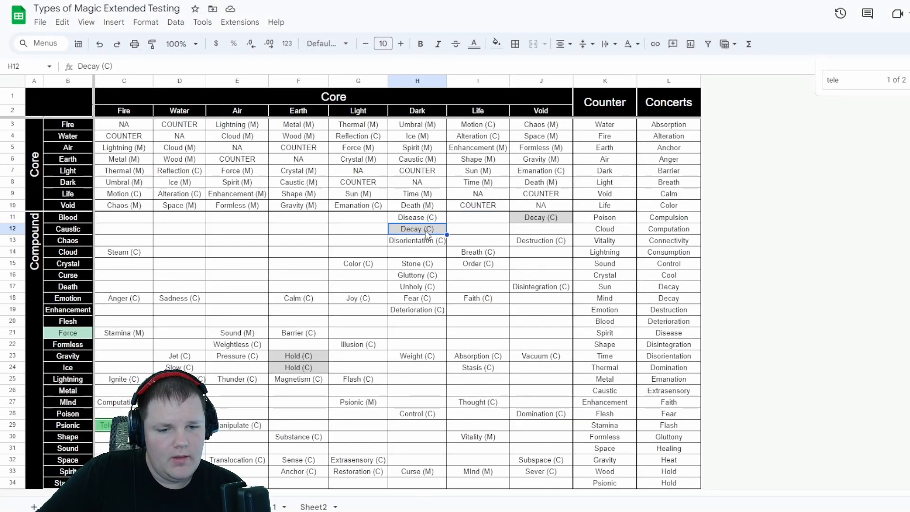
click(262, 334)
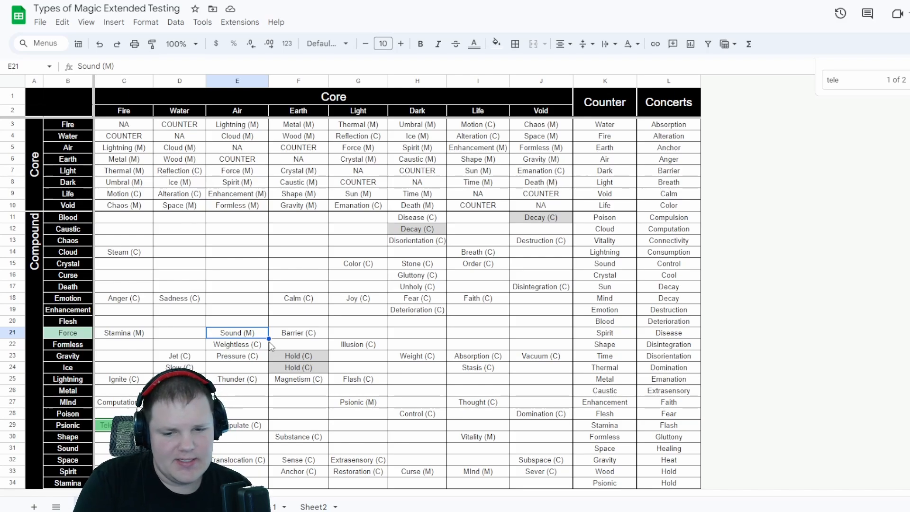
click(245, 369)
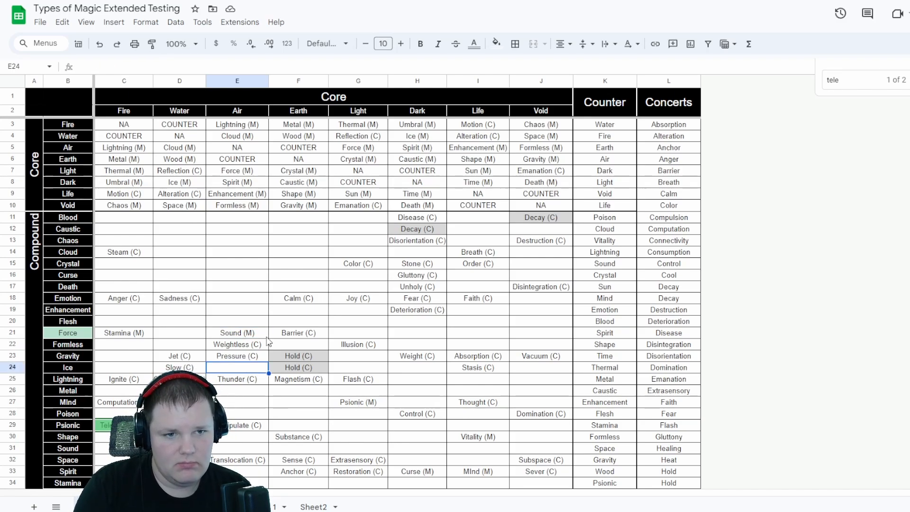
Clear the "tele" search term from the spreadsheet and close the search
click(404, 358)
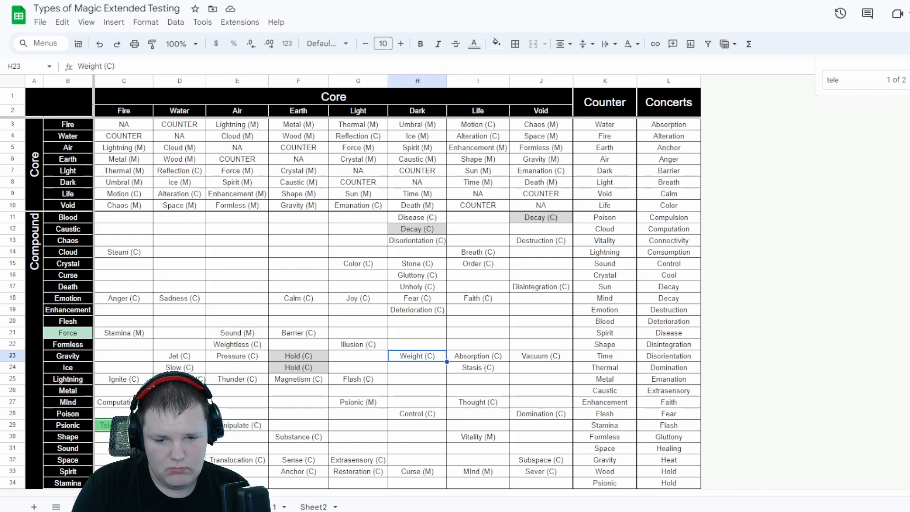
click(124, 425)
key(ctrl+f)
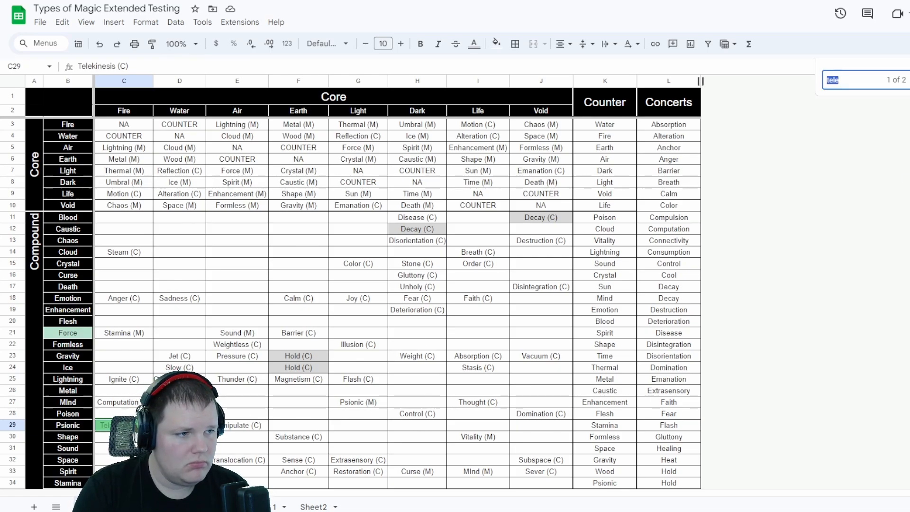
key(BackSpace)
key(Escape)
click(529, 337)
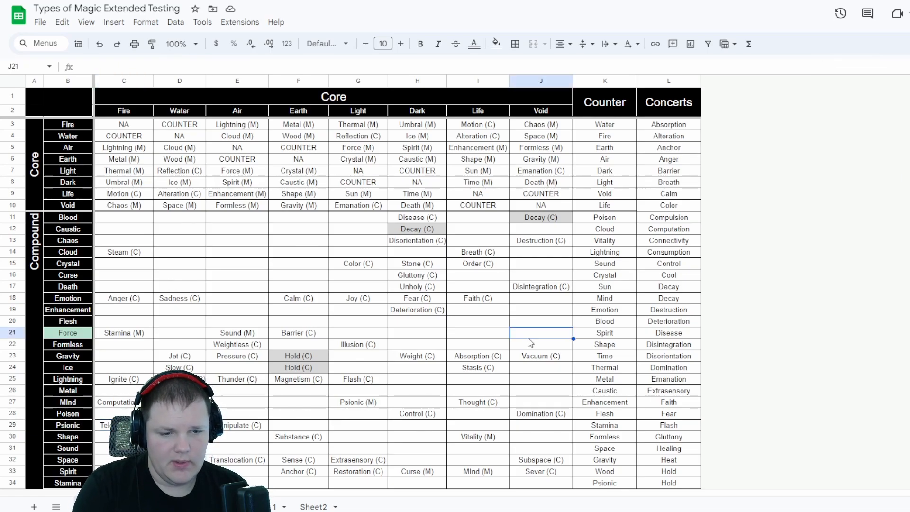
Try inserting 15 rows below row 81 at the end of the combinations table and undo the insertion
scroll(489, 309, down, 3)
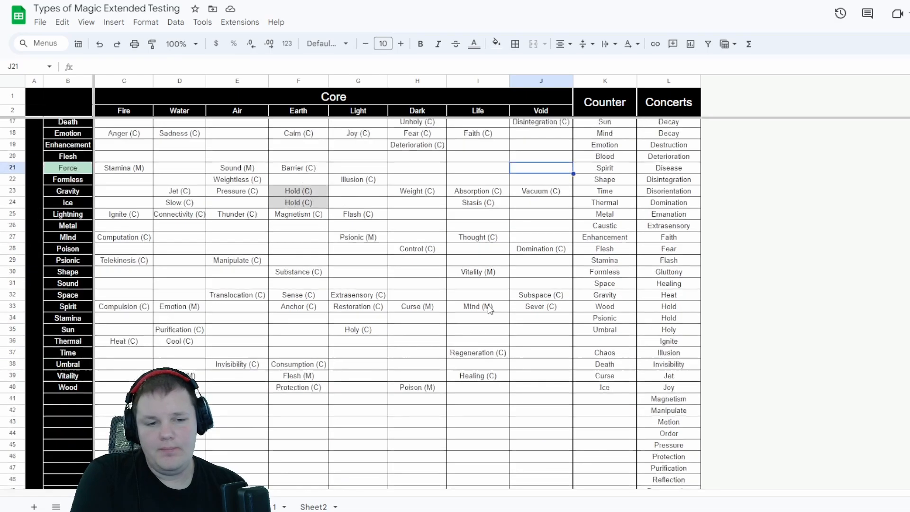
scroll(490, 309, down, 6)
scroll(475, 311, down, 2)
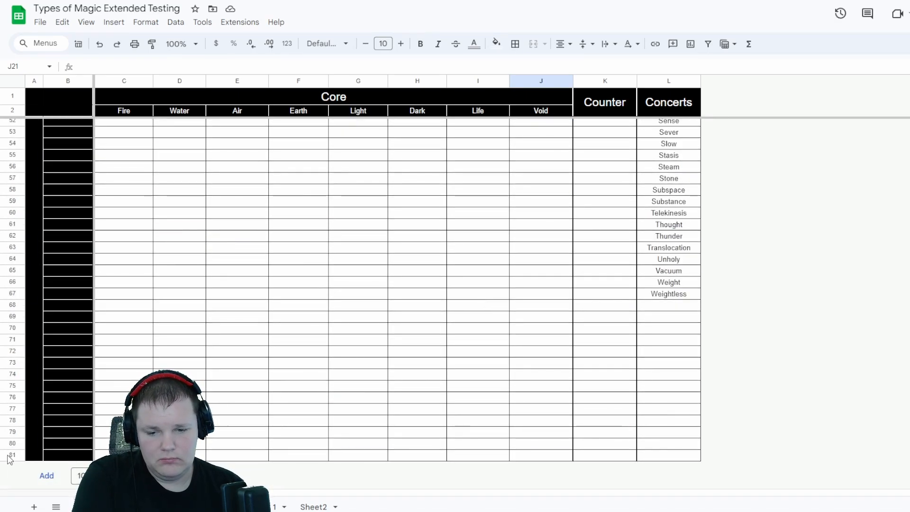
drag(9, 458, 6, 295)
right_click(6, 294)
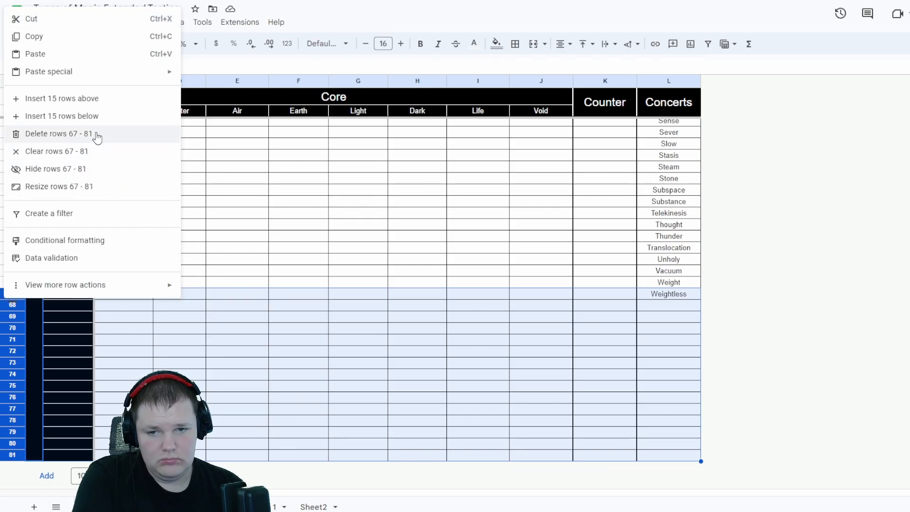
click(98, 116)
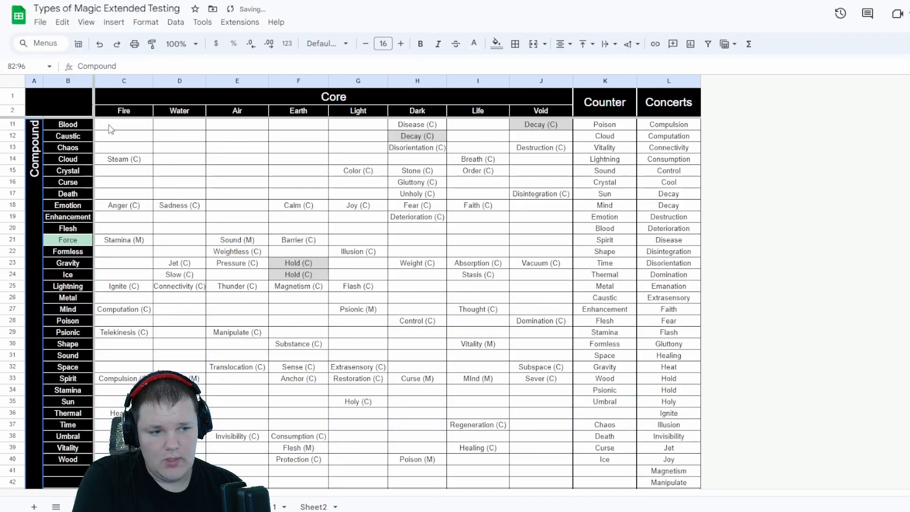
scroll(478, 299, down, 10)
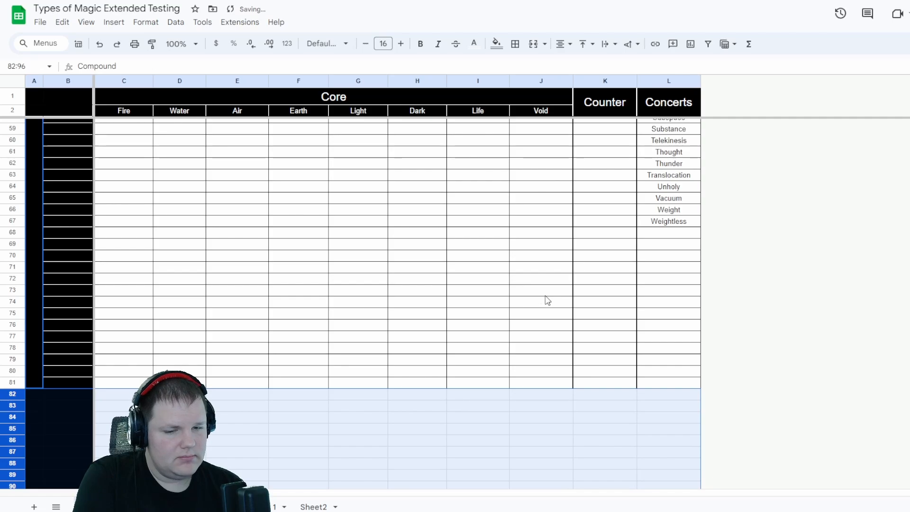
scroll(463, 306, down, 3)
key(ctrl+z)
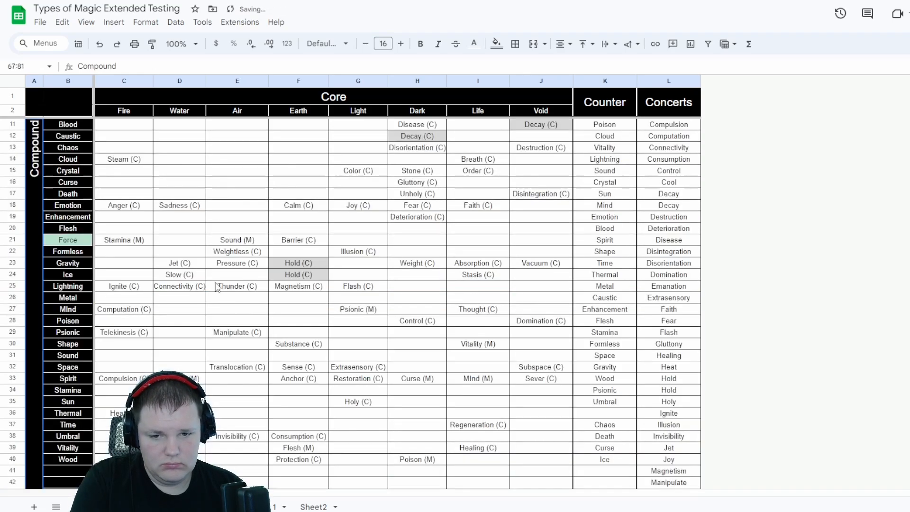
Insert 22 blank rows below row 80 of the combinations table
scroll(216, 286, down, 10)
click(177, 328)
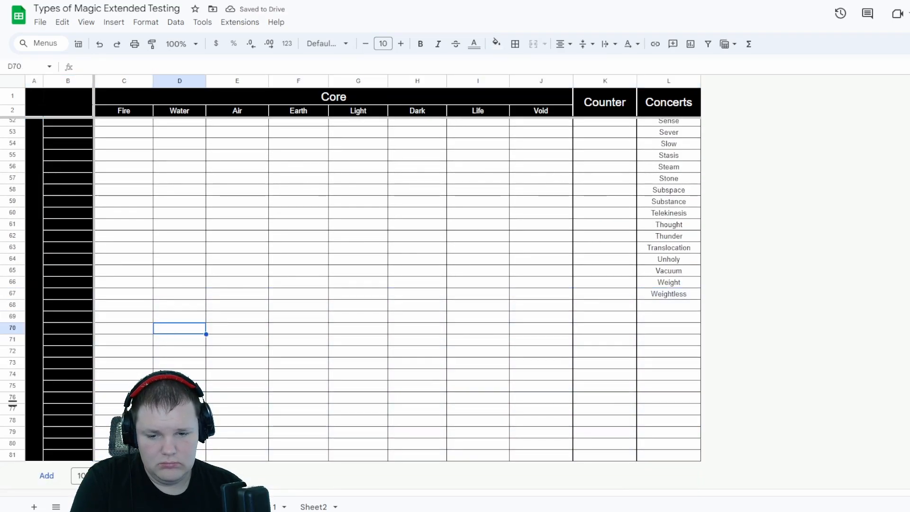
drag(12, 443, 17, 283)
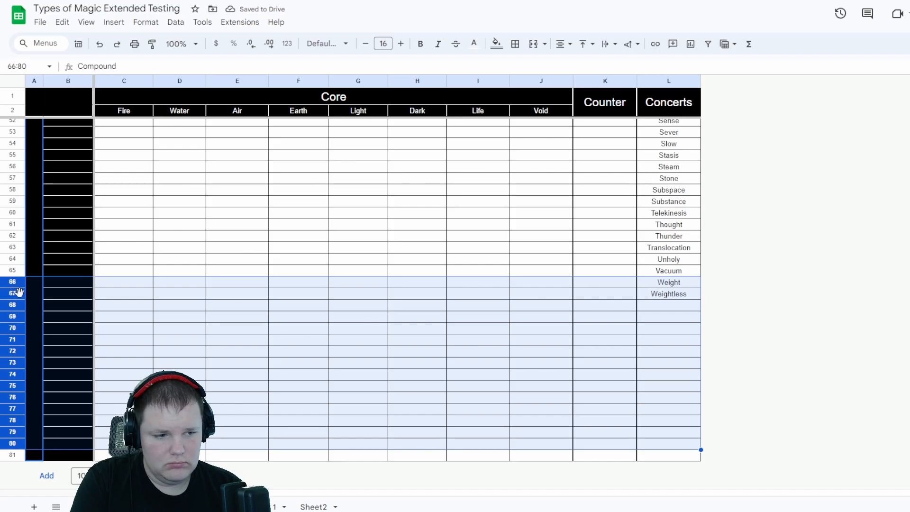
click(63, 339)
drag(12, 442, 16, 202)
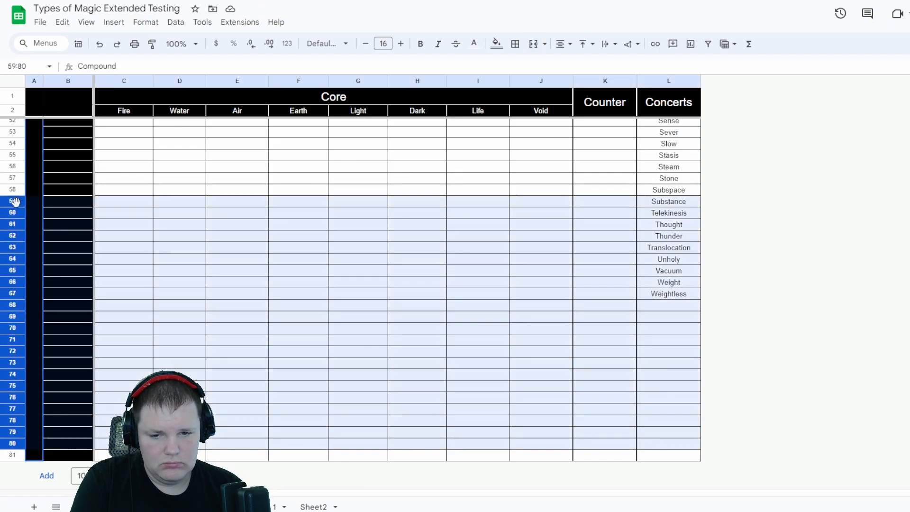
right_click(16, 201)
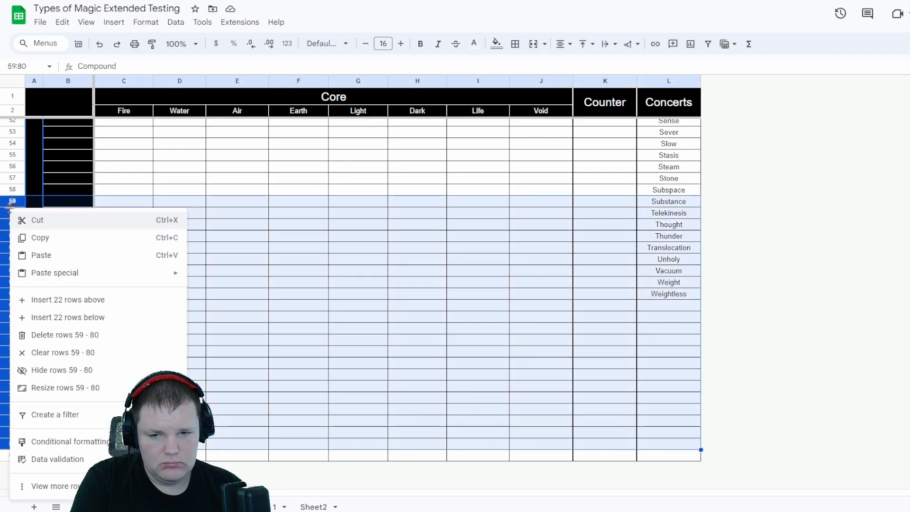
click(99, 318)
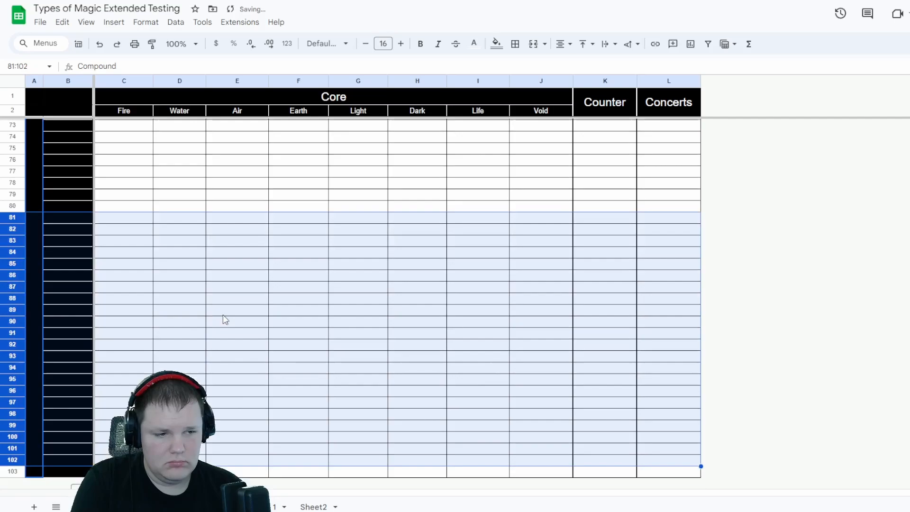
click(231, 313)
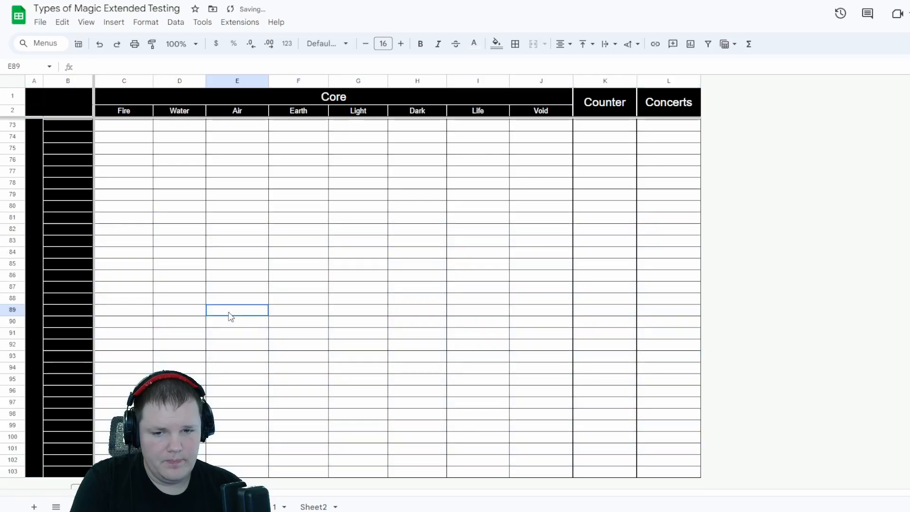
Examine the Core and Compound magic combinations, including the two Hold cells where Gravity and Ice meet Earth
scroll(223, 301, up, 20)
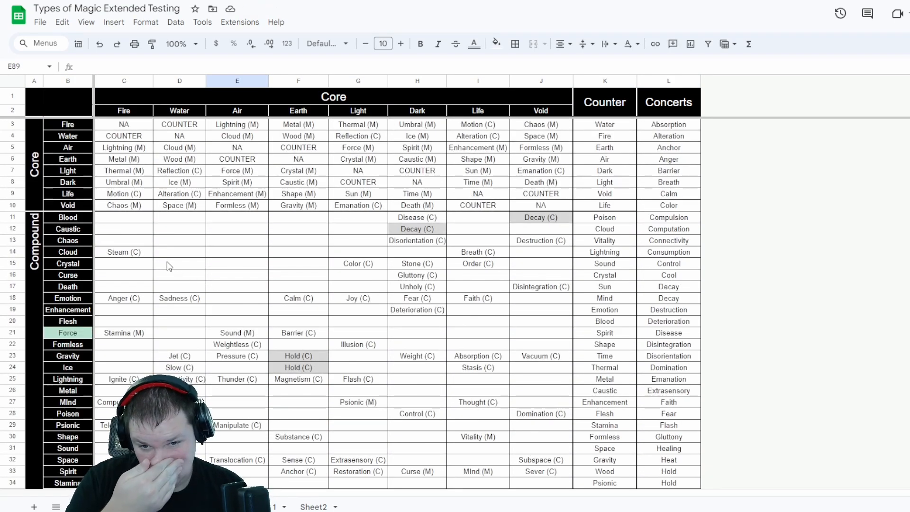
click(32, 180)
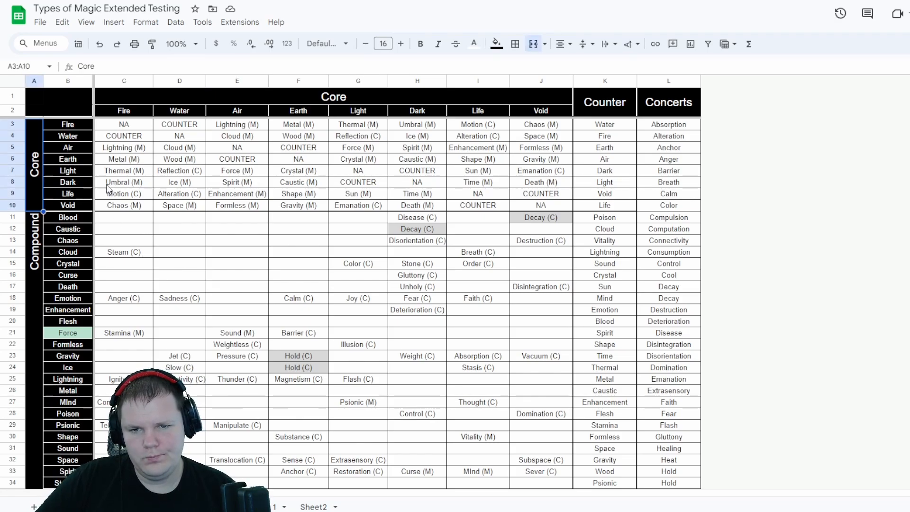
click(26, 240)
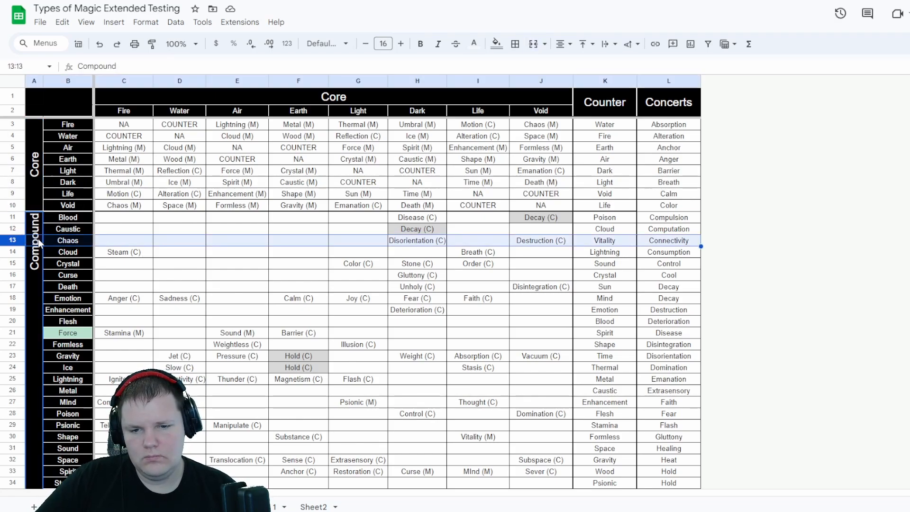
click(39, 242)
click(232, 241)
scroll(245, 244, down, 1)
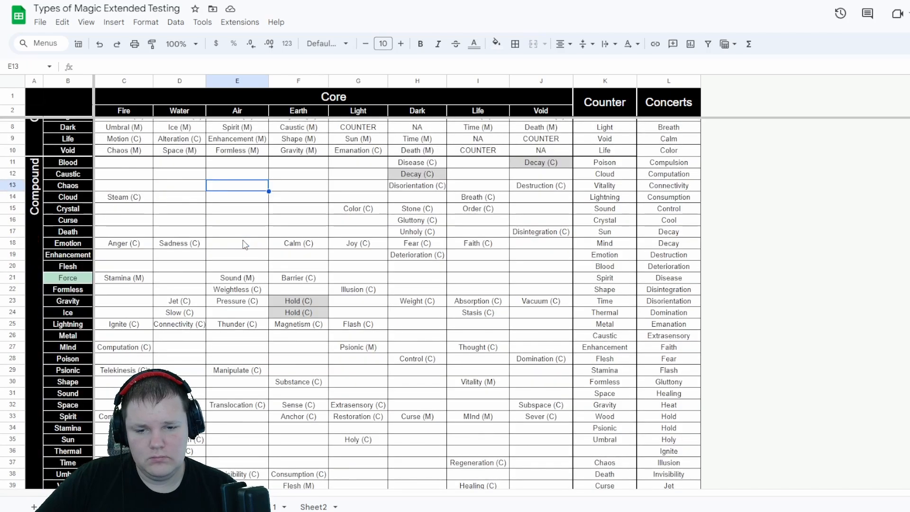
scroll(245, 245, up, 1)
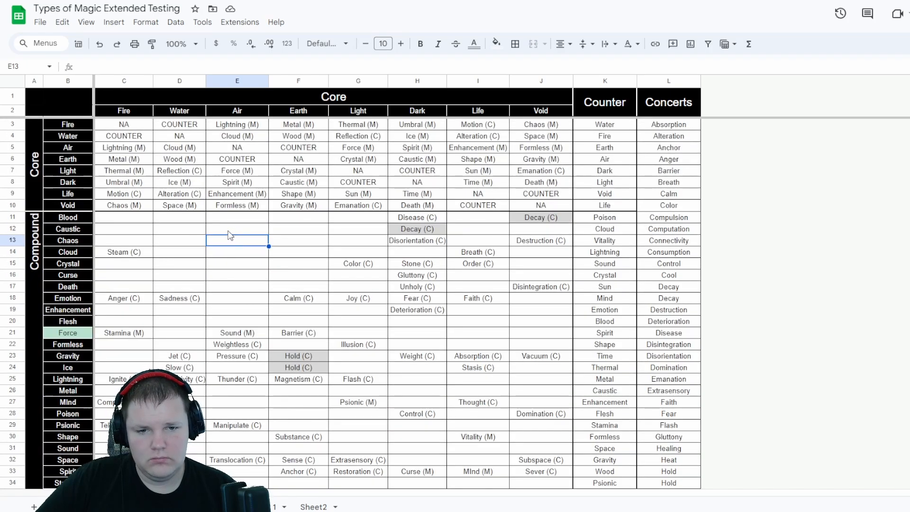
click(125, 220)
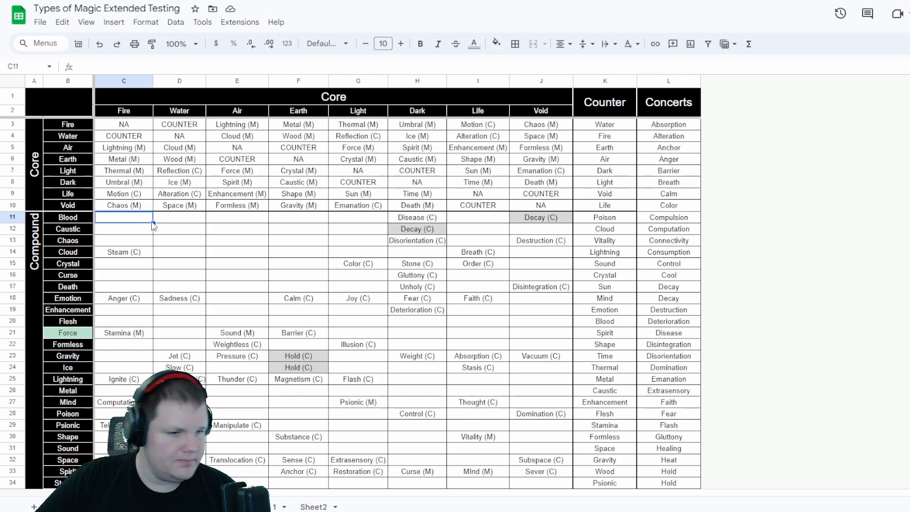
scroll(503, 294, down, 3)
scroll(500, 294, up, 3)
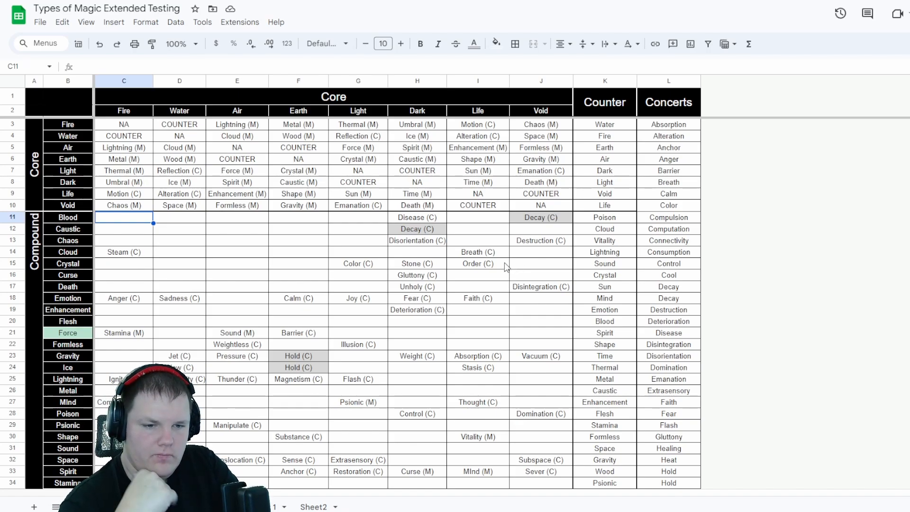
scroll(507, 267, down, 3)
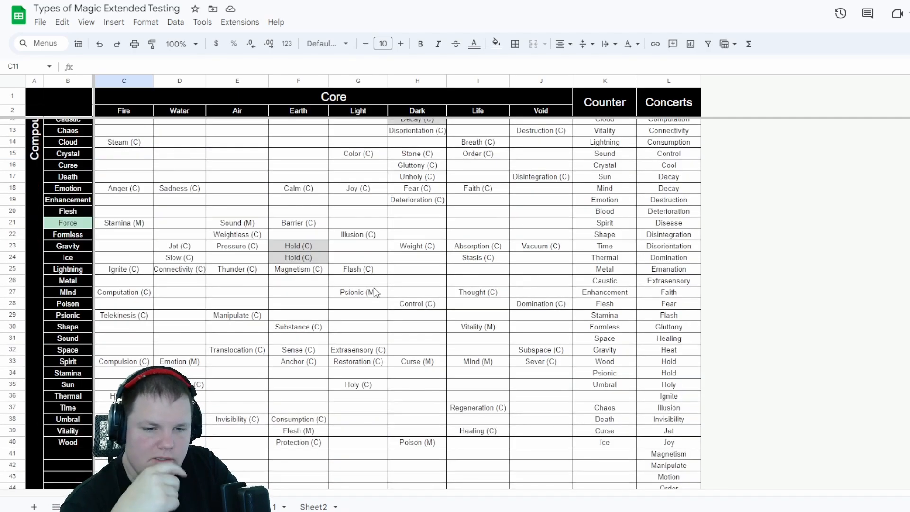
click(284, 257)
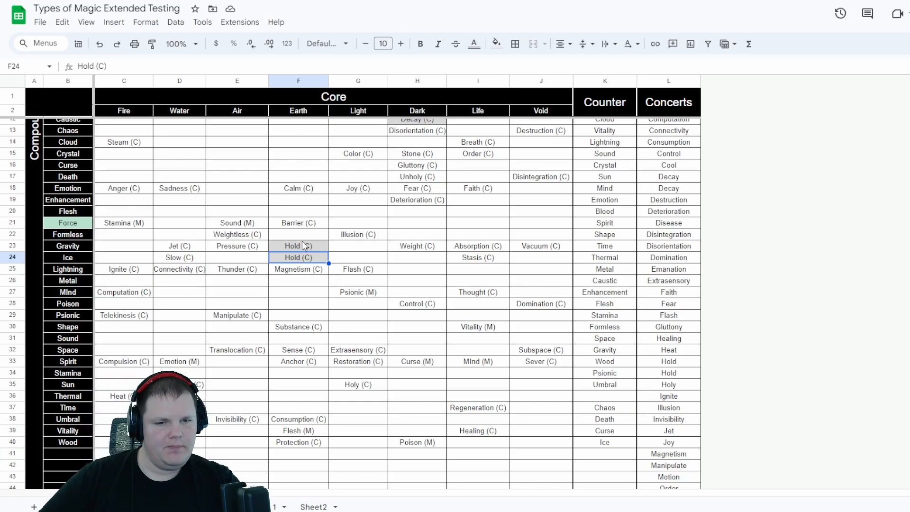
click(304, 245)
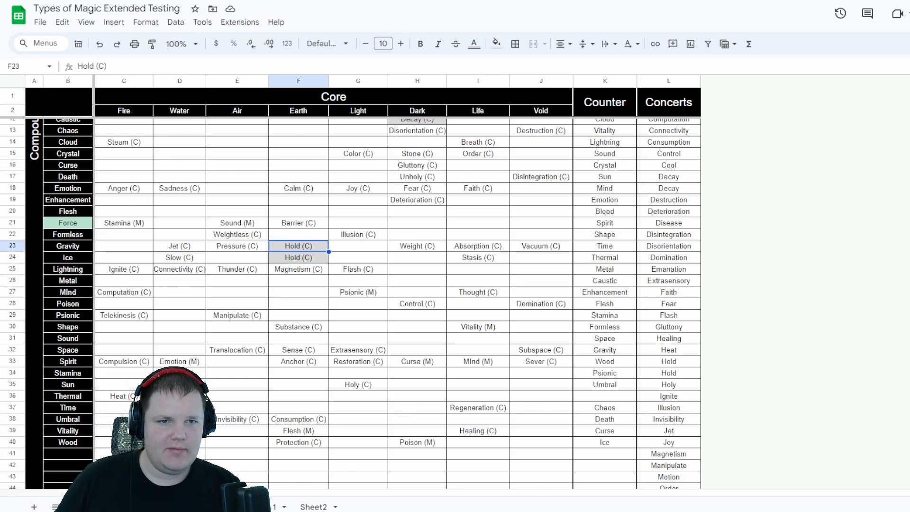
In the Types of Magic on Corbisol document, begin the Hold concert's description with "Keeps someone from moving."
key(ctrl+Tab)
scroll(346, 284, down, 11)
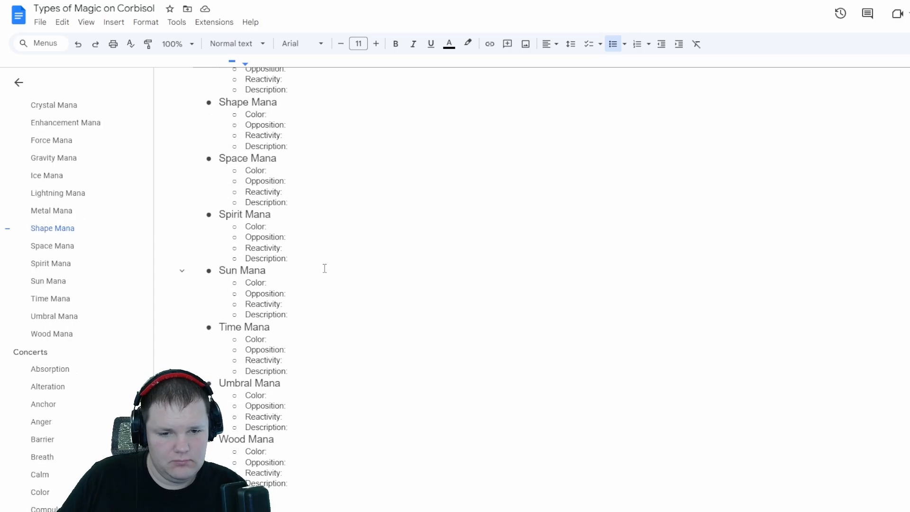
scroll(322, 266, down, 15)
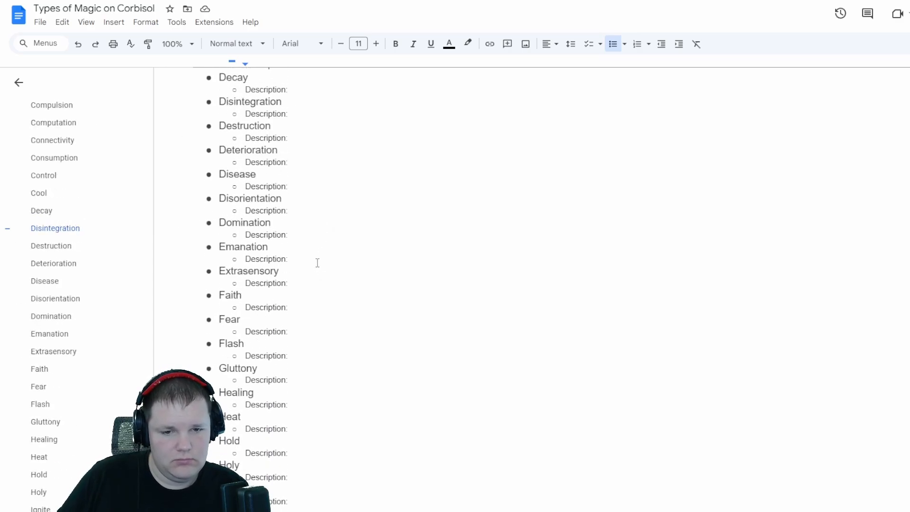
scroll(317, 262, up, 8)
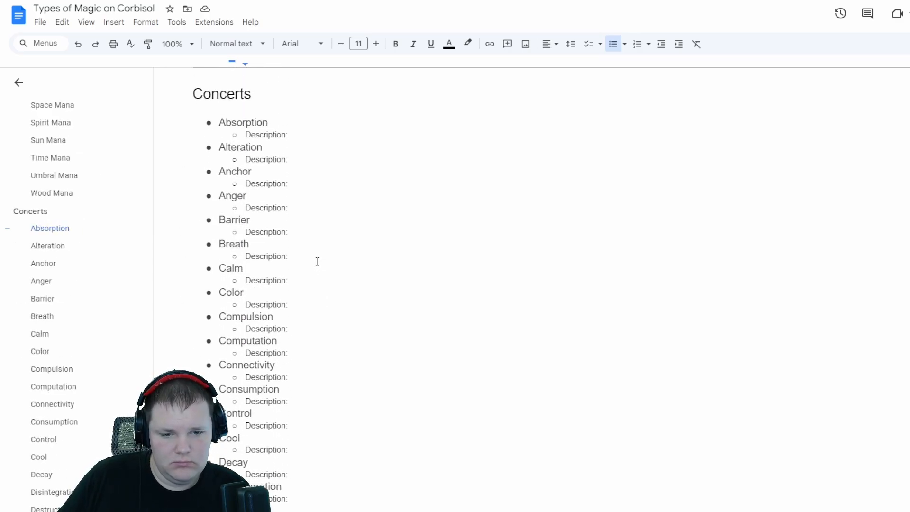
scroll(317, 262, down, 10)
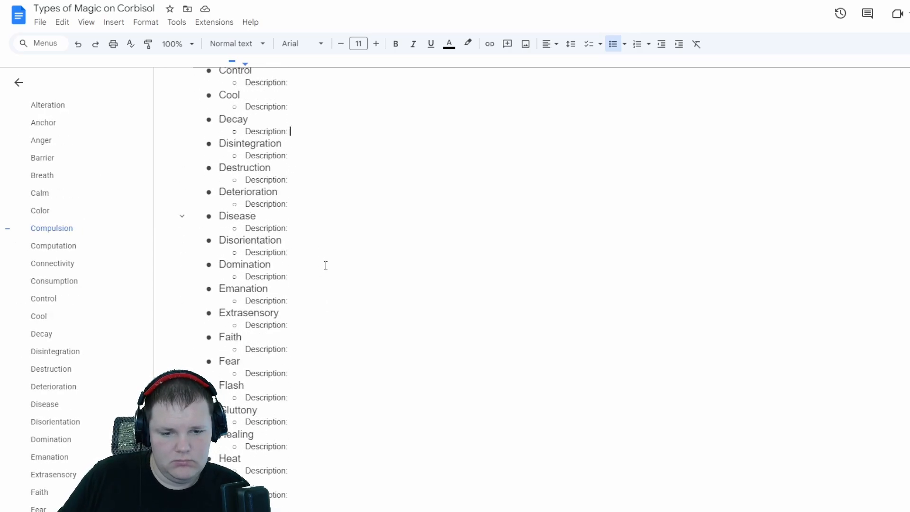
click(333, 344)
text(A )
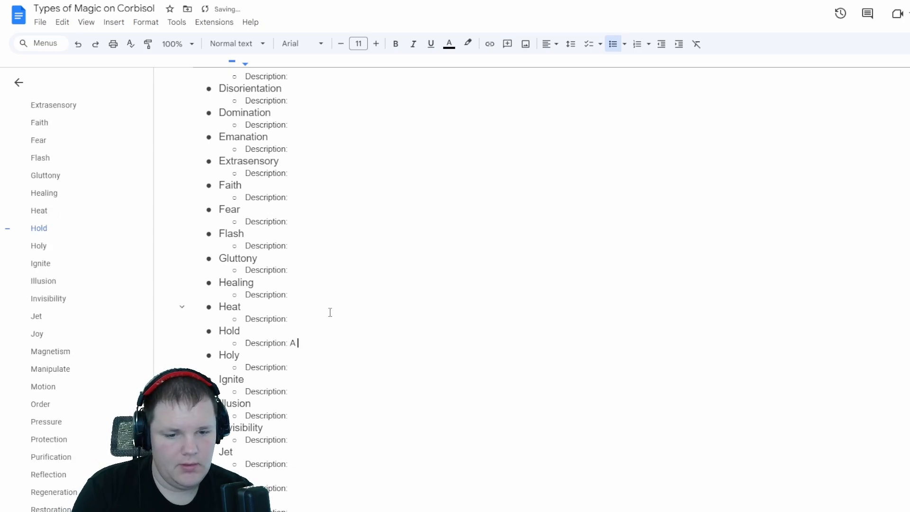
key(BackSpace)
key(BackSpace)
text(Ke)
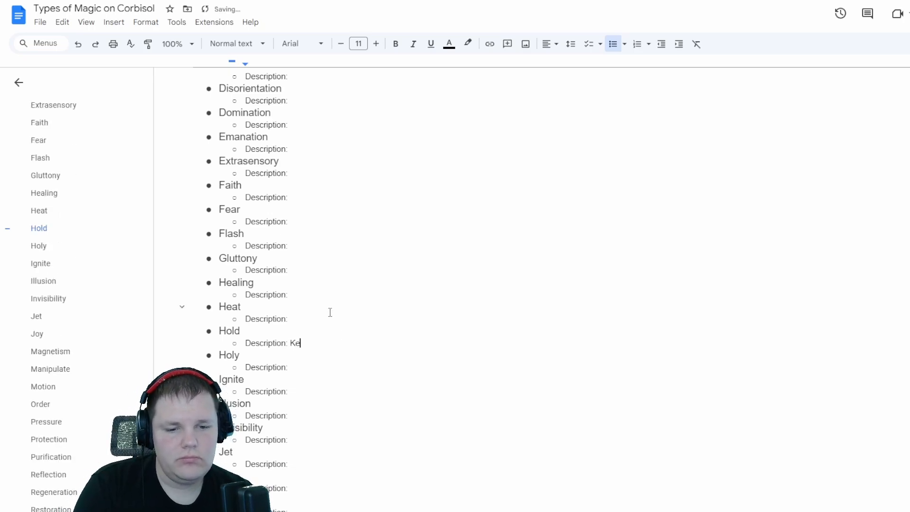
text(eps someone fr)
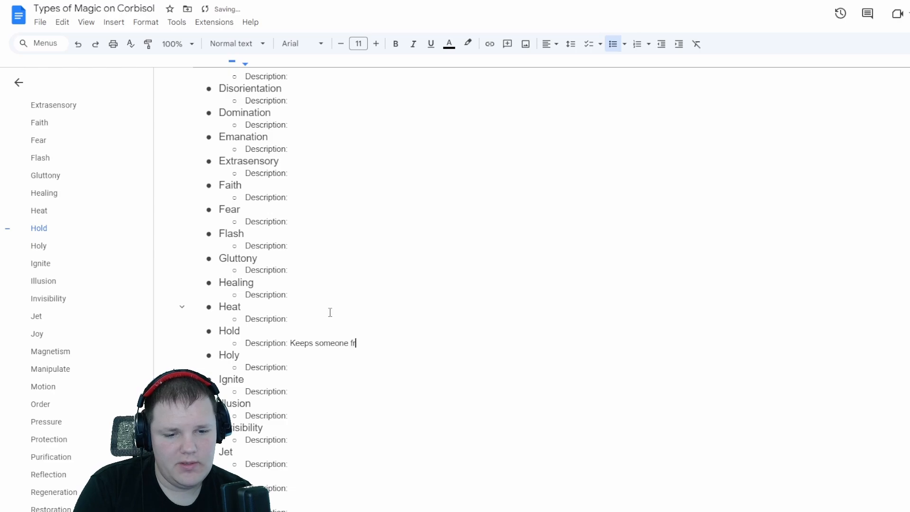
text(om moving)
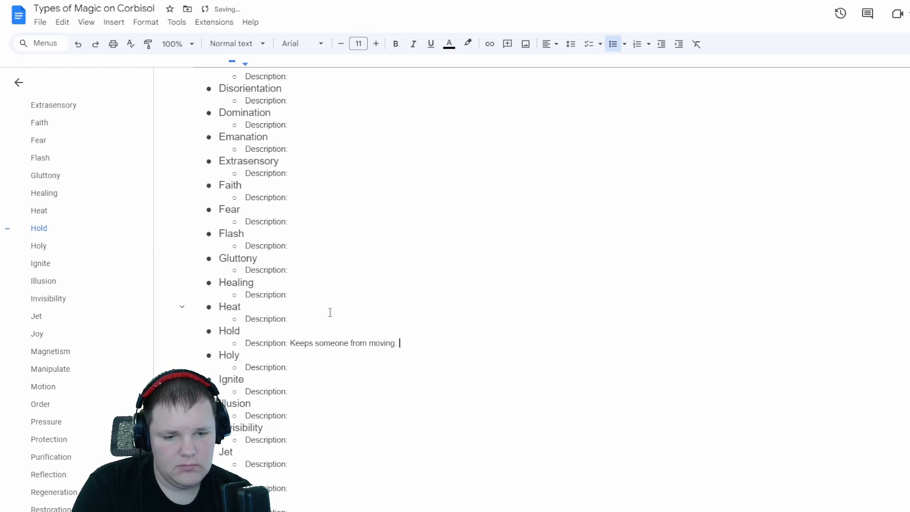
text(. )
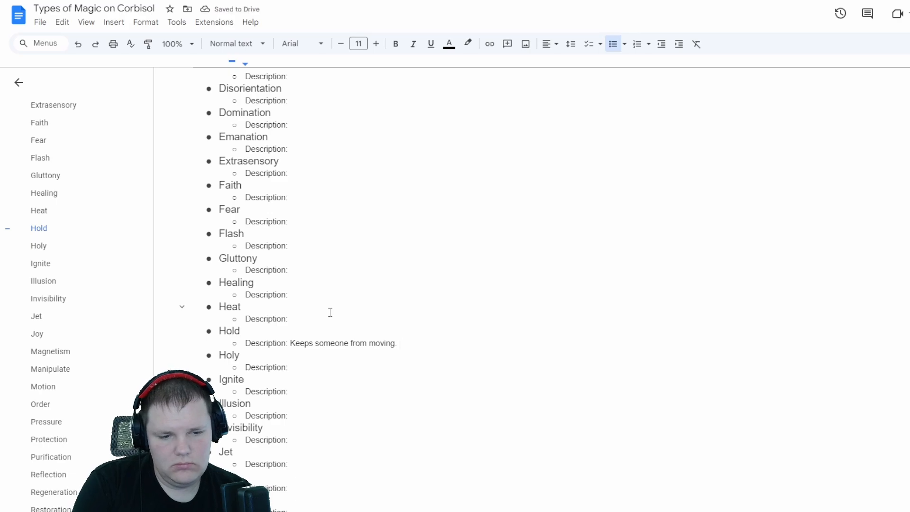
Add the sentence "Can take various forms." to the Hold concert's description
text(Can take)
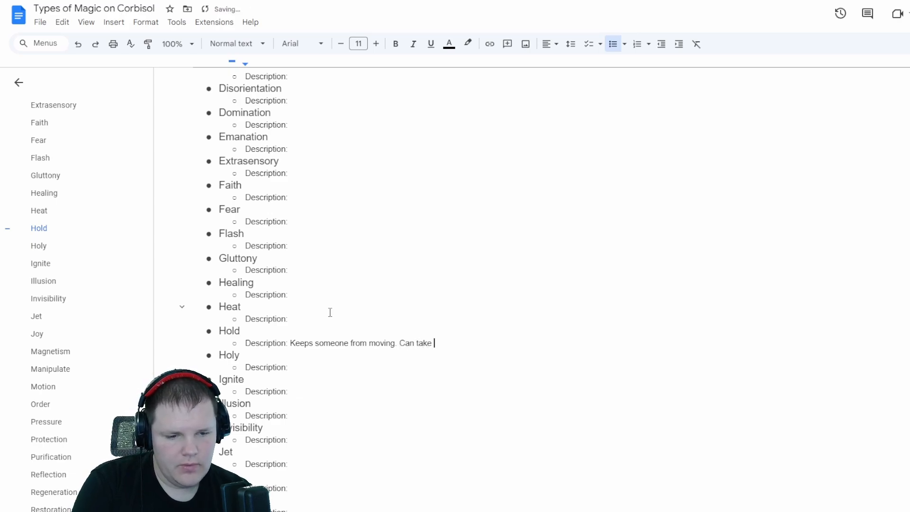
text( variou)
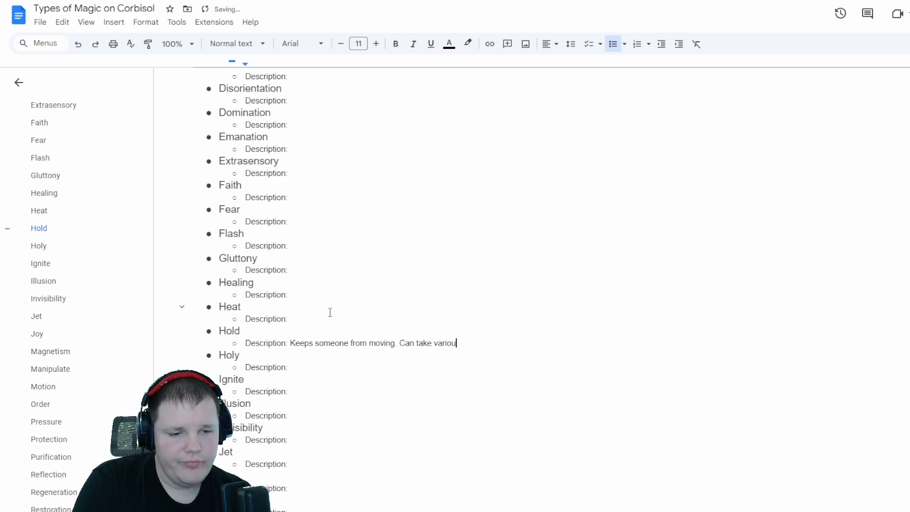
text(s fo)
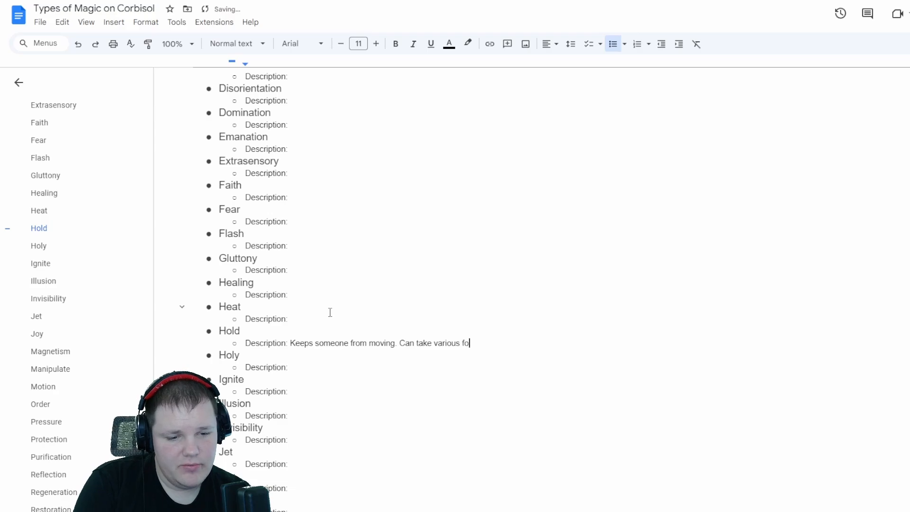
text(rms.)
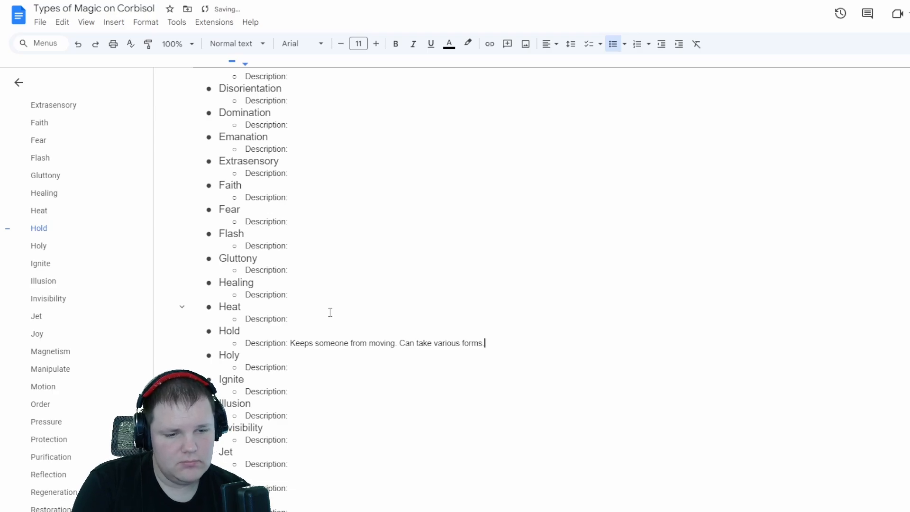
In the magic combinations spreadsheet, try Hold (C) as the Wood and Life combination and clear that cell again
key(ctrl+Tab)
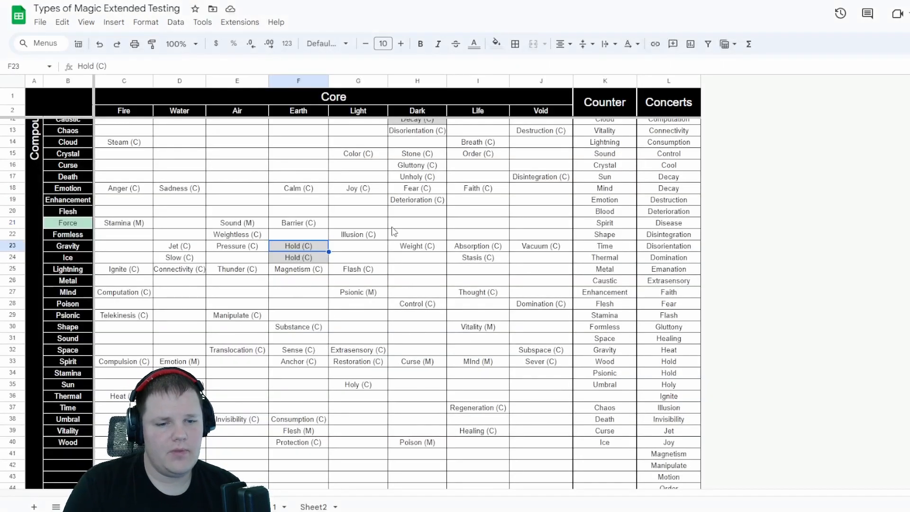
scroll(395, 229, down, 5)
scroll(426, 272, up, 3)
click(505, 310)
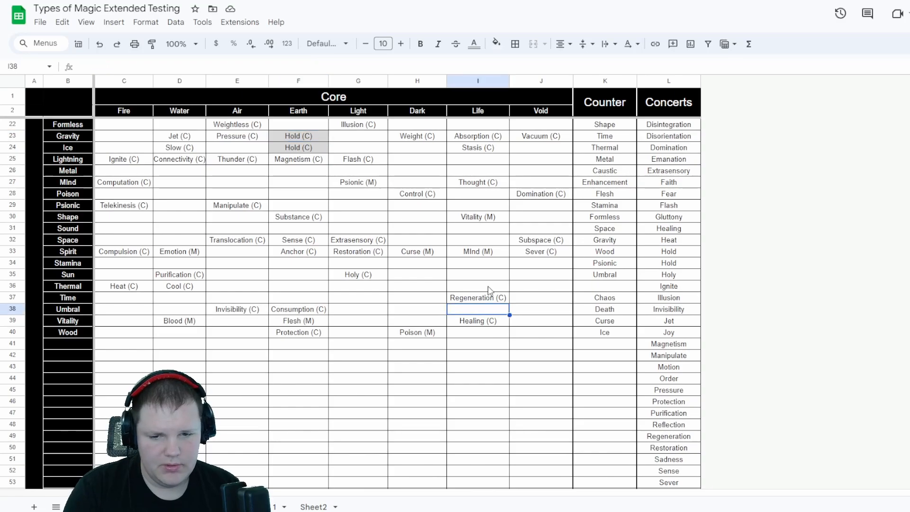
key(Down)
key(Down)
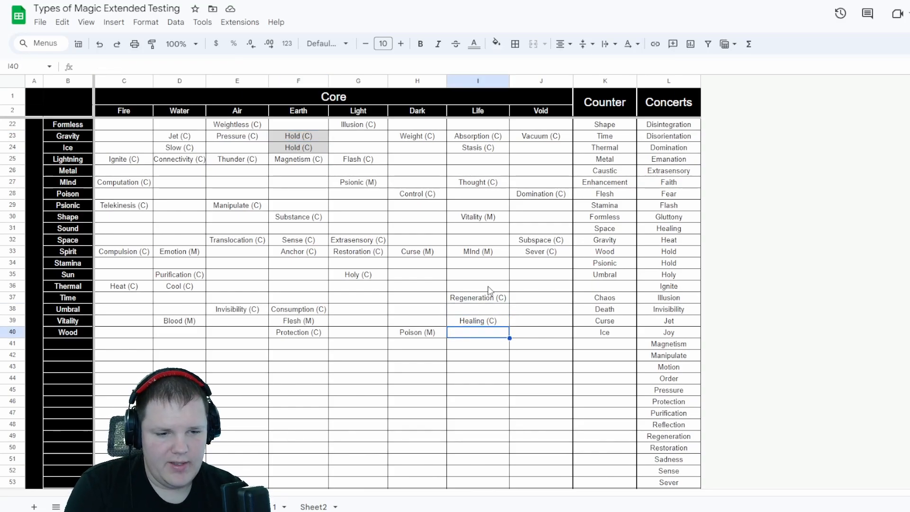
text(Hold (C))
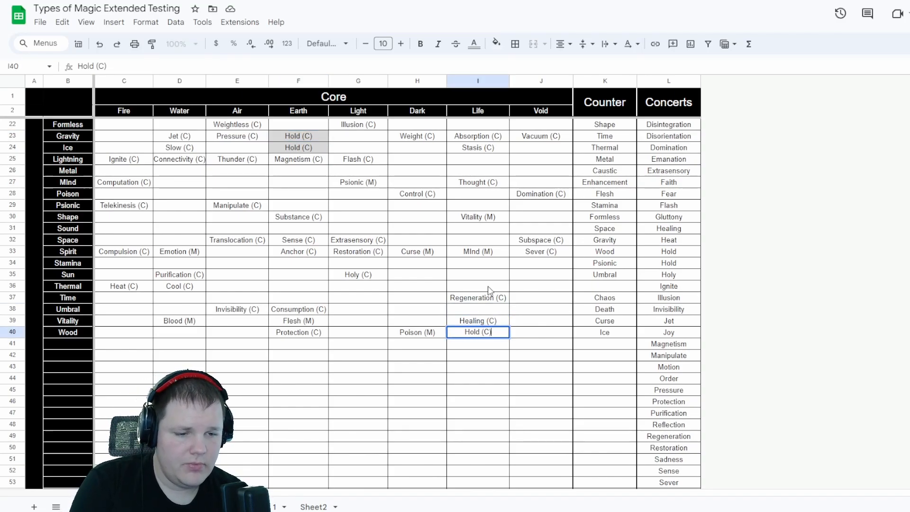
key(Return)
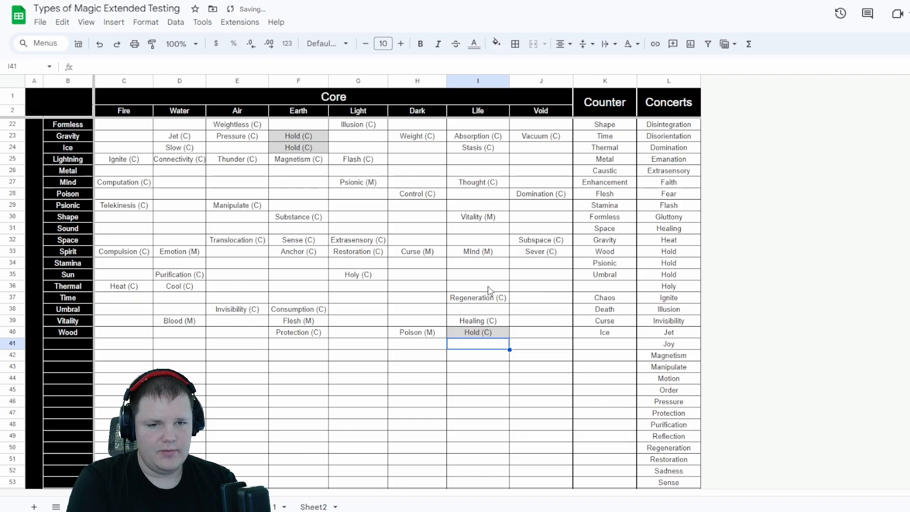
key(Up)
key(Delete)
Examine the remaining Wood row combinations and look over the whole Core and Compound table
key(Left)
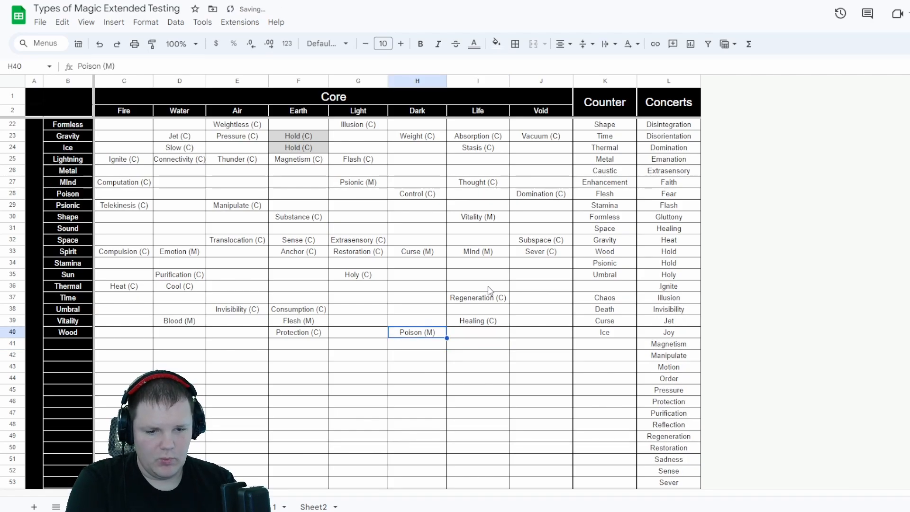
key(Left)
key(Left)
key(Left)
key(Left)
key(Left)
key(Left)
key(Left)
key(Right)
key(Right)
key(Right)
key(Right)
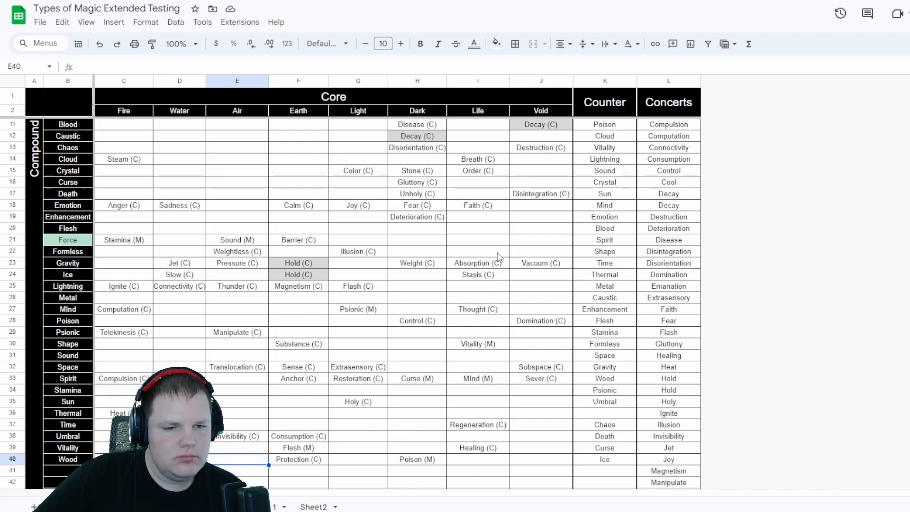
scroll(468, 292, up, 3)
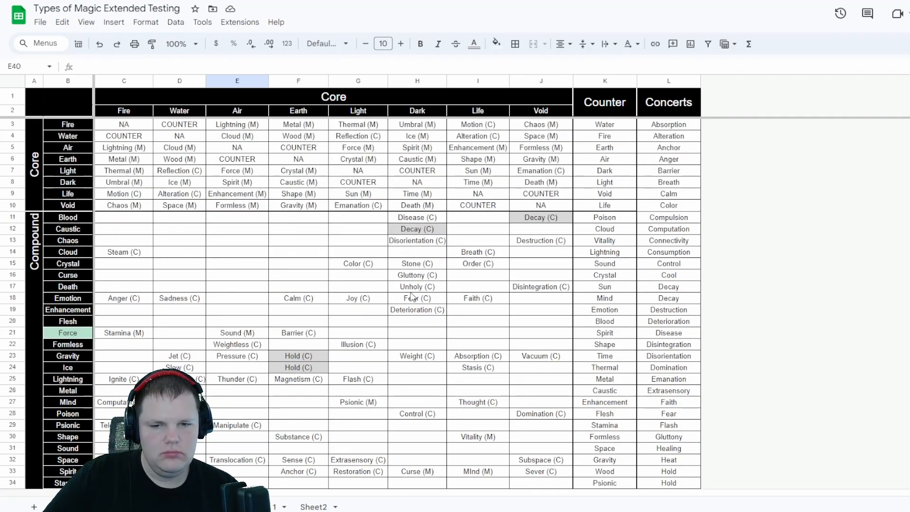
scroll(408, 298, down, 5)
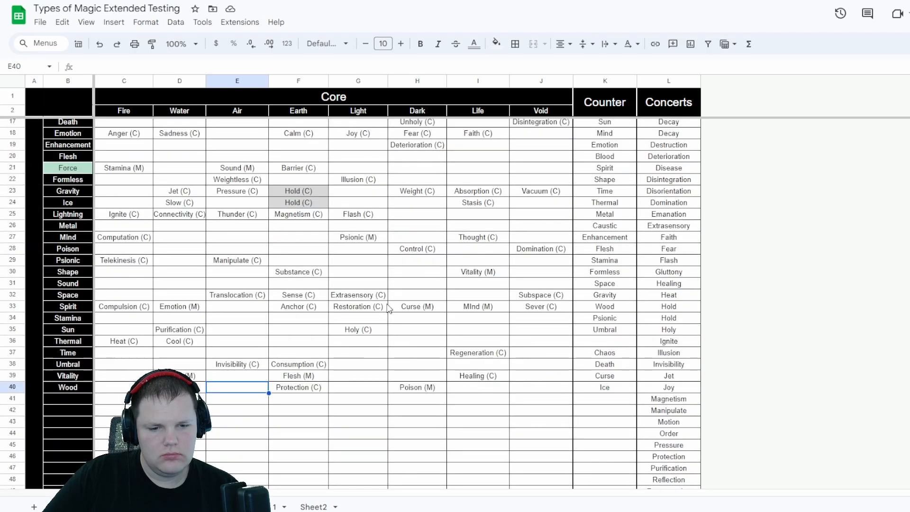
scroll(683, 332, up, 5)
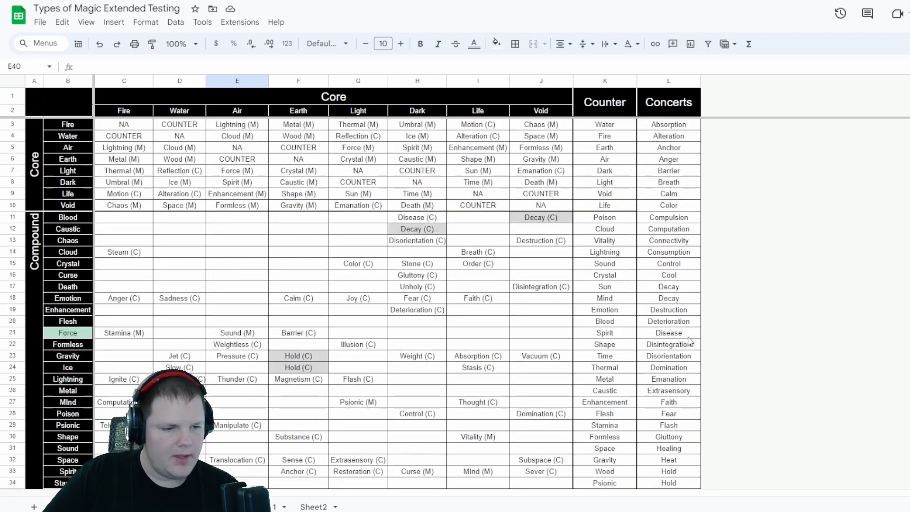
Select the first Concerts entry in L3 and enlarge the formula bar to show its entire SORT formula
click(682, 127)
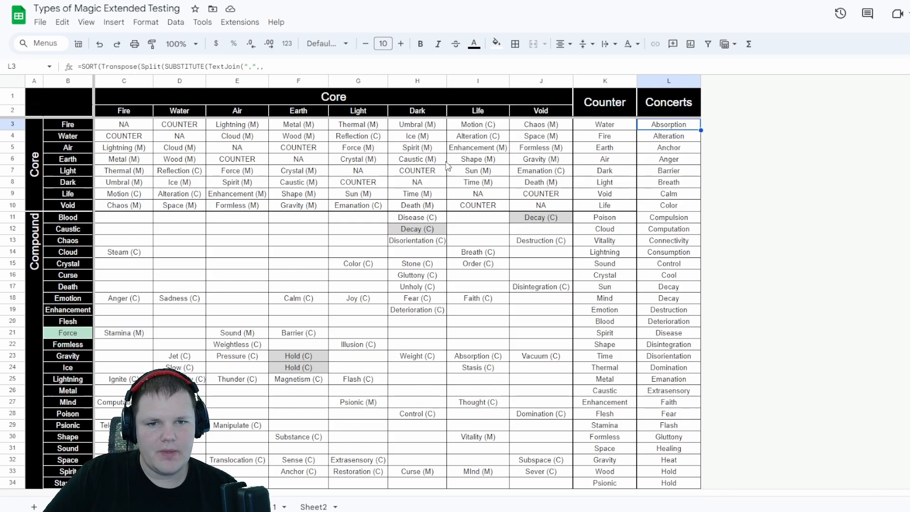
drag(334, 74, 339, 162)
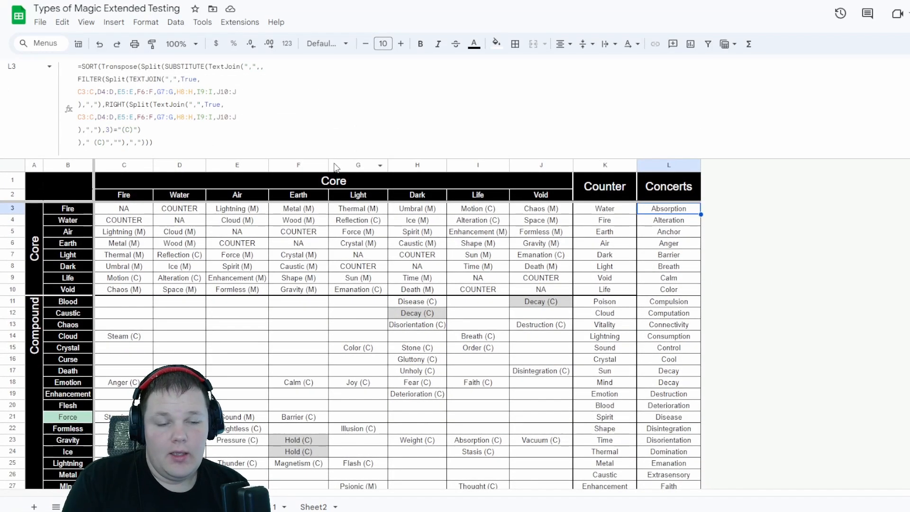
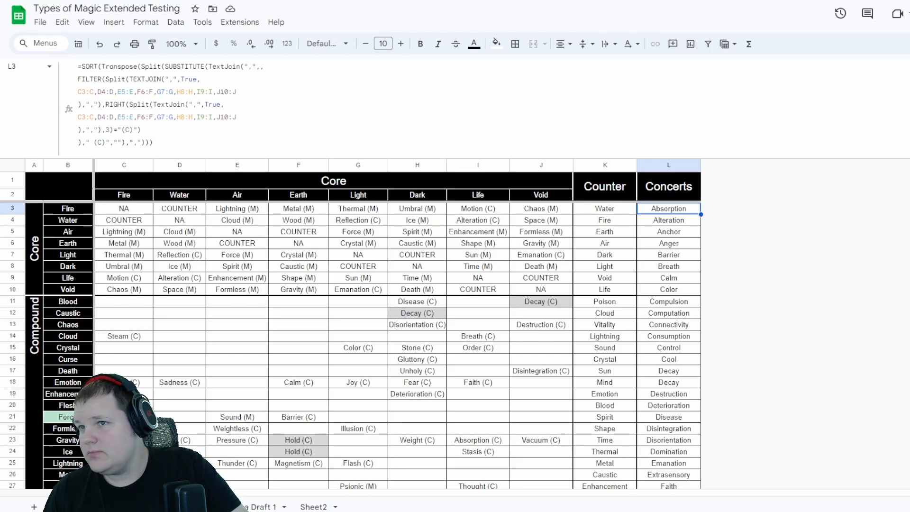
Review the MAP and LAMBDA function help pages and the Medium article on filtering unique and duplicate rows with BYROW and COUNTIF
key(ctrl+Tab)
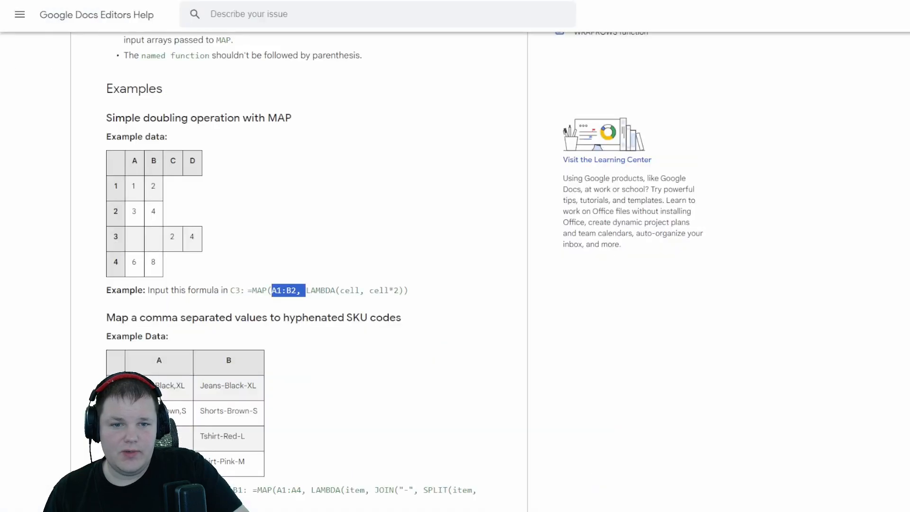
scroll(224, 160, up, 3)
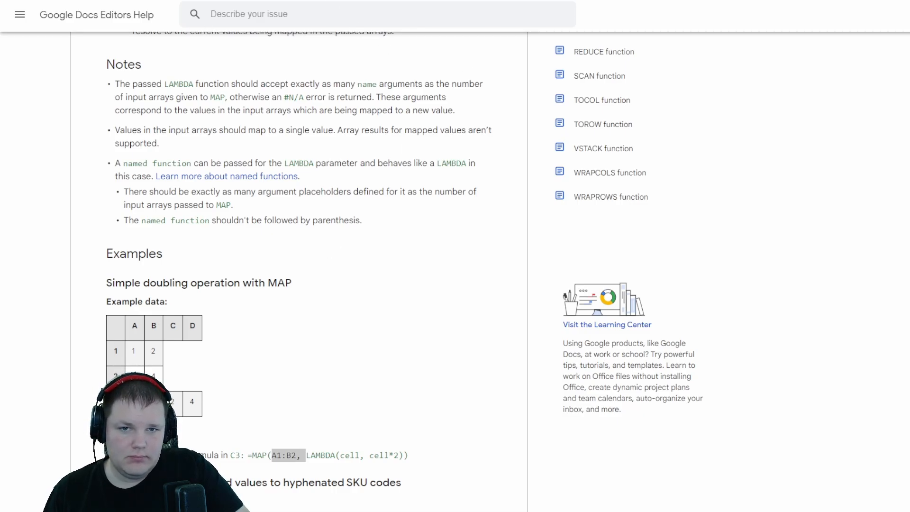
click(291, 1)
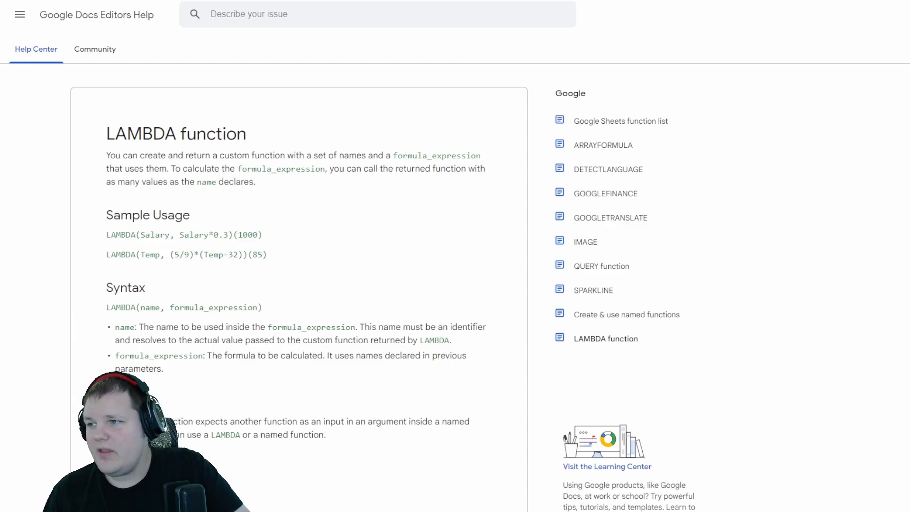
click(268, 1)
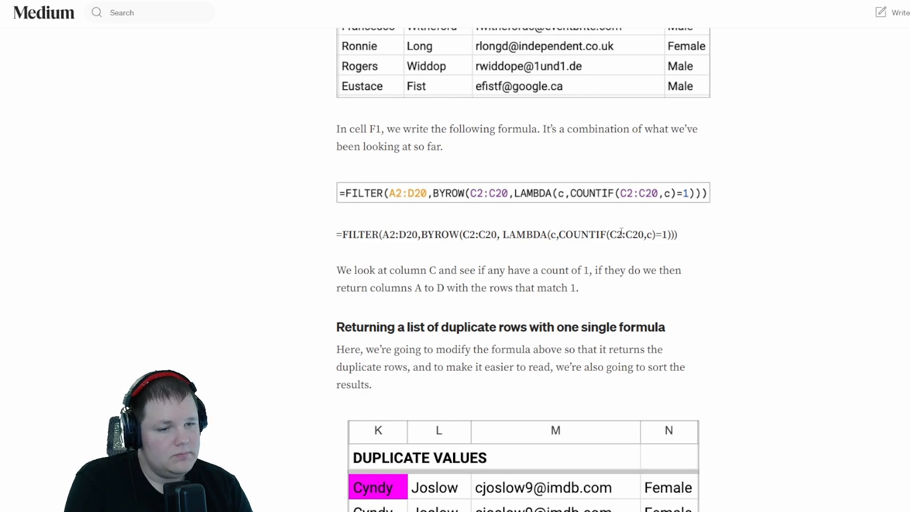
scroll(572, 237, down, 4)
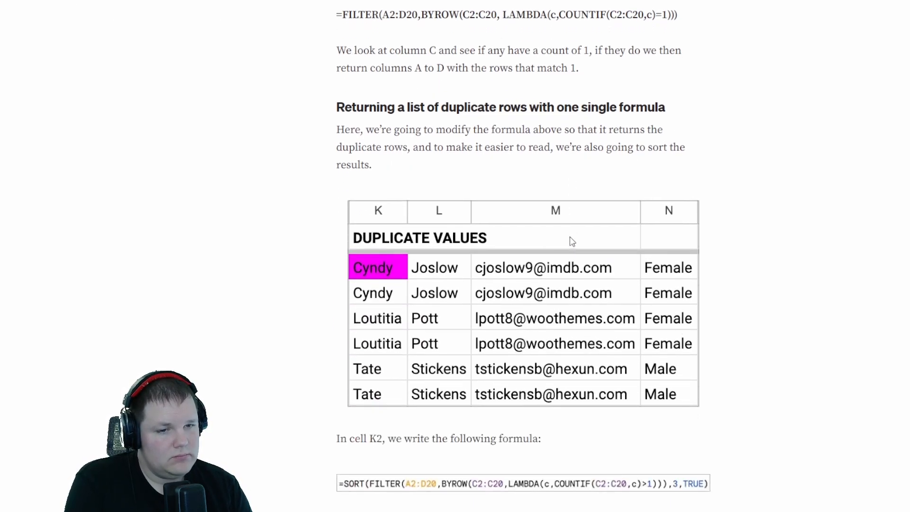
scroll(572, 237, up, 2)
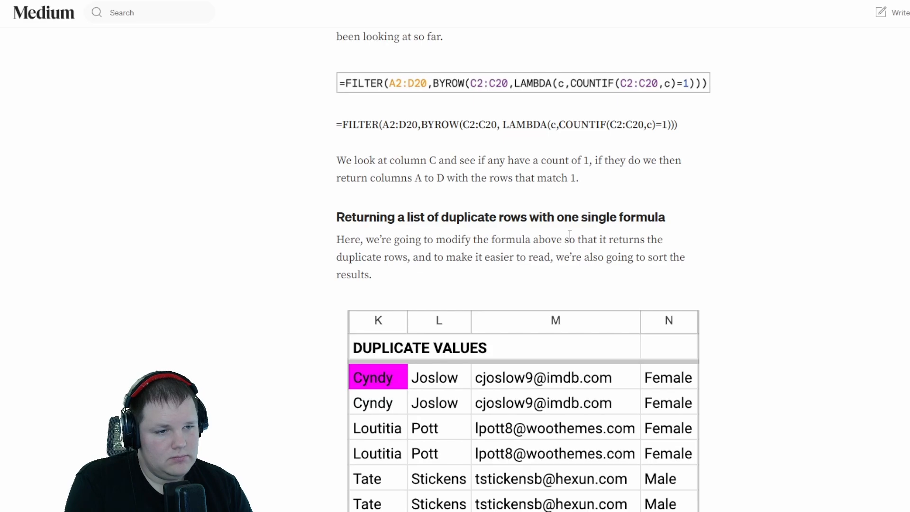
scroll(571, 237, down, 8)
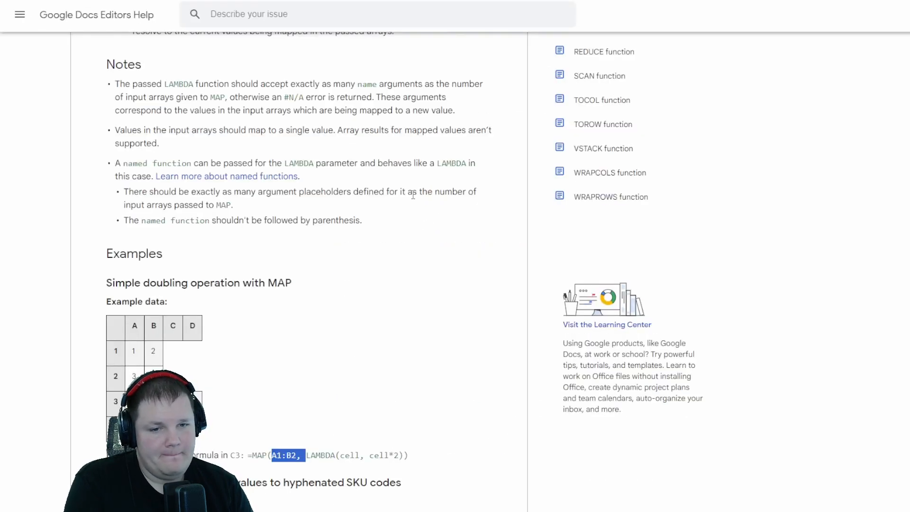
scroll(411, 194, down, 5)
click(316, 234)
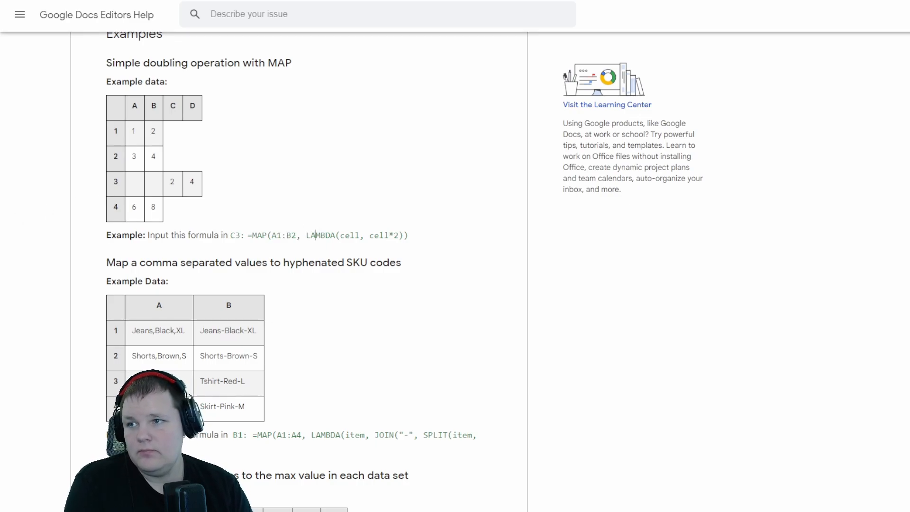
scroll(360, 315, down, 3)
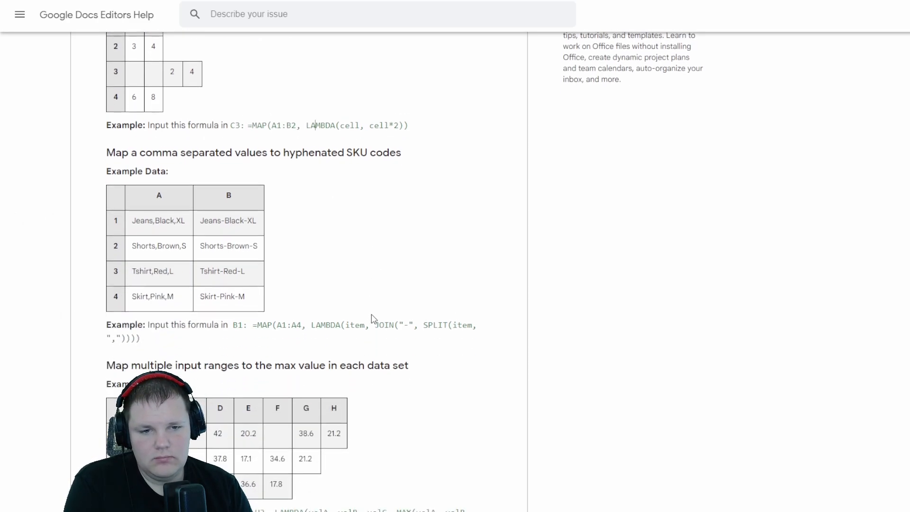
Study the MAP help example that doubles the values of A1:B2, comparing its LAMBDA formula with the example table
drag(247, 126, 417, 135)
click(418, 134)
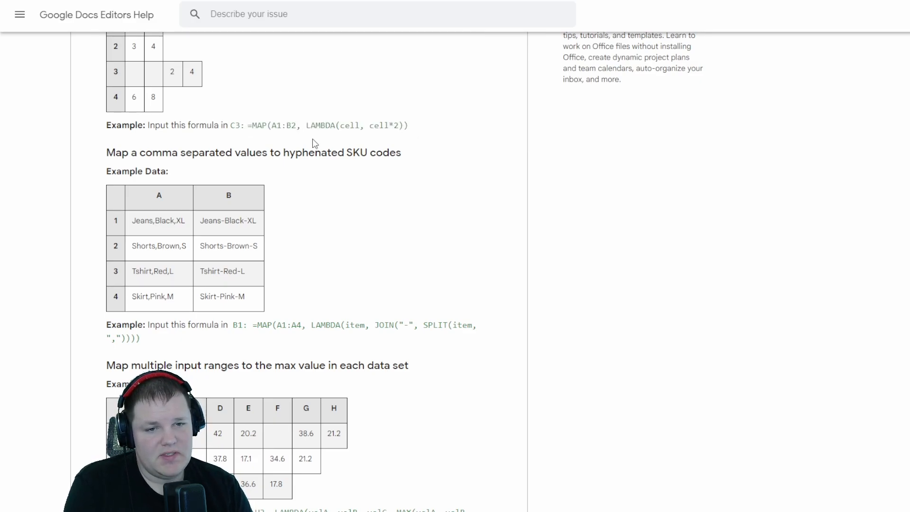
scroll(315, 142, up, 1)
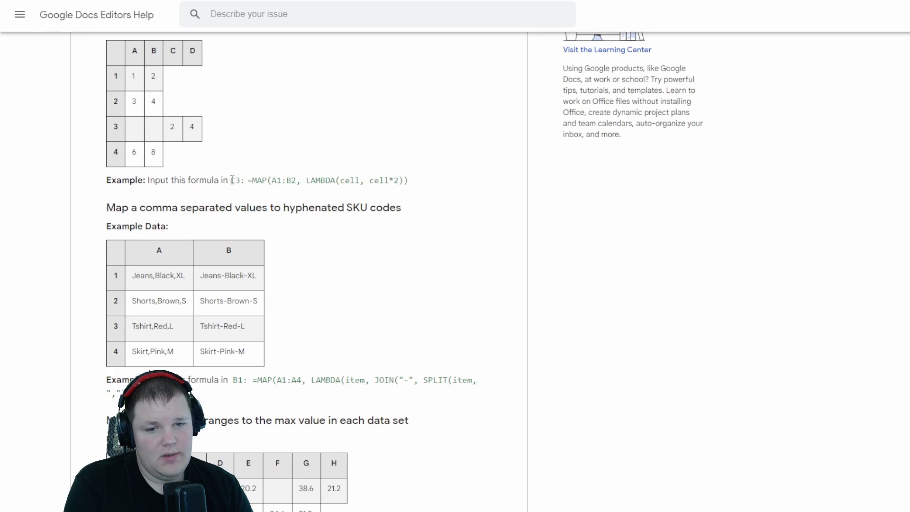
double_click(172, 127)
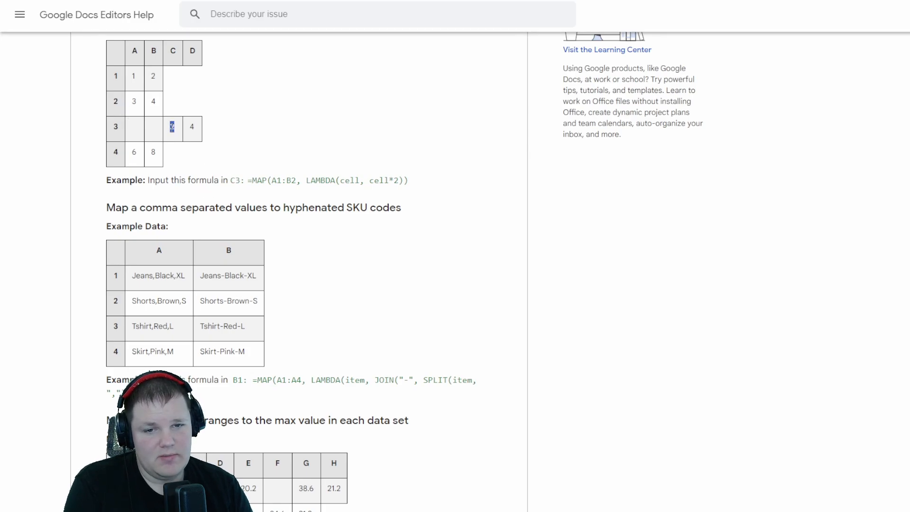
double_click(192, 126)
double_click(298, 180)
click(194, 126)
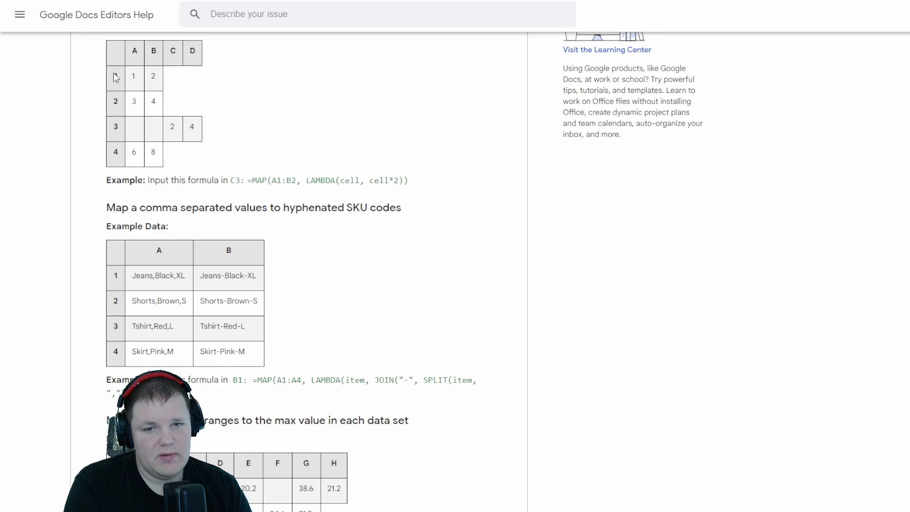
drag(129, 76, 202, 131)
click(202, 131)
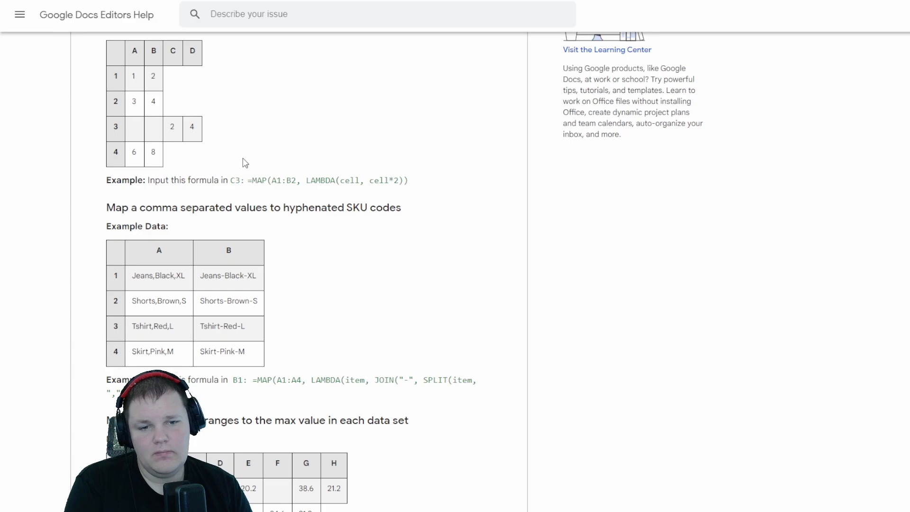
Examine the MAP example that turns comma separated values into hyphenated SKU codes, including its JOIN and SPLIT formula
scroll(258, 174, down, 1)
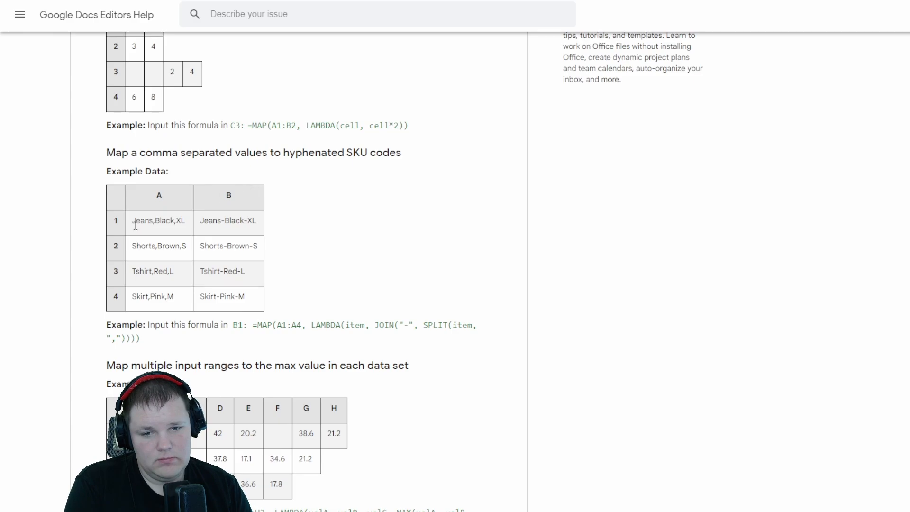
drag(132, 220, 263, 266)
scroll(262, 266, down, 2)
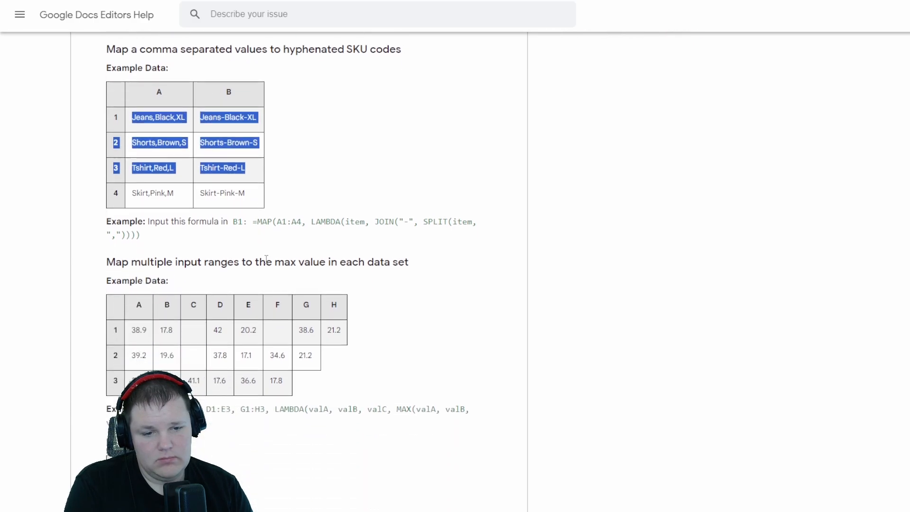
click(295, 215)
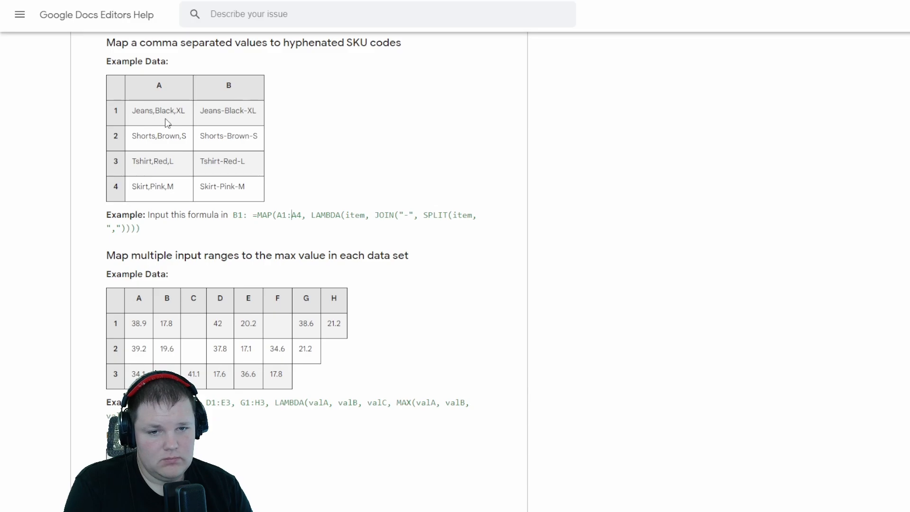
drag(449, 225, 441, 234)
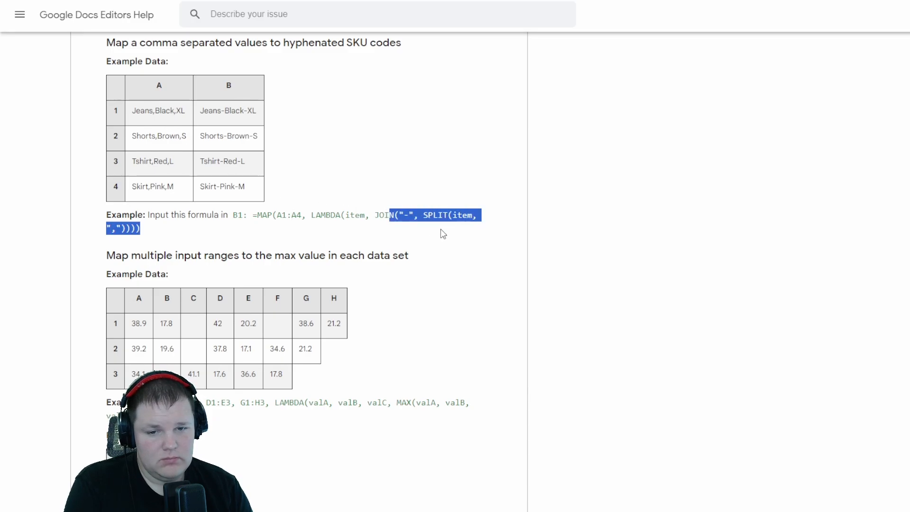
click(441, 234)
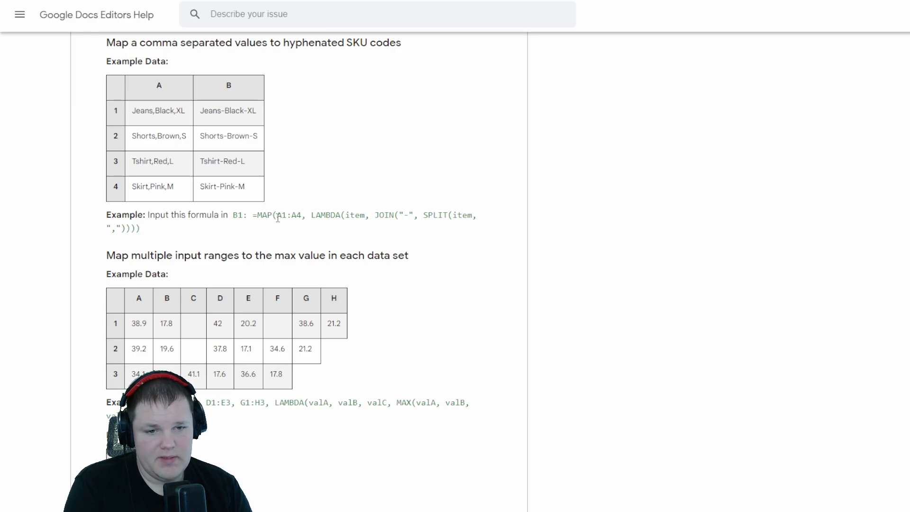
drag(279, 217, 315, 217)
click(320, 217)
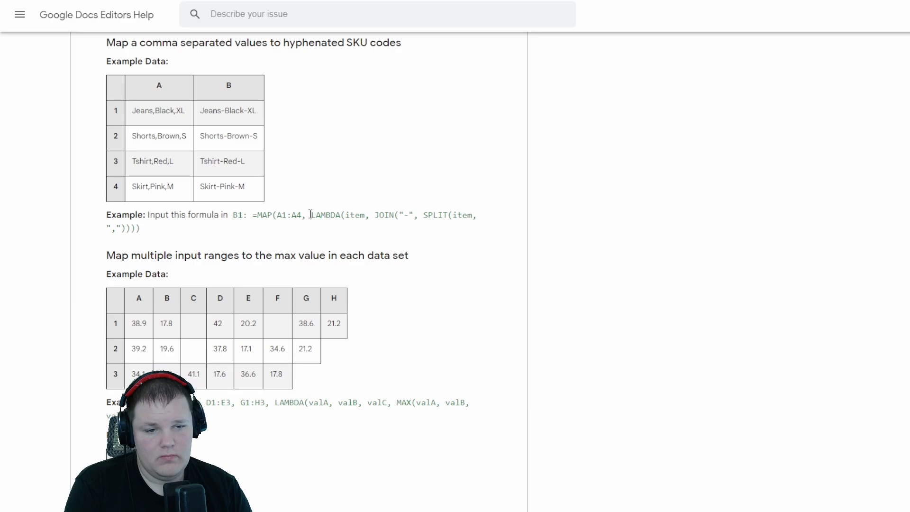
drag(311, 214, 400, 212)
click(421, 211)
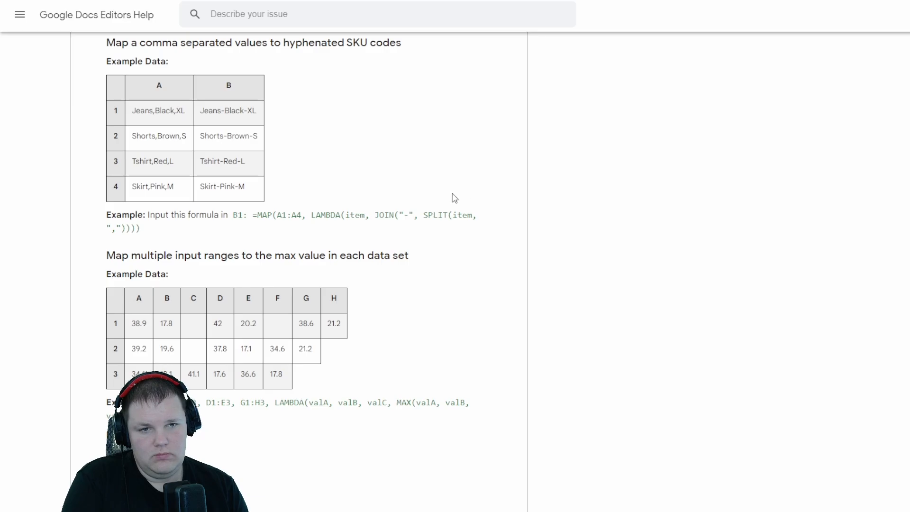
Switch to the LAMBDA function help page and read its syntax, salary tax examples and list of helper functions
key(ctrl+Tab)
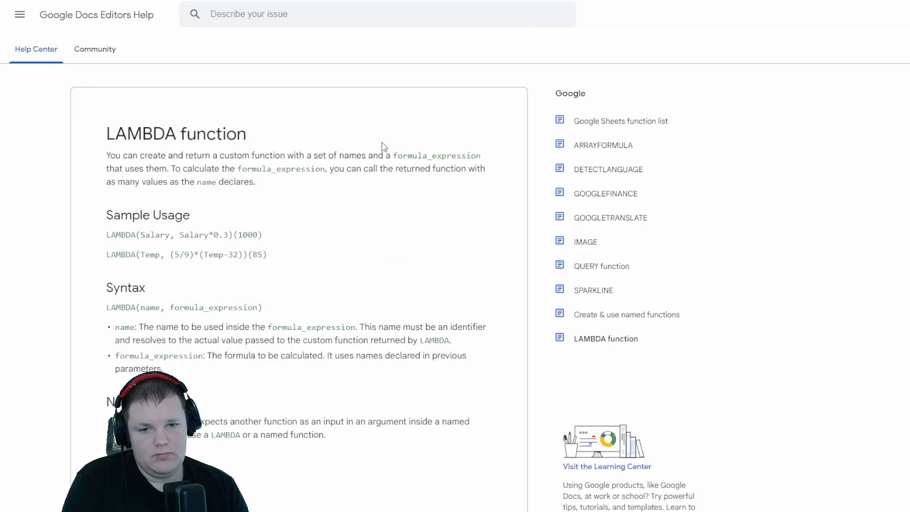
scroll(382, 145, down, 2)
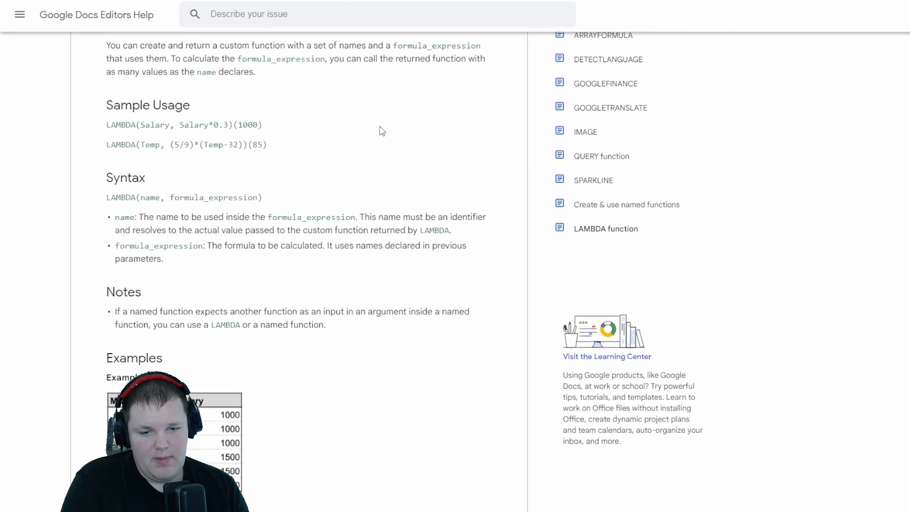
scroll(381, 132, down, 3)
scroll(381, 132, up, 5)
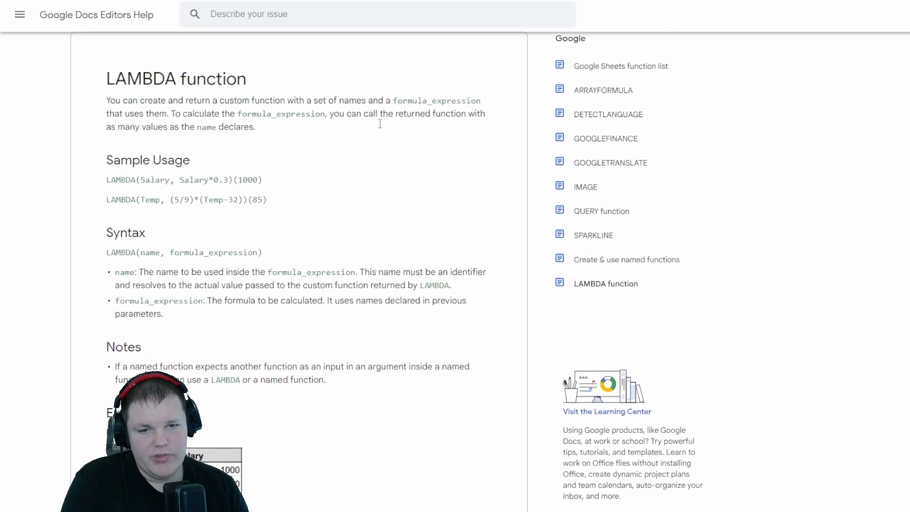
scroll(382, 129, down, 5)
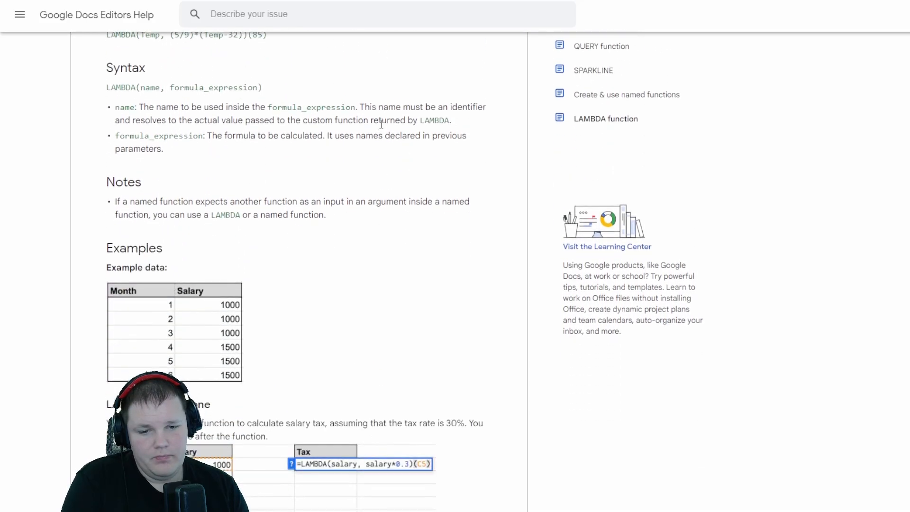
scroll(390, 133, down, 2)
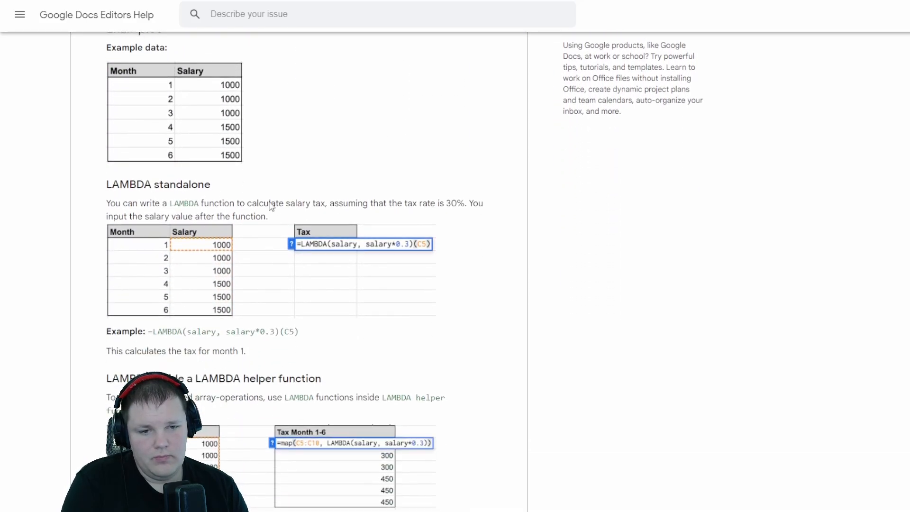
drag(259, 203, 387, 208)
click(388, 208)
scroll(336, 247, down, 12)
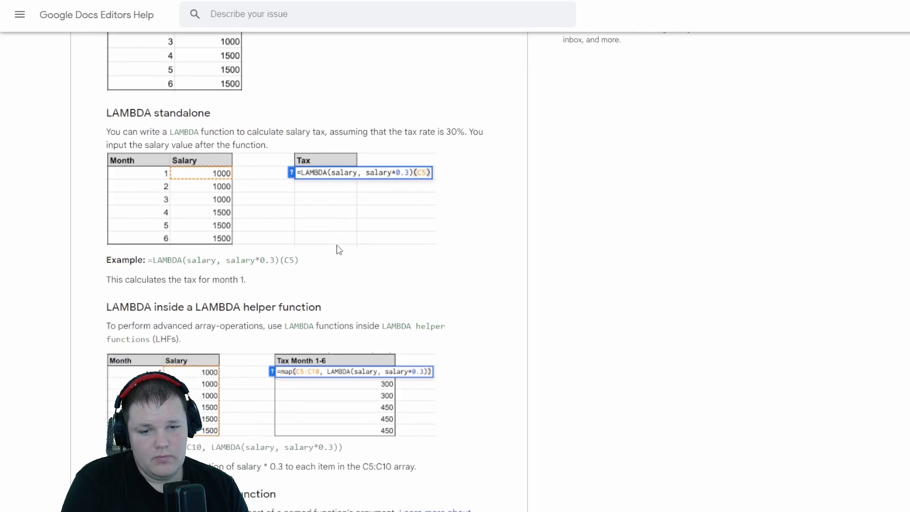
scroll(334, 235, down, 15)
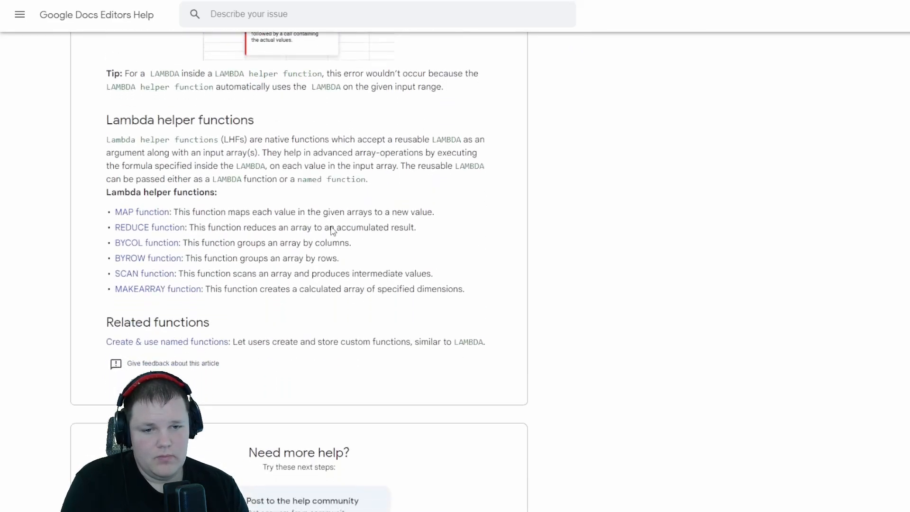
Reread the LAMBDA page's common errors and its standalone, helper function and named function examples
scroll(334, 226, up, 8)
scroll(334, 225, up, 4)
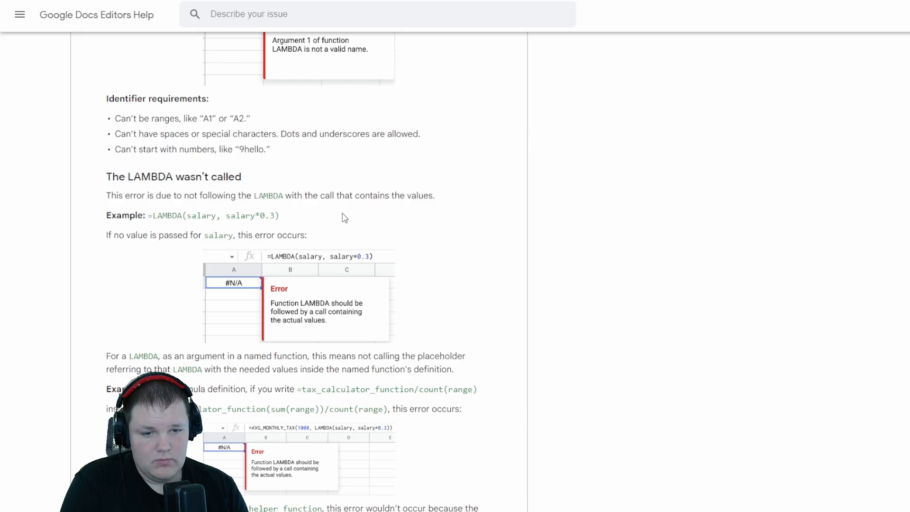
scroll(344, 215, up, 10)
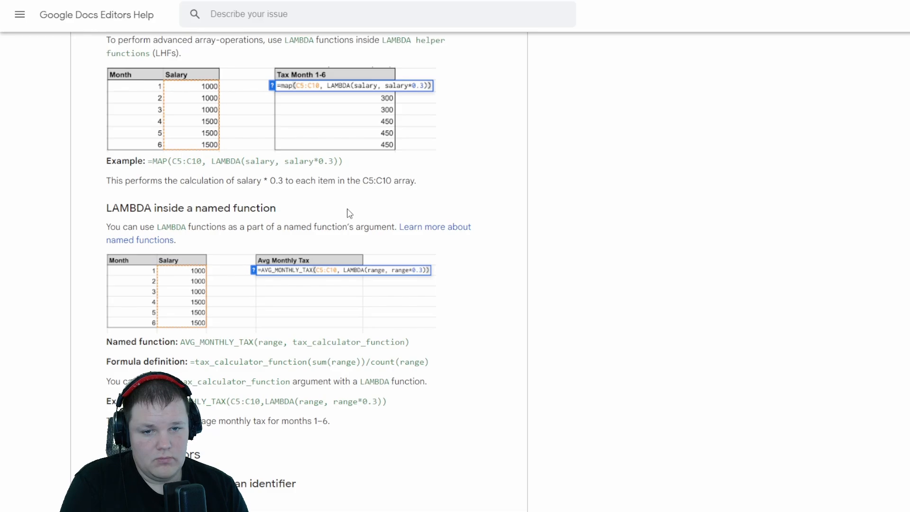
scroll(350, 213, up, 5)
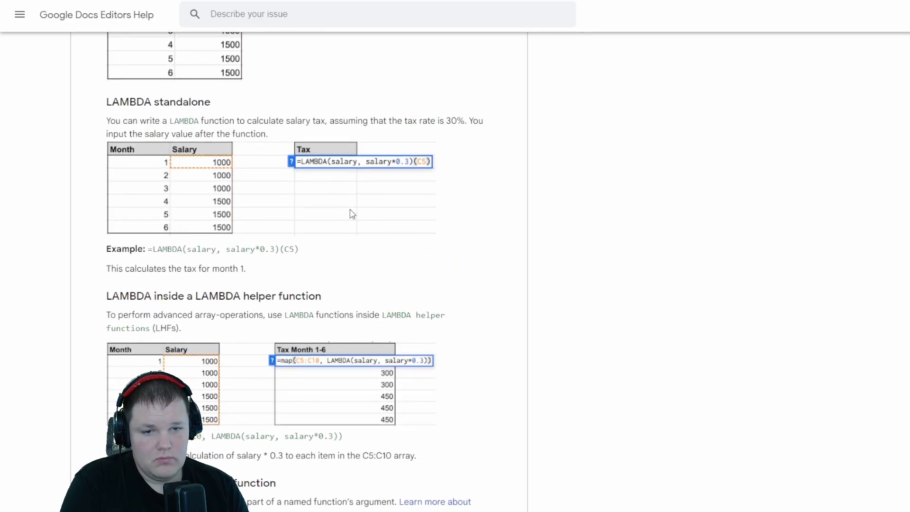
scroll(350, 212, up, 7)
scroll(352, 211, down, 6)
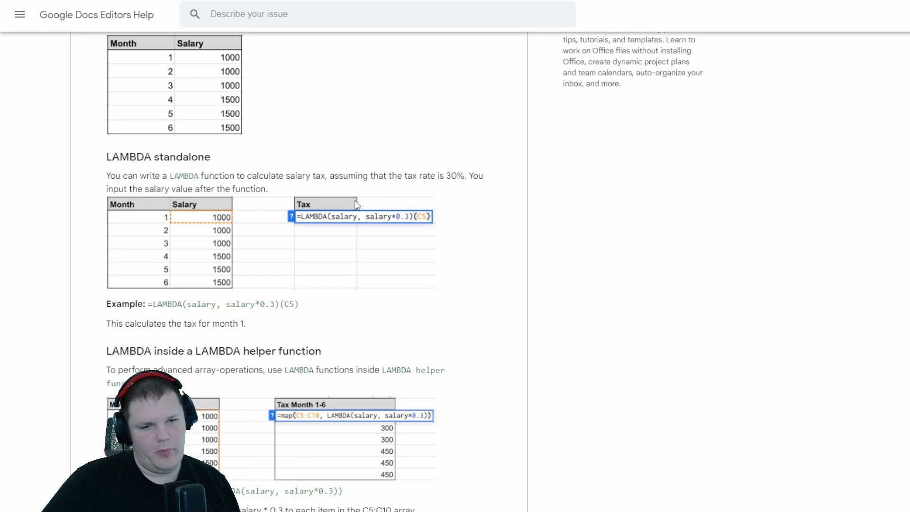
scroll(354, 200, down, 10)
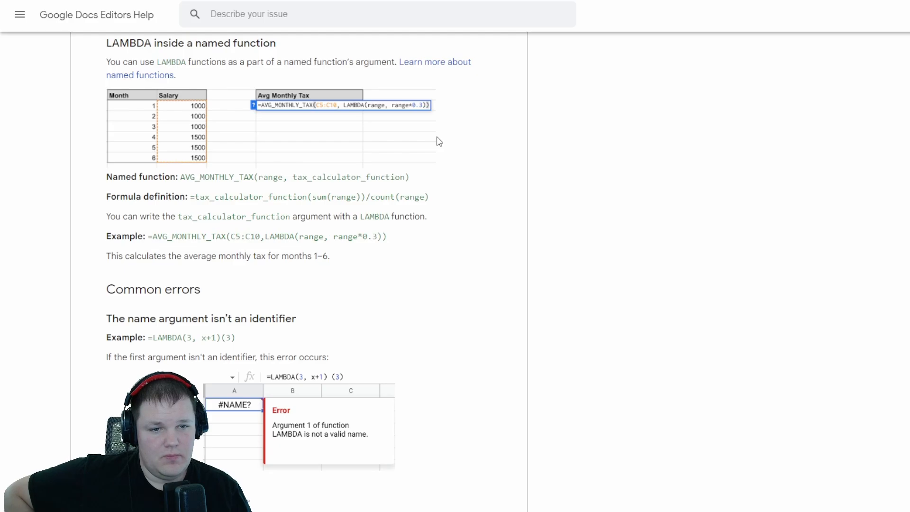
scroll(427, 140, down, 4)
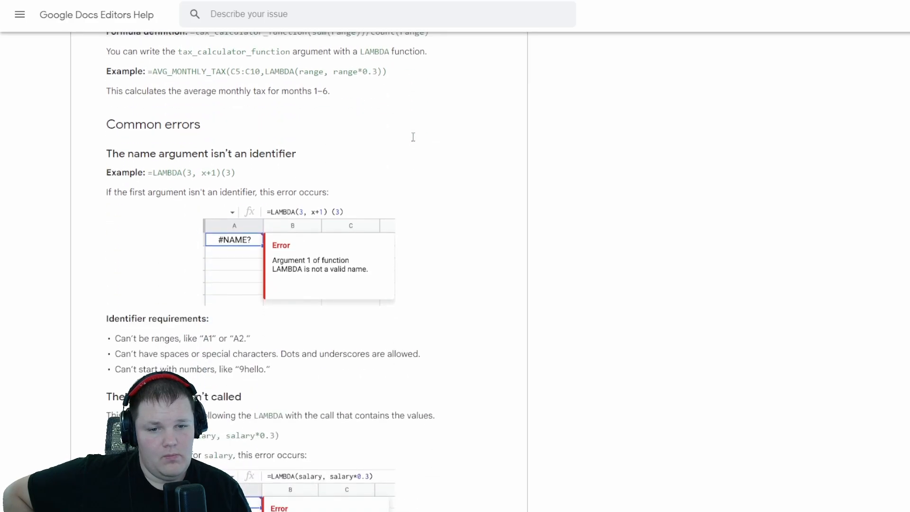
scroll(411, 141, down, 5)
scroll(409, 140, up, 7)
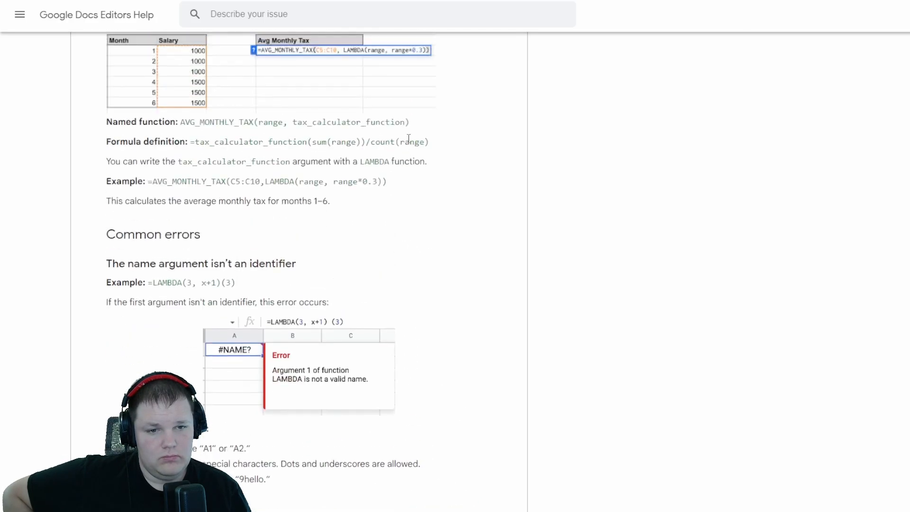
scroll(408, 138, up, 1)
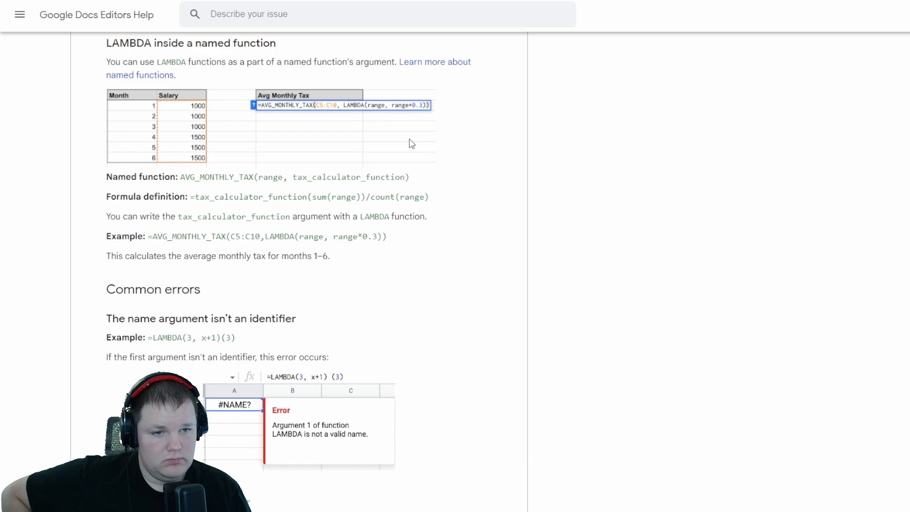
scroll(409, 142, up, 3)
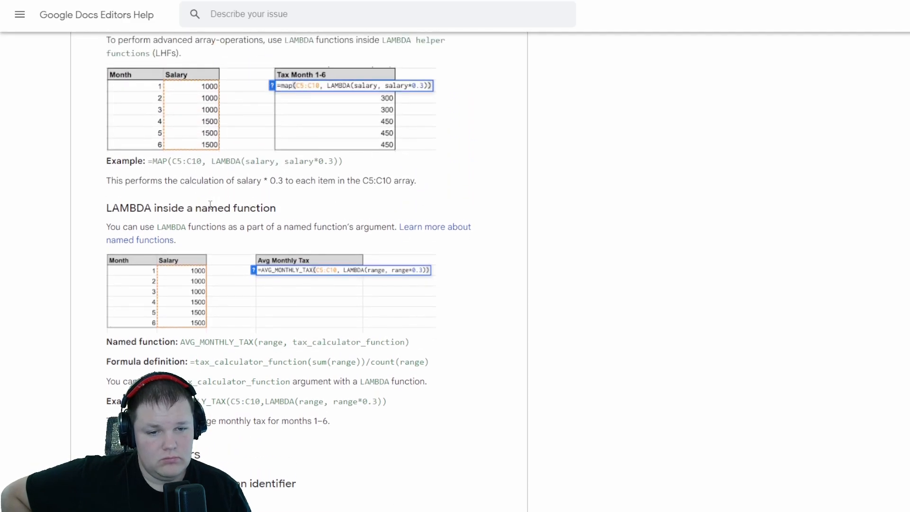
drag(208, 204, 279, 228)
click(277, 224)
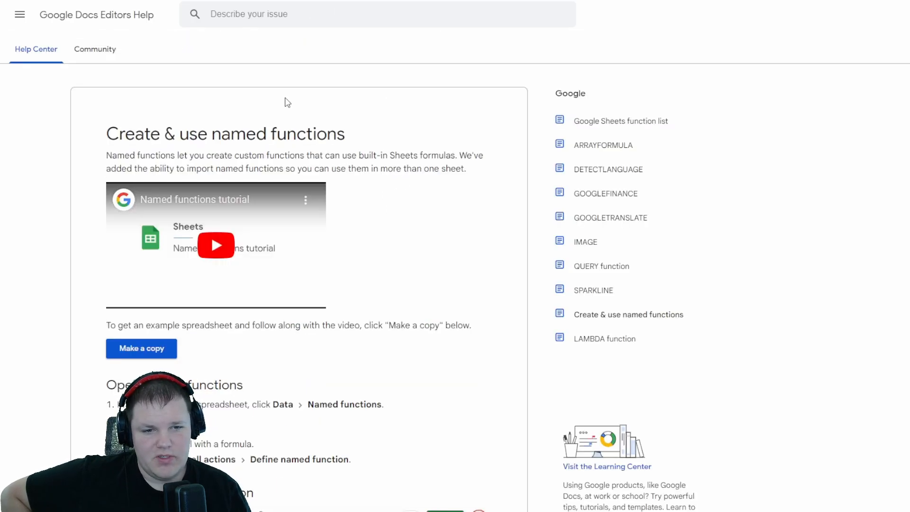
Read through the Create & use named functions help page, covering function components, argument details and importing
scroll(368, 109, down, 6)
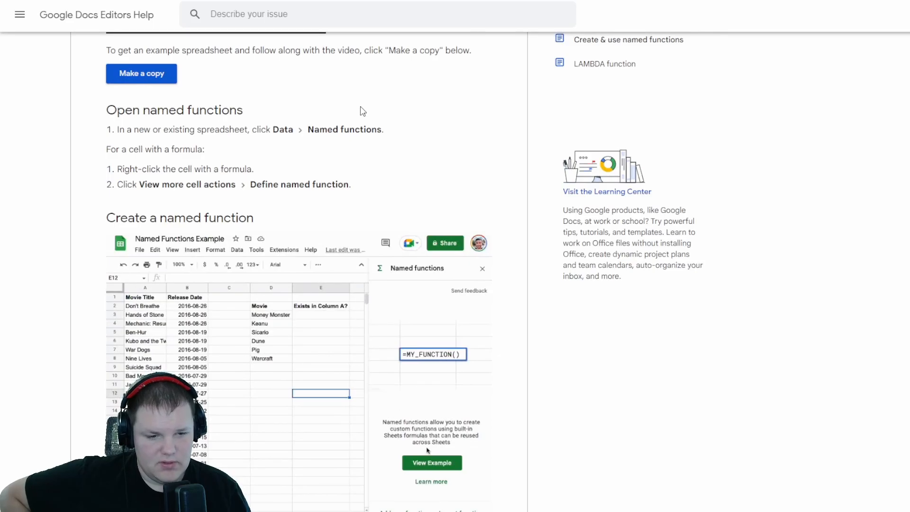
scroll(363, 110, down, 1)
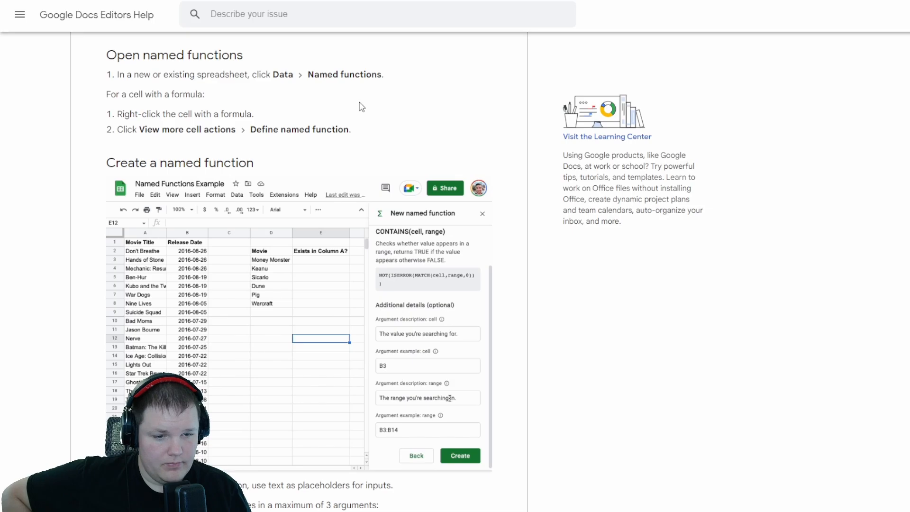
scroll(346, 160, down, 6)
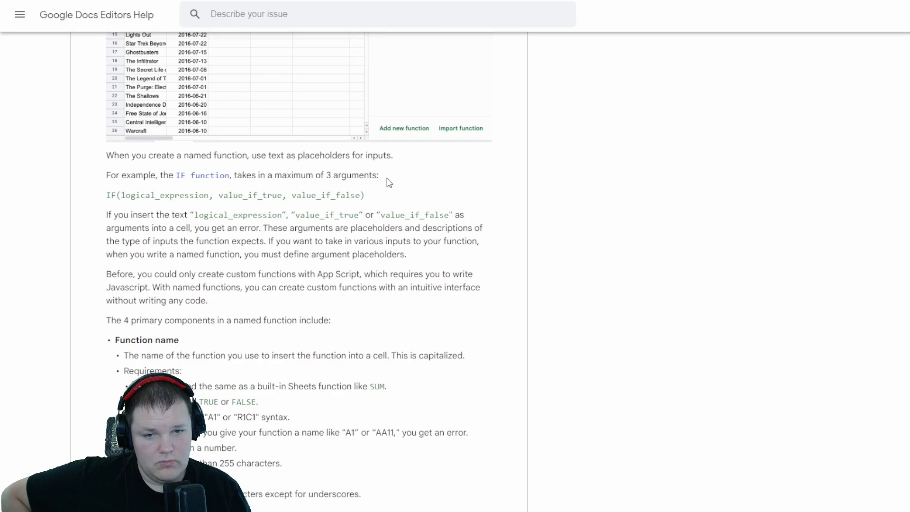
scroll(388, 182, down, 3)
scroll(386, 174, down, 5)
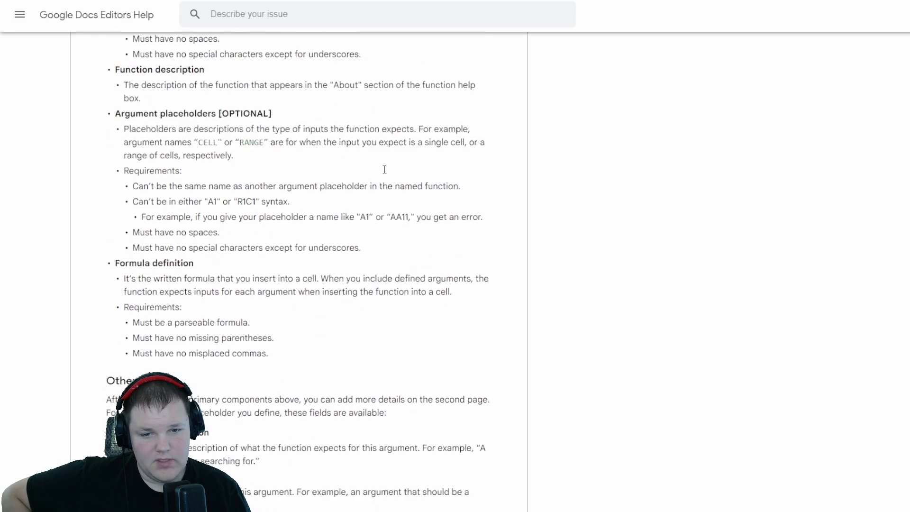
scroll(384, 170, down, 5)
scroll(385, 173, down, 5)
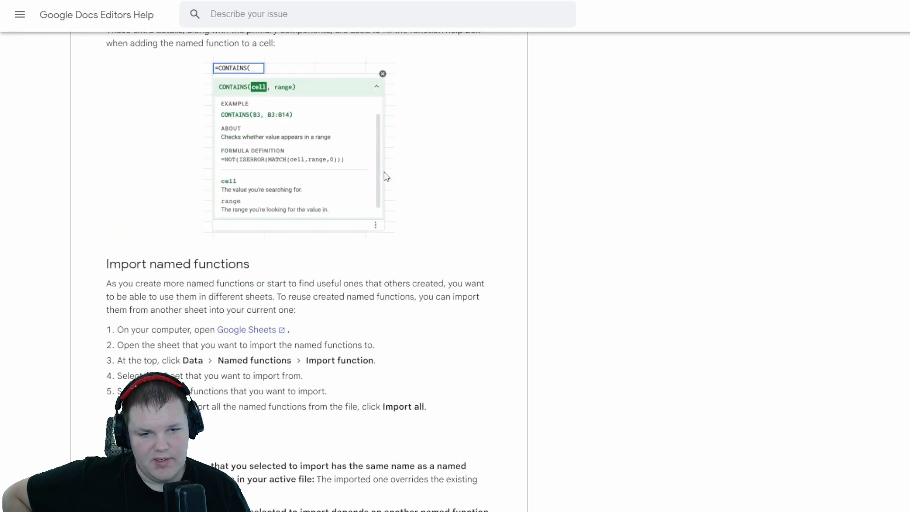
scroll(391, 177, down, 6)
scroll(394, 179, up, 20)
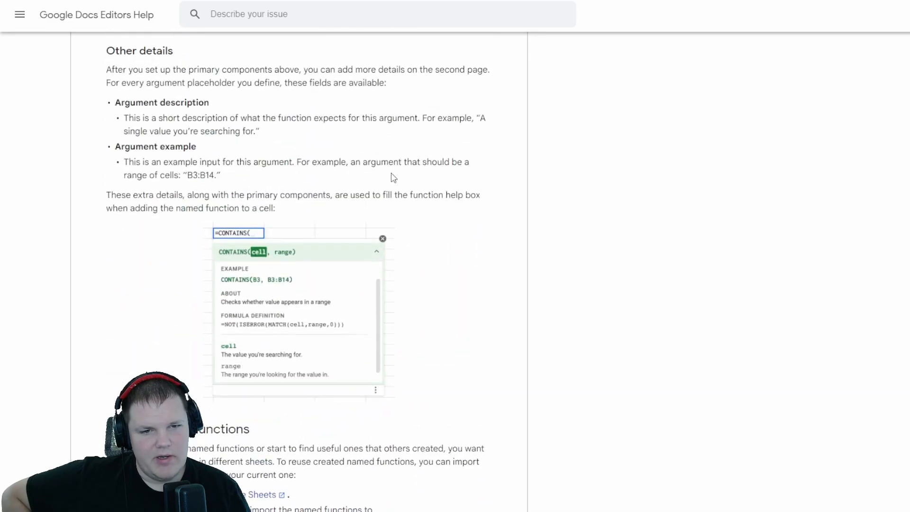
Review the start of the named functions page and the LAMBDA page's helper function and named function examples
scroll(393, 178, up, 15)
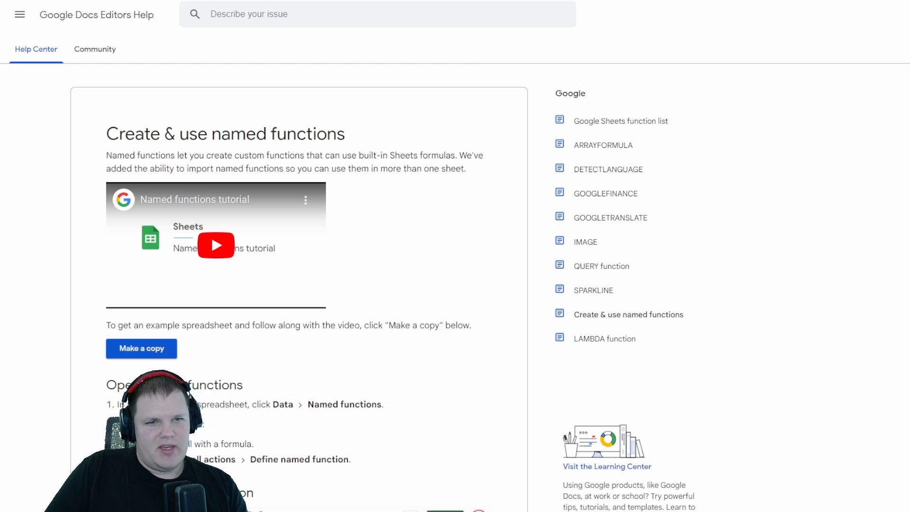
scroll(365, 33, down, 20)
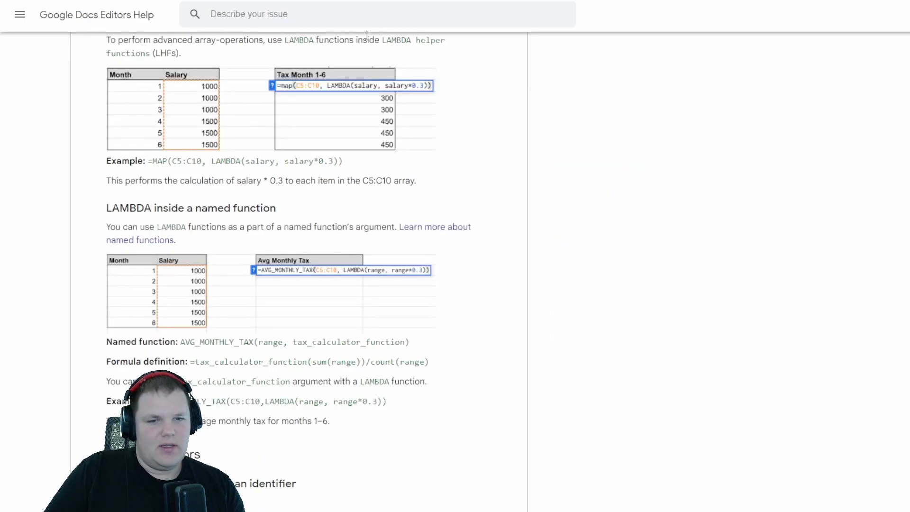
scroll(315, 192, up, 2)
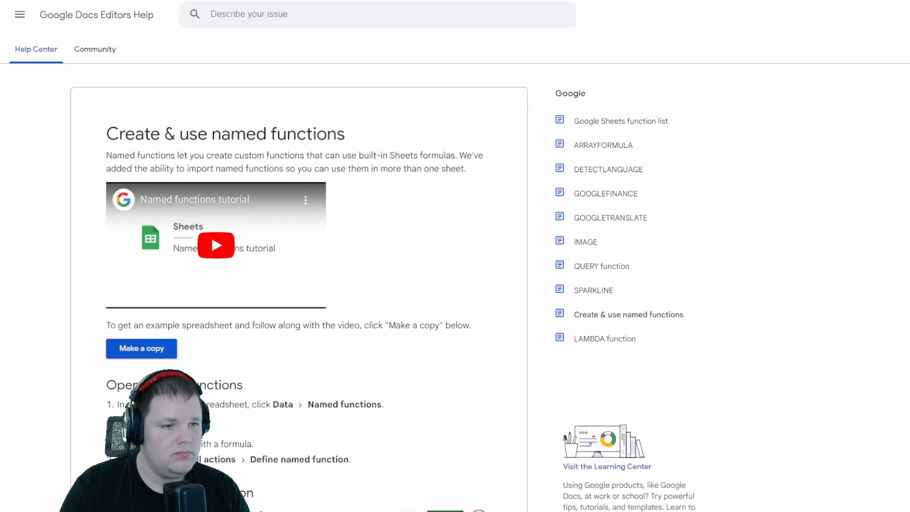
Search the help center for "byrow" and open the BYROW function page
click(262, 17)
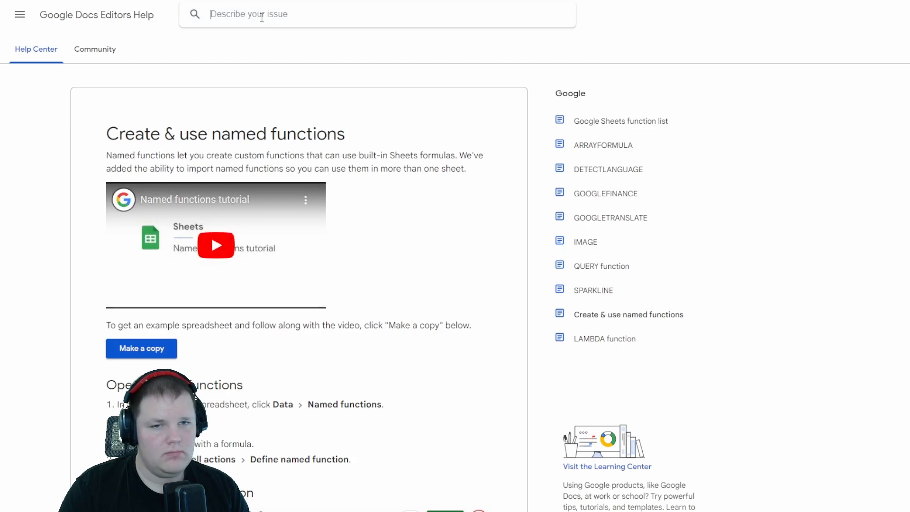
text(byrow)
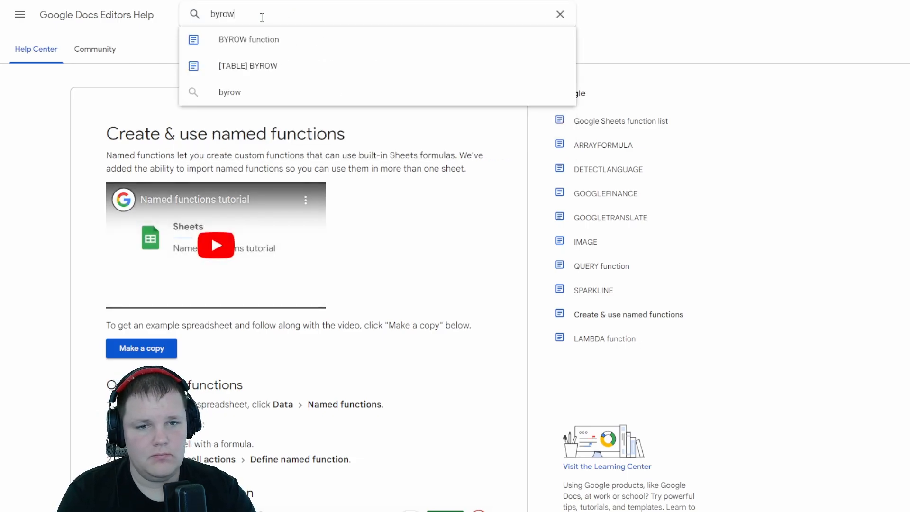
key(Down)
key(Return)
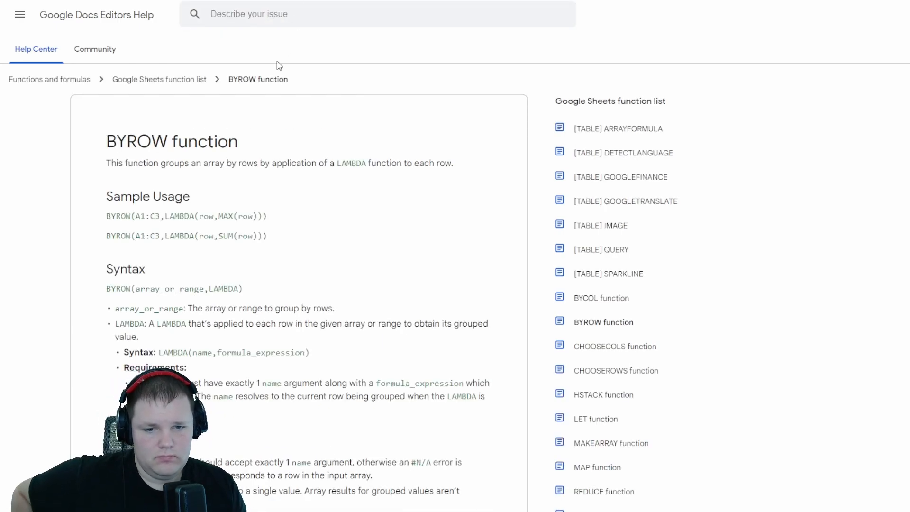
Read the BYROW page's syntax, requirements and notes, and examine the Sum row-wise example with its formula and result
scroll(400, 149, down, 2)
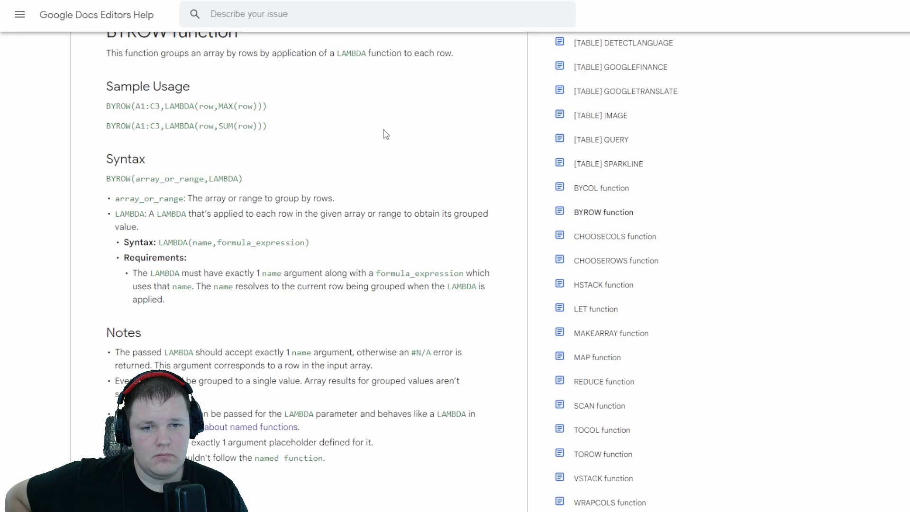
scroll(386, 135, down, 3)
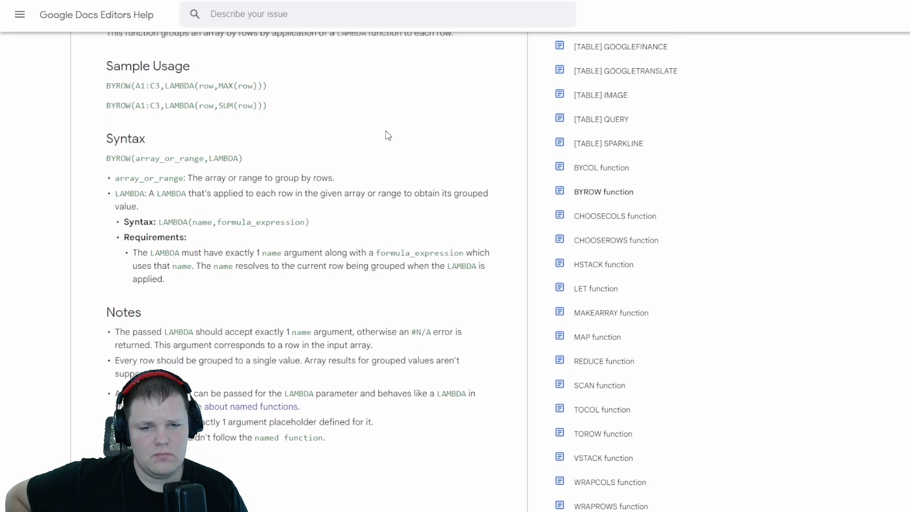
scroll(392, 136, down, 3)
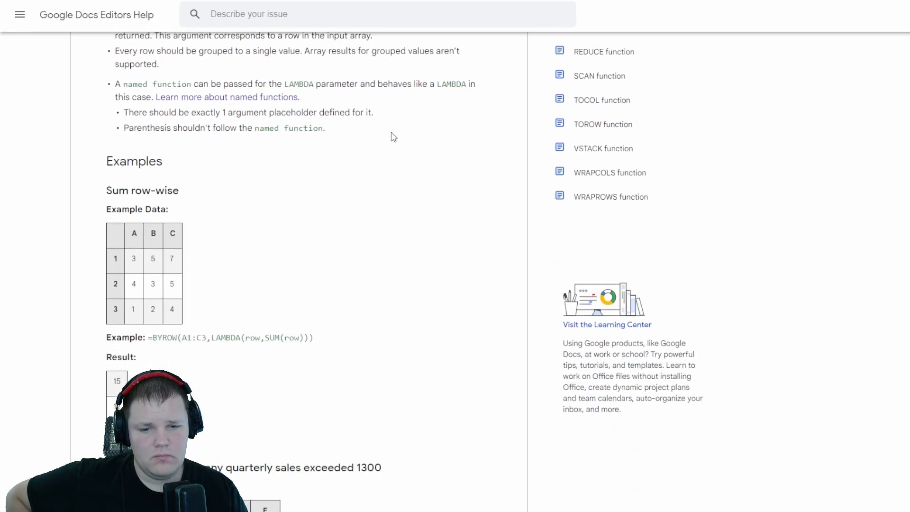
scroll(392, 136, down, 2)
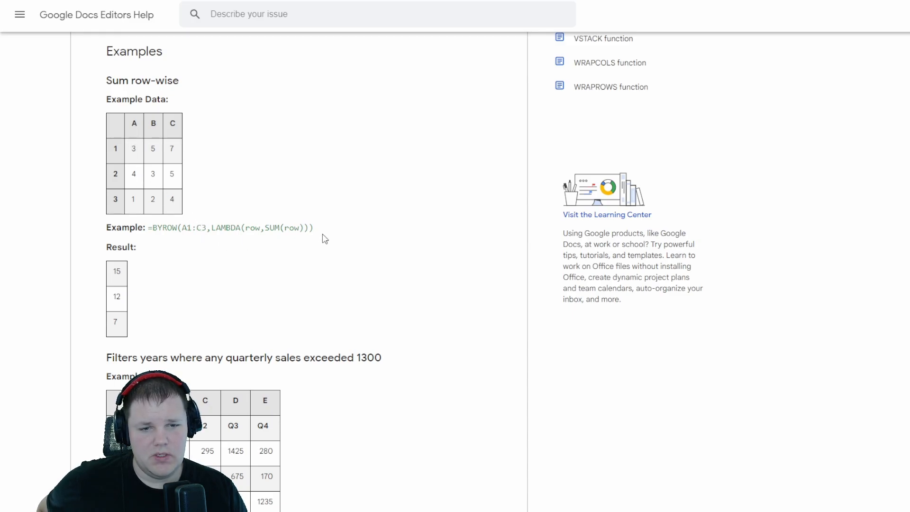
drag(114, 266, 147, 318)
click(147, 319)
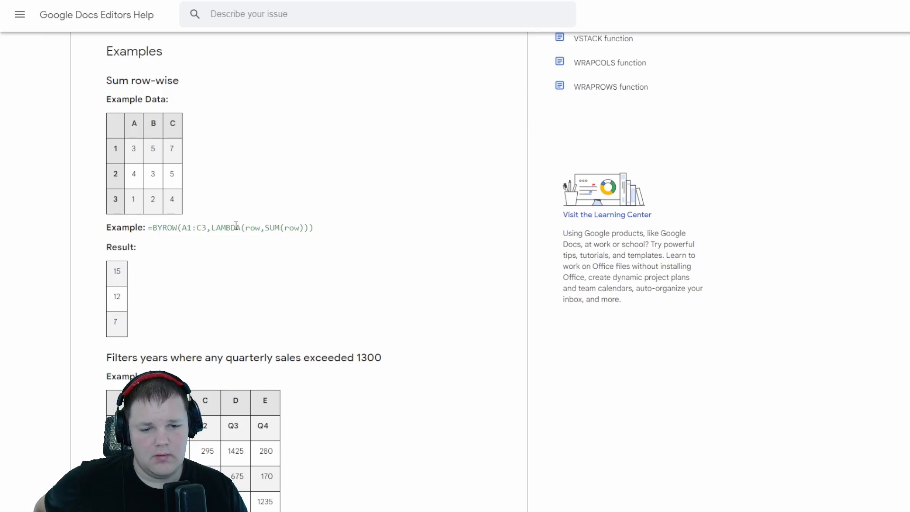
scroll(256, 232, up, 4)
scroll(255, 232, up, 3)
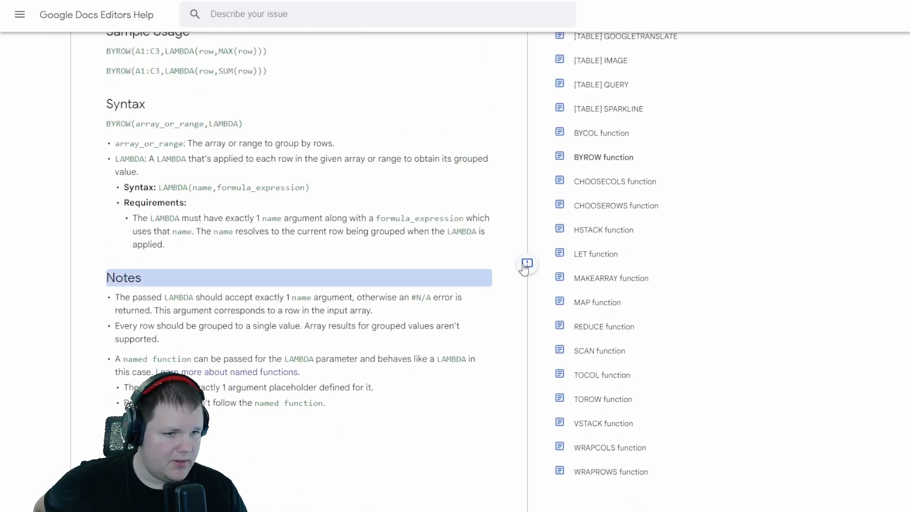
Open the CHOOSECOLS function page from the function list and read its syntax and simple data extraction example
click(612, 184)
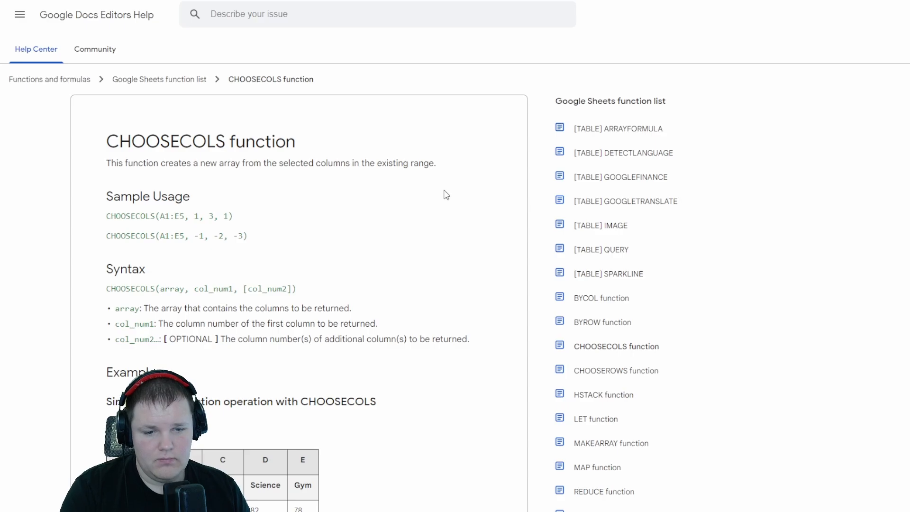
scroll(445, 196, down, 2)
scroll(445, 196, down, 5)
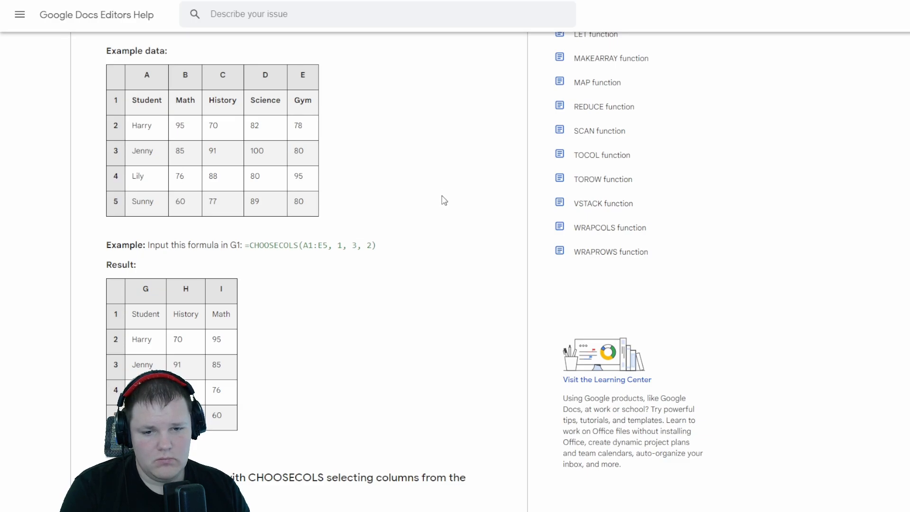
scroll(445, 199, up, 2)
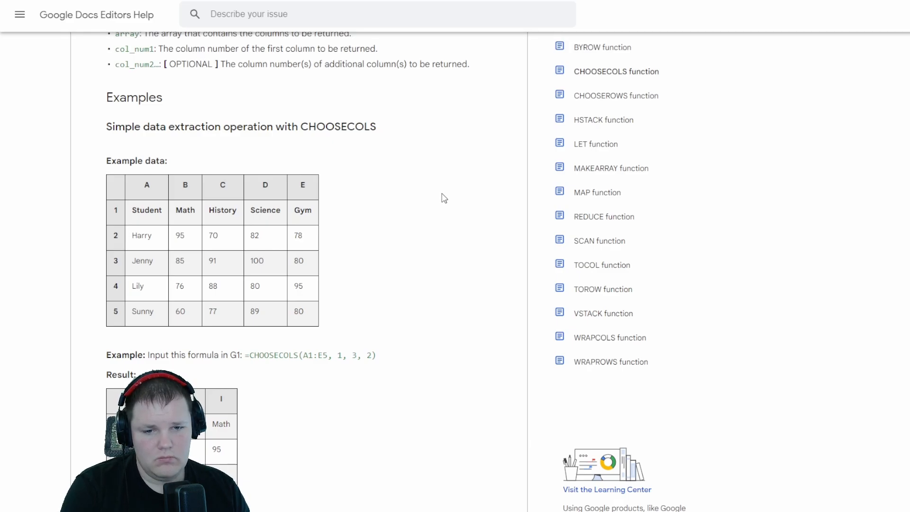
scroll(445, 199, up, 4)
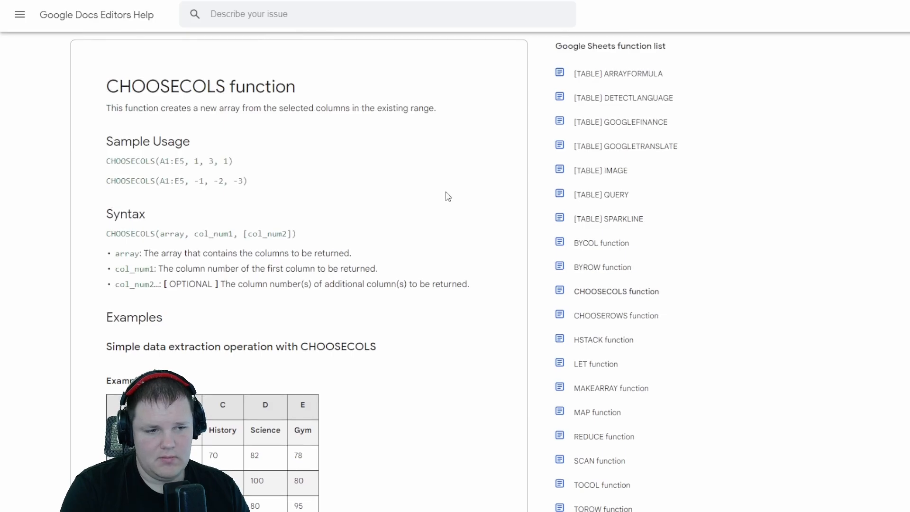
scroll(447, 196, up, 2)
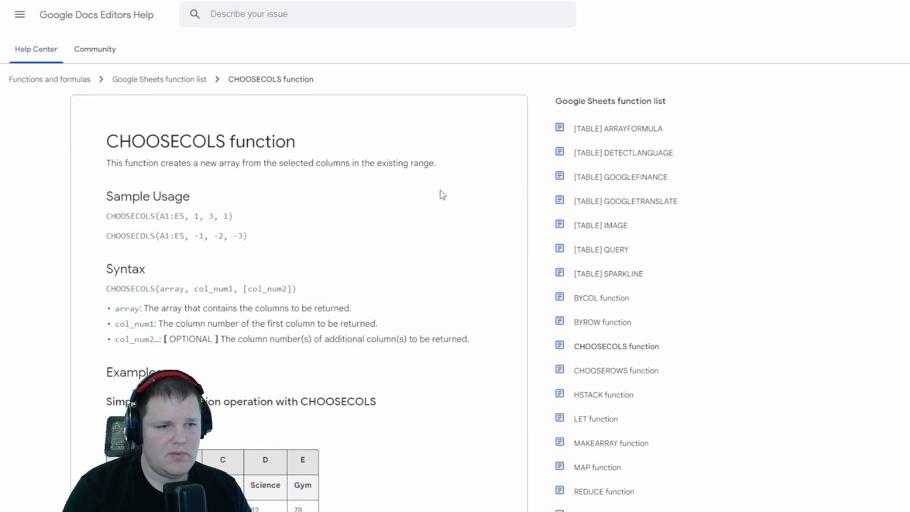
Compare the sample usage and syntax of the BYROW and CHOOSECOLS pages, ending on the CHOOSECOLS page
key(alt+Left)
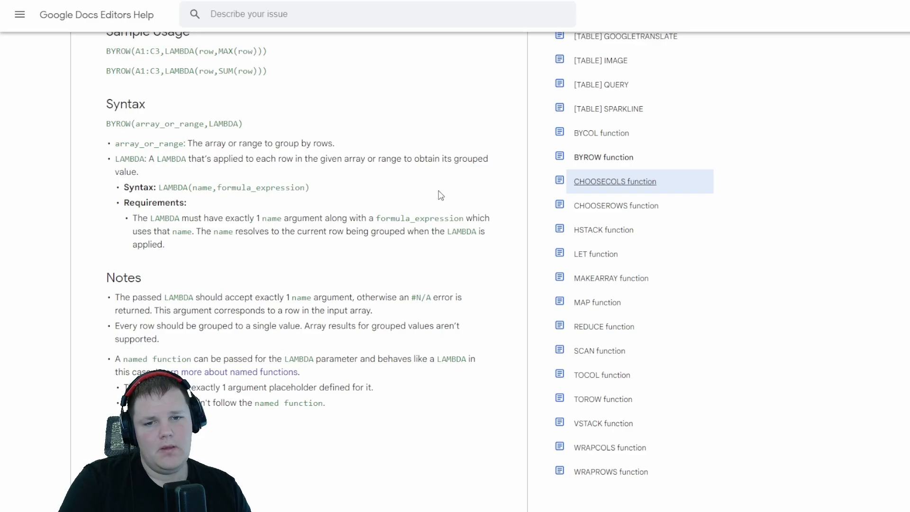
scroll(436, 195, up, 3)
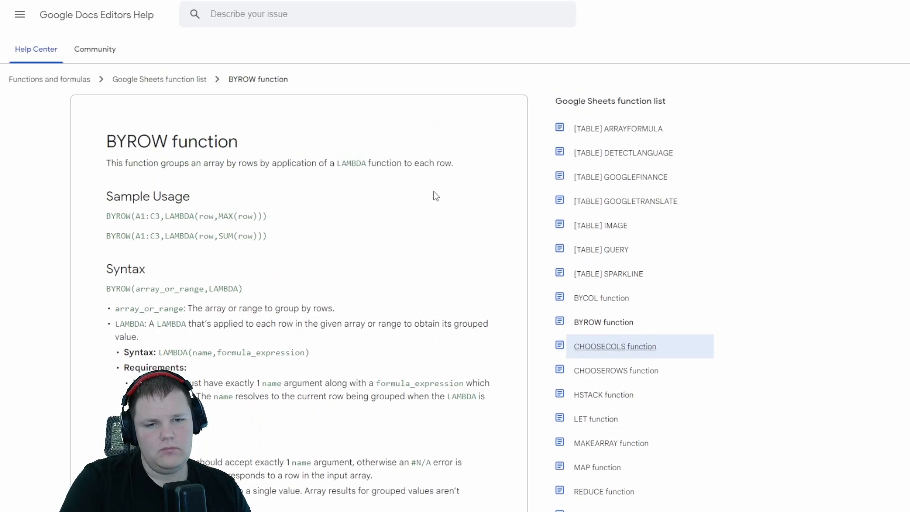
scroll(435, 195, down, 1)
key(alt+Right)
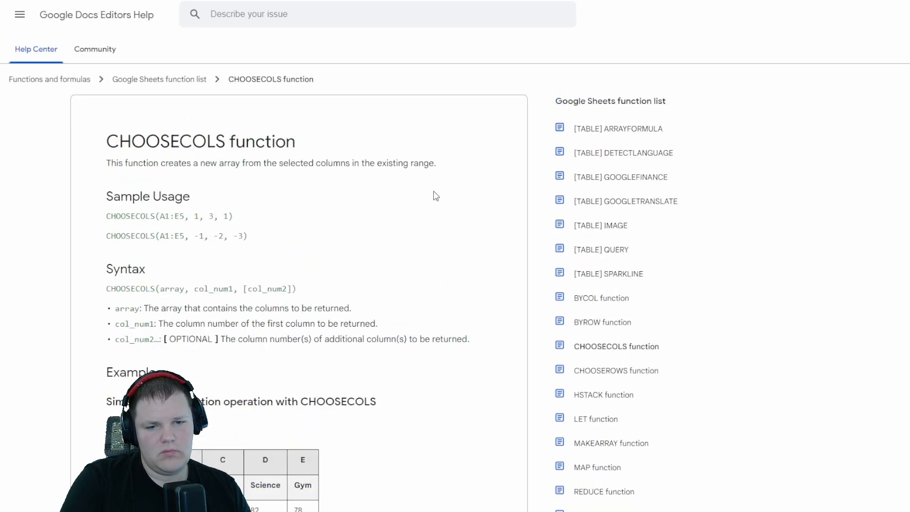
key(alt+Left)
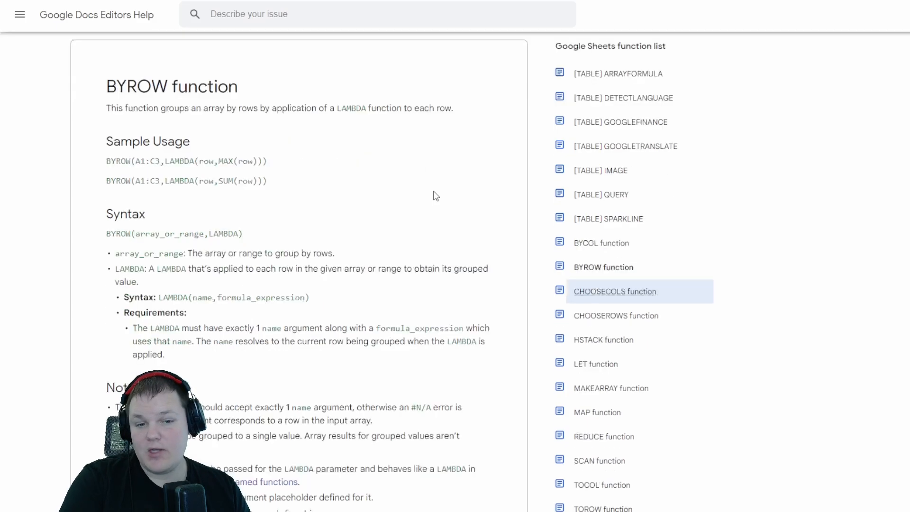
key(alt+Right)
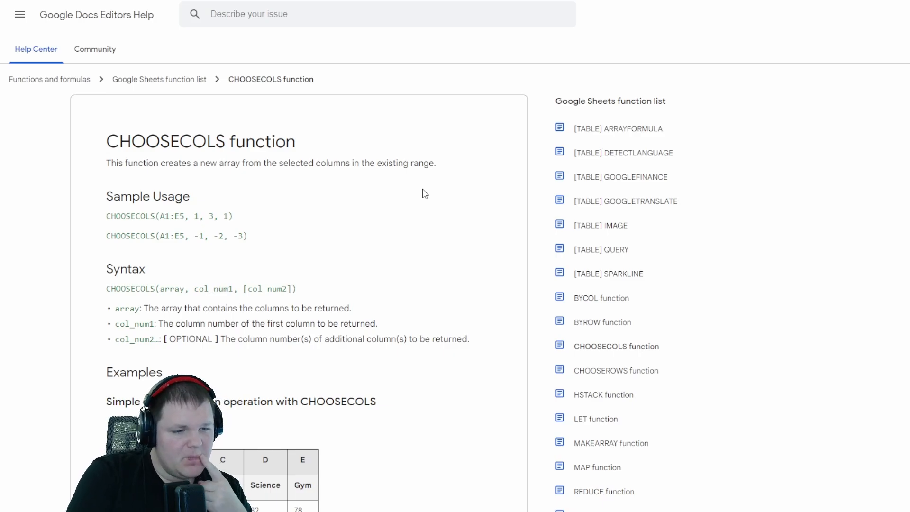
key(alt+Left)
key(alt+Right)
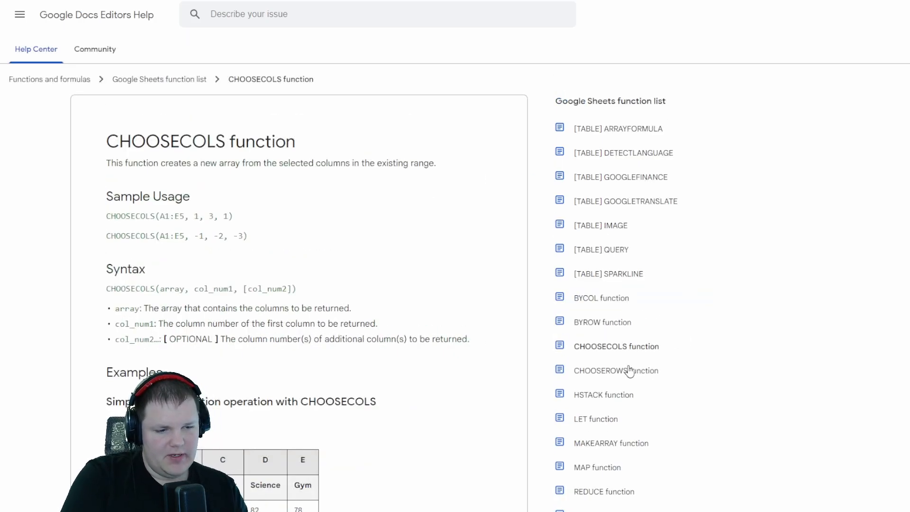
Return from the CHOOSECOLS function help page to the Create & use named functions page
key(alt+Left)
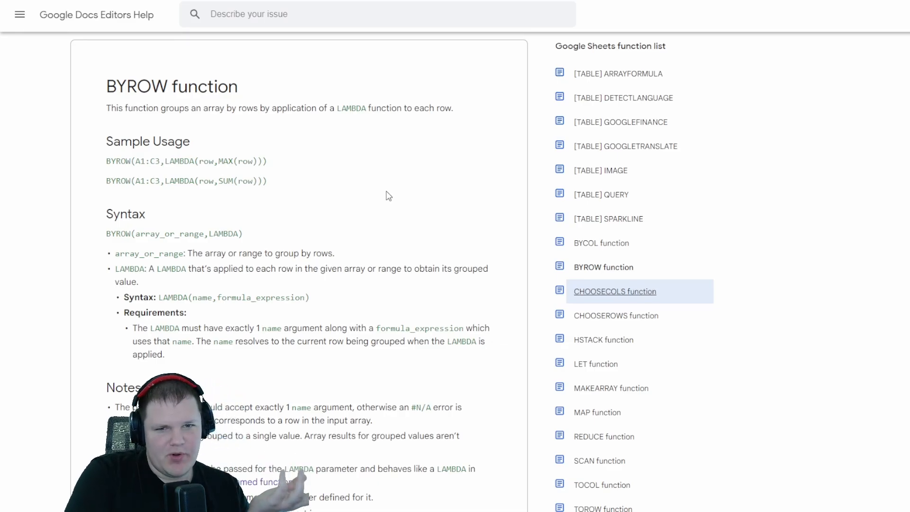
key(alt+Left)
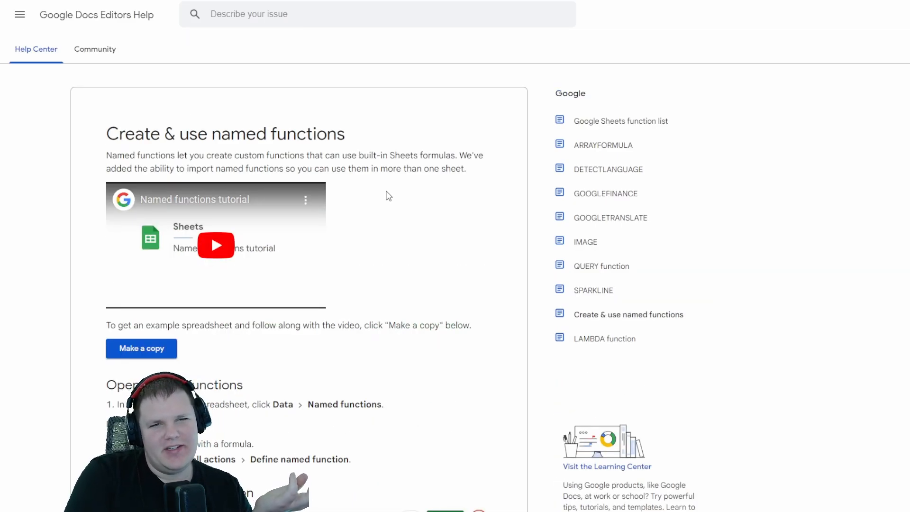
key(alt+Left)
key(alt+Left)
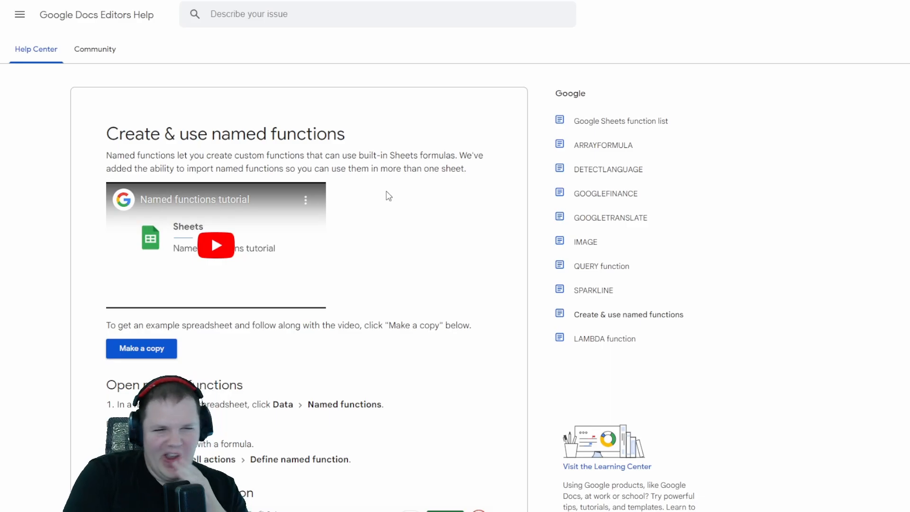
Compare the LAMBDA function help page with the Create & use named functions page, including their syntax and example sections
key(alt+Right)
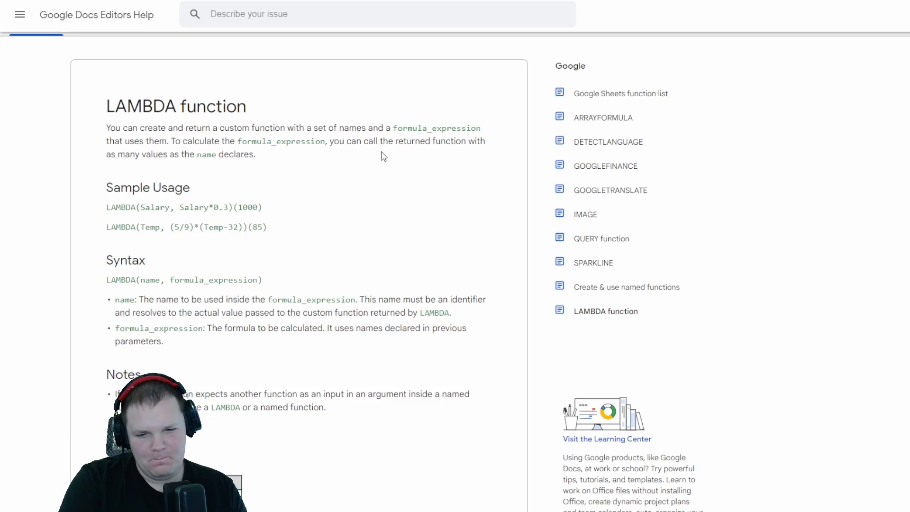
scroll(388, 192, down, 5)
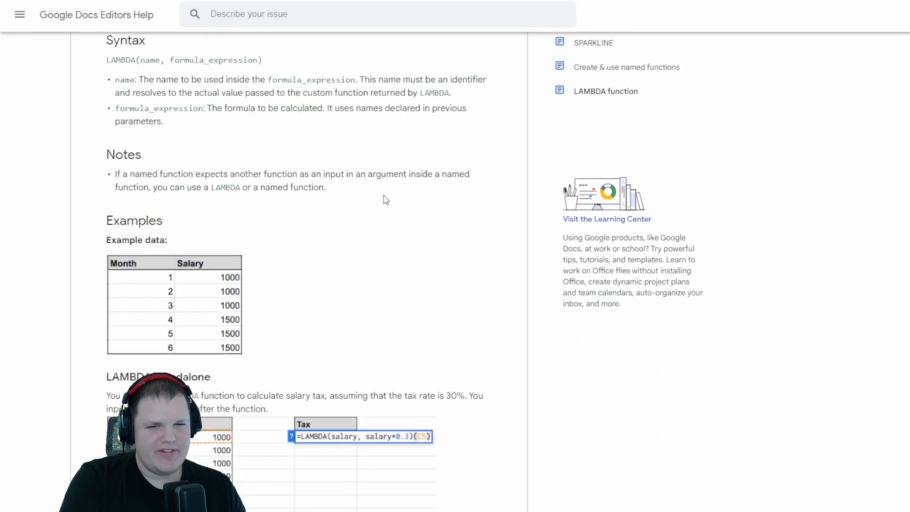
scroll(385, 192, up, 5)
key(alt+Left)
scroll(385, 192, down, 5)
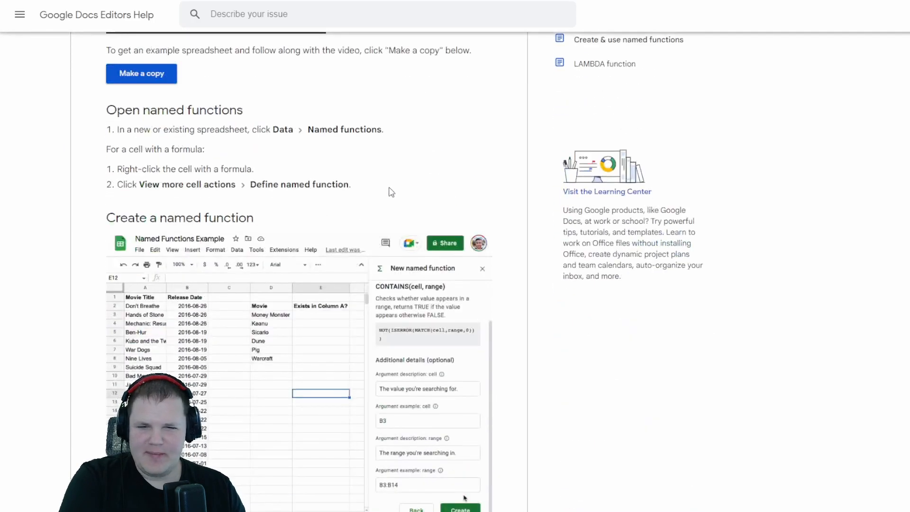
scroll(390, 189, up, 5)
key(alt+Right)
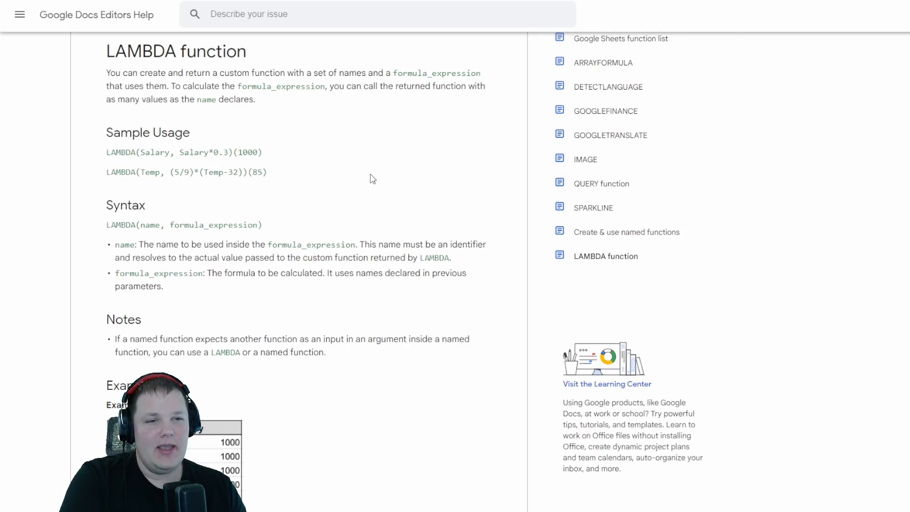
scroll(371, 178, up, 2)
key(alt+Left)
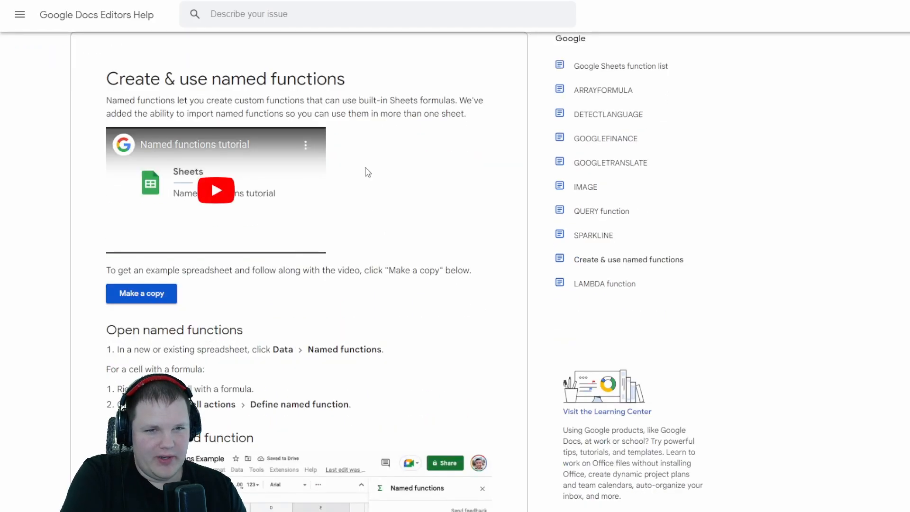
scroll(368, 172, down, 4)
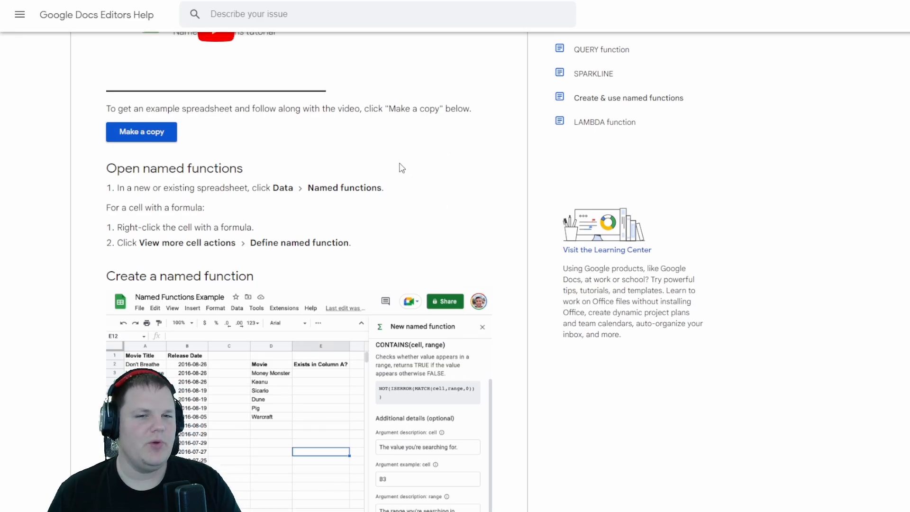
Reopen the LAMBDA function help page and read its description, sample usage, syntax, notes and examples
scroll(441, 119, up, 5)
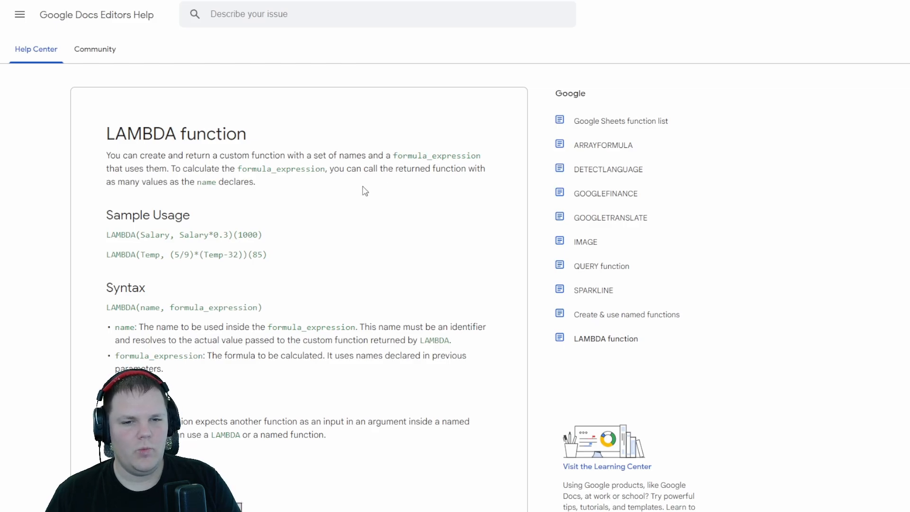
scroll(360, 185, down, 5)
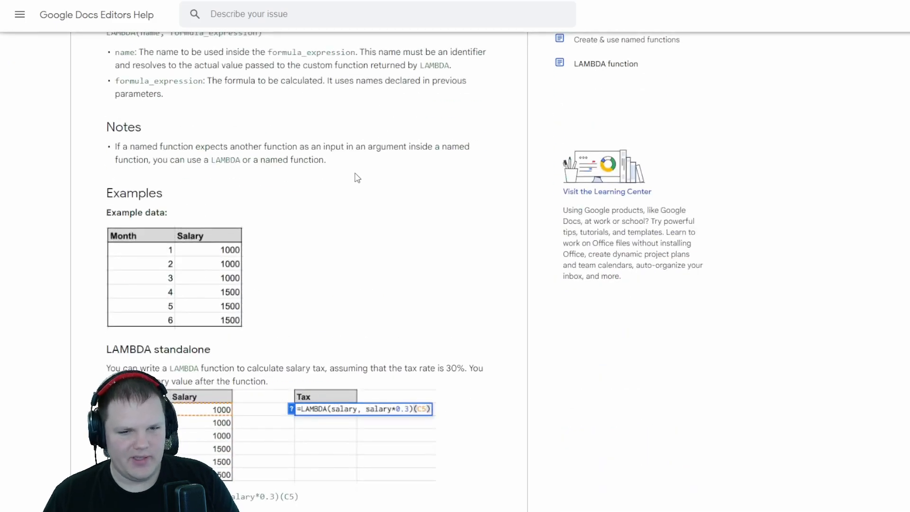
scroll(356, 177, up, 6)
scroll(357, 175, down, 1)
scroll(357, 170, up, 1)
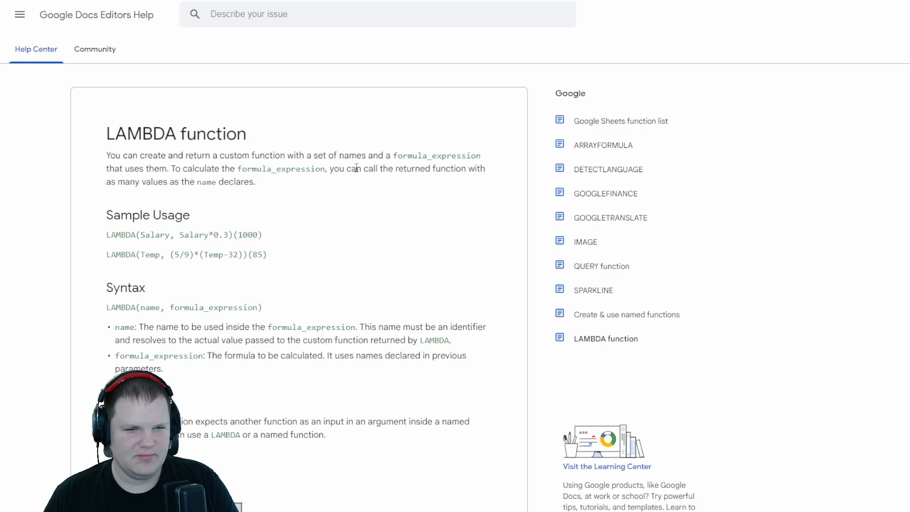
scroll(357, 169, down, 4)
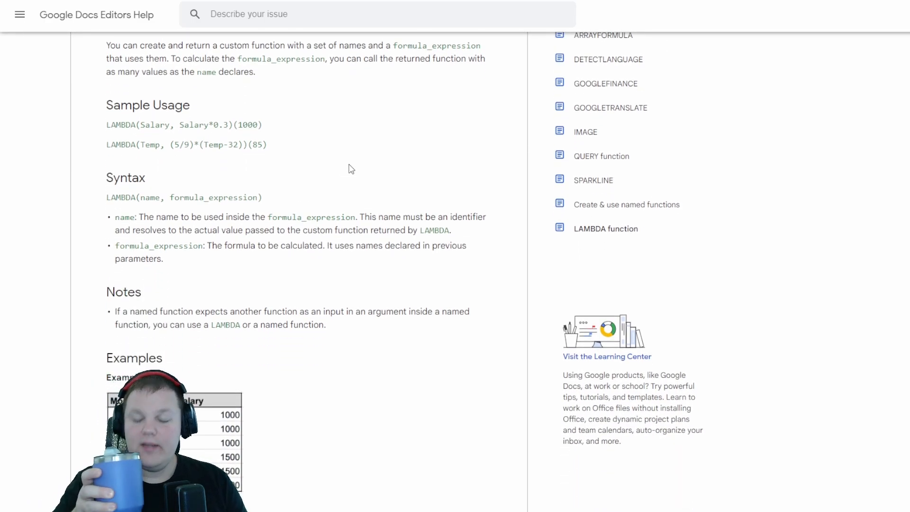
scroll(381, 195, up, 4)
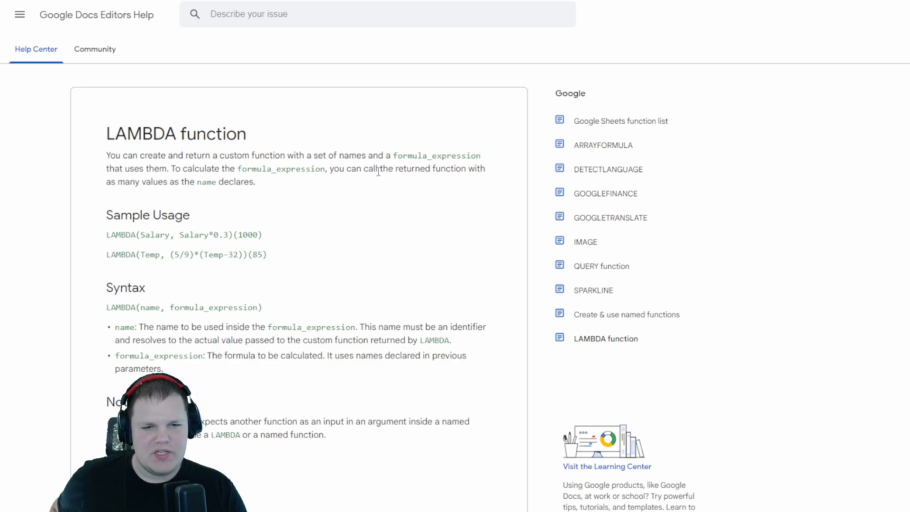
drag(336, 190, 105, 157)
click(106, 157)
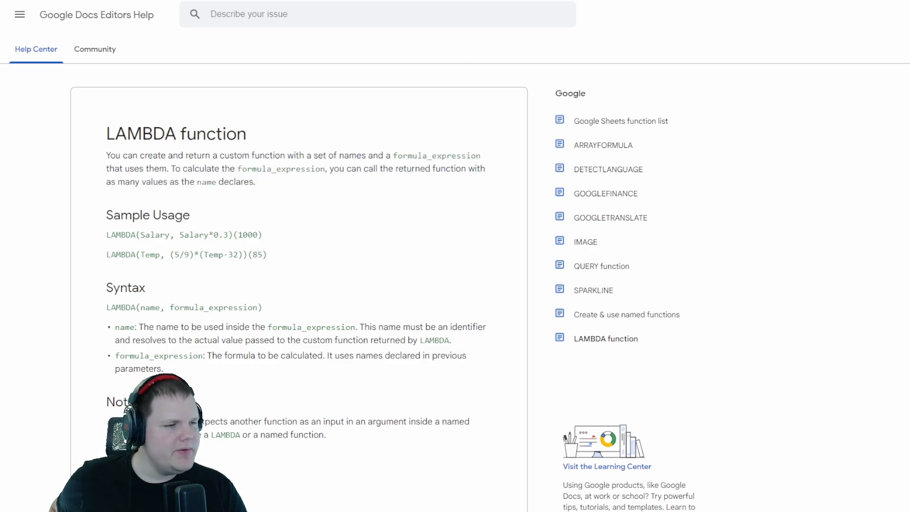
Search Google for "unreal engine language" in a new browser tab
key(ctrl+t)
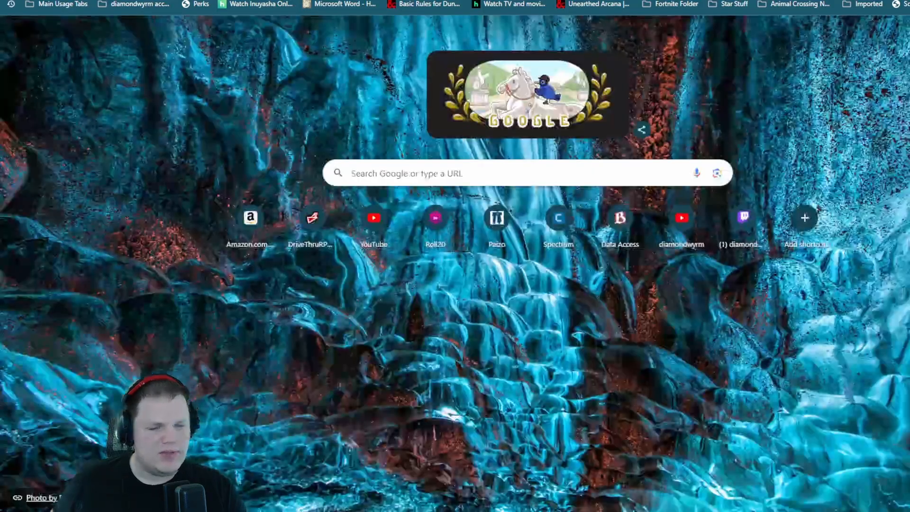
text(unreal)
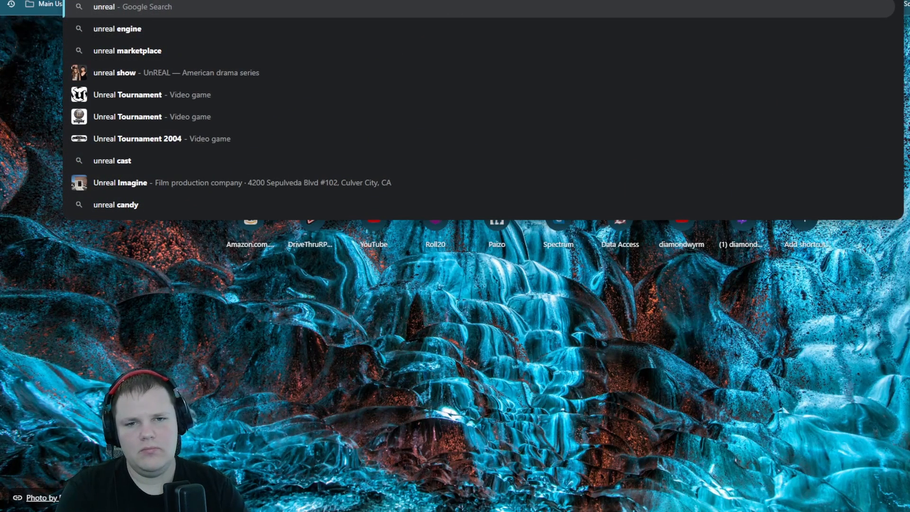
text( engine language)
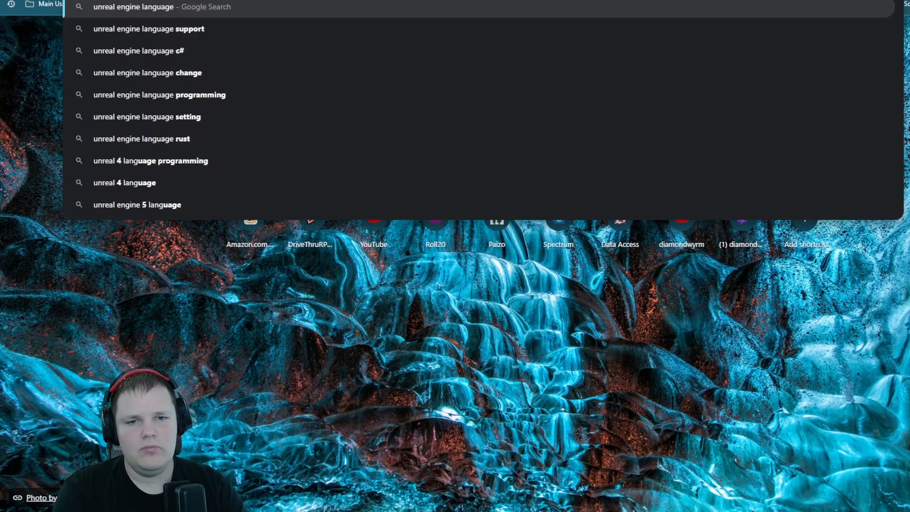
key(Return)
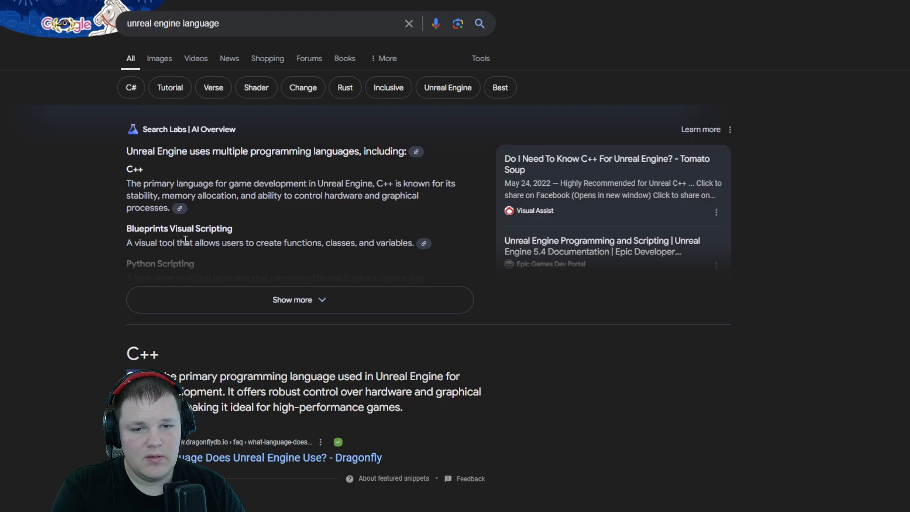
Expand the AI overview of Unreal Engine programming languages and read it along with the C++ featured snippet
click(240, 301)
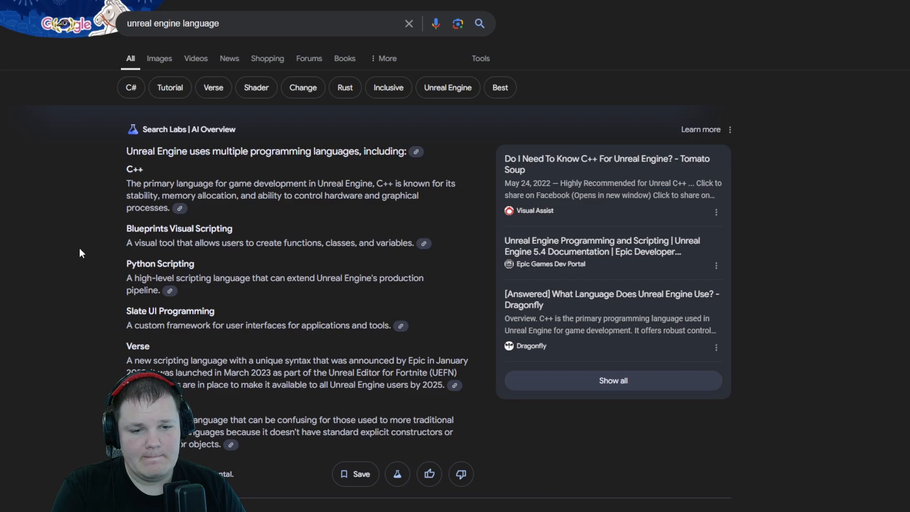
scroll(79, 250, down, 2)
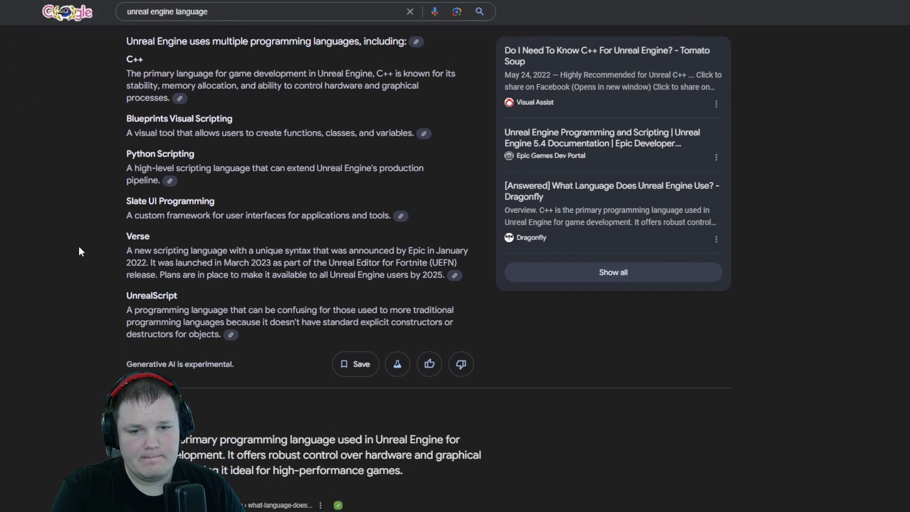
scroll(78, 246, down, 4)
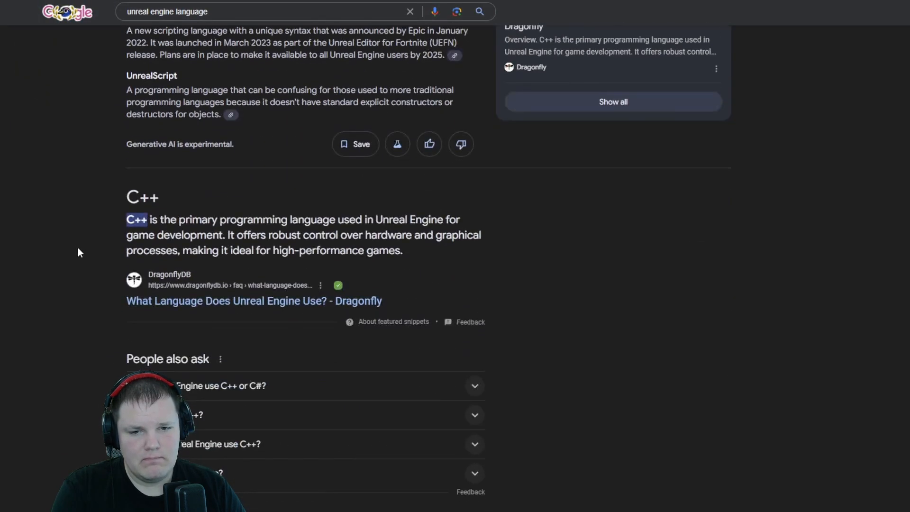
drag(180, 220, 413, 251)
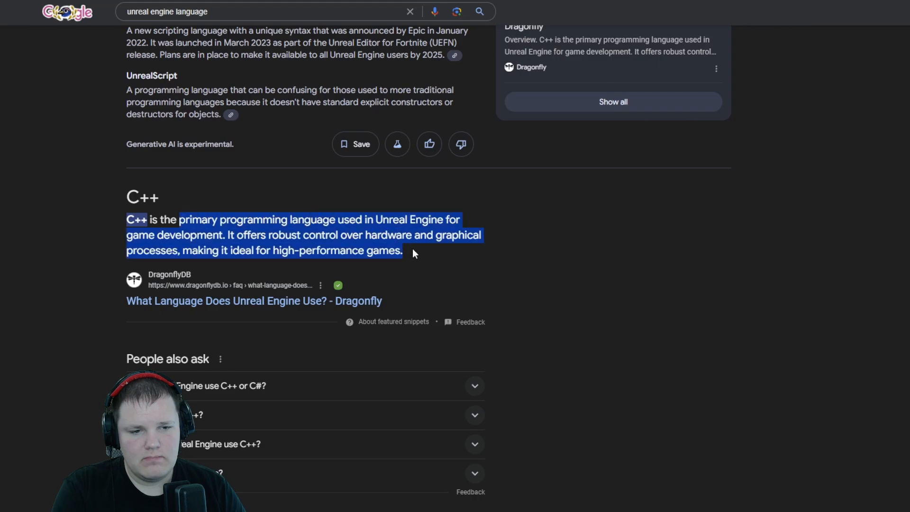
click(413, 254)
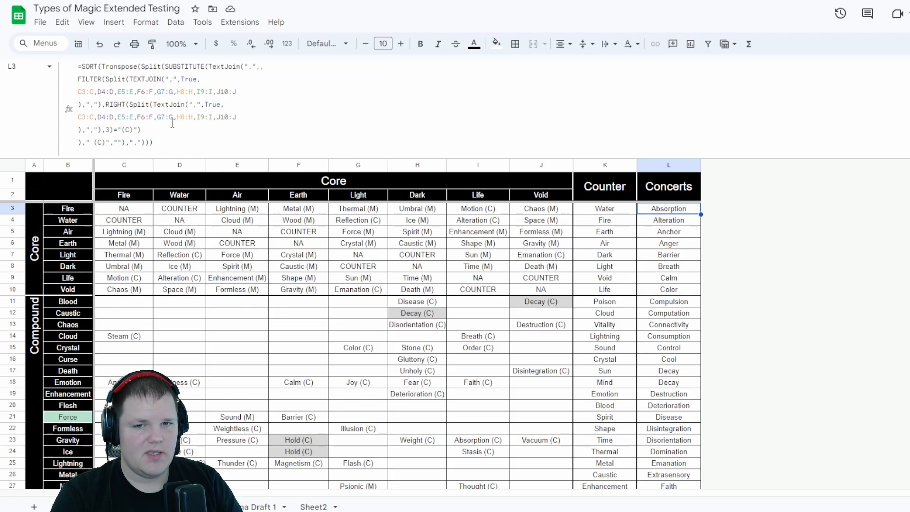
Inspect the SORT and FILTER formula in cell L3 of the Types of Magic Extended Testing spreadsheet without changing it
click(83, 66)
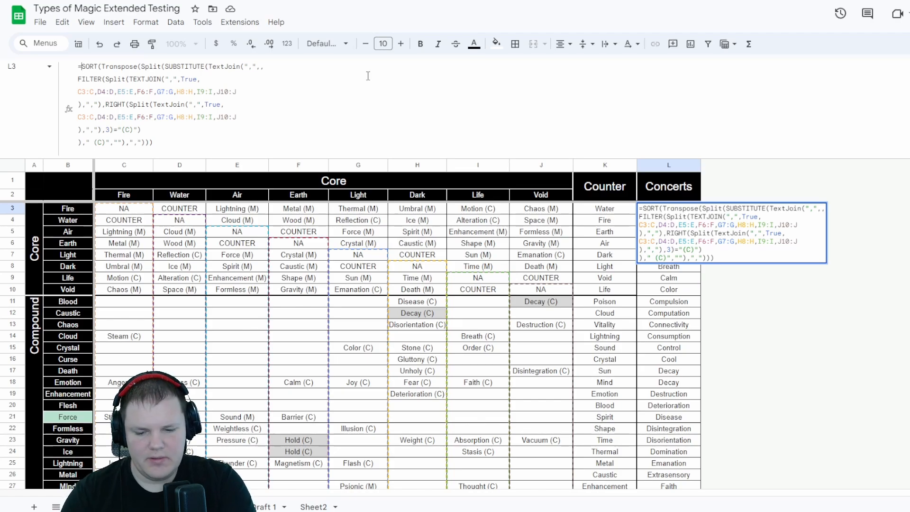
key(Escape)
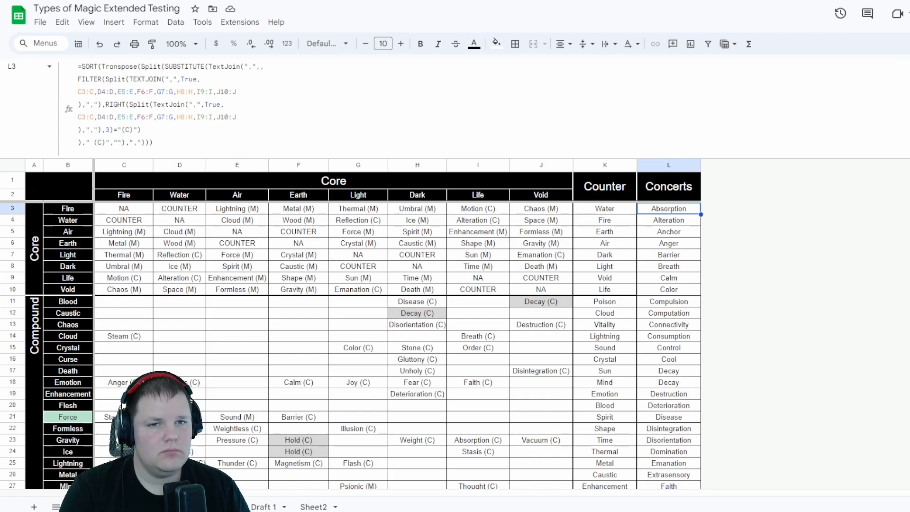
Switch to the Medium article and read the section on returning duplicate rows with one single formula
key(ctrl+Tab)
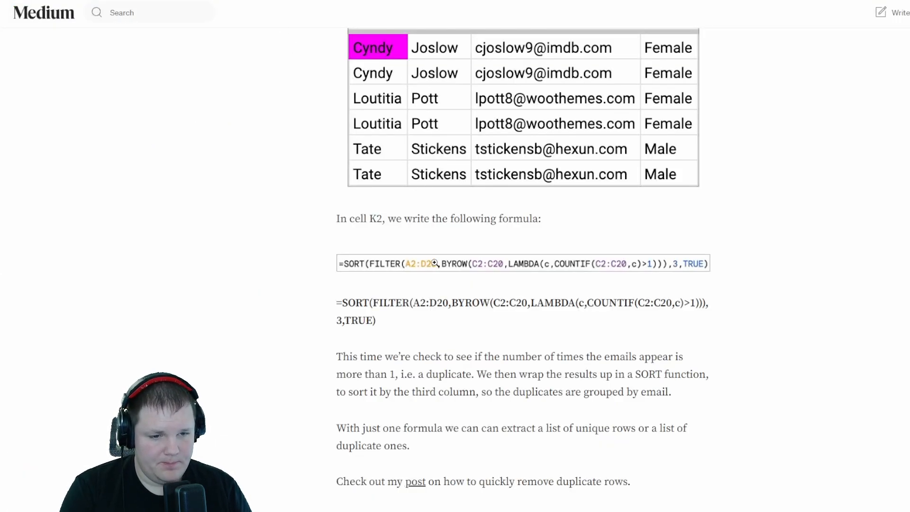
scroll(407, 254, up, 1)
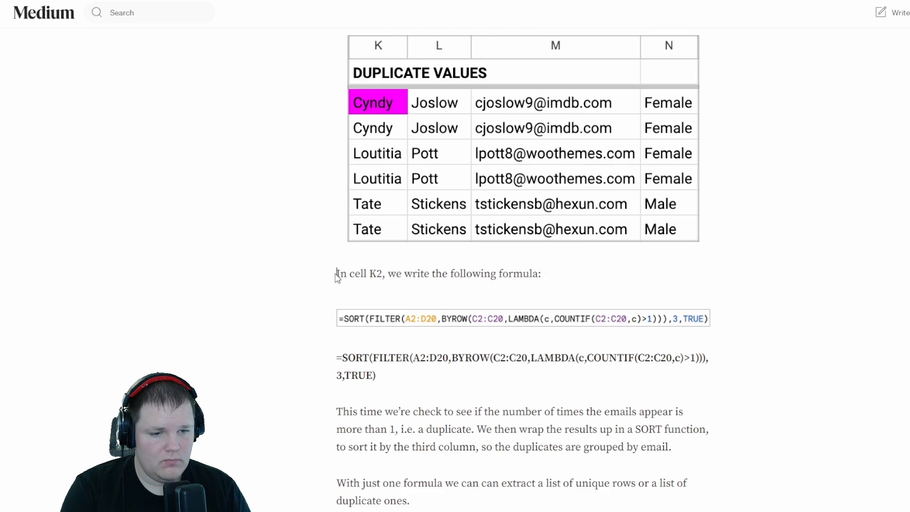
drag(338, 278, 551, 276)
click(549, 276)
scroll(549, 277, up, 4)
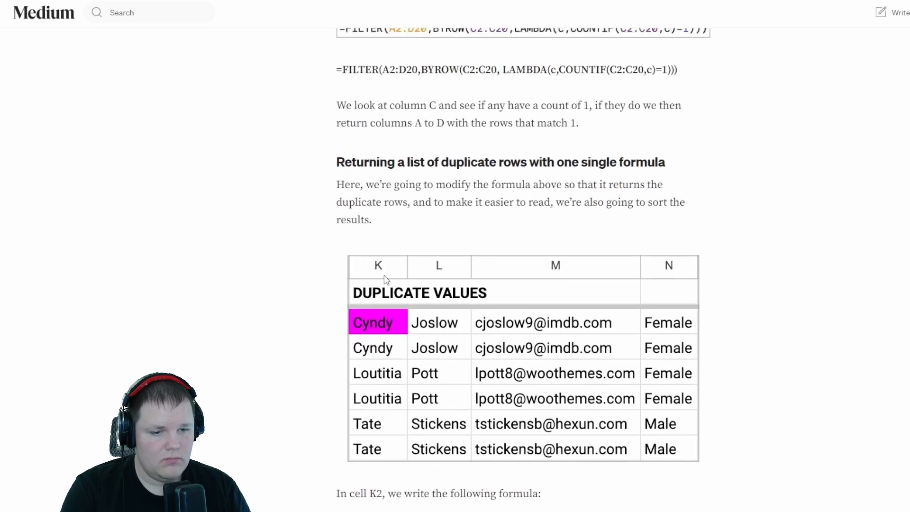
Review the article's earlier sections up to the IF and COUNTIF formula that labels emails as Duplicate or Unique
scroll(333, 267, up, 14)
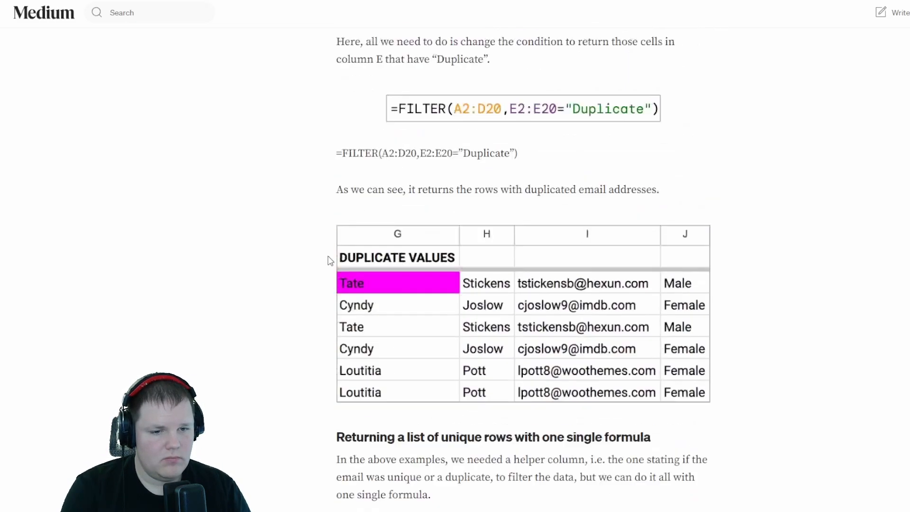
scroll(332, 256, up, 20)
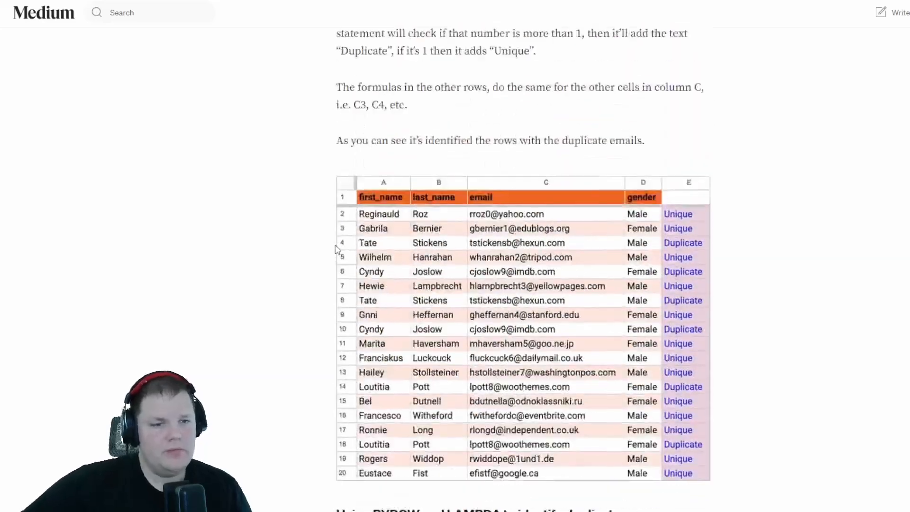
scroll(335, 249, up, 6)
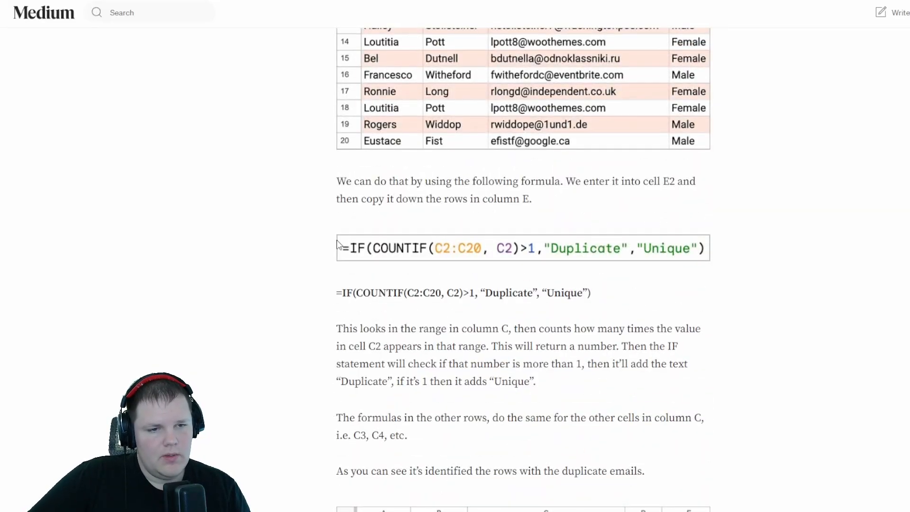
scroll(337, 245, up, 9)
scroll(338, 243, down, 6)
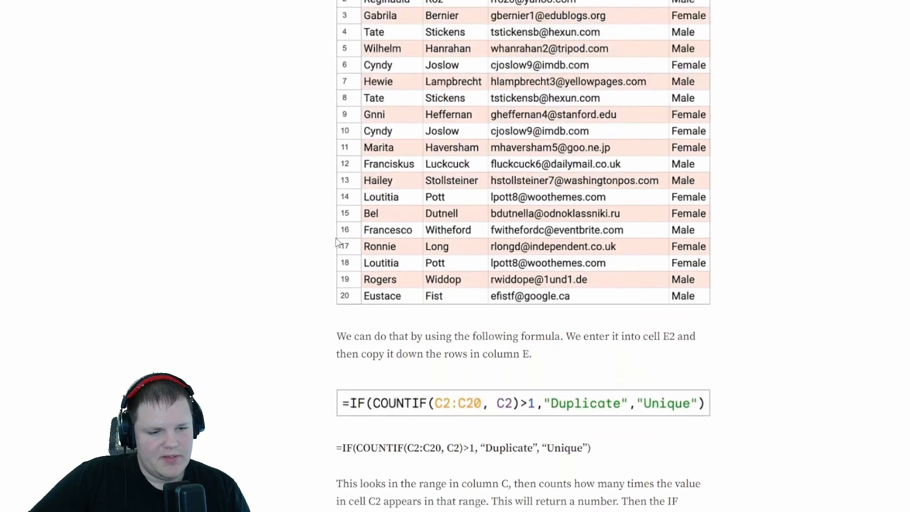
scroll(338, 243, down, 2)
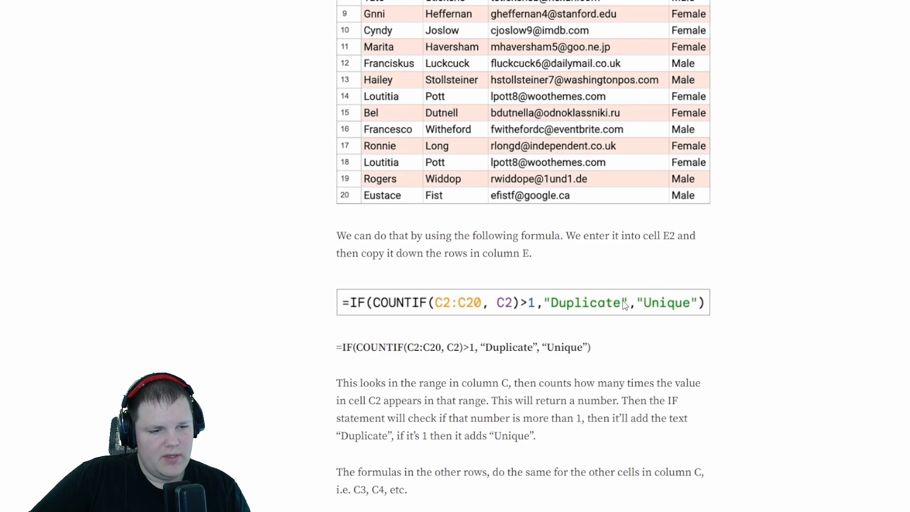
scroll(624, 302, down, 1)
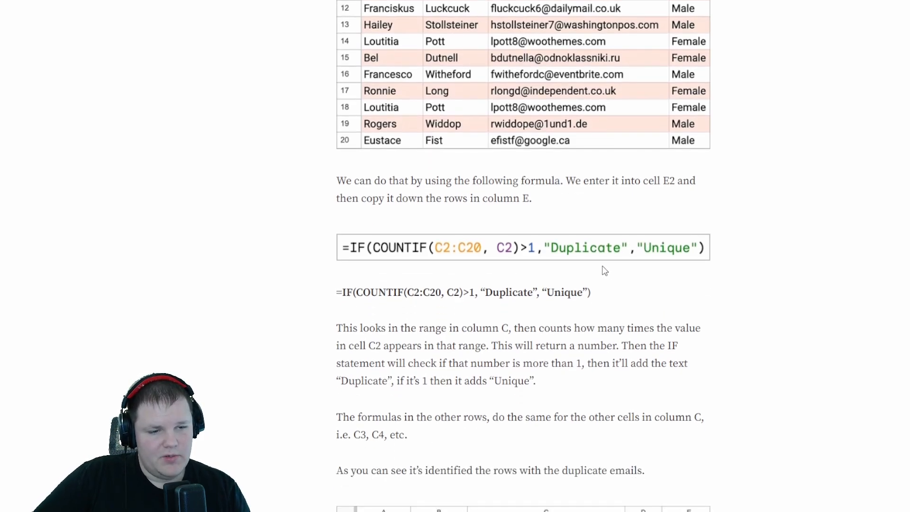
Read the article's section on using BYROW and LAMBDA to identify duplicate rows, including its formula and result table
scroll(594, 264, down, 5)
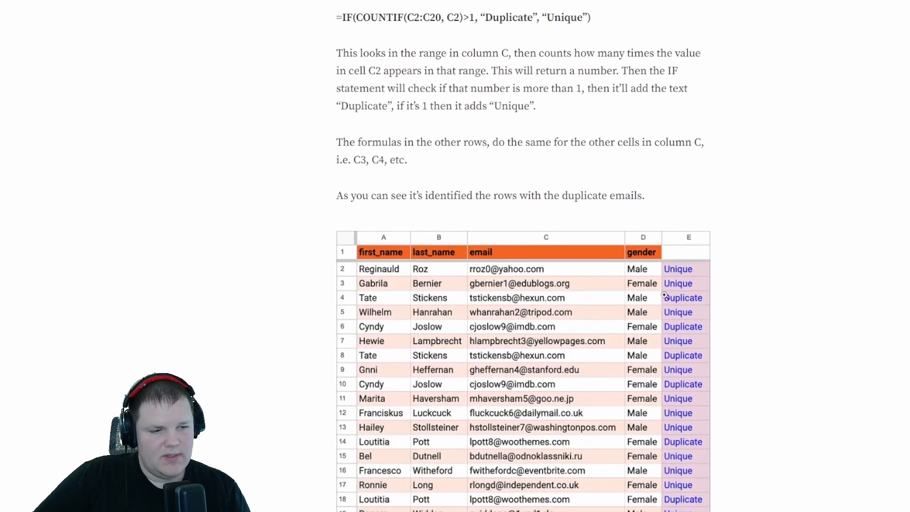
scroll(664, 295, down, 10)
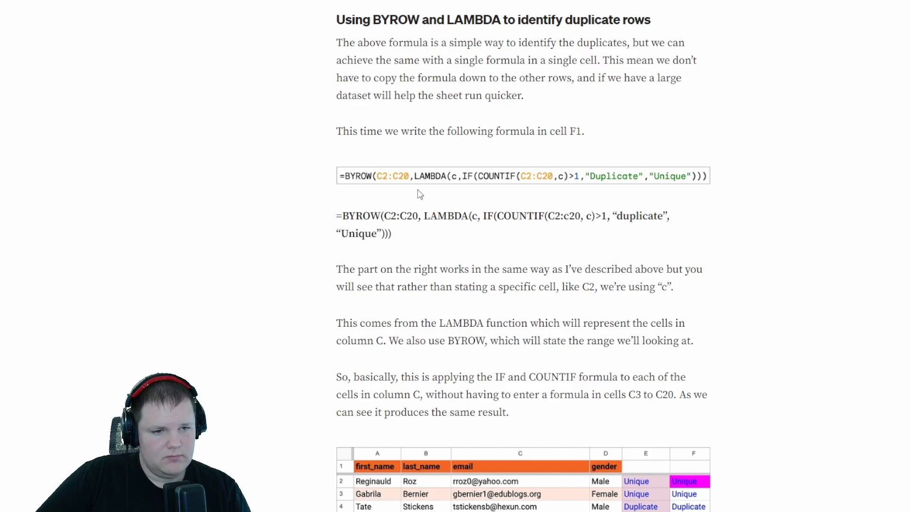
scroll(399, 175, down, 3)
scroll(379, 177, down, 4)
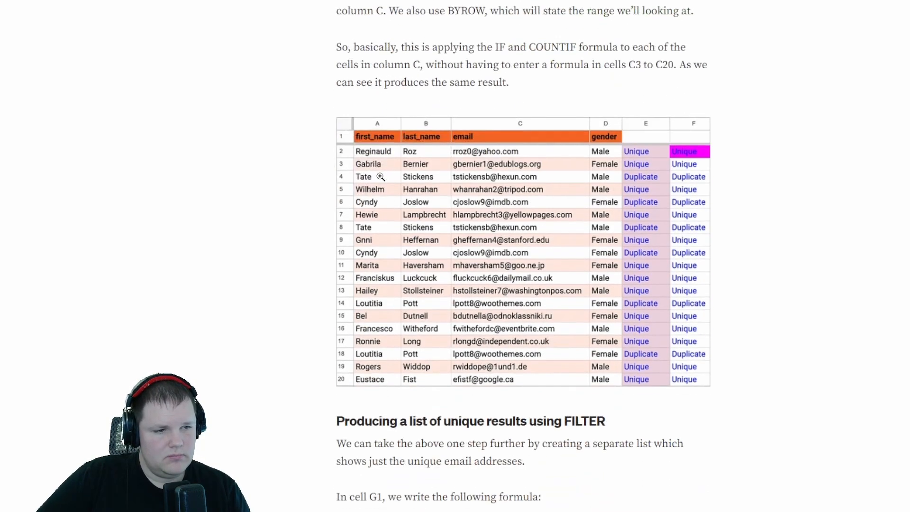
scroll(379, 176, up, 1)
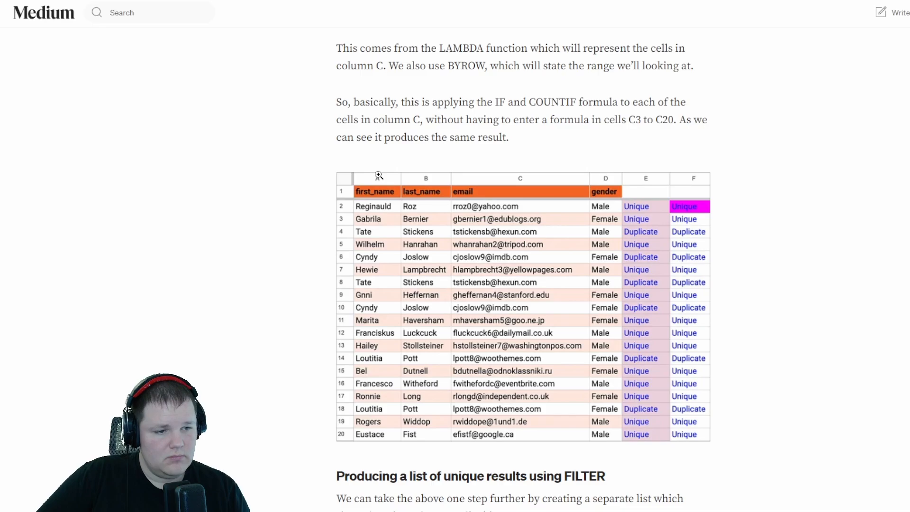
scroll(379, 176, up, 3)
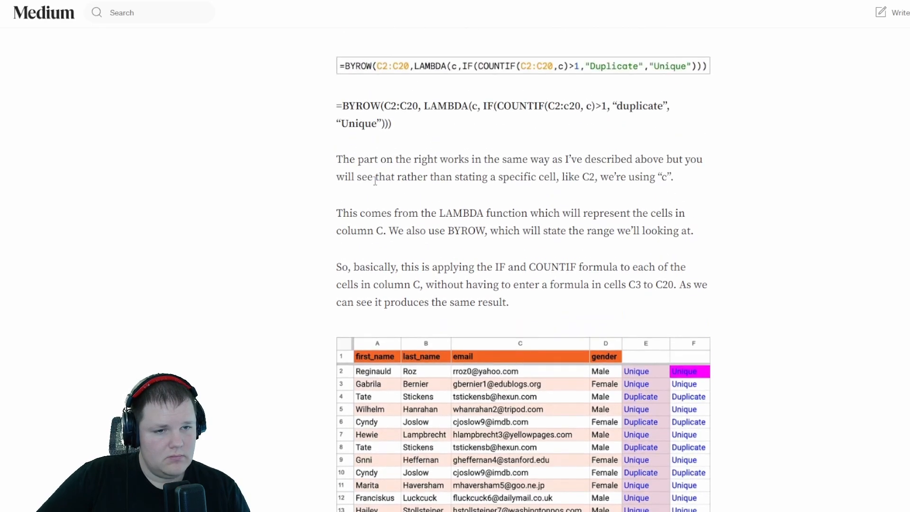
scroll(375, 180, up, 1)
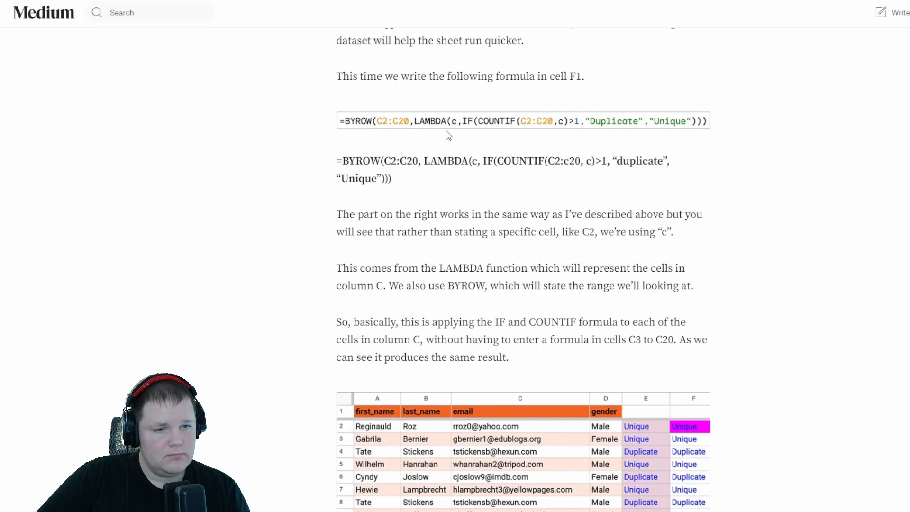
Enlarge the image of the article's BYROW and LAMBDA formula and examine its arguments, closing it when done
click(459, 123)
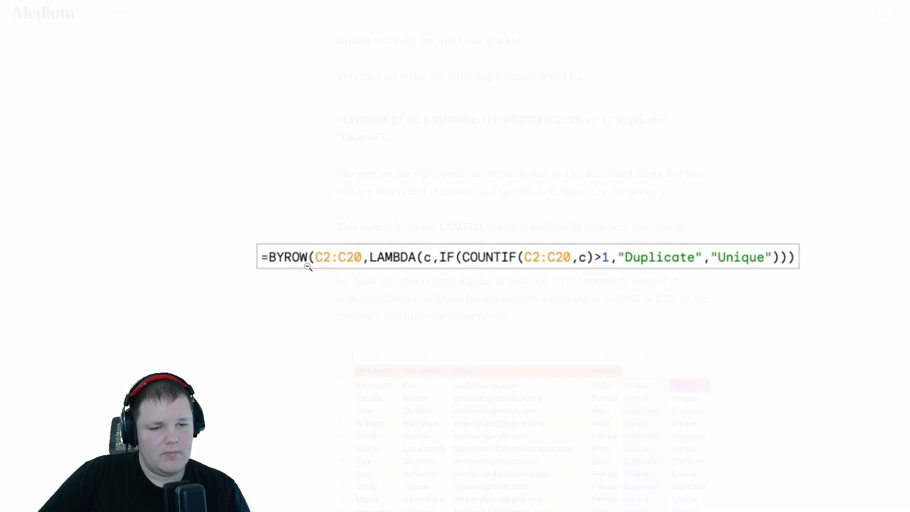
click(664, 265)
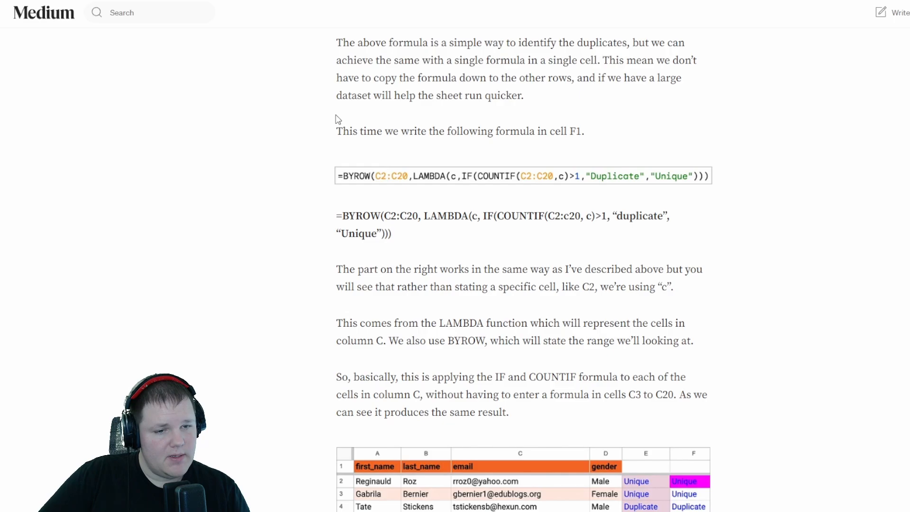
click(584, 176)
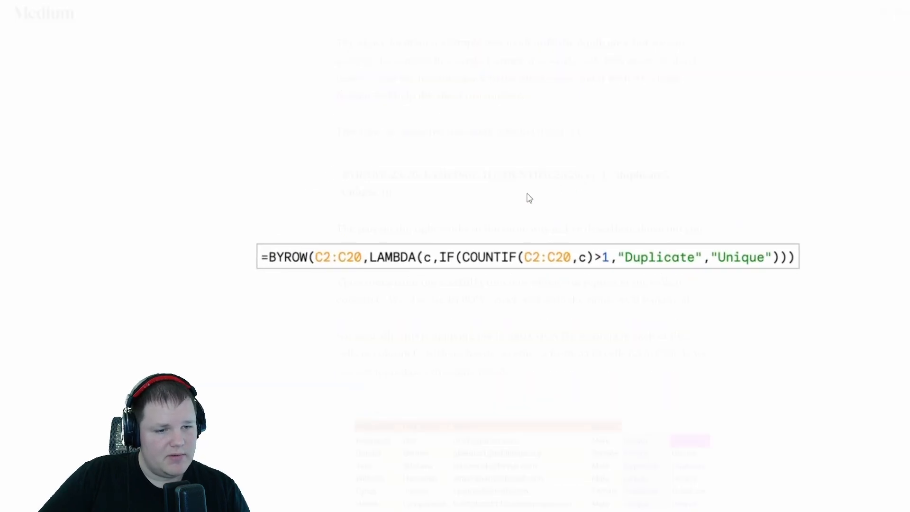
click(779, 267)
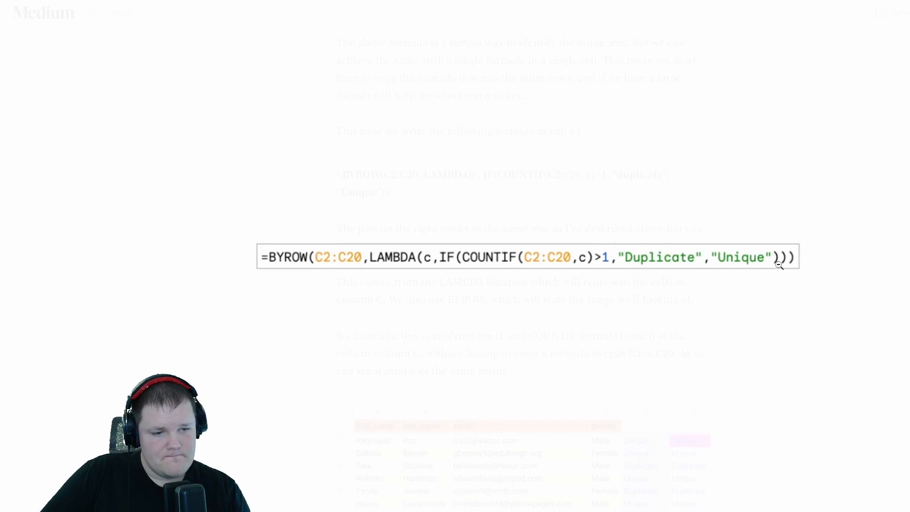
click(605, 315)
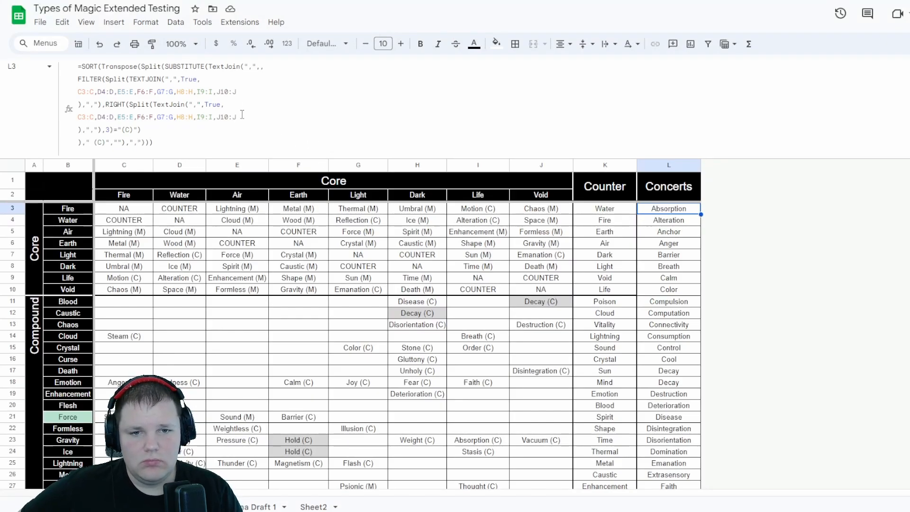
click(79, 92)
drag(79, 91, 236, 92)
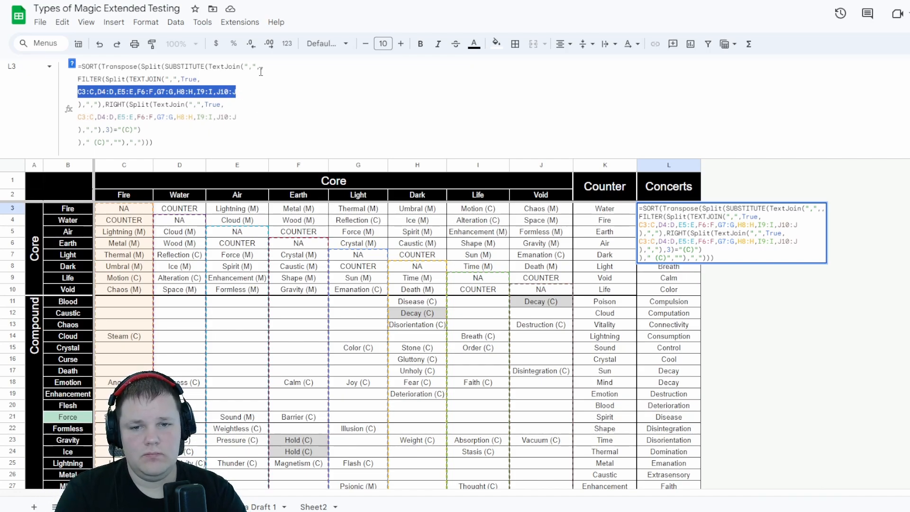
text(By)
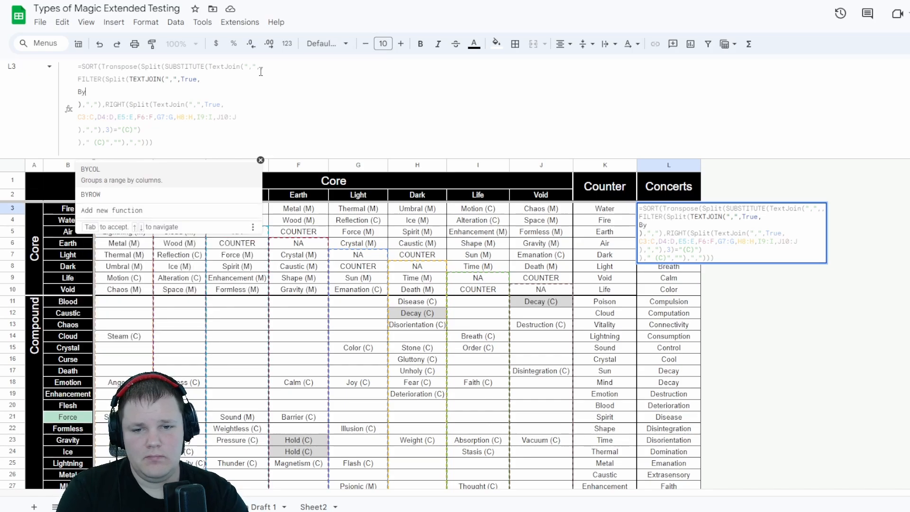
key(Tab)
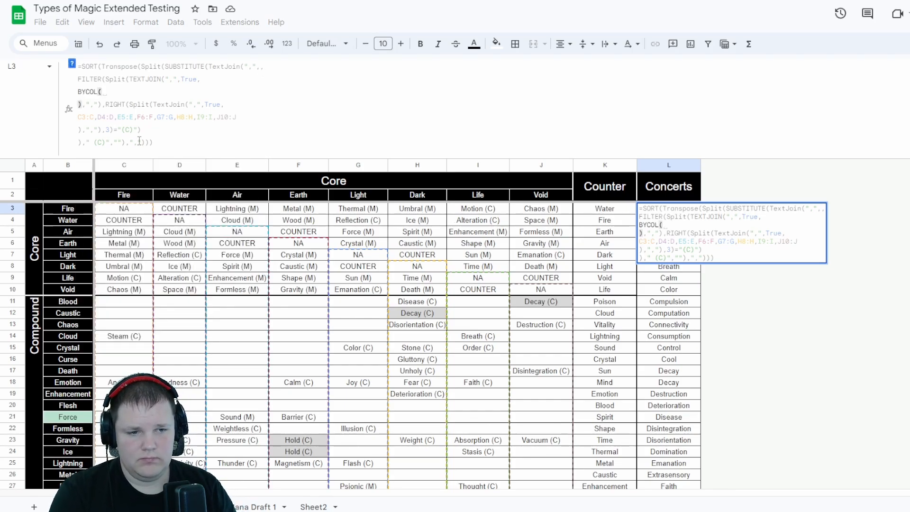
drag(122, 211, 565, 455)
scroll(470, 334, up, 7)
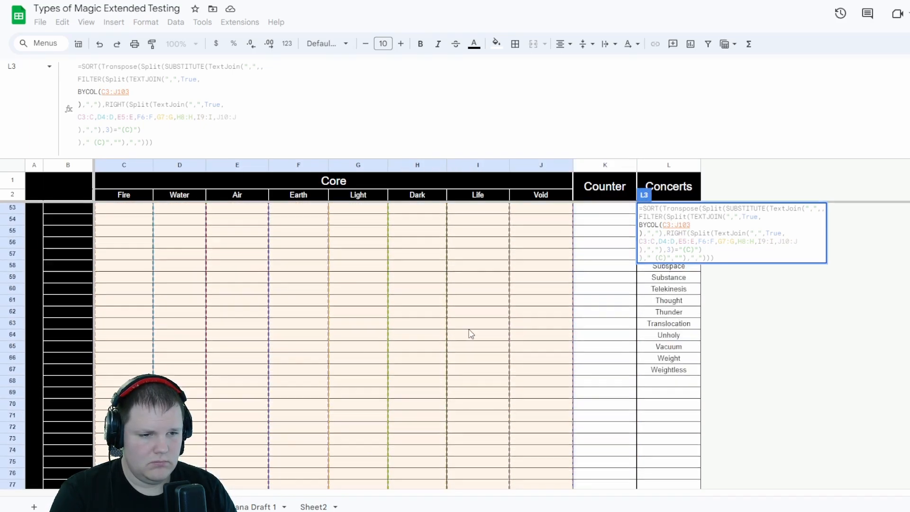
scroll(471, 335, up, 12)
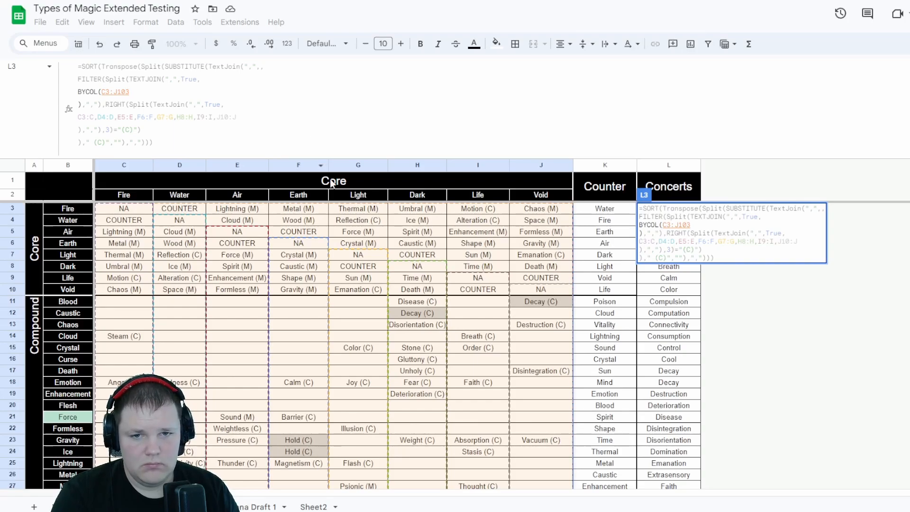
key(BackSpace)
key(BackSpace)
key(BackSpace)
key(BackSpace)
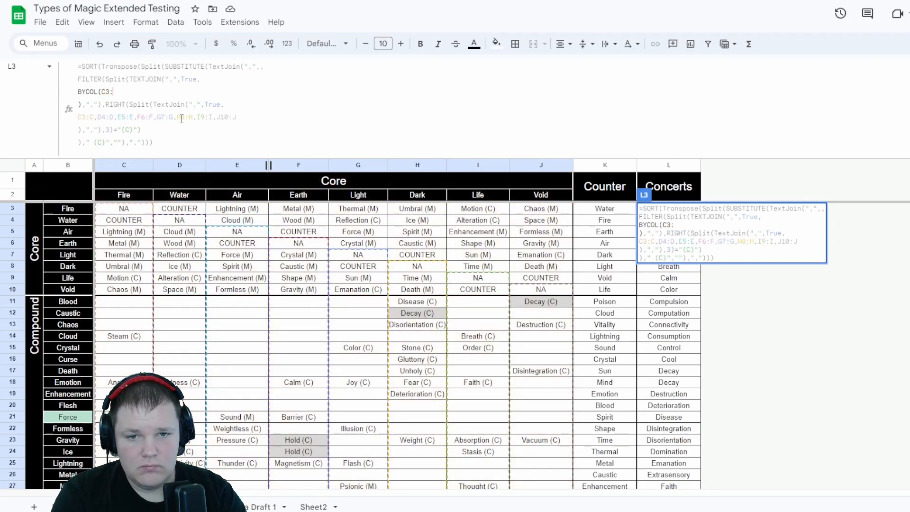
text(J)
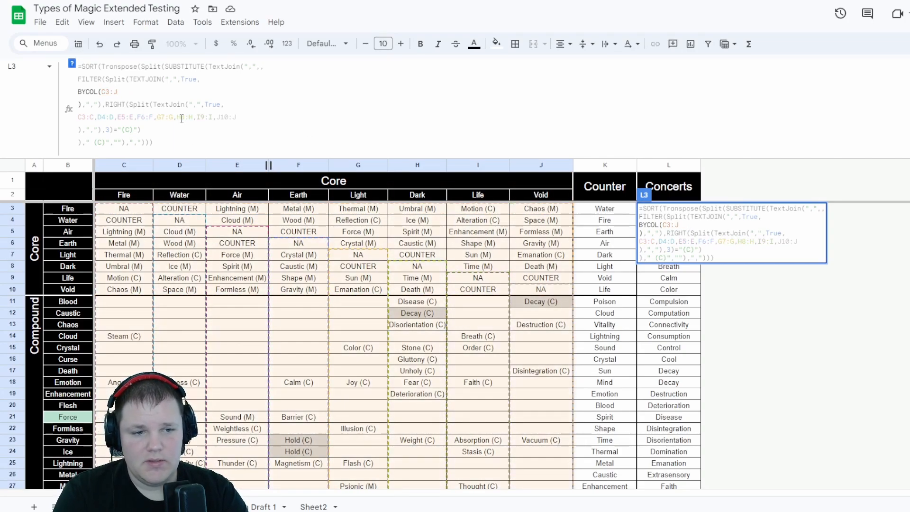
text(,)
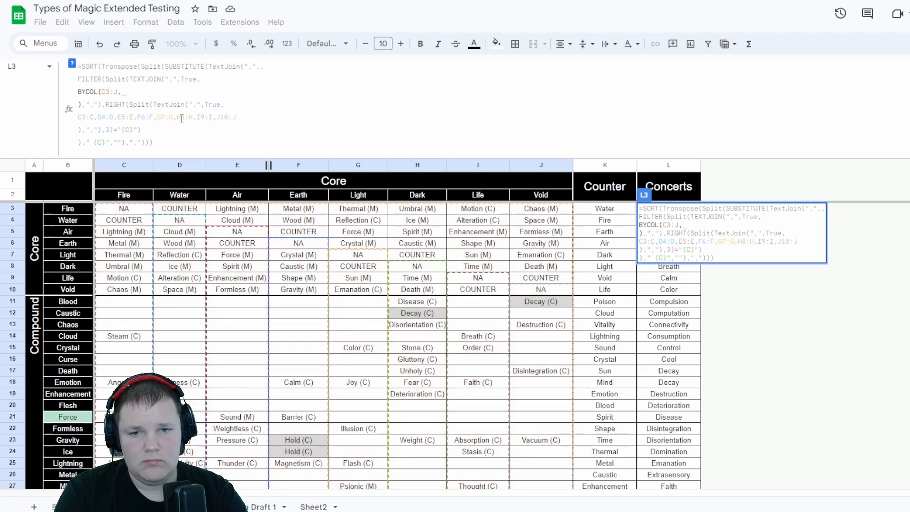
text(Lam)
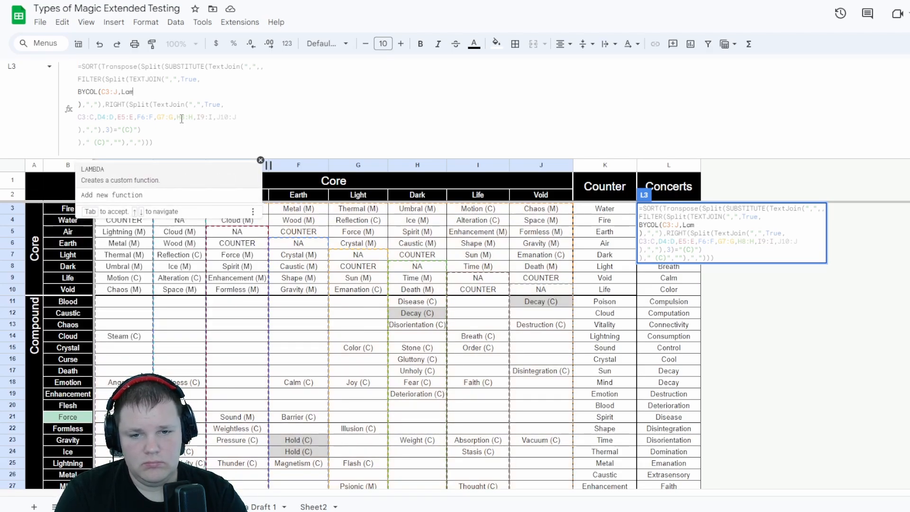
key(Tab)
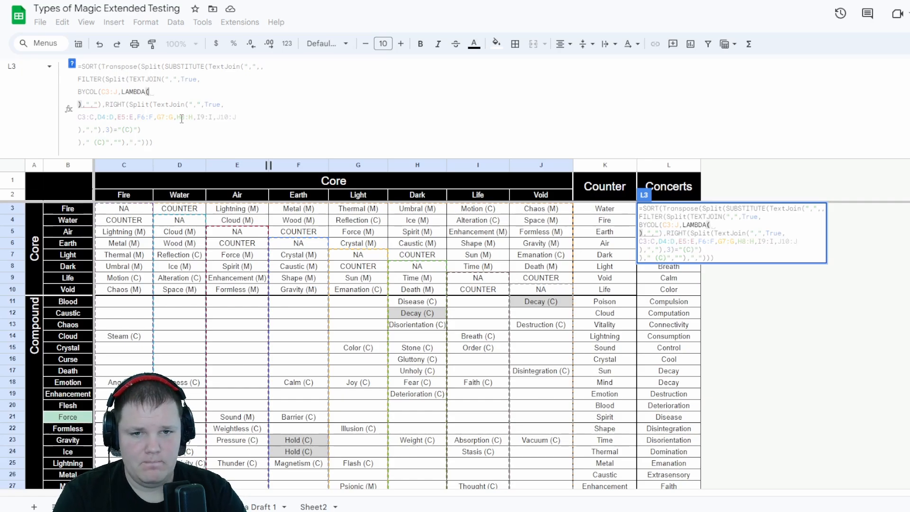
text(column)
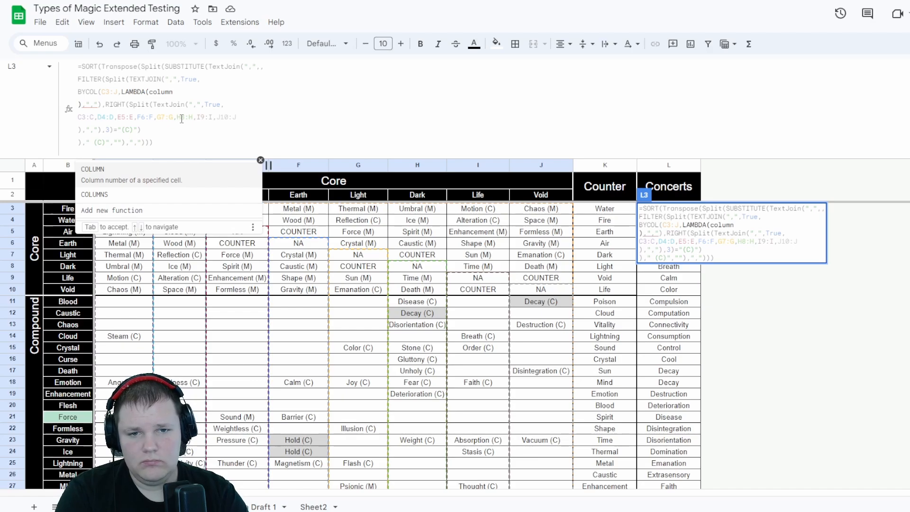
key(BackSpace)
key(BackSpace)
key(BackSpace)
text(,)
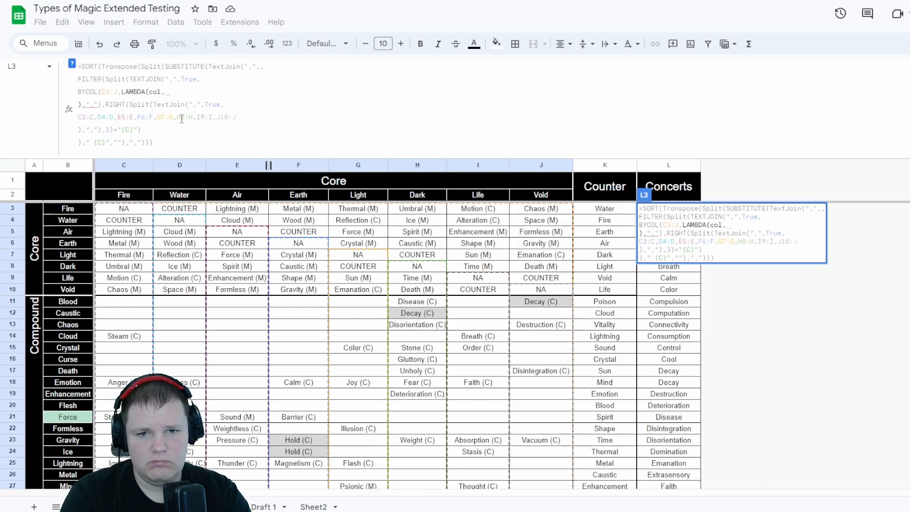
key(shift+Return)
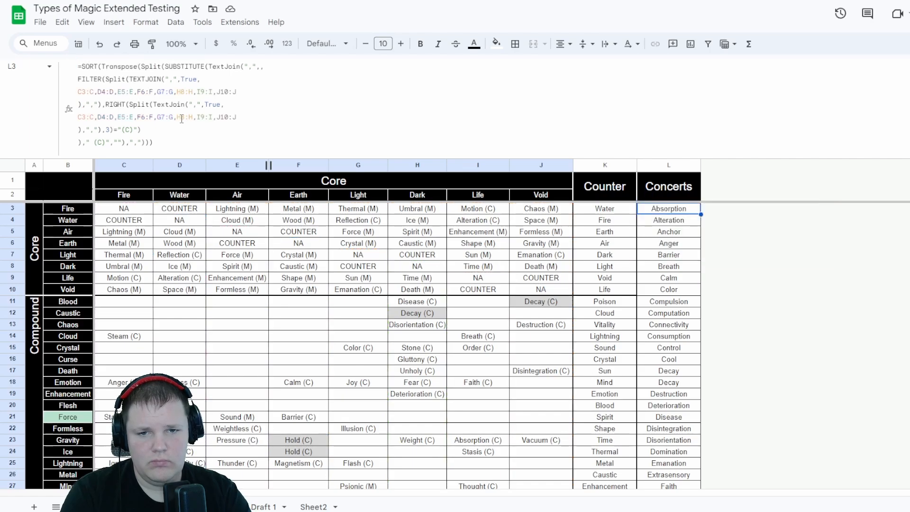
key(Down)
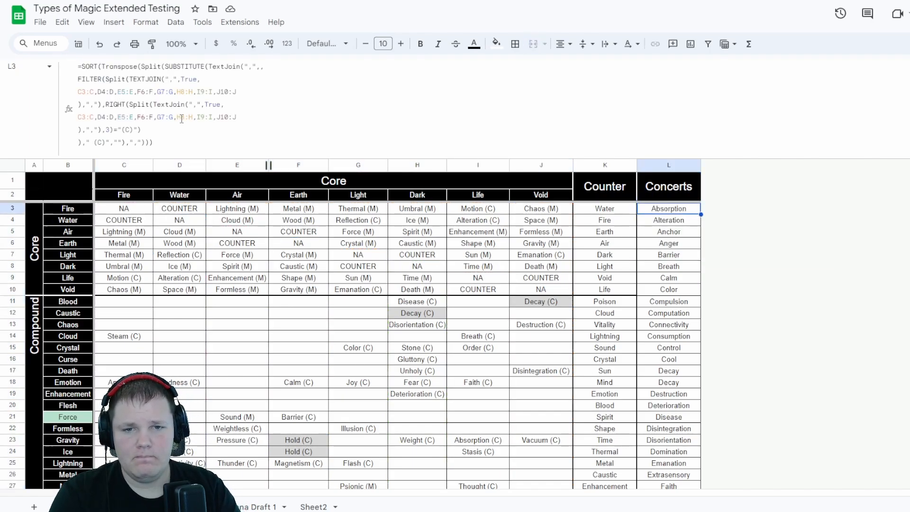
Insert an opening ByCol( call directly before FILTER in the formula of cell L3 in the Types of Magic Extended Testing spreadsheet
click(83, 79)
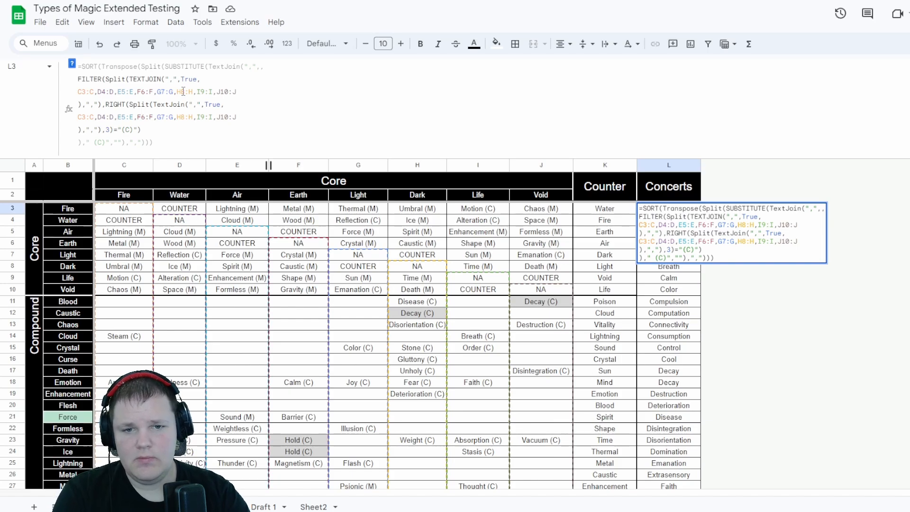
text(ByCo)
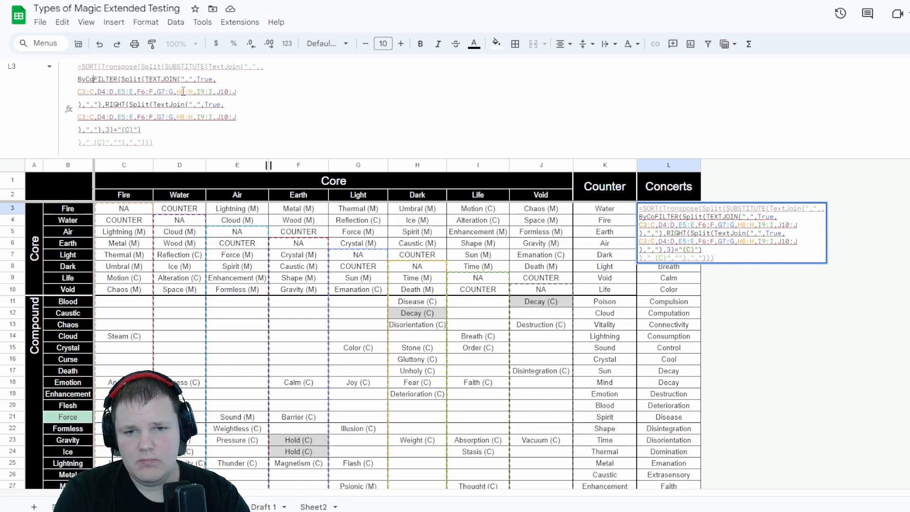
text(lu)
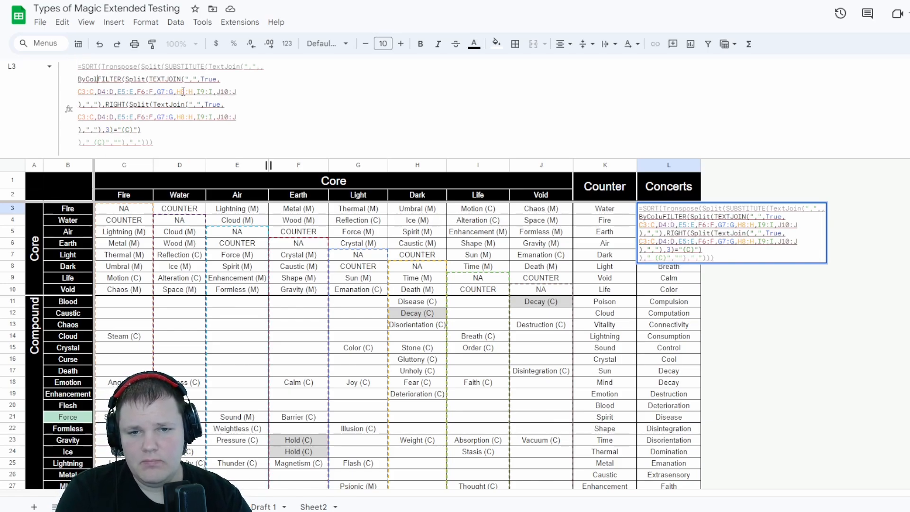
key(BackSpace)
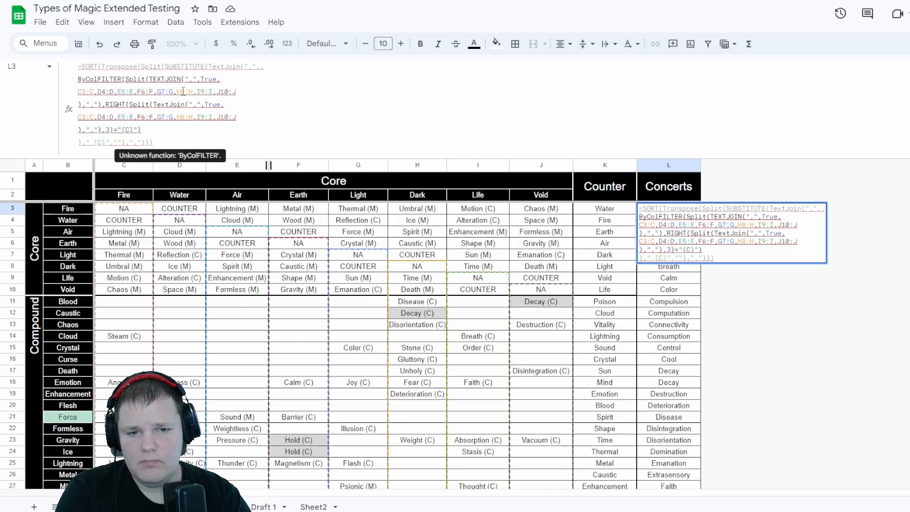
text(()
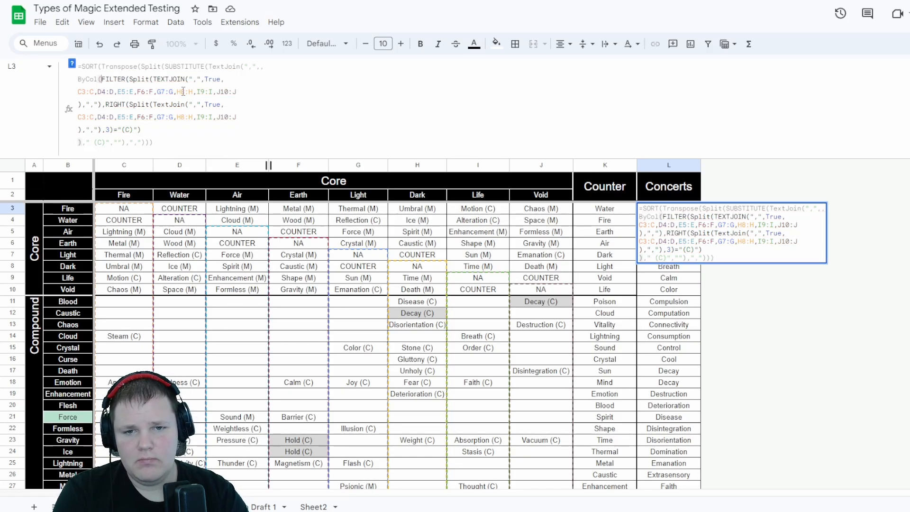
text(L)
key(BackSpace)
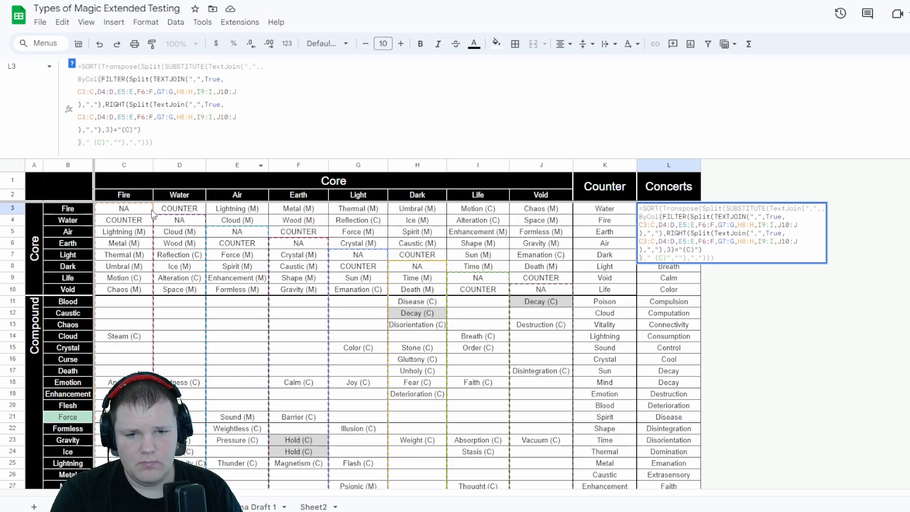
Enter the open-ended range C3:J as the first argument of the ByCol call
mouse_move(129, 209)
mouse_down()
mouse_move(142, 223)
mouse_move(433, 309)
mouse_move(534, 413)
mouse_move(543, 464)
mouse_up()
scroll(359, 280, down, 2)
scroll(433, 309, down, 20)
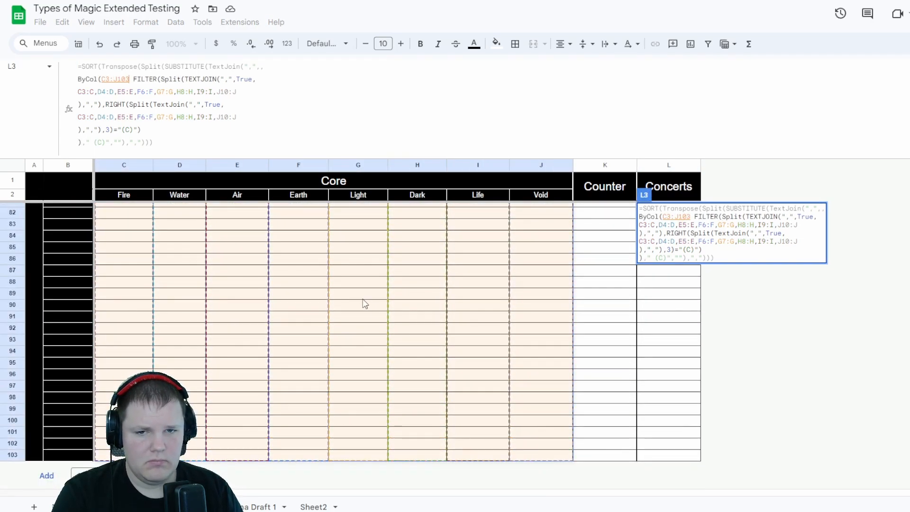
scroll(362, 305, up, 20)
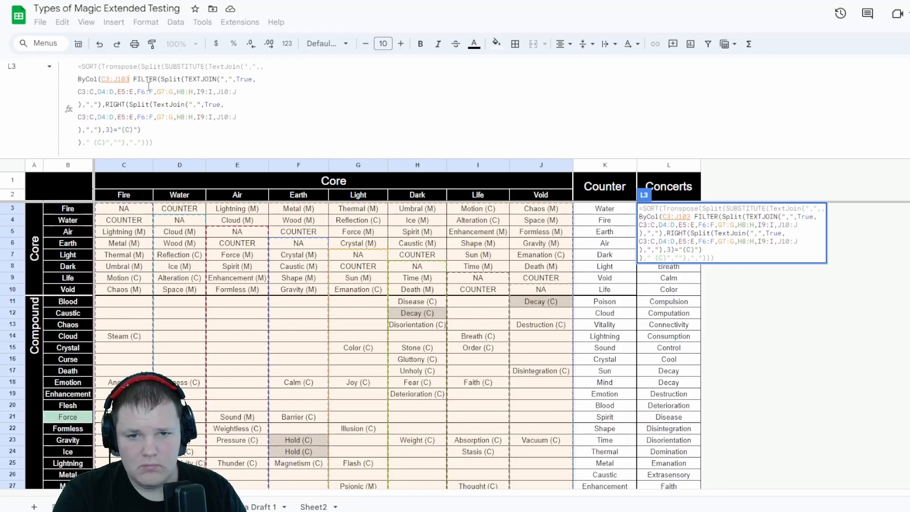
key(BackSpace)
key(BackSpace)
key(BackSpace)
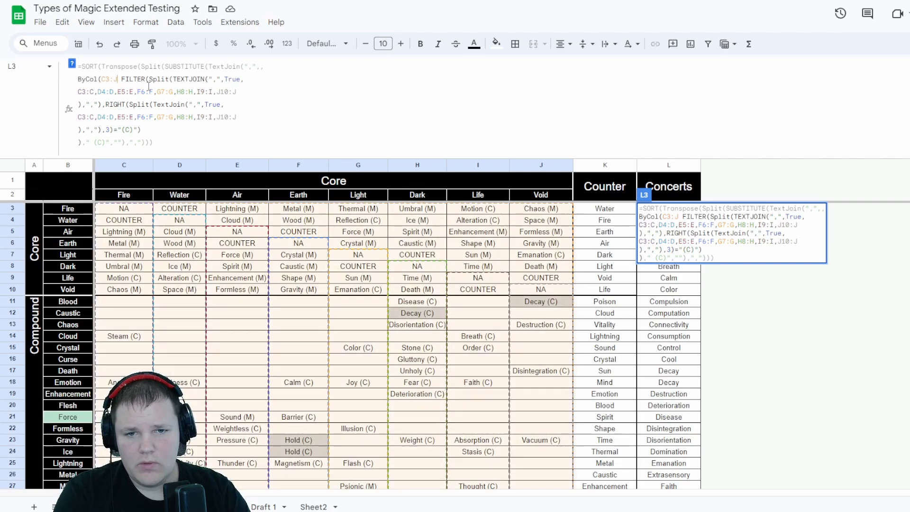
Start the second ByCol argument with Lambda(col, directly before FILTER in the formula of cell L3
text(,L)
text(mam)
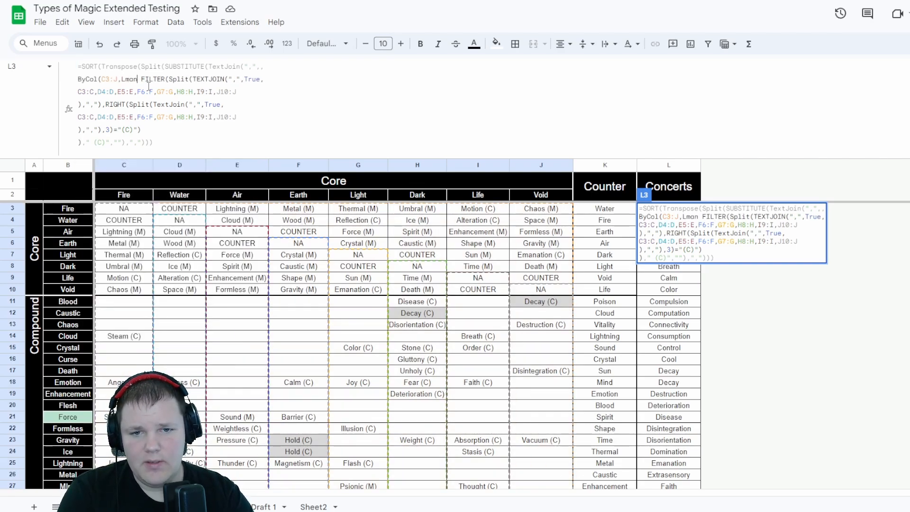
key(BackSpace)
key(BackSpace)
text(amb)
key(BackSpace)
key(BackSpace)
key(BackSpace)
key(BackSpace)
text(ambd)
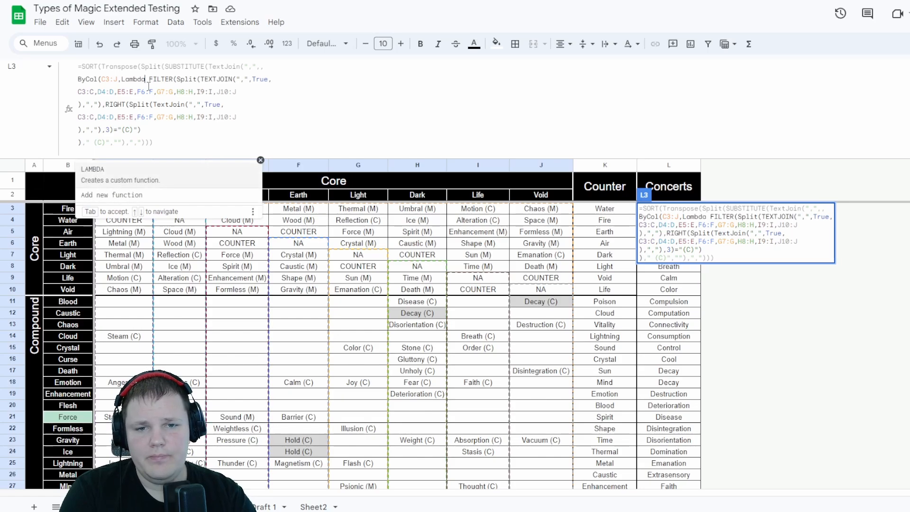
text(a()
key(Delete)
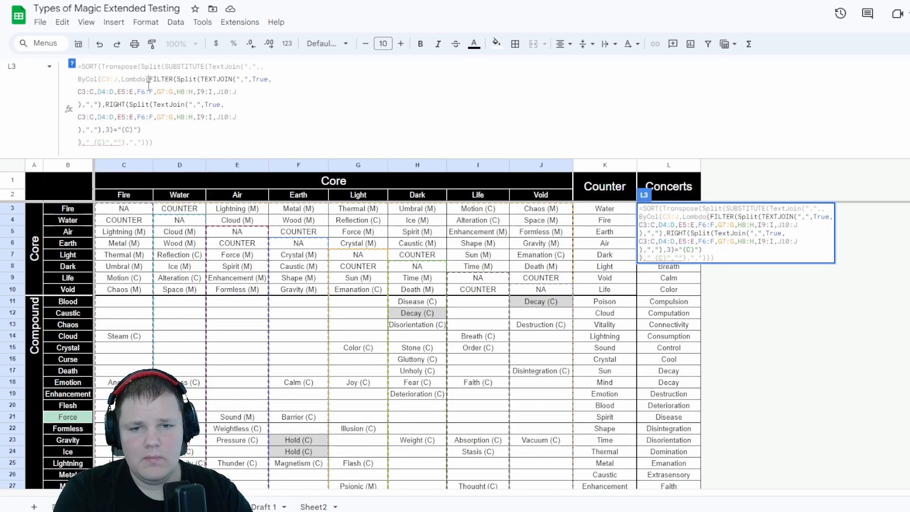
click(149, 90)
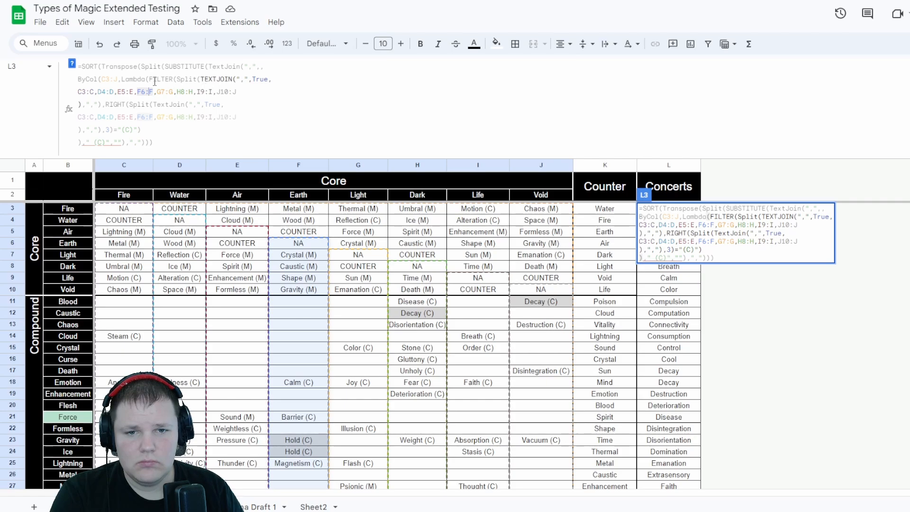
click(151, 80)
text(col,)
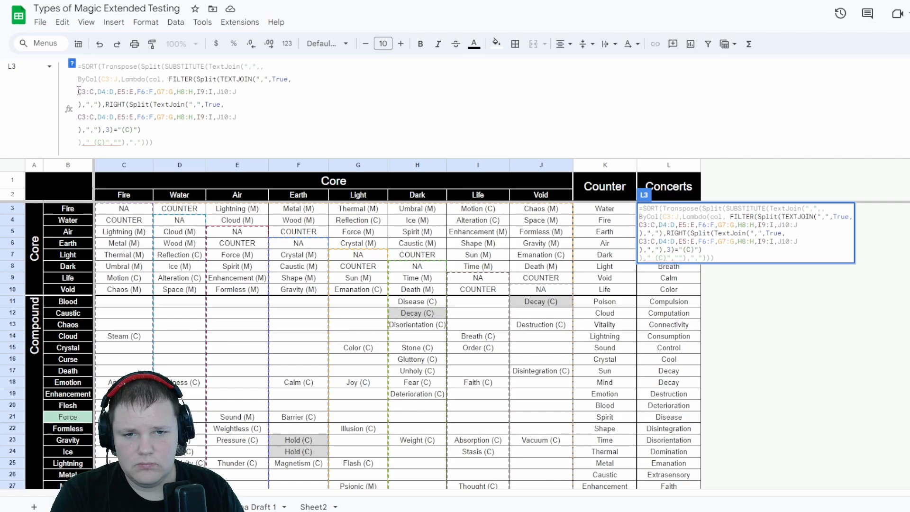
Replace the lists of column ranges in both TextJoin calls of the L3 formula with the Lambda name col
drag(79, 91, 237, 91)
text(c)
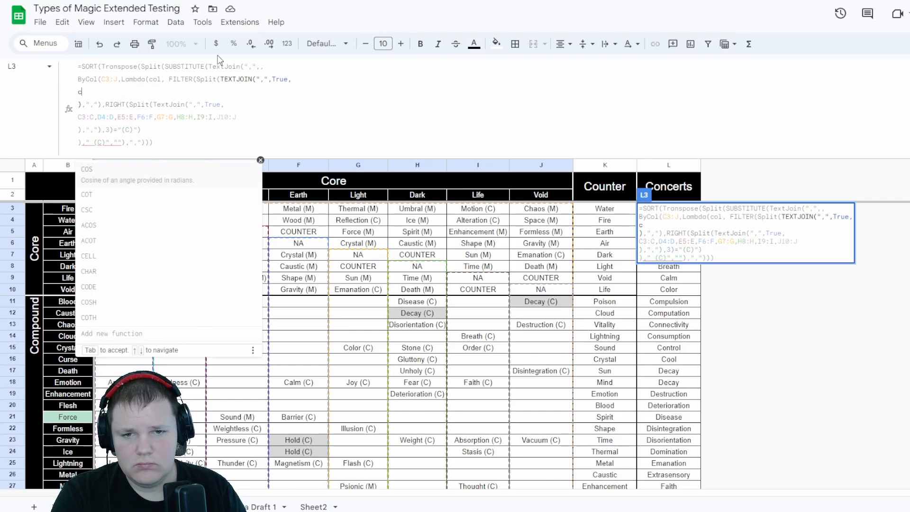
text(ol)
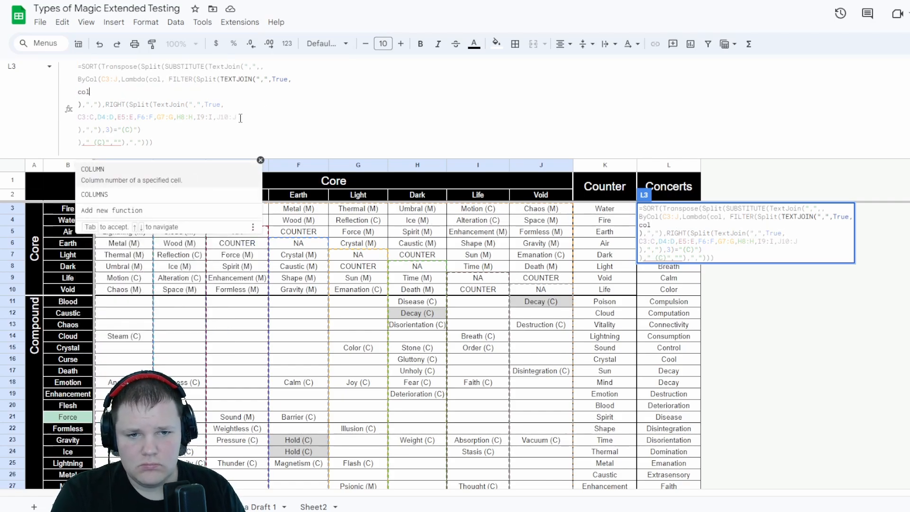
drag(240, 118, 76, 118)
text(c)
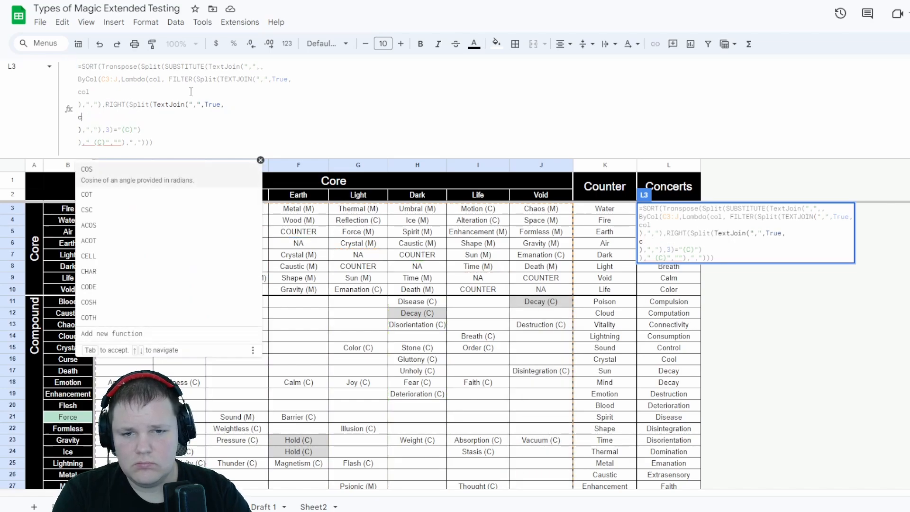
text(ol)
click(191, 92)
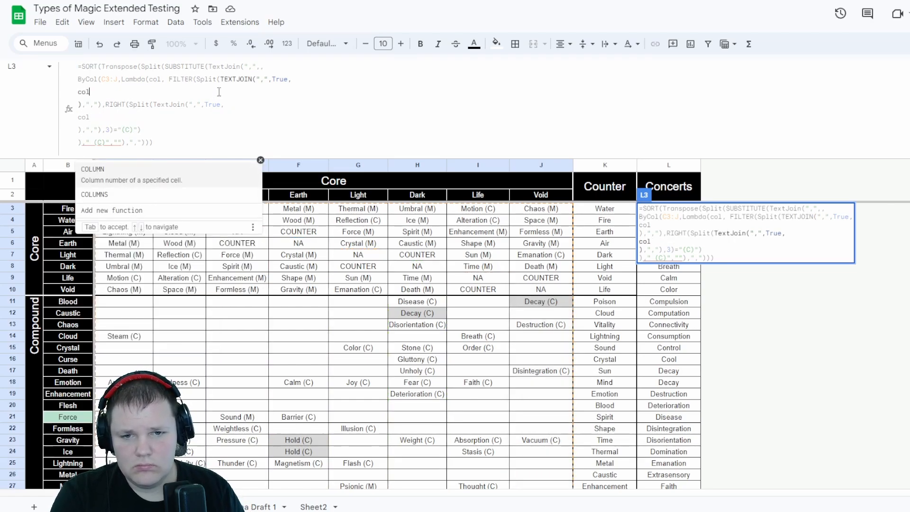
click(260, 160)
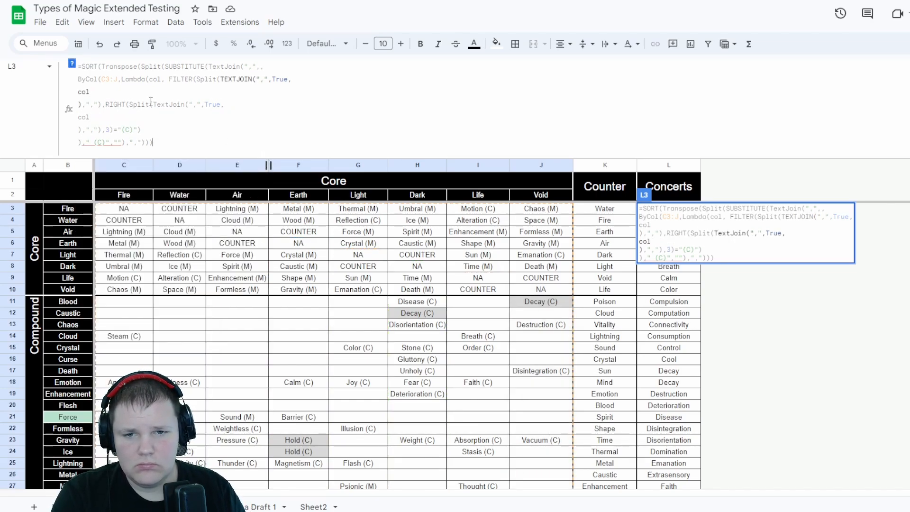
click(128, 118)
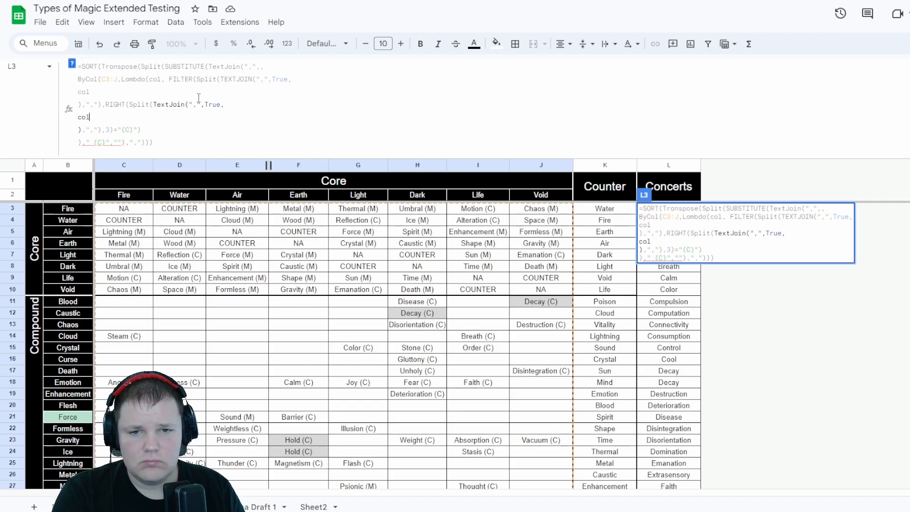
Close the Lambda call with a parenthesis after the FILTER call's "(C)" condition and commit the L3 formula
click(104, 79)
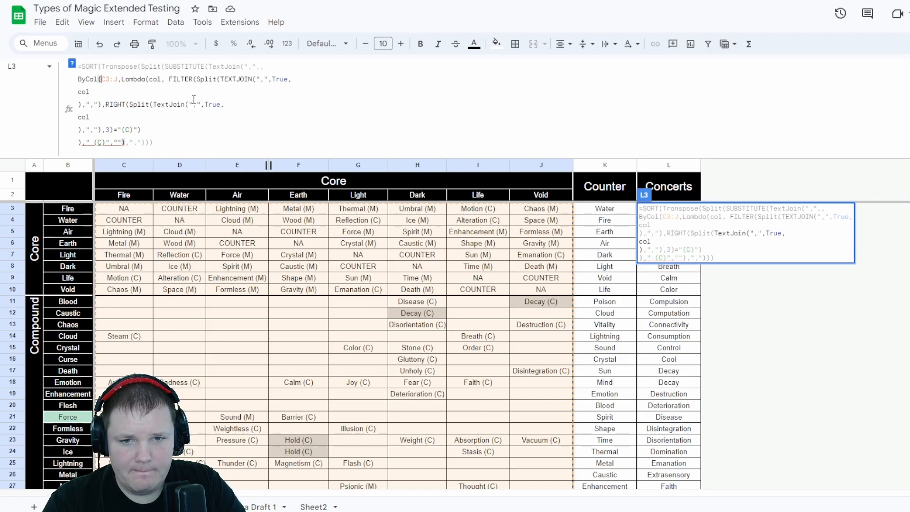
key(Down)
key(Down)
key(Down)
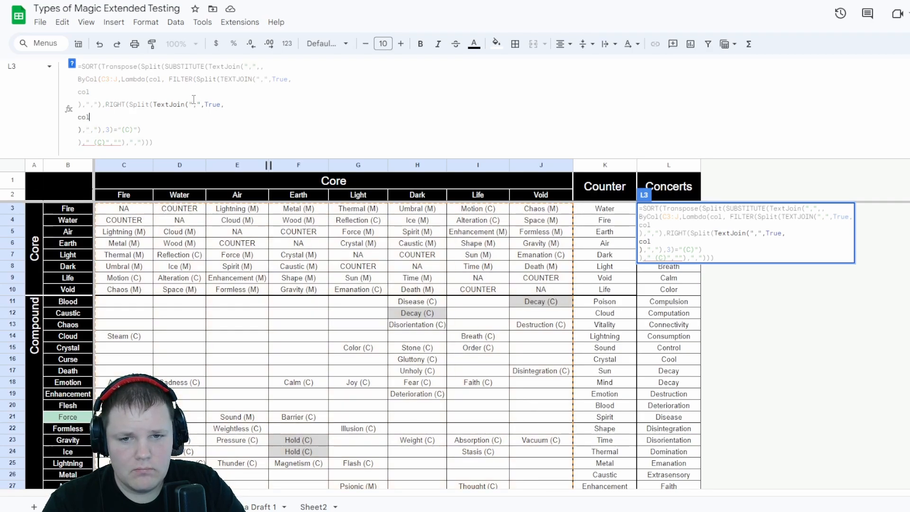
key(Down)
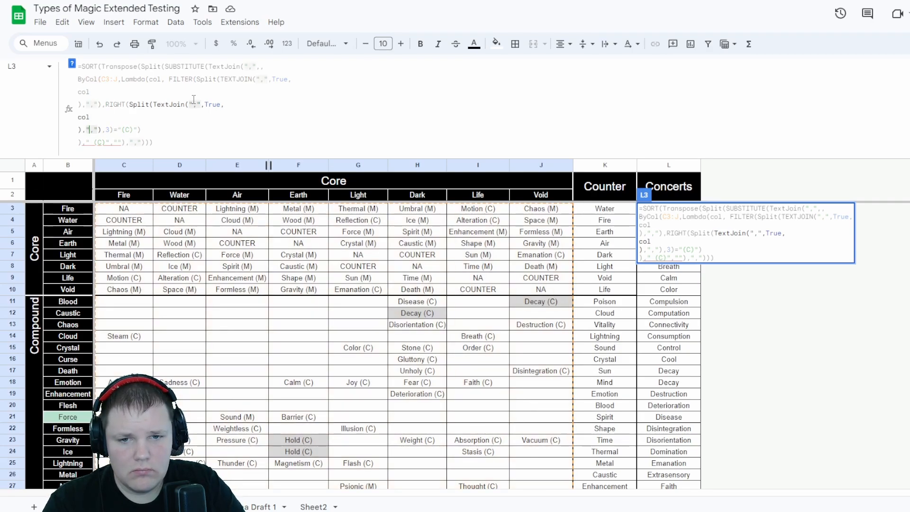
key(Right)
key(Right)
key(Right)
key(Right)
key(Right)
key(Right)
key(Right)
key(Right)
key(Right)
key(Right)
key(Right)
key(Right)
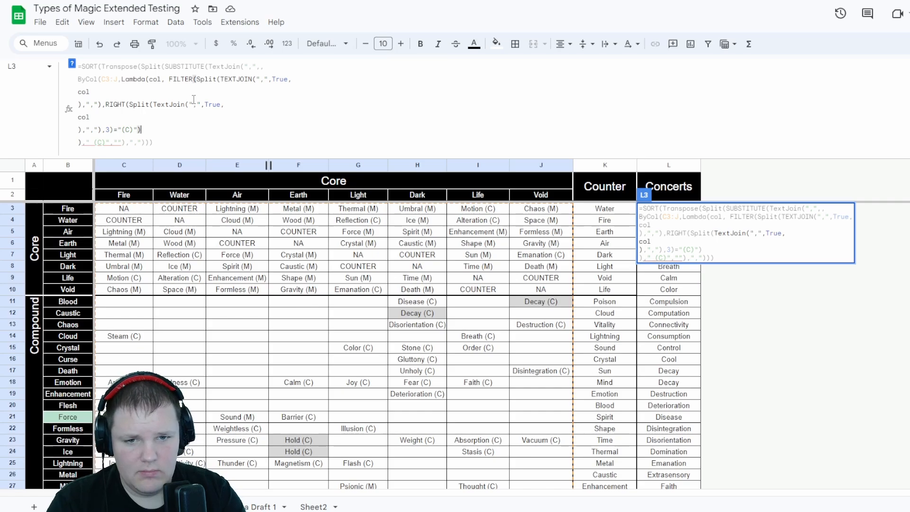
text())
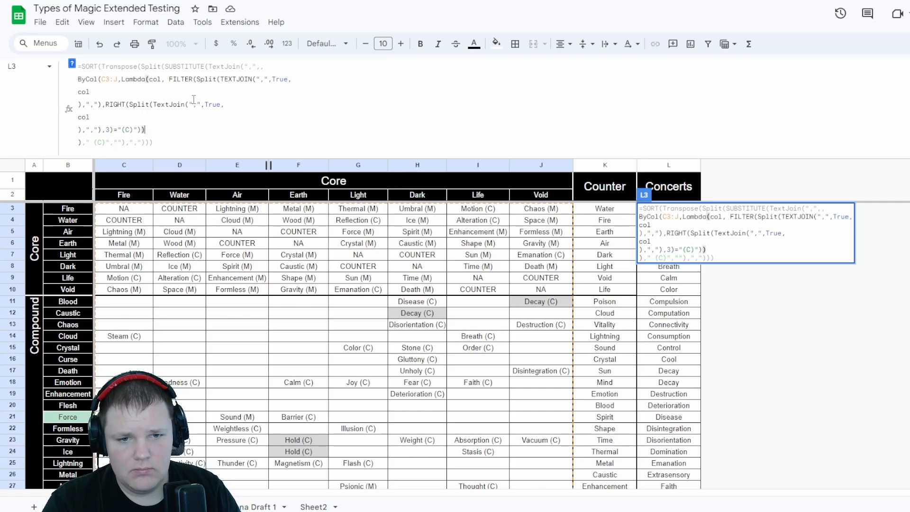
key(Return)
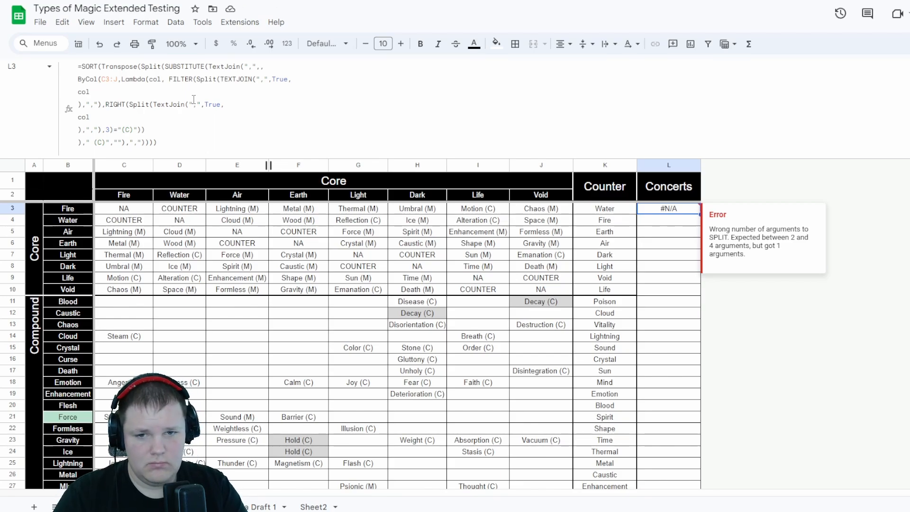
Undo the ByCol and Lambda edit in cell L3 to restore the original FILTER formula
key(ctrl+z)
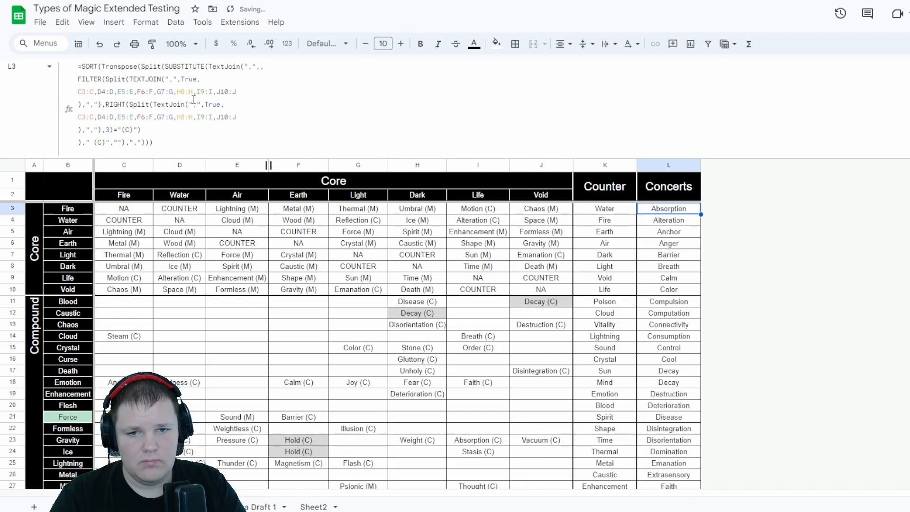
key(ctrl+y)
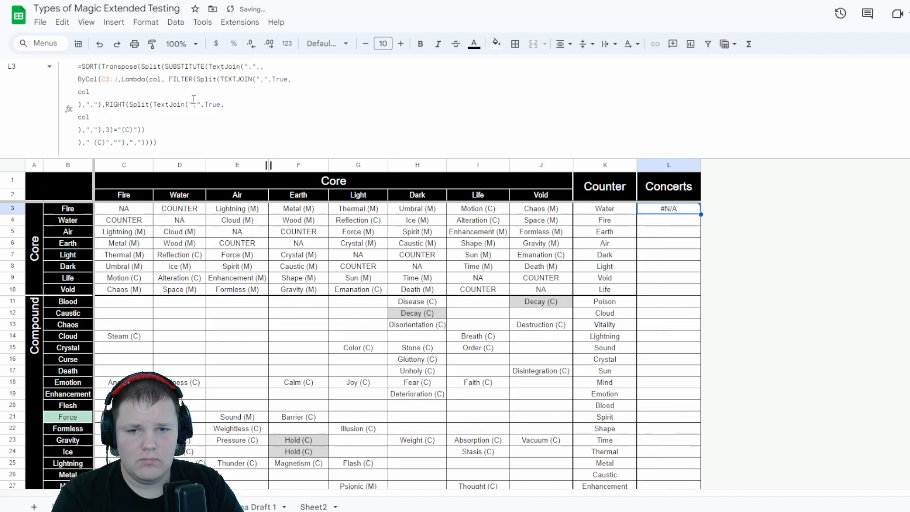
click(171, 130)
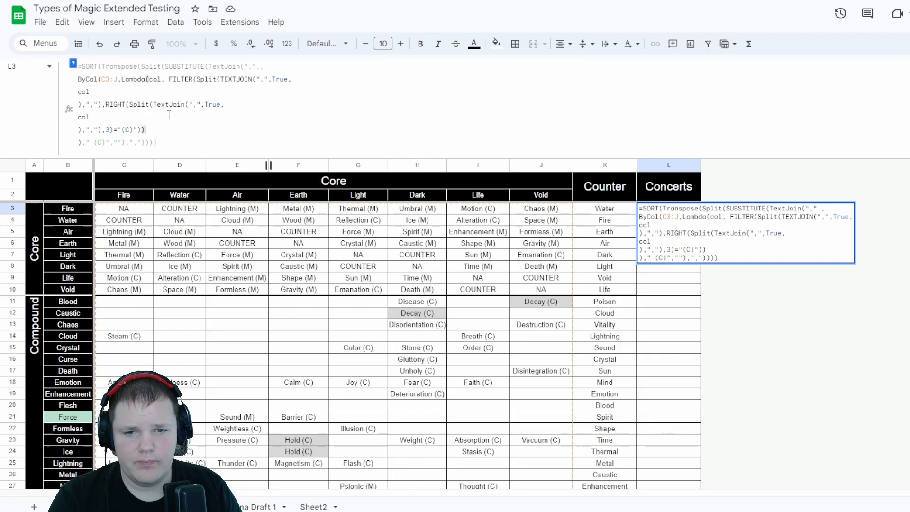
key(Return)
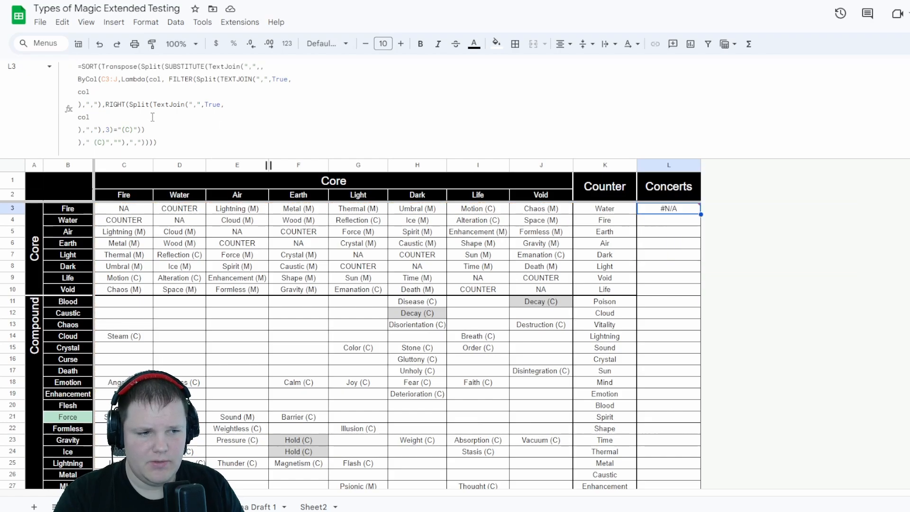
key(ctrl+z)
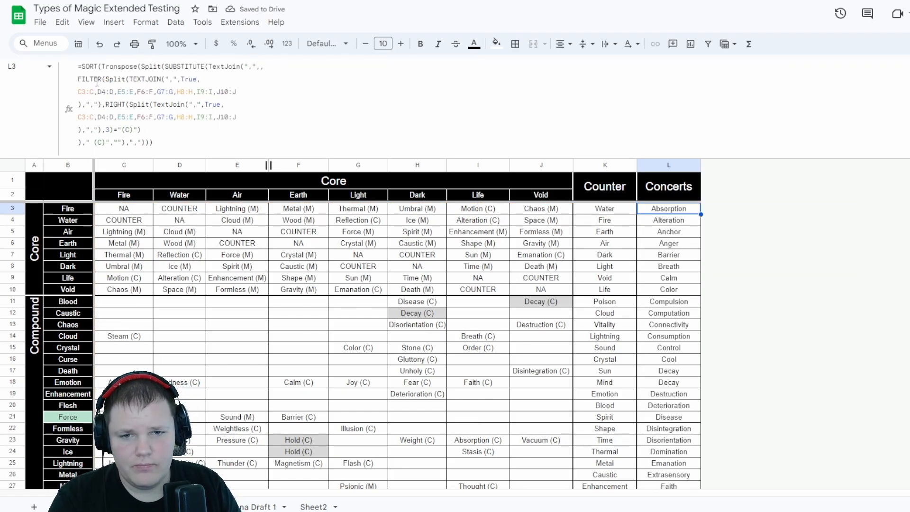
click(104, 79)
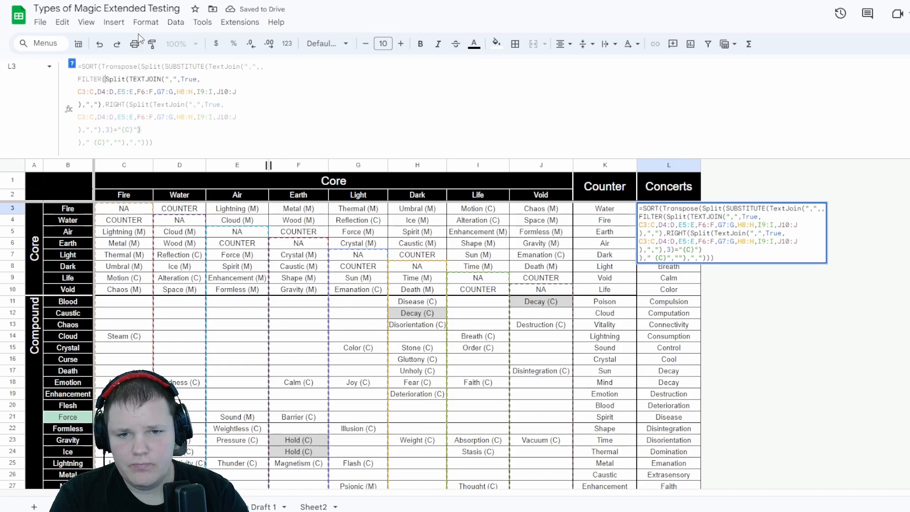
text(ByCol)
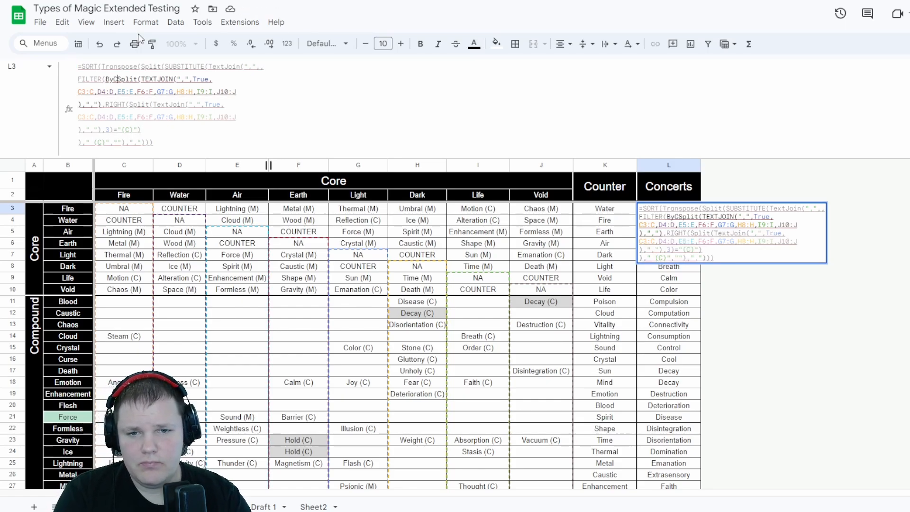
text(()
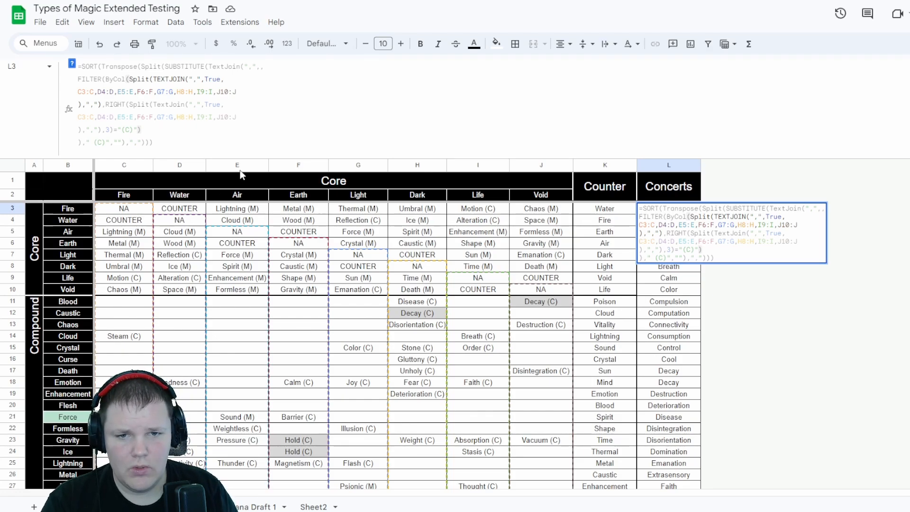
key(Escape)
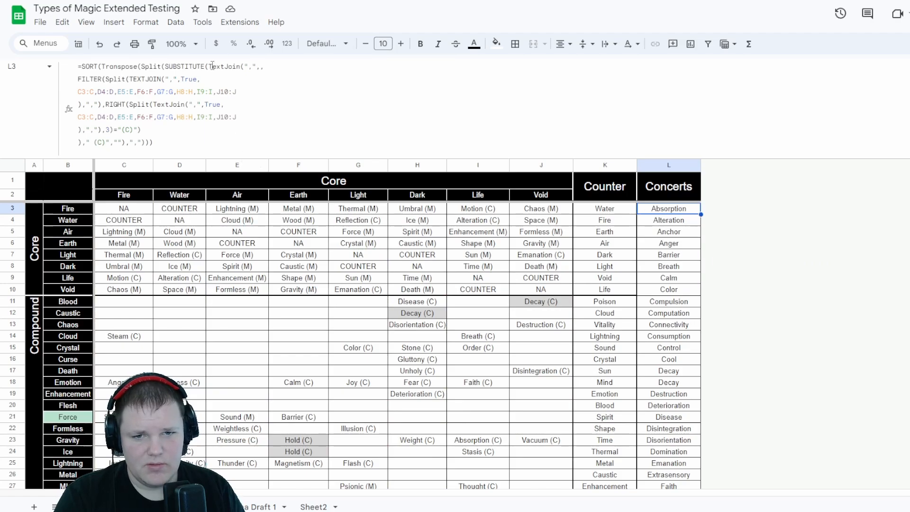
double_click(106, 80)
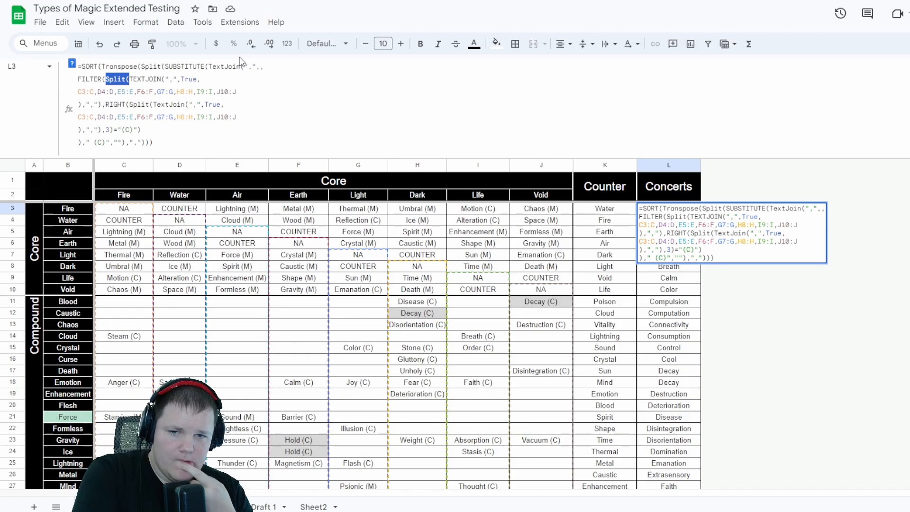
key(Right)
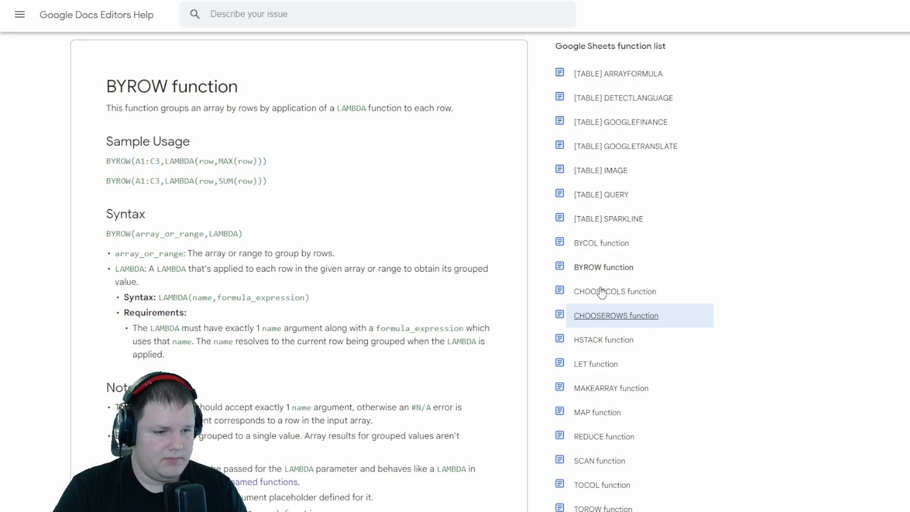
Open the BYCOL function help page and read its sample usage, syntax, LAMBDA requirements and notes
click(601, 243)
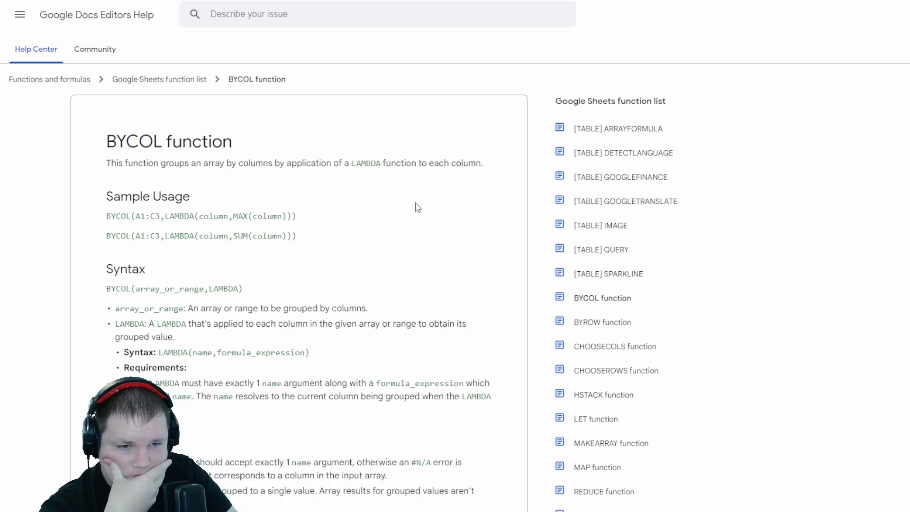
scroll(403, 214, down, 1)
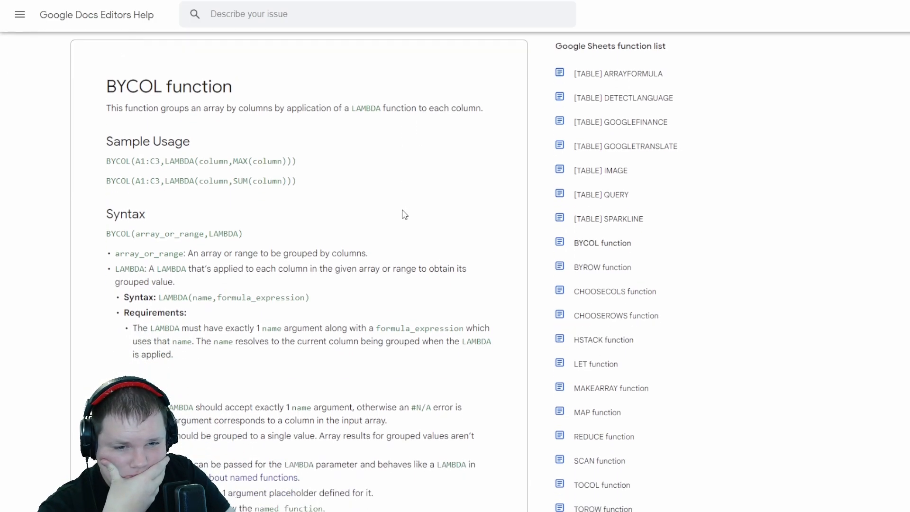
scroll(403, 213, down, 1)
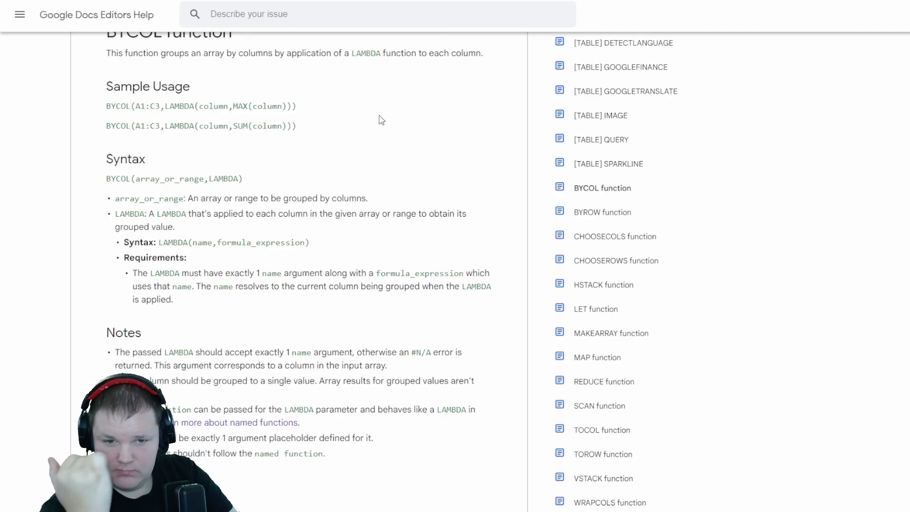
scroll(378, 116, up, 1)
scroll(378, 114, up, 1)
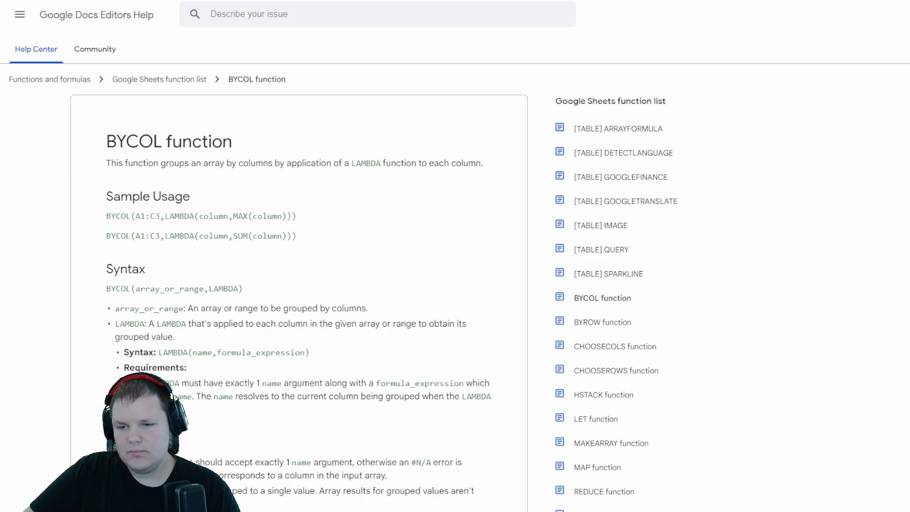
Return to the spreadsheet, cancel editing cell L3, and switch to the Types of Magic on Corbisol document
key(ctrl+Tab)
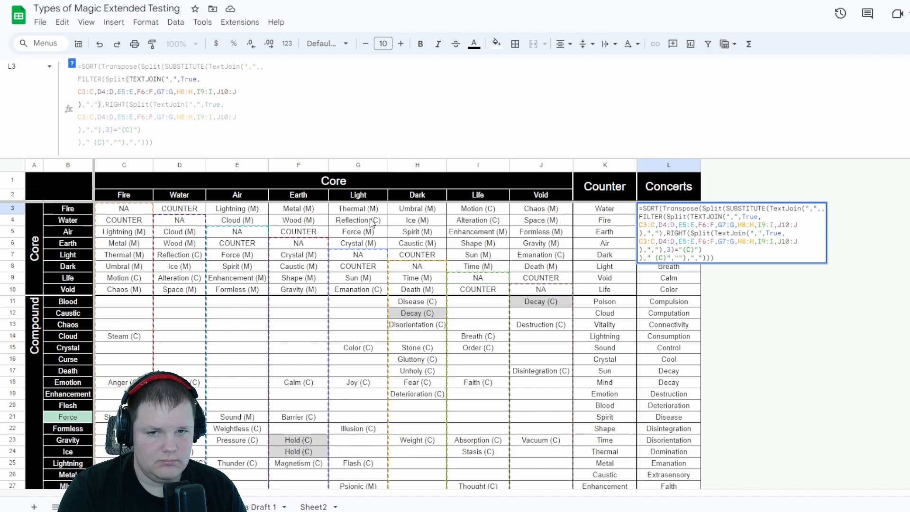
key(Escape)
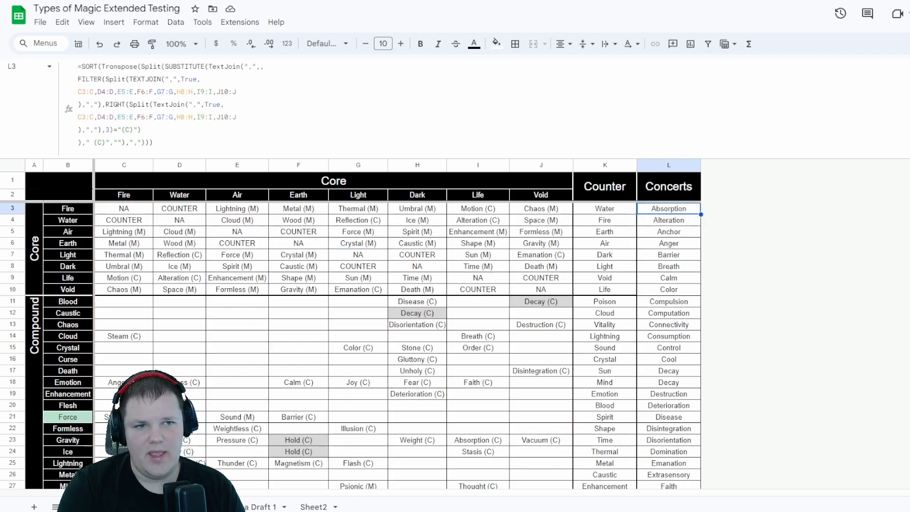
key(ctrl+Tab)
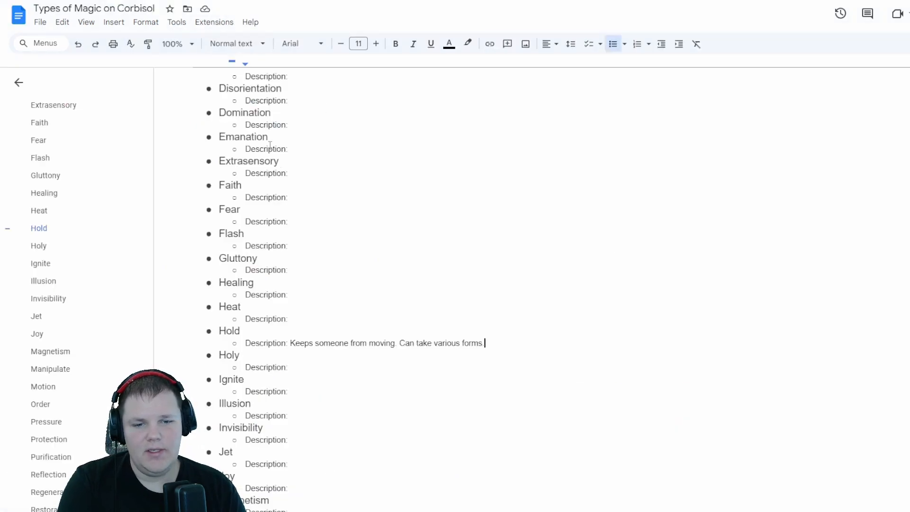
Look through the document's Concerts and mana entries and the spell rows of the PF Spells in Corbisol spreadsheet
scroll(408, 284, up, 8)
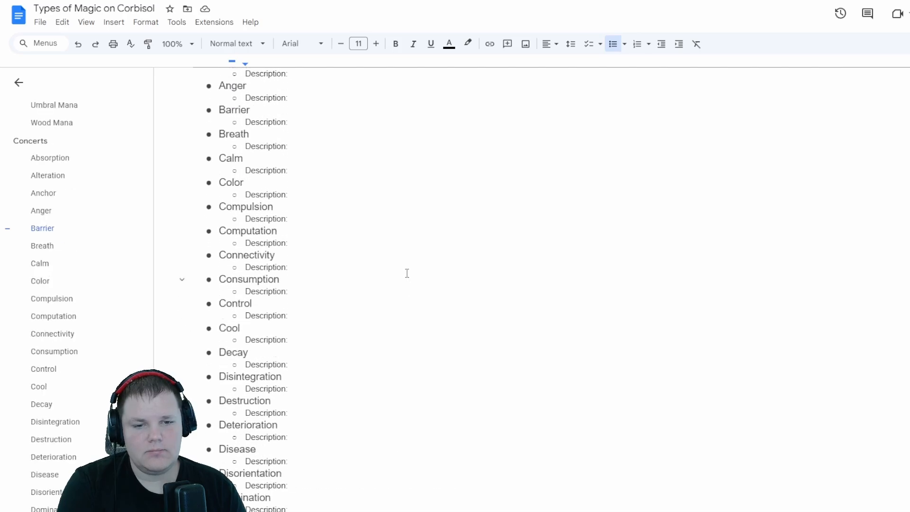
scroll(407, 273, up, 9)
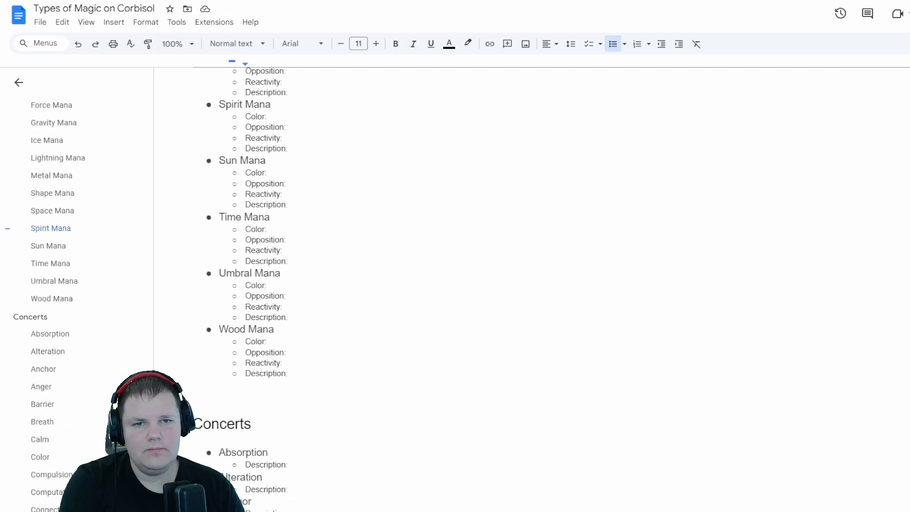
key(ctrl+shift+Tab)
key(ctrl+shift+Tab)
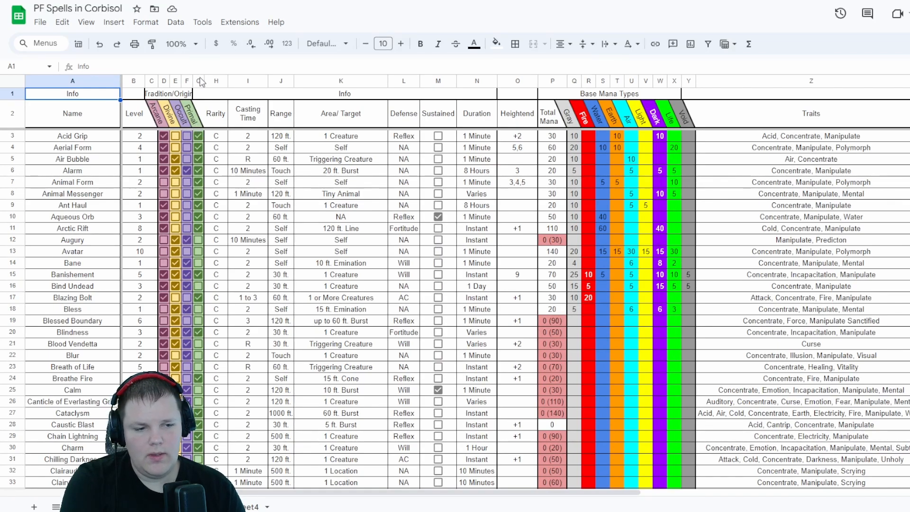
scroll(379, 142, down, 12)
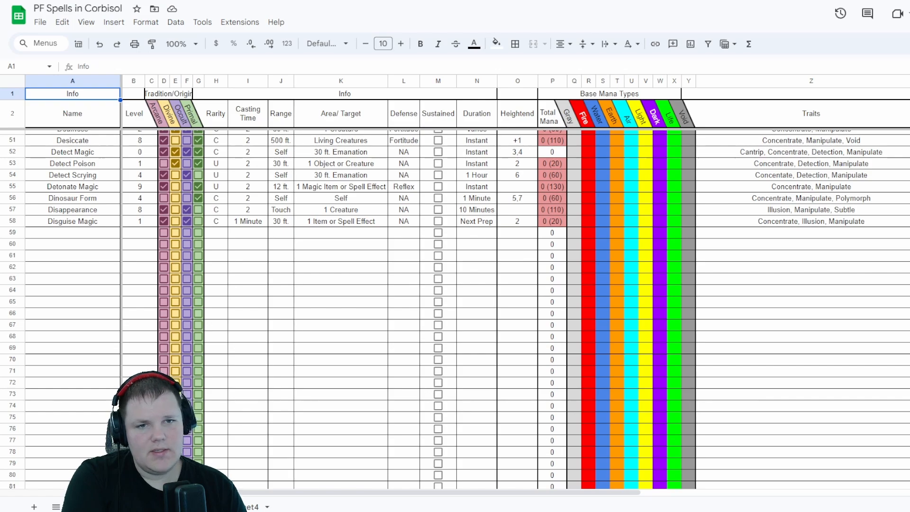
key(ctrl+Tab)
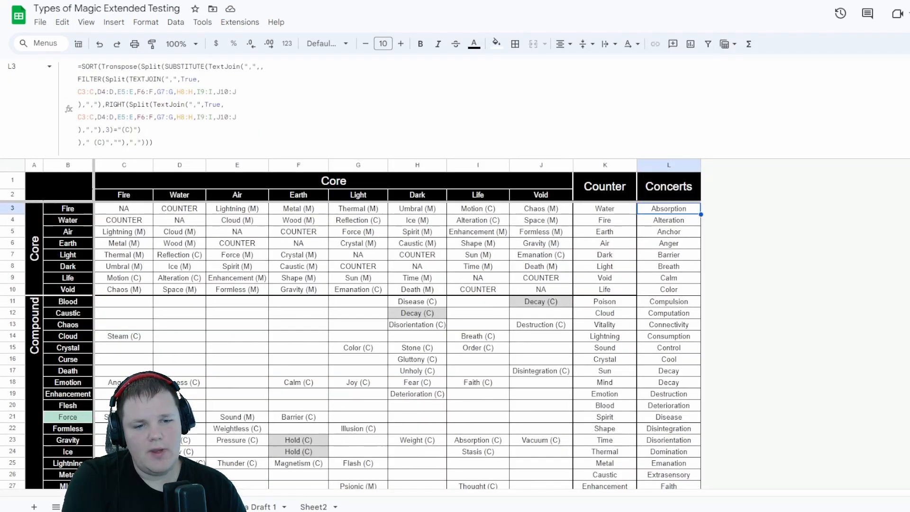
key(ctrl+Tab)
scroll(337, 270, down, 6)
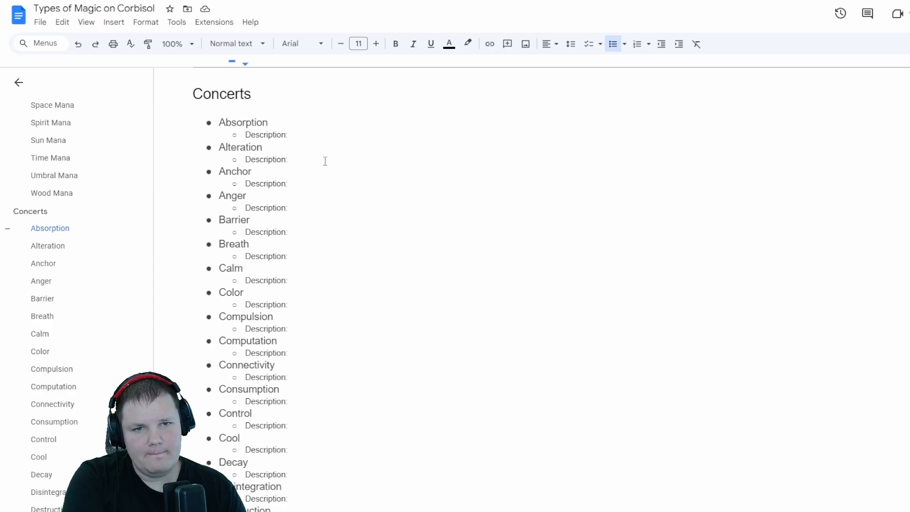
Return to the PF Spells in Corbisol spreadsheet and check the Mana entry of the Disguise Magic spell
key(ctrl+Tab)
key(ctrl+Tab)
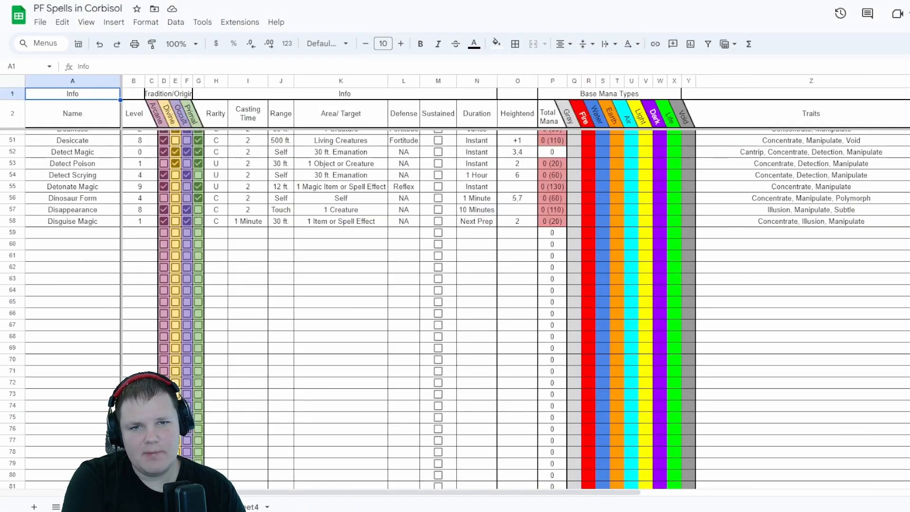
click(84, 248)
click(85, 234)
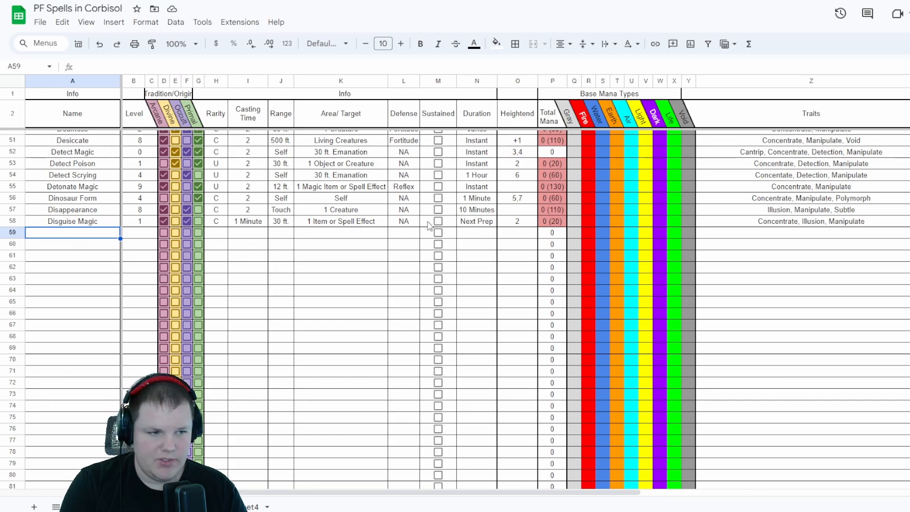
scroll(463, 227, right, 2)
scroll(464, 227, right, 3)
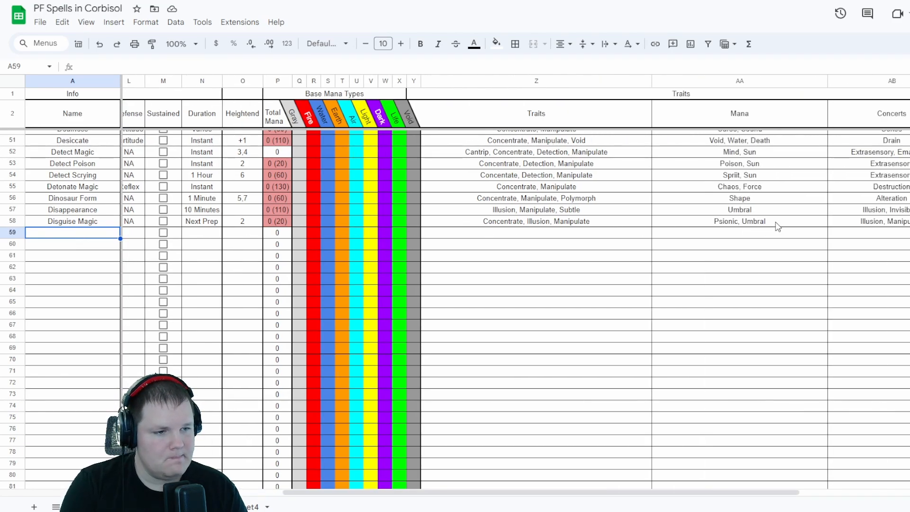
scroll(776, 226, up, 2)
click(752, 277)
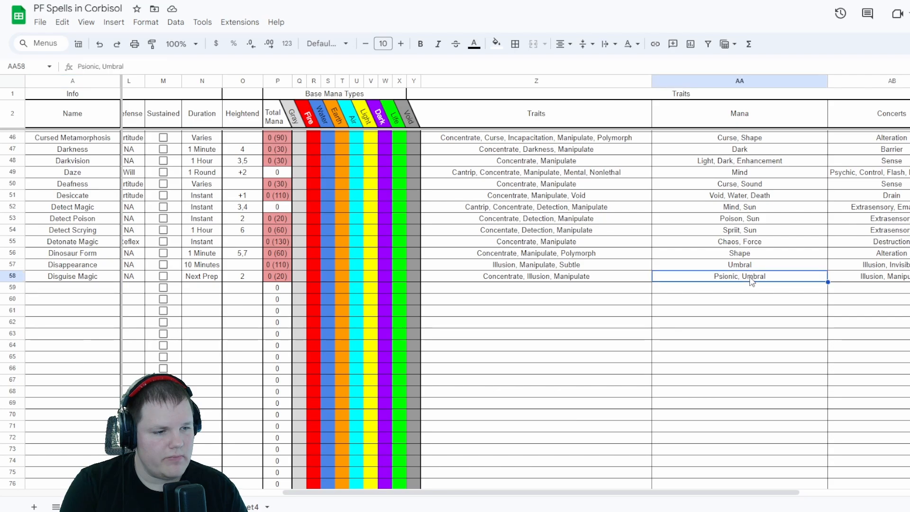
In the Types of Magic on Corbisol document, fill in the Umbral Mana description: "Mana of this type is used to hide and conceal."
key(ctrl+Tab)
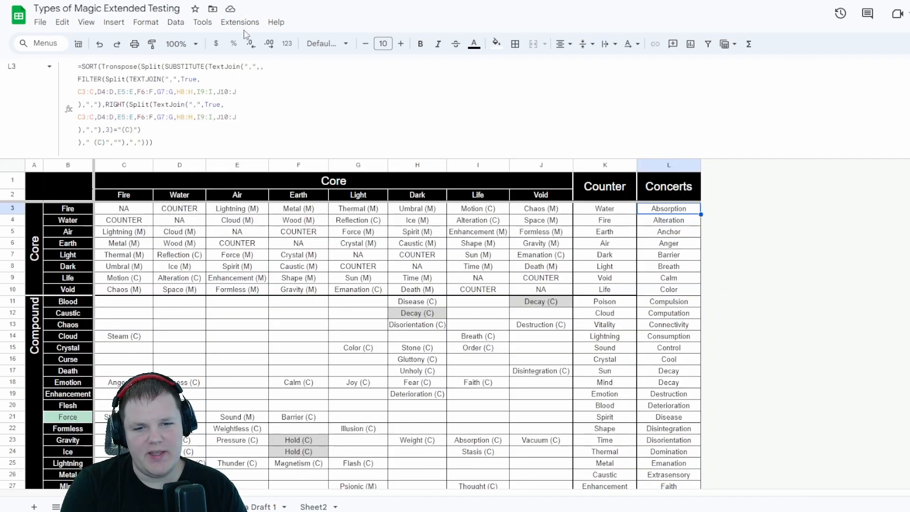
key(ctrl+Tab)
scroll(354, 193, down, 20)
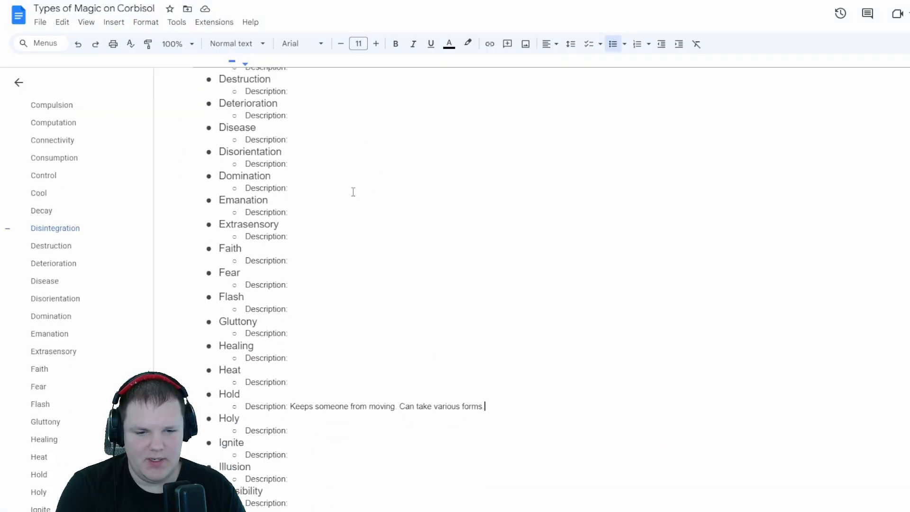
scroll(367, 197, down, 2)
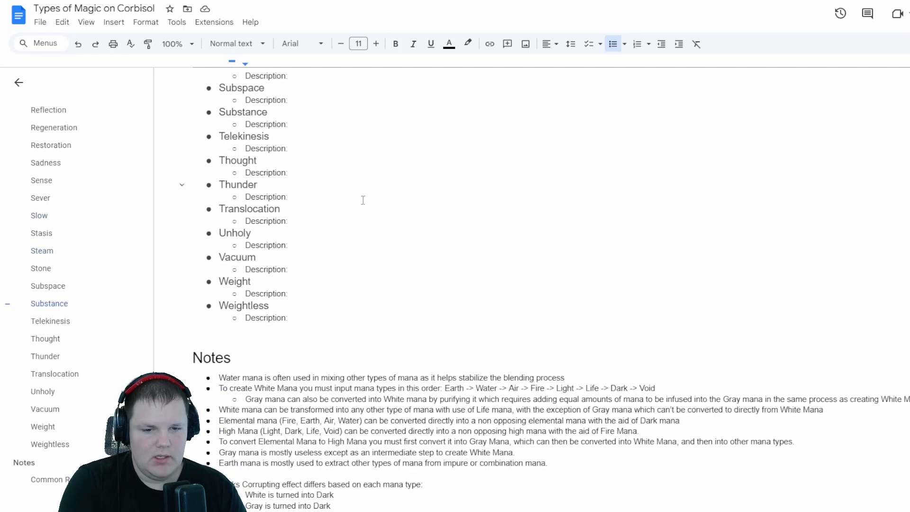
scroll(346, 285, up, 1)
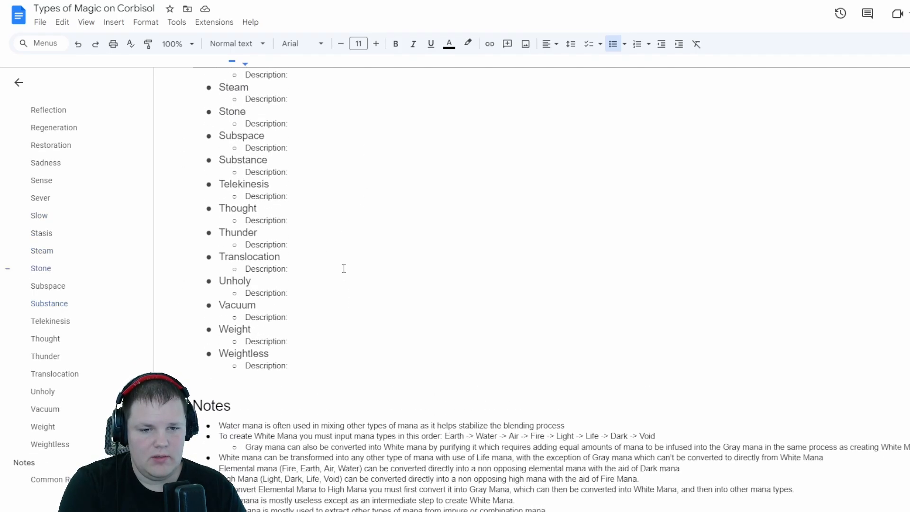
scroll(325, 298, up, 20)
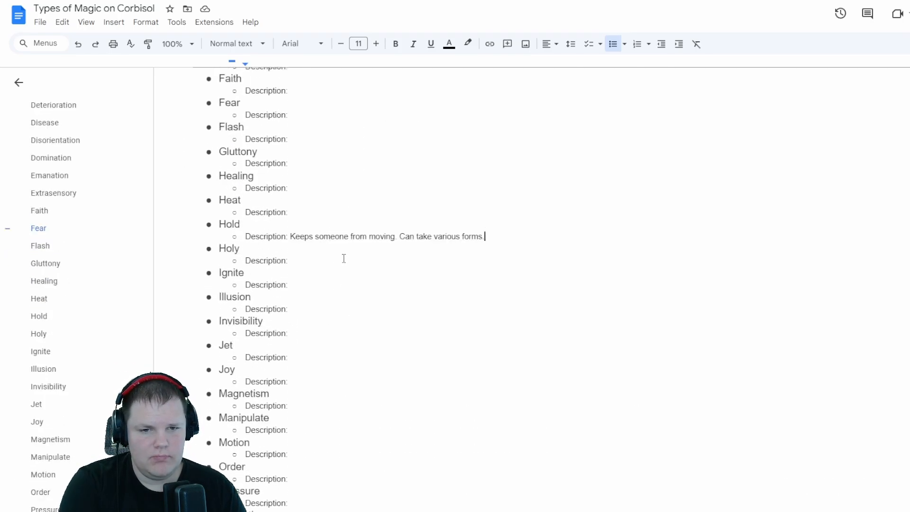
scroll(343, 252, up, 5)
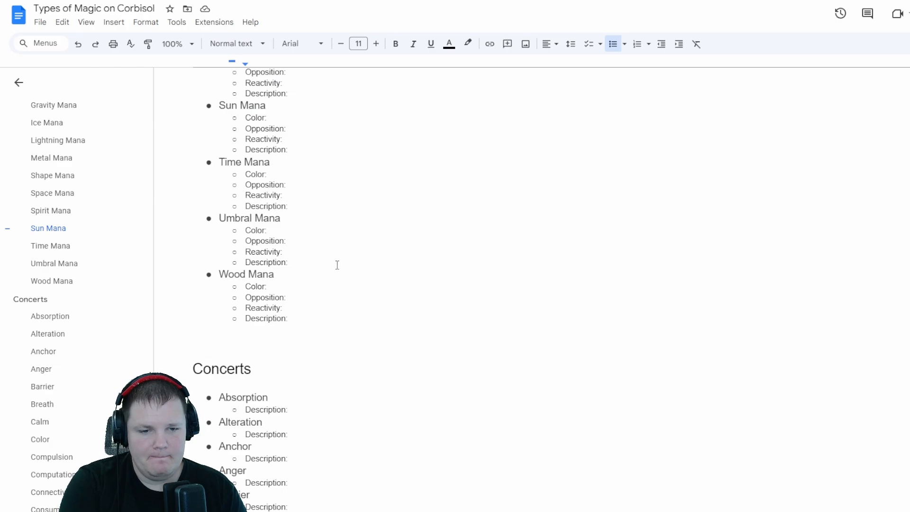
click(337, 264)
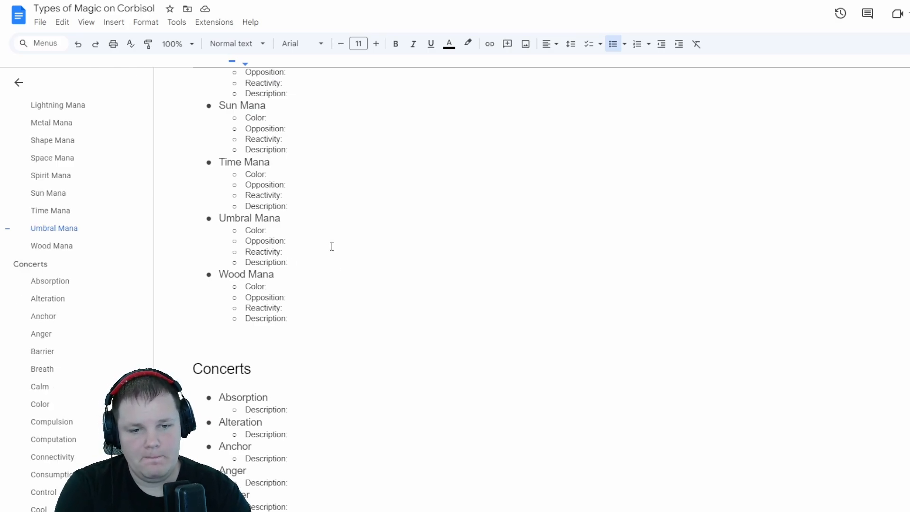
text(M)
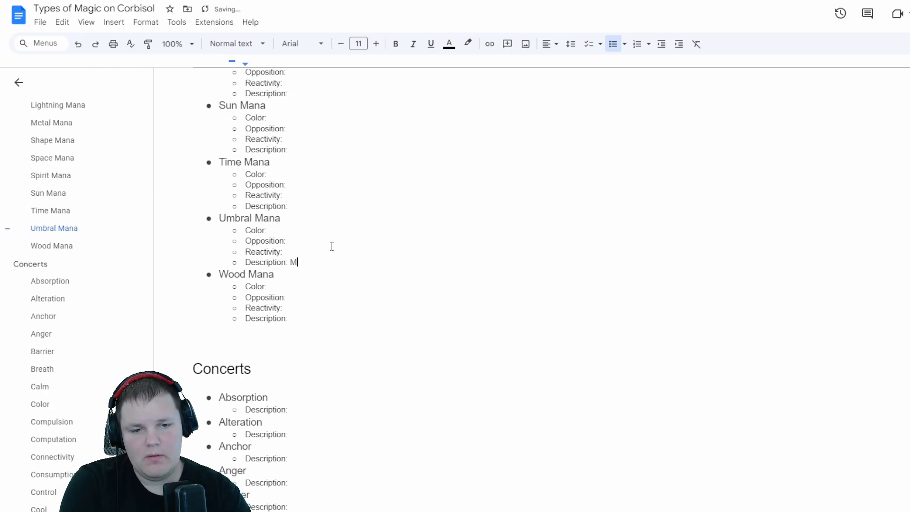
text(ana of this ti)
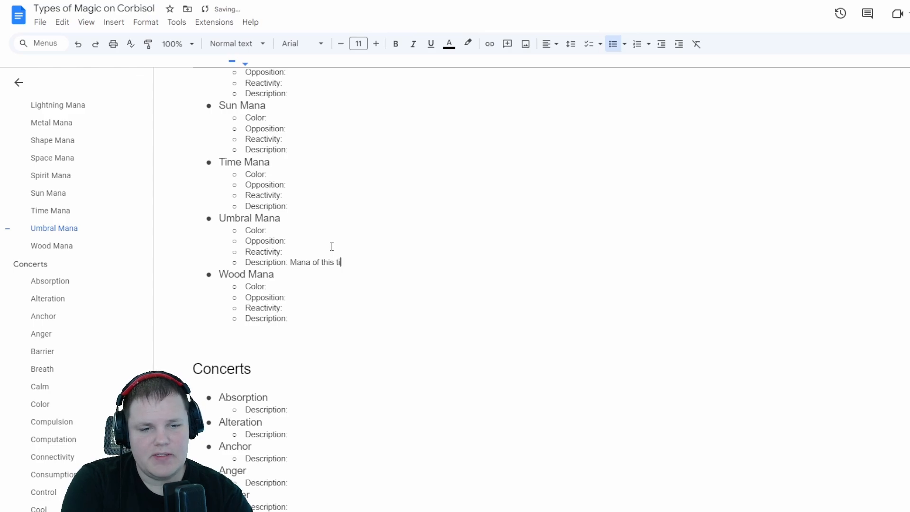
key(BackSpace)
text(ype is )
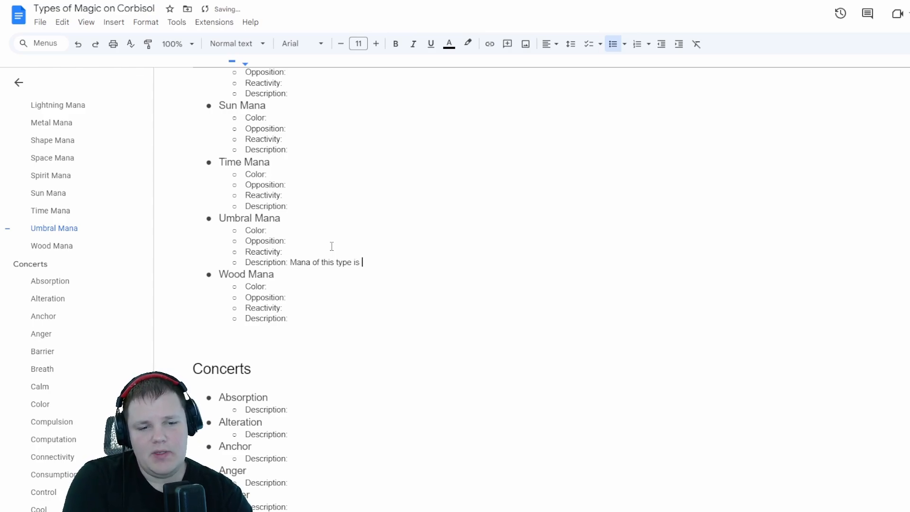
text(used to hide and conceal)
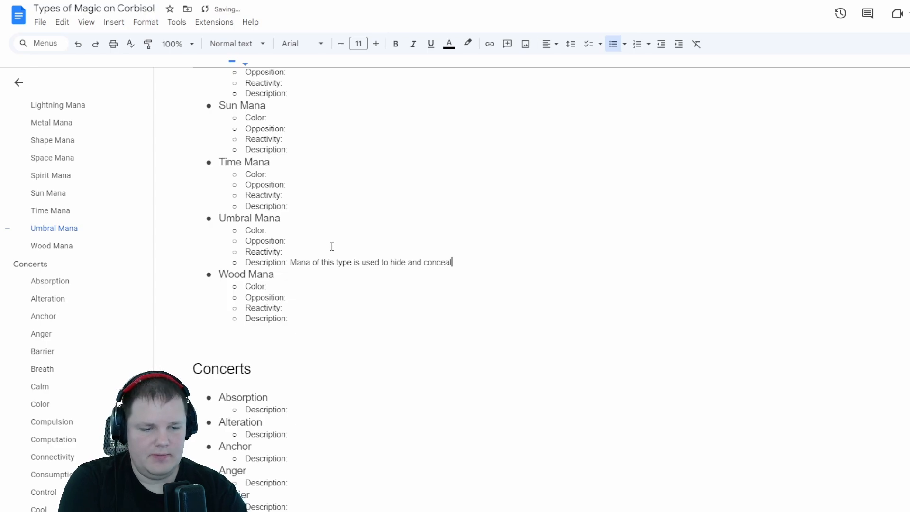
text(.)
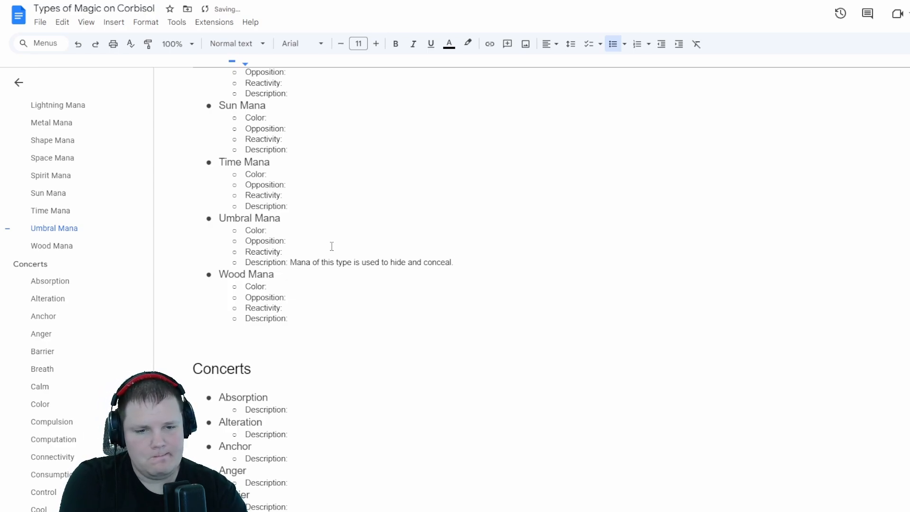
Fill in the Sun Mana description: "Mana of this type is used to reveal the presence of hidden or disguised mana."
click(427, 161)
click(425, 152)
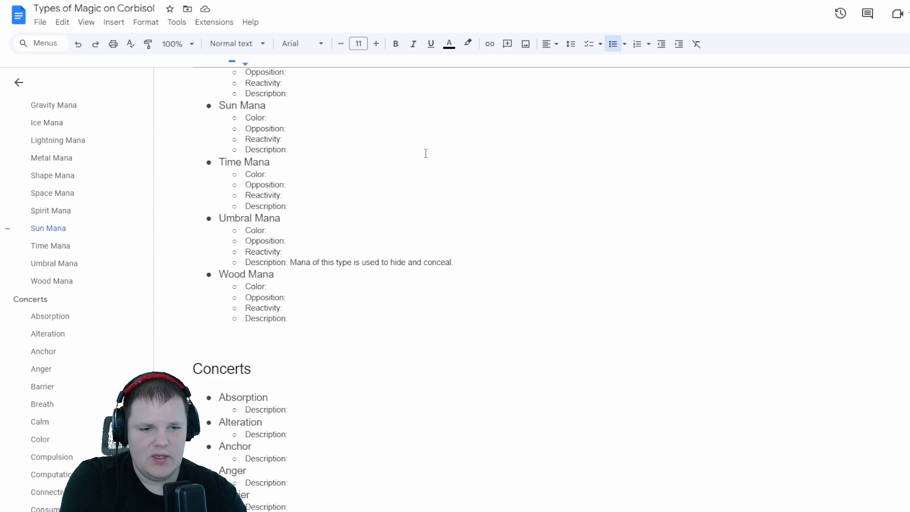
text(Mana of t)
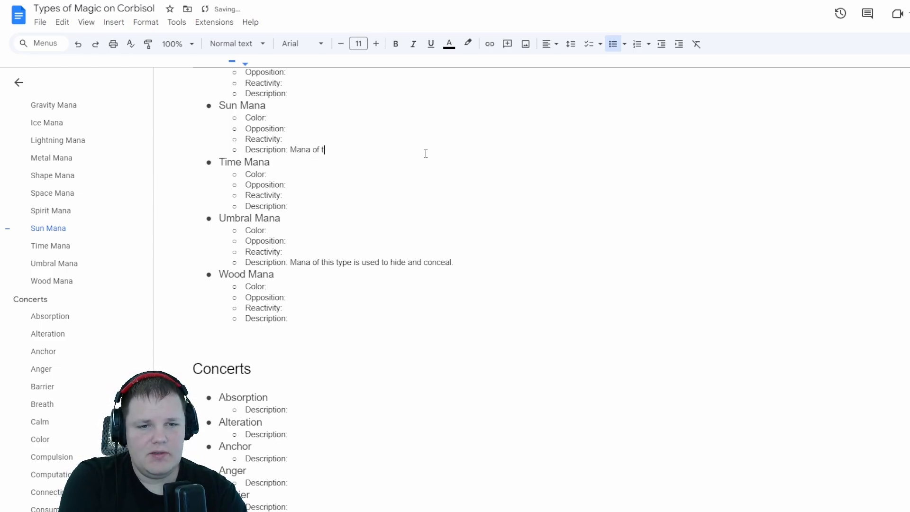
text(his t)
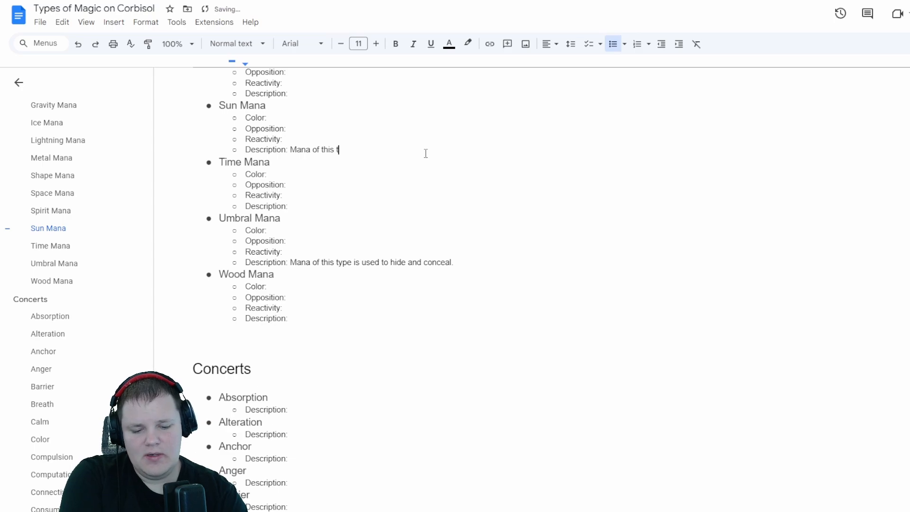
text(ype)
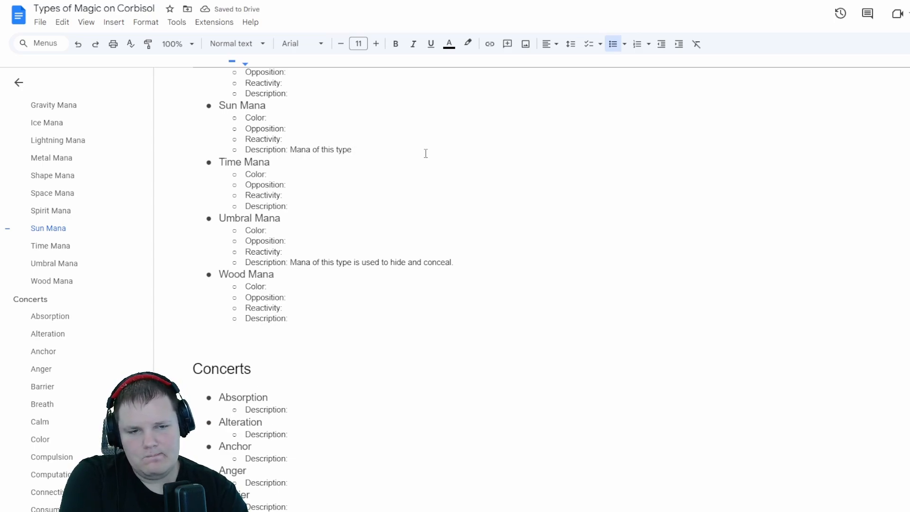
text(is us)
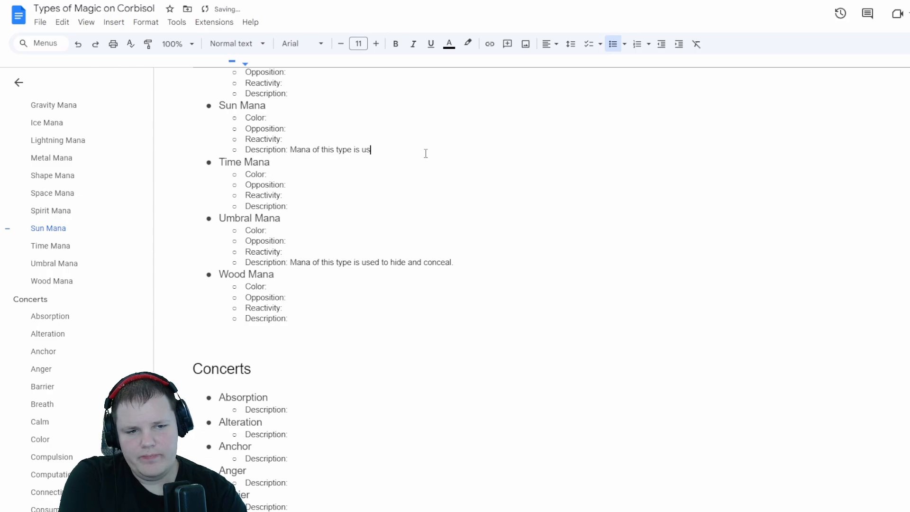
text(ed to re)
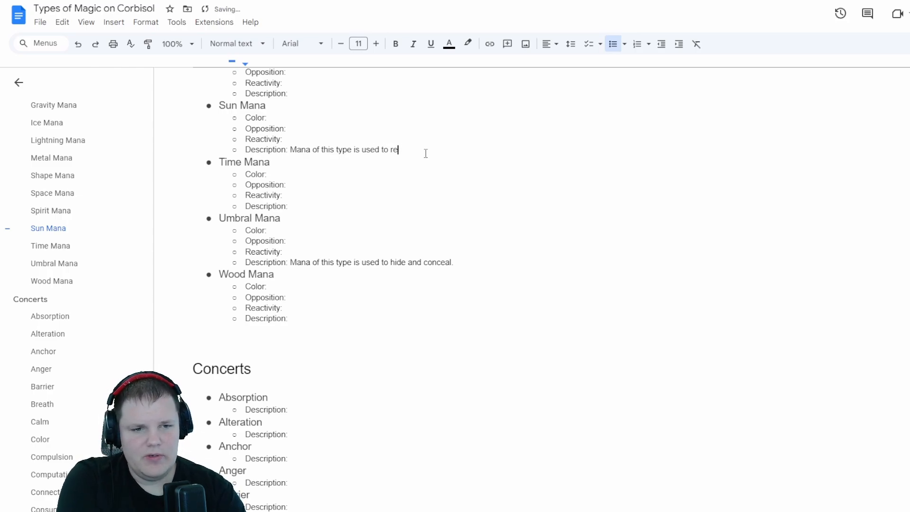
text(veal the pre)
text(se)
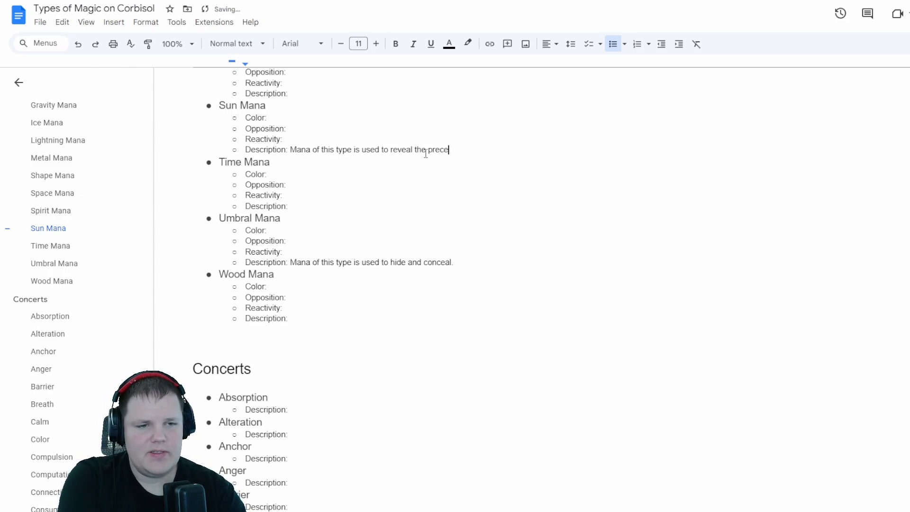
text(nce of hid)
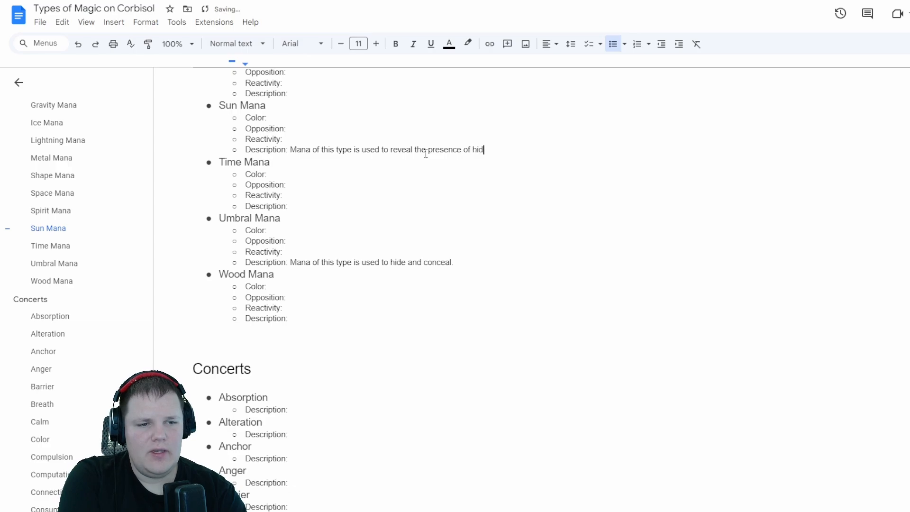
text(den or dis)
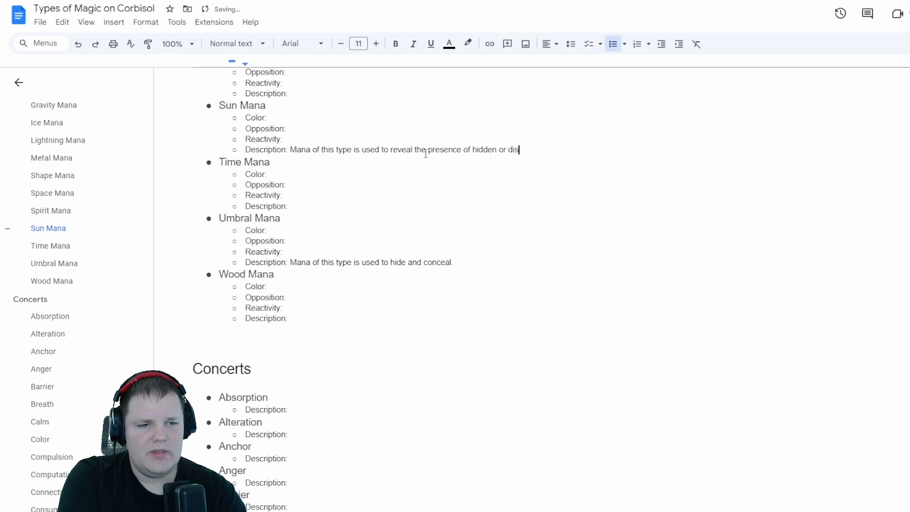
text(guised mana)
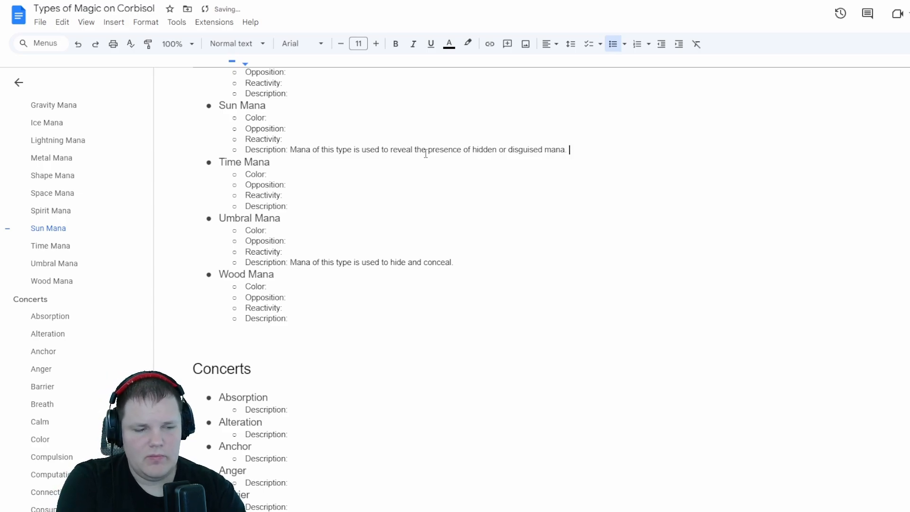
text(. Also revealing wh)
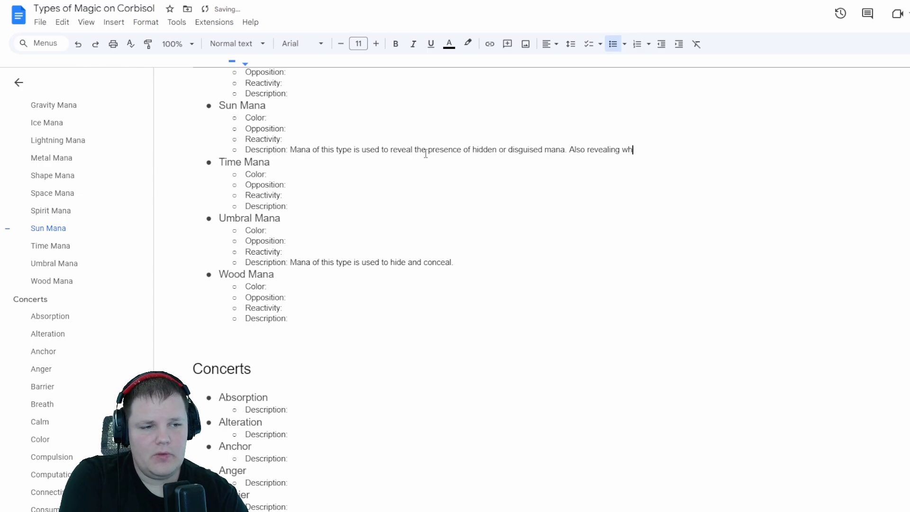
text(at)
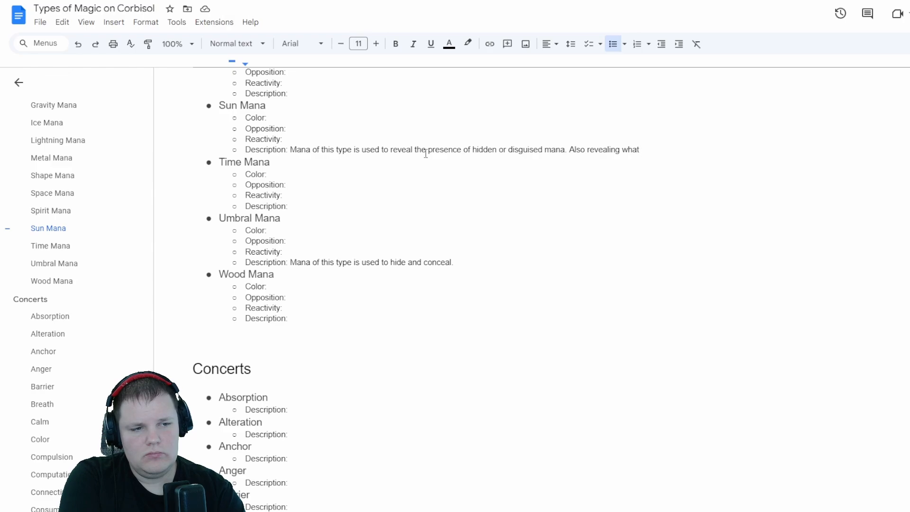
key(BackSpace)
key(BackSpace)
key(BackSpace)
key(BackSpace)
key(BackSpace)
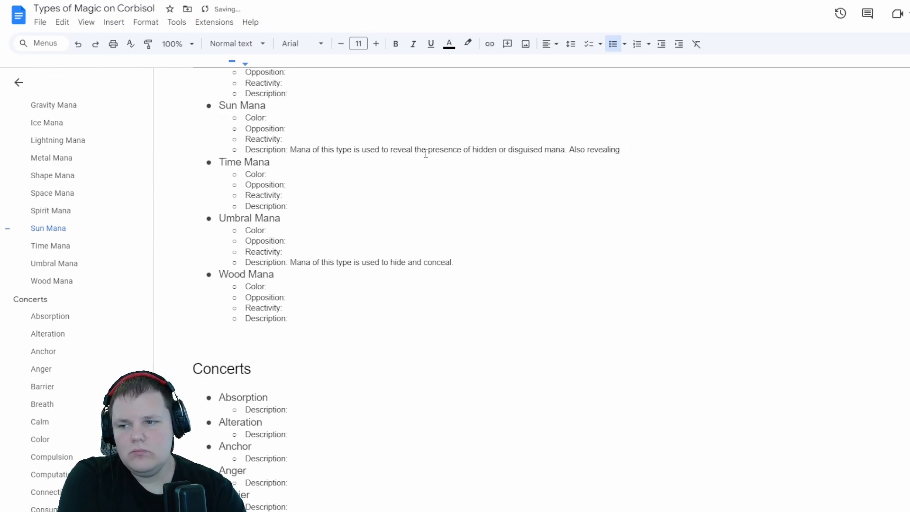
key(BackSpace)
key(BackSpace)
key(BackSpace)
key(BackSpace)
key(BackSpace)
key(BackSpace)
key(BackSpace)
key(BackSpace)
key(BackSpace)
key(BackSpace)
key(BackSpace)
key(BackSpace)
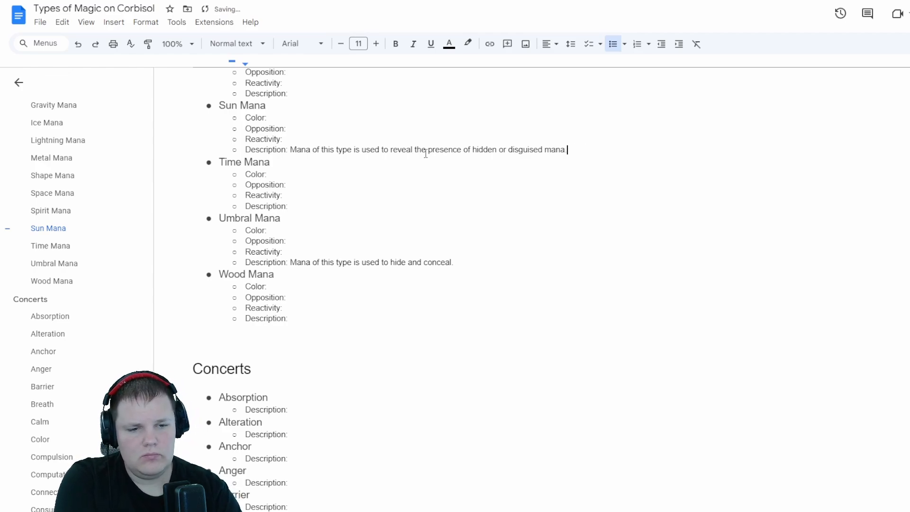
text(.)
Extend the Umbral Mana description so that it ends "hide and conceal mana types and effects."
key(Down)
key(Down)
key(Down)
key(Down)
key(Down)
key(Down)
key(Down)
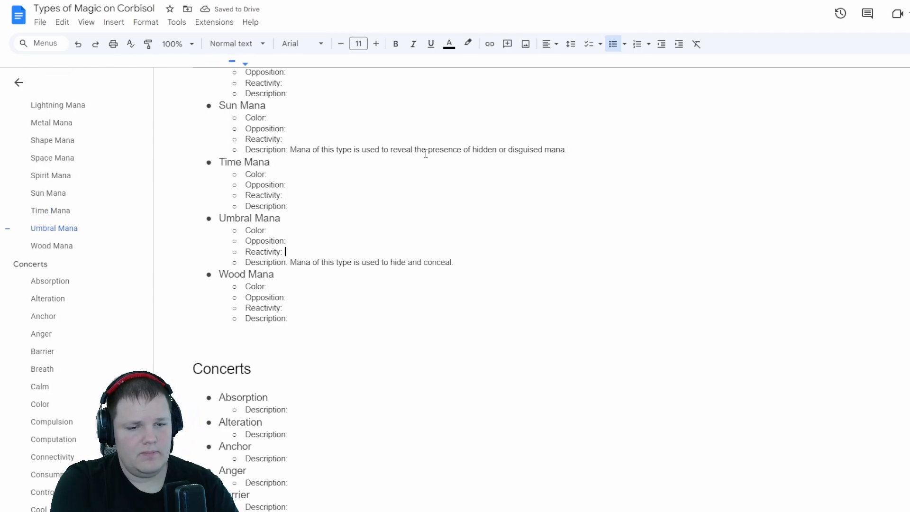
text(ma)
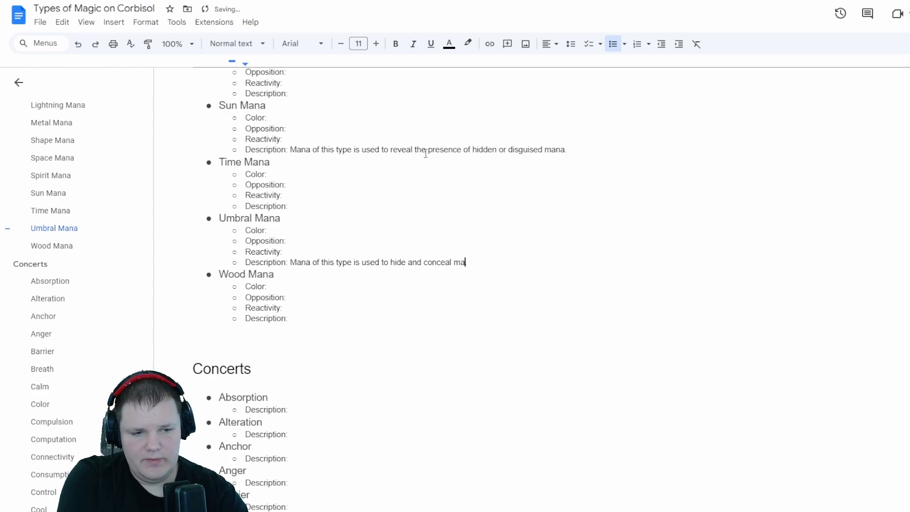
text(na types and effects.)
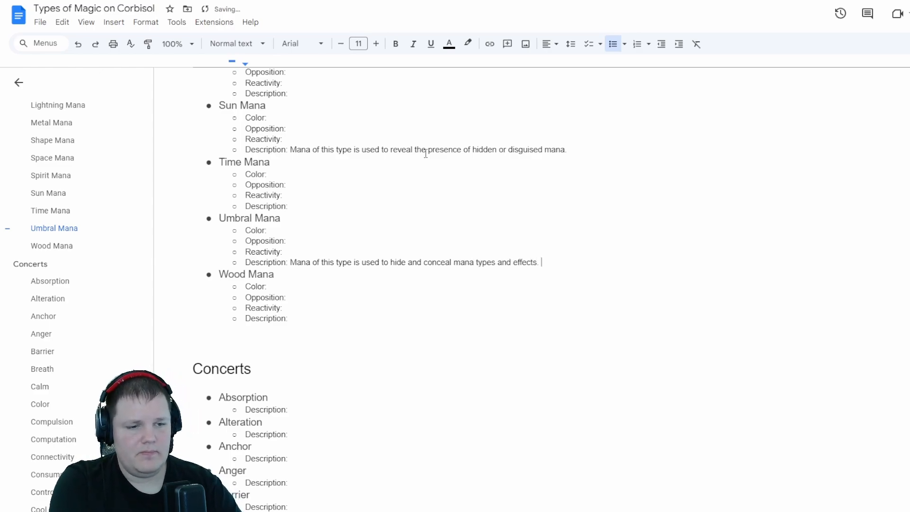
key(BackSpace)
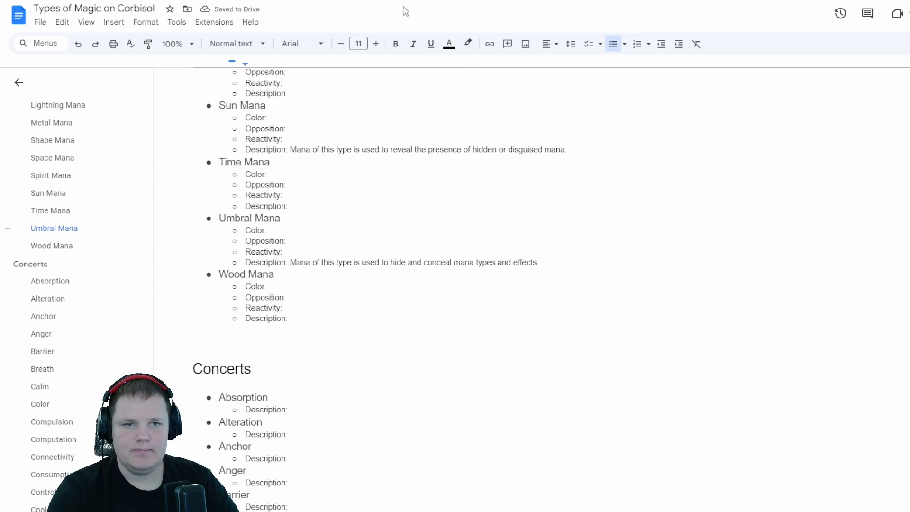
Switch to the Types of Magic Extended Testing spreadsheet and examine the Sun and Umbral rows with their Counter entries
key(ctrl+Tab)
scroll(504, 225, down, 6)
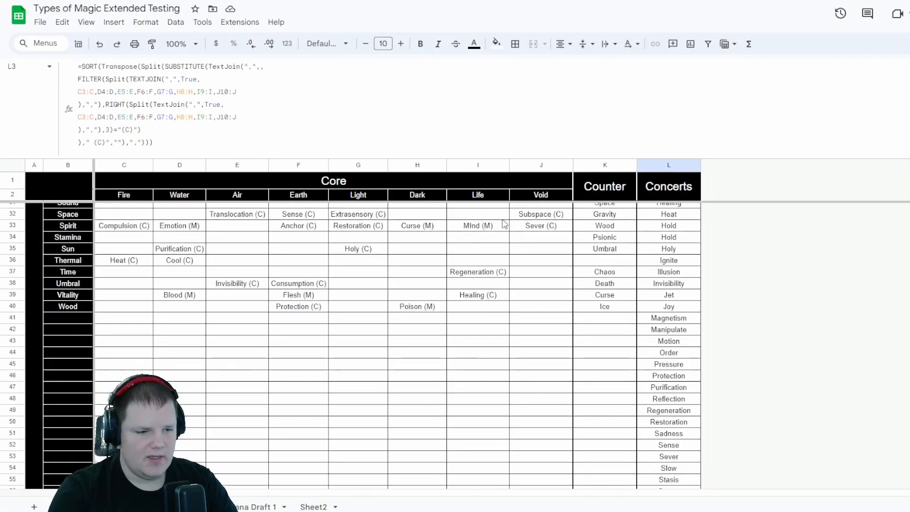
scroll(536, 244, up, 2)
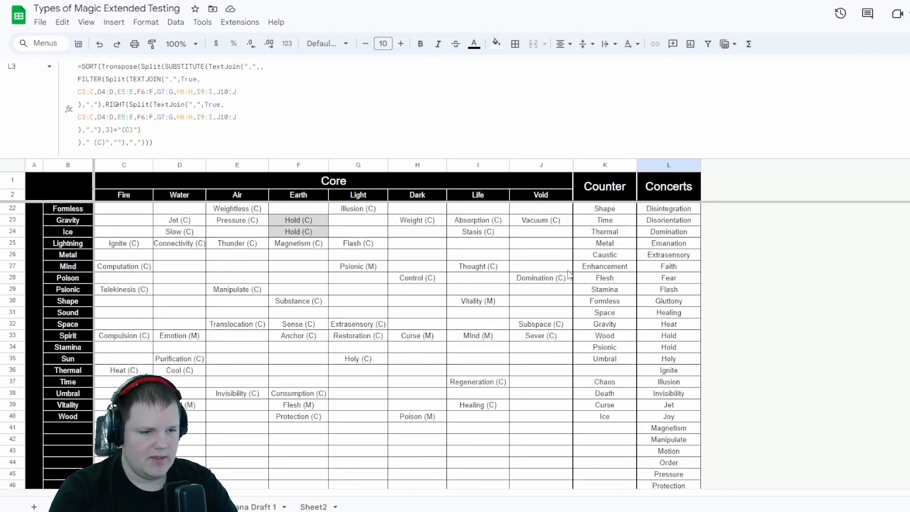
click(13, 358)
scroll(124, 365, up, 4)
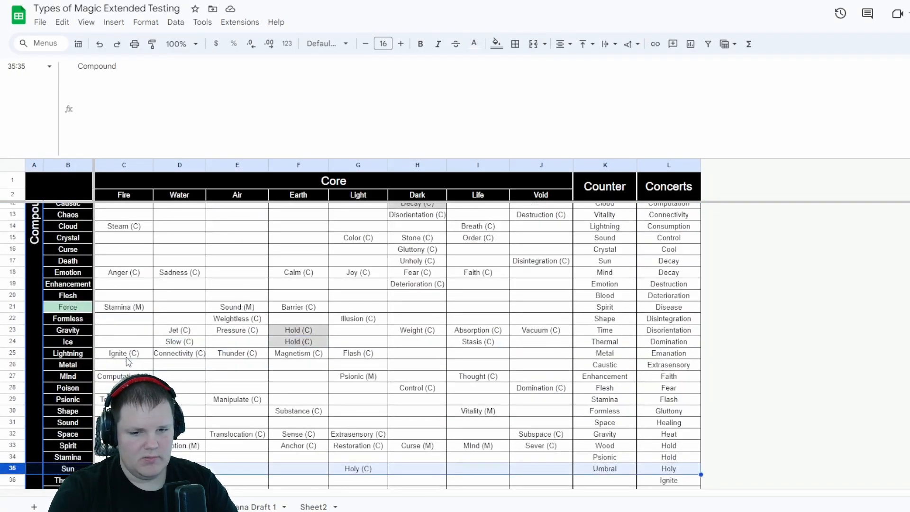
scroll(128, 364, down, 6)
scroll(127, 364, up, 7)
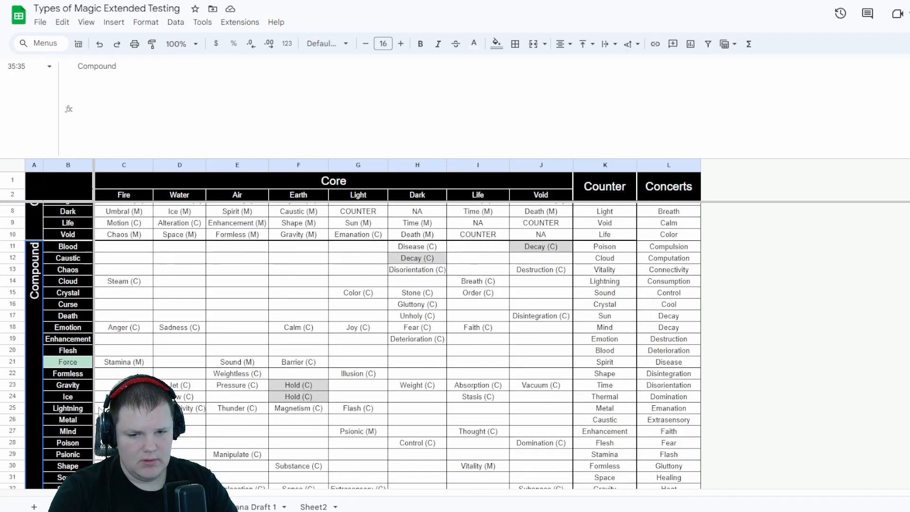
scroll(134, 350, down, 5)
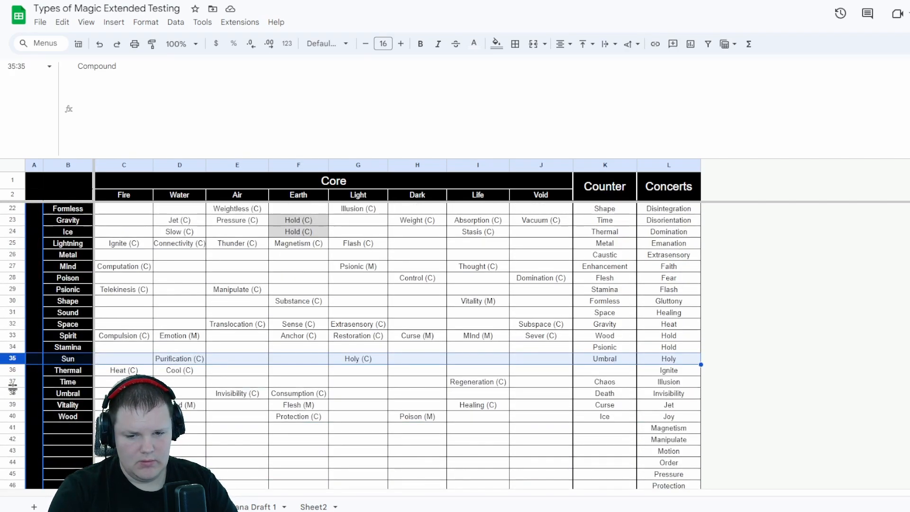
click(13, 392)
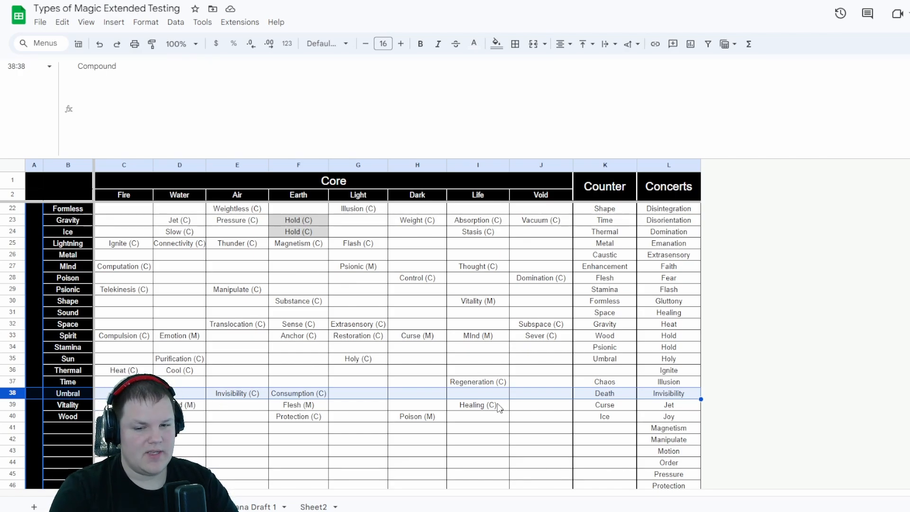
scroll(499, 407, up, 3)
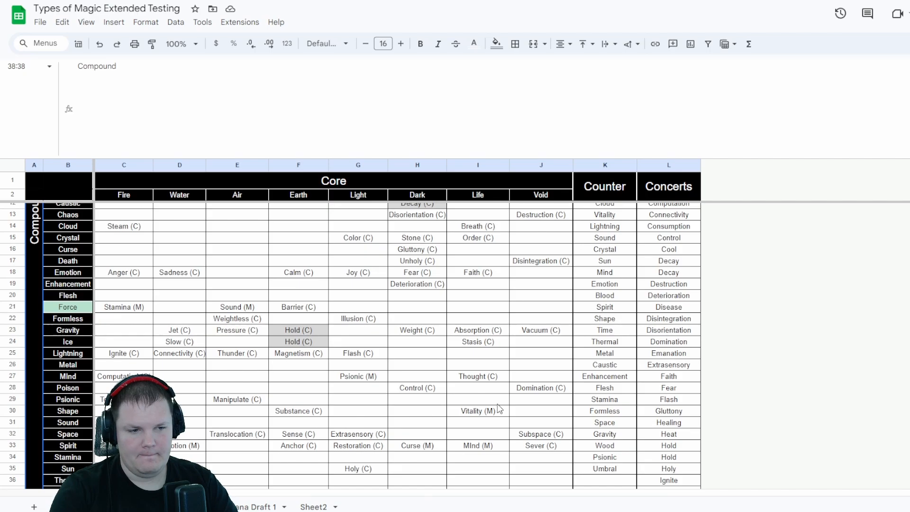
scroll(499, 408, down, 5)
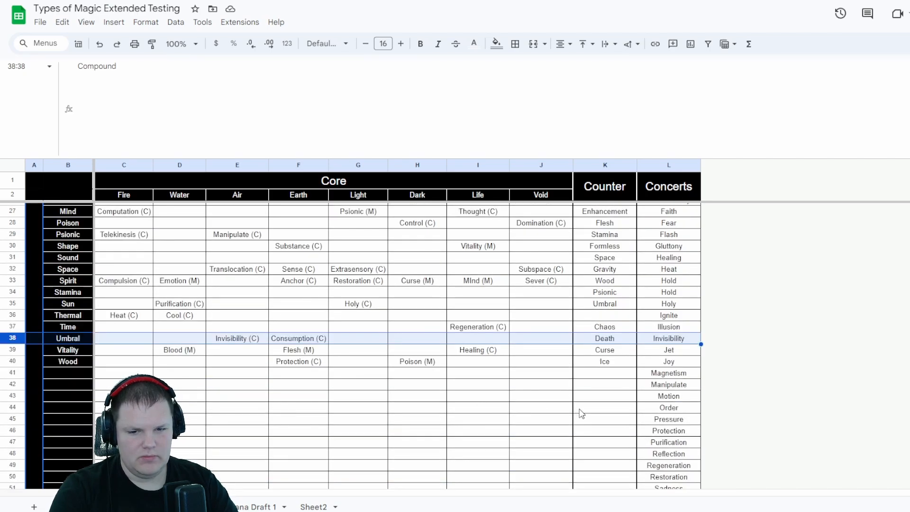
Set the Counter of Umbral to "Sun" and the Counter of Sun to "Death"
click(605, 340)
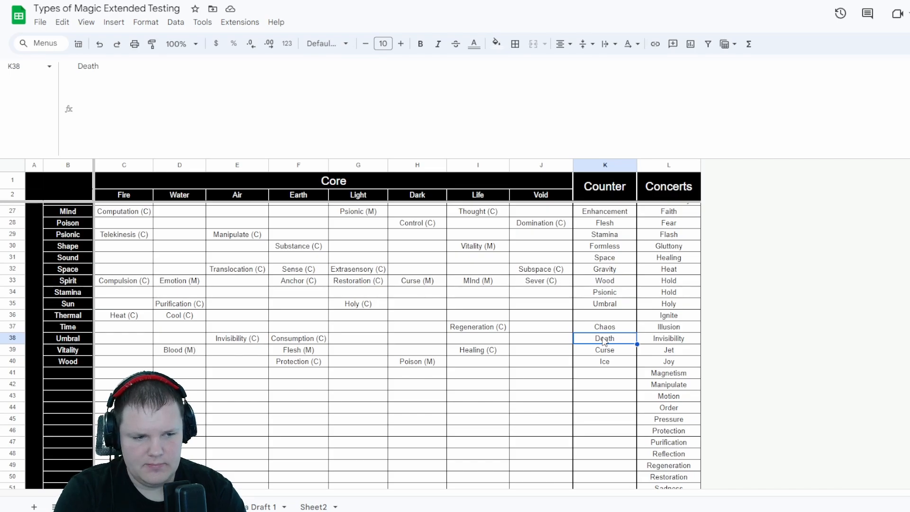
text(Sun)
key(Up)
key(Up)
key(Up)
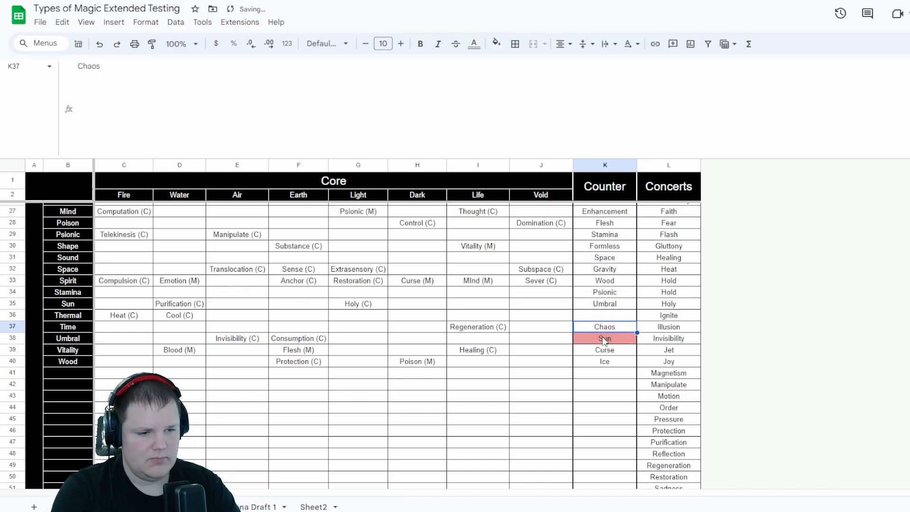
text(Death)
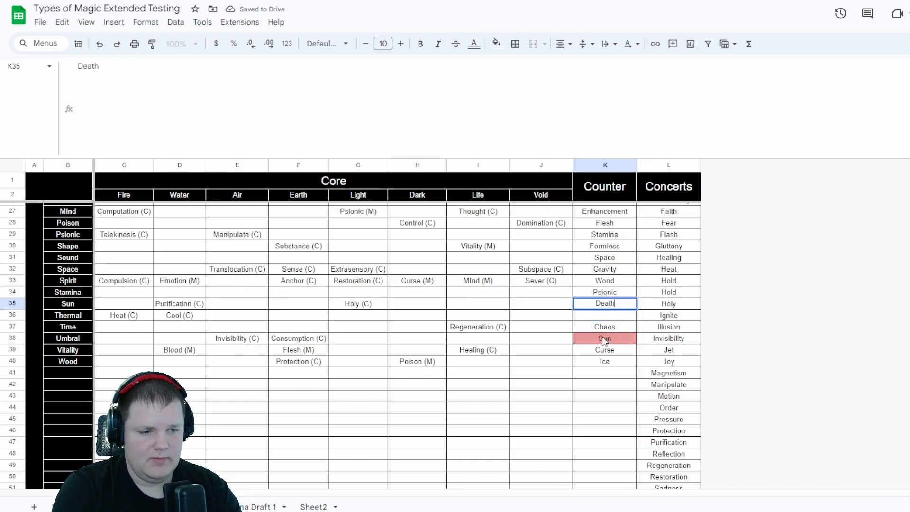
key(Up)
Set the Counter of Death to "Umbral"
scroll(605, 332, up, 6)
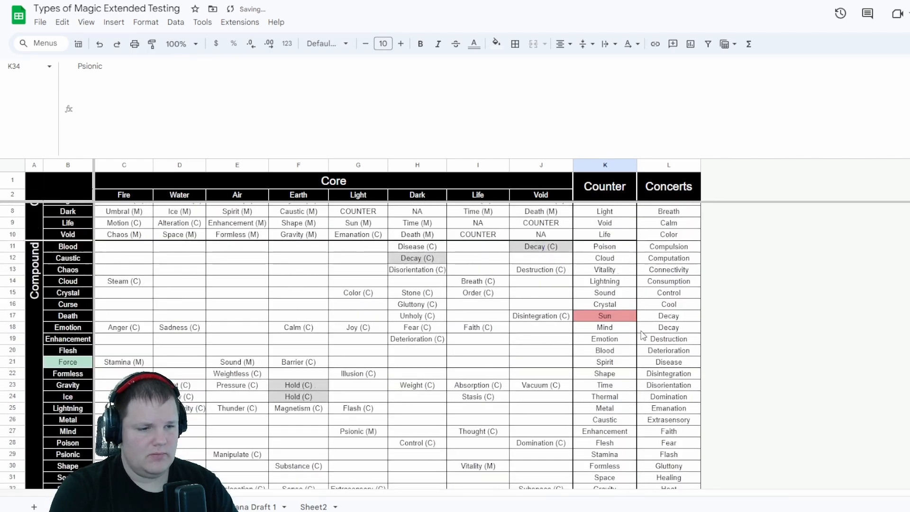
click(615, 315)
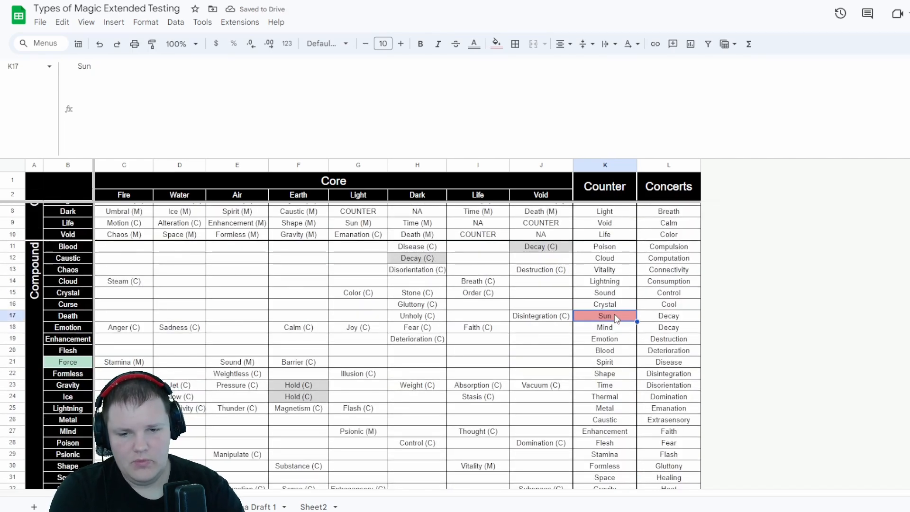
text(Umbral)
key(Return)
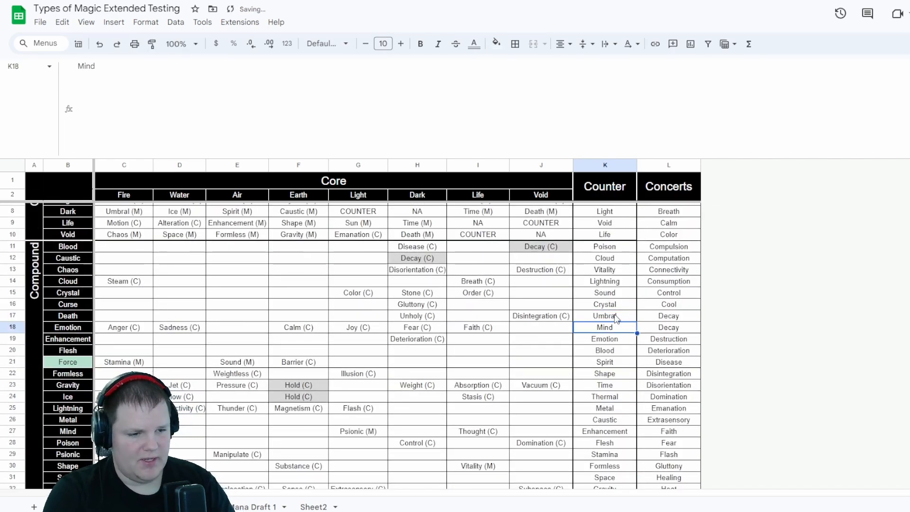
Look through the Counter column of the compound mana rows for duplicate or missing entries
scroll(602, 339, down, 15)
scroll(593, 353, up, 7)
scroll(607, 356, up, 5)
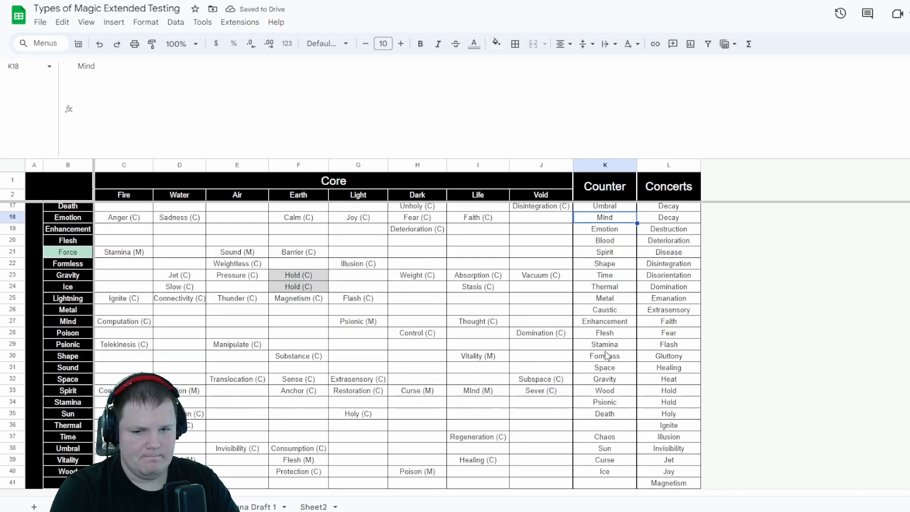
scroll(614, 250, up, 2)
scroll(611, 247, up, 2)
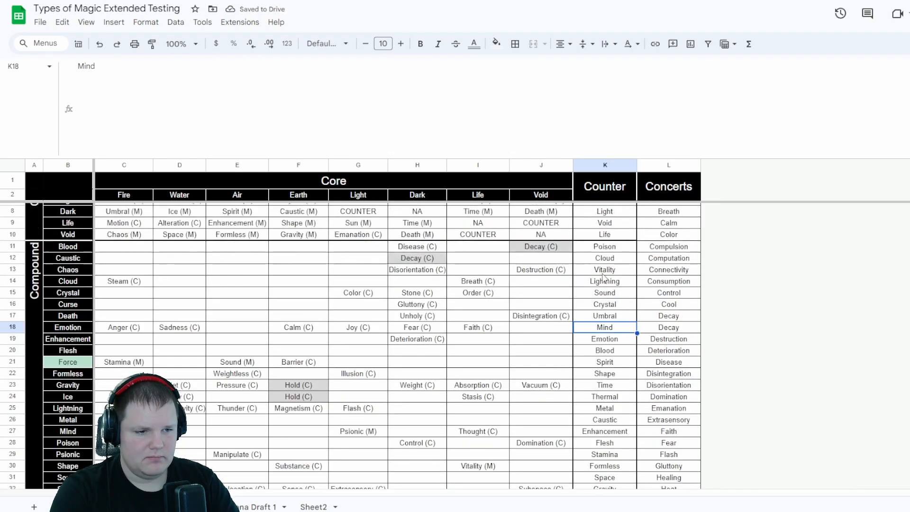
click(605, 281)
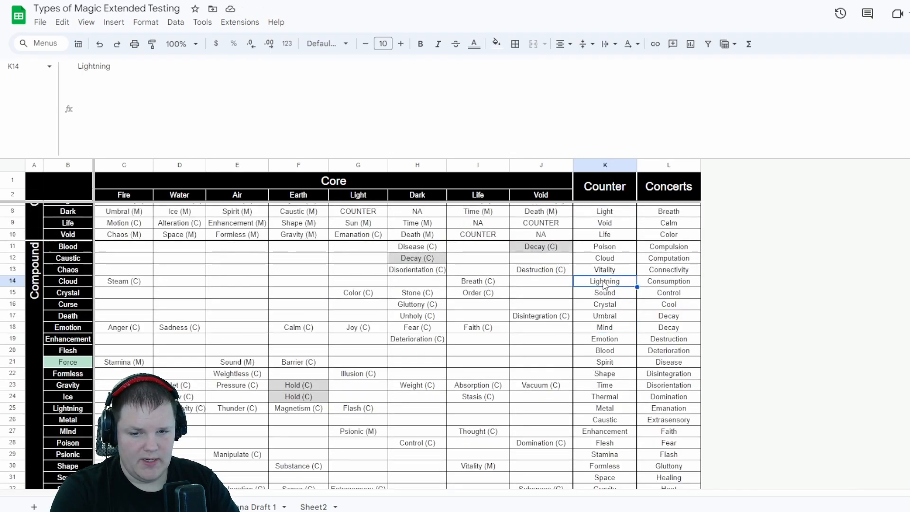
click(607, 306)
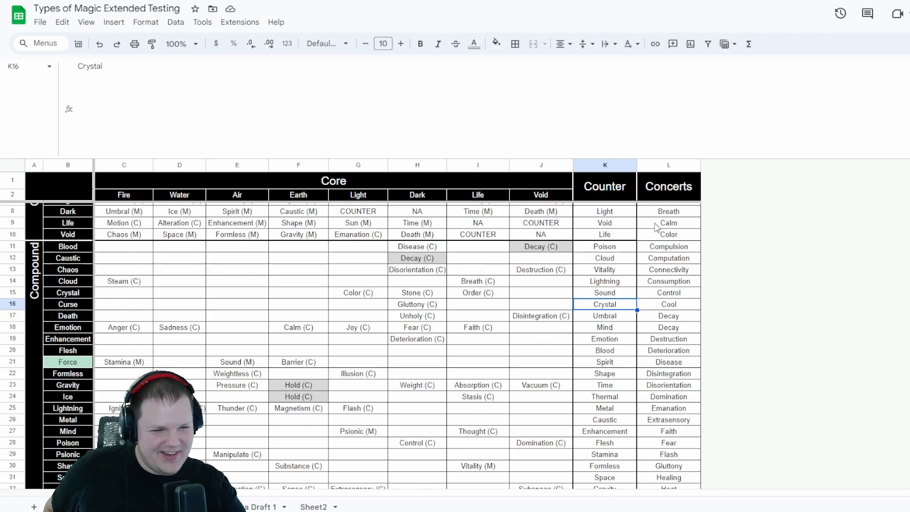
scroll(605, 329, down, 5)
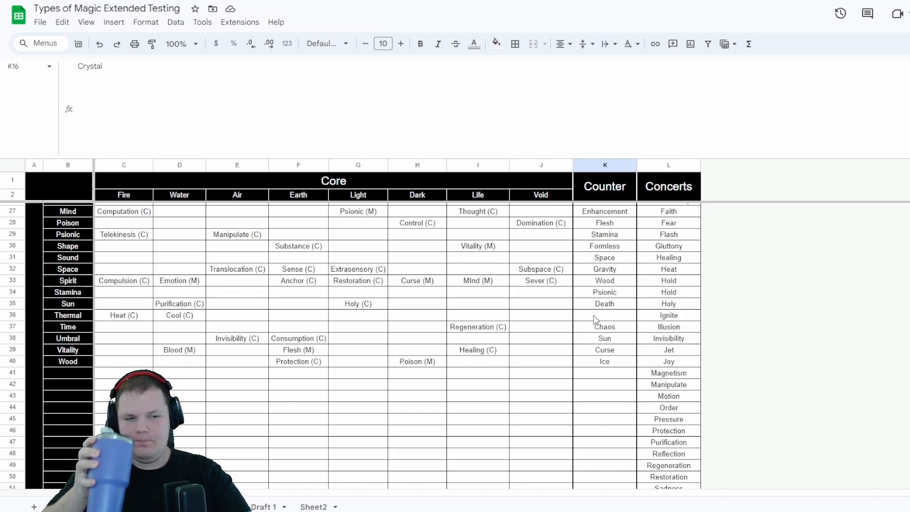
Fill in the empty Counter cell of the Thermal row with "Ice"
click(596, 320)
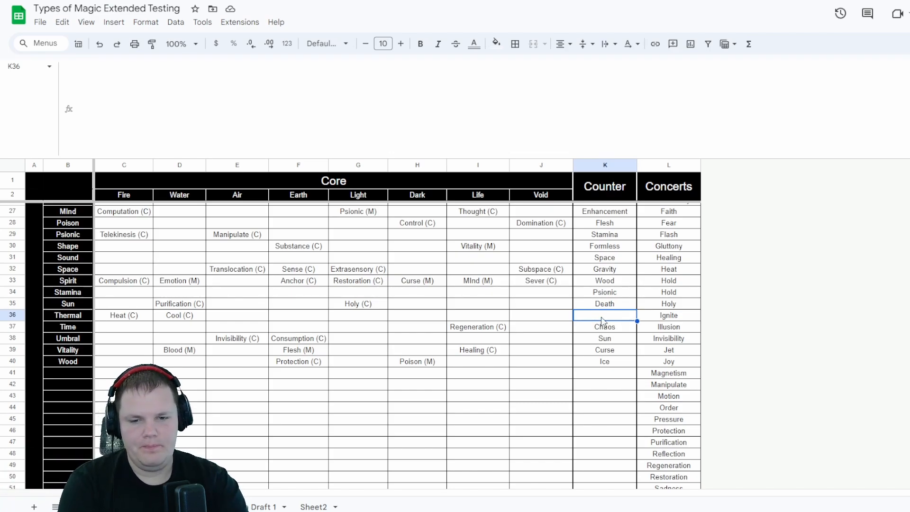
text(Ice)
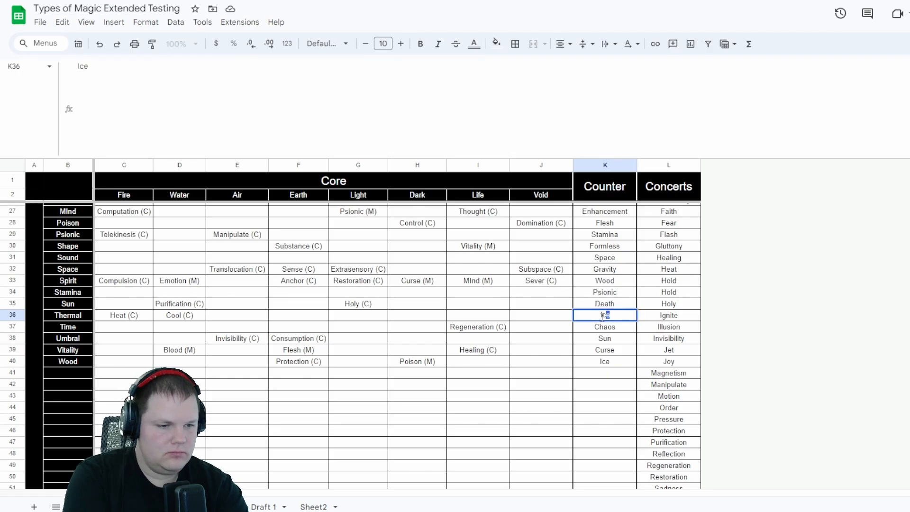
key(Return)
Replace the Counter entry of the Wood row with "Froce"
key(Down)
key(Down)
key(Down)
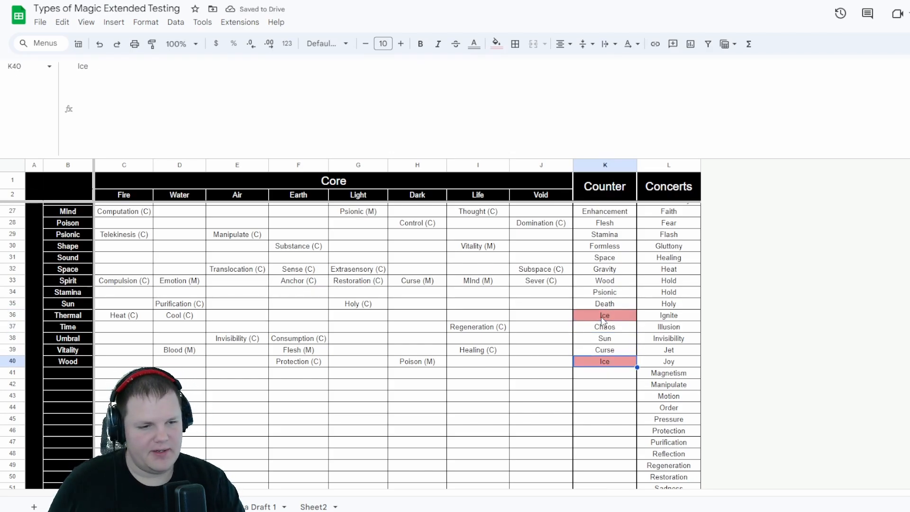
scroll(603, 322, up, 6)
scroll(593, 323, down, 2)
scroll(587, 334, down, 2)
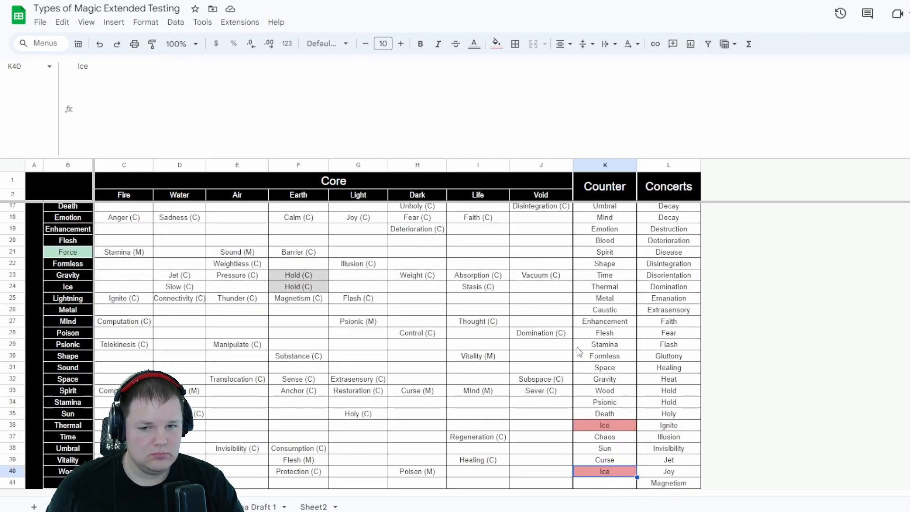
scroll(579, 352, down, 2)
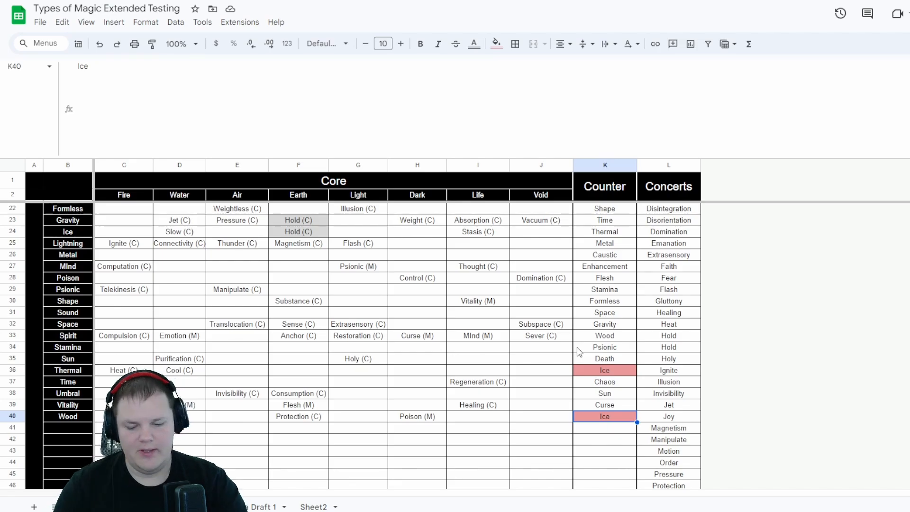
text(Poison)
key(Return)
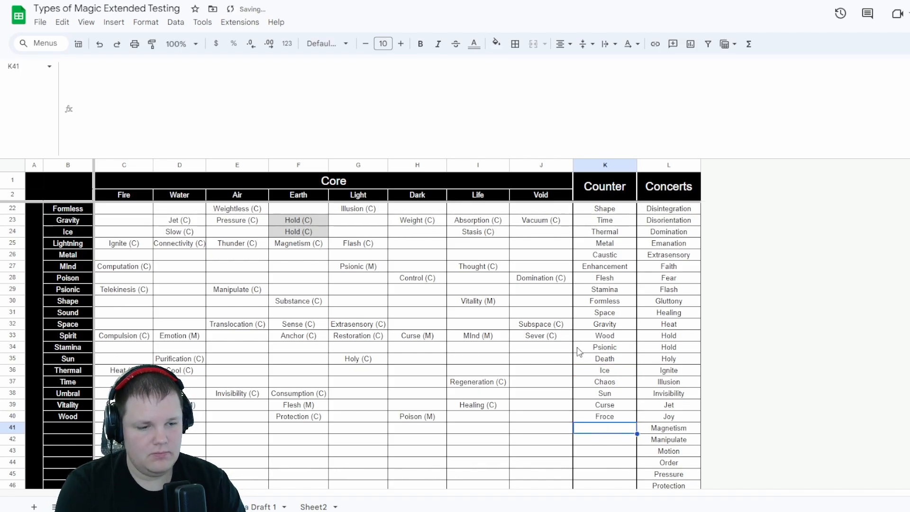
Correct the spelling of the Wood row's Counter entry to "Force"
scroll(590, 351, up, 4)
scroll(591, 356, down, 5)
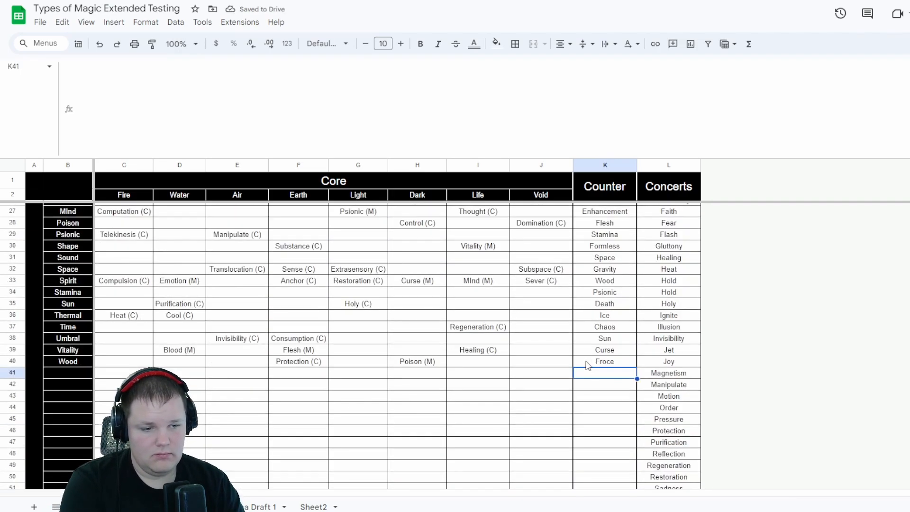
double_click(615, 364)
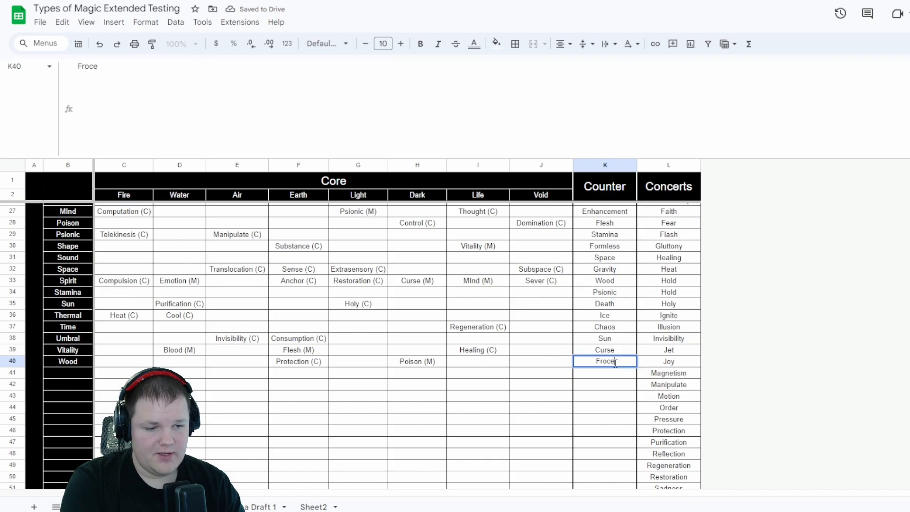
double_click(607, 362)
text(Force)
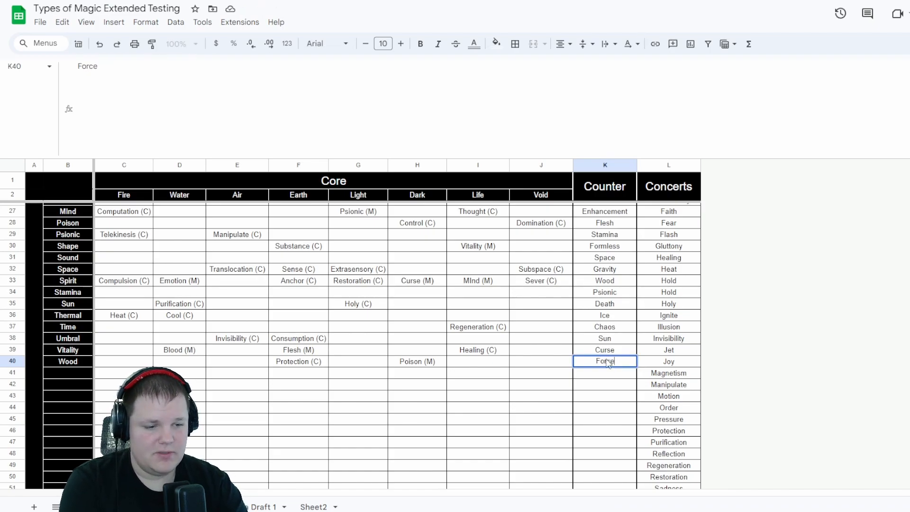
key(Return)
scroll(612, 360, up, 5)
scroll(614, 358, up, 3)
scroll(612, 358, down, 5)
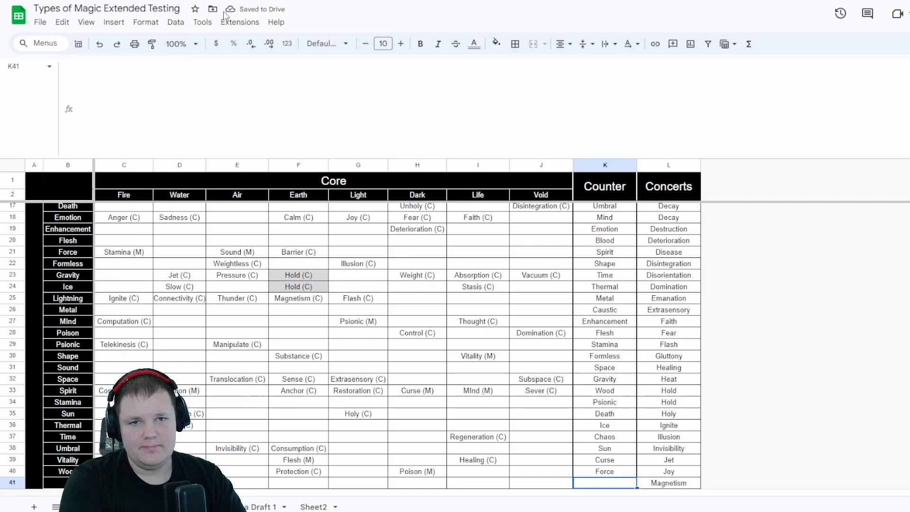
Switch to the PF Spells in Corbisol spreadsheet and go to the first empty Name cell, in row 59
key(ctrl+Tab)
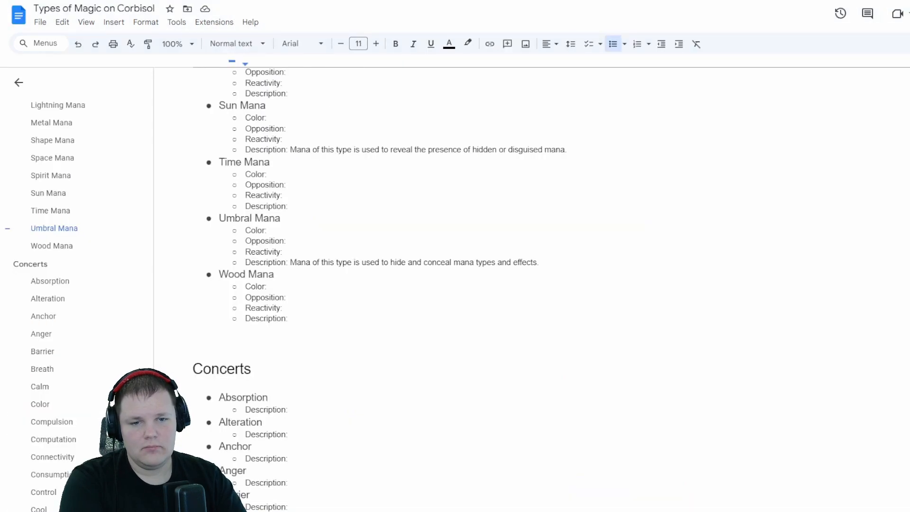
key(ctrl+Tab)
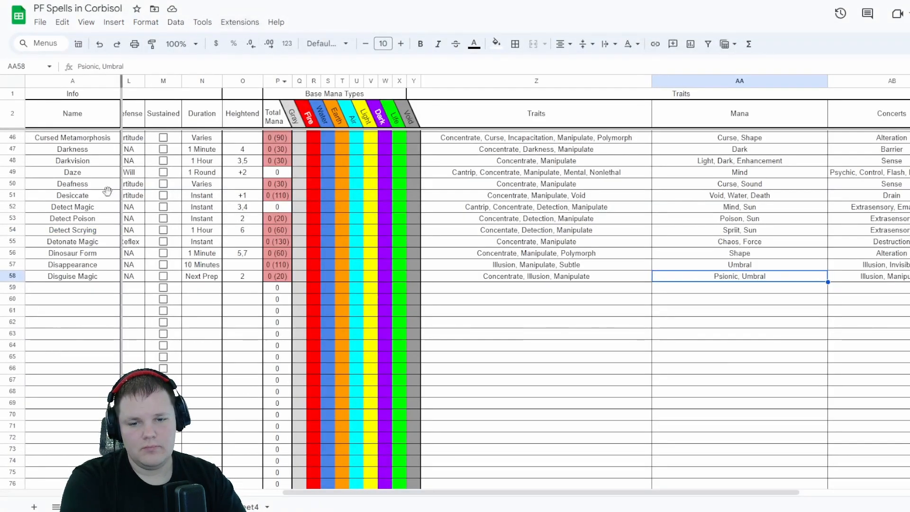
click(56, 291)
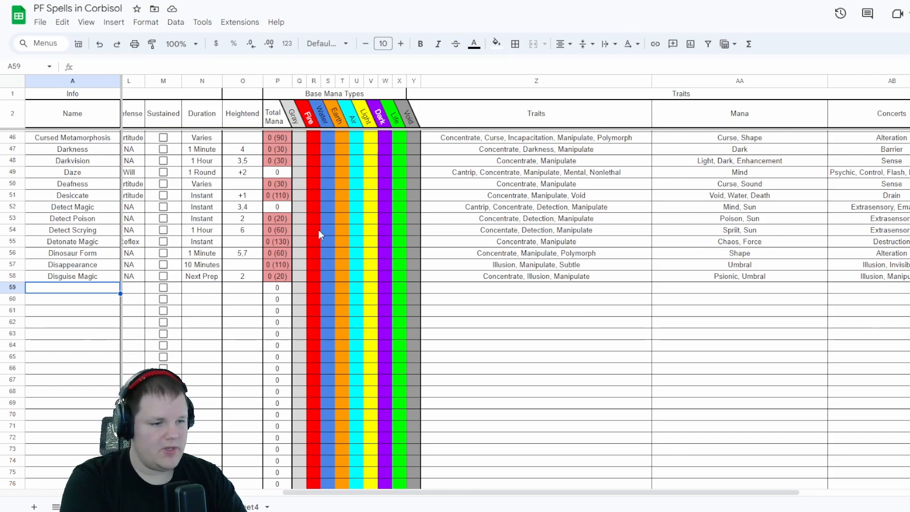
drag(753, 266, 755, 279)
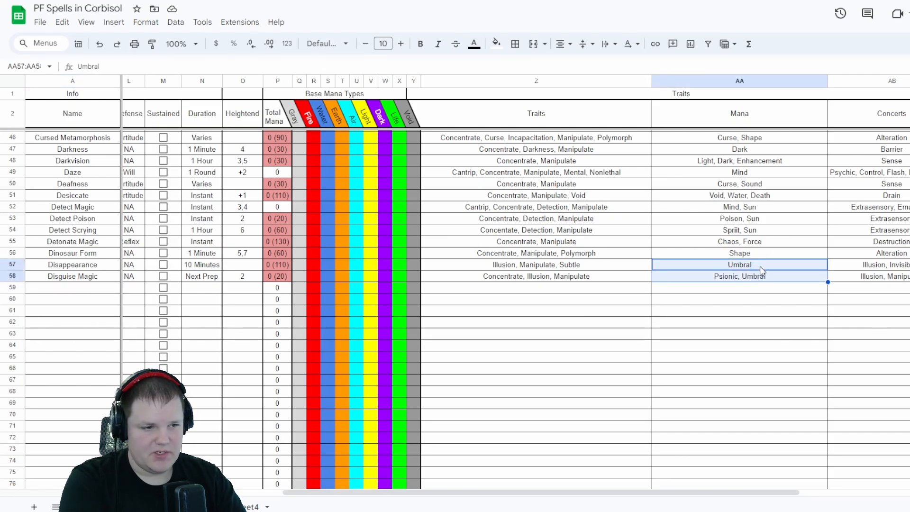
click(760, 266)
double_click(763, 265)
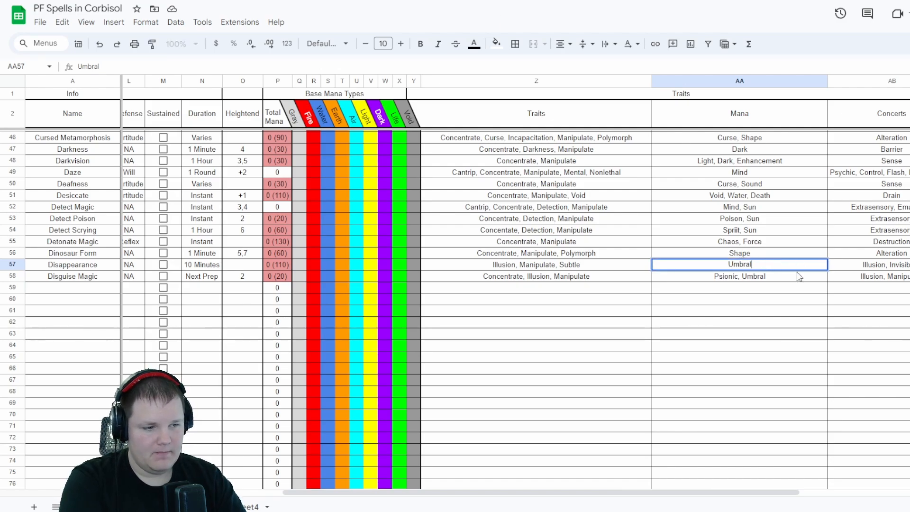
click(799, 275)
click(791, 266)
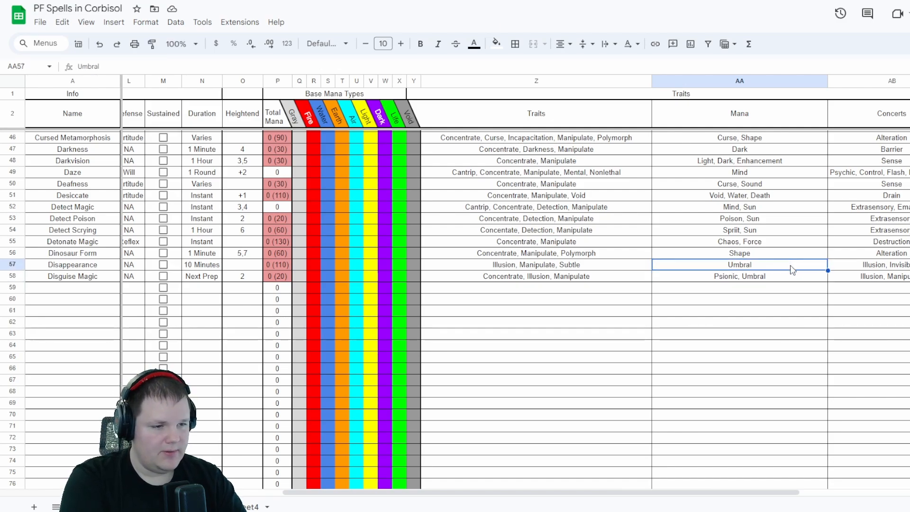
double_click(792, 268)
text(,)
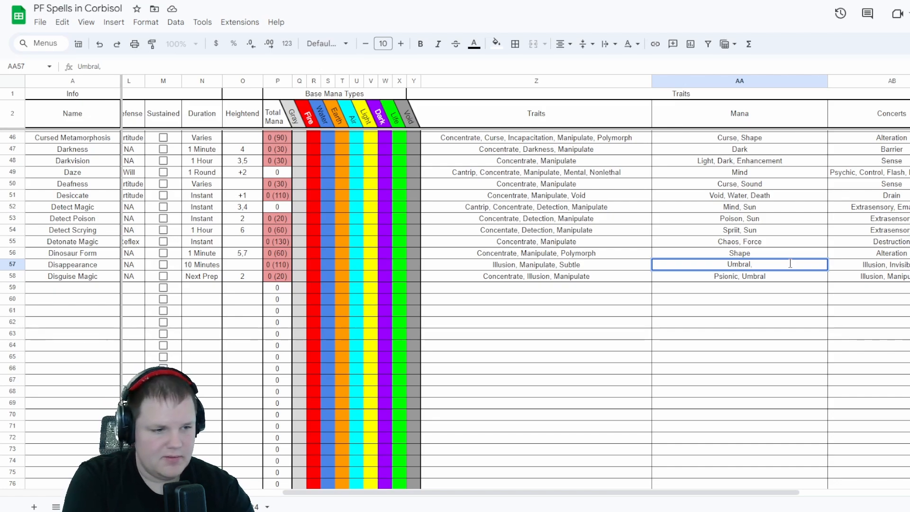
key(Escape)
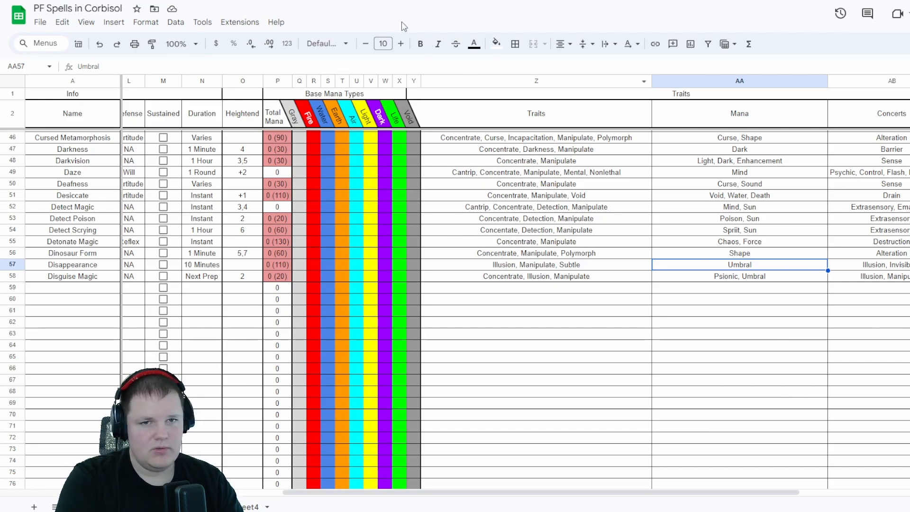
Set the Mana of Disappearance to "Formless, Umbral" and the Mana of Disguise Magic to "Psionic, Umbral, Formless"
double_click(728, 266)
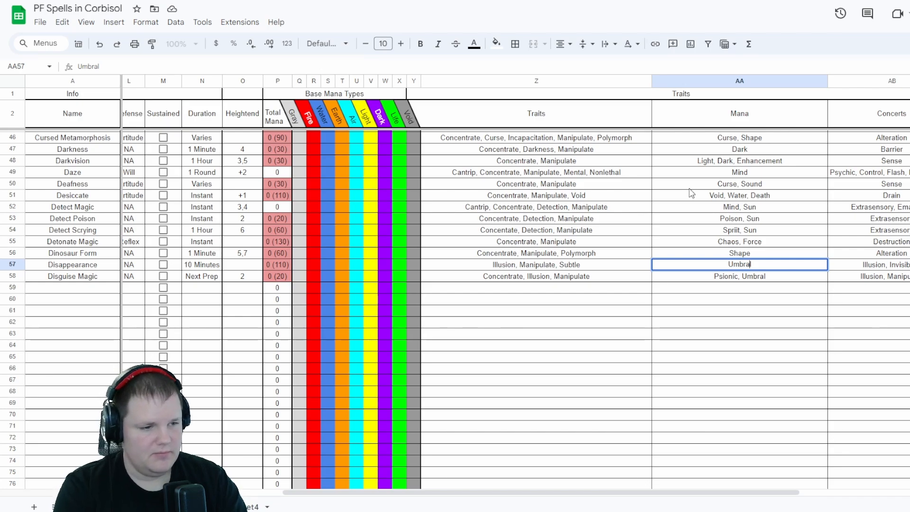
text(Formless,)
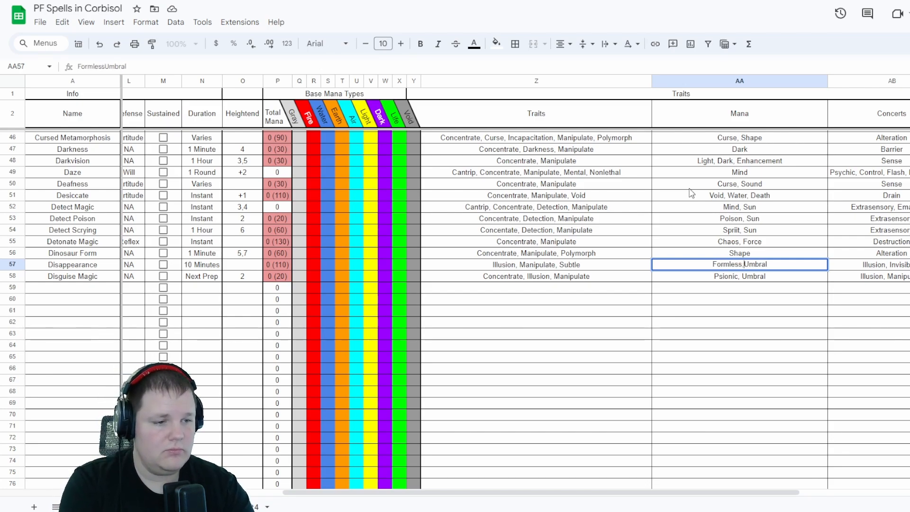
key(Return)
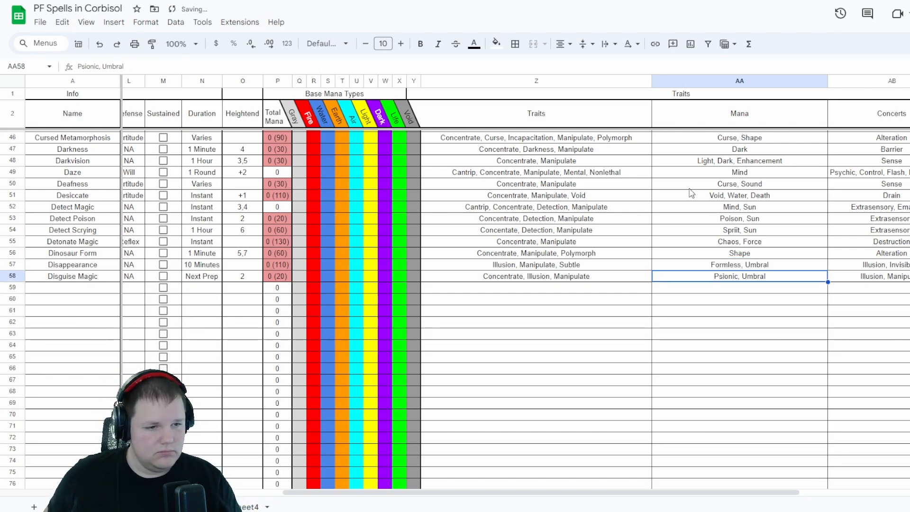
key(Return)
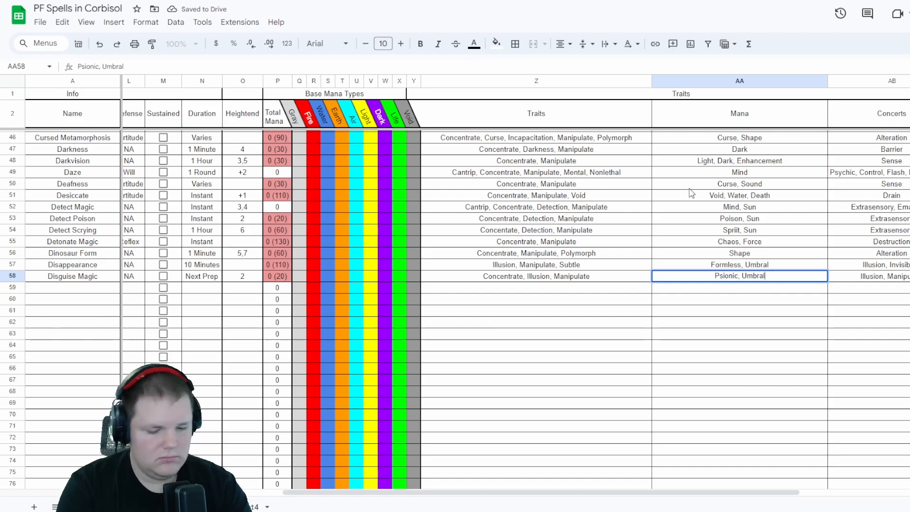
text(, Formless)
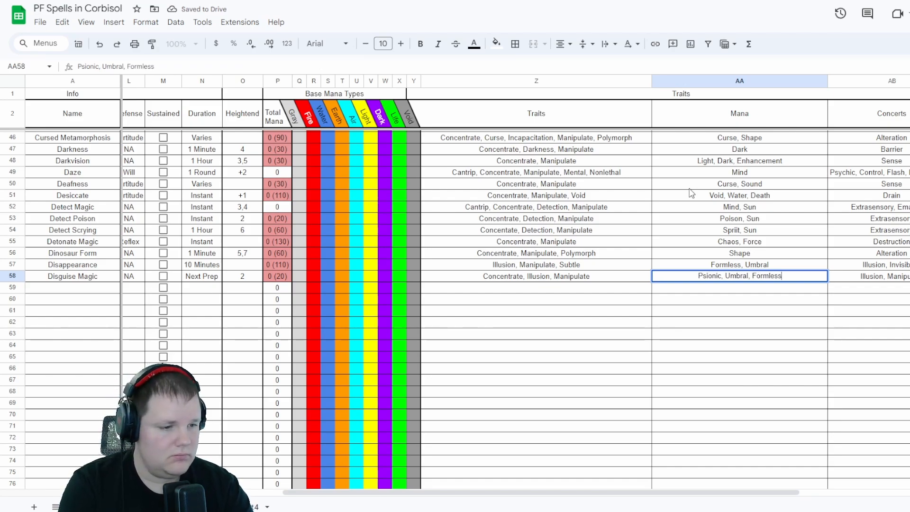
key(Return)
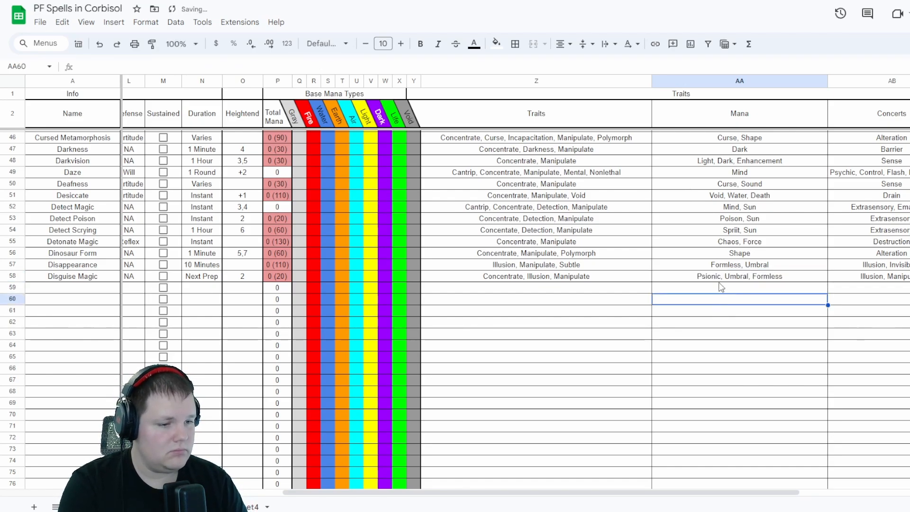
Review the Mana entries of Disguise Magic and the detection spells against the other columns of their rows
click(714, 280)
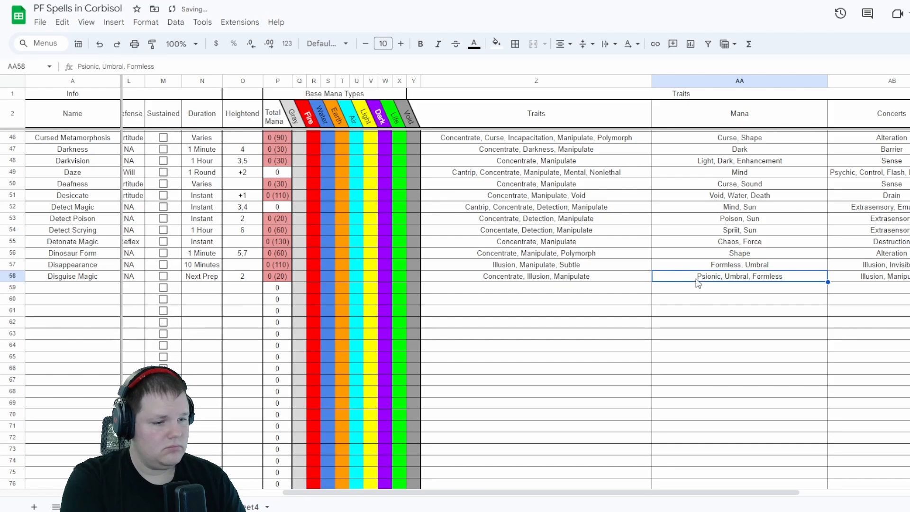
scroll(683, 279, left, 5)
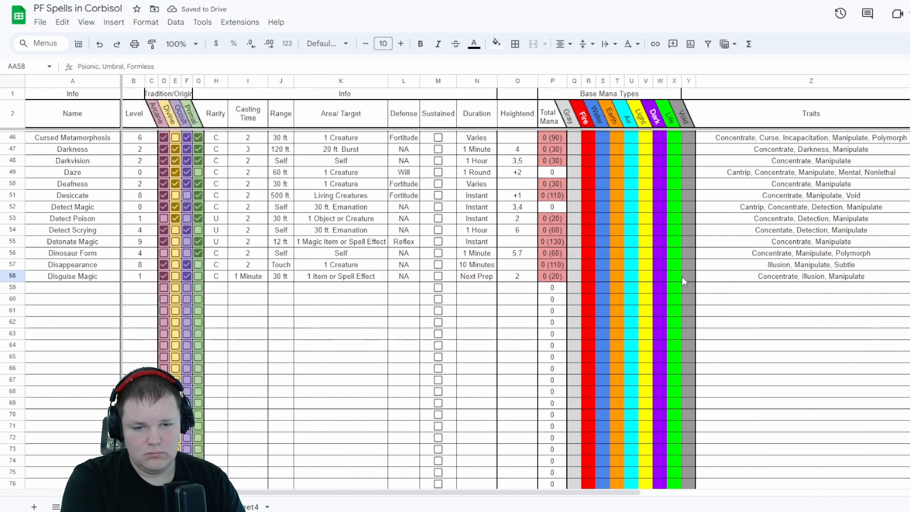
scroll(682, 278, right, 5)
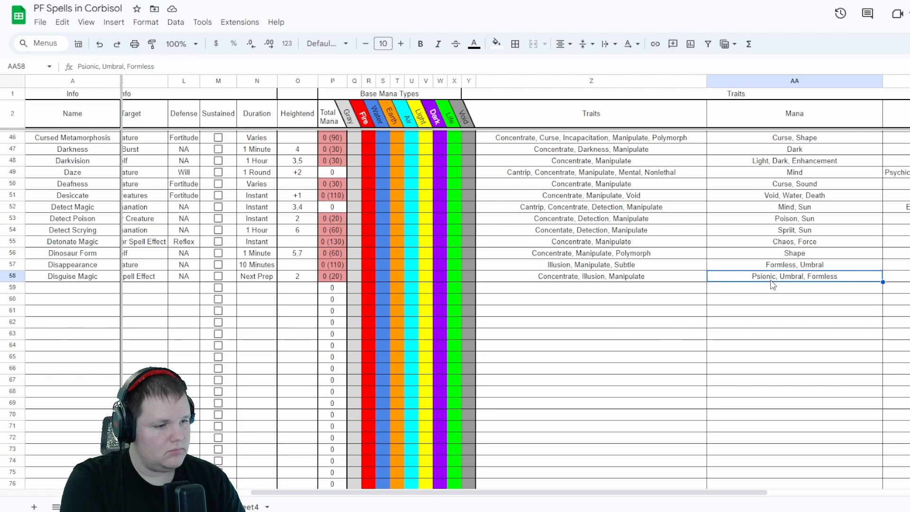
click(788, 209)
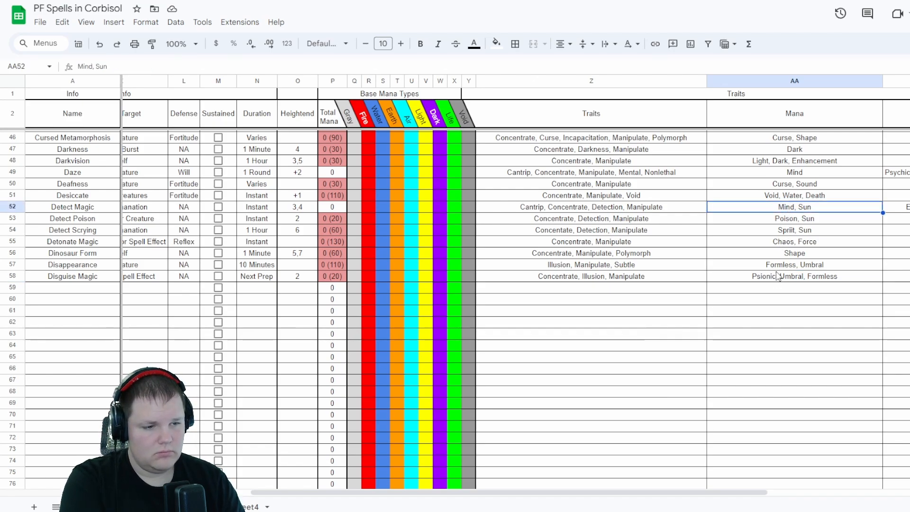
scroll(774, 274, left, 2)
scroll(773, 274, left, 3)
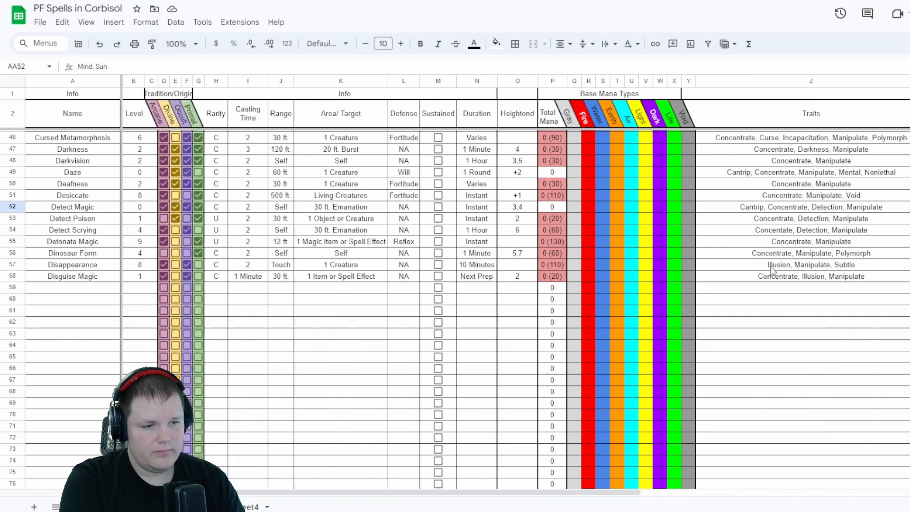
scroll(770, 270, right, 5)
scroll(763, 269, left, 5)
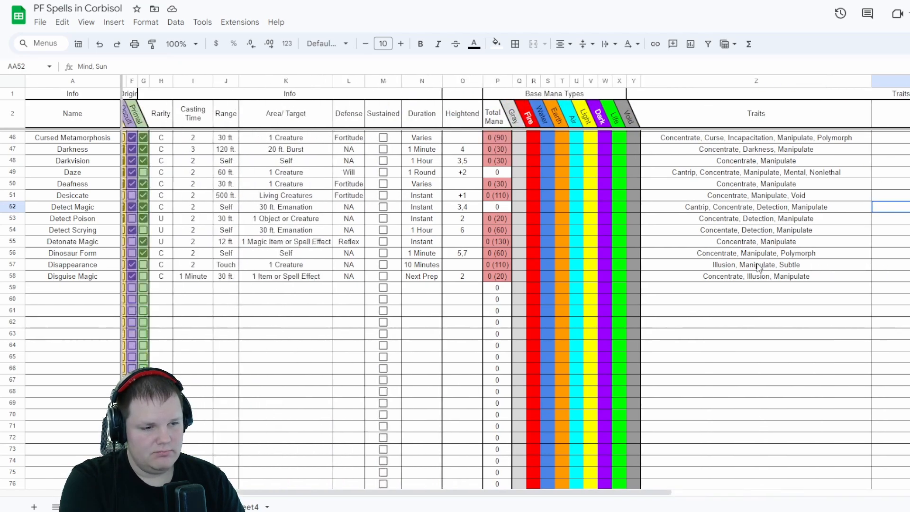
Add the spell "Disintegrate" with Level 6 in row 59
click(72, 289)
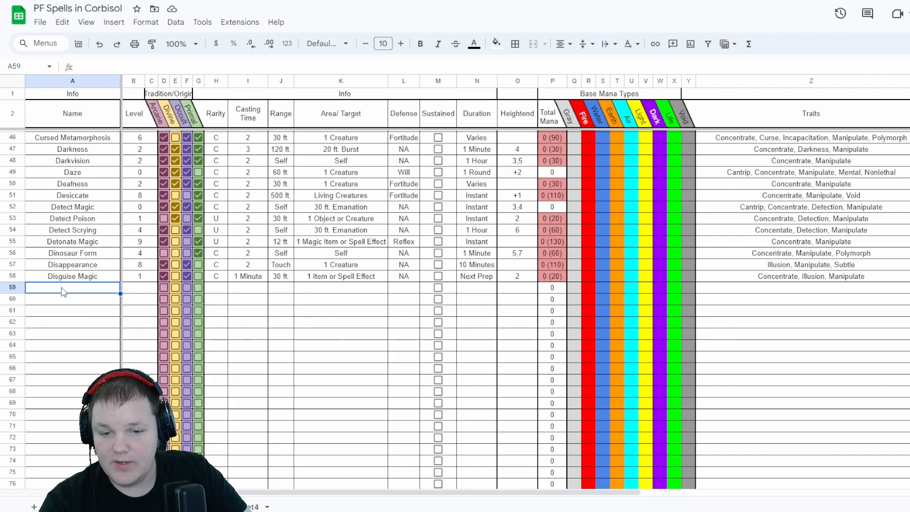
text(D)
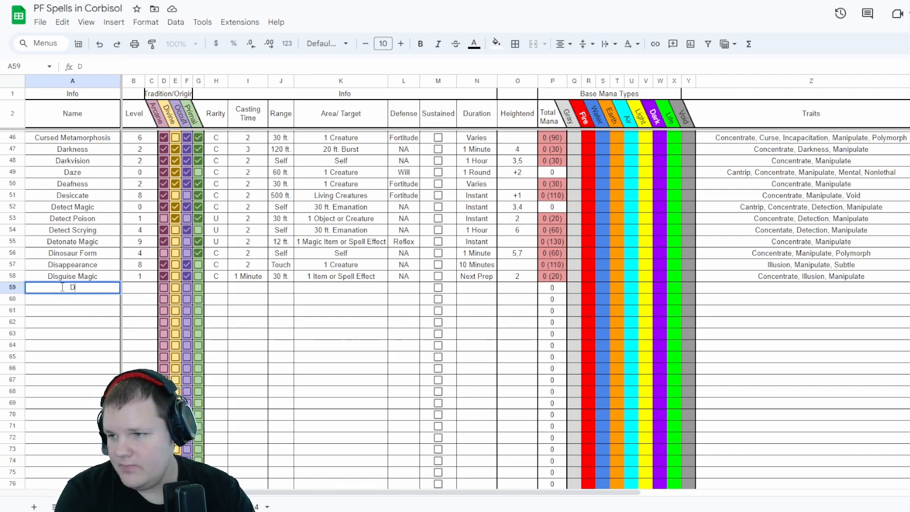
text(isintegrate)
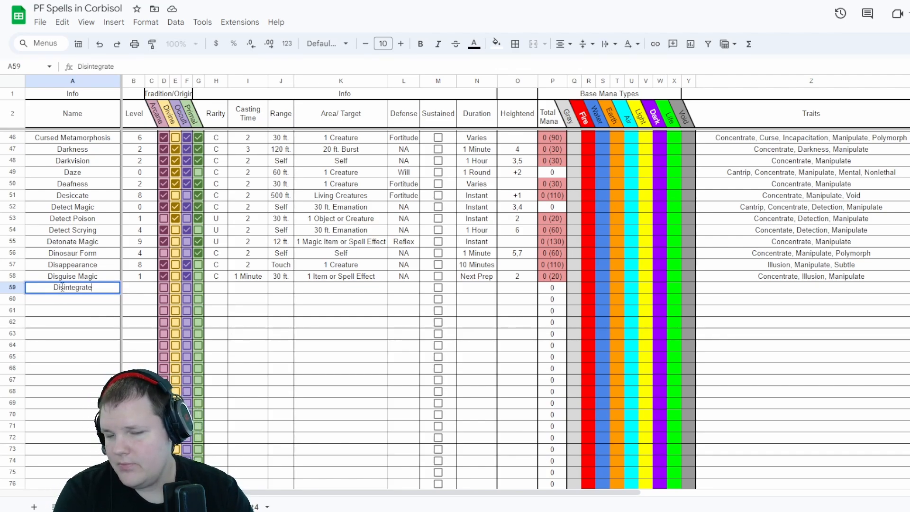
key(Tab)
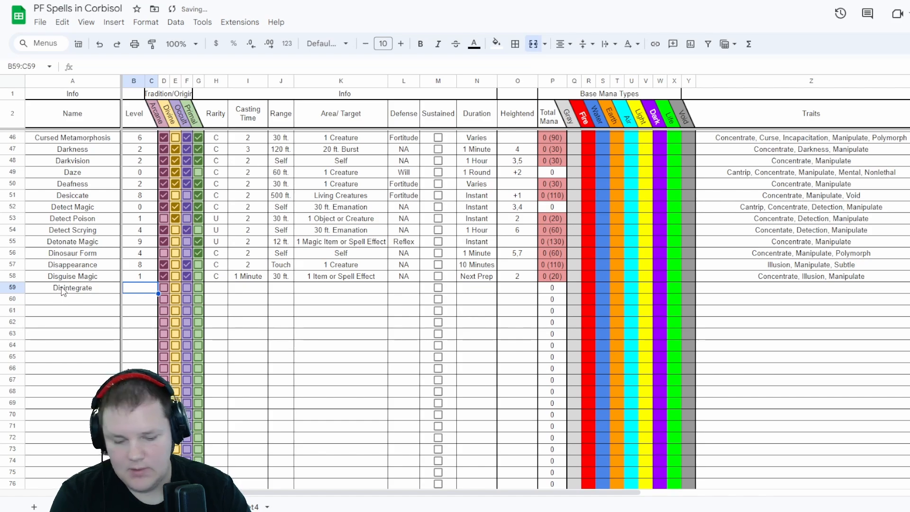
text(6)
key(Tab)
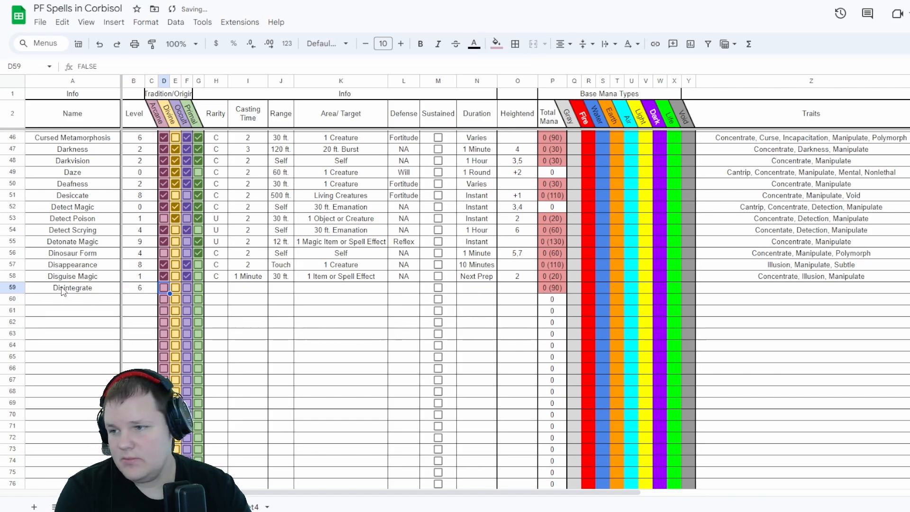
Mark Disintegrate as an Arcane spell and set its Rarity to "C"
key(space)
key(Tab)
key(Tab)
key(Tab)
key(Tab)
text(C)
key(Tab)
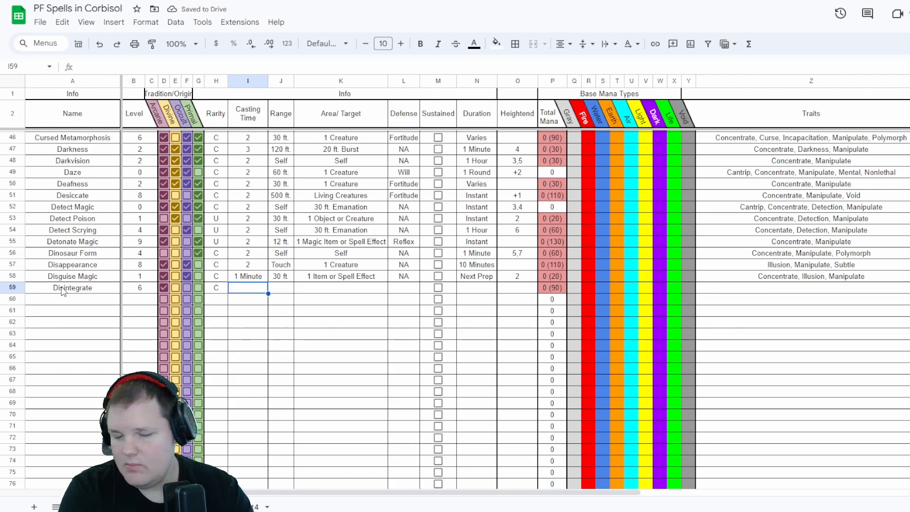
Set Disintegrate's Casting Time to 2 and its Range to "120 ft."
text(2)
key(Tab)
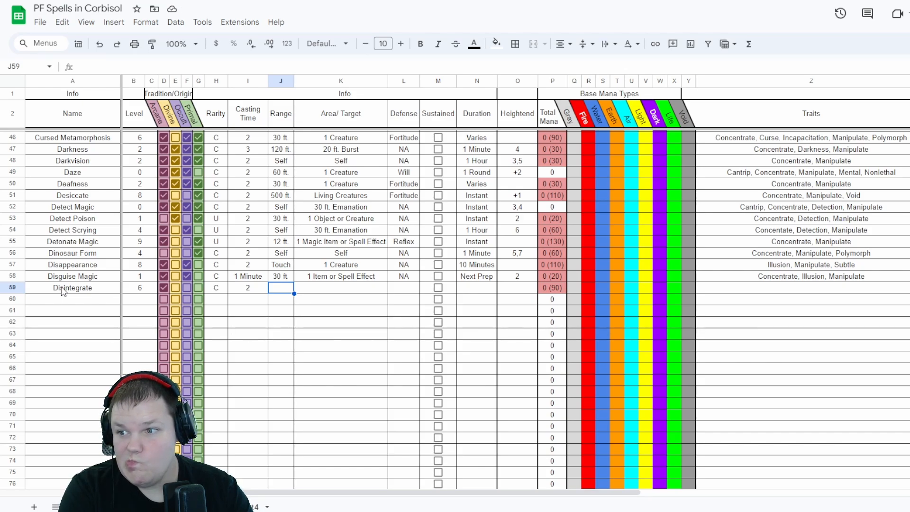
text(120 ft.)
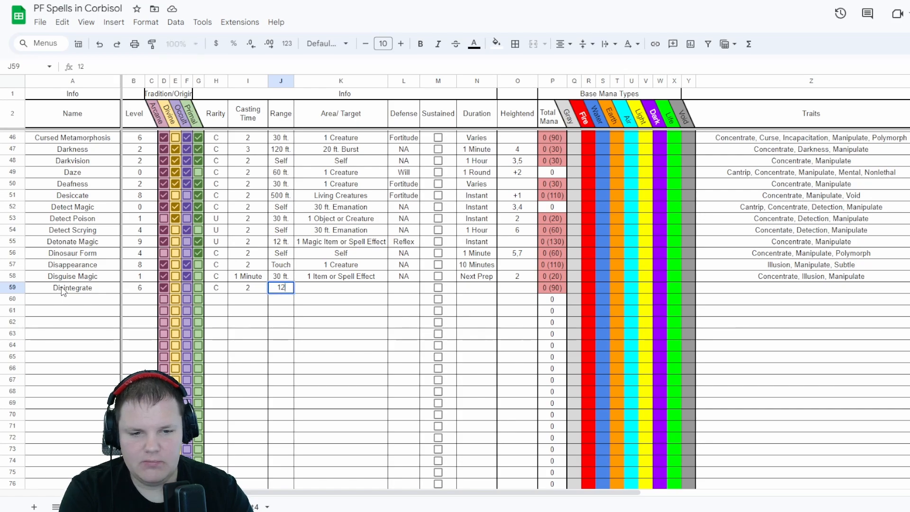
key(Tab)
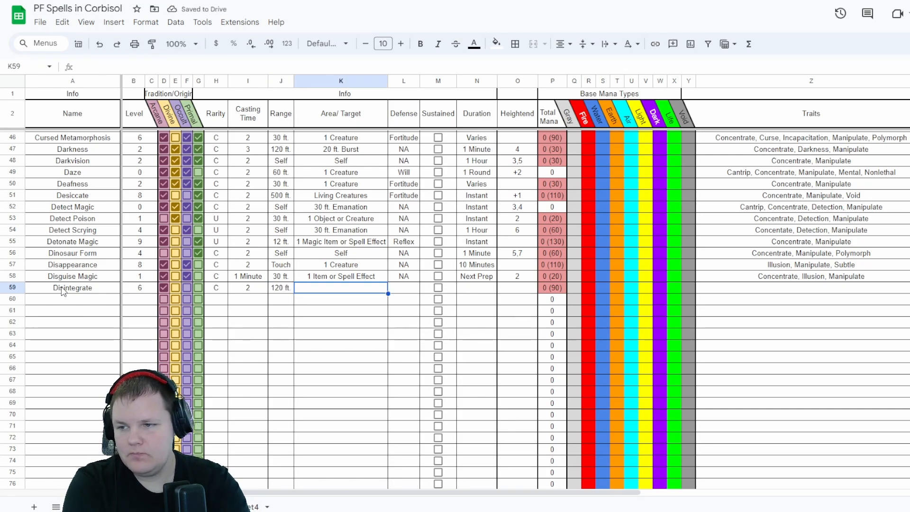
Enter "1 Creeature or Object" as the Area/Target of Disintegrate
text(1 Cre)
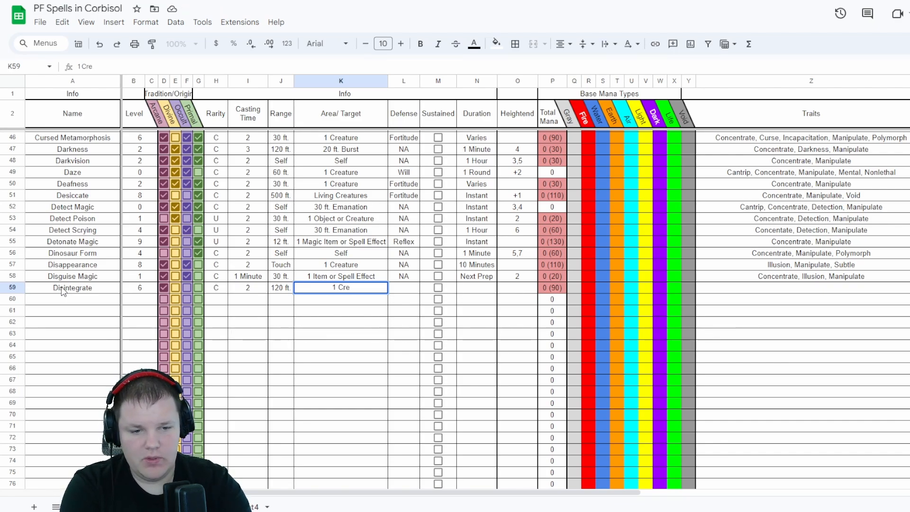
text(eature)
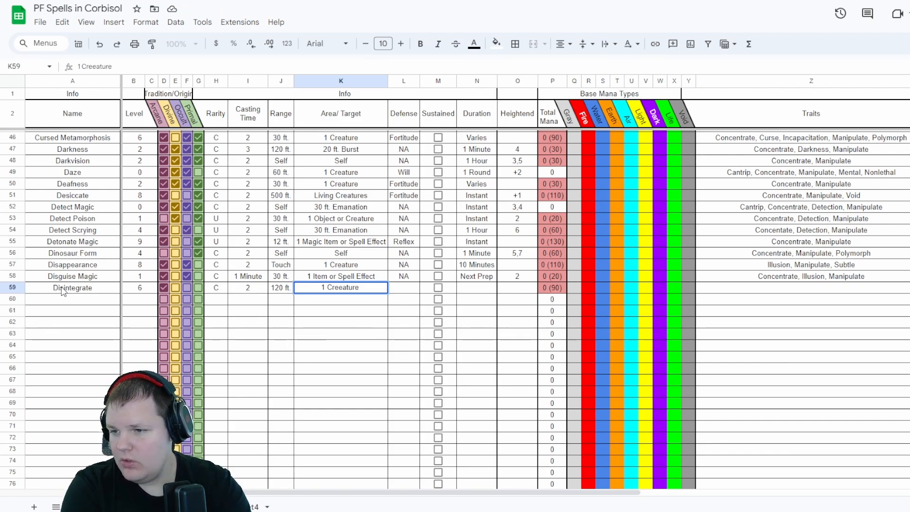
text( or )
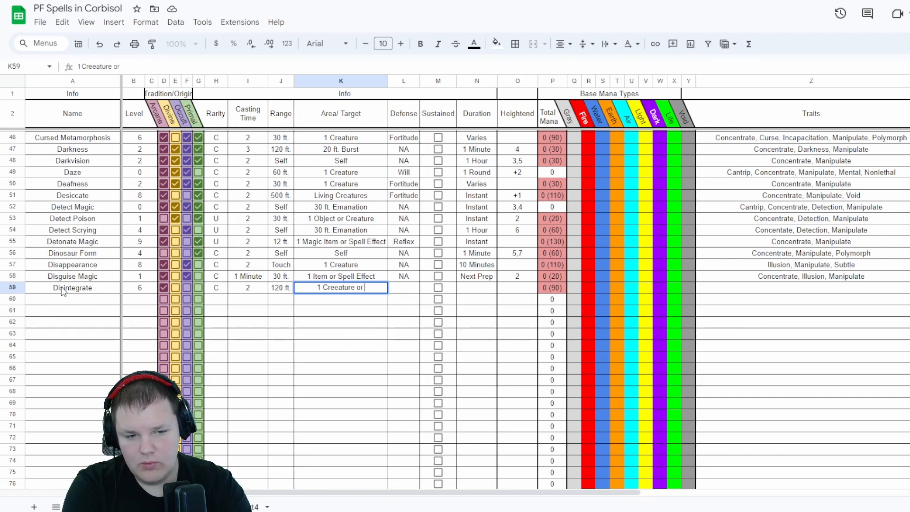
text(Object)
key(Tab)
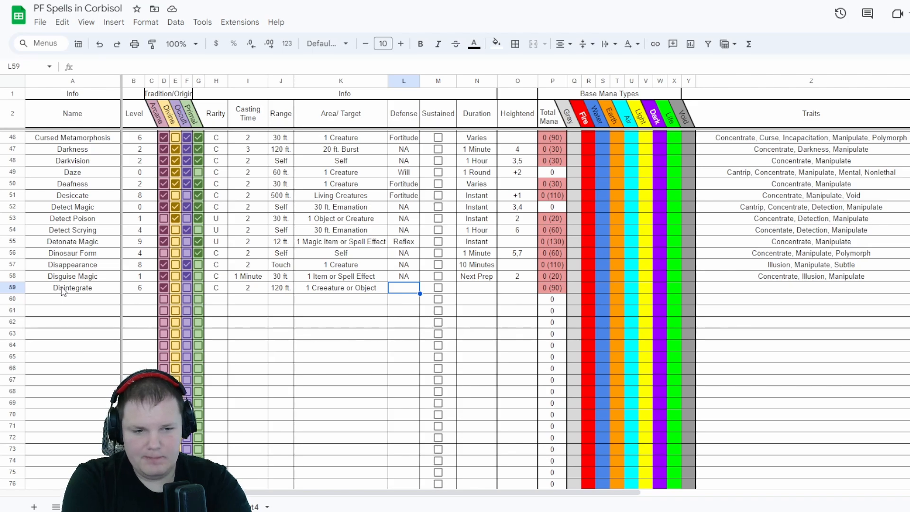
text(N)
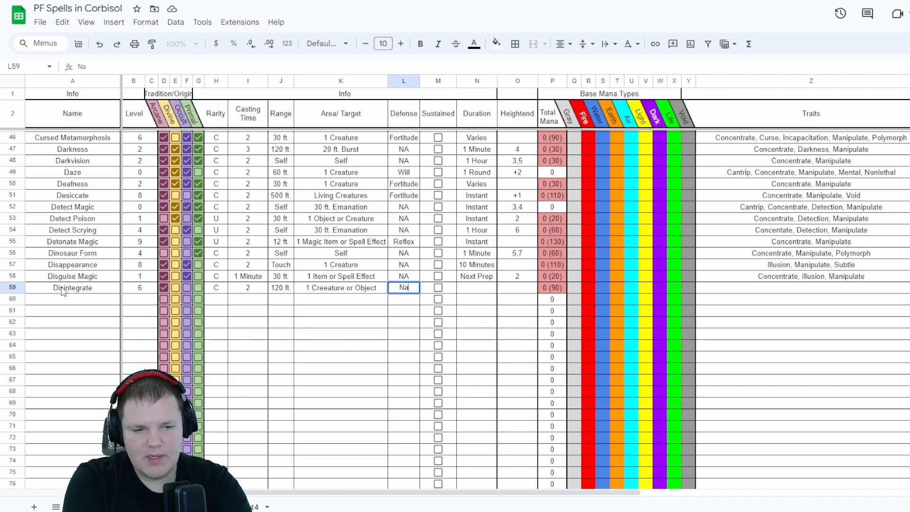
text(a)
key(Return)
key(Up)
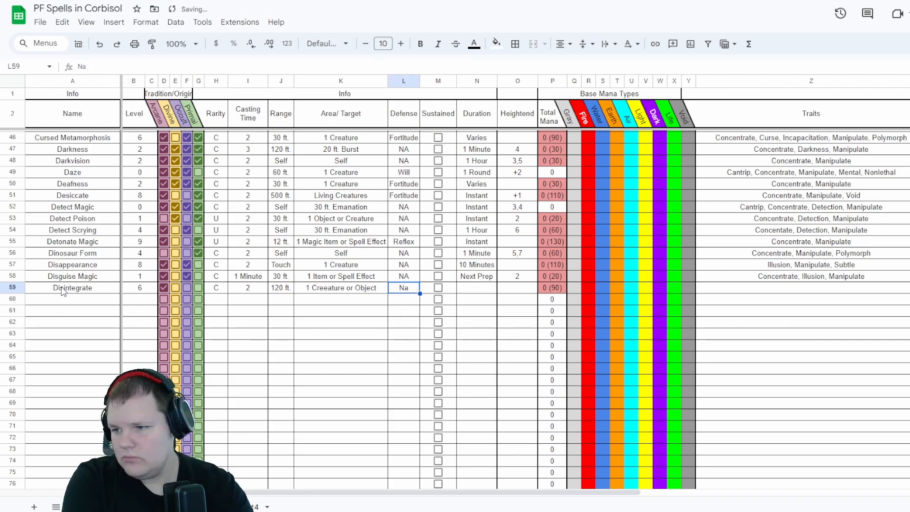
Set Disintegrate's Defense to "AC & Fortitude" and widen the Defense column to fit its contents
text(A)
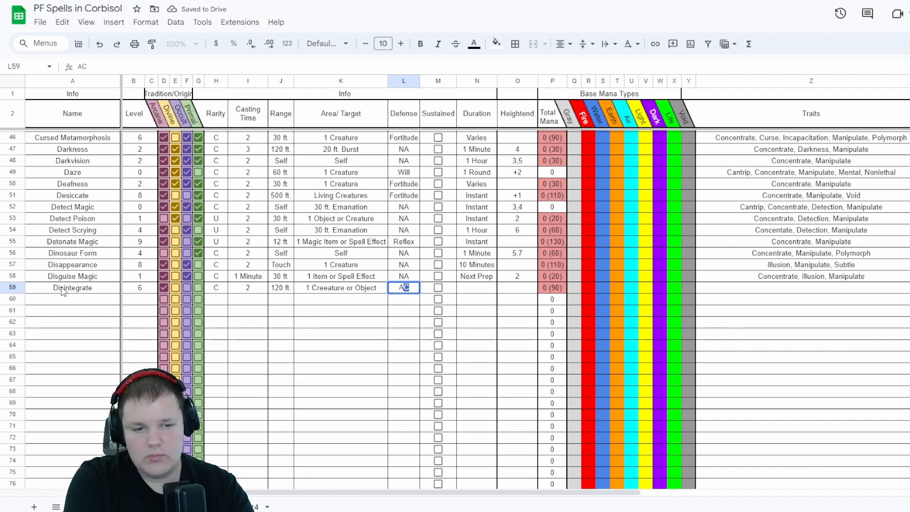
text(C)
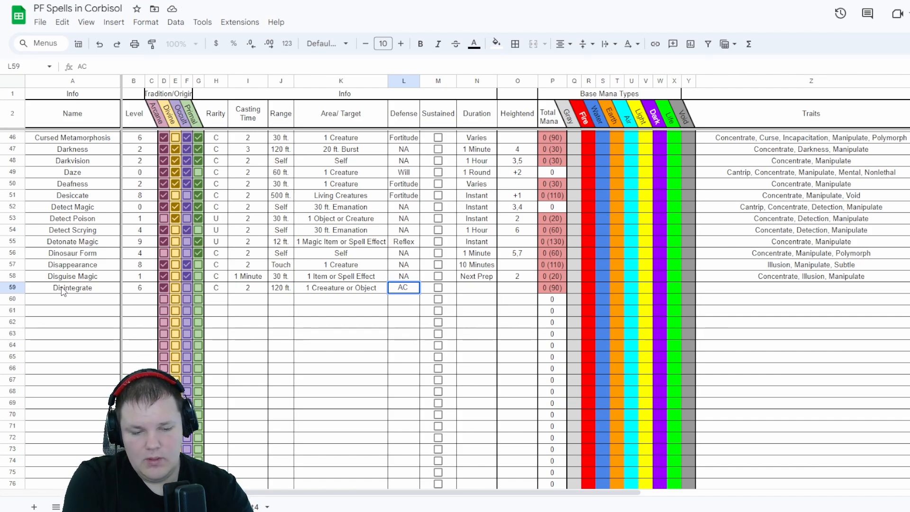
text( & F)
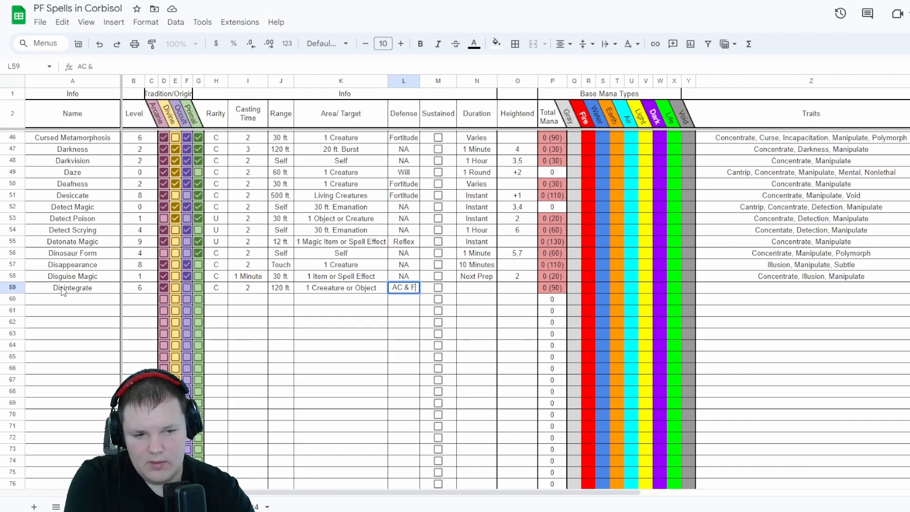
text(ortitude)
key(Tab)
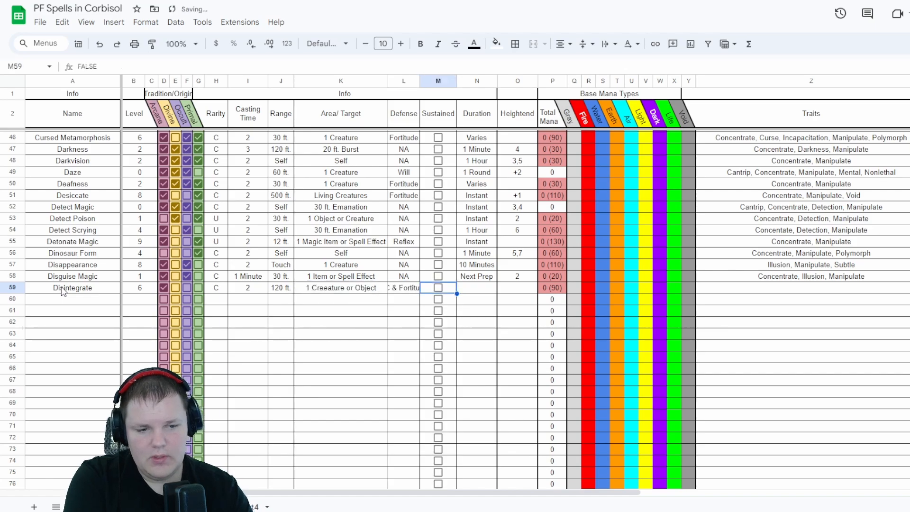
double_click(419, 81)
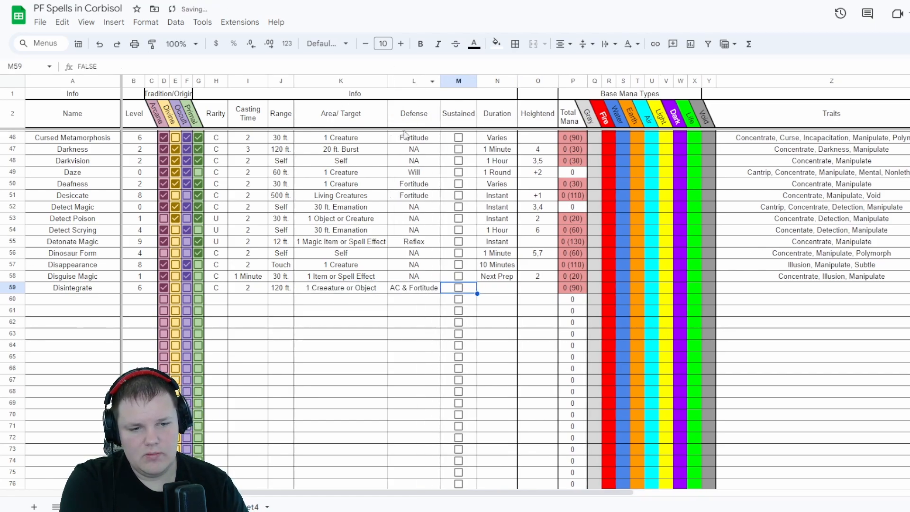
Set Disintegrate's Duration to "Instant" and its Heightened value to "+1" stored as text
click(499, 291)
text(Instant)
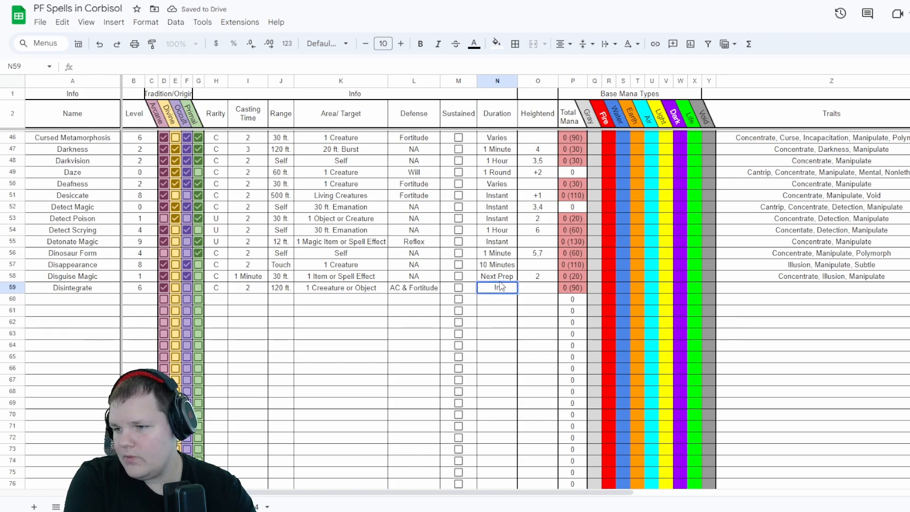
key(Tab)
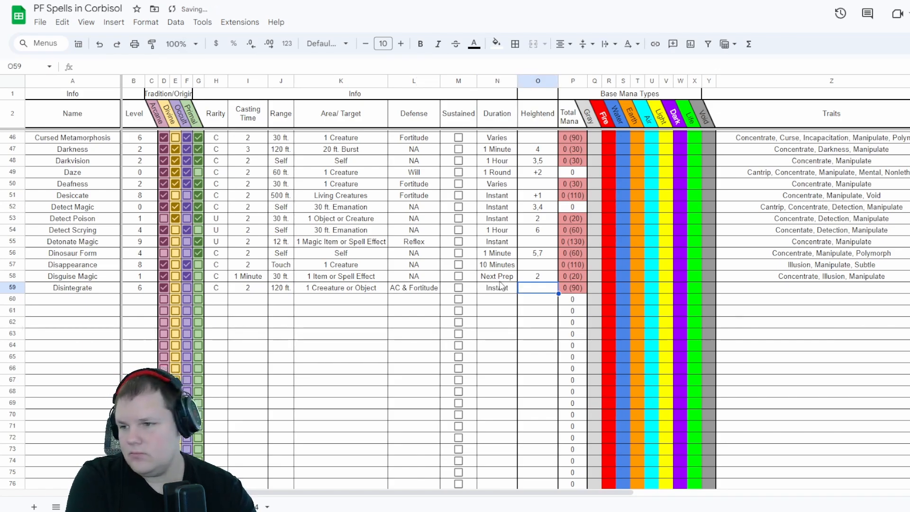
text('+1)
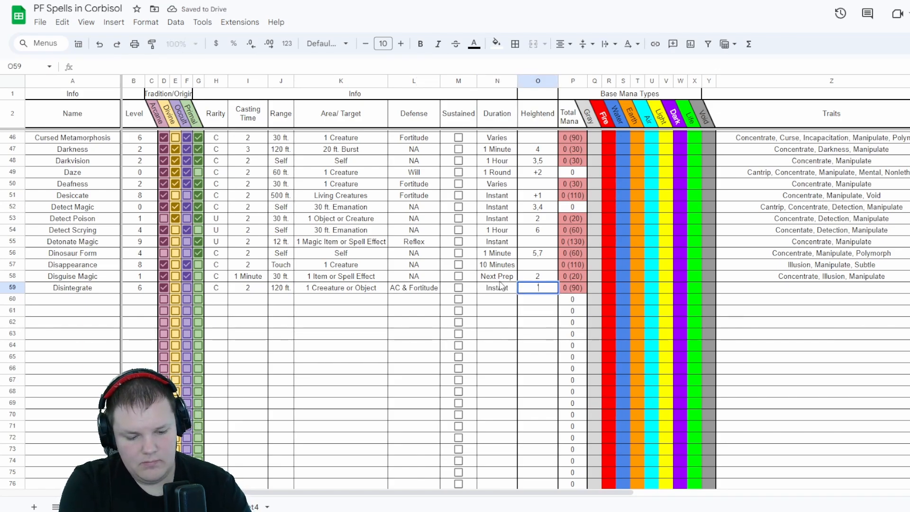
key(Tab)
key(Tab)
key(Tab)
key(Tab)
key(Tab)
key(Tab)
key(Tab)
key(Tab)
key(Tab)
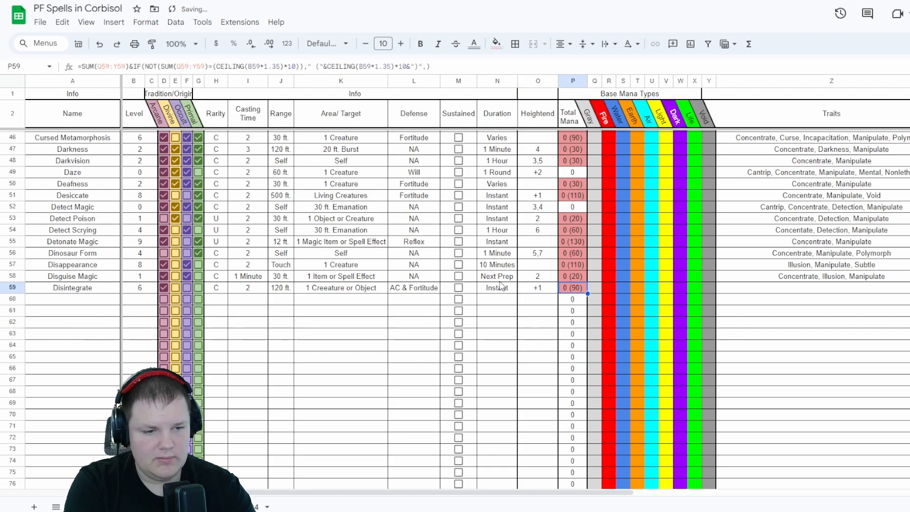
key(Tab)
key(Tab)
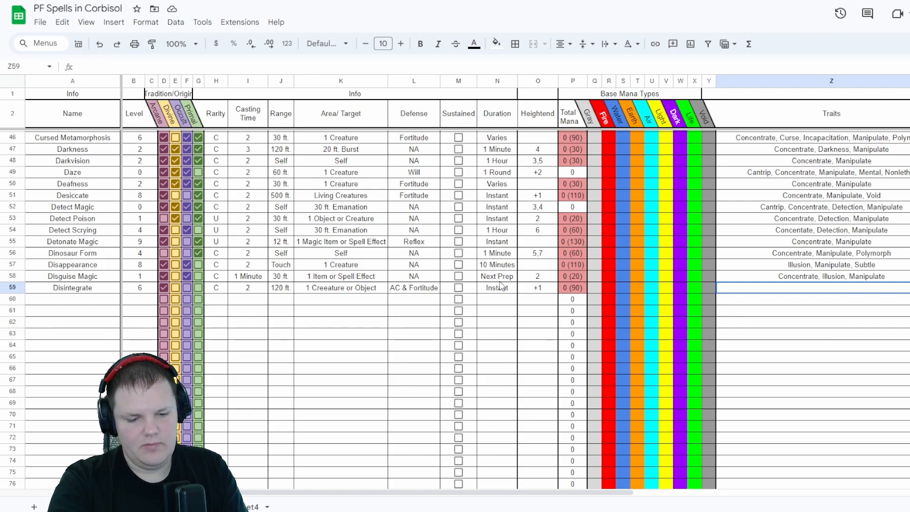
text(-)
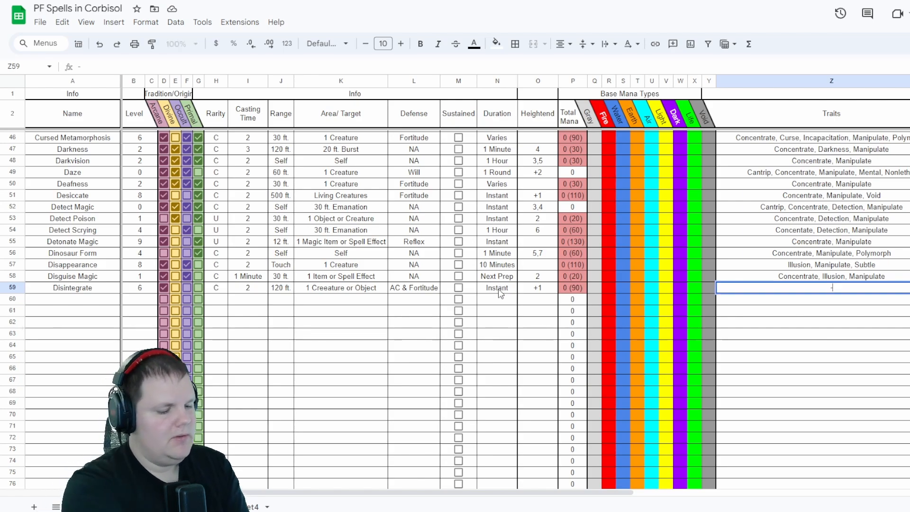
drag(501, 286, 540, 368)
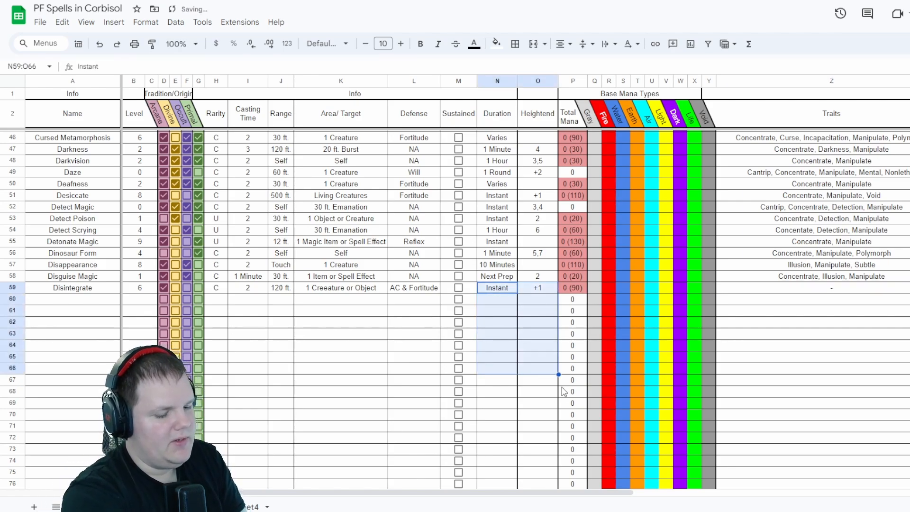
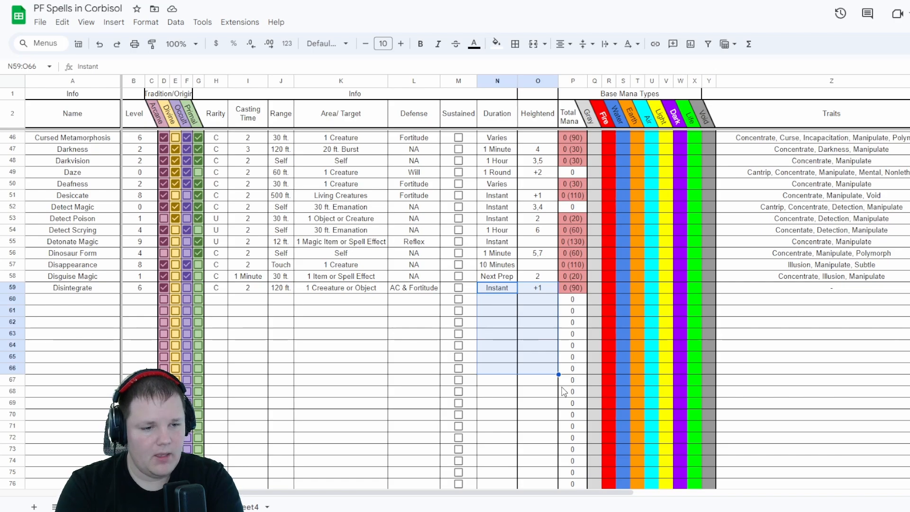
key(Tab)
key(Tab)
key(Tab)
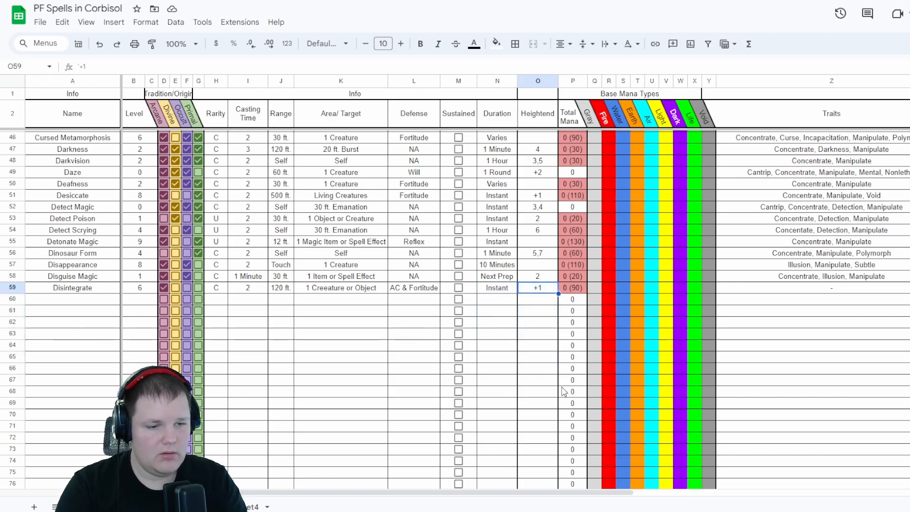
Set the Traits of Disintegrate to "Attack, Concentrate, Manipulate", leaving out the Fire trait
key(Up)
key(Right)
key(Right)
key(Right)
key(Right)
key(Right)
key(Right)
key(Right)
key(Right)
key(Right)
key(Right)
key(Right)
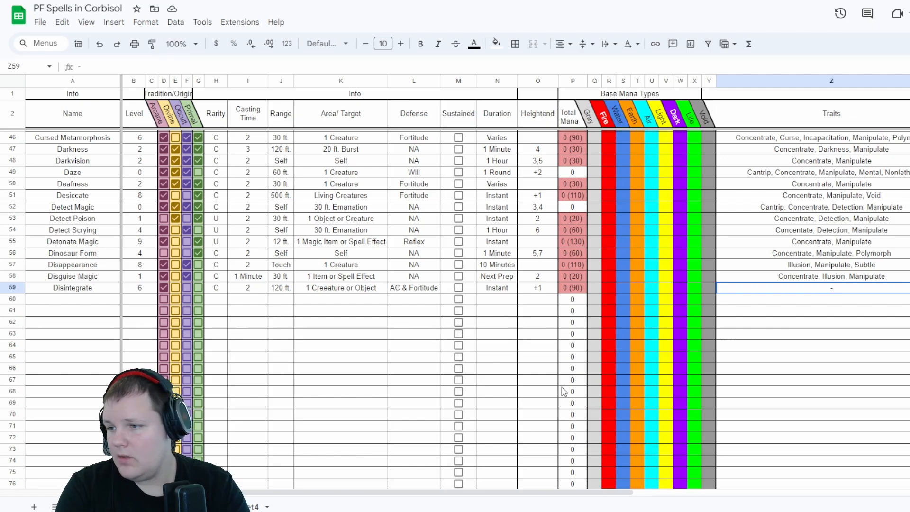
text(Attack, Co)
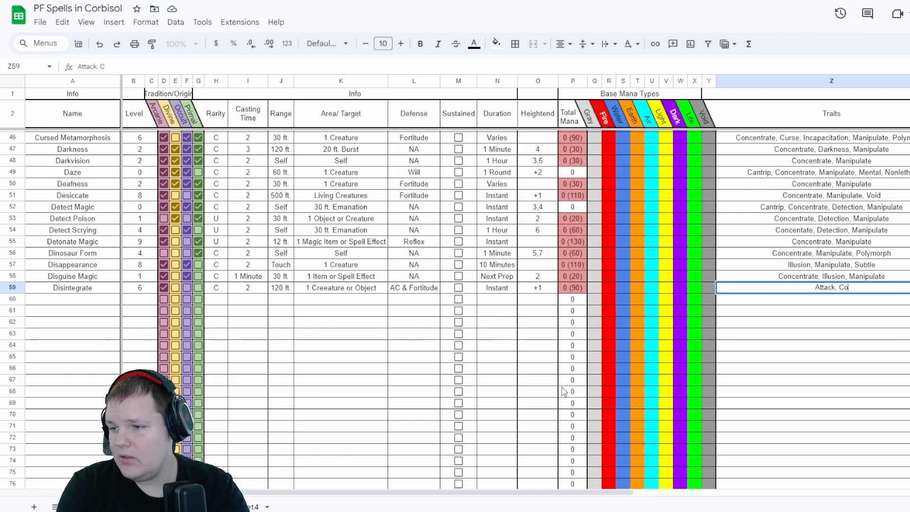
text(ncentrate, Ma)
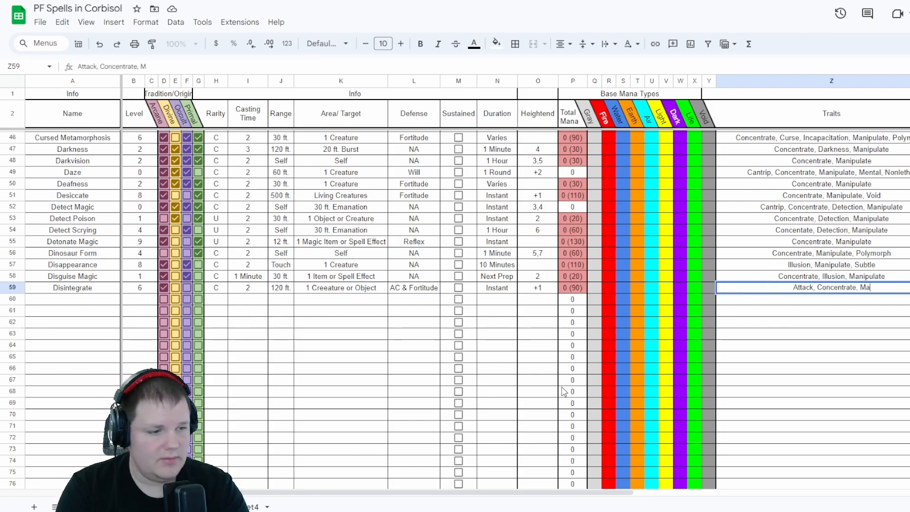
key(BackSpace)
key(BackSpace)
key(BackSpace)
key(BackSpace)
key(BackSpace)
key(BackSpace)
key(BackSpace)
key(BackSpace)
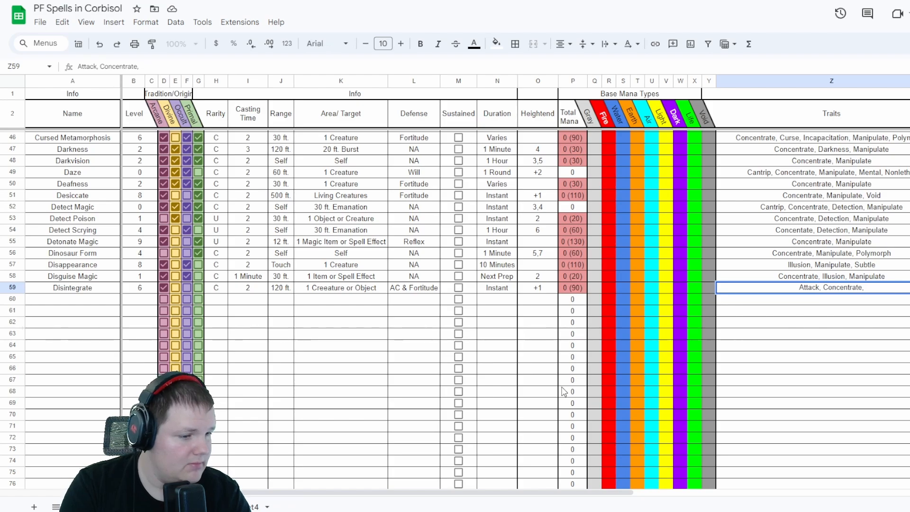
text(t)
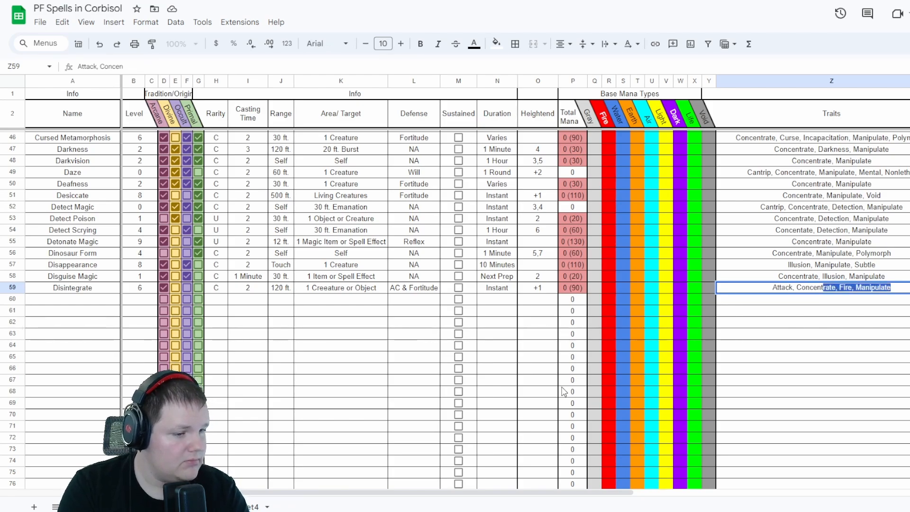
text(rate)
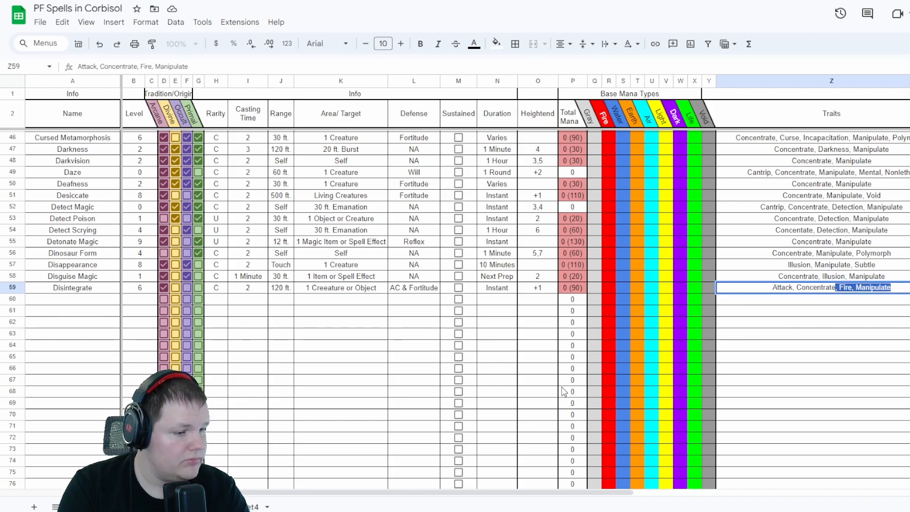
text(, Manipulate)
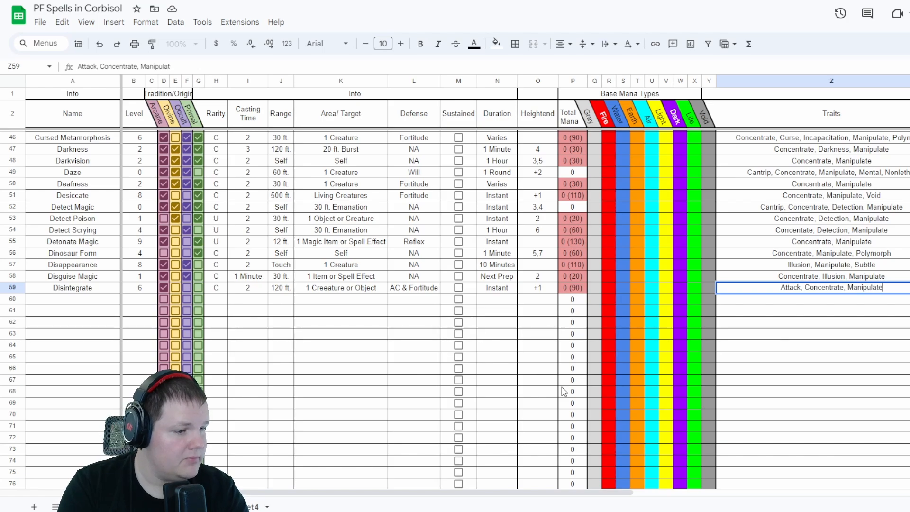
key(Tab)
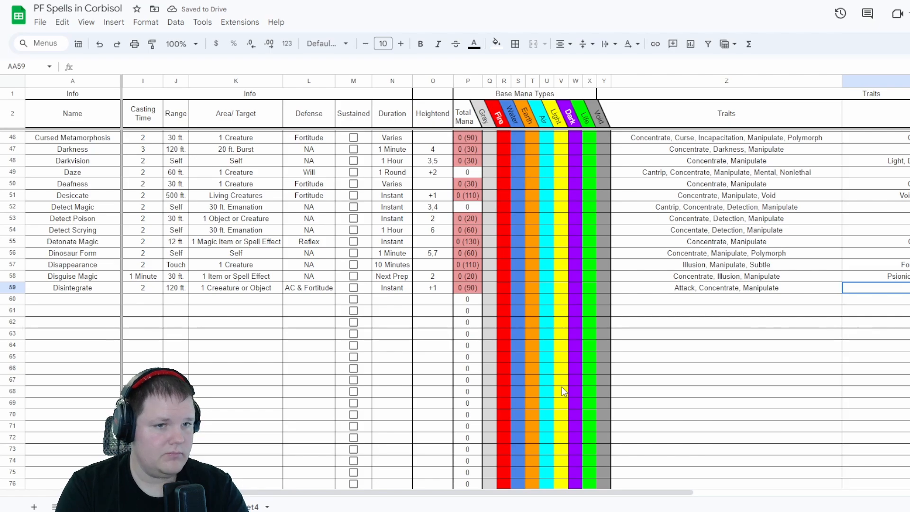
Look up Disintegration in the Types of Magic Extended Testing chart and enter "Death" as Disintegrate's Mana in PF Spells in Corbisol
key(ctrl+Tab)
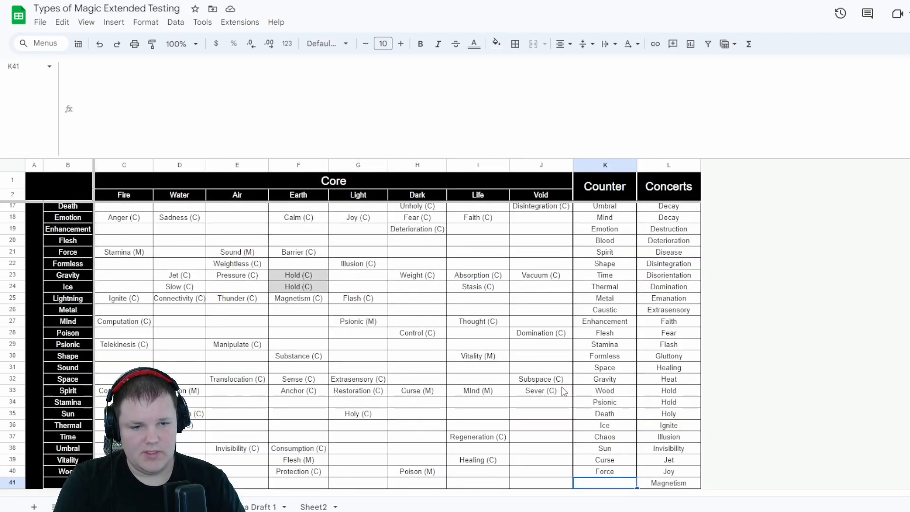
scroll(492, 305, up, 1)
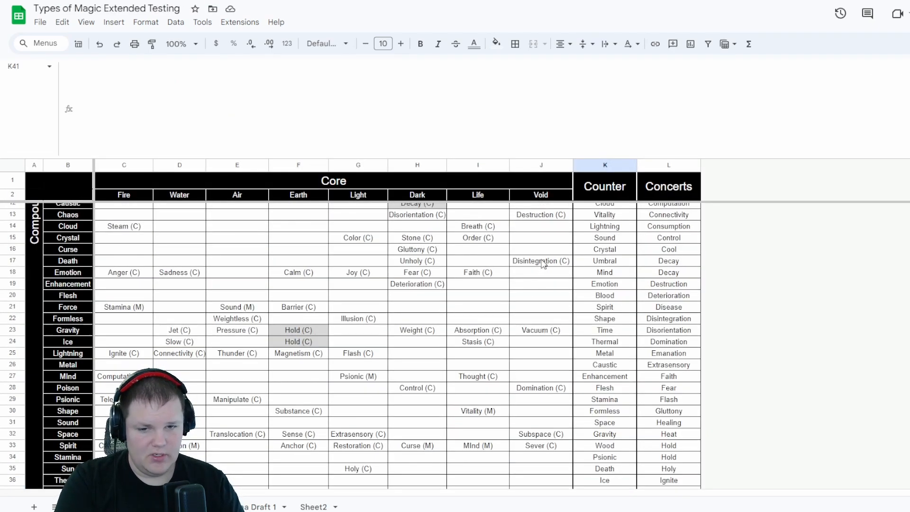
click(545, 264)
key(ctrl+Tab)
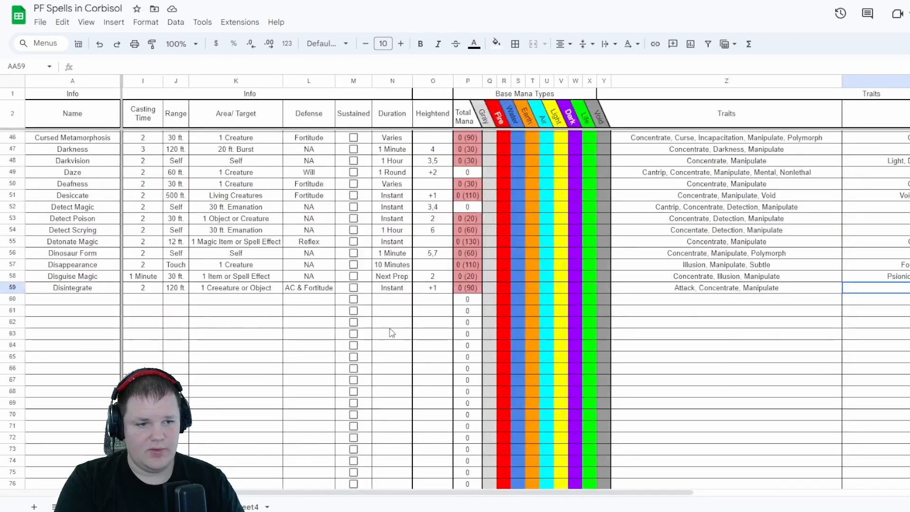
text(Death)
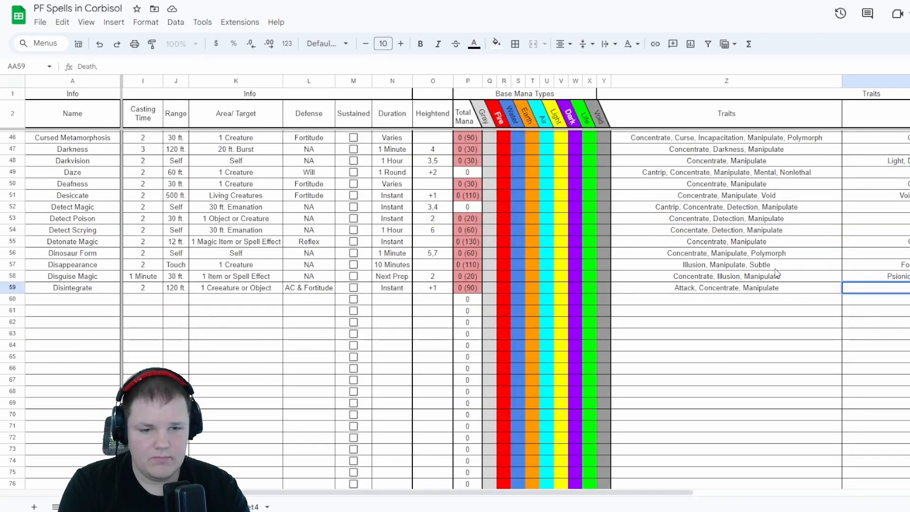
key(Tab)
Enter "Disitegration" in the cell after Mana for Disintegrate and move to the empty Name cell in row 60
text(D)
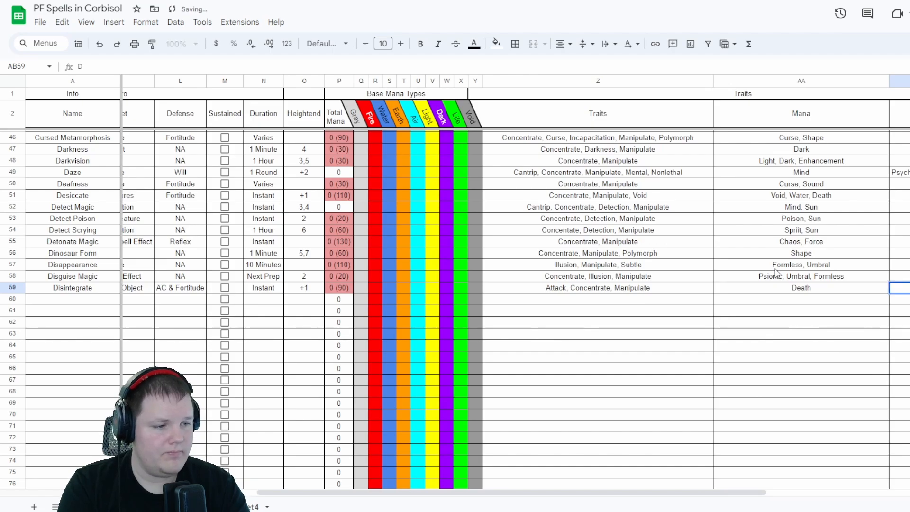
text(isitegration)
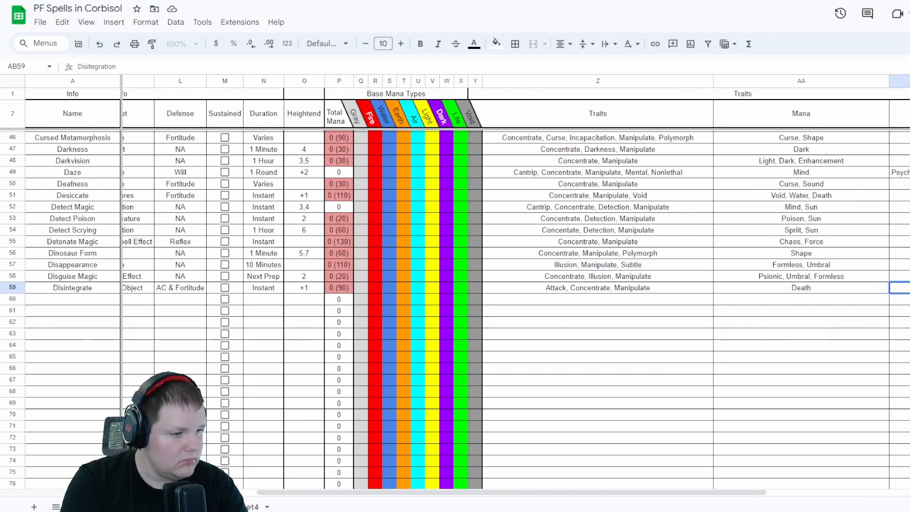
key(Return)
key(Left)
key(Left)
key(Left)
key(Left)
key(Left)
key(Left)
key(Left)
key(Left)
key(Left)
key(Left)
key(Left)
key(Left)
key(Left)
key(Left)
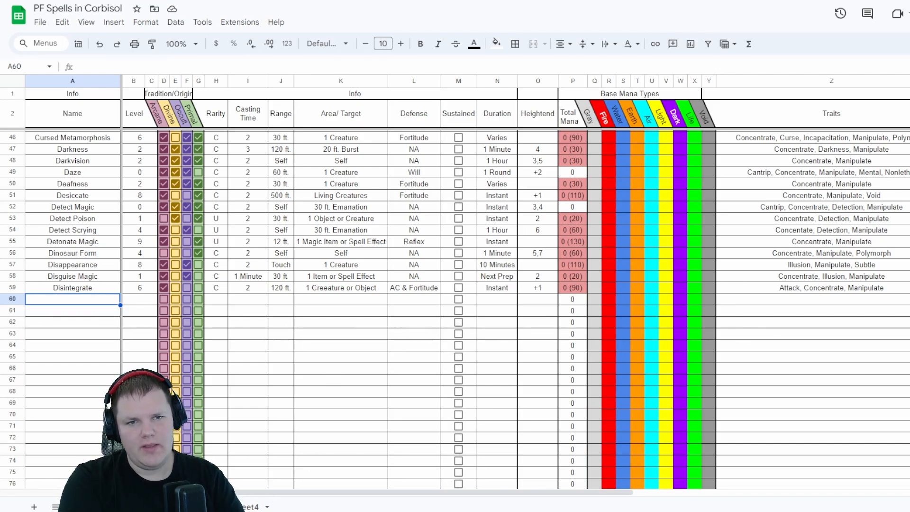
Examine the core and compound combinations and the Concerts list in Types of Magic Extended Testing
key(ctrl+Tab)
key(ctrl+Tab)
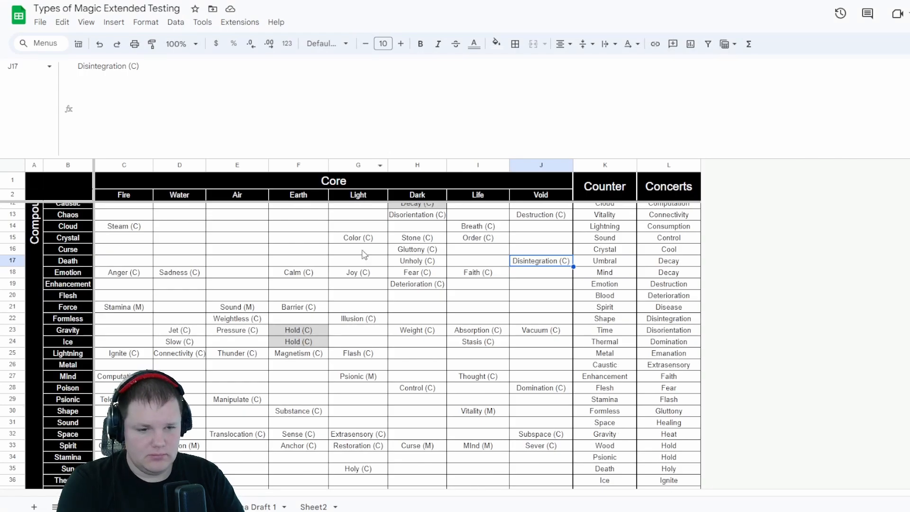
scroll(449, 298, down, 3)
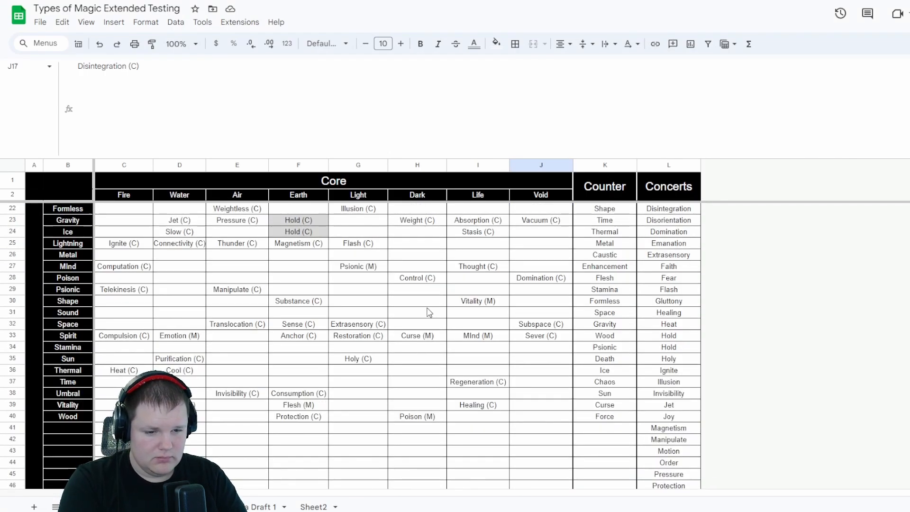
scroll(300, 332, up, 5)
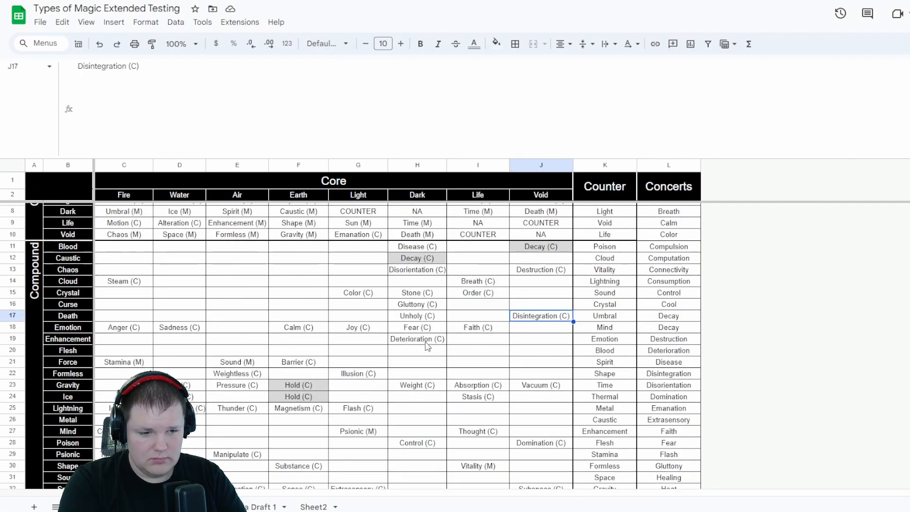
scroll(476, 350, down, 3)
scroll(474, 351, down, 2)
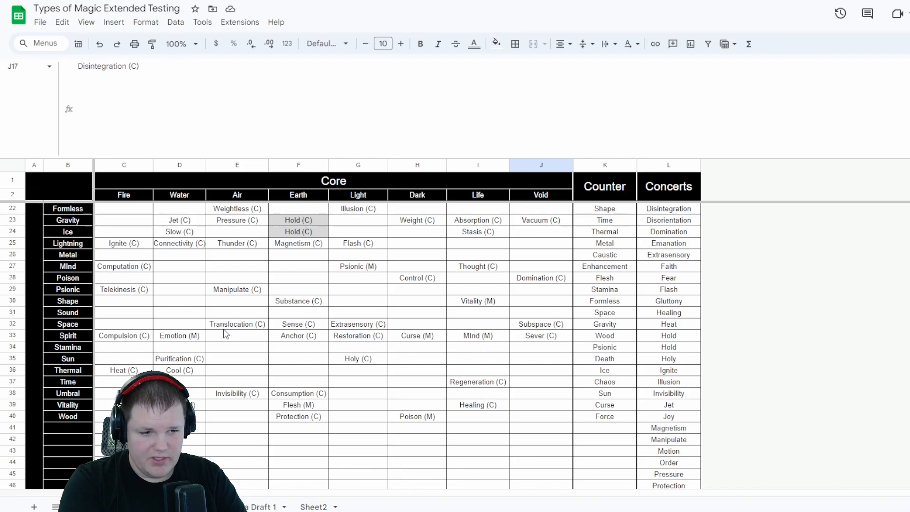
scroll(226, 334, up, 3)
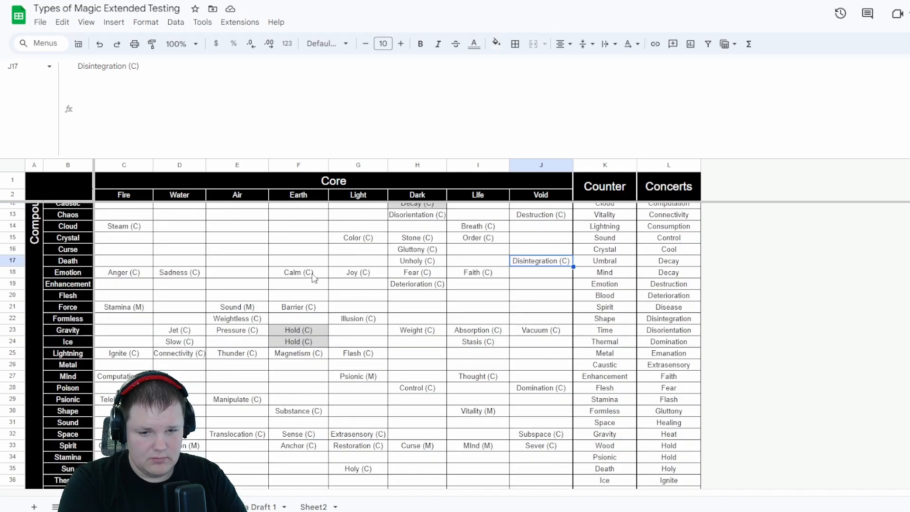
scroll(268, 290, up, 3)
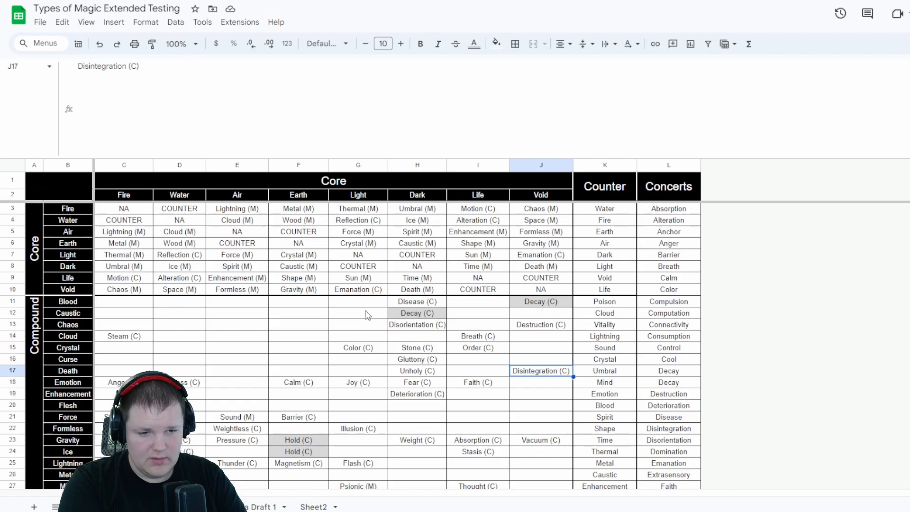
scroll(366, 314, down, 7)
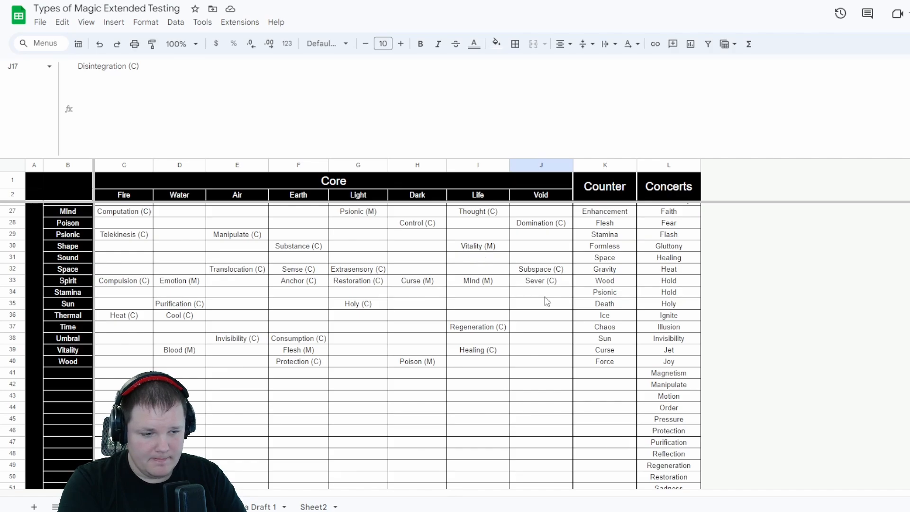
click(669, 341)
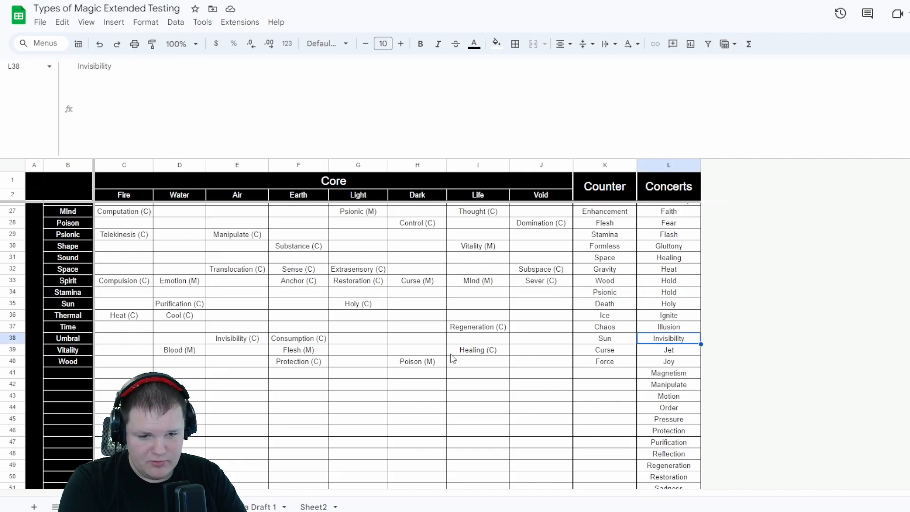
scroll(444, 357, up, 3)
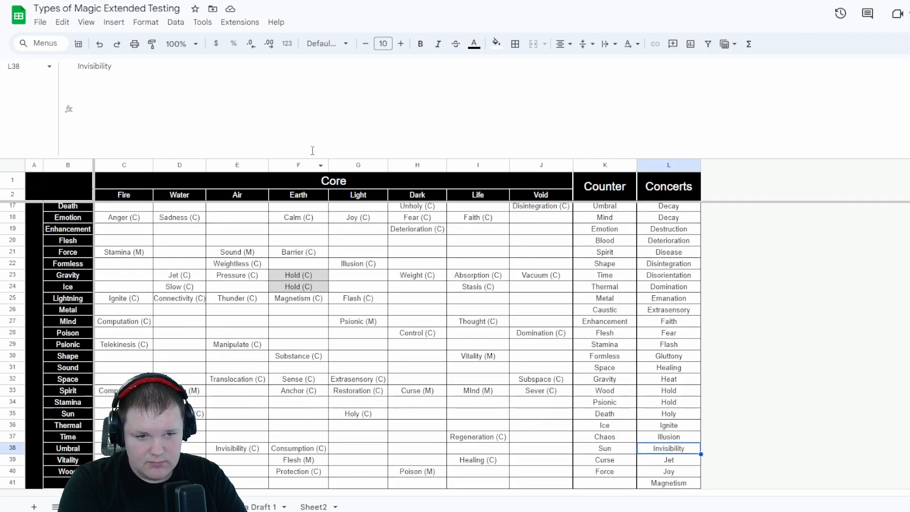
Shrink the formula bar to one line and change the Gravity row's Water entry to "Ray (C)"
drag(319, 157, 319, 75)
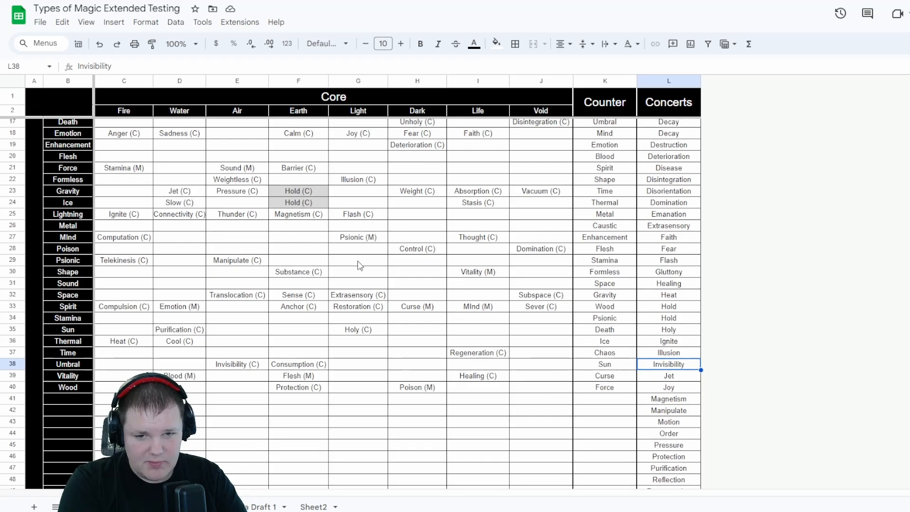
scroll(358, 272, up, 2)
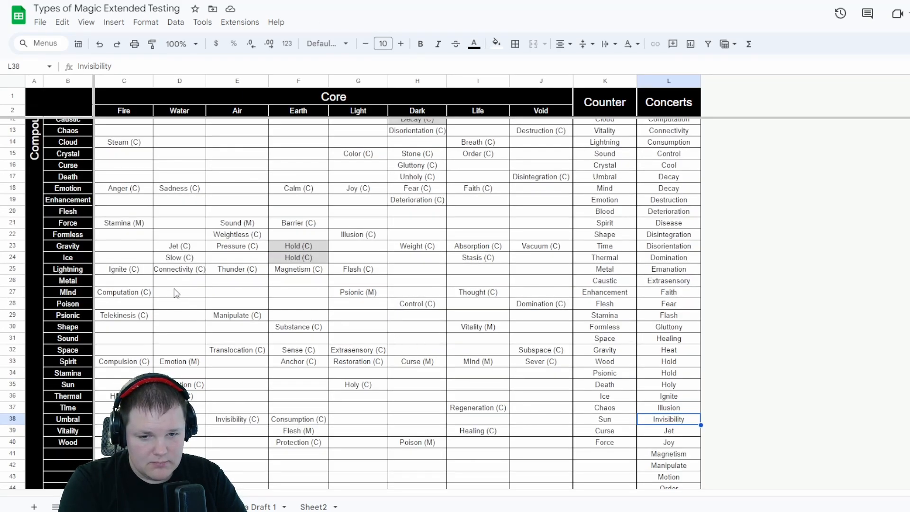
click(182, 249)
double_click(174, 247)
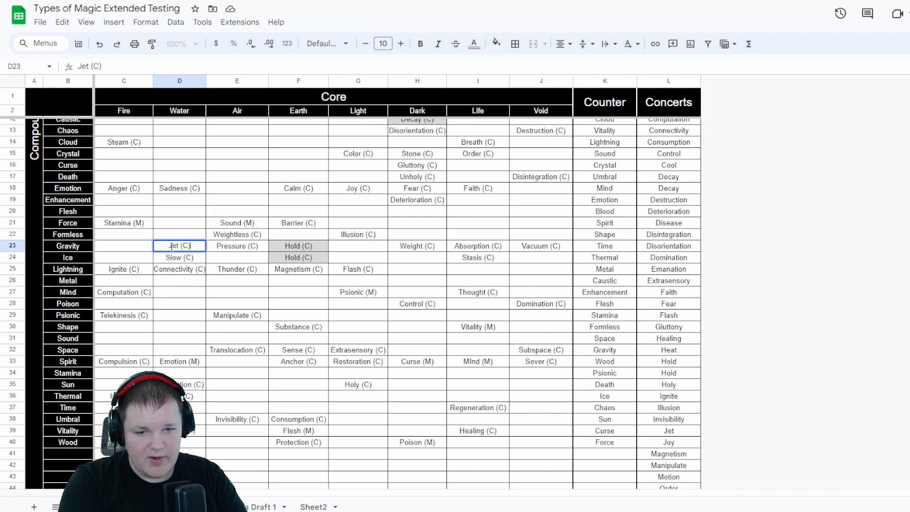
double_click(175, 246)
key(BackSpace)
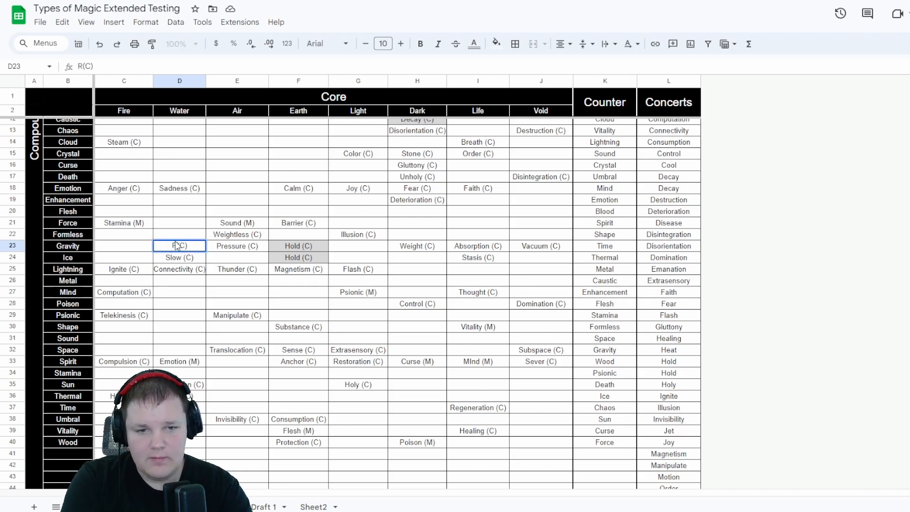
text(Ray)
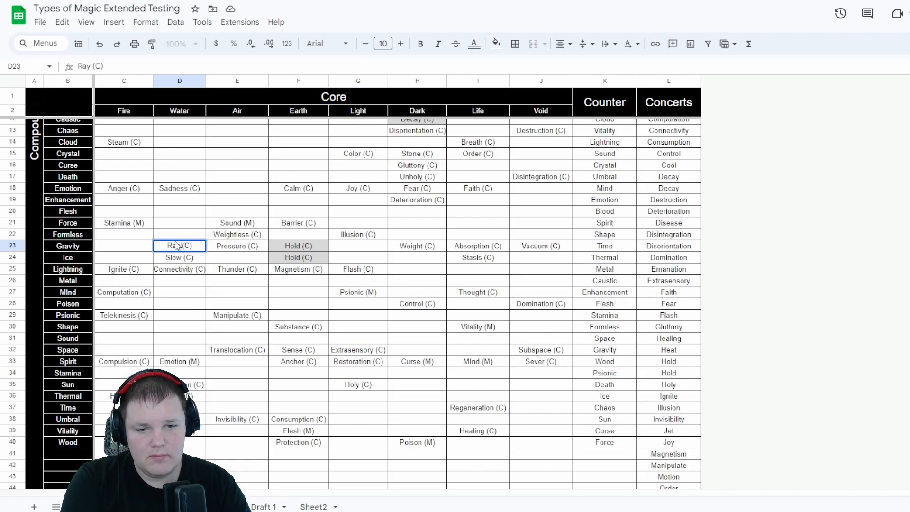
key(Return)
Copy the "Ray (C)" entry from the Gravity row into the Shape row under Light
click(175, 241)
key(Right)
key(Right)
key(Right)
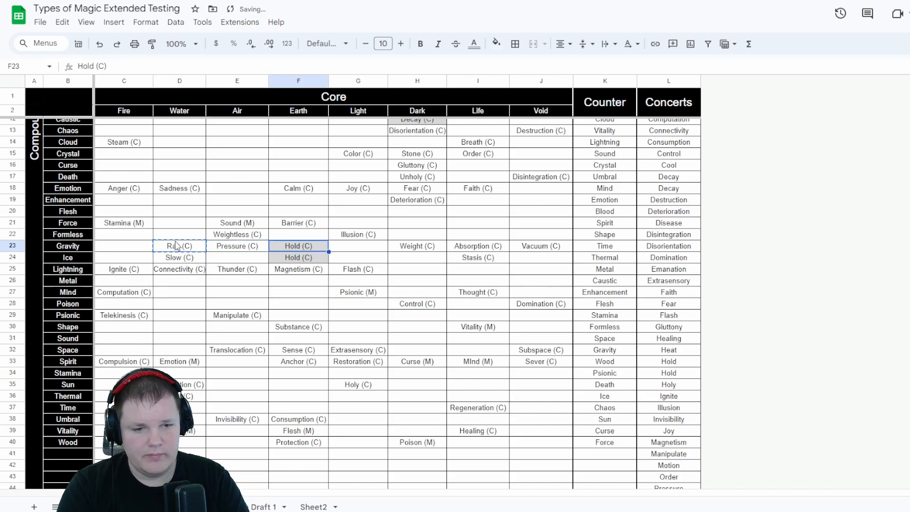
key(Left)
key(Left)
key(Left)
key(Left)
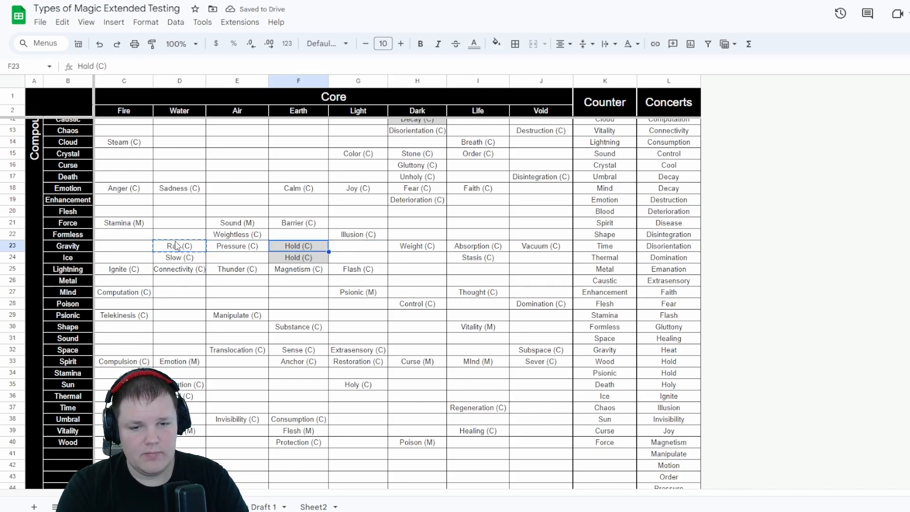
key(Right)
key(Down)
key(Down)
key(Down)
key(Down)
key(Down)
key(Down)
key(Down)
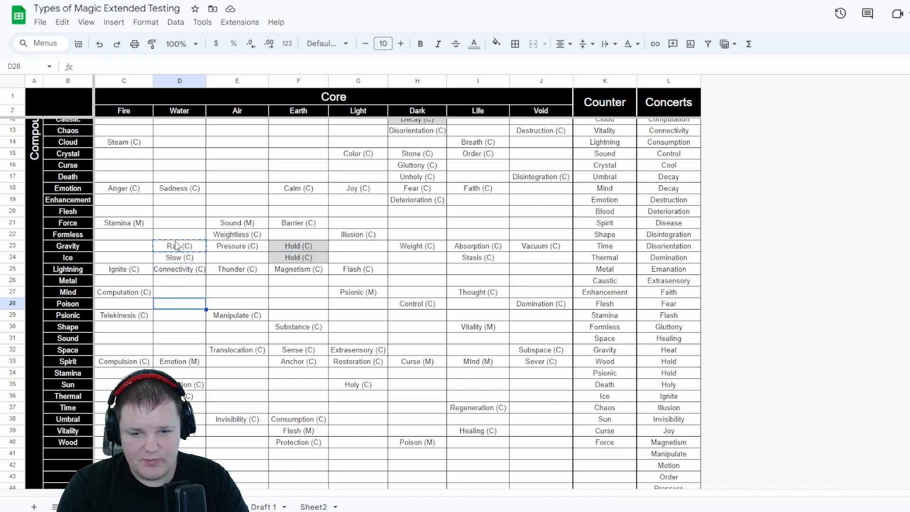
key(Right)
key(Right)
key(Right)
key(Right)
key(Left)
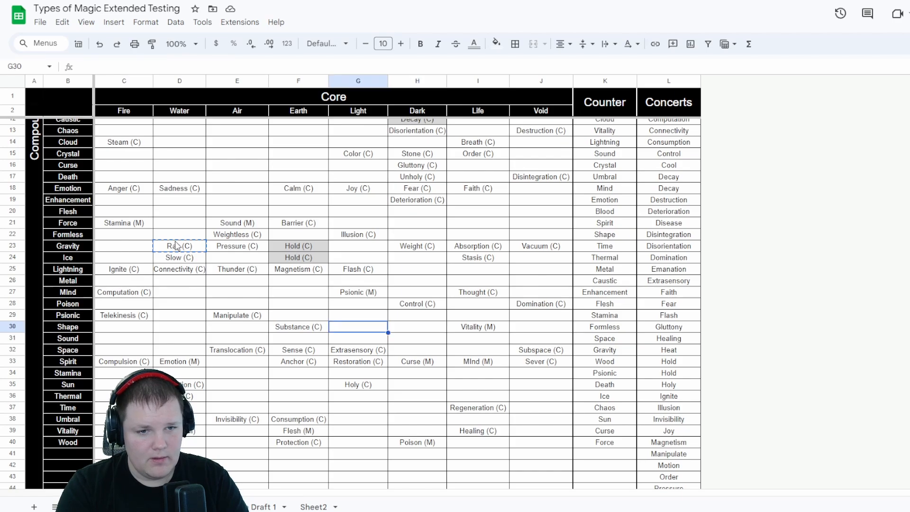
key(ctrl+v)
Clear the duplicate "Ray (C)" entry from the Gravity row under Water
key(Left)
key(Left)
key(Left)
key(Left)
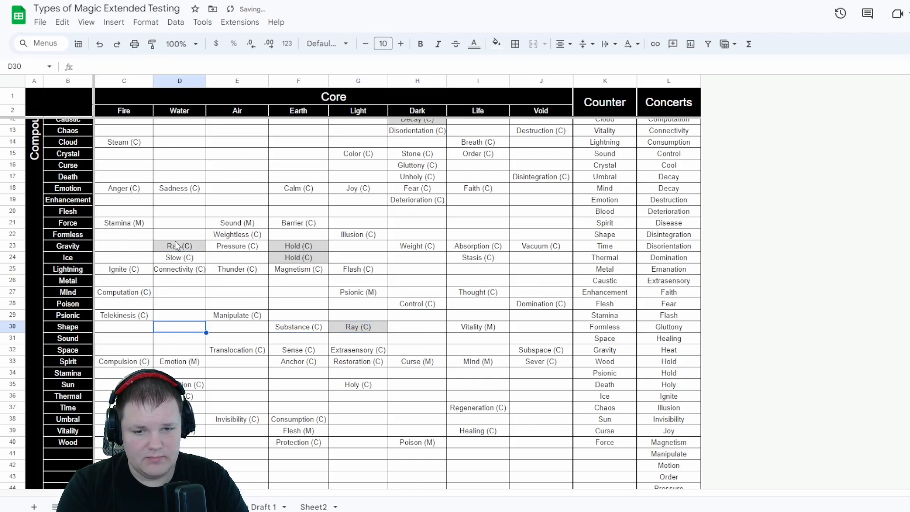
key(Right)
key(Up)
key(Up)
key(Up)
key(Up)
key(Up)
click(176, 244)
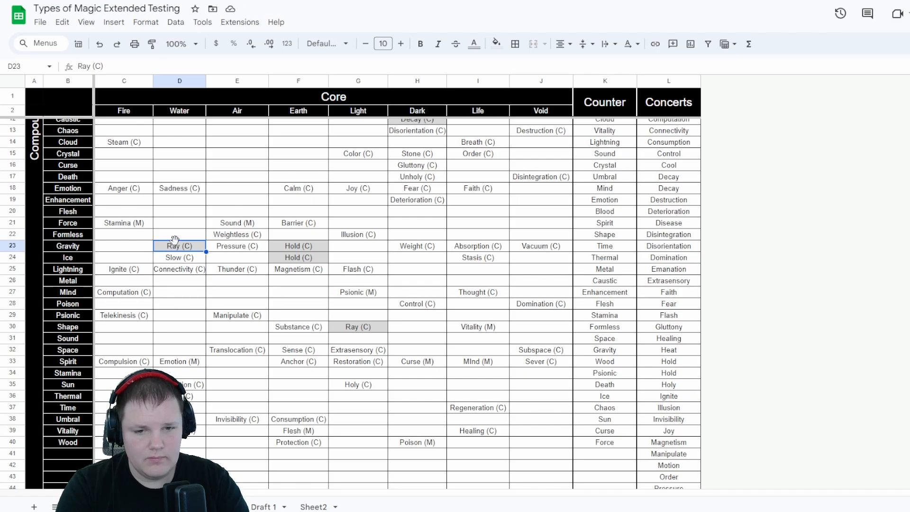
key(Delete)
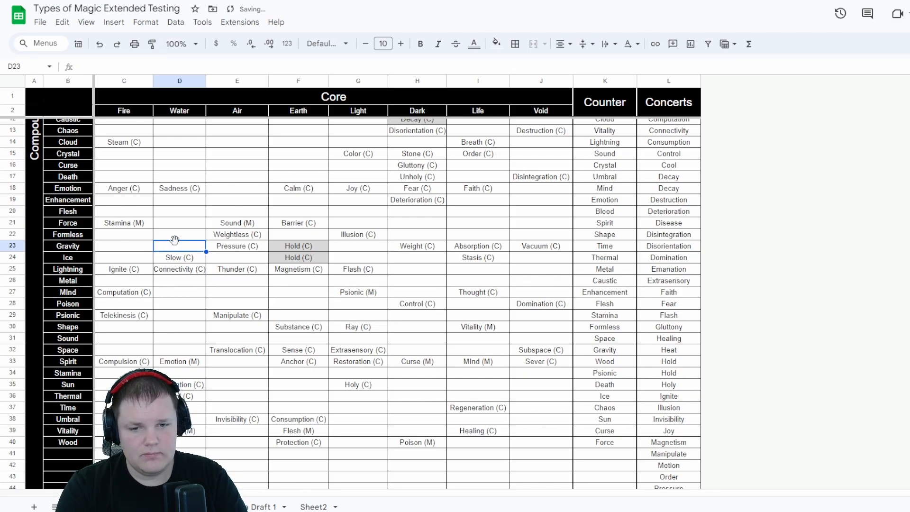
Check the Shape row's combinations up to Life and return to its Light entry
key(Down)
key(Down)
key(Down)
key(Down)
key(Down)
key(Down)
key(Down)
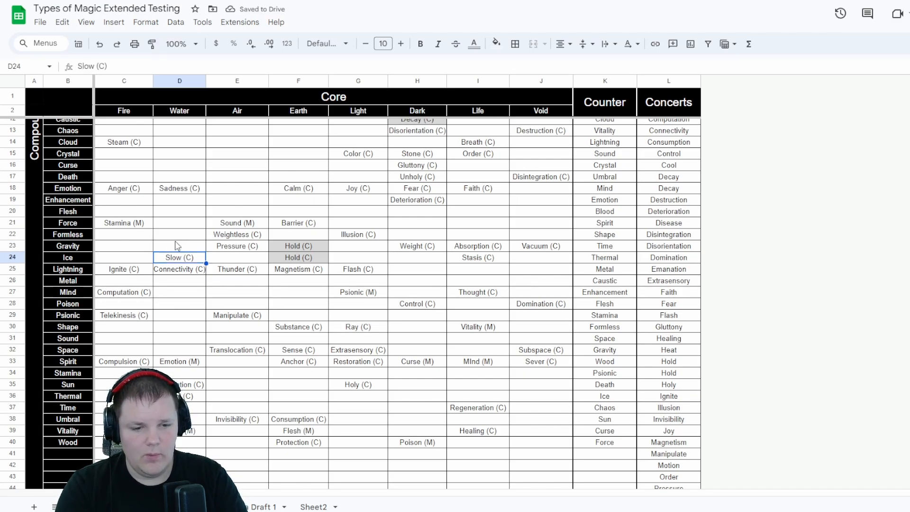
key(Right)
key(Right)
key(Right)
key(Right)
key(Right)
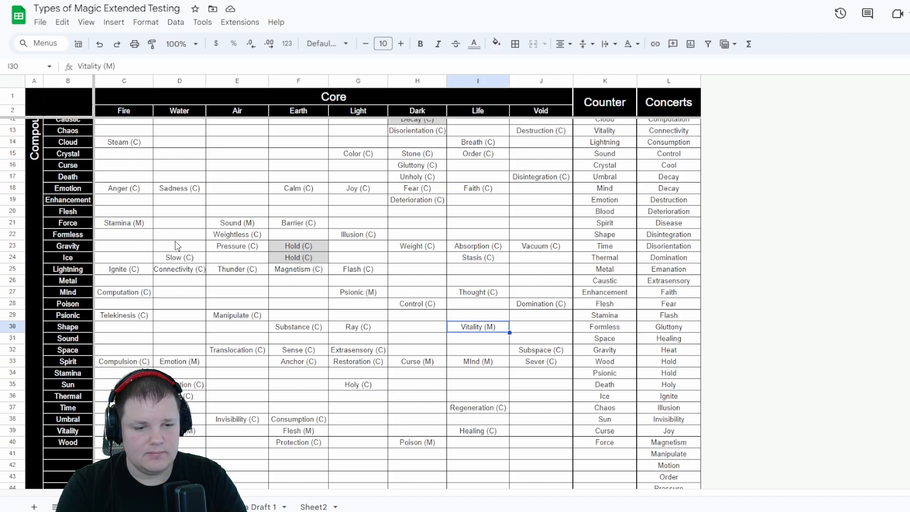
key(Left)
key(Left)
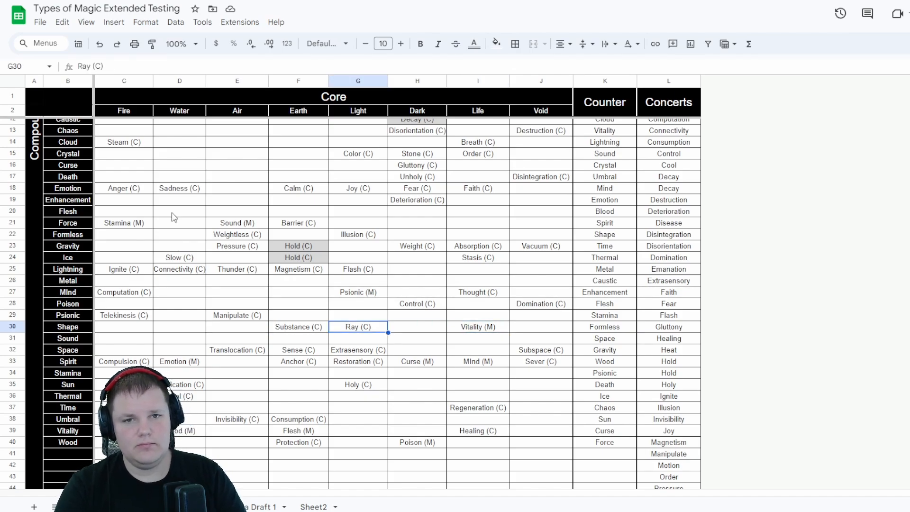
Switch to the Types of Magic on Corbisol document and look through the Concerts list for the Jet entry
key(ctrl+Tab)
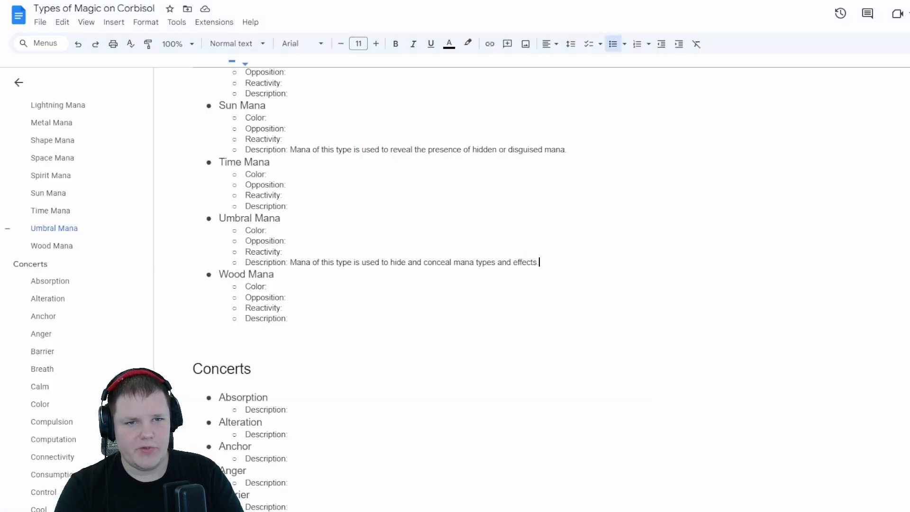
scroll(290, 312, down, 11)
scroll(299, 326, down, 5)
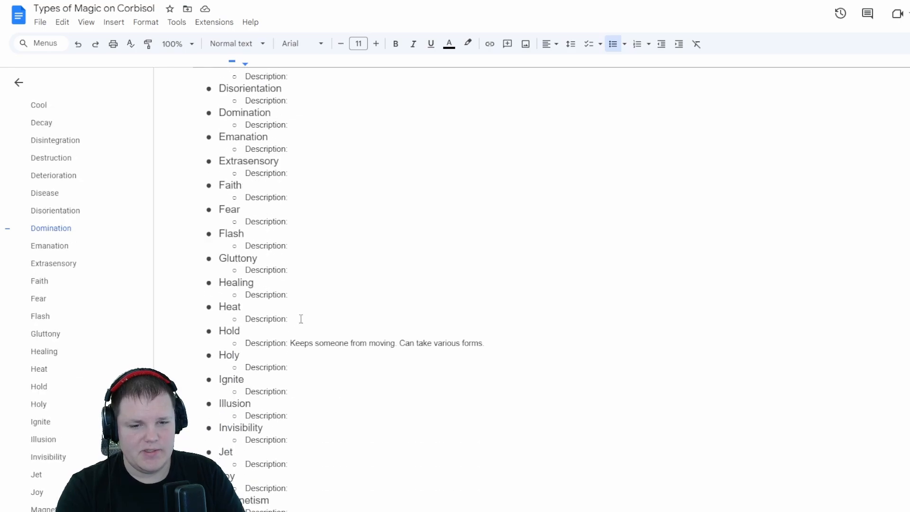
scroll(301, 314, down, 6)
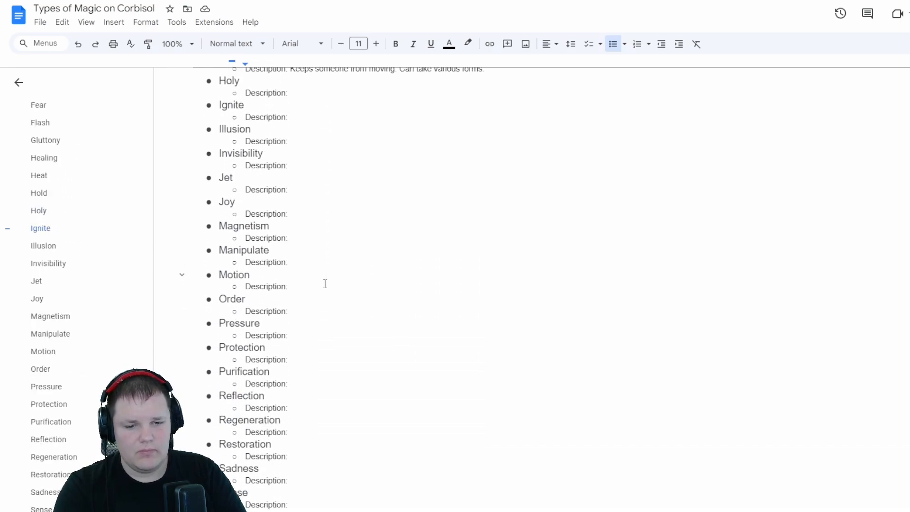
scroll(325, 281, down, 5)
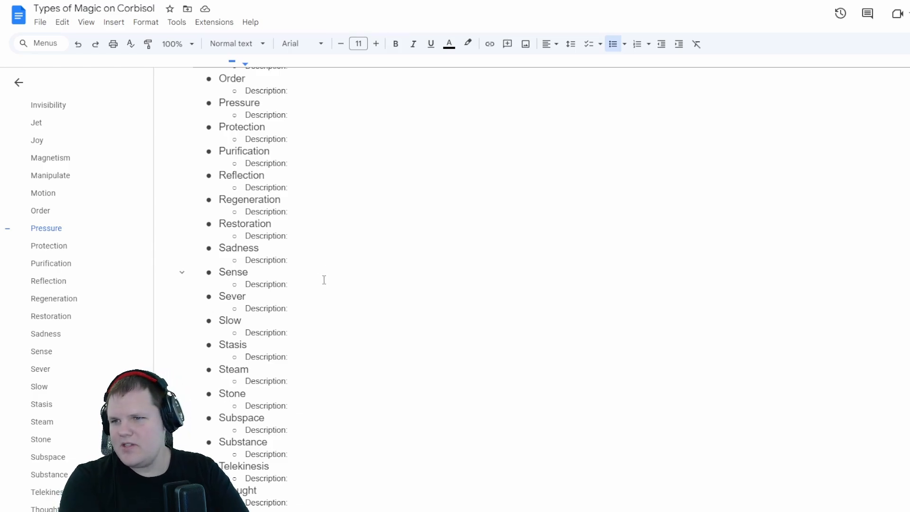
scroll(332, 263, down, 4)
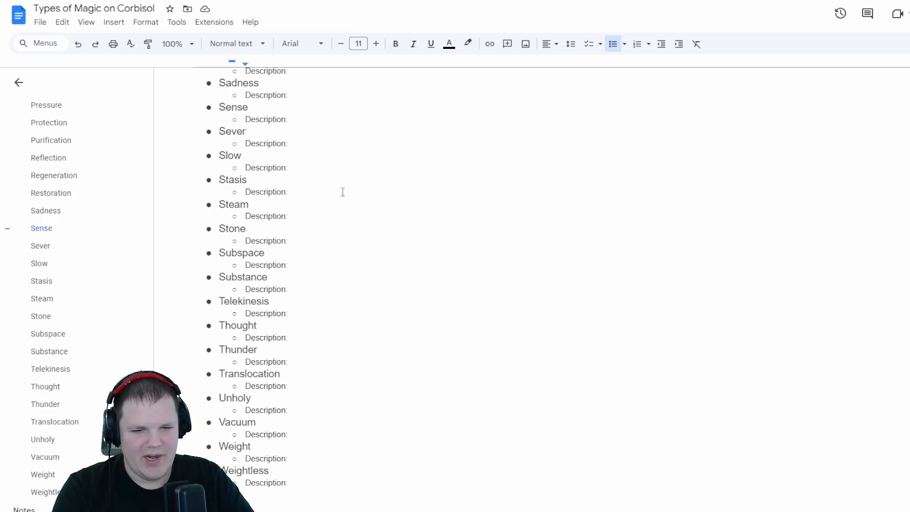
scroll(340, 195, up, 3)
scroll(340, 195, up, 3)
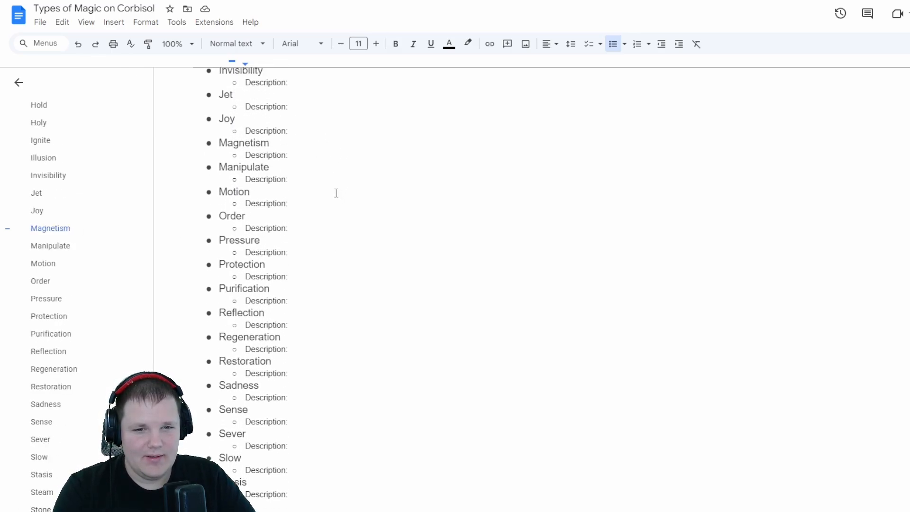
Rename the Jet heading in the Concerts list to "Ray"
click(226, 124)
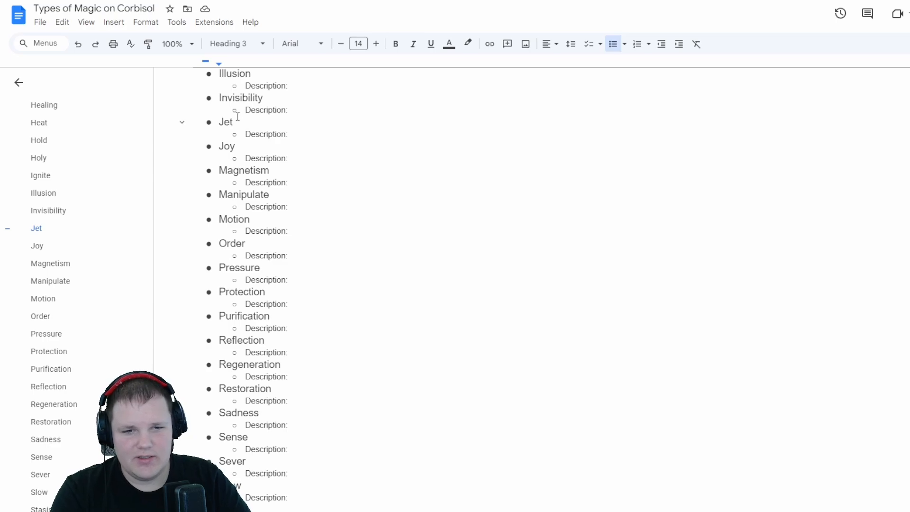
double_click(224, 122)
text(Ray)
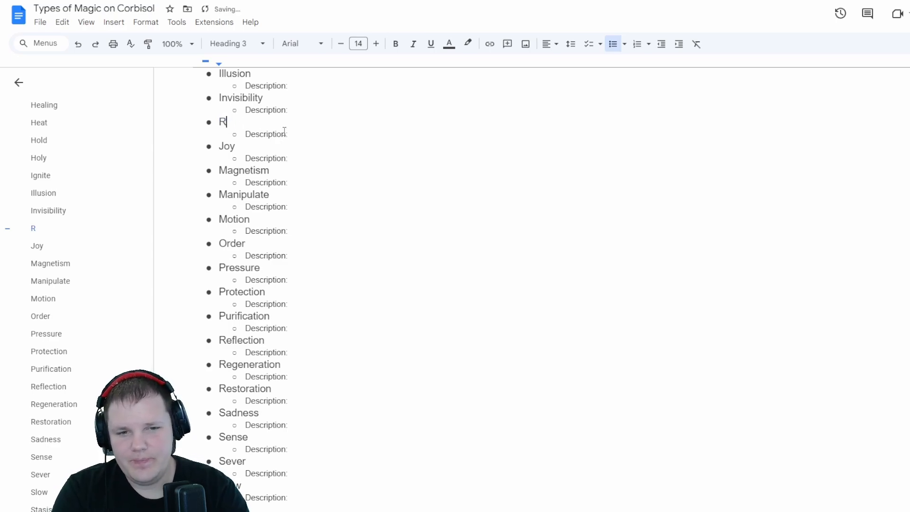
Try starting the Ray concert's description with "Mana", then remove the word
key(Down)
key(Right)
key(Right)
key(Right)
key(Right)
key(Right)
key(Right)
key(Right)
key(Right)
key(Right)
key(Right)
key(Right)
key(Right)
key(Right)
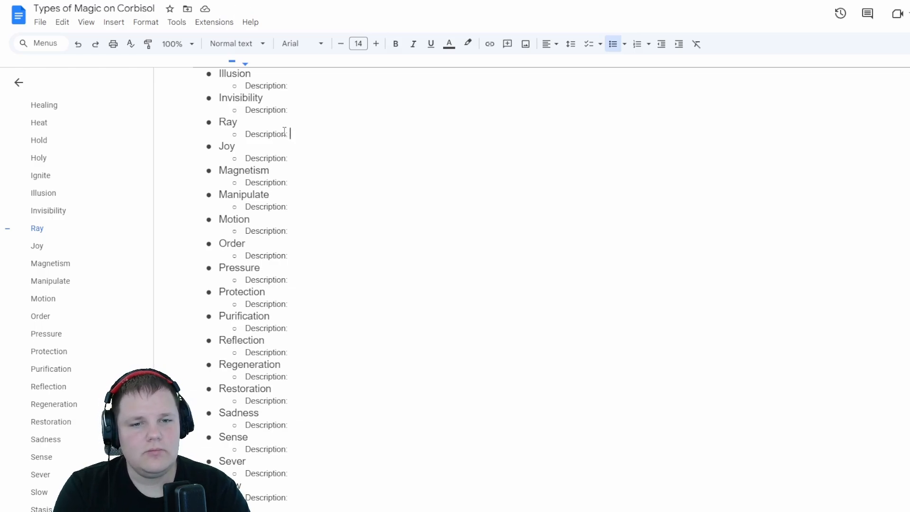
text(Mana)
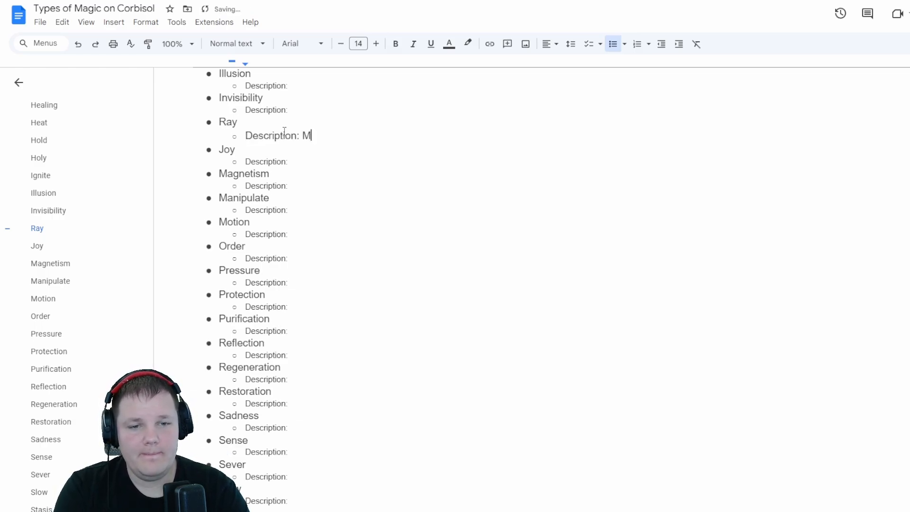
key(BackSpace)
key(BackSpace)
key(BackSpace)
key(BackSpace)
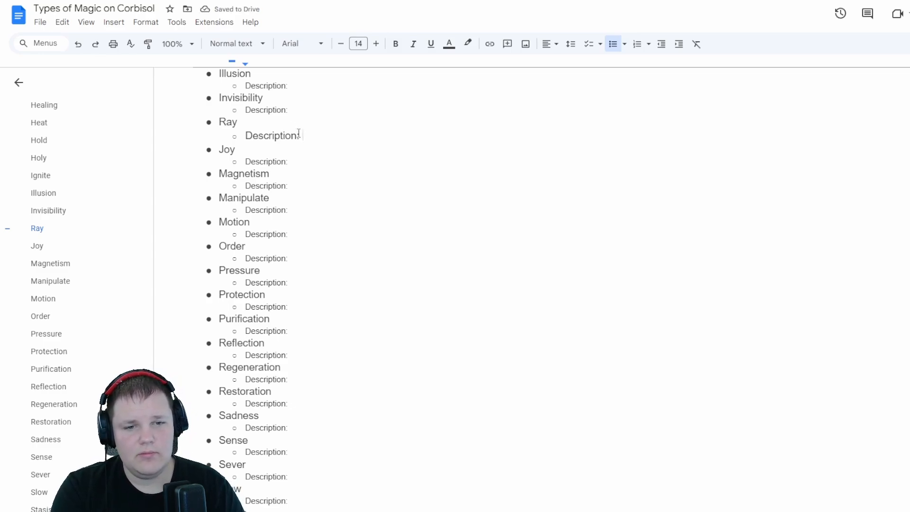
Undo the Ray entry's description edits along with its heading rename
click(295, 145)
click(303, 135)
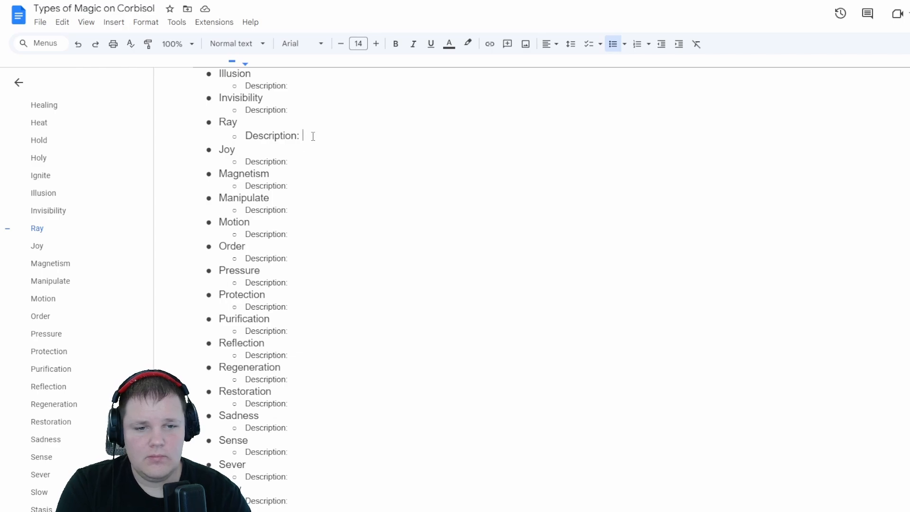
key(BackSpace)
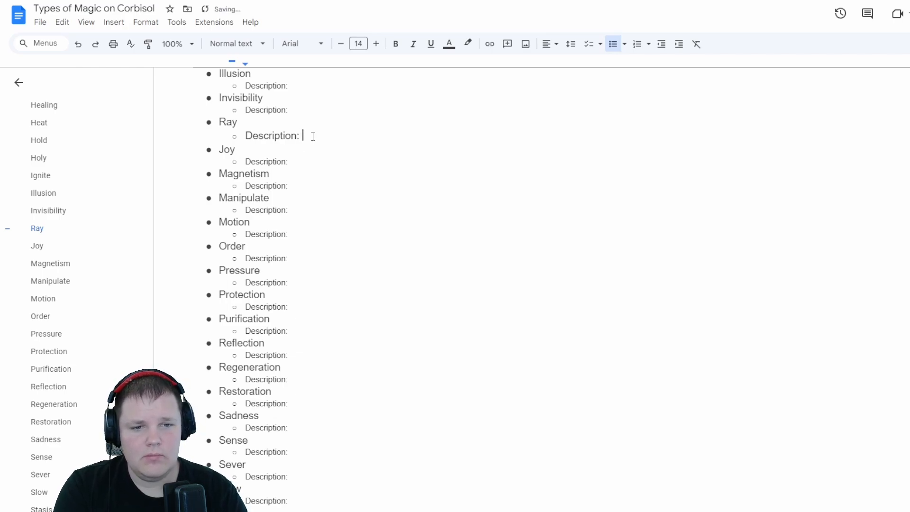
key(ctrl+z)
key(ctrl+z)
key(ctrl+z)
key(ctrl+z)
key(ctrl+z)
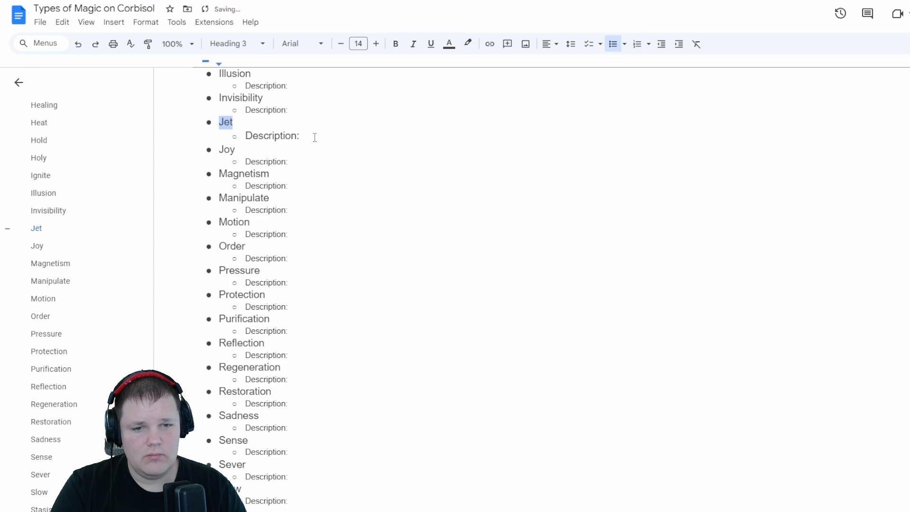
key(ctrl+z)
Return from the Umbral Mana description to the Jet heading in the Concerts list, stepping through the edit history
scroll(271, 189, down, 7)
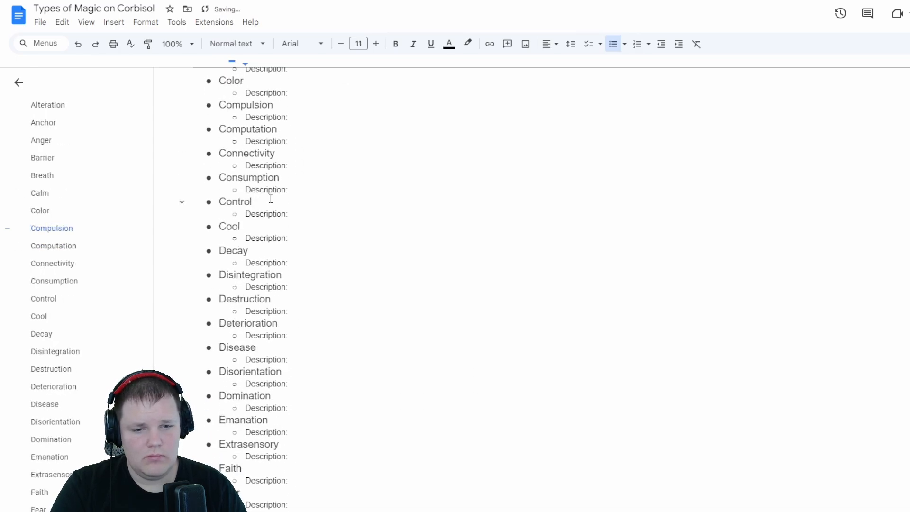
scroll(271, 199, up, 10)
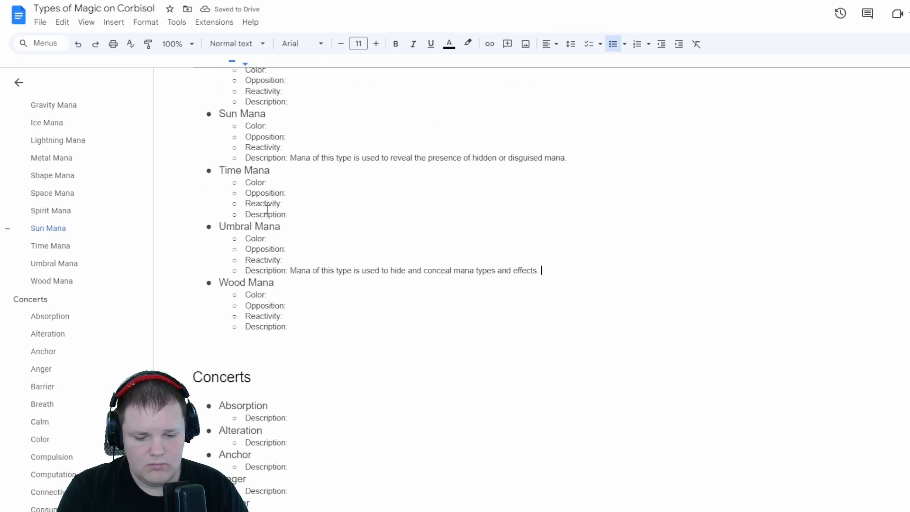
key(BackSpace)
key(ctrl+z)
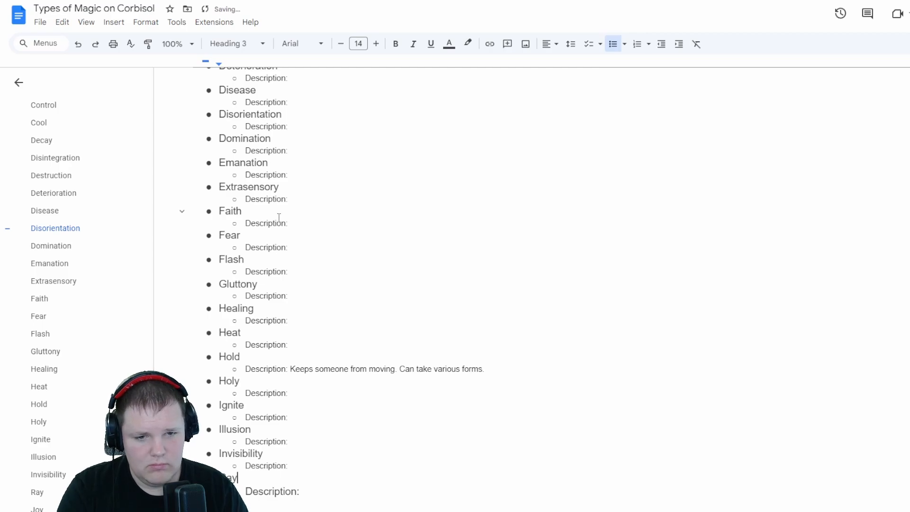
scroll(284, 226, down, 4)
key(ctrl+z)
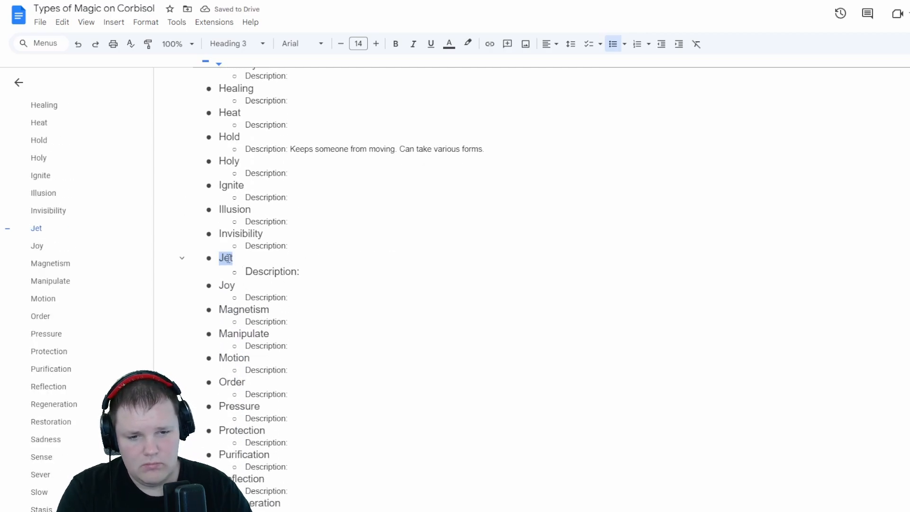
Rename the Jet concert heading to "Ray" and replace its oversized "Description:" label with one at size 11
text(Ray)
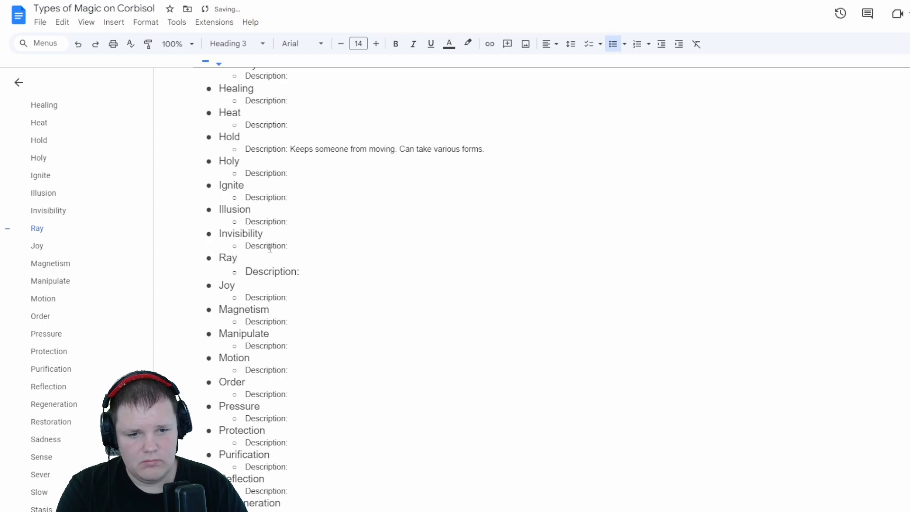
double_click(270, 248)
double_click(265, 273)
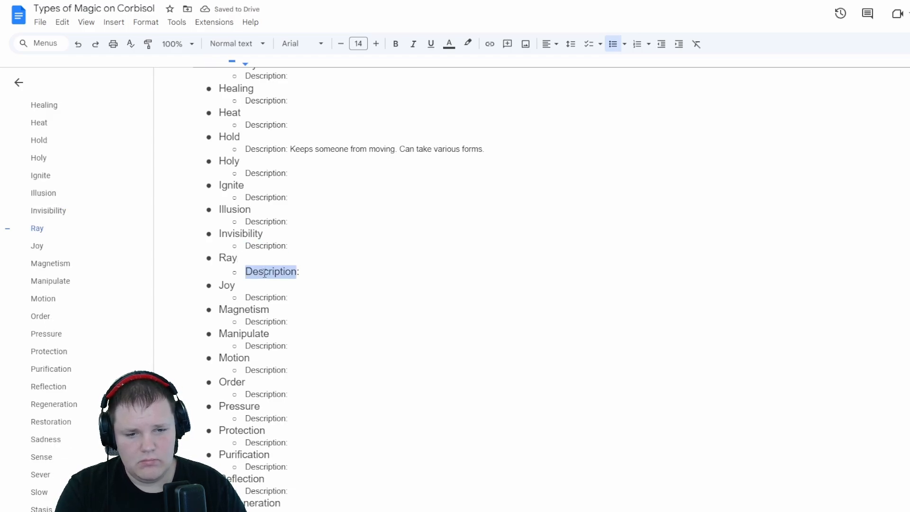
triple_click(264, 273)
text(Description:)
Enter the Ray concert's description as "Ray is used when any mana is formed into a tight beam."
text(R)
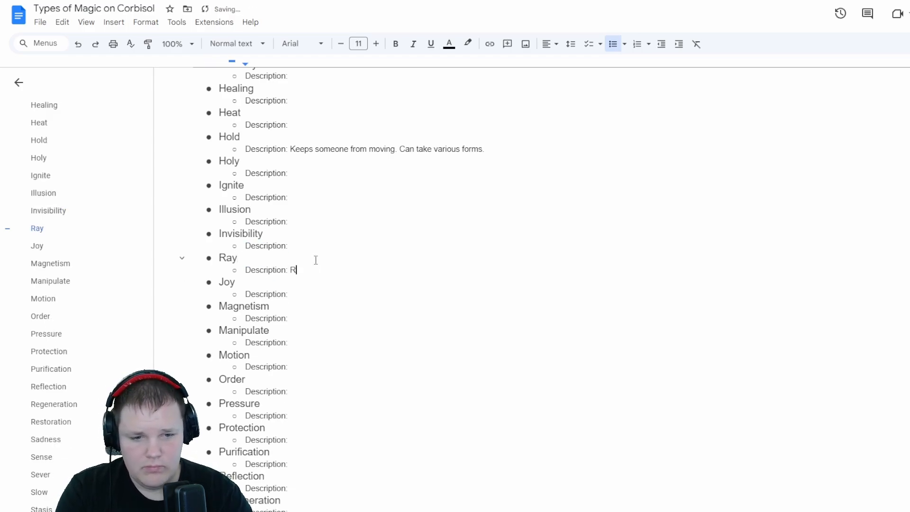
key(BackSpace)
text(Ray Con)
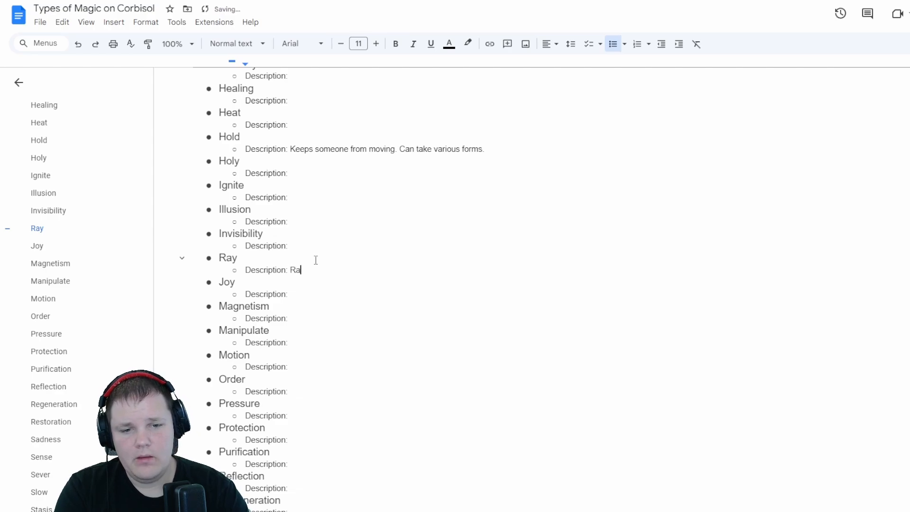
key(BackSpace)
key(BackSpace)
key(BackSpace)
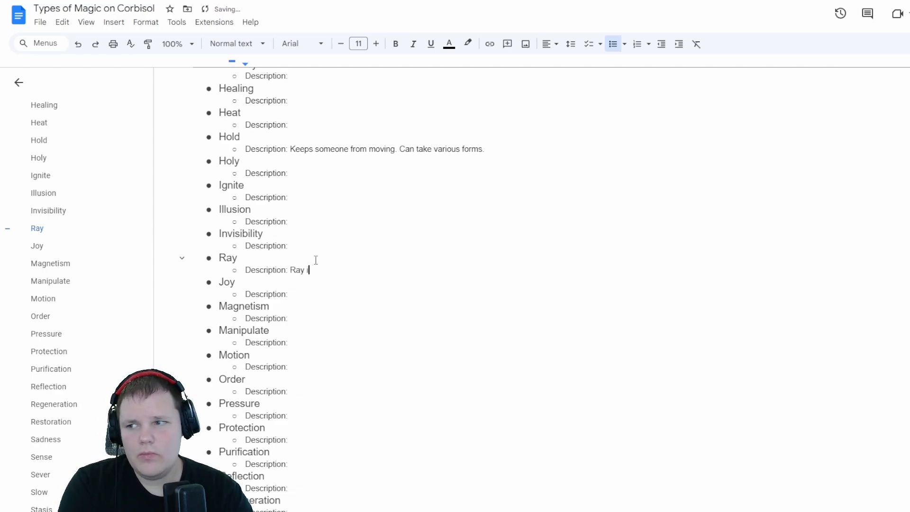
text(is used wh)
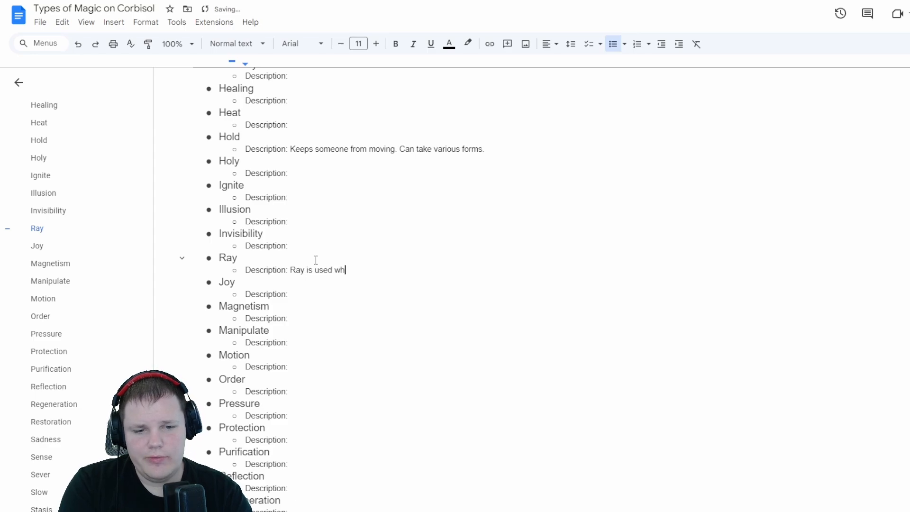
text(en any)
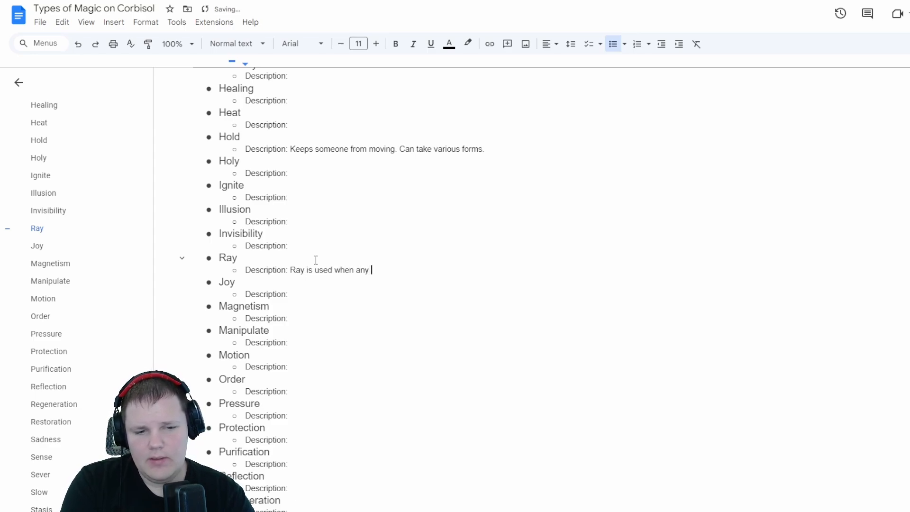
text( man)
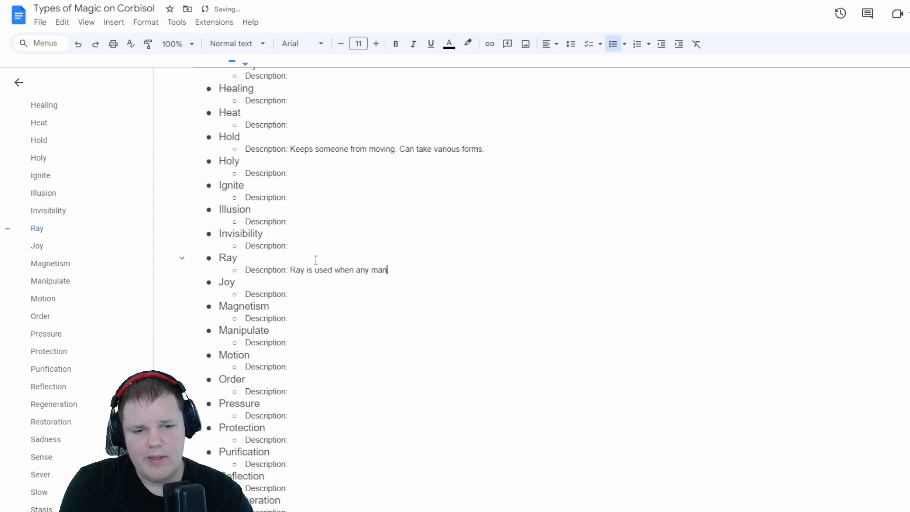
text(a is )
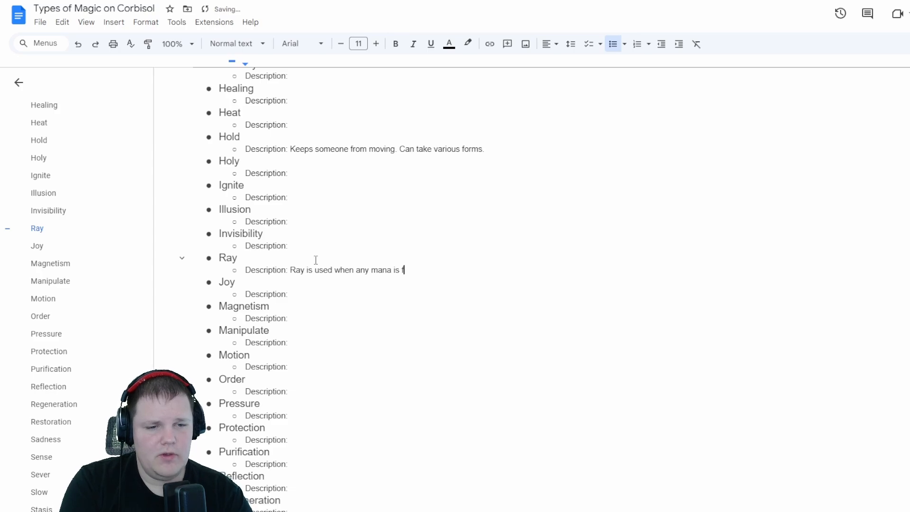
text(formed into a tight m)
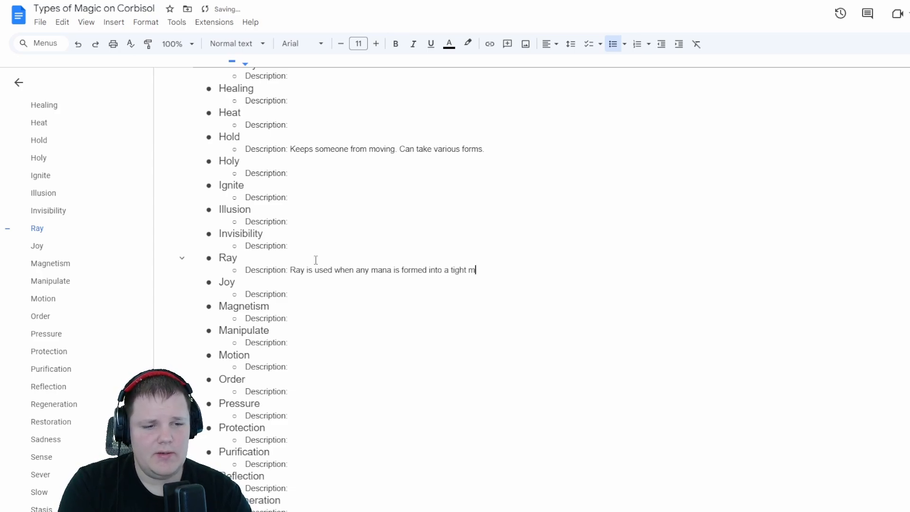
key(BackSpace)
text(beam.)
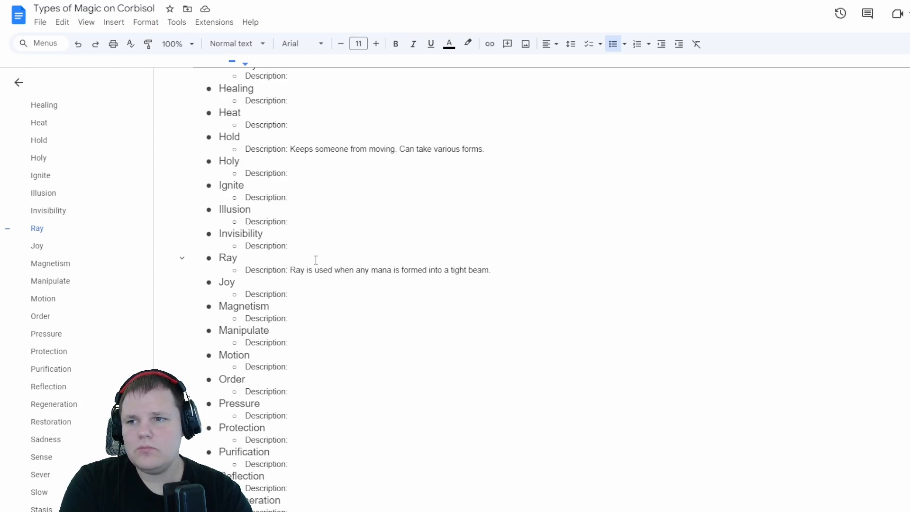
Extend the Ray concert's description with "One exception is lighting mana which is not a beam but an arc."
text(One exc)
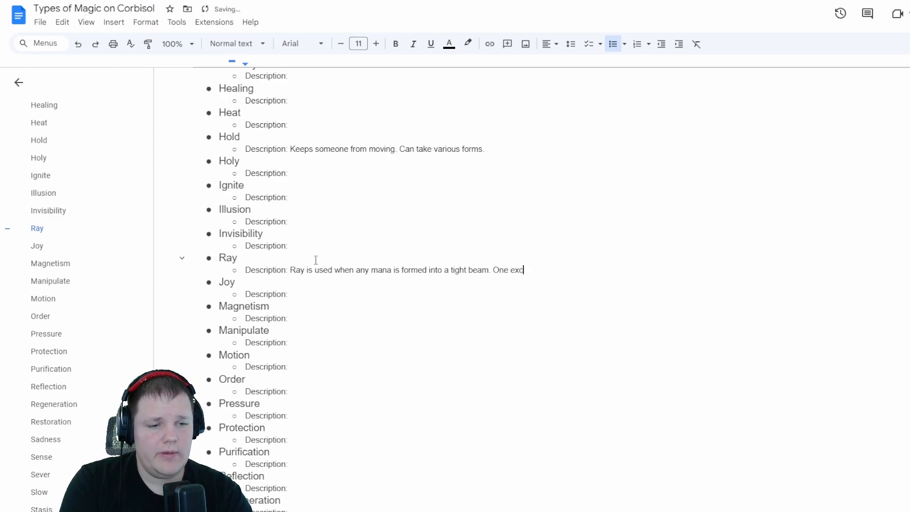
text(eption is lighti)
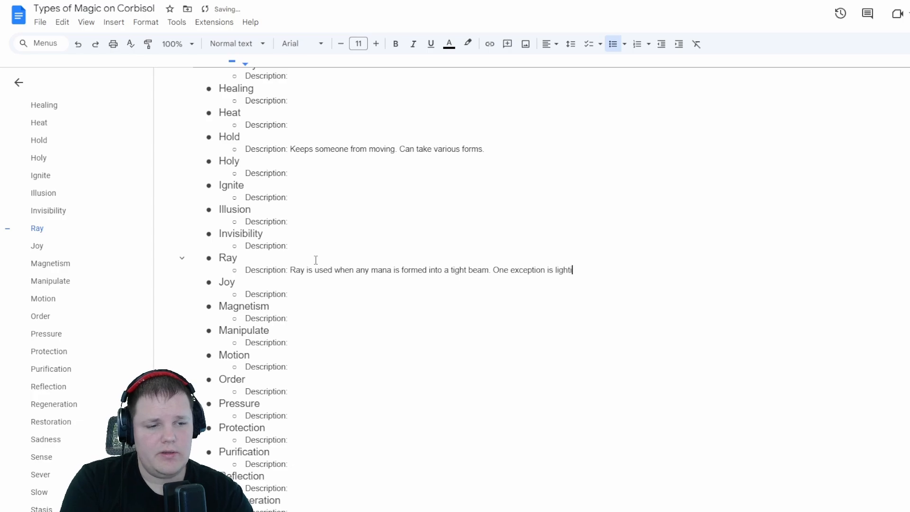
text(ng mana)
text(whi)
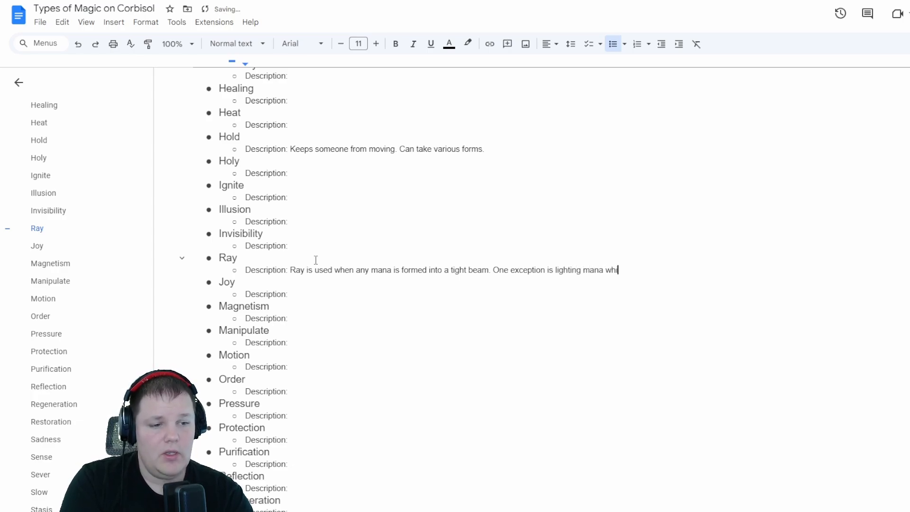
text(ch is )
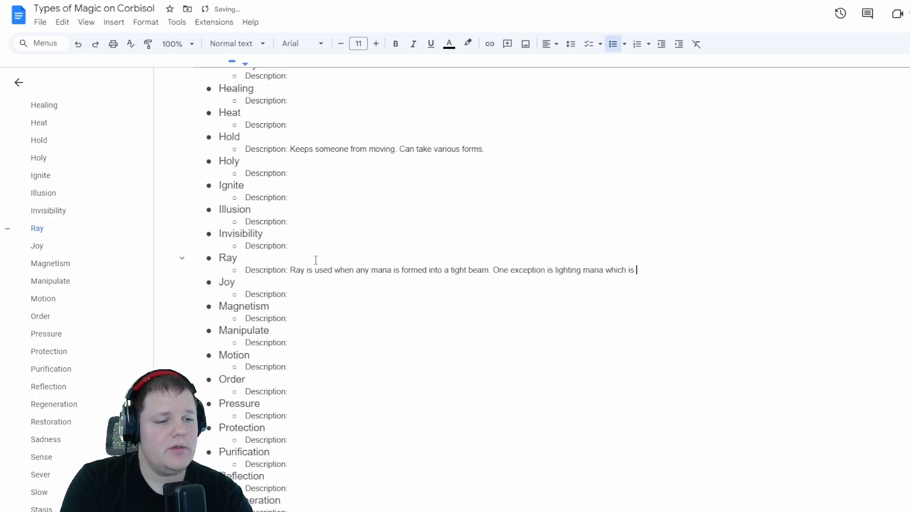
text(not a beam b)
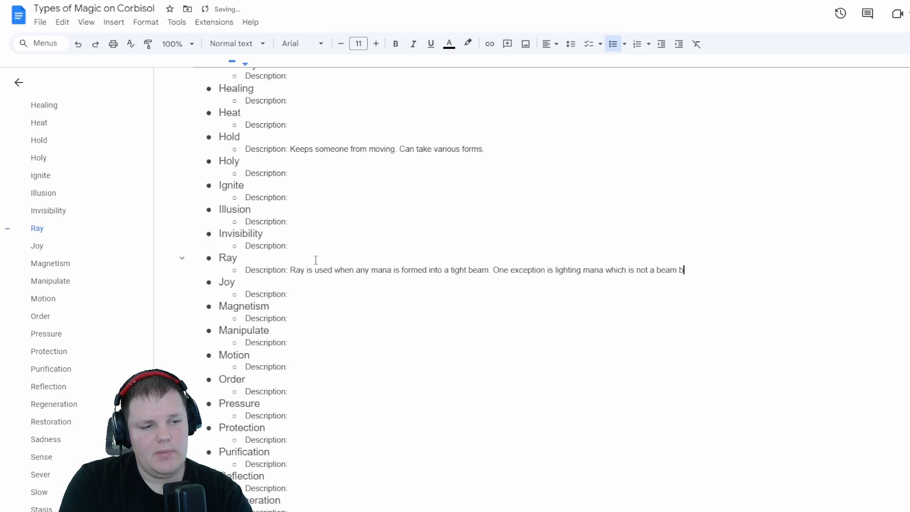
text(ut )
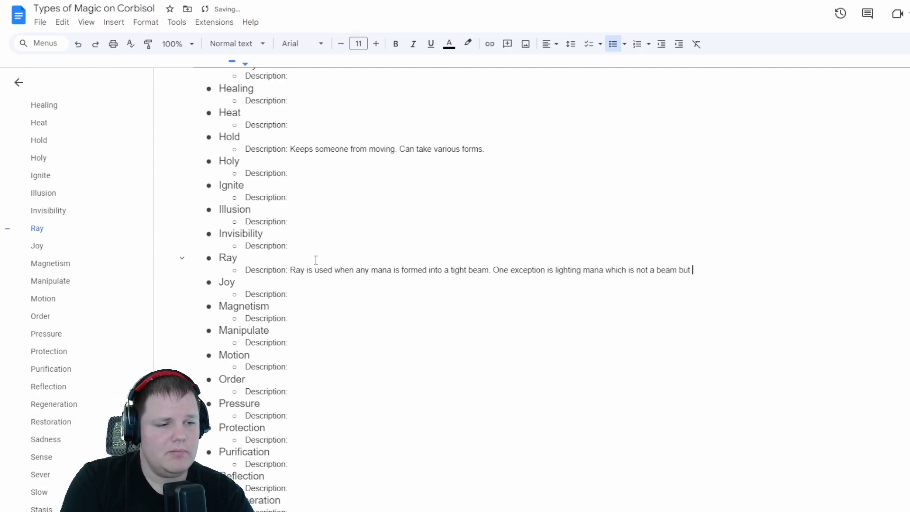
text(an arc.)
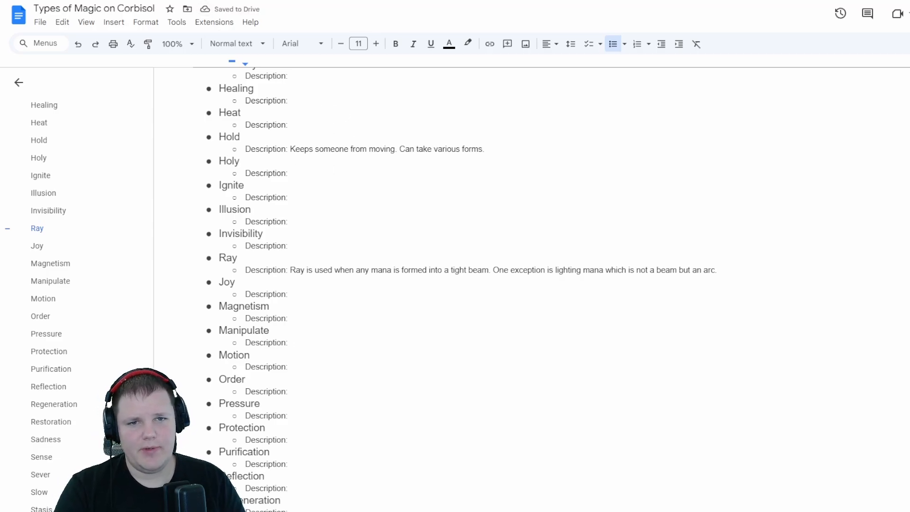
Switch to the PF Spells in Corbisol sheet and enter "Dispel Magic" as the spell name in row 60
key(ctrl+Tab)
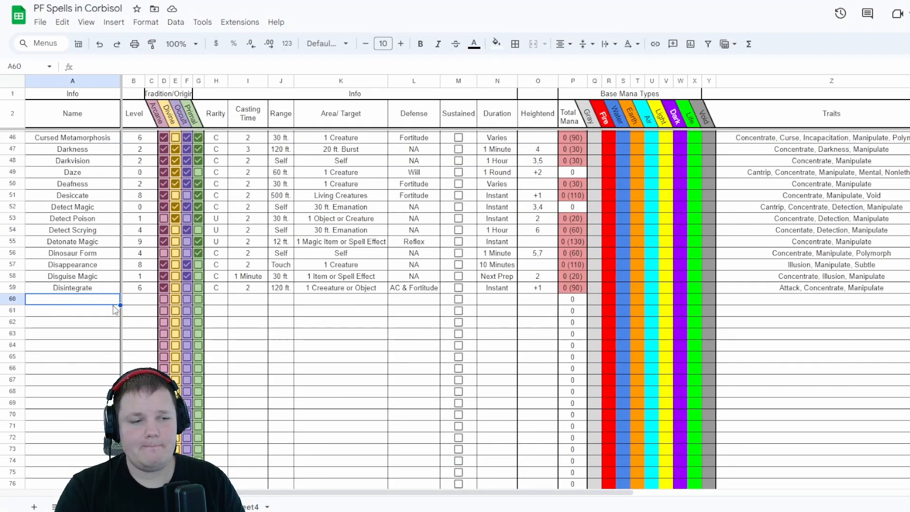
scroll(772, 308, right, 3)
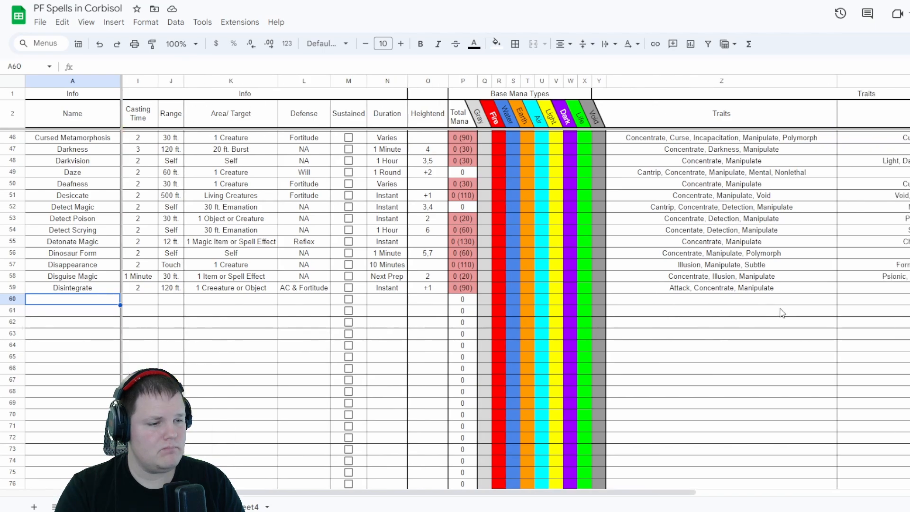
scroll(782, 313, right, 4)
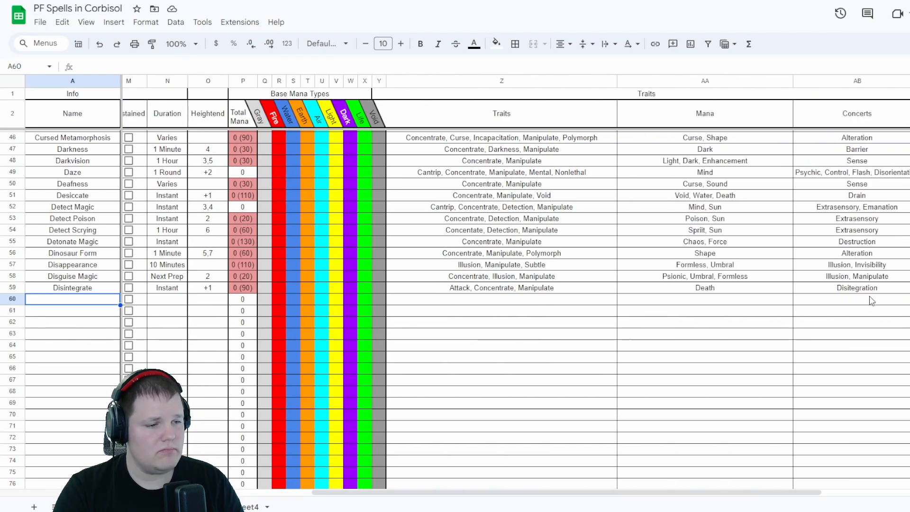
scroll(871, 300, left, 7)
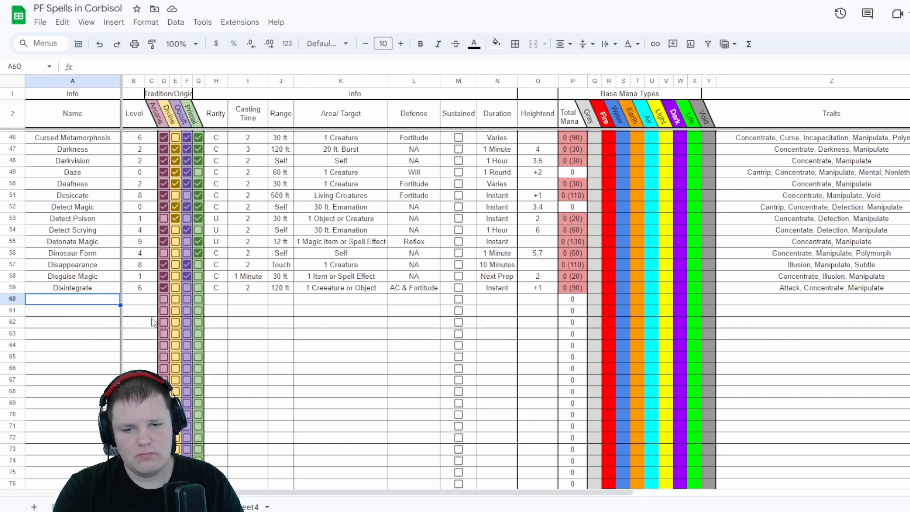
double_click(97, 303)
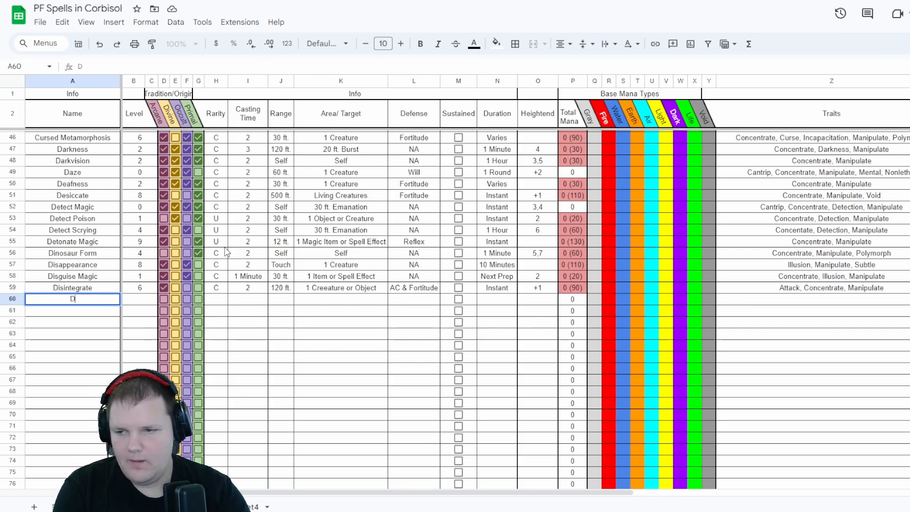
text(Dispell)
key(BackSpace)
text(Magic)
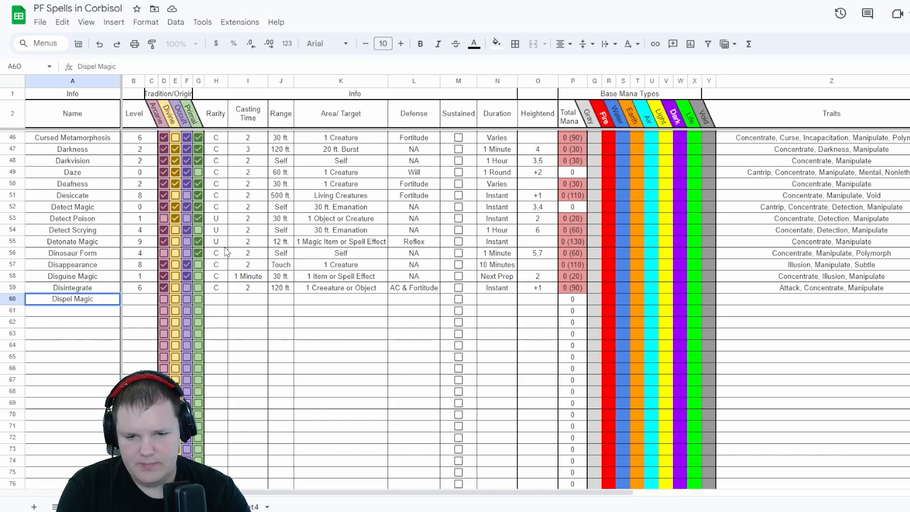
key(Tab)
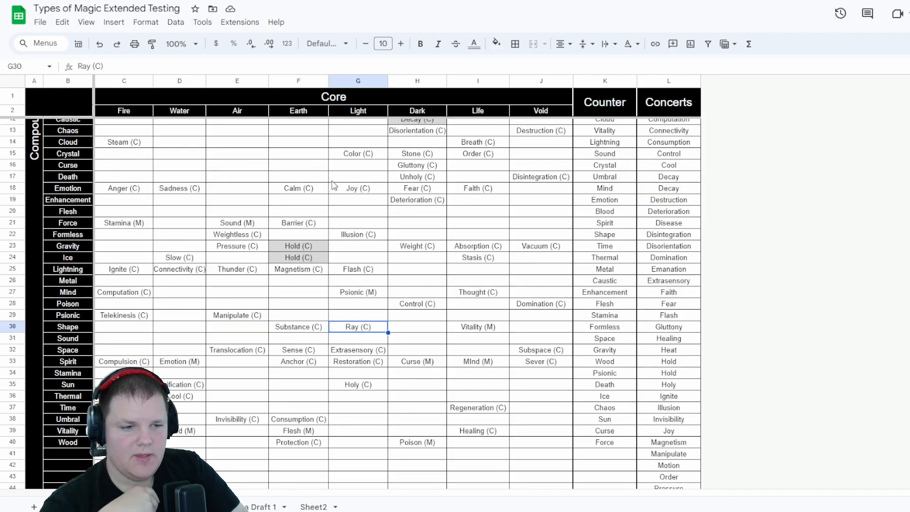
In the Types of Magic Extended Testing chart, enter "Dispel (C)" where the Formless row meets the Dark column
scroll(422, 225, up, 1)
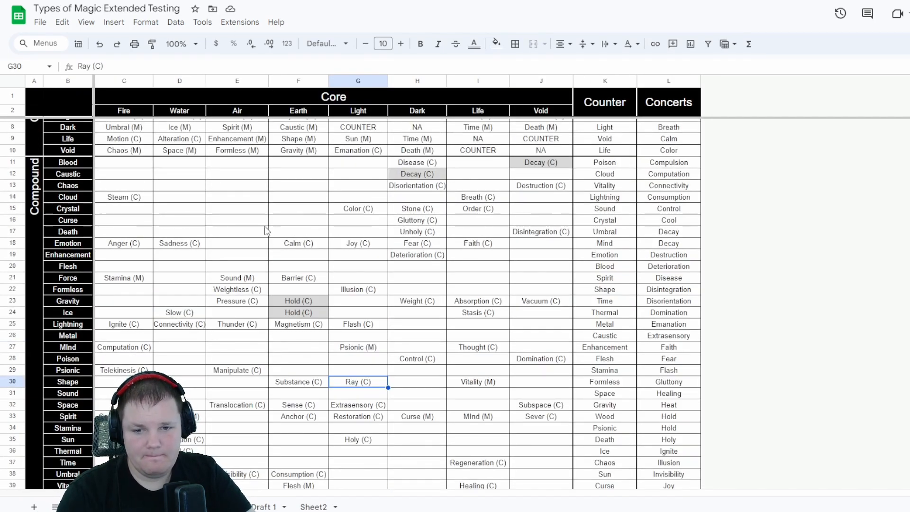
click(244, 231)
key(Down)
key(Down)
key(Down)
key(Down)
key(Down)
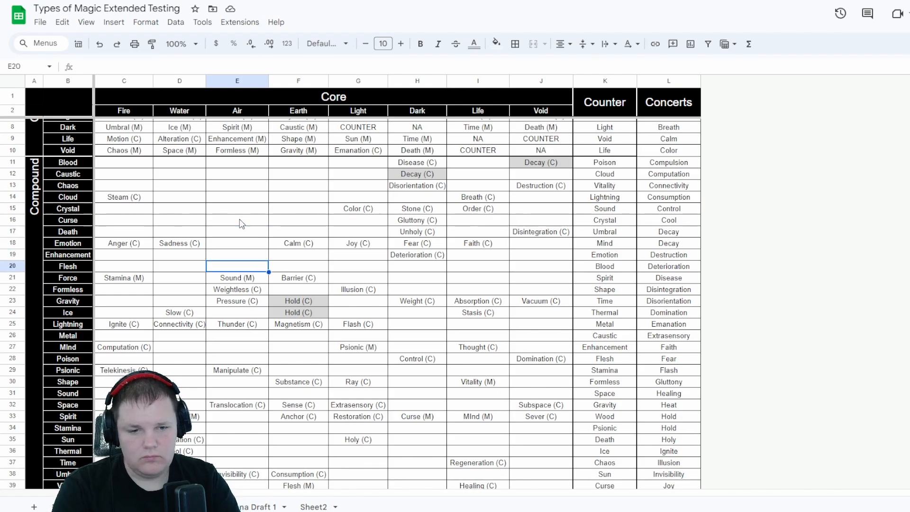
key(Right)
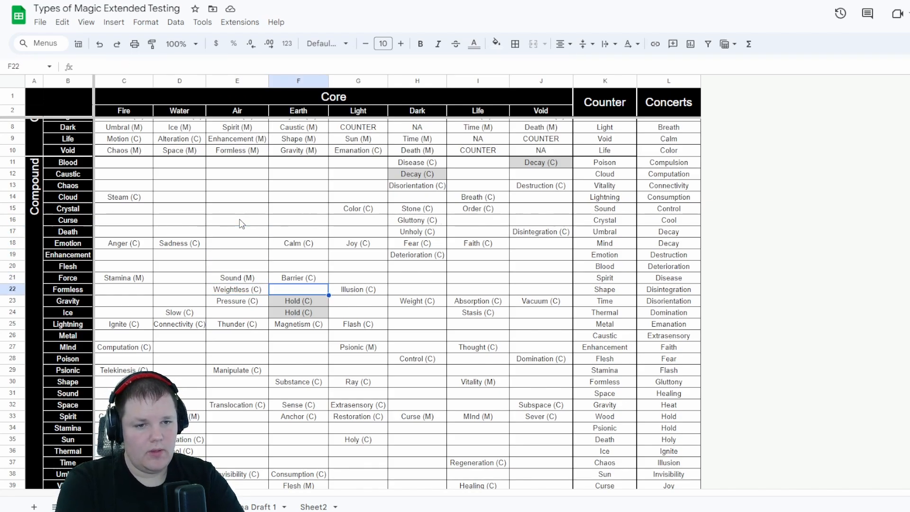
key(Right)
key(Right)
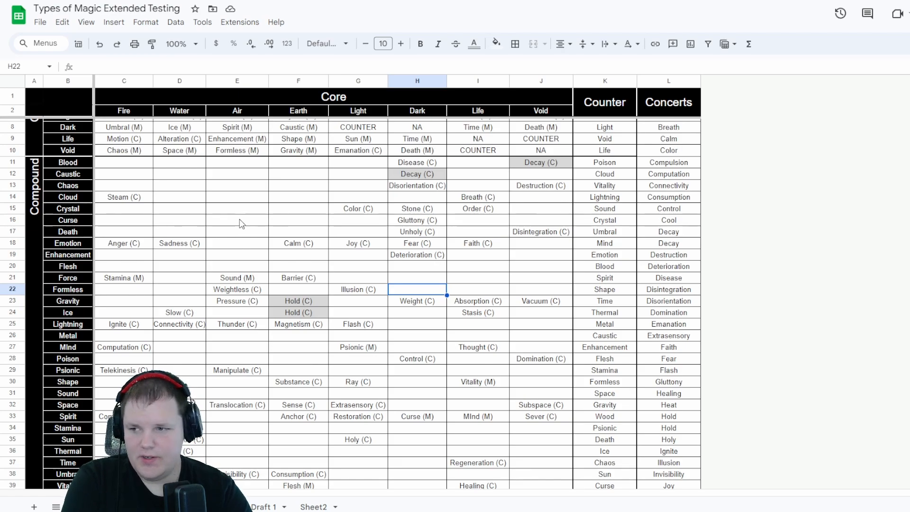
text(Dispel)
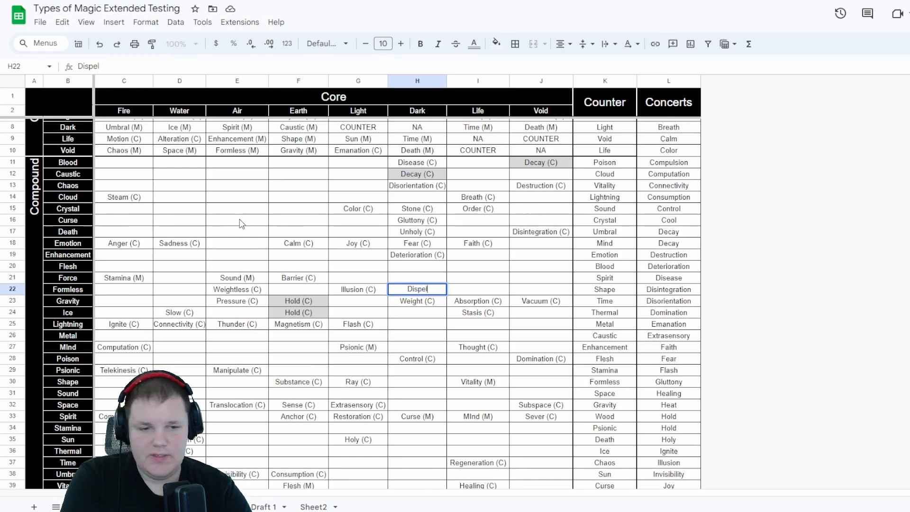
text( (C))
key(Return)
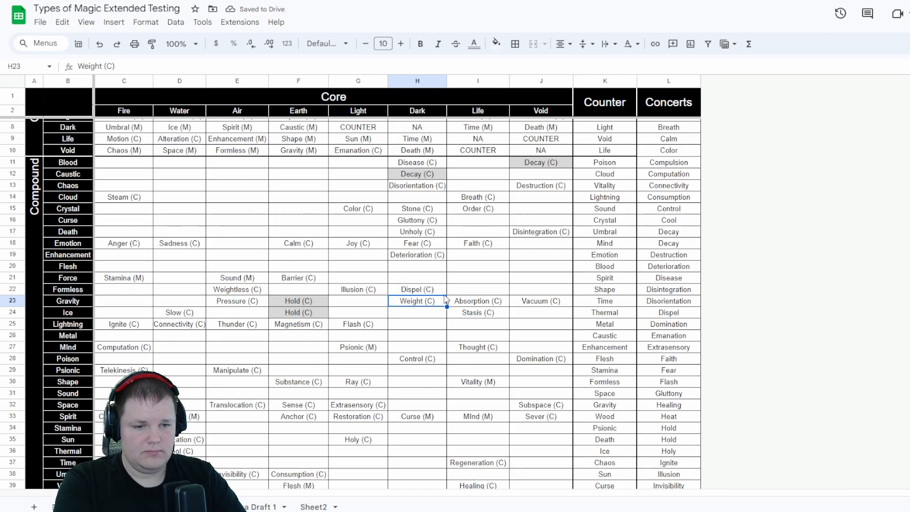
Relocate "Dispel (C)" in the Formless row from the Dark column to the Void column, clearing the original cell
click(418, 291)
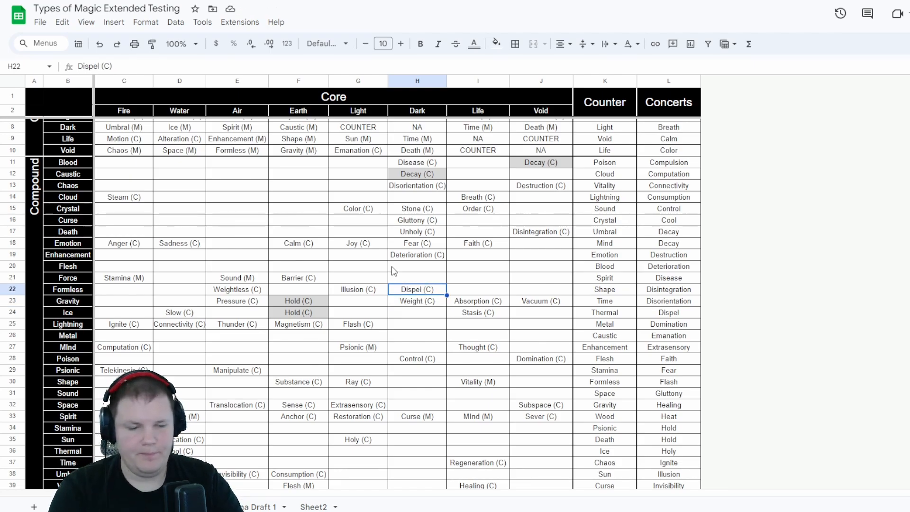
key(ctrl+c)
key(Right)
key(Right)
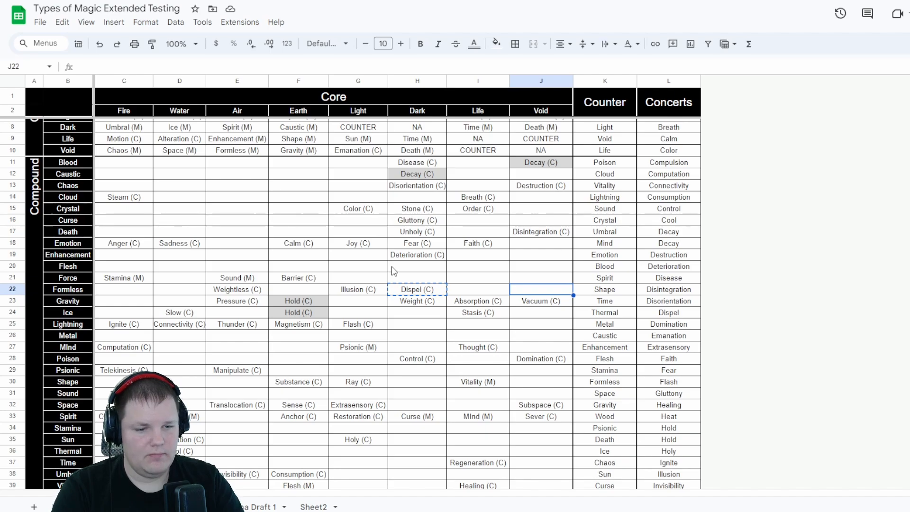
key(ctrl+v)
key(Left)
key(Left)
key(Left)
key(Right)
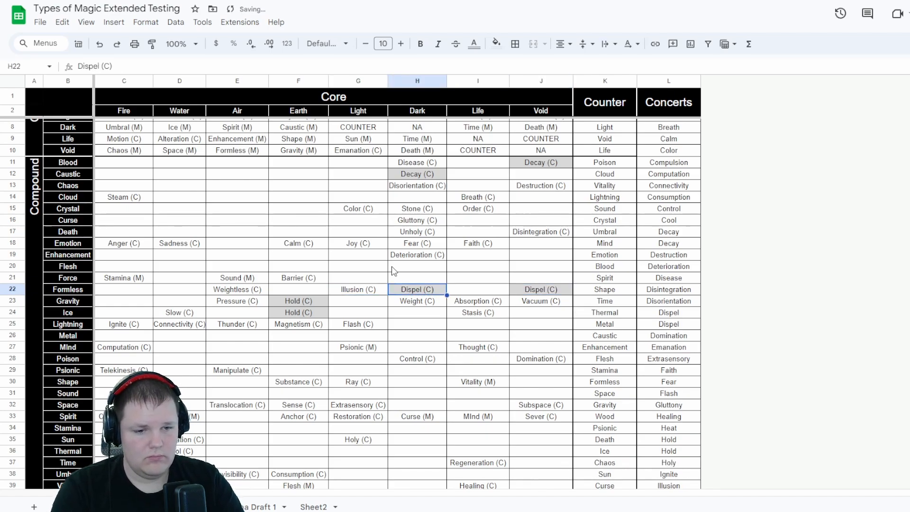
key(Delete)
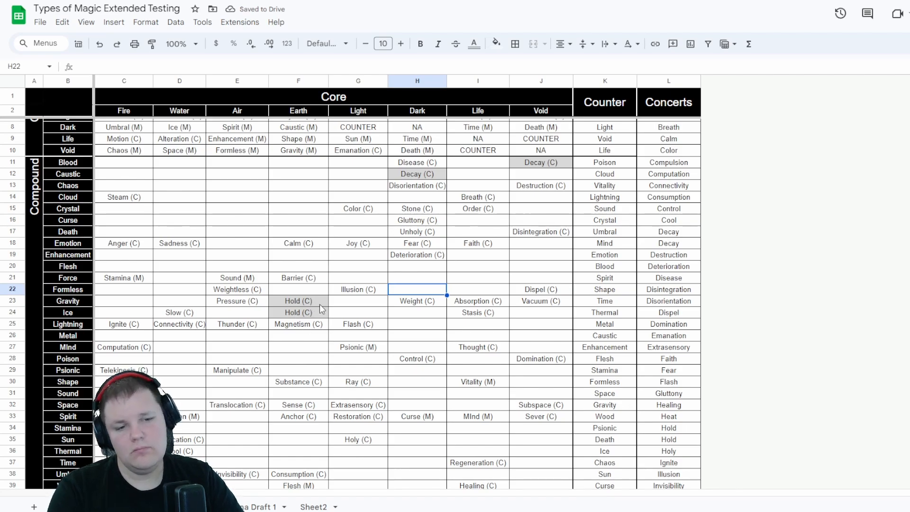
click(473, 317)
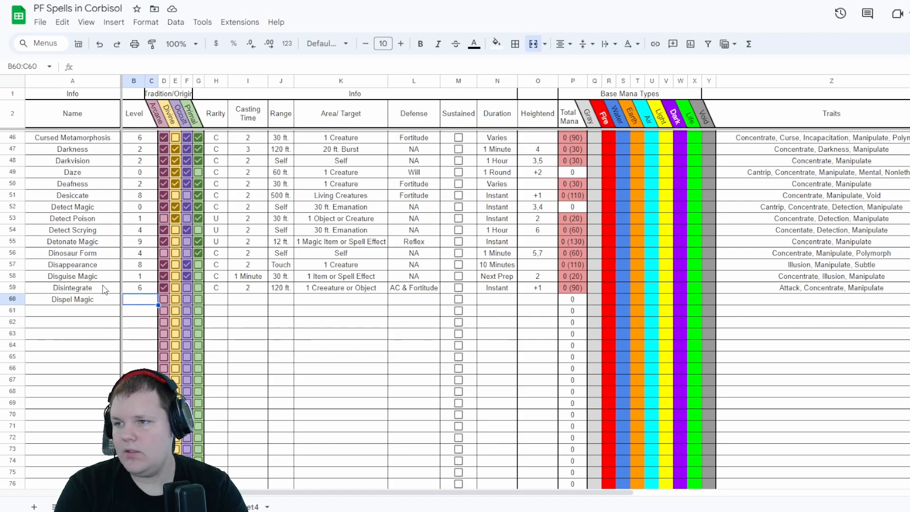
In PF Spells in Corbisol, set Dispel Magic's level to 2 and check Arcane, Divine, Occult and Primal
text(2)
key(Tab)
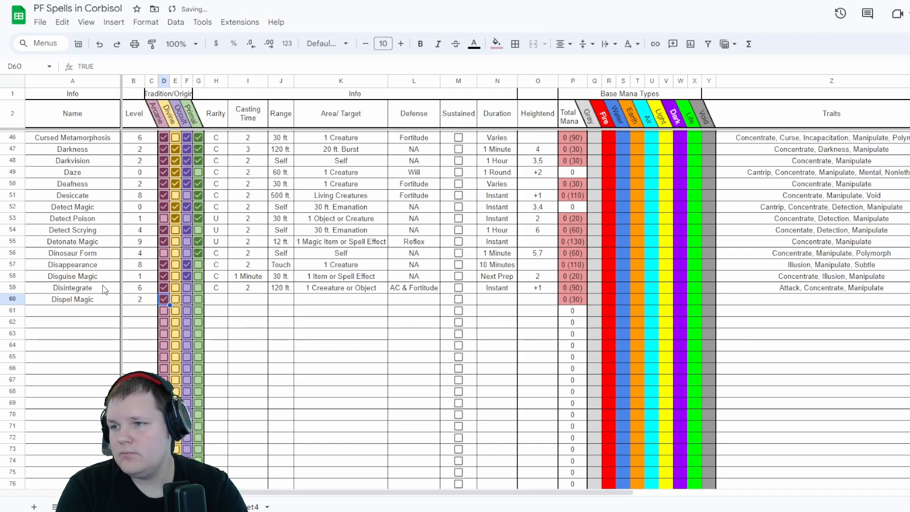
key(space)
key(Tab)
key(space)
key(Tab)
key(space)
key(Tab)
key(space)
key(Tab)
Fill in Dispel Magic's rarity as C, casting time as 2 and range as 120 ft
text(C)
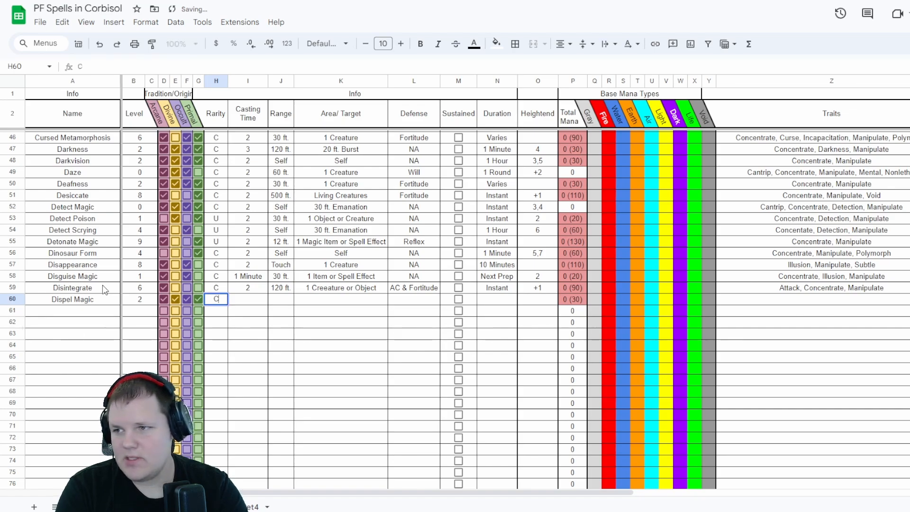
key(Tab)
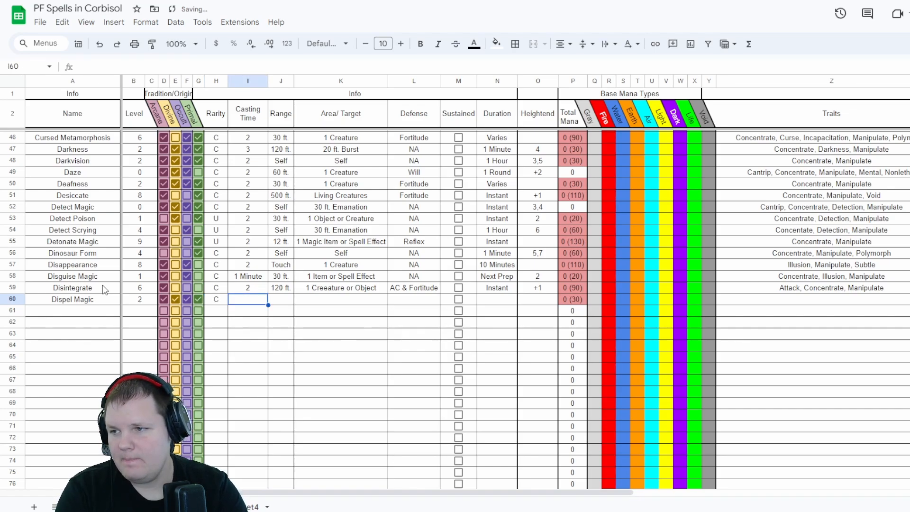
text(2)
key(Tab)
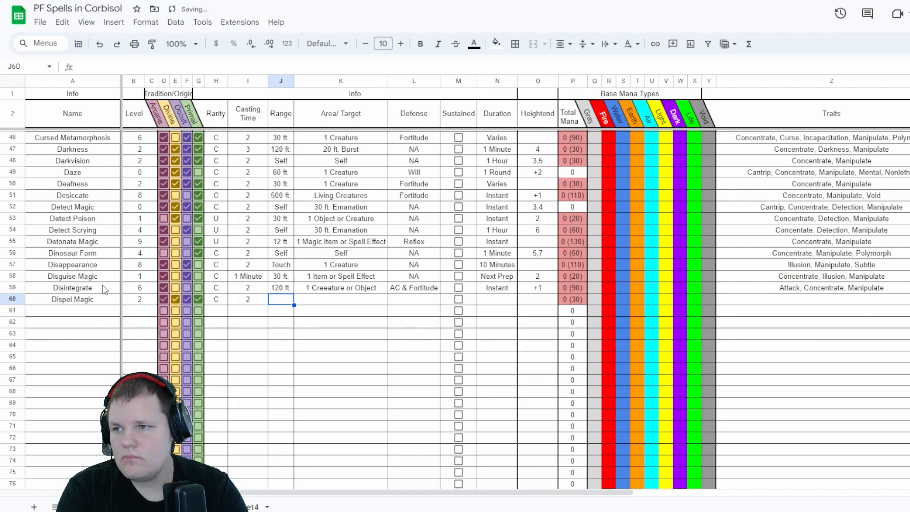
text(120)
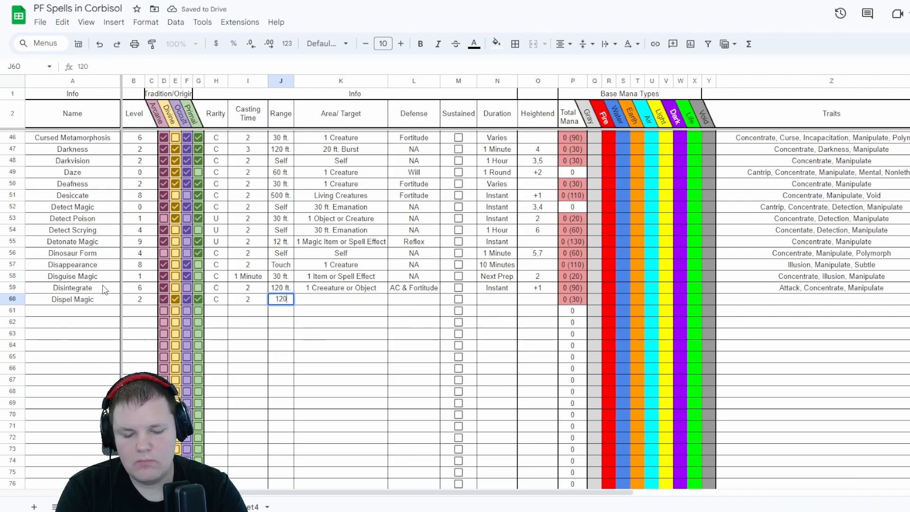
text( ft.)
key(Tab)
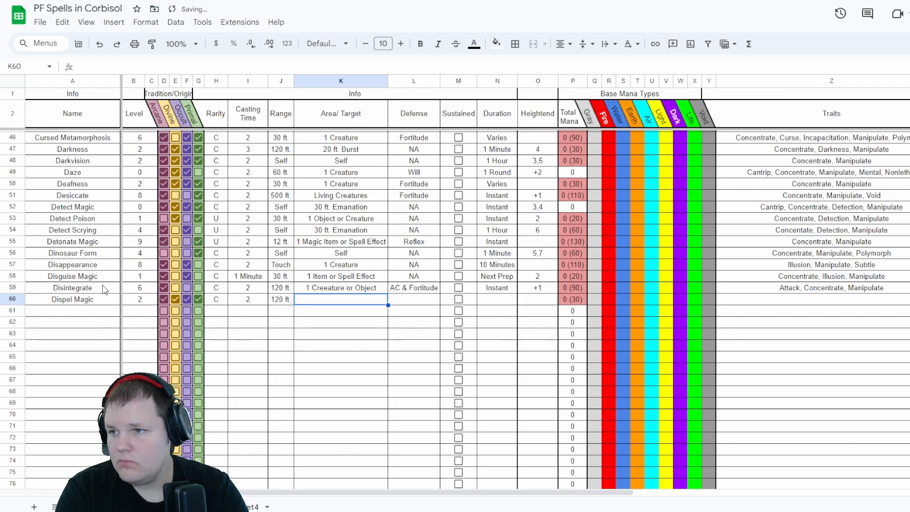
Enter Dispel Magic's area/target text beginning with "1 Spell Effect o", using a capital E in "Effect"
text(1)
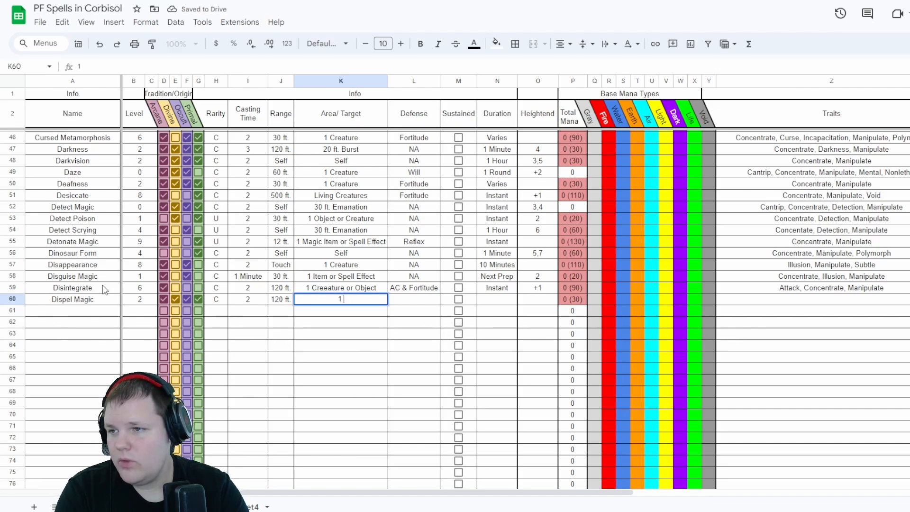
text( Spell effect)
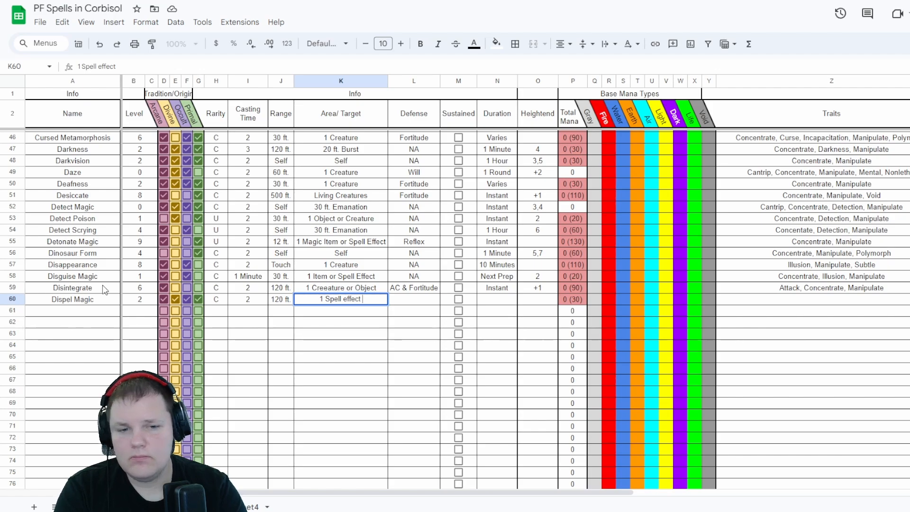
key(BackSpace)
key(BackSpace)
key(BackSpace)
key(BackSpace)
key(BackSpace)
key(BackSpace)
key(BackSpace)
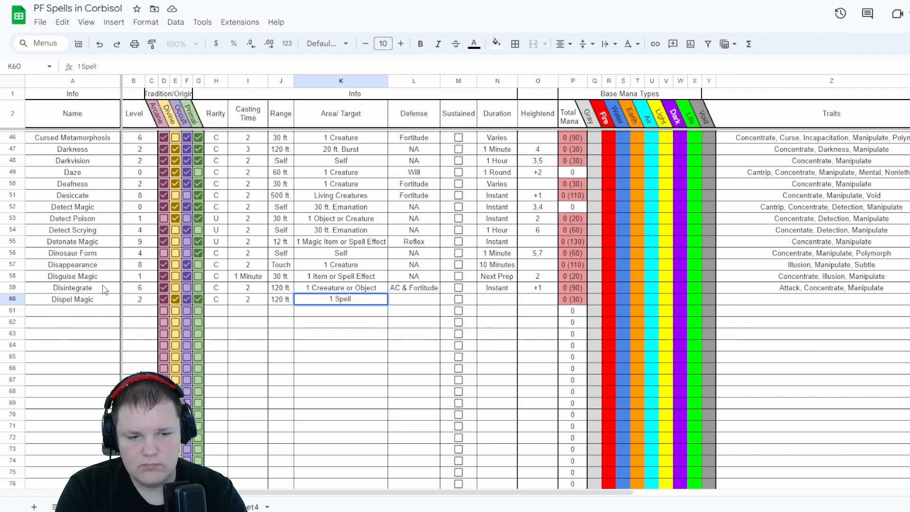
text(Effect o)
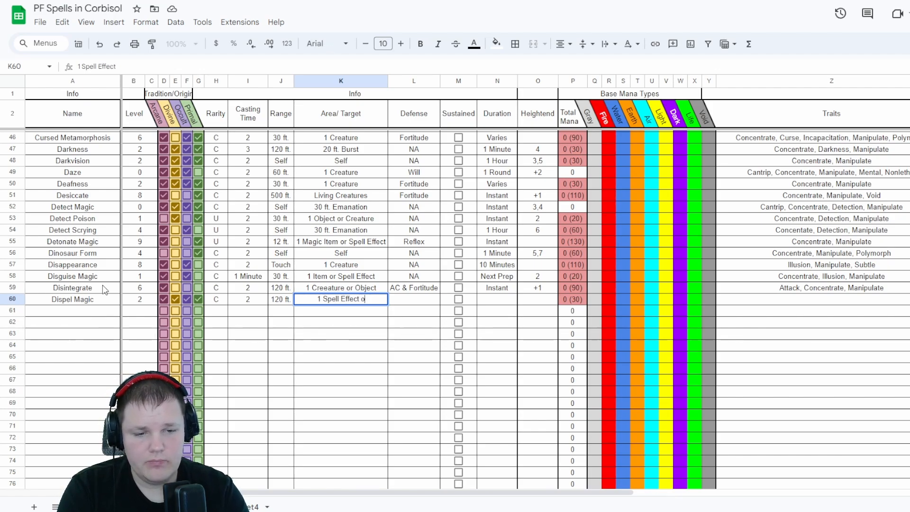
Complete Dispel Magic's target as "1 Spell Effect or Item" and set its defense to NA
text(r Item)
key(Tab)
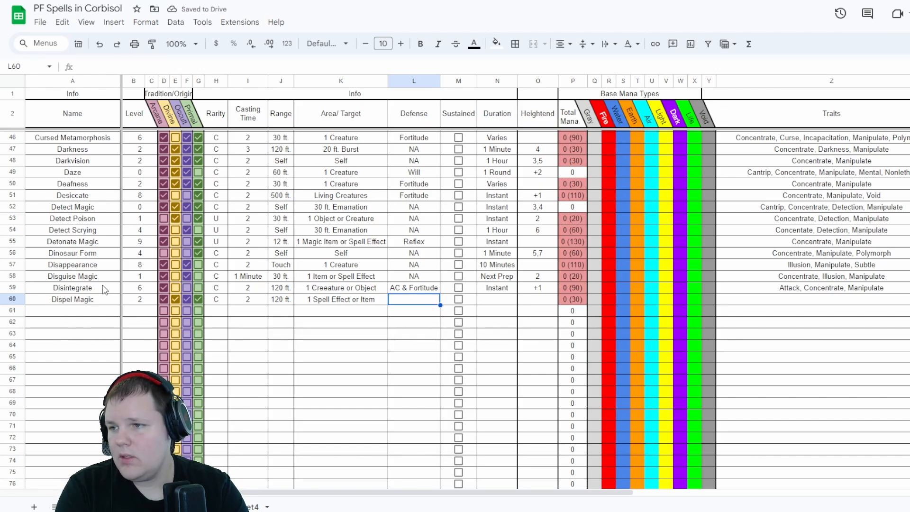
text(NA)
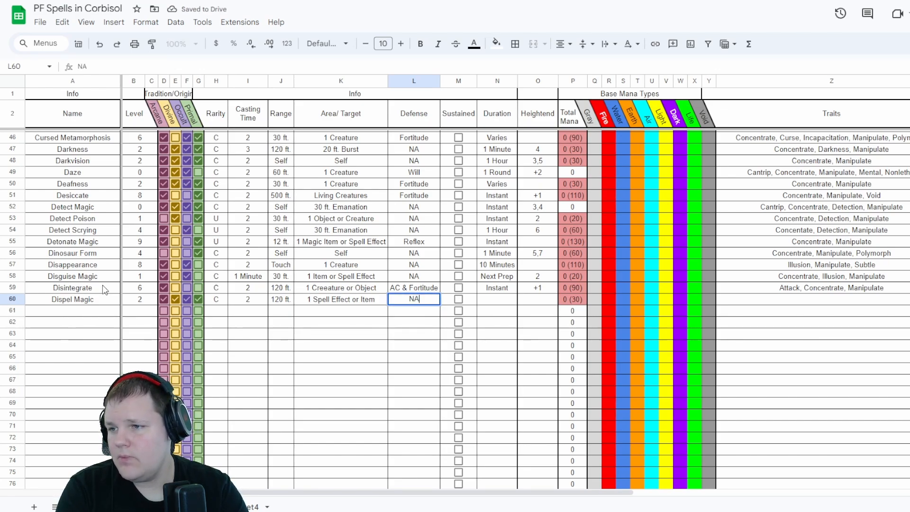
key(Tab)
key(Tab)
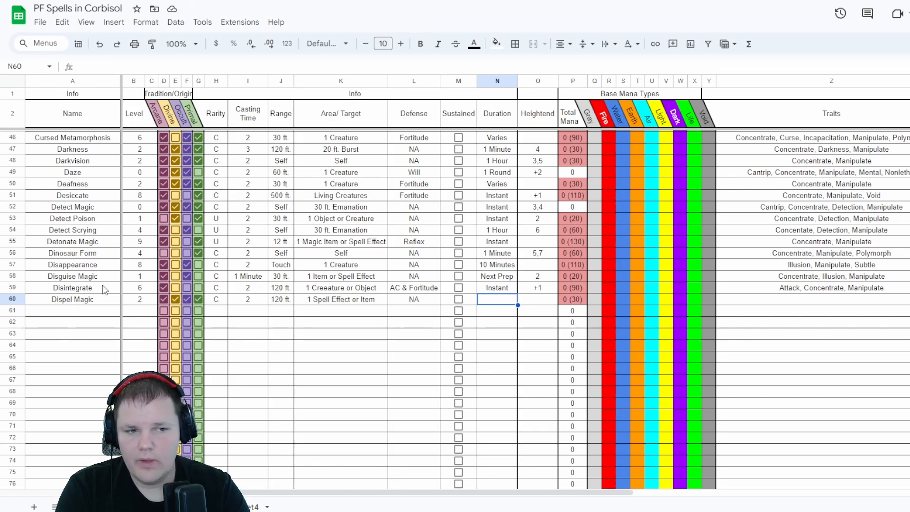
Enter Instant as Dispel Magic's duration and replace it with 10 Minutes
text(Instant)
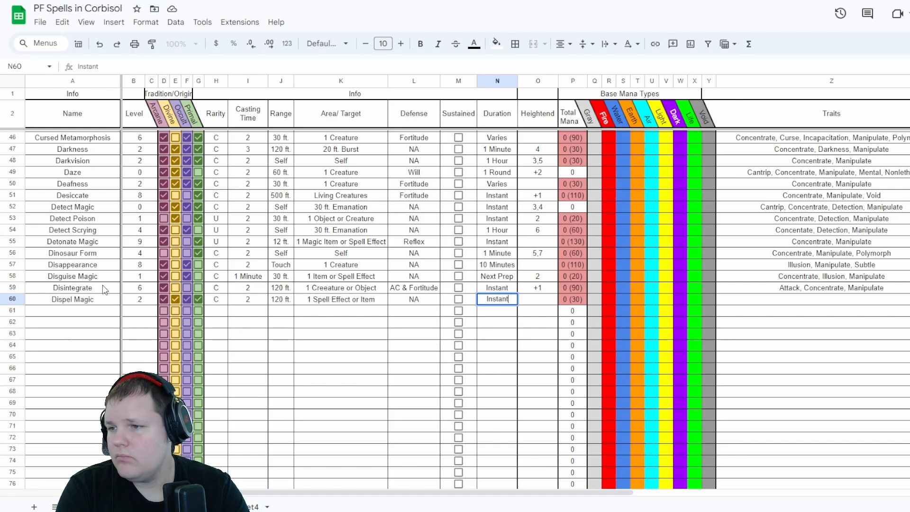
key(Tab)
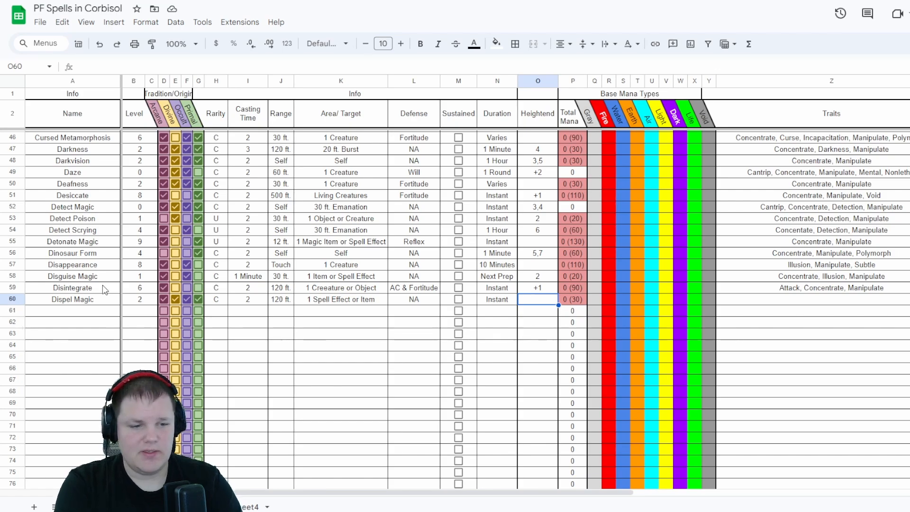
key(Left)
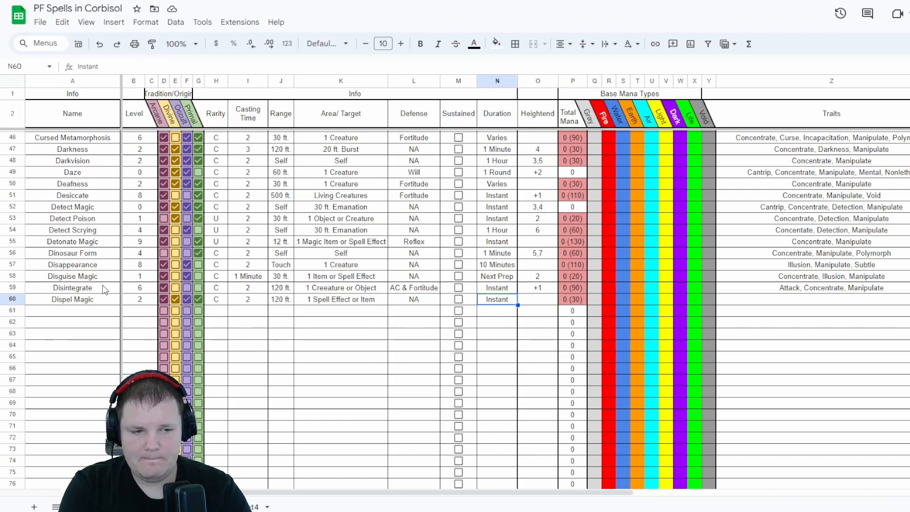
text(10 Minutes)
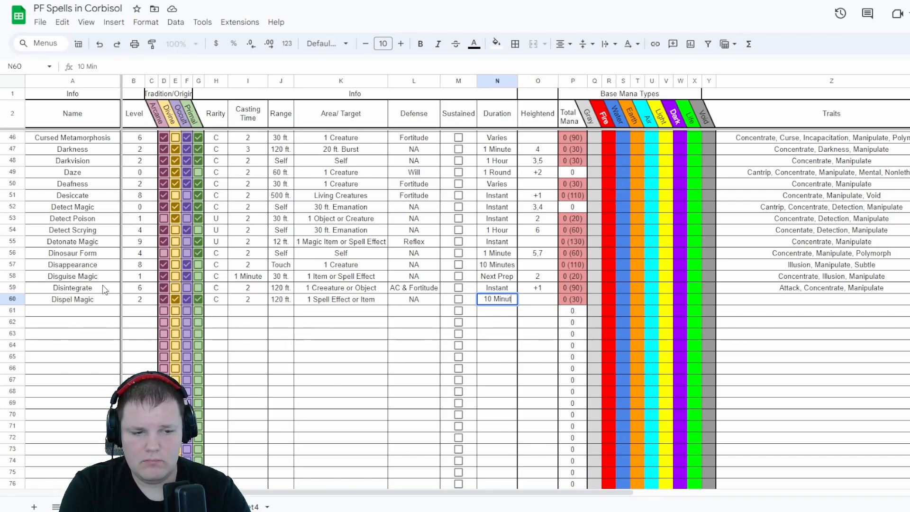
key(Tab)
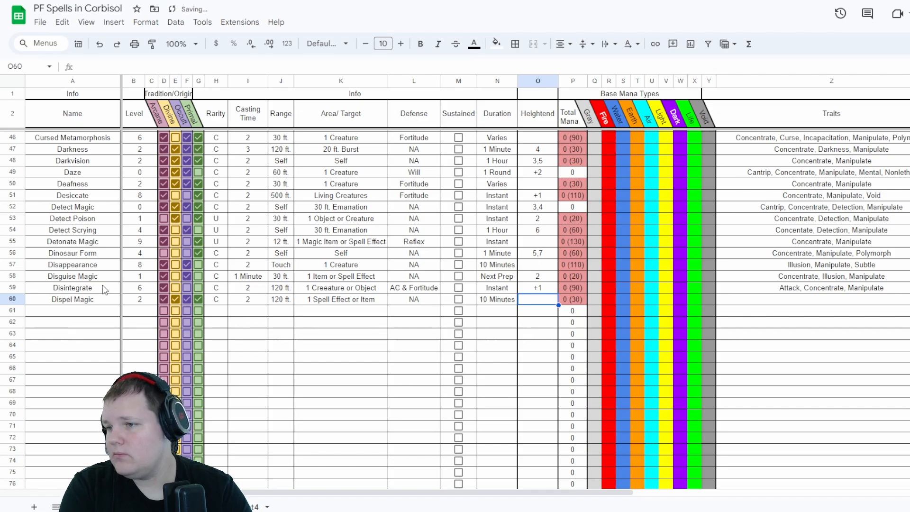
Change Dispel Magic's duration to "Instant/10 Minutes"
key(Left)
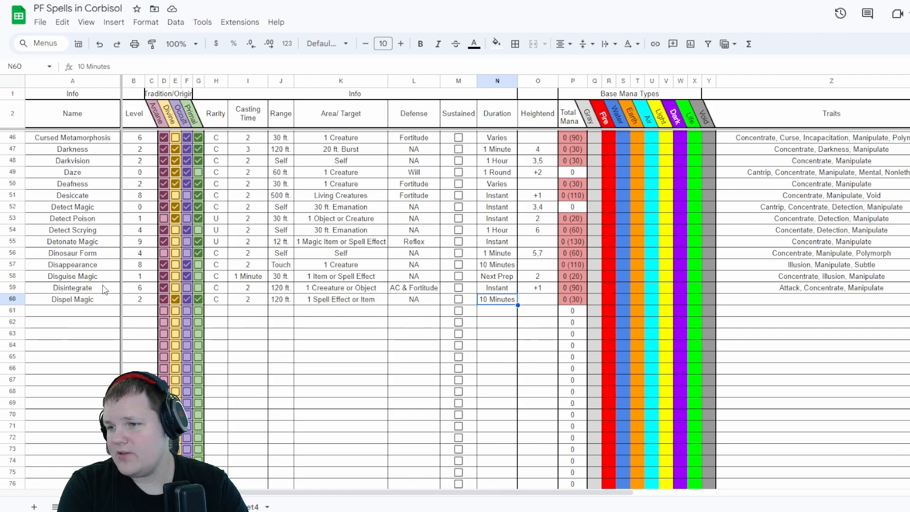
key(Return)
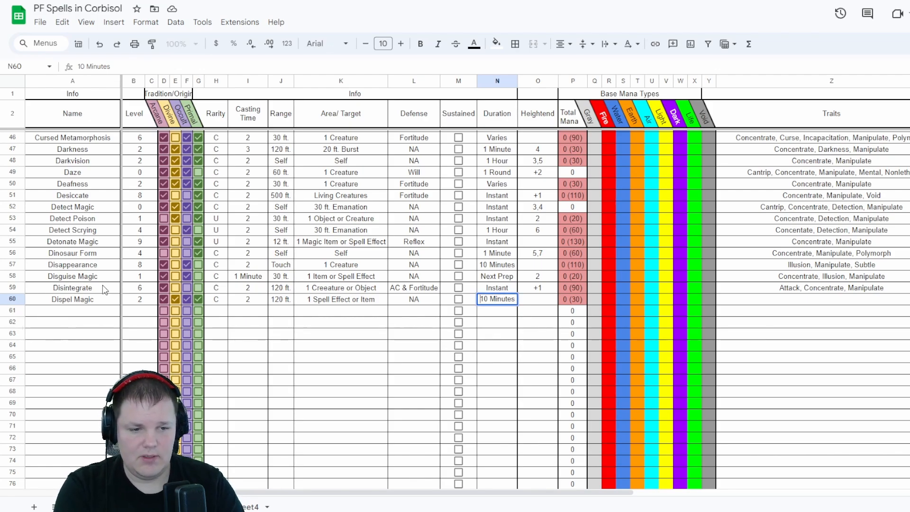
key(Home)
text(Instant)
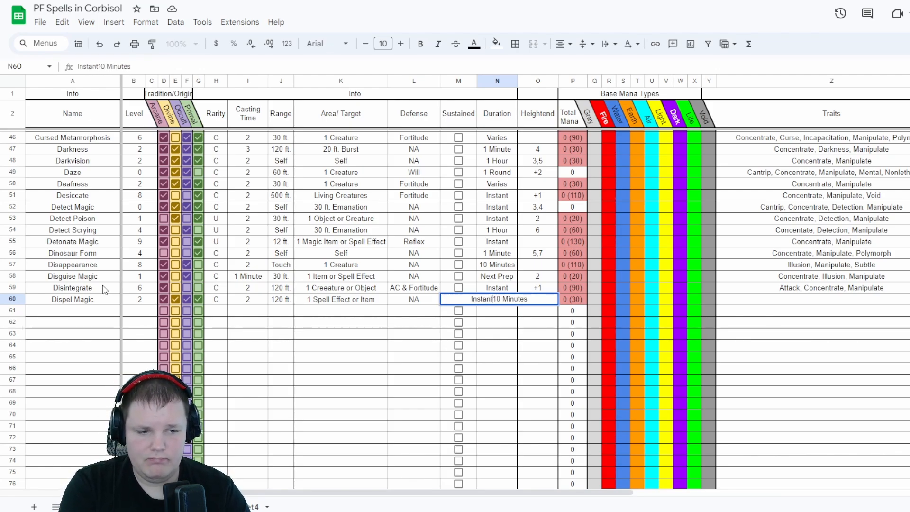
text(/)
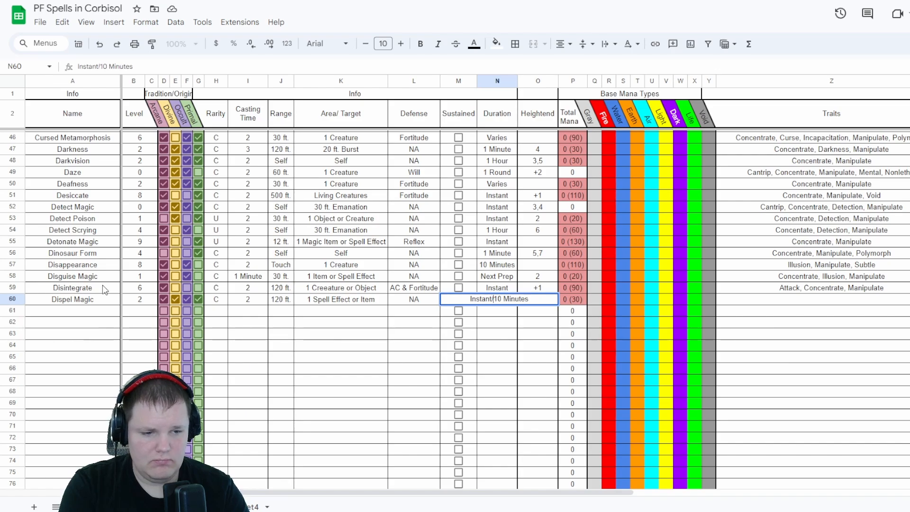
key(Tab)
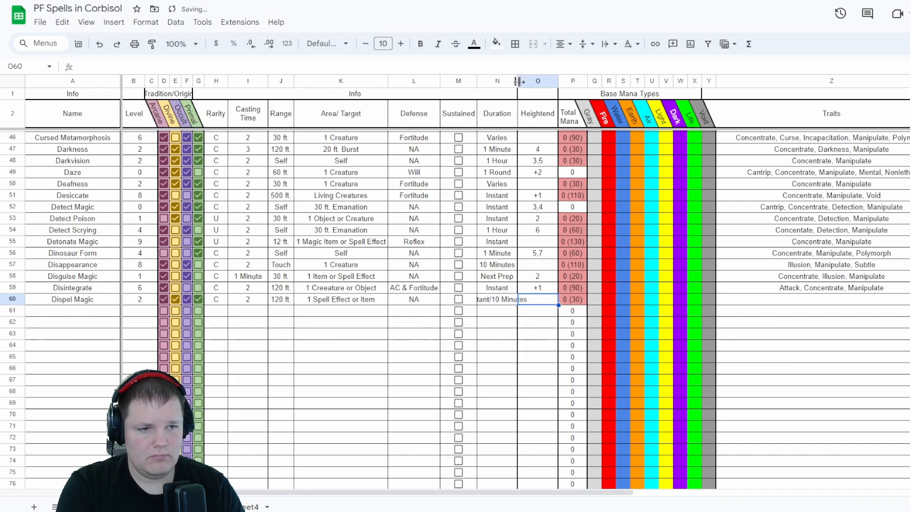
key(Left)
key(shift+Up)
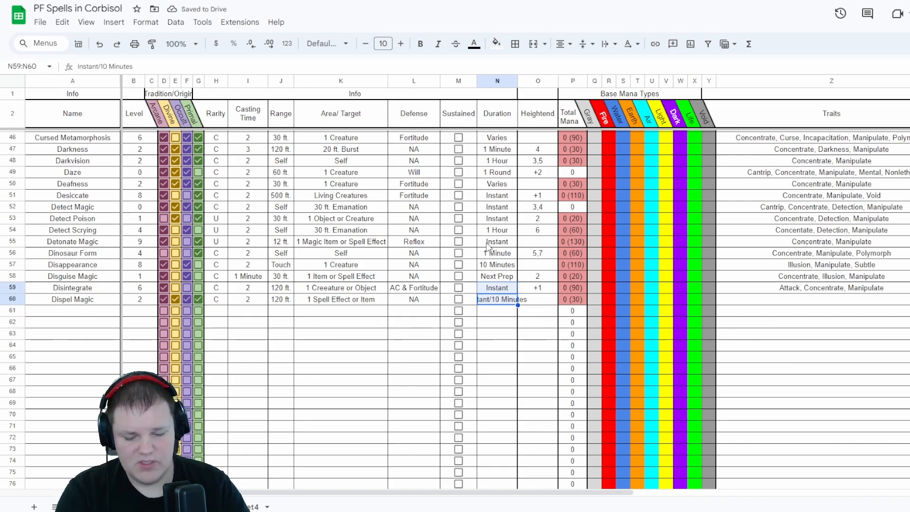
key(Down)
key(Up)
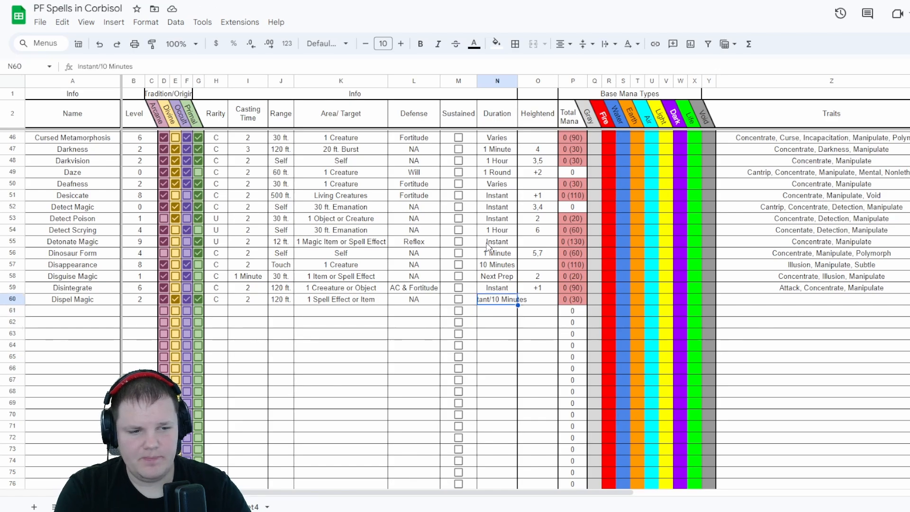
Set Dispel Magic's duration to Varies
text(Vaire)
key(Tab)
key(shift+Tab)
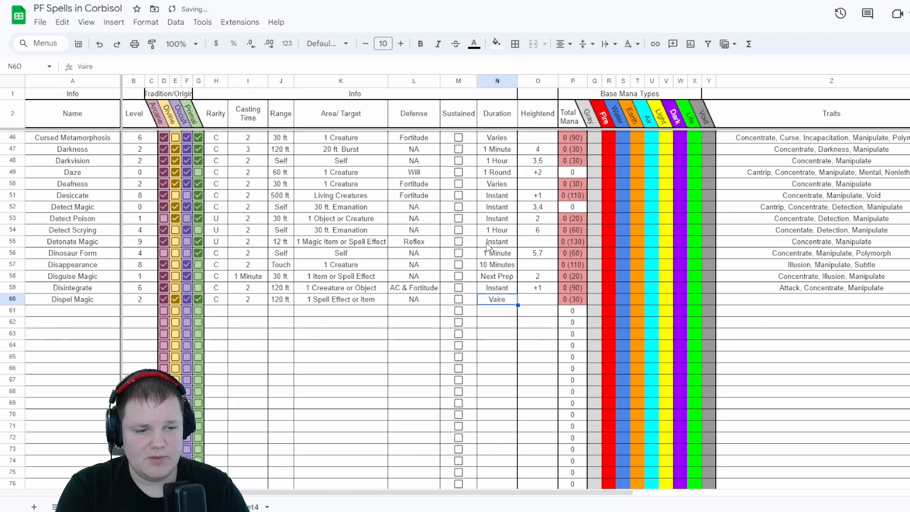
key(Return)
key(BackSpace)
key(BackSpace)
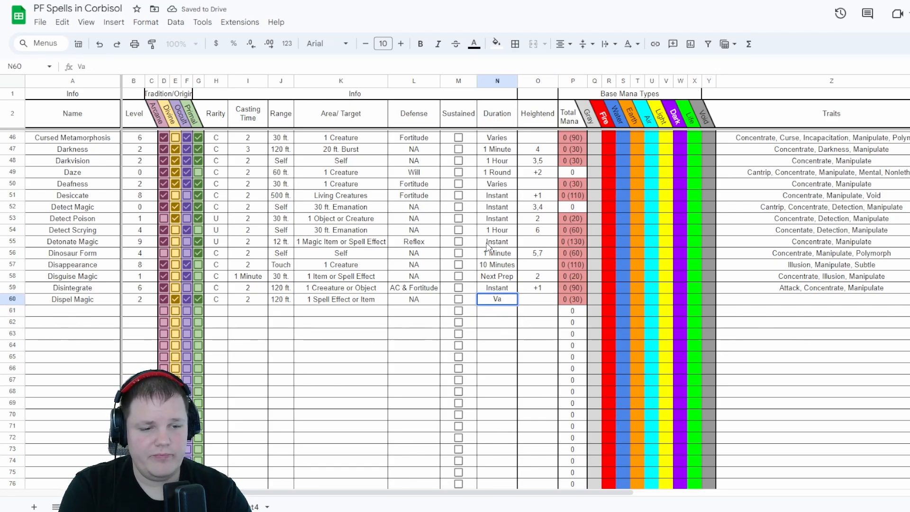
text(rie)
key(Tab)
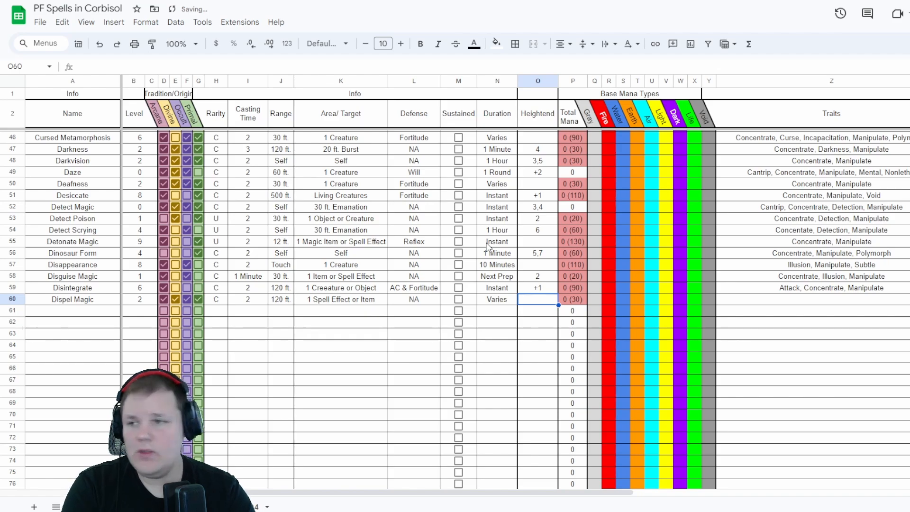
Enter "Concentrate, Manipulate" as the traits of Dispel Magic
key(Right)
key(Right)
key(Right)
key(Right)
key(Right)
key(Right)
key(Right)
key(Right)
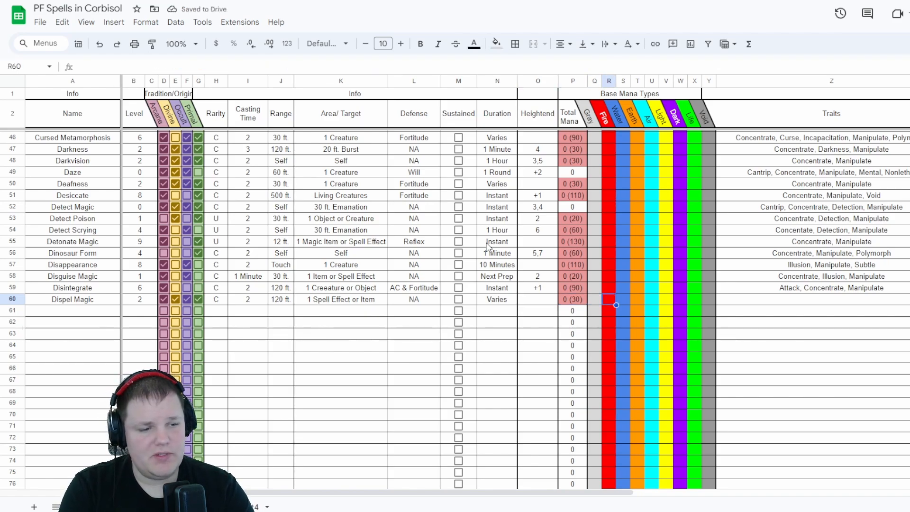
key(Right)
key(Right)
key(Right)
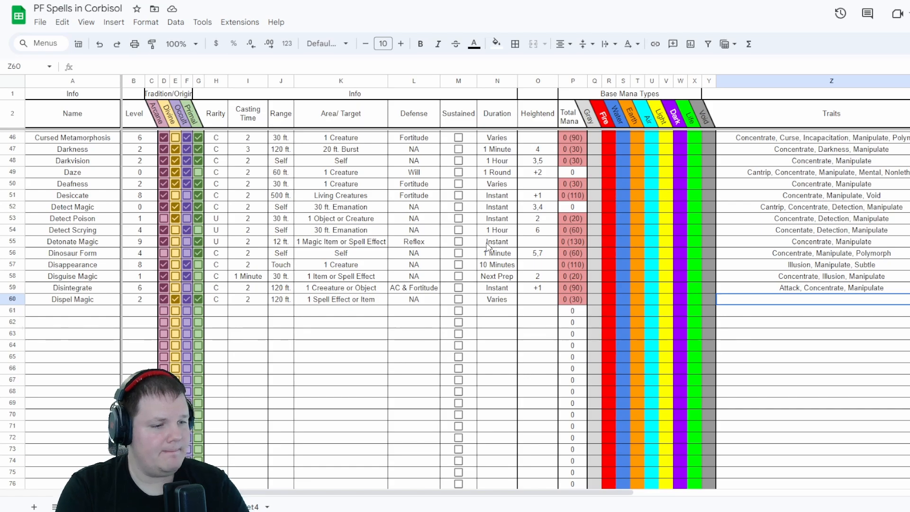
scroll(488, 247, right, 3)
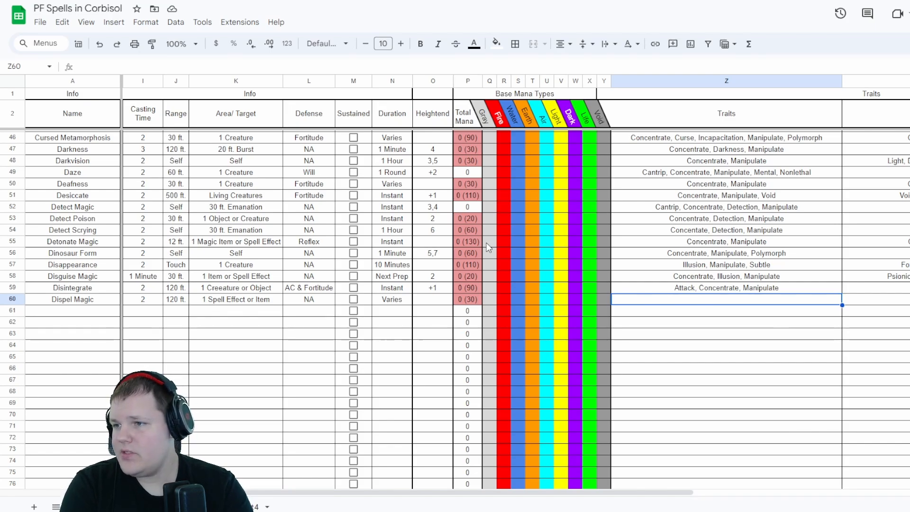
text(Concen)
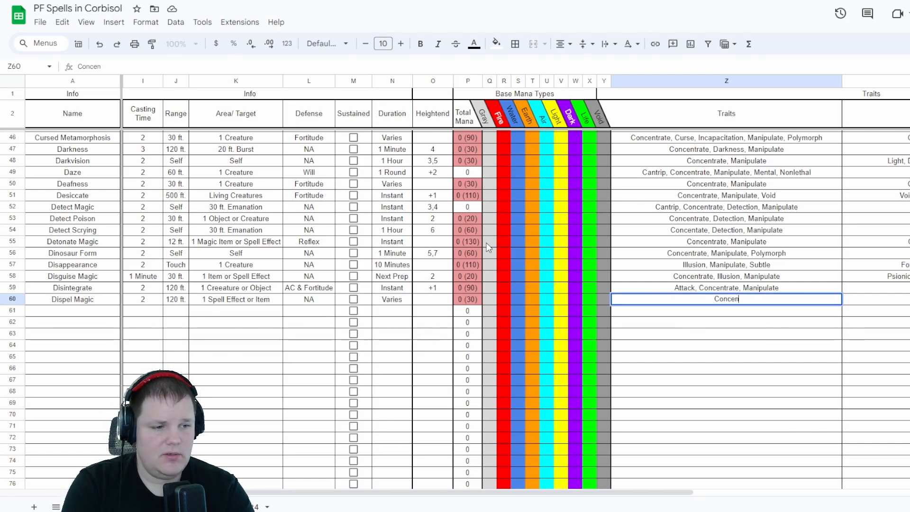
text(trate)
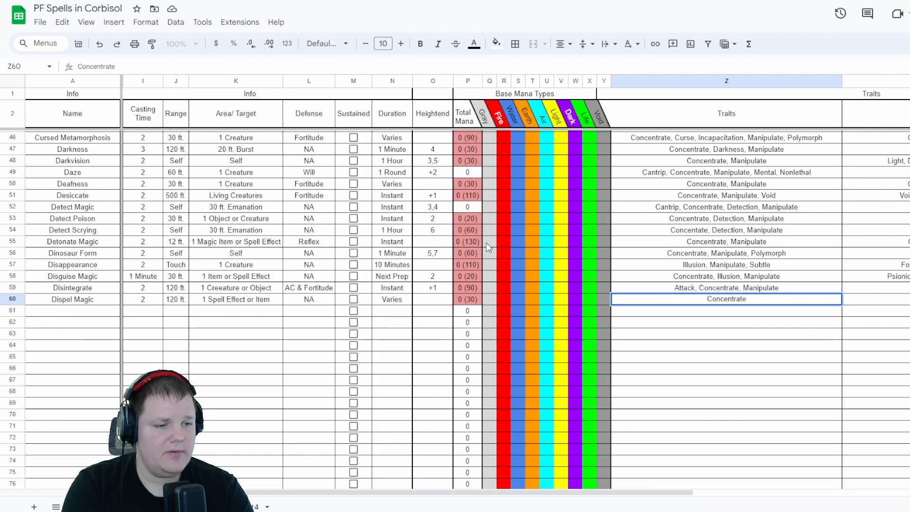
text(, Manip)
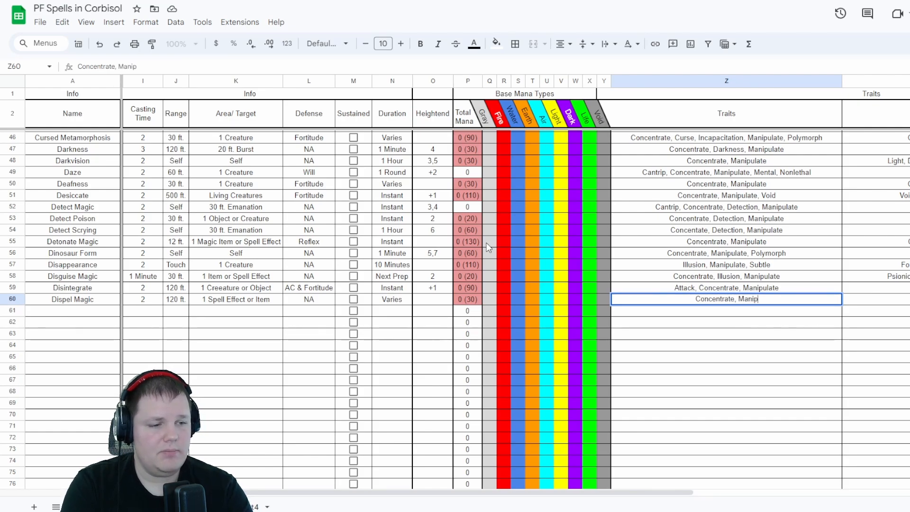
text(ulate)
key(Tab)
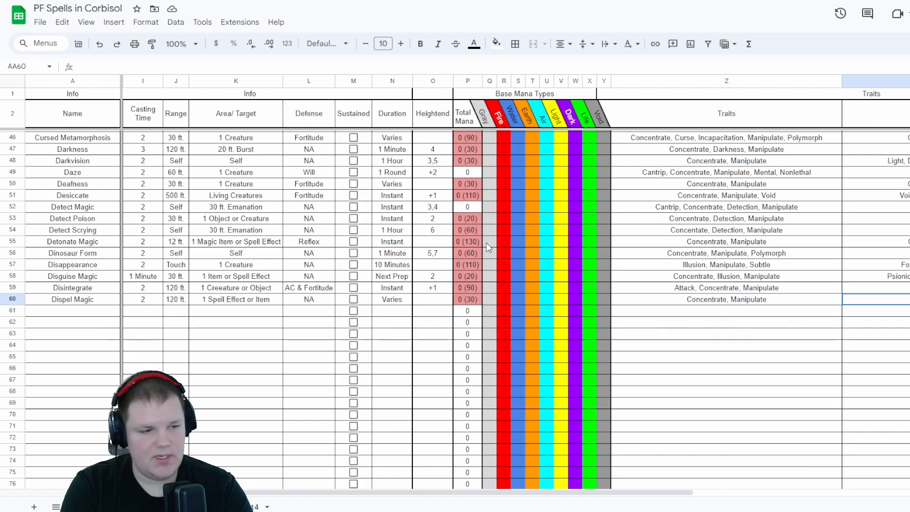
Enter Formless as Dispel Magic's mana trait and Dispel in the column after it
text(Form)
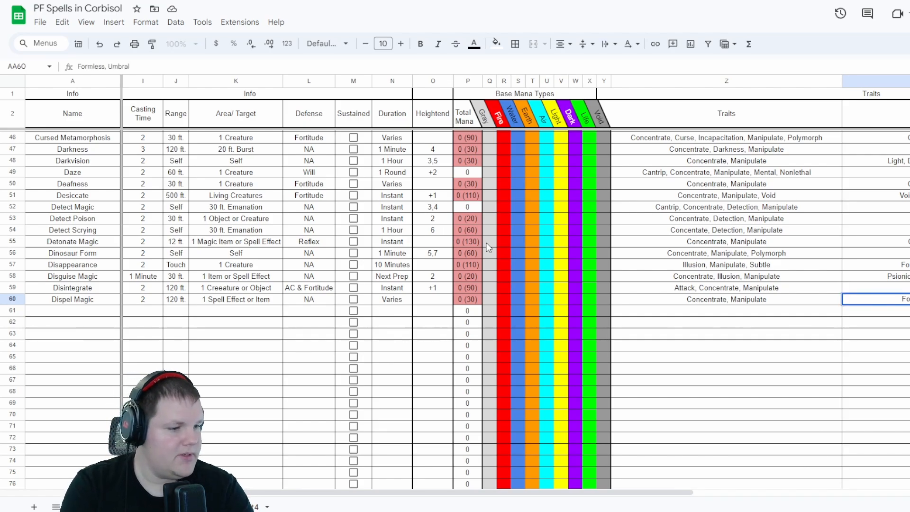
text(less)
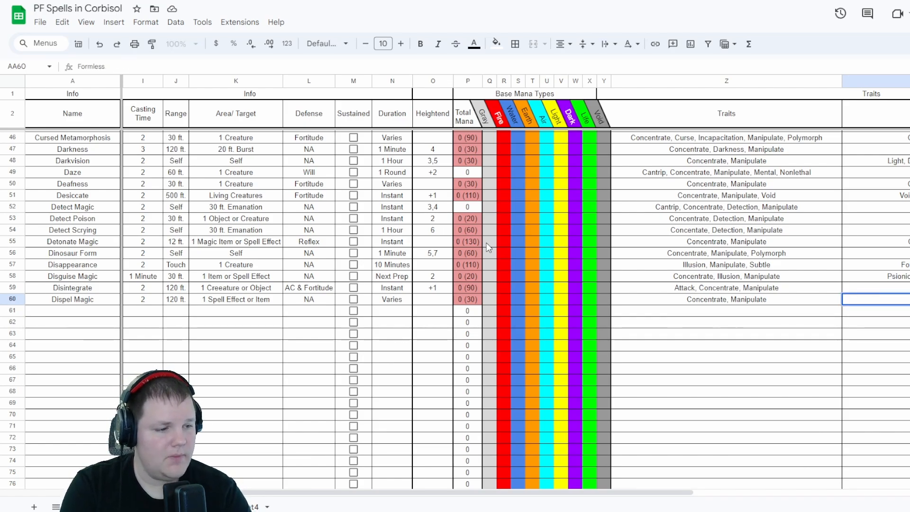
key(Tab)
text(Dispel)
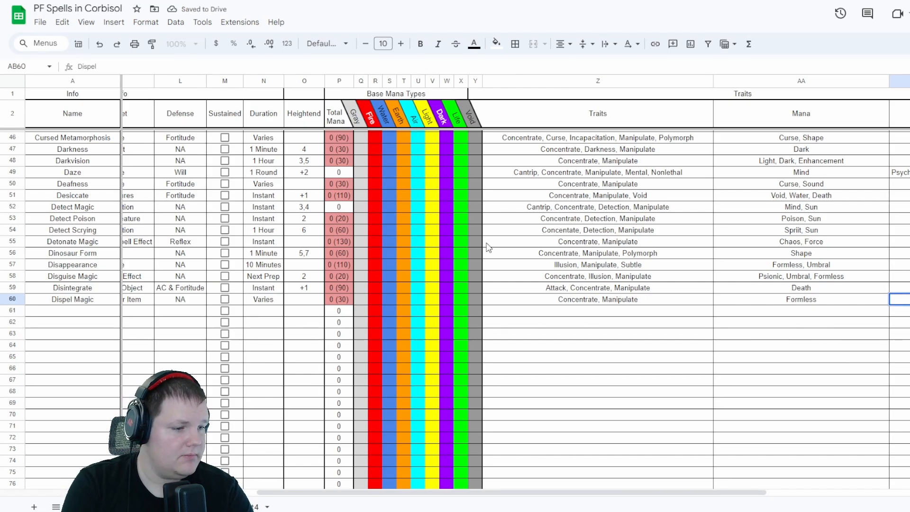
key(Return)
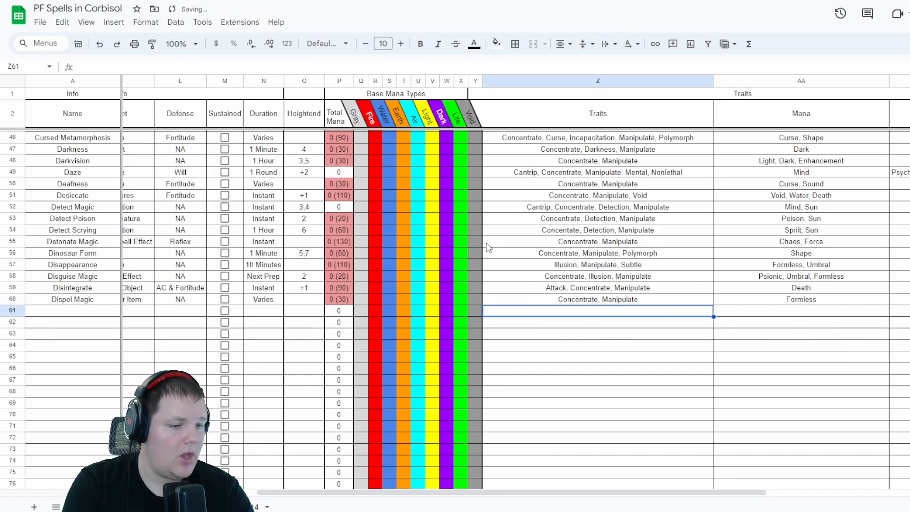
Add the spell Dispelling Globe in row 61 with level 4
key(Home)
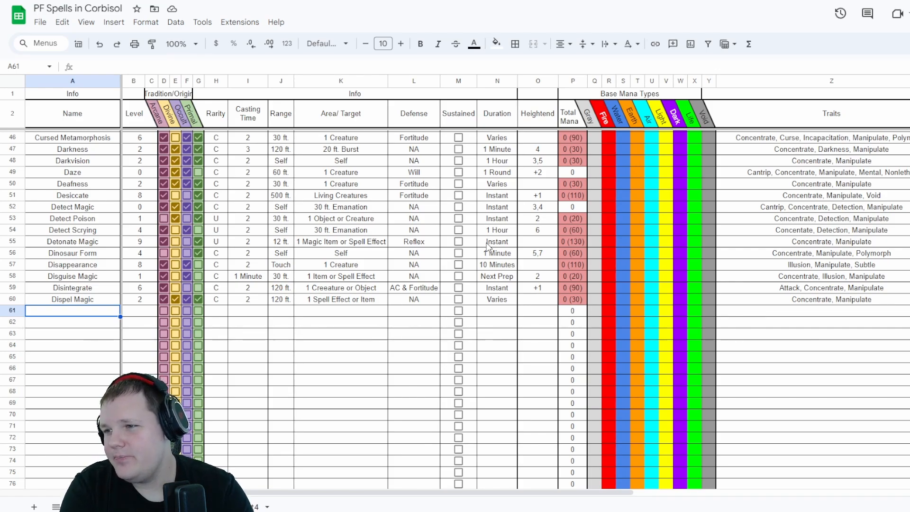
text(Dispelling)
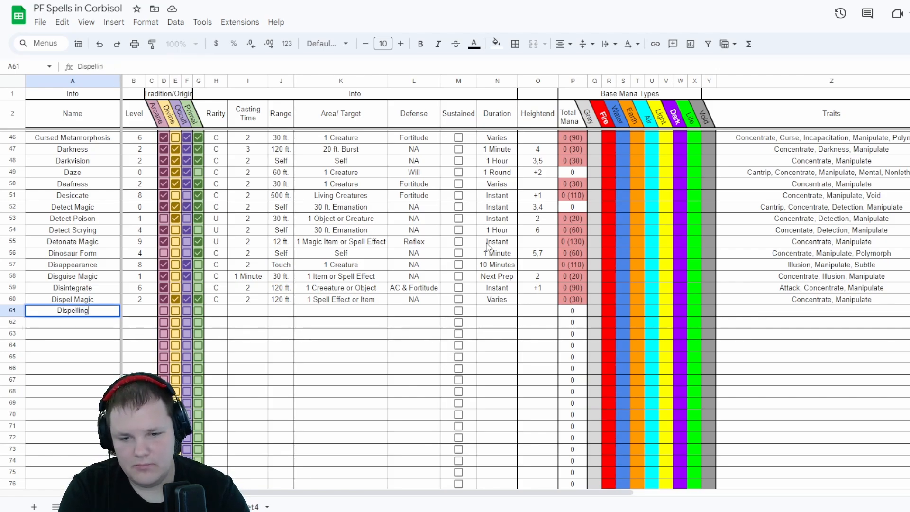
text( Glob)
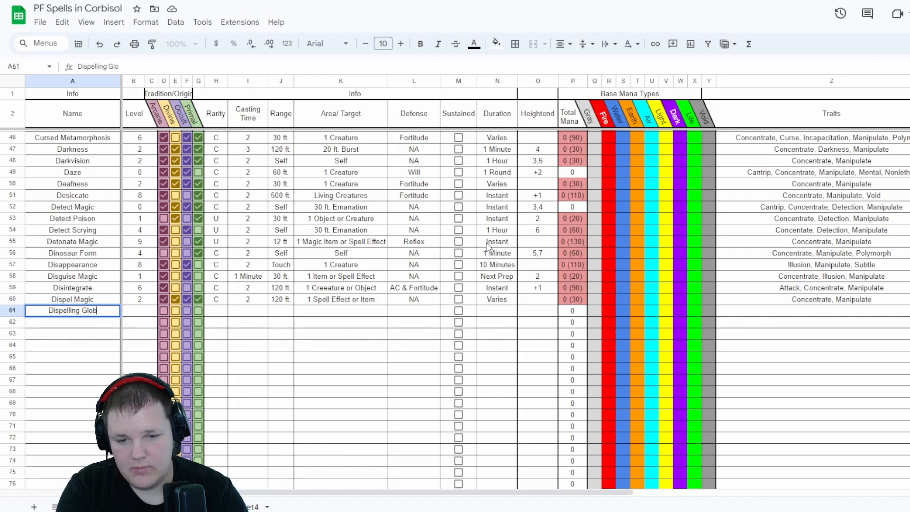
text(e)
key(Tab)
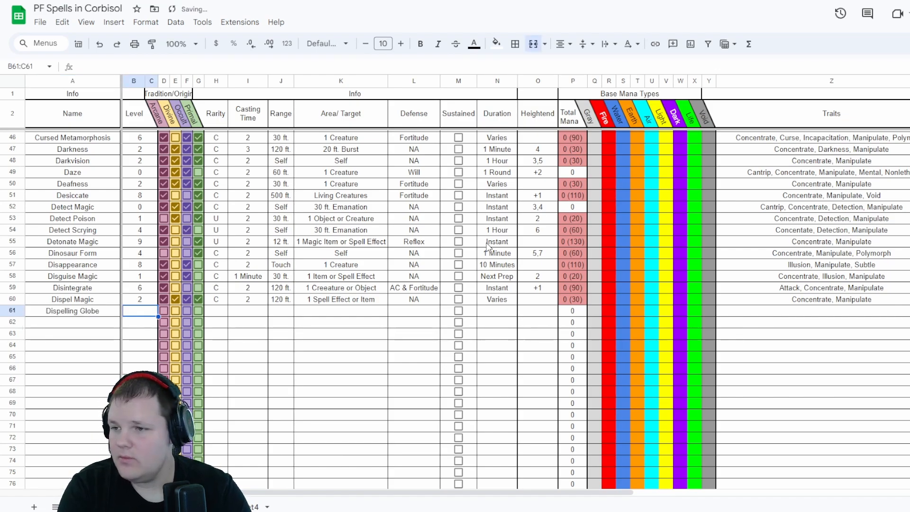
text(4)
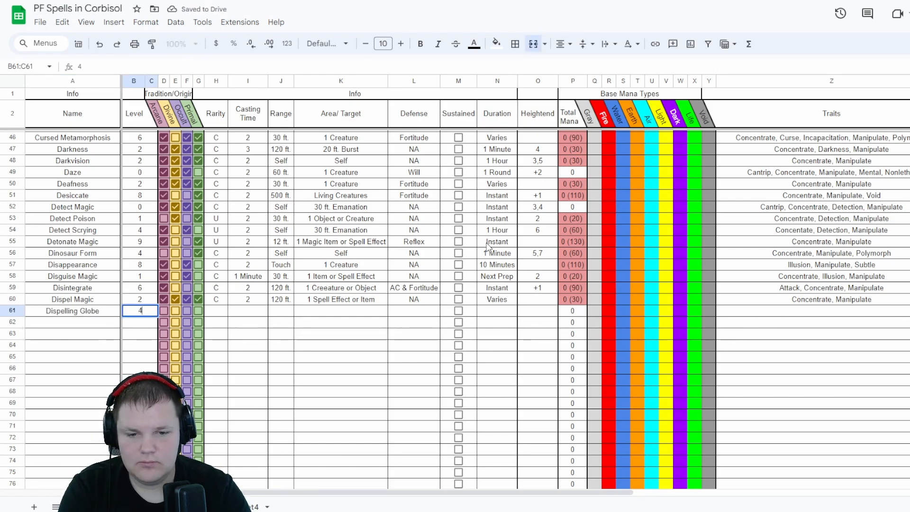
Mark Dispelling Globe as belonging to the Arcane and Divine traditions
key(Tab)
key(space)
key(Tab)
key(space)
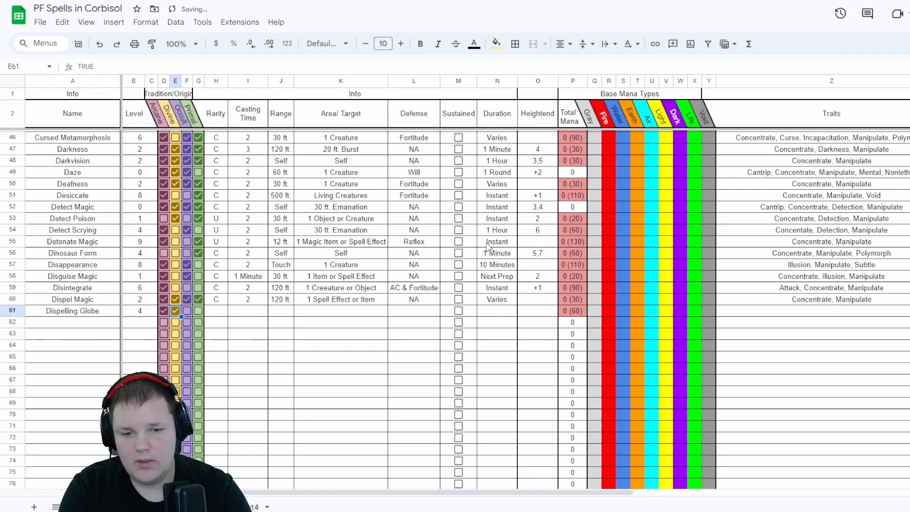
Mark Dispelling Globe as belonging to the Occult tradition and set its rarity to U
key(Tab)
key(space)
key(Tab)
key(Tab)
text(U)
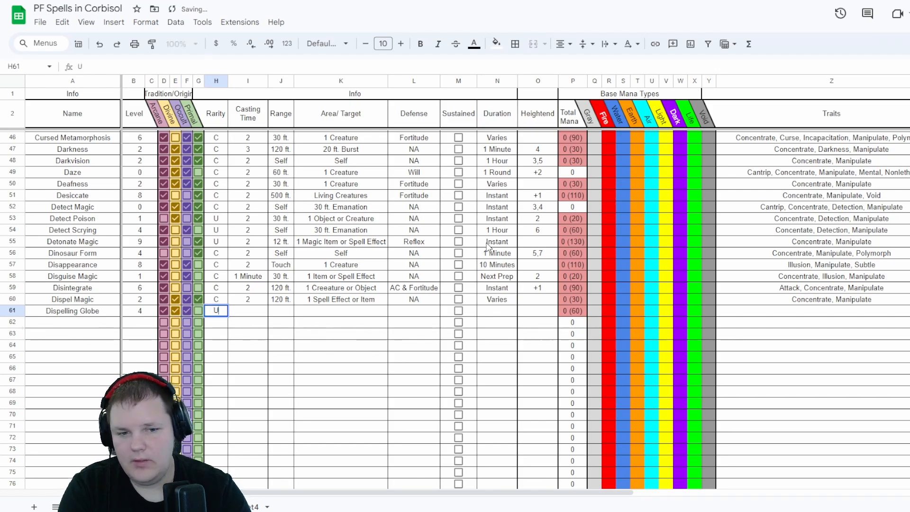
key(Tab)
Fill in Dispelling Globe's casting time as 2, range as Self and area as 10 ft. Burst
text(2)
key(Tab)
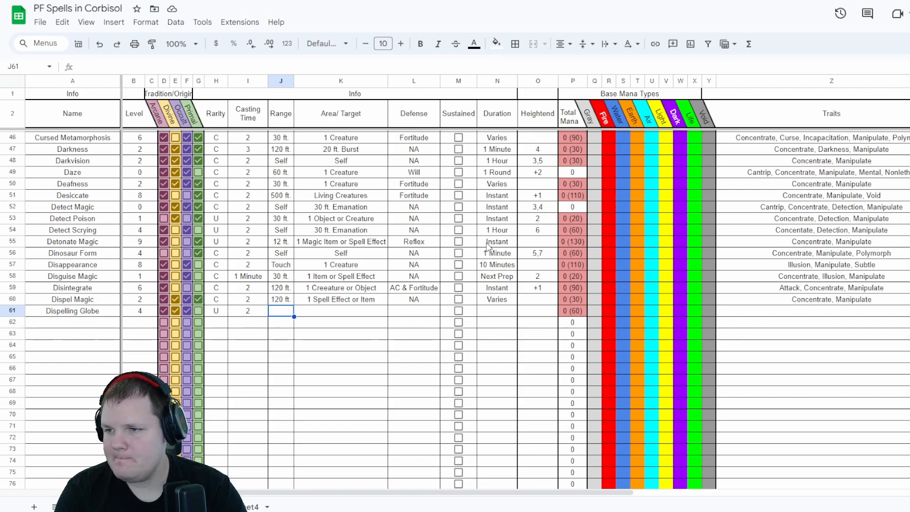
key(Return)
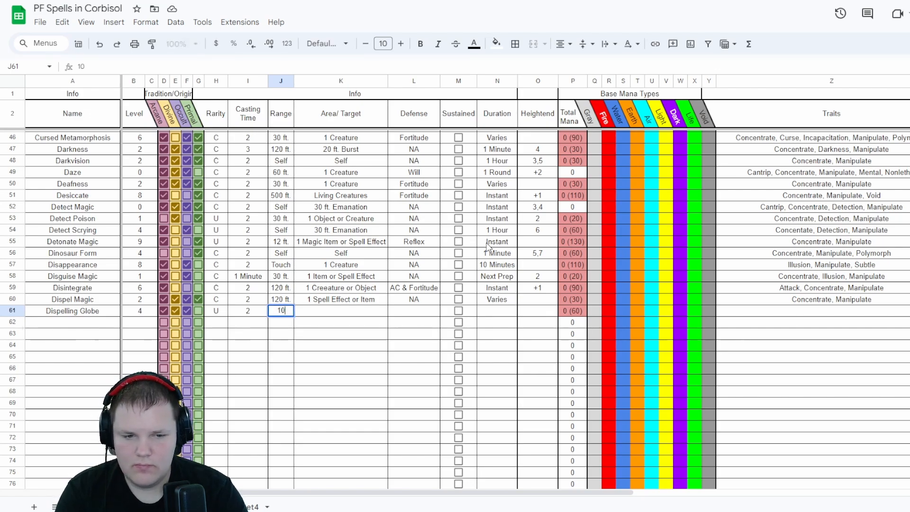
text(Self)
key(Tab)
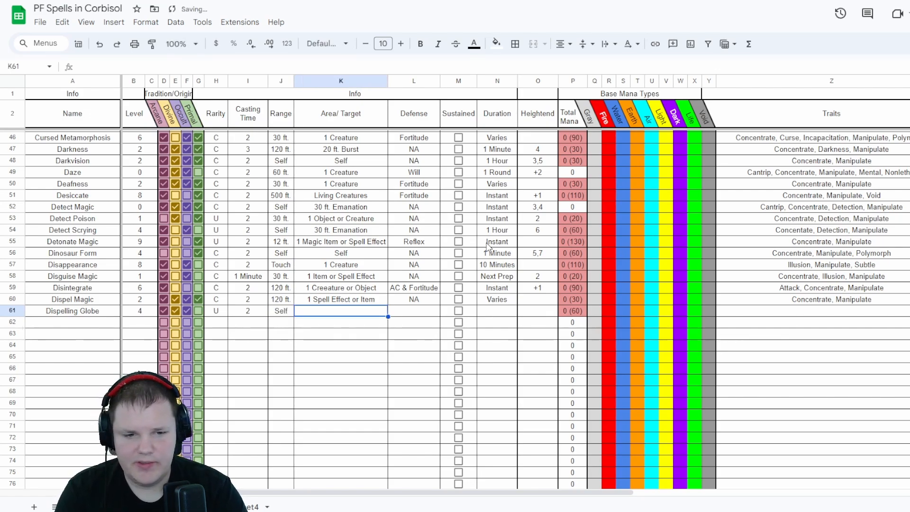
text(10 ft. Burst)
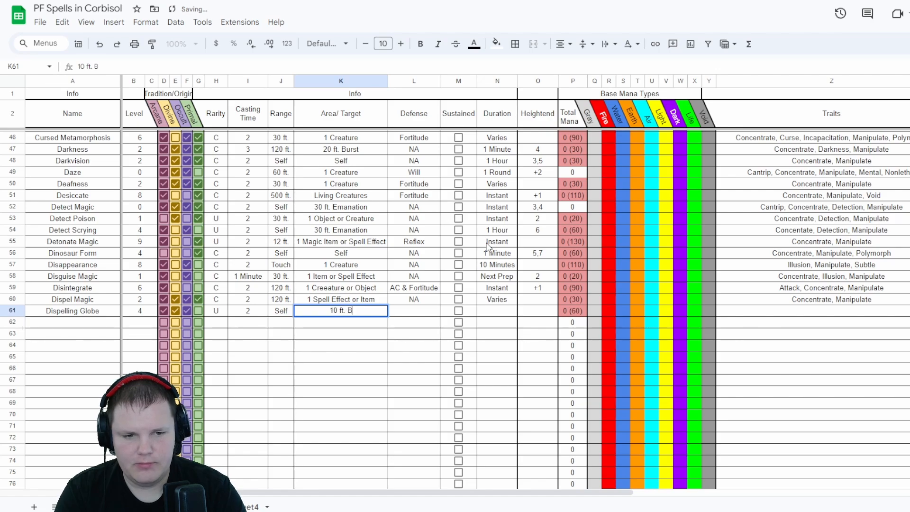
key(Tab)
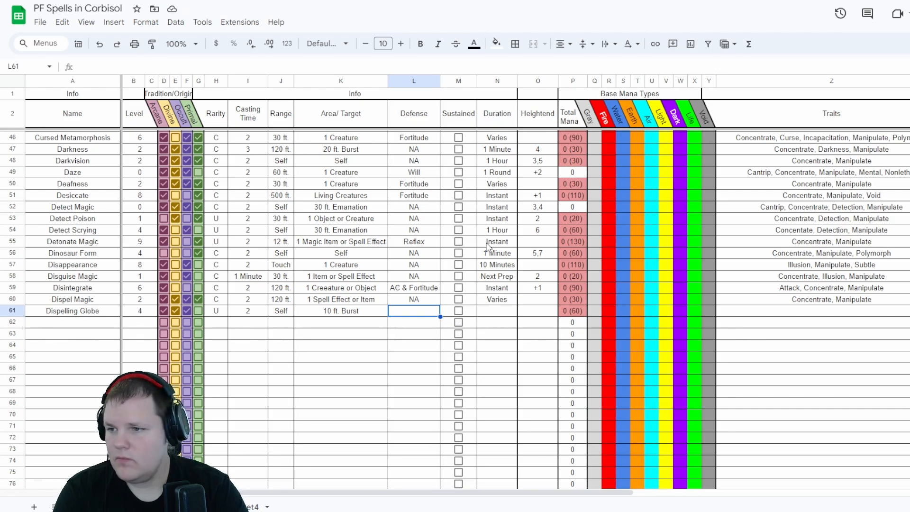
Set Dispelling Globe's defense to NA and its duration to 10 Minutes
text(NA)
key(Tab)
key(Tab)
text(1)
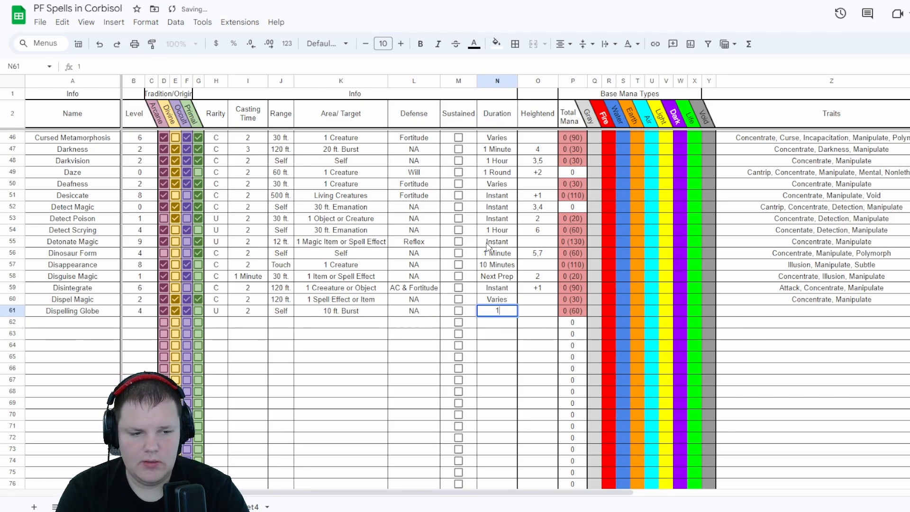
text(0 Minutes)
key(Tab)
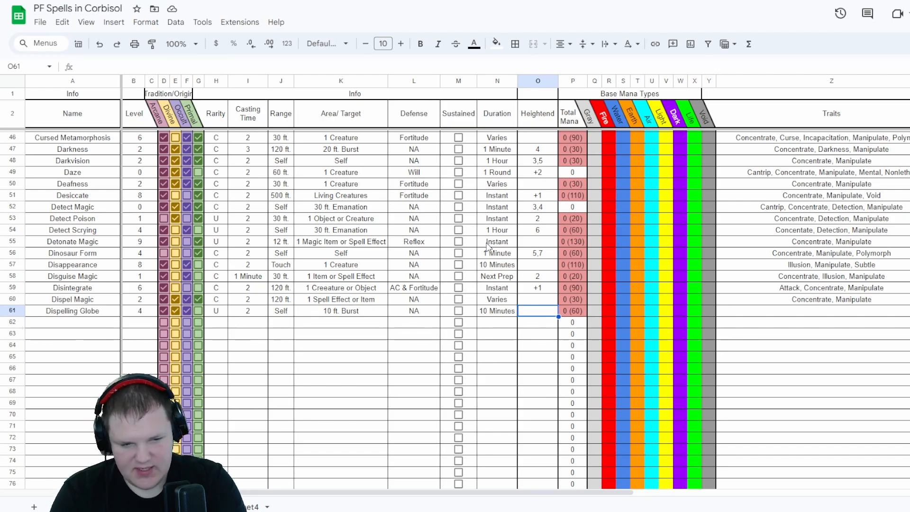
Enter "Concentrate, Manipulate" as the traits of Dispelling Globe
key(Right)
key(Right)
key(Right)
key(Right)
key(Right)
key(Right)
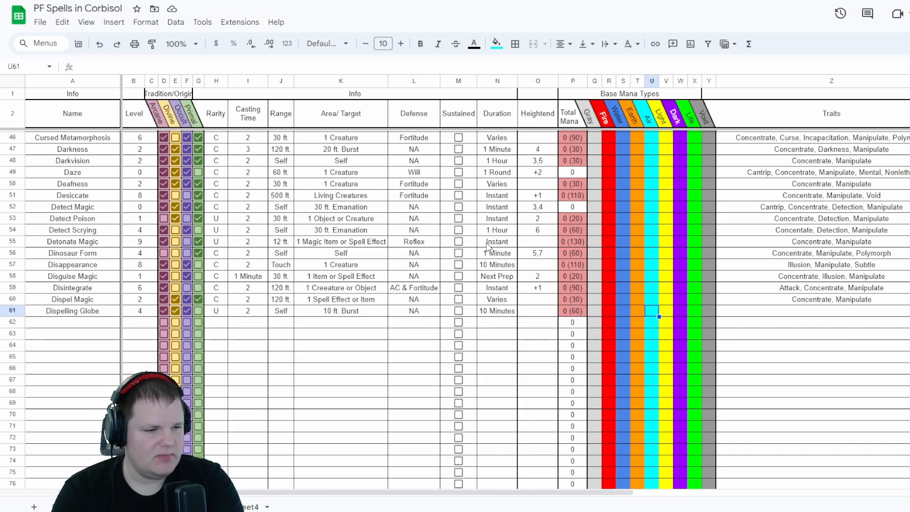
key(Right)
key(Right)
key(Right)
key(Right)
key(Right)
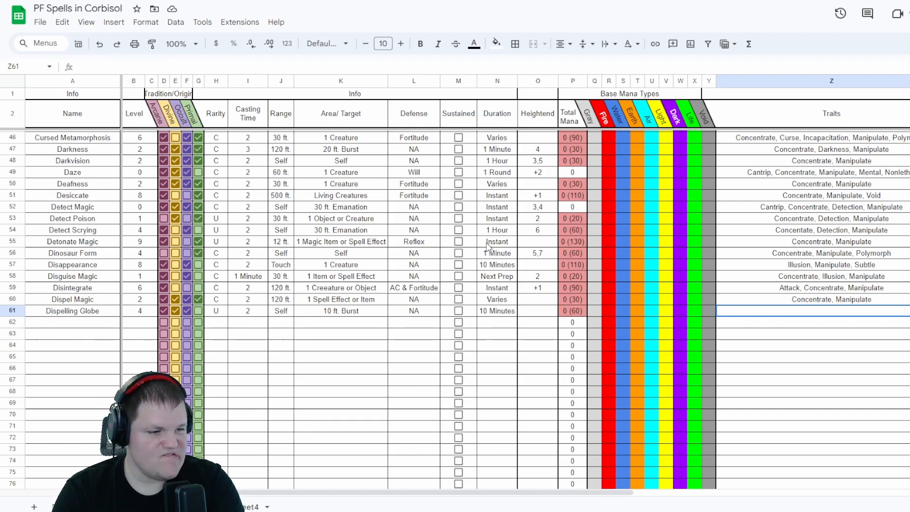
text(Concen)
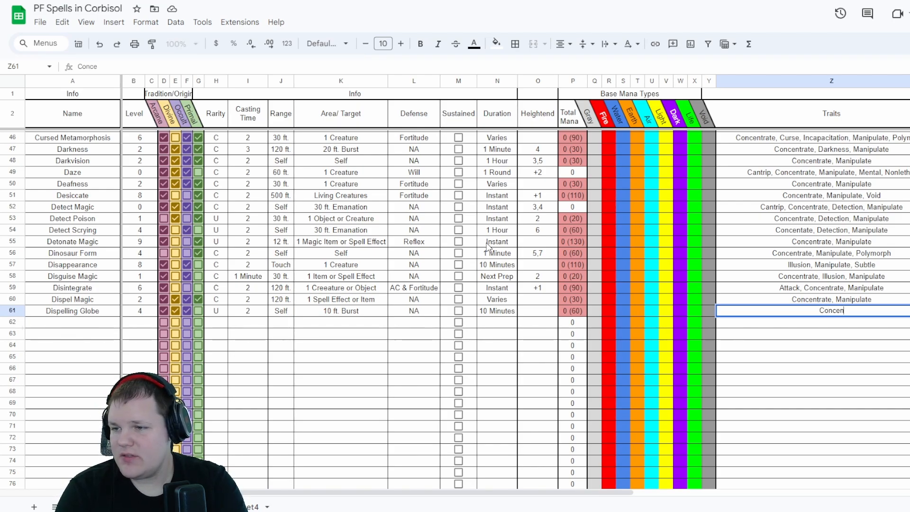
text(trate, Manipulate)
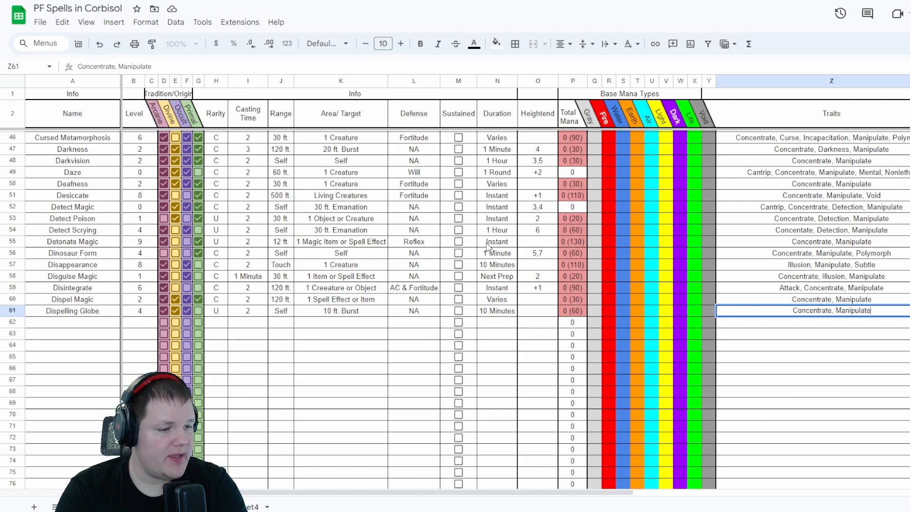
Enter Formless as Dispelling Globe's mana trait and "Dispel, Emanation" in the column after it
key(Tab)
text(F)
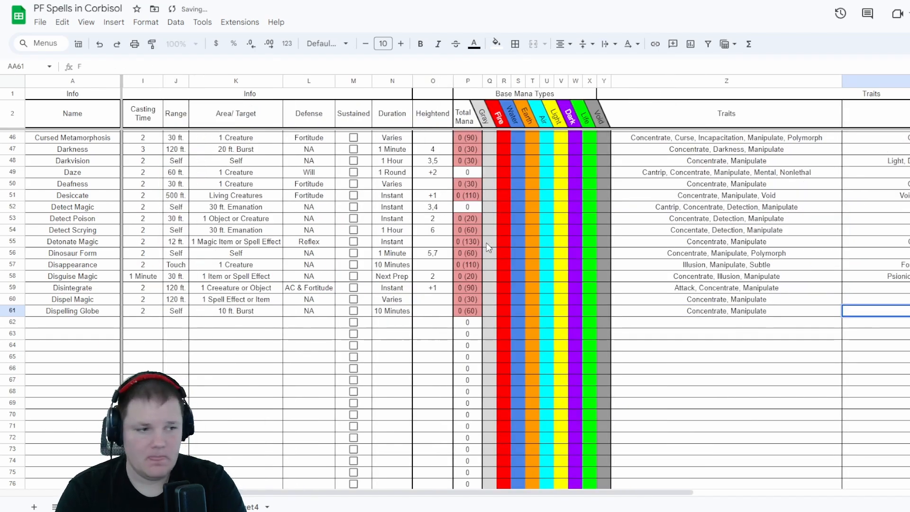
text(rormless)
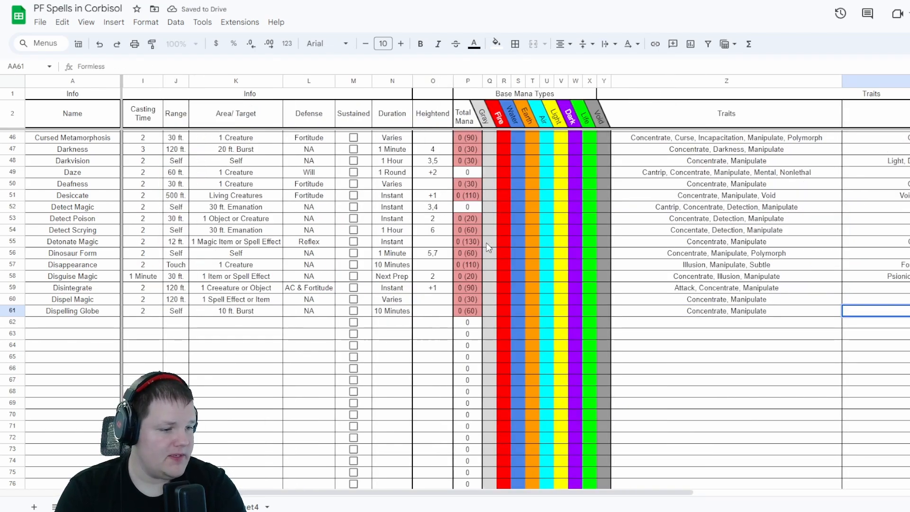
key(Tab)
text(Dispel,)
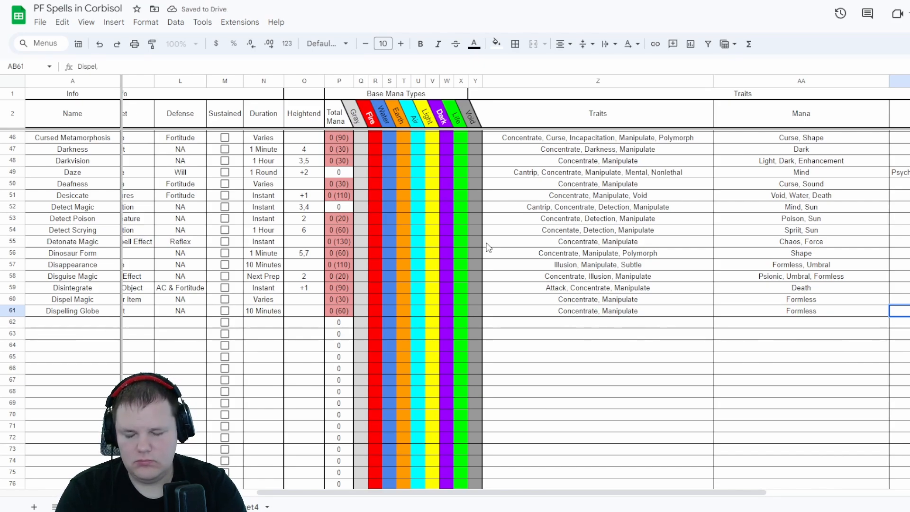
text( Em)
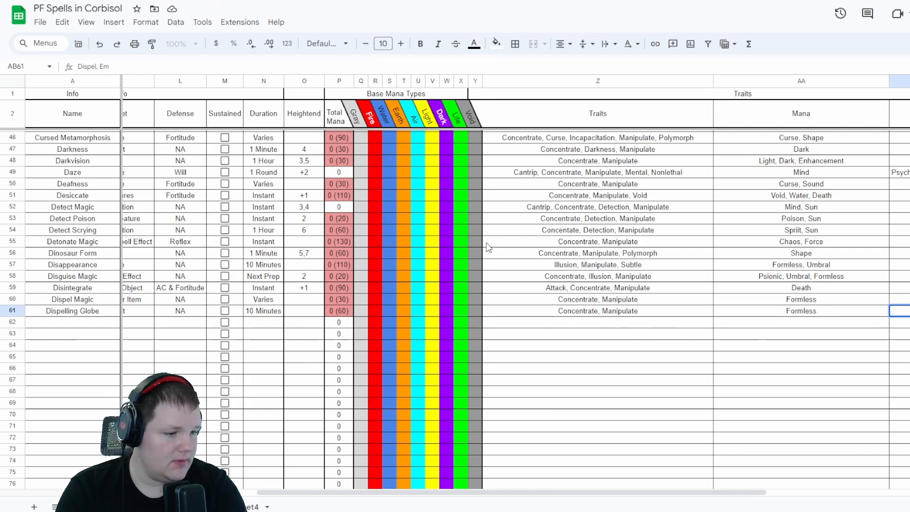
text(anation)
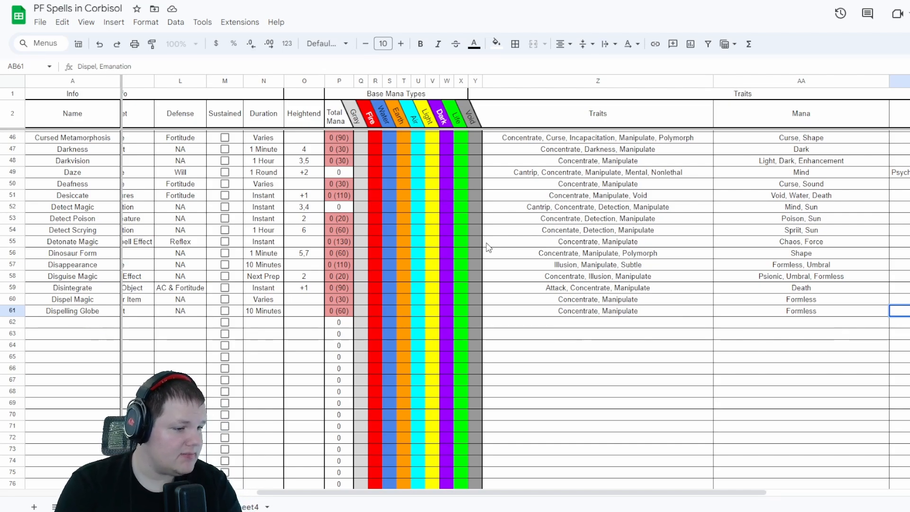
key(Return)
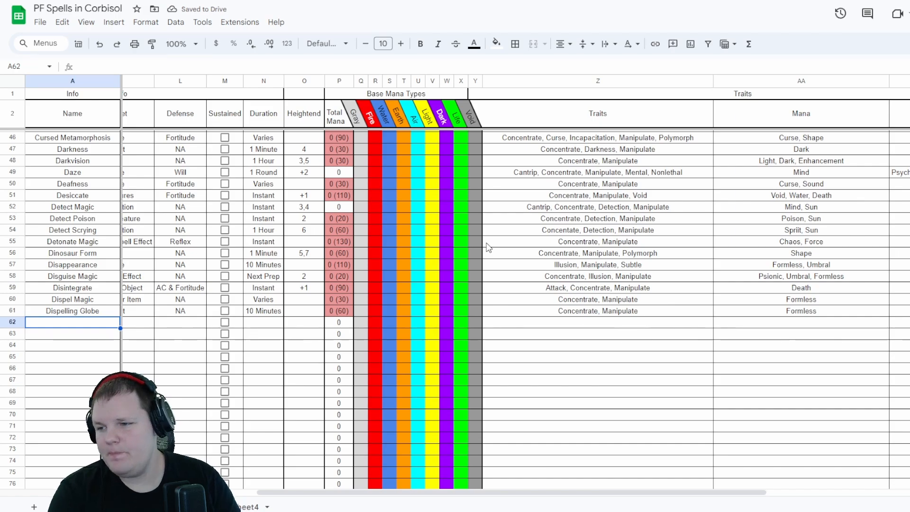
Add the spell Divine Decree in row 62 with level 7
text(Divine Decree)
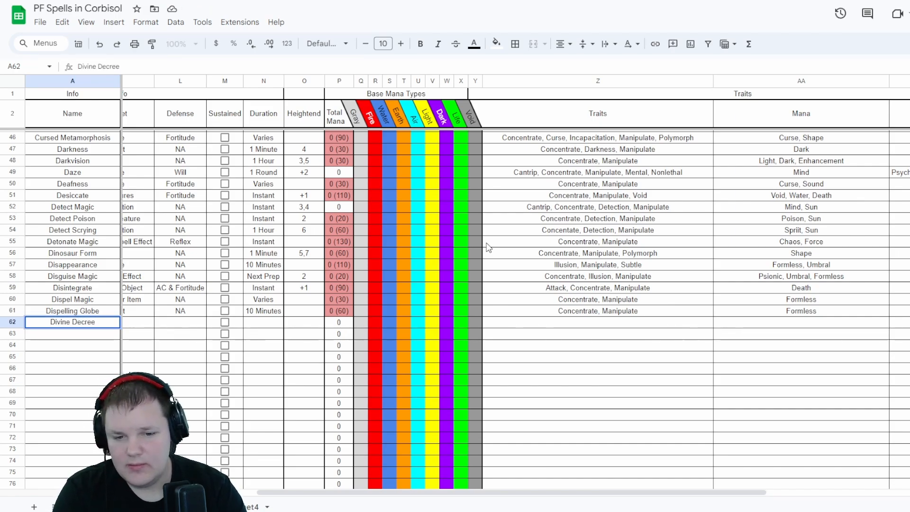
key(Tab)
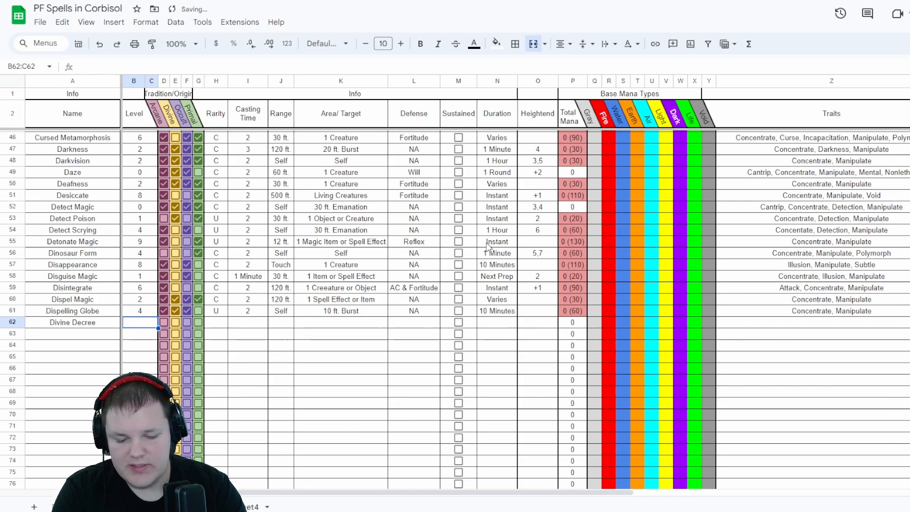
text(7)
key(Tab)
Mark Divine Decree as belonging to the Divine tradition and set its rarity to C
key(Tab)
key(space)
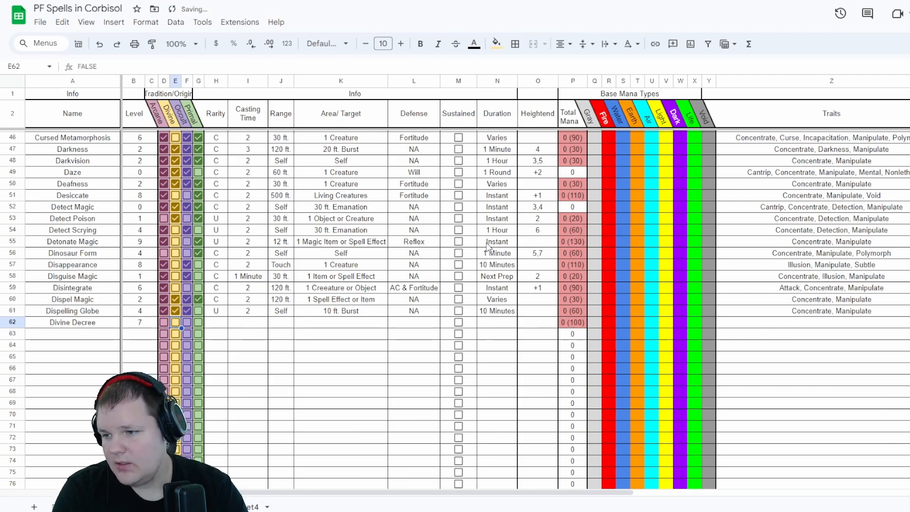
key(Tab)
key(Tab)
key(Tab)
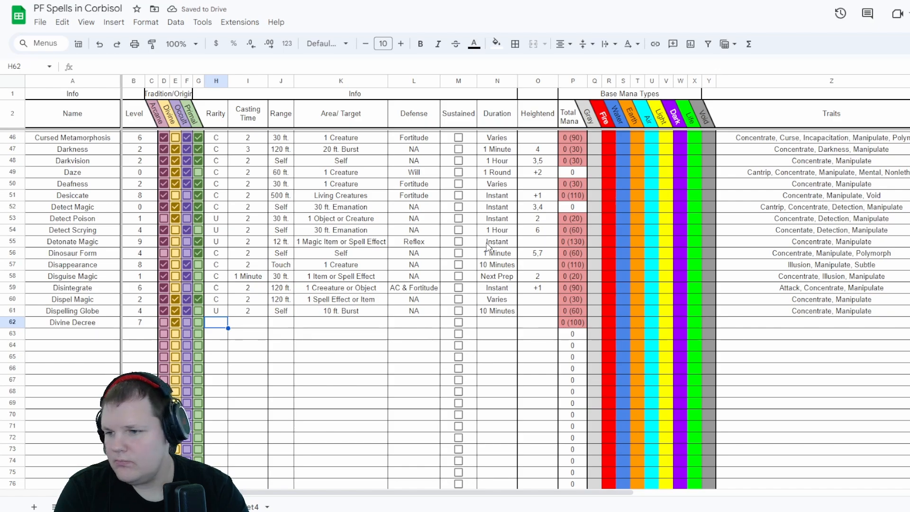
text(C)
key(Tab)
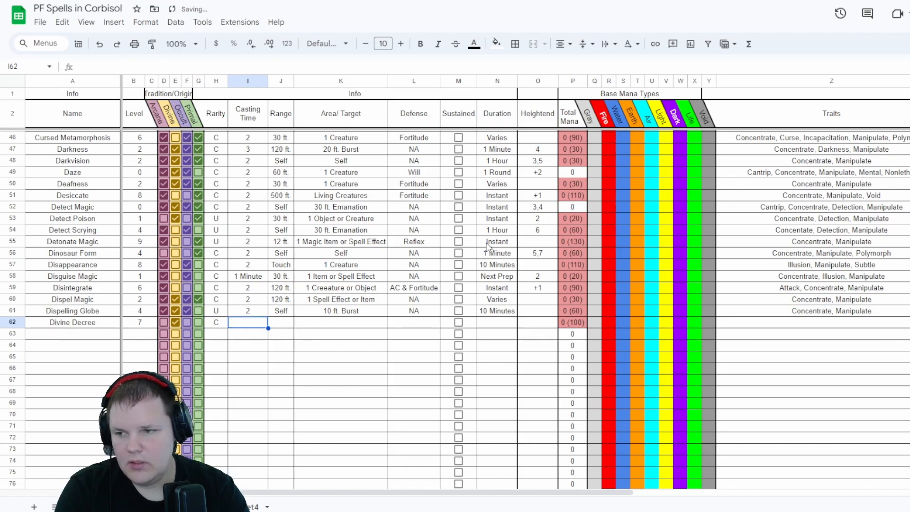
Fill in Divine Decree's casting time as 2, range as 40 ft. and area as 40 ft. Emanation
text(2)
key(Tab)
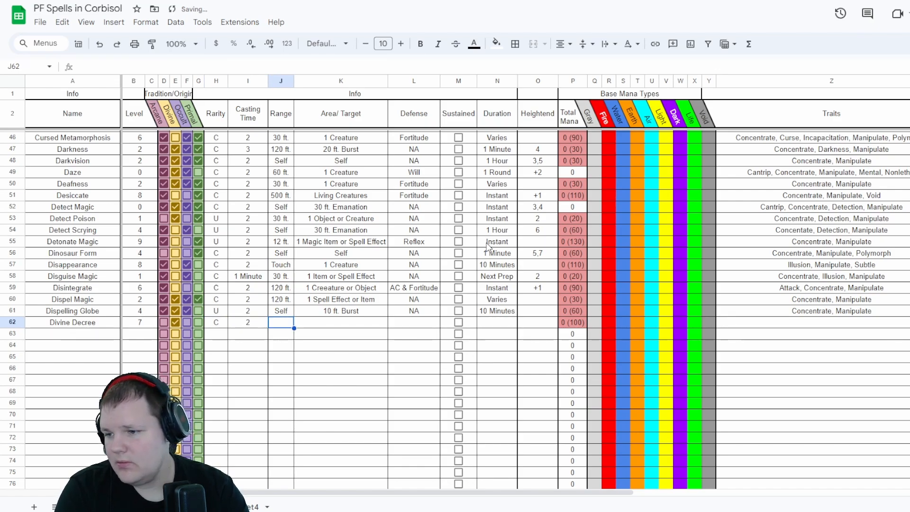
text(40 ft.)
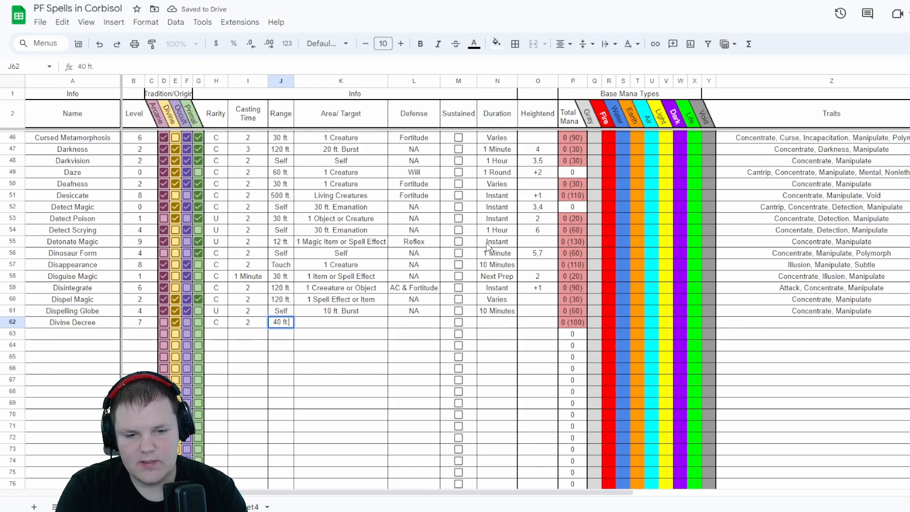
key(Tab)
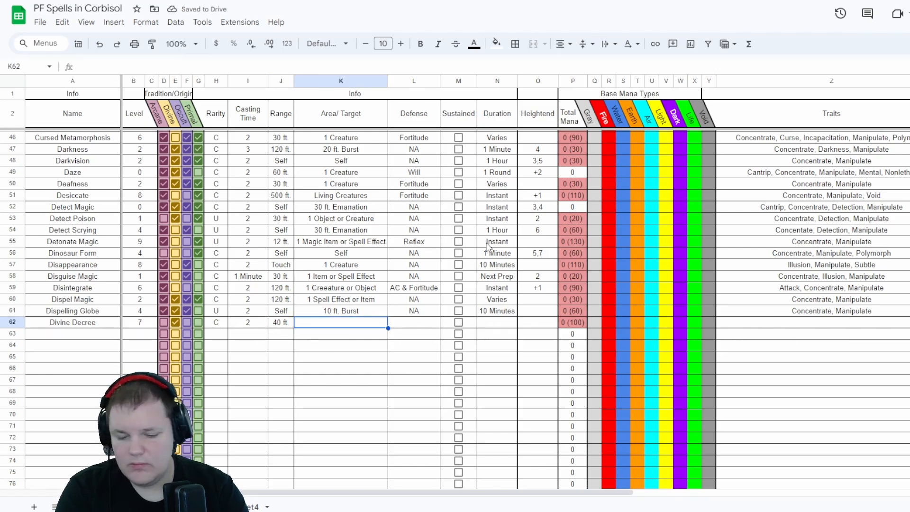
text(40 ft. Em)
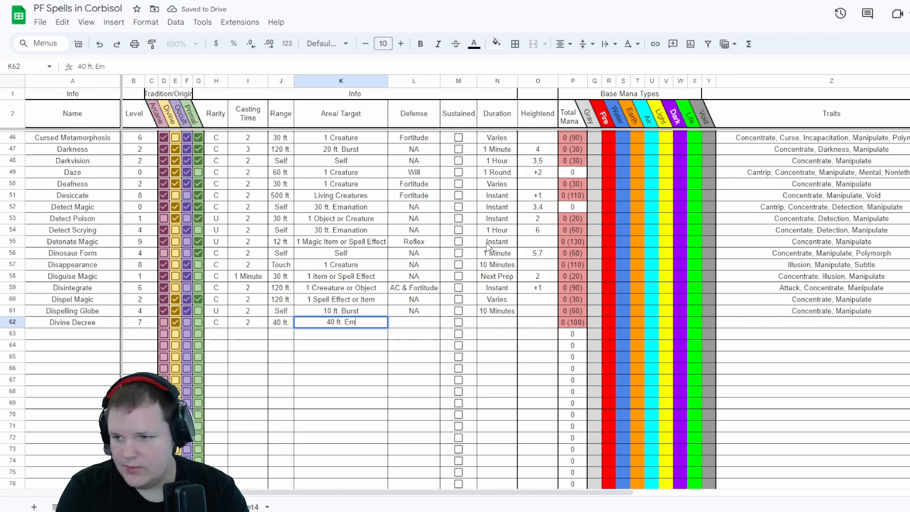
text(anation)
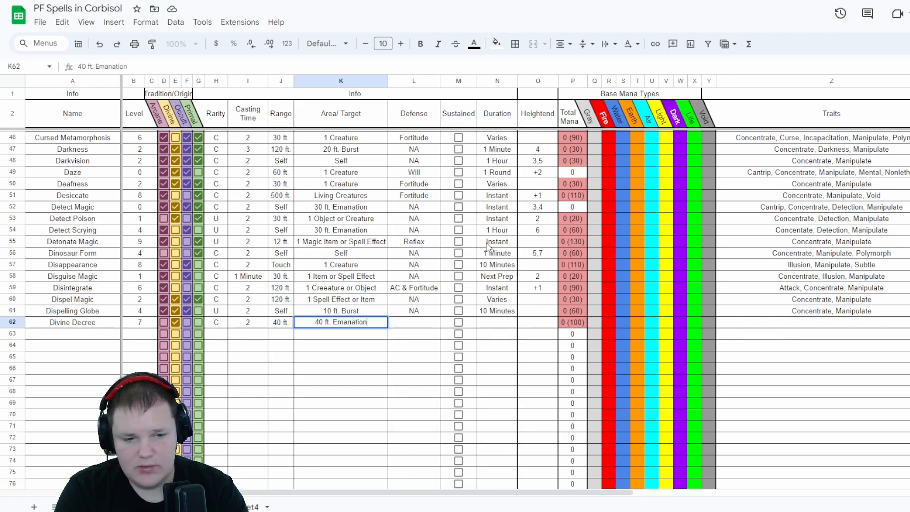
key(Tab)
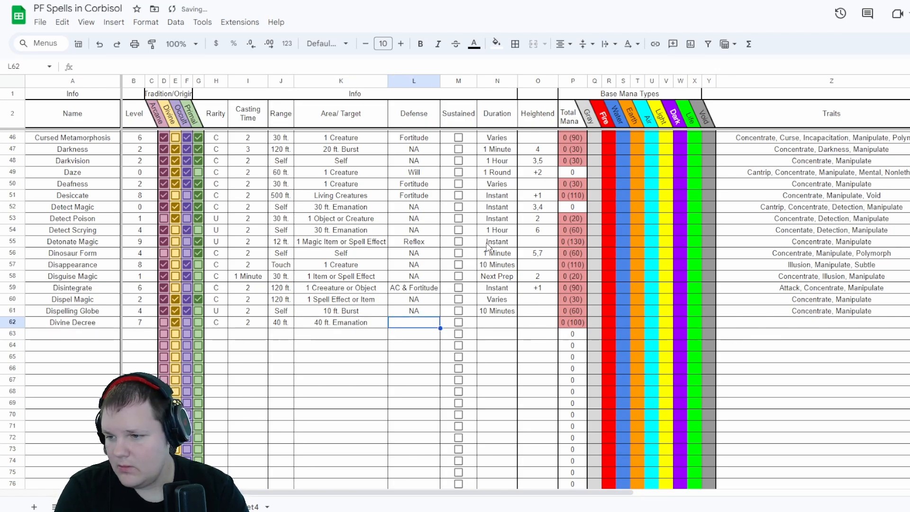
Set Divine Decree's defense to Fortitude, its duration to Varies and its heightened value to +1
text(Fortitude)
key(Tab)
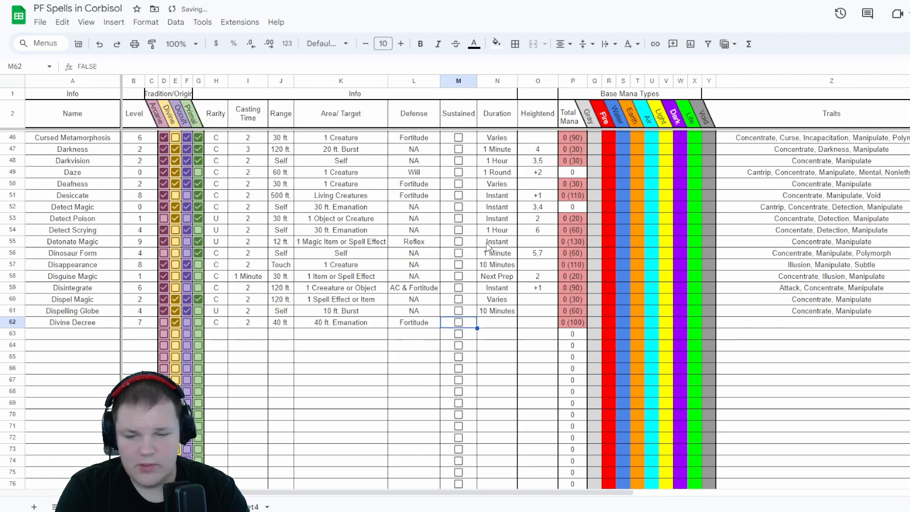
key(Tab)
text(V)
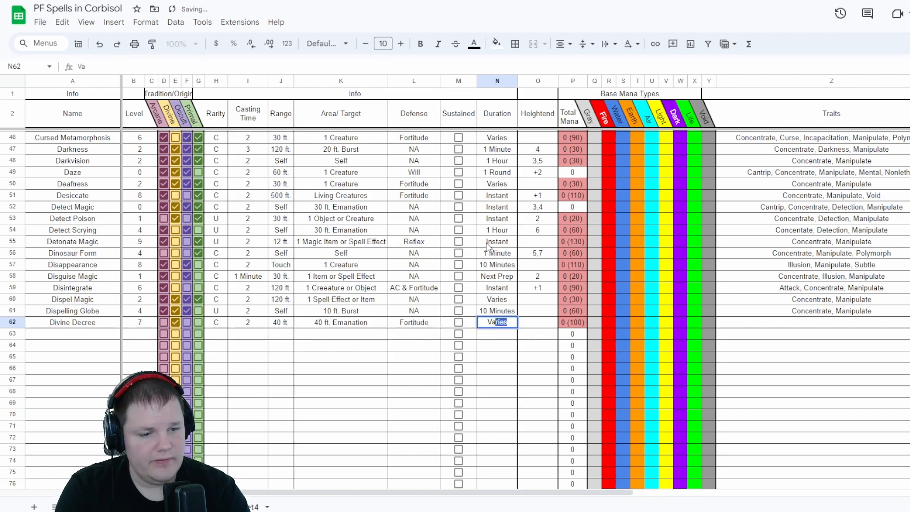
key(Tab)
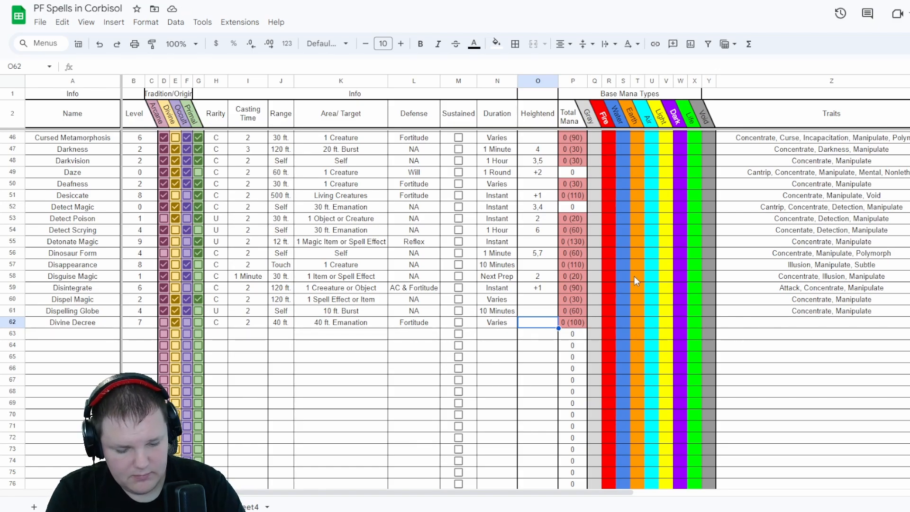
text('+1)
key(Tab)
Enter Divine Decree's traits as Concentrate, Manipulate, Sanctified, Spirit
key(Tab)
key(Tab)
key(Tab)
key(Tab)
key(Tab)
key(Tab)
key(Tab)
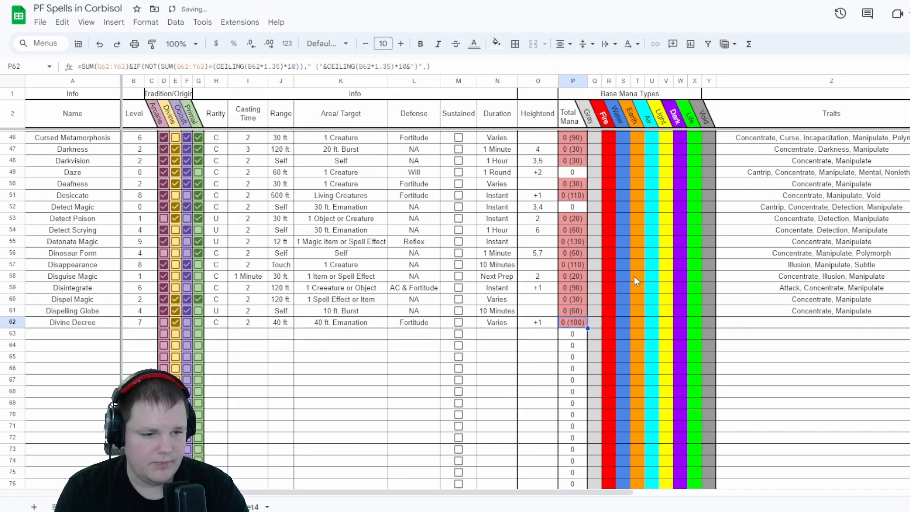
key(Tab)
key(Tab)
key(Tab)
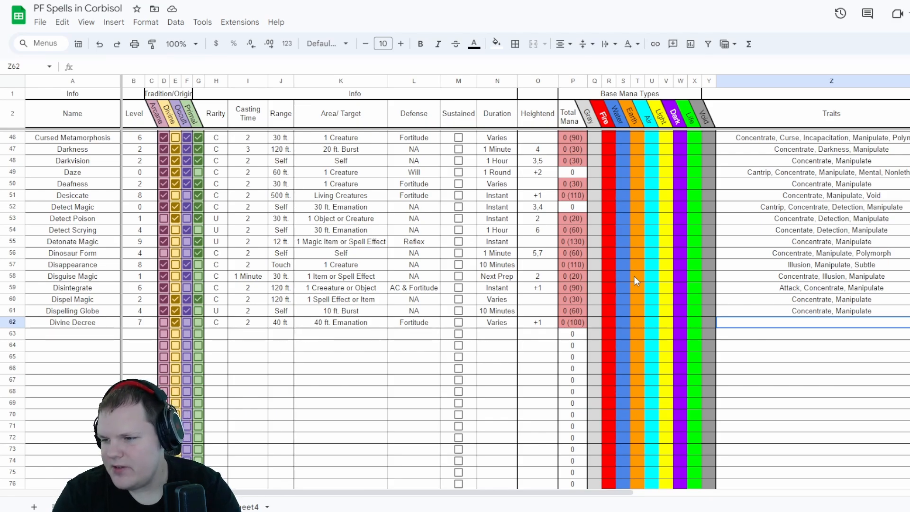
text(Concent)
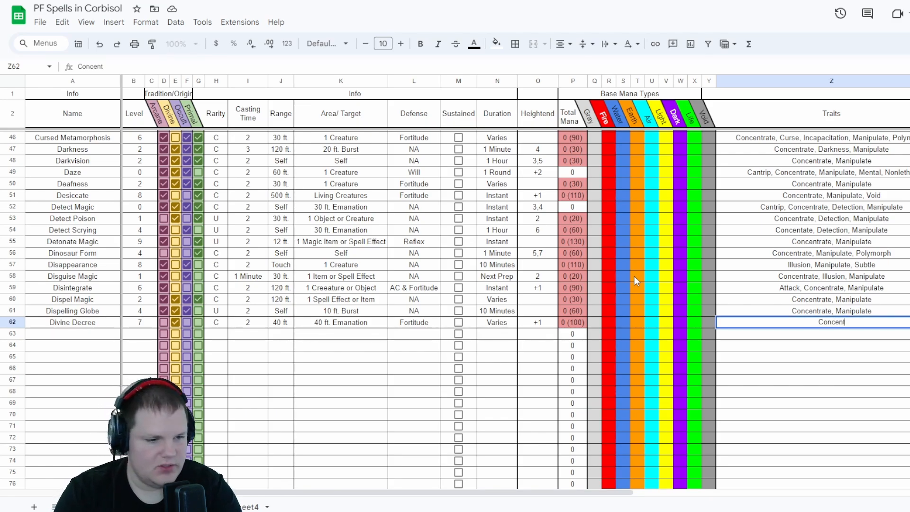
text(rate, Maniu)
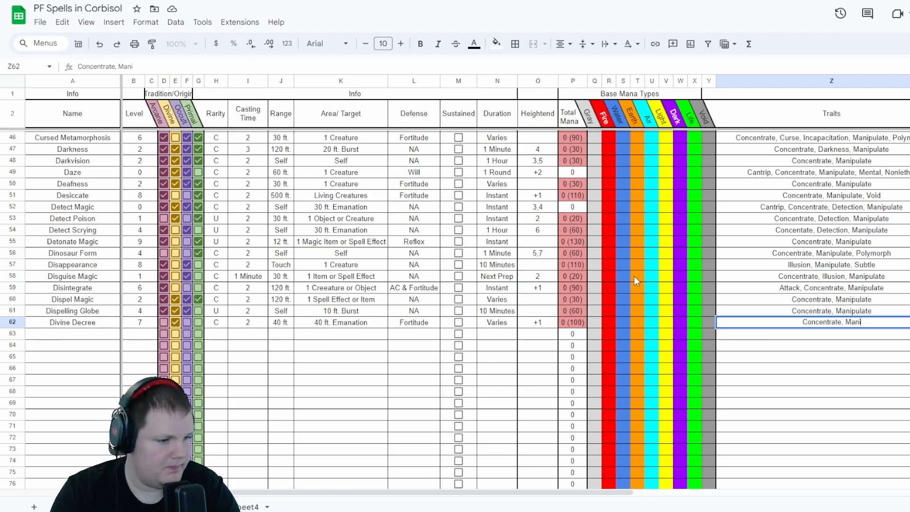
key(BackSpace)
text(pulate, San)
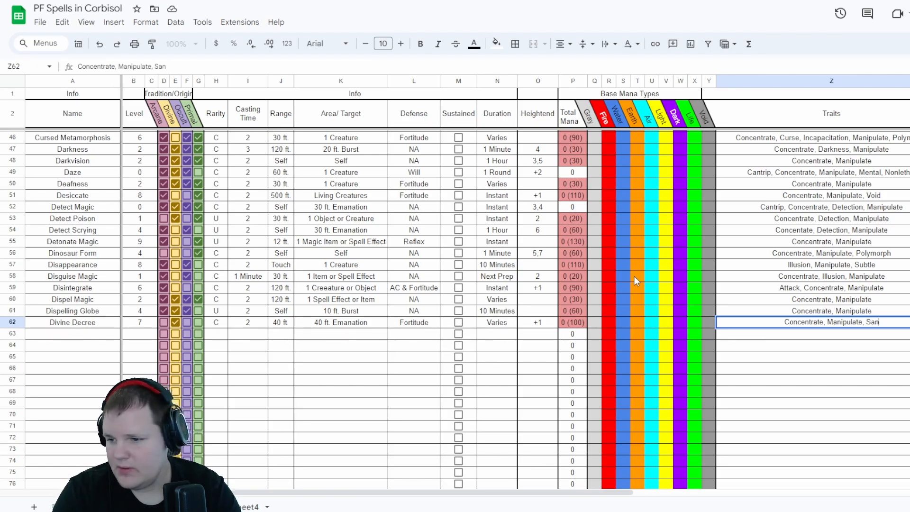
text(ctified, Spirit)
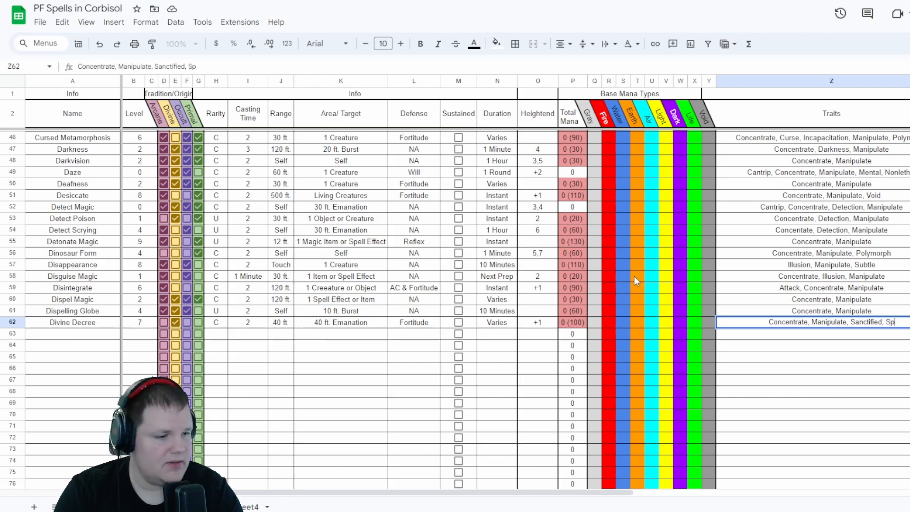
key(Tab)
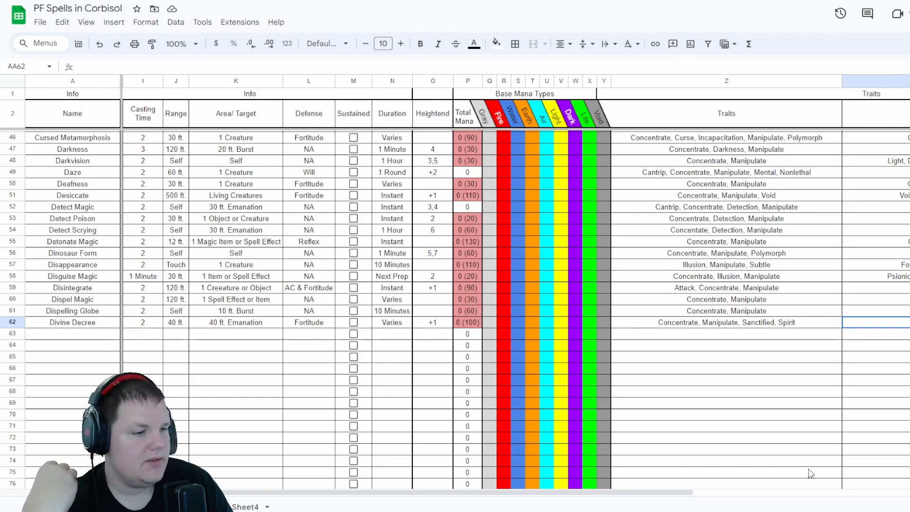
Consult the Spirit row in Types of Magic Extended Testing and enter Sever and Death as Divine Decree's concerts in PF Spells in Corbisol
scroll(741, 360, right, 4)
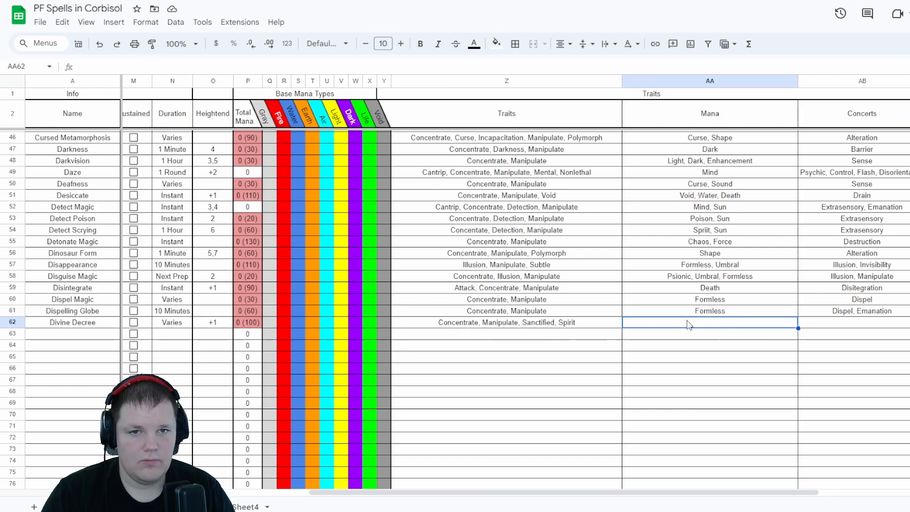
key(ctrl+Tab)
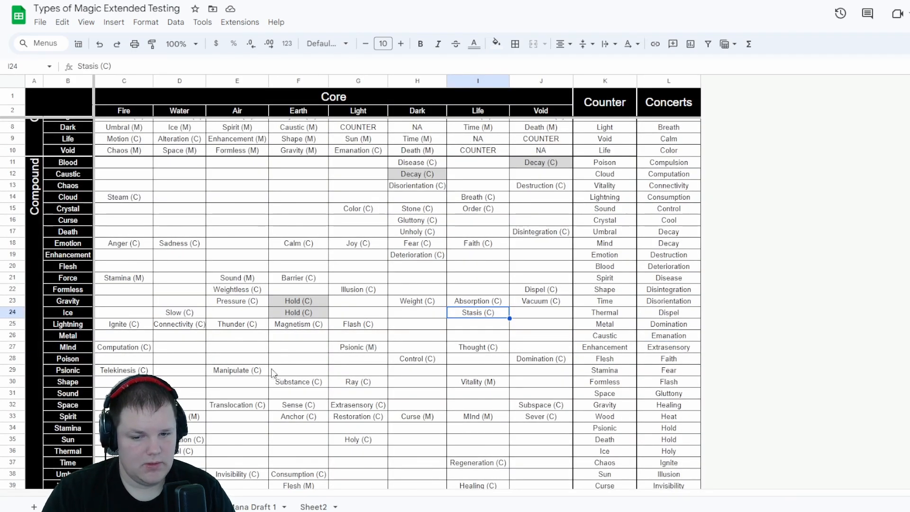
scroll(274, 374, down, 3)
click(12, 307)
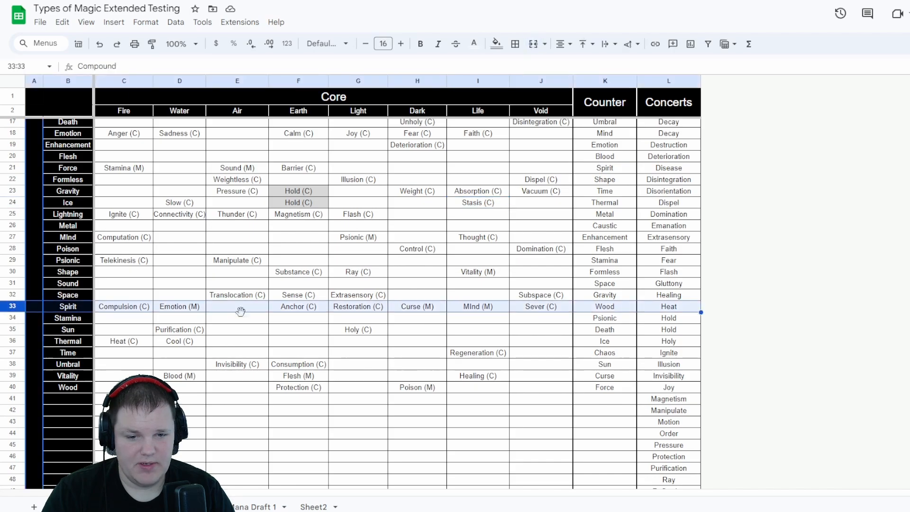
click(532, 310)
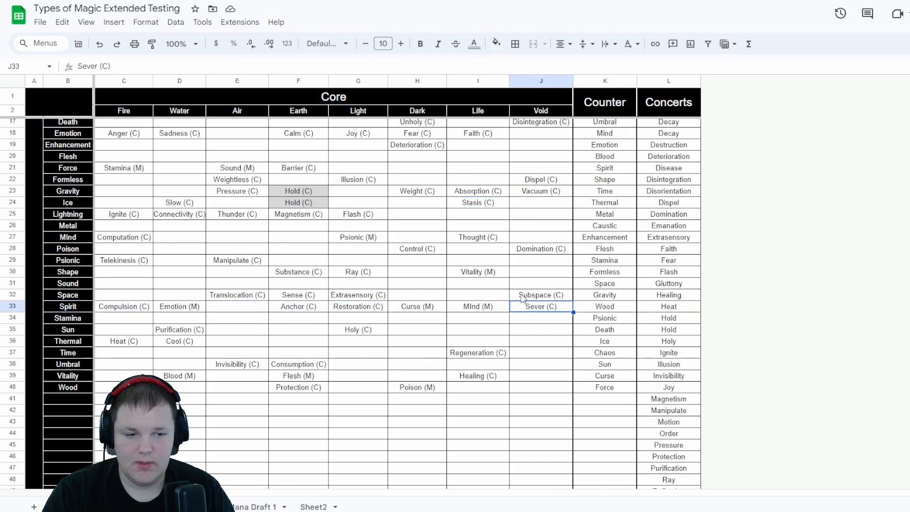
key(ctrl+Tab)
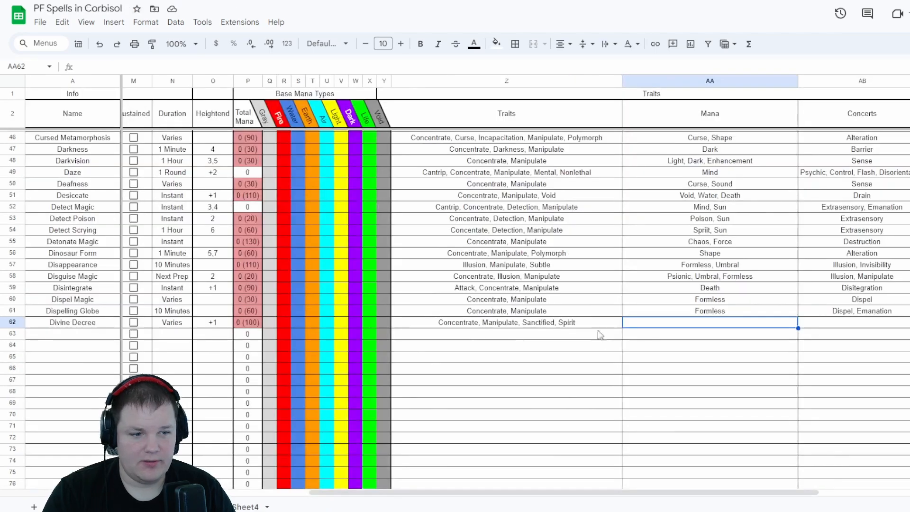
click(831, 321)
text(S)
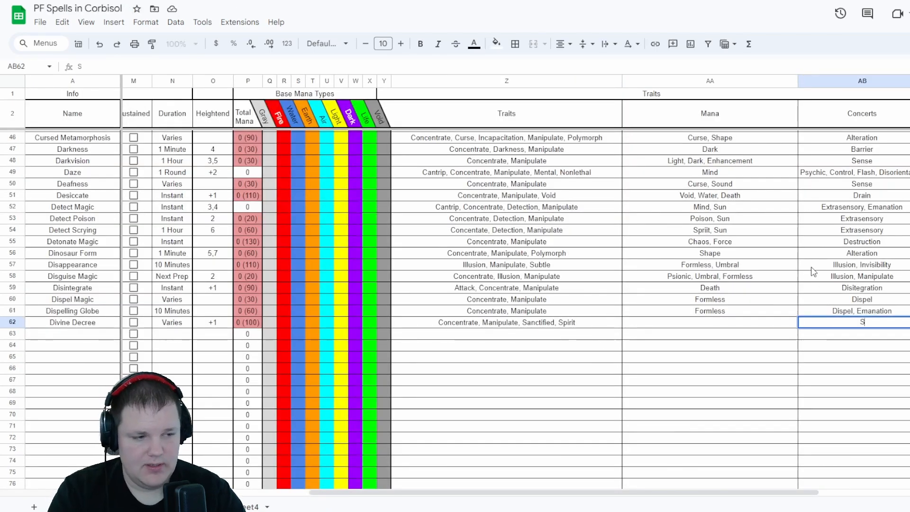
text(ever, Death,)
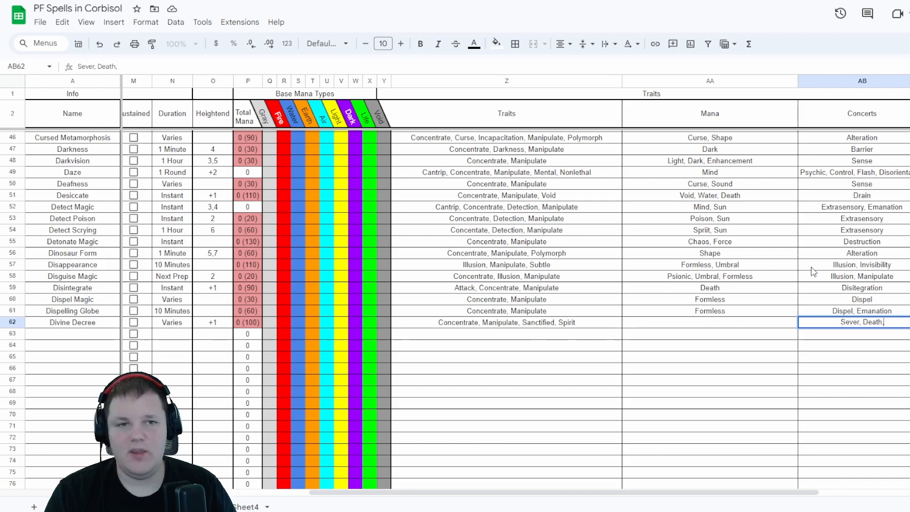
Check the Enhancement row in Types of Magic Extended Testing and append Deterioration to Divine Decree's concerts
key(ctrl+Tab)
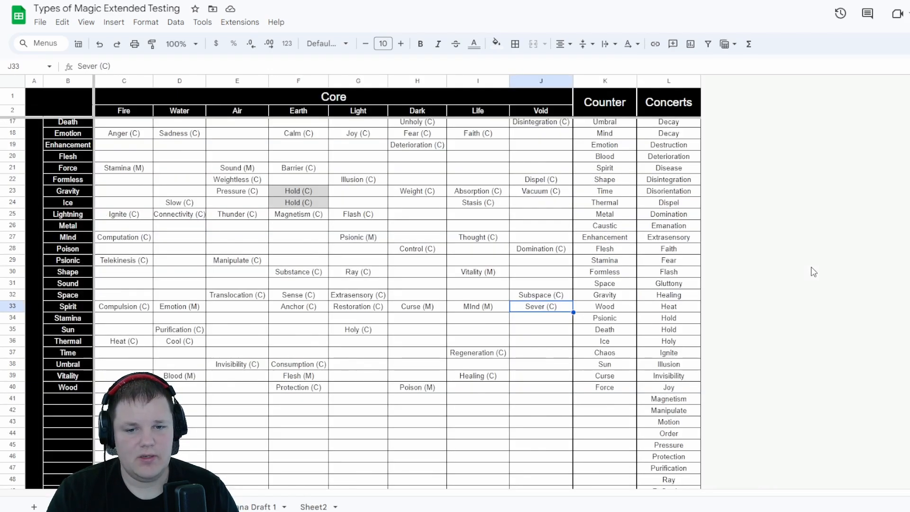
scroll(480, 277, up, 3)
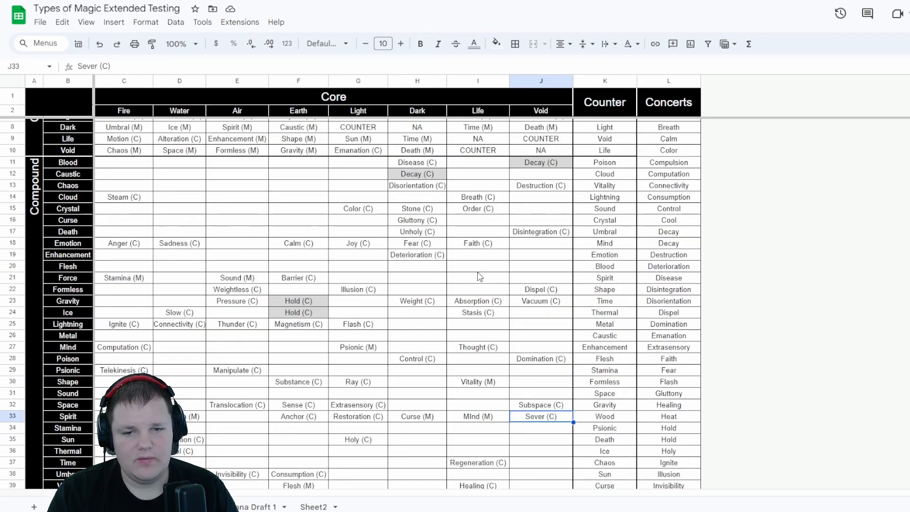
click(435, 257)
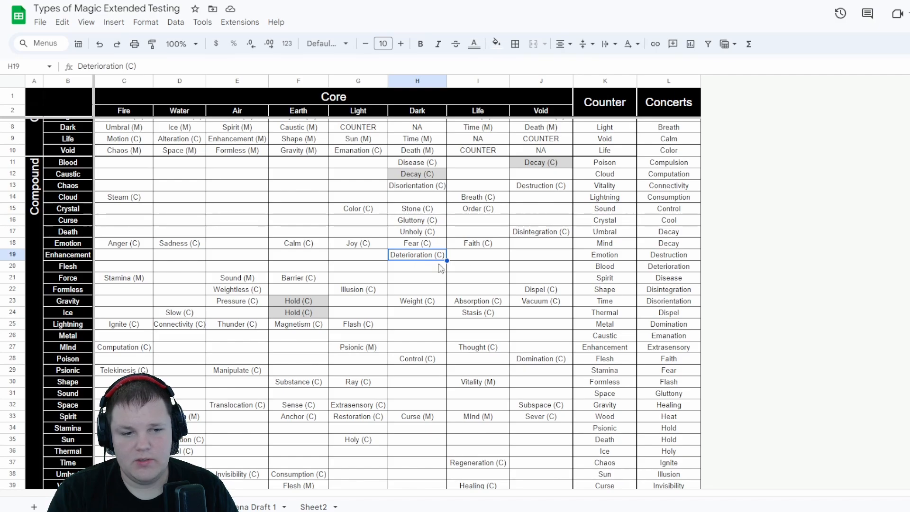
key(ctrl+shift+Tab)
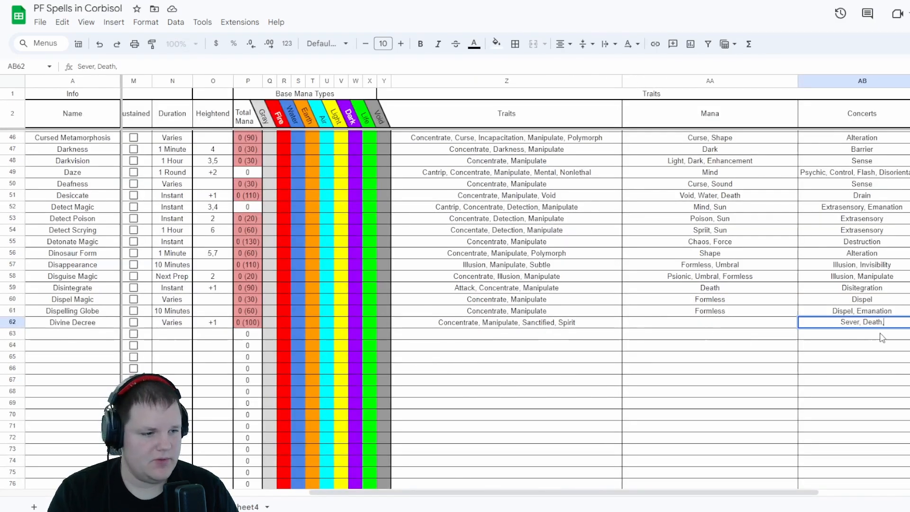
text(D)
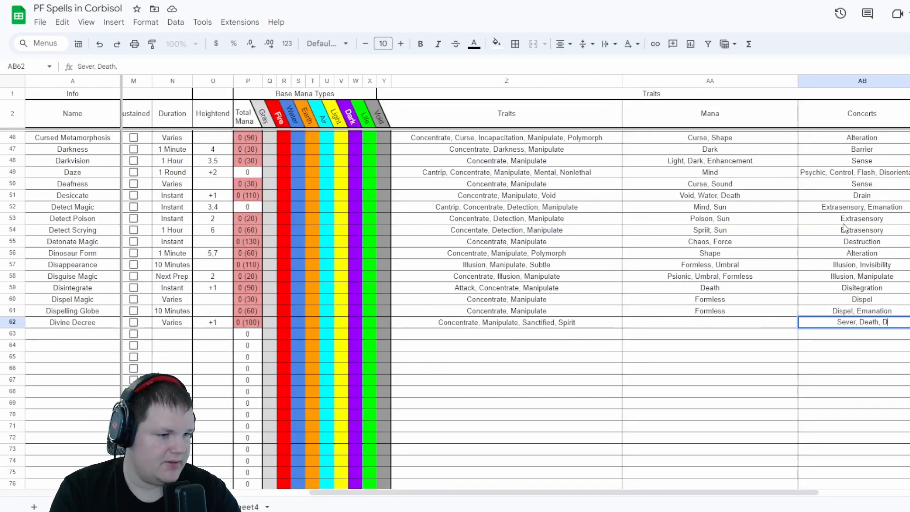
text(eterioration,)
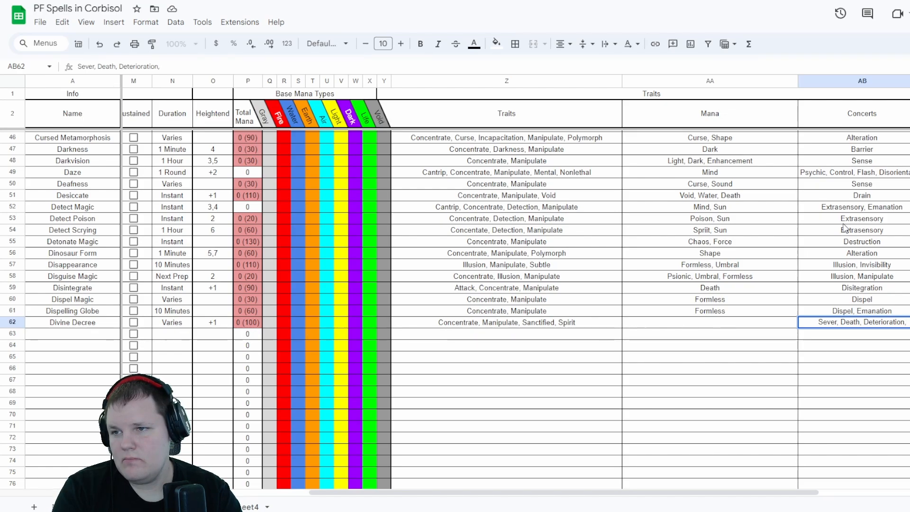
key(BackSpace)
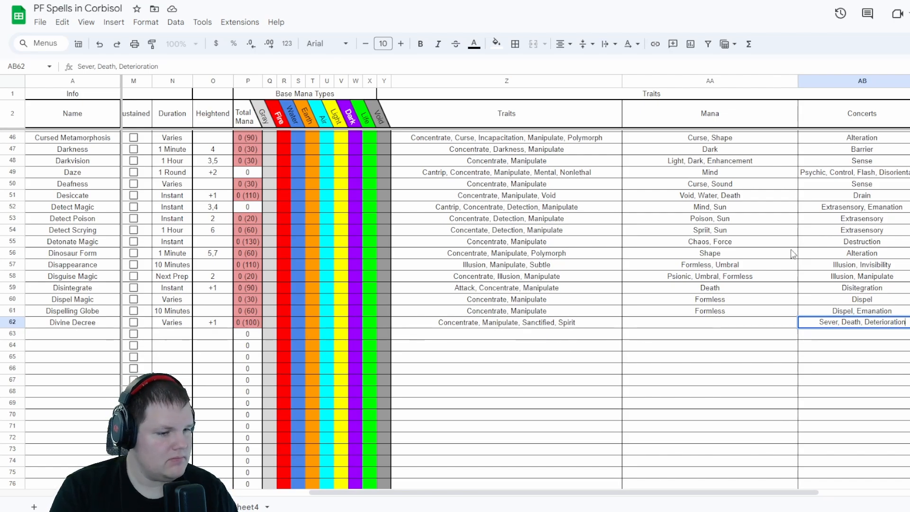
Set Divine Decree's mana to Spirit, Death
click(757, 323)
text(S)
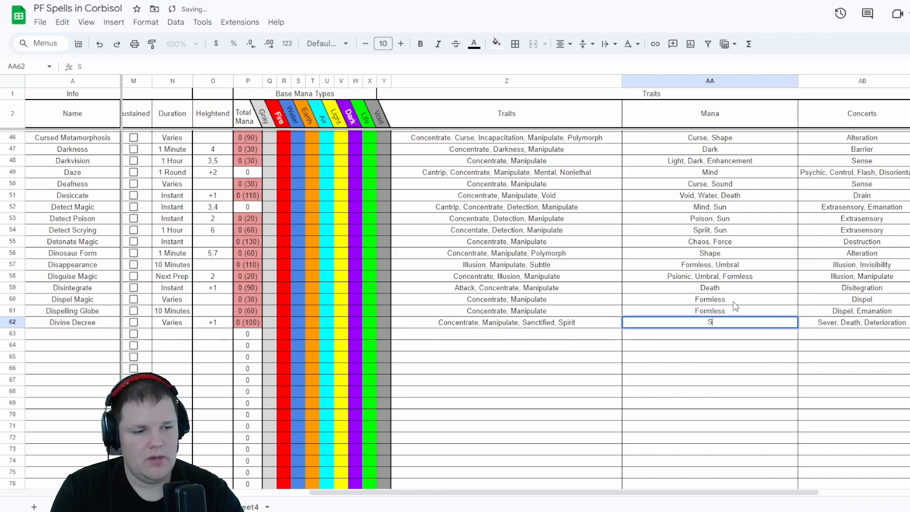
text(pirit, )
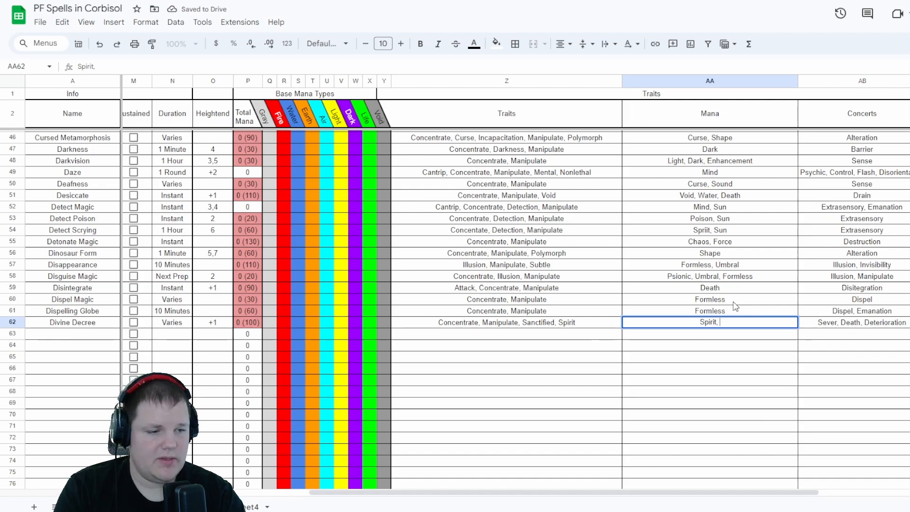
text(Death)
key(Tab)
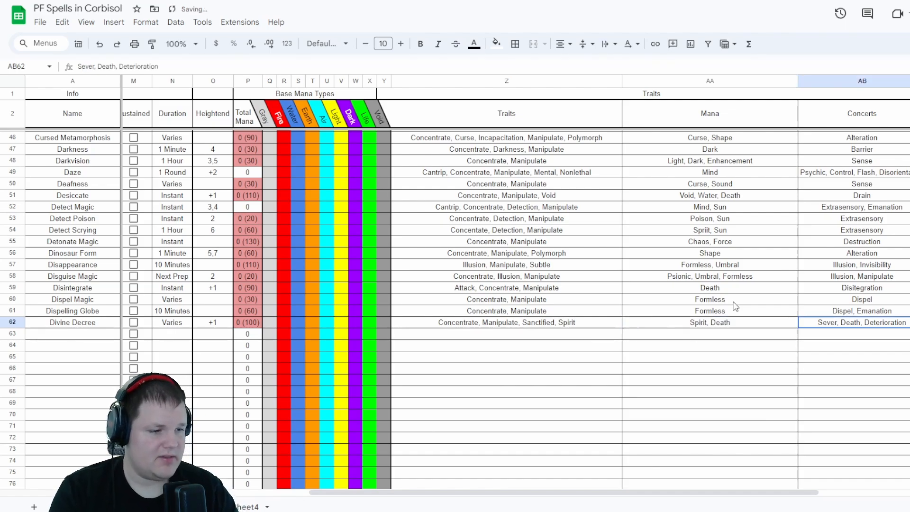
Remove Death from Divine Decree's concerts, keeping Sever, Deterioration
key(Return)
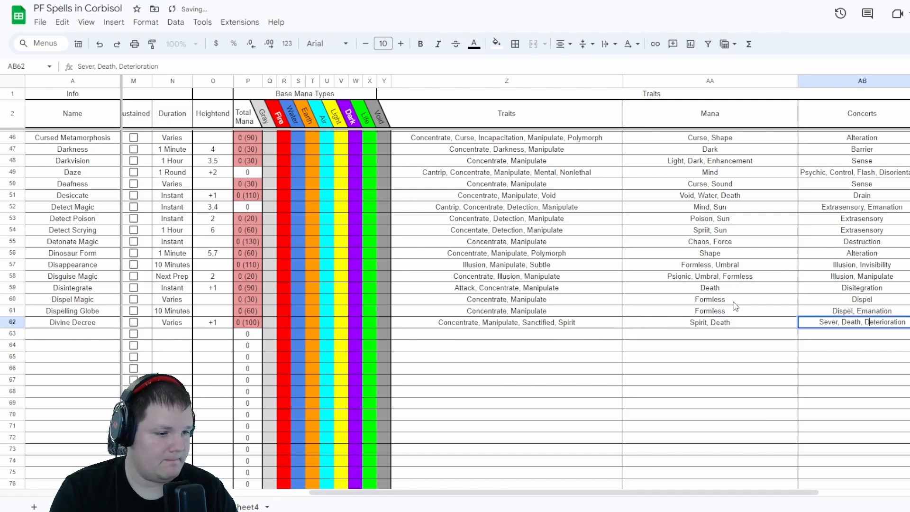
key(ctrl+Left)
key(BackSpace)
key(BackSpace)
key(BackSpace)
key(BackSpace)
key(BackSpace)
key(BackSpace)
key(BackSpace)
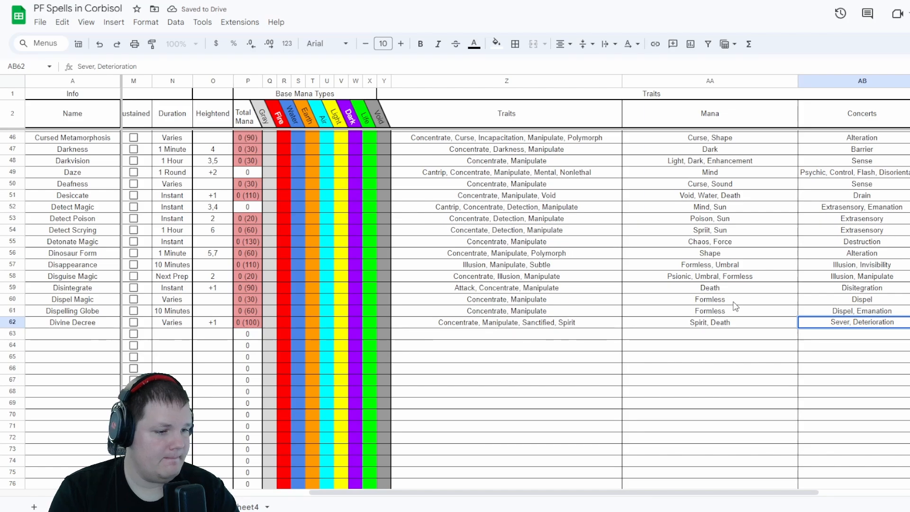
key(Return)
key(Up)
key(Left)
Review the compound mana combinations in the Types of Magic Extended Testing chart
key(ctrl+Tab)
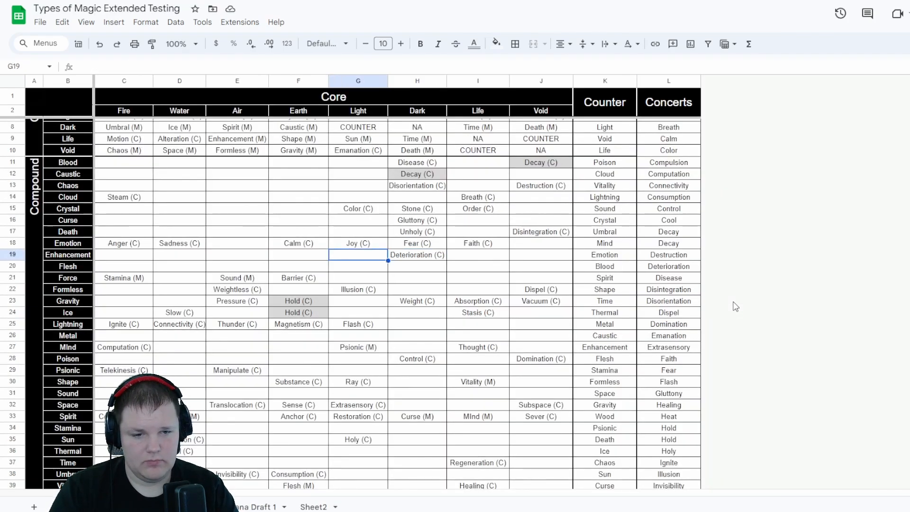
key(ctrl+shift+Tab)
key(ctrl+Tab)
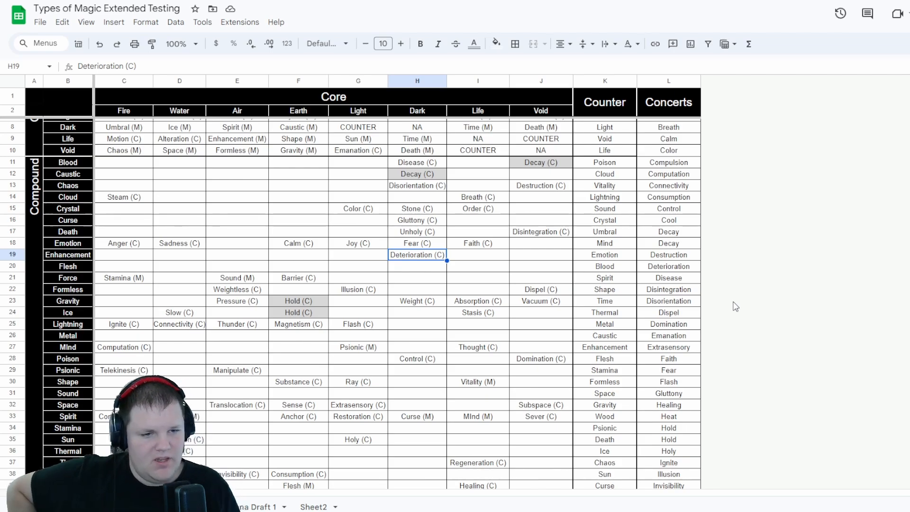
scroll(594, 348, down, 1)
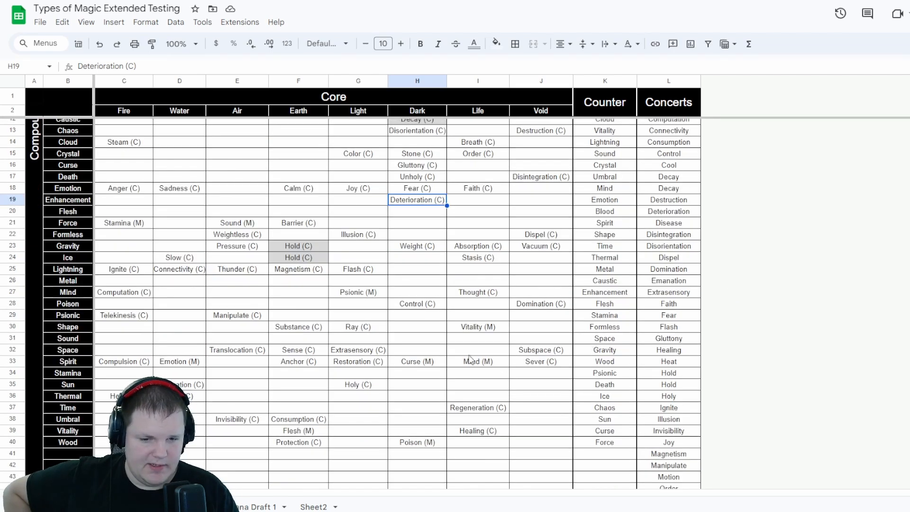
scroll(317, 371, down, 1)
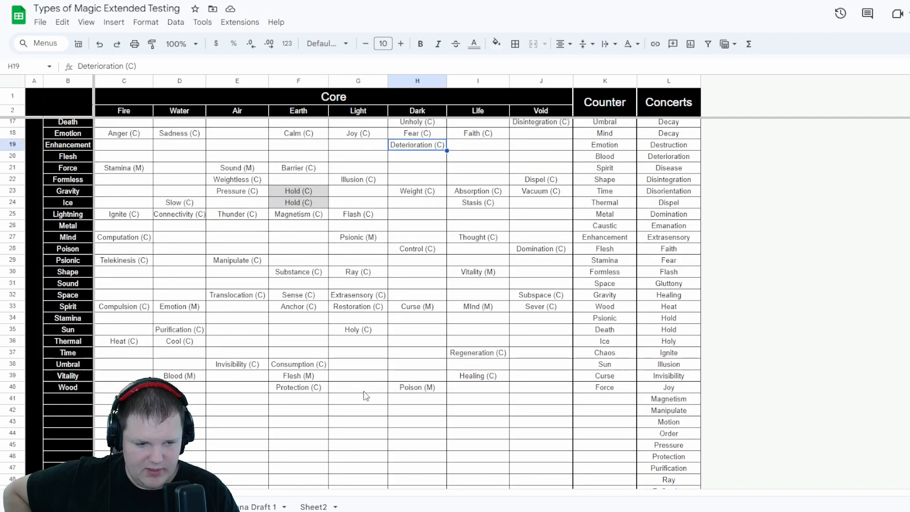
scroll(269, 377, up, 1)
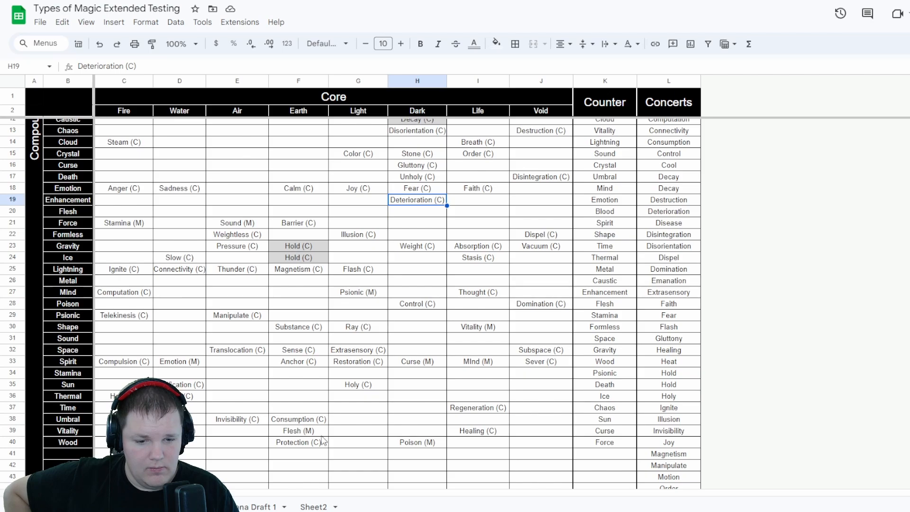
scroll(469, 431, up, 1)
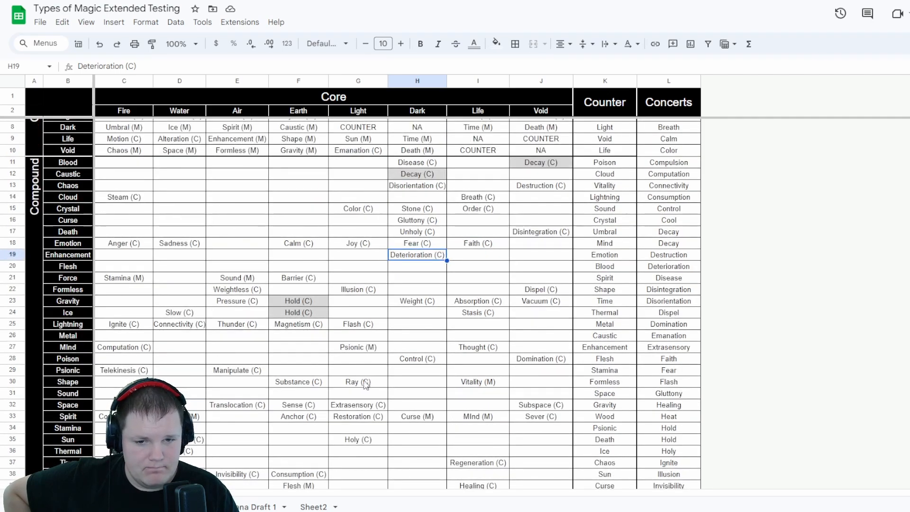
Move Stamina (M) in the Fire column from the Force row to the Enhancement row
click(114, 282)
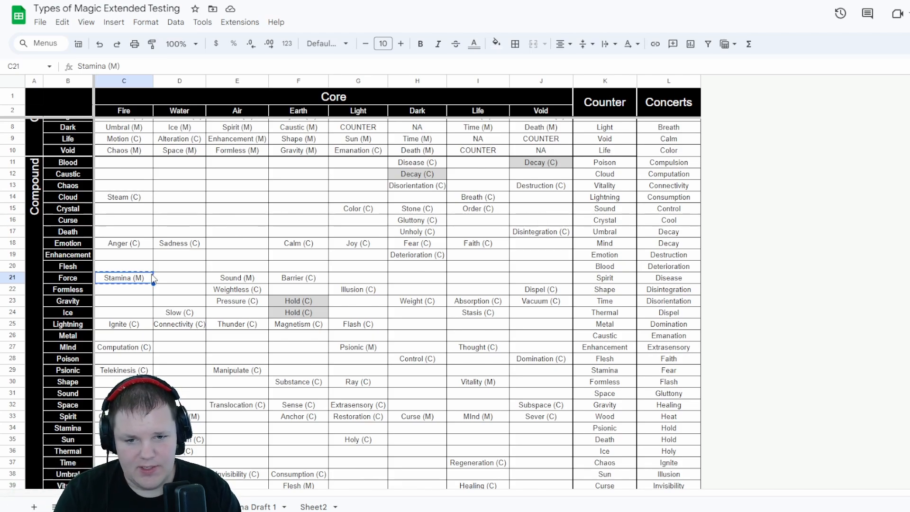
key(Up)
key(Up)
text(Stamina (M))
key(Down)
key(Down)
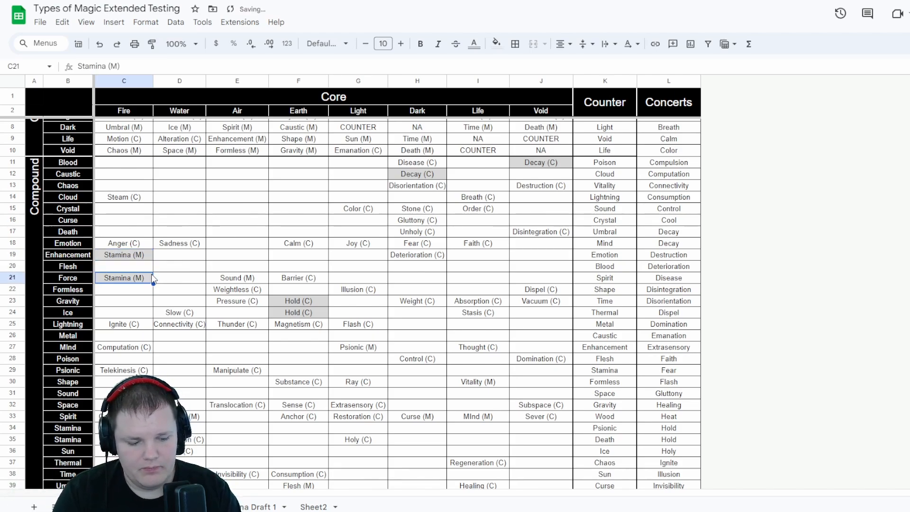
key(Delete)
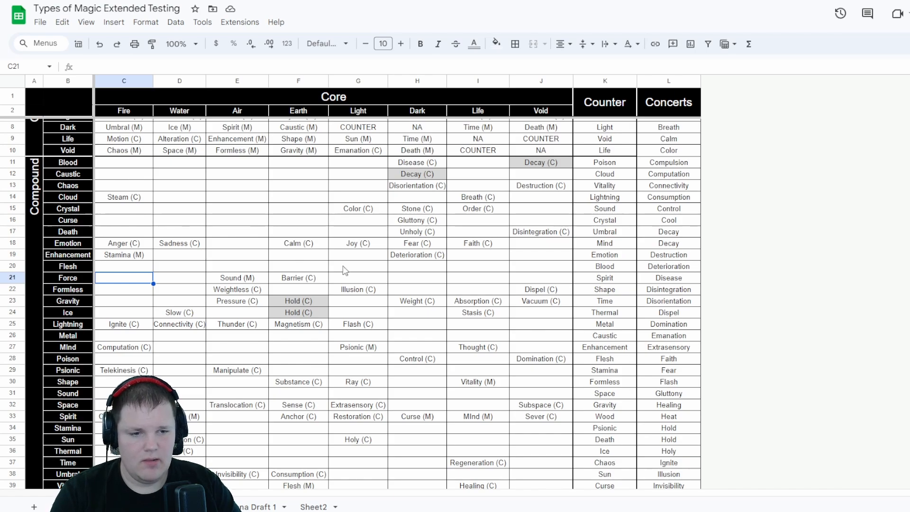
Examine the compound mana combinations around Deterioration (C), from the Caustic to the Enhancement rows in the Earth to Void columns
click(418, 257)
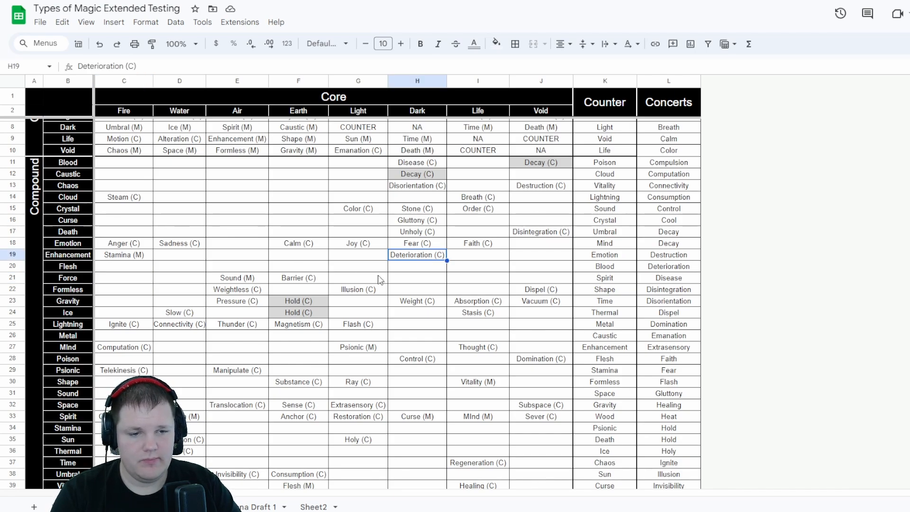
key(ctrl+c)
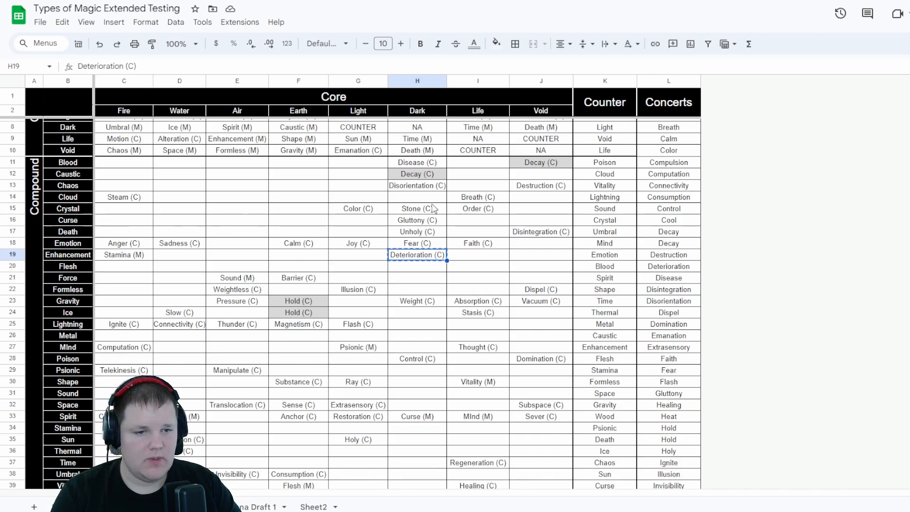
click(413, 189)
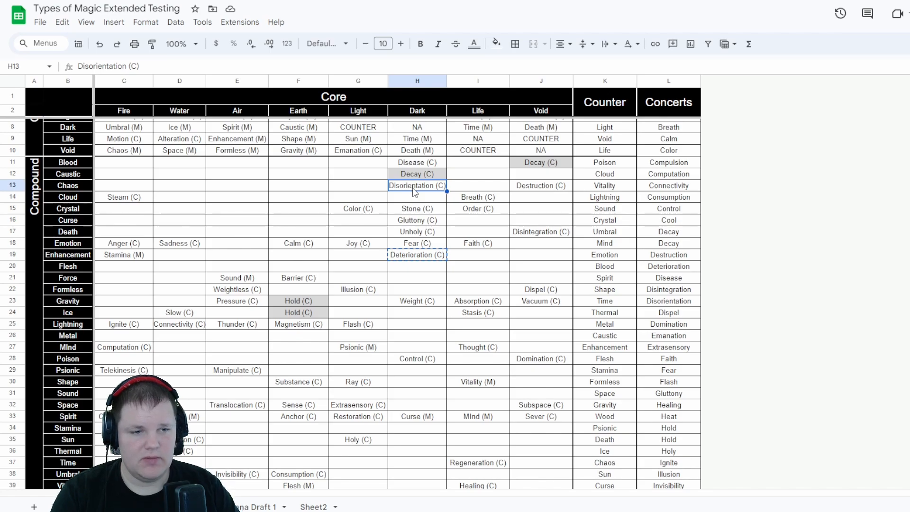
key(Up)
key(Left)
key(Left)
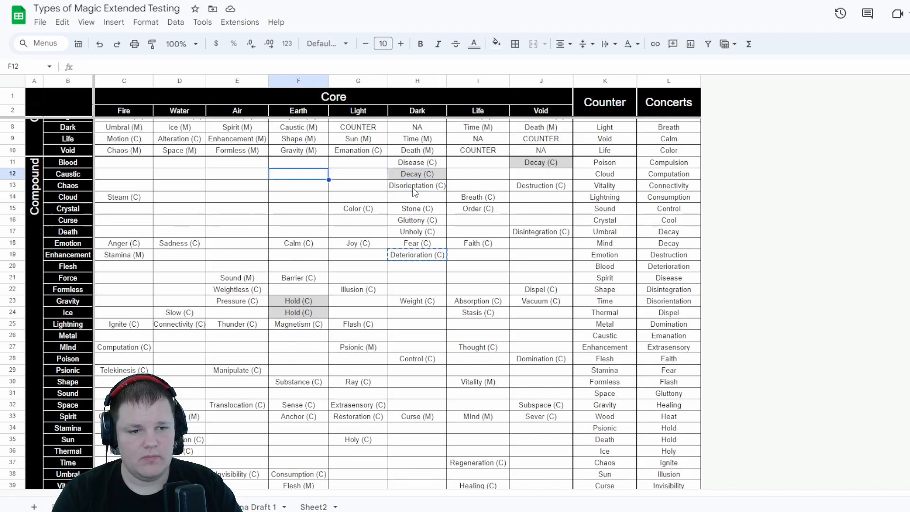
key(Right)
key(Right)
key(Right)
key(Right)
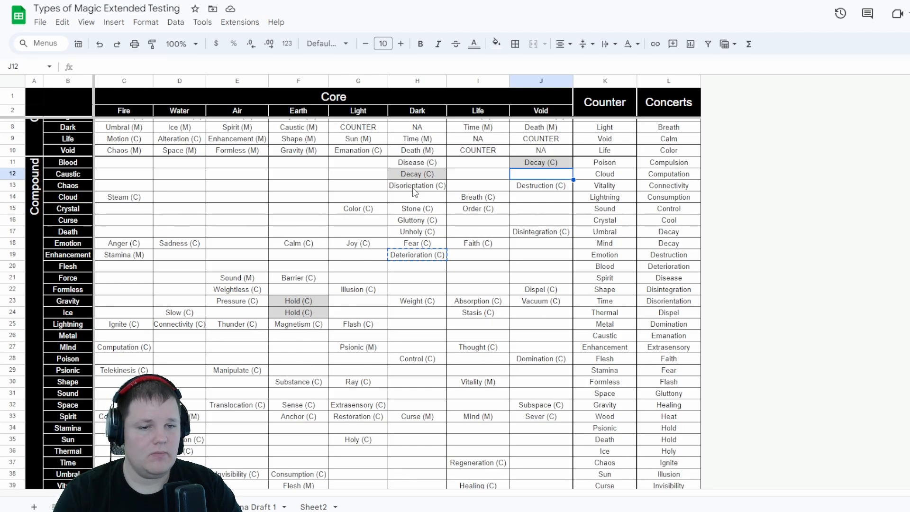
key(Down)
key(Down)
key(Down)
key(Down)
key(Down)
key(Down)
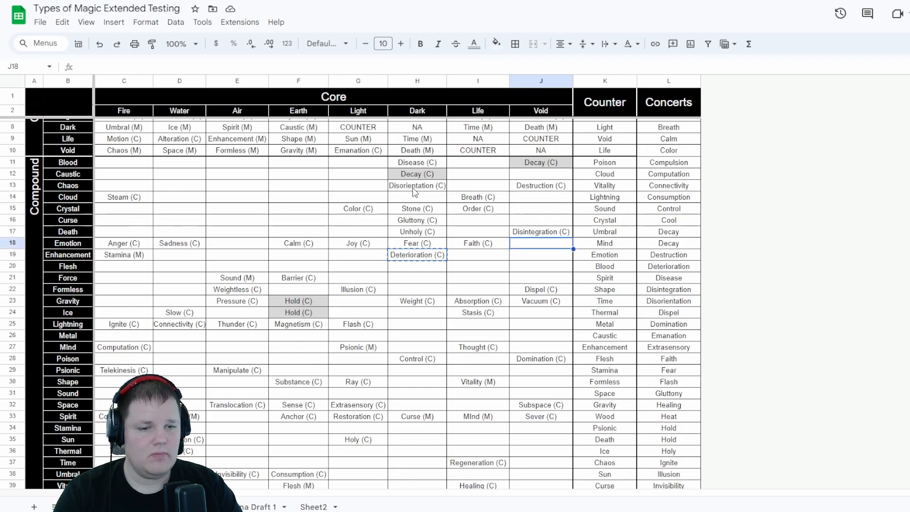
key(Left)
key(Left)
key(Down)
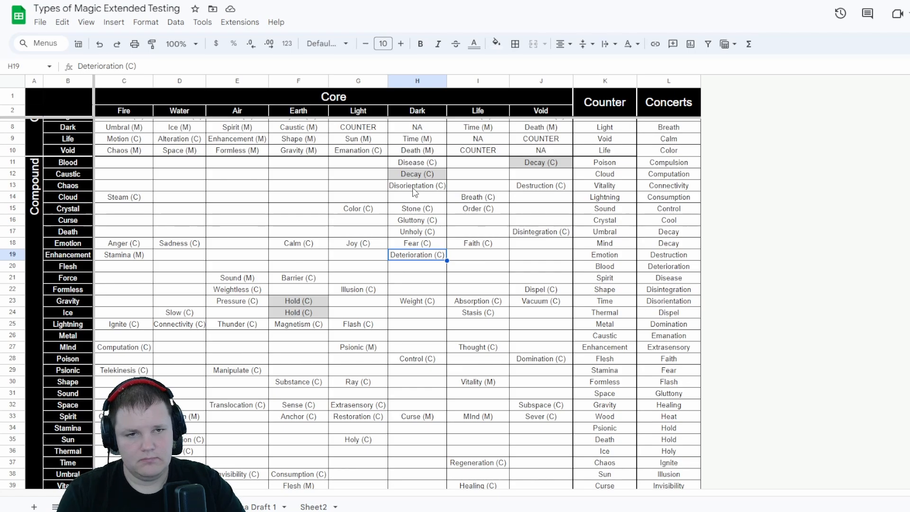
Switch to PF Spells in Corbisol and compare Divine Decree's mana with its concerts
key(ctrl+Tab)
key(Right)
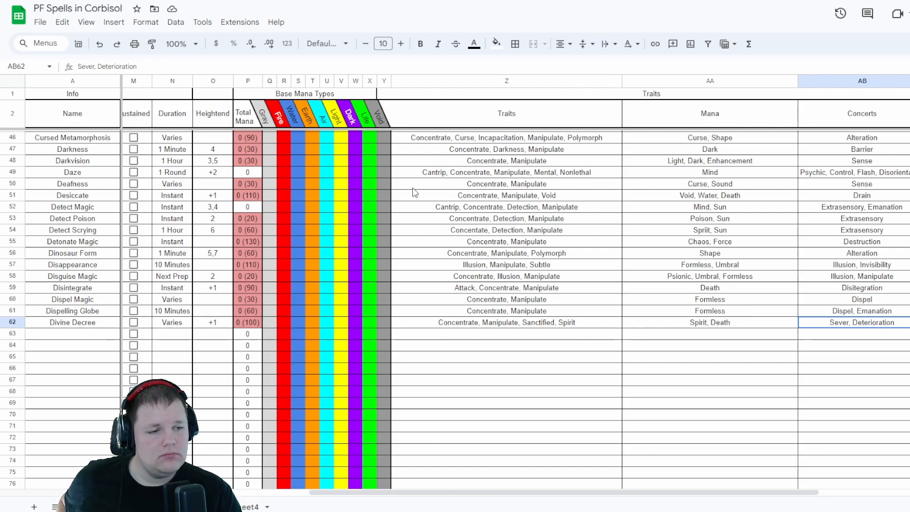
key(Left)
key(Right)
key(Left)
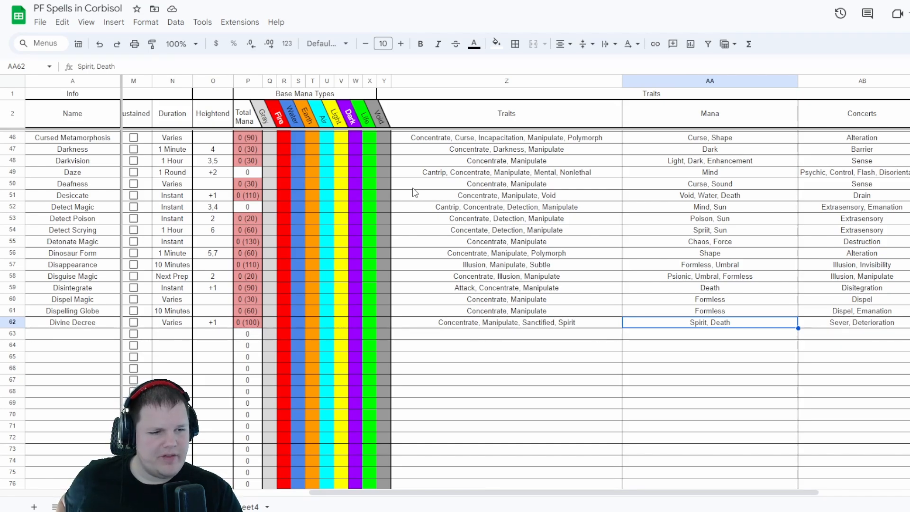
key(Right)
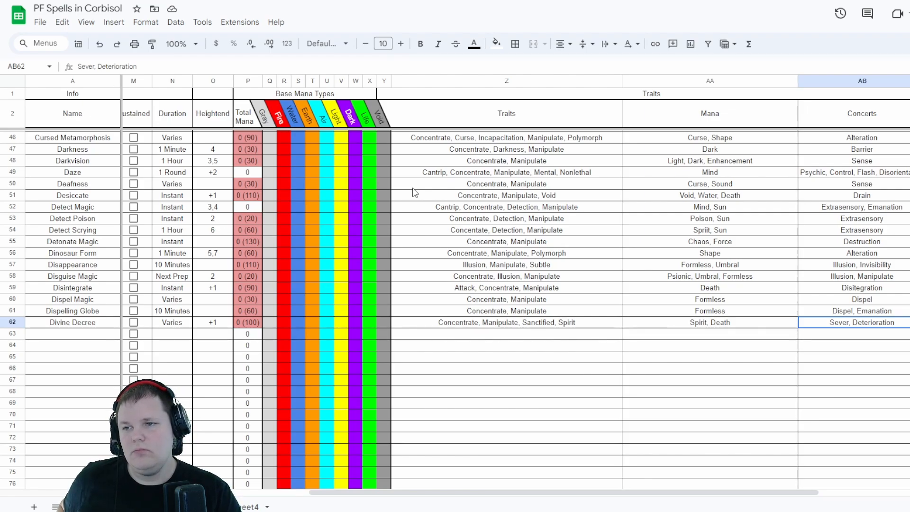
key(Left)
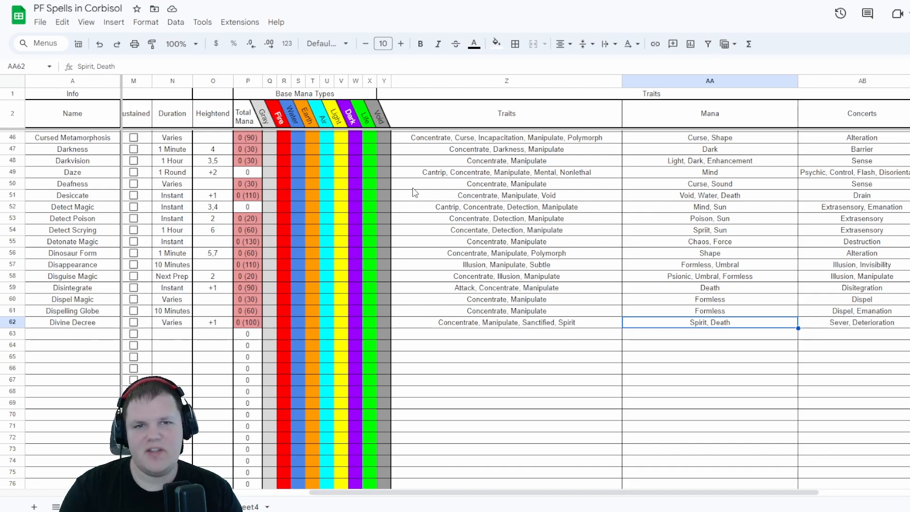
Switch to Types of Magic Extended Testing and review the lower compound rows and the concerts list
key(ctrl+Tab)
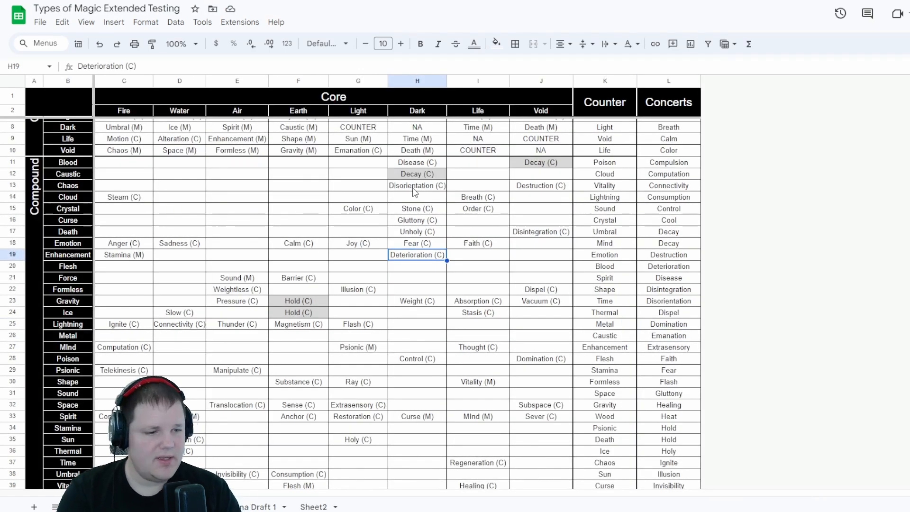
scroll(392, 266, down, 5)
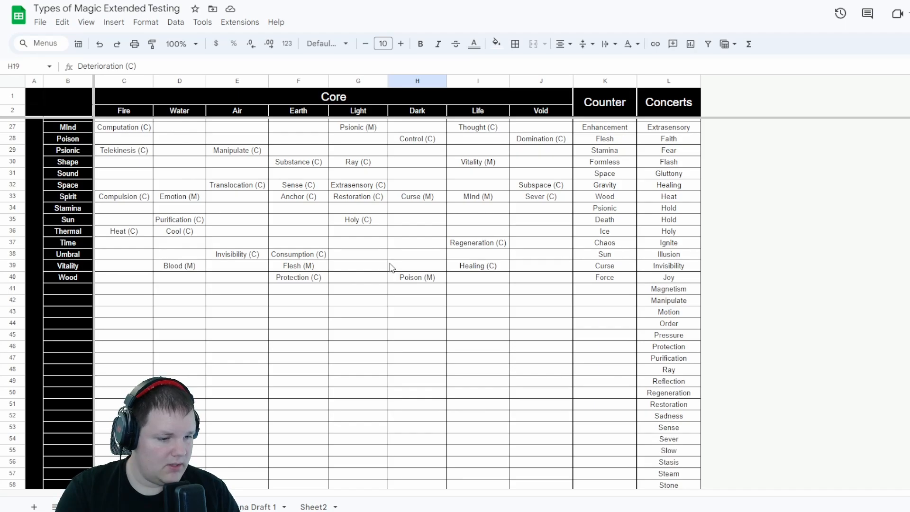
scroll(389, 267, down, 1)
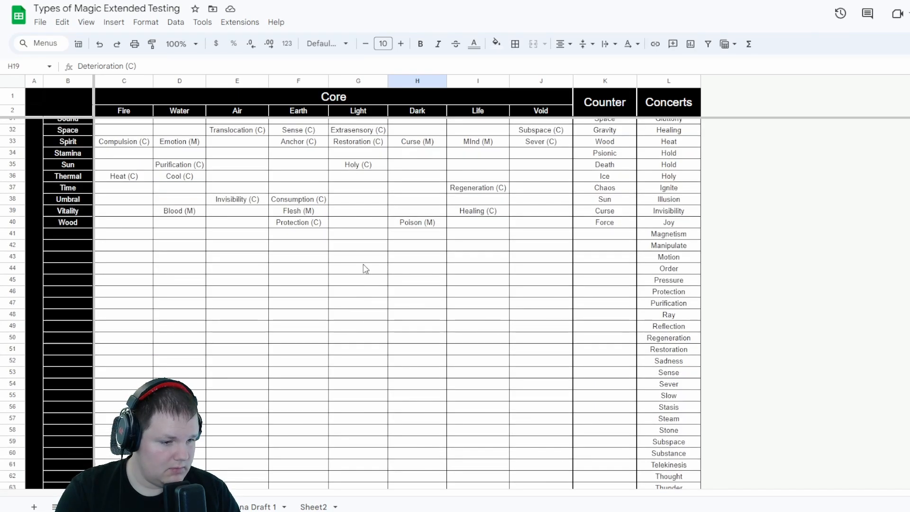
scroll(363, 264, up, 5)
Return to PF Spells in Corbisol, select the empty name cell below Divine Decree, and look across the spell columns
key(ctrl+Tab)
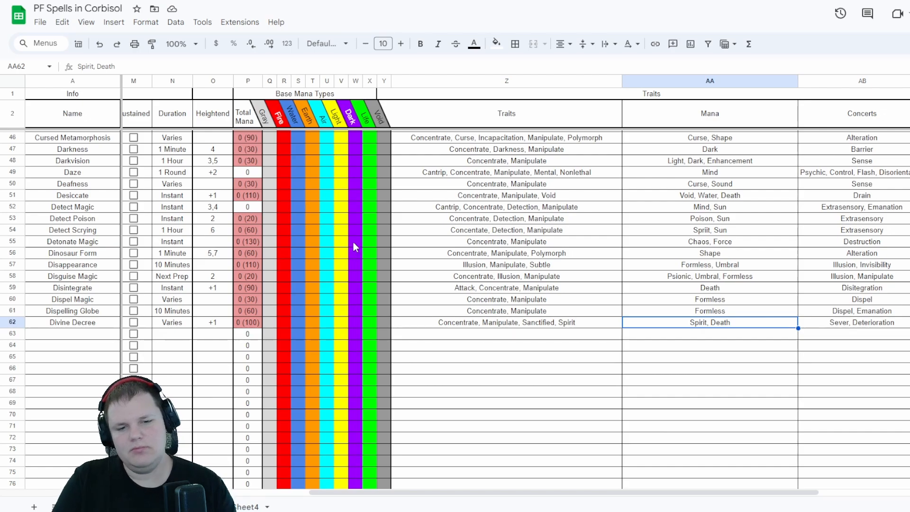
click(93, 335)
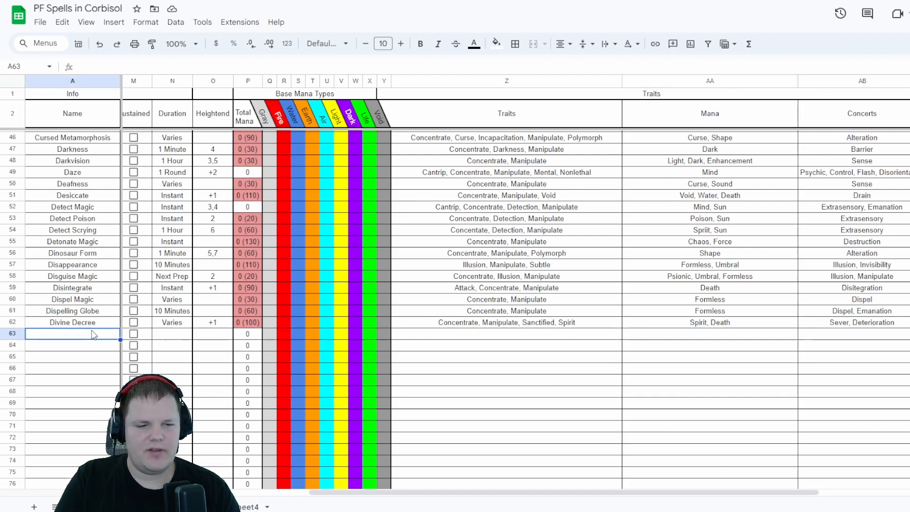
key(Tab)
click(93, 335)
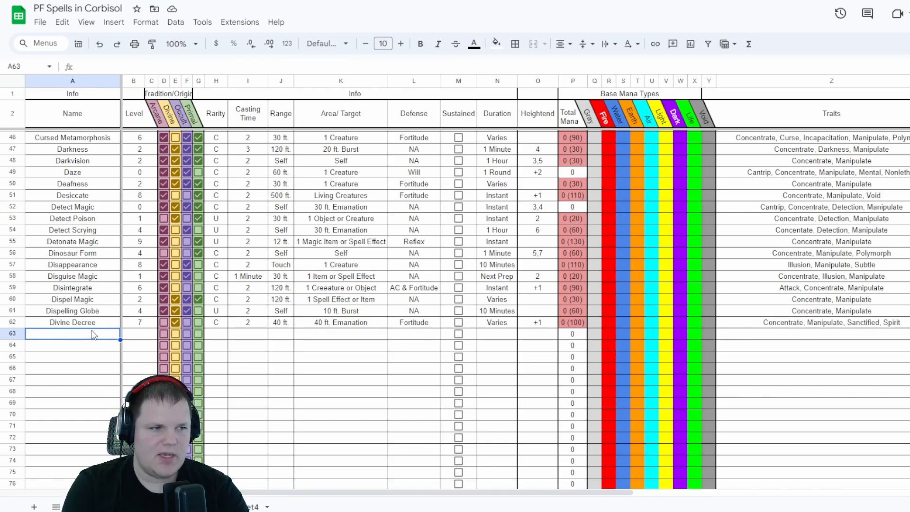
scroll(104, 324, right, 5)
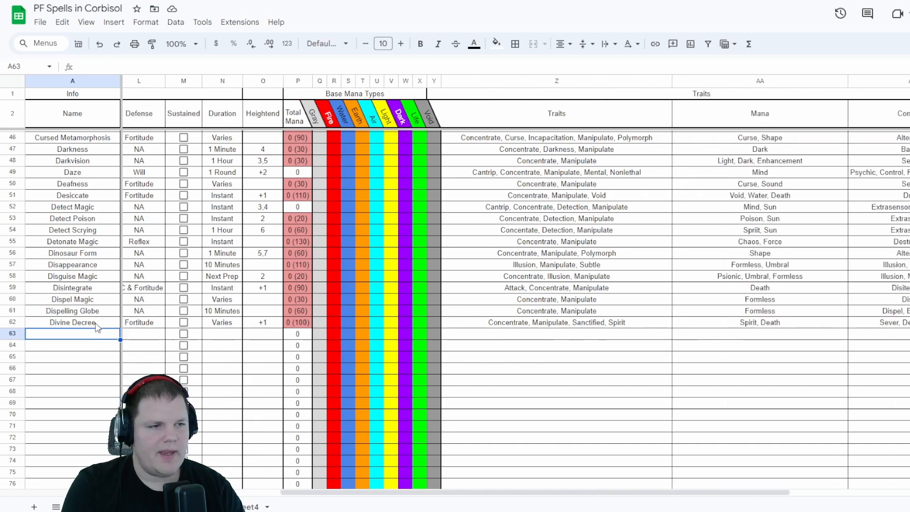
scroll(168, 334, left, 5)
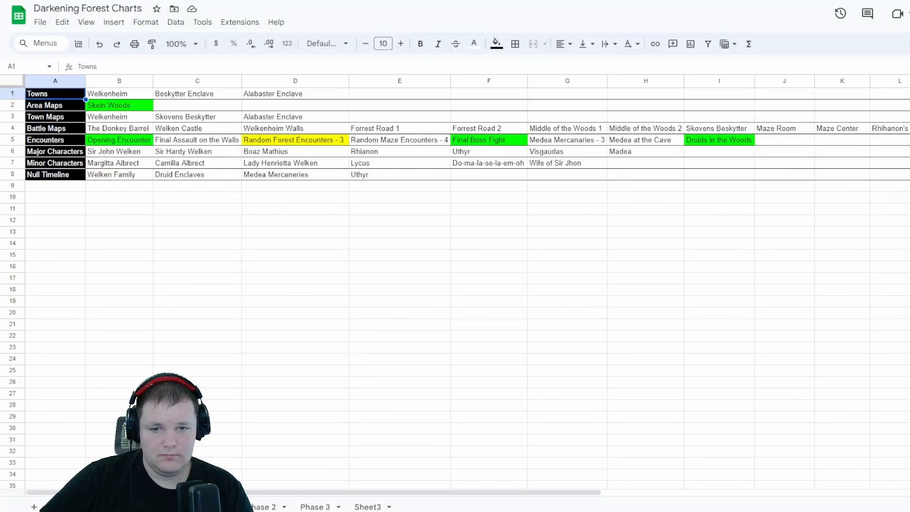
Review the Encounters and Battle Maps entries in Darkening Forest Charts, from Opening Encounter to Forrest Road 1
click(107, 142)
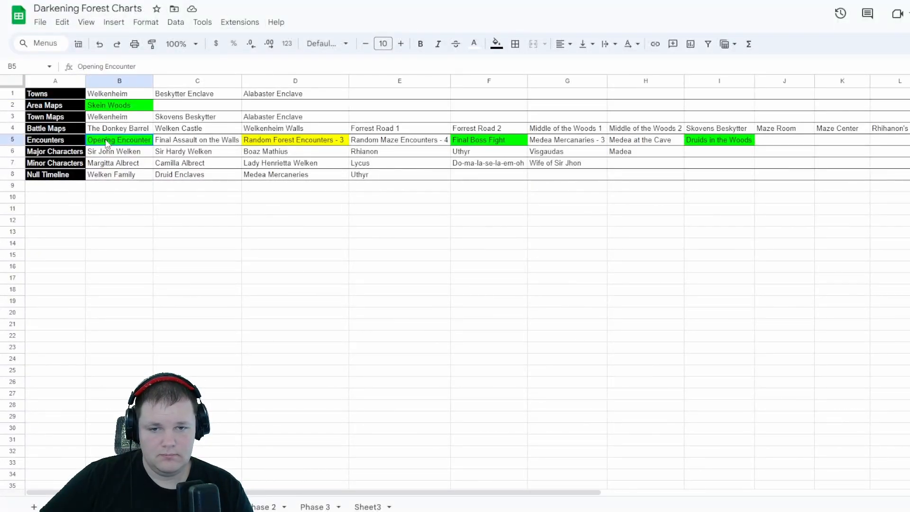
click(192, 142)
click(145, 133)
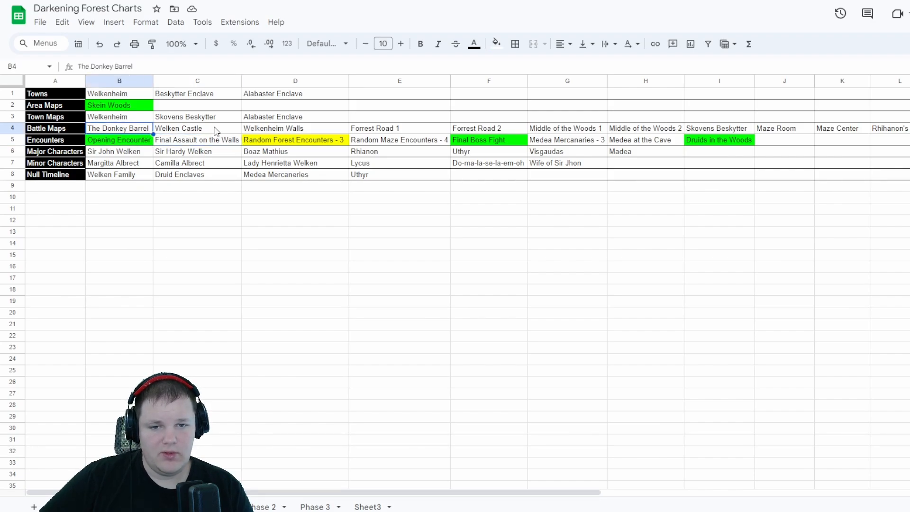
click(216, 132)
click(282, 132)
click(374, 128)
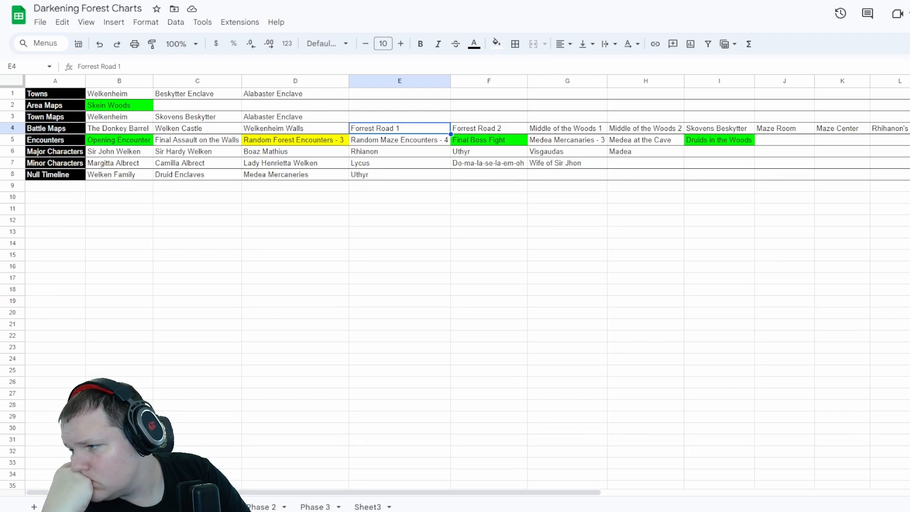
Switch to Krita and show the grid over the blank canvas
key(alt+Tab)
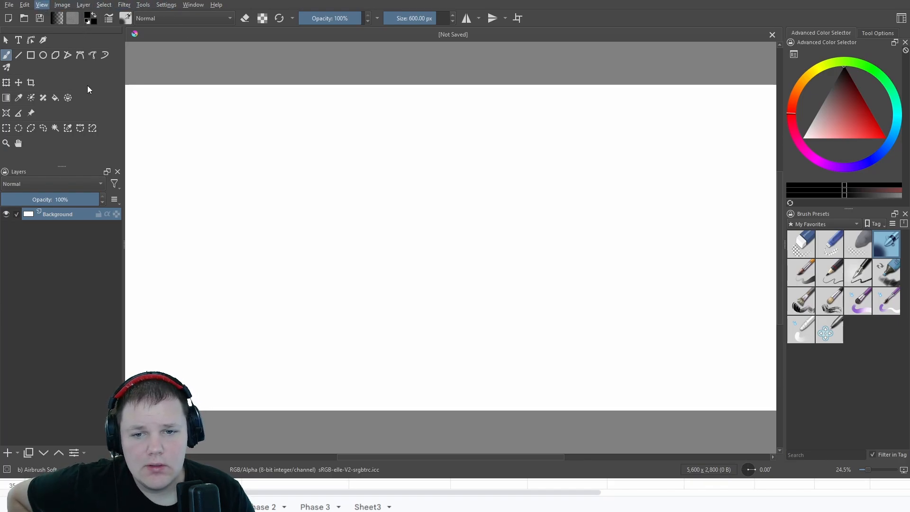
key(ctrl+shift+apostrophe)
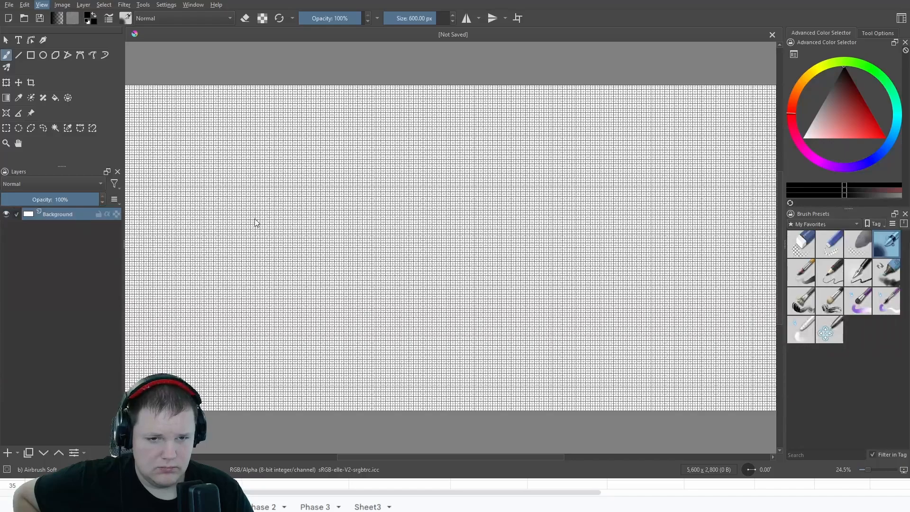
click(72, 190)
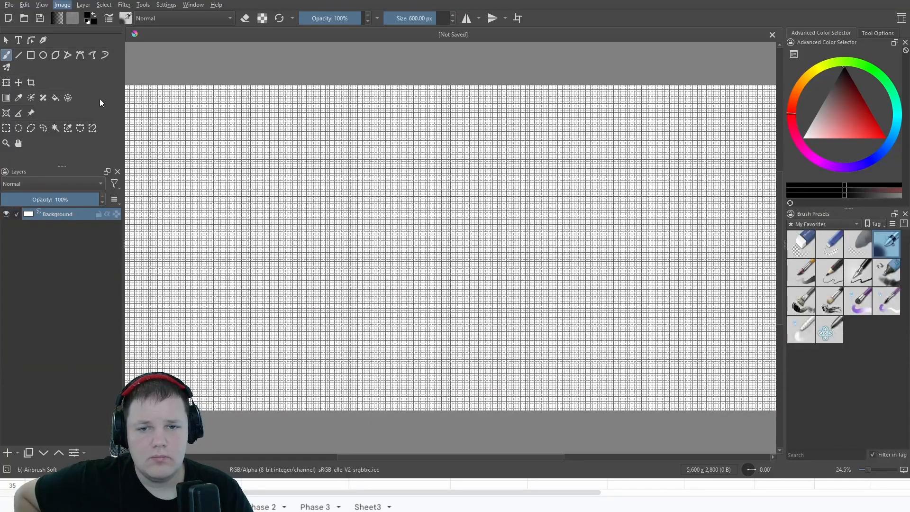
key(Left)
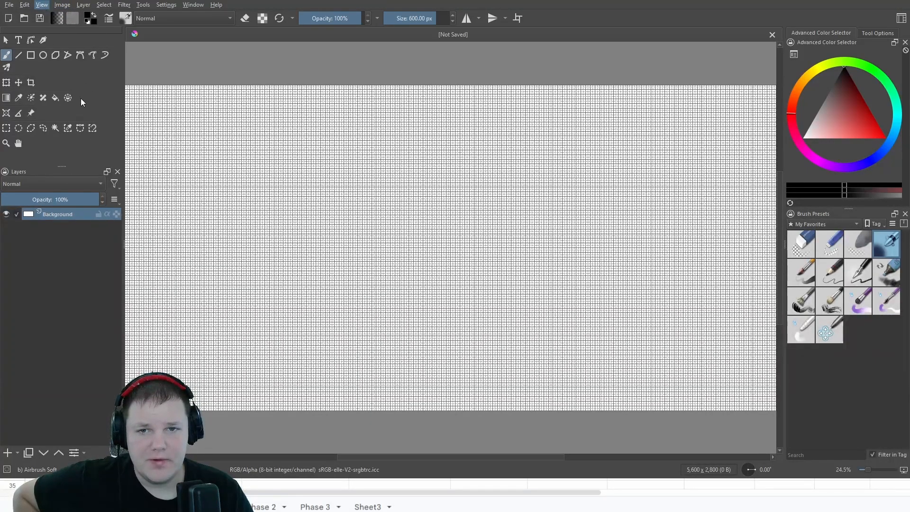
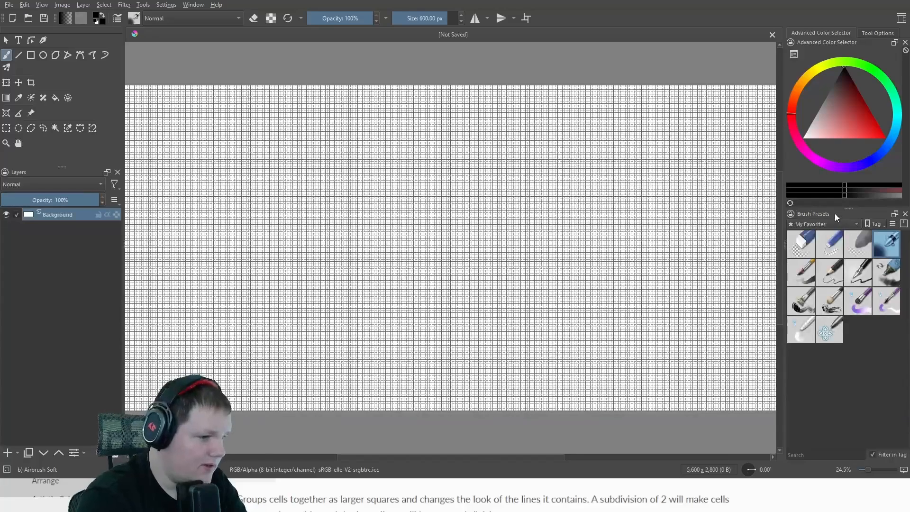
Bring up the Tool Options and add the Grid and Guides docker to the workspace
click(866, 32)
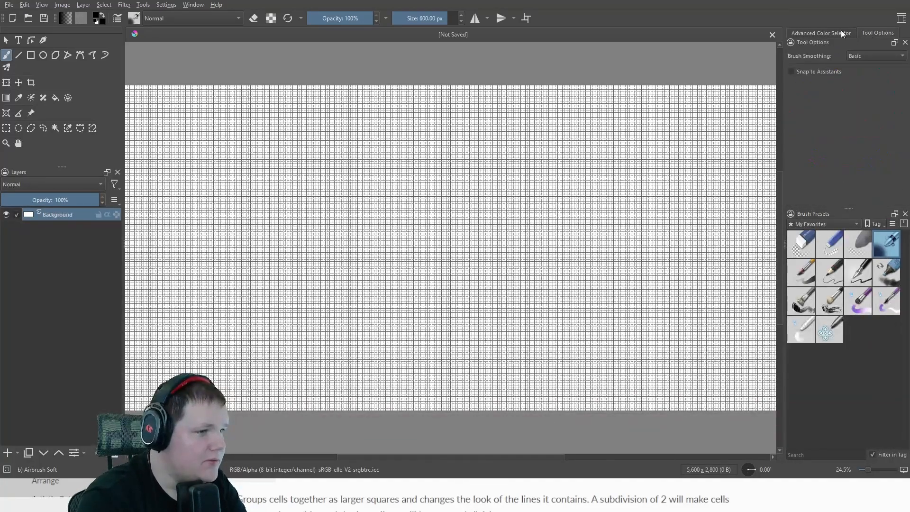
click(840, 31)
click(871, 32)
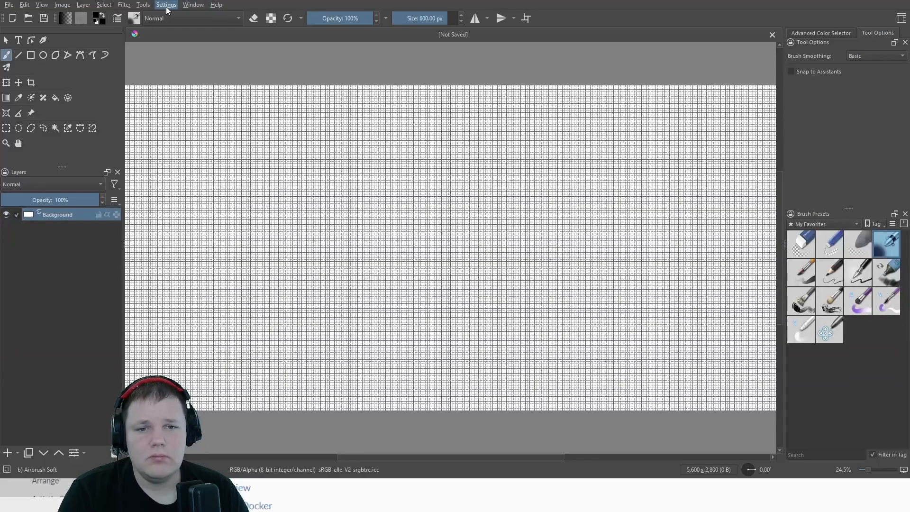
key(Tab)
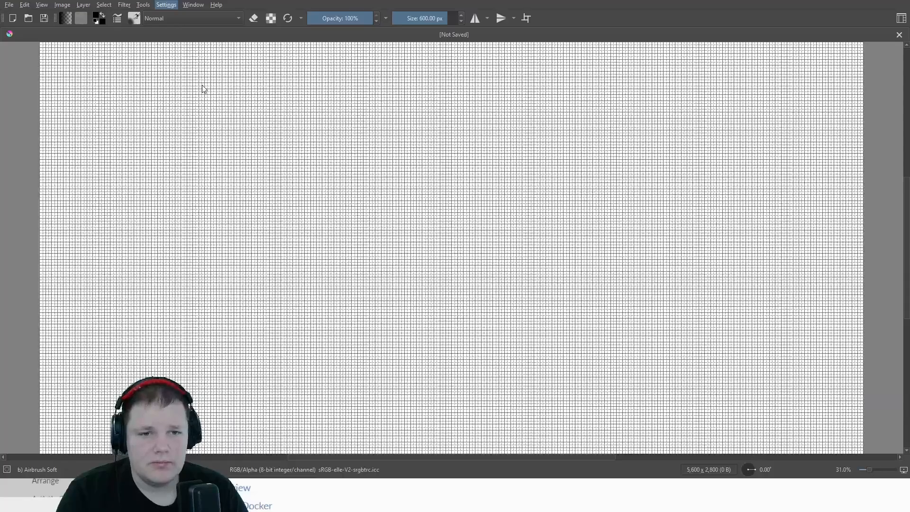
key(Tab)
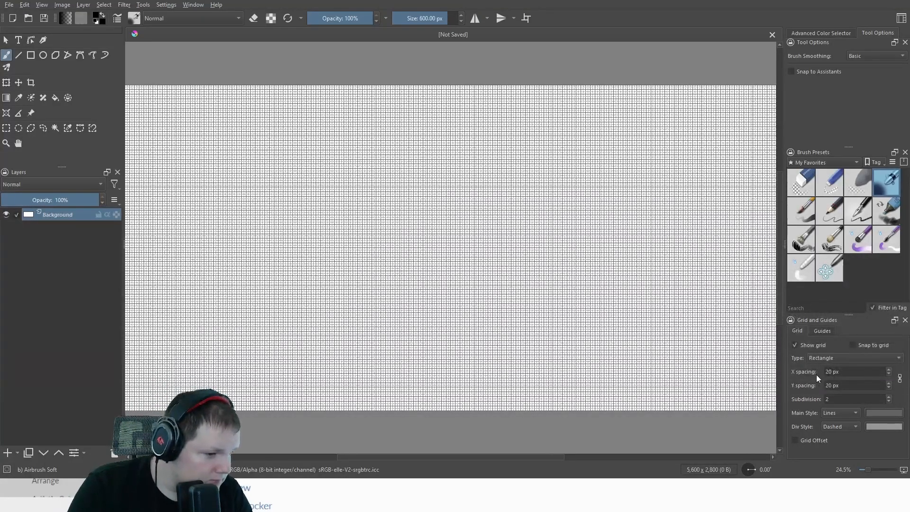
Set the rectangular grid's X and Y spacing to 140 px and check it across the whole canvas
drag(835, 371, 814, 371)
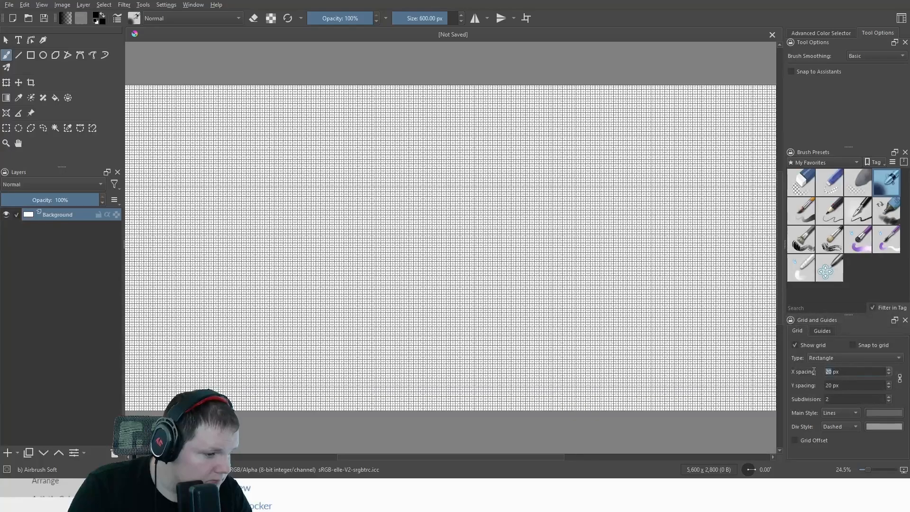
text(140)
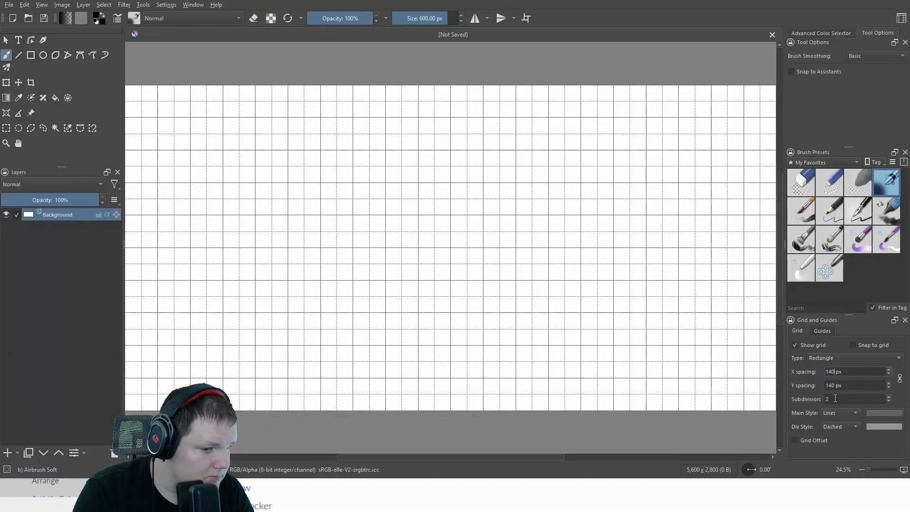
scroll(494, 306, down, 1)
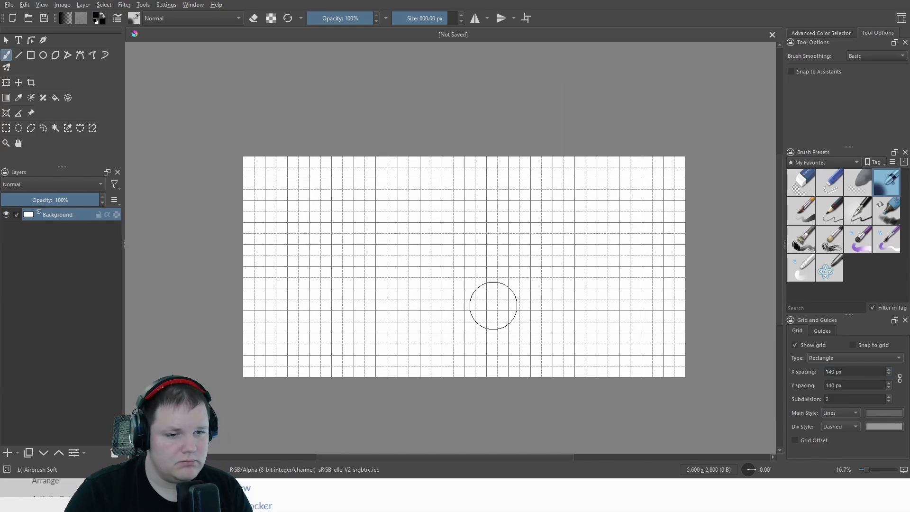
scroll(411, 270, up, 1)
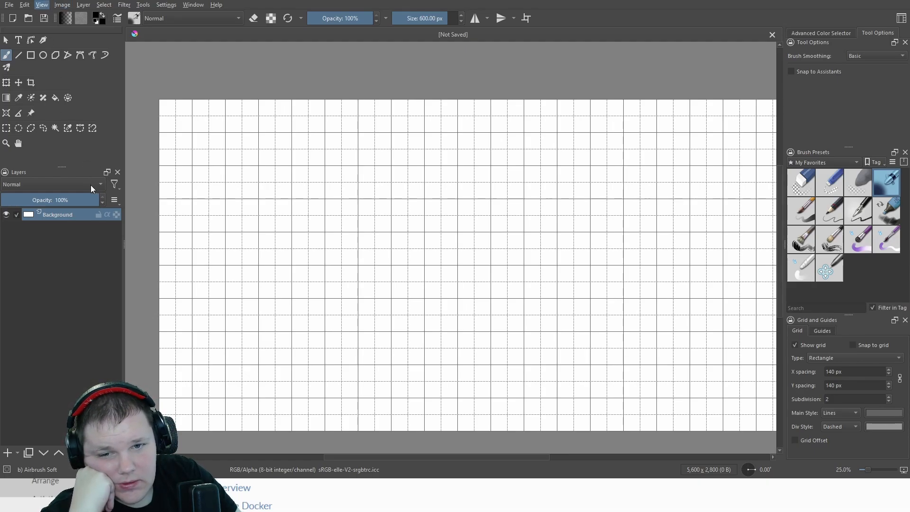
Add the 162868-SDTC grass image as a layer over the canvas's left half and undo the stray airbrush stroke
click(234, 218)
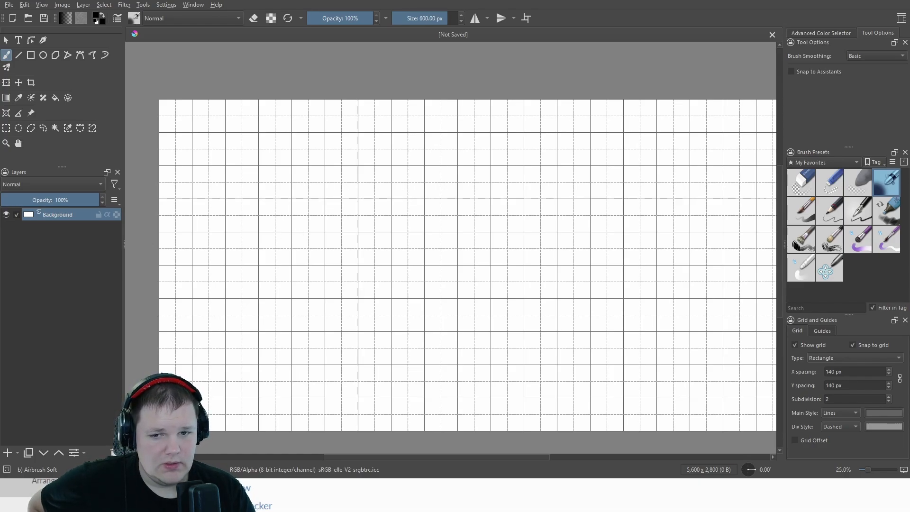
drag(252, 219, 294, 223)
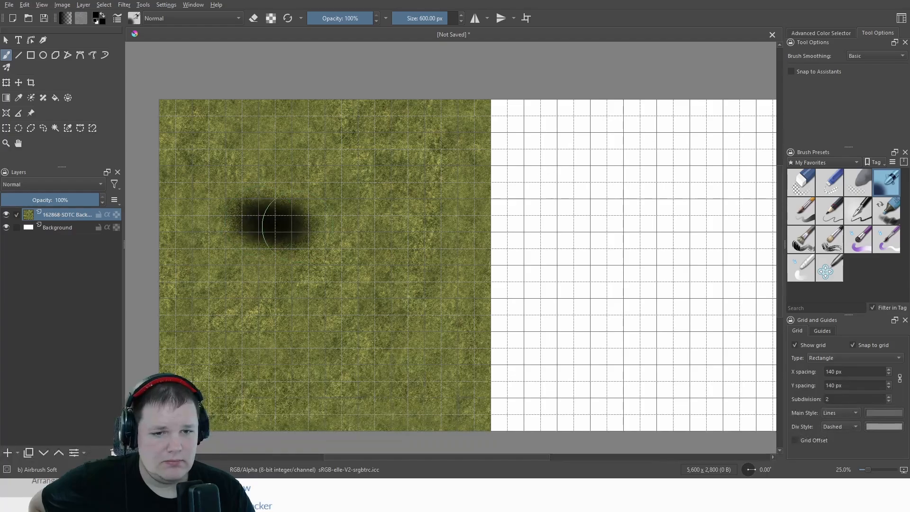
key(ctrl+z)
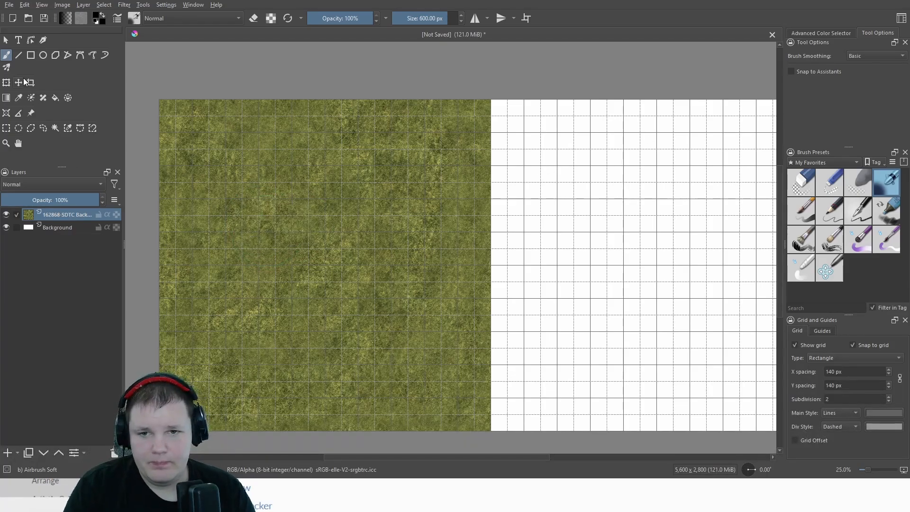
Align the grass layer with the canvas's left half using the Transform tool, checking its upper-left corner and right edge
click(6, 82)
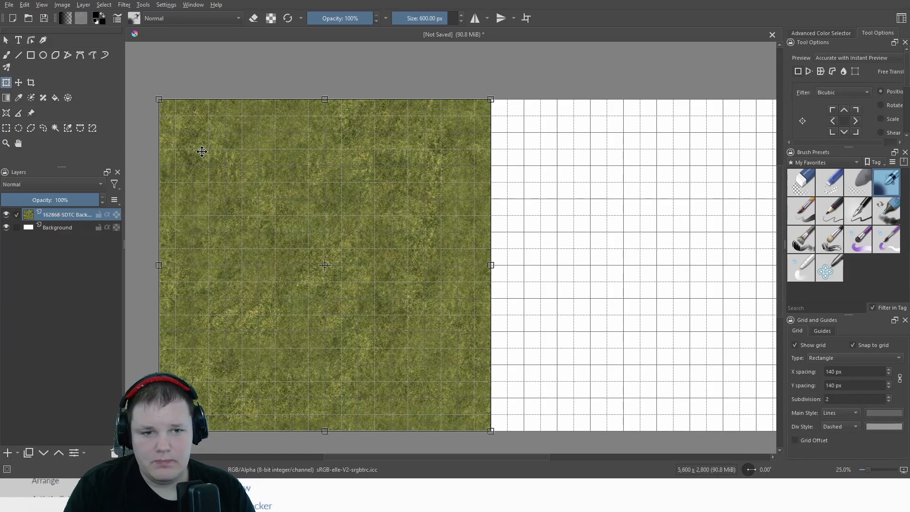
mouse_move(215, 156)
mouse_down()
mouse_move(232, 157)
mouse_move(215, 157)
mouse_up()
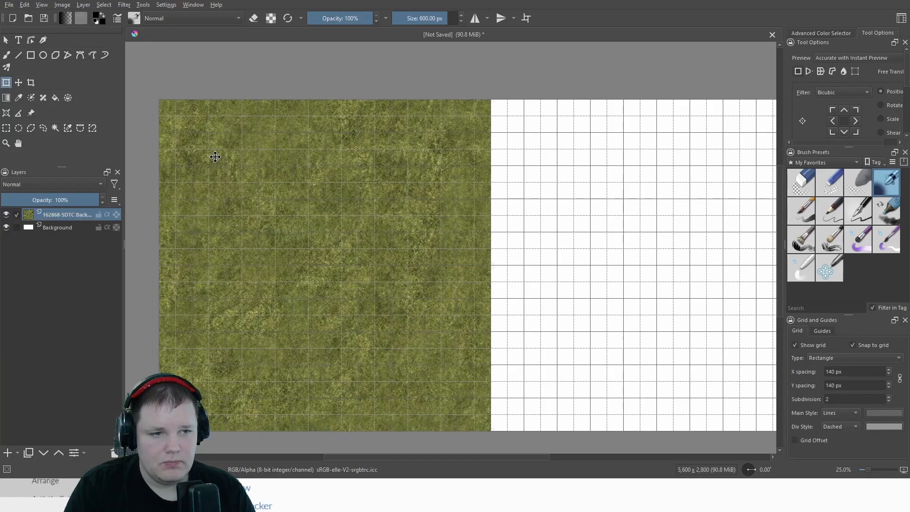
scroll(142, 81, up, 8)
drag(251, 229, 263, 213)
scroll(269, 208, down, 2)
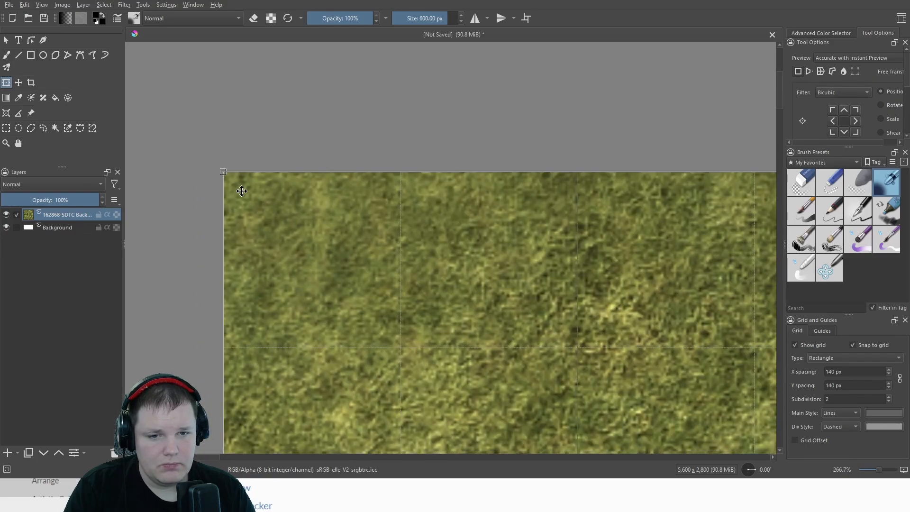
scroll(204, 151, up, 6)
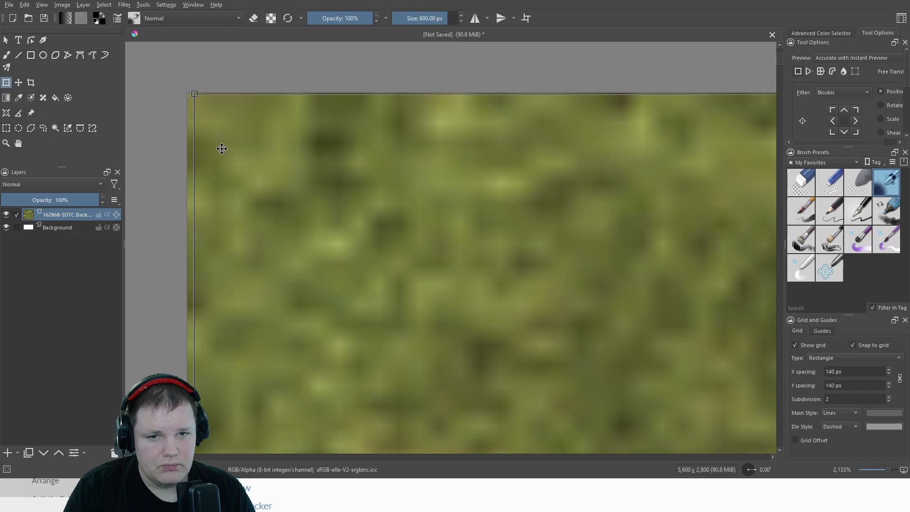
drag(229, 166, 222, 162)
scroll(246, 177, down, 9)
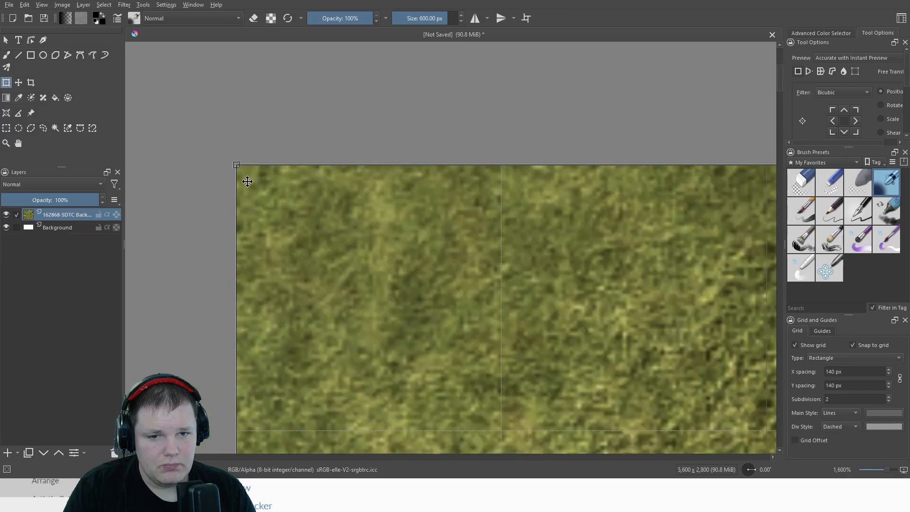
scroll(507, 284, down, 4)
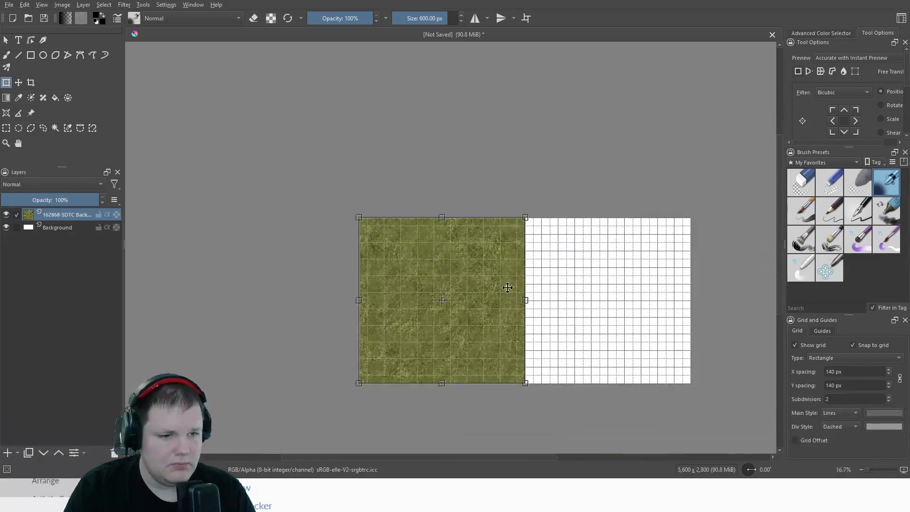
scroll(496, 275, up, 7)
drag(388, 255, 376, 239)
scroll(422, 252, down, 6)
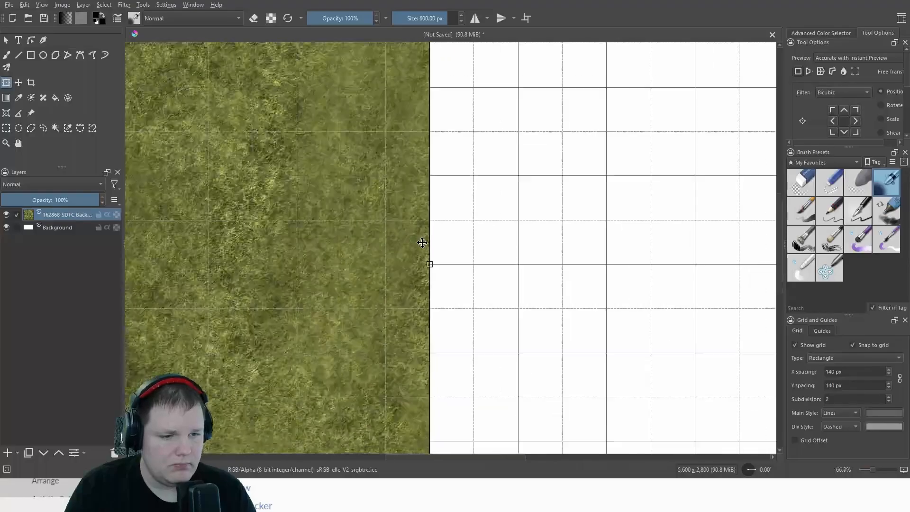
drag(453, 276, 384, 254)
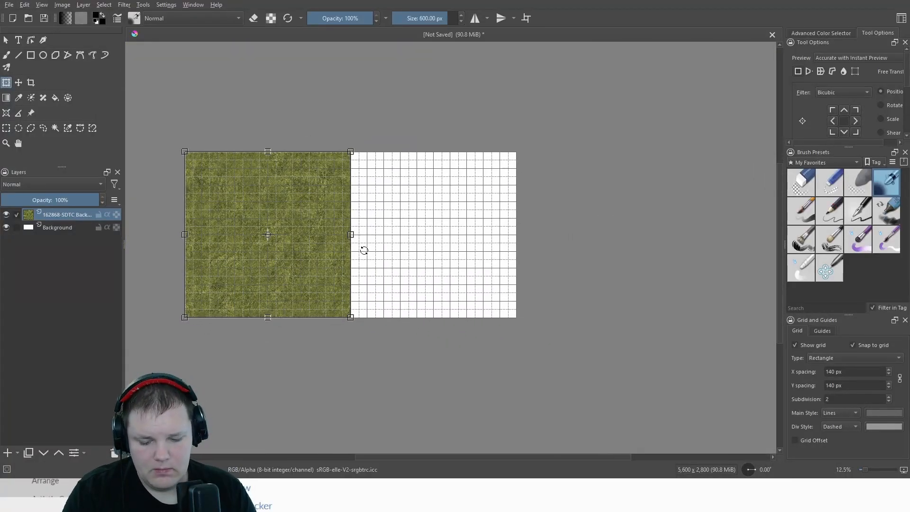
Apply the transform and duplicate the grass layer
key(Return)
key(ctrl+j)
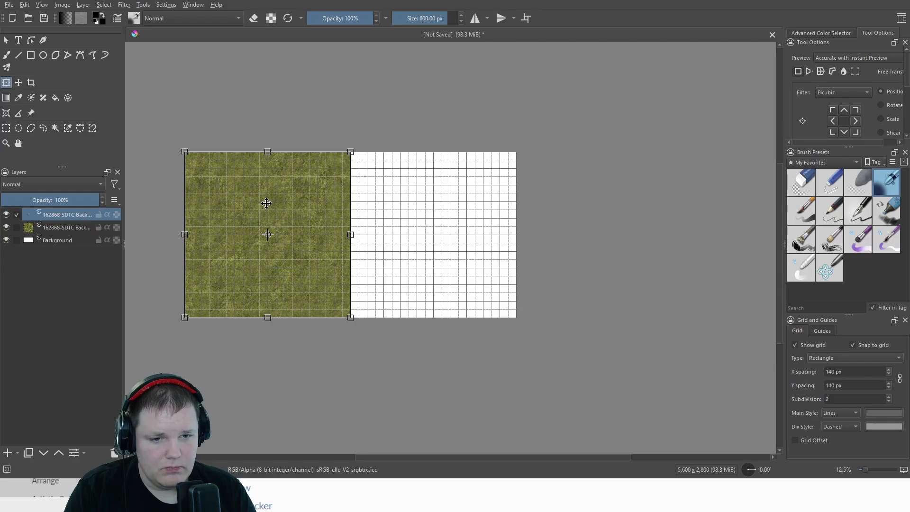
drag(266, 203, 433, 199)
scroll(332, 209, up, 1)
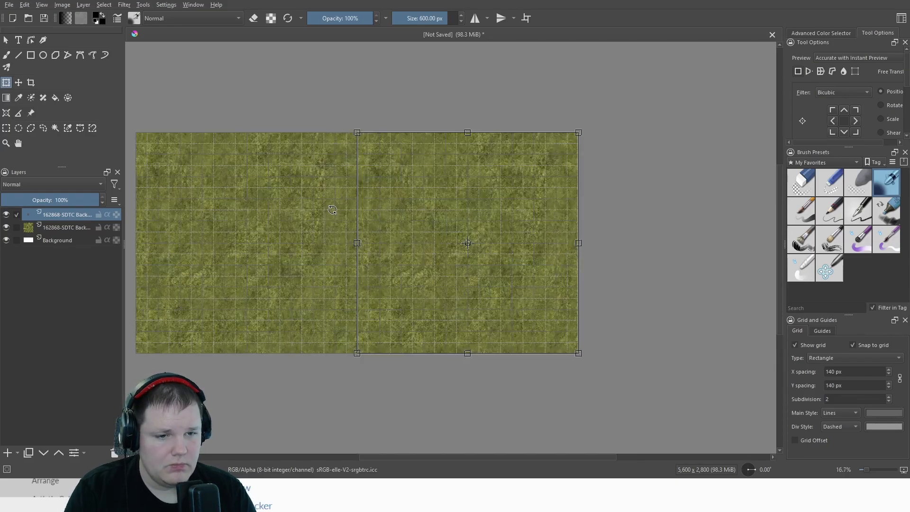
scroll(333, 209, up, 1)
scroll(335, 199, up, 1)
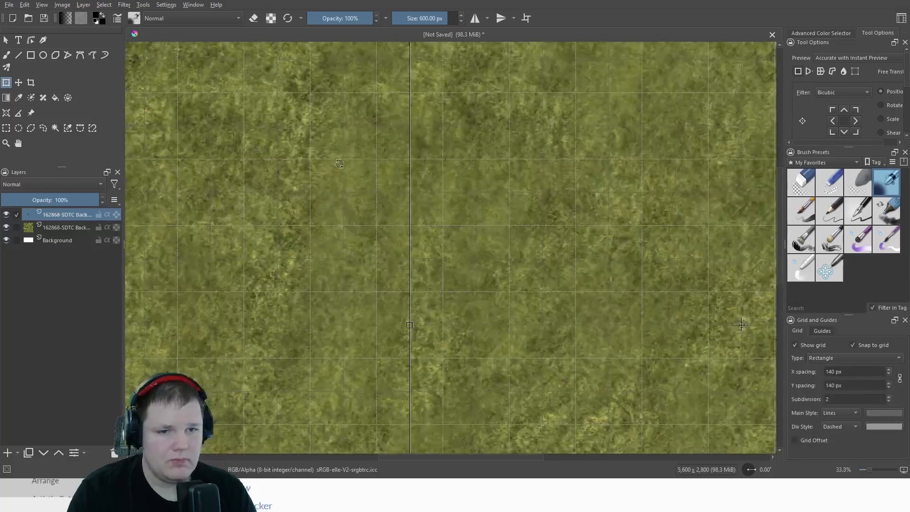
scroll(361, 161, up, 1)
scroll(382, 161, up, 1)
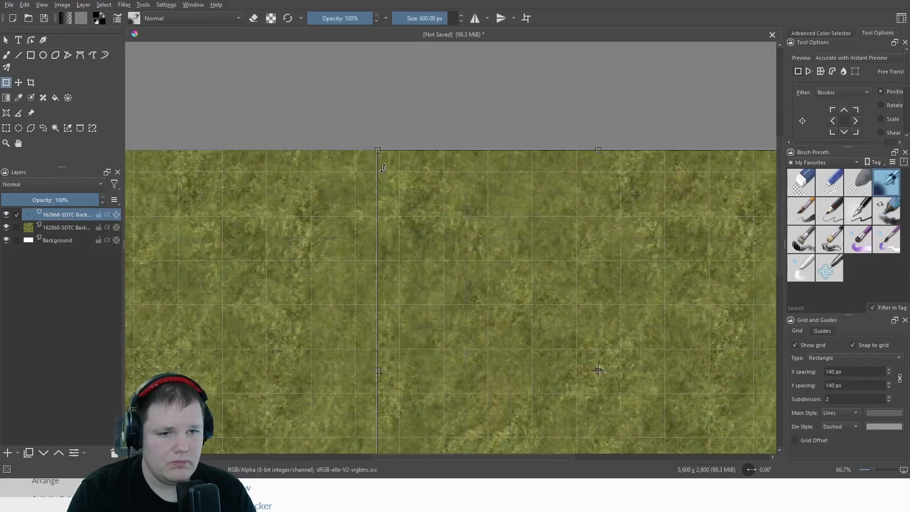
scroll(383, 168, down, 5)
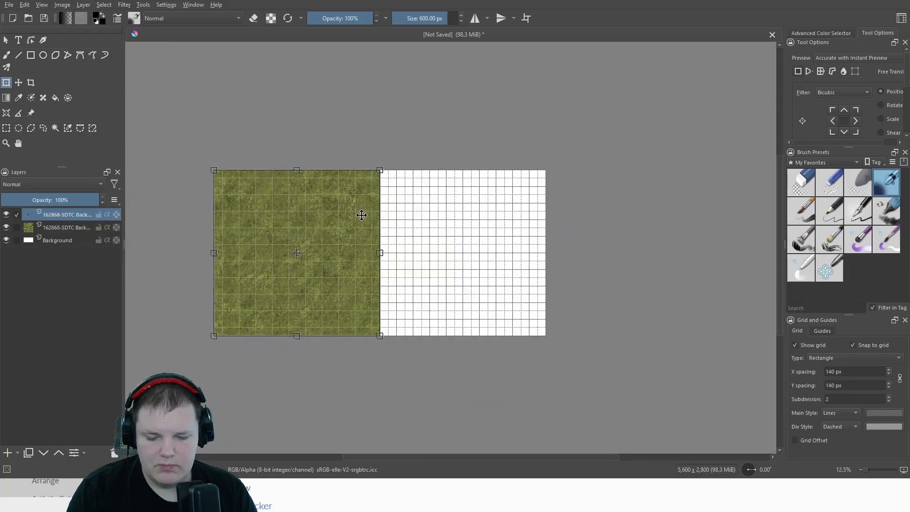
key(Return)
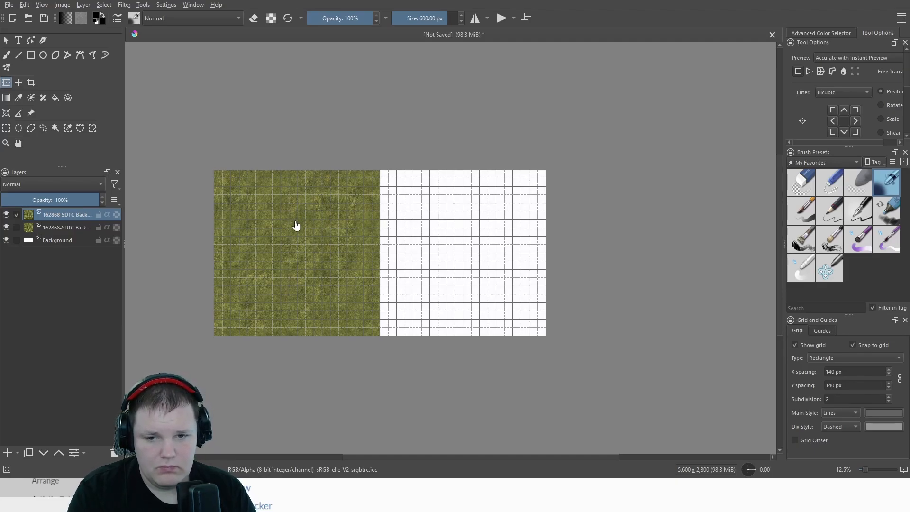
Move the duplicated grass layer onto the canvas's right half, flush against the original, and apply the transform
drag(312, 204, 479, 203)
ctrl+scroll(480, 187, up, 2)
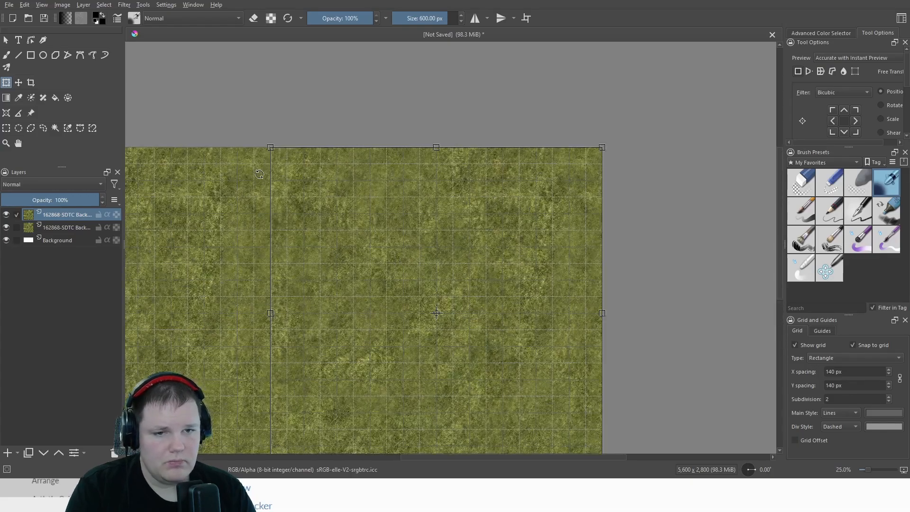
drag(184, 190, 242, 178)
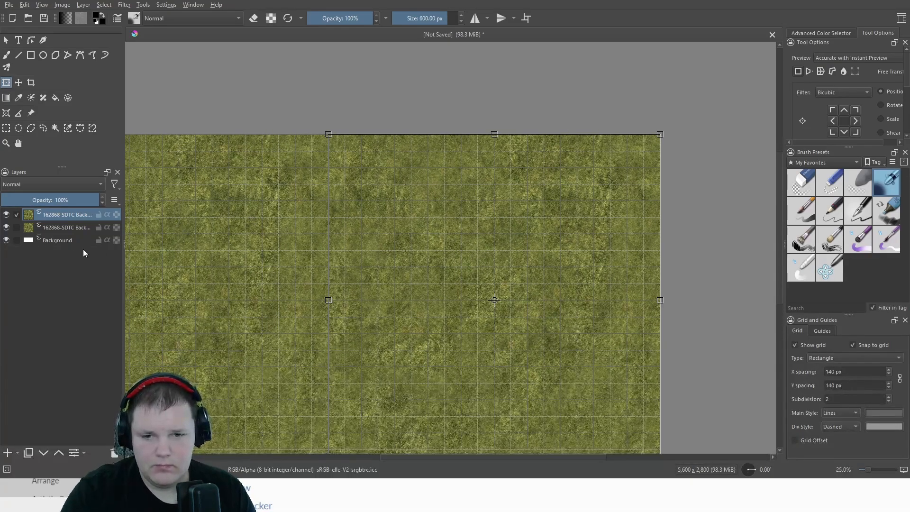
click(67, 230)
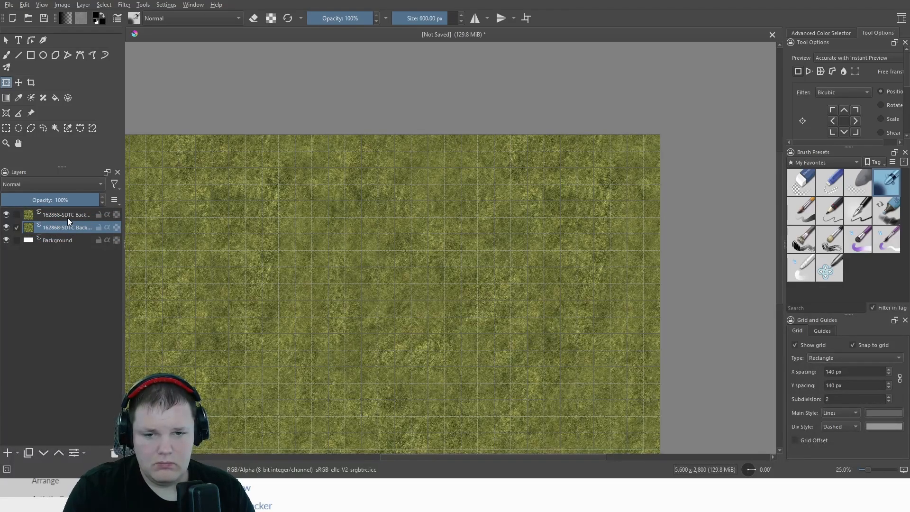
Merge the duplicated grass layer down into the original grass layer
click(67, 216)
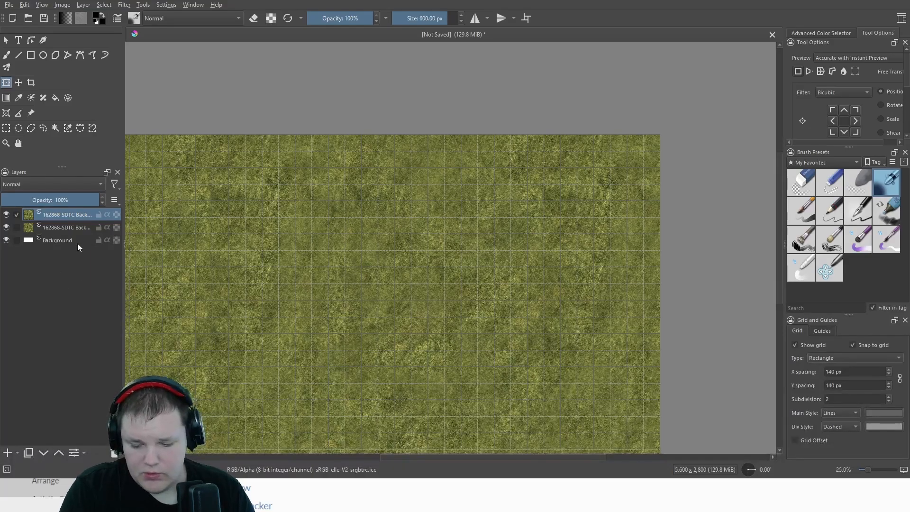
key(ctrl+e)
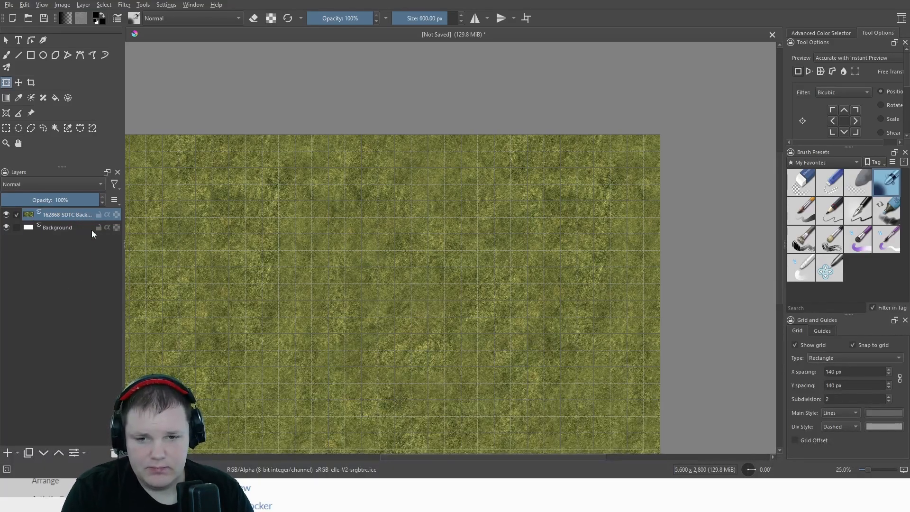
scroll(373, 281, down, 1)
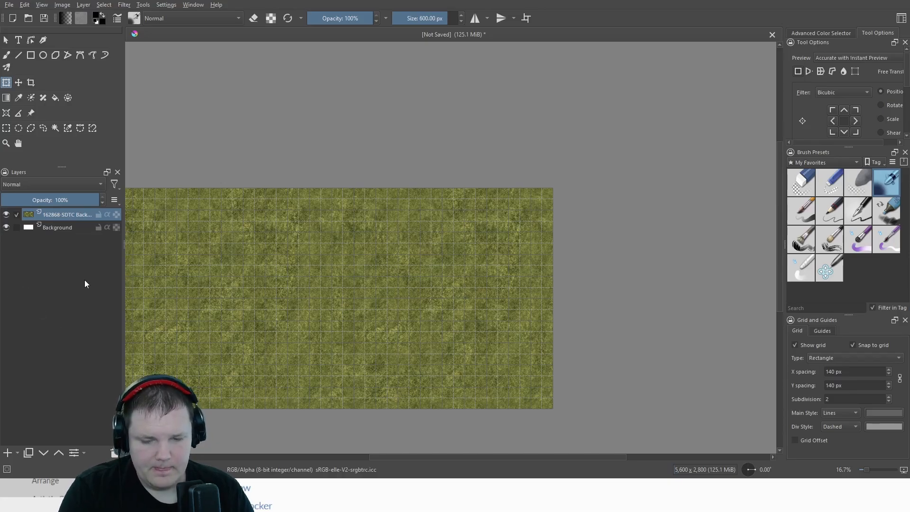
Add a new paint layer above the grass and set the foreground color to white
click(8, 454)
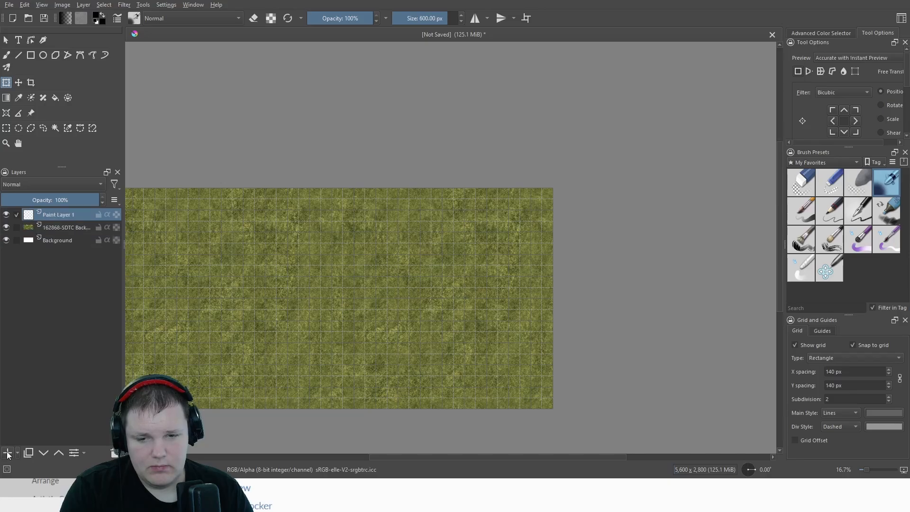
scroll(290, 187, up, 4)
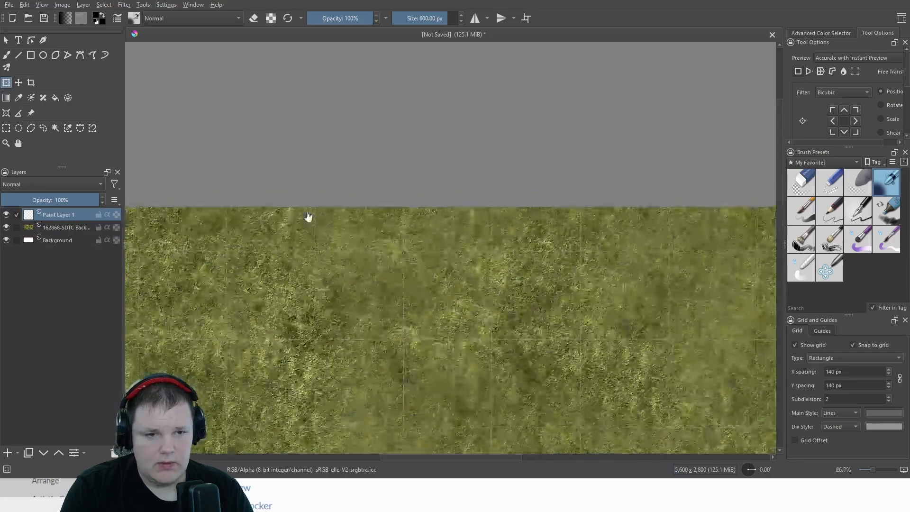
click(806, 33)
drag(826, 84, 794, 106)
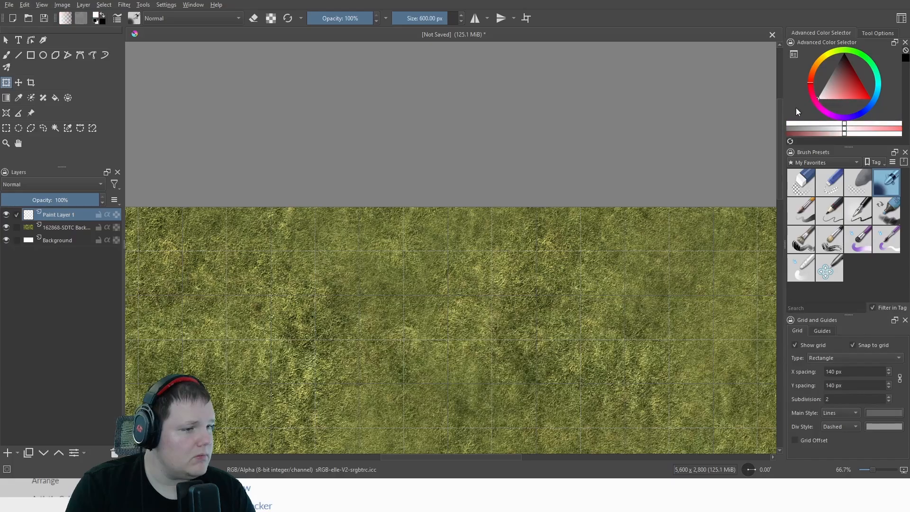
click(844, 133)
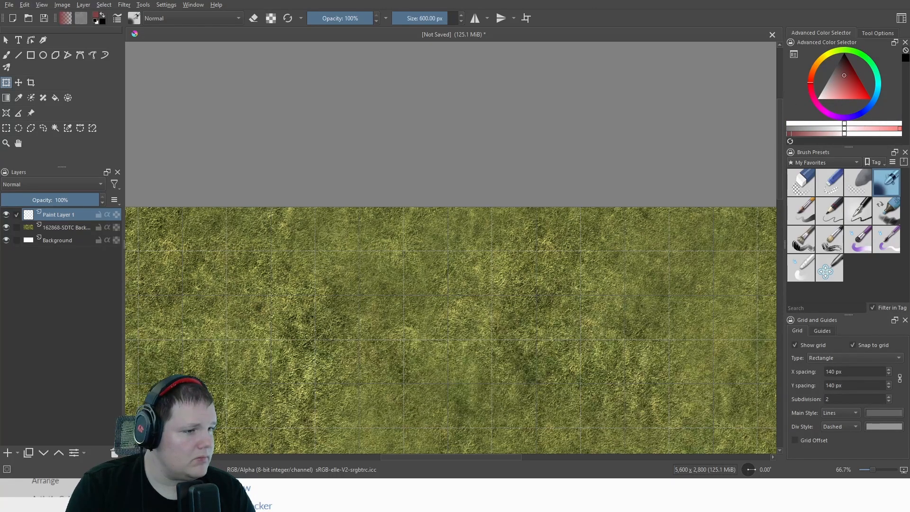
click(896, 128)
drag(831, 91, 816, 99)
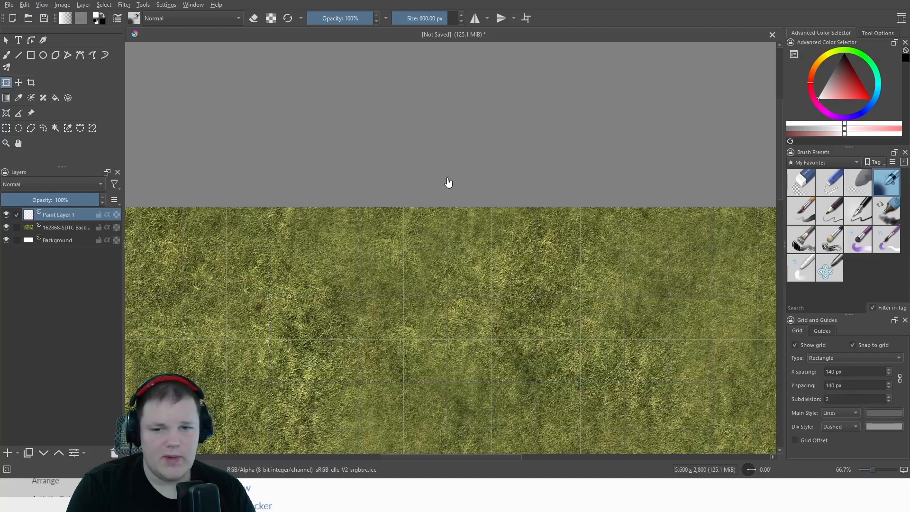
Choose the Rectangle tool and set its fill to Foreground Color
scroll(484, 166, down, 4)
drag(486, 193, 390, 155)
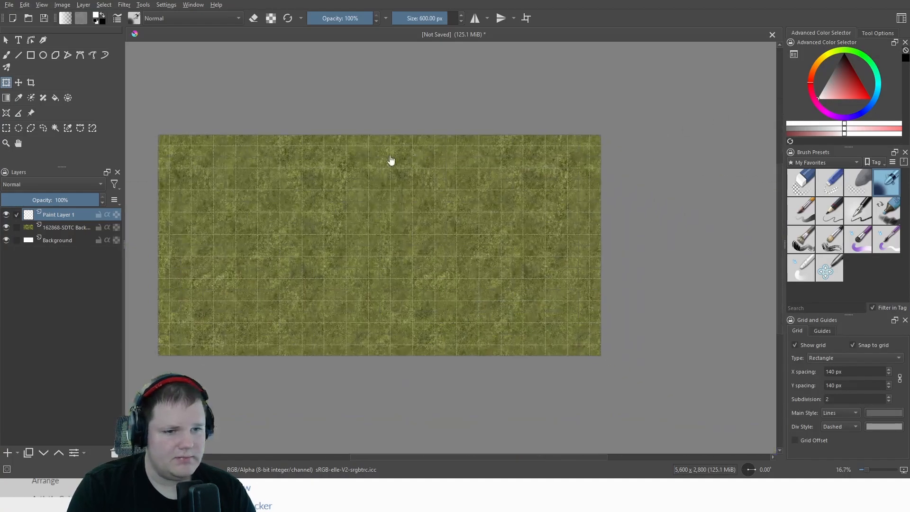
key(2)
scroll(409, 117, up, 1)
drag(402, 105, 250, 121)
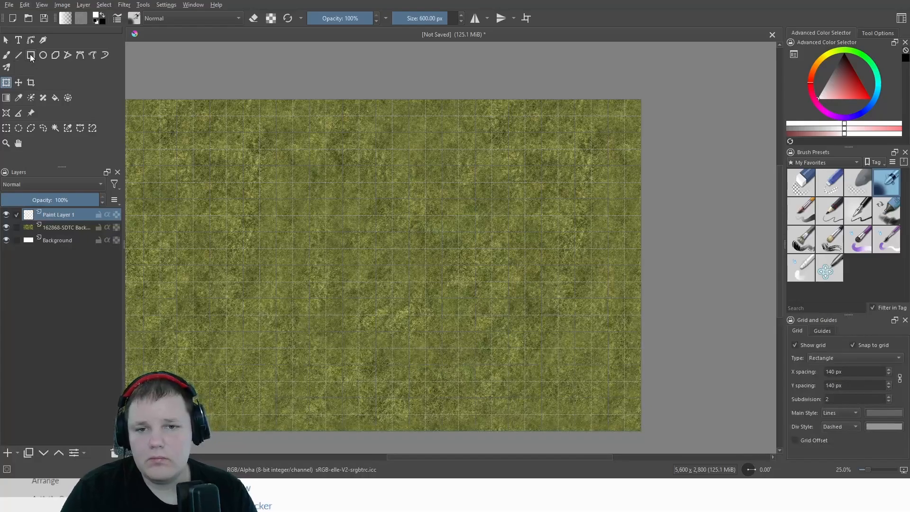
click(31, 56)
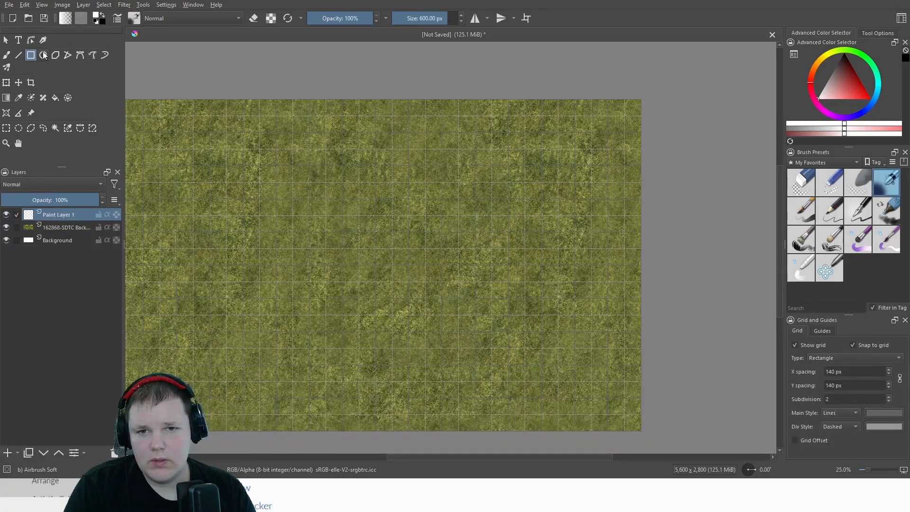
click(877, 32)
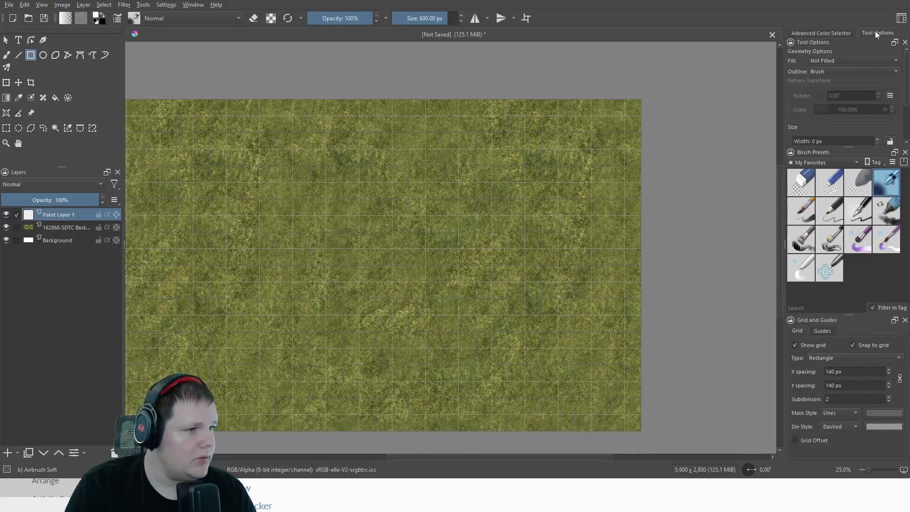
scroll(836, 105, down, 3)
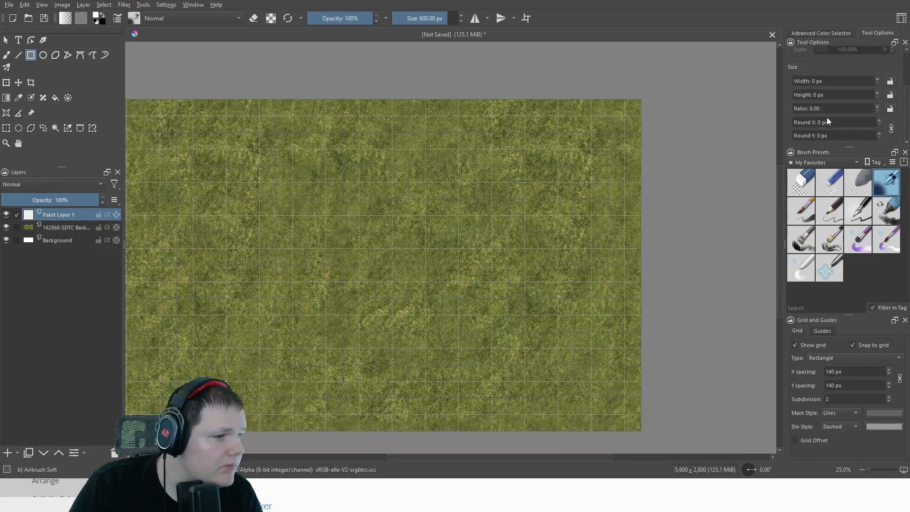
scroll(825, 117, up, 3)
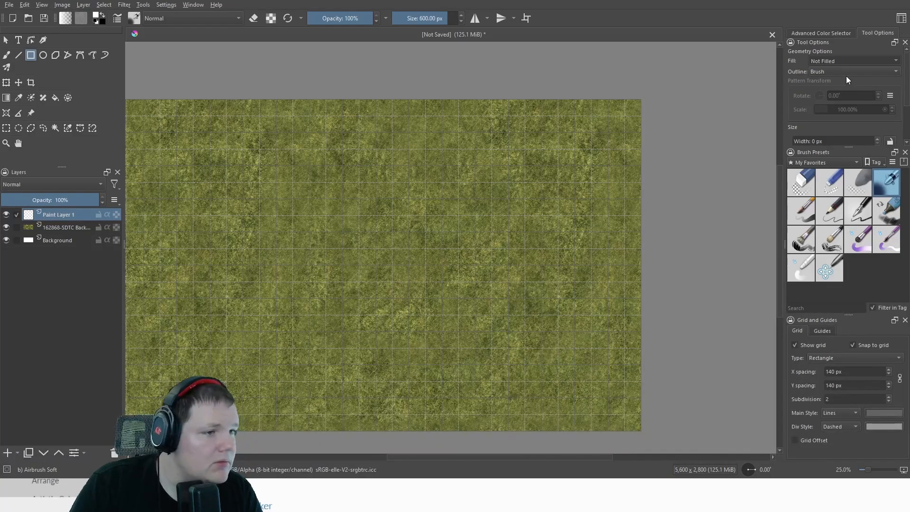
scroll(847, 60, down, 1)
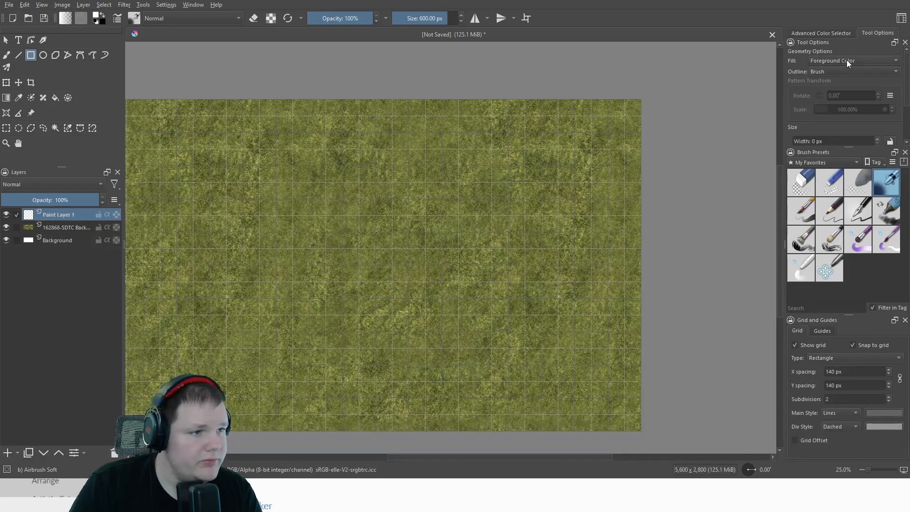
Try to cover the map's right half with a filled white rectangle about 2800 px wide using the brush outline, and undo it
scroll(313, 114, up, 4)
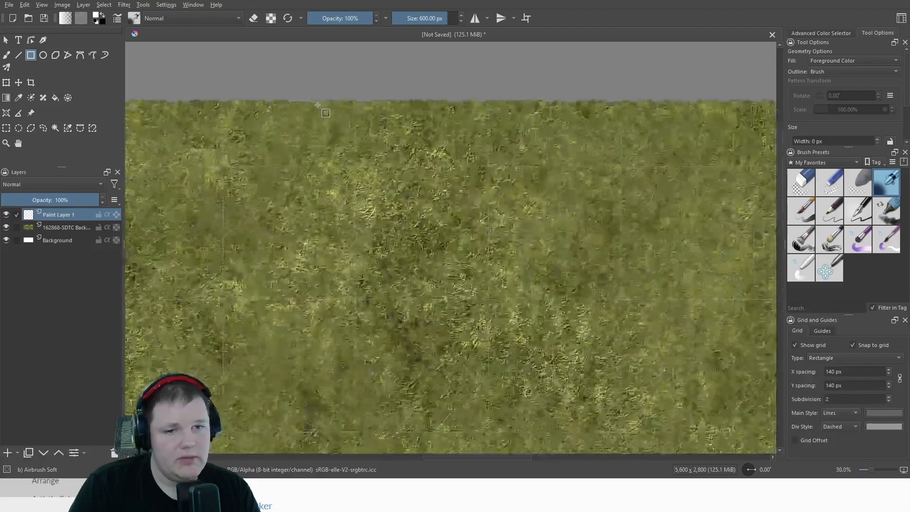
scroll(310, 116, down, 1)
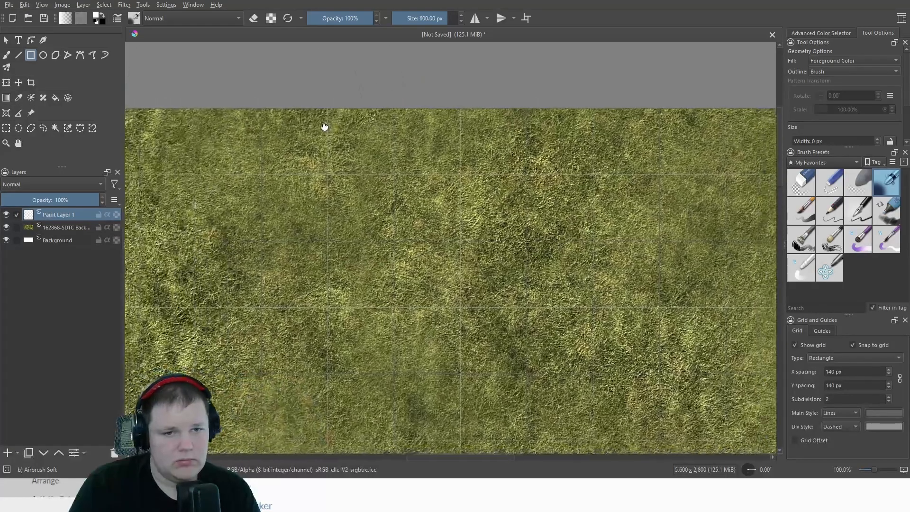
scroll(327, 135, down, 2)
scroll(346, 161, down, 1)
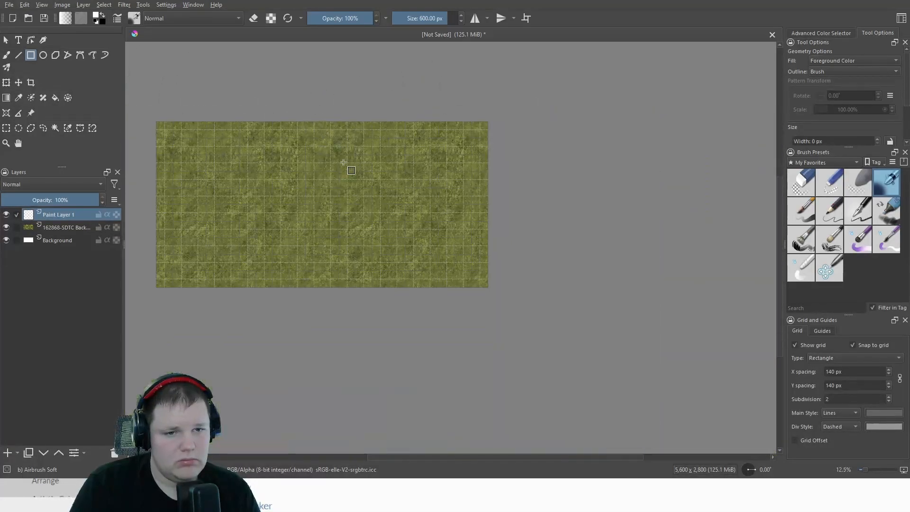
scroll(422, 138, up, 2)
drag(477, 162, 361, 151)
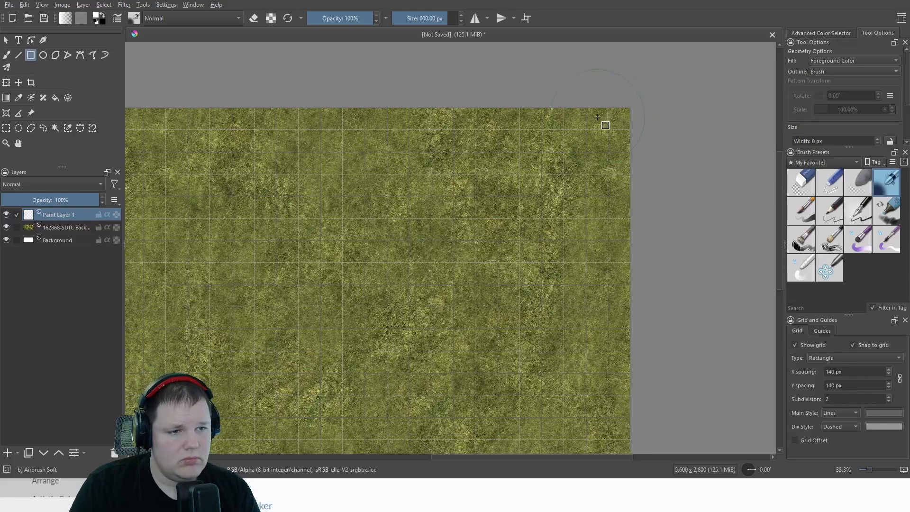
scroll(434, 116, down, 3)
scroll(251, 121, up, 2)
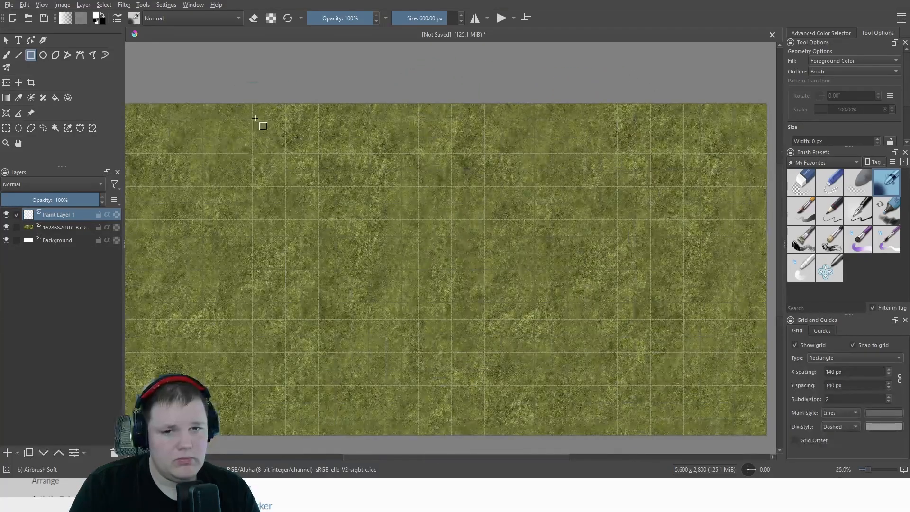
scroll(460, 110, up, 3)
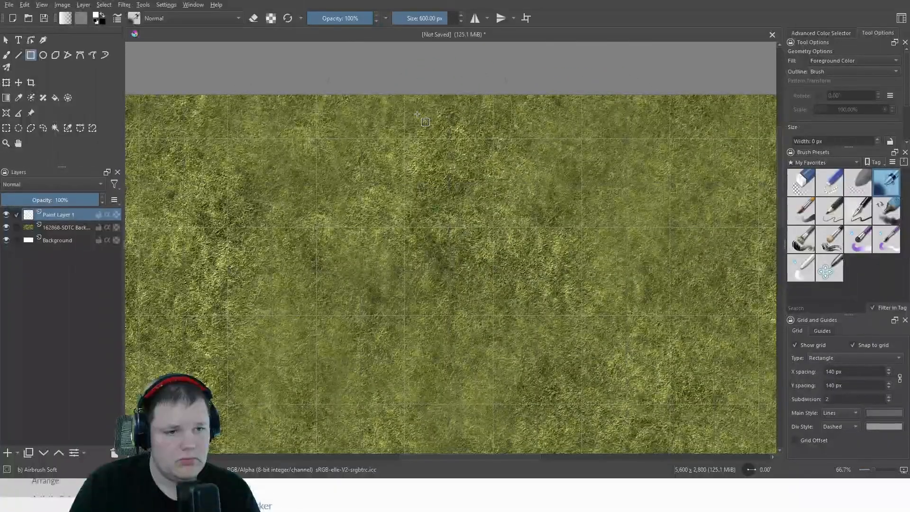
scroll(417, 115, down, 4)
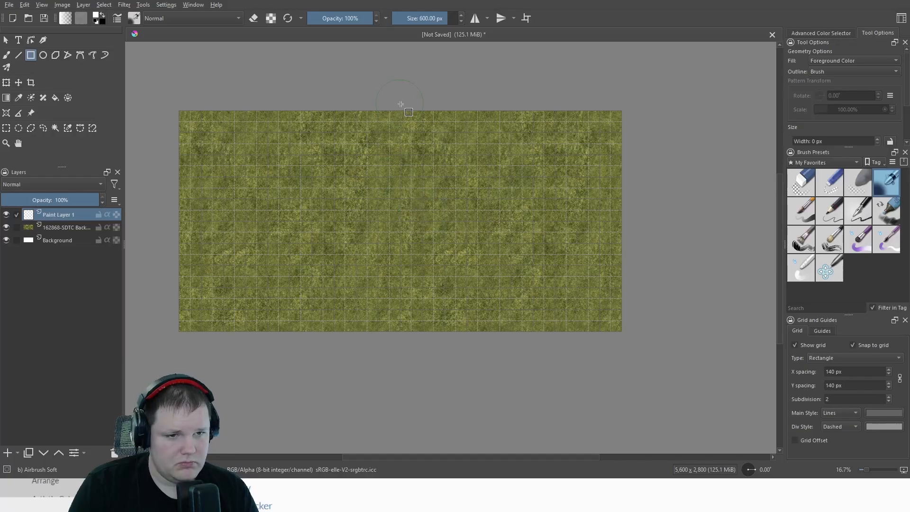
scroll(403, 110, up, 5)
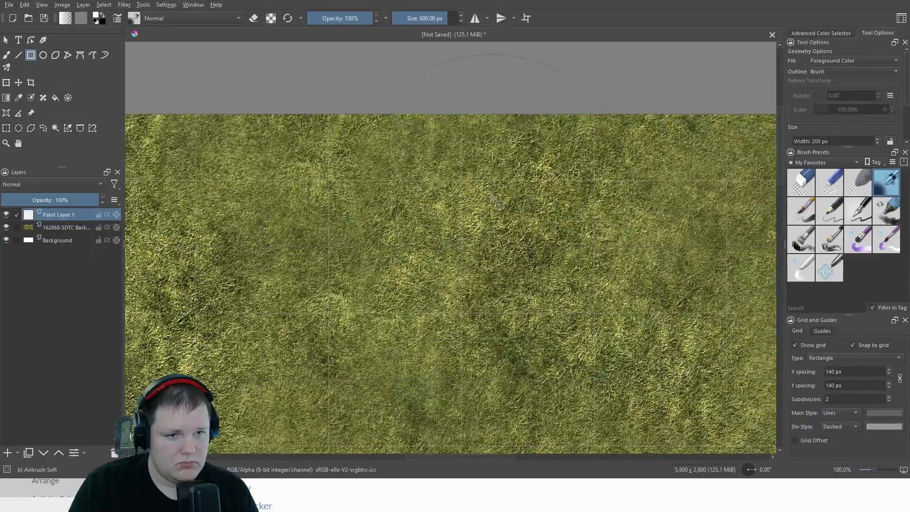
scroll(492, 197, up, 2)
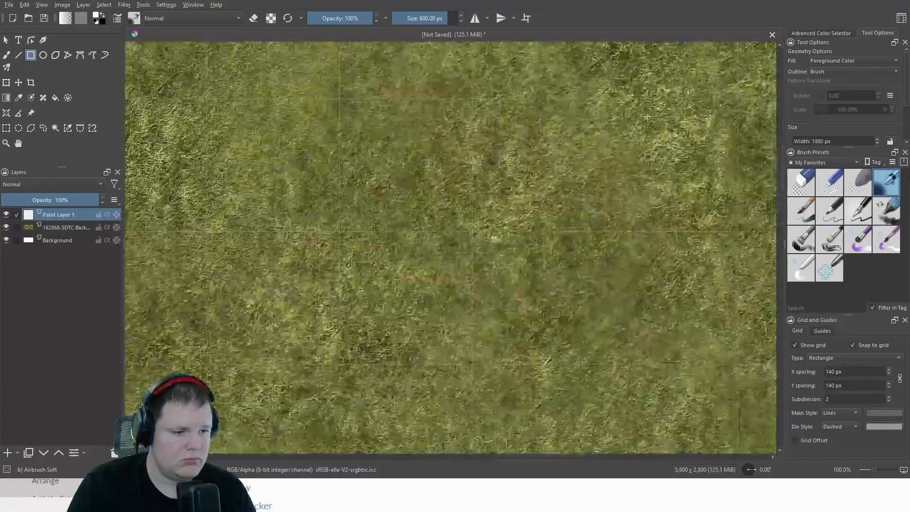
drag(586, 396, 374, 342)
scroll(374, 341, down, 7)
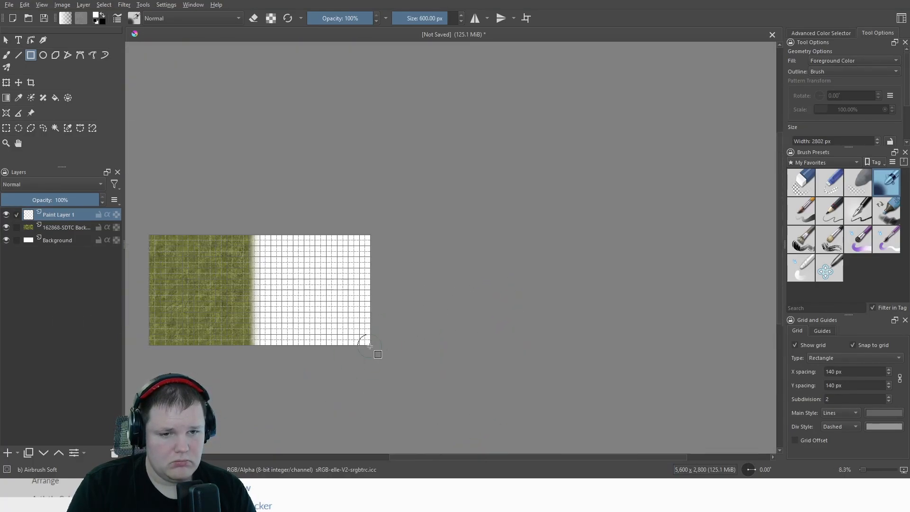
scroll(304, 284, up, 3)
drag(212, 263, 373, 285)
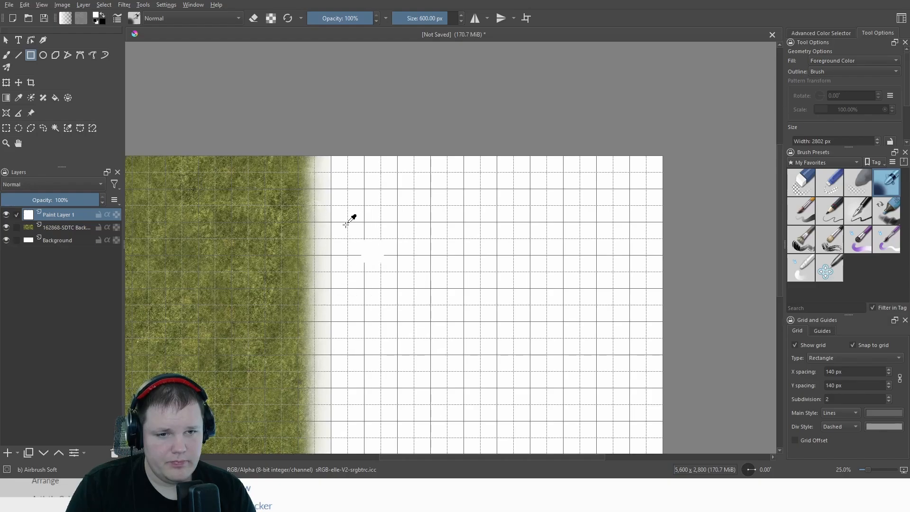
key(ctrl+z)
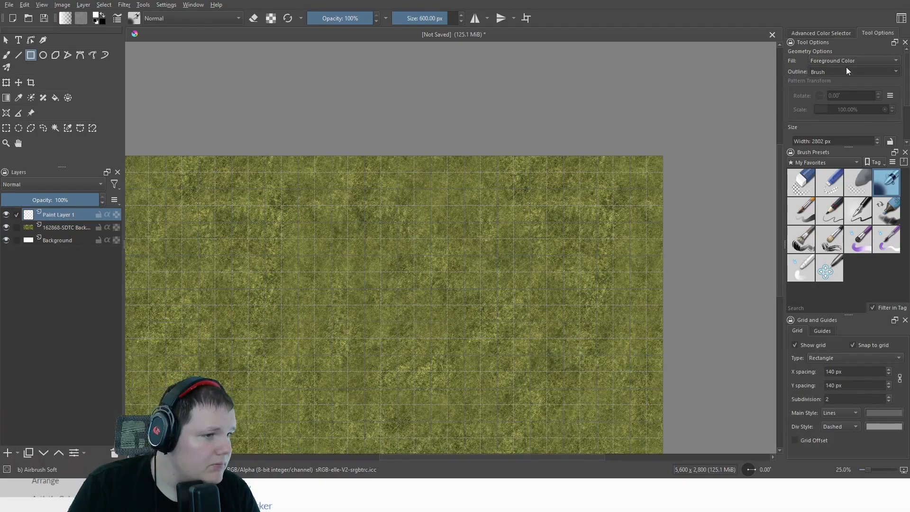
Turn off the rectangle outline and cover the map's right half with a white rectangle about 3083 px wide
click(849, 72)
click(846, 62)
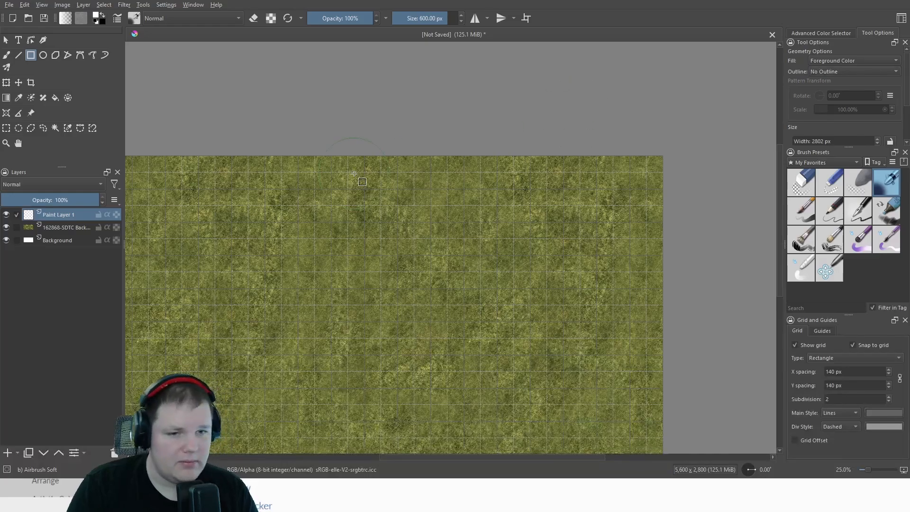
scroll(351, 173, down, 2)
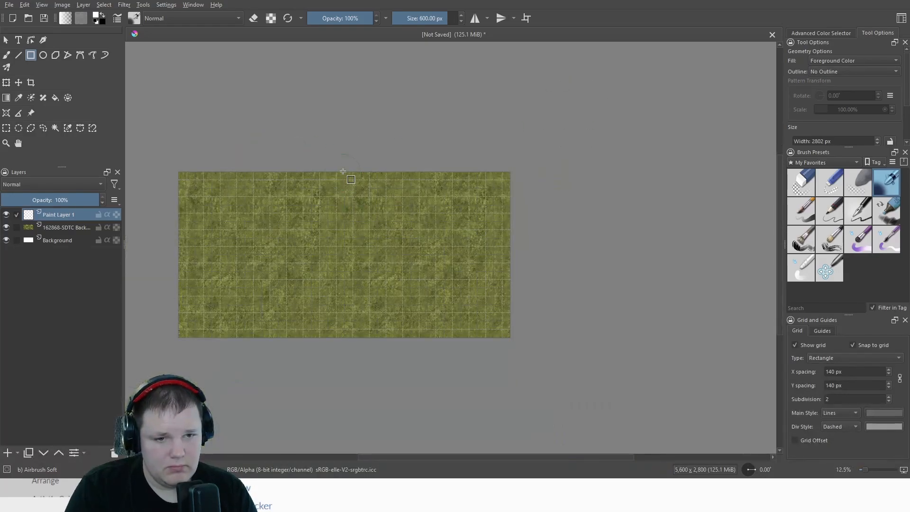
scroll(343, 171, up, 1)
scroll(338, 179, up, 2)
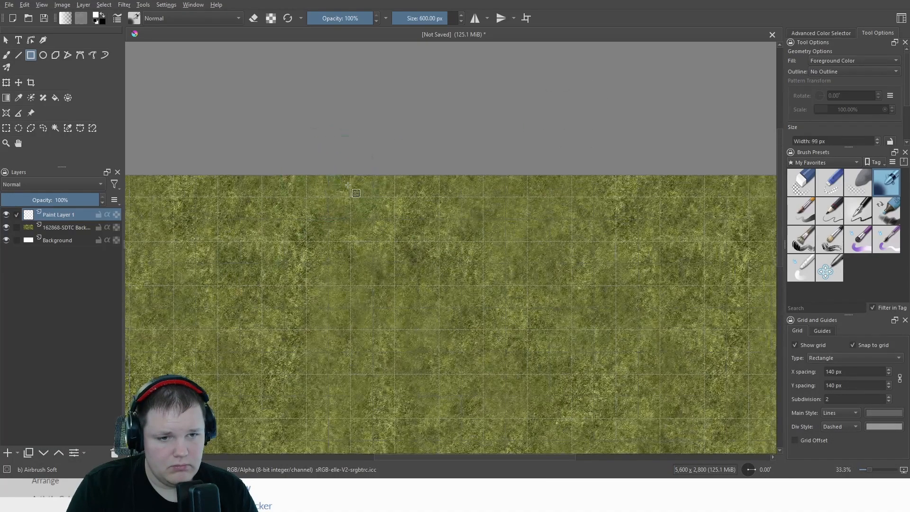
drag(348, 185, 504, 197)
scroll(498, 298, down, 3)
scroll(392, 146, up, 2)
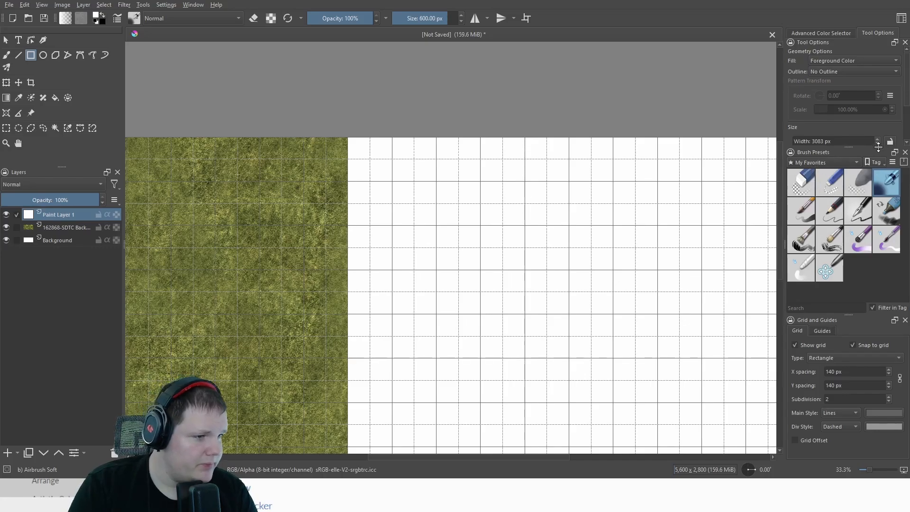
Switch the brush presets to the Pixel Art tag and select its first 1 px brush
click(830, 125)
click(806, 181)
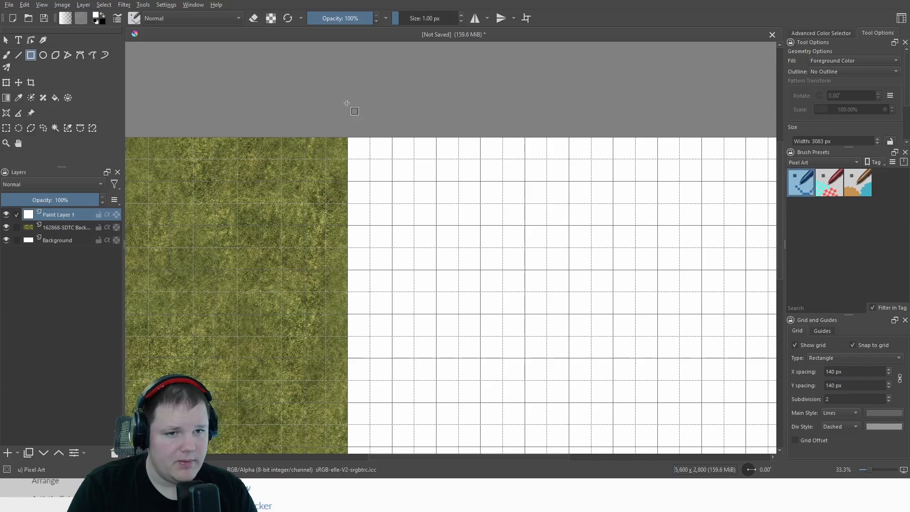
Shift the white rectangle with the Transform tool so its left edge lines up with the vertical grid line
scroll(346, 101, up, 10)
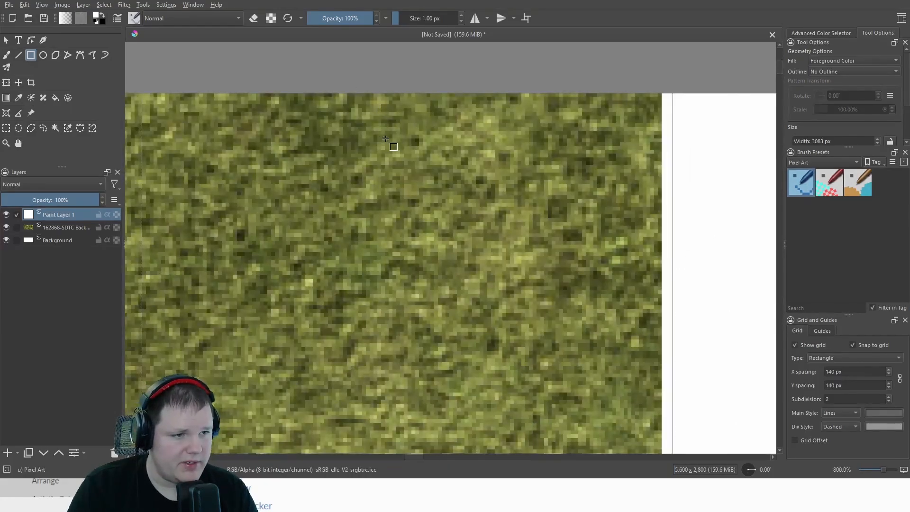
scroll(387, 144, down, 4)
scroll(430, 91, down, 5)
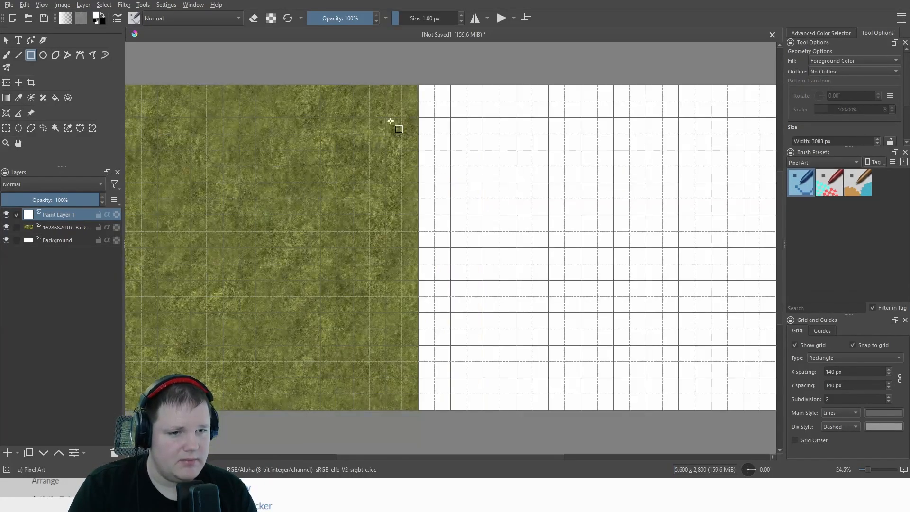
scroll(400, 97, up, 3)
scroll(360, 194, up, 4)
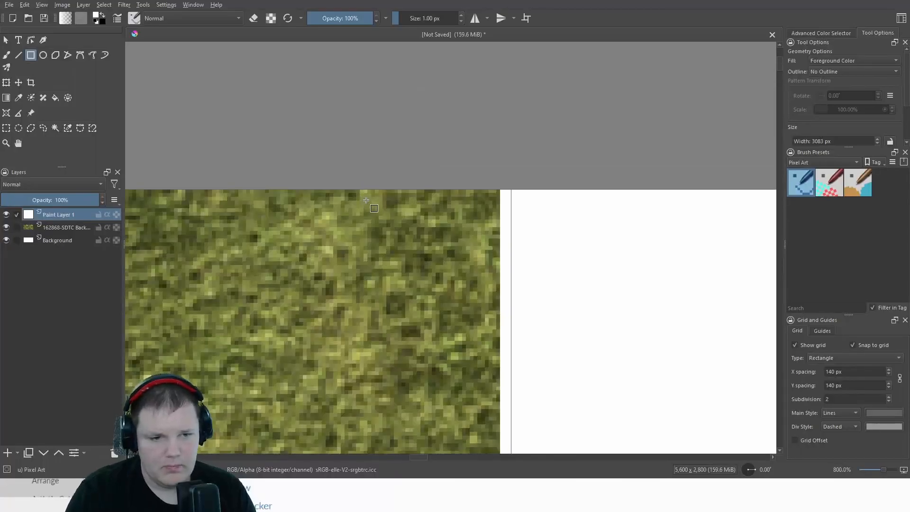
key(1)
drag(426, 247, 368, 141)
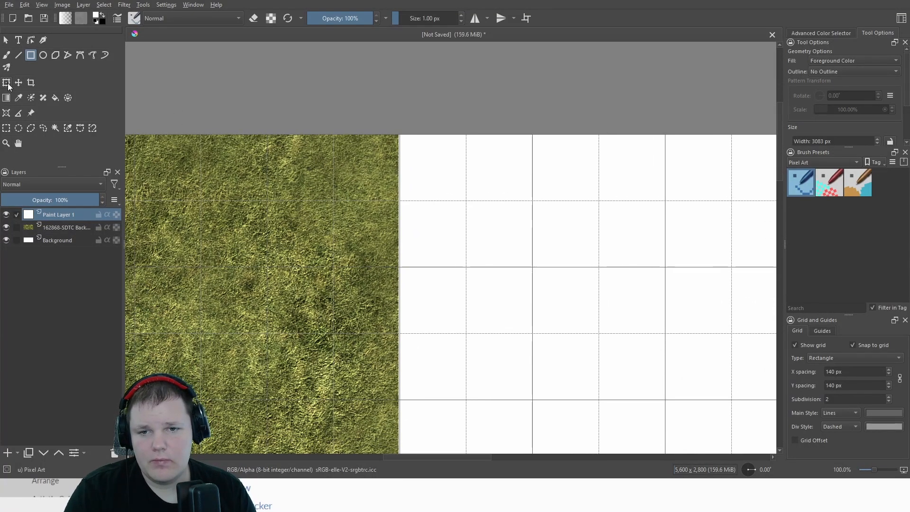
scroll(438, 154, up, 4)
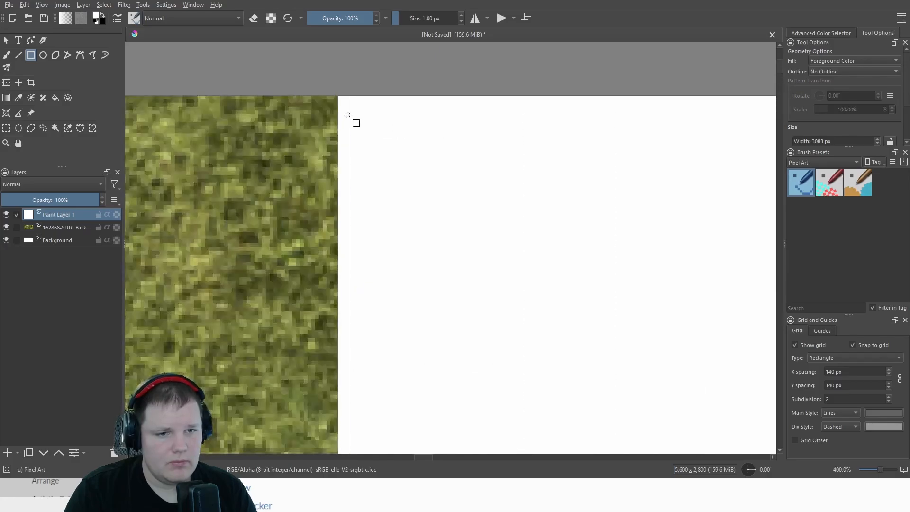
scroll(347, 114, up, 4)
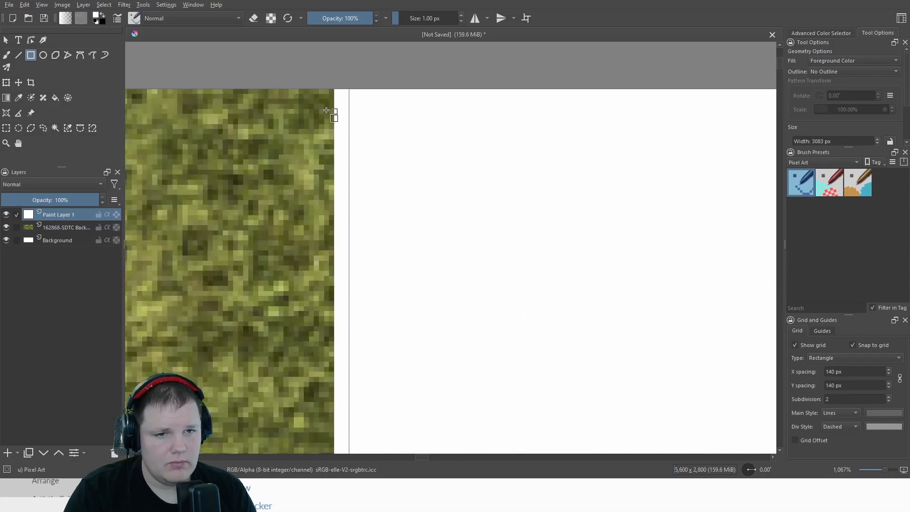
click(8, 83)
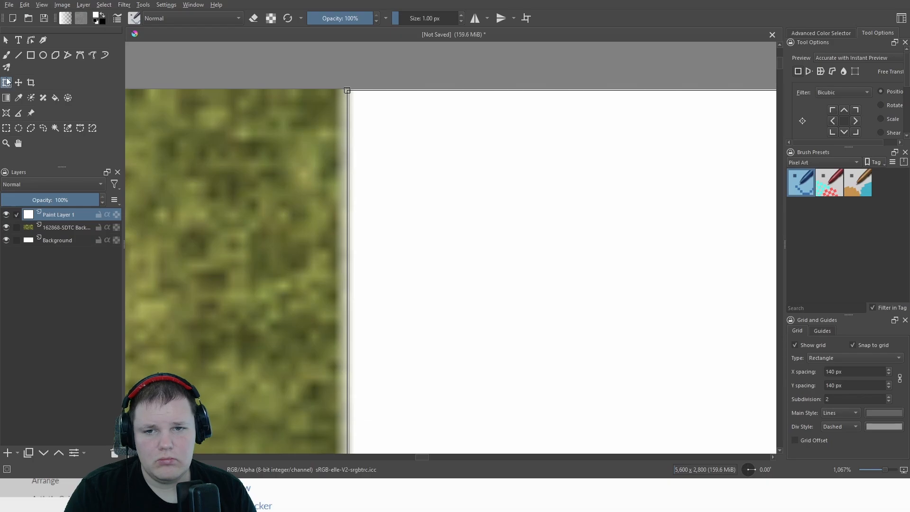
click(5, 40)
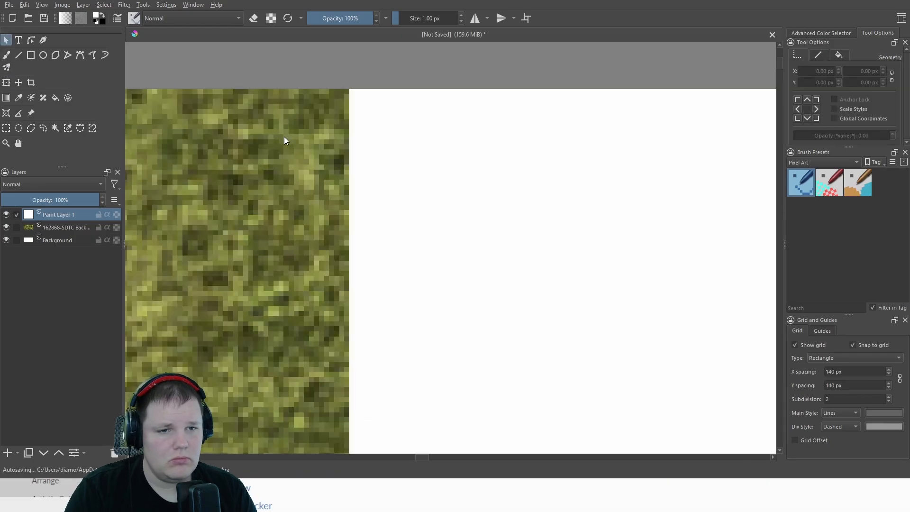
Examine the map's corners and the grid squares along the grass's upper edge up to the white rectangle
scroll(382, 167, down, 3)
scroll(384, 175, down, 5)
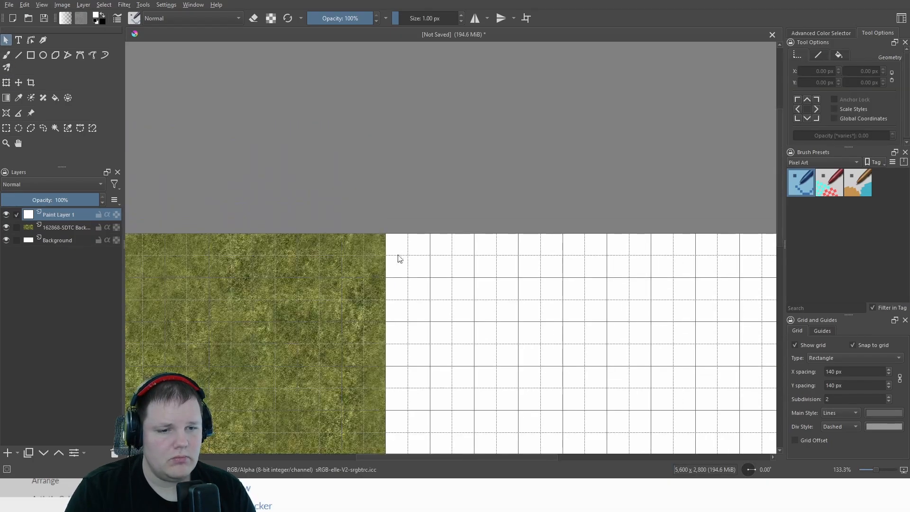
scroll(435, 226, up, 4)
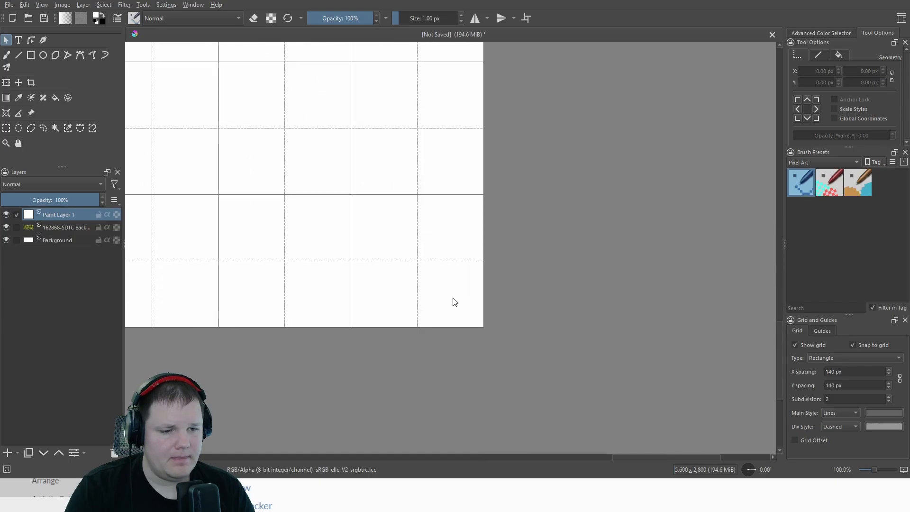
scroll(453, 301, down, 3)
drag(223, 187, 432, 230)
scroll(348, 175, up, 2)
scroll(319, 160, up, 2)
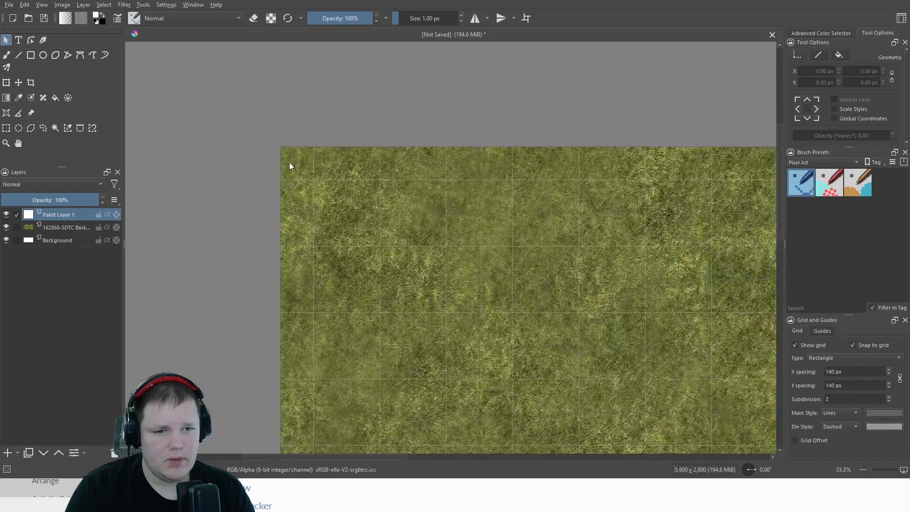
drag(358, 162, 248, 162)
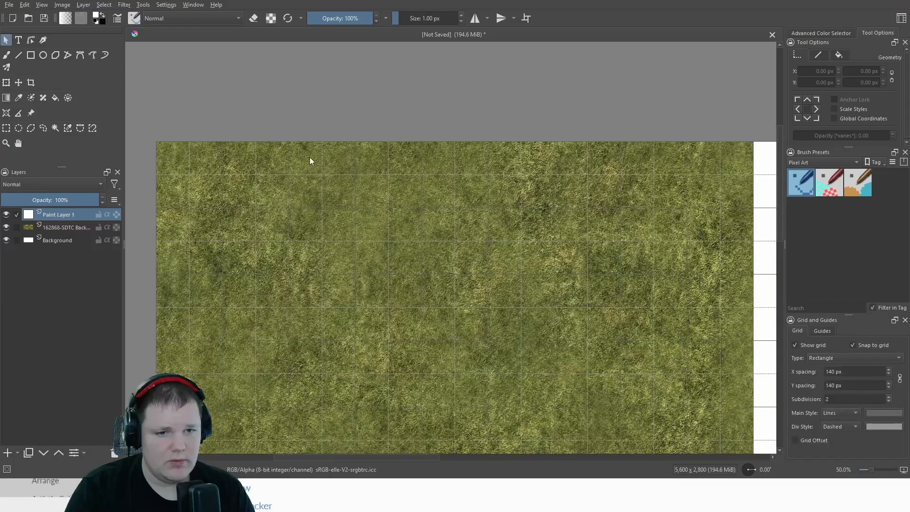
drag(339, 158, 242, 155)
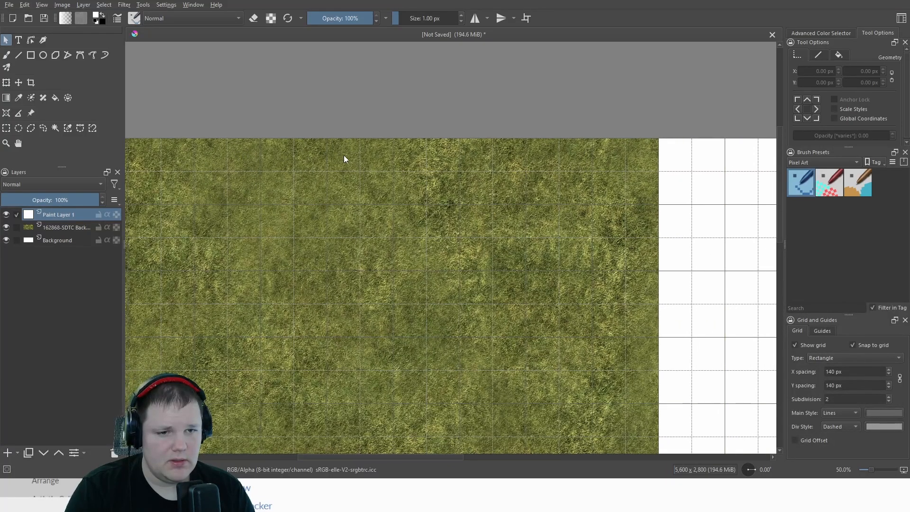
drag(344, 159, 237, 153)
drag(332, 153, 263, 155)
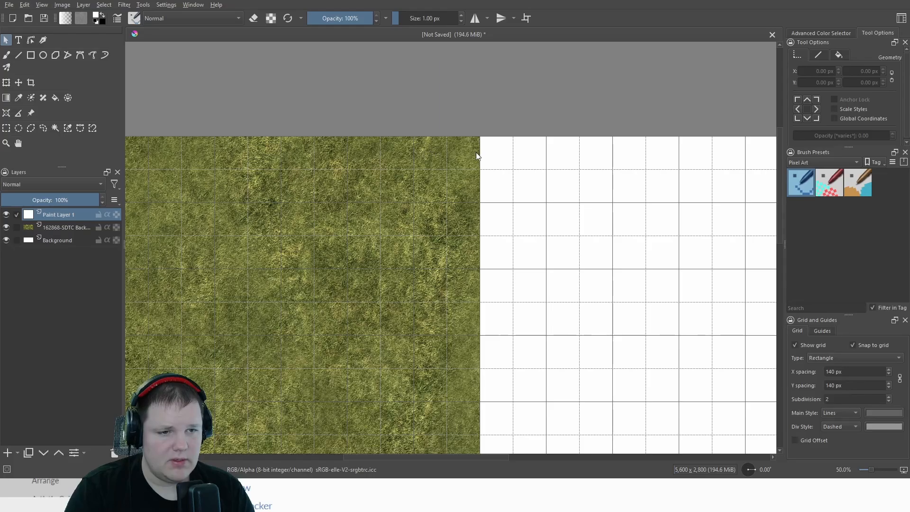
drag(484, 154, 323, 140)
key(2)
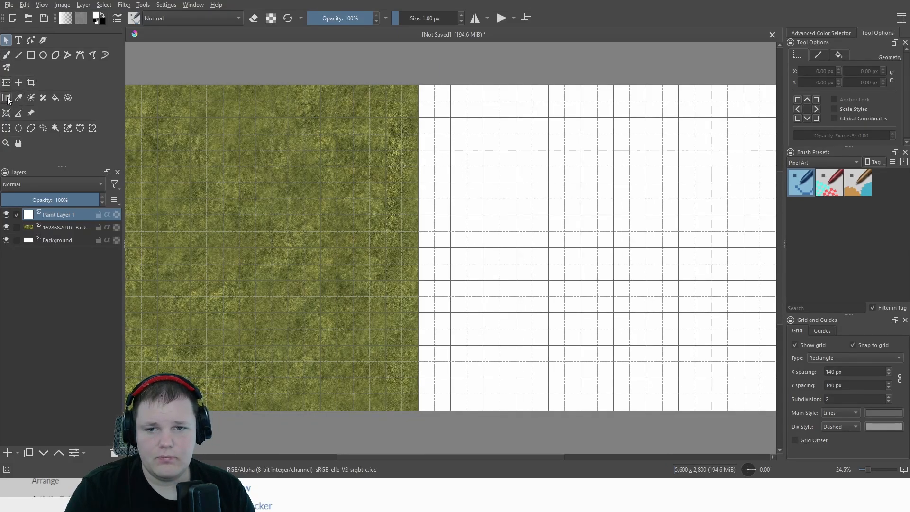
Select a full-height strip about 587 px wide across the white rectangle's left edge and clear the white inside it
click(6, 128)
drag(383, 85, 452, 435)
scroll(452, 372, up, 4)
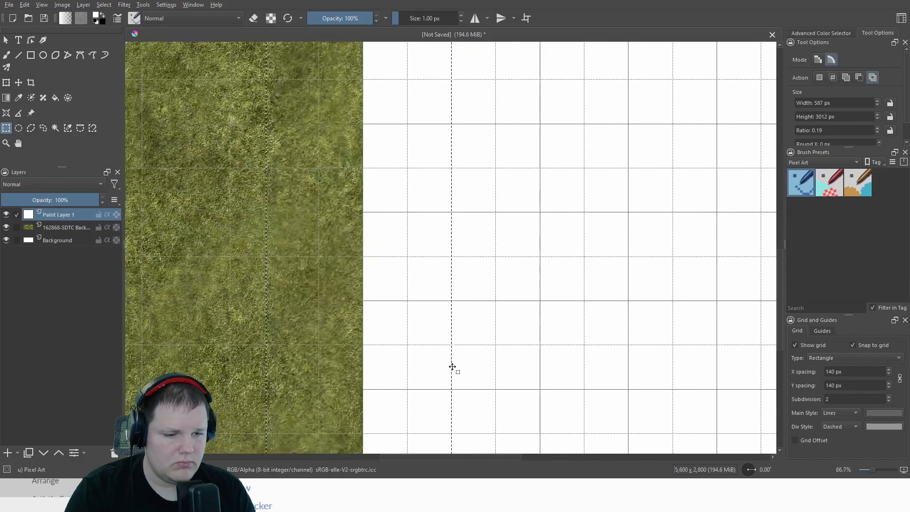
scroll(463, 362, down, 5)
scroll(408, 300, up, 3)
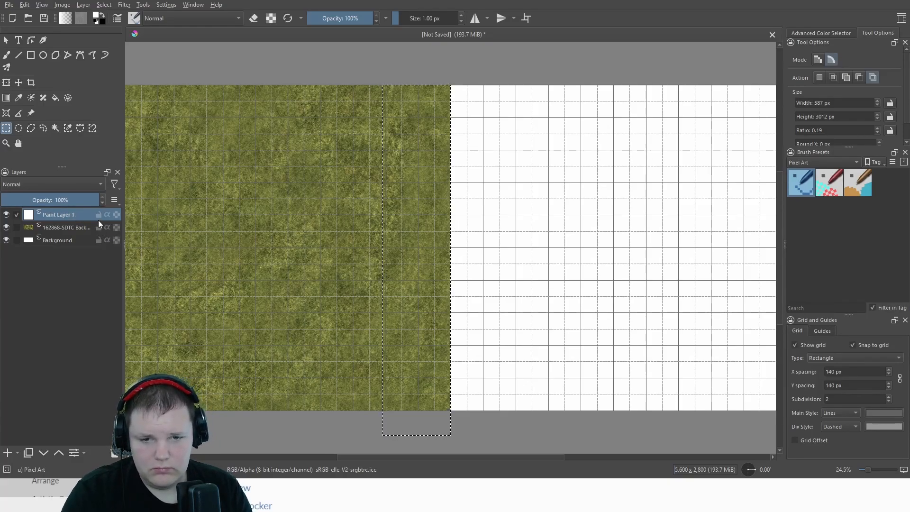
Lower the opacity of the white paint layer to 38%
drag(413, 200, 384, 200)
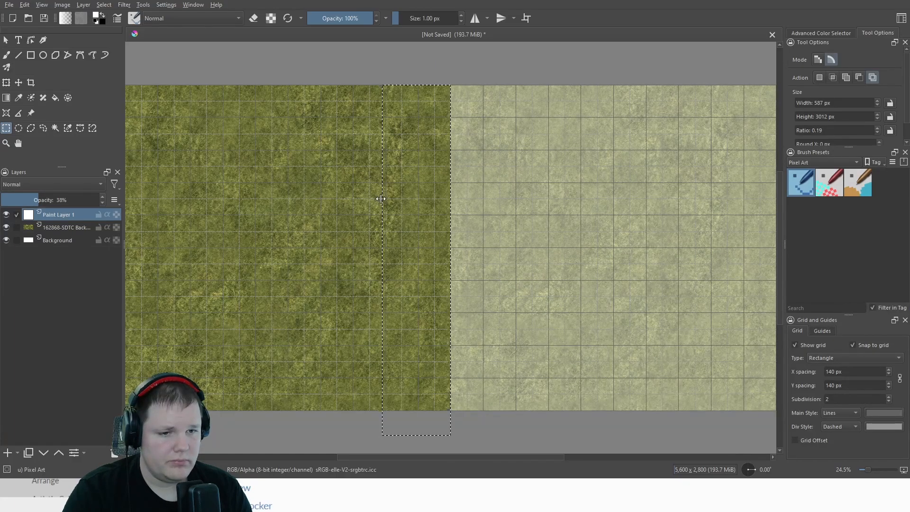
Undo the last opacity reduction of the white paint layer and save the deselected map as Donkey Barrel.kra
key(ctrl+z)
key(ctrl+z)
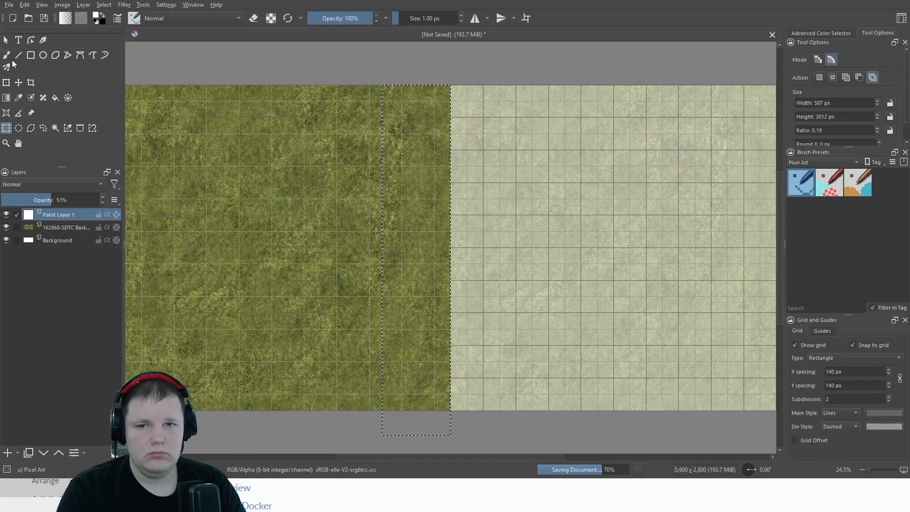
click(294, 197)
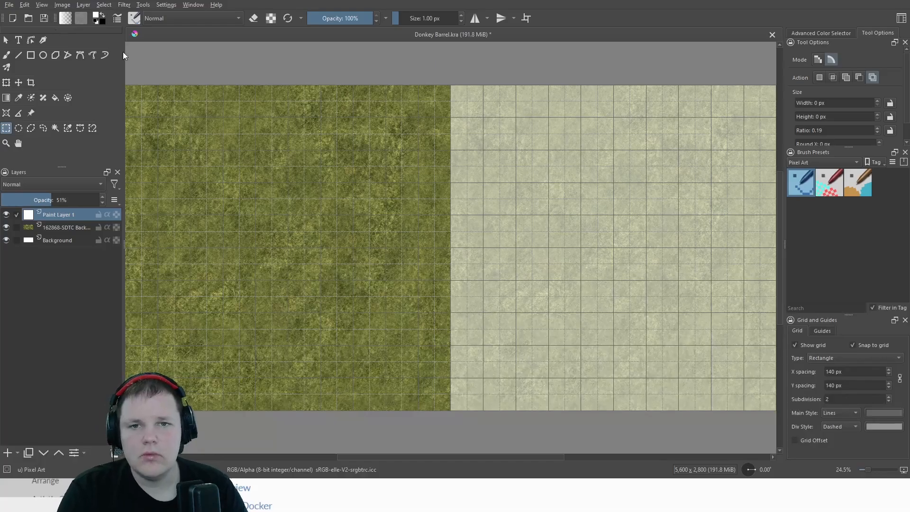
key(ctrl+s)
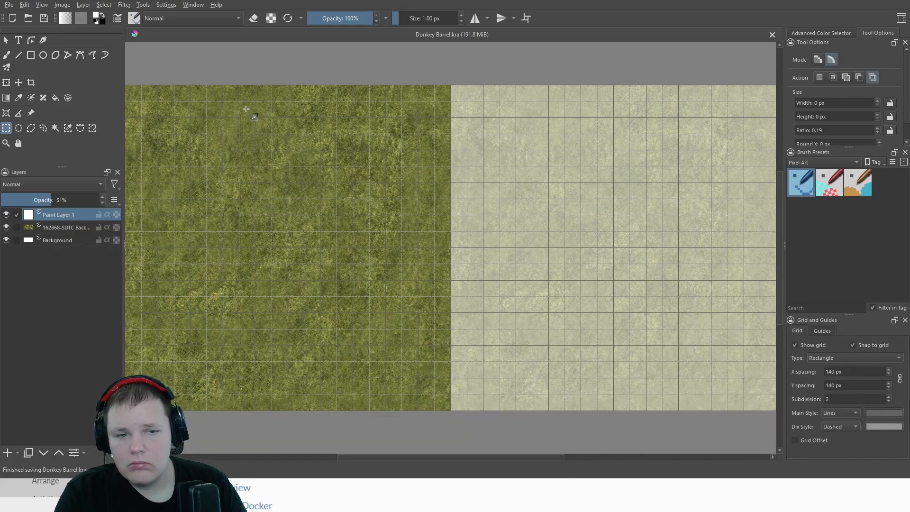
Restore the wider 5,880 × 2,800 px canvas with its blank strip along the grass's left edge
scroll(339, 152, down, 1)
scroll(332, 175, up, 1)
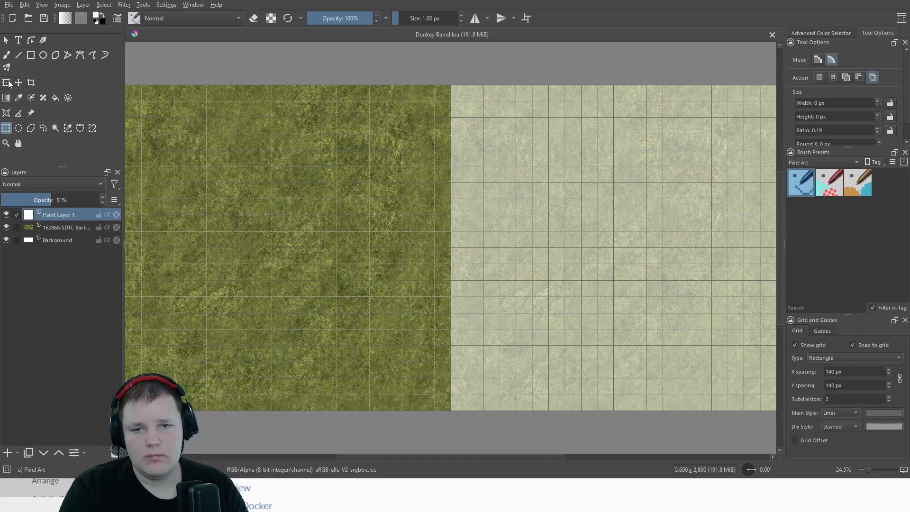
scroll(254, 122, down, 2)
scroll(275, 133, up, 1)
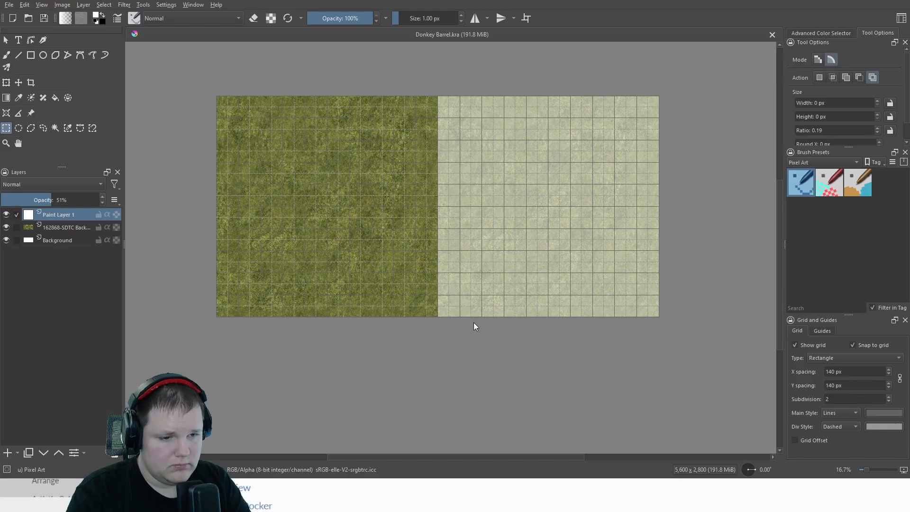
key(ctrl+z)
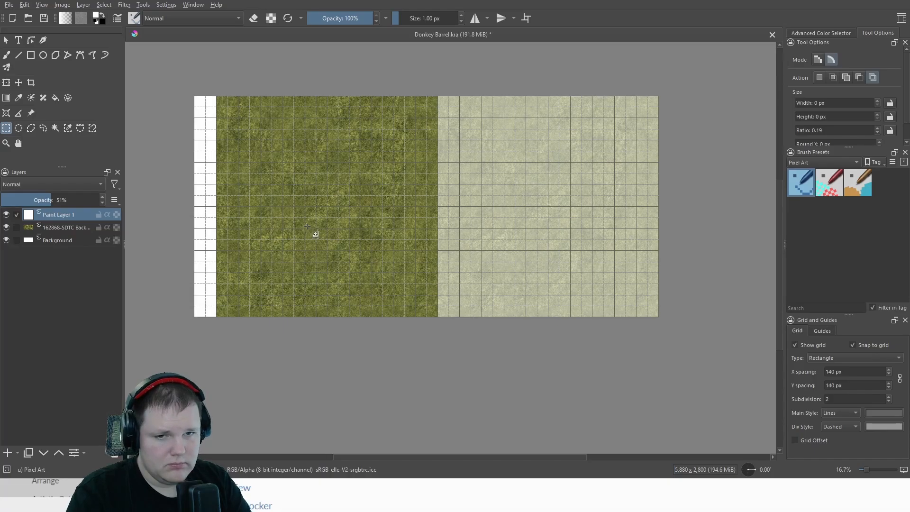
On the grass layer, select a full-height strip about 282 px wide along the grass's left edge
click(28, 230)
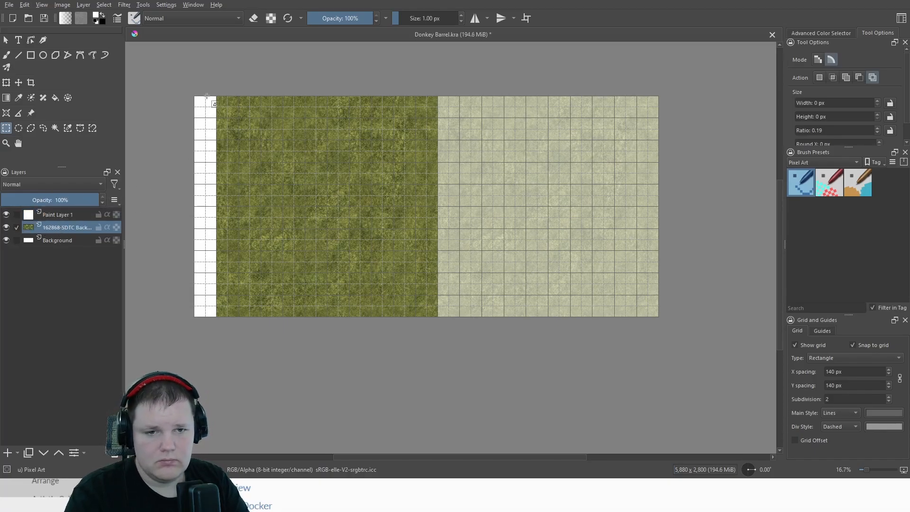
click(7, 83)
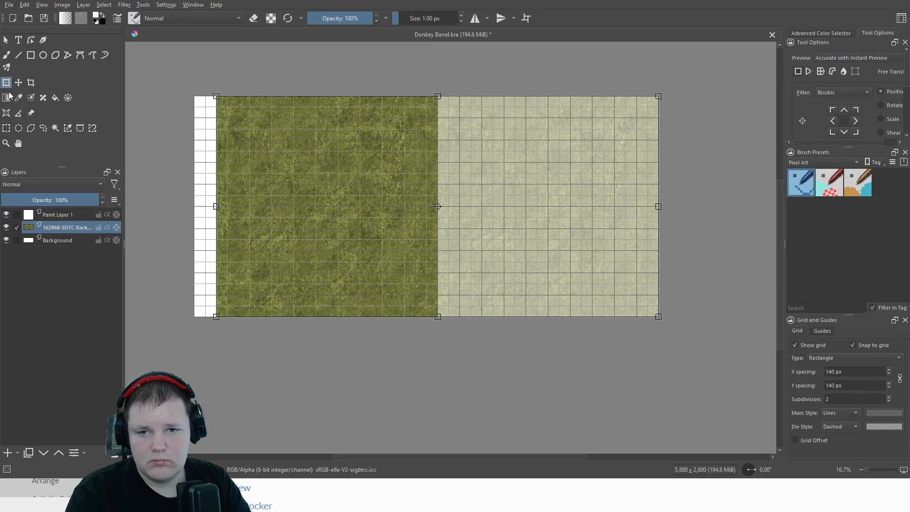
click(6, 128)
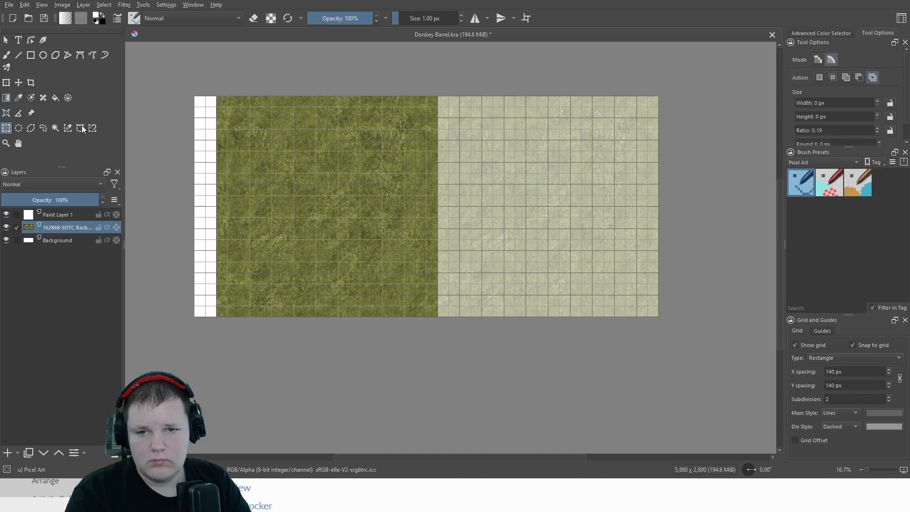
scroll(210, 94, up, 3)
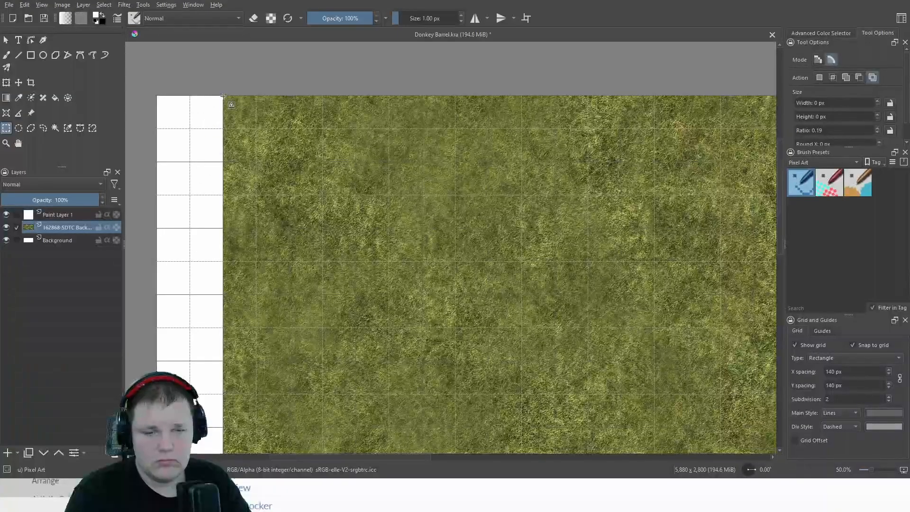
scroll(225, 96, up, 2)
scroll(225, 97, up, 3)
drag(225, 95, 361, 191)
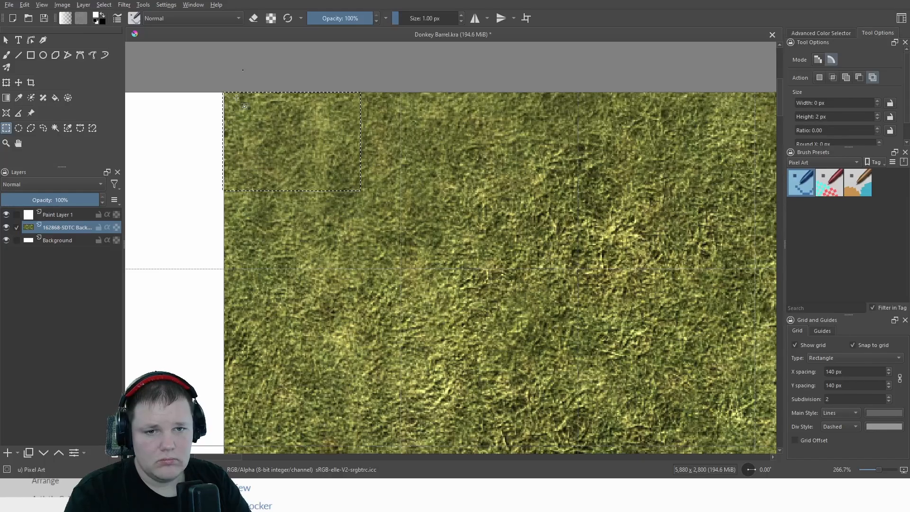
key(ctrl+shift+a)
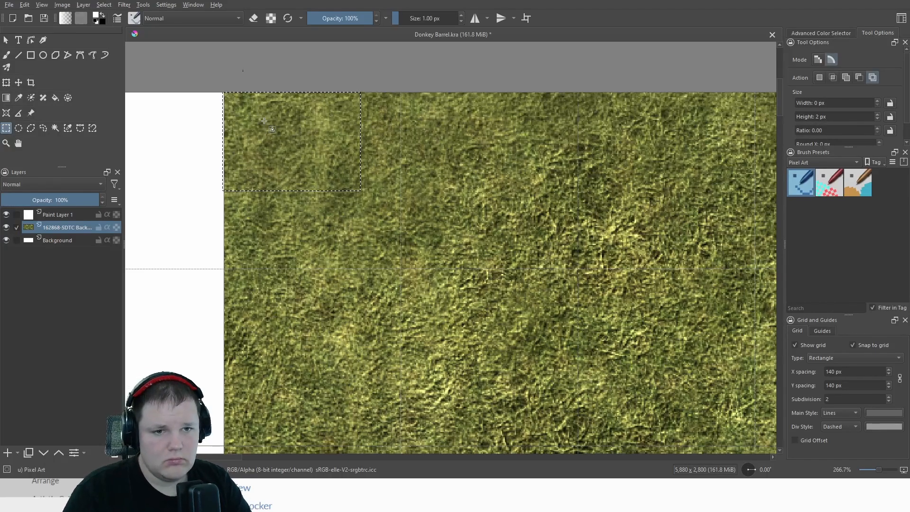
scroll(225, 94, down, 4)
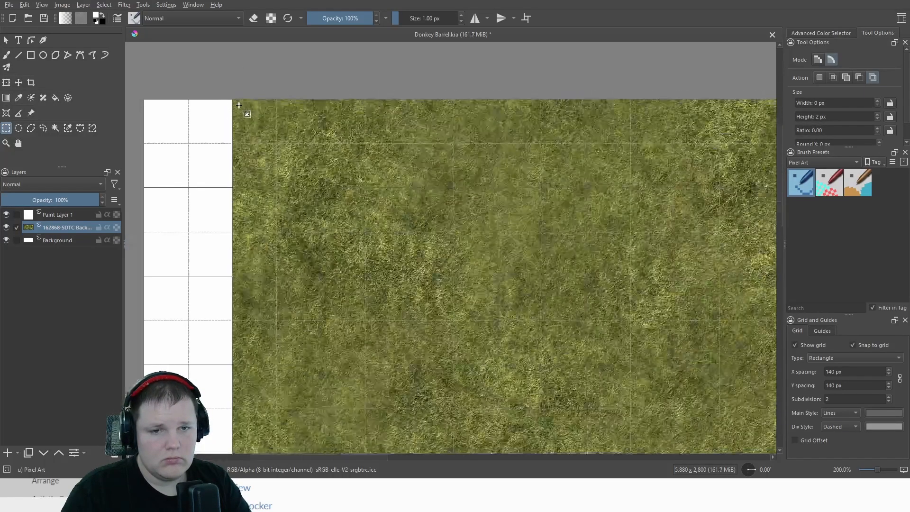
drag(231, 100, 316, 189)
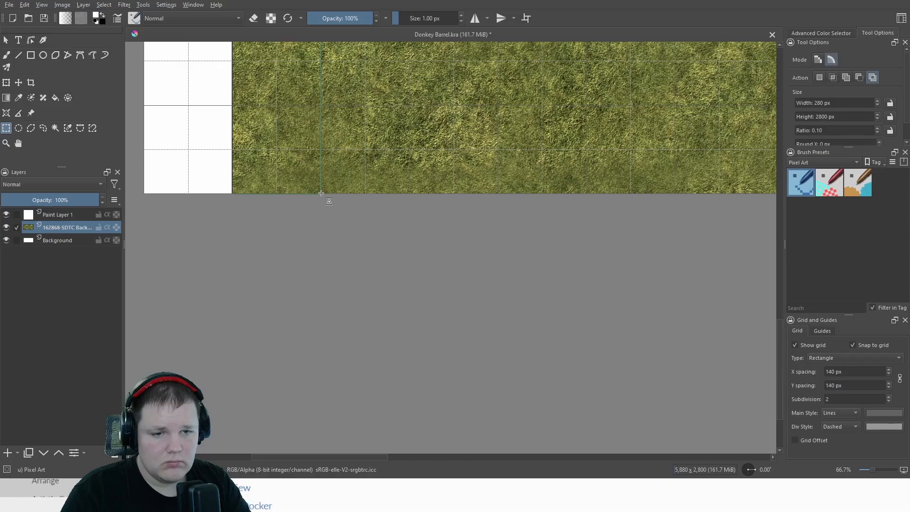
drag(320, 192, 321, 194)
scroll(322, 199, up, 5)
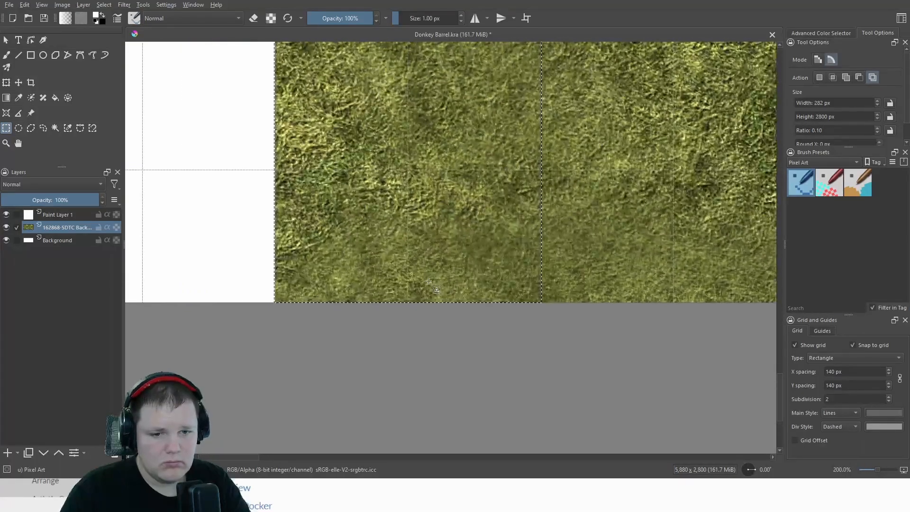
scroll(401, 277, up, 1)
Copy the selected grass strip to a new layer and make that layer active
scroll(308, 219, down, 3)
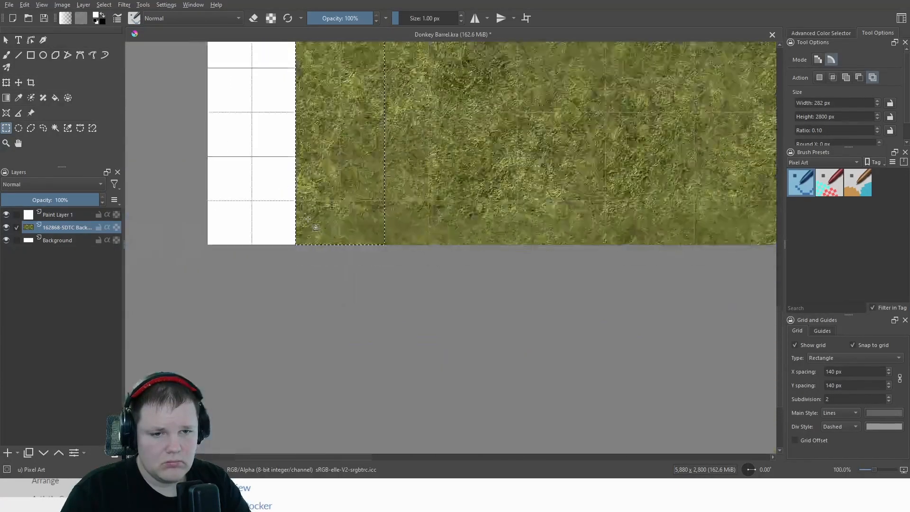
scroll(308, 219, down, 2)
key(ctrl+alt+j)
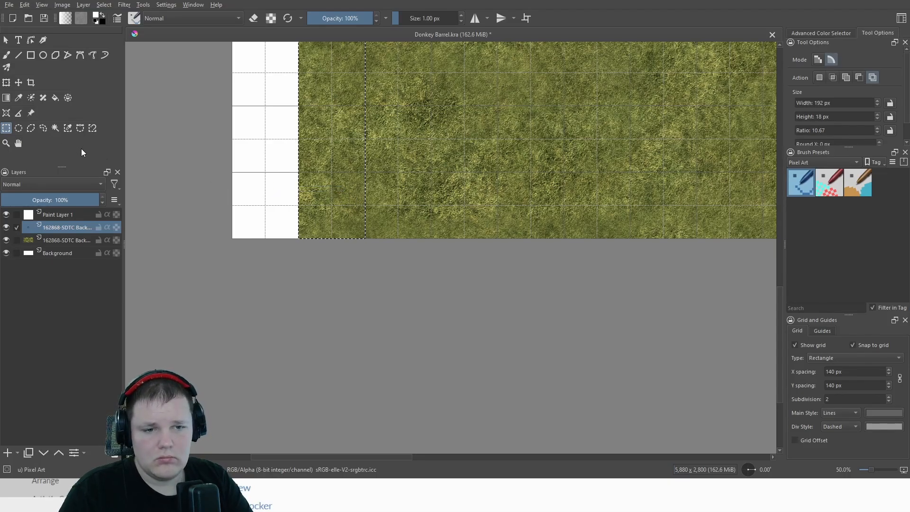
click(49, 214)
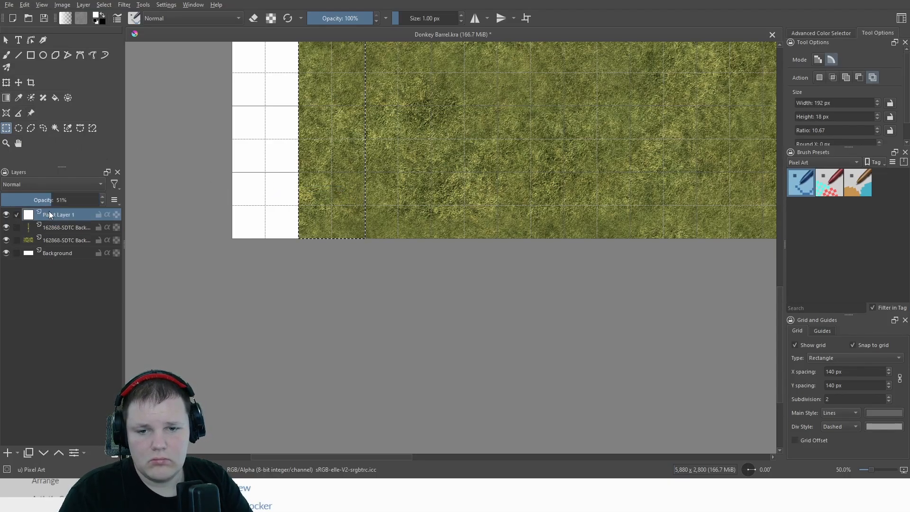
click(53, 228)
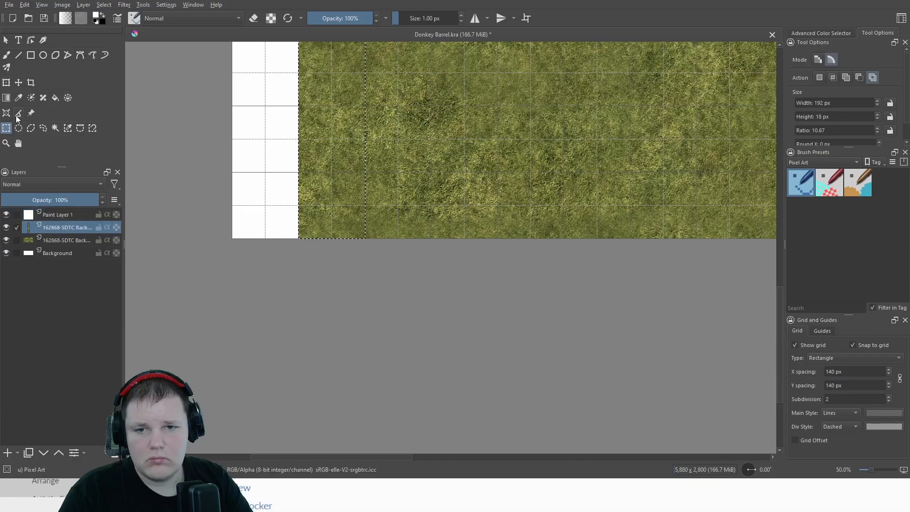
Move the copied grass strip with the Transform tool over the blank strip beside the grass
click(6, 83)
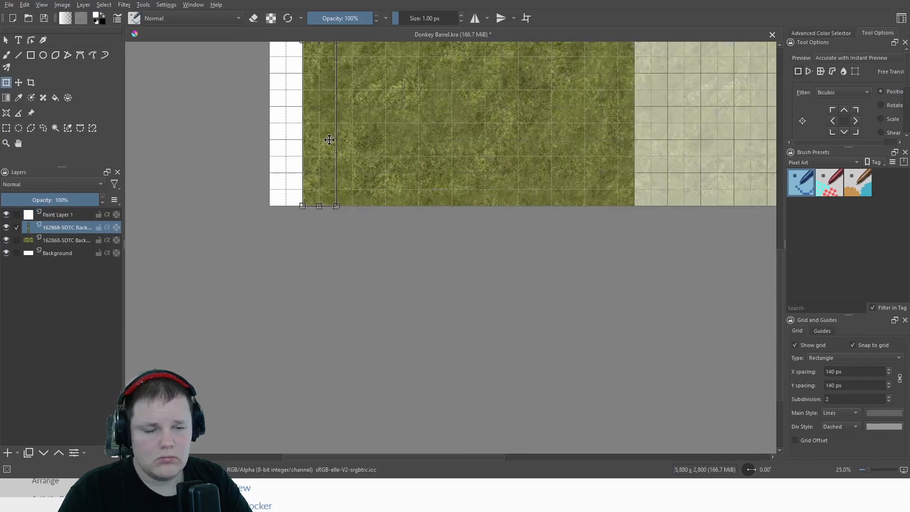
key(Left)
key(Left)
key(Left)
drag(313, 143, 281, 144)
scroll(296, 124, down, 3)
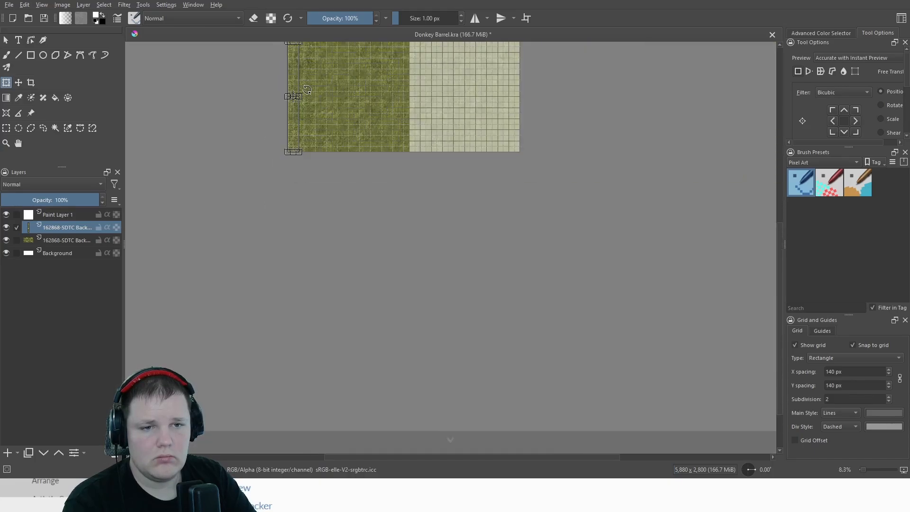
Align the copied strip's upper-left corner with the canvas corner and apply the transform
scroll(290, 240, up, 7)
scroll(281, 220, up, 3)
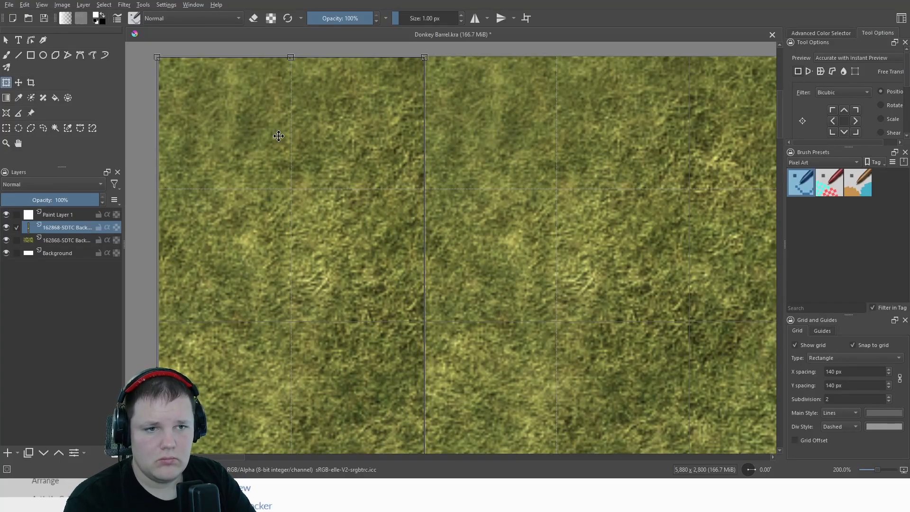
scroll(174, 111, up, 3)
drag(127, 77, 142, 205)
drag(236, 215, 214, 198)
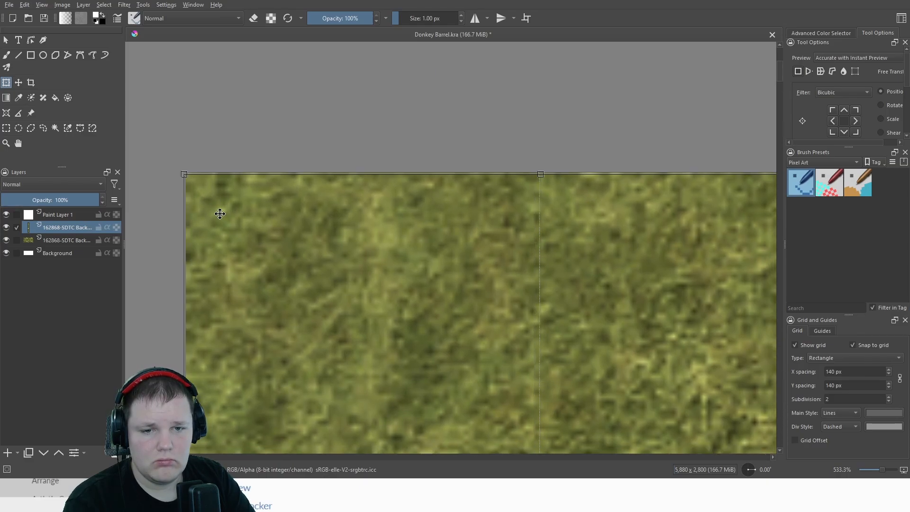
scroll(219, 209, down, 4)
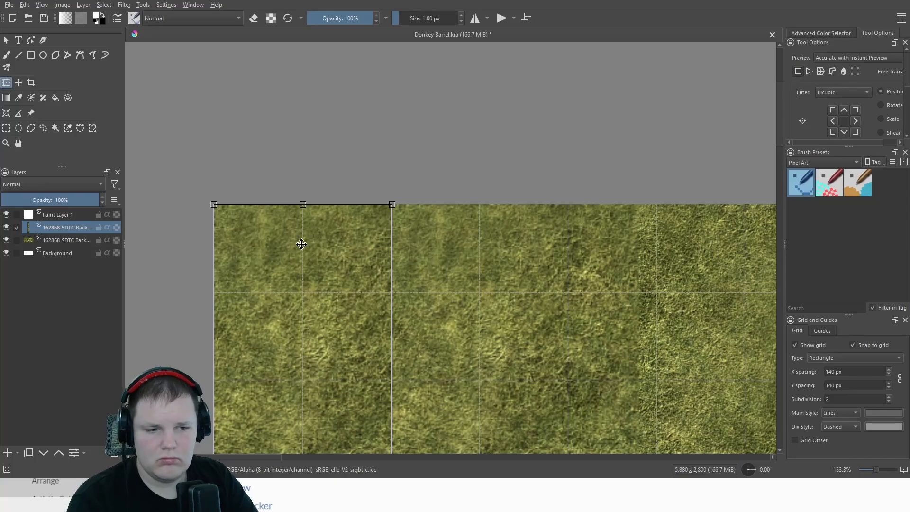
key(Return)
Nudge the copied strip upward with the Move tool to close the thin white gap along the canvas's upper edge
scroll(246, 217, up, 1)
scroll(228, 215, up, 4)
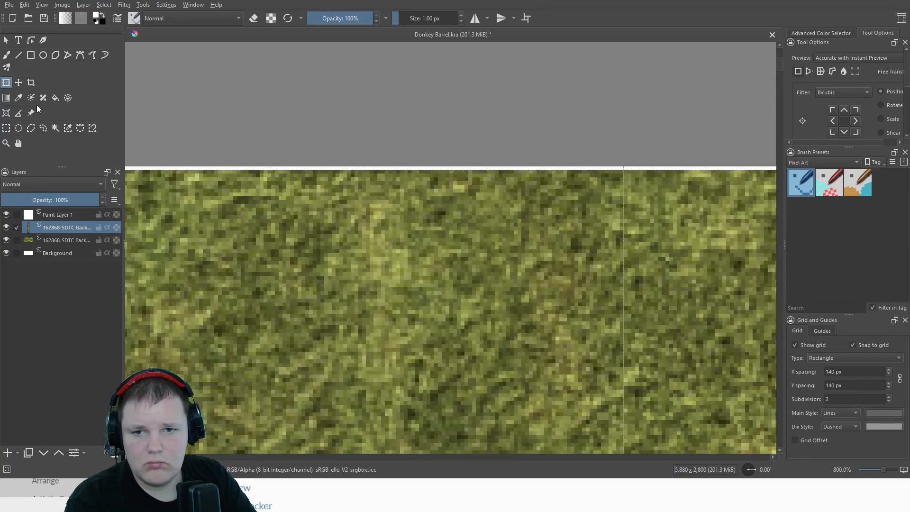
click(18, 83)
scroll(258, 209, down, 4)
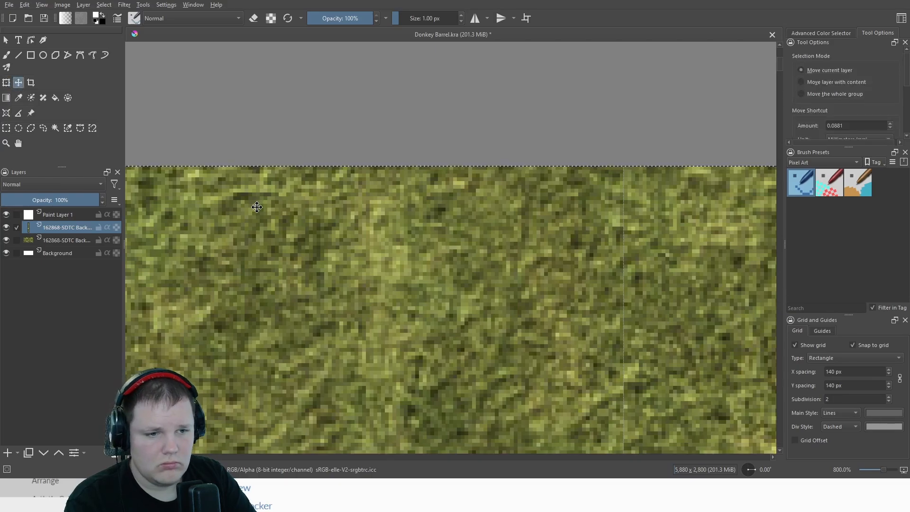
scroll(281, 237, down, 2)
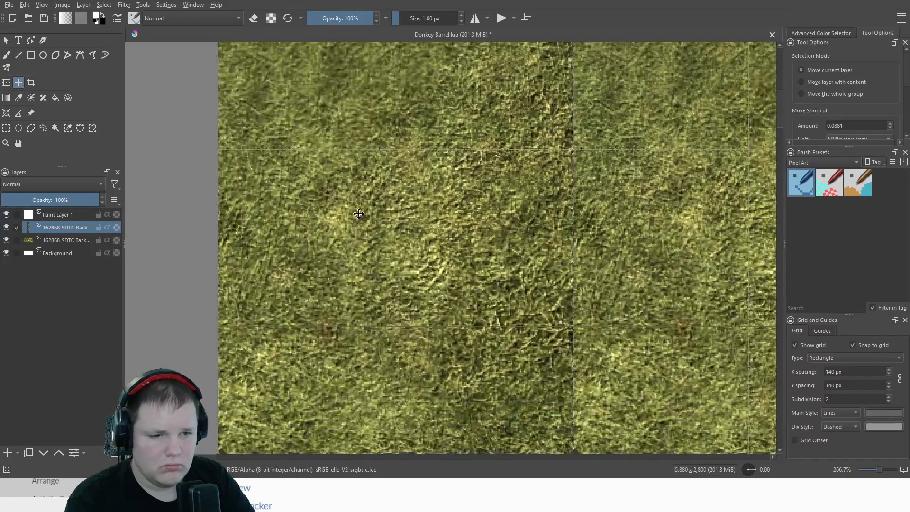
scroll(431, 252, up, 3)
scroll(323, 270, down, 3)
scroll(324, 271, down, 2)
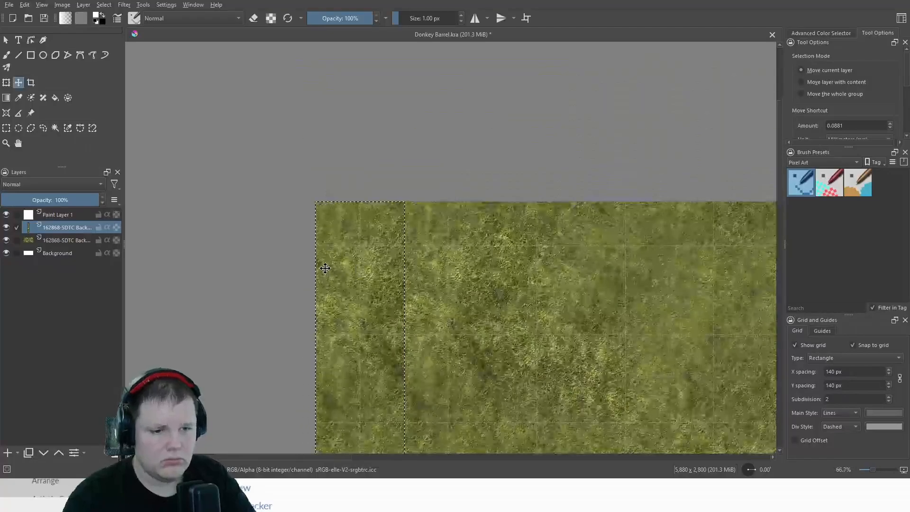
Clear the selection and merge the copied strip down into the grass layer
scroll(392, 274, down, 2)
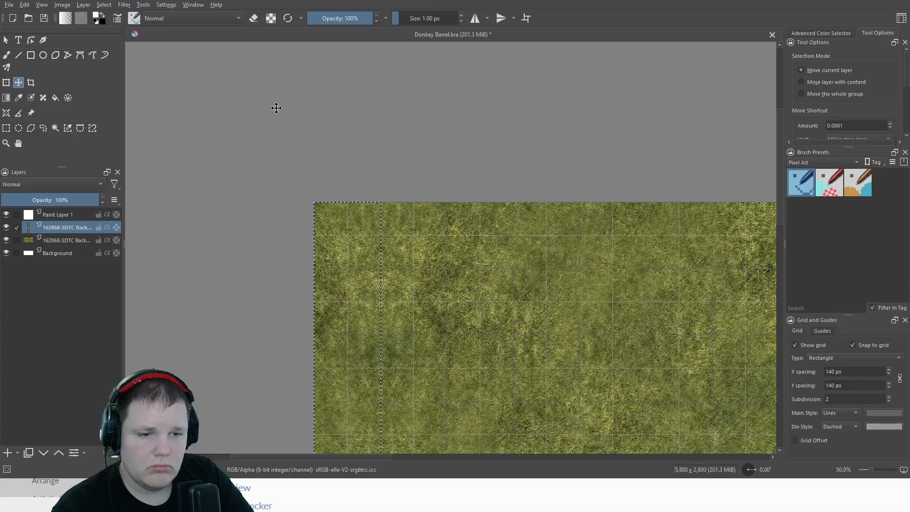
key(2)
scroll(350, 277, down, 1)
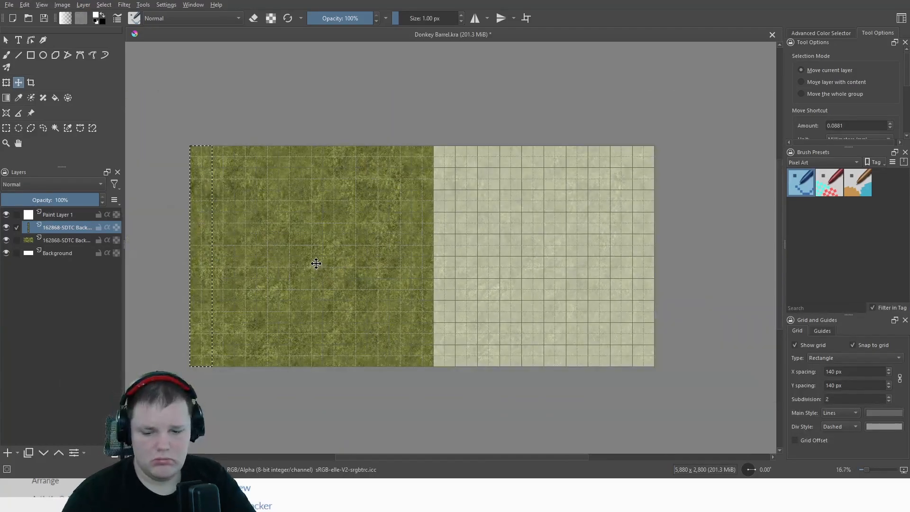
key(ctrl+shift+a)
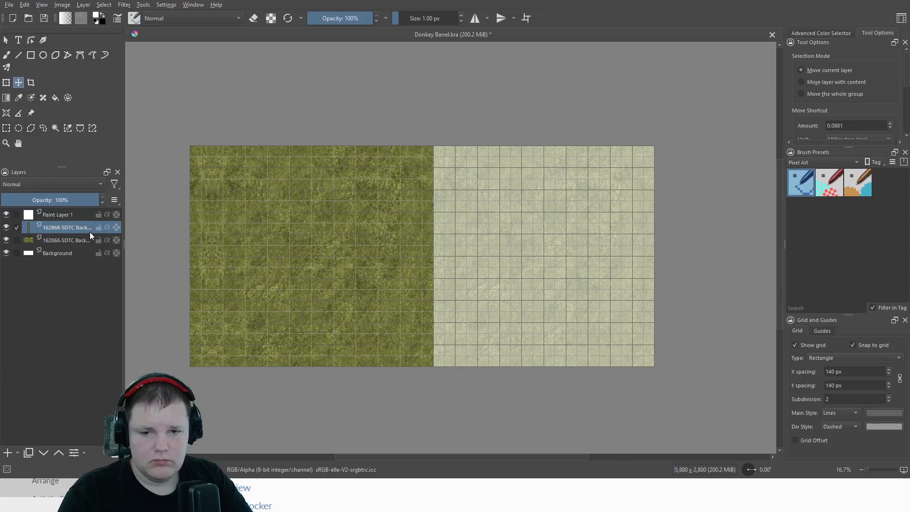
key(ctrl+e)
scroll(204, 185, up, 1)
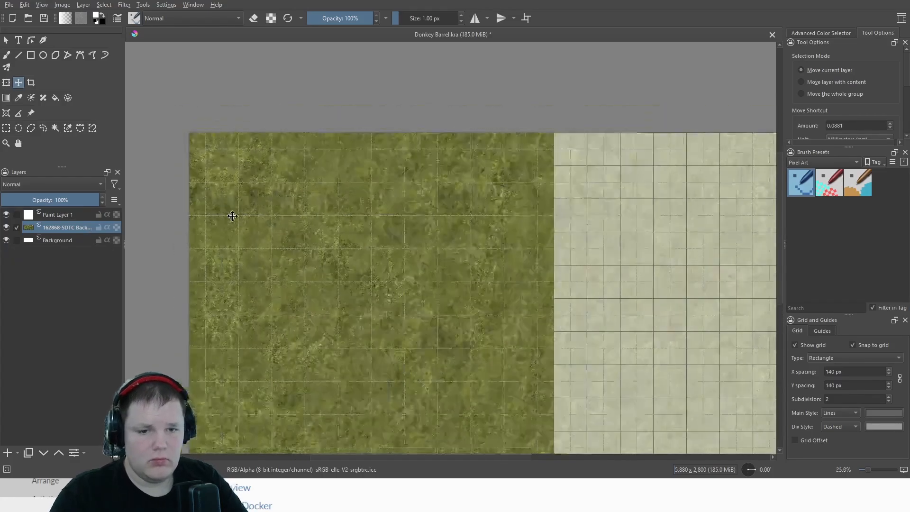
scroll(256, 238, down, 2)
scroll(295, 261, up, 1)
drag(296, 260, 301, 234)
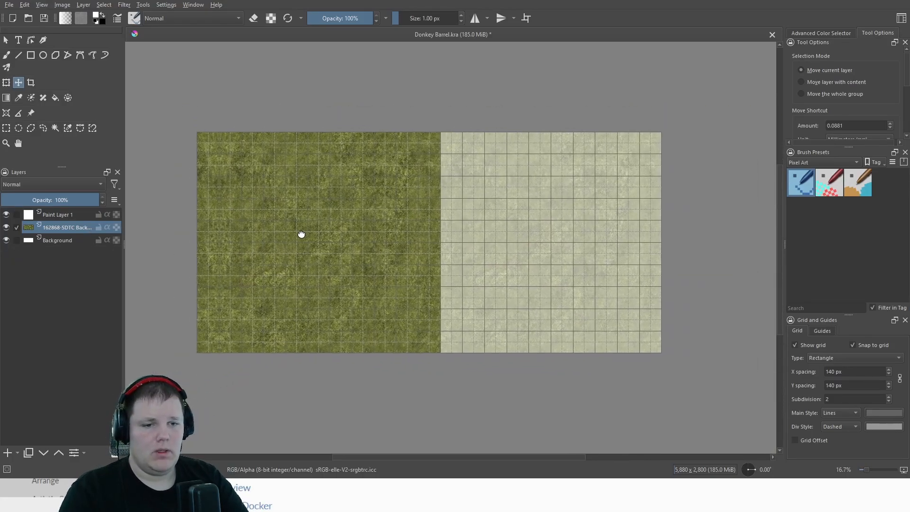
drag(360, 214, 345, 132)
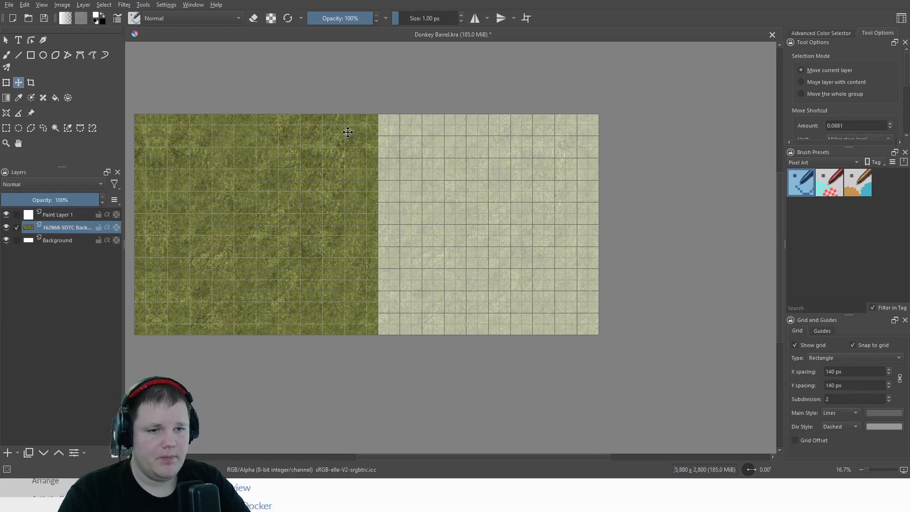
scroll(339, 125, up, 5)
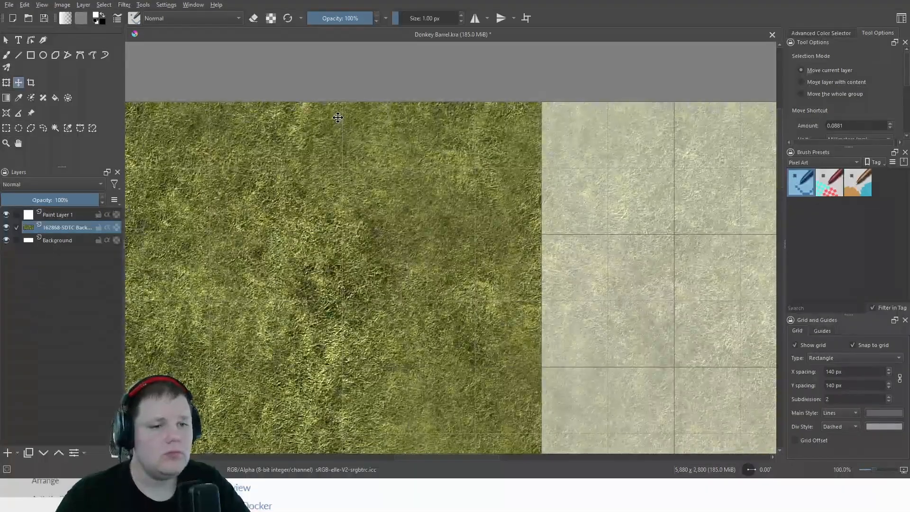
Undo the merged grass strip copy and the latest canvas resize, back to the 6,300 × 2,800 px canvas
scroll(338, 118, down, 3)
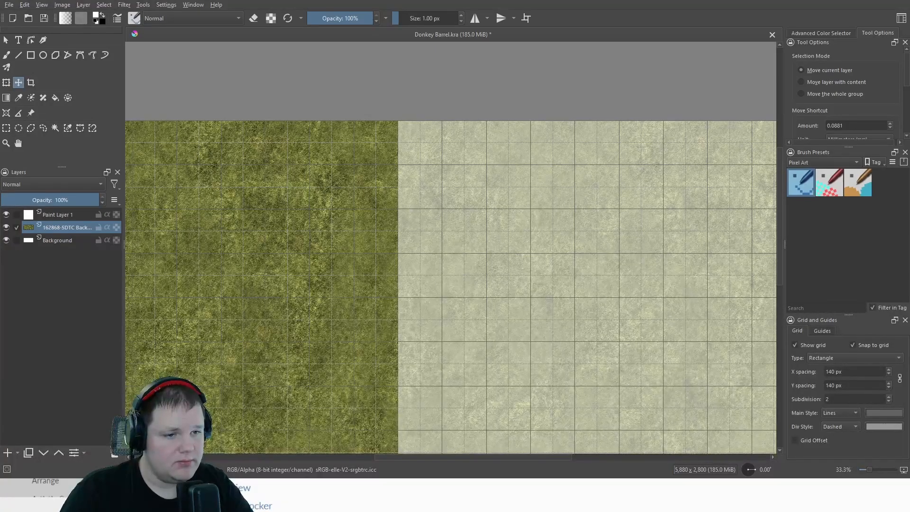
scroll(309, 148, down, 3)
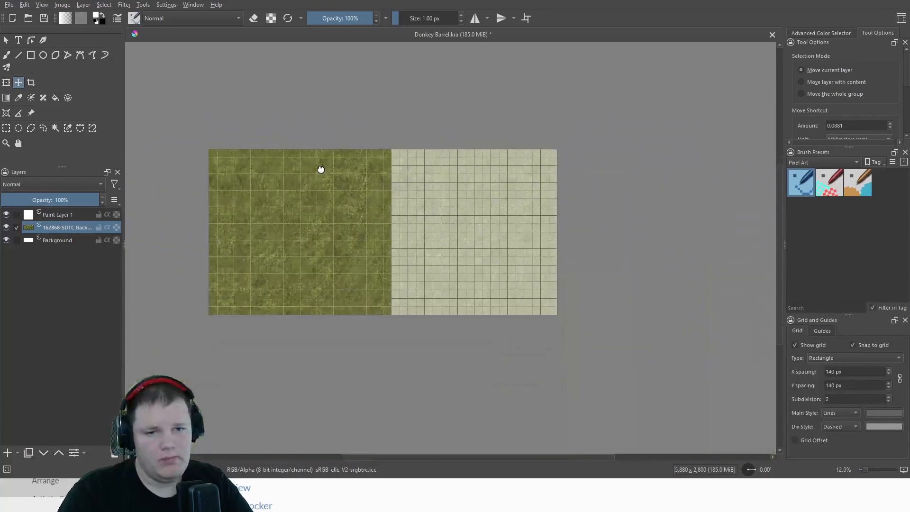
key(ctrl+z)
key(ctrl+z)
key(ctrl+z)
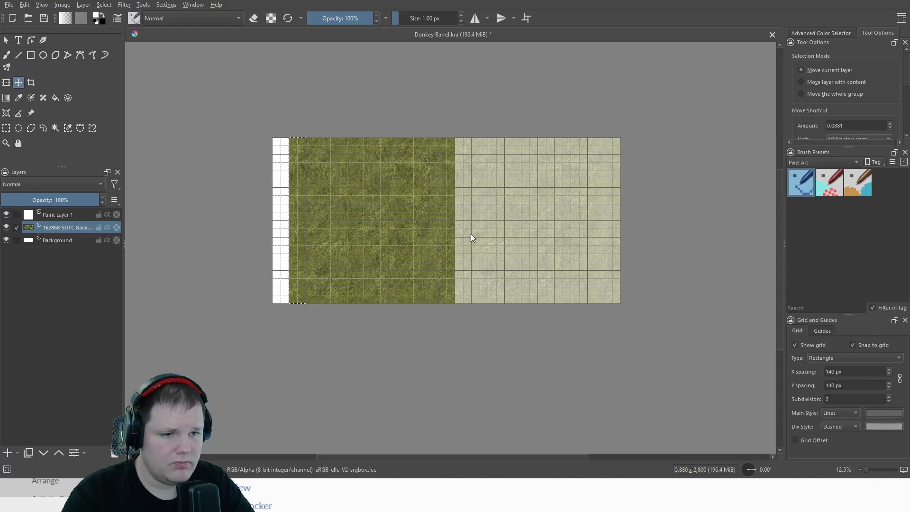
key(ctrl+z)
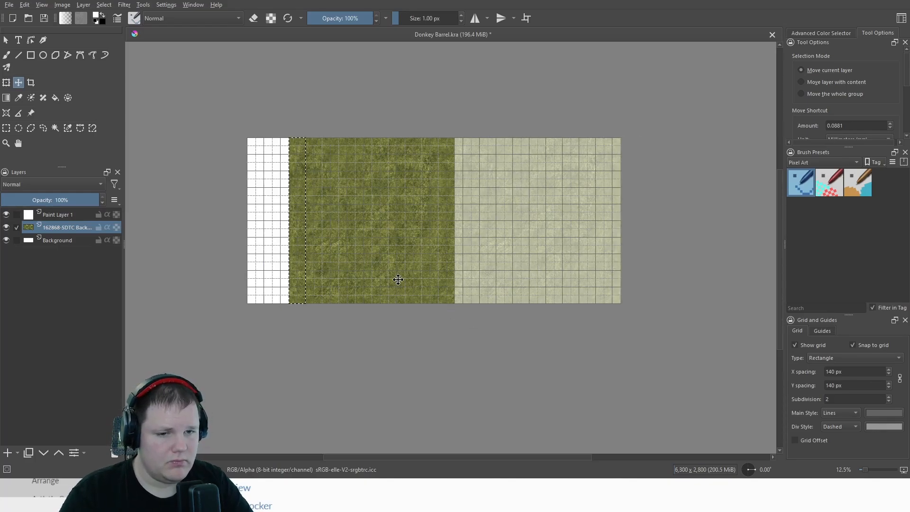
key(2)
scroll(253, 161, up, 1)
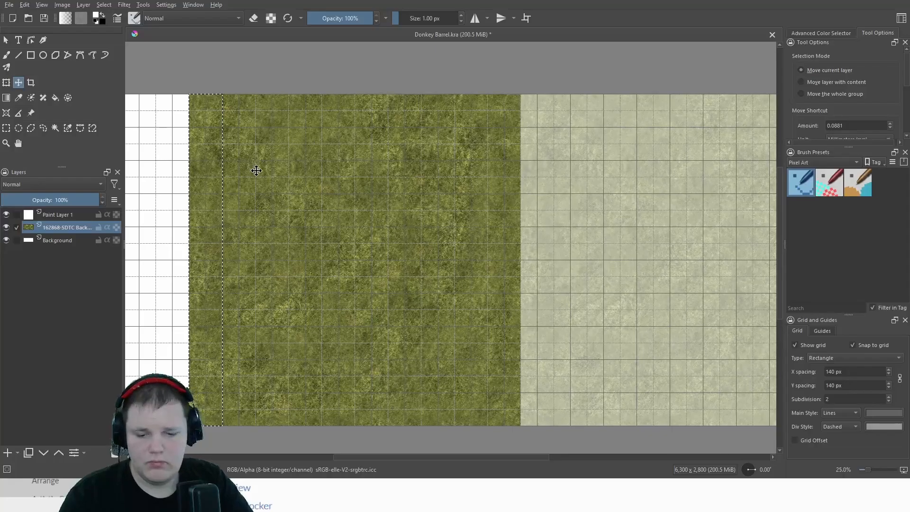
key(3)
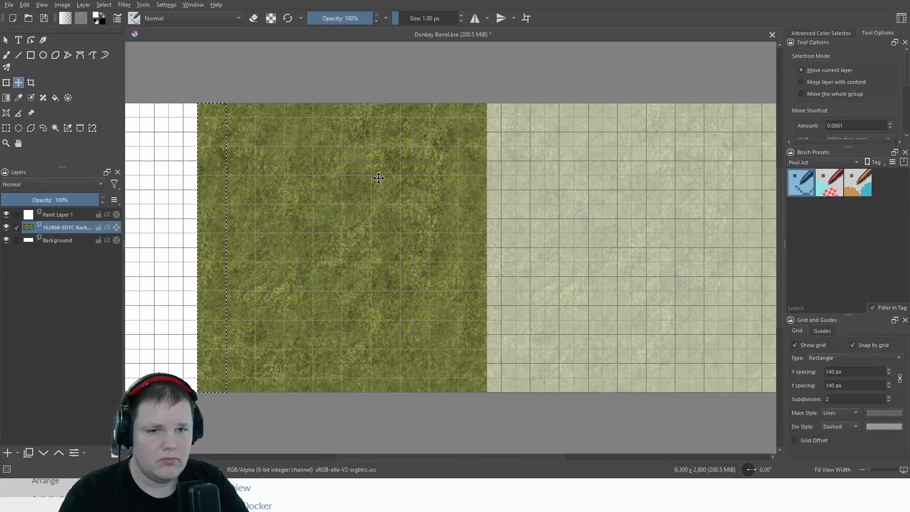
Clear the old strip selection on the grass layer and switch to the Rectangular Selection tool
click(7, 40)
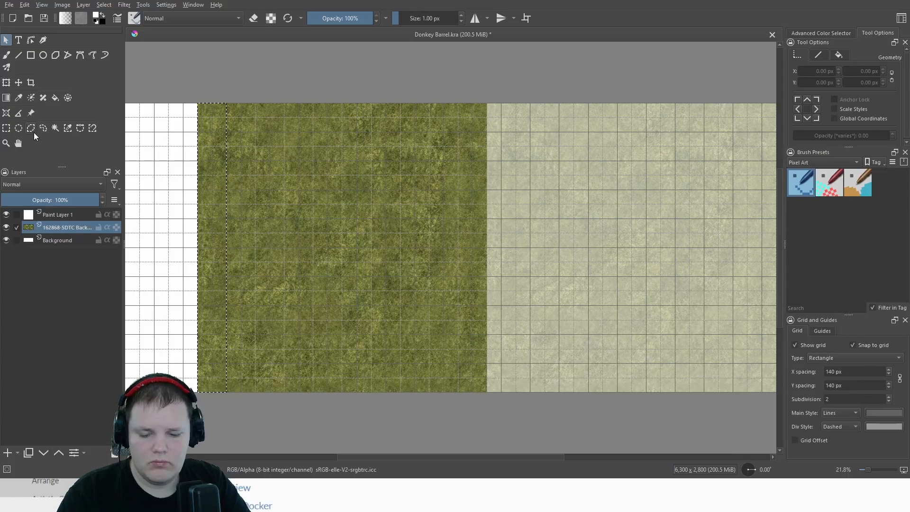
key(ctrl+shift+a)
key(ctrl+r)
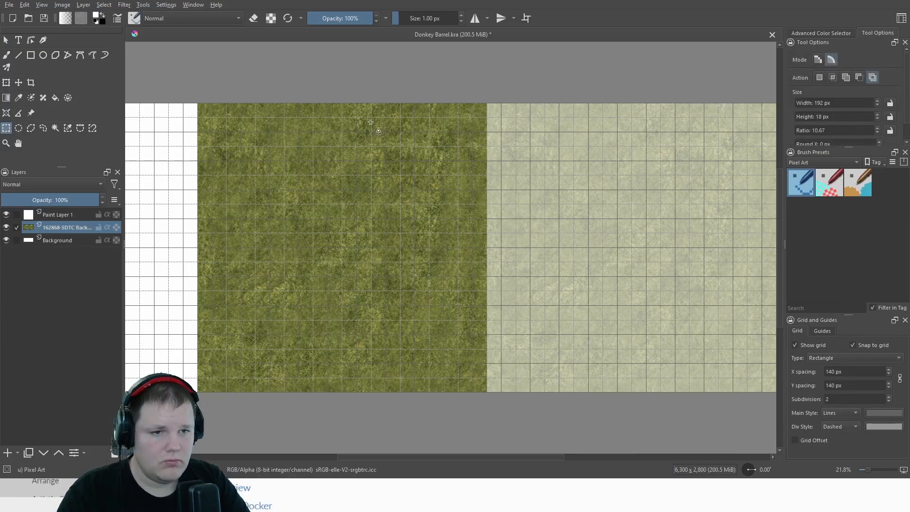
scroll(370, 123, up, 5)
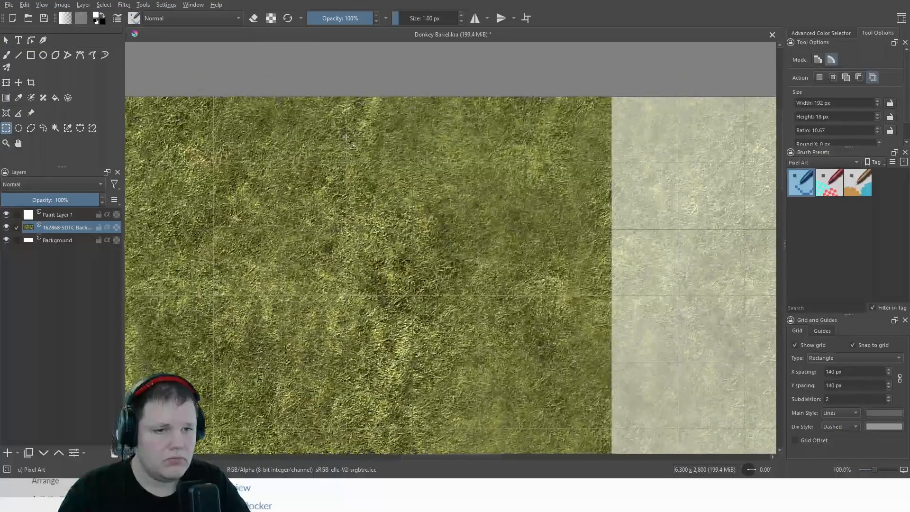
scroll(280, 107, up, 2)
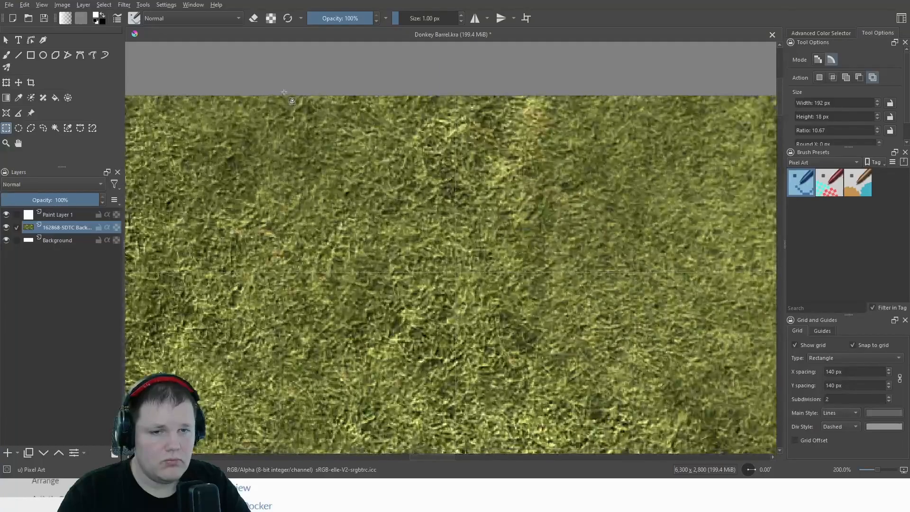
scroll(284, 92, up, 4)
scroll(256, 142, down, 8)
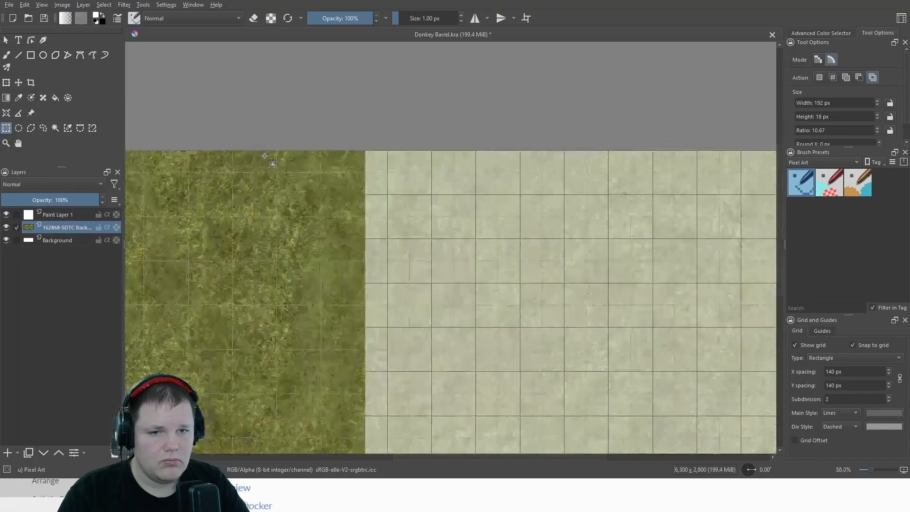
scroll(265, 158, down, 4)
scroll(259, 163, up, 1)
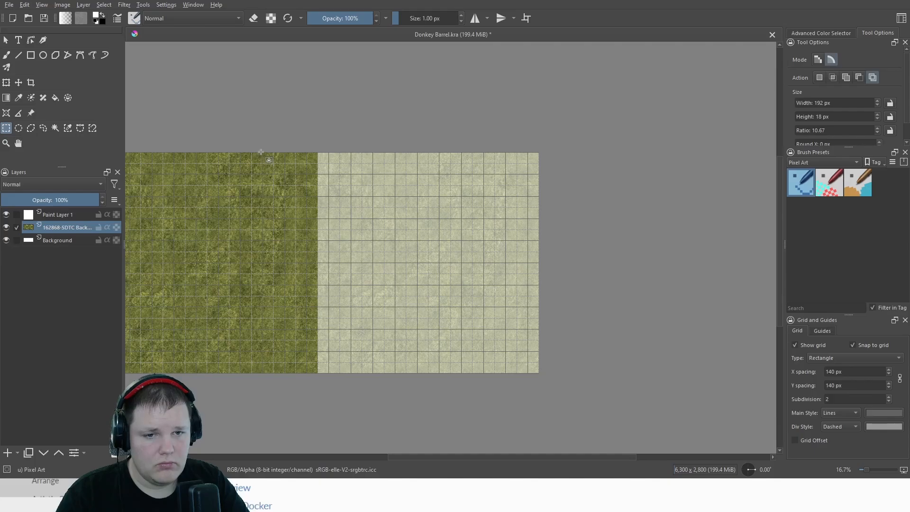
drag(261, 152, 318, 373)
scroll(294, 199, up, 3)
drag(242, 139, 329, 254)
scroll(342, 260, up, 5)
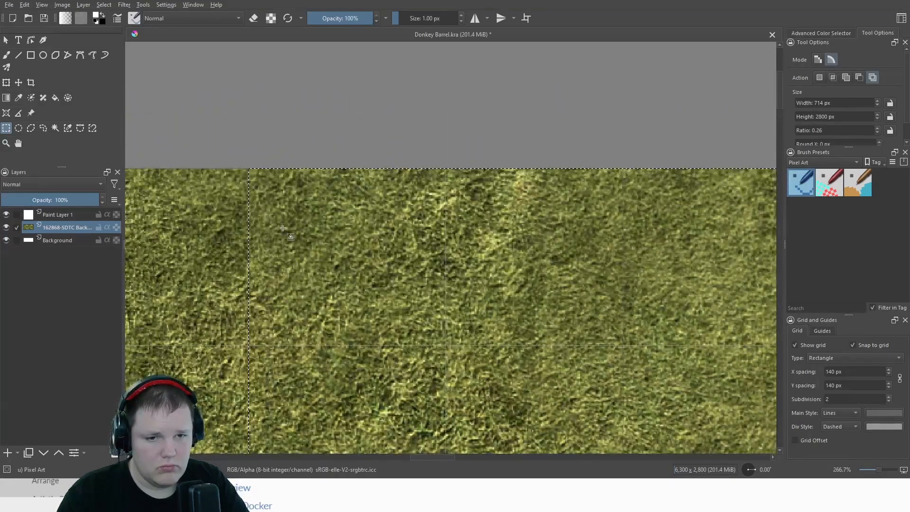
scroll(275, 219, down, 4)
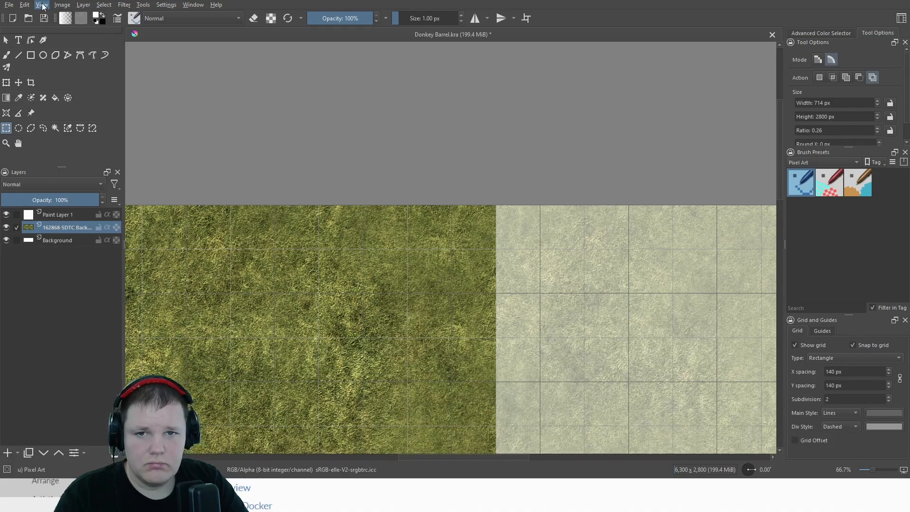
Select a full-height 700 × 2800 px grass strip bordering the translucent white area and copy it to a new layer
ctrl+scroll(276, 207, up, 3)
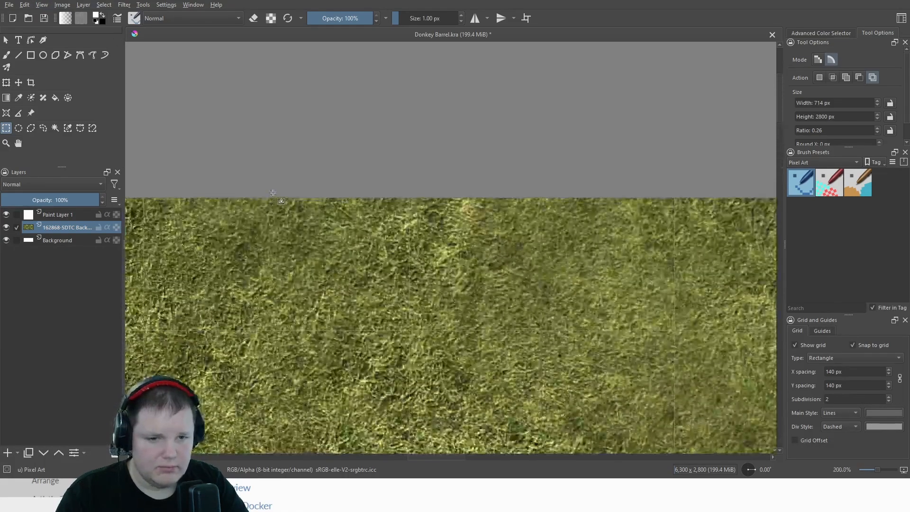
ctrl+scroll(366, 344, up, 1)
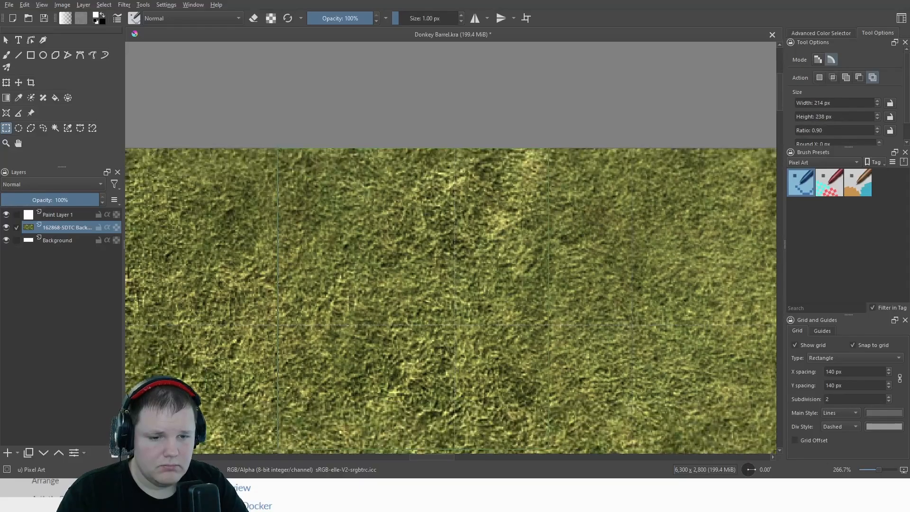
drag(549, 449, 412, 83)
scroll(417, 159, down, 7)
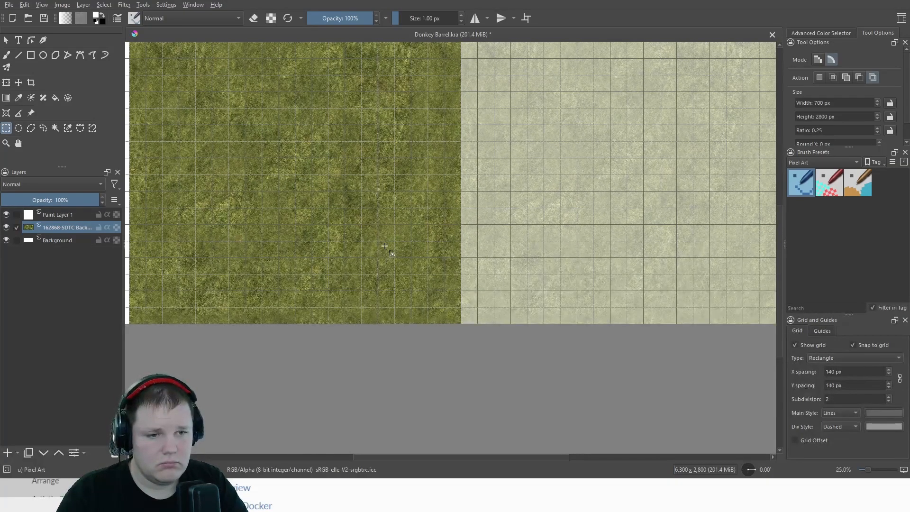
scroll(385, 246, up, 3)
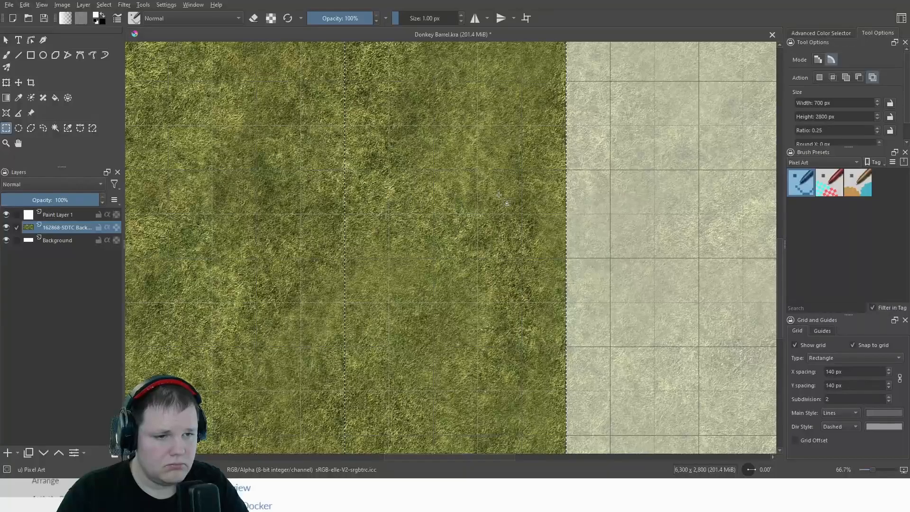
key(ctrl+alt+j)
scroll(432, 245, down, 4)
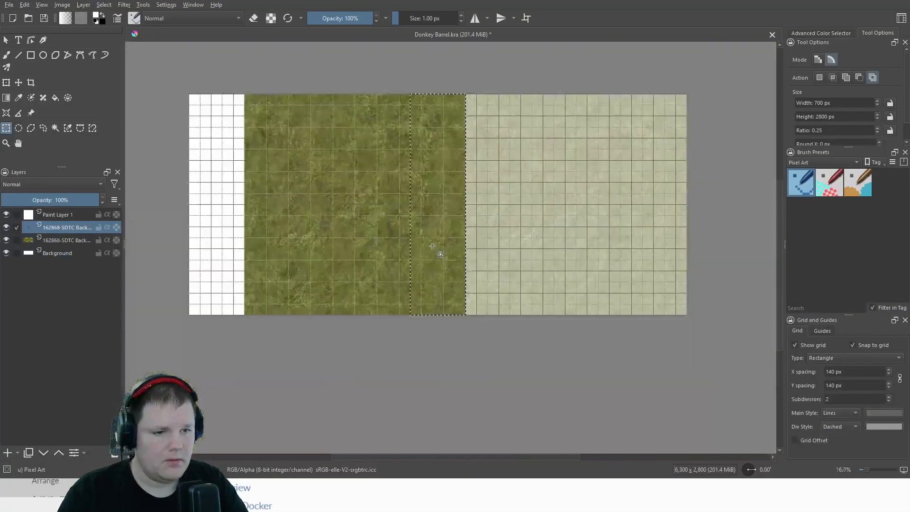
Undo the stray marquee on the copied strip and activate the Move tool, leaving the Crop tool unused
drag(438, 228, 333, 230)
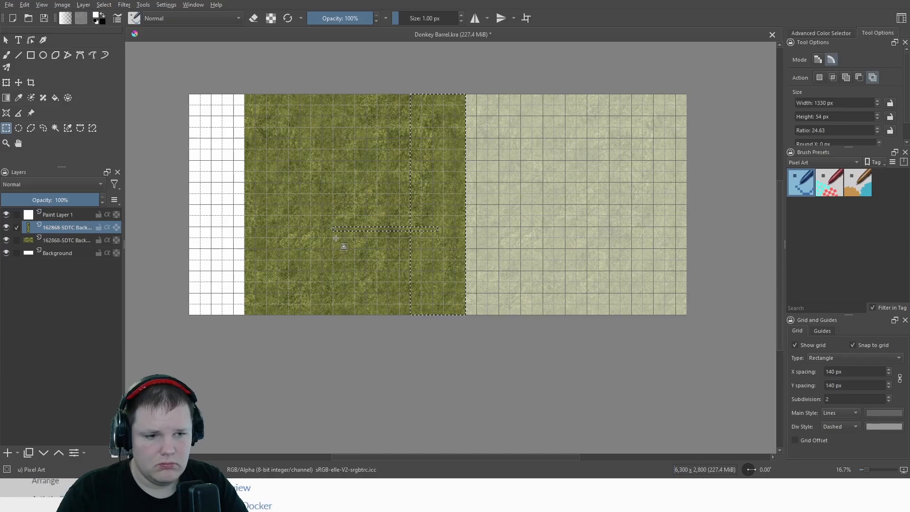
key(ctrl+z)
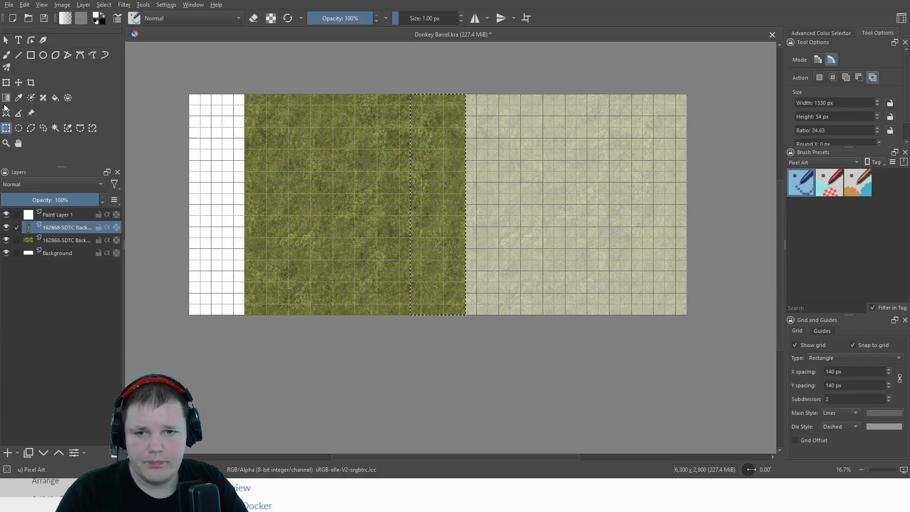
click(30, 83)
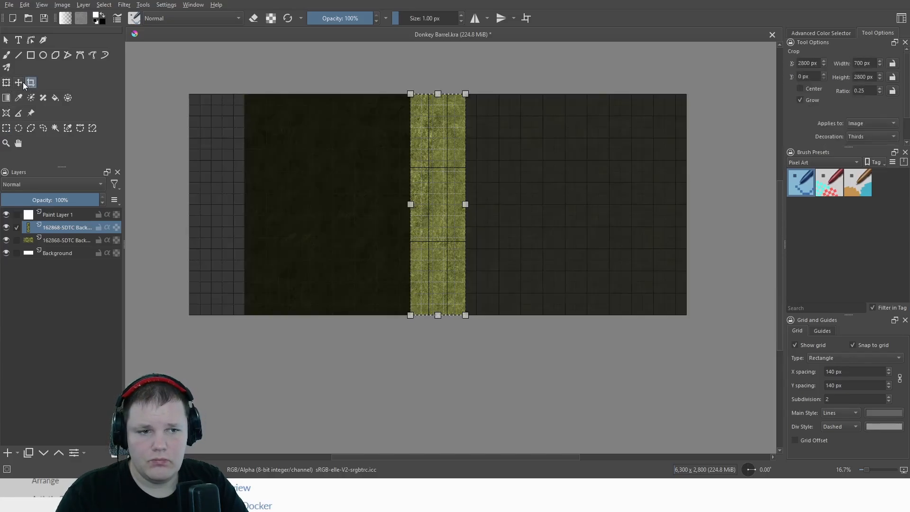
click(22, 82)
drag(436, 170, 211, 166)
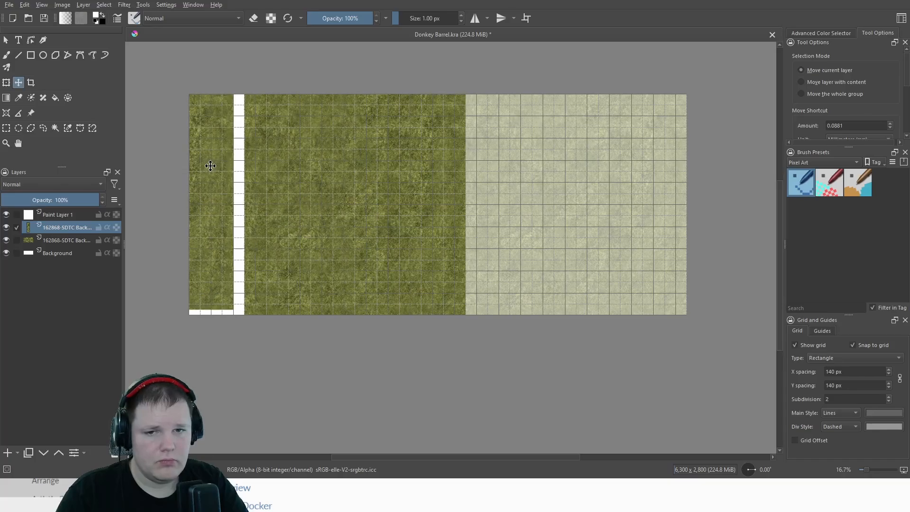
scroll(210, 165, up, 5)
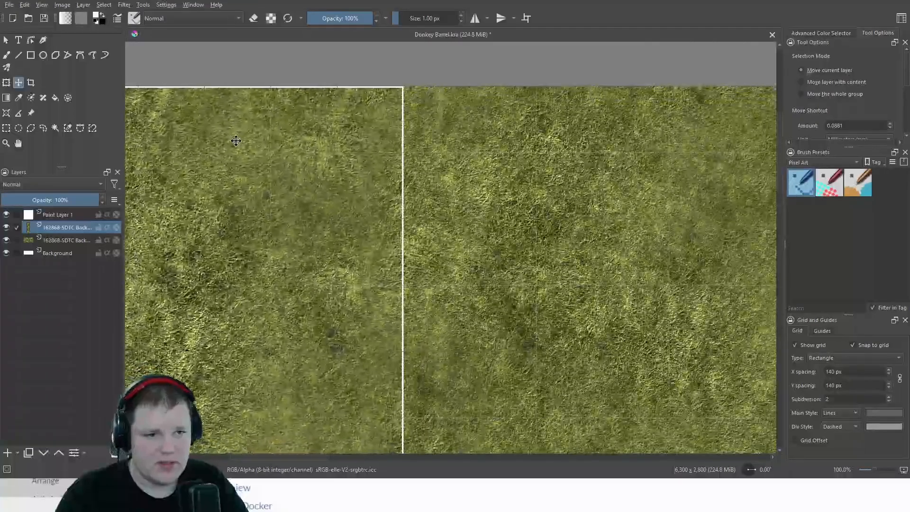
scroll(413, 87, up, 1)
drag(367, 96, 372, 92)
scroll(412, 116, down, 5)
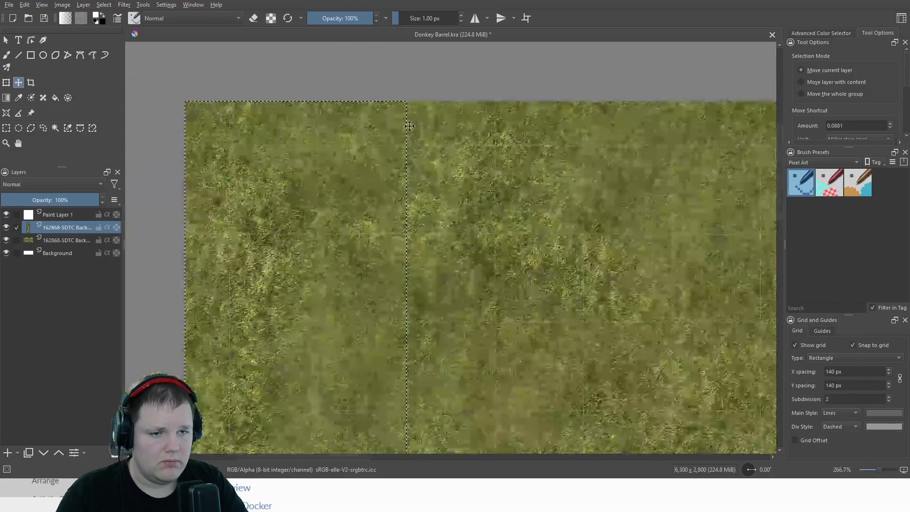
key(2)
key(ctrl+z)
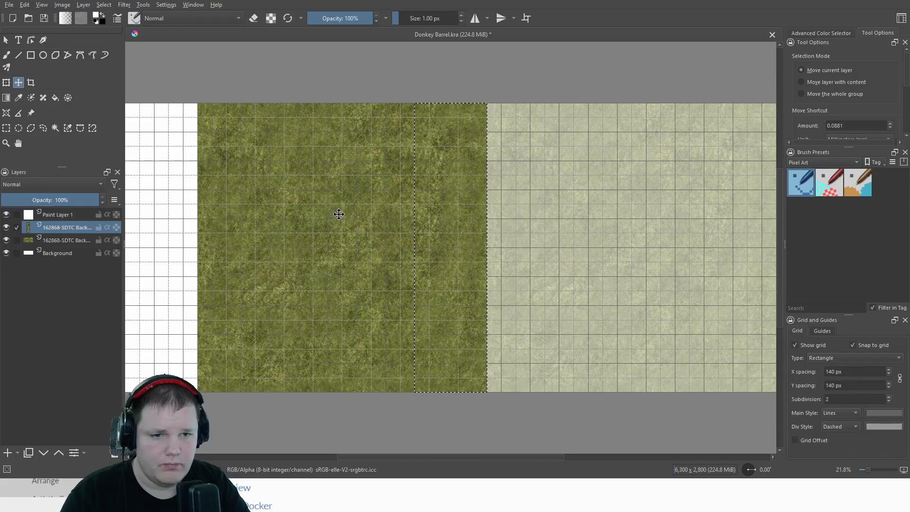
Move the copied grass strip over the blank left end of the canvas, flush with the canvas corner and the grass edge
drag(416, 190, 212, 183)
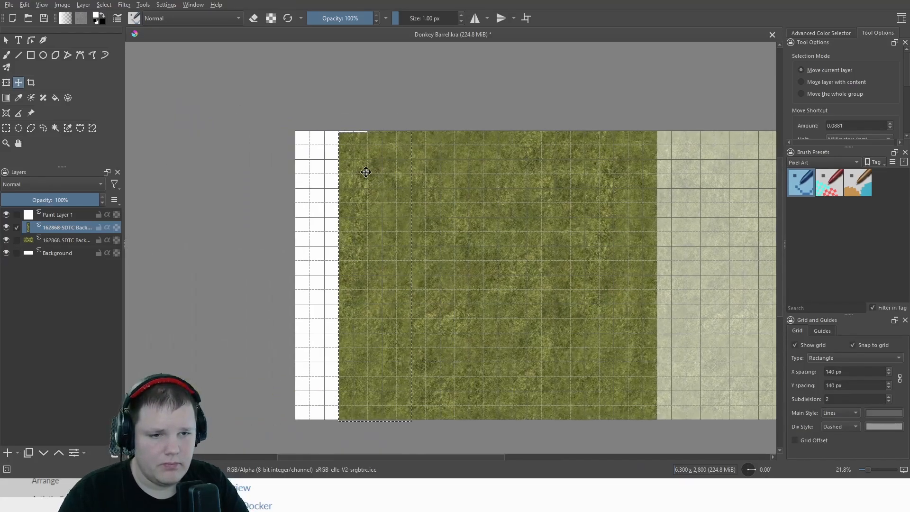
scroll(366, 172, up, 4)
scroll(303, 165, up, 7)
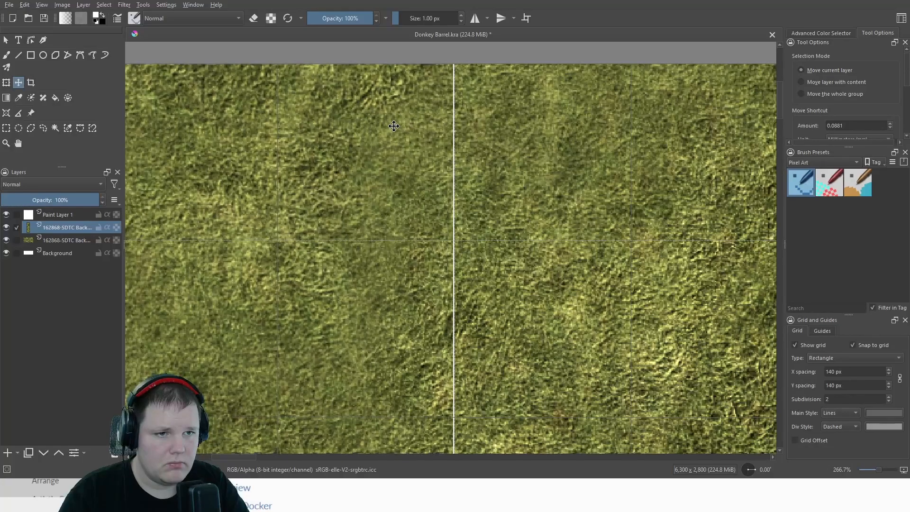
scroll(395, 126, down, 6)
scroll(332, 194, down, 1)
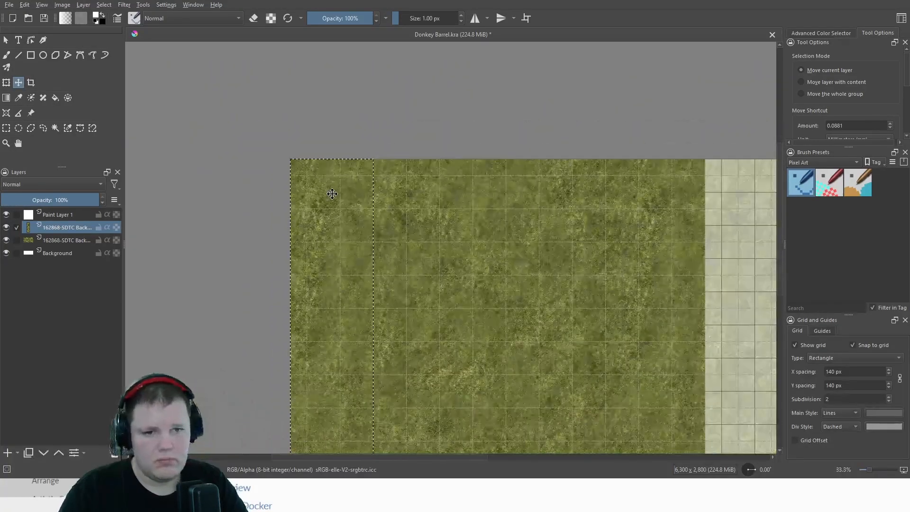
scroll(335, 198, down, 3)
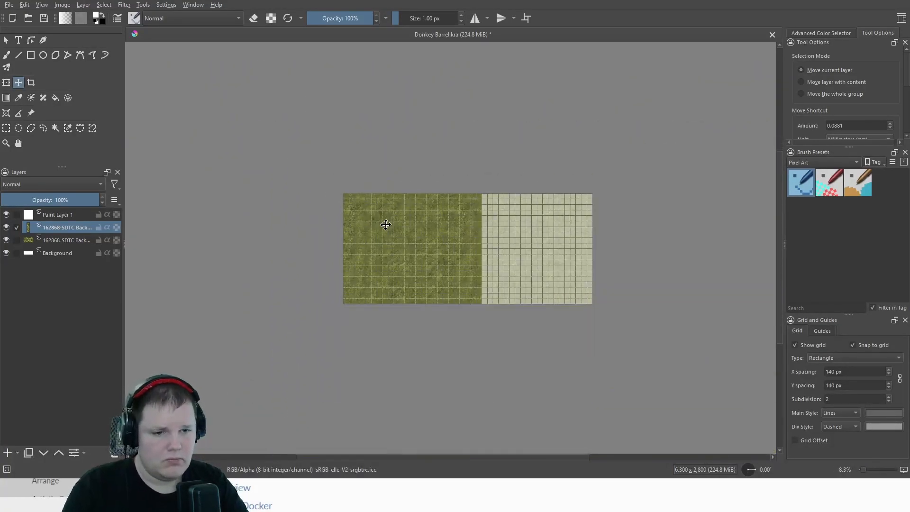
Save the document and merge the copied strip down into the grass layer
drag(386, 224, 305, 169)
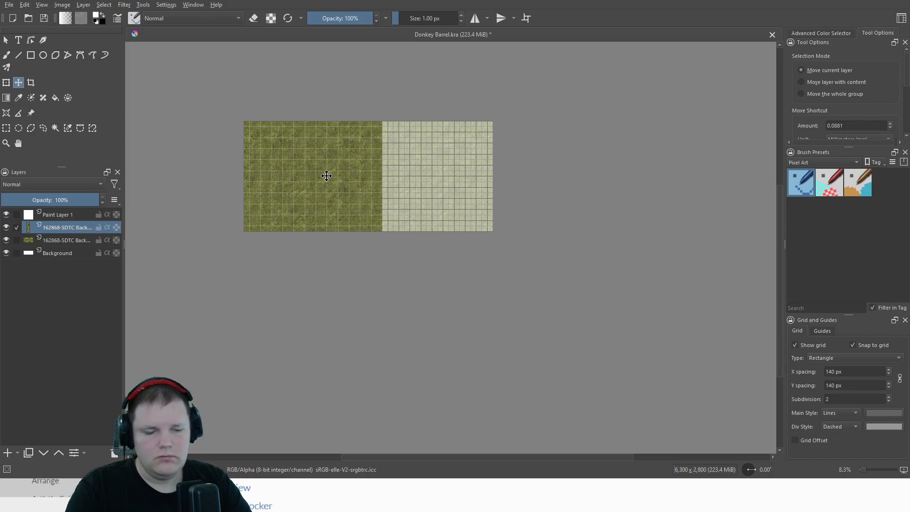
key(ctrl+s)
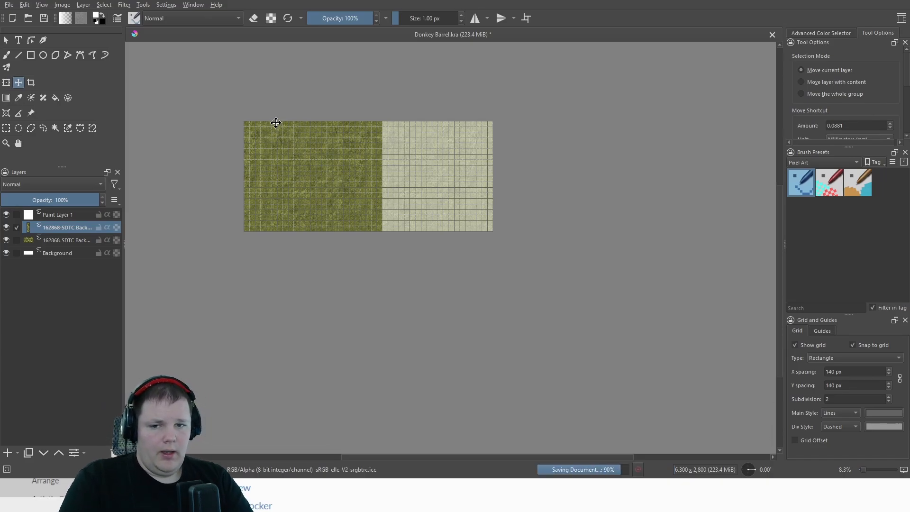
key(ctrl+e)
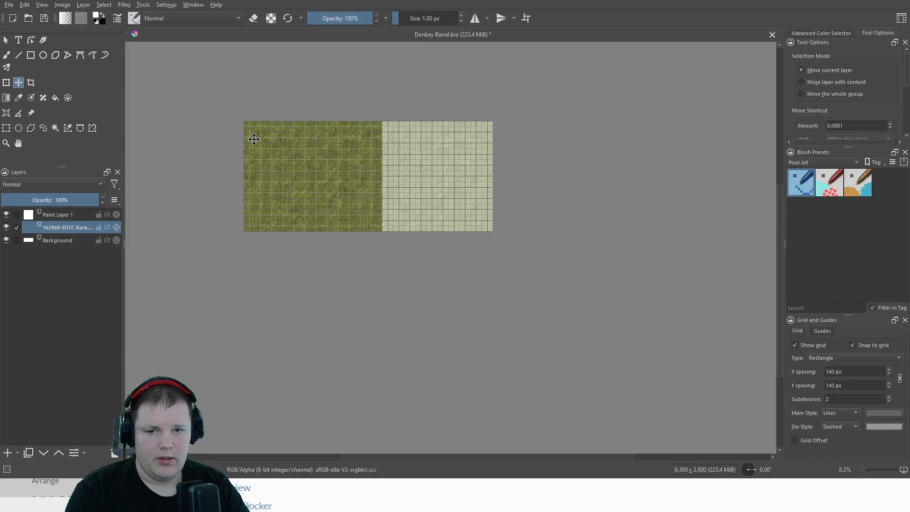
Paste the copied stone tile texture as a new layer above the grass
scroll(331, 151, up, 2)
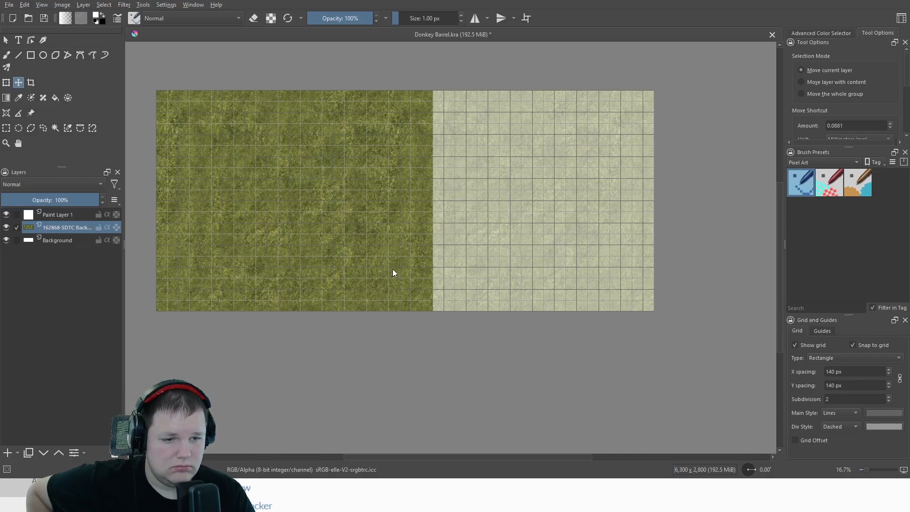
key(ctrl+v)
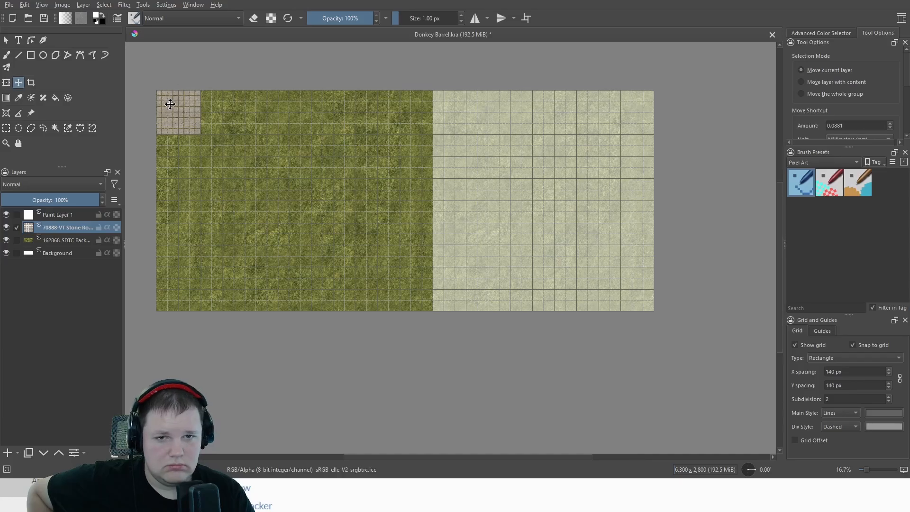
Move the stone tile patch to the canvas's lower edge, just left of the translucent white area, and align it to the grid
drag(170, 104, 384, 282)
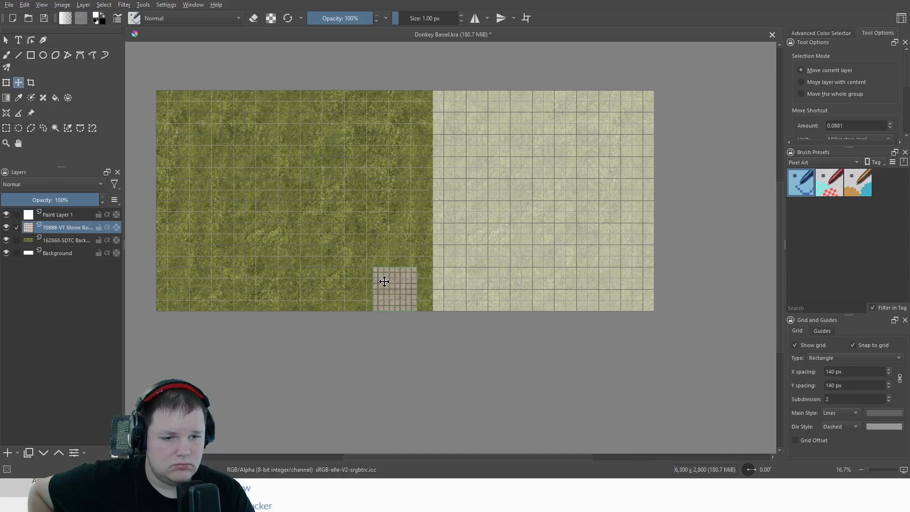
scroll(385, 282, up, 8)
scroll(401, 299, down, 2)
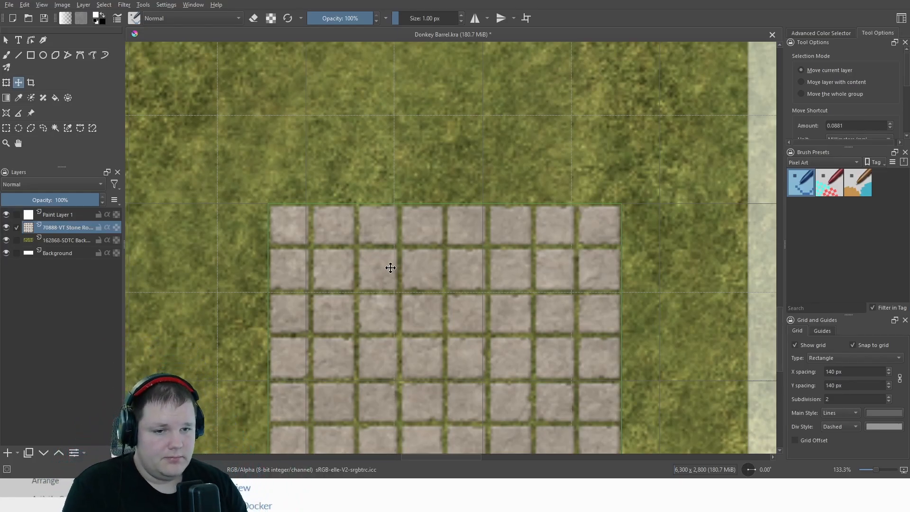
drag(384, 267, 416, 266)
key(plus)
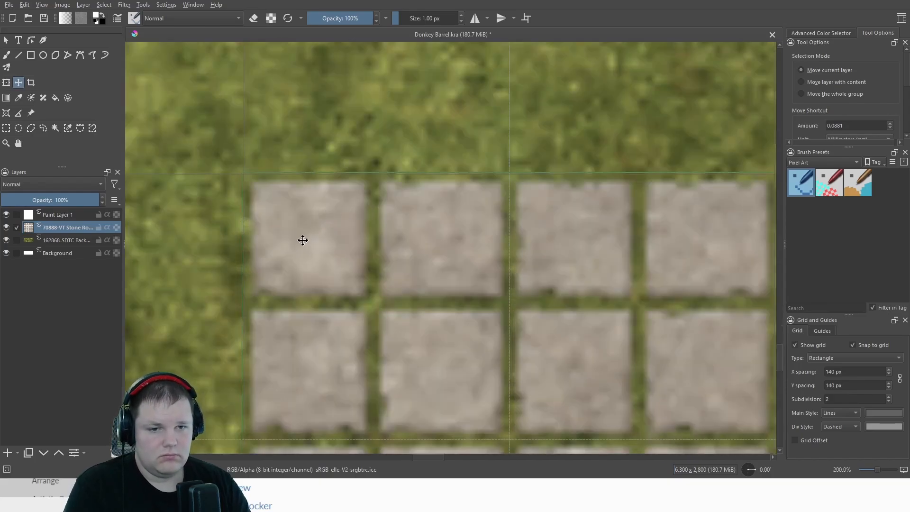
scroll(294, 218, up, 5)
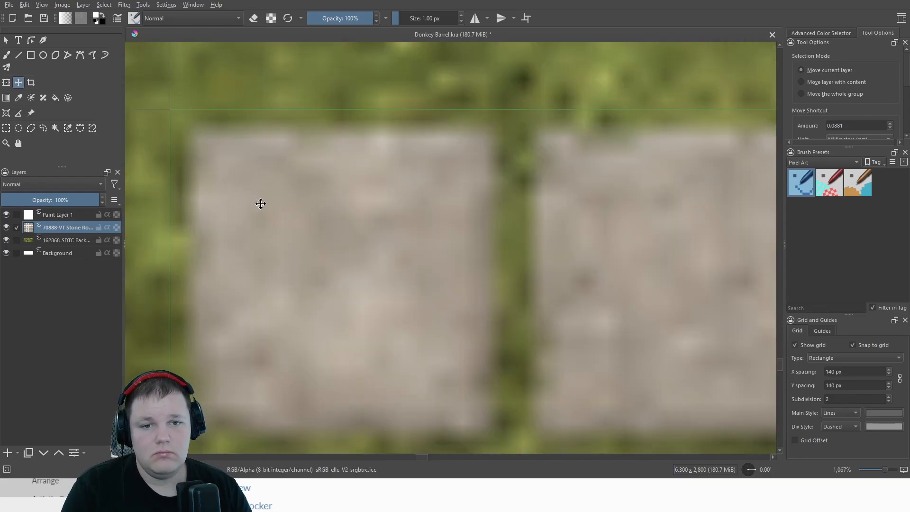
scroll(264, 203, down, 9)
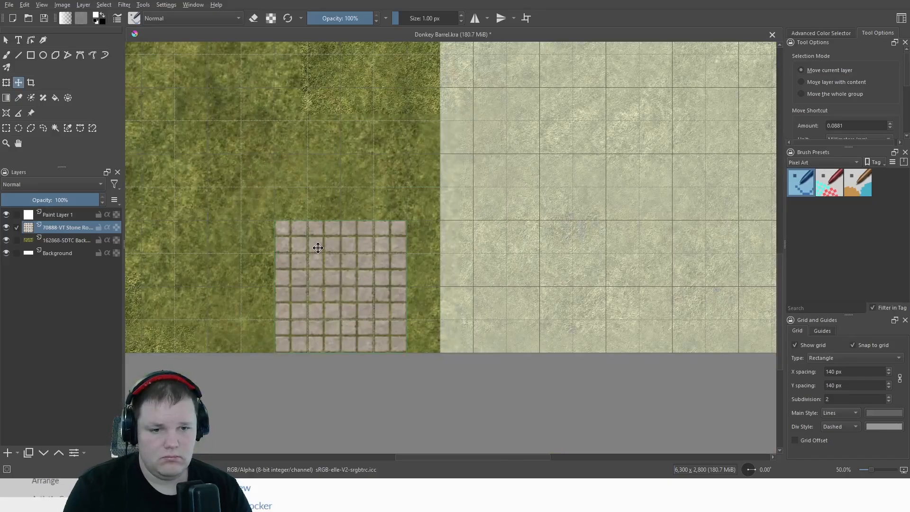
Duplicate the stone tile layer and move the copy directly above the first patch, aligned with its edges
key(ctrl+j)
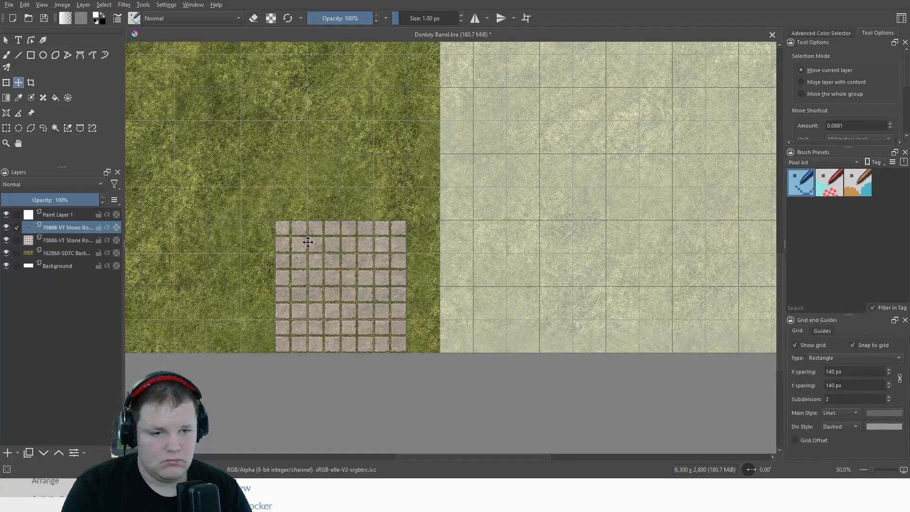
drag(348, 285, 350, 151)
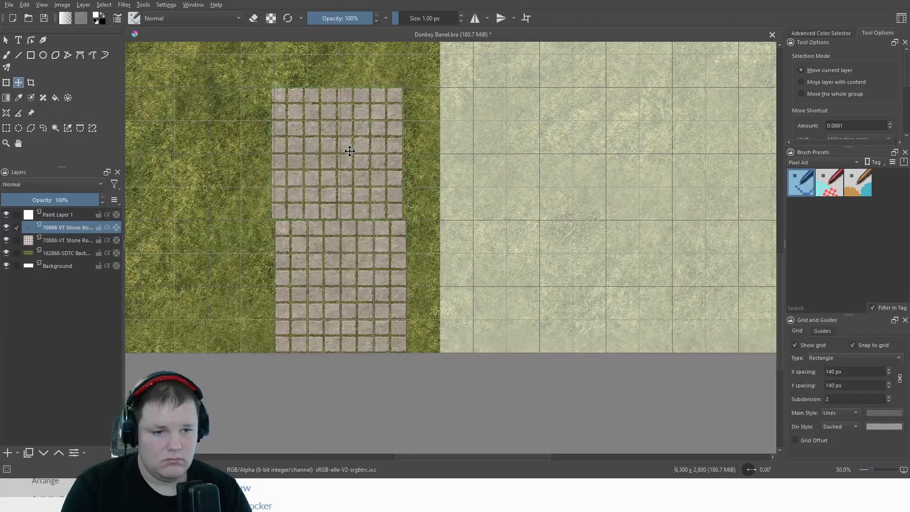
scroll(350, 150, up, 3)
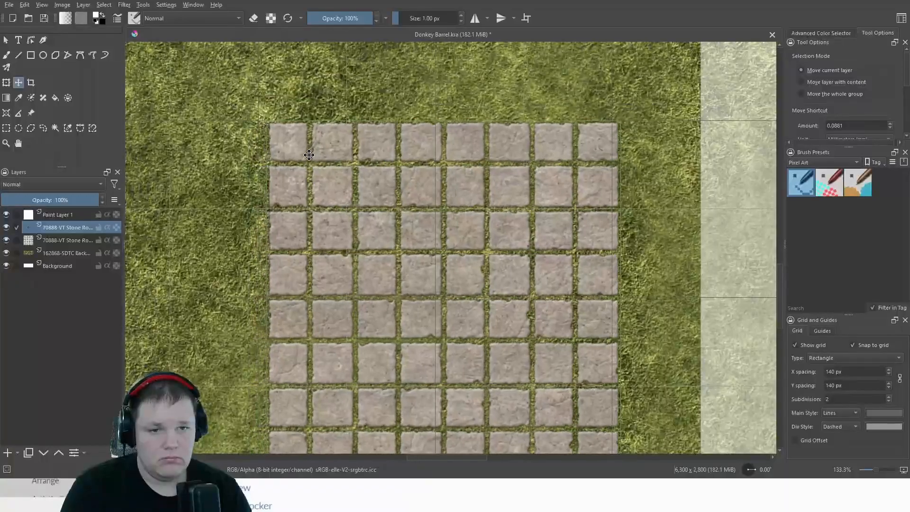
scroll(295, 146, up, 8)
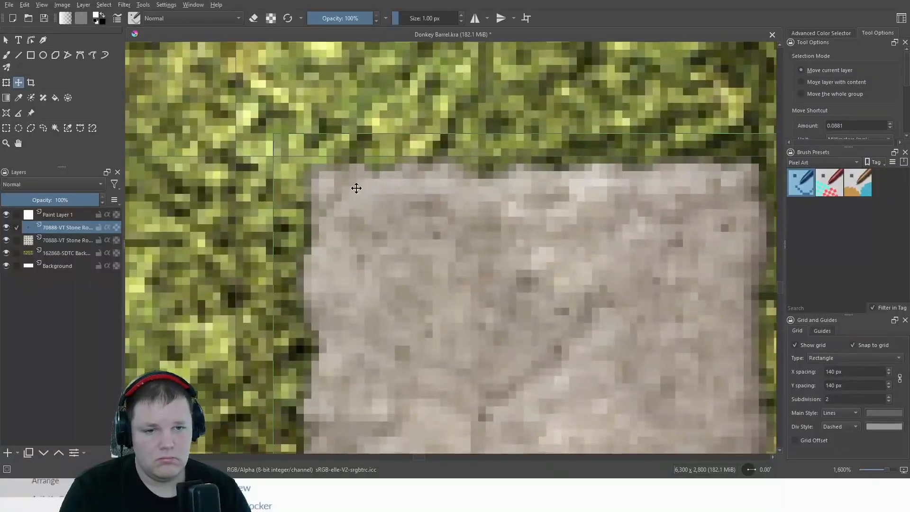
drag(357, 188, 319, 235)
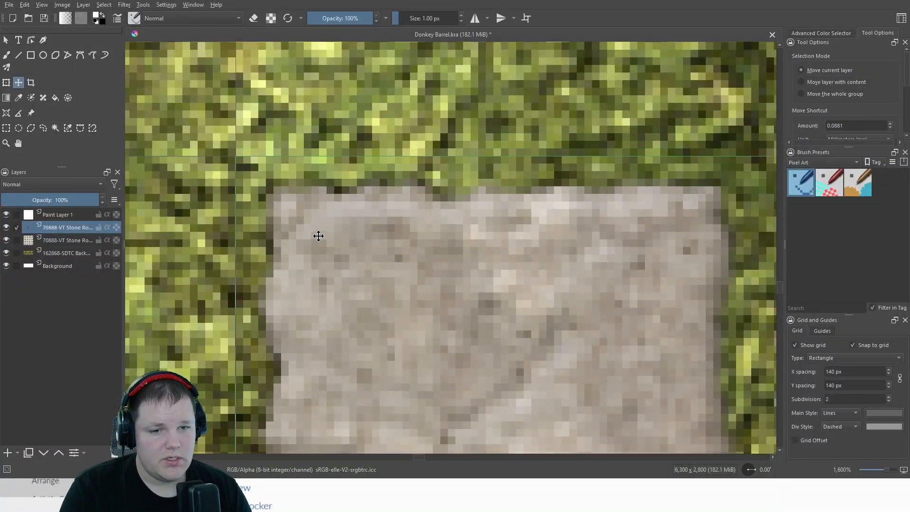
scroll(319, 235, down, 10)
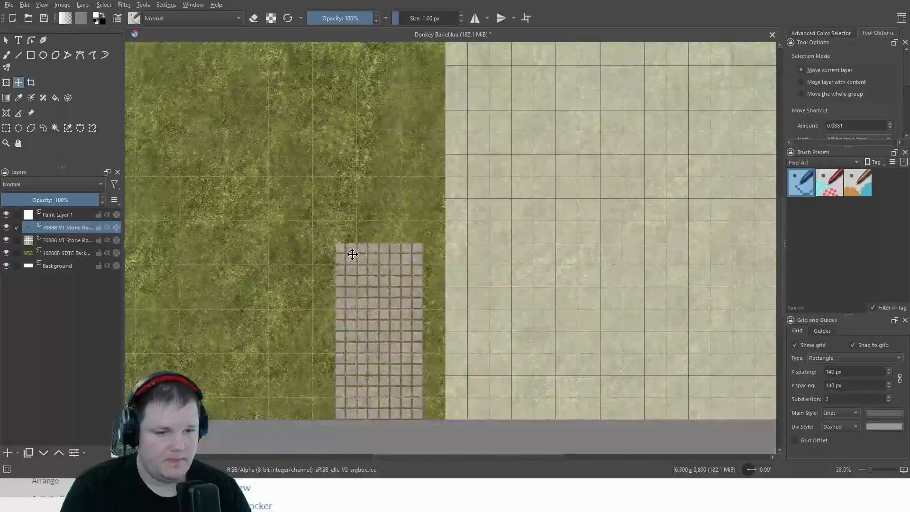
scroll(430, 264, up, 1)
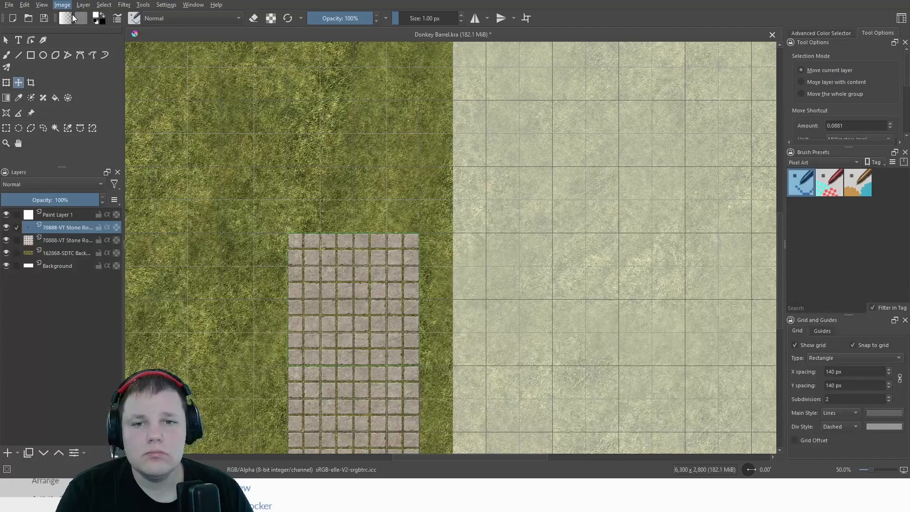
Set the colour of the main grid lines to light green and check the stone path's alignment against them
click(829, 32)
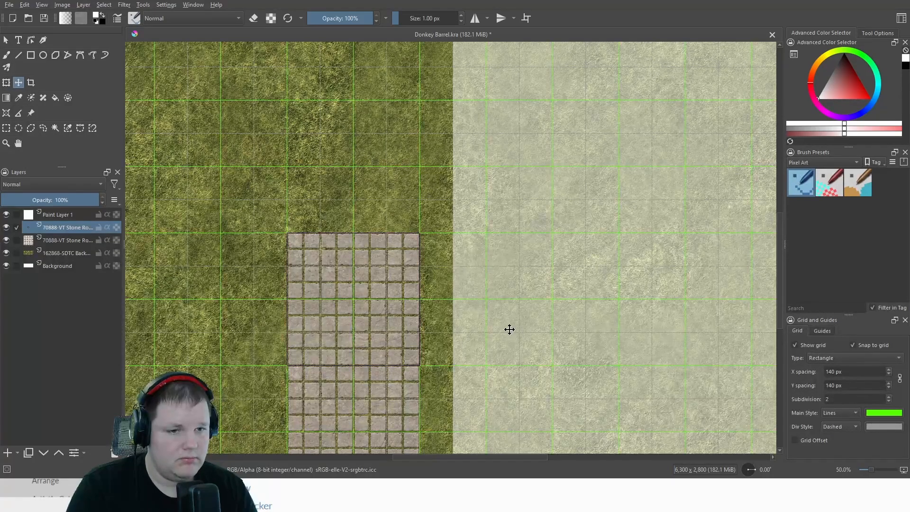
scroll(494, 287, down, 3)
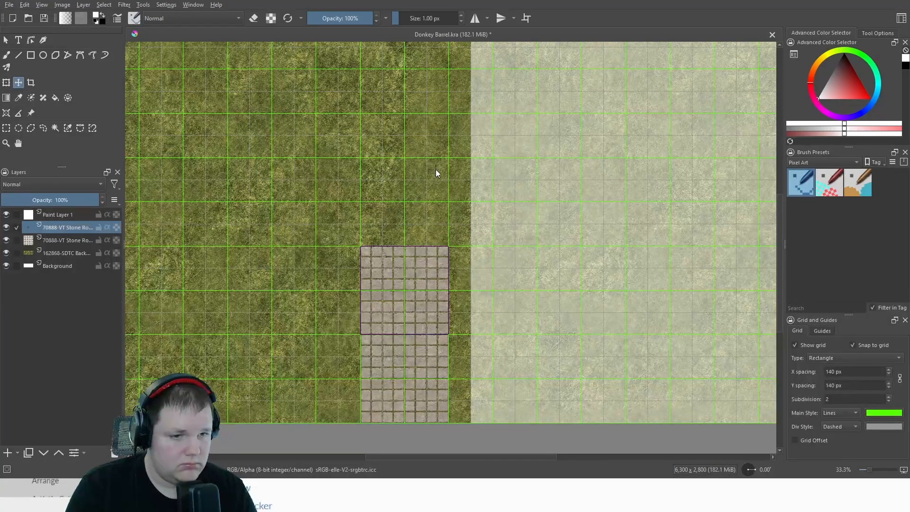
scroll(534, 313, down, 4)
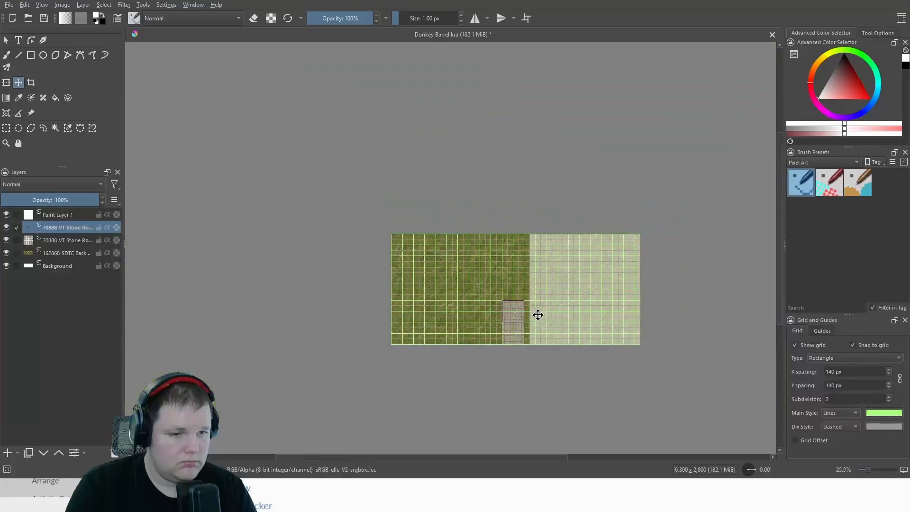
scroll(502, 322, up, 3)
scroll(502, 322, up, 3)
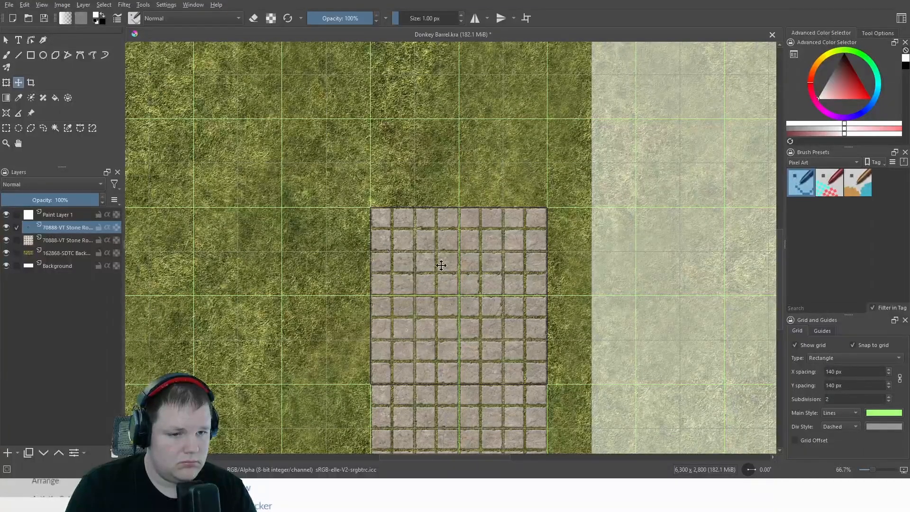
scroll(477, 285, up, 3)
scroll(426, 232, down, 5)
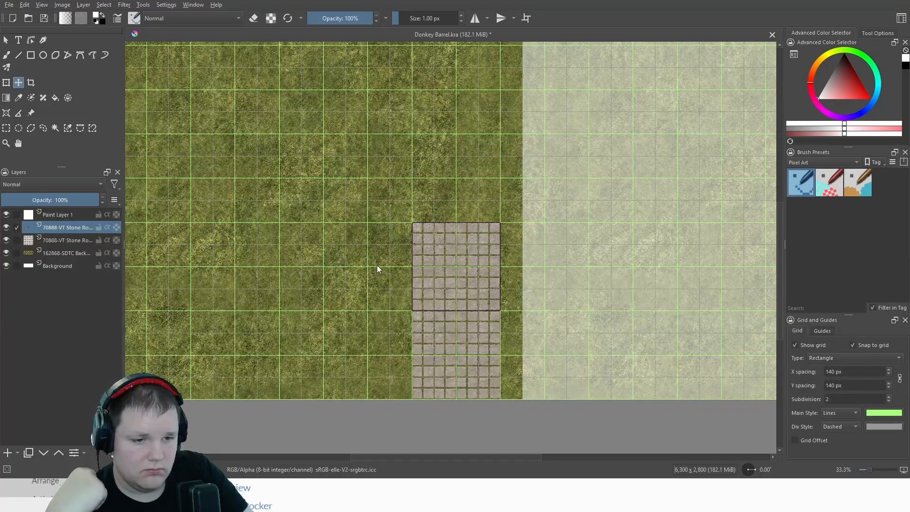
Paste the copied sand texture as a new layer and reorder it beneath both stone tile layers
key(ctrl+v)
scroll(369, 259, down, 4)
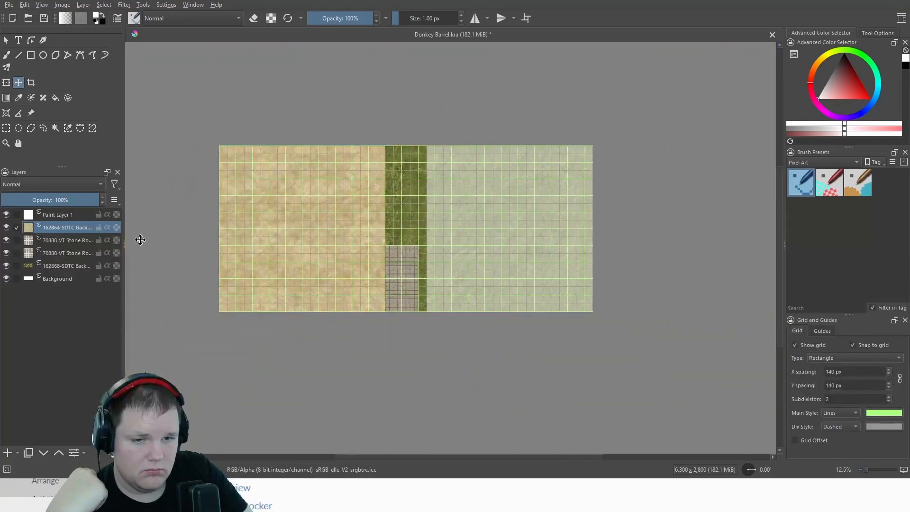
drag(70, 232, 64, 258)
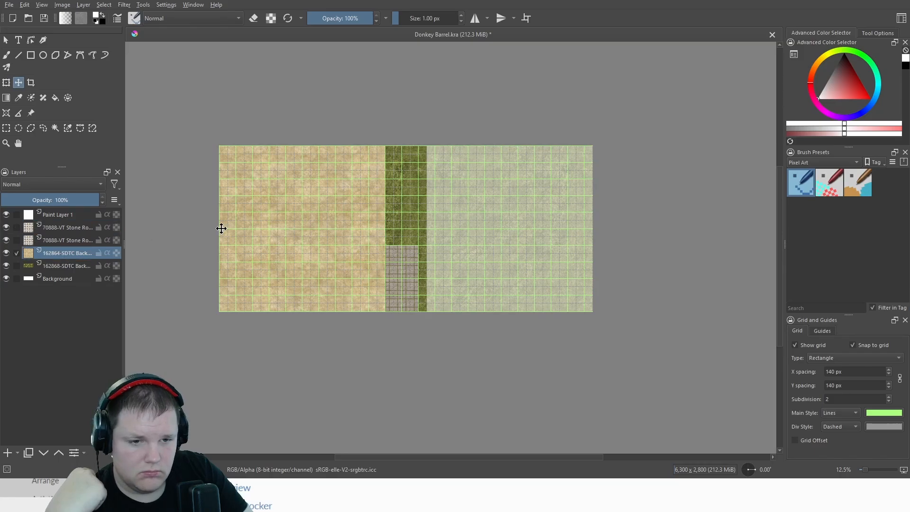
Move the sand texture right until its edge is flush with the stone path's right side, and examine how they match
scroll(262, 229, up, 3)
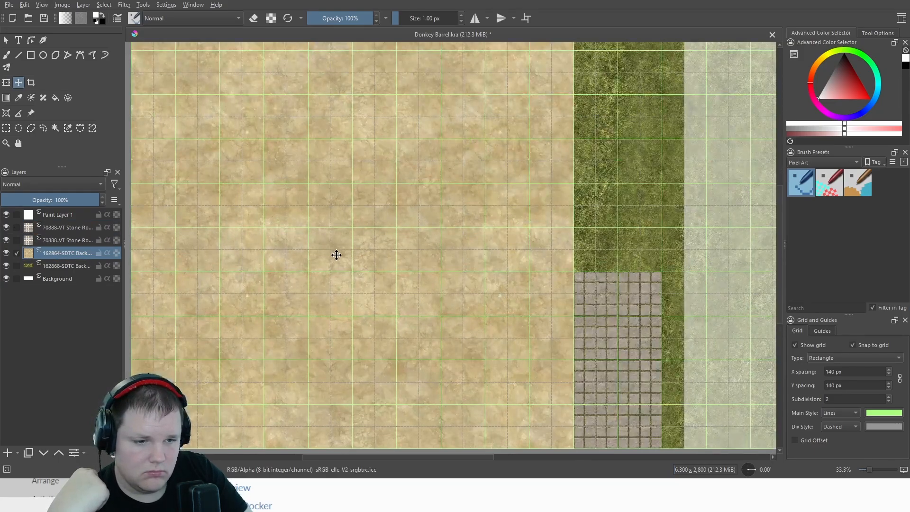
drag(296, 248, 374, 249)
drag(533, 347, 376, 247)
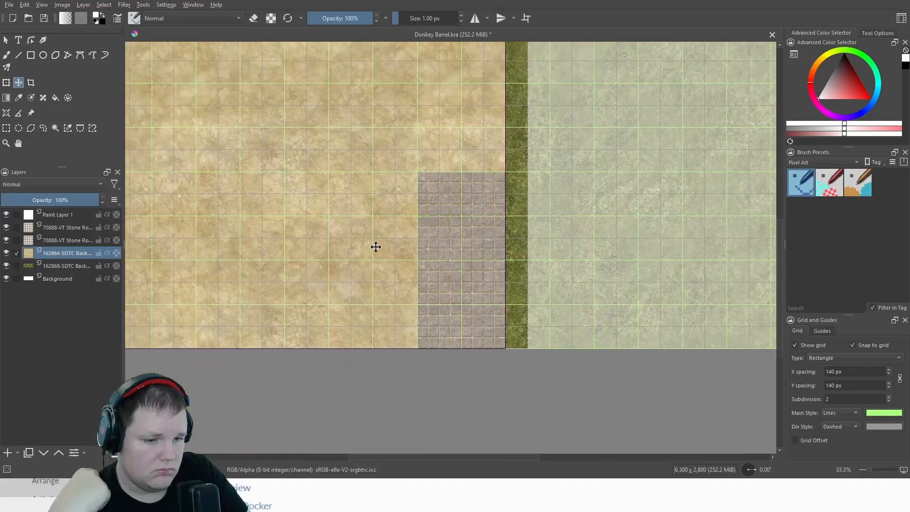
scroll(376, 247, up, 2)
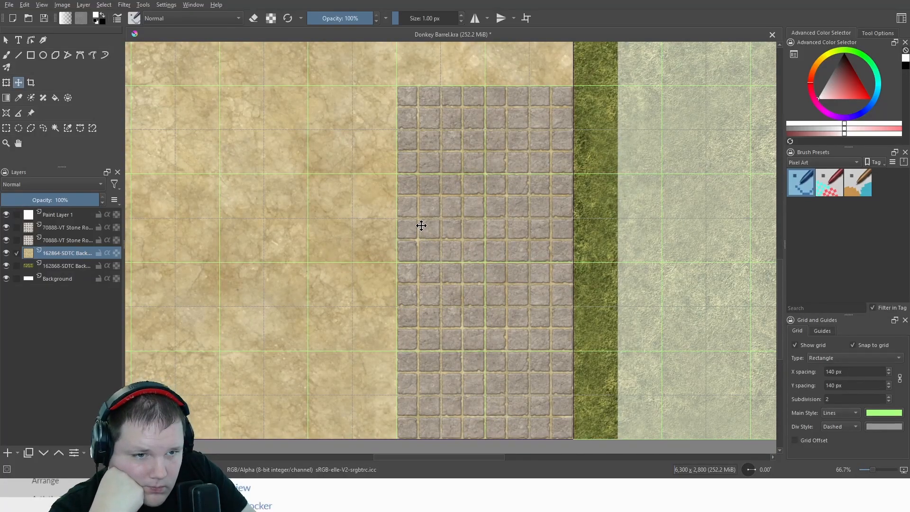
scroll(421, 225, down, 3)
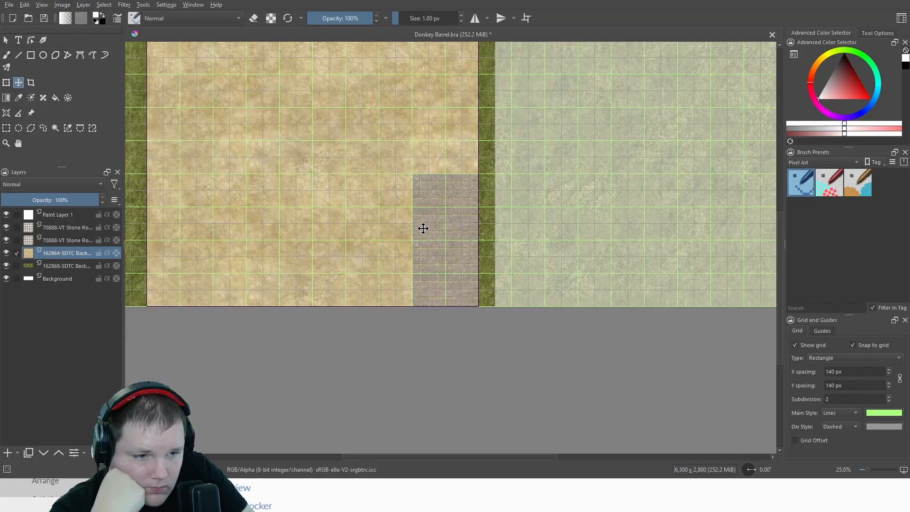
scroll(523, 236, up, 3)
scroll(360, 234, down, 1)
drag(240, 208, 383, 238)
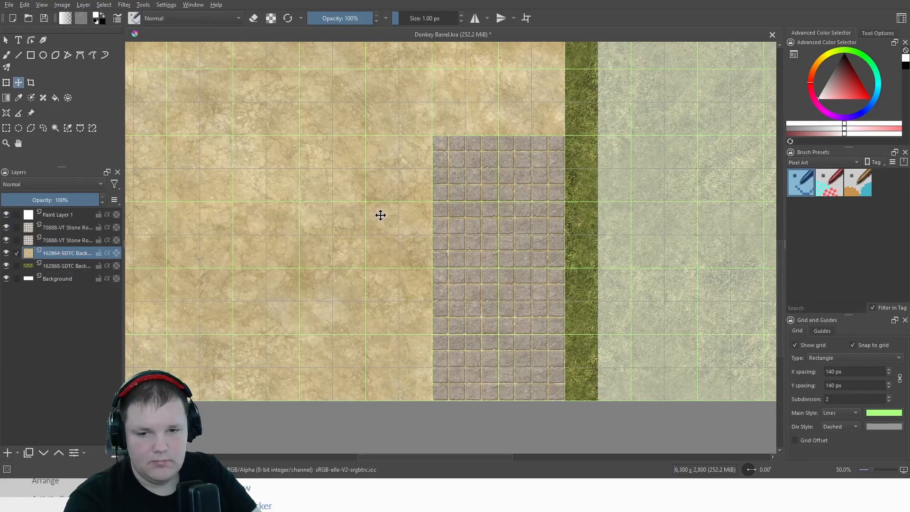
Remove the sand texture layer and put a brown dirt texture layer between the stone tiles and the grass
key(Delete)
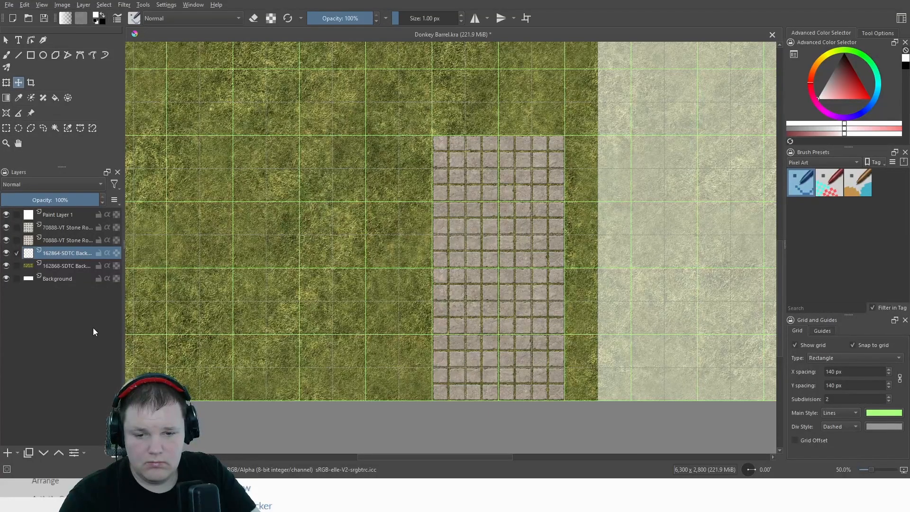
key(shift+Delete)
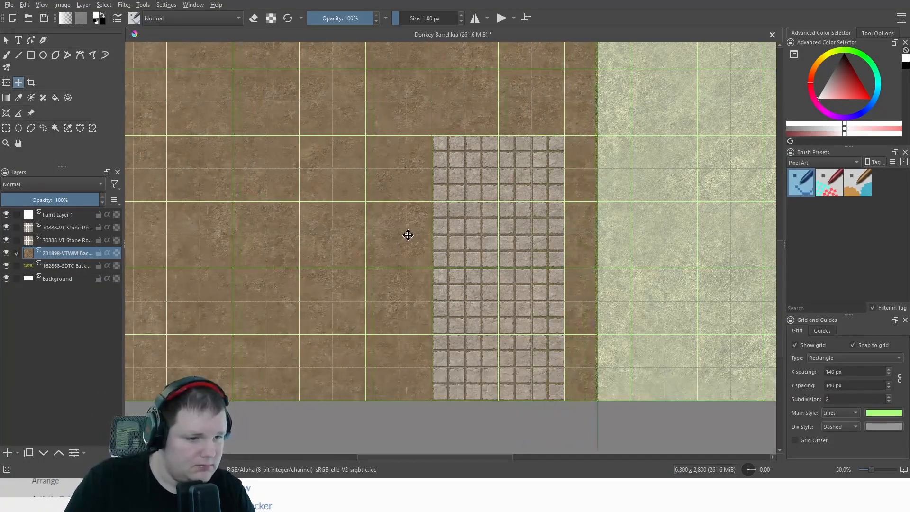
scroll(586, 351, up, 4)
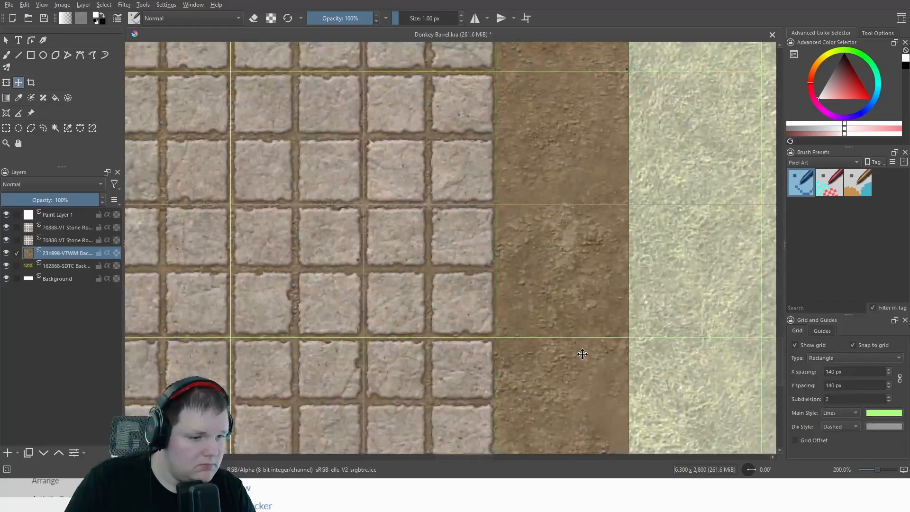
scroll(579, 341, up, 1)
scroll(542, 321, down, 1)
scroll(541, 321, down, 10)
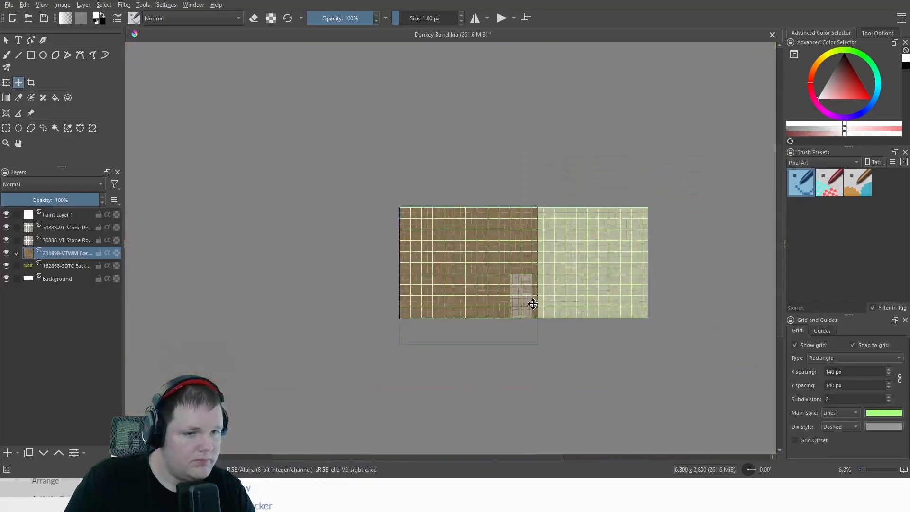
scroll(436, 267, up, 2)
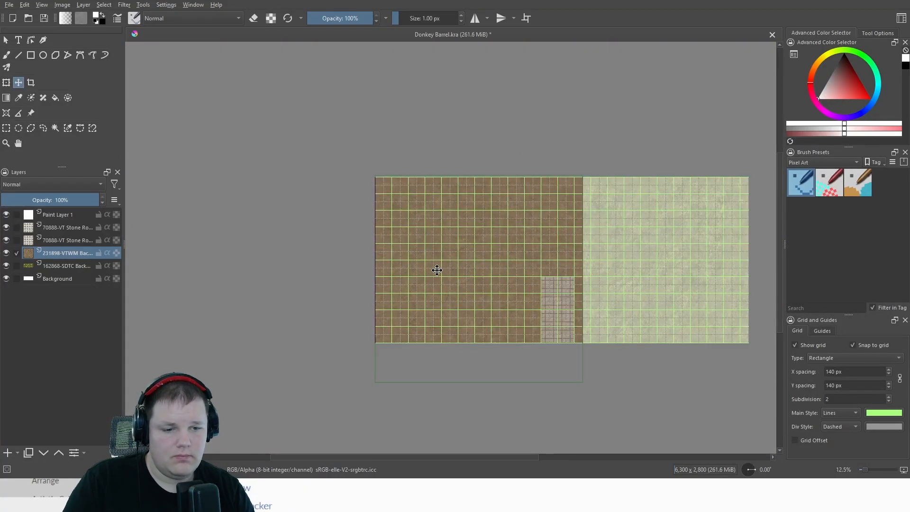
Align the brown dirt texture layer with the canvas's upper-left corner
drag(328, 193, 409, 272)
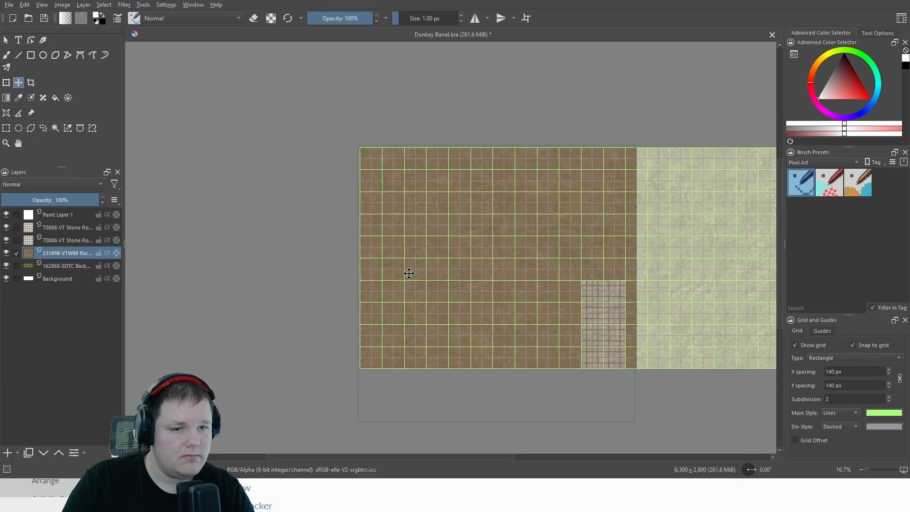
key(1)
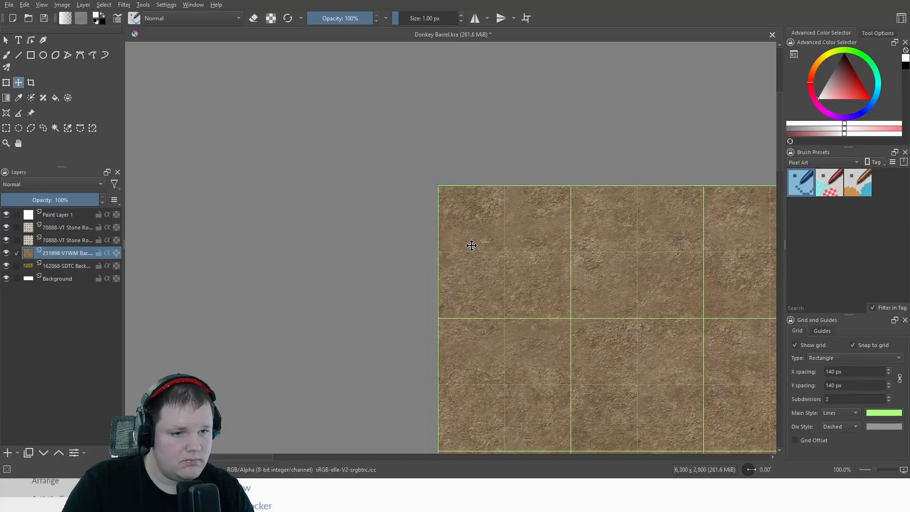
scroll(470, 240, up, 3)
scroll(450, 185, up, 2)
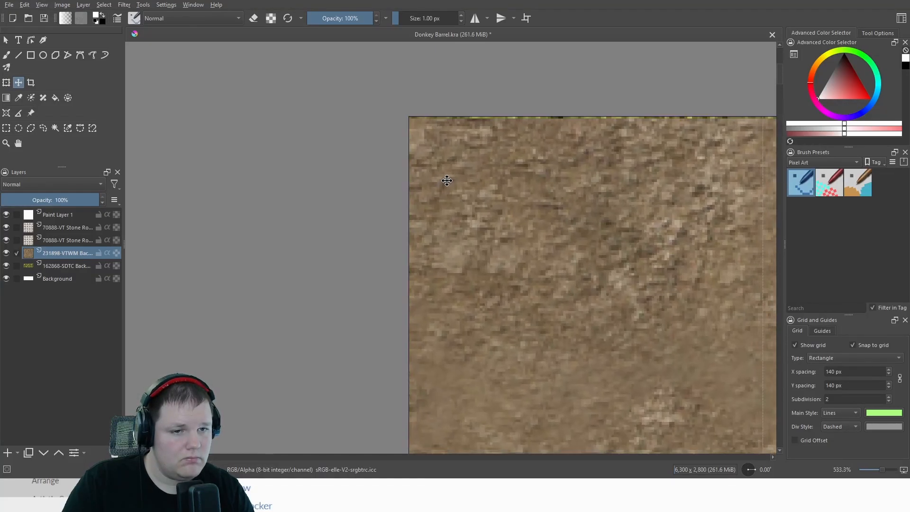
key(1)
scroll(447, 191, down, 6)
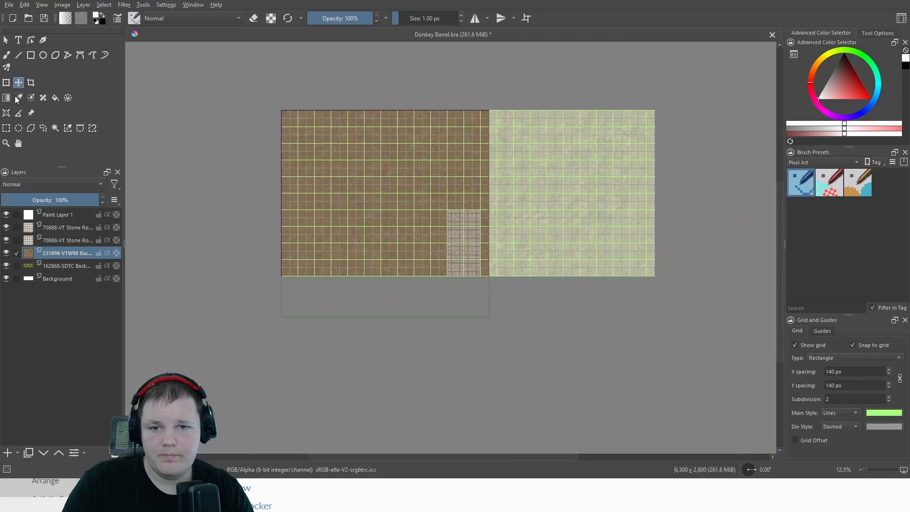
Select the dirt area left of the stone path with a rectangular marquee and clear it from the dirt layer
click(8, 129)
drag(248, 102, 444, 293)
scroll(450, 256, up, 5)
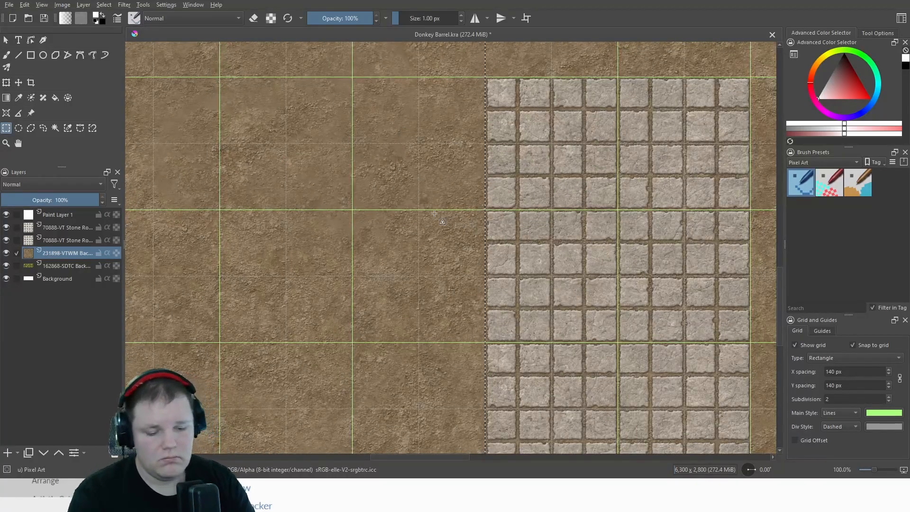
scroll(423, 209, up, 1)
scroll(423, 209, down, 2)
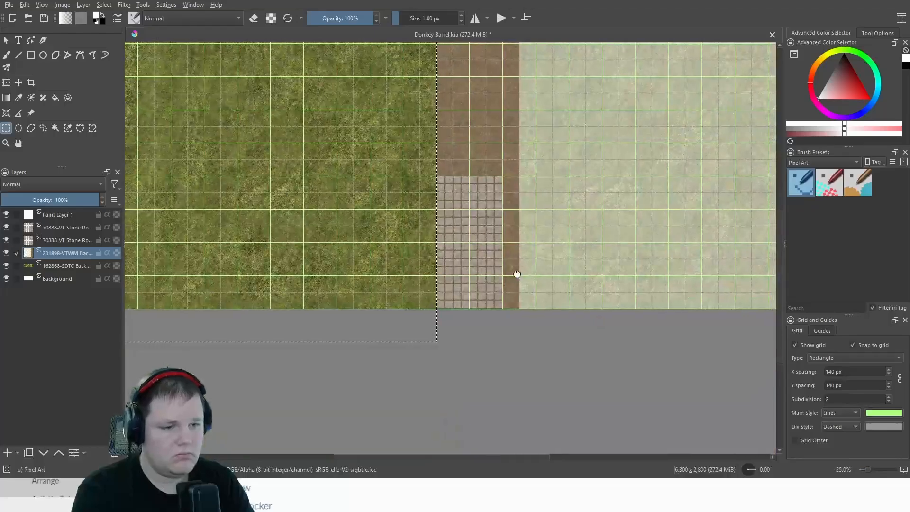
Inspect the border between the grass, dirt and stone path up close, and clear the rectangular selection
scroll(408, 252, down, 2)
scroll(401, 252, up, 2)
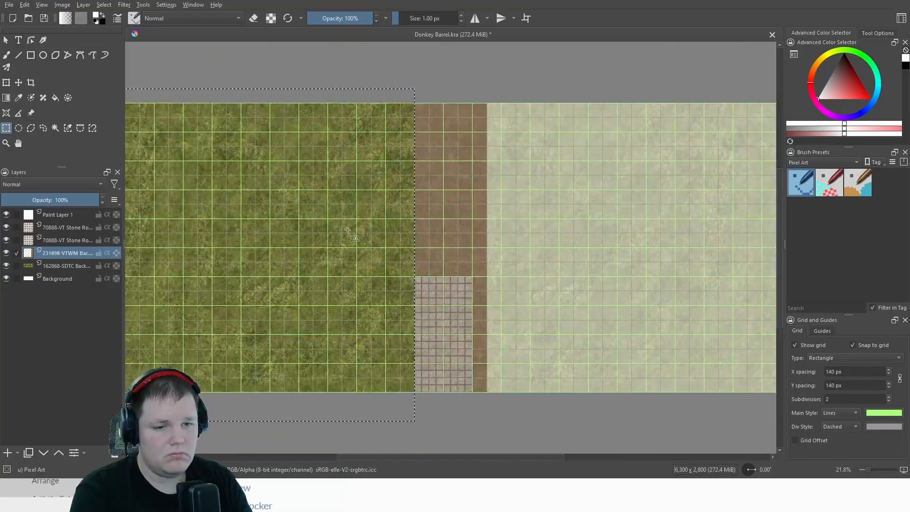
scroll(412, 254, down, 3)
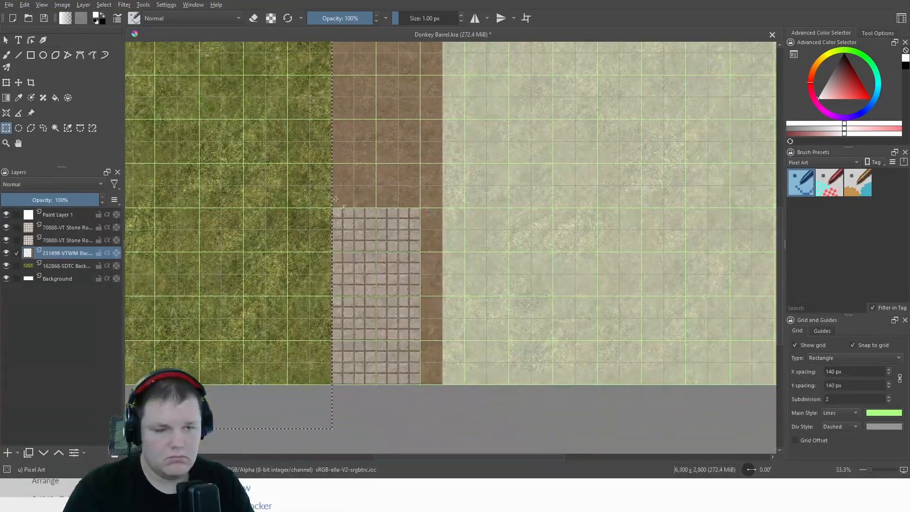
scroll(397, 252, up, 6)
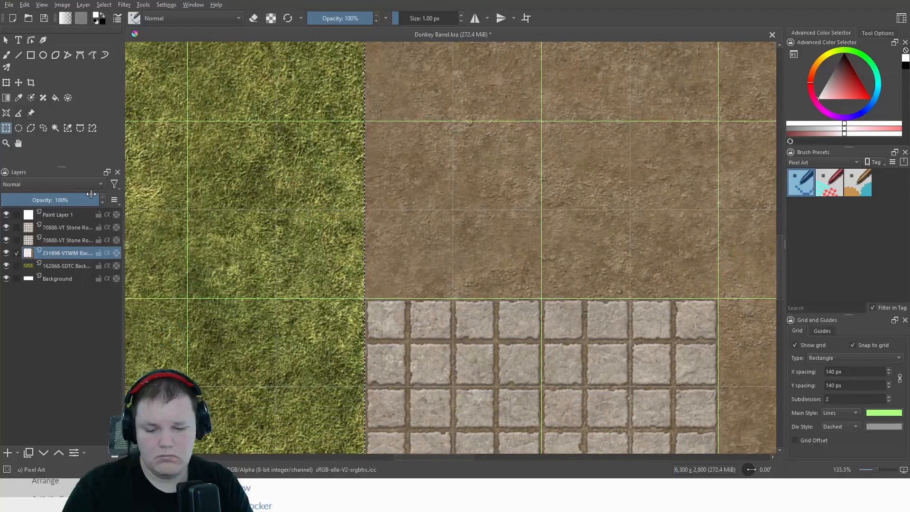
key(ctrl+shift+a)
Merge the upper stone tile layer with the stone tile layer directly beneath it
drag(203, 244, 116, 94)
click(59, 227)
drag(264, 272, 166, 234)
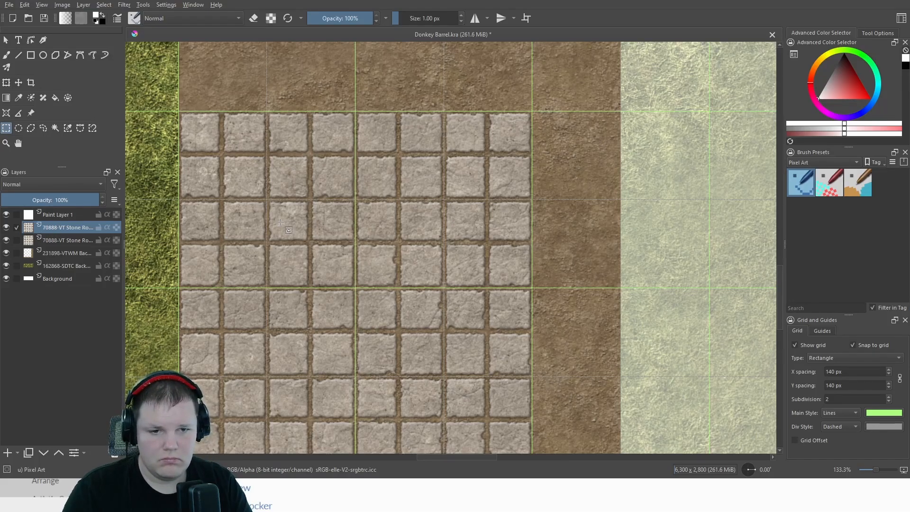
scroll(278, 227, down, 3)
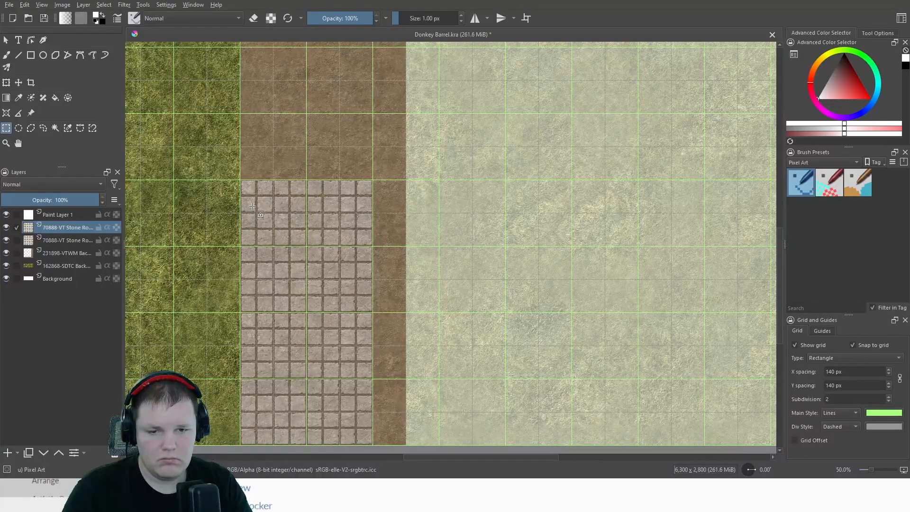
key(ctrl+e)
scroll(238, 215, down, 1)
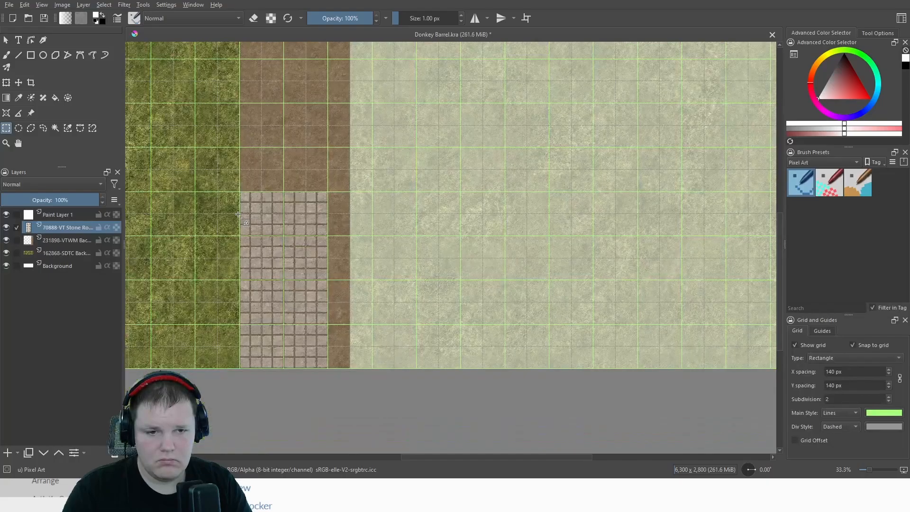
key(ctrl+z)
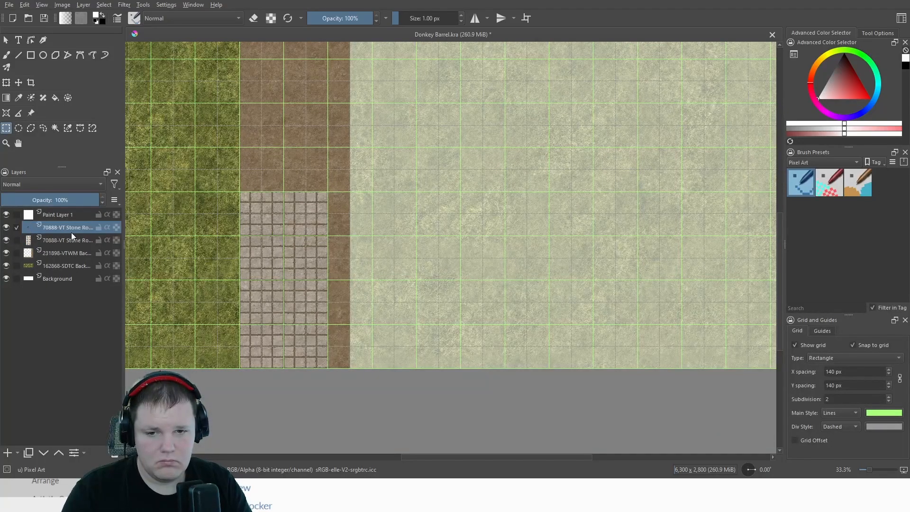
key(ctrl+e)
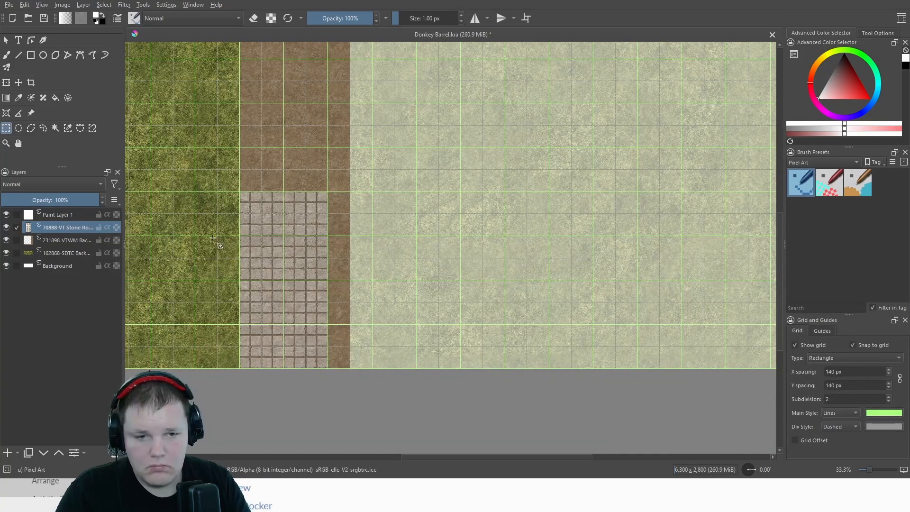
Select the whole stone tile block with a rectangular marquee, copy it to a new layer, and activate the Move tool
drag(231, 191, 337, 381)
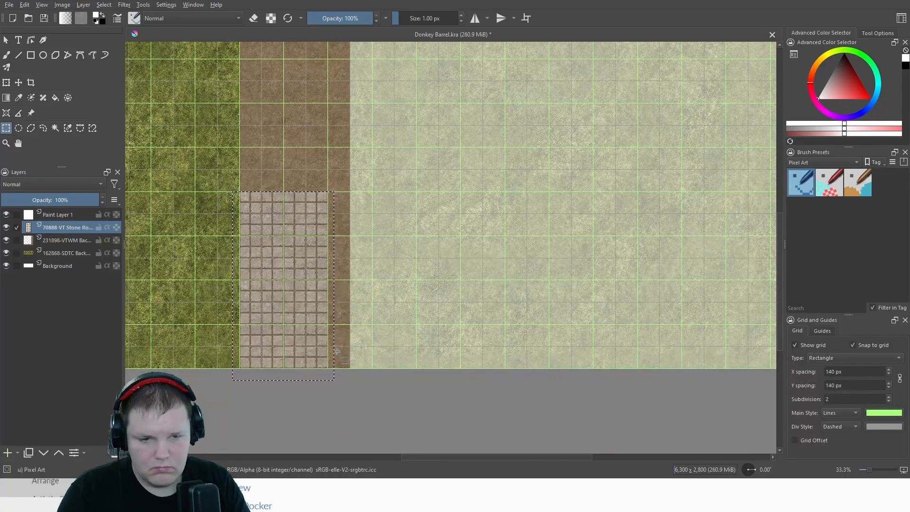
key(ctrl+alt+j)
key(2)
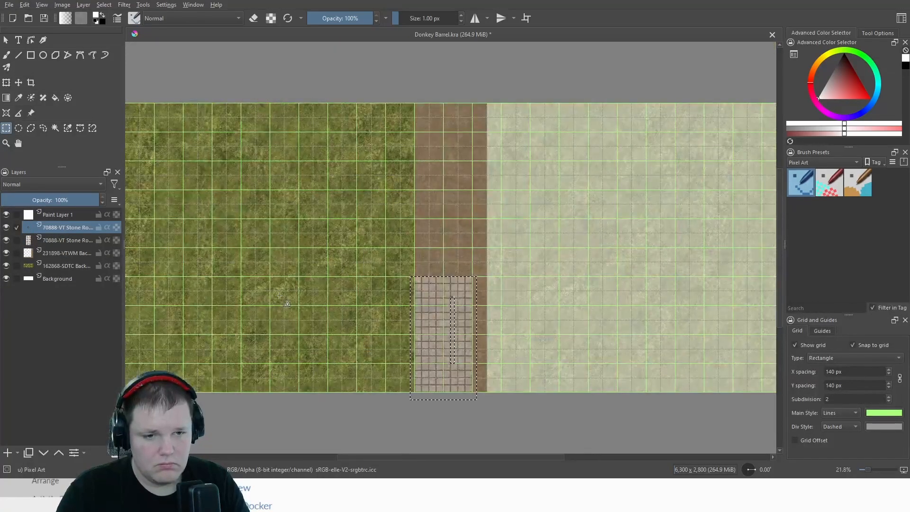
click(19, 83)
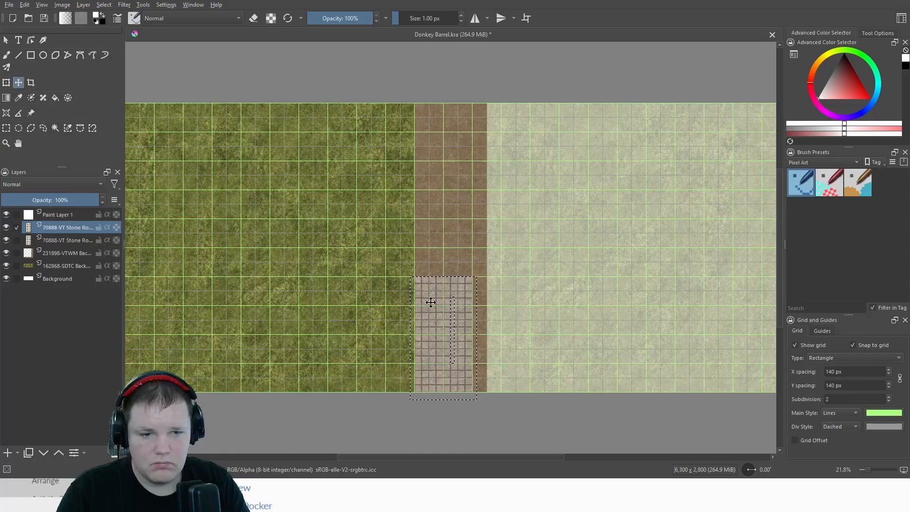
scroll(460, 322, up, 5)
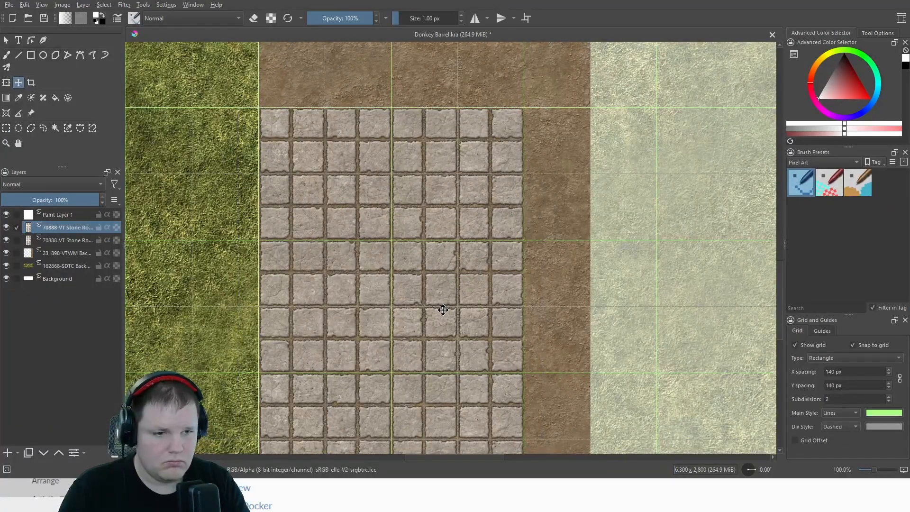
Move the active stone road tile so it continues the existing road and lines up with the grid, two squares below the canvas's upper edge
drag(404, 301, 417, 40)
scroll(450, 294, down, 5)
drag(436, 207, 439, 199)
scroll(423, 84, up, 3)
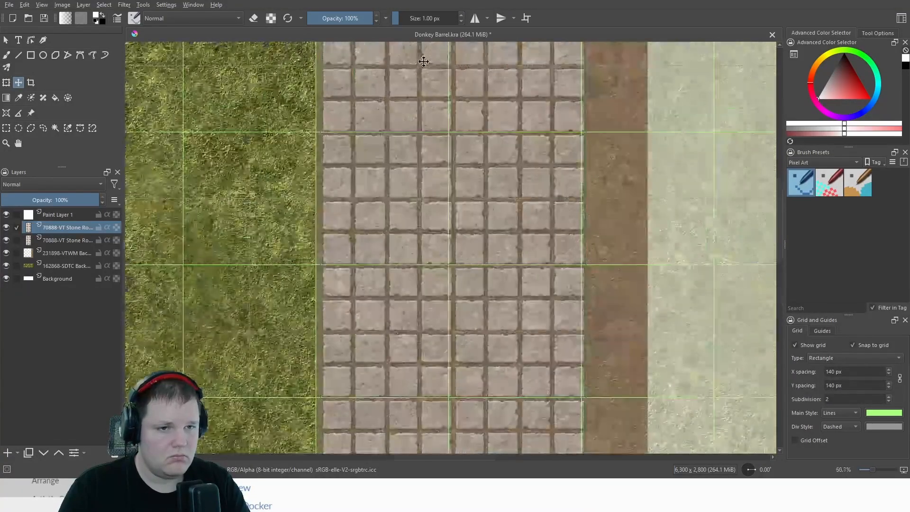
drag(422, 58, 417, 269)
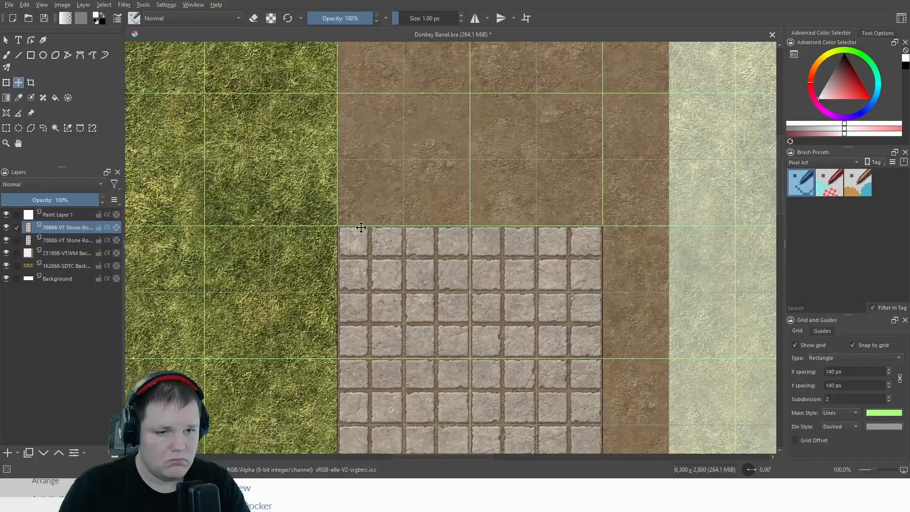
scroll(416, 270, up, 5)
drag(341, 261, 345, 263)
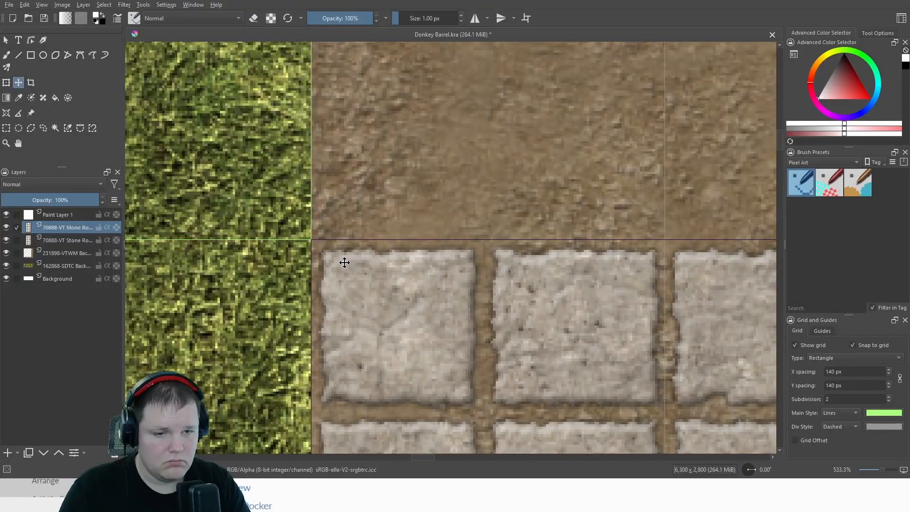
scroll(345, 261, down, 10)
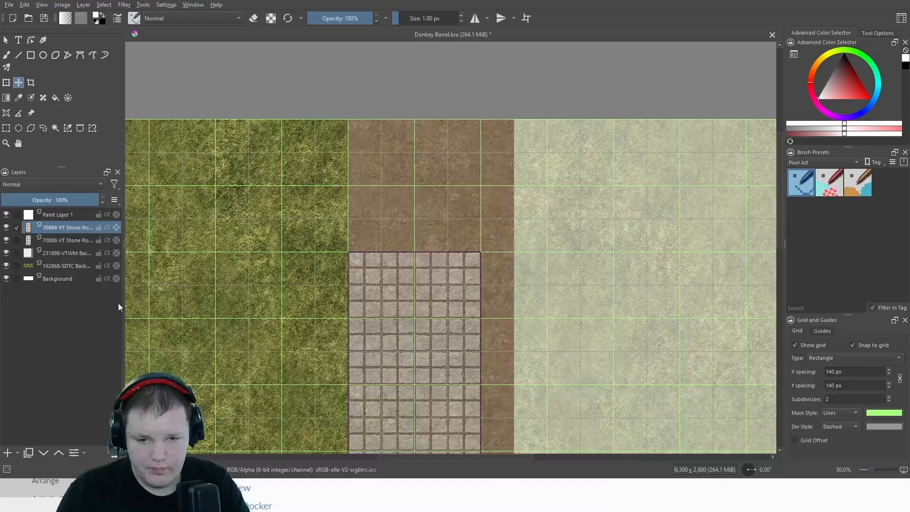
Duplicate the stone road tile and place the copy directly above it, aligned to the grid, extending the road past the canvas's upper edge
key(ctrl+j)
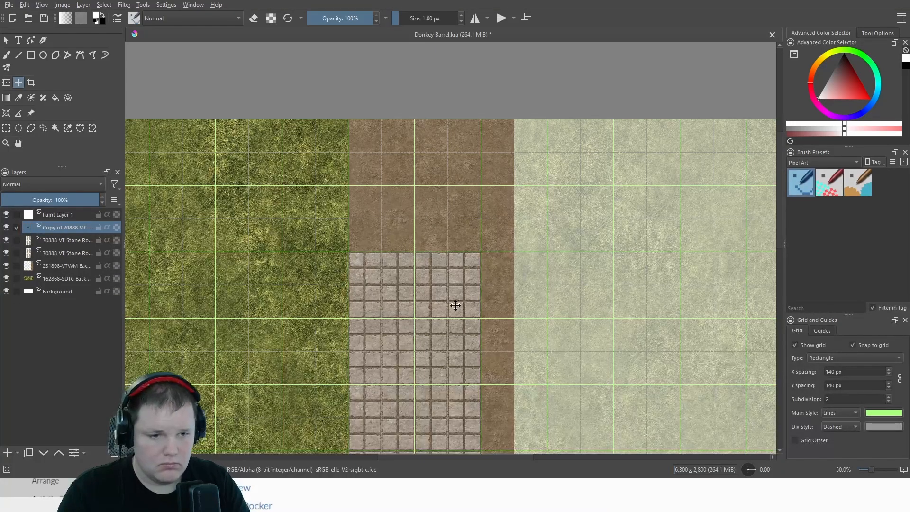
drag(455, 305, 411, 40)
scroll(394, 201, up, 2)
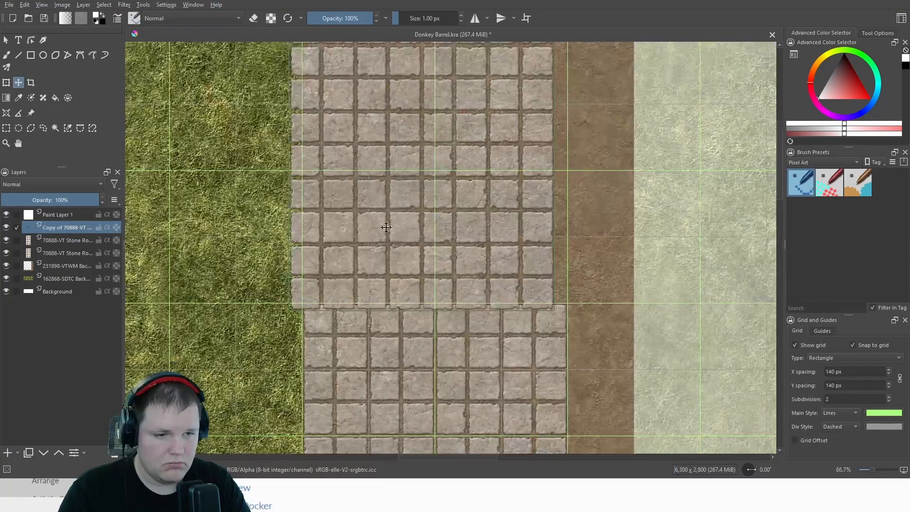
drag(388, 226, 399, 222)
scroll(295, 299, up, 3)
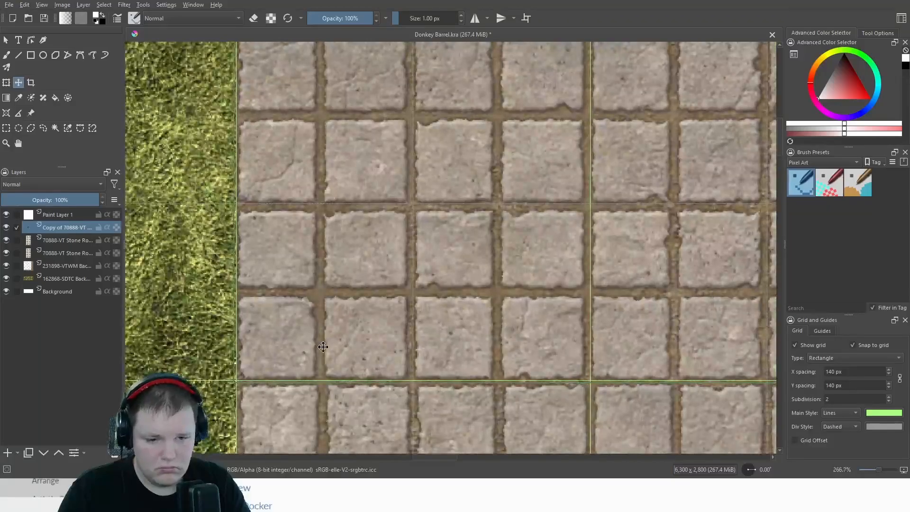
scroll(301, 364, up, 3)
drag(262, 310, 276, 296)
scroll(284, 317, down, 7)
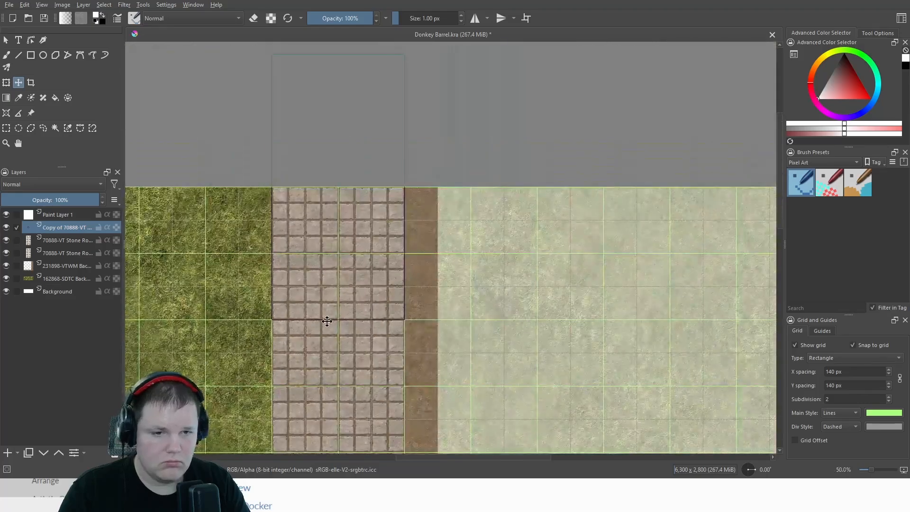
Merge the three stone road layers into a single layer
key(2)
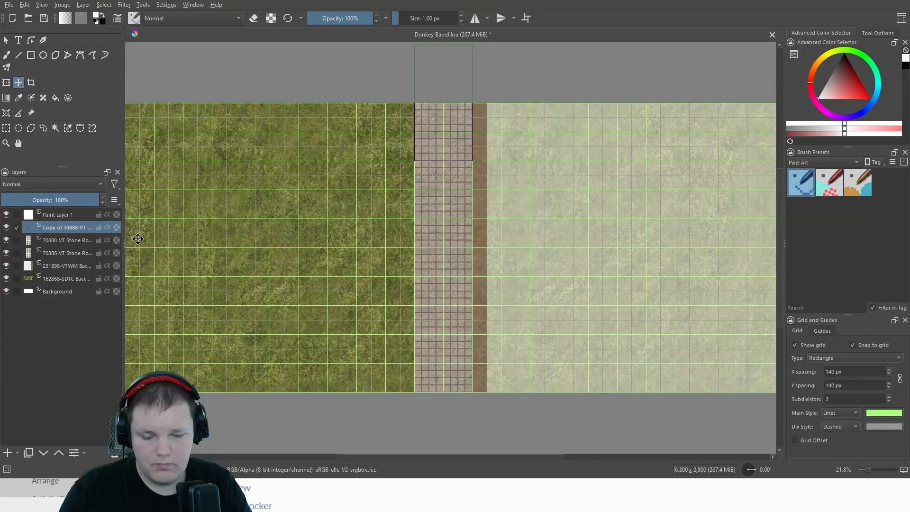
key(ctrl+e)
key(ctrl+e)
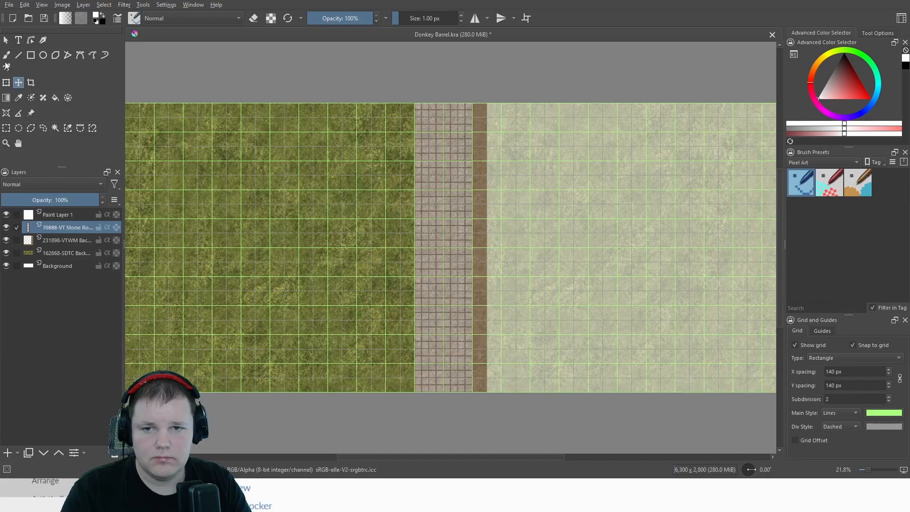
Select the two-stone-wide column along the road's right edge over the full canvas height and copy it to a new layer
scroll(432, 244, up, 8)
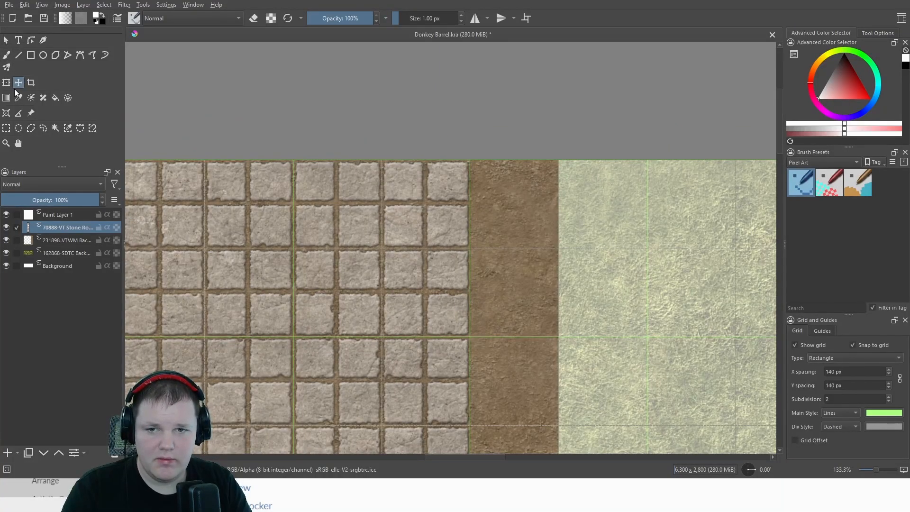
click(7, 129)
scroll(457, 156, up, 3)
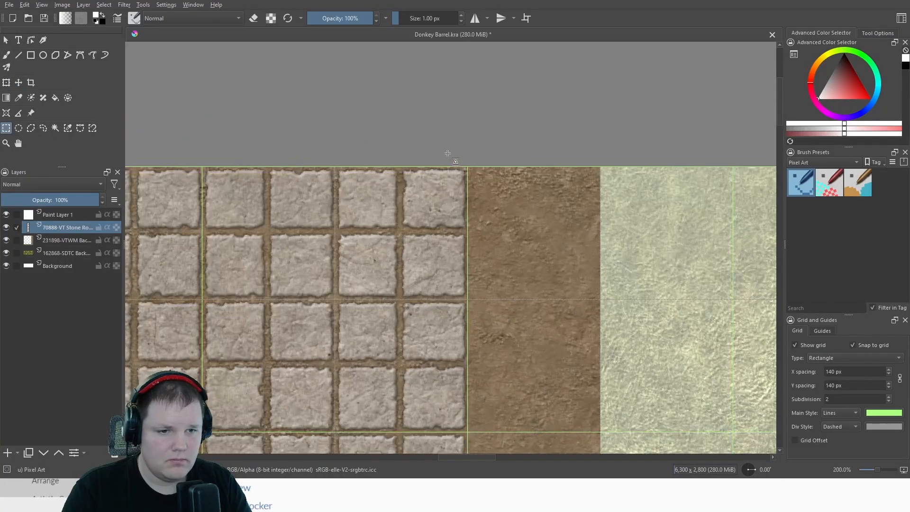
drag(231, 176, 451, 440)
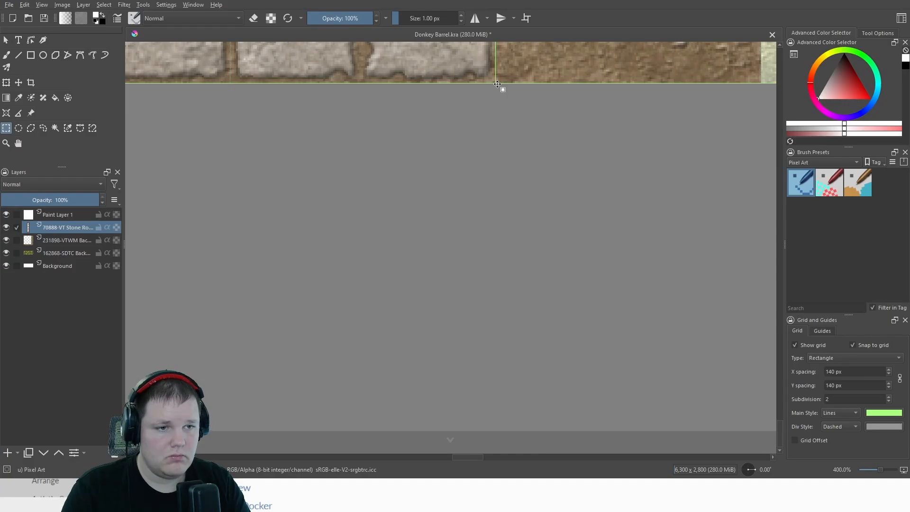
drag(429, 90, 398, 263)
scroll(398, 262, down, 5)
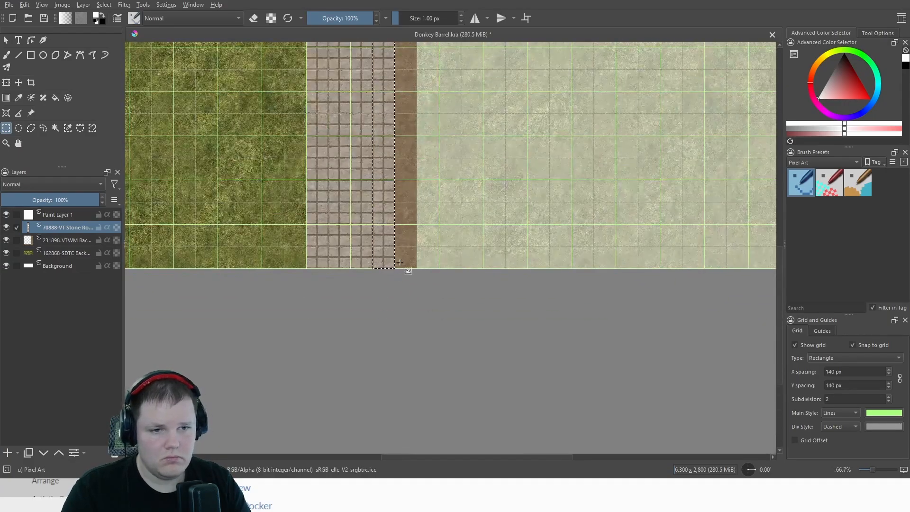
key(ctrl+alt+j)
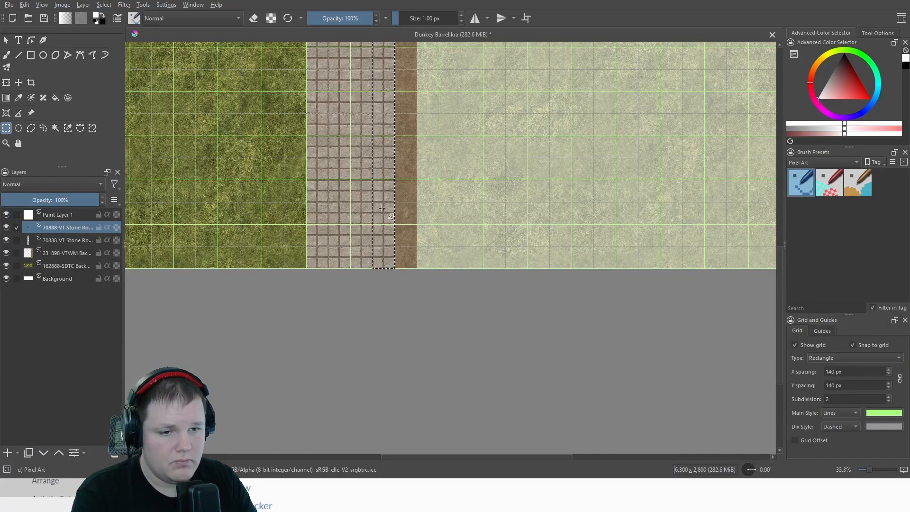
Move the copied stone column right so it covers the remaining dirt strip flush with the road's edge, and clear the selection
click(18, 83)
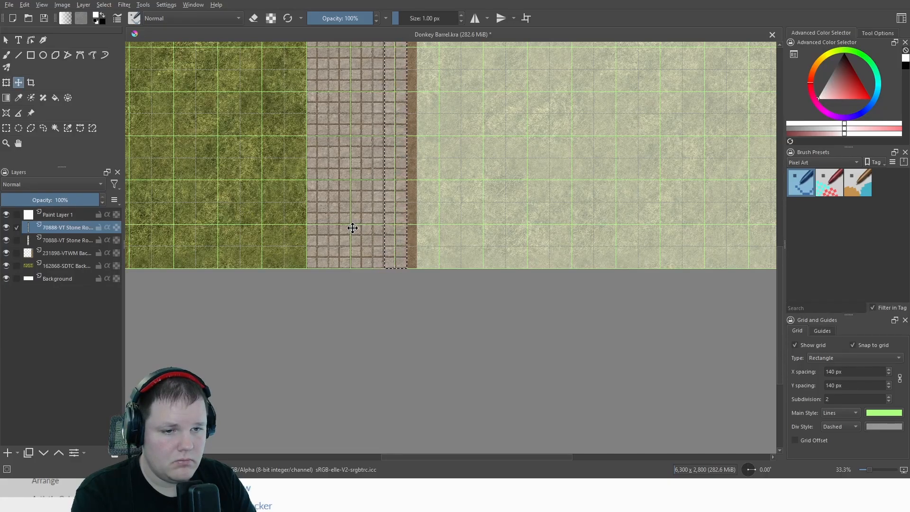
scroll(400, 212, up, 8)
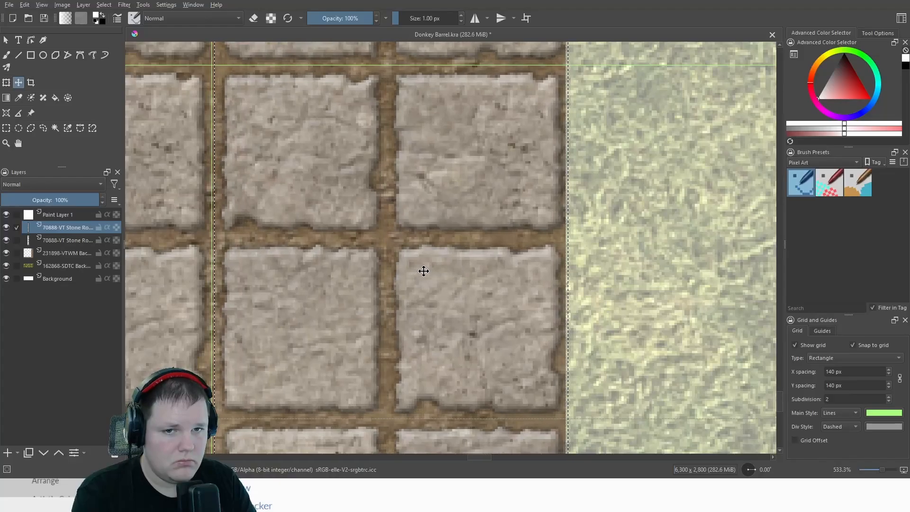
scroll(422, 270, down, 7)
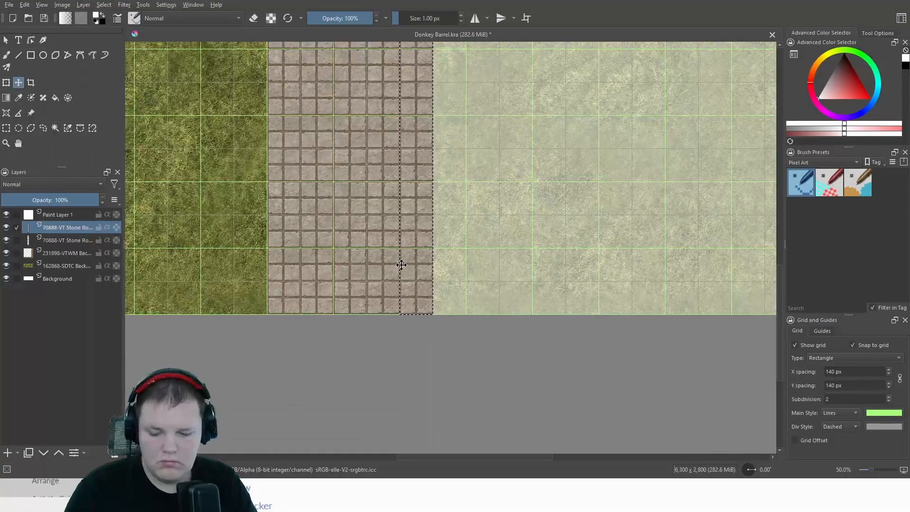
scroll(405, 258, down, 3)
scroll(395, 245, up, 3)
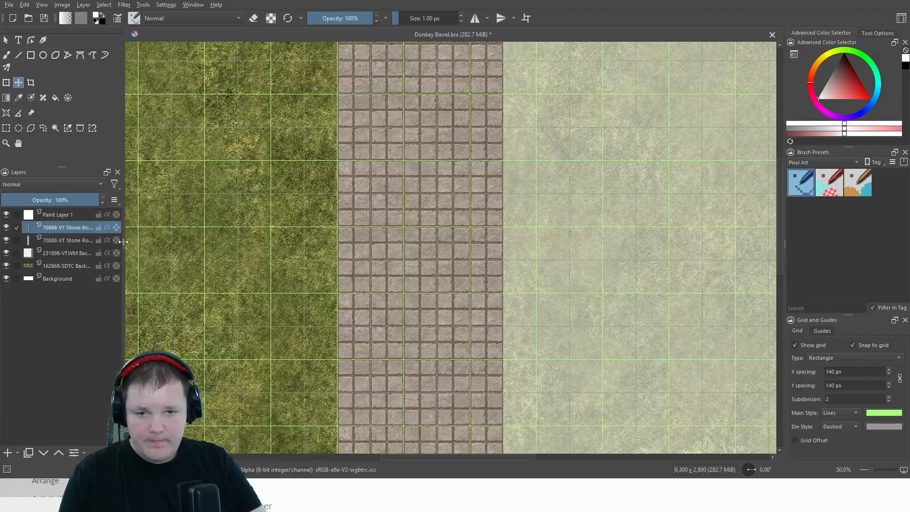
Merge the added column down into the stone road layer and save the document
key(ctrl+e)
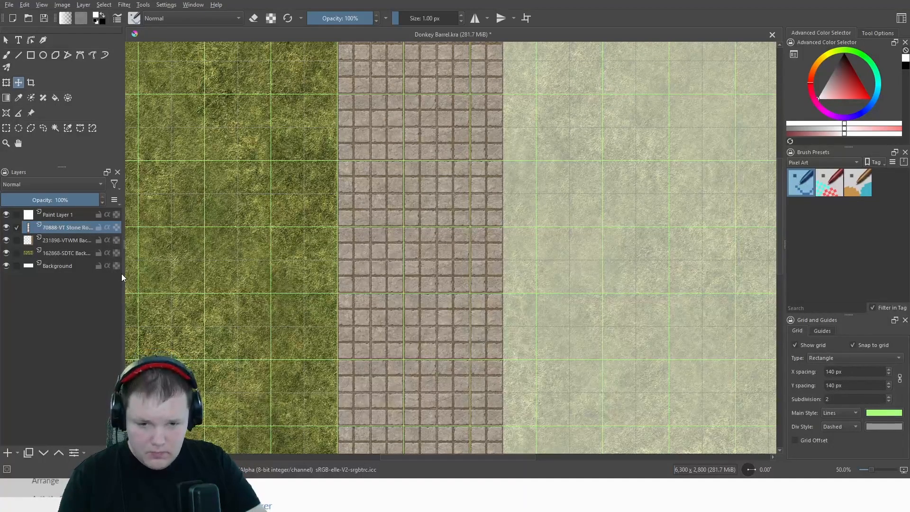
key(ctrl+s)
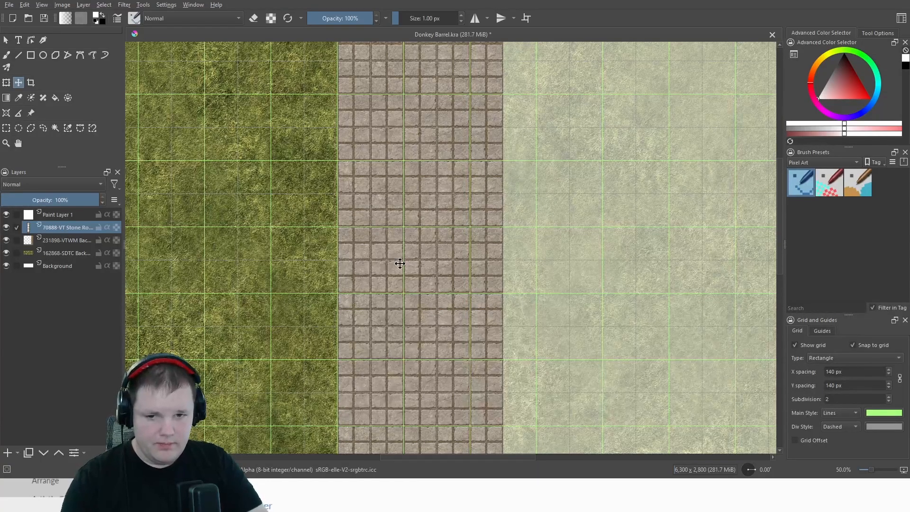
Duplicate the merged stone road layer and make the lower of the two road layers active
key(ctrl+j)
scroll(292, 264, down, 3)
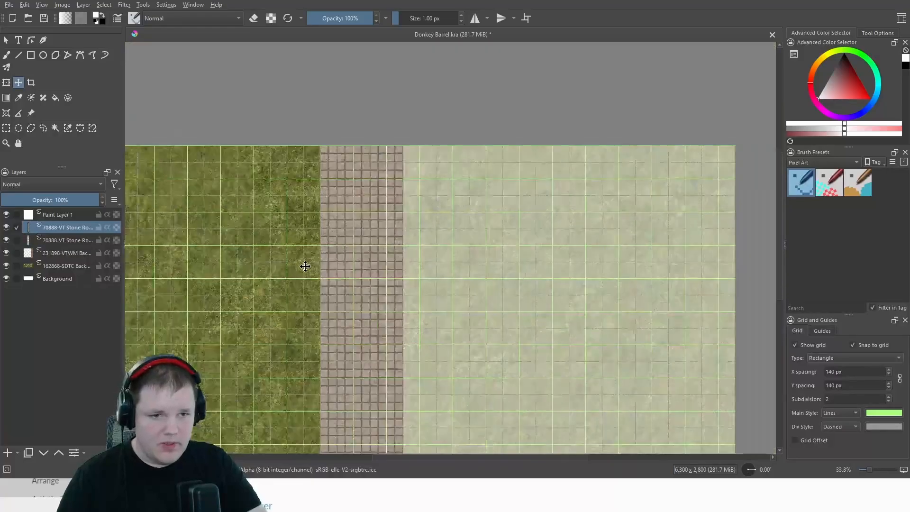
click(81, 240)
scroll(318, 210, up, 3)
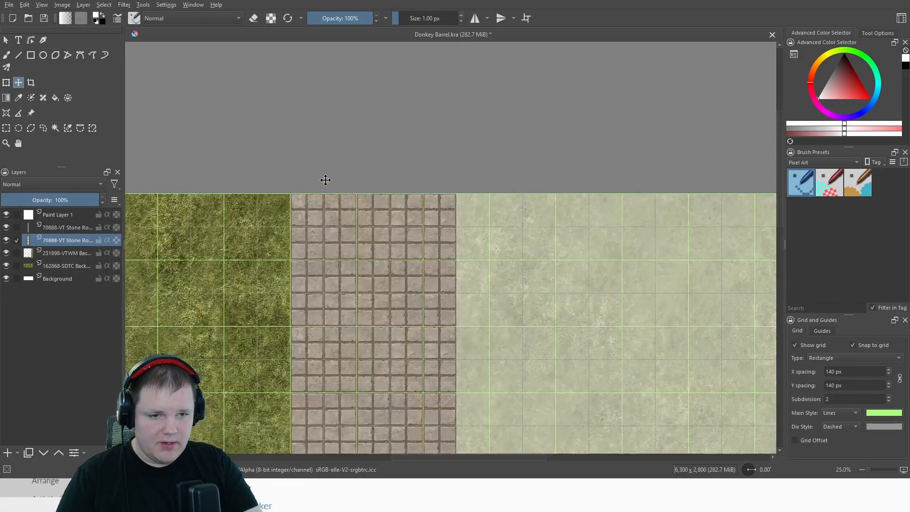
Select the two-stone-wide column along the road's left edge over the full height and remove it from the lower road layer
scroll(325, 179, down, 2)
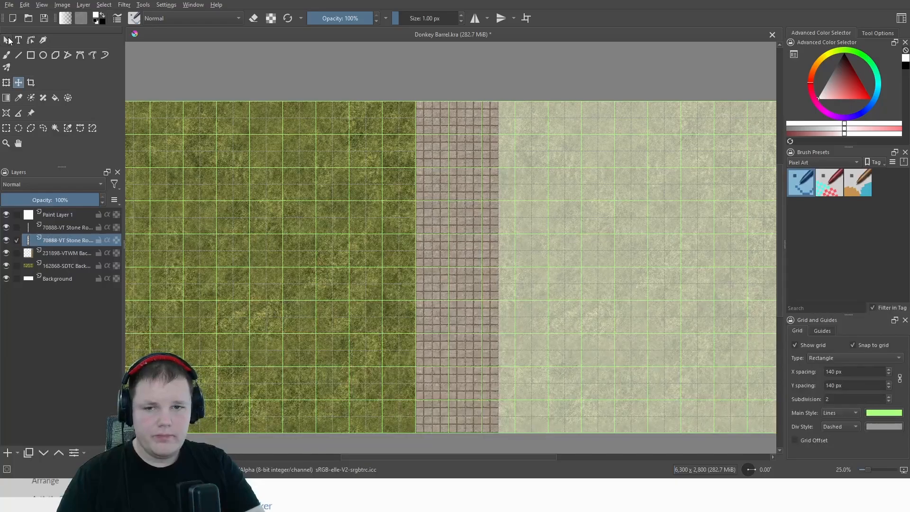
scroll(243, 272, up, 3)
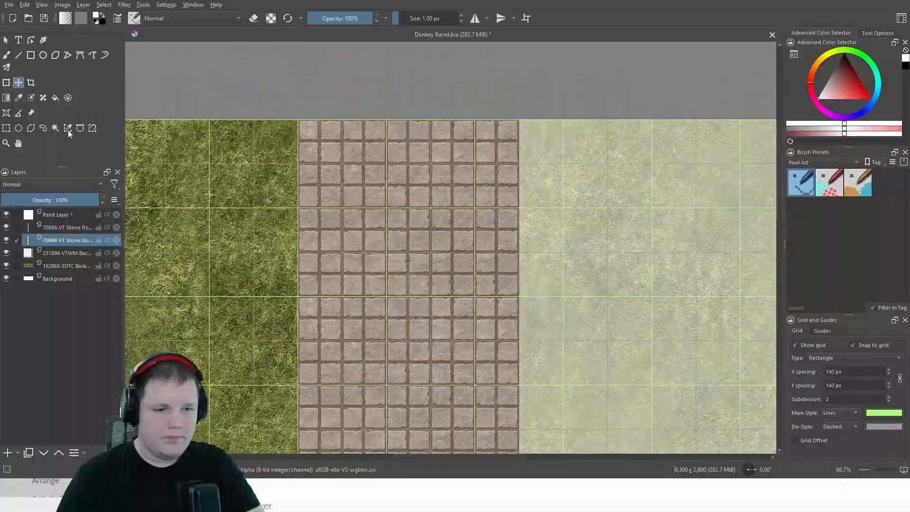
click(7, 128)
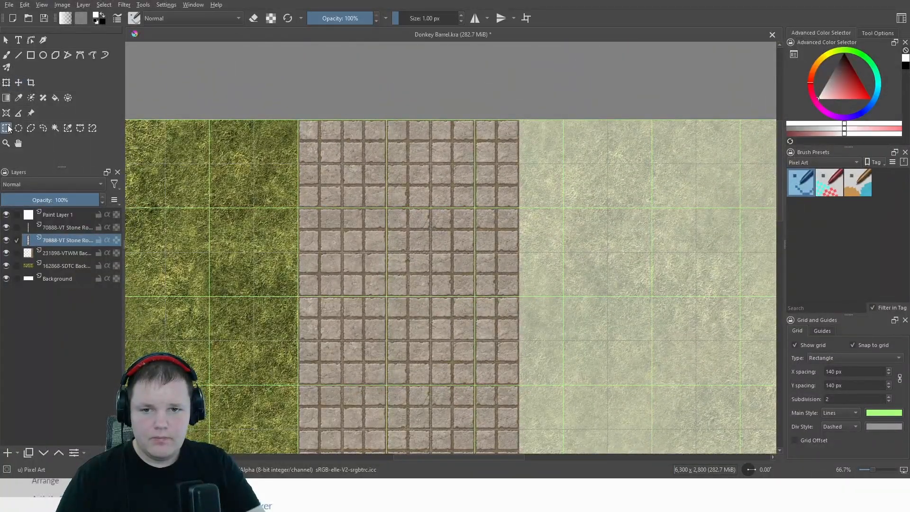
scroll(294, 126, up, 6)
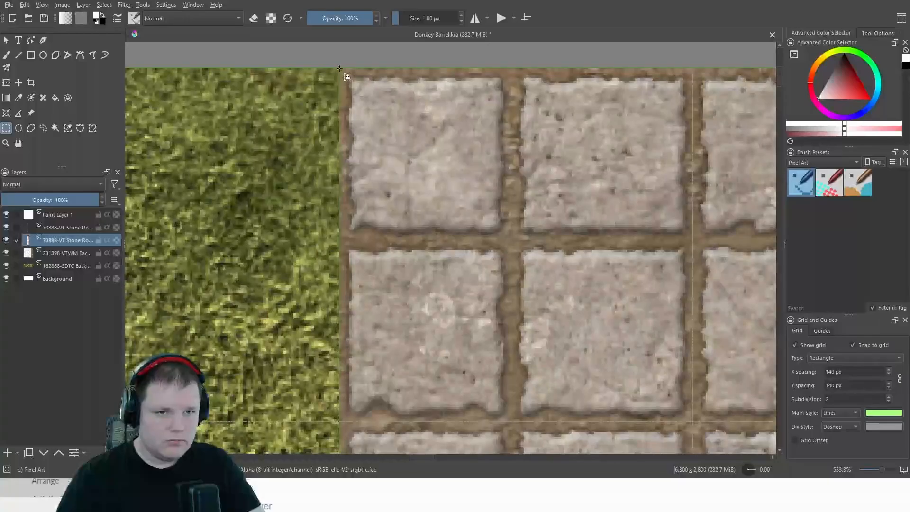
drag(339, 69, 693, 82)
scroll(660, 156, down, 9)
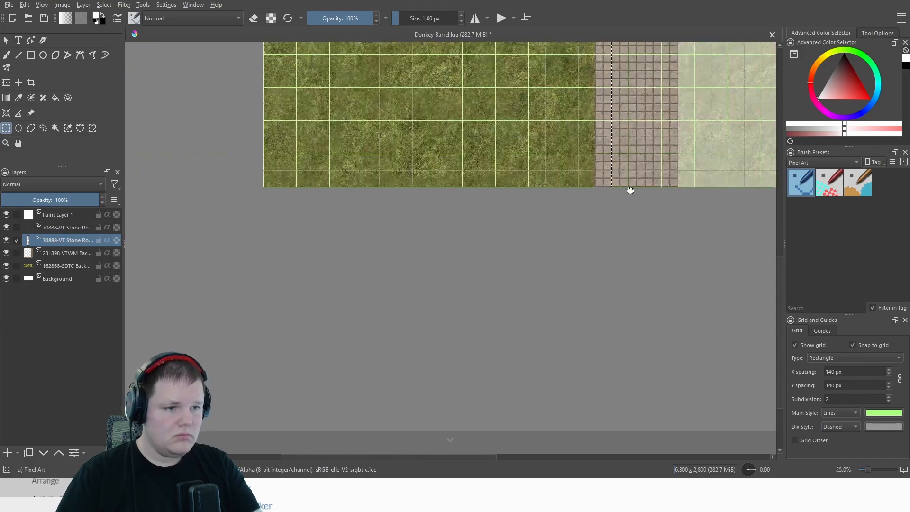
key(Delete)
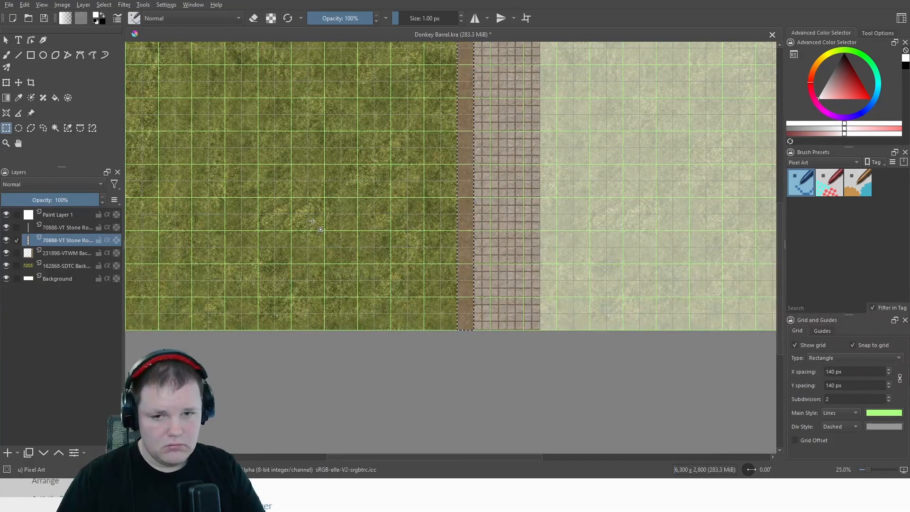
Paste the column in place above the upper stone road layer, merge it down into that layer and deselect
click(58, 230)
key(ctrl+v)
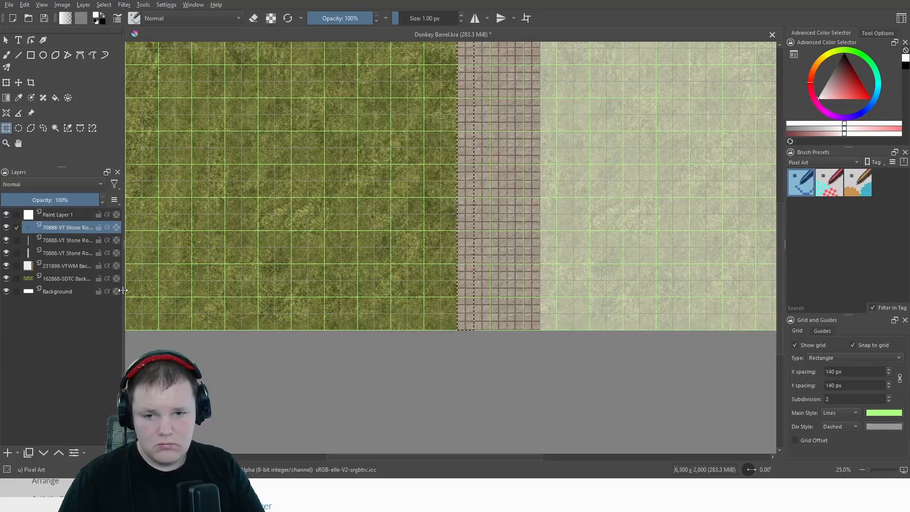
key(ctrl+e)
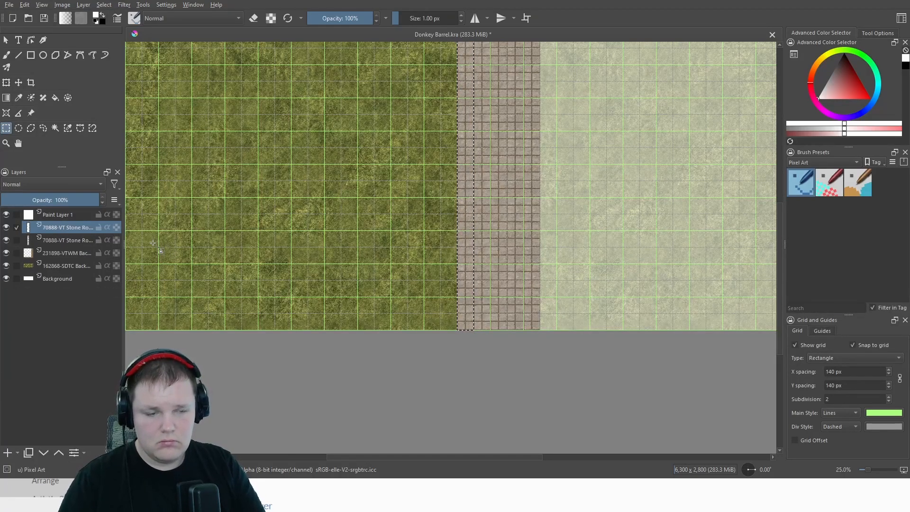
drag(363, 196, 211, 264)
key(ctrl+shift+a)
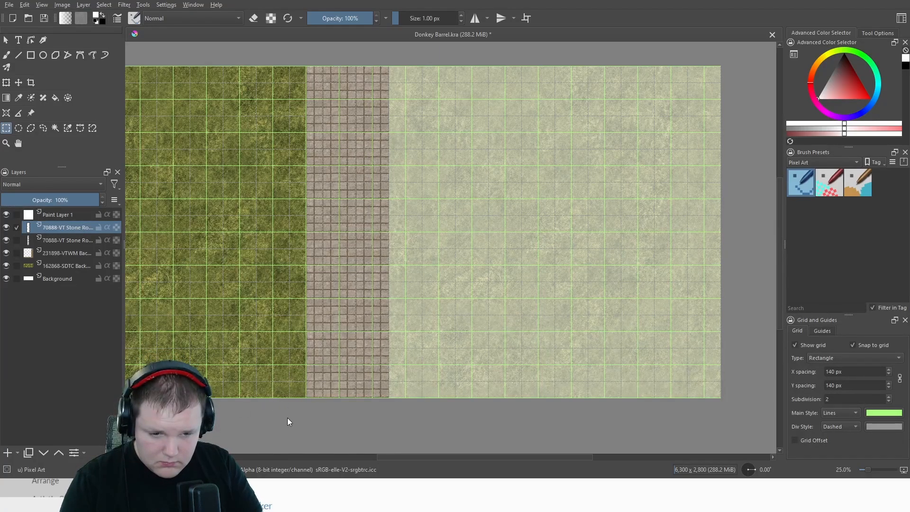
Add a colorize mask to the upper stone road layer
click(339, 409)
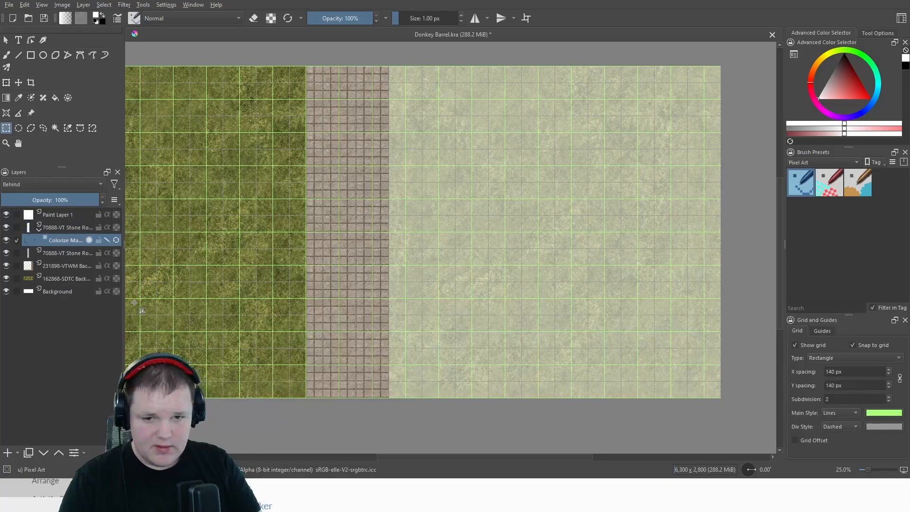
scroll(359, 243, up, 5)
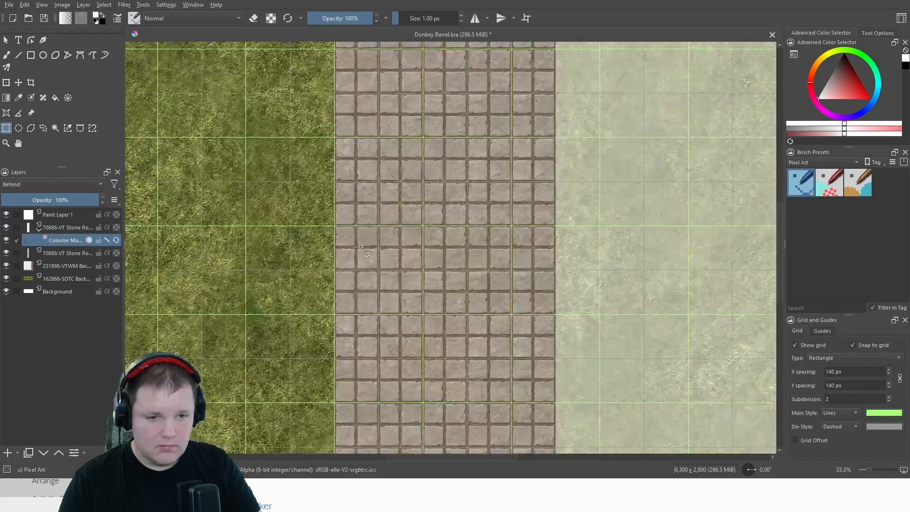
scroll(359, 243, down, 3)
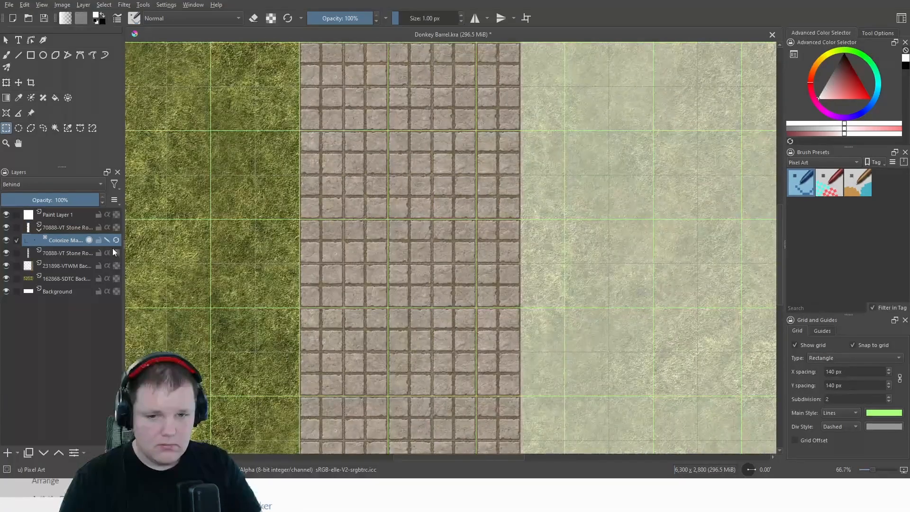
Make the colorize mask active, switch to the Rectangle tool and choose a mid-grey foreground colour
click(89, 240)
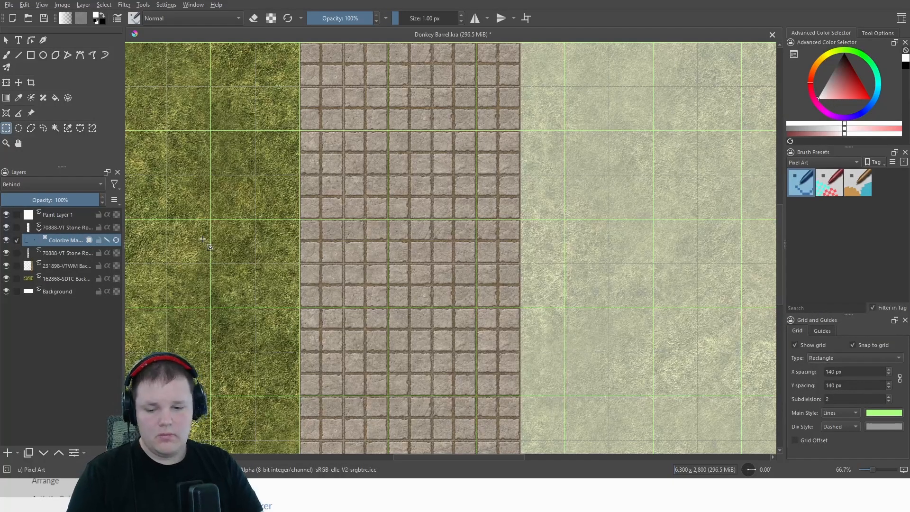
key(1)
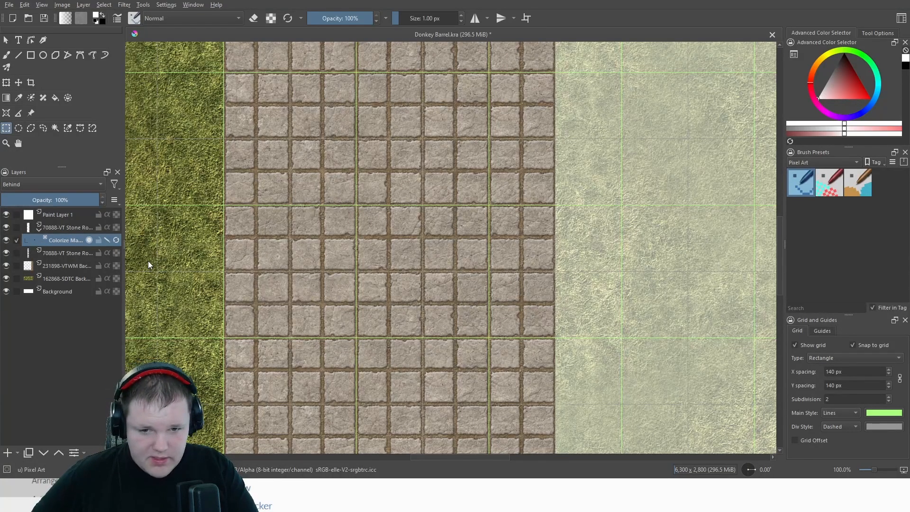
scroll(305, 203, down, 1)
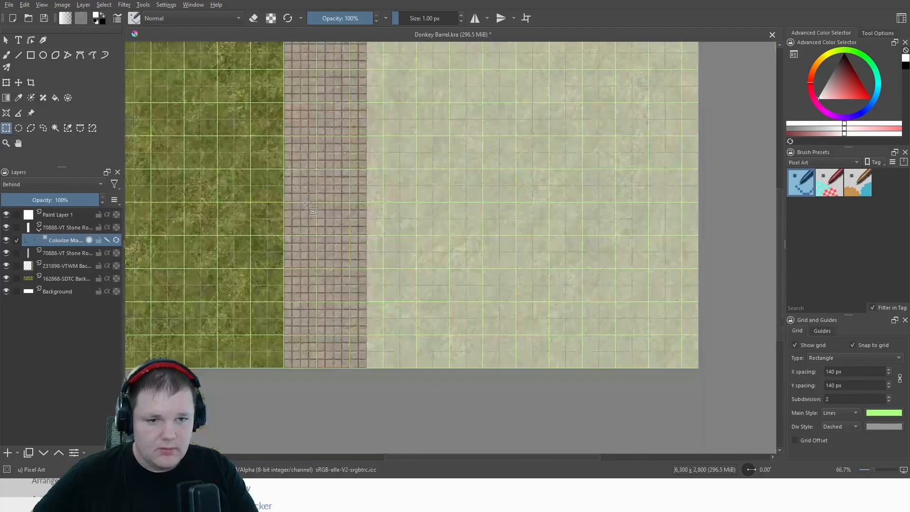
drag(305, 192, 280, 303)
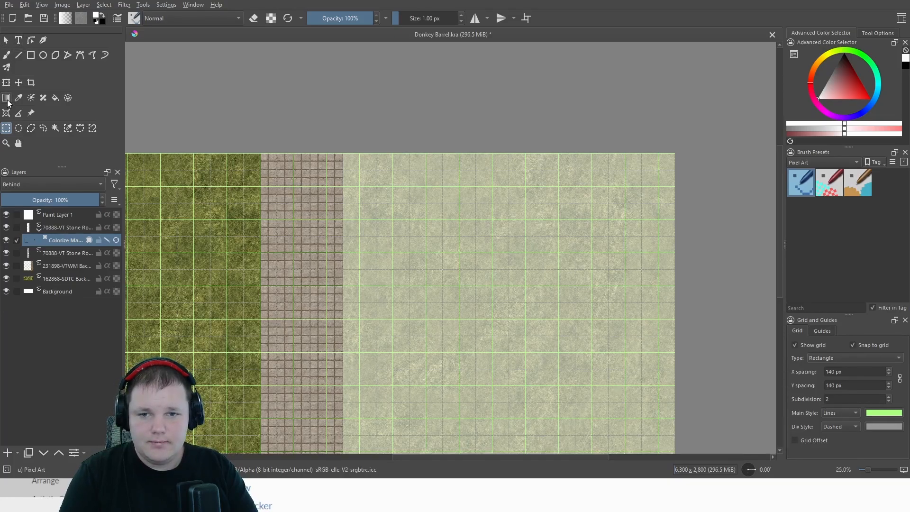
scroll(279, 133, up, 1)
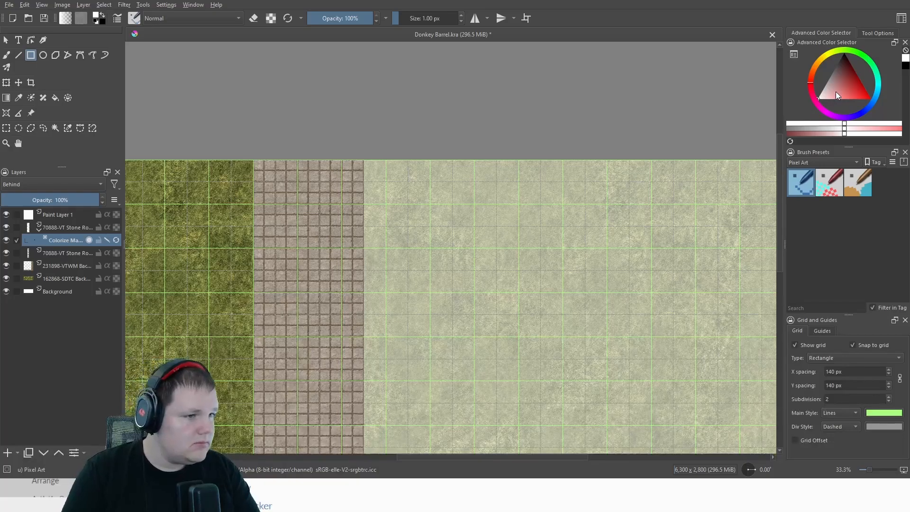
mouse_move(836, 93)
mouse_down()
mouse_move(831, 75)
mouse_move(823, 80)
mouse_up()
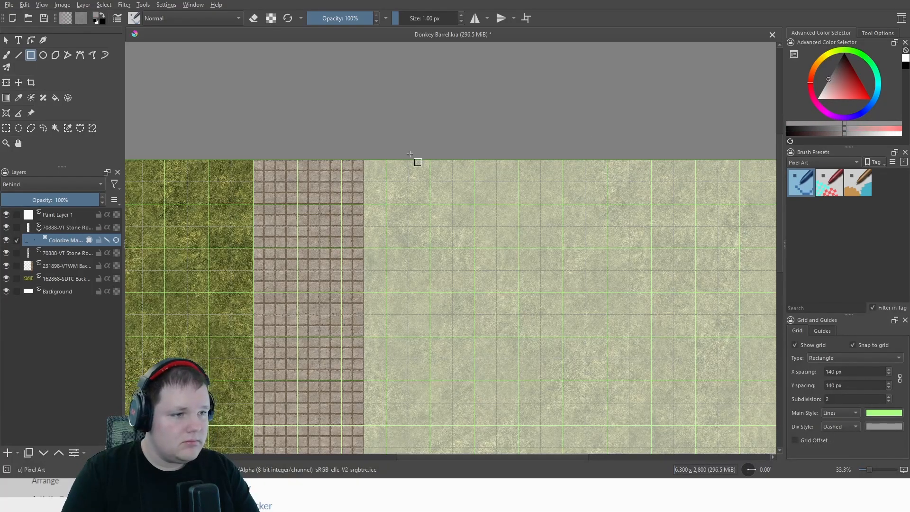
Draw a filled grey rectangle on the colorize mask covering the stone road's full width and the map's full height
scroll(345, 169, up, 3)
drag(240, 158, 456, 197)
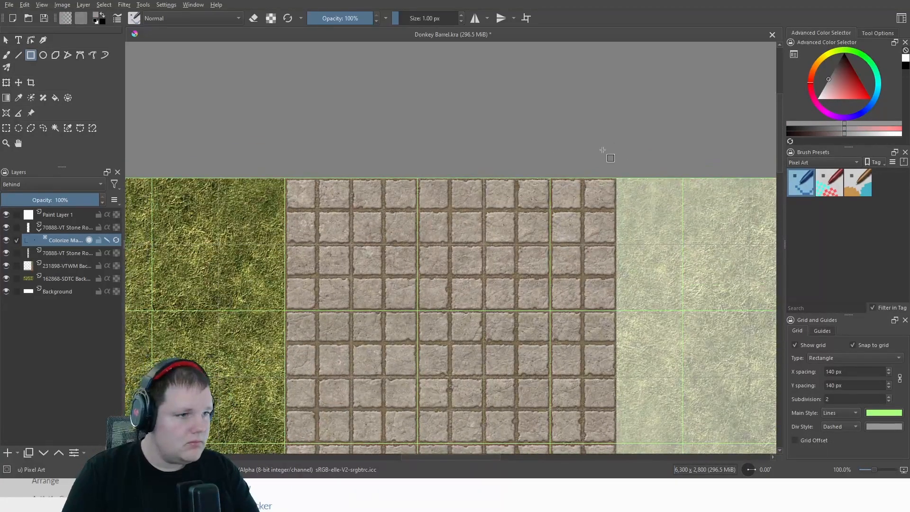
scroll(295, 236, up, 3)
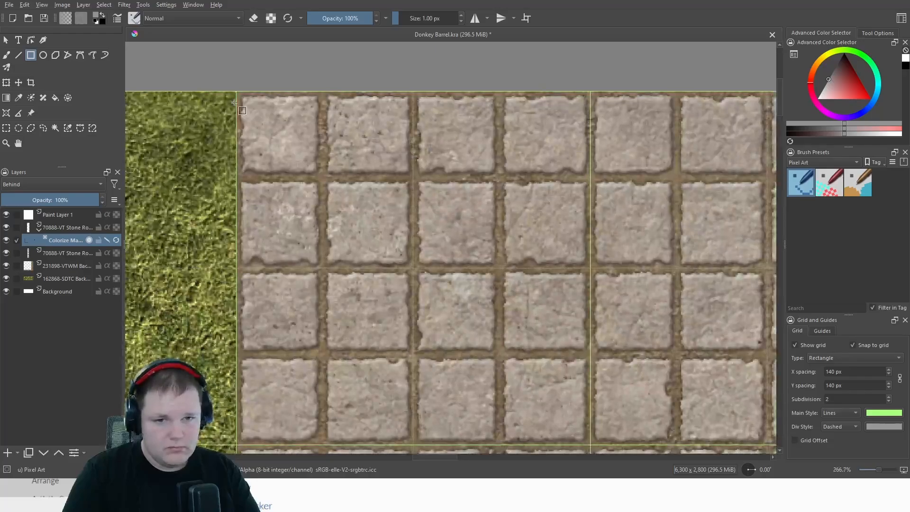
scroll(235, 102, up, 4)
scroll(230, 83, down, 6)
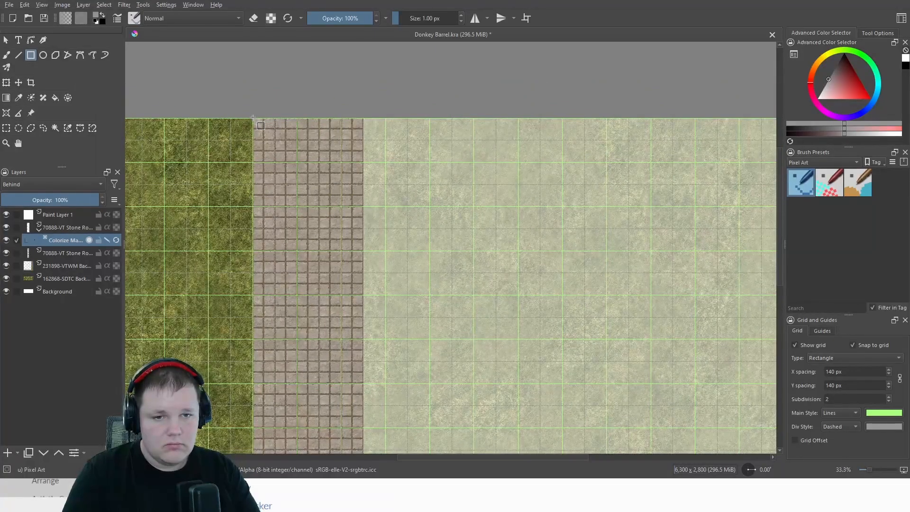
drag(252, 117, 342, 454)
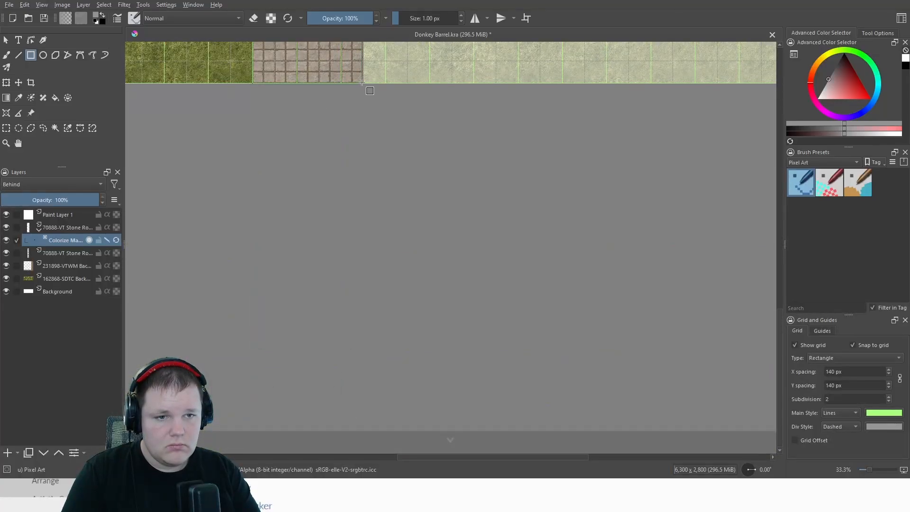
drag(364, 84, 366, 87)
Select a narrow full-height strip along the right edge of the grey rectangle with the rectangular selection
scroll(352, 250, down, 1)
scroll(336, 124, up, 7)
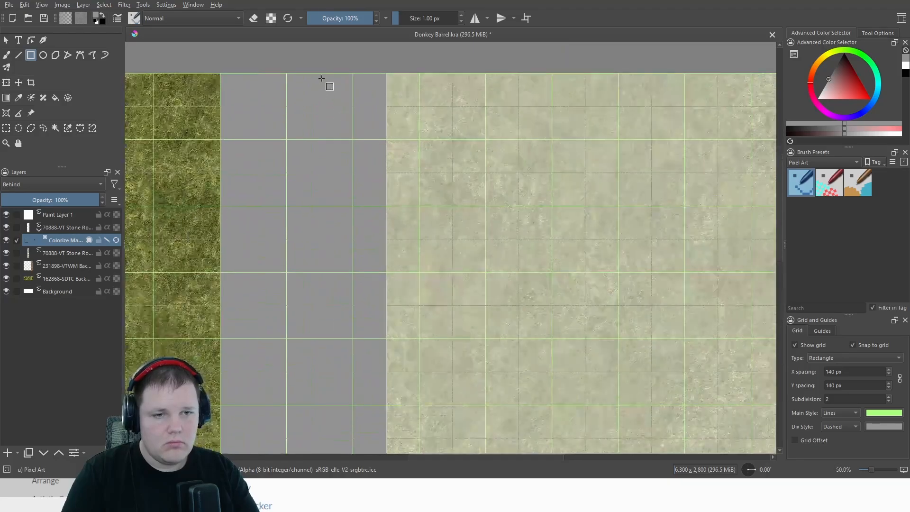
scroll(364, 277, down, 3)
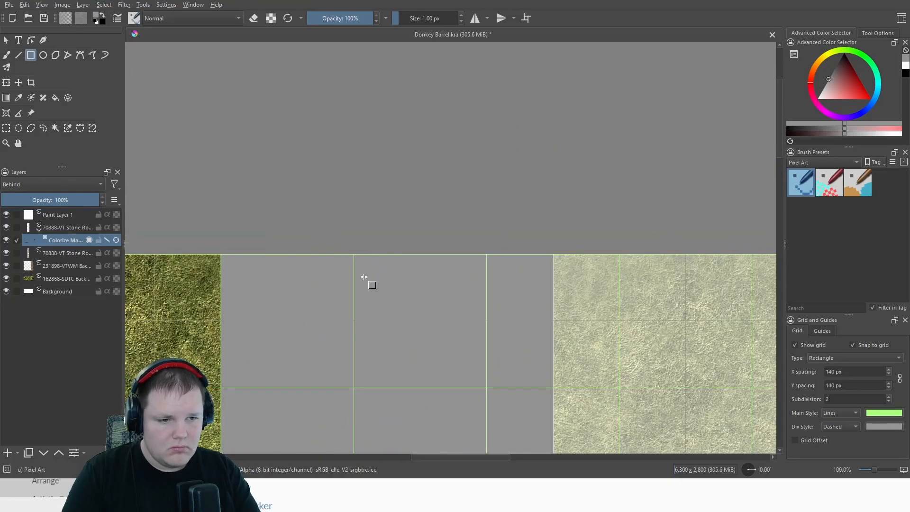
scroll(535, 275, up, 5)
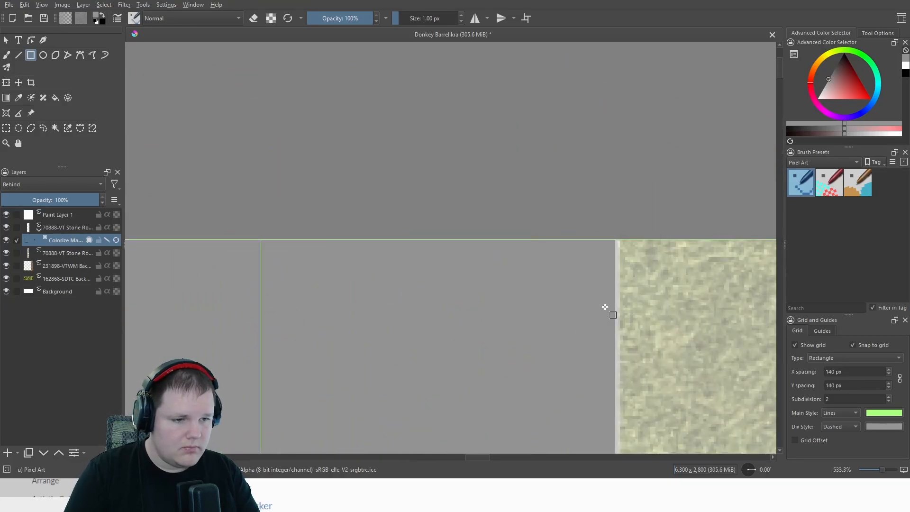
scroll(574, 315, down, 2)
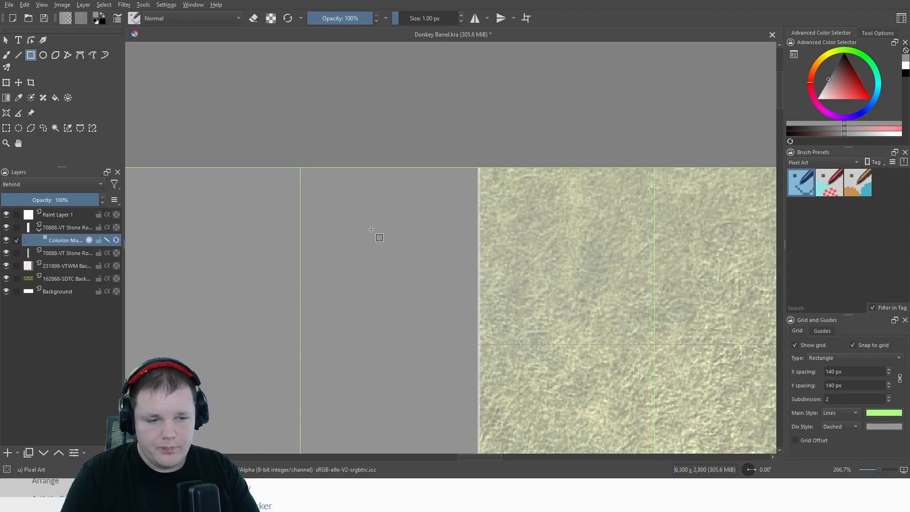
scroll(469, 266, up, 3)
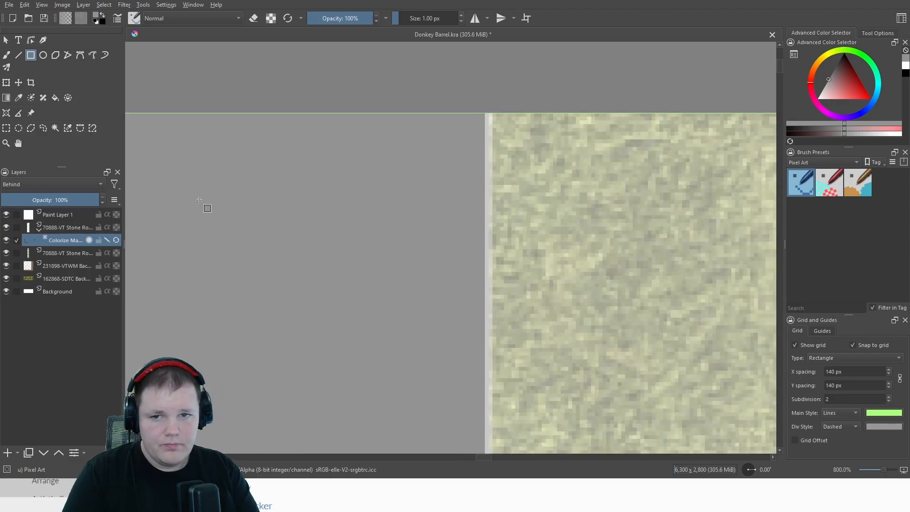
click(7, 41)
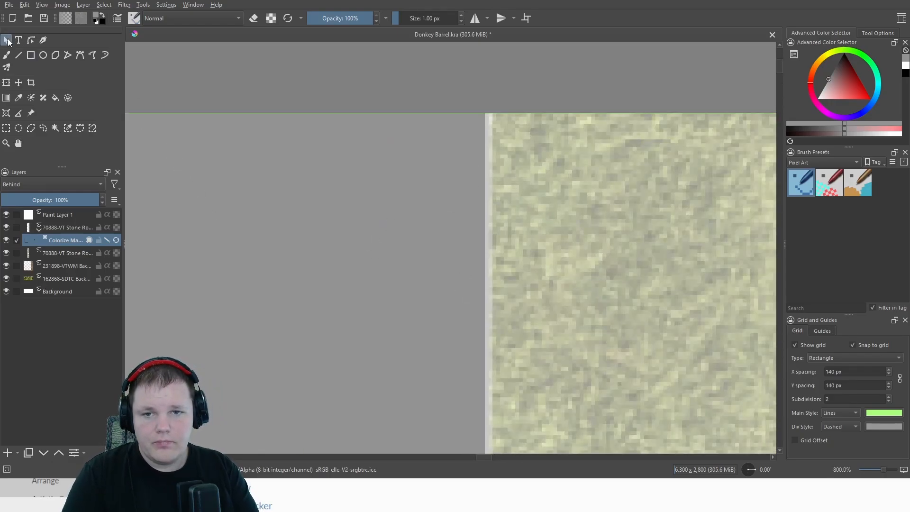
click(5, 129)
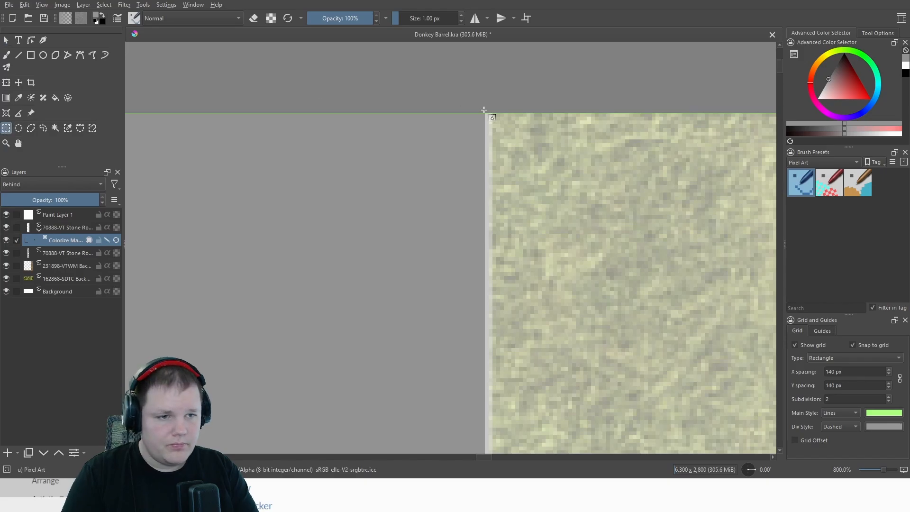
drag(486, 113, 542, 449)
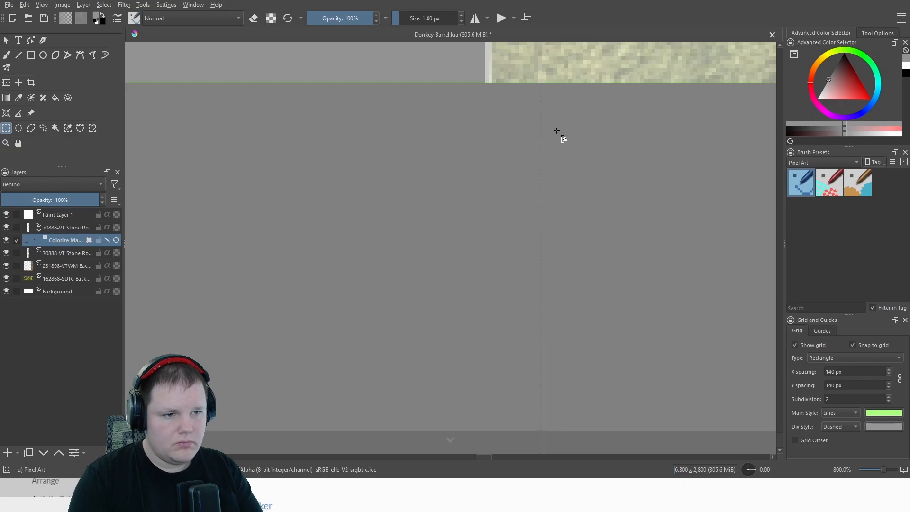
scroll(516, 175, down, 1)
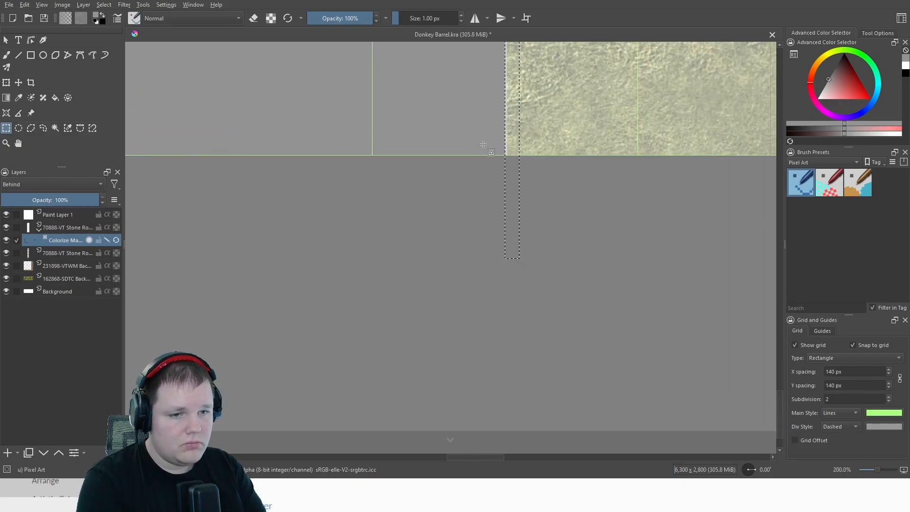
drag(483, 144, 417, 264)
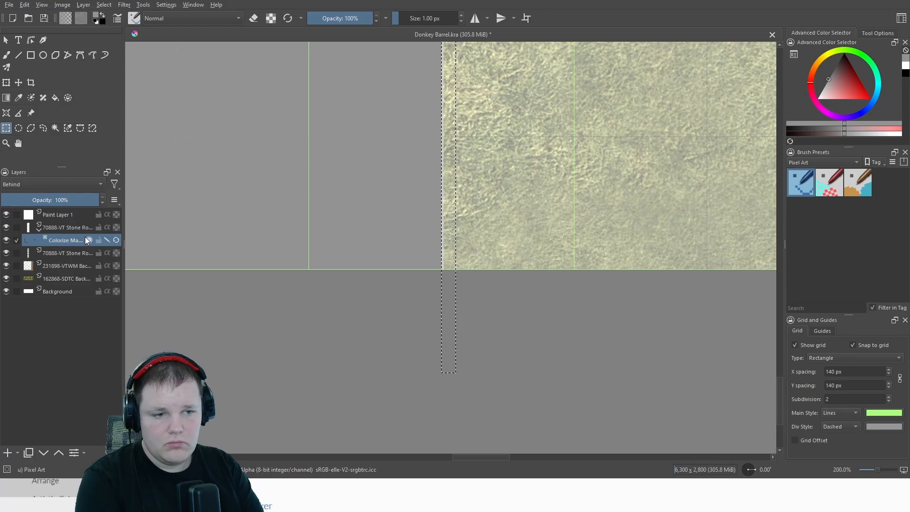
Update the colorize mask's result and clear the strip selection
click(86, 238)
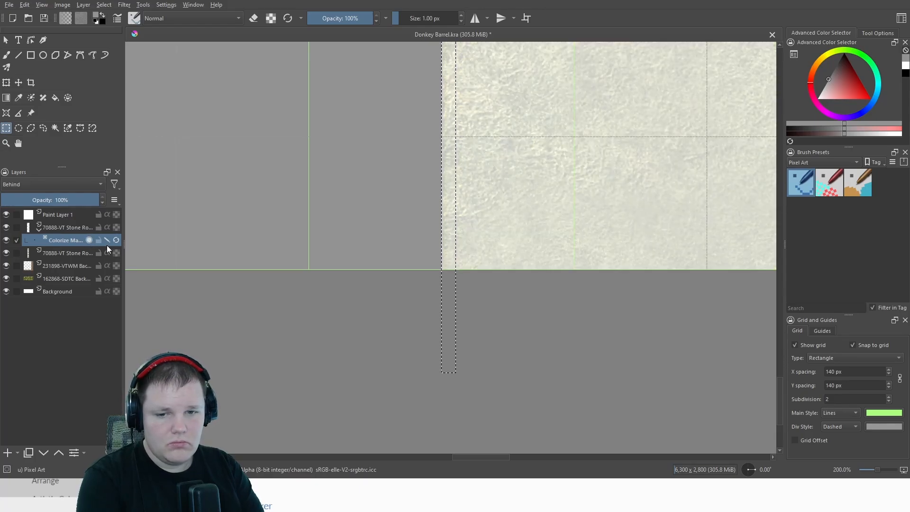
scroll(306, 318, down, 3)
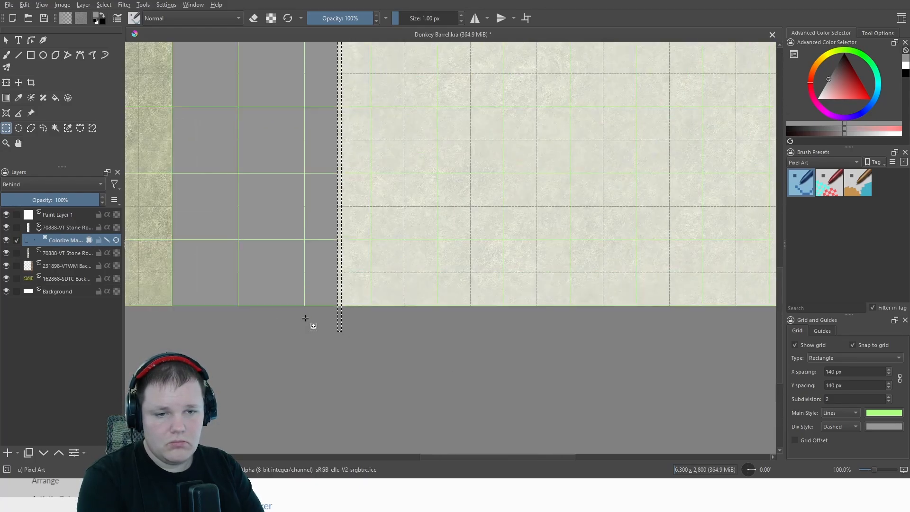
scroll(291, 309, down, 2)
scroll(320, 280, up, 3)
drag(200, 264, 403, 293)
scroll(294, 273, down, 1)
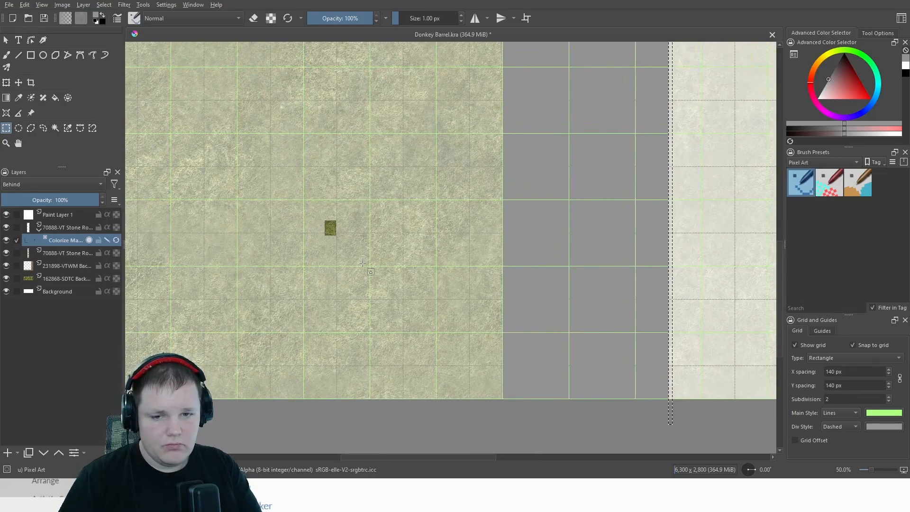
click(259, 267)
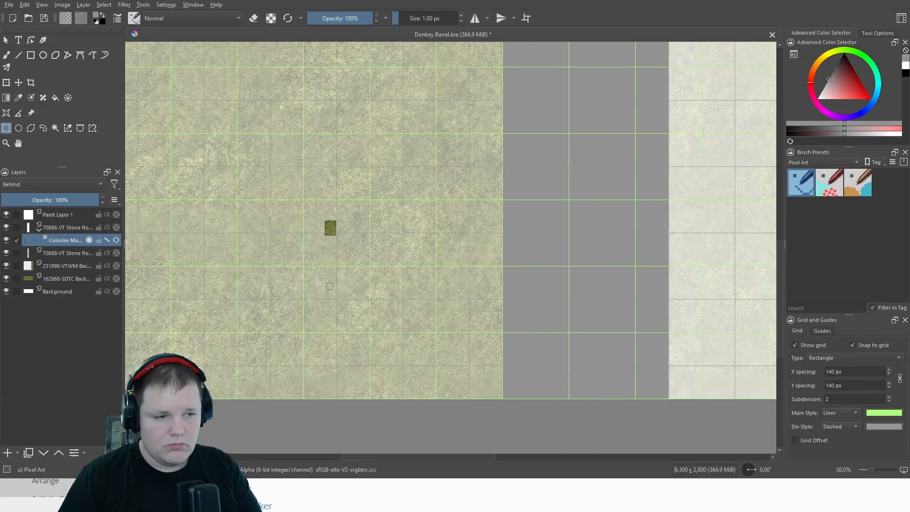
Make the upper stone road layer active and examine the colorized map, toggling the visibility of Paint Layer 1 and the 231898-VTWM layer
scroll(326, 280, down, 3)
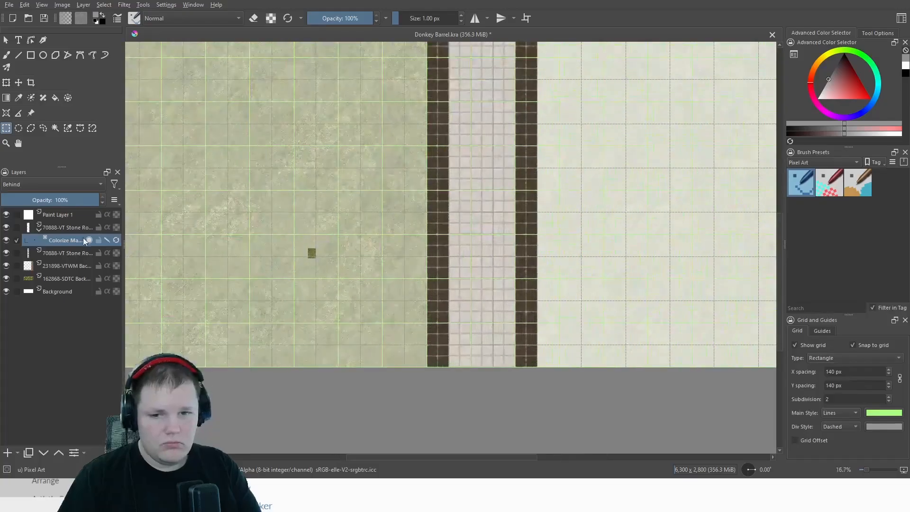
click(52, 229)
scroll(442, 269, down, 3)
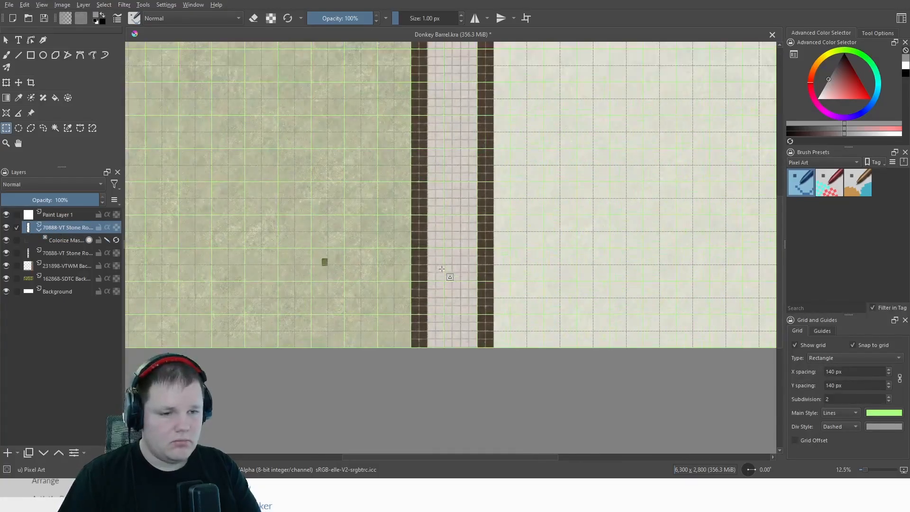
scroll(438, 265, up, 3)
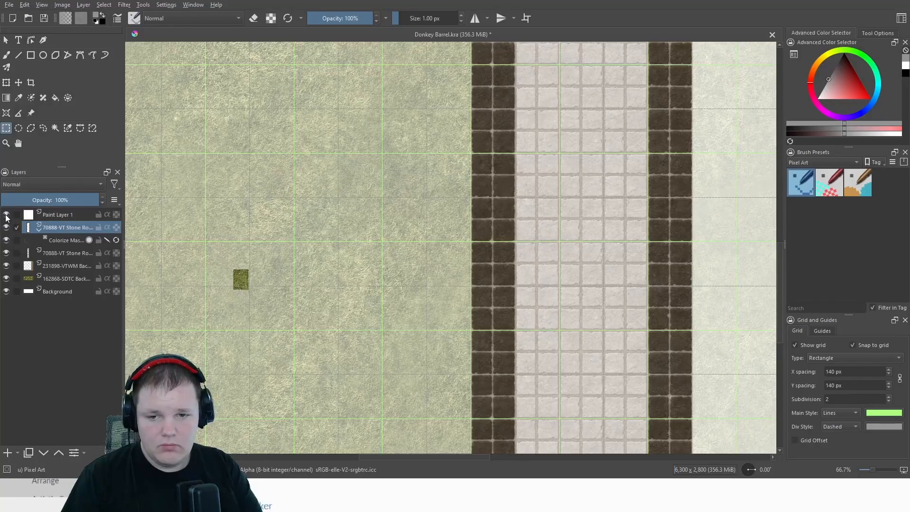
click(6, 216)
click(6, 216)
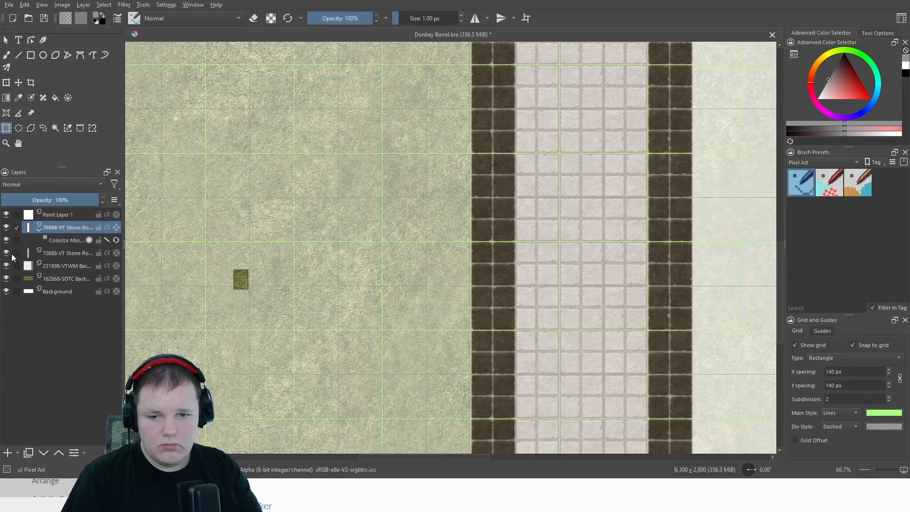
click(7, 266)
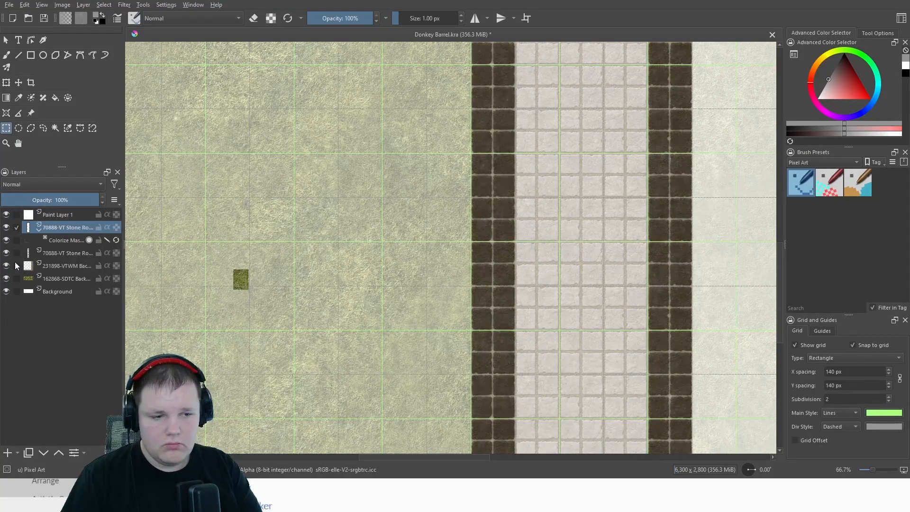
scroll(421, 272, down, 3)
scroll(497, 252, up, 5)
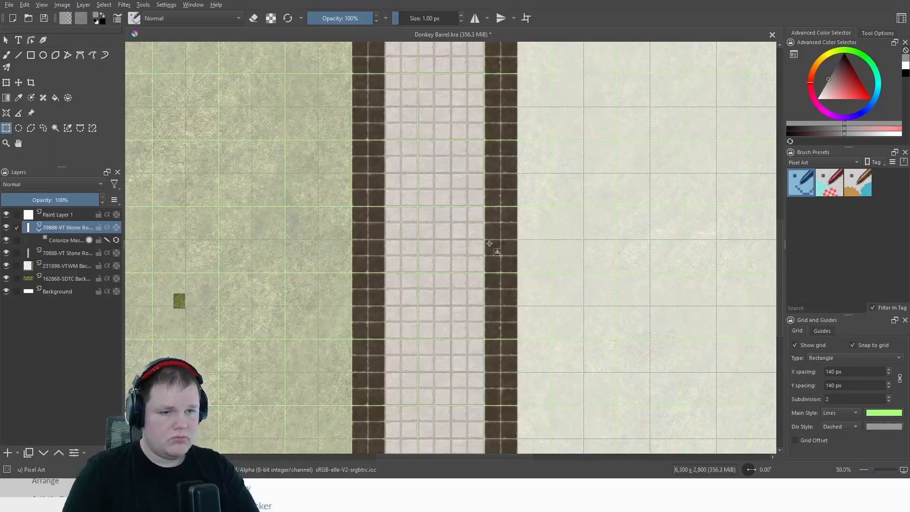
scroll(476, 247, down, 4)
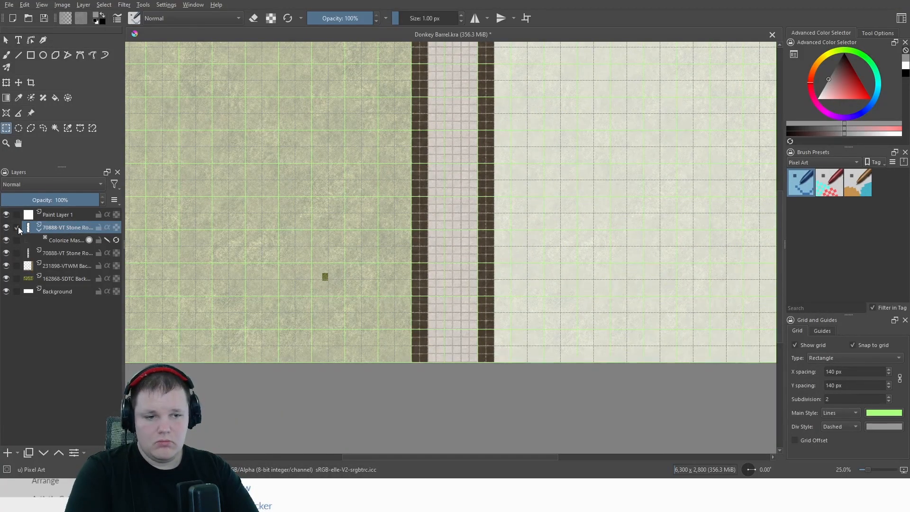
Toggle the colorize mask's visibility several times and refresh it to compare the road with and without the colouring
click(7, 240)
click(6, 240)
click(7, 240)
click(7, 240)
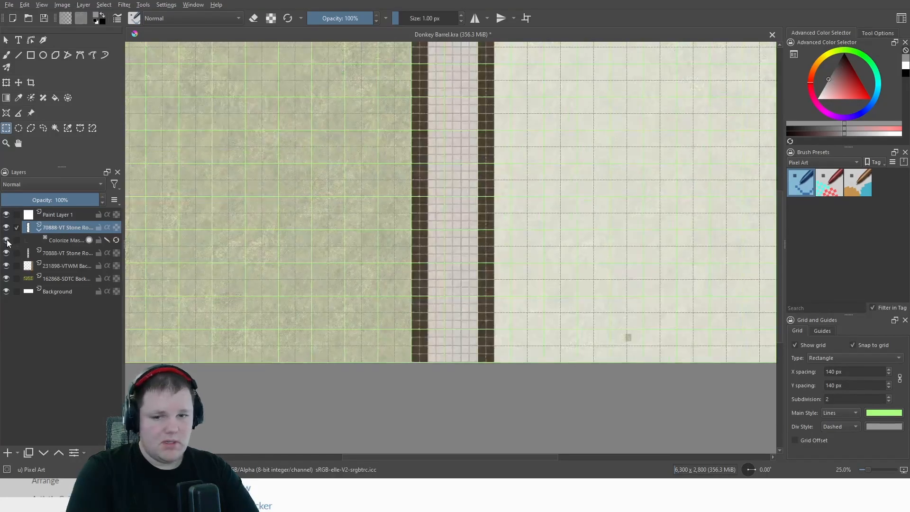
click(7, 240)
click(7, 240)
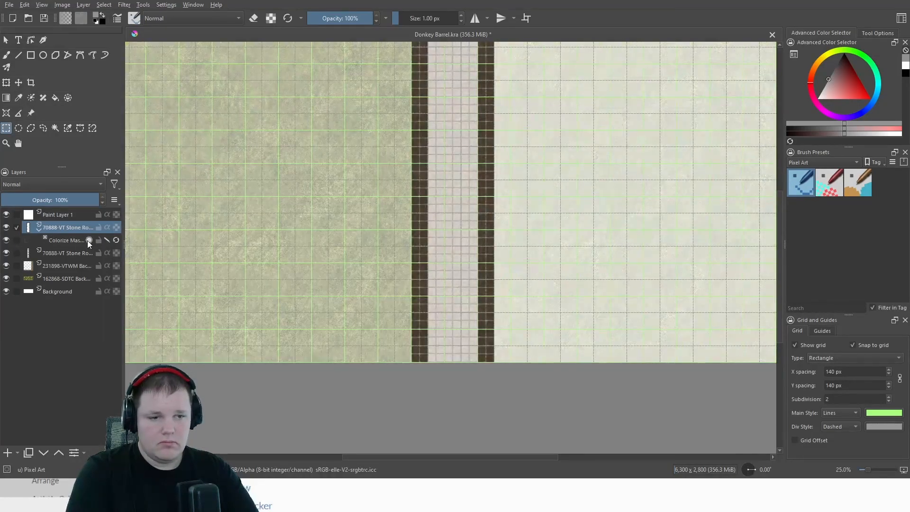
click(88, 240)
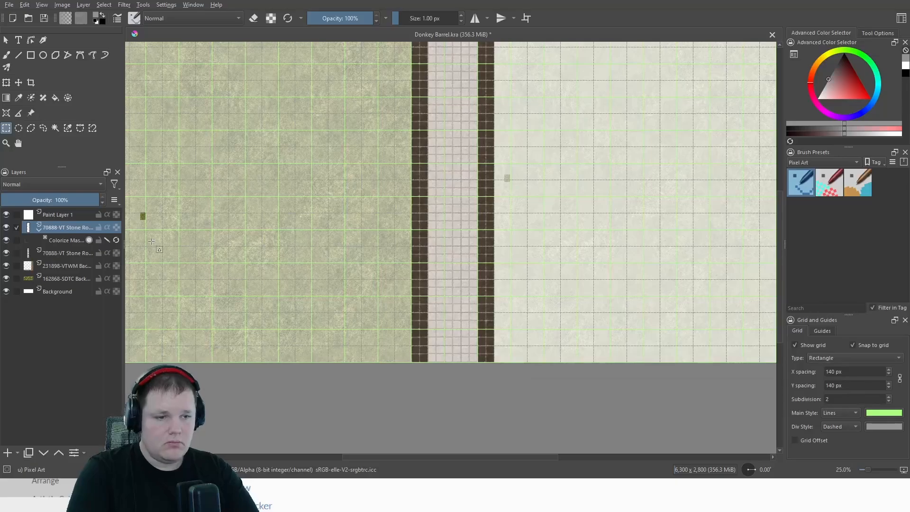
scroll(508, 143, up, 4)
scroll(476, 267, down, 4)
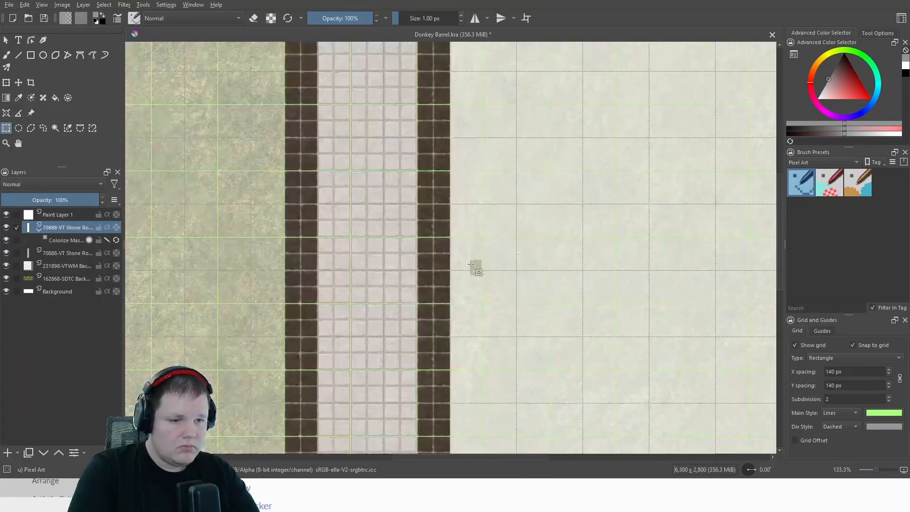
Make the colorize mask active and toggle its key-stroke editing and coloured output to compare the road with and without colouring
scroll(419, 150, up, 3)
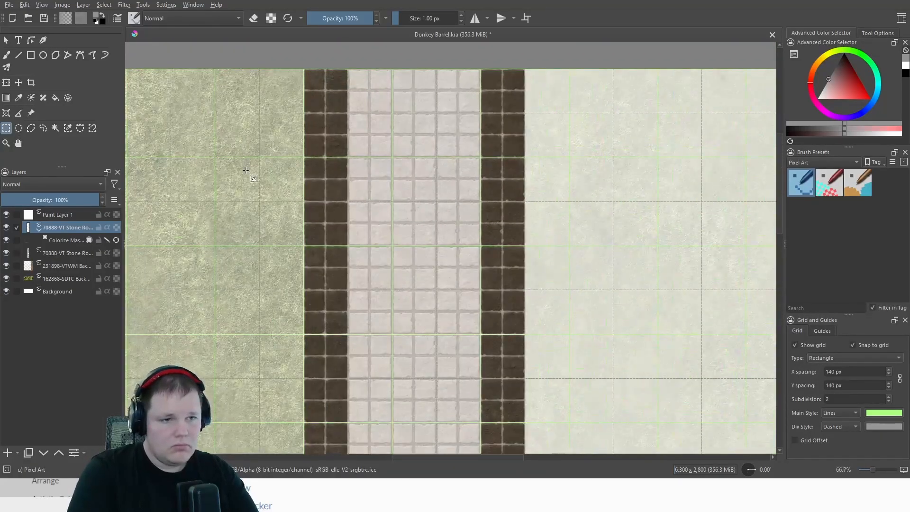
click(36, 238)
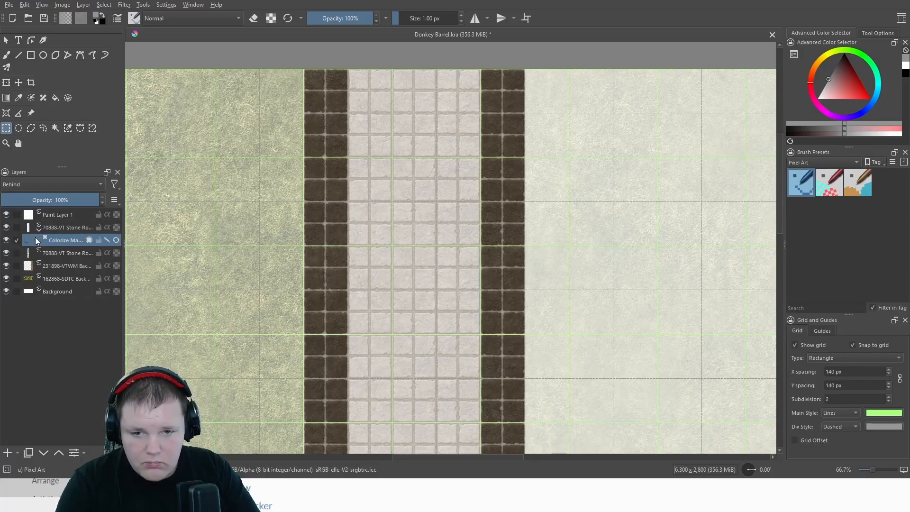
click(107, 240)
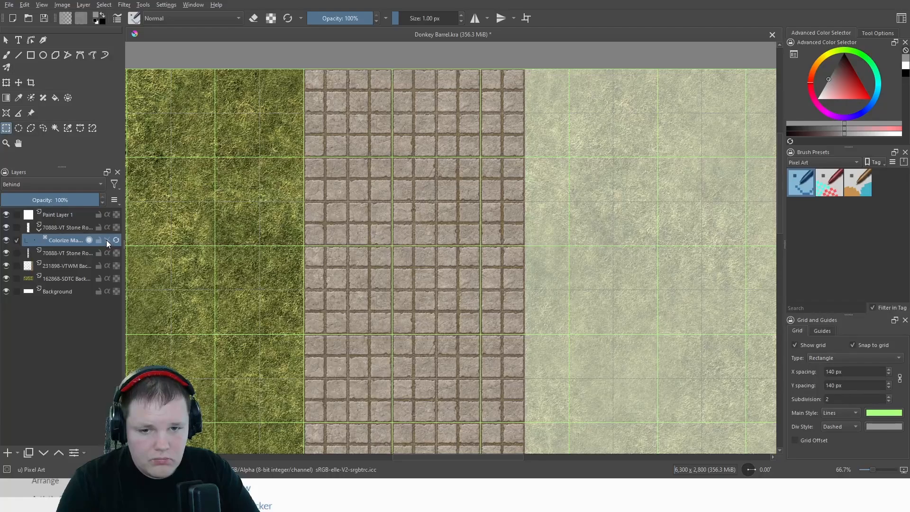
click(89, 240)
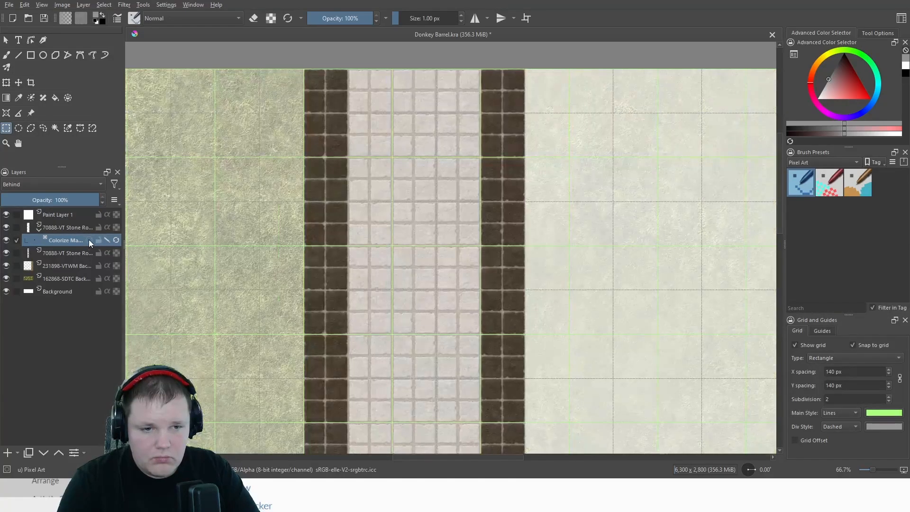
scroll(317, 217, down, 4)
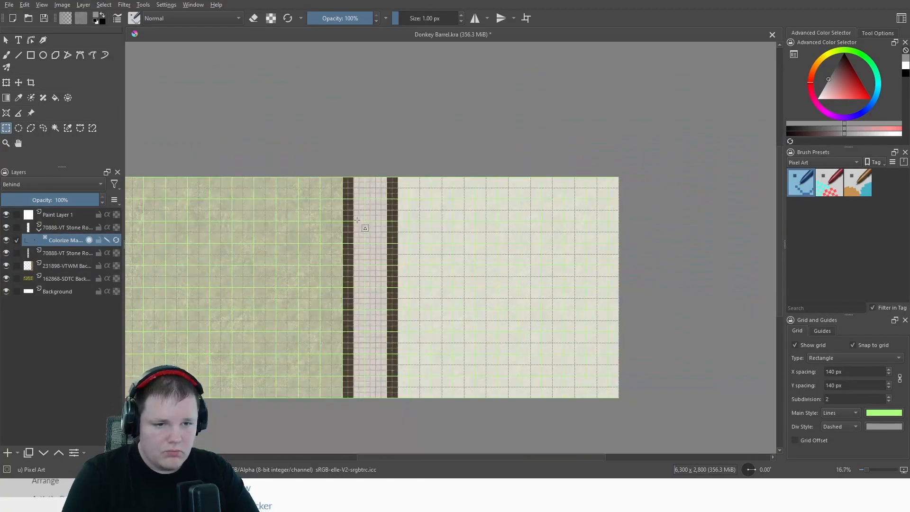
Make the upper stone road layer active and examine the colorized road's brown borders and pale paving up close and as a whole
click(50, 227)
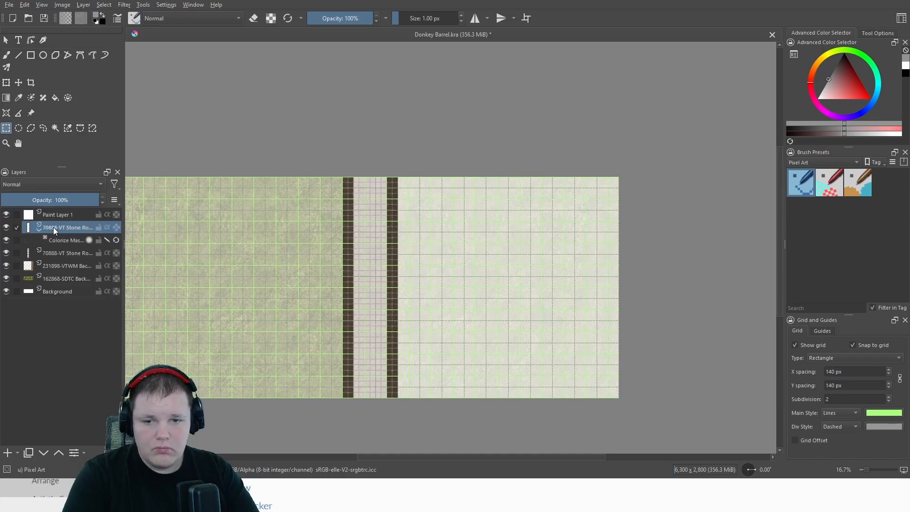
scroll(370, 236, up, 4)
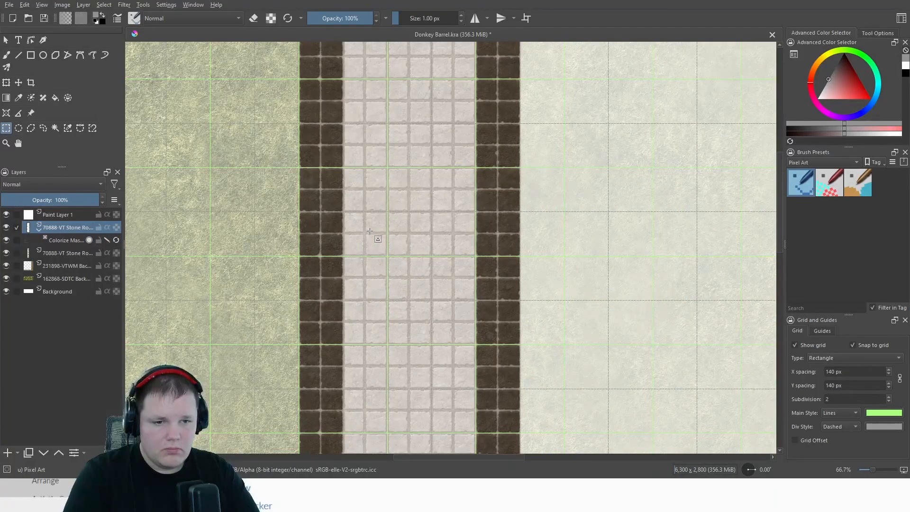
scroll(333, 222, up, 3)
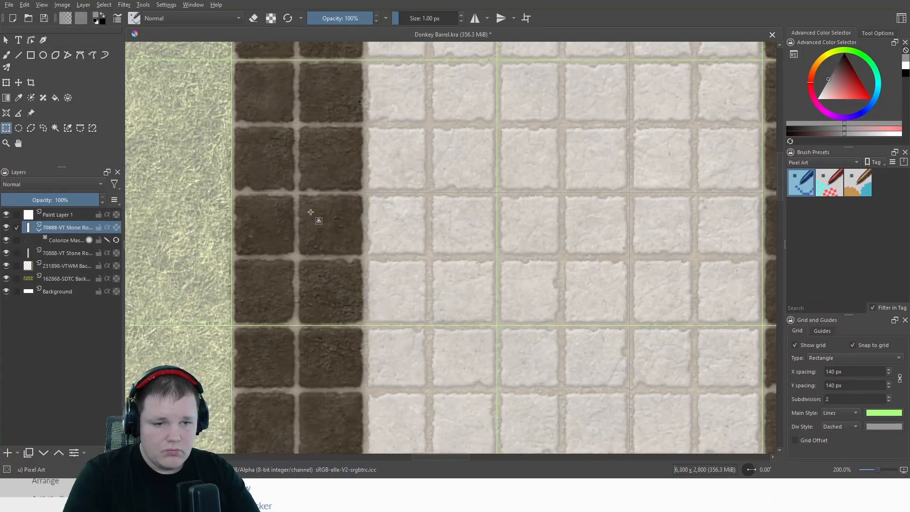
scroll(309, 214, down, 5)
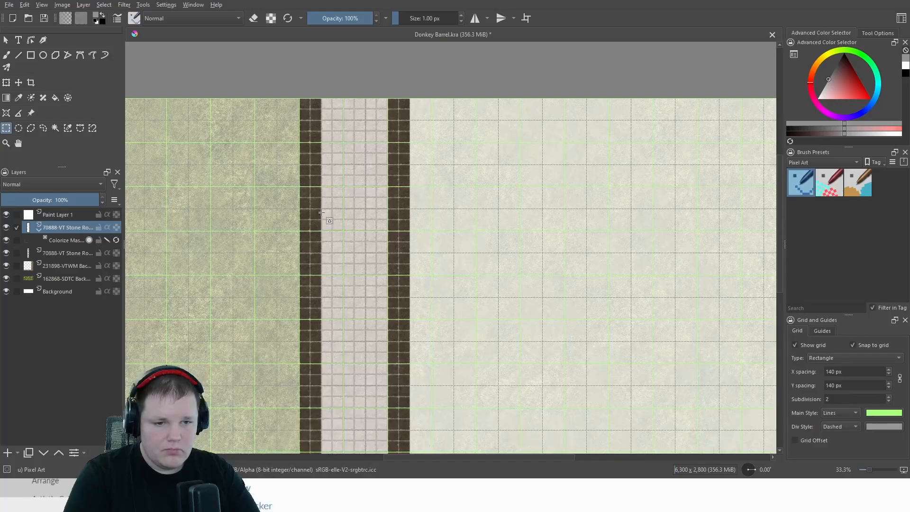
scroll(321, 213, down, 3)
scroll(332, 211, up, 5)
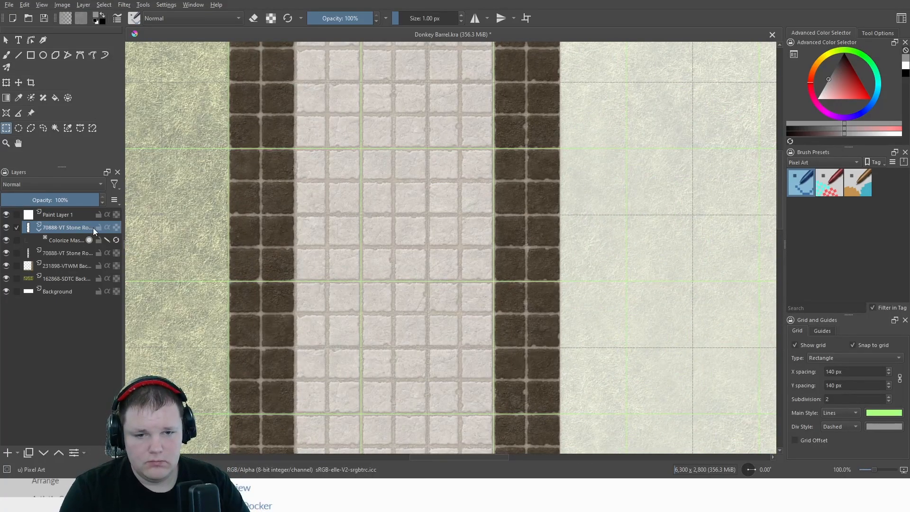
scroll(194, 256, down, 6)
Select the map areas on both sides of the stone road with two full-height rectangular selections, and clear the selection
drag(214, 260, 370, 239)
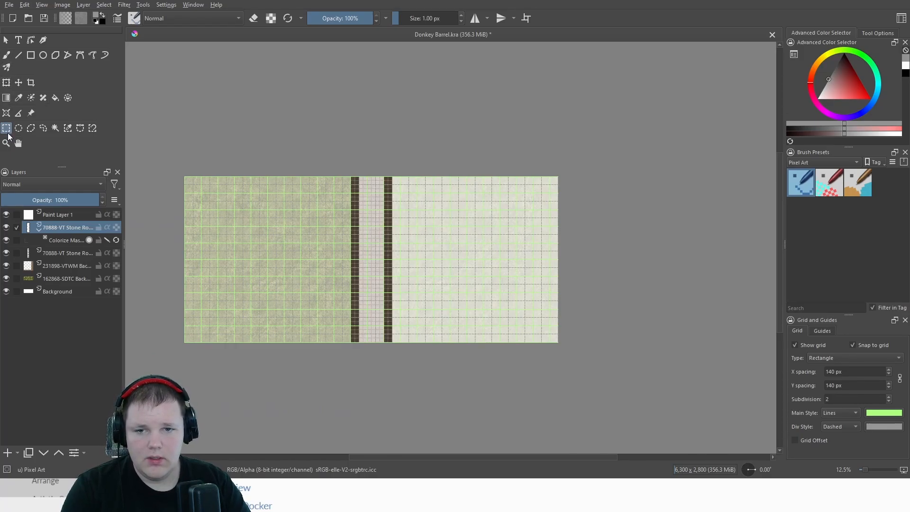
drag(151, 162, 352, 366)
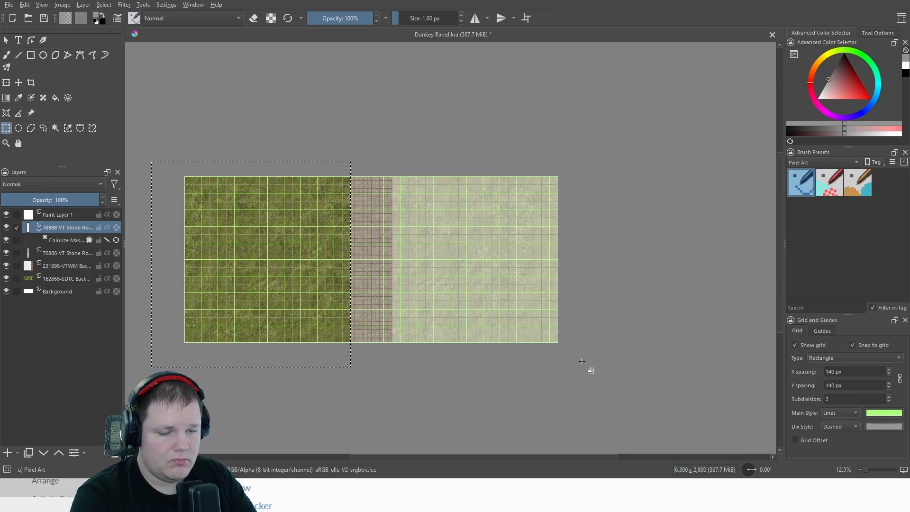
drag(582, 361, 396, 142)
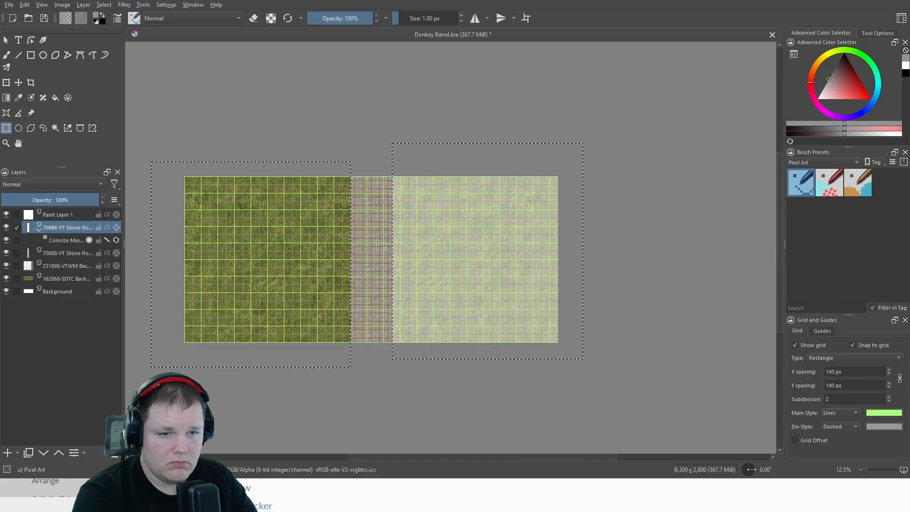
scroll(392, 244, up, 3)
scroll(387, 226, down, 3)
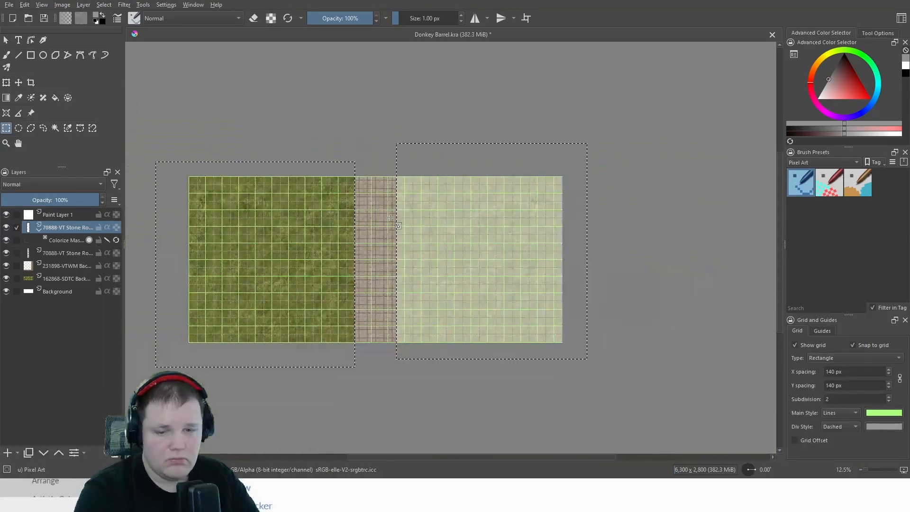
key(ctrl+shift+a)
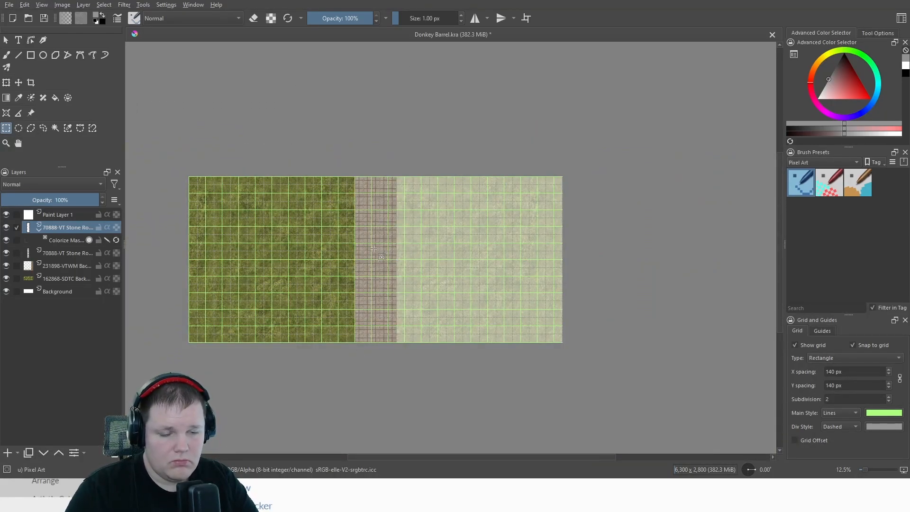
Draw a filled grey rectangle covering the stone road over the full map height on the colorize mask
scroll(382, 243, up, 3)
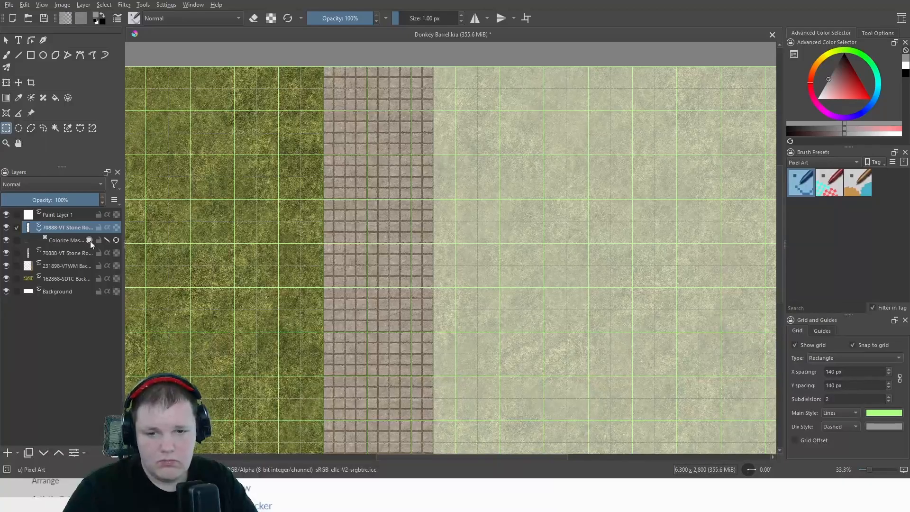
click(103, 242)
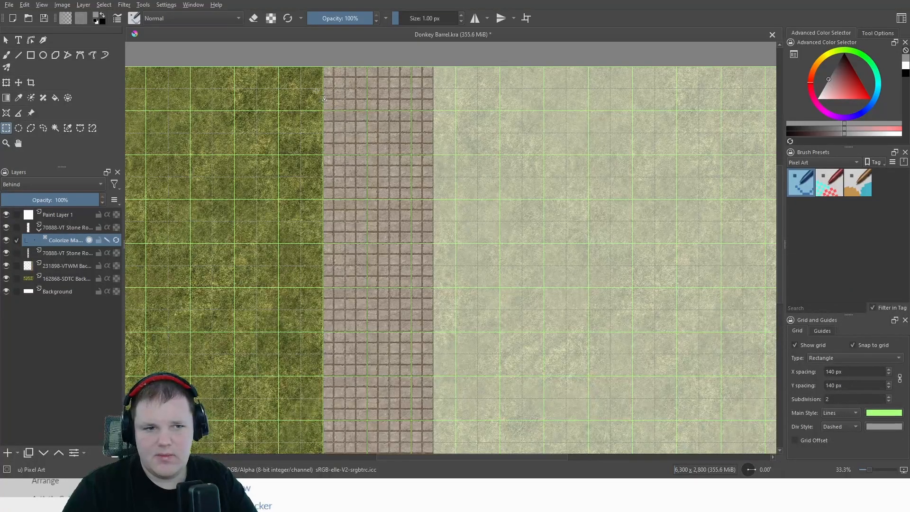
drag(335, 63, 317, 140)
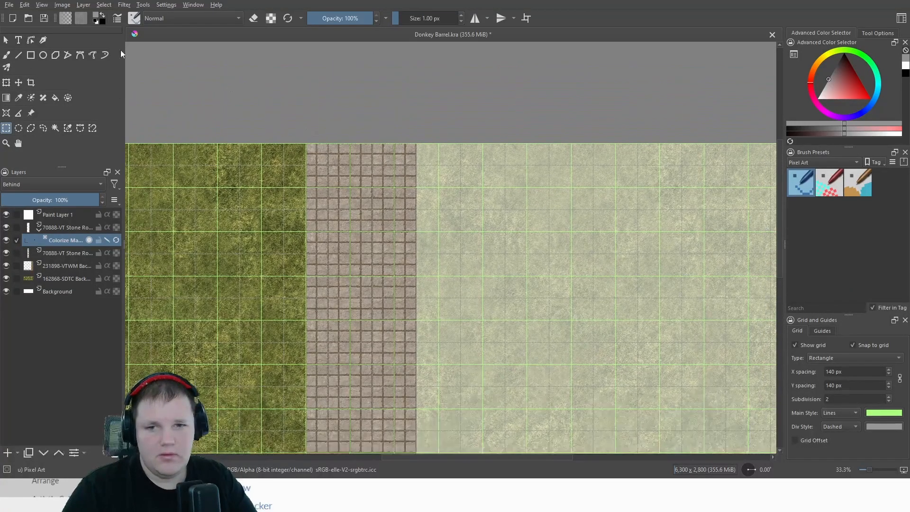
click(31, 56)
scroll(318, 148, down, 5)
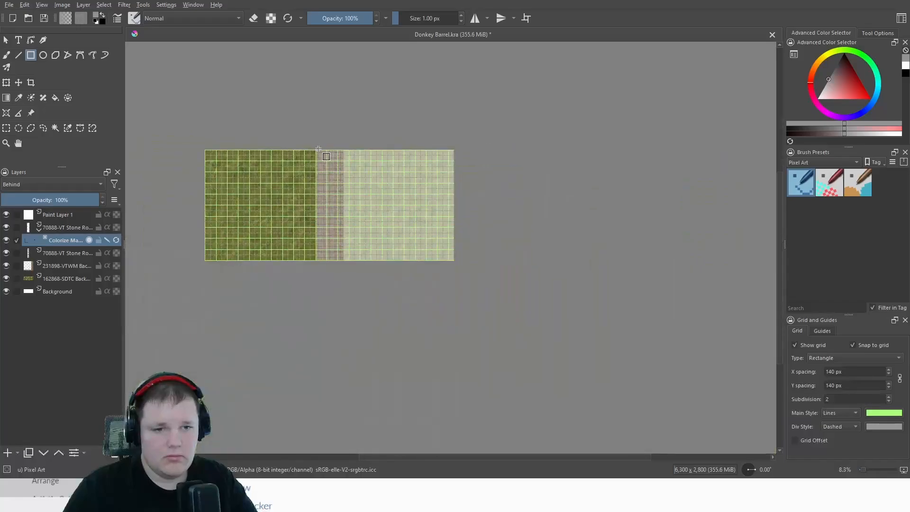
drag(317, 150, 343, 258)
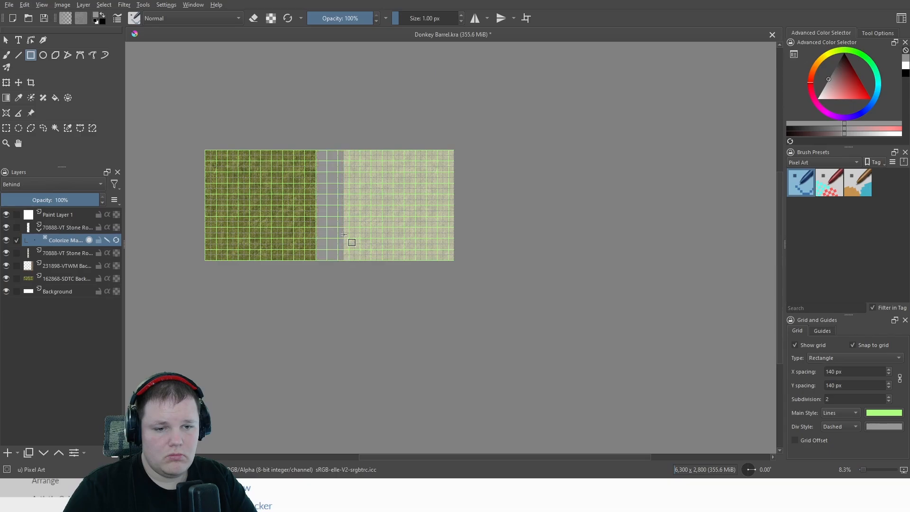
Examine the edges of the grey rectangle against the road's sides and the lower end of the map
scroll(349, 254, up, 7)
scroll(346, 253, up, 3)
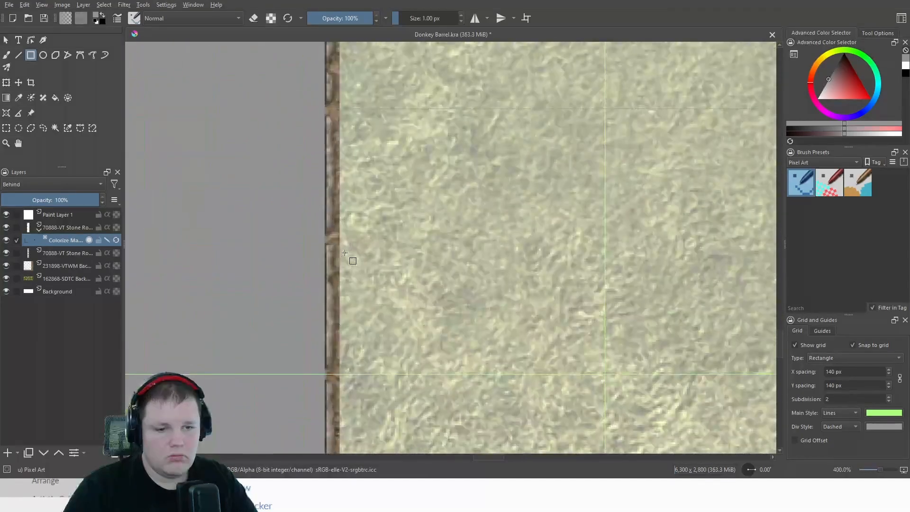
scroll(344, 252, down, 6)
scroll(345, 371, up, 4)
drag(319, 363, 527, 306)
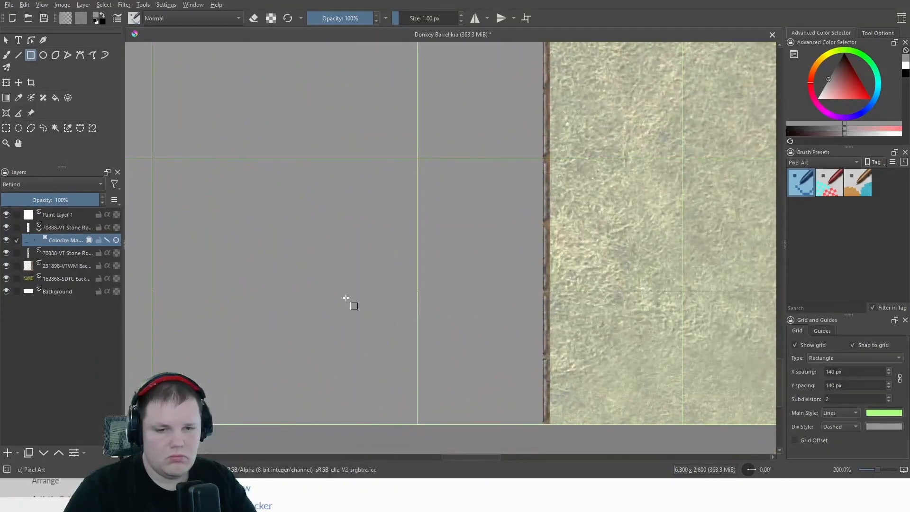
drag(265, 294, 503, 276)
drag(301, 269, 445, 277)
scroll(397, 260, down, 4)
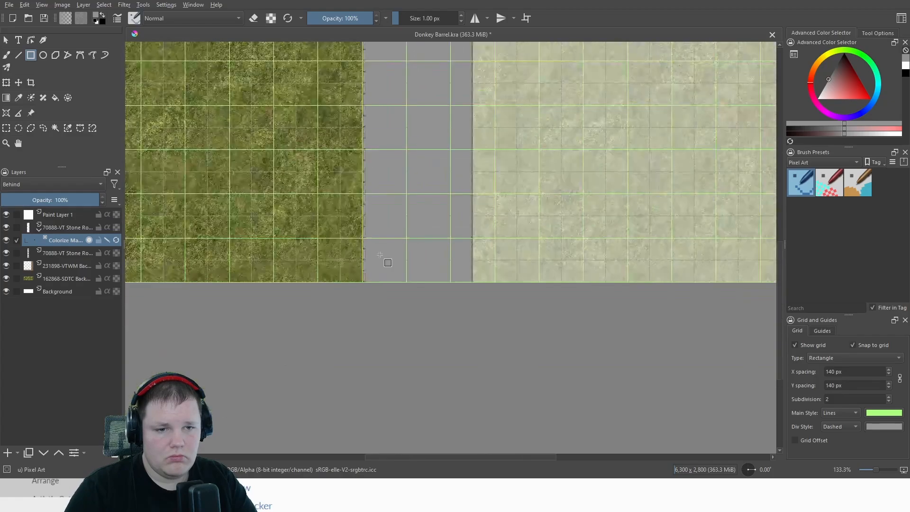
scroll(403, 202, up, 3)
scroll(375, 209, down, 2)
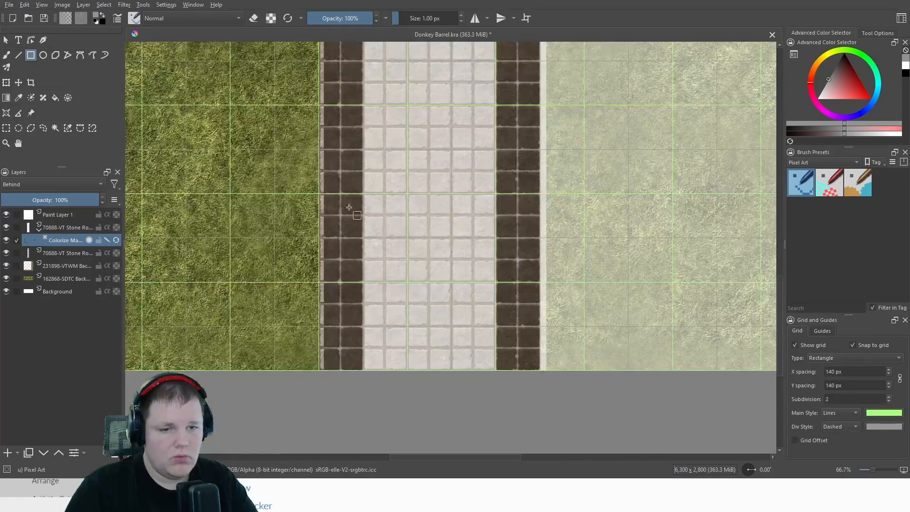
Bring back the grey rectangle on the colorize mask and make the upper stone road layer active to view the mask's coloured output
scroll(342, 205, up, 3)
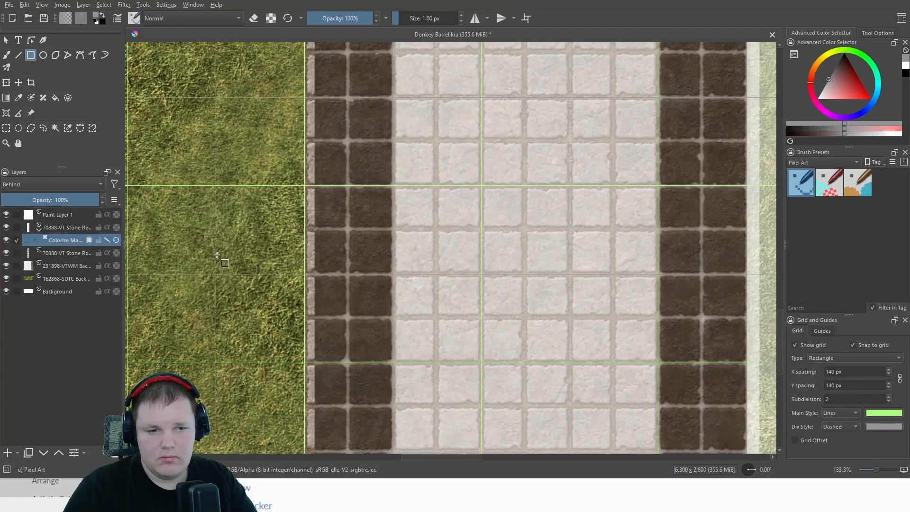
key(ctrl)
key(ctrl+z)
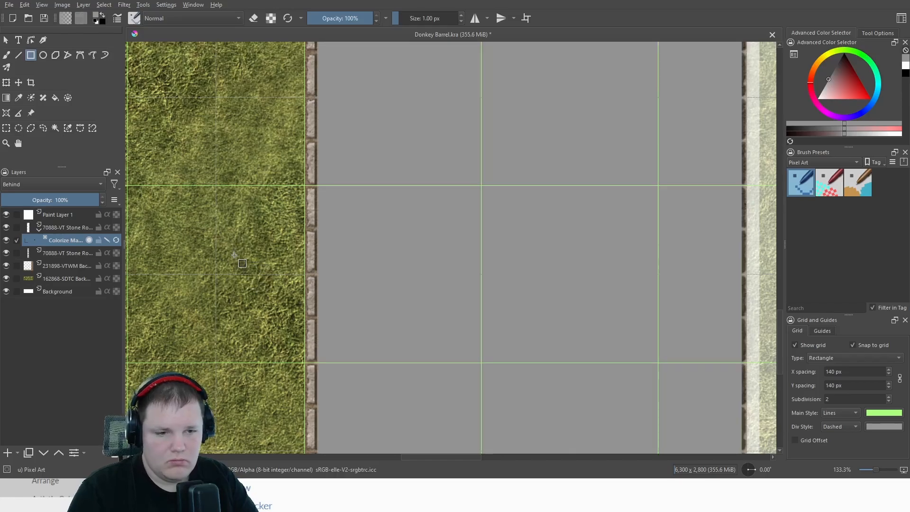
click(47, 226)
click(88, 240)
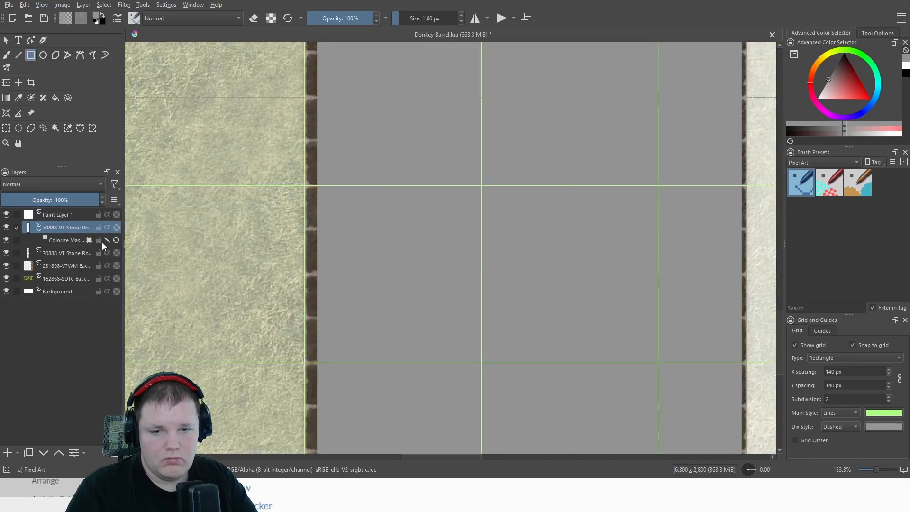
scroll(295, 296, down, 5)
scroll(325, 290, down, 1)
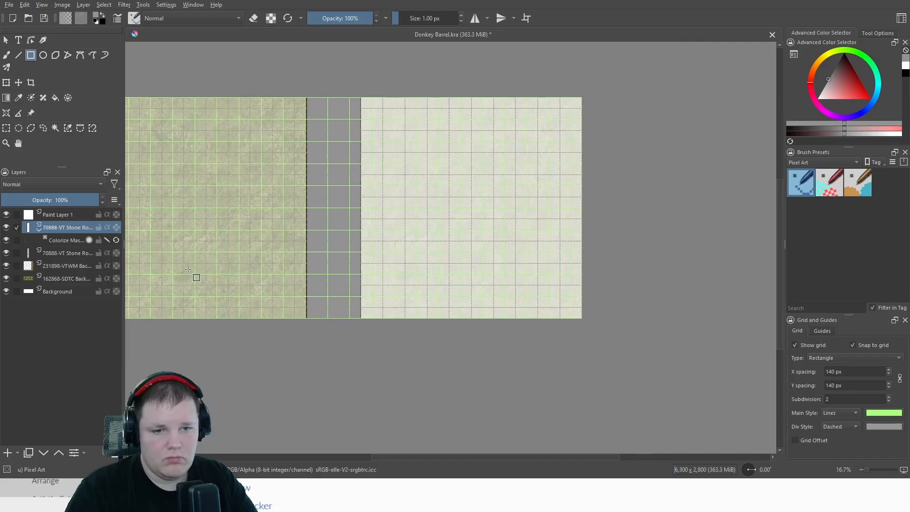
Toggle the colorize mask off and on to compare the map, and delete the mask from the upper stone road layer
click(5, 240)
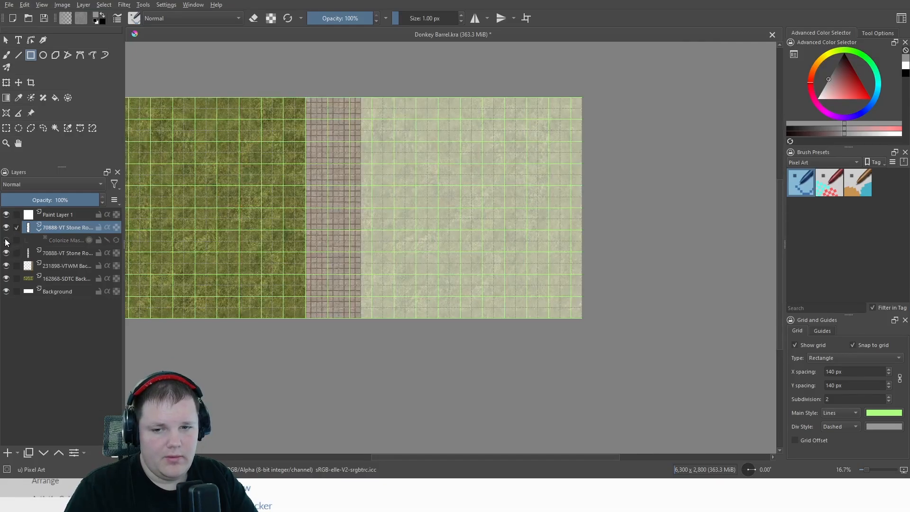
click(5, 241)
click(71, 239)
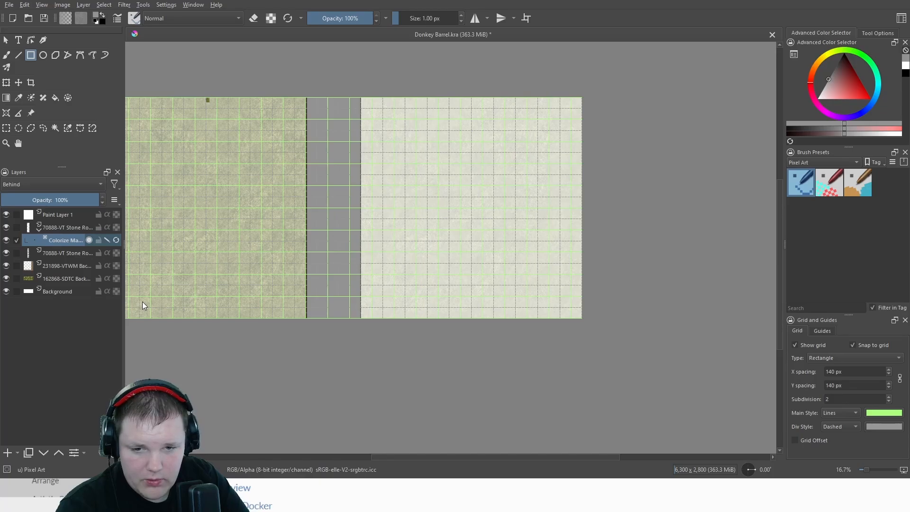
key(shift+Delete)
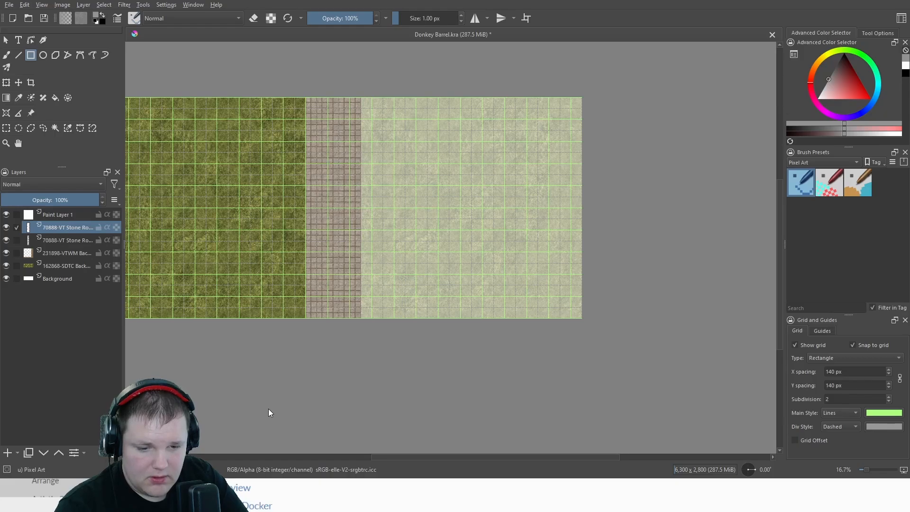
Add a filter mask to the upper stone road layer that slightly darkens the road's border stones
click(287, 372)
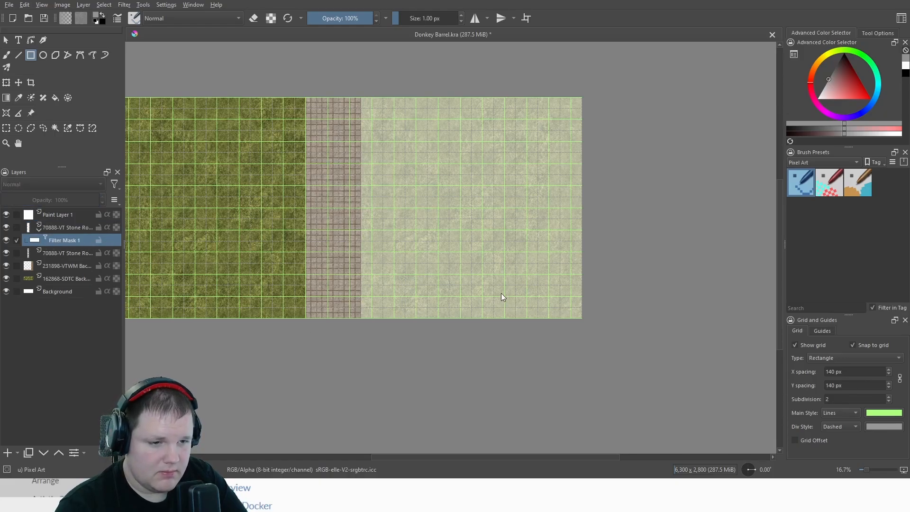
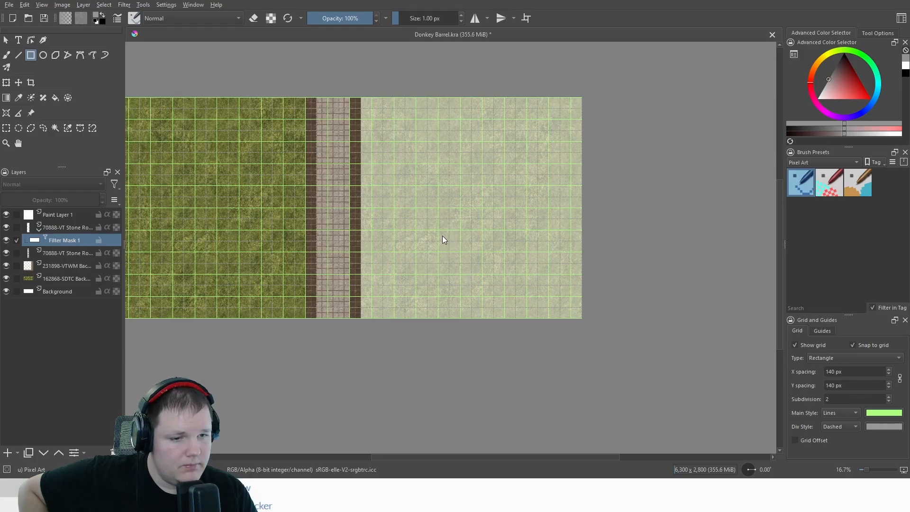
key(ctrl+z)
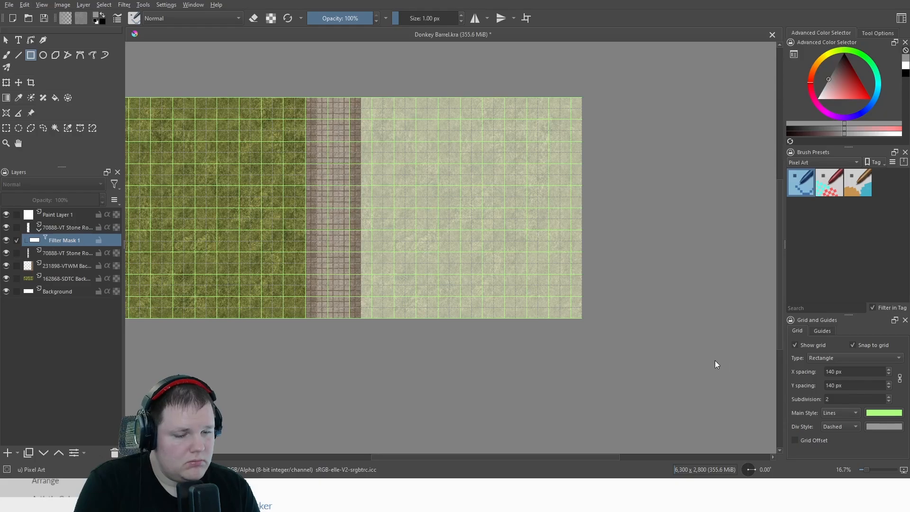
scroll(313, 197, up, 6)
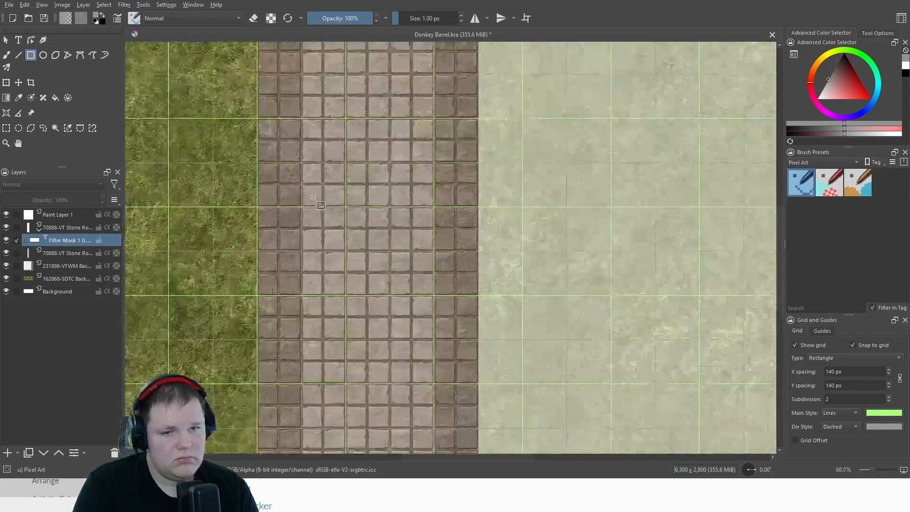
Check the darkened border stones along the whole road and save the map document
scroll(315, 199, down, 5)
scroll(400, 211, up, 2)
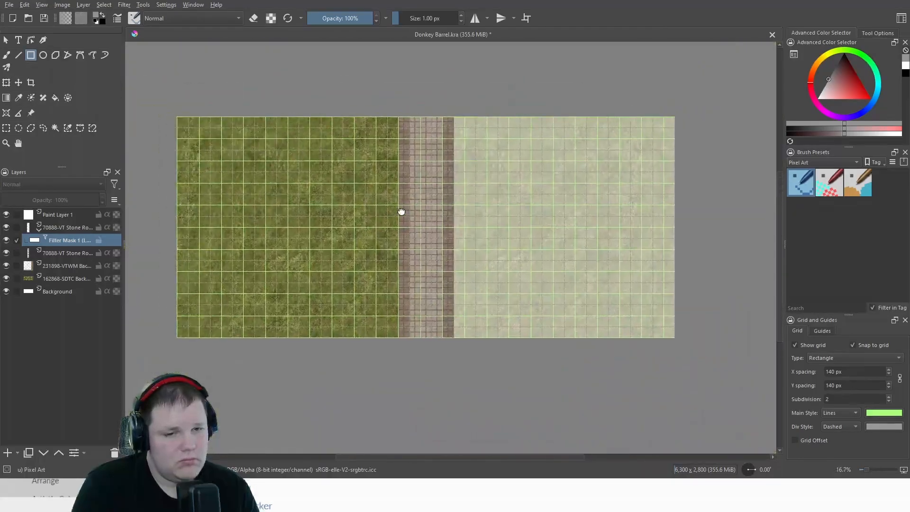
scroll(445, 179, up, 3)
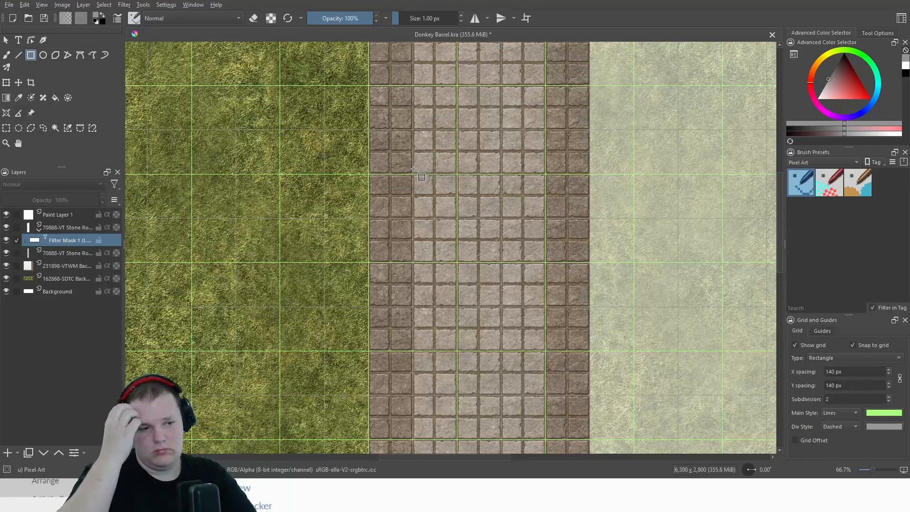
scroll(417, 166, up, 6)
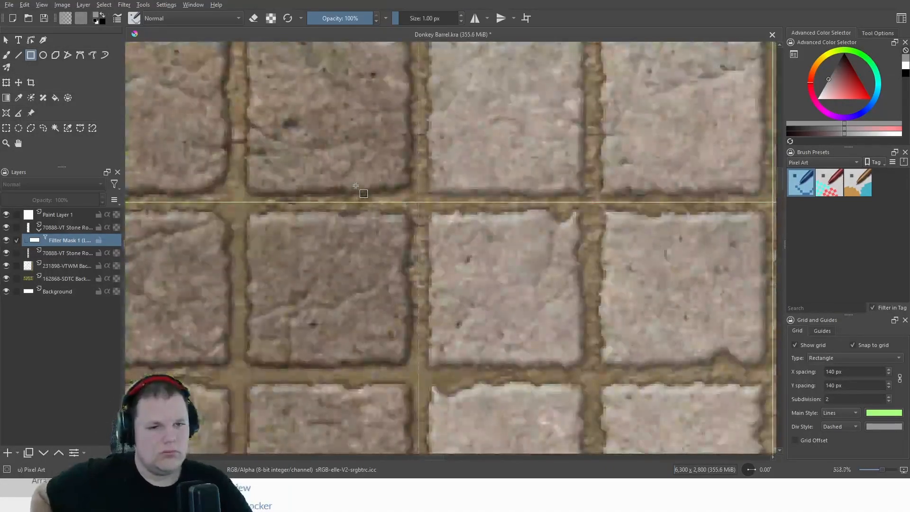
scroll(356, 186, down, 10)
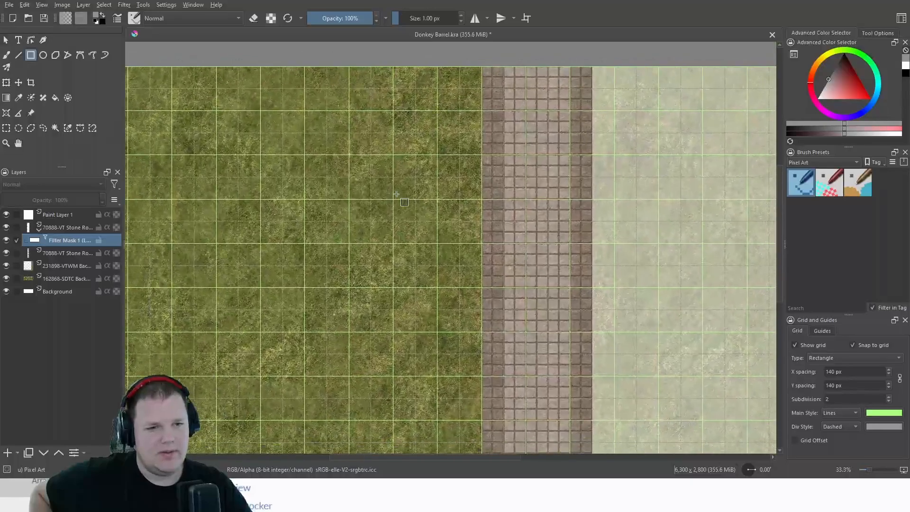
scroll(376, 189, up, 2)
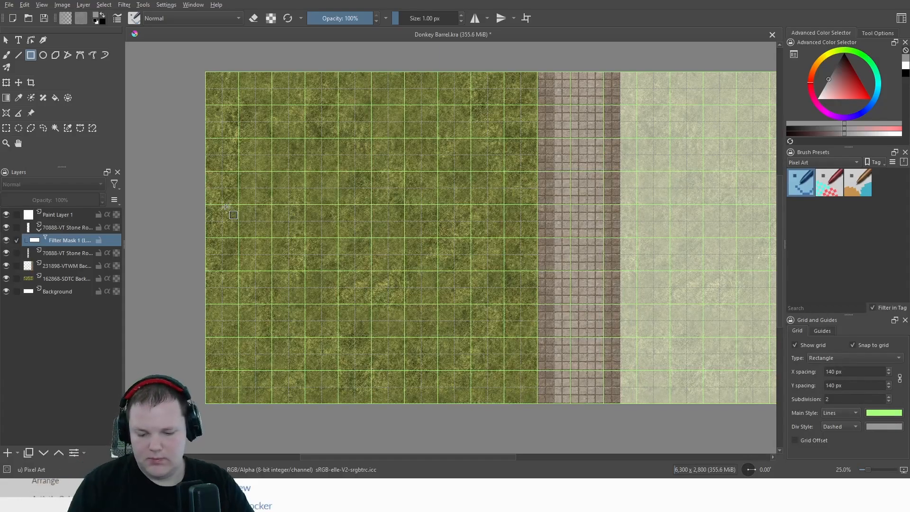
key(ctrl+s)
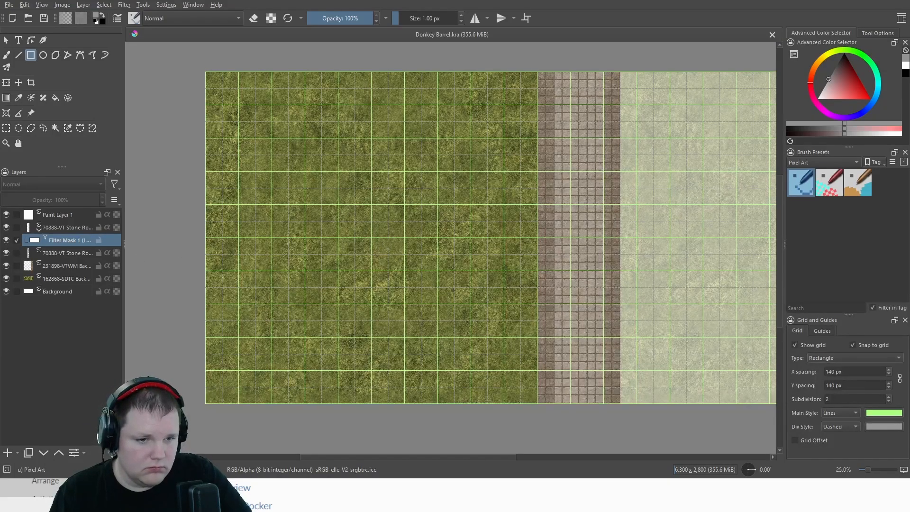
Paste the 163008-SDTC and 163004-SDTC floor tiles as separate layers at the map's upper-left corner
key(ctrl+v)
scroll(260, 134, up, 5)
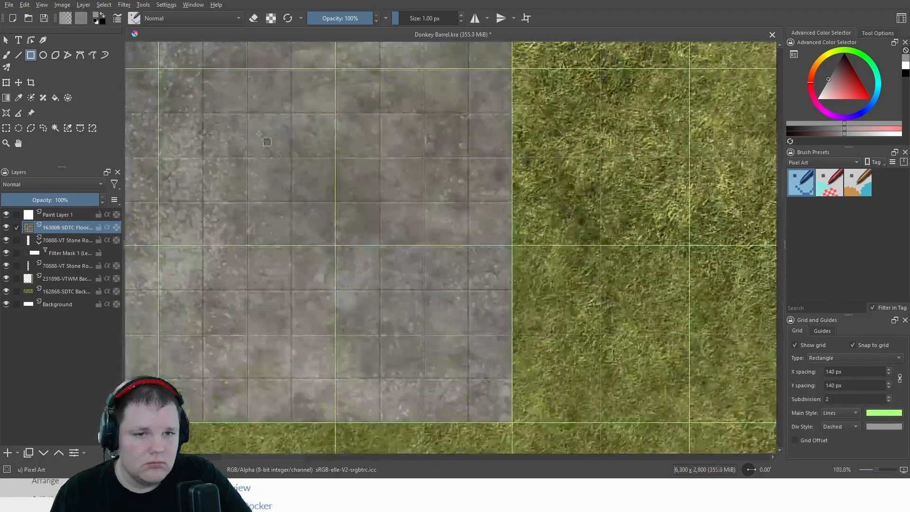
scroll(274, 173, down, 3)
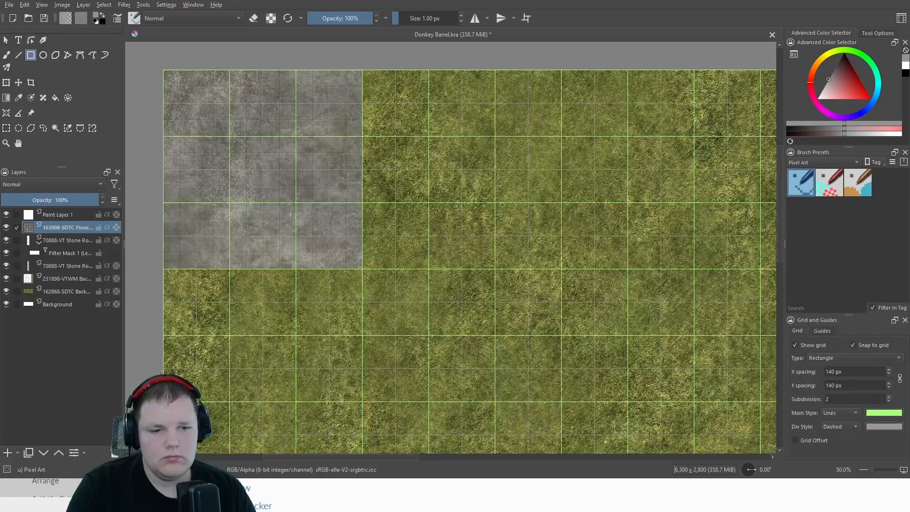
key(1)
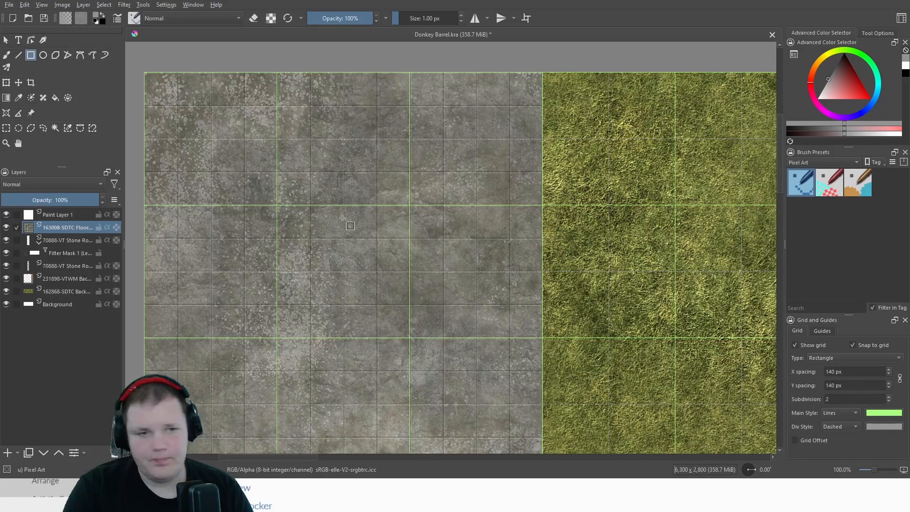
scroll(348, 217, down, 1)
scroll(349, 218, down, 1)
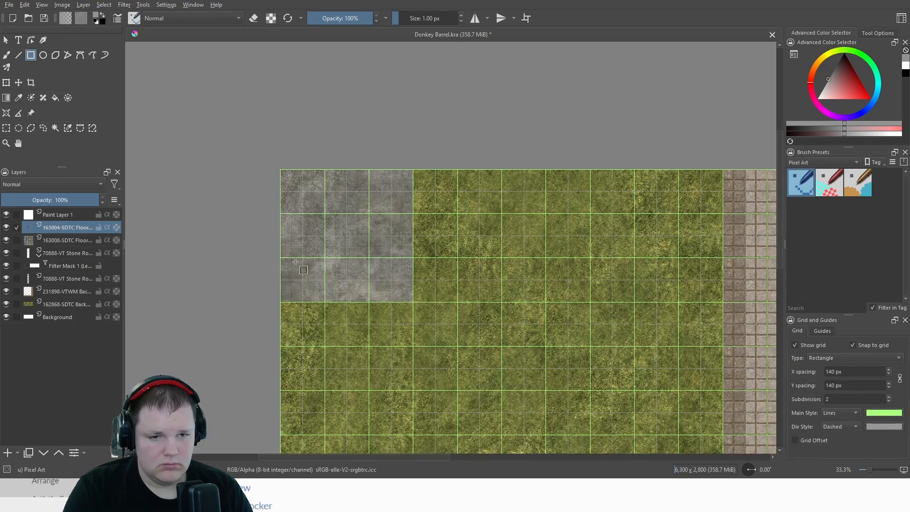
Move the small 163004-SDTC floor tile directly below the large floor's lower-left square and nudge it into line with the grid
drag(303, 192, 308, 270)
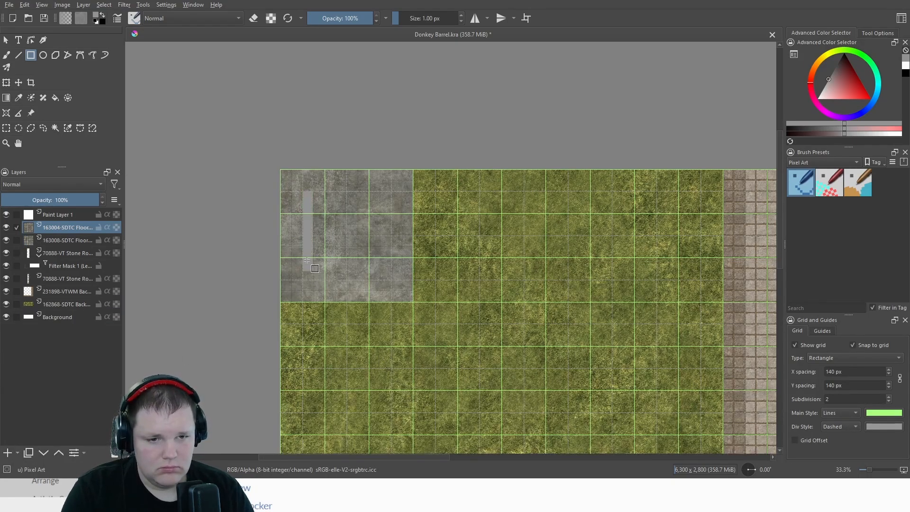
key(ctrl+z)
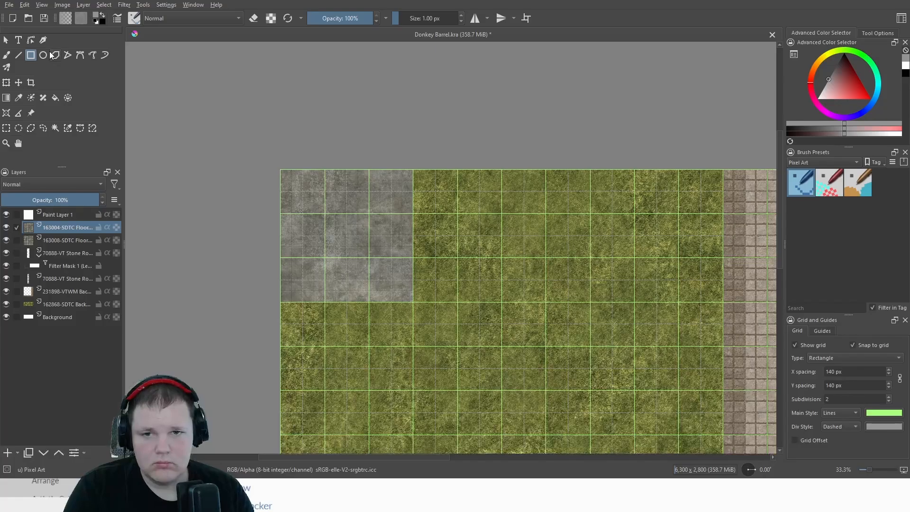
click(19, 83)
drag(316, 204, 289, 319)
scroll(295, 319, up, 3)
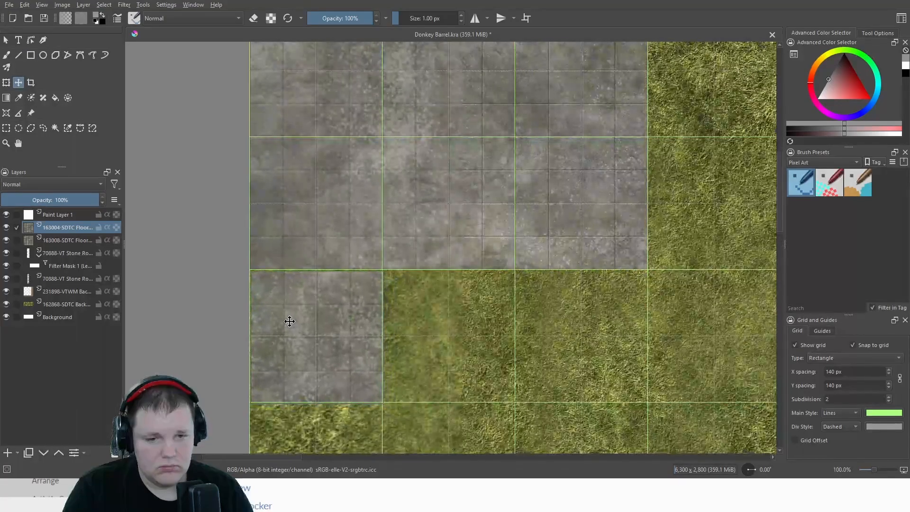
scroll(239, 284, up, 4)
key(Left)
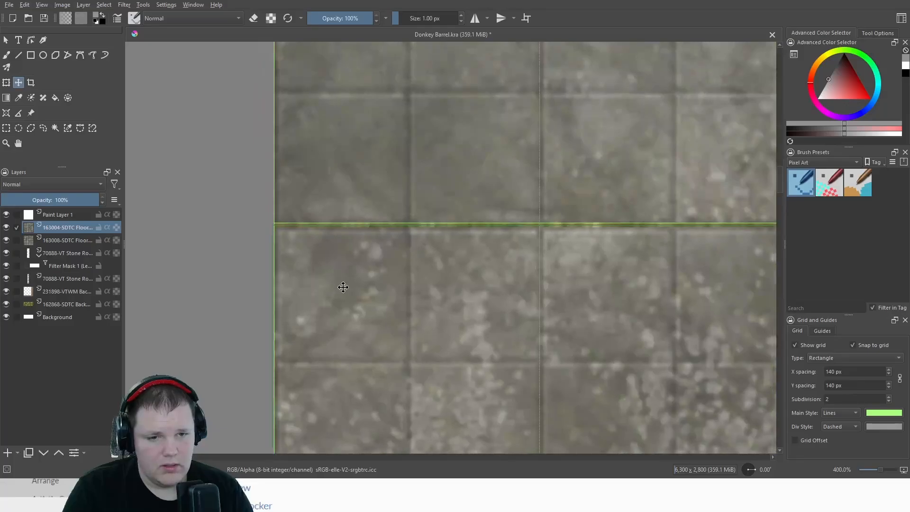
key(Up)
key(Up)
key(Left)
scroll(359, 289, down, 3)
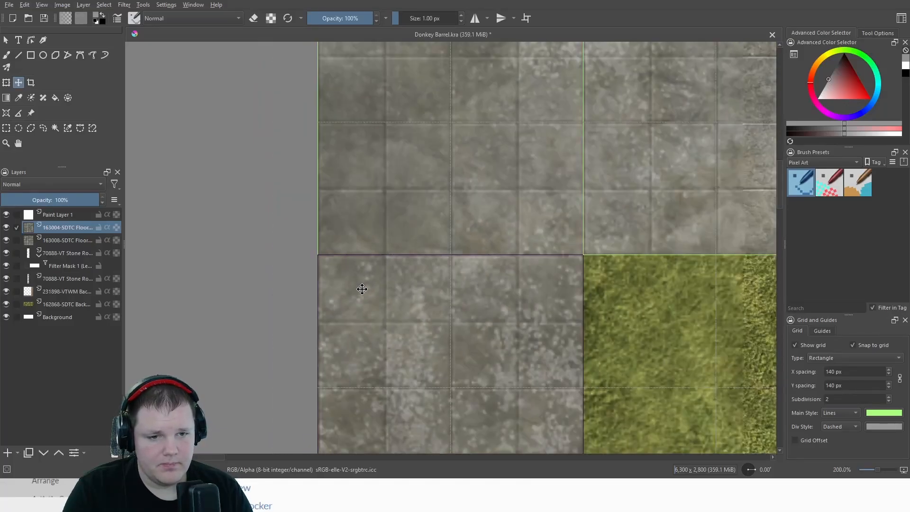
drag(389, 317, 155, 215)
scroll(244, 218, up, 2)
key(ctrl+v)
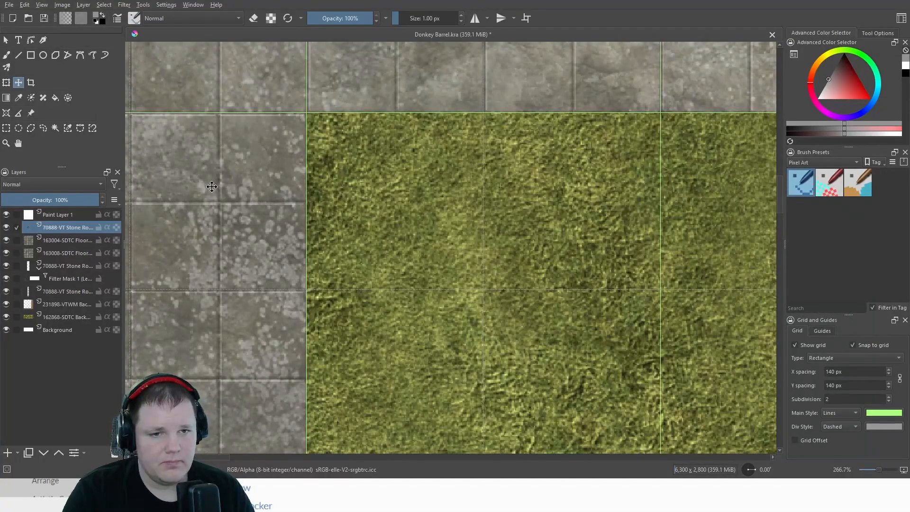
scroll(383, 228, down, 1)
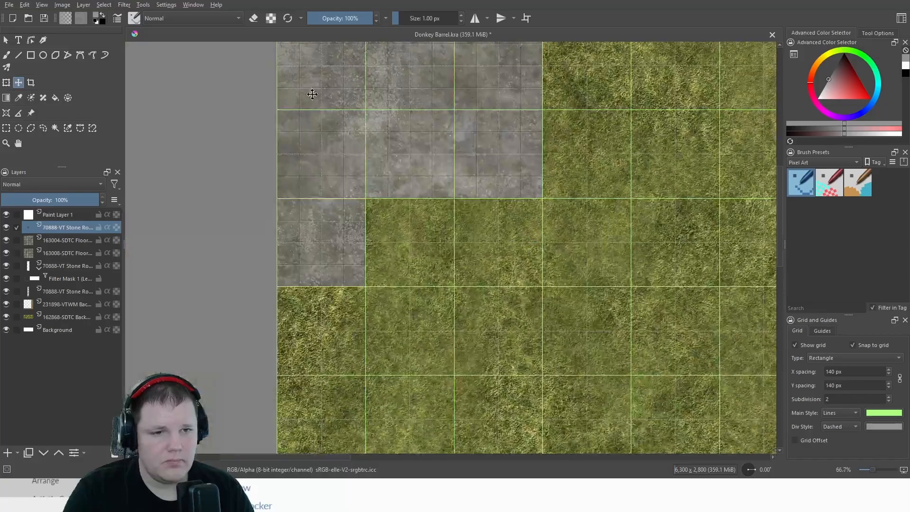
scroll(372, 174, down, 4)
scroll(372, 174, up, 2)
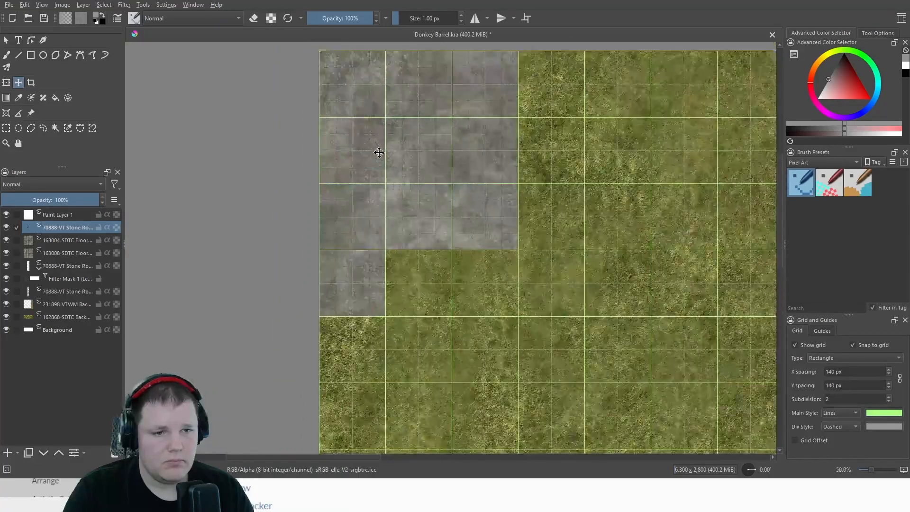
scroll(384, 180, up, 2)
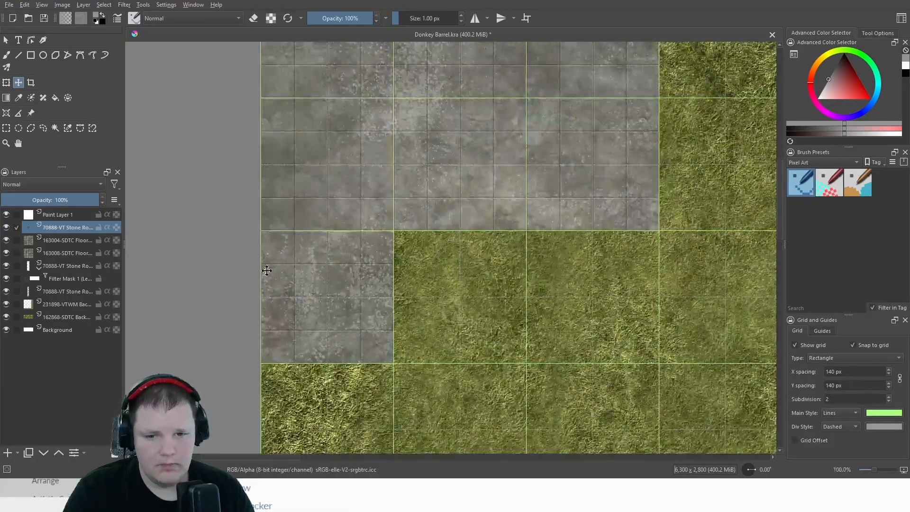
key(ctrl+j)
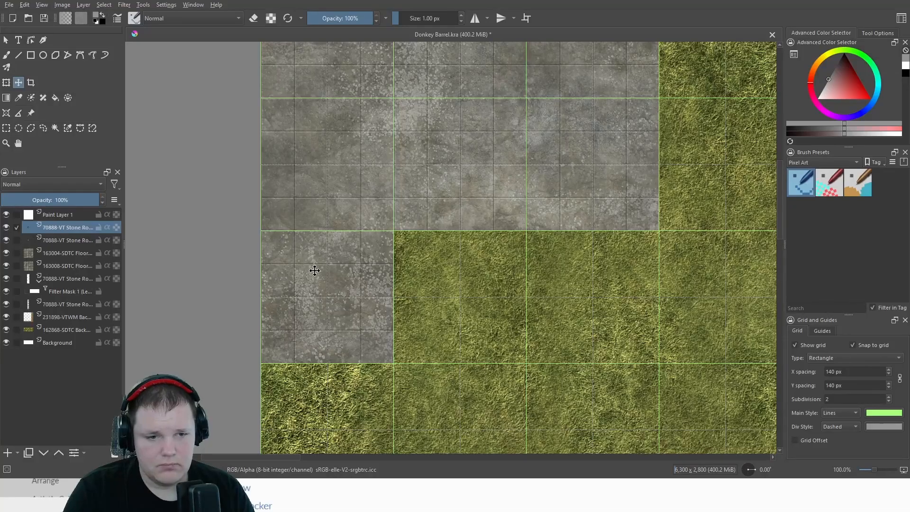
scroll(402, 280, down, 1)
scroll(401, 280, up, 1)
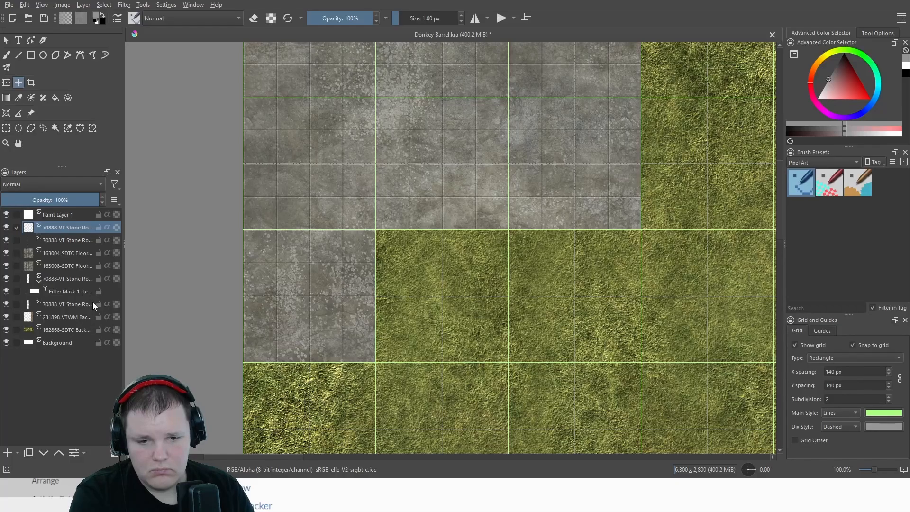
key(ctrl+e)
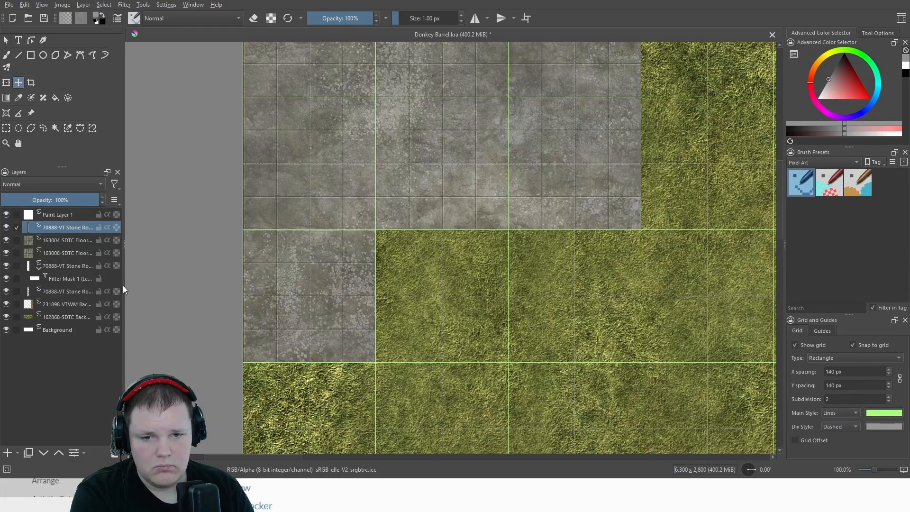
key(shift+Delete)
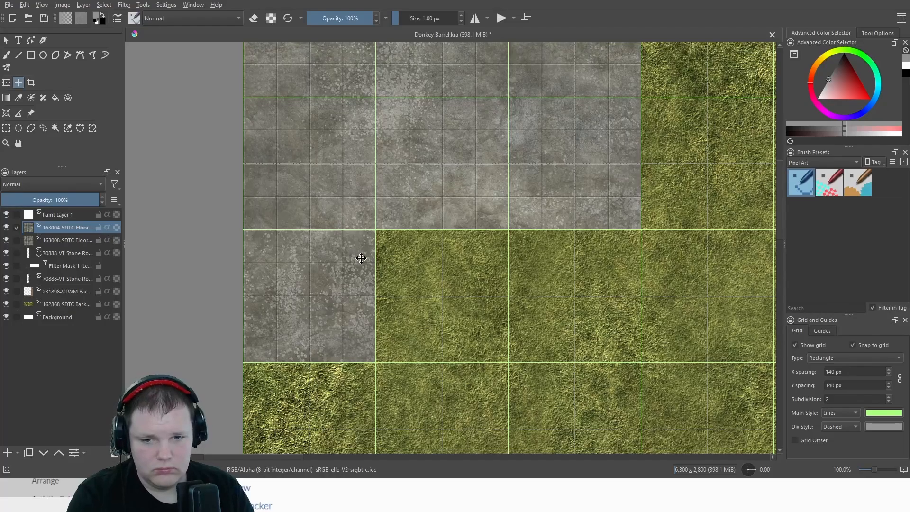
Duplicate the small 163004-SDTC floor tile and place the copy in the adjoining grid square, below the large floor's middle column
key(ctrl+j)
scroll(330, 267, down, 1)
drag(323, 266, 138, 244)
scroll(384, 257, up, 2)
scroll(362, 258, up, 5)
scroll(337, 241, down, 2)
scroll(332, 235, down, 3)
key(j)
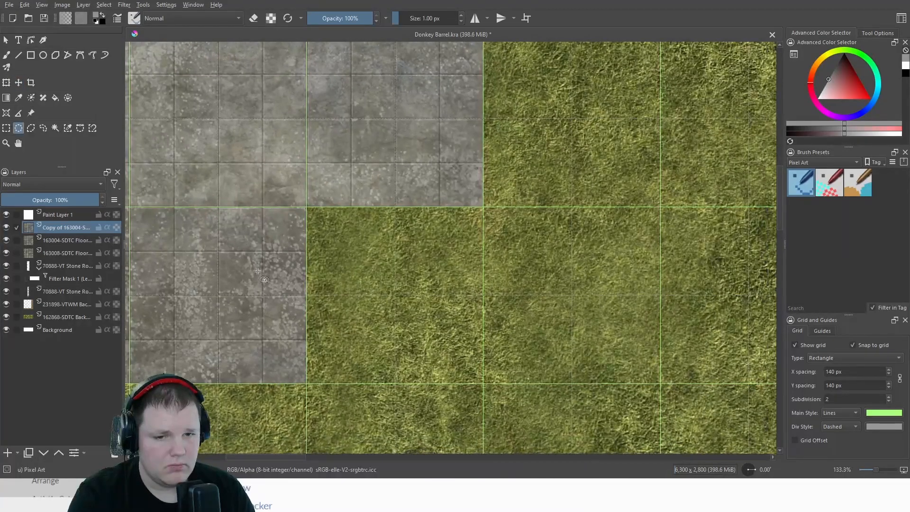
scroll(271, 271, down, 2)
scroll(254, 268, up, 2)
drag(417, 274, 240, 274)
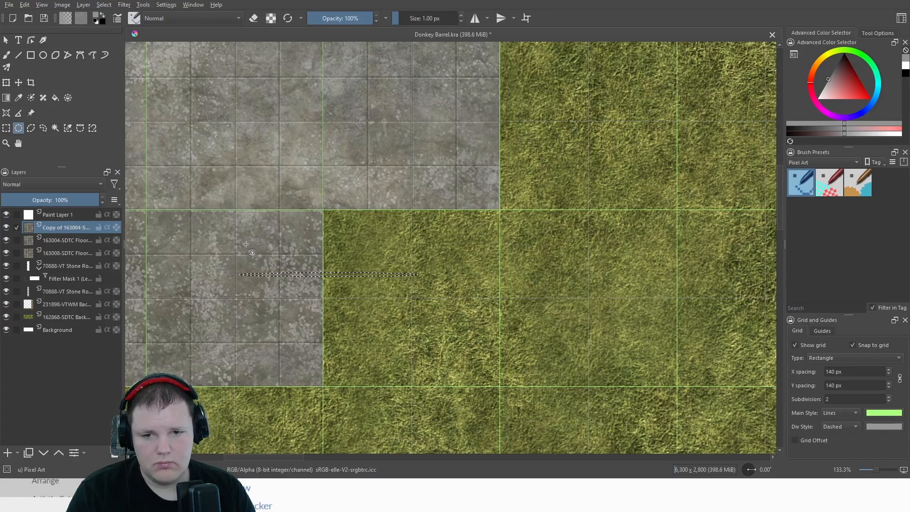
key(ctrl+shift+a)
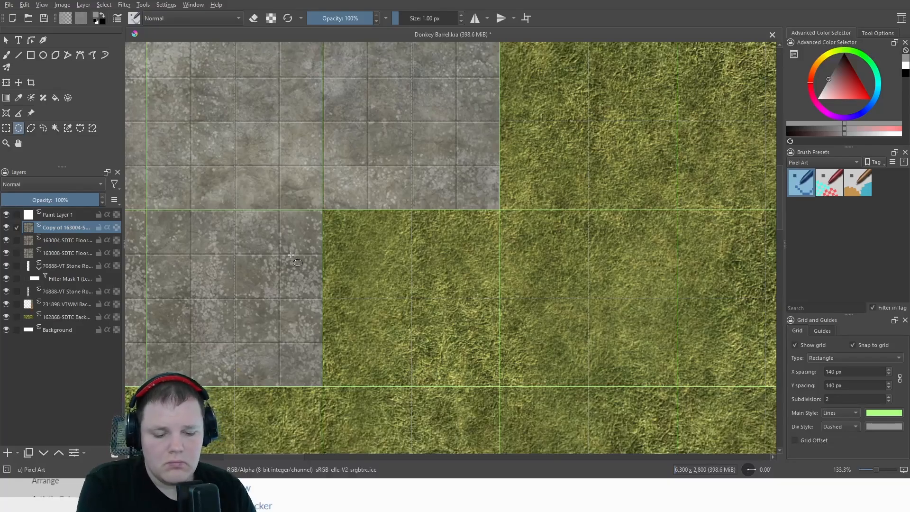
Duplicate the small floor tile again and move the copy one grid square over, below the large floor's last column, aligned to the grid
key(ctrl+j)
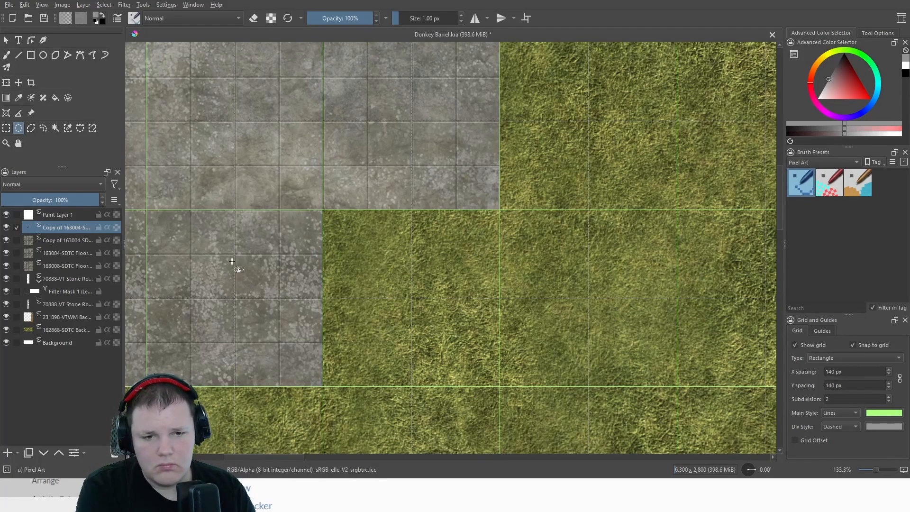
drag(206, 260, 304, 279)
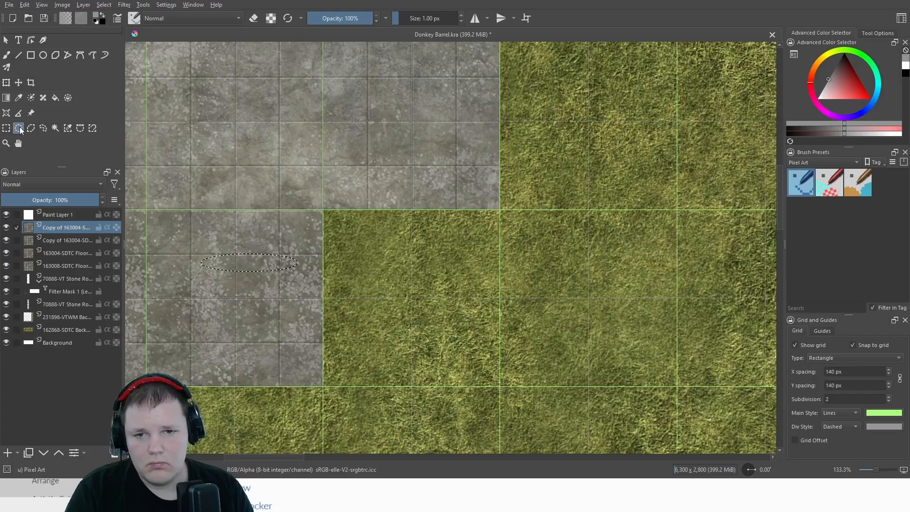
click(153, 165)
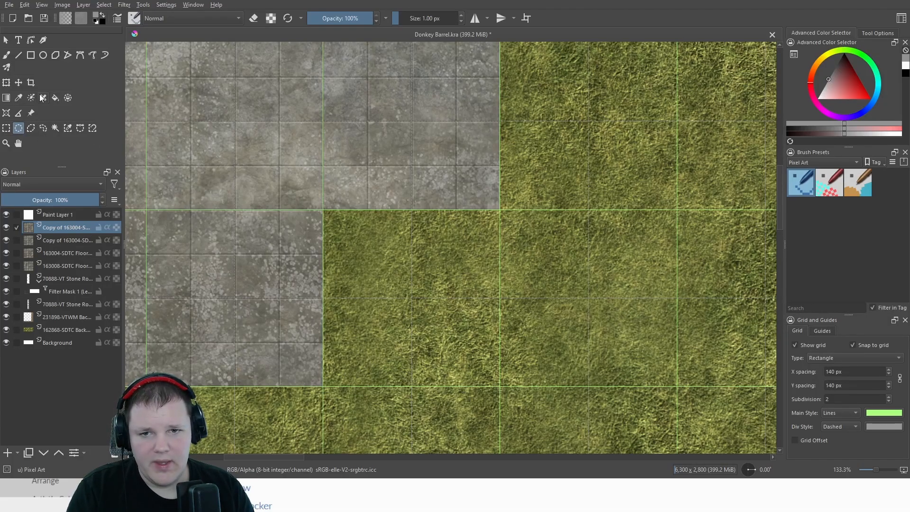
click(19, 82)
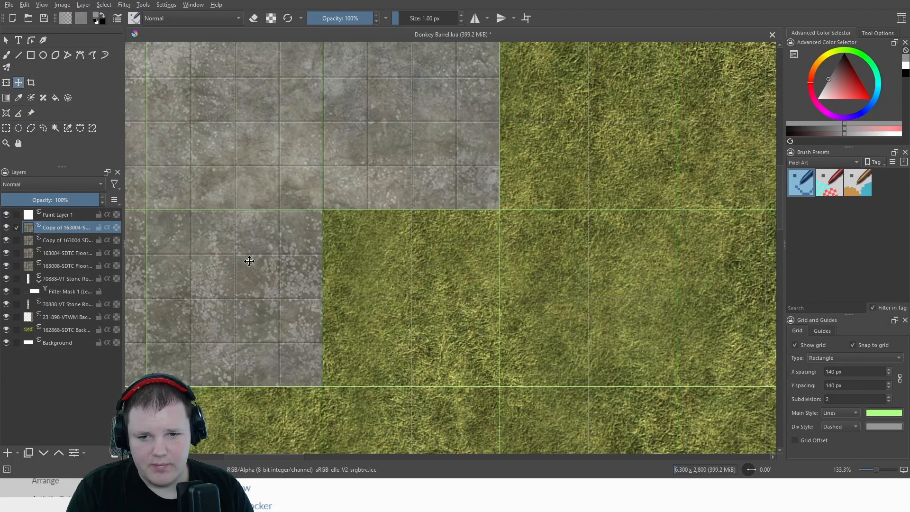
drag(250, 258, 373, 269)
scroll(346, 226, up, 3)
drag(335, 223, 332, 218)
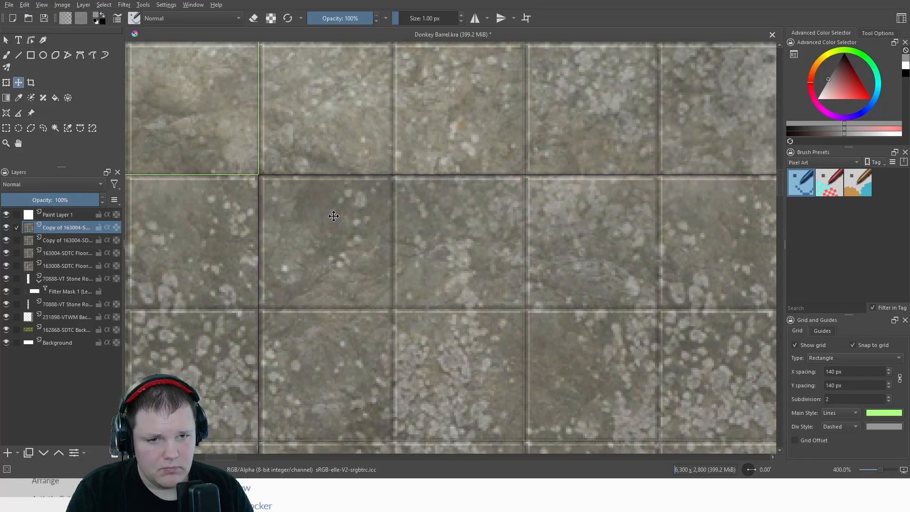
scroll(354, 222, down, 3)
scroll(363, 231, down, 5)
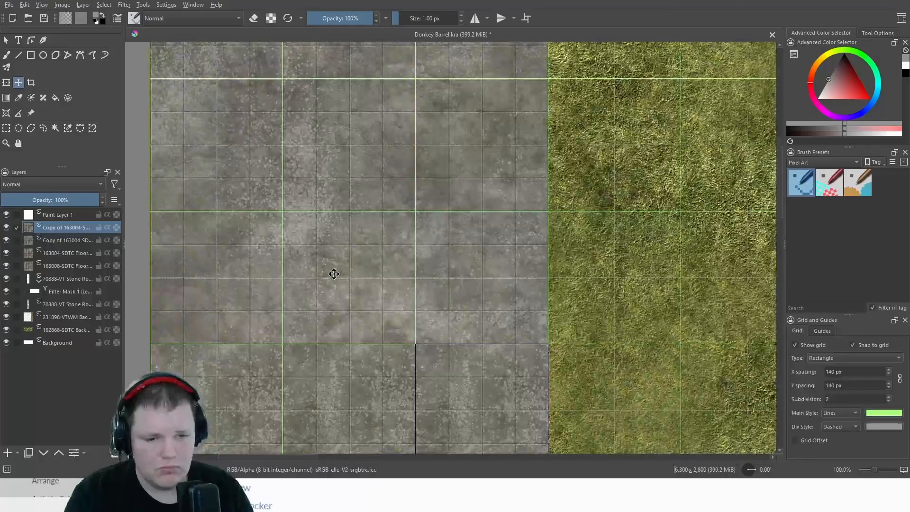
scroll(328, 286, down, 3)
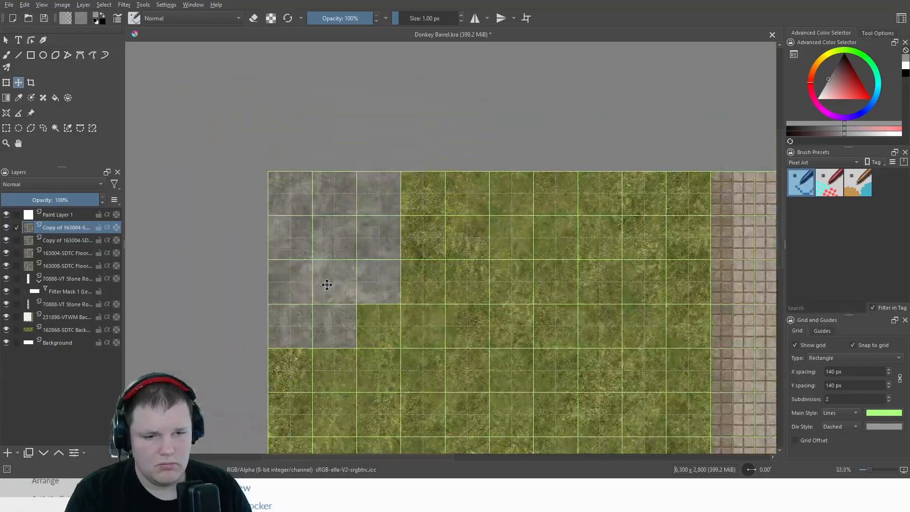
scroll(328, 284, up, 5)
scroll(304, 242, down, 2)
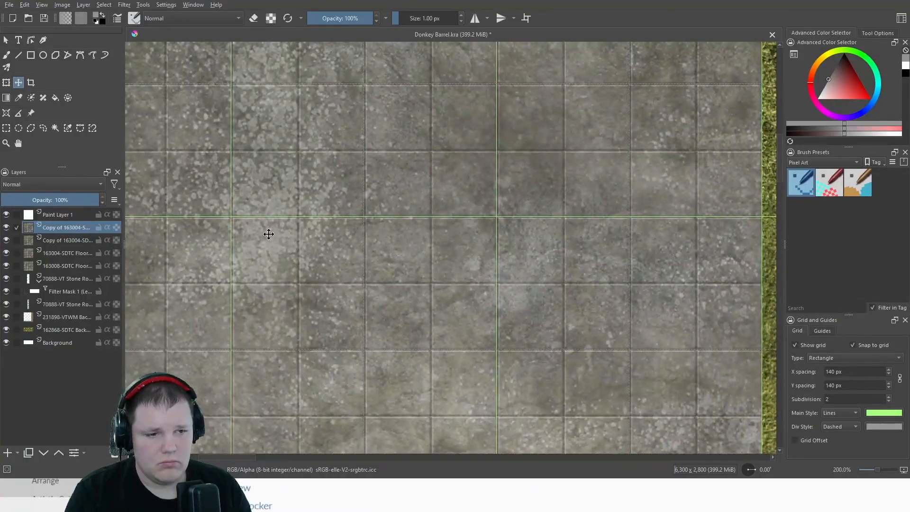
scroll(372, 320, up, 3)
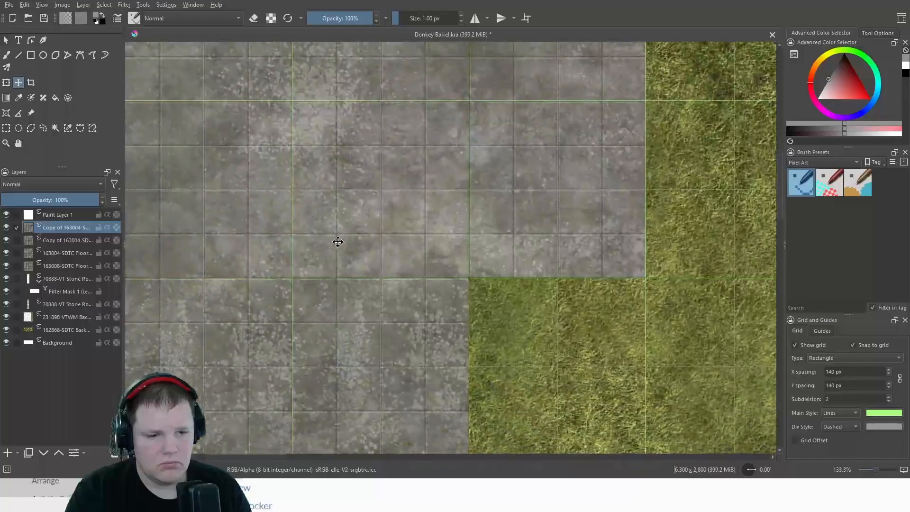
Shift the newest small tile copy into the square below the large floor's last column, align its edges, and check it by toggling its visibility
scroll(360, 285, down, 1)
scroll(284, 271, up, 2)
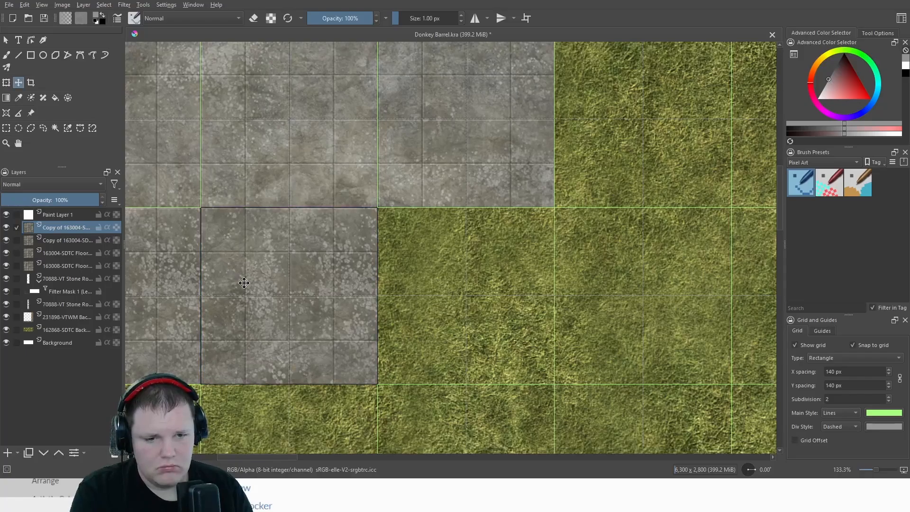
drag(242, 279, 420, 282)
scroll(412, 217, up, 5)
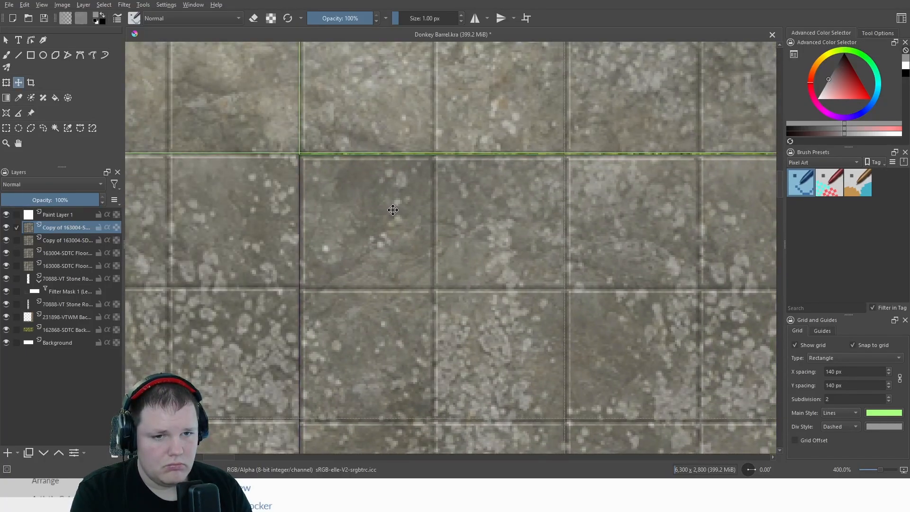
drag(394, 210, 386, 208)
scroll(386, 208, down, 7)
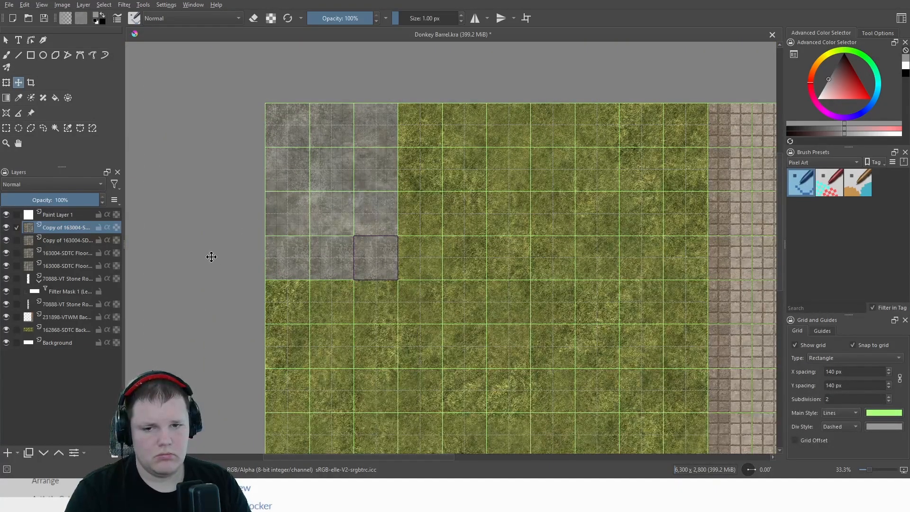
click(8, 228)
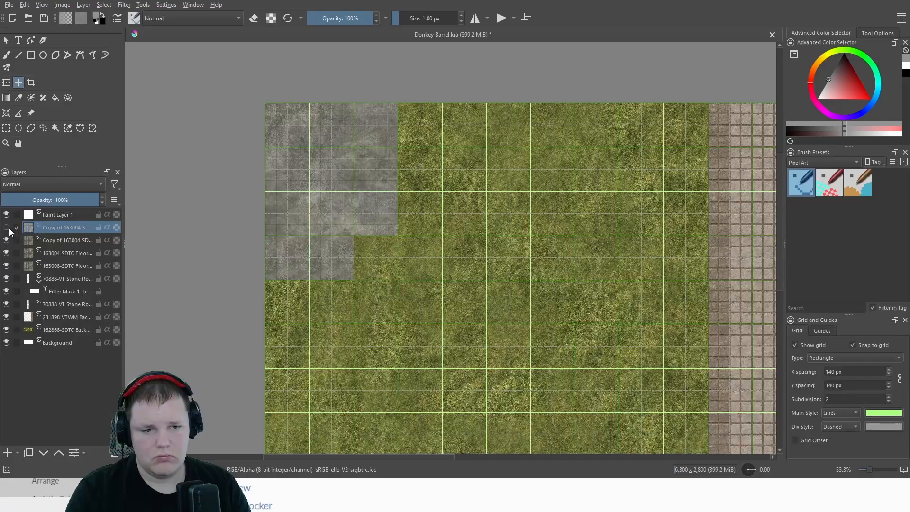
click(9, 228)
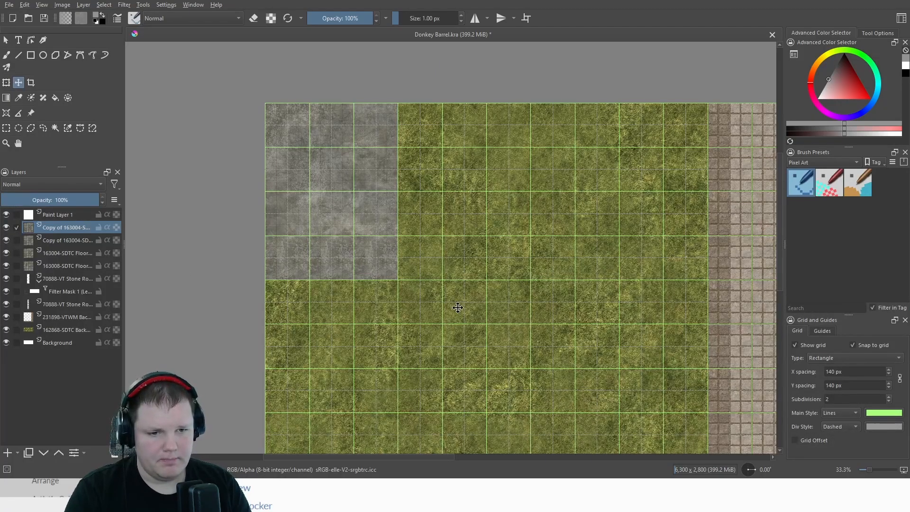
Examine the stone floor up close and from afar, checking the seams and texture repetition along the row of small tiles
scroll(335, 157, up, 3)
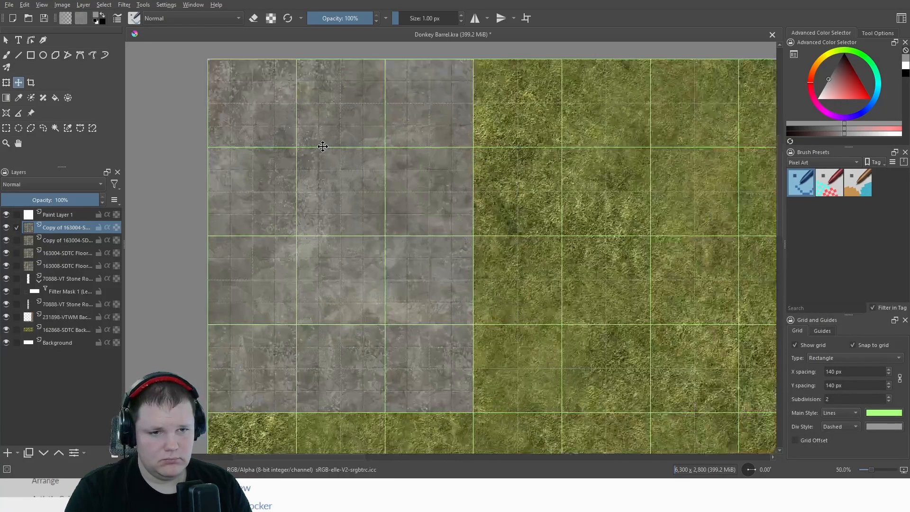
scroll(362, 183, down, 3)
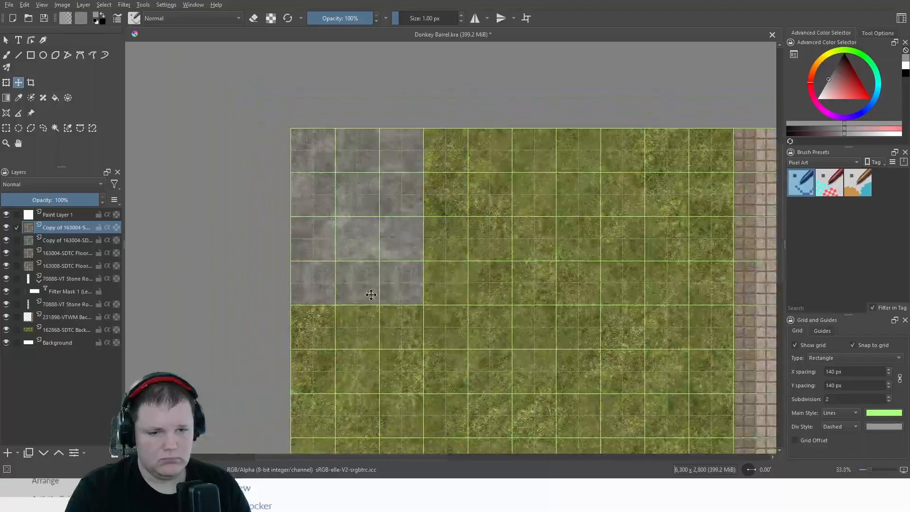
scroll(374, 284, up, 5)
scroll(380, 277, down, 2)
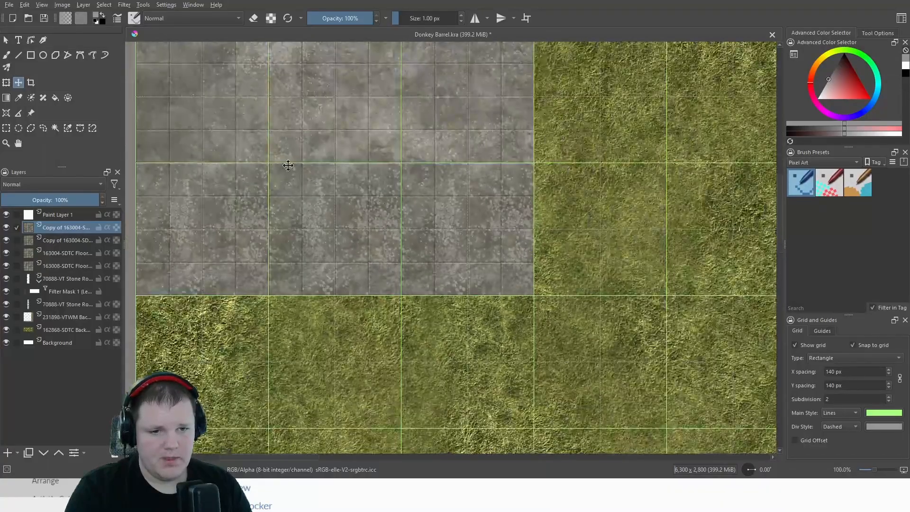
drag(285, 166, 377, 360)
drag(329, 256, 291, 303)
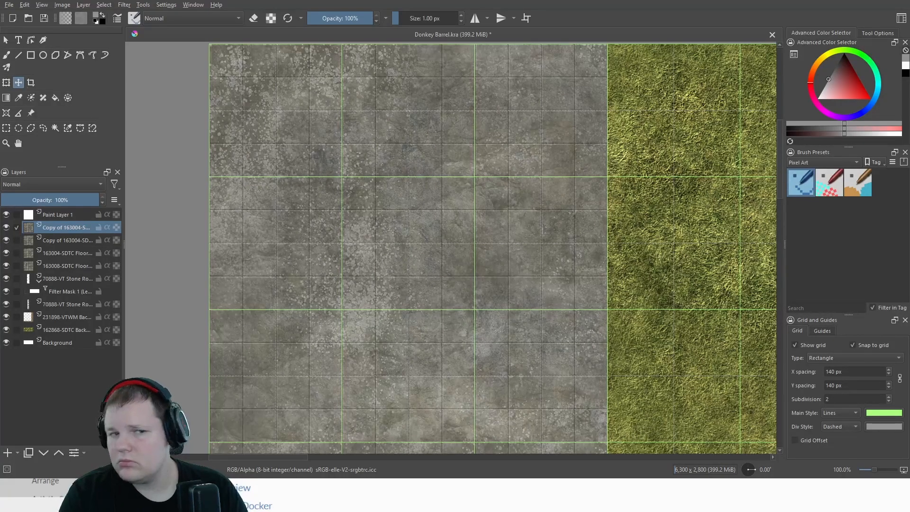
scroll(316, 305, down, 4)
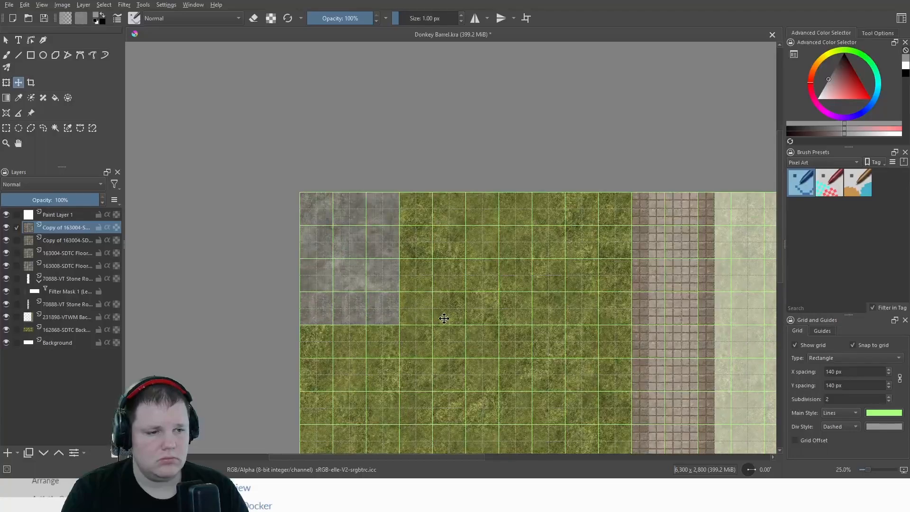
scroll(329, 254, up, 1)
scroll(341, 268, down, 1)
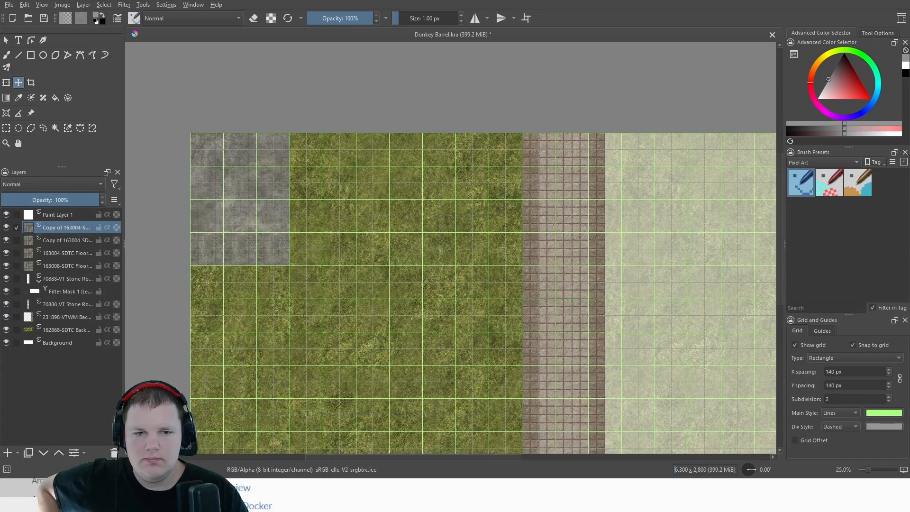
scroll(294, 246, up, 4)
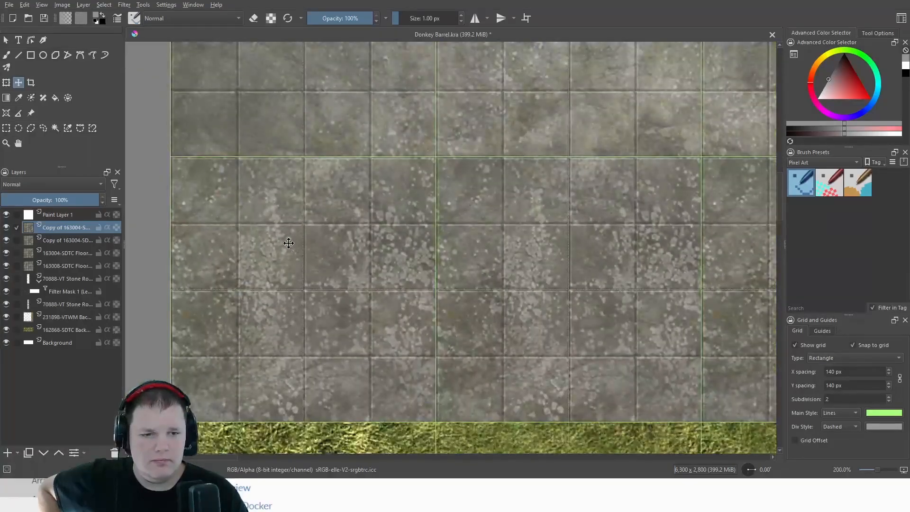
scroll(480, 285, up, 3)
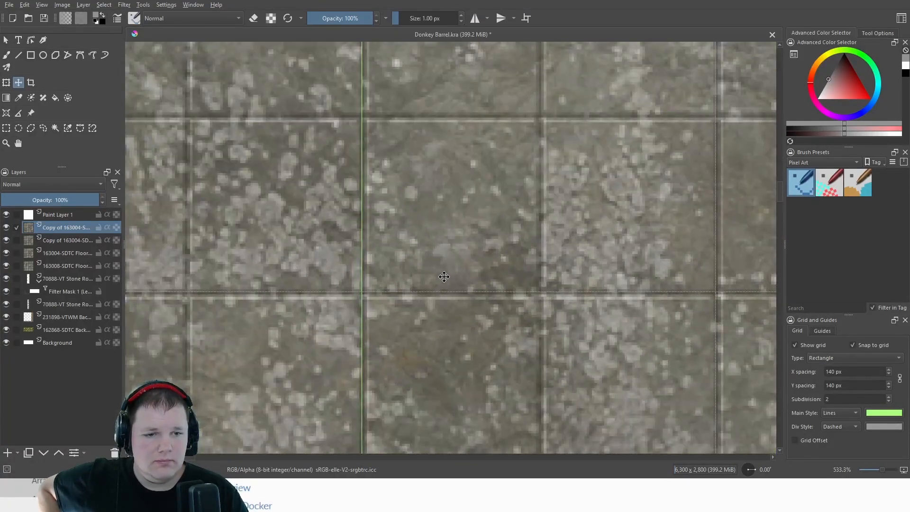
scroll(403, 270, up, 2)
scroll(400, 270, down, 6)
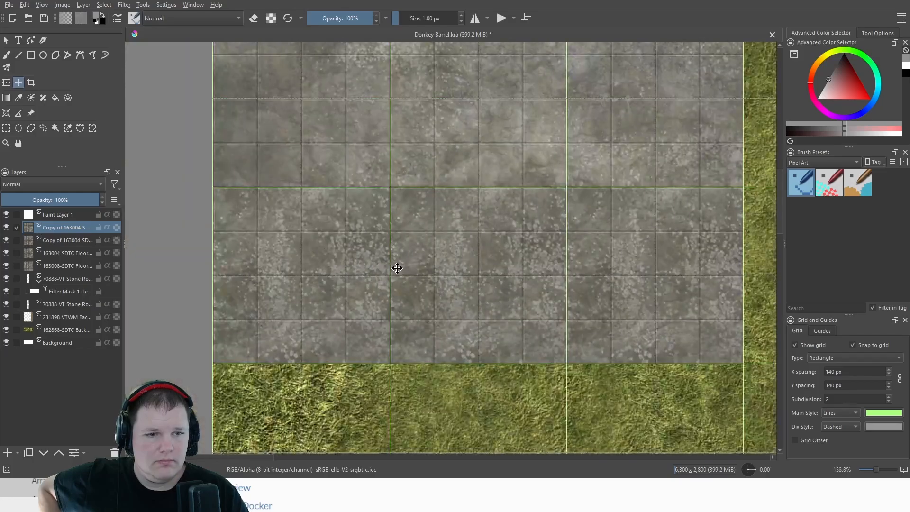
scroll(324, 352, up, 2)
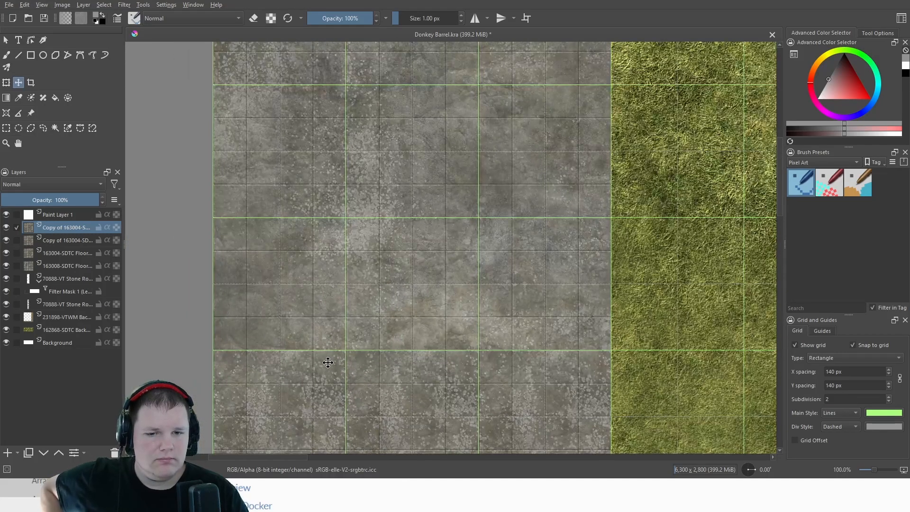
Paste the 163006-SDTC floor tile and place it over the floor's lower-left two-by-two squares, fitting its outer corner to the grid
drag(325, 363, 307, 321)
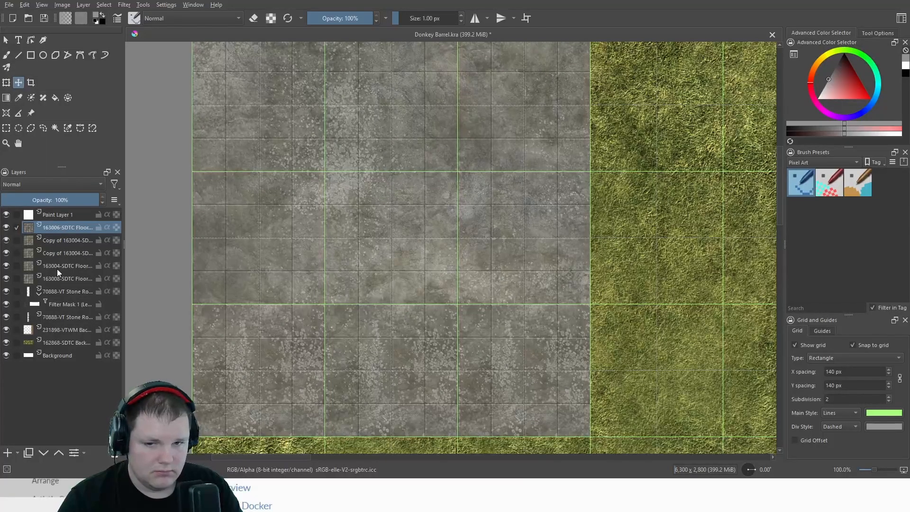
scroll(253, 231, down, 1)
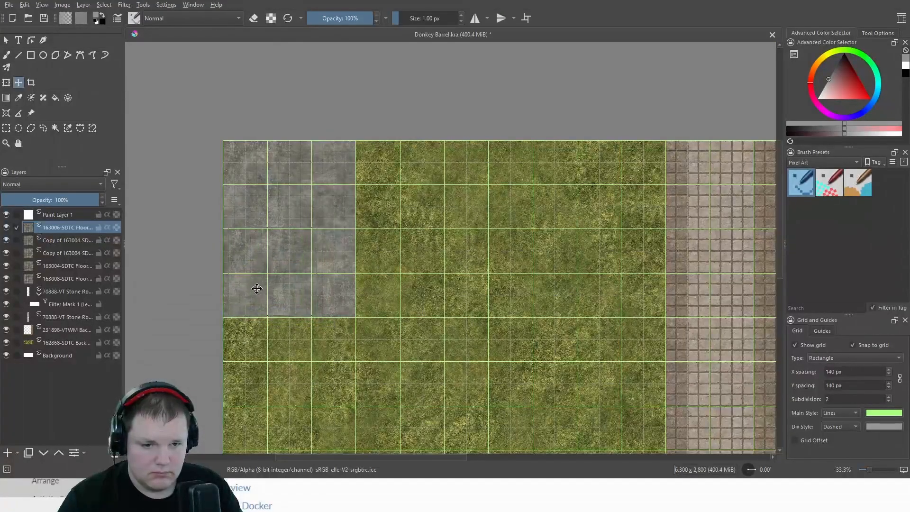
key(1)
scroll(214, 302, up, 4)
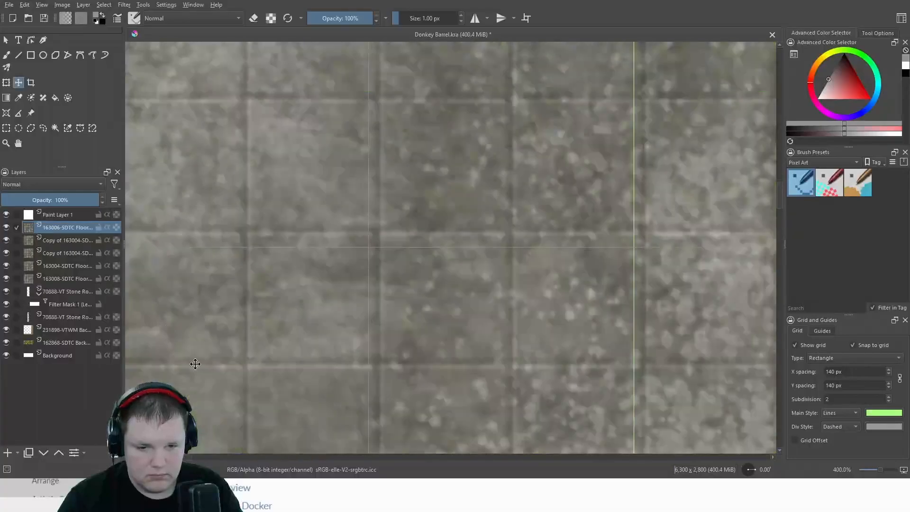
drag(316, 331, 326, 333)
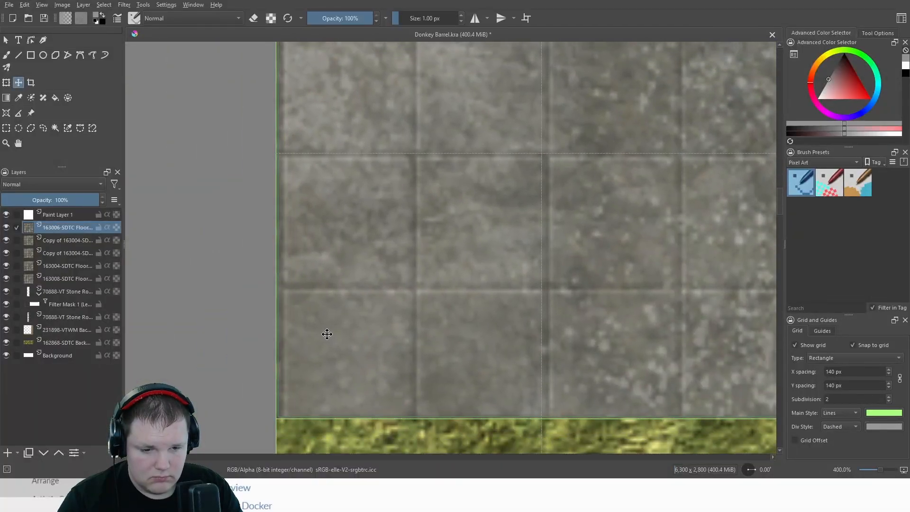
scroll(326, 333, up, 5)
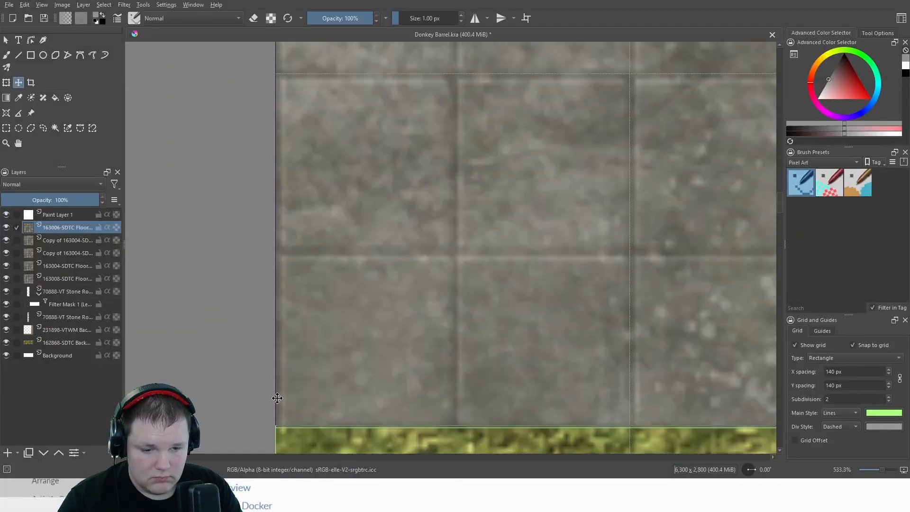
drag(302, 320, 297, 320)
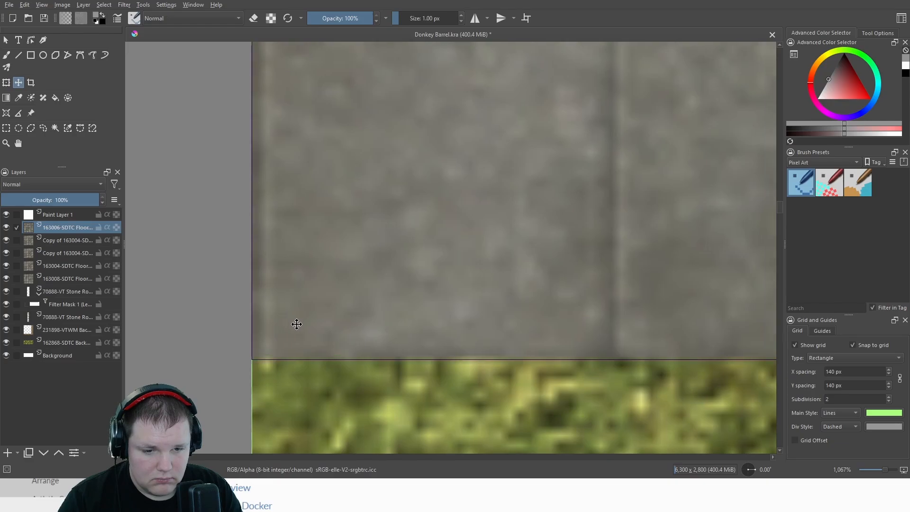
scroll(296, 320, down, 10)
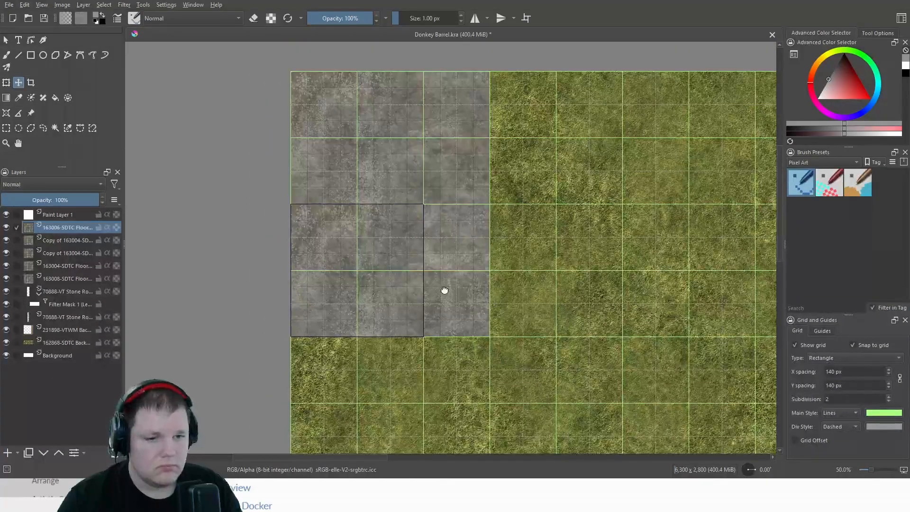
Fine-tune the 163006-SDTC tile's alignment with the grid lines and check its edges against the surrounding floor
drag(445, 290, 357, 285)
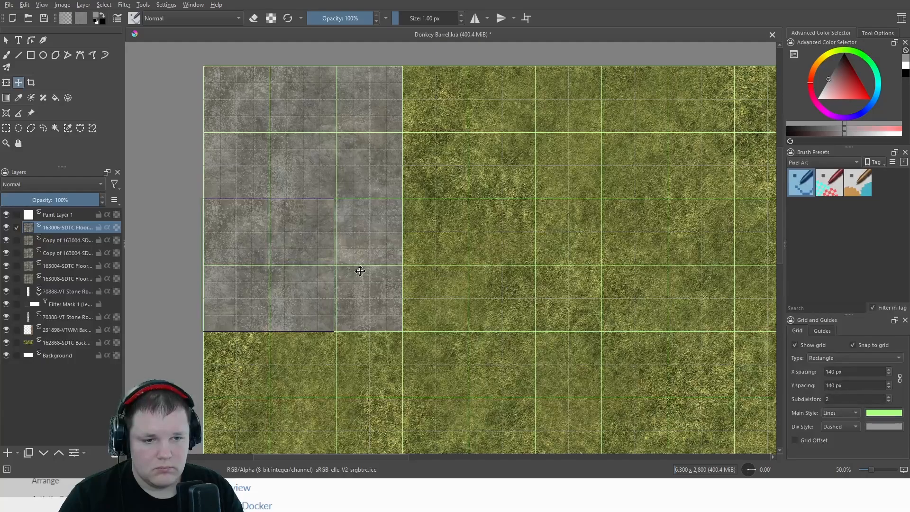
scroll(315, 225, up, 3)
scroll(327, 234, up, 2)
drag(360, 230, 378, 243)
scroll(369, 231, up, 3)
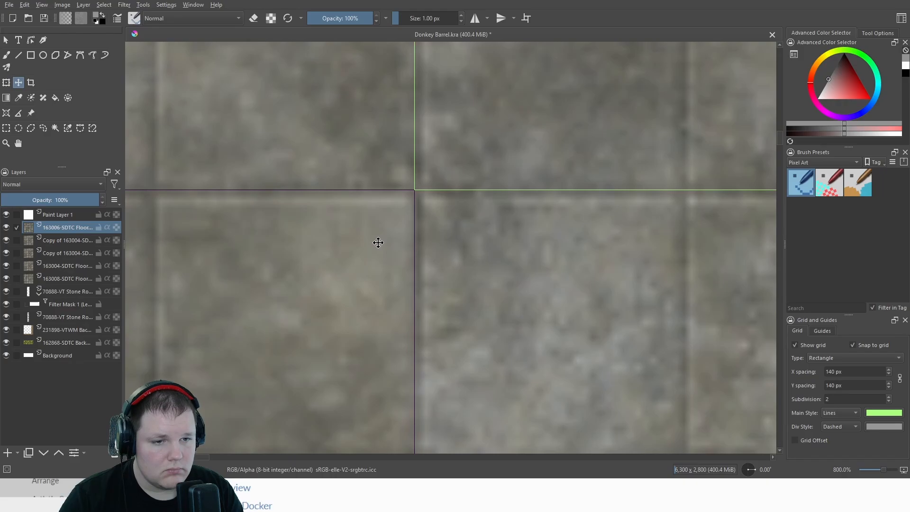
scroll(378, 242, down, 4)
scroll(202, 267, up, 1)
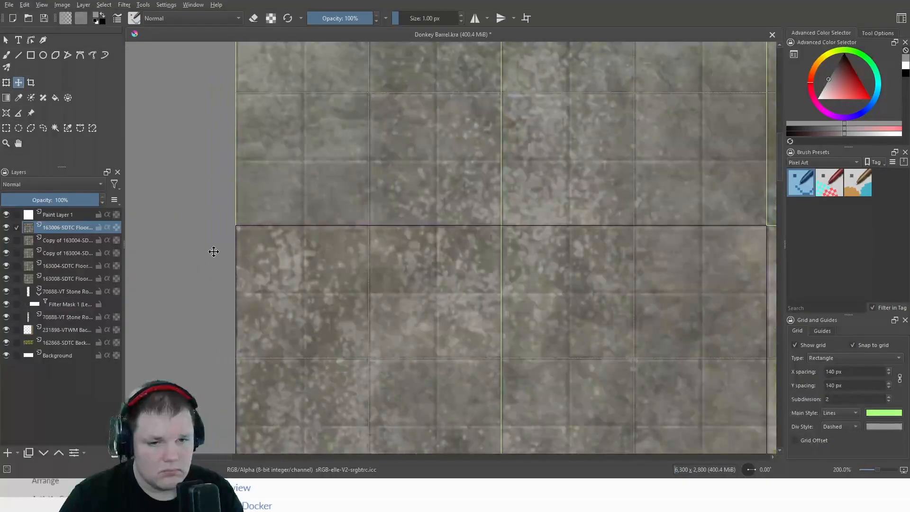
scroll(220, 249, down, 2)
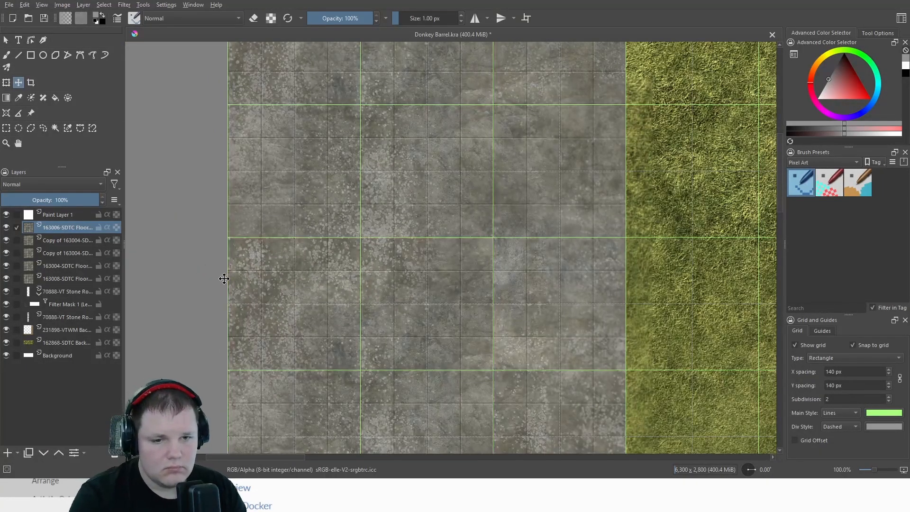
Review the three-by-four-square stone floor against the grass and road across the whole map and in close-up
scroll(308, 292, down, 4)
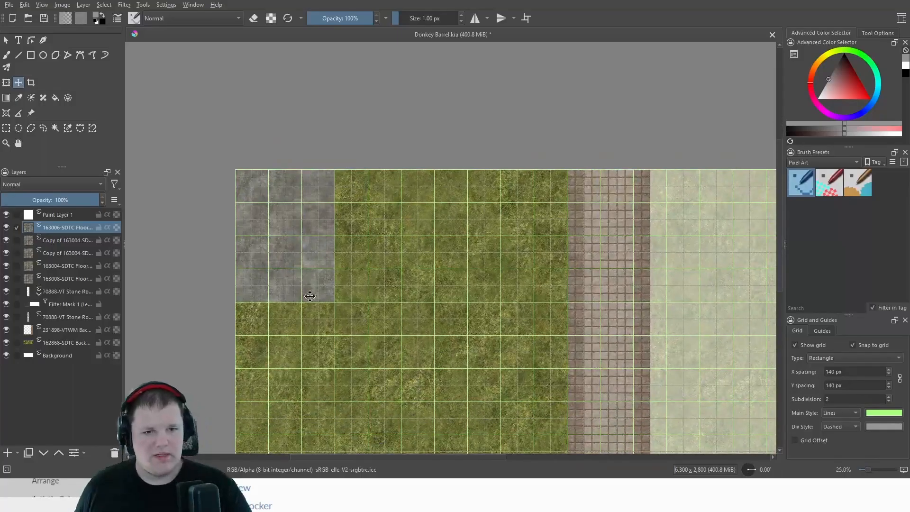
scroll(266, 256, up, 3)
drag(214, 234, 189, 304)
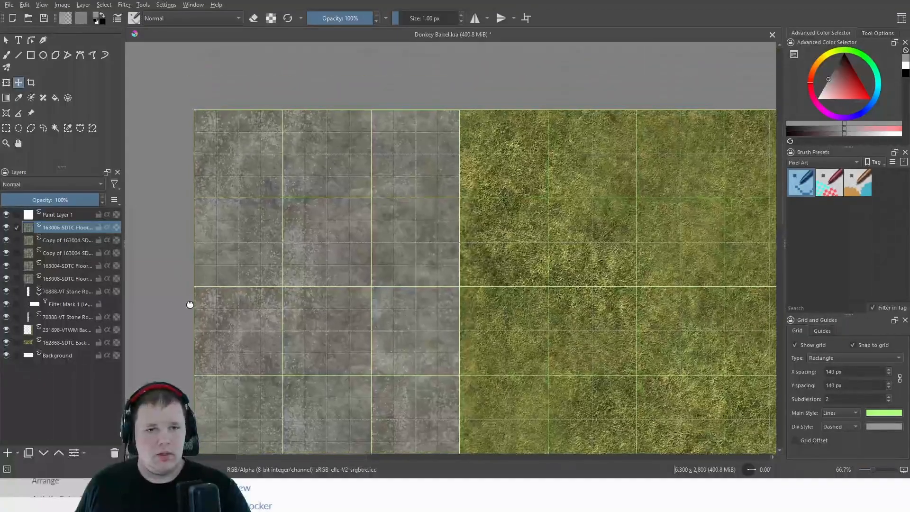
scroll(292, 344, down, 1)
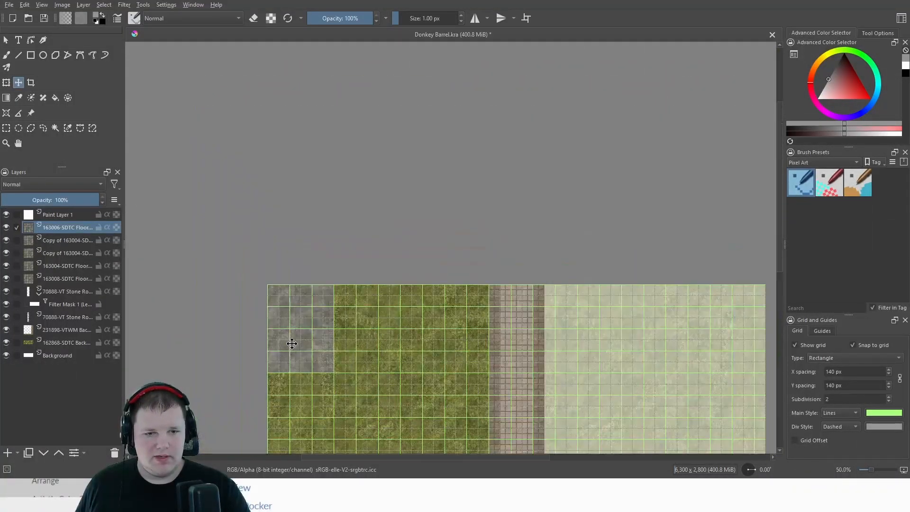
scroll(292, 344, down, 2)
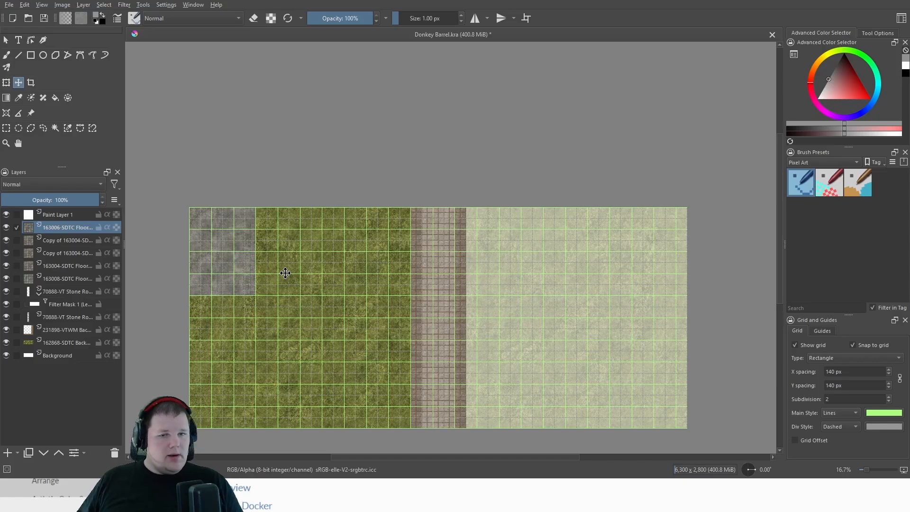
scroll(285, 271, up, 4)
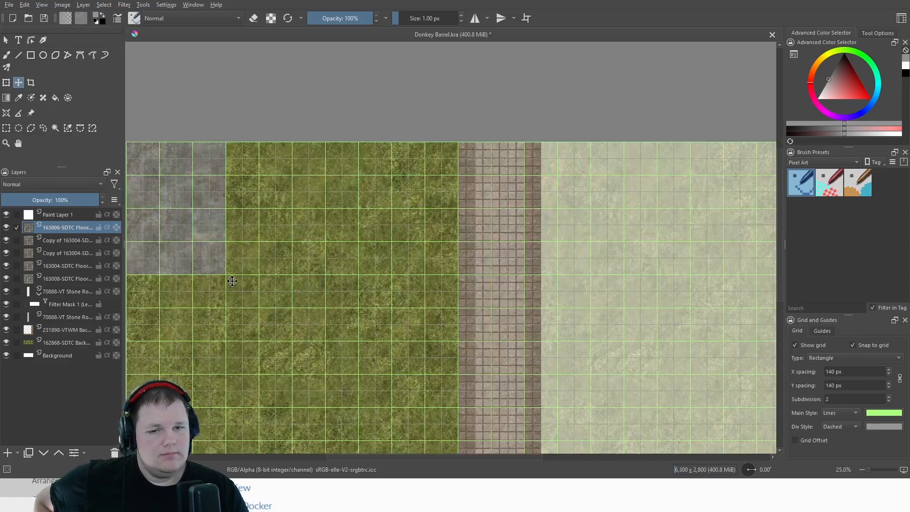
scroll(289, 278, up, 1)
scroll(271, 284, down, 2)
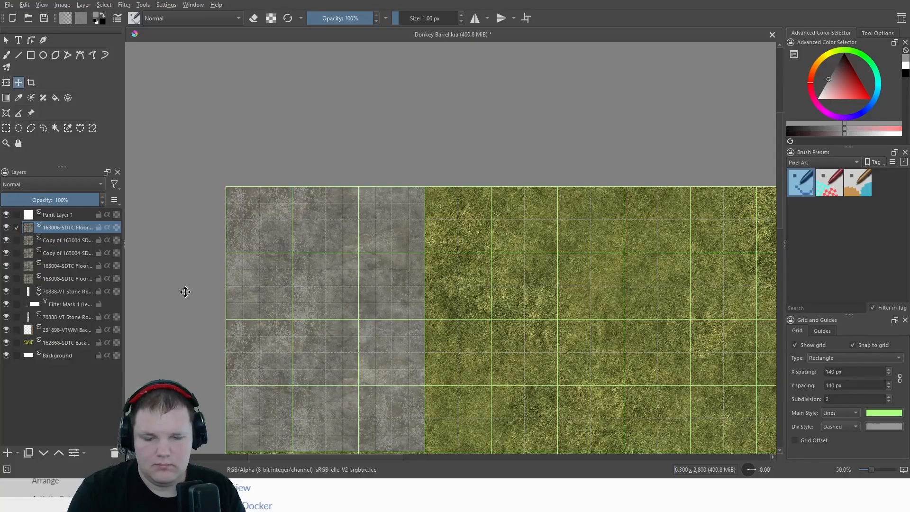
Merge the 163006-SDTC layer, both tile copies and the 163004-SDTC layer down into the 163008-SDTC floor layer
key(shift+Delete)
key(shift+Delete)
key(shift+Delete)
key(shift+Delete)
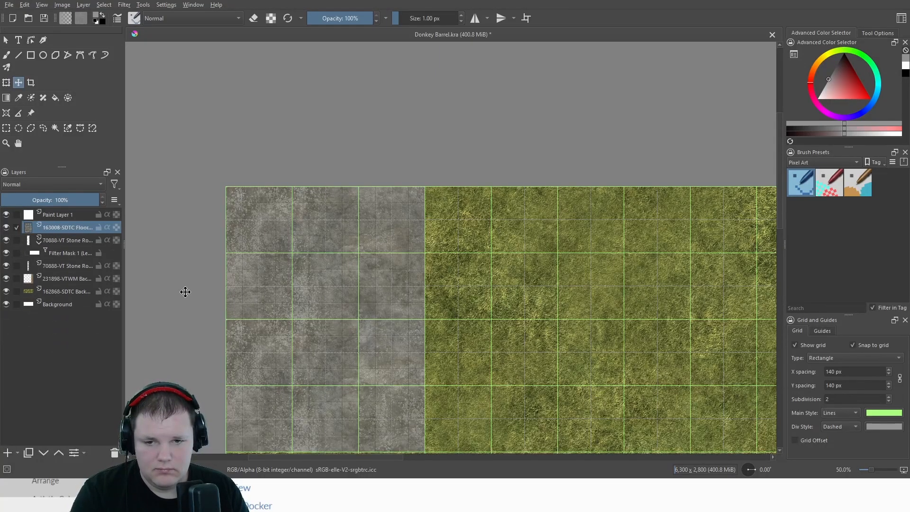
Paste the 163004-SDTC floor tile as a new layer above the merged stone floor
scroll(259, 284, down, 2)
scroll(313, 323, up, 2)
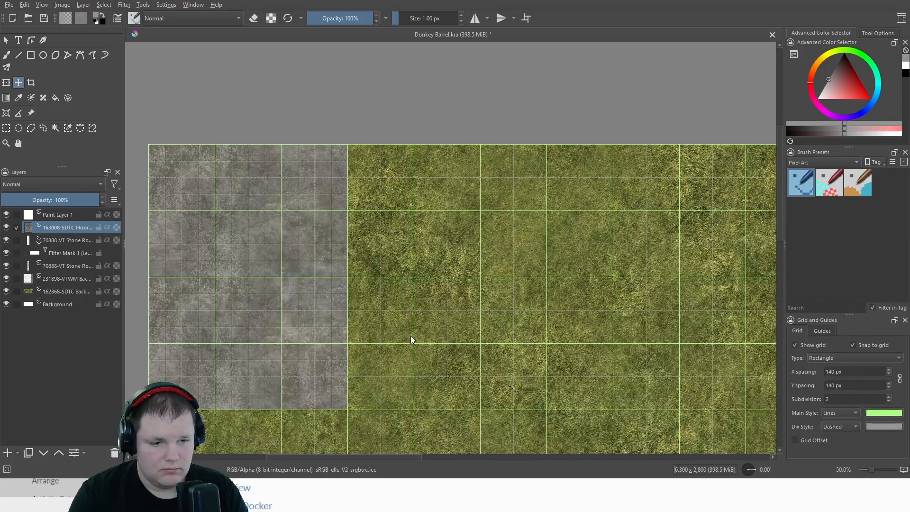
key(ctrl+v)
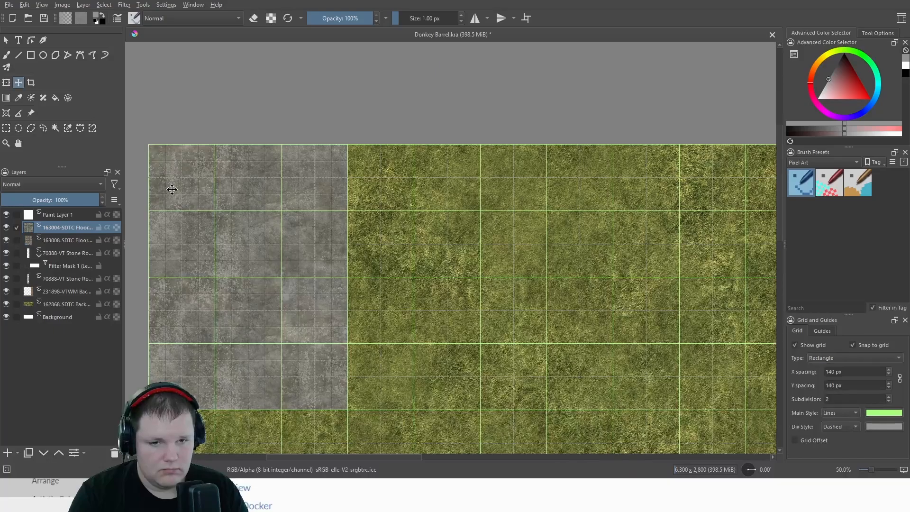
Move the pasted 163004-SDTC floor tile about three grid squares right and two down, beside the merged stone floor
drag(172, 190, 378, 321)
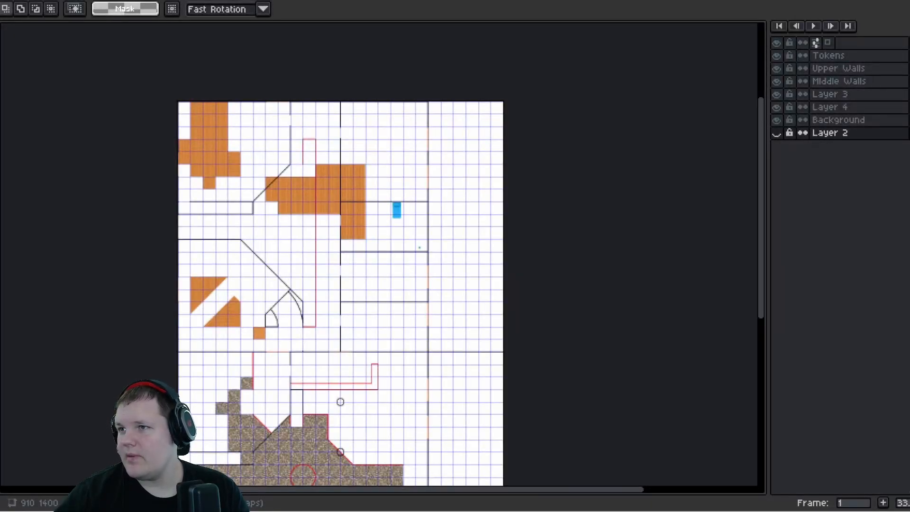
Switch to the pixel-art reference map in Aseprite and examine its cobbled plaza, curved walls and angled red outlines against the grid
scroll(321, 311, up, 5)
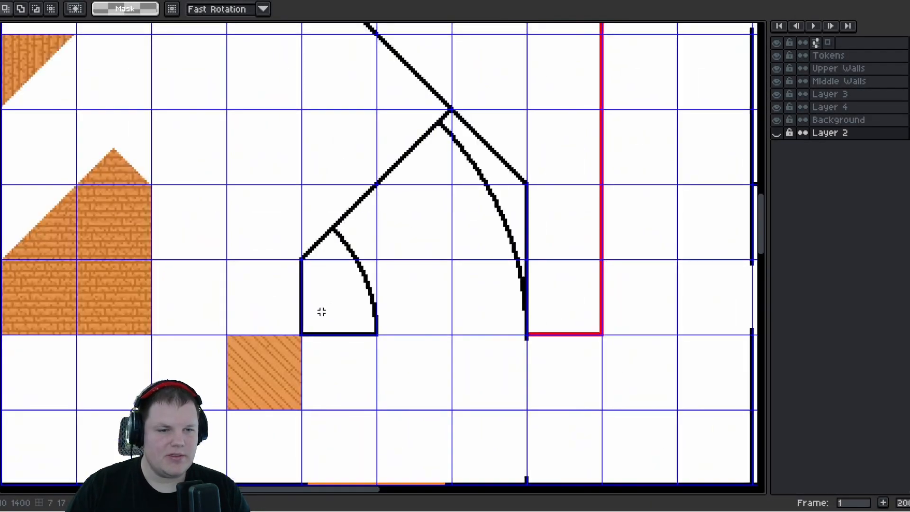
scroll(274, 327, down, 4)
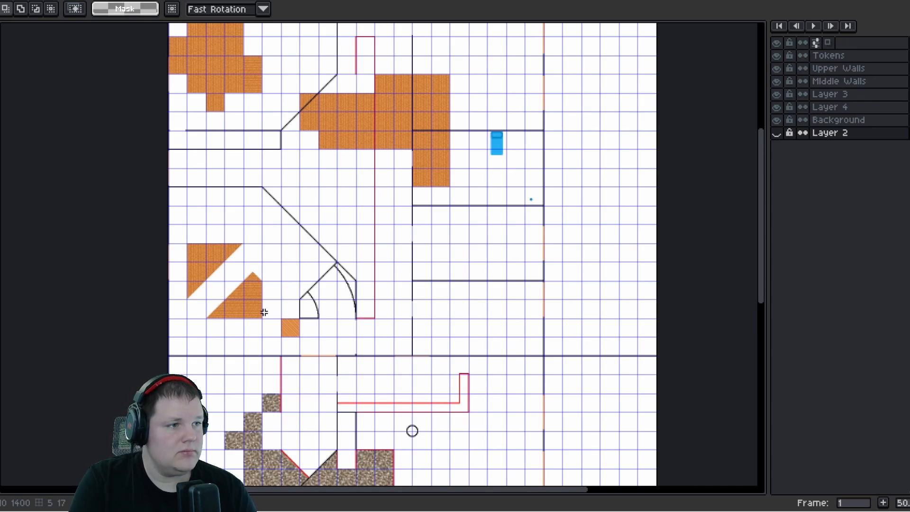
drag(448, 313, 406, 142)
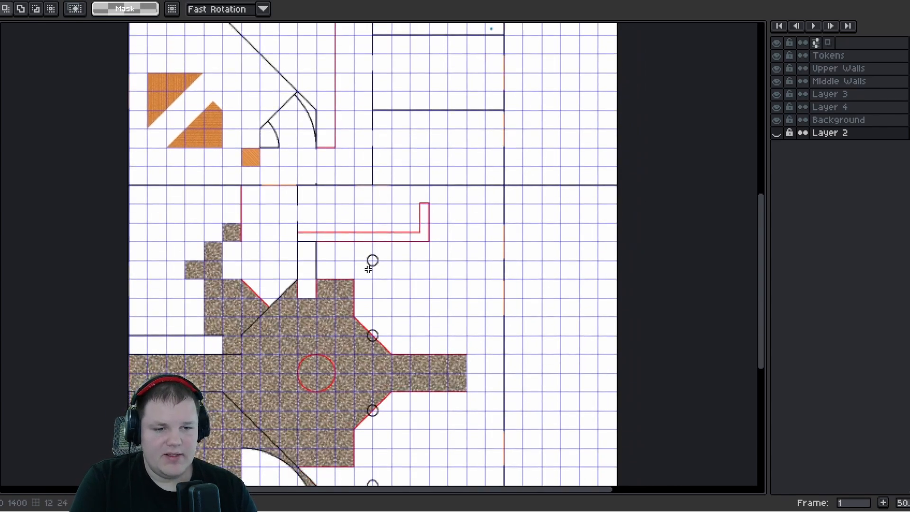
scroll(349, 288, up, 1)
drag(359, 308, 399, 164)
scroll(392, 299, up, 2)
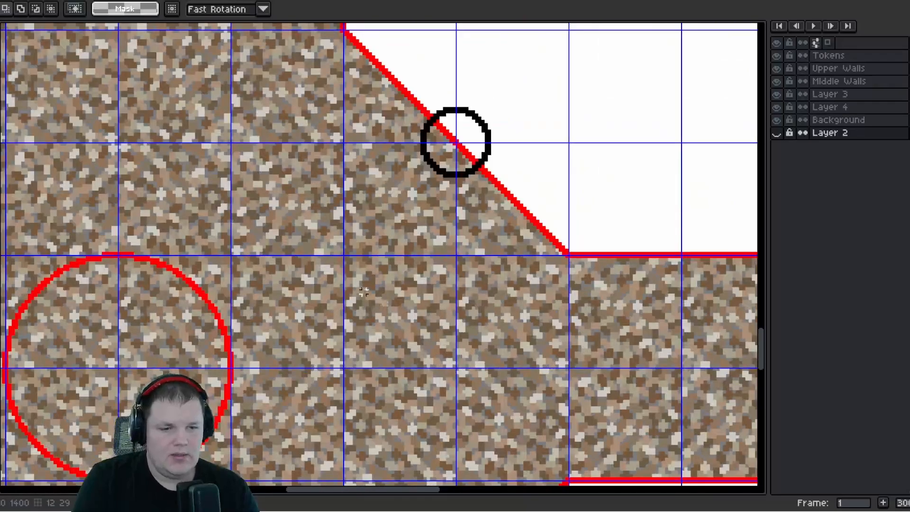
drag(274, 307, 338, 193)
scroll(338, 192, down, 3)
drag(303, 351, 325, 253)
scroll(326, 255, up, 3)
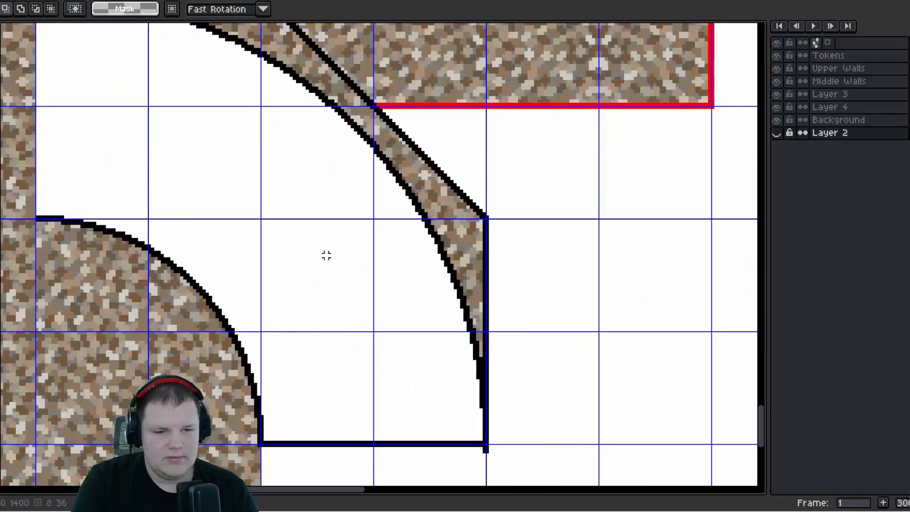
scroll(317, 249, down, 4)
scroll(361, 200, up, 4)
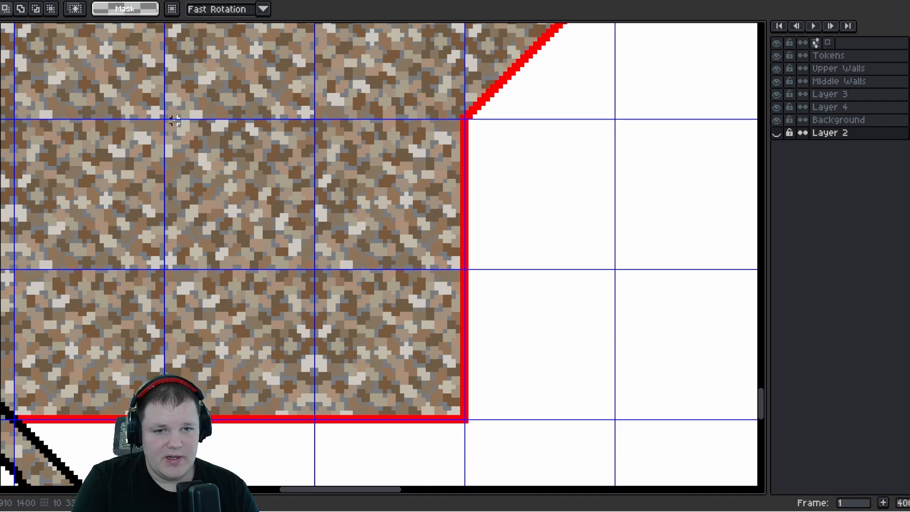
scroll(171, 129, down, 3)
drag(138, 197, 242, 231)
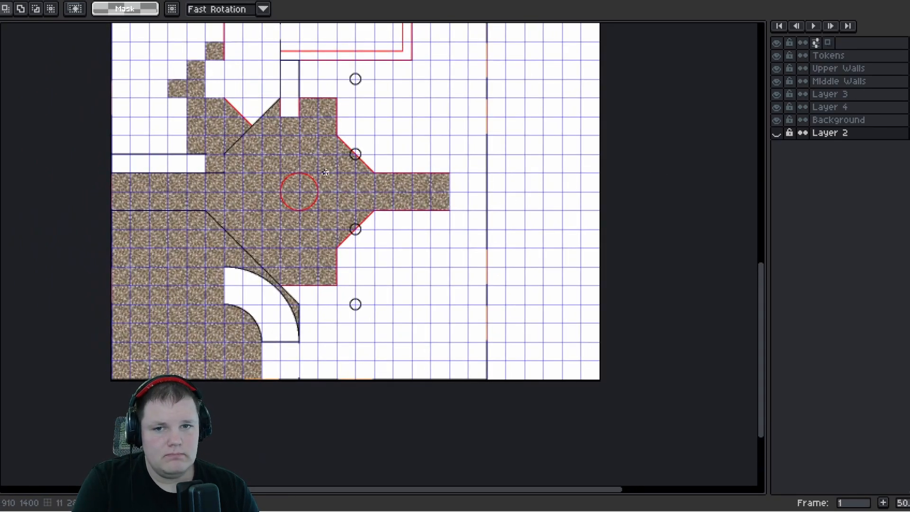
drag(162, 125, 124, 150)
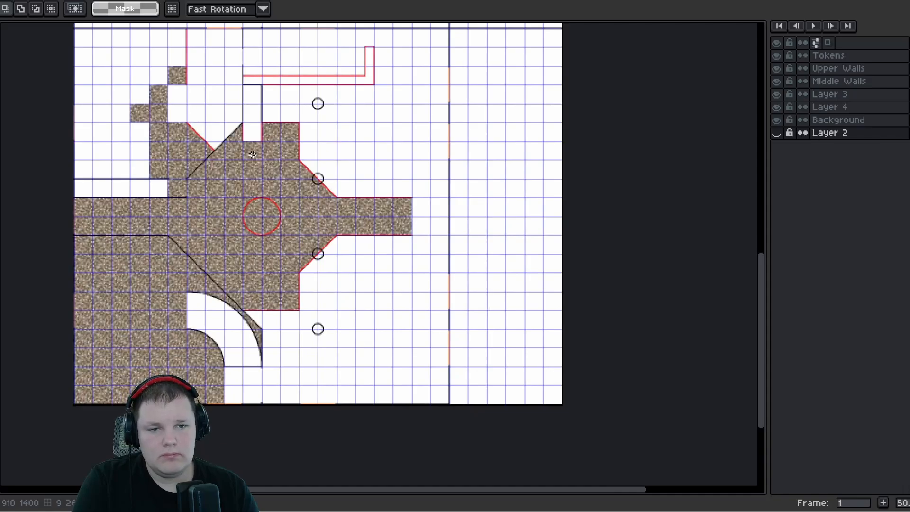
drag(204, 103, 240, 241)
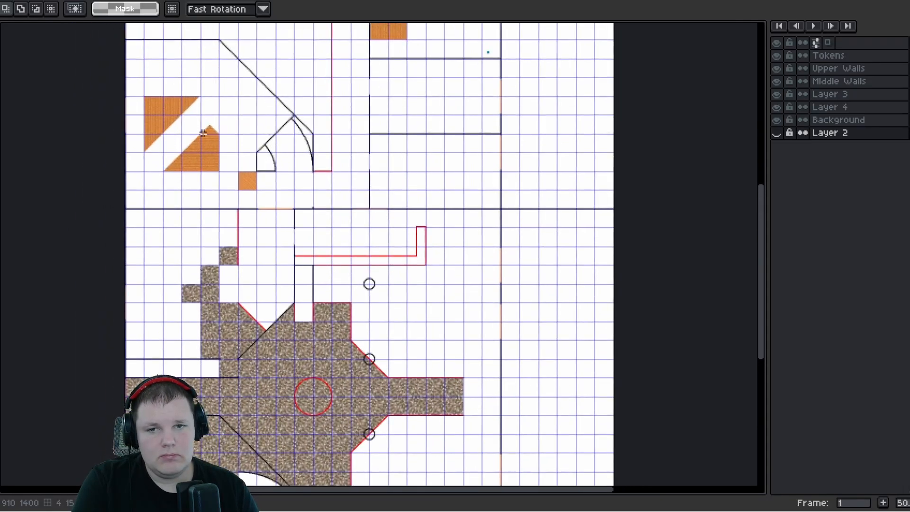
Compare the orange wood-floor sections with the cobbled area and walls, both across the whole reference map and in close-up
scroll(203, 133, up, 4)
scroll(229, 166, down, 5)
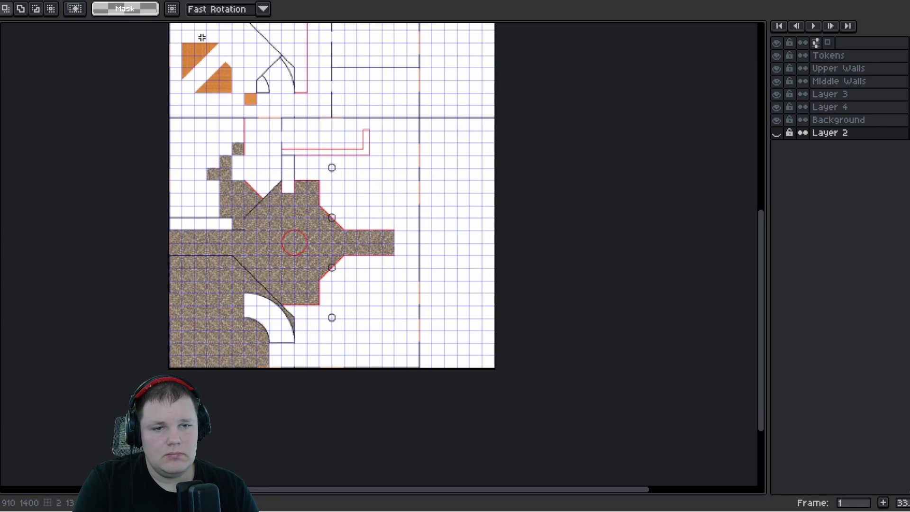
scroll(202, 38, up, 4)
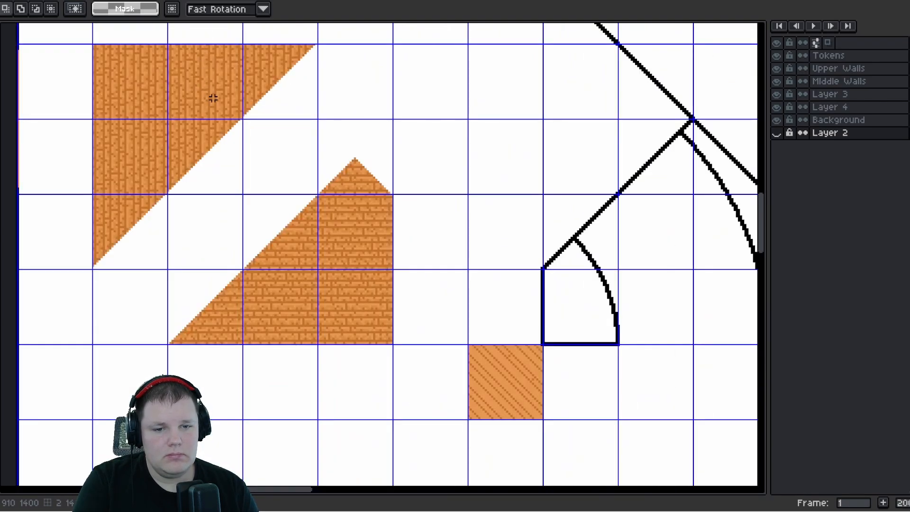
scroll(219, 100, down, 1)
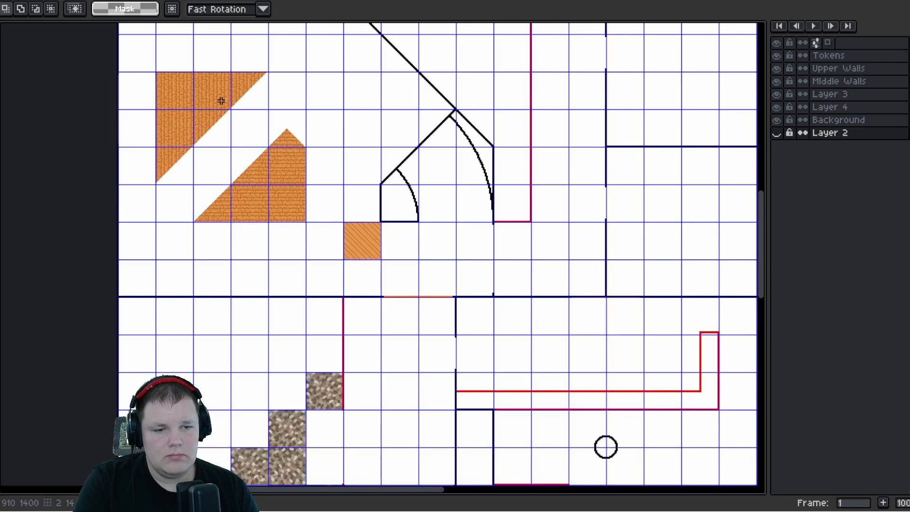
scroll(221, 101, down, 2)
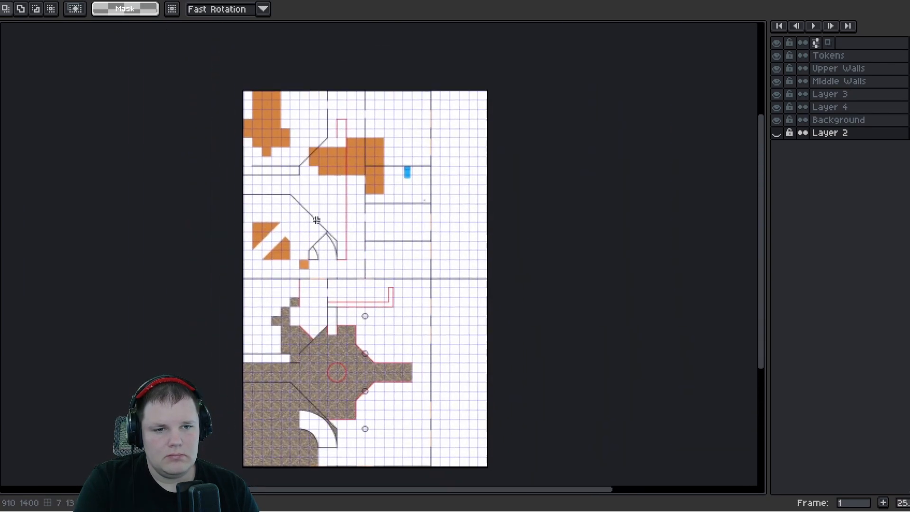
scroll(278, 121, up, 3)
scroll(307, 161, down, 3)
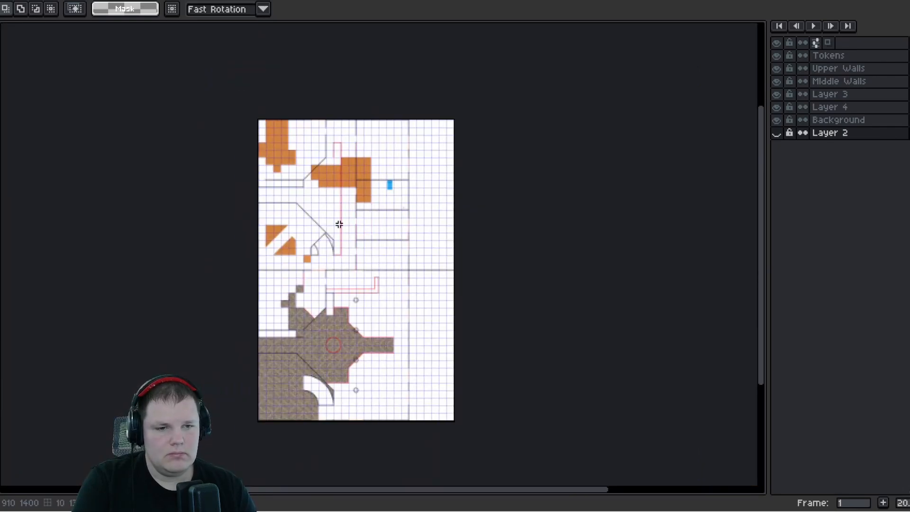
scroll(344, 200, up, 2)
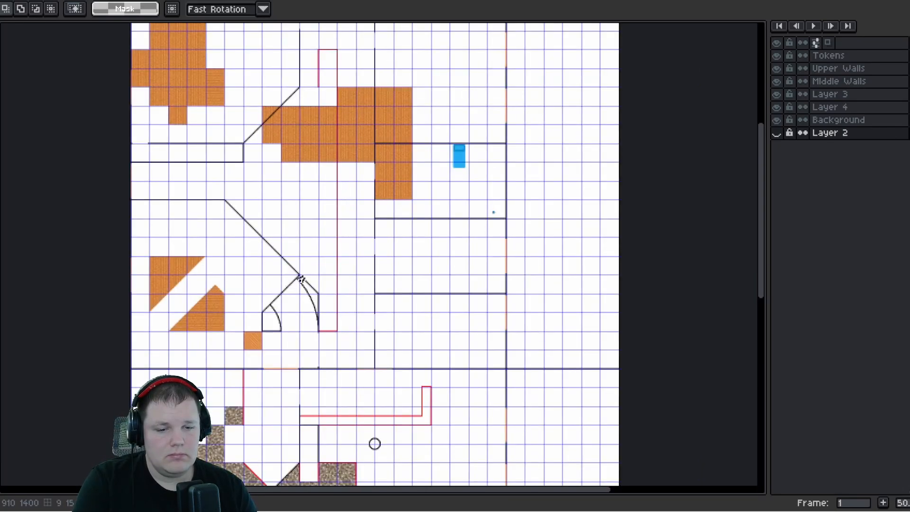
drag(311, 342, 244, 161)
drag(262, 294, 248, 167)
drag(236, 228, 270, 154)
scroll(276, 265, up, 2)
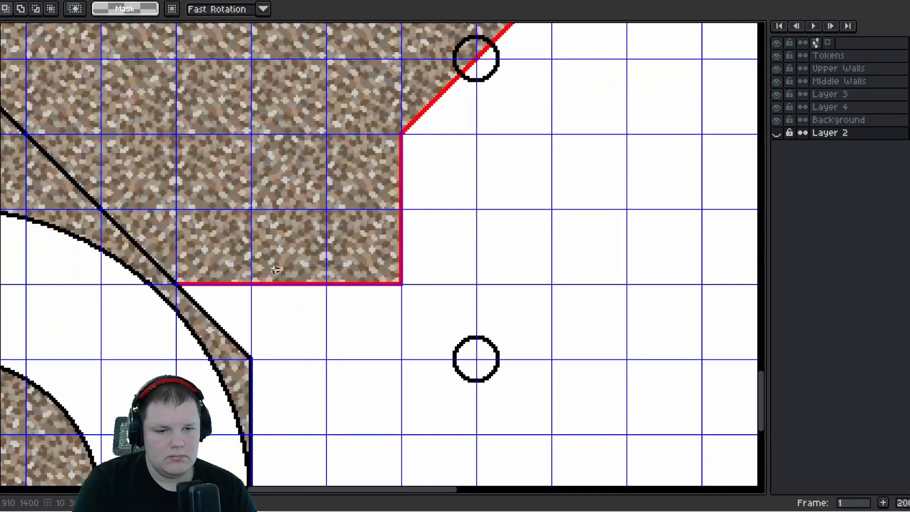
scroll(275, 270, up, 1)
scroll(259, 233, down, 4)
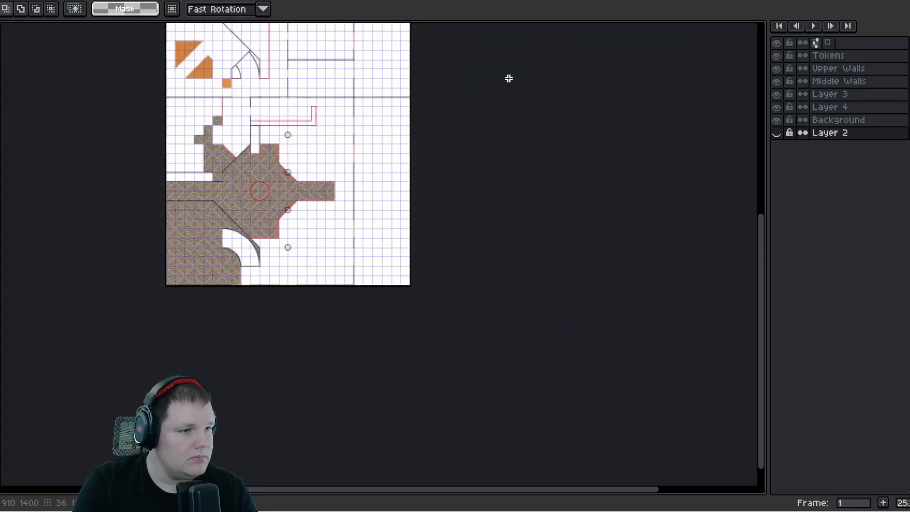
Toggle Layer 4's visibility to check which parts of the reference map it holds
click(778, 108)
click(778, 108)
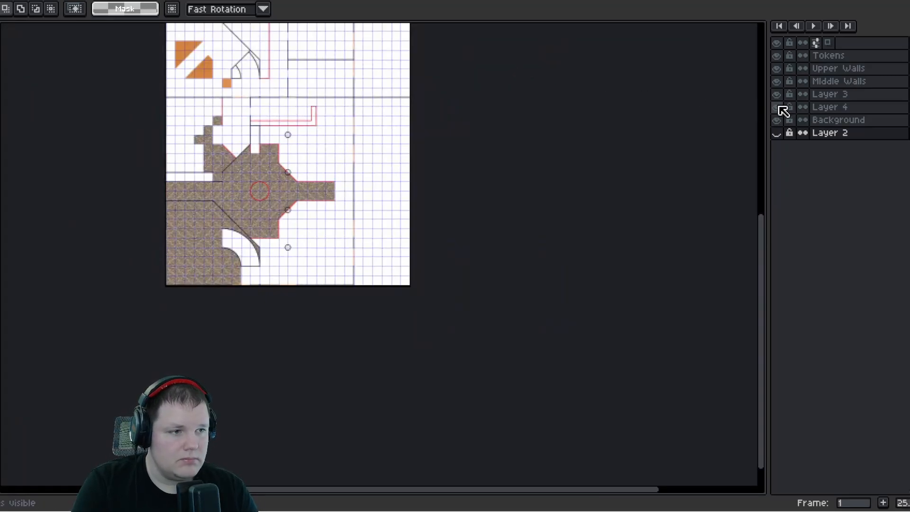
click(778, 107)
click(778, 108)
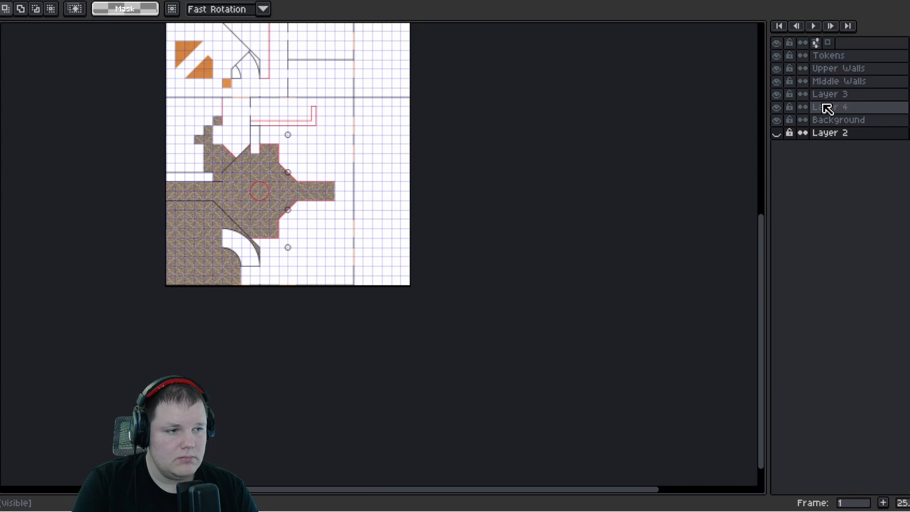
Select the single wood-floor grid square crossed by the diagonal wall in the upper half of the map
scroll(248, 51, up, 2)
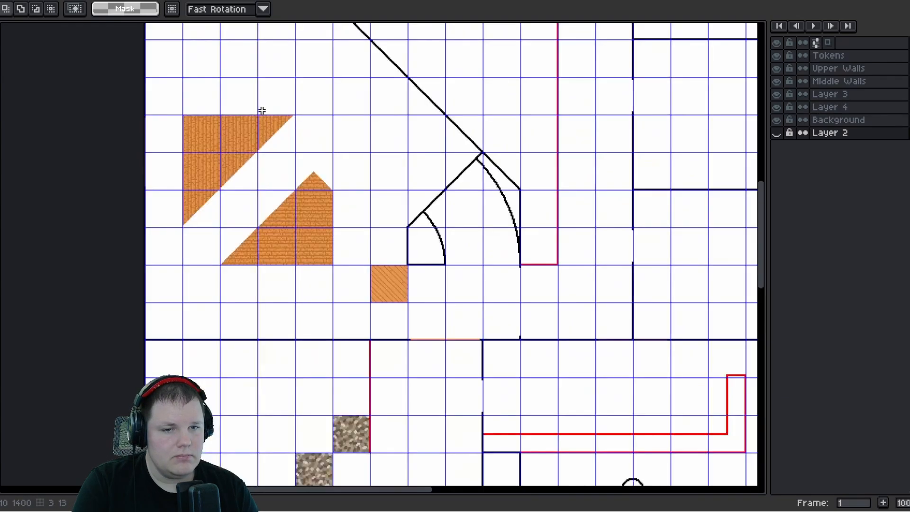
drag(308, 59, 239, 291)
scroll(400, 53, up, 3)
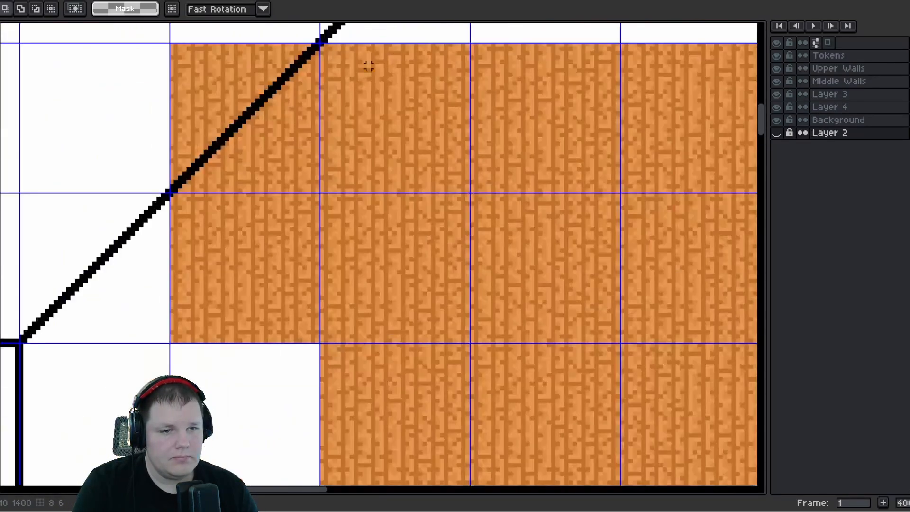
scroll(189, 52, up, 1)
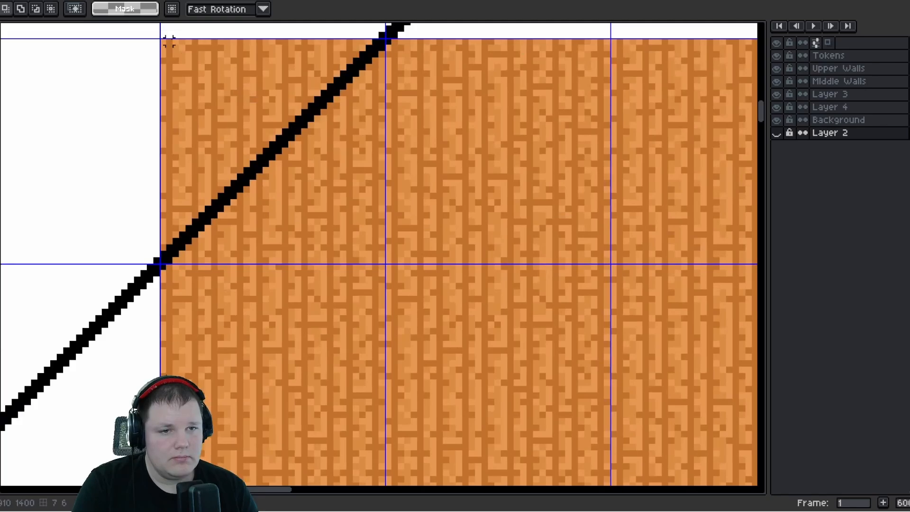
drag(162, 40, 286, 127)
scroll(333, 219, down, 8)
scroll(286, 255, up, 1)
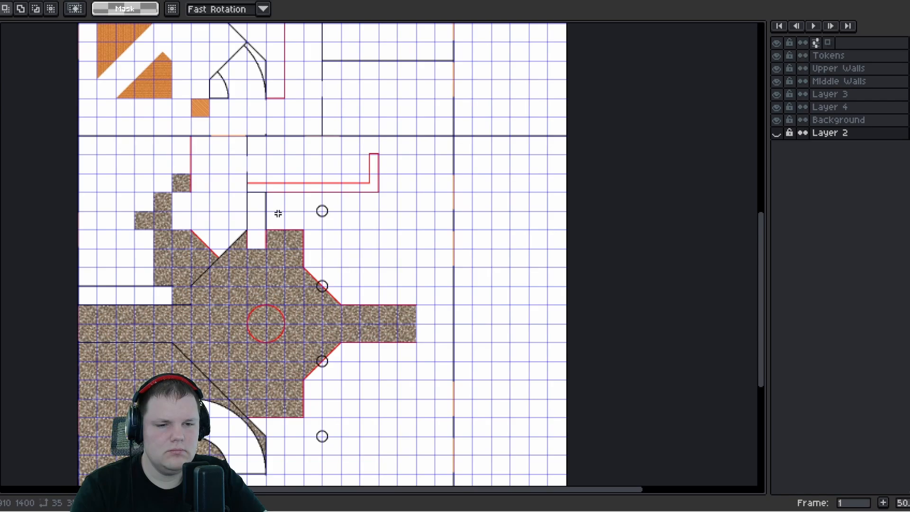
Inspect the curved passage at the edge of the cobbled area and the empty grid squares around its end
drag(263, 303, 208, 156)
scroll(239, 327, up, 4)
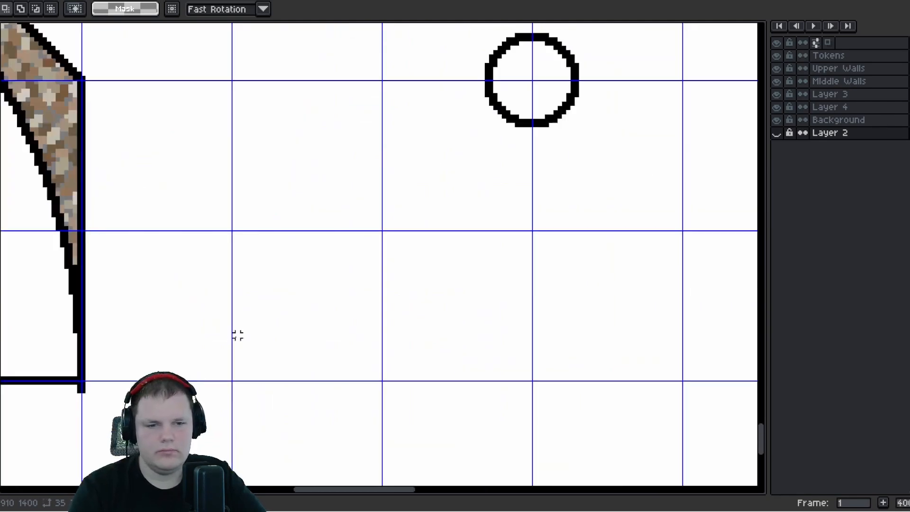
drag(208, 315, 348, 314)
scroll(337, 299, down, 2)
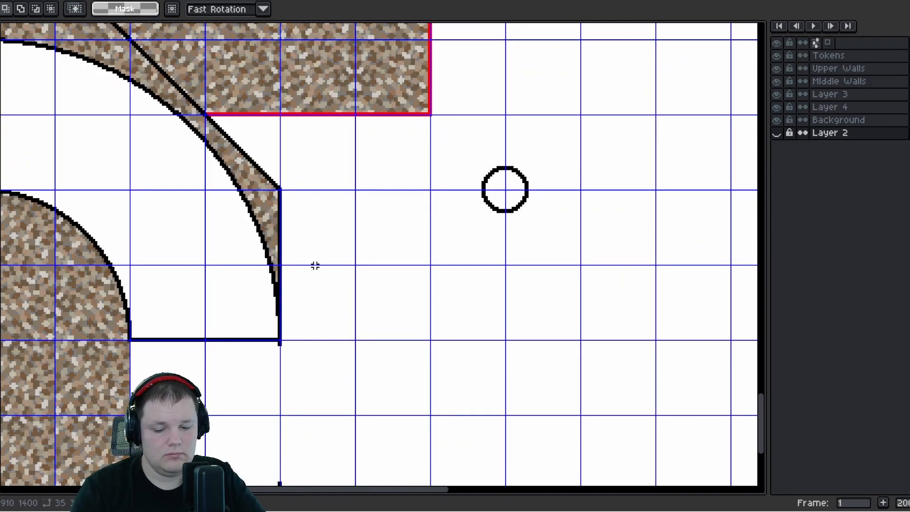
scroll(304, 263, down, 4)
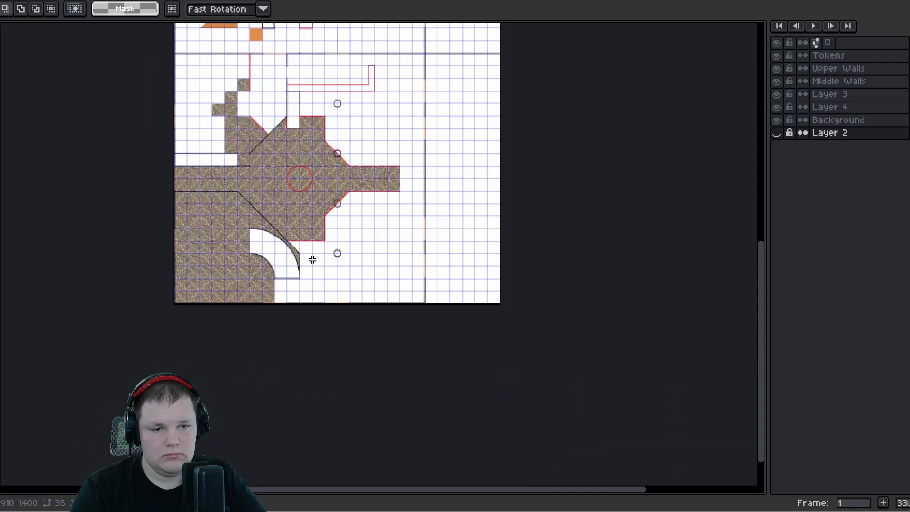
scroll(312, 259, up, 2)
scroll(309, 252, down, 3)
Try to move the selected wood-floor square with Layer 2 active
drag(243, 47, 267, 189)
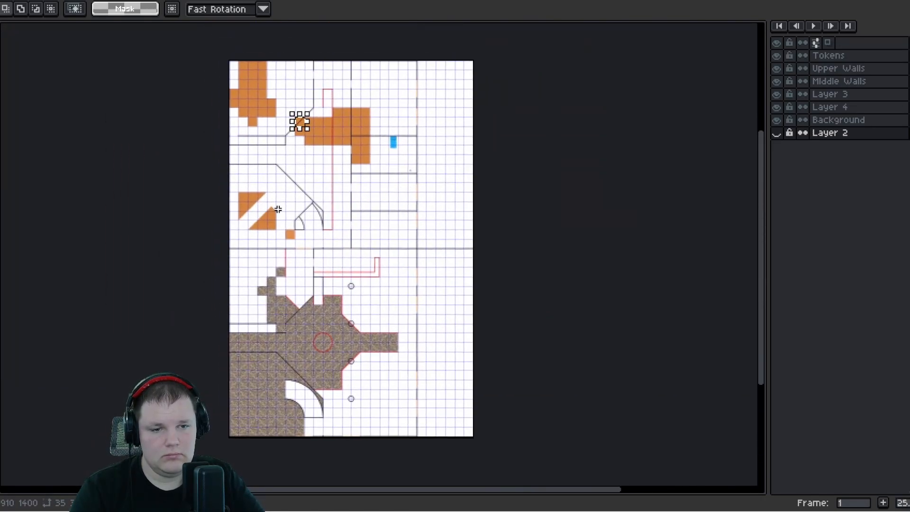
scroll(288, 210, up, 3)
scroll(314, 140, down, 2)
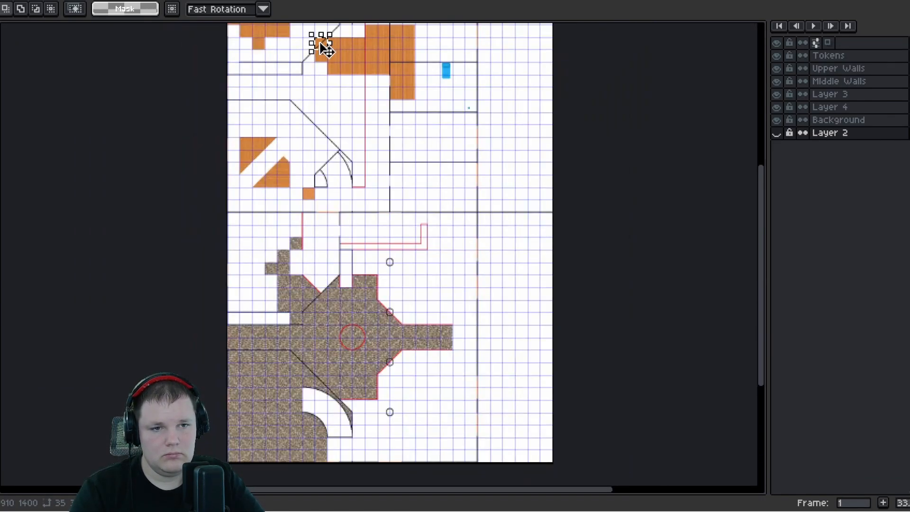
scroll(326, 48, up, 3)
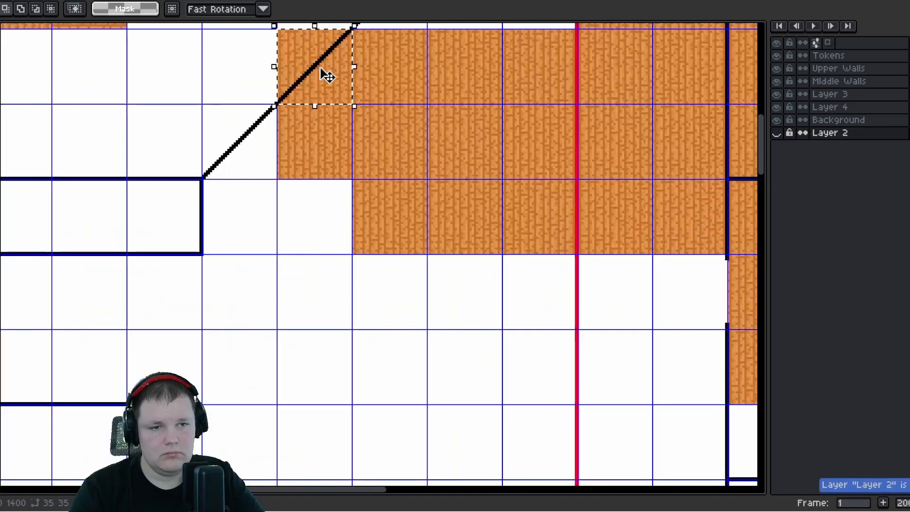
click(314, 66)
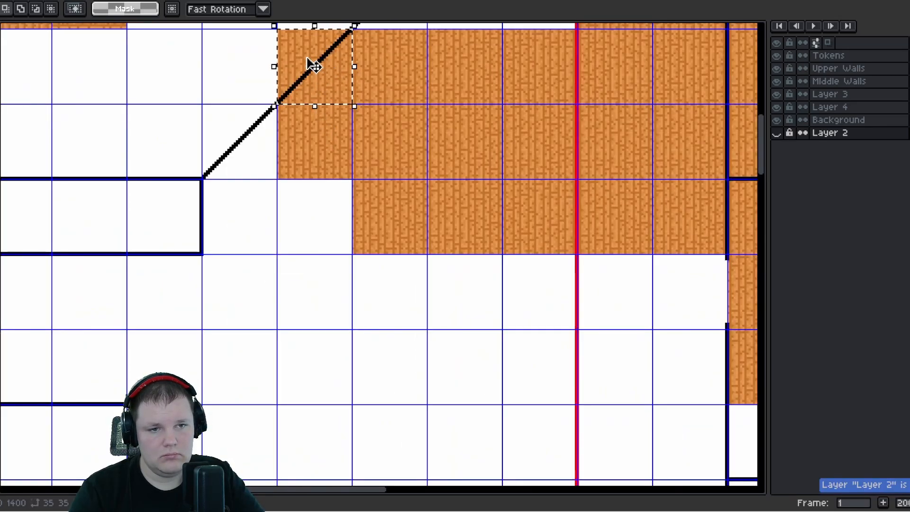
Check the visibility of Layers 3 and 4 and make Layer 4 the active layer
click(828, 95)
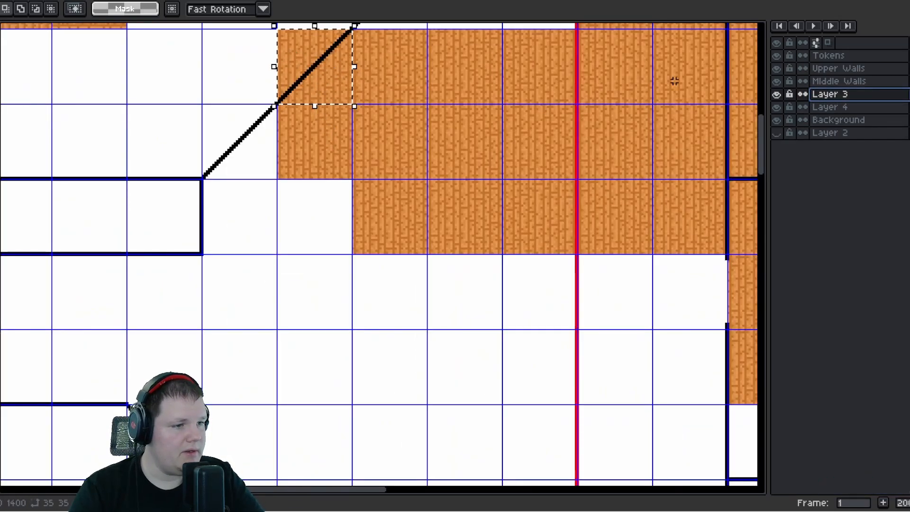
click(778, 93)
click(777, 107)
click(777, 107)
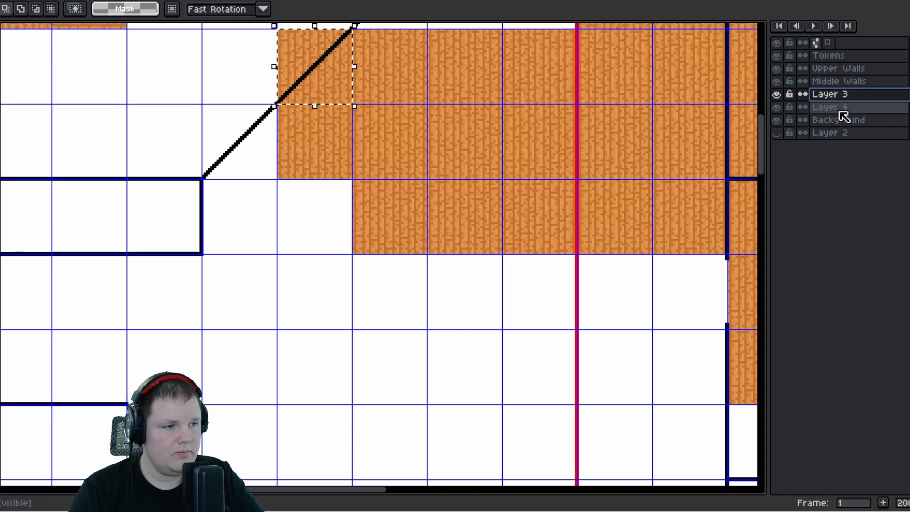
click(840, 109)
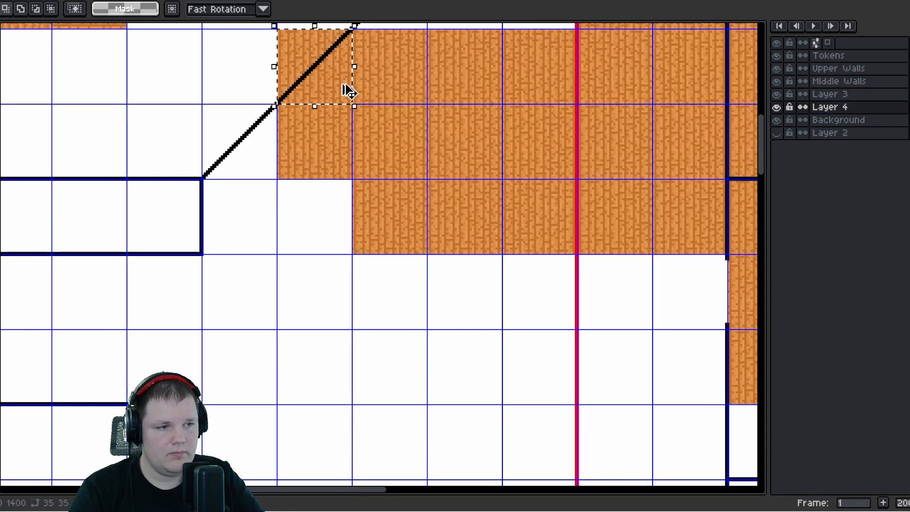
Place the copied wood-floor square directly below the lower end of the curved passage, flush against the cobbled area
drag(341, 86, 353, 338)
scroll(331, 138, down, 5)
scroll(372, 365, up, 5)
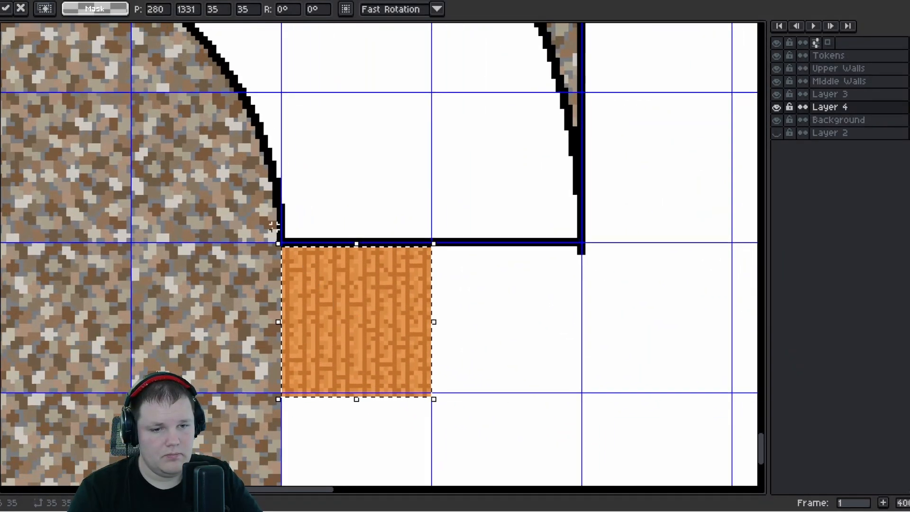
drag(367, 308, 223, 219)
key(Return)
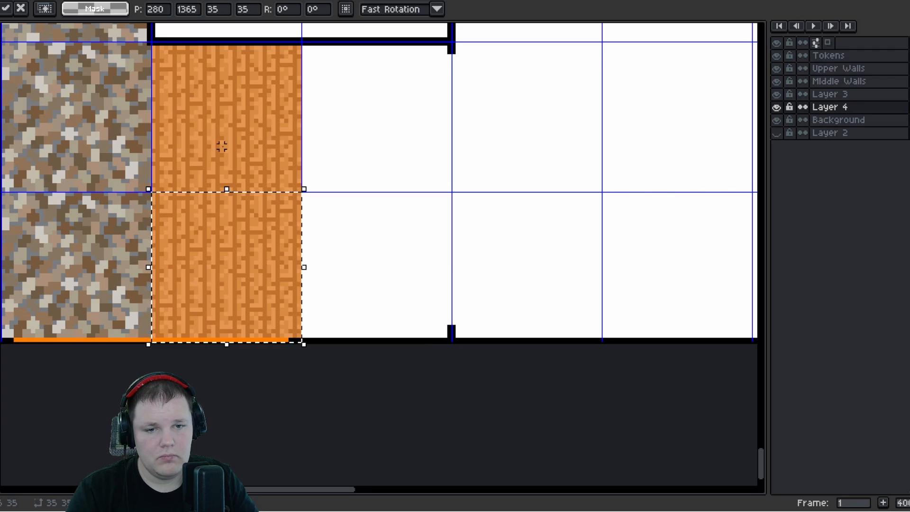
Add another wood-floor square directly below that one at position 280, 1365, against the map's bottom edge
key(ctrl+z)
drag(223, 141, 172, 248)
scroll(261, 284, down, 4)
scroll(204, 247, up, 6)
key(Return)
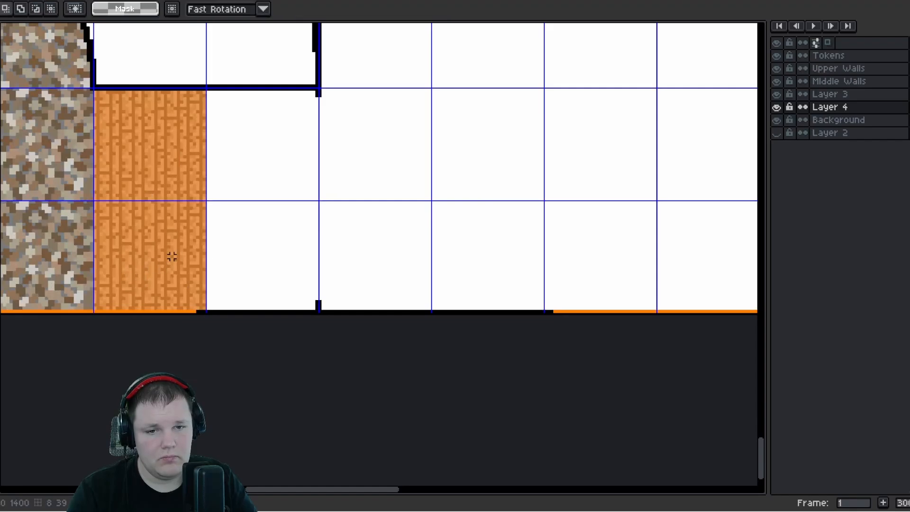
Copy the two stacked wood-floor squares into the adjacent grid column beneath the curved passage's end wall
drag(65, 76, 278, 316)
click(180, 222)
drag(174, 215, 287, 210)
scroll(265, 108, up, 3)
mouse_move(298, 128)
mouse_down()
mouse_move(285, 134)
mouse_move(294, 131)
mouse_up()
scroll(301, 146, down, 3)
Paste the two-square wood-floor piece into the next empty column, just past the end of the passage wall
drag(364, 233, 192, 205)
scroll(194, 204, up, 1)
key(ctrl+v)
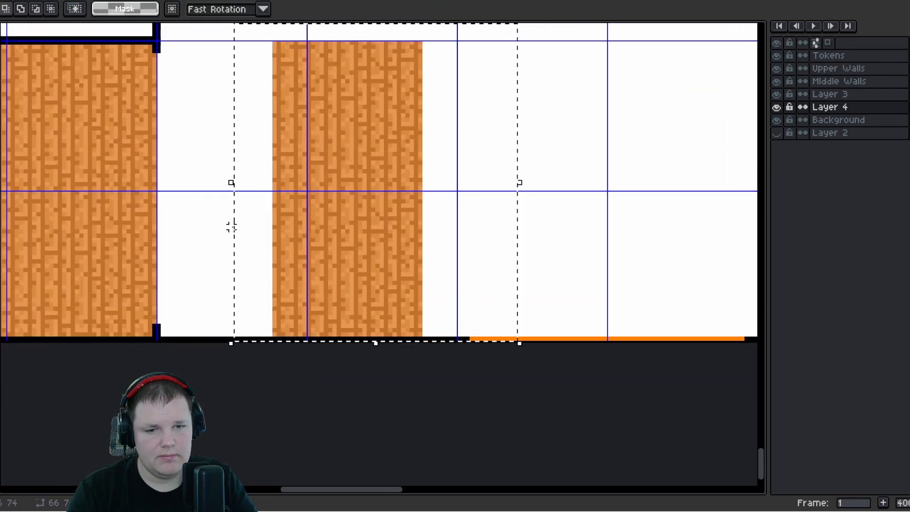
drag(379, 216, 244, 284)
scroll(287, 232, down, 3)
scroll(244, 254, up, 2)
key(Return)
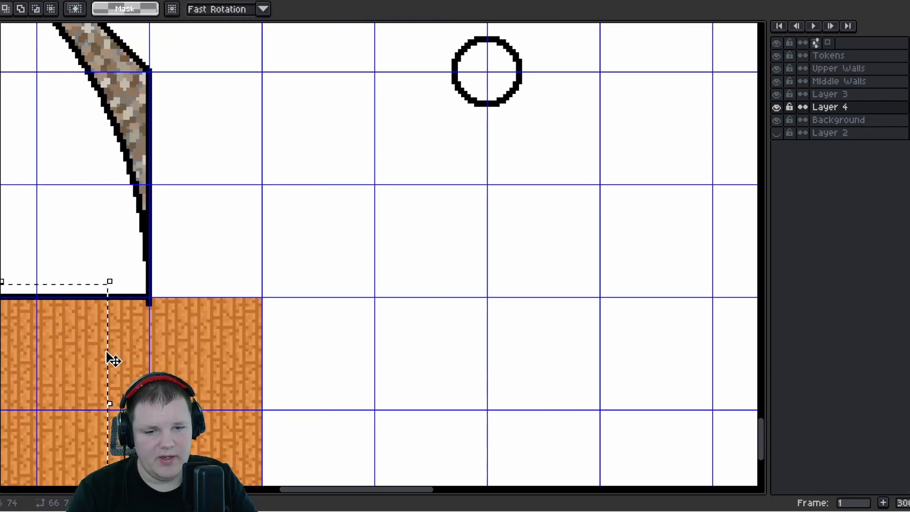
Extend that floor column upward with pasted two-square pieces along the passage's vertical wall until it meets the red wall
key(ctrl+v)
drag(252, 187, 291, 141)
drag(194, 83, 229, 219)
scroll(181, 231, up, 1)
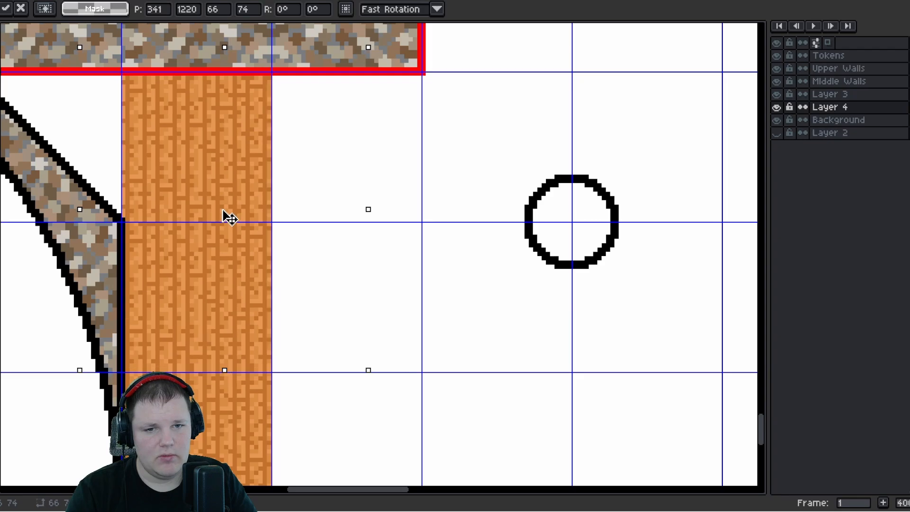
drag(177, 175, 230, 219)
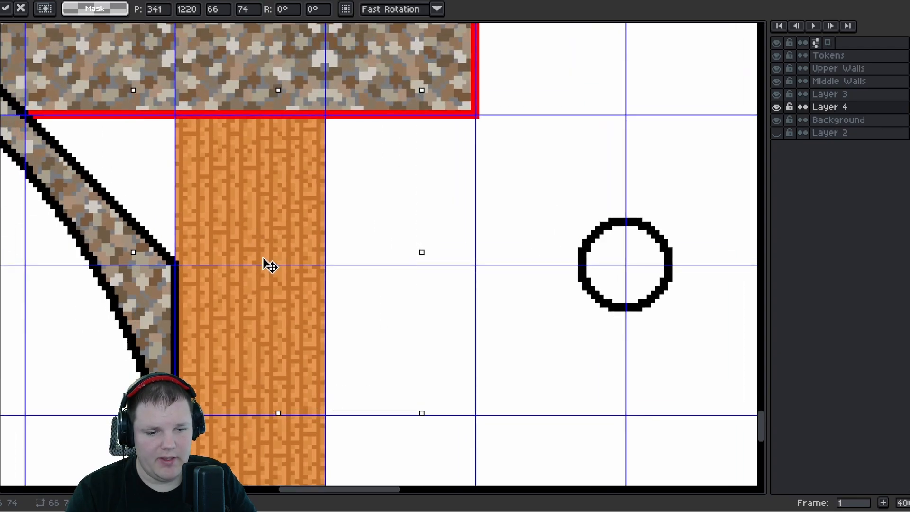
drag(263, 261, 263, 265)
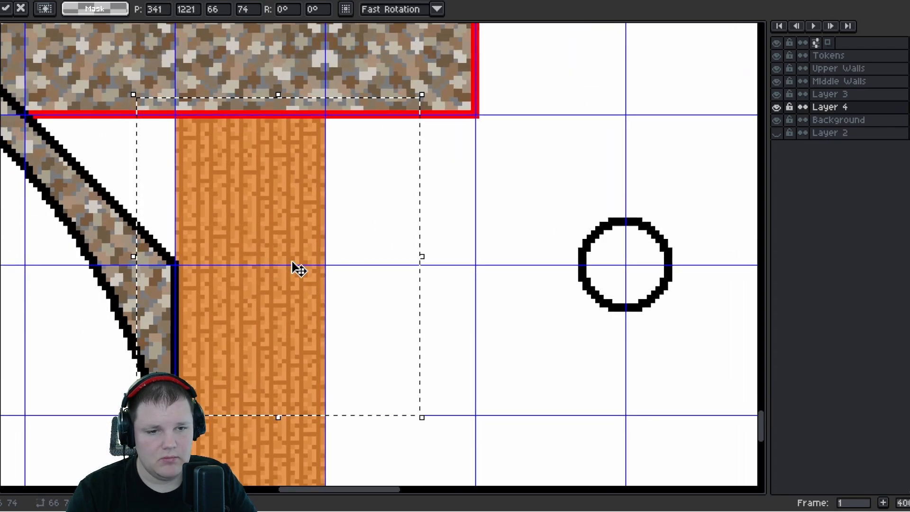
scroll(284, 250, up, 1)
key(ctrl+z)
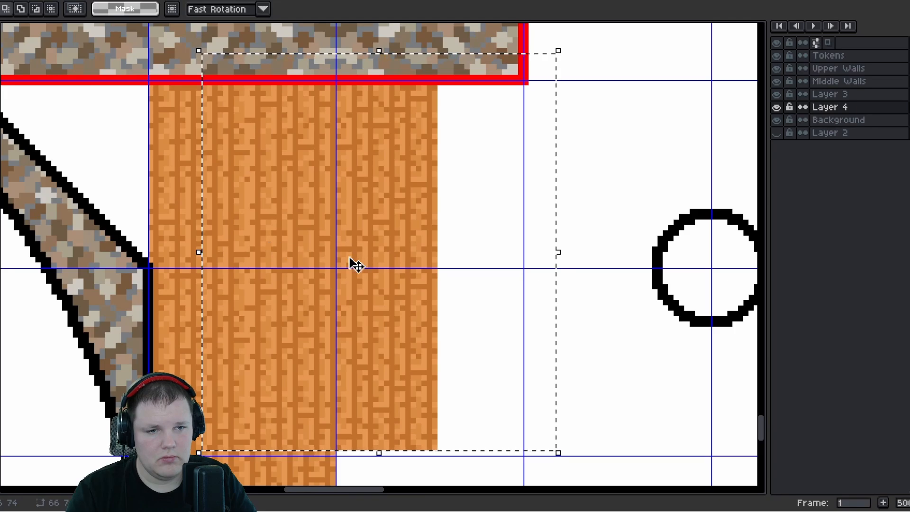
key(ctrl+z)
key(ctrl+d)
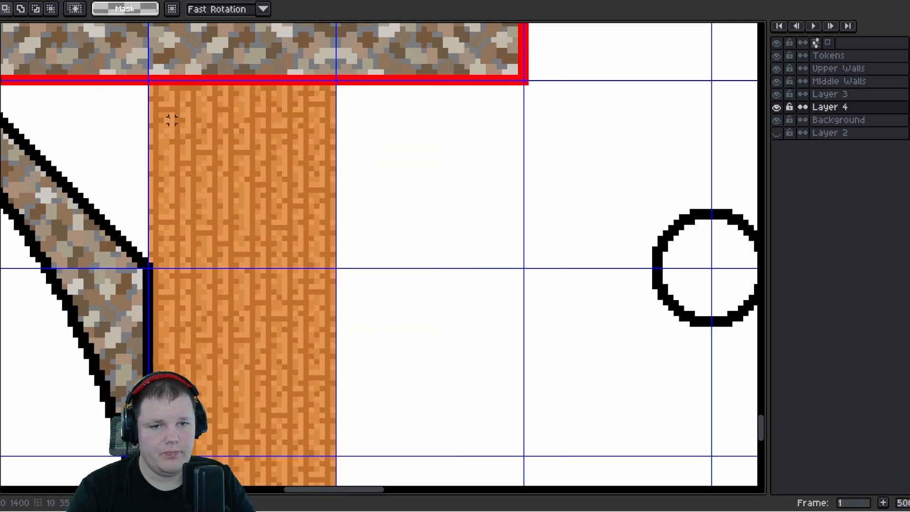
Copy a 35×35 floor square to 315, 1225 across the diagonal wall and erase the wood spilling into the curved passage
drag(150, 81, 321, 251)
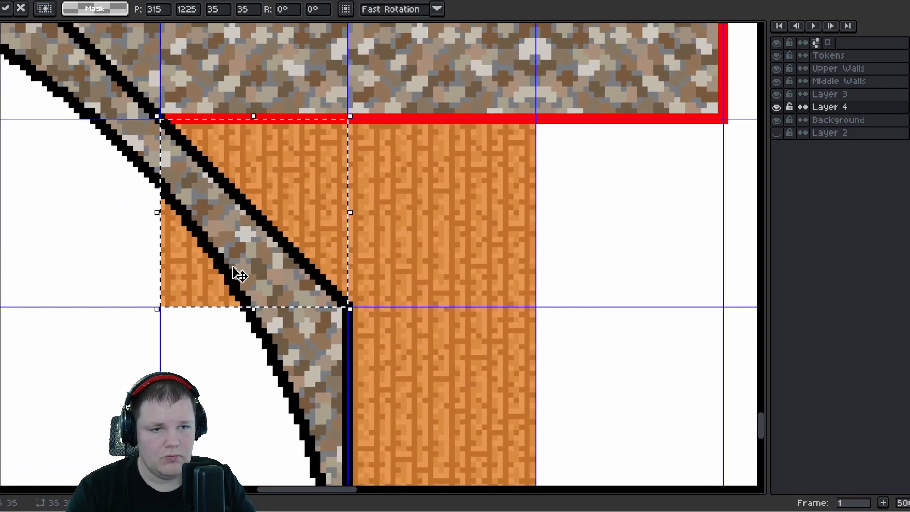
click(152, 325)
drag(123, 188, 205, 313)
key(Delete)
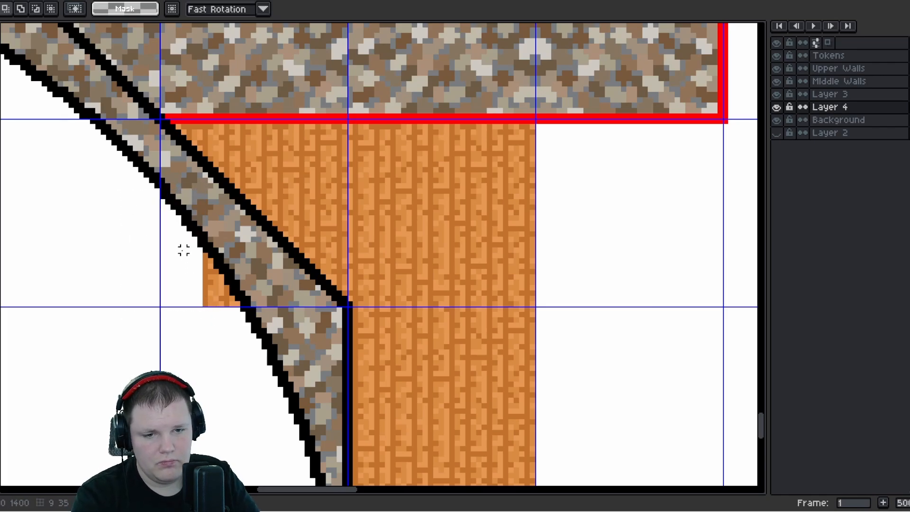
mouse_move(176, 237)
mouse_down()
mouse_move(251, 335)
mouse_move(179, 277)
mouse_up()
key(Delete)
Copy the 35×175 wood-floor column beside the curved passage and place the copy in the adjoining grid column at 385, 1225
scroll(226, 314, down, 4)
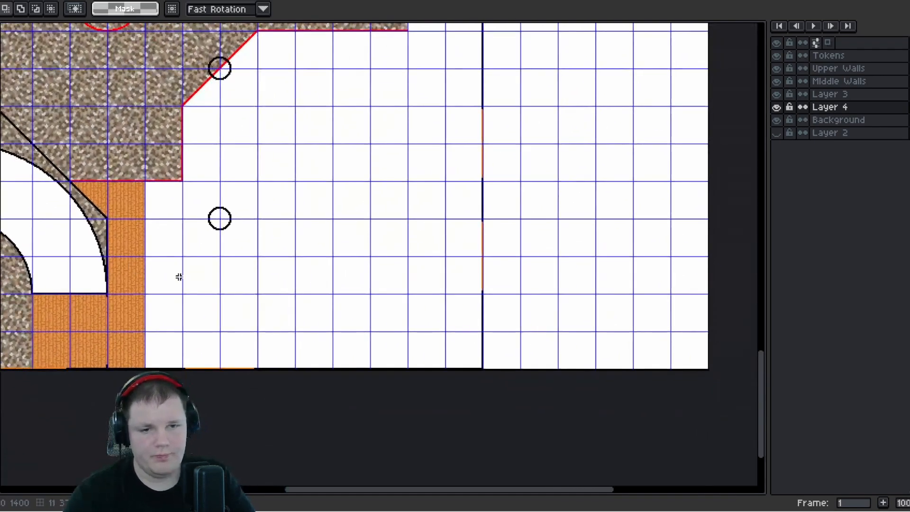
scroll(177, 267, up, 5)
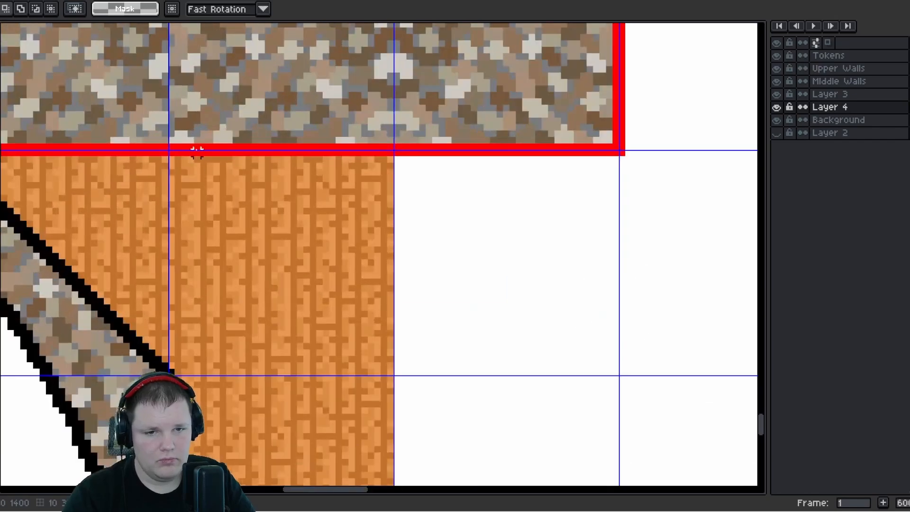
drag(171, 152, 260, 466)
scroll(196, 207, down, 5)
scroll(273, 471, up, 3)
scroll(258, 451, up, 1)
key(ctrl+c)
key(ctrl+v)
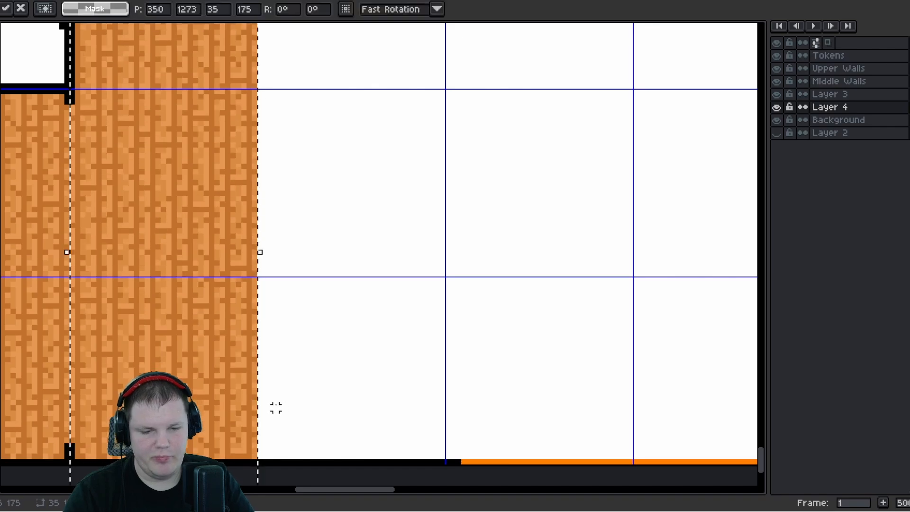
scroll(229, 379, down, 4)
drag(214, 352, 259, 303)
scroll(258, 221, up, 4)
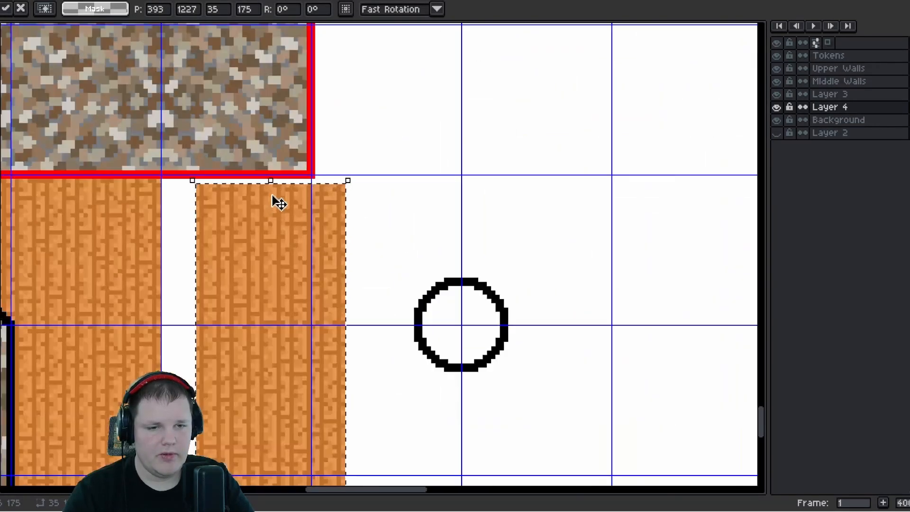
drag(274, 199, 186, 213)
scroll(175, 181, up, 4)
scroll(186, 214, down, 5)
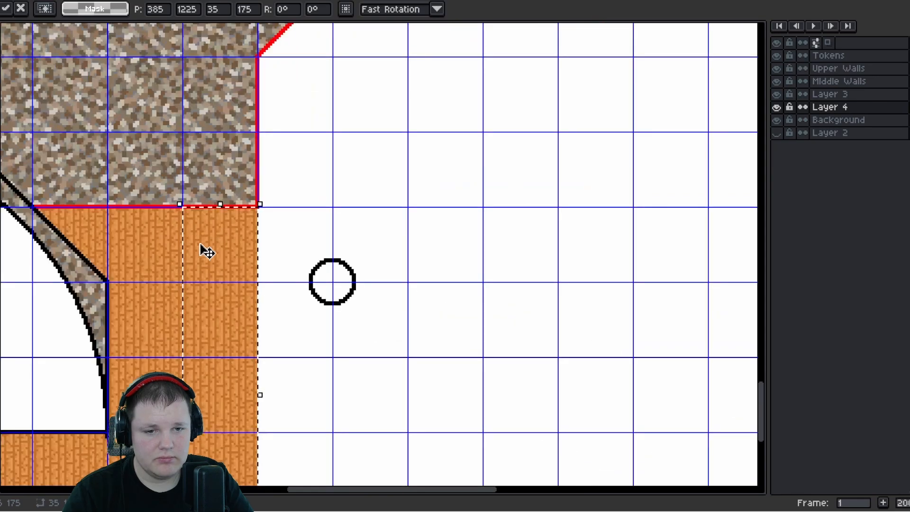
Paste the 35×175 floor column again, aligning it to the next grid column, which runs through the lower black circle
scroll(142, 199, down, 2)
scroll(158, 220, up, 3)
scroll(158, 219, up, 1)
key(ctrl+v)
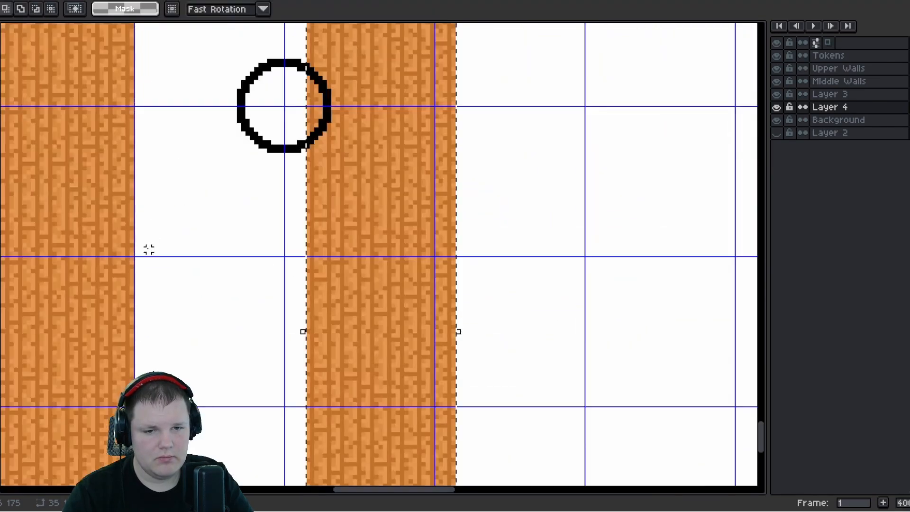
drag(380, 289, 274, 197)
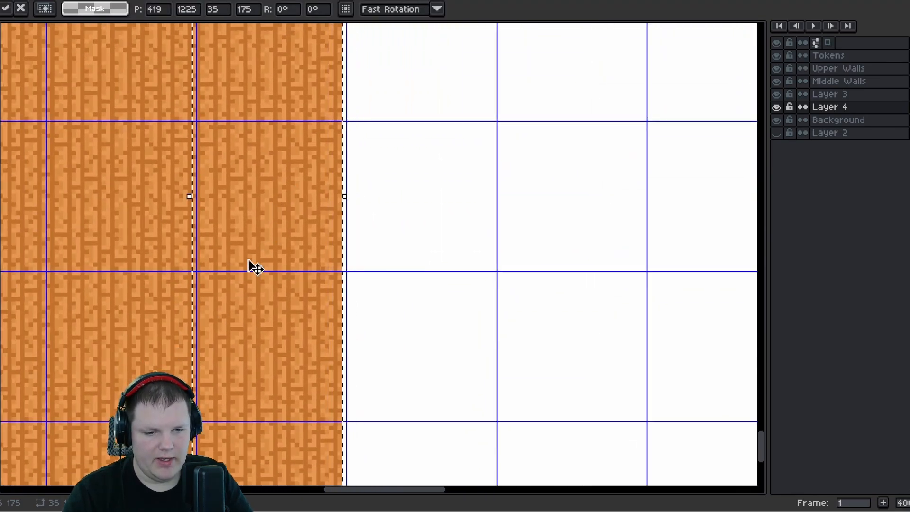
drag(244, 281, 234, 161)
scroll(248, 195, down, 1)
drag(243, 257, 234, 237)
scroll(235, 237, up, 2)
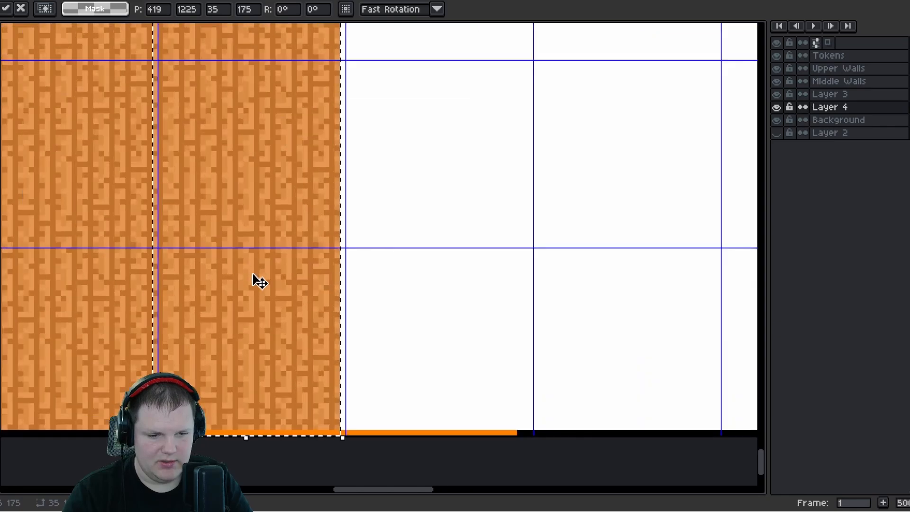
drag(250, 272, 278, 299)
key(Return)
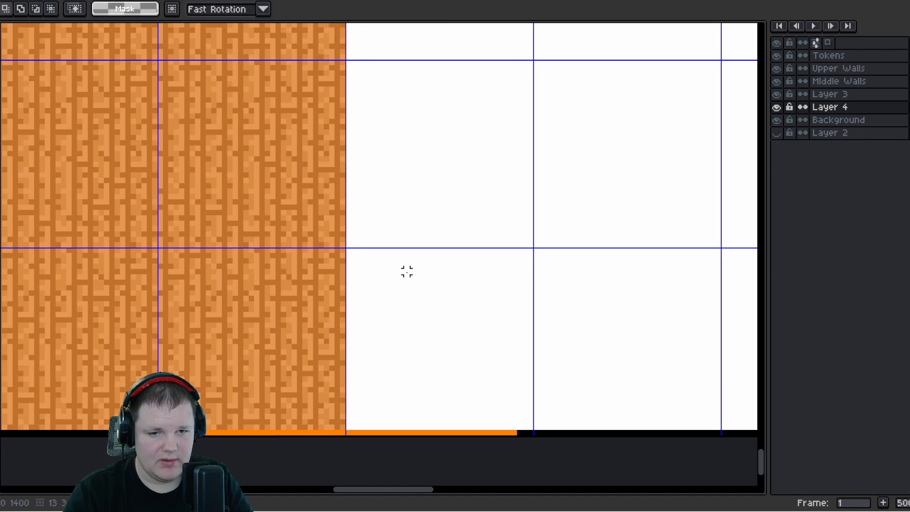
Paste a 35×175 floor column at 420, 1120 to fill the squares beside the red wall up to its diagonal section
scroll(406, 271, down, 1)
scroll(255, 273, down, 2)
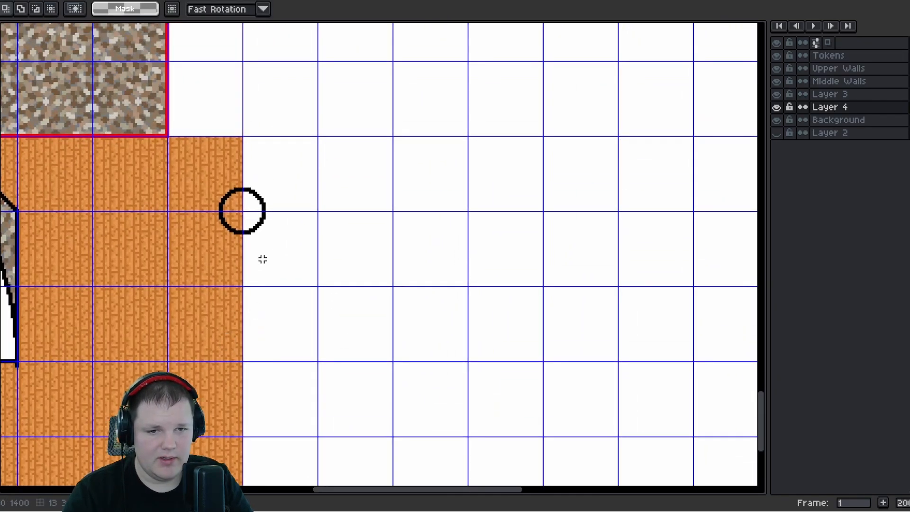
scroll(267, 244, down, 3)
scroll(256, 205, up, 3)
key(ctrl+v)
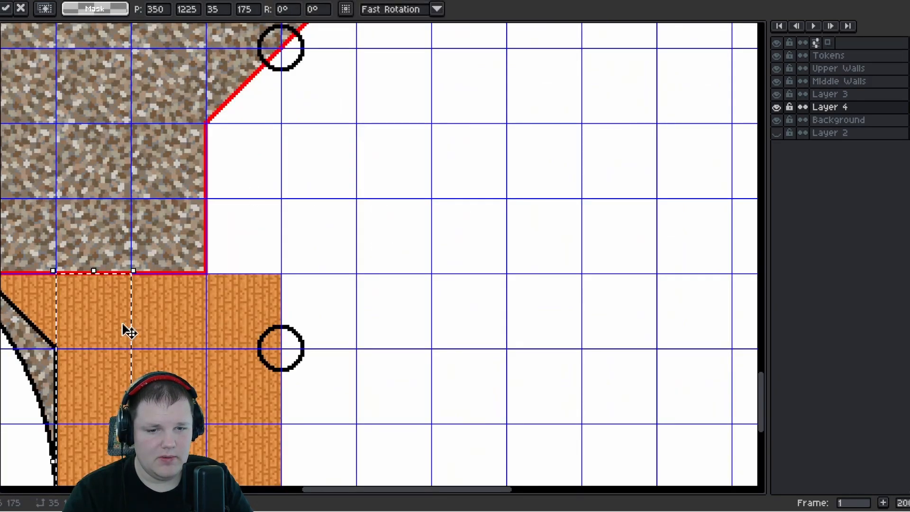
drag(126, 329, 248, 104)
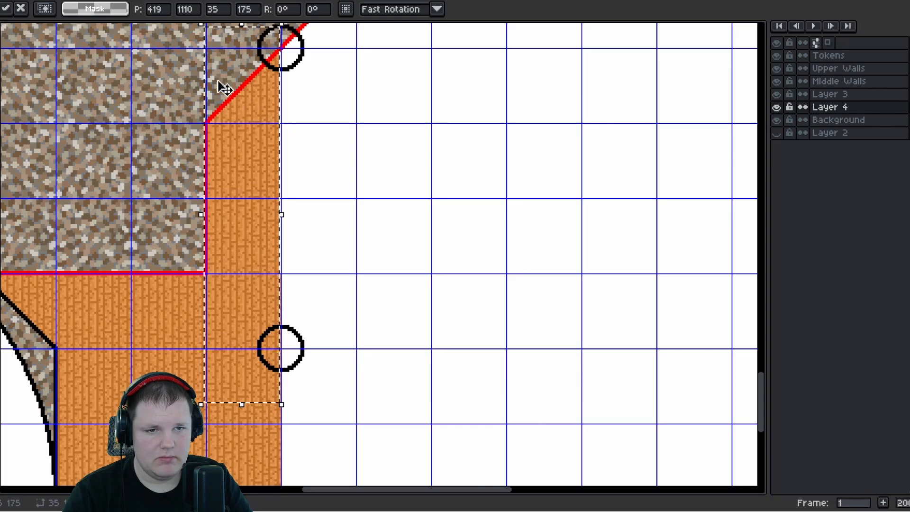
scroll(254, 243, up, 3)
scroll(254, 242, up, 3)
drag(258, 246, 264, 300)
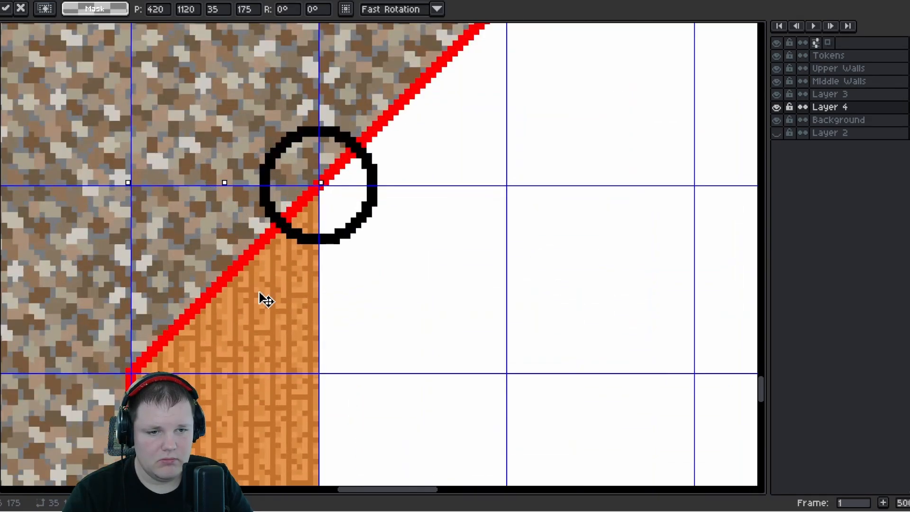
scroll(261, 295, down, 4)
drag(335, 328, 259, 222)
click(260, 269)
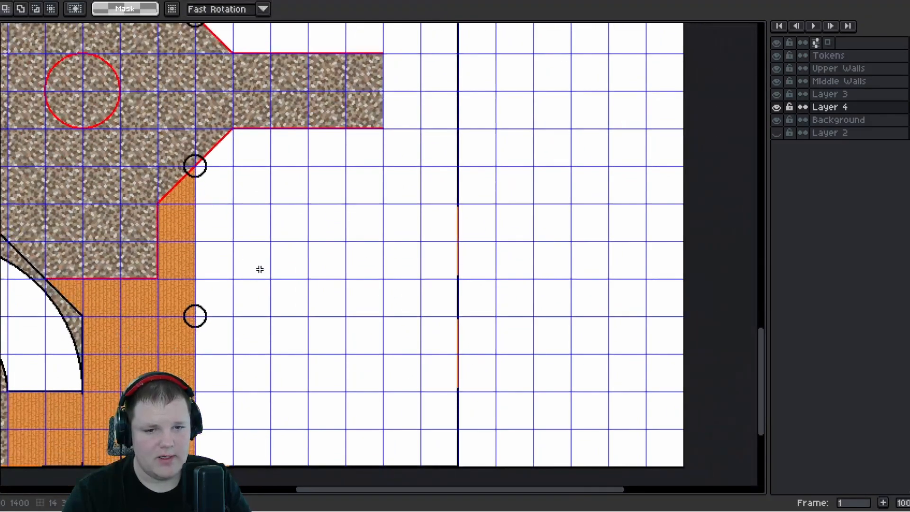
Paste another 35×175 floor column in the adjacent grid column, starting level with the centre of the circle on the red diagonal
scroll(260, 269, down, 1)
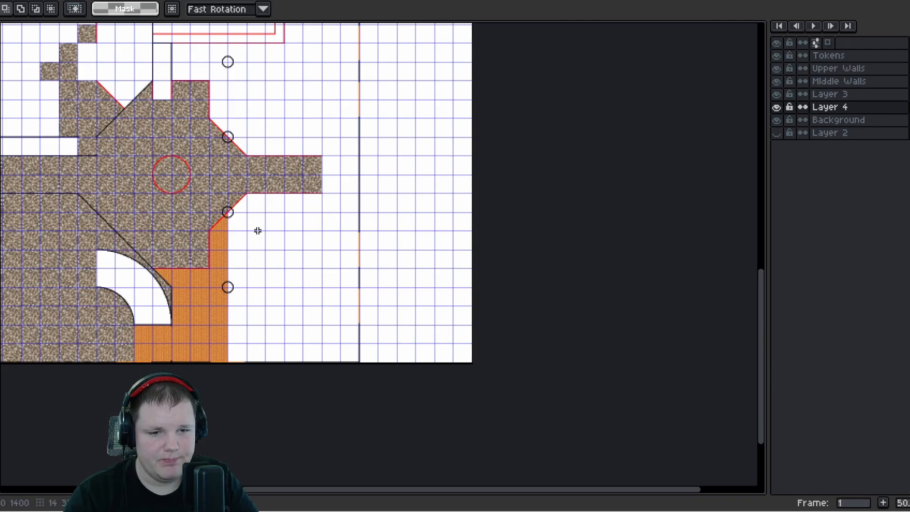
scroll(241, 237, up, 3)
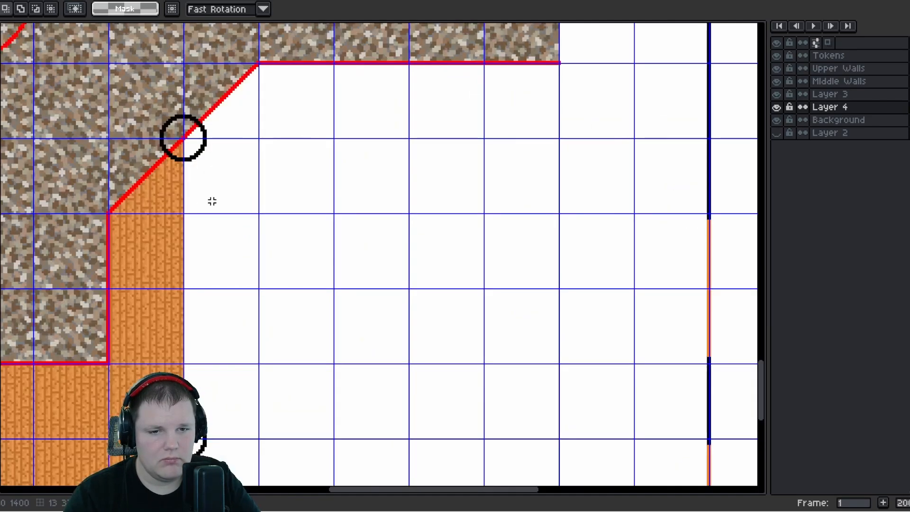
key(ctrl+v)
drag(280, 169, 213, 240)
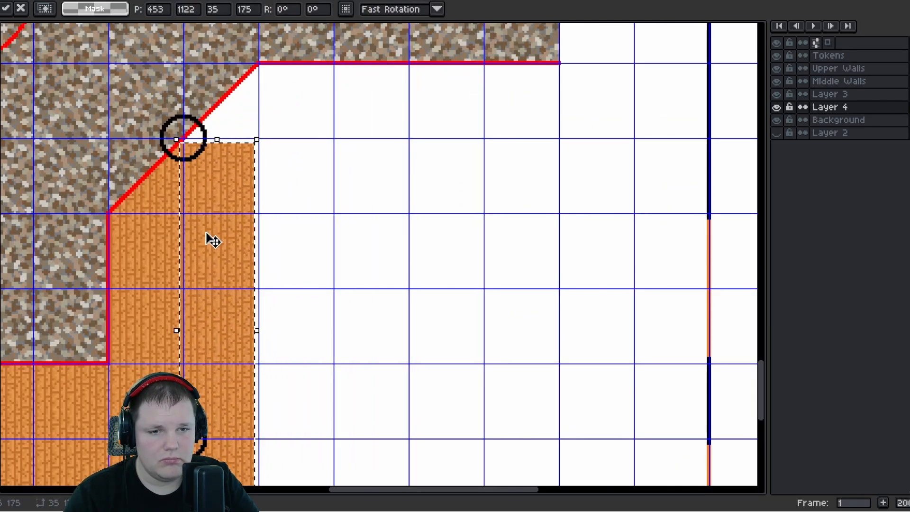
scroll(213, 240, up, 2)
drag(224, 177, 163, 308)
Paste a 35×175 floor column at 455, 1085 to fill the square under the upper end of the red diagonal wall
key(ctrl+v)
drag(358, 238, 338, 244)
scroll(166, 319, up, 3)
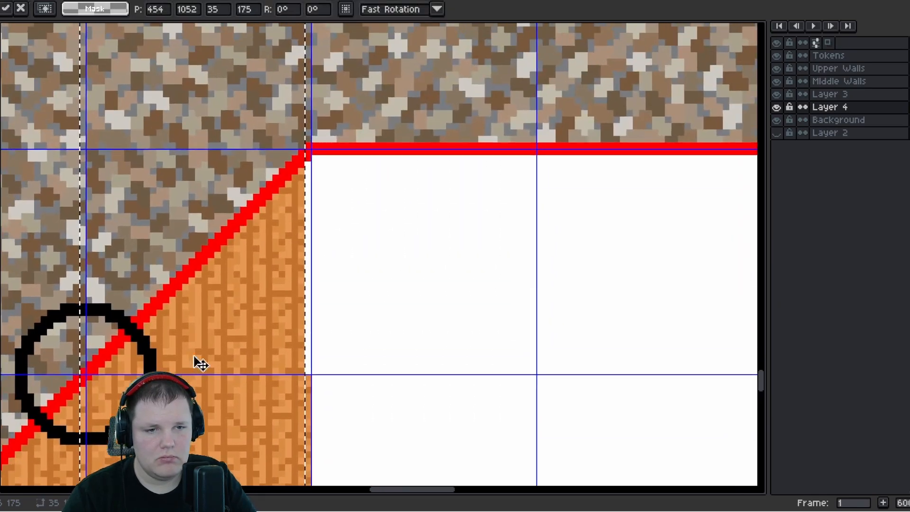
drag(232, 254, 248, 329)
scroll(257, 326, down, 4)
drag(262, 361, 257, 136)
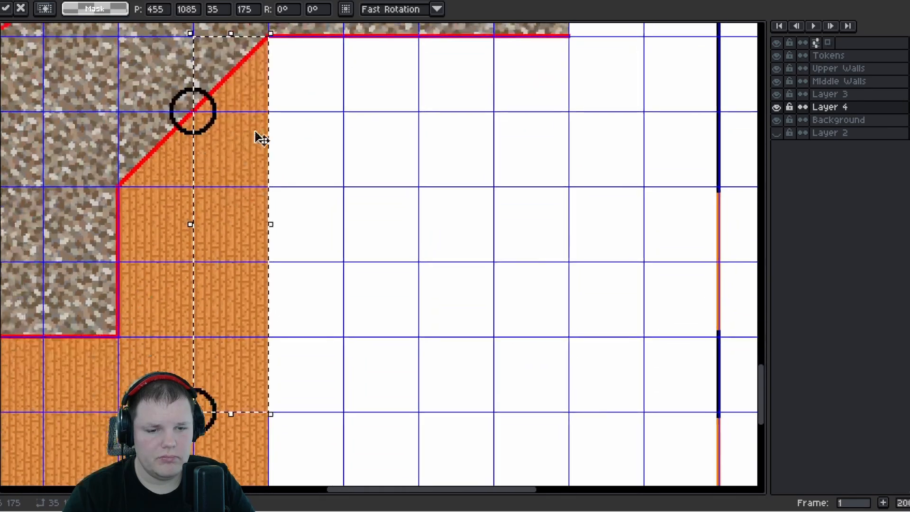
Paste a 35×175 floor column below it in the same grid column, filling the squares down to the map's bottom edge
drag(276, 340, 242, 126)
key(ctrl+v)
drag(384, 245, 195, 238)
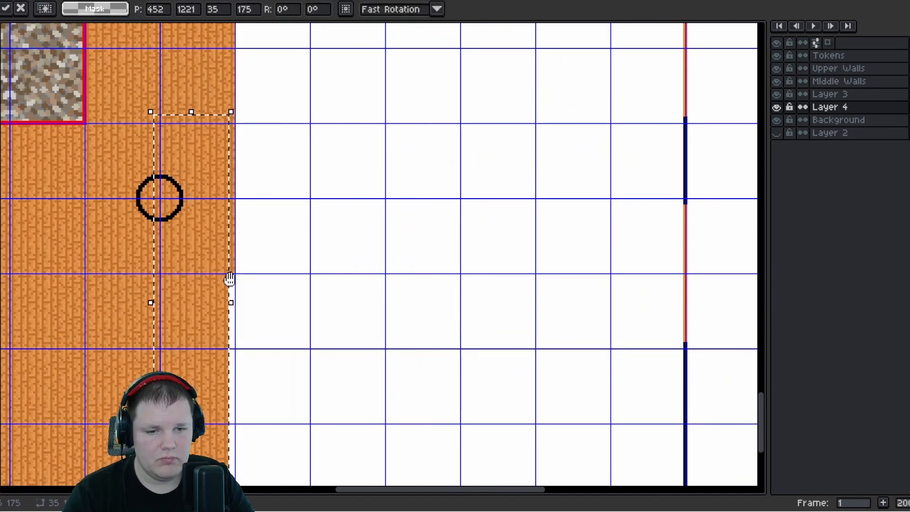
drag(230, 280, 273, 60)
scroll(264, 187, up, 3)
drag(223, 223, 113, 332)
scroll(243, 240, down, 1)
scroll(243, 240, down, 3)
Paste the 35×175 floor column at 490, 1085, directly beneath the red wall of the cobbled corridor
key(ctrl+z)
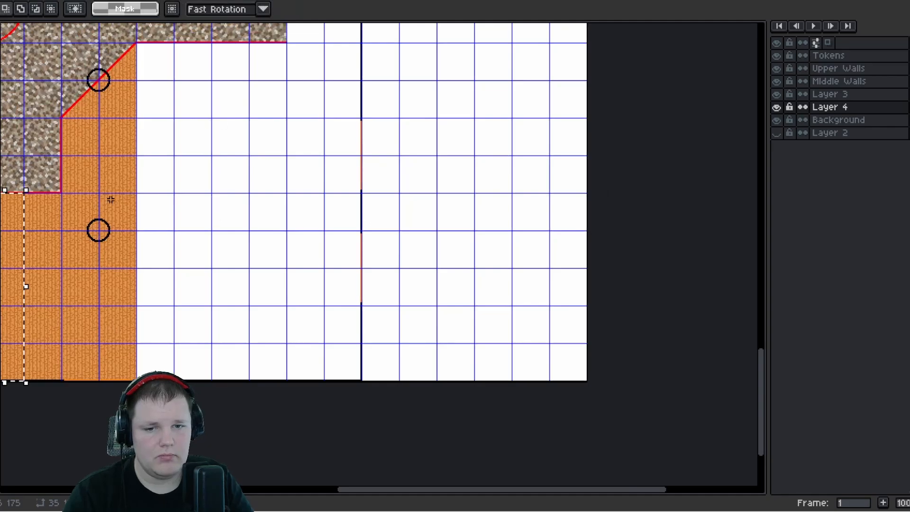
drag(28, 258, 166, 216)
scroll(159, 67, up, 3)
scroll(178, 186, up, 2)
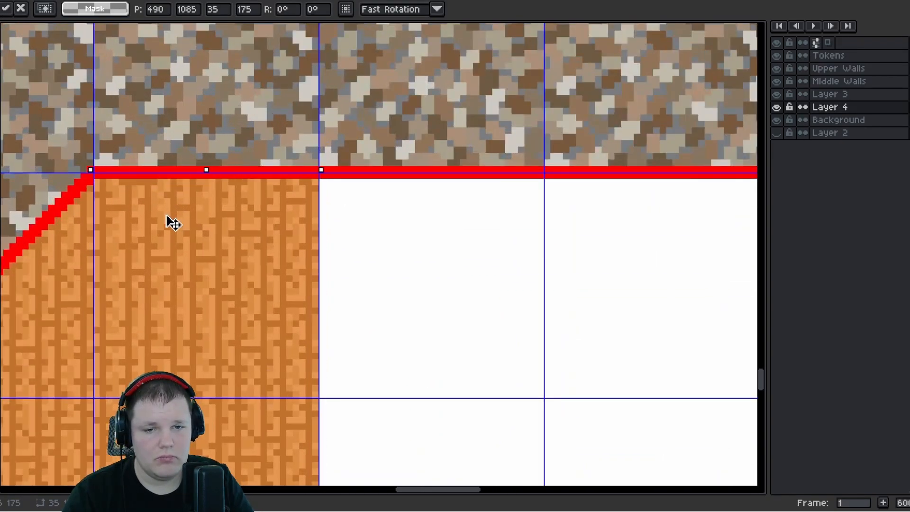
scroll(171, 214, down, 5)
Place a copy of the 35×175 floor column at 490, 1225, filling the grid column down to the map's bottom edge
drag(195, 282, 178, 112)
key(ctrl+z)
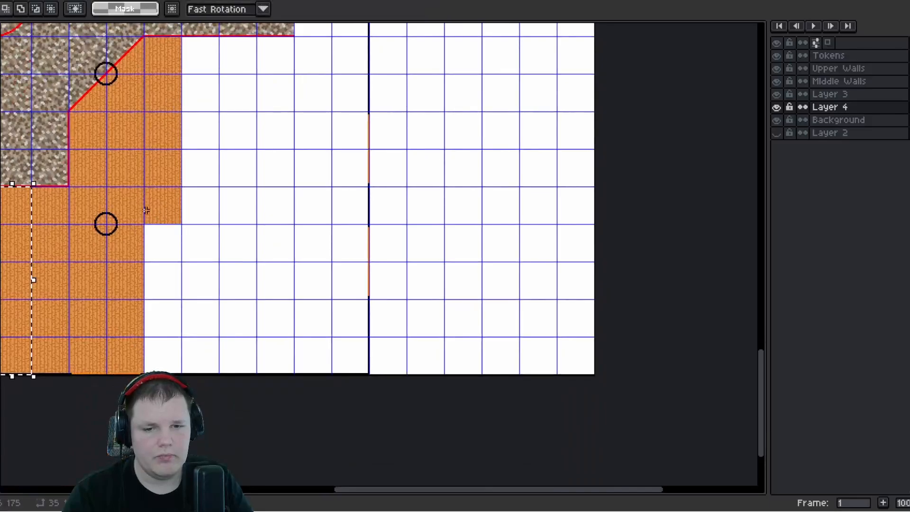
drag(31, 280, 156, 278)
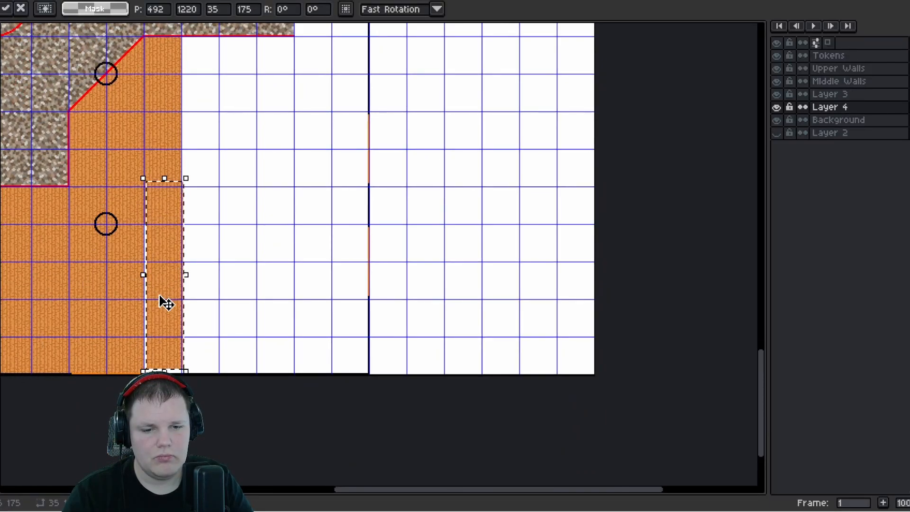
scroll(168, 306, up, 4)
drag(185, 201, 171, 250)
scroll(183, 244, down, 3)
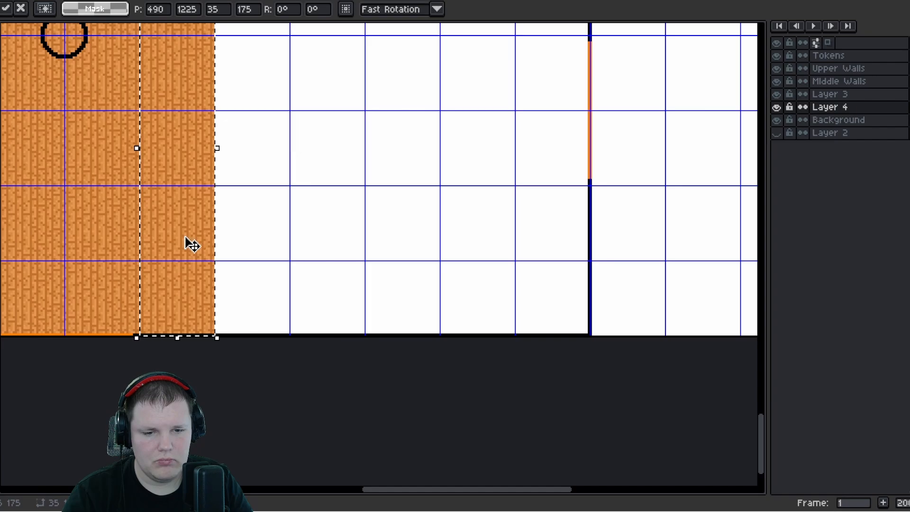
key(Return)
Paste a 35×175 floor column at 525, 1225, in the next grid column along the map's bottom edge
scroll(190, 213, down, 5)
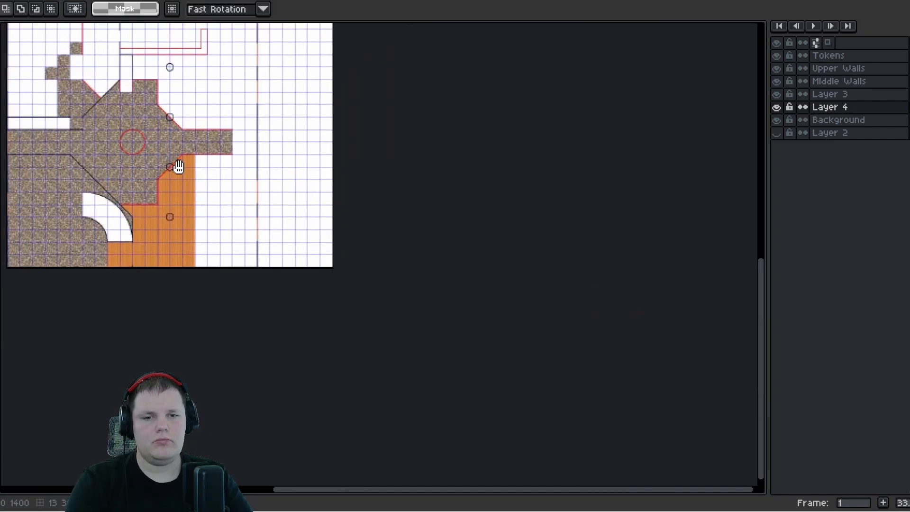
scroll(243, 226, up, 5)
drag(70, 134, 134, 197)
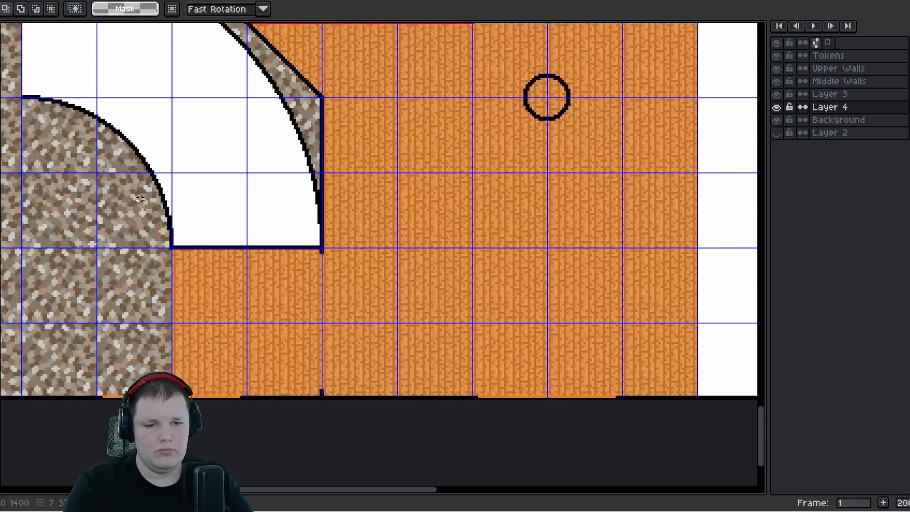
scroll(140, 201, up, 2)
key(ctrl+v)
scroll(413, 262, down, 2)
scroll(408, 267, down, 2)
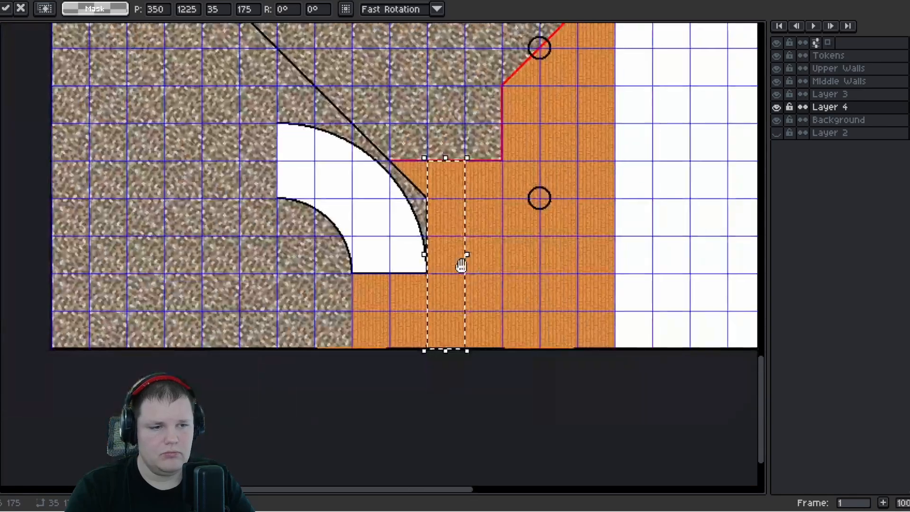
scroll(461, 264, up, 1)
drag(251, 299, 421, 287)
scroll(424, 314, up, 4)
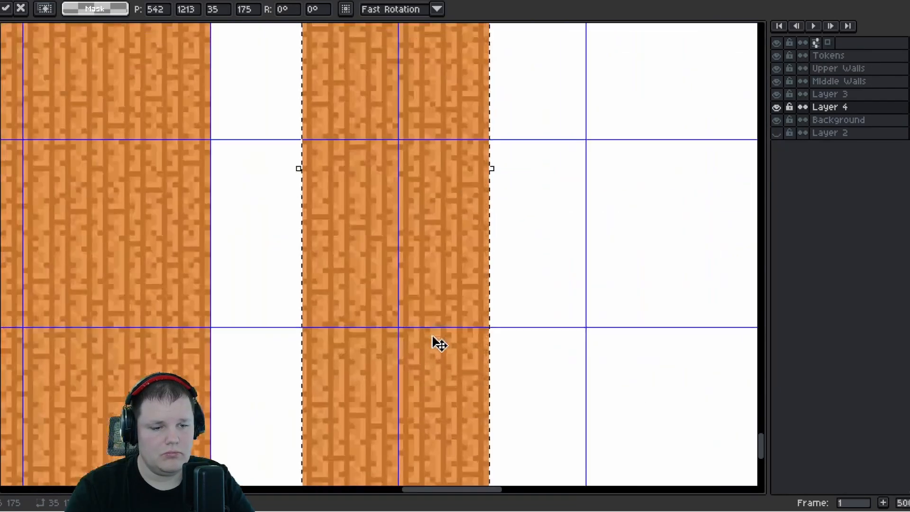
drag(419, 331, 395, 199)
drag(377, 268, 266, 199)
scroll(275, 172, down, 4)
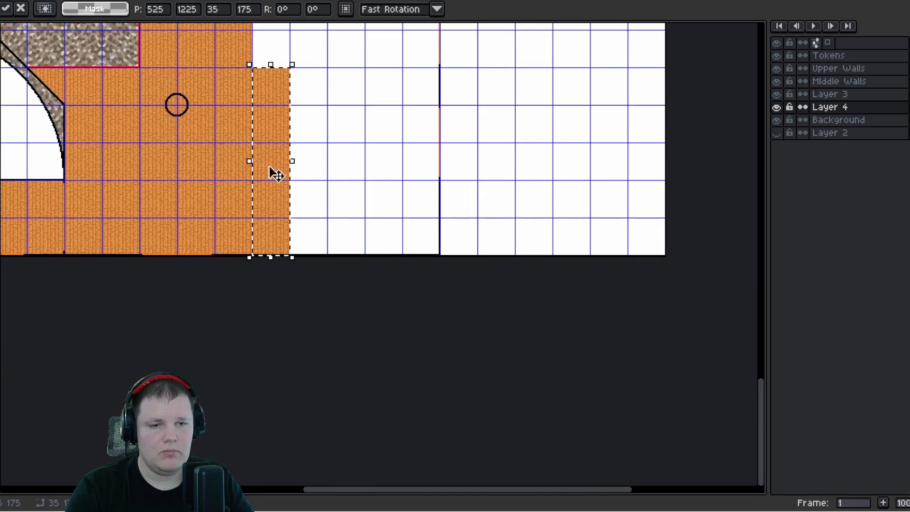
Paste a 35×175 floor column at 525, 1085 to fill the gap up to the corridor's lower red wall
scroll(252, 132, up, 2)
key(ctrl+v)
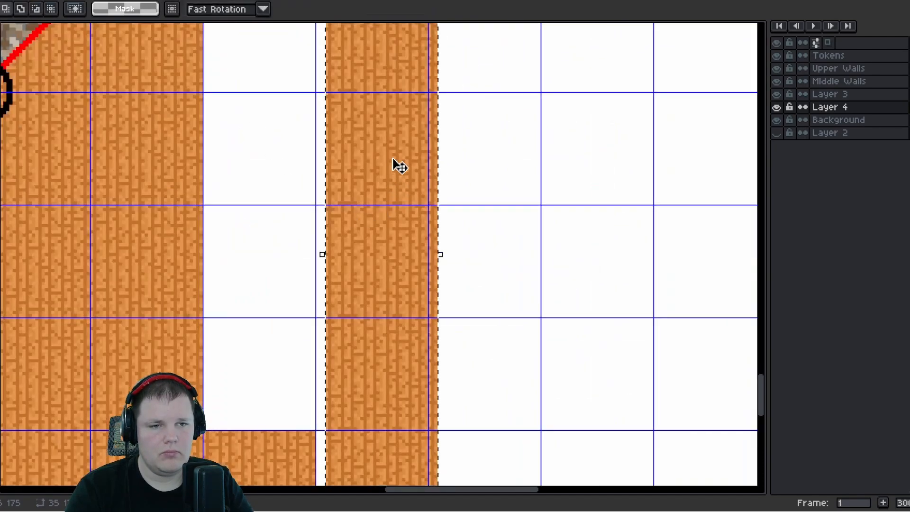
drag(356, 109, 221, 283)
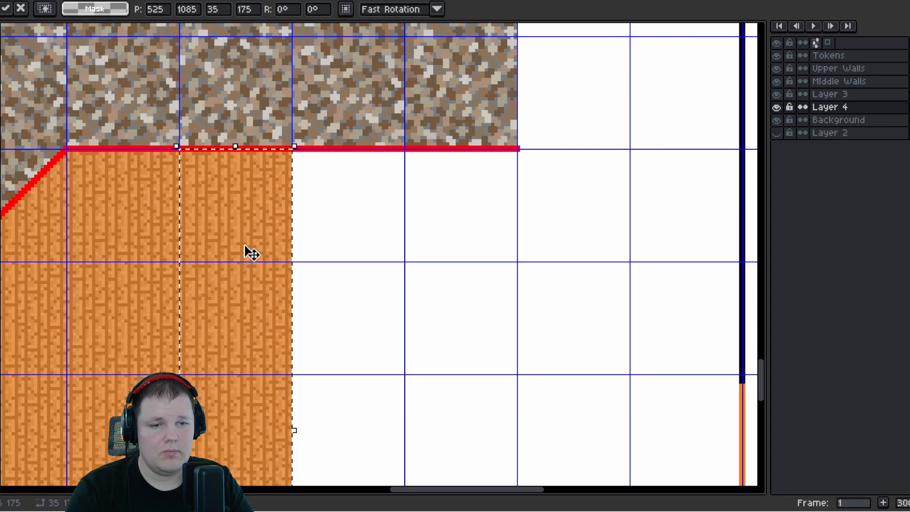
scroll(368, 280, down, 2)
drag(365, 280, 262, 183)
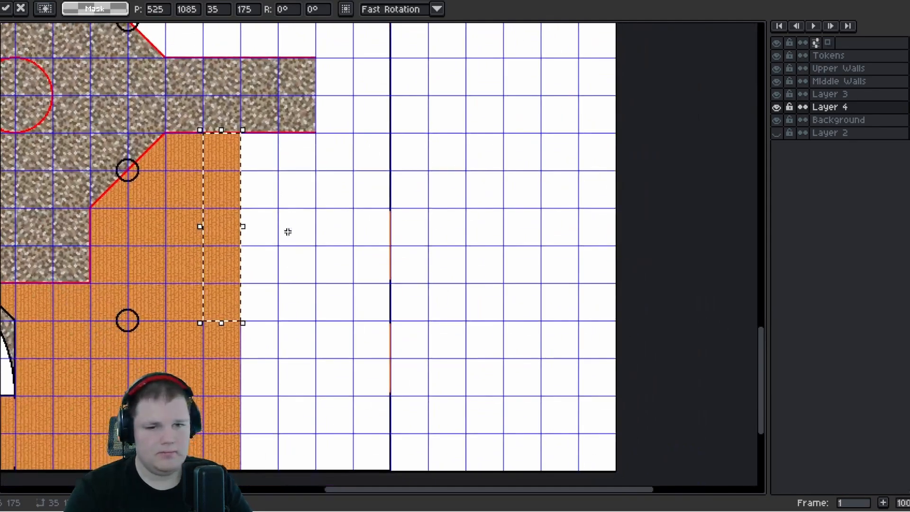
click(287, 233)
scroll(281, 226, down, 1)
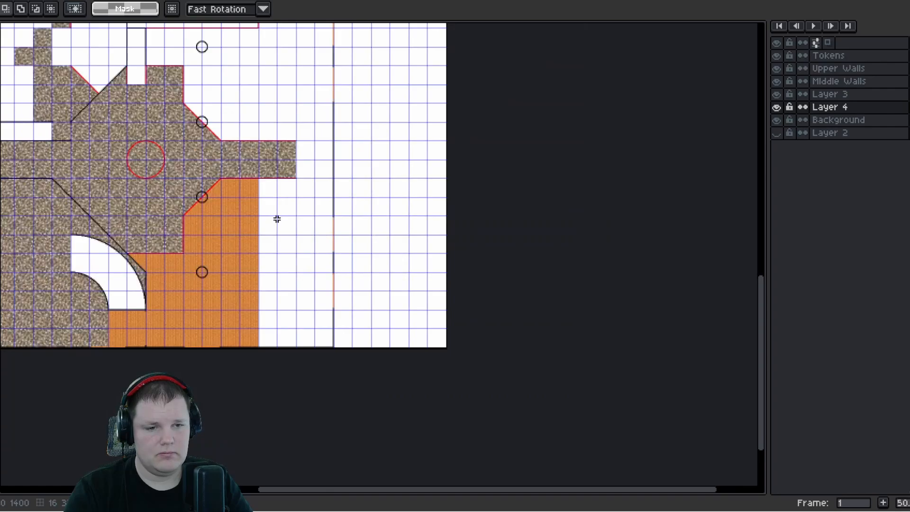
Paste the 35×175 floor column at 560, 1085, directly beneath the corridor's lower red wall
scroll(265, 178, up, 4)
key(ctrl+v)
drag(397, 219, 295, 252)
scroll(286, 214, up, 2)
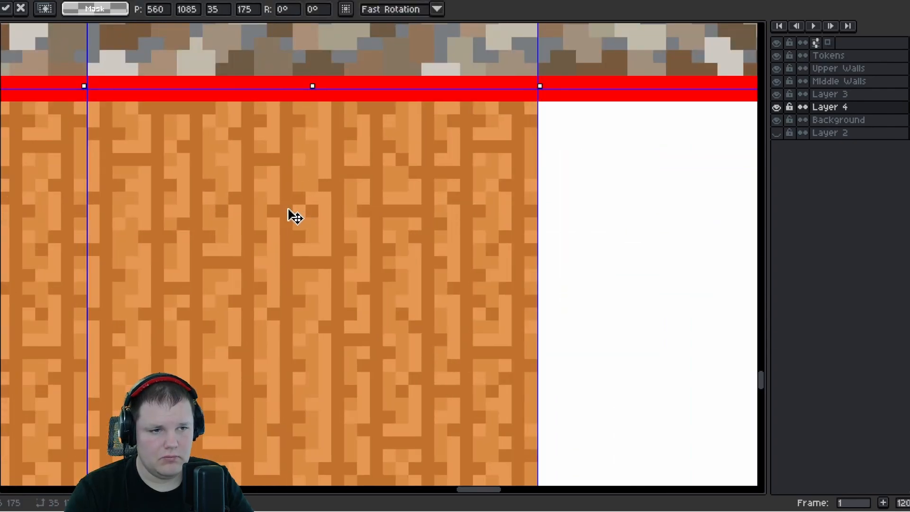
Place another 35×175 floor column below it at 560, 1225, reaching the map's bottom edge
scroll(295, 215, down, 2)
drag(301, 295, 270, 153)
scroll(271, 212, down, 1)
scroll(270, 124, up, 2)
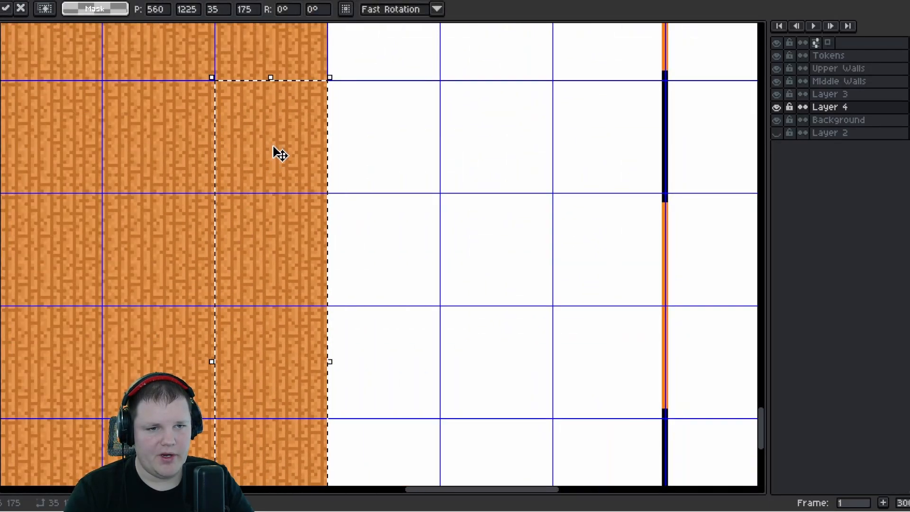
Paste a 35×175 floor column at 595, 1225, in the next grid column along the bottom edge
scroll(280, 154, down, 2)
drag(147, 163, 55, 147)
scroll(236, 226, up, 4)
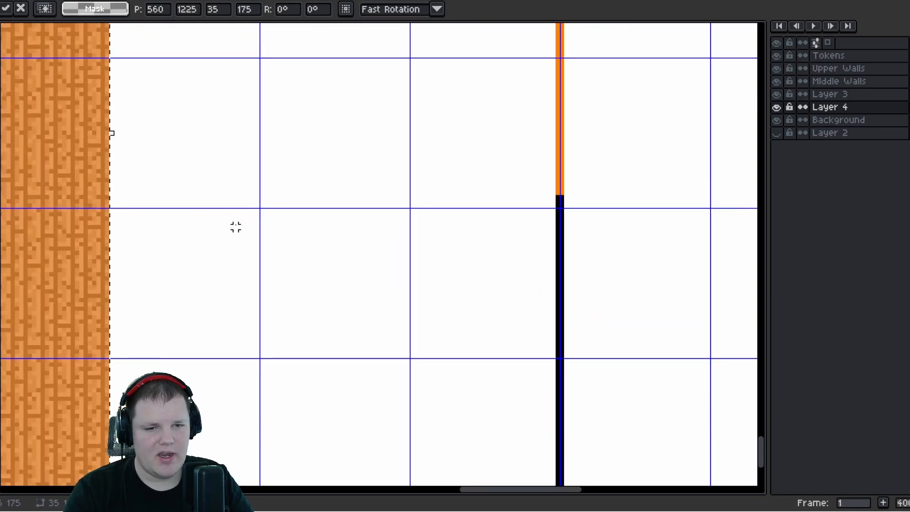
key(ctrl+v)
drag(383, 251, 159, 213)
drag(192, 247, 325, 99)
drag(291, 127, 326, 170)
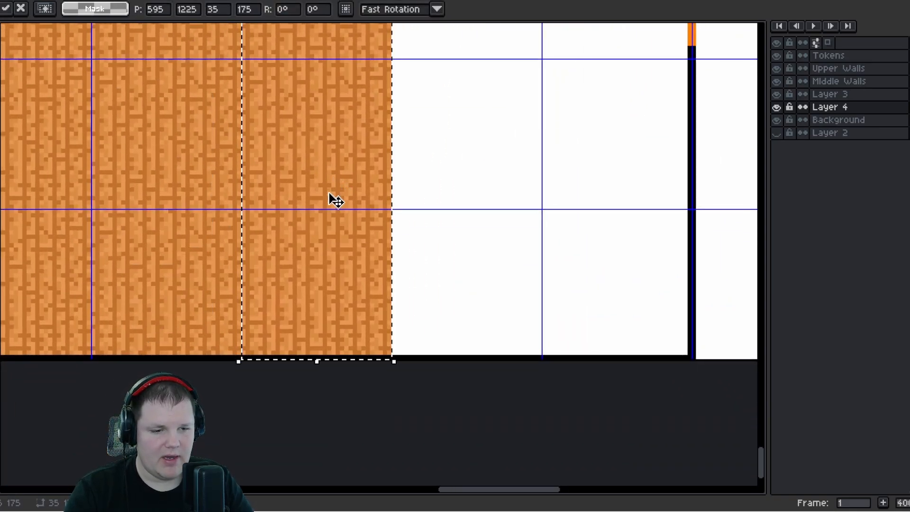
scroll(325, 284, up, 2)
scroll(313, 270, down, 3)
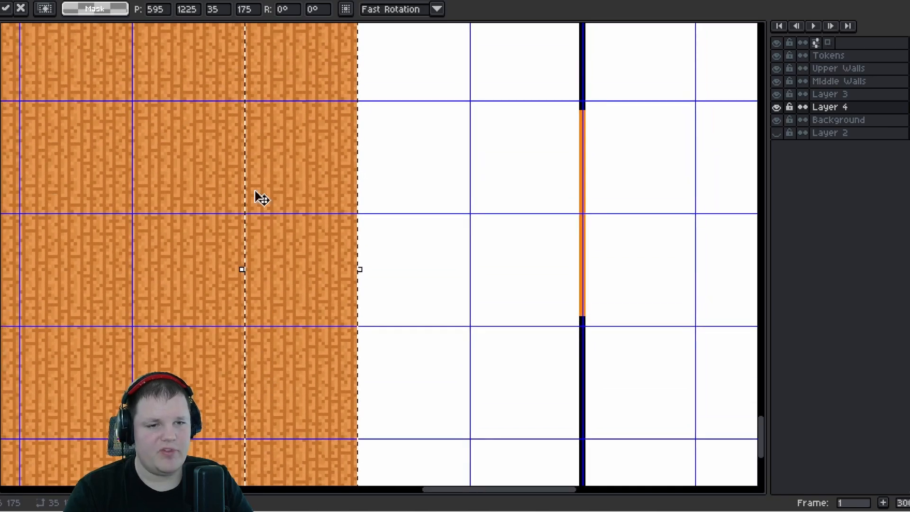
Place a 35×175 floor column at 595, 1085, beneath the end of the corridor's lower red wall
drag(255, 192, 219, 419)
scroll(263, 245, up, 1)
scroll(263, 175, down, 2)
drag(231, 123, 229, 364)
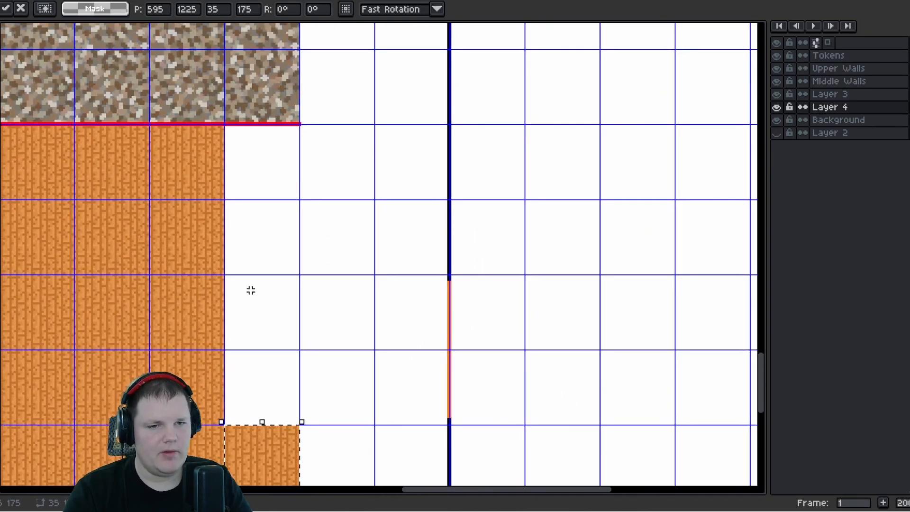
drag(251, 290, 283, 195)
scroll(261, 130, up, 2)
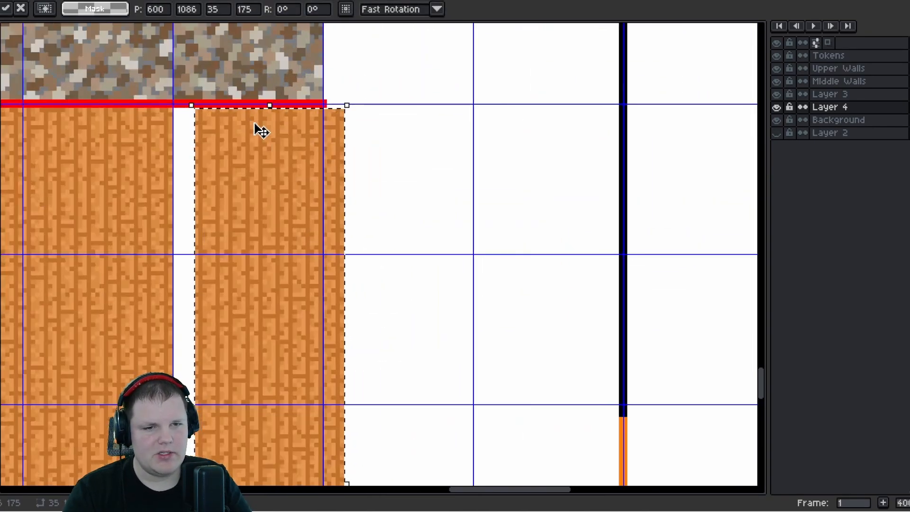
scroll(261, 130, up, 2)
drag(251, 135, 209, 127)
scroll(212, 142, down, 6)
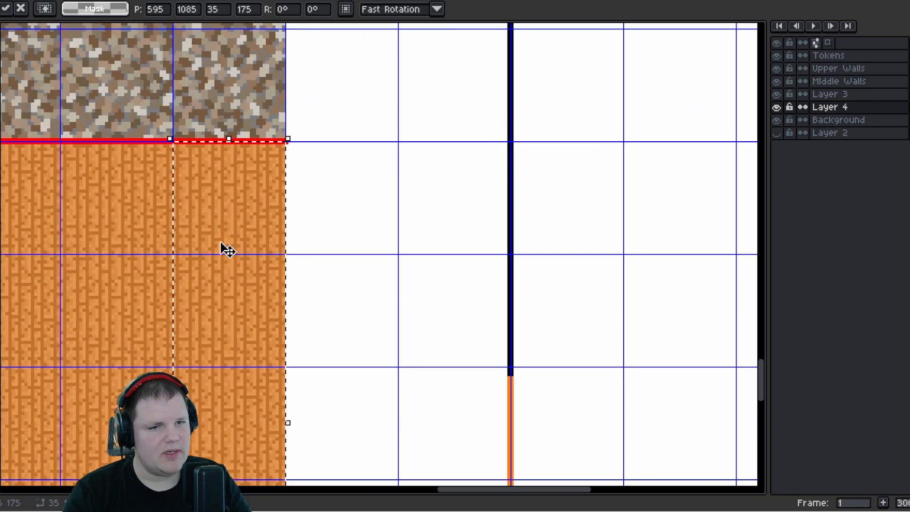
key(Return)
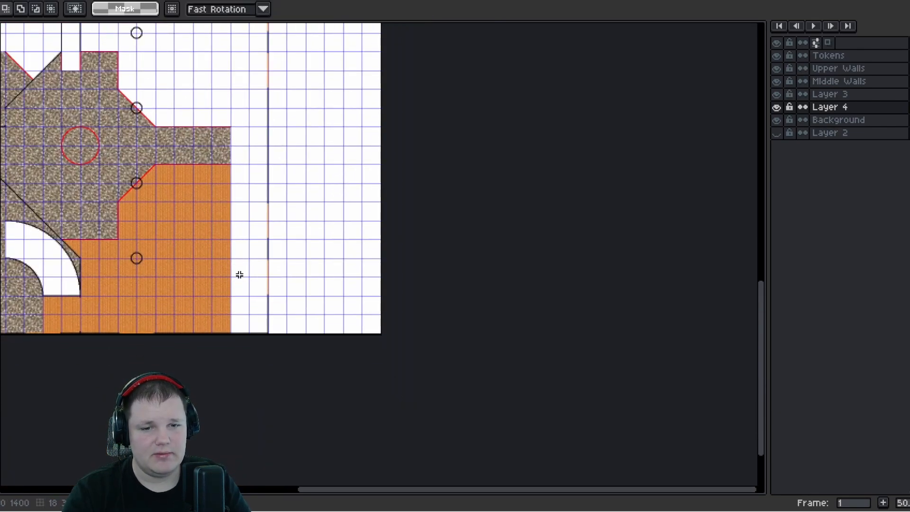
Paste a 35×175 floor column along the bottom edge in the grid column just past the end of the cobbled corridor
scroll(239, 275, up, 4)
scroll(315, 275, down, 5)
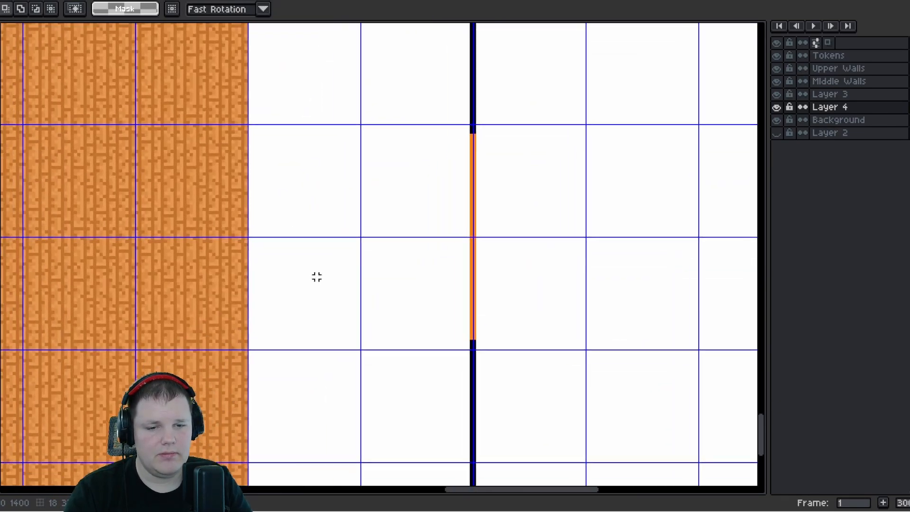
scroll(332, 272, up, 4)
drag(124, 282, 252, 206)
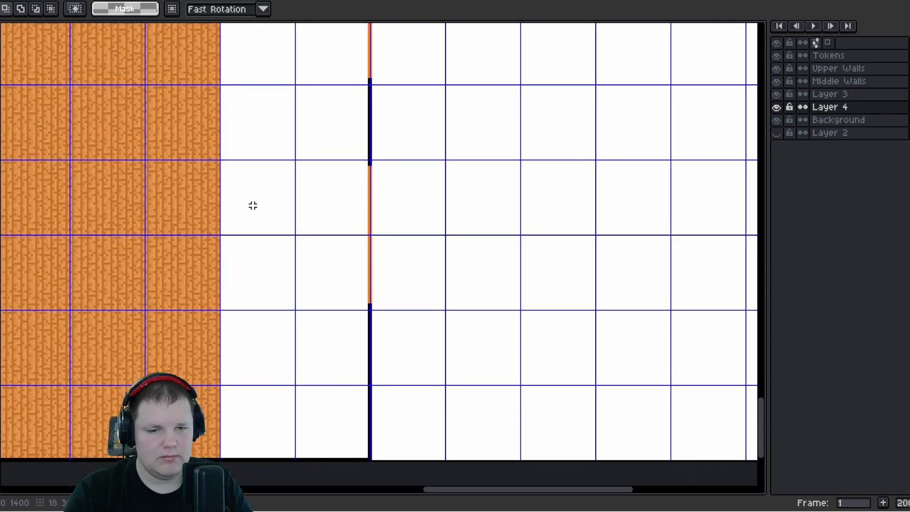
key(ctrl+v)
drag(388, 245, 251, 208)
scroll(241, 315, up, 3)
drag(242, 315, 291, 144)
drag(323, 302, 301, 193)
drag(303, 212, 112, 261)
Paste a 35×175 floor column at 665, 1225, in the bottom corner against the vertical boundary wall
key(ctrl+v)
drag(377, 256, 246, 332)
scroll(244, 335, down, 5)
drag(226, 234, 225, 288)
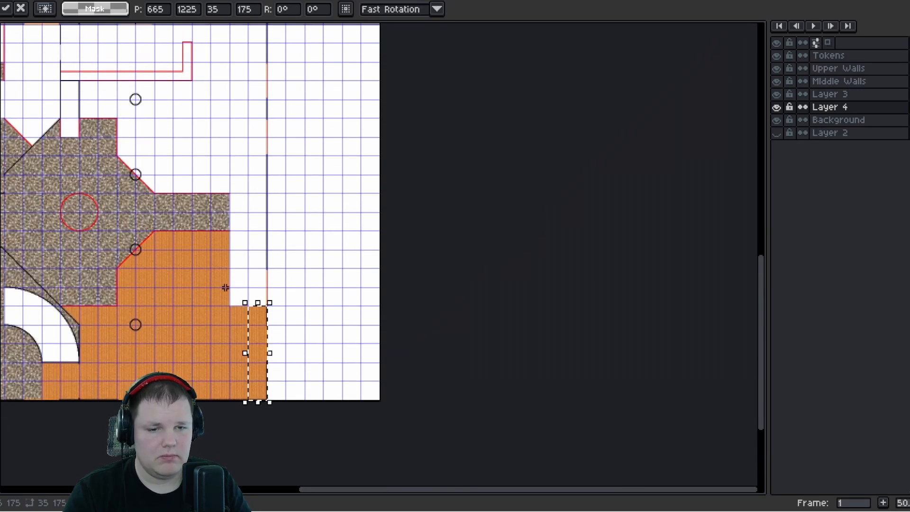
Stack 35×175 floor columns starting at y 1050 in the two grid columns between the corridor's end and the boundary wall
scroll(228, 284, up, 3)
key(ctrl+v)
drag(395, 326, 379, 201)
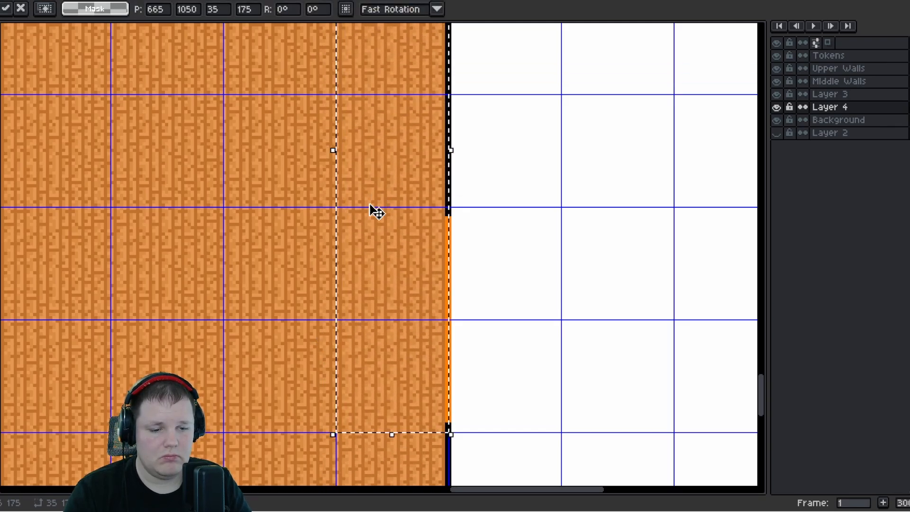
scroll(318, 276, down, 2)
drag(311, 189, 275, 302)
drag(272, 180, 257, 244)
key(Return)
scroll(265, 255, down, 2)
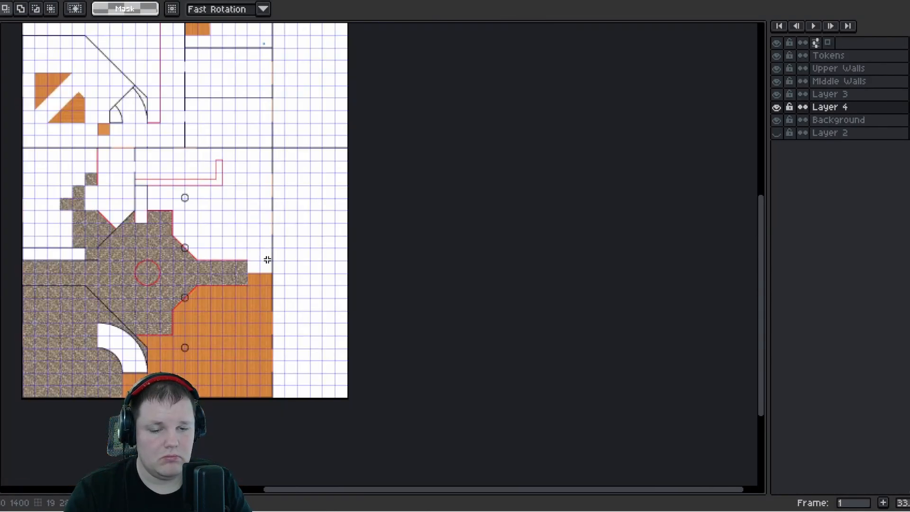
Paste a 35×175 floor column against the boundary wall, directly above the floor already laid beside the corridor's open end
scroll(267, 260, up, 4)
scroll(256, 338, down, 2)
key(ctrl+v)
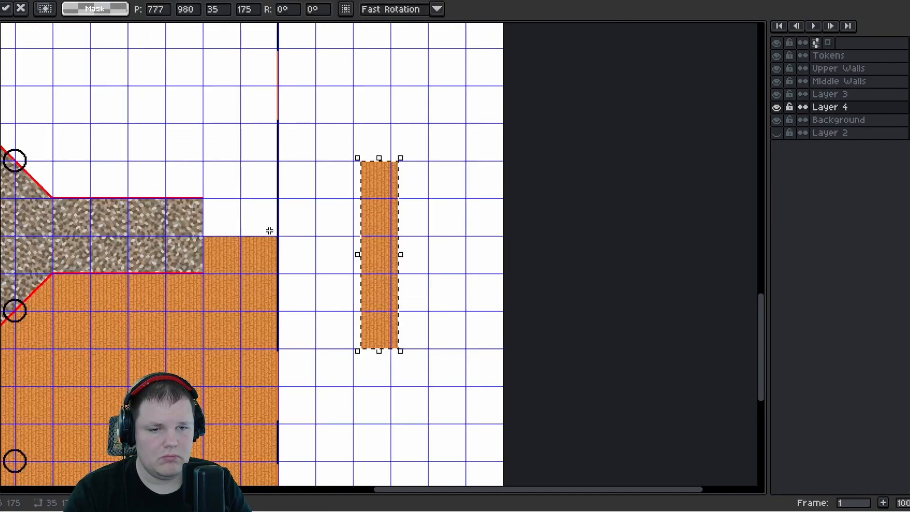
drag(387, 275, 249, 131)
scroll(263, 172, up, 4)
drag(228, 229, 282, 314)
drag(250, 291, 268, 175)
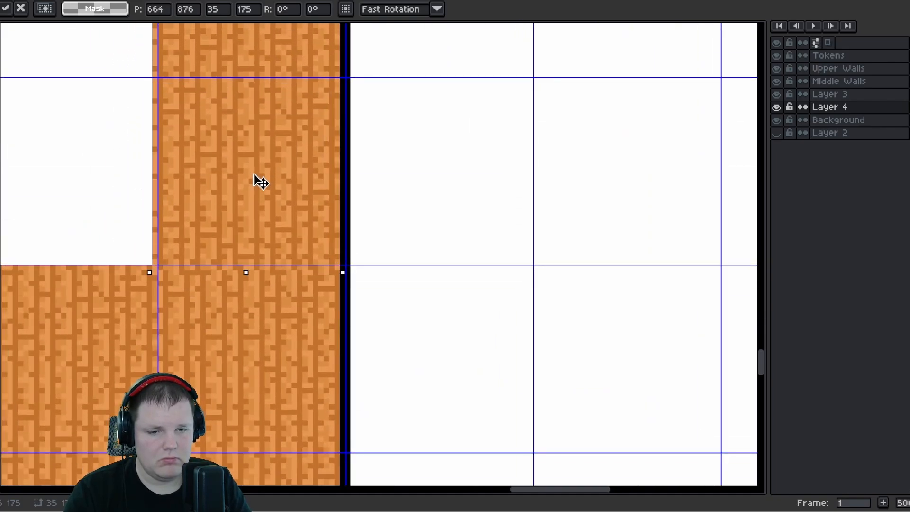
scroll(258, 175, down, 5)
key(Return)
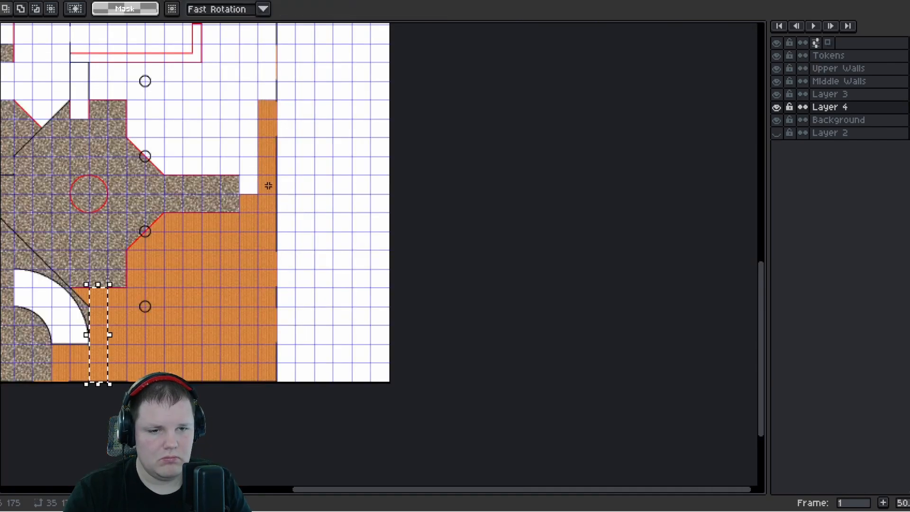
Place a 35×175 floor column at 630, 875, between the corridor's open end and the column along the boundary wall
drag(101, 317, 242, 150)
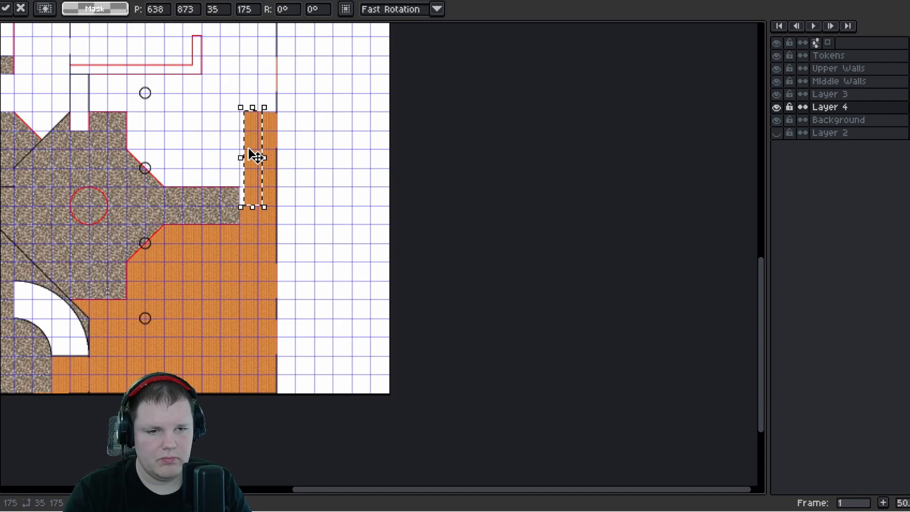
scroll(256, 157, up, 5)
drag(244, 199, 181, 27)
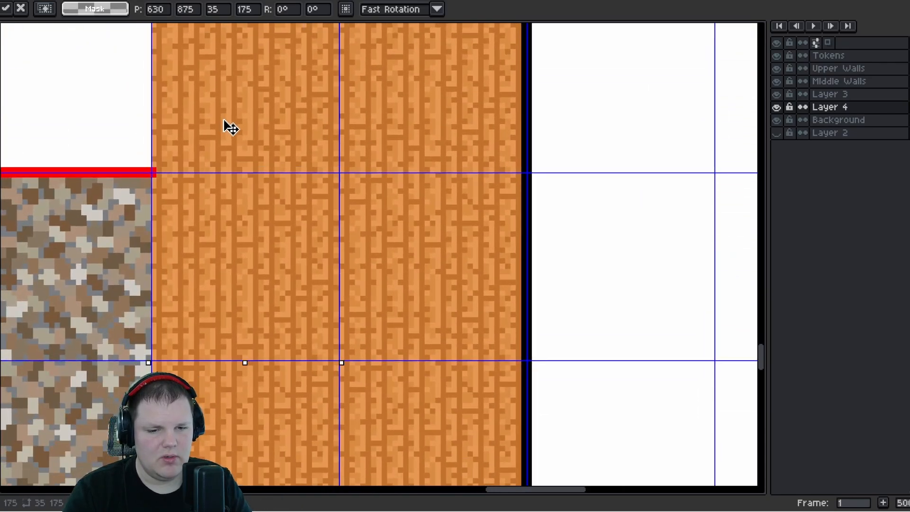
scroll(231, 127, down, 4)
scroll(196, 110, up, 3)
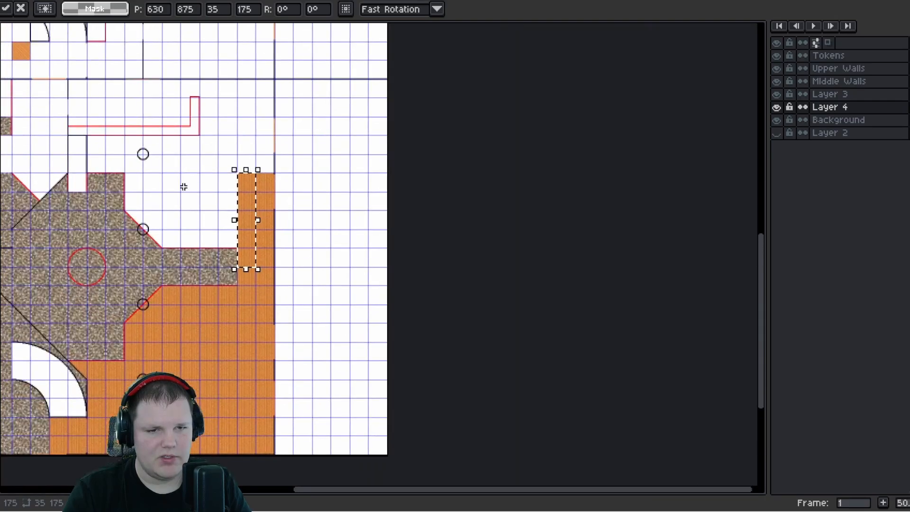
Paste a 35×175 floor column at 595, 840, ending on the upper red wall of the cobbled corridor
key(ctrl+v)
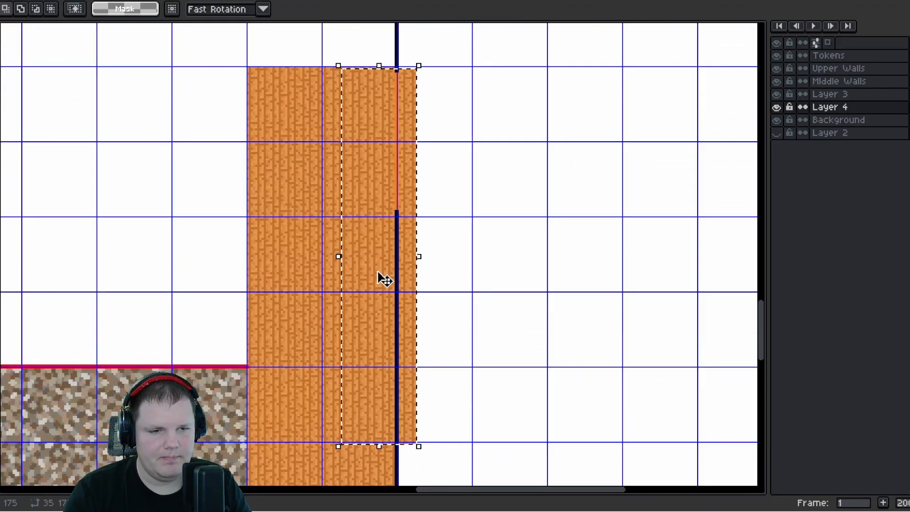
drag(378, 272, 200, 187)
scroll(204, 224, up, 3)
drag(211, 218, 179, 61)
drag(164, 117, 186, 132)
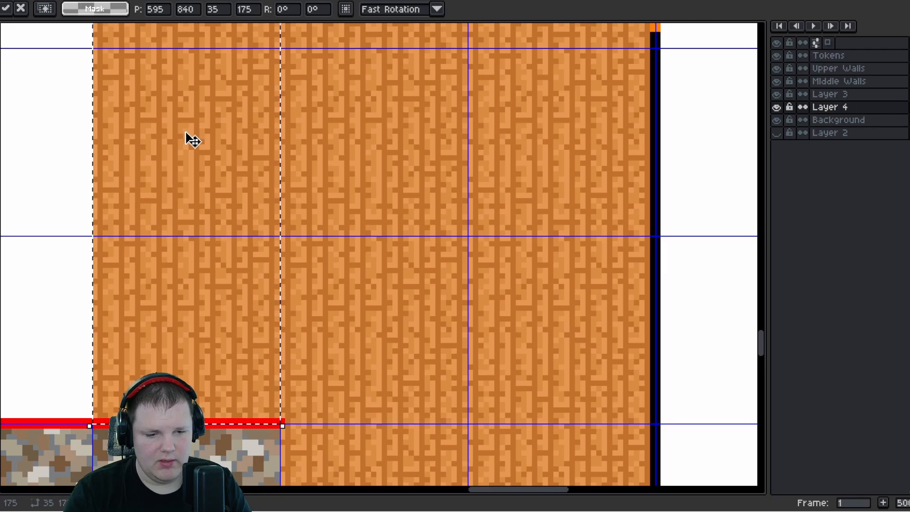
Paste a 35×175 floor column at 560, 840, resting on the corridor's upper red wall beside the previous column
scroll(188, 134, down, 3)
drag(48, 68, 195, 132)
key(ctrl+v)
drag(365, 205, 188, 93)
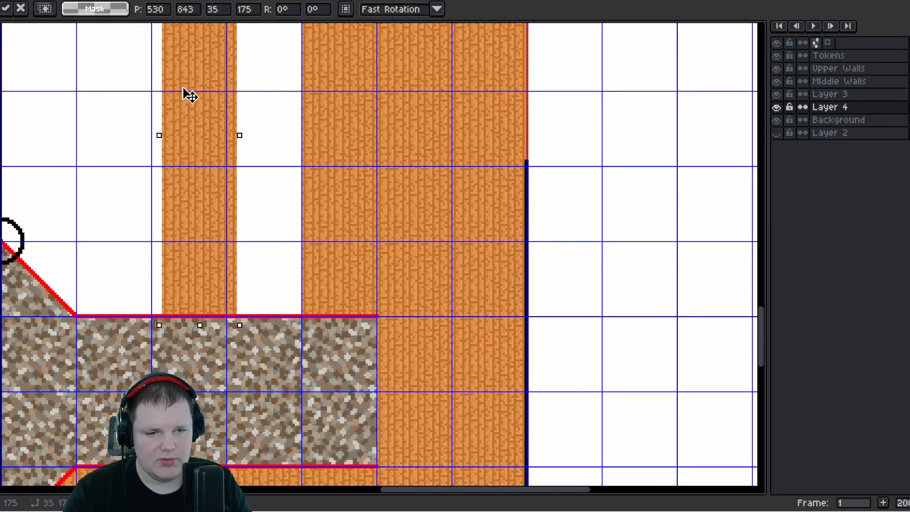
scroll(234, 156, up, 1)
drag(254, 197, 212, 85)
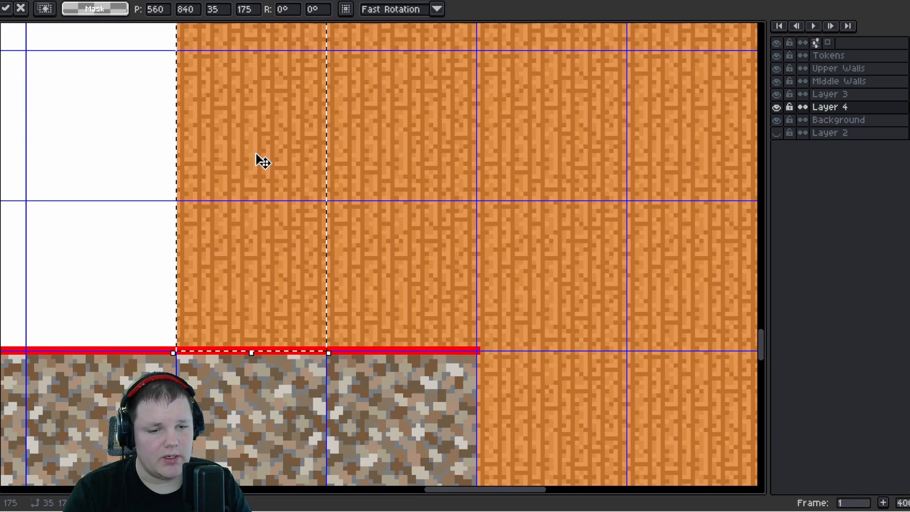
Place further 35×175 floor columns up to 490, 840, reaching the start of the diagonal red wall, and deselect
scroll(256, 162, down, 2)
drag(304, 156, 242, 126)
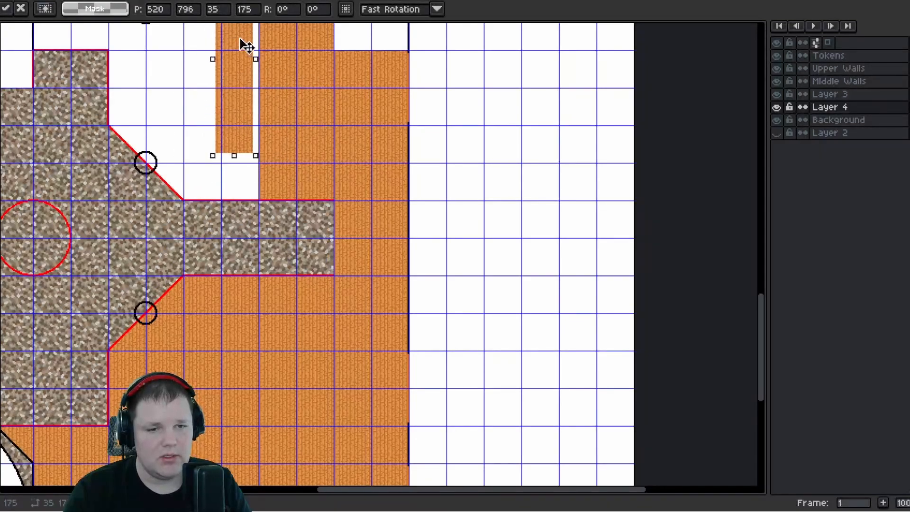
scroll(247, 46, up, 3)
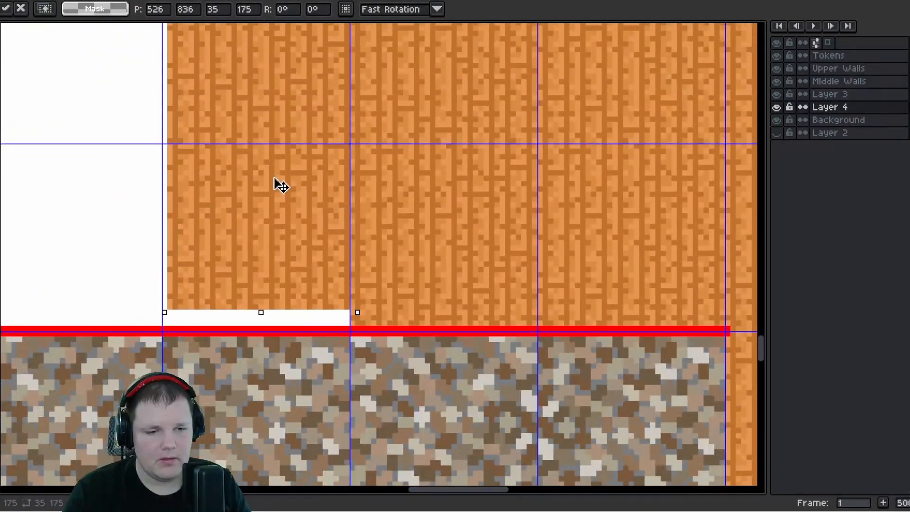
drag(272, 205, 275, 185)
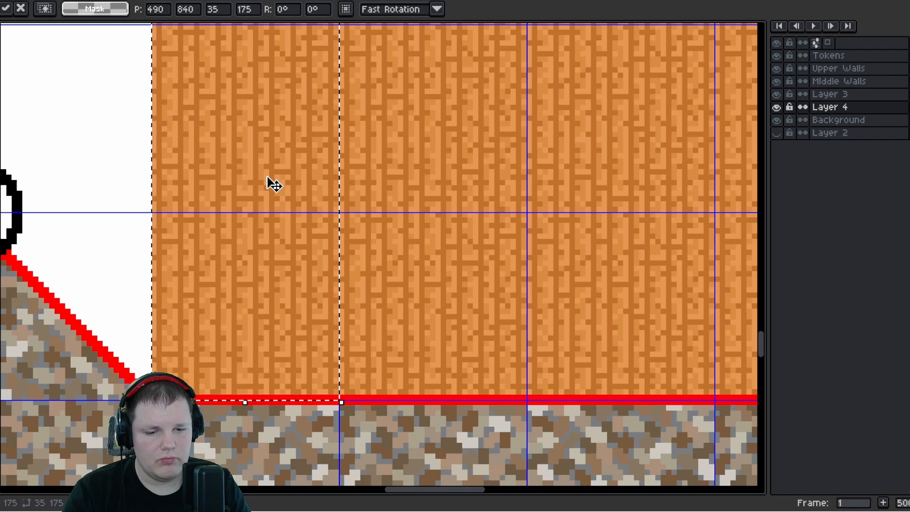
scroll(274, 185, down, 5)
key(ctrl+d)
Lay a 35×175 floor column beneath the cobbled corridor's last grid column, aligned to the grid, and commit it
scroll(275, 165, down, 3)
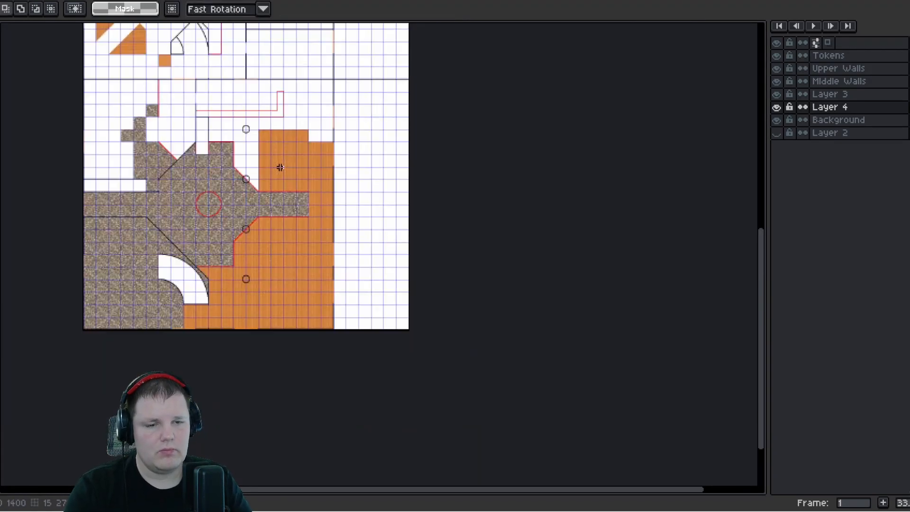
scroll(295, 170, up, 2)
scroll(306, 203, up, 3)
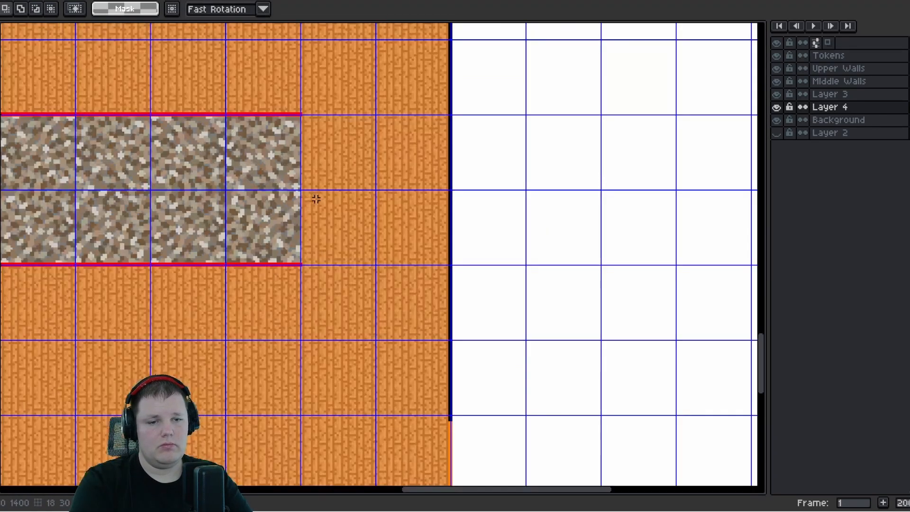
scroll(314, 195, down, 1)
scroll(319, 193, up, 1)
scroll(314, 193, down, 2)
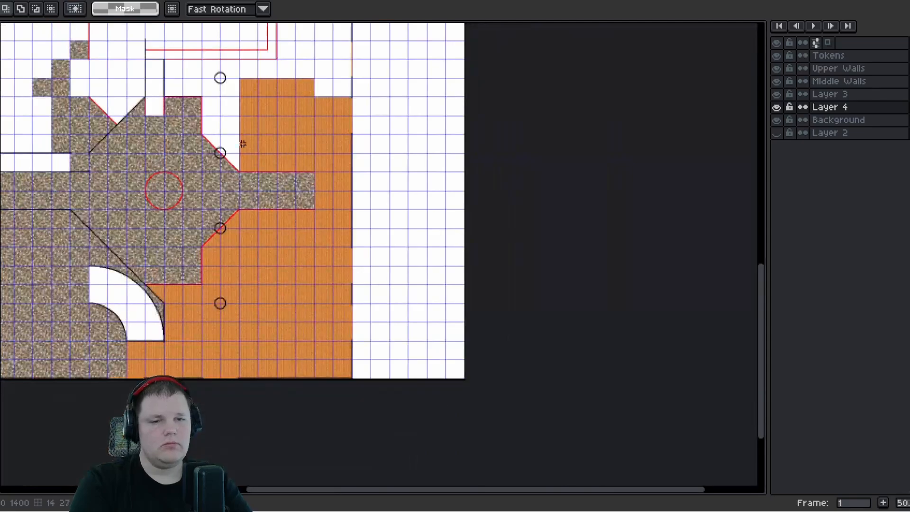
scroll(305, 215, up, 3)
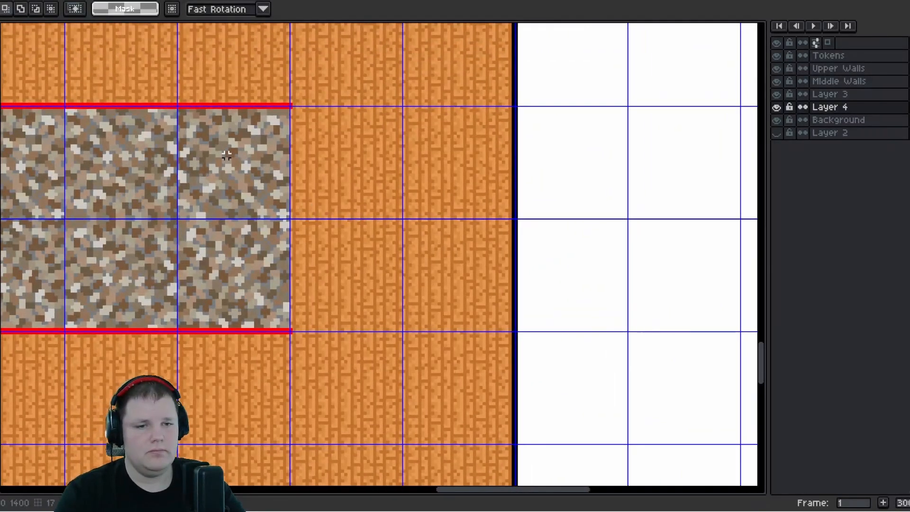
scroll(233, 171, up, 1)
drag(407, 186, 300, 187)
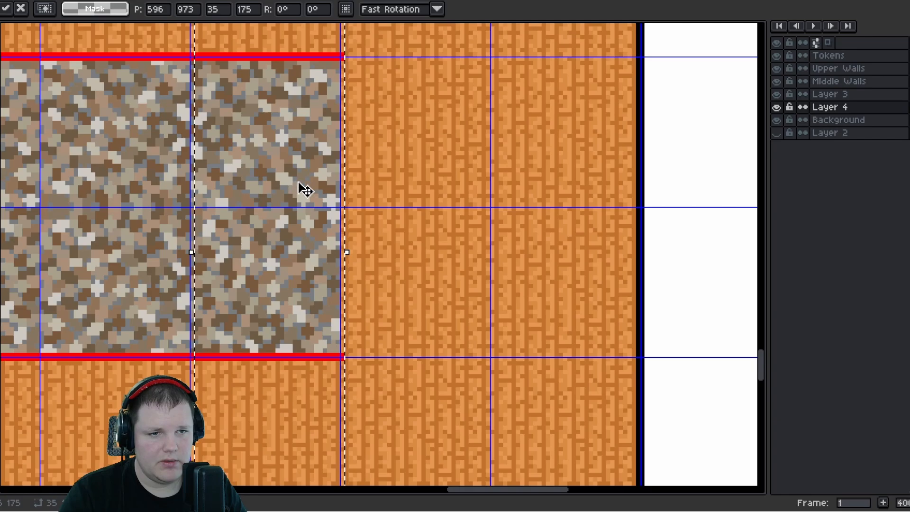
drag(247, 106, 254, 325)
drag(242, 171, 238, 201)
key(Return)
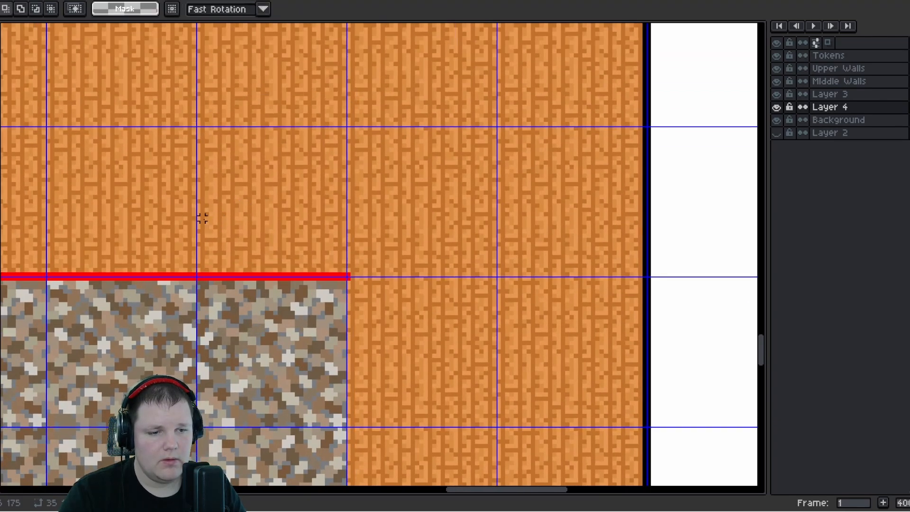
Add a new layer directly above Layer 3
scroll(208, 215, down, 5)
scroll(239, 226, up, 2)
scroll(238, 225, up, 3)
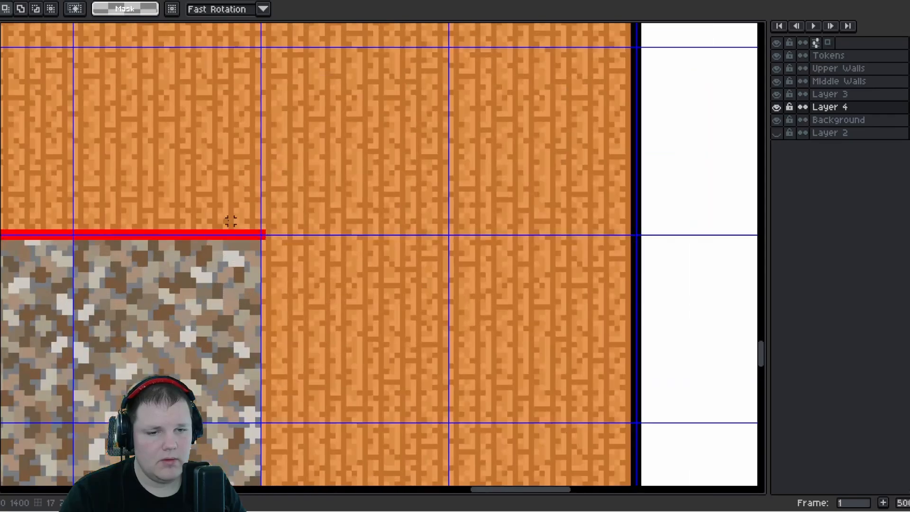
scroll(233, 220, down, 3)
scroll(386, 158, down, 3)
scroll(256, 189, up, 3)
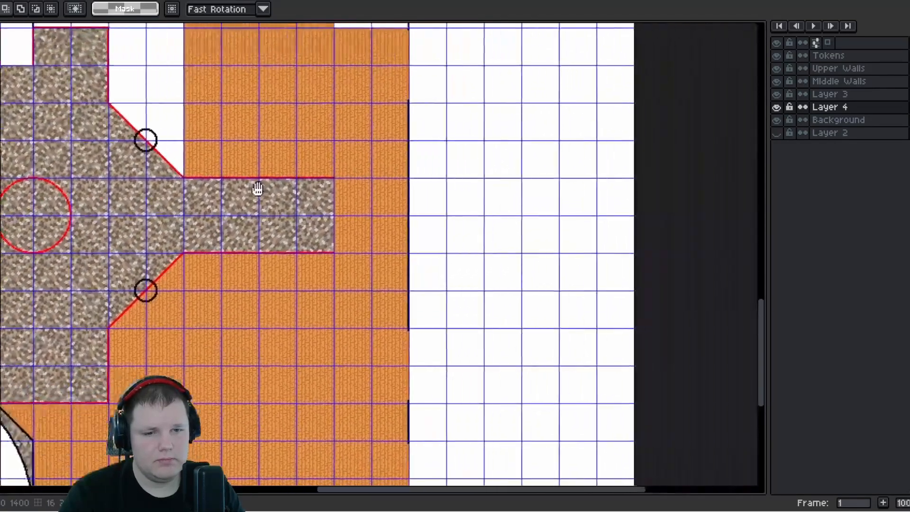
scroll(229, 189, up, 2)
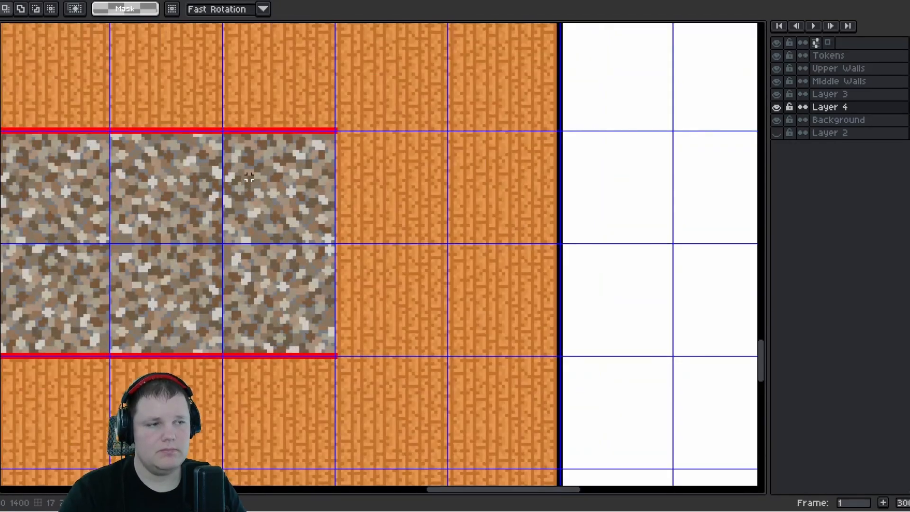
click(846, 69)
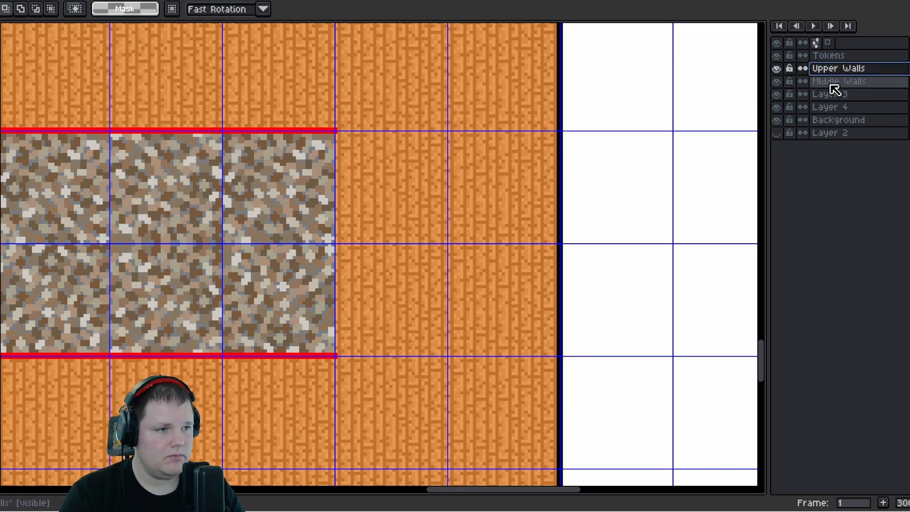
click(833, 85)
click(833, 96)
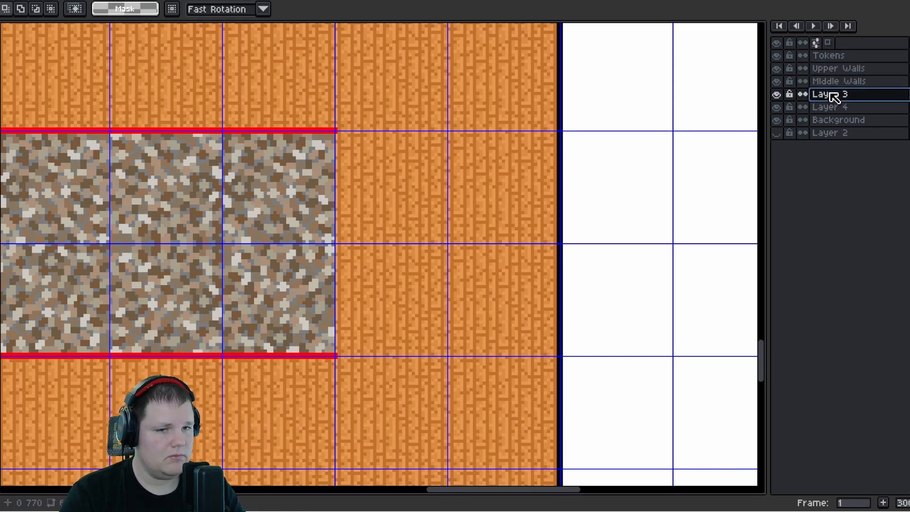
key(shift+n)
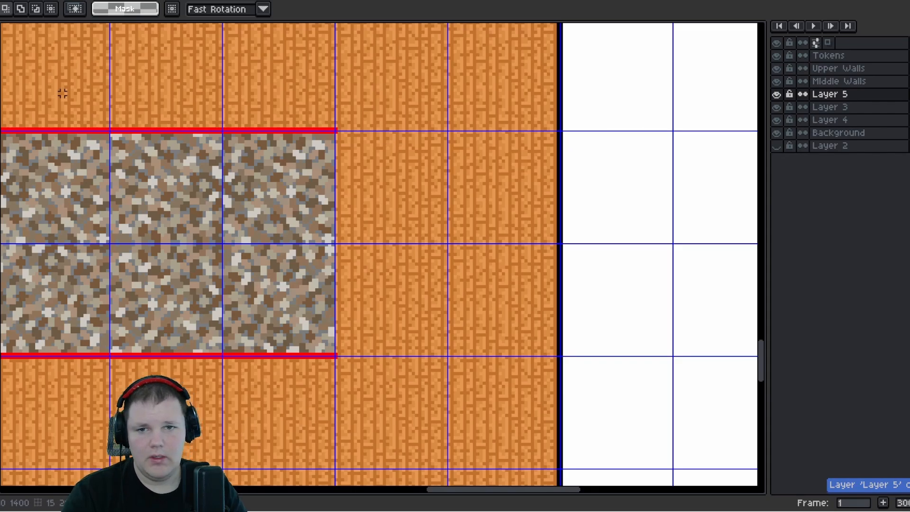
Try a black Paint Bucket fill on the new layer at the corridor's open end, and undo it
scroll(75, 125, up, 2)
key(g)
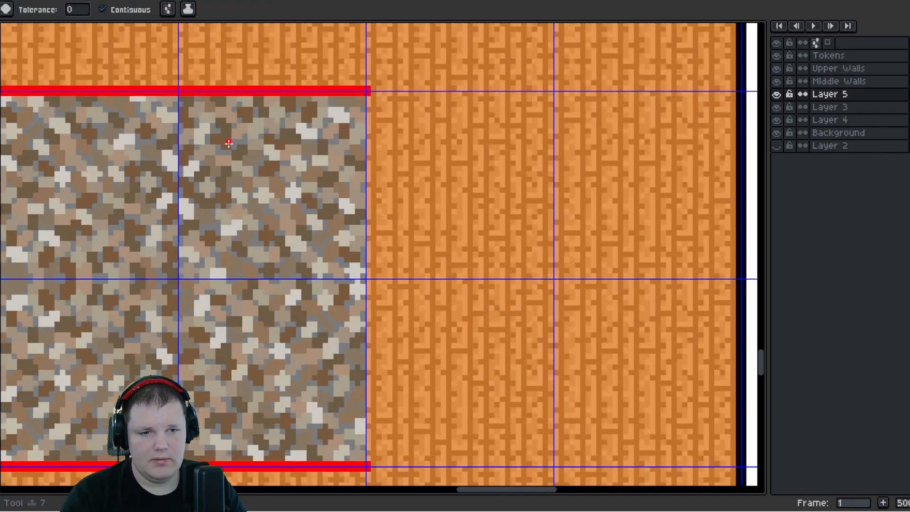
scroll(175, 118, up, 2)
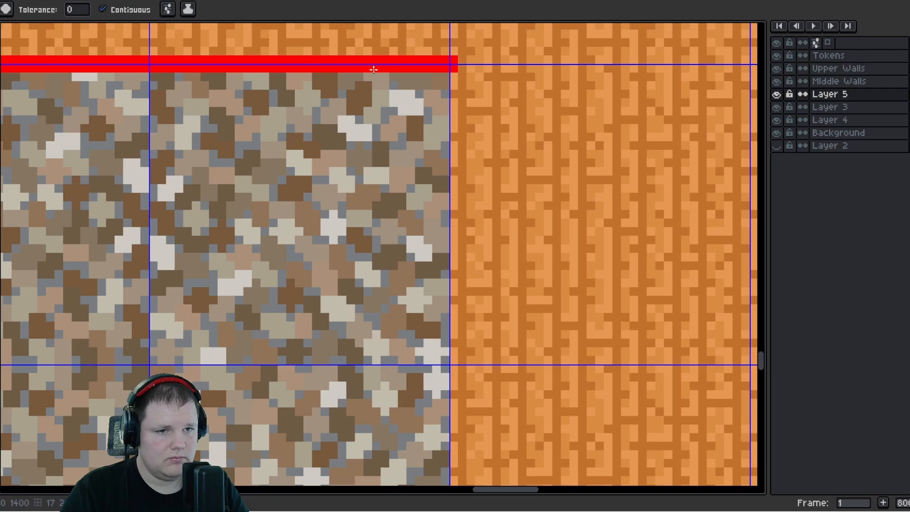
click(445, 70)
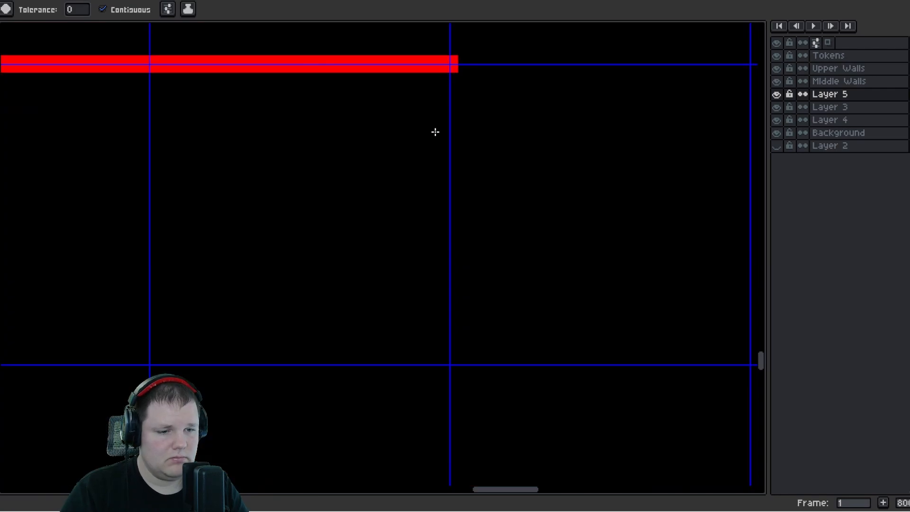
key(ctrl+z)
Draw a 3 px wide black vertical bar with the 1px pencil along the open end of the corridor's upper square
key(b)
scroll(446, 78, up, 1)
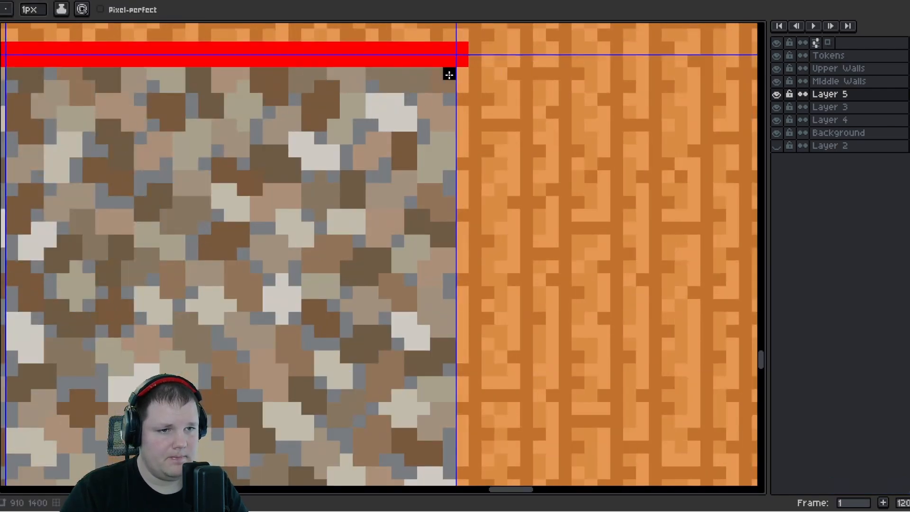
scroll(449, 62, down, 2)
drag(413, 24, 411, 234)
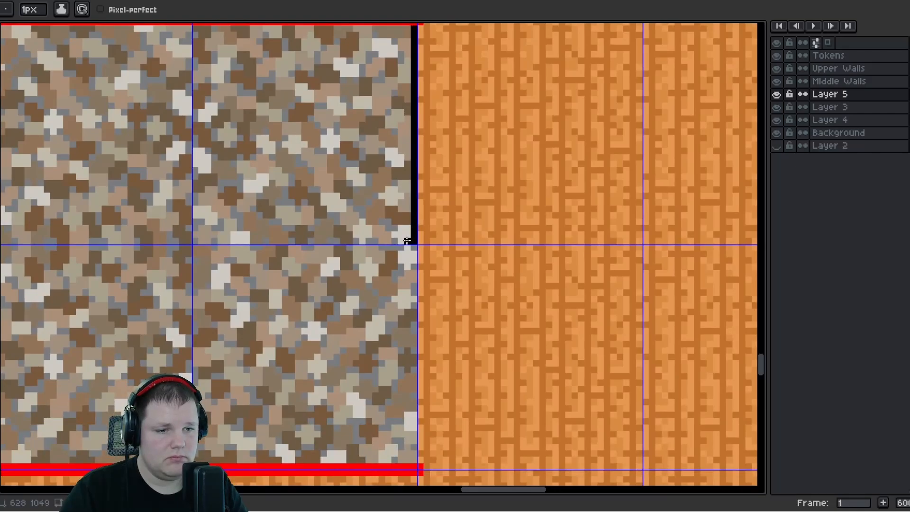
click(407, 241)
drag(393, 75, 369, 141)
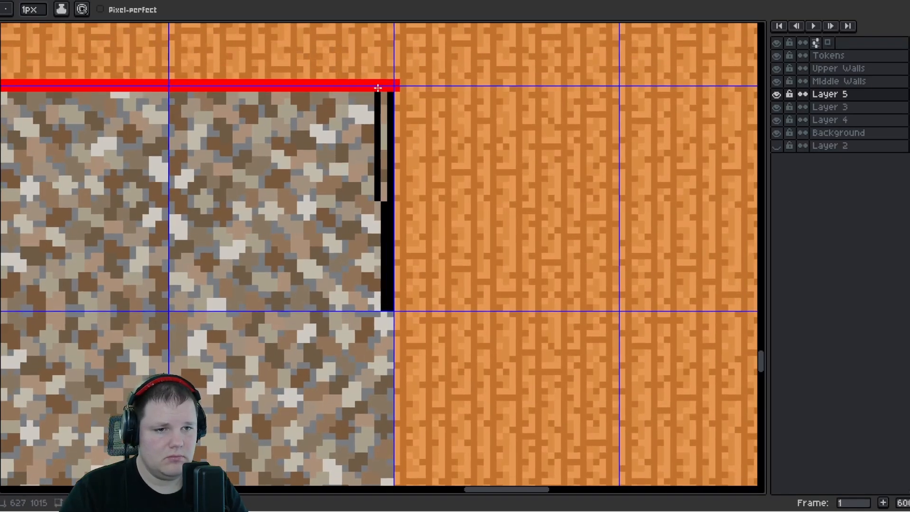
shift+click(384, 89)
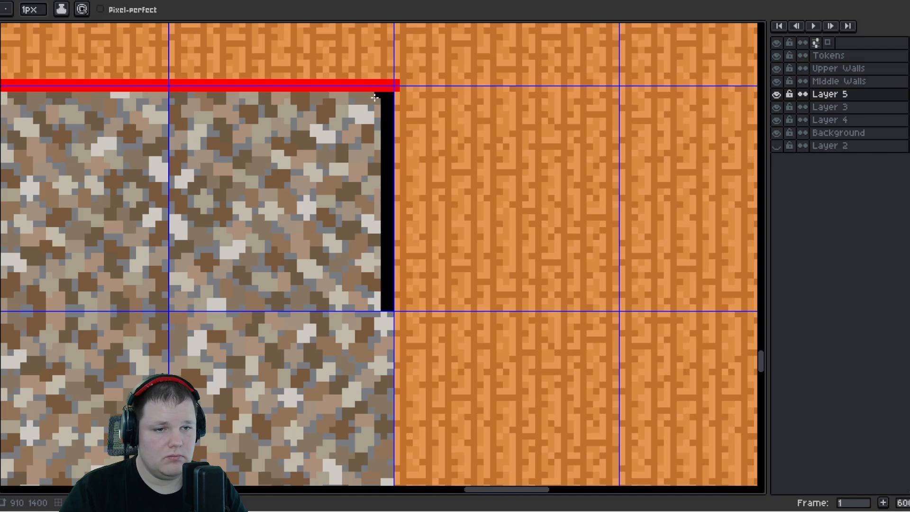
shift+click(377, 308)
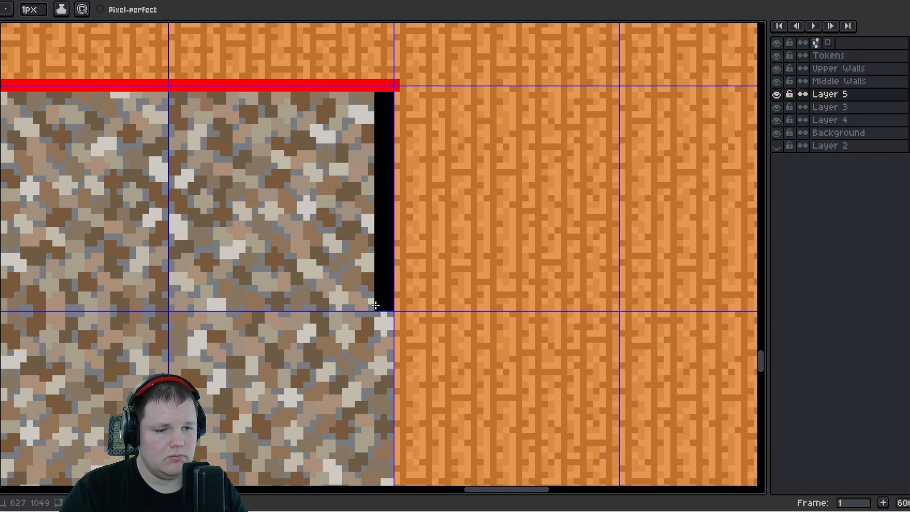
Widen the black bar to 4 px with another full-height pencil line on its cobble side
scroll(390, 181, up, 3)
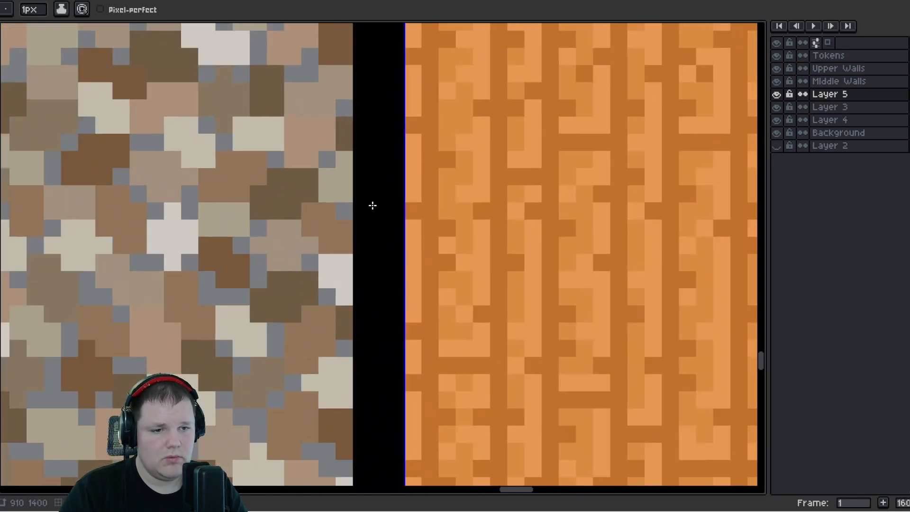
scroll(343, 187, down, 4)
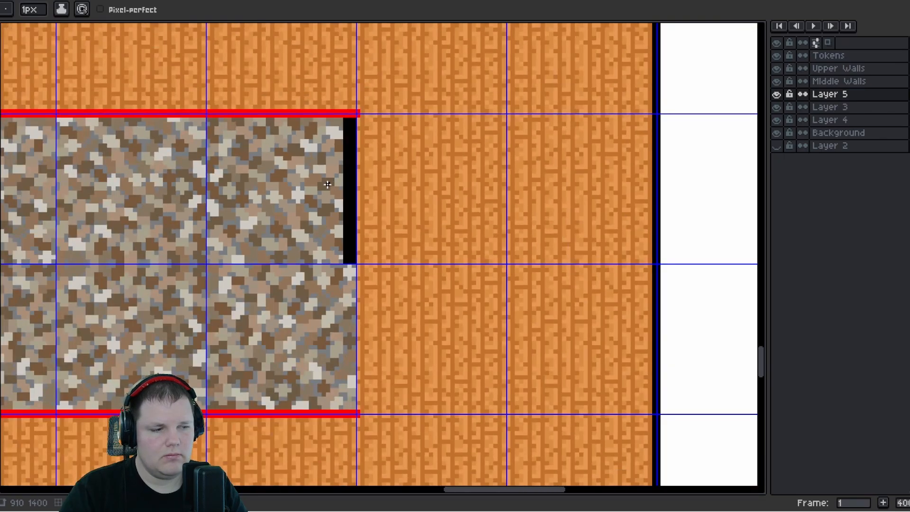
scroll(320, 126, up, 3)
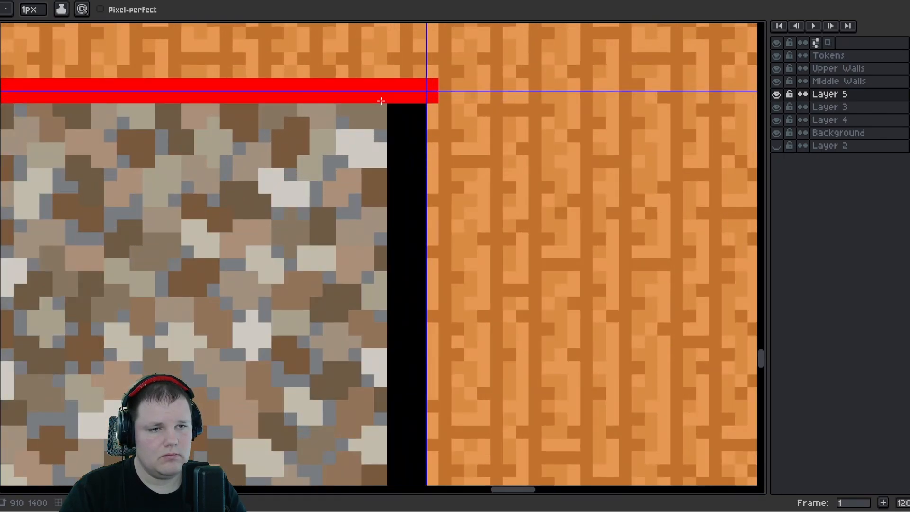
scroll(366, 142, down, 3)
scroll(369, 325, up, 1)
shift+click(378, 309)
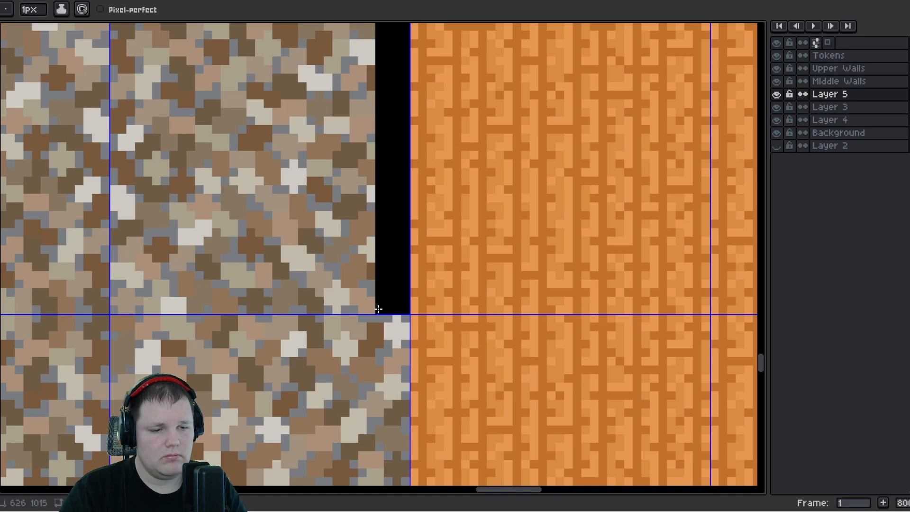
Continue the bar's cobble-side edge as a 1 px black line down to the lower red wall, undoing the stray diagonal stroke
key(i)
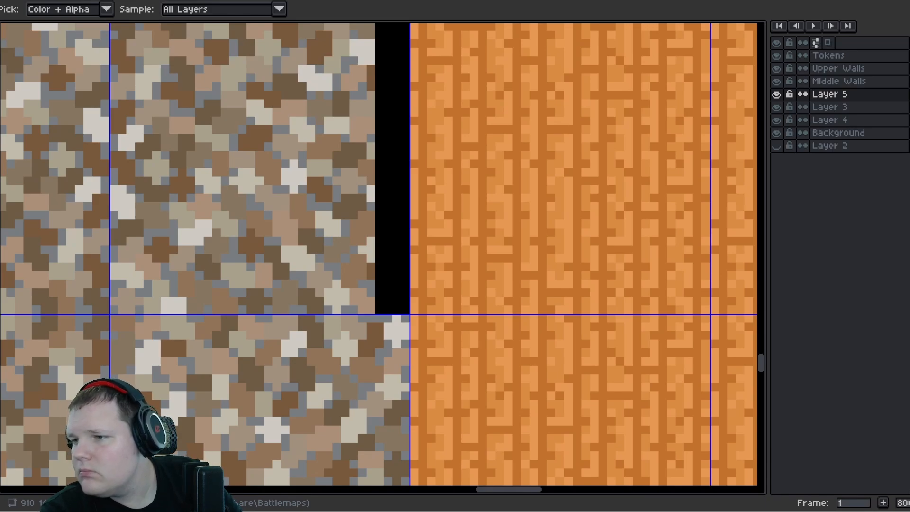
key(b)
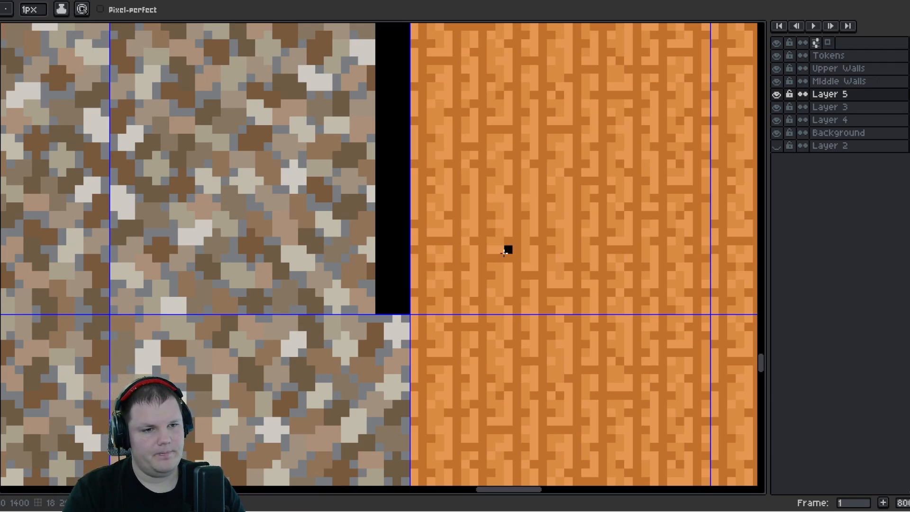
drag(397, 354, 349, 203)
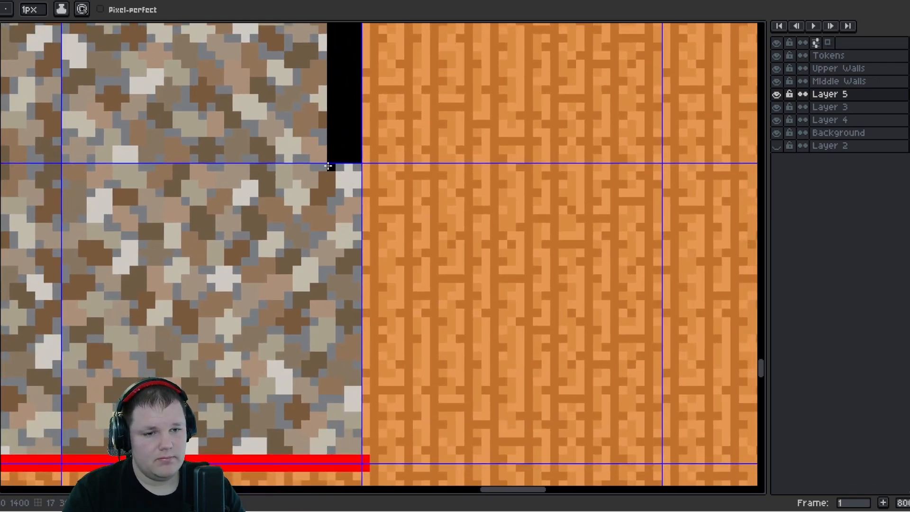
key(shift)
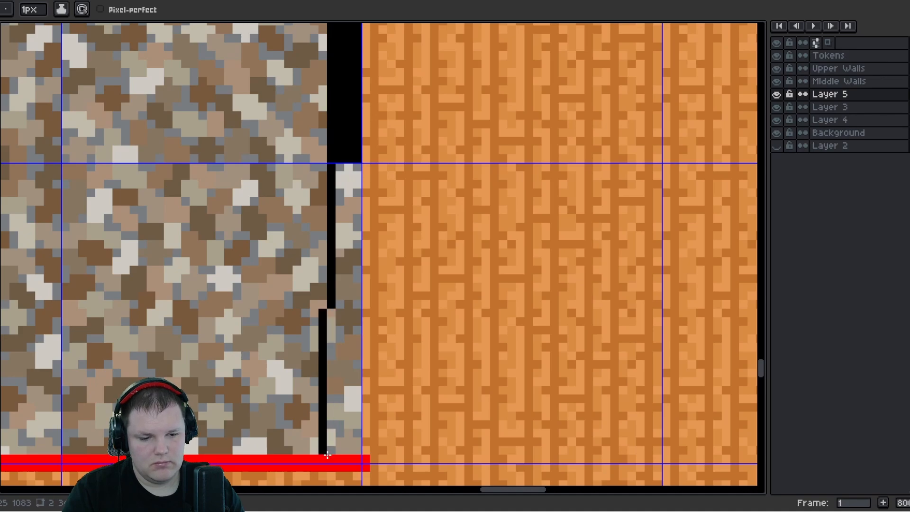
shift+click(362, 461)
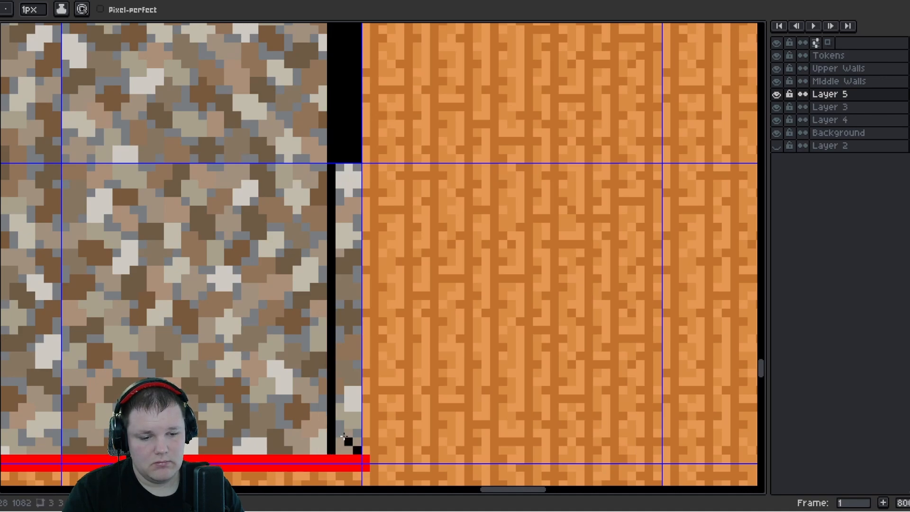
key(ctrl)
key(ctrl+z)
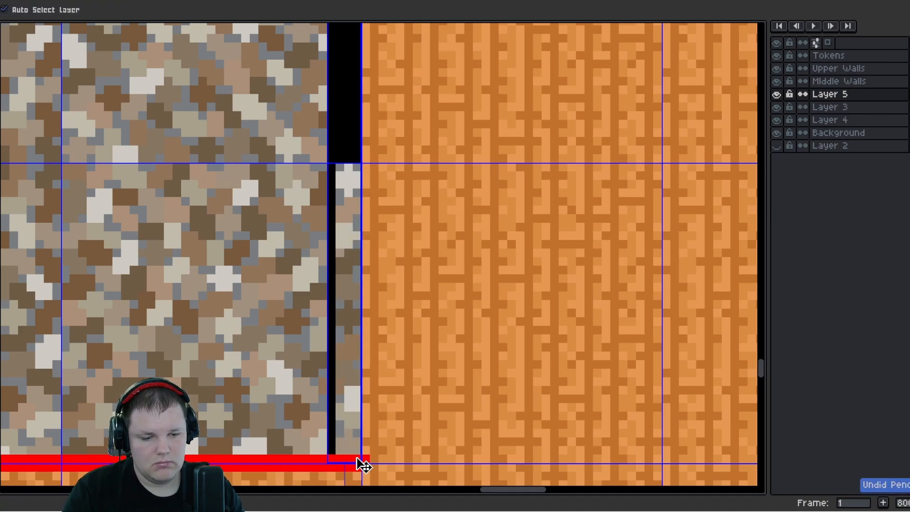
Fill the remaining 3 px gap beside the bar's lower half with straight black pencil lines down to the lower red wall
key(shift)
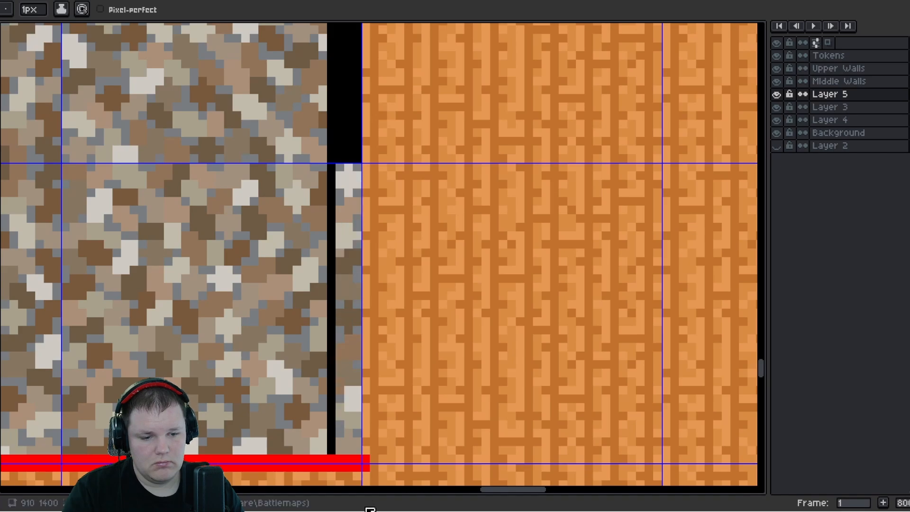
key(shift)
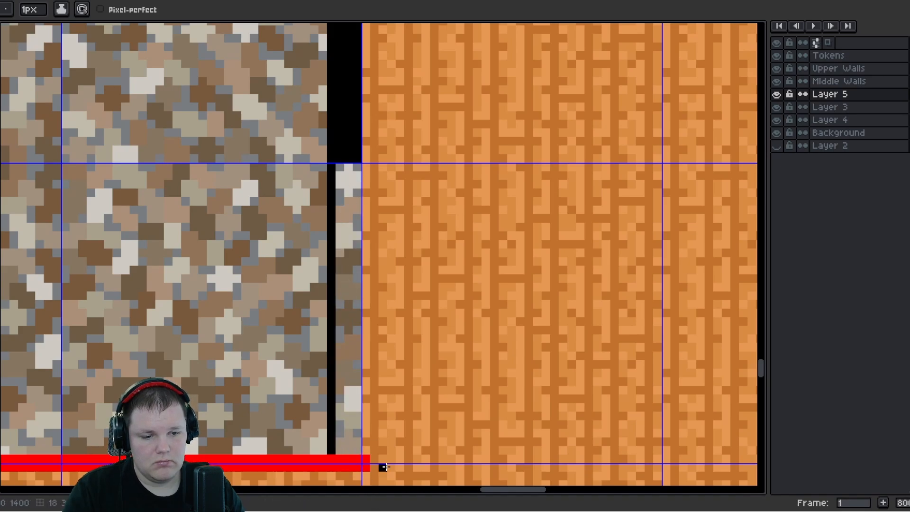
shift+click(348, 167)
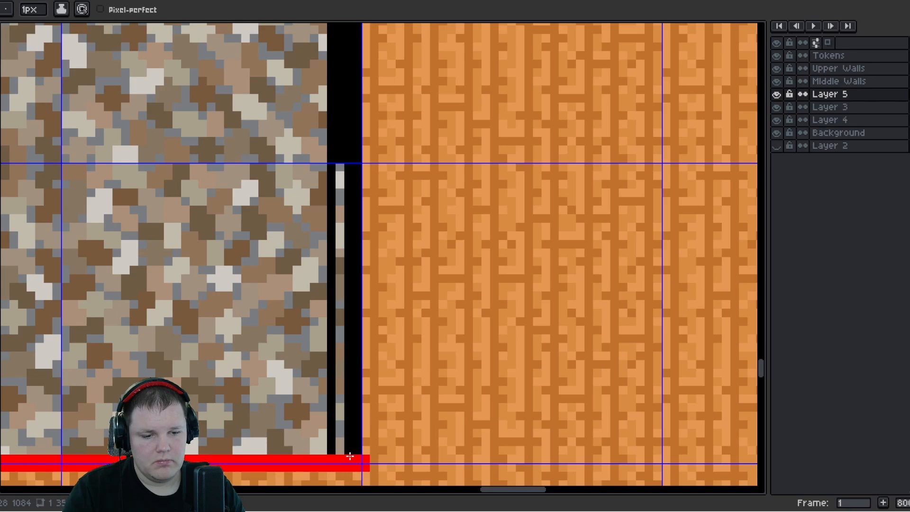
mouse_move(342, 458)
mouse_down()
mouse_move(354, 302)
mouse_move(343, 172)
mouse_up()
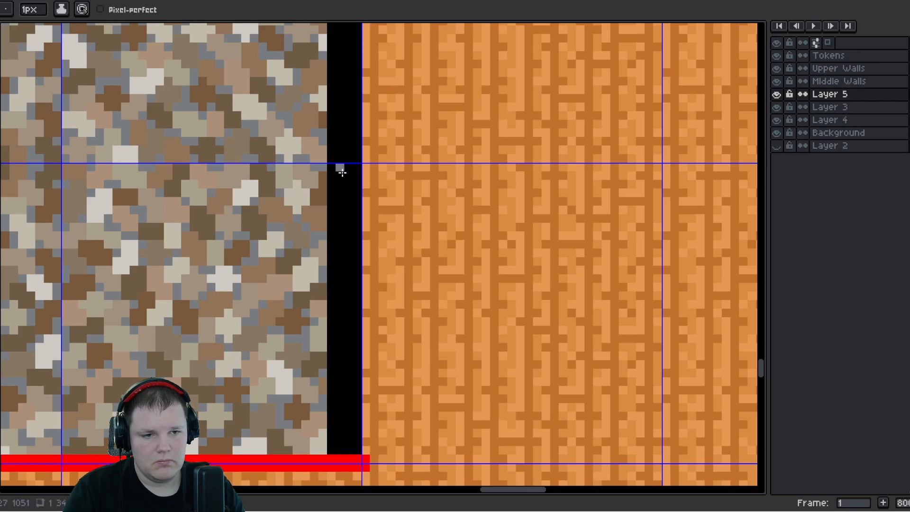
Widen the black bar to 5 px with a full-height pencil line on its cobble side, from the upper to the lower red wall
scroll(342, 168, down, 4)
scroll(349, 280, up, 2)
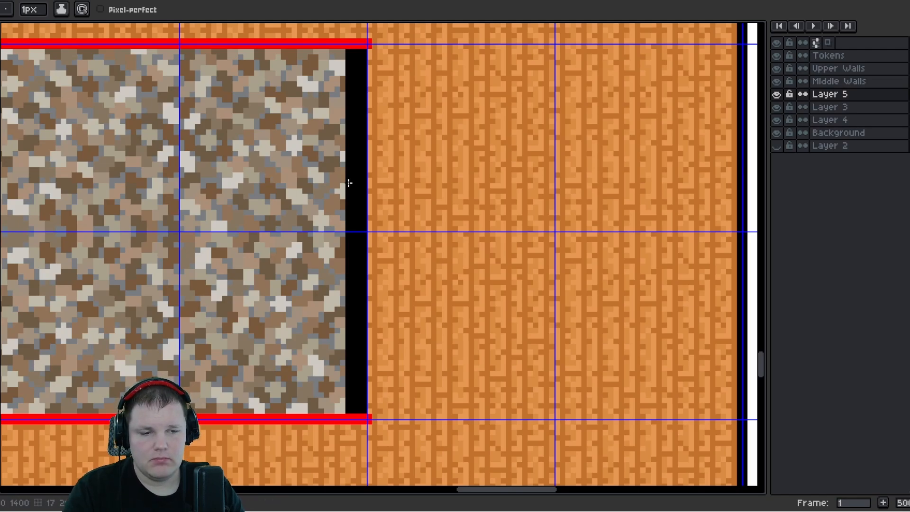
scroll(348, 107, up, 2)
drag(321, 70, 278, 185)
scroll(305, 143, up, 3)
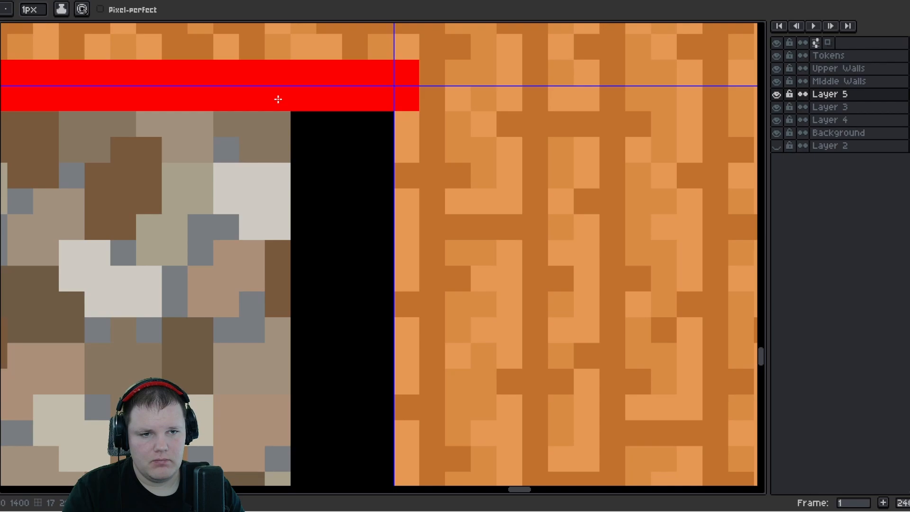
scroll(290, 114, down, 4)
drag(268, 347, 237, 99)
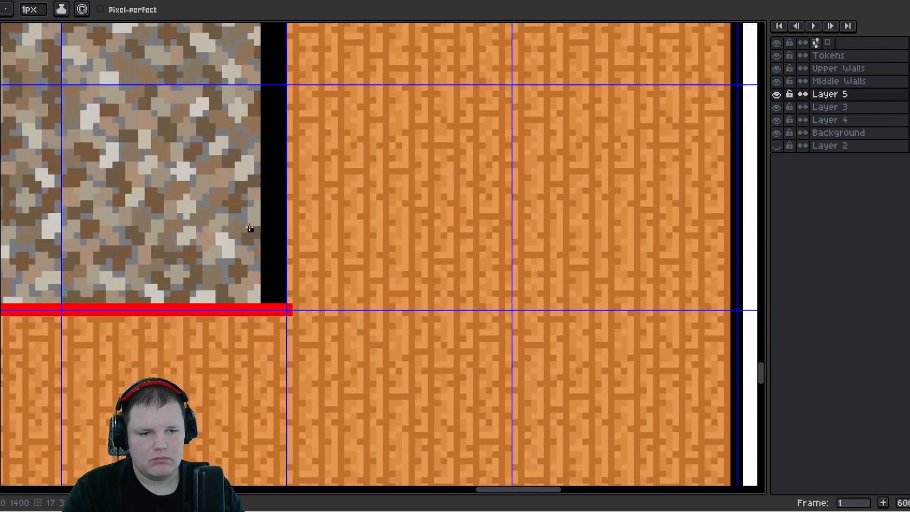
scroll(241, 294, up, 3)
shift+click(289, 323)
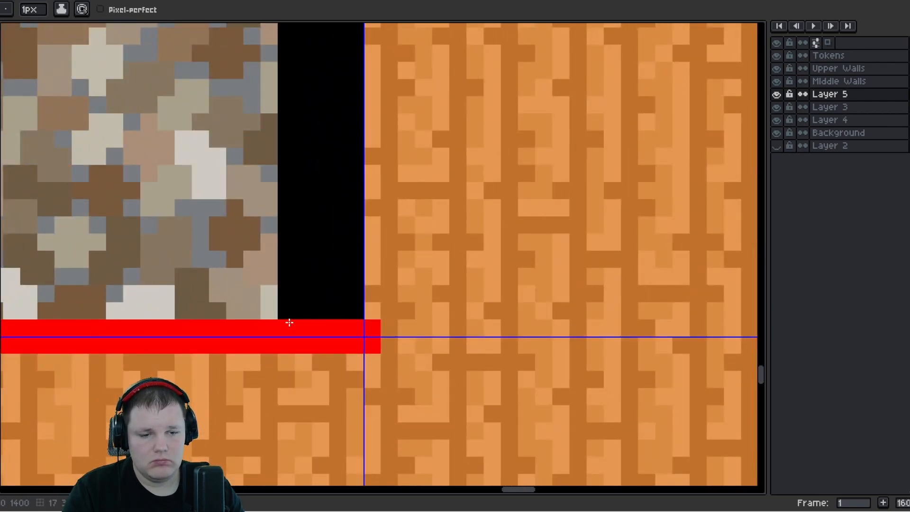
scroll(293, 314, down, 4)
scroll(294, 308, down, 2)
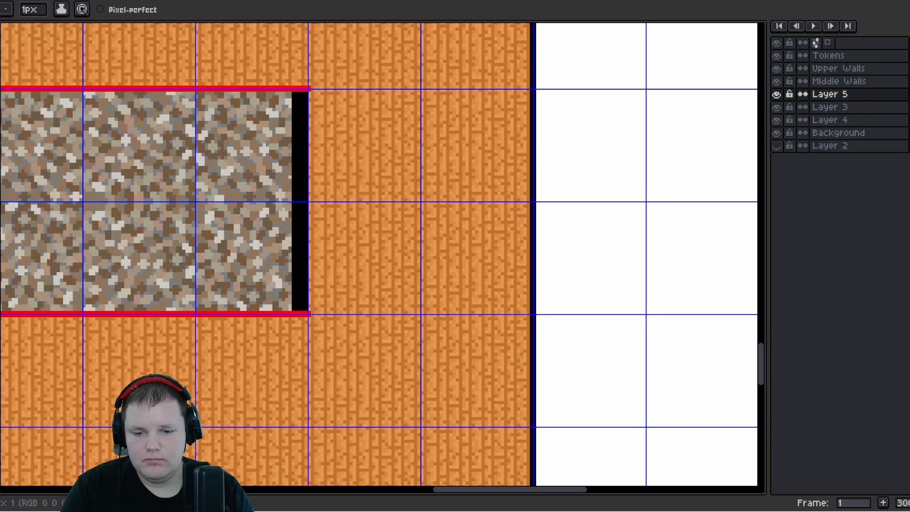
Open the black foreground colour for editing, switch it from the RGB model and adjust its shade
click(1, 465)
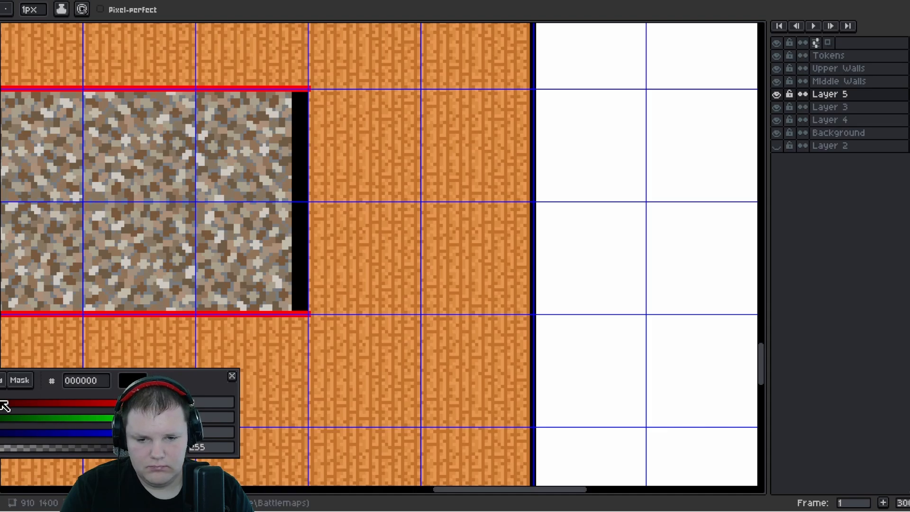
click(1, 380)
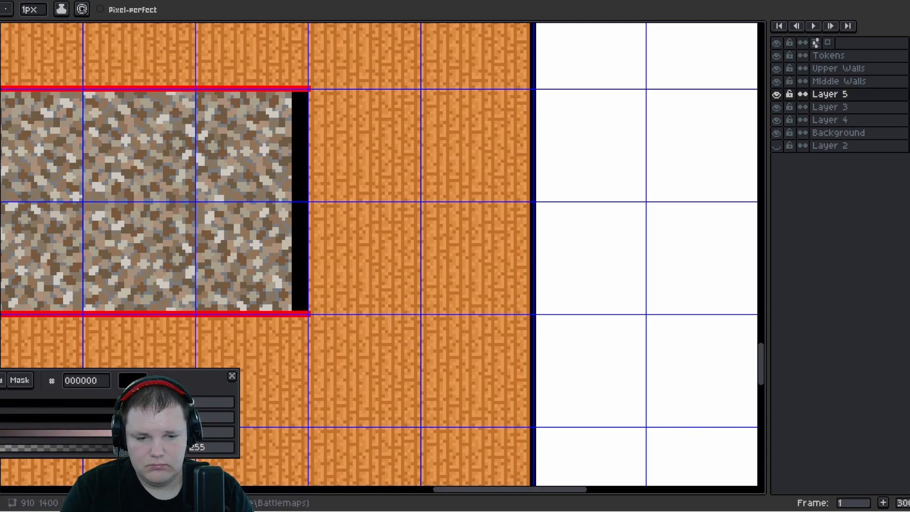
drag(1, 417, 1, 444)
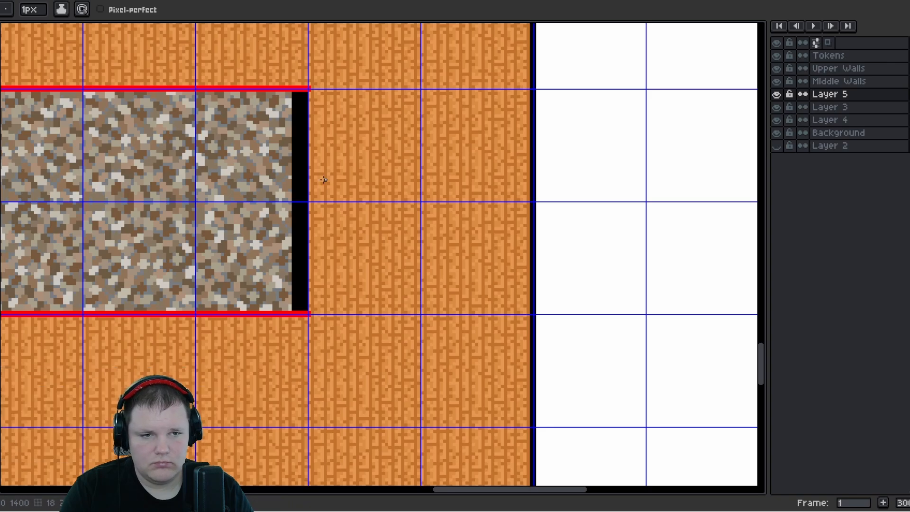
drag(254, 192, 159, 259)
scroll(201, 207, up, 3)
scroll(230, 103, up, 3)
scroll(208, 98, up, 3)
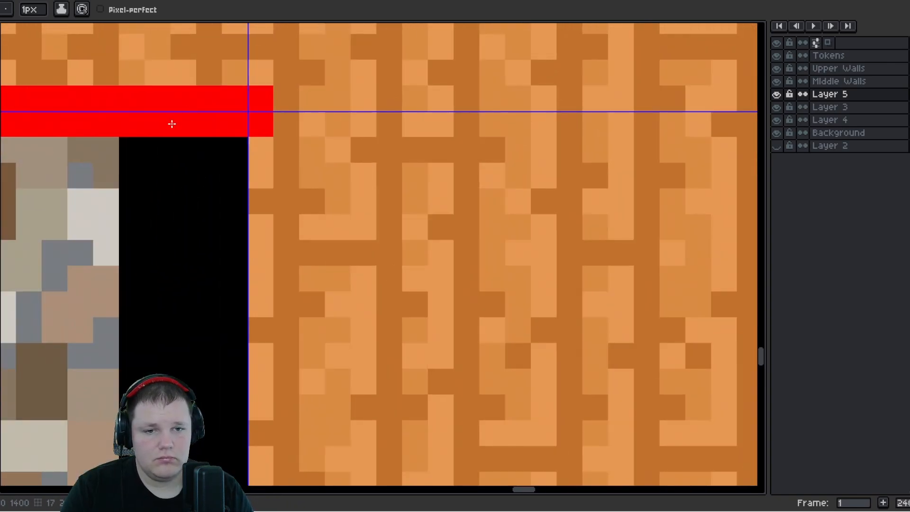
Draw two straight dark grey vertical lines through the black strip beside the gravel, running between the two red lines
scroll(165, 203, down, 6)
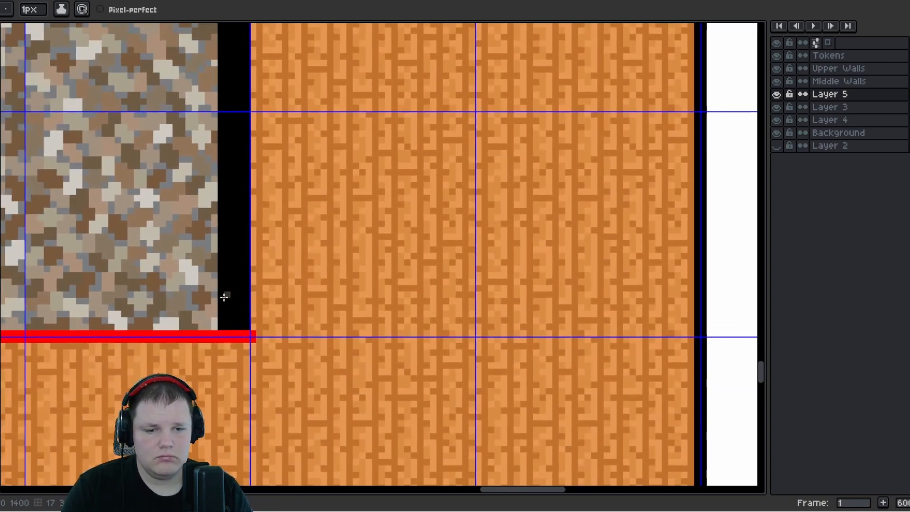
scroll(229, 332, up, 3)
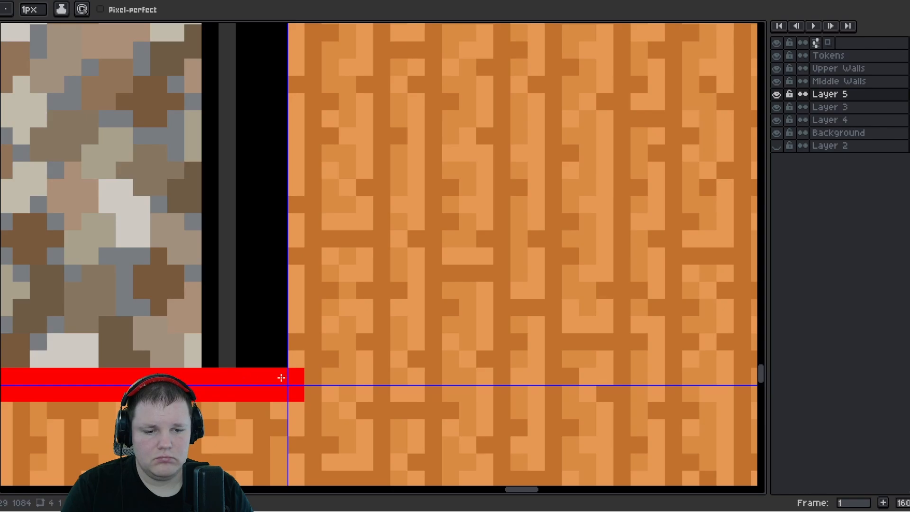
scroll(282, 378, down, 4)
scroll(258, 204, up, 4)
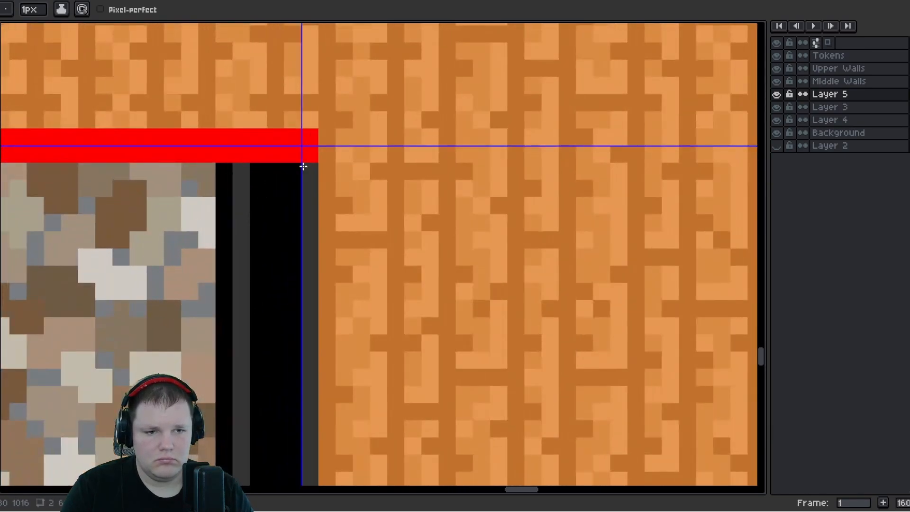
shift+click(293, 155)
scroll(281, 198, down, 5)
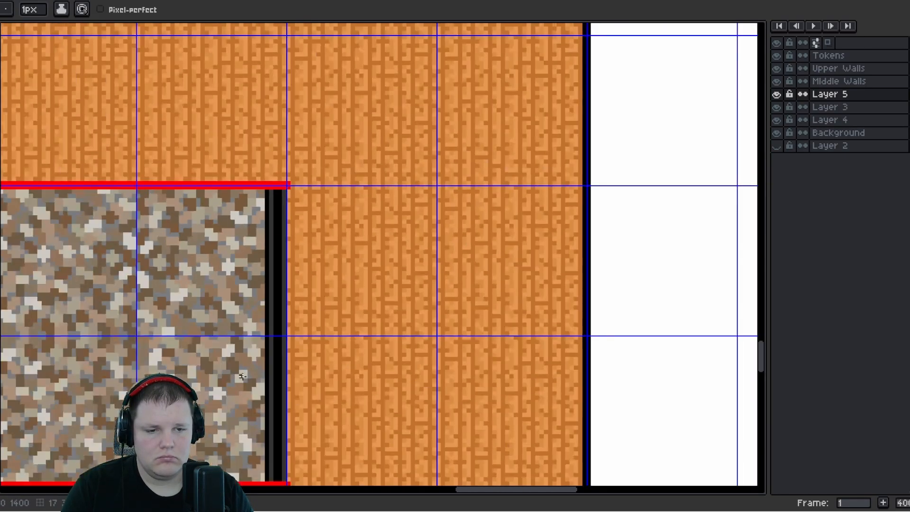
Cover the other inner columns of the black strip with straight dark grey lines, leaving the column next to the gravel black
scroll(245, 426, up, 1)
drag(245, 426, 218, 268)
scroll(257, 367, up, 3)
shift+click(271, 296)
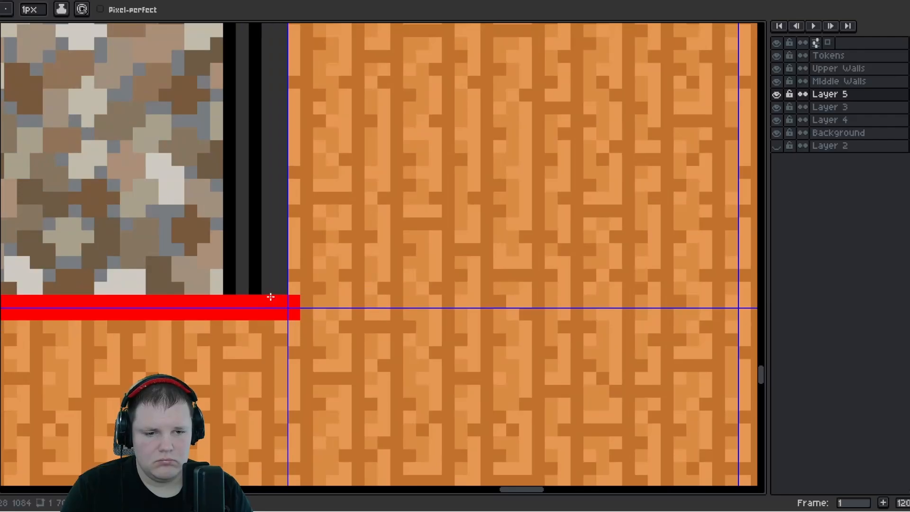
scroll(256, 301, down, 4)
drag(257, 158, 232, 362)
scroll(227, 213, up, 4)
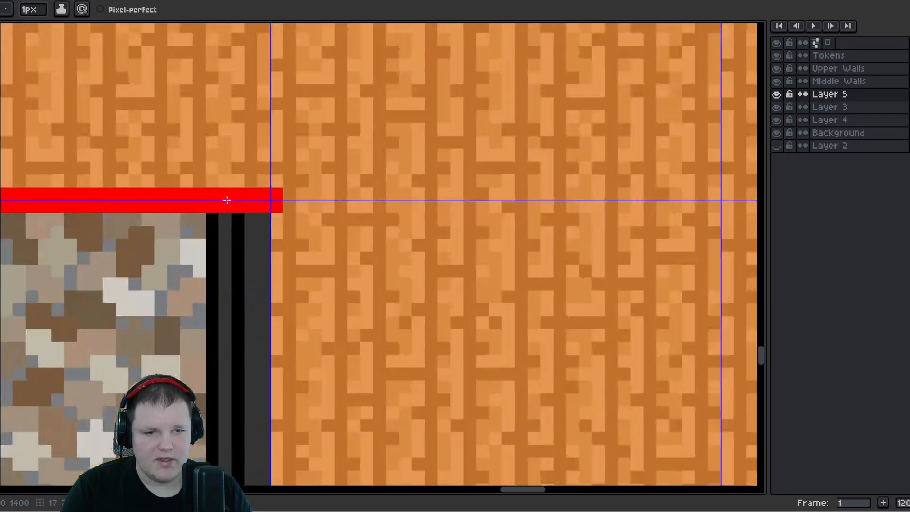
shift+click(235, 205)
scroll(244, 237, down, 2)
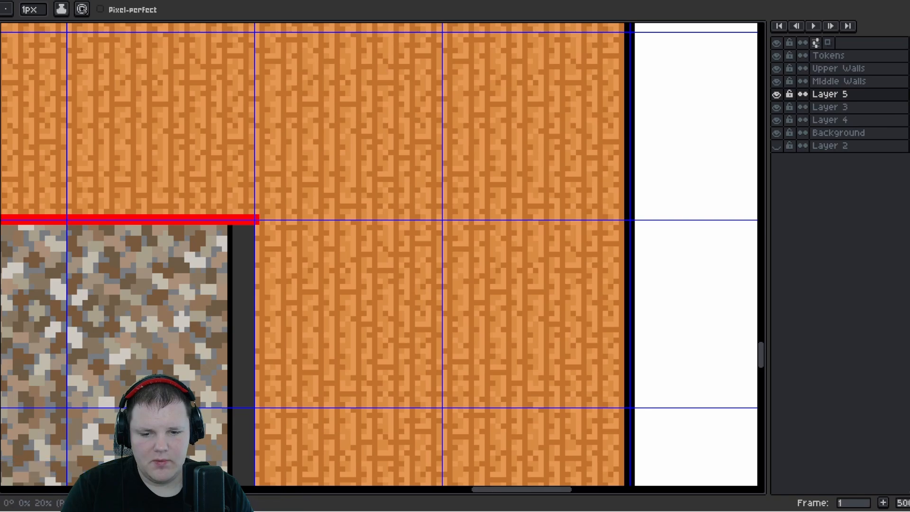
Set the drawing colour to grey 969696 and fill the dark grey strip beside the gravel with it
click(1, 467)
click(92, 436)
drag(93, 437, 90, 434)
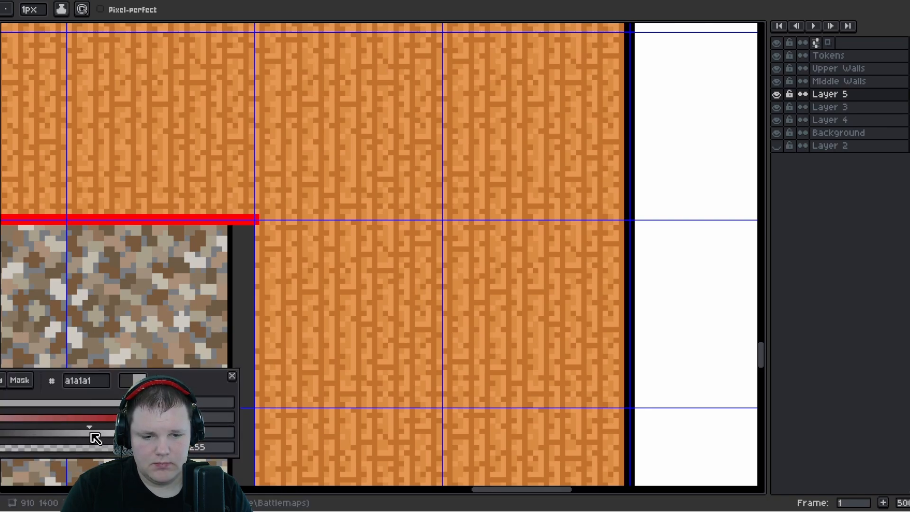
drag(95, 438, 80, 434)
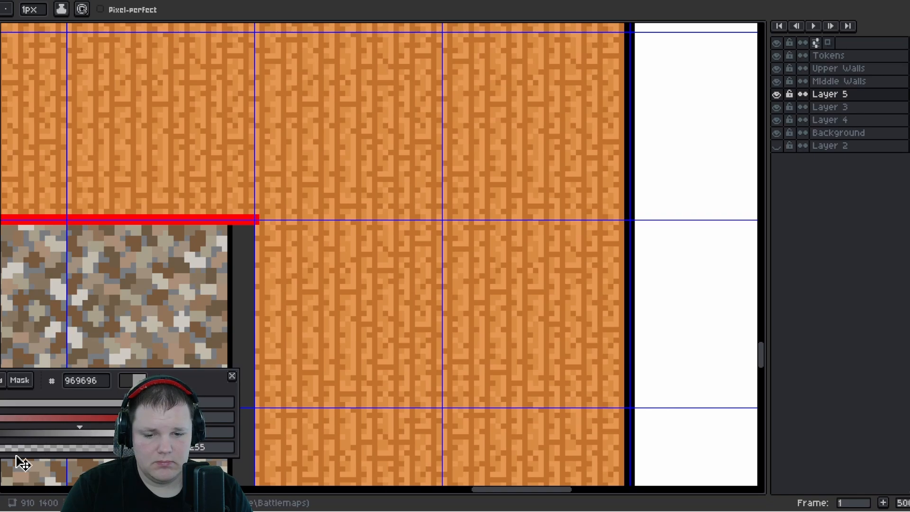
key(g)
click(244, 346)
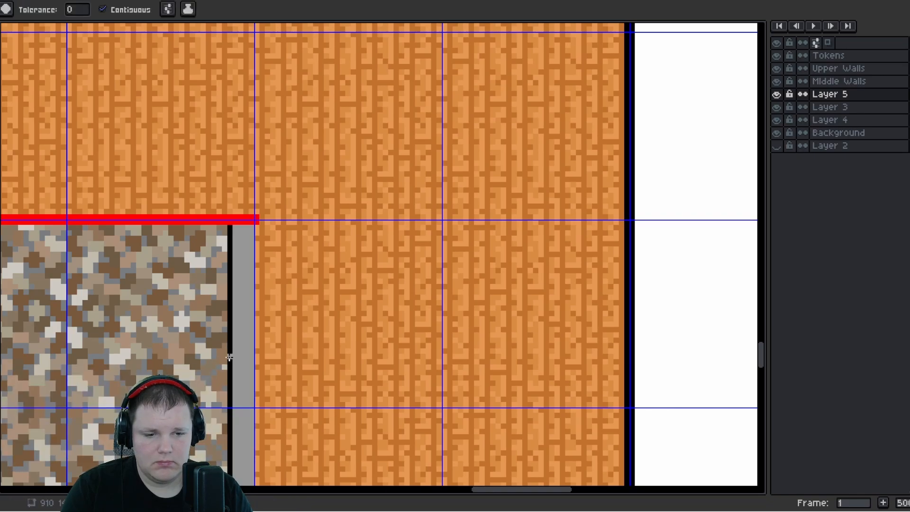
scroll(219, 351, down, 2)
scroll(196, 355, up, 2)
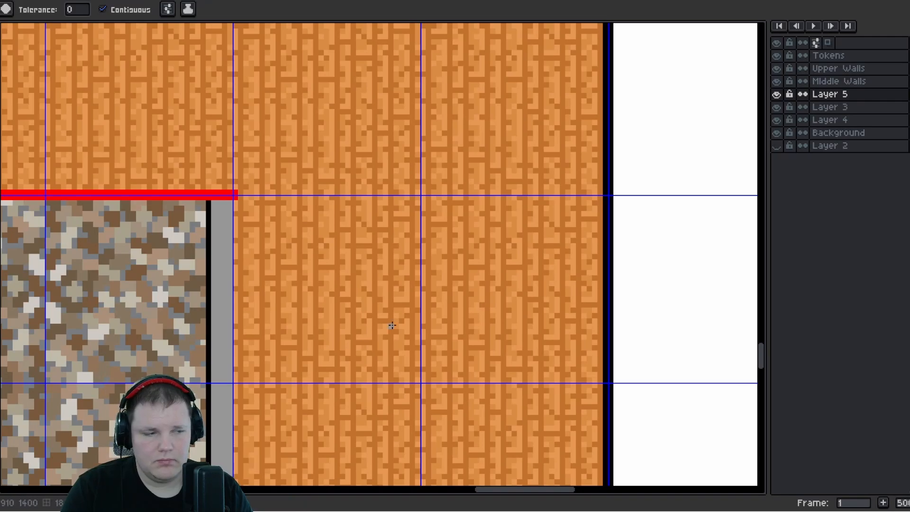
Open the properties of Layer 5 and try the Darken, Color Burn and Multiply blend modes on the strip
right_click(852, 95)
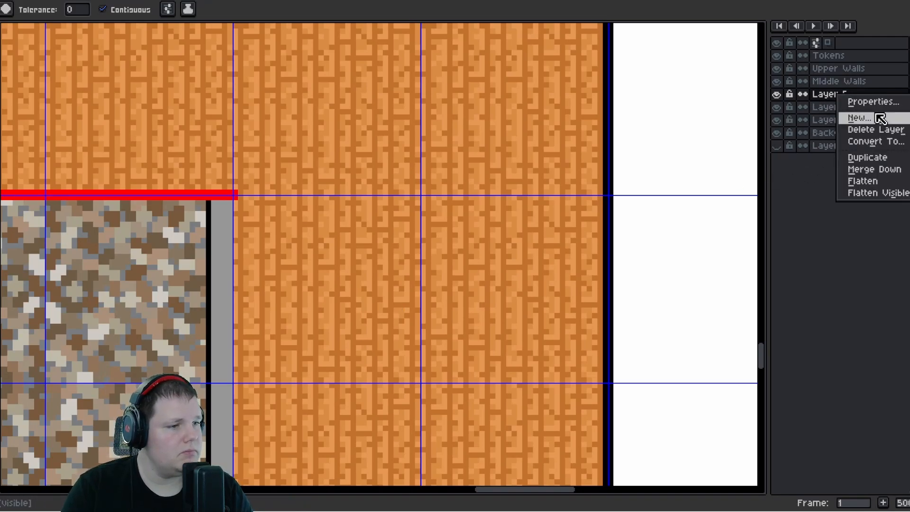
click(858, 98)
click(505, 248)
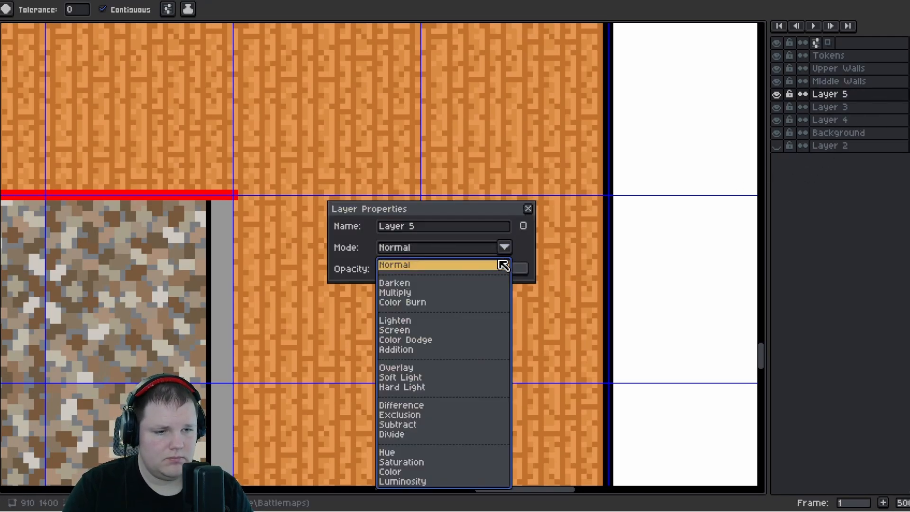
click(411, 283)
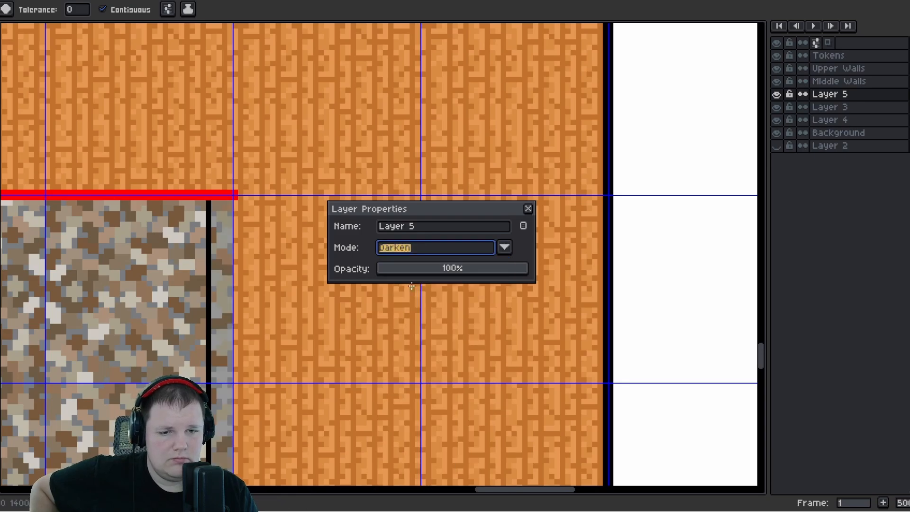
click(503, 248)
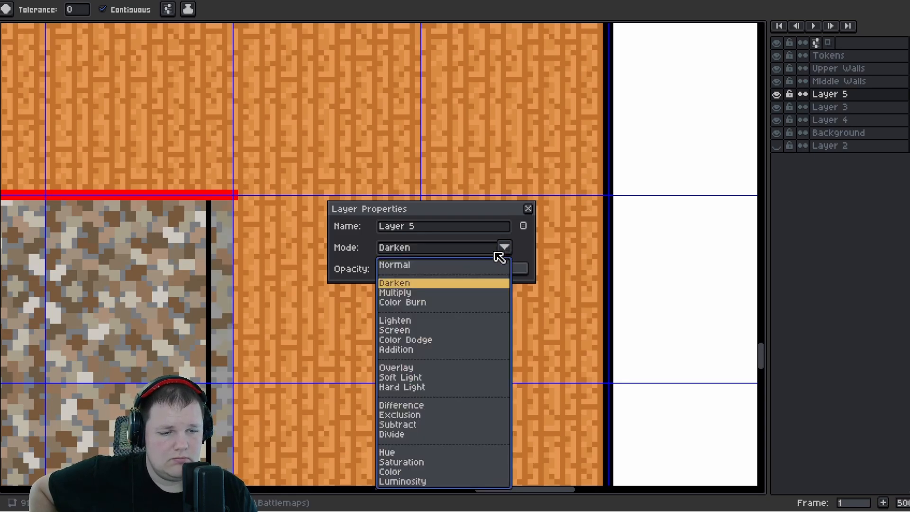
click(429, 302)
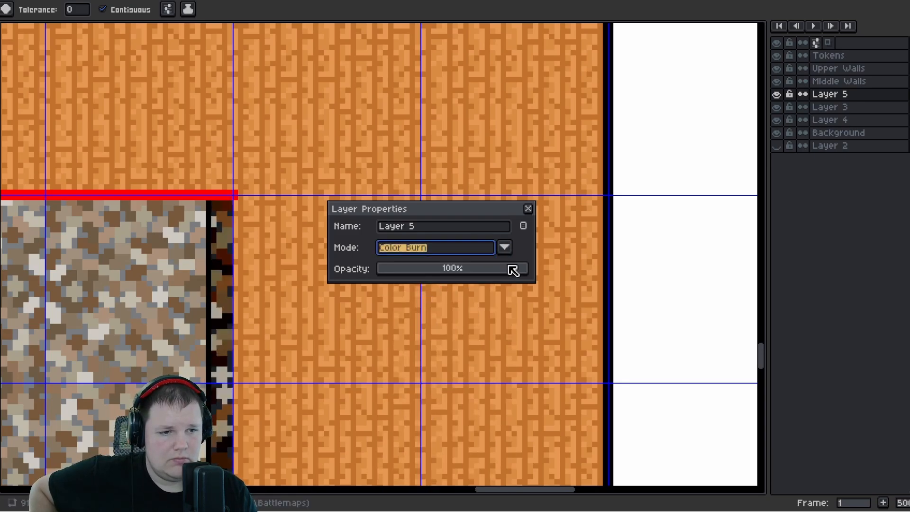
click(504, 247)
click(448, 293)
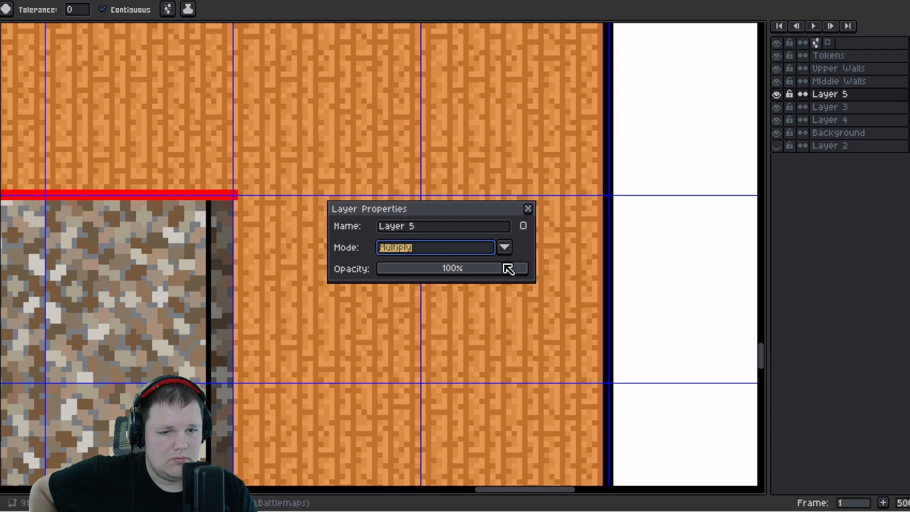
scroll(229, 330, down, 3)
scroll(229, 329, up, 3)
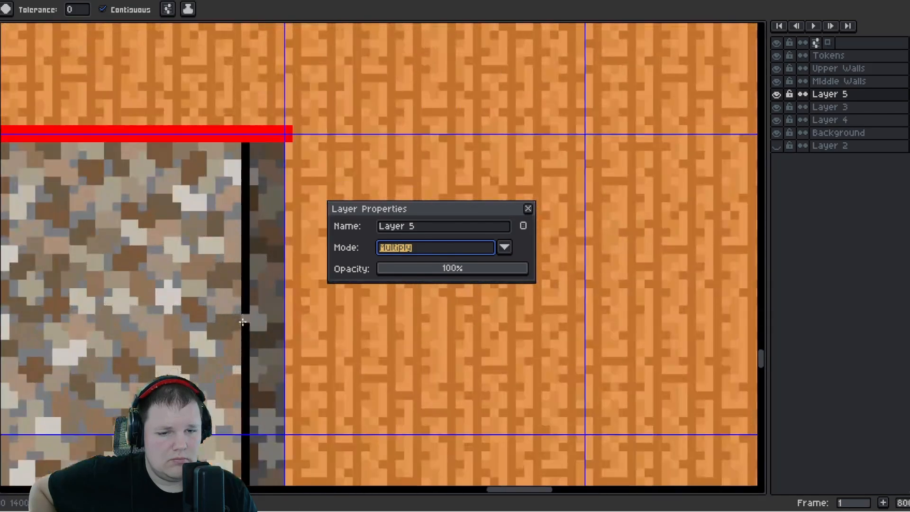
Try the Addition, Overlay and Soft Light blend modes on Layer 5 and compare their effect on the strip
click(505, 249)
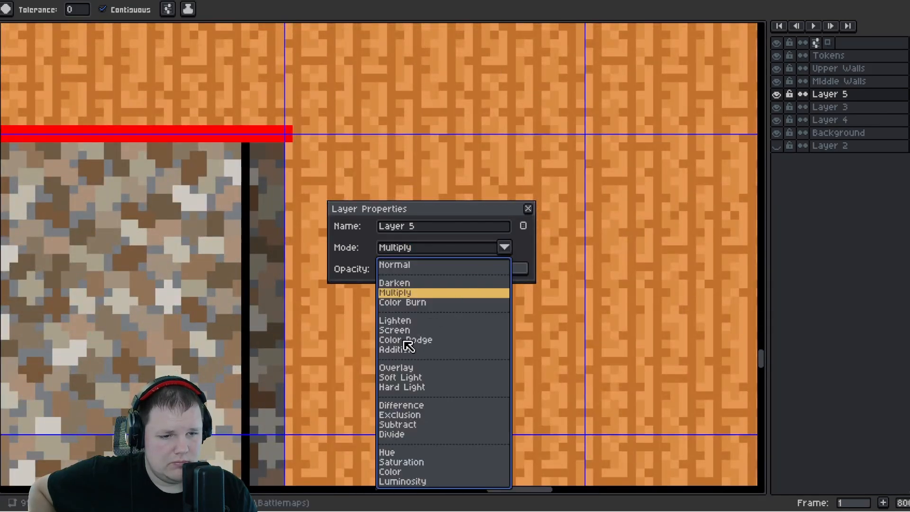
click(405, 350)
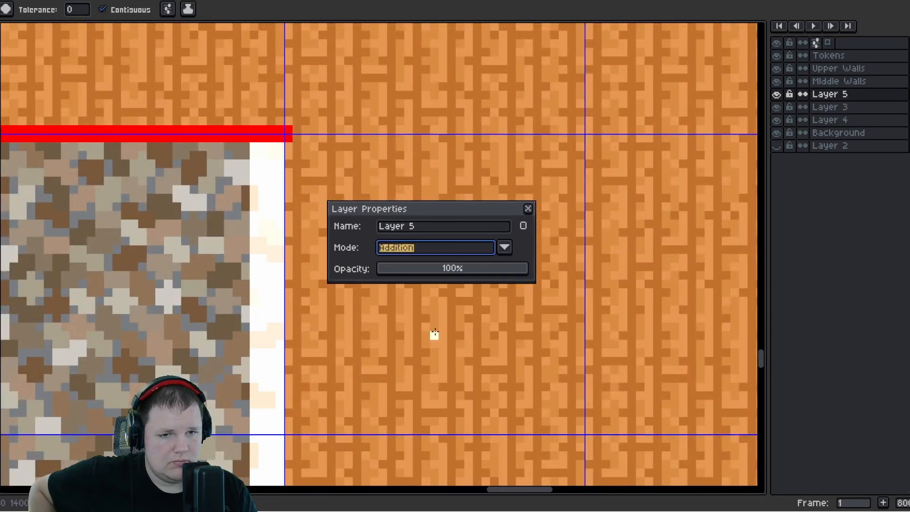
click(504, 247)
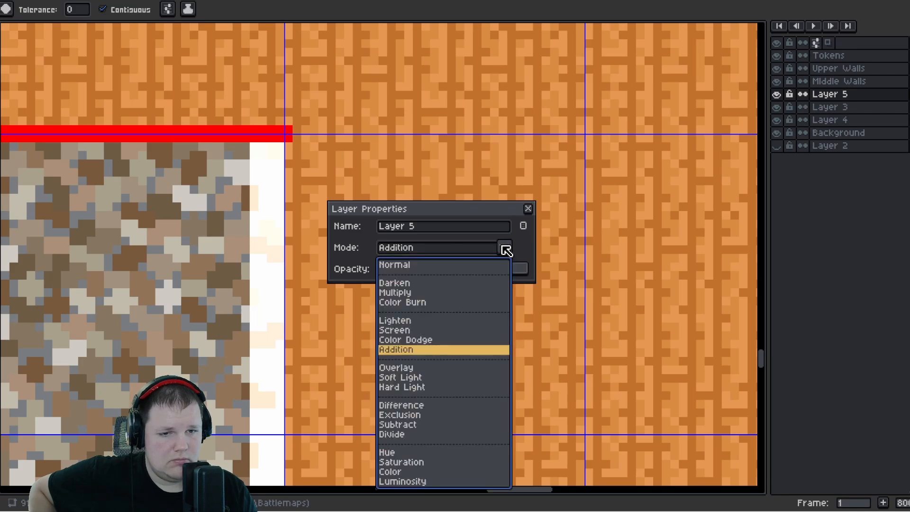
click(426, 366)
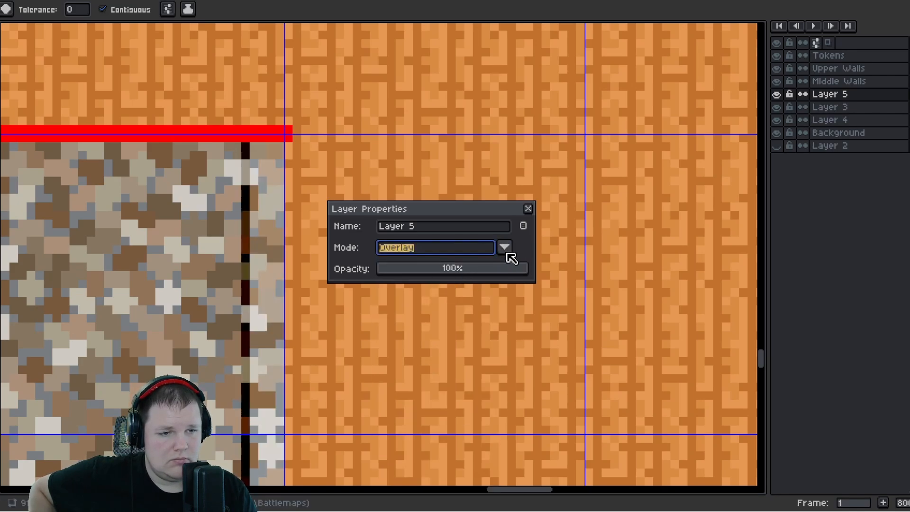
click(505, 248)
click(402, 378)
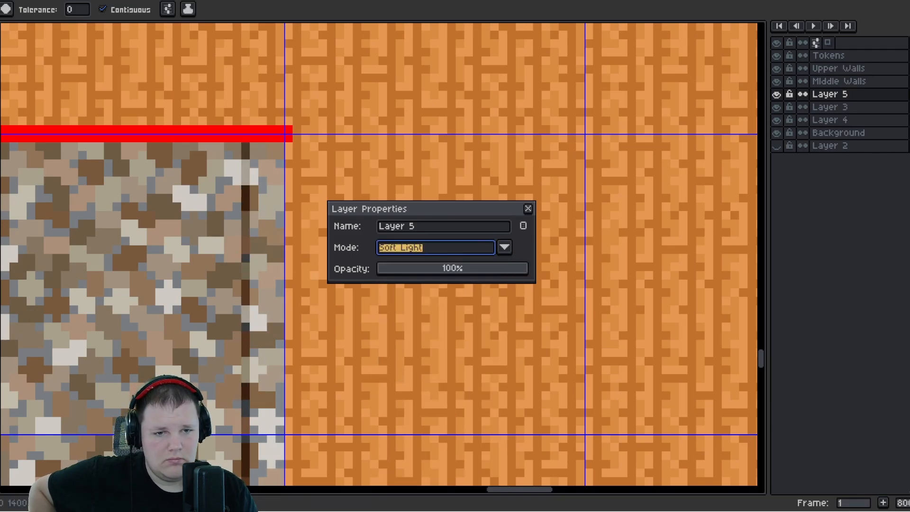
scroll(281, 256, down, 3)
scroll(282, 257, up, 1)
scroll(268, 251, up, 1)
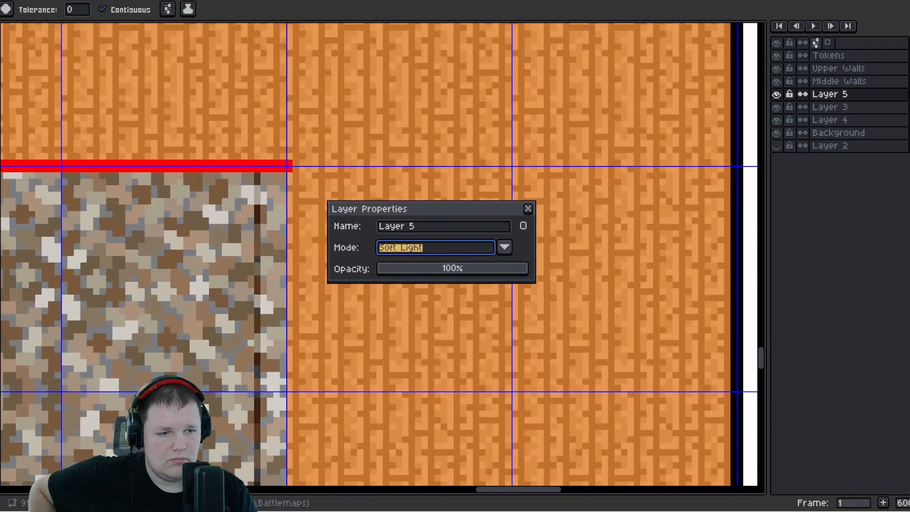
Try the Hard Light, Difference and Exclusion blend modes on Layer 5 and compare their effect on the strip
click(505, 247)
click(430, 387)
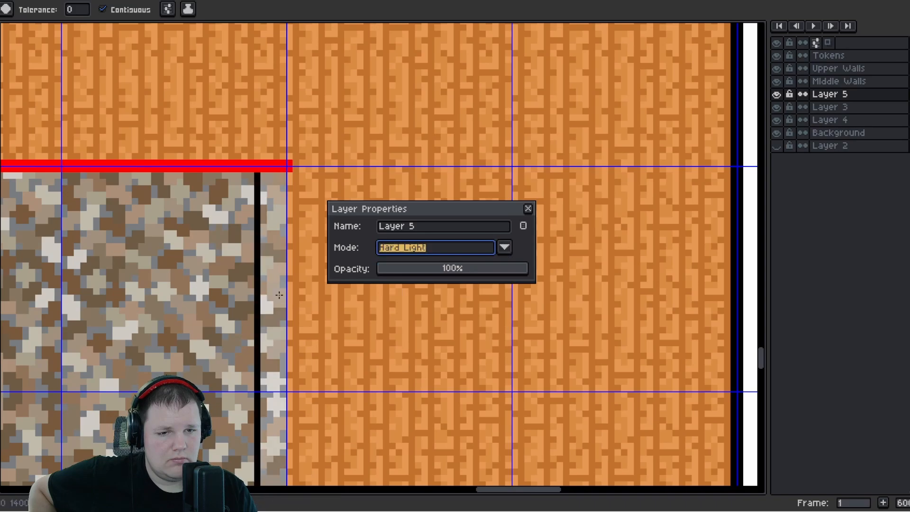
scroll(287, 298, down, 1)
scroll(284, 296, up, 1)
scroll(266, 295, up, 2)
scroll(267, 294, down, 2)
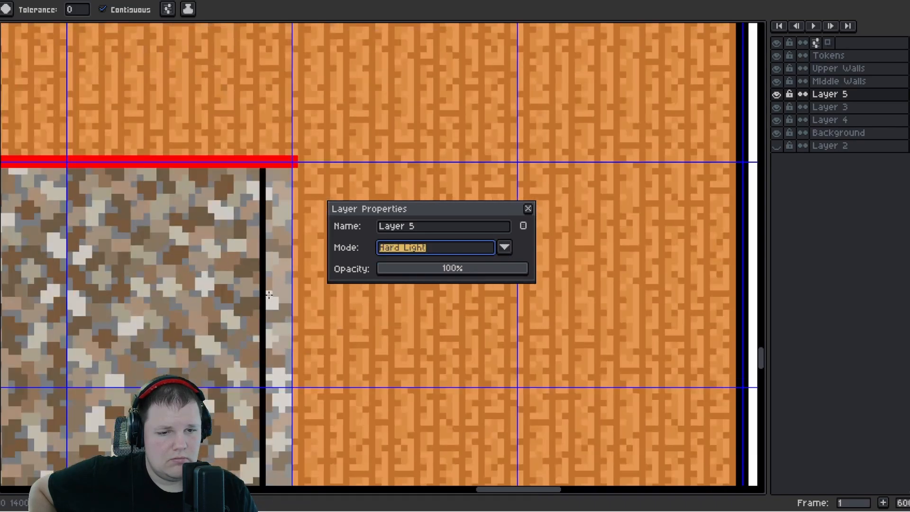
click(504, 247)
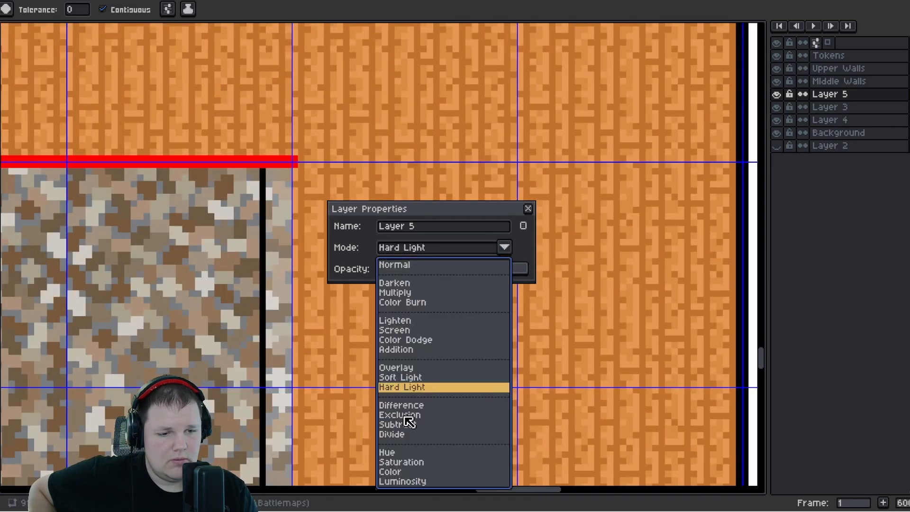
click(403, 404)
click(505, 247)
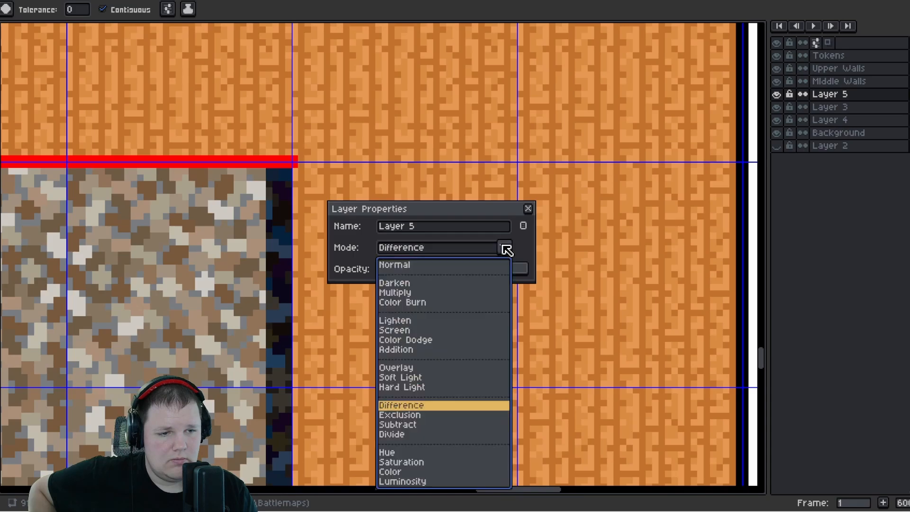
click(404, 415)
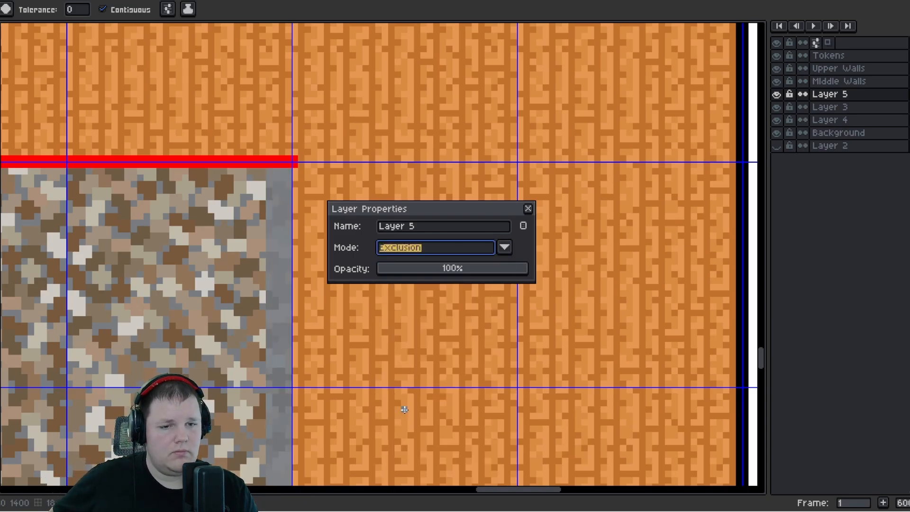
Set the blend mode of Layer 5 to Subtract and examine the strip beside the gravel
click(504, 247)
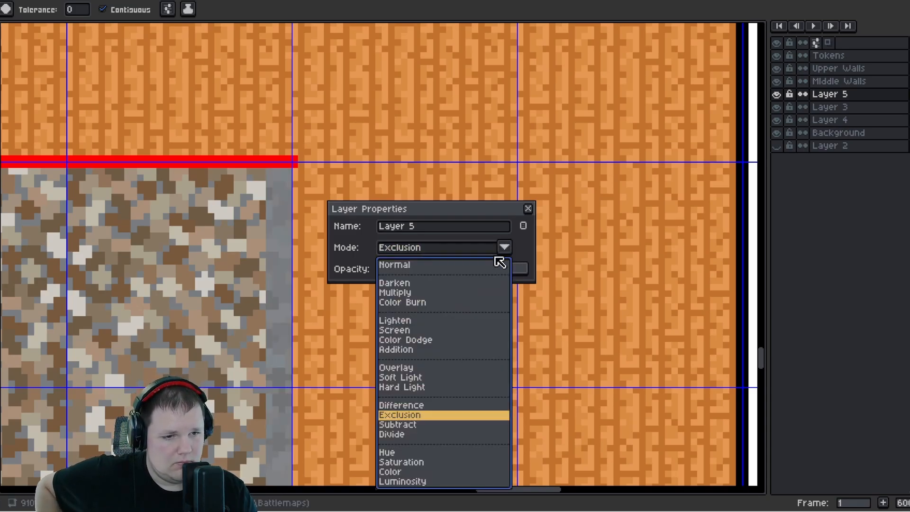
click(399, 427)
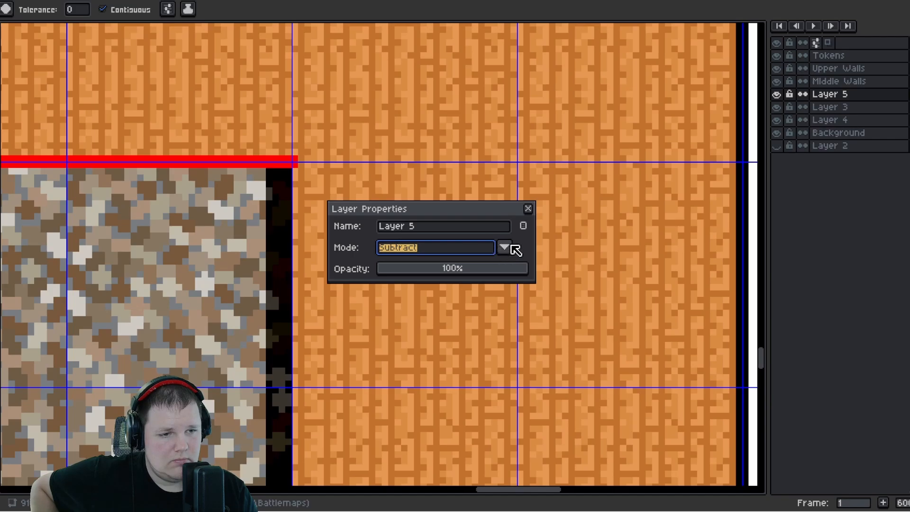
scroll(278, 203, up, 2)
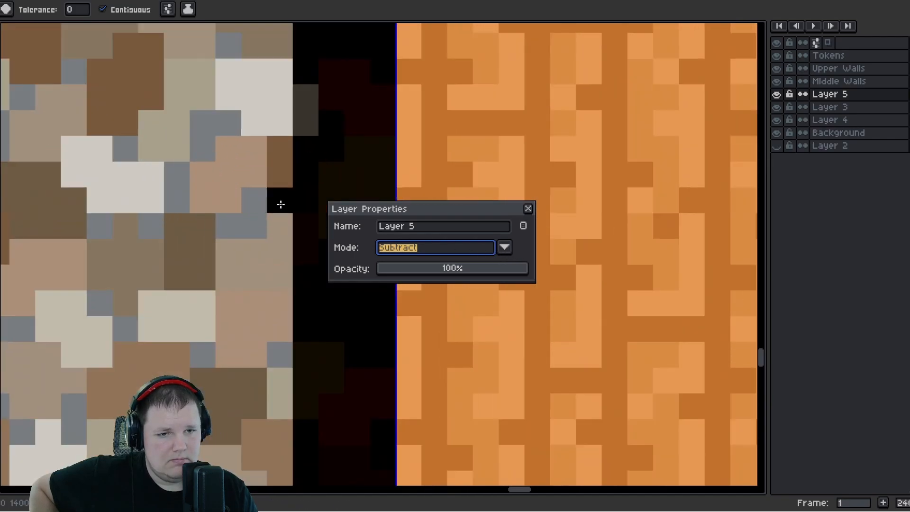
scroll(280, 203, down, 2)
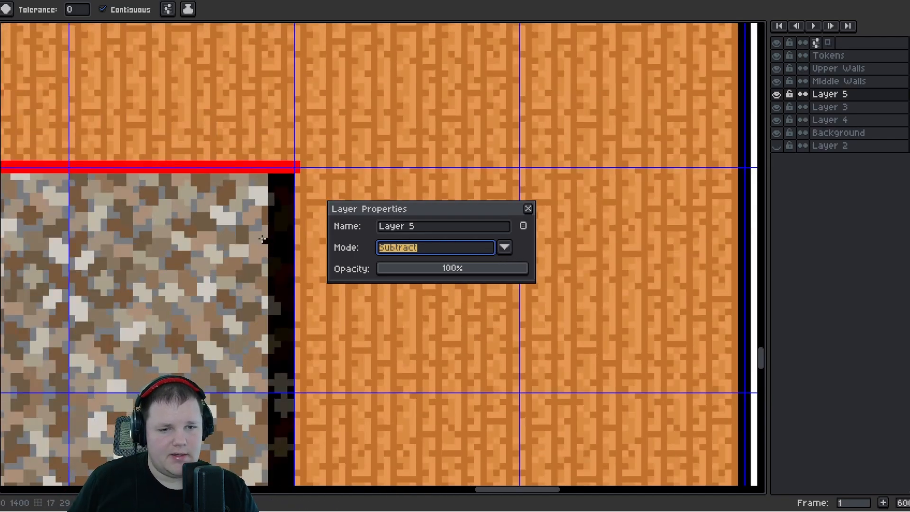
Try a Paint Bucket fill on Layer 5 at the red line above the strip, and undo it
scroll(273, 185, up, 2)
click(271, 130)
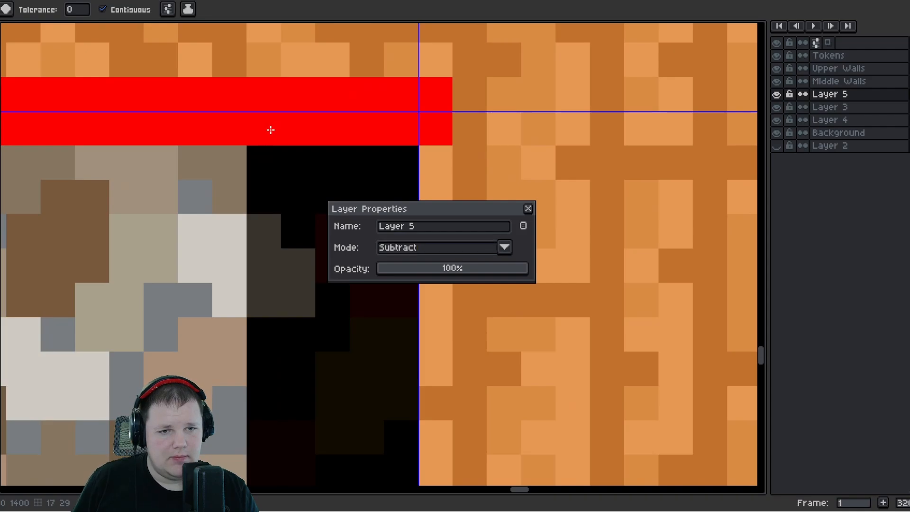
scroll(263, 223, down, 2)
scroll(261, 235, up, 1)
key(ctrl+z)
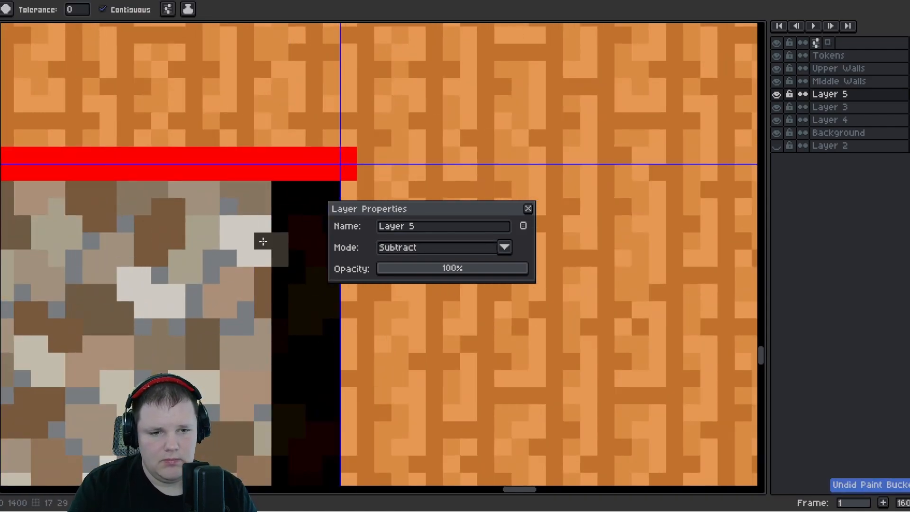
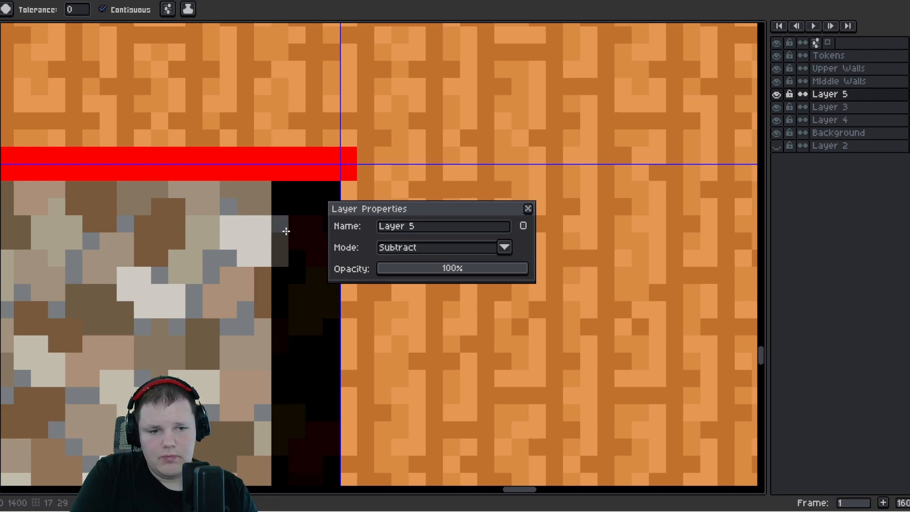
Recolour the Layer 5 strip beside the gravel with the Paint Bucket: dark gray (RGB 51) for the wide band, lighter gray for its thin edge line
scroll(292, 277, down, 4)
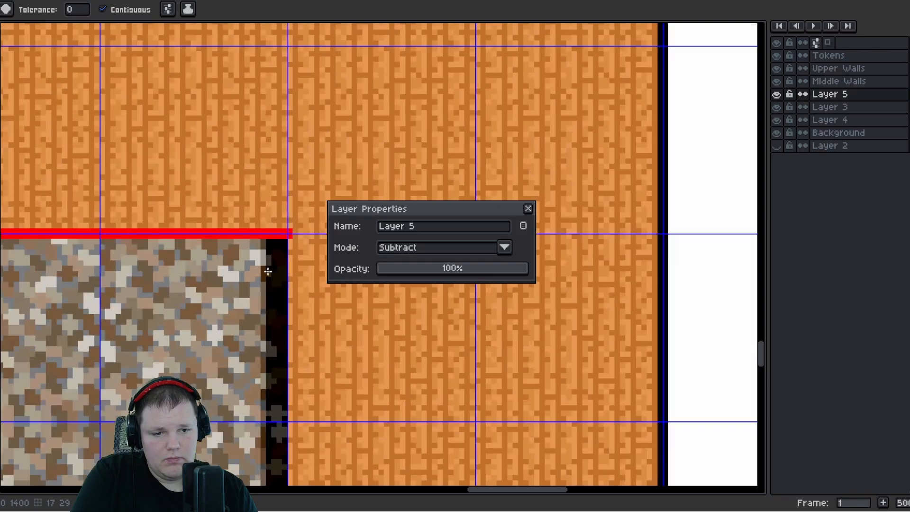
scroll(277, 298, up, 4)
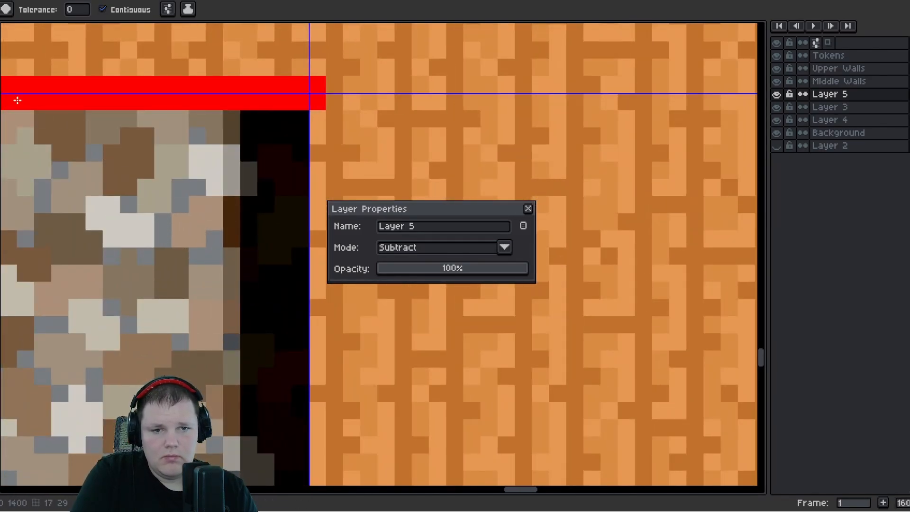
click(278, 191)
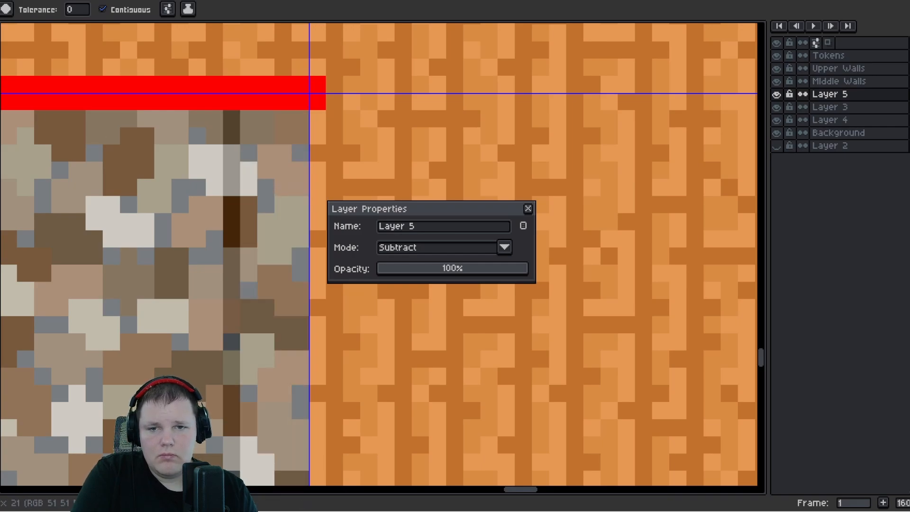
click(221, 143)
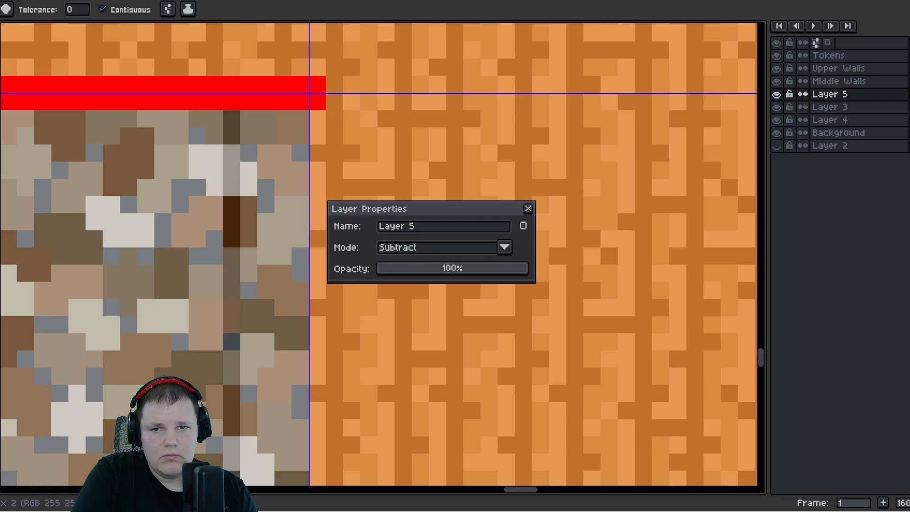
click(228, 157)
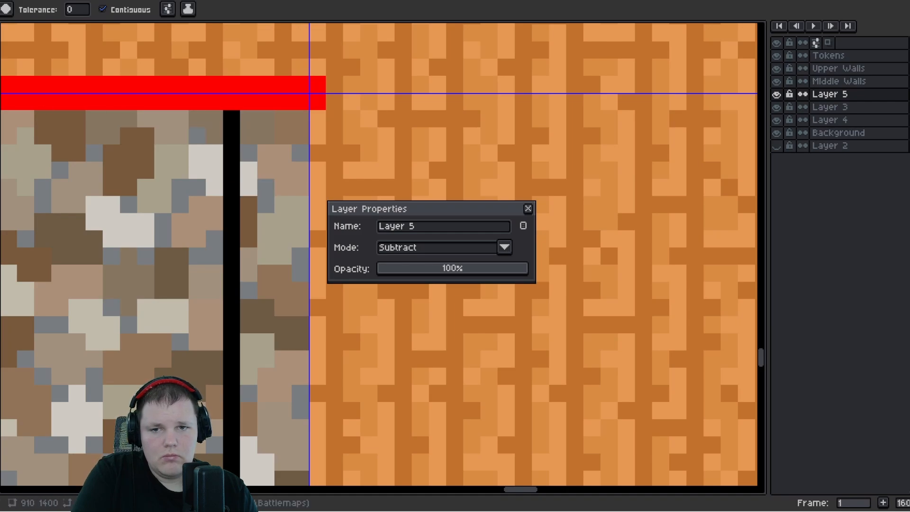
click(269, 172)
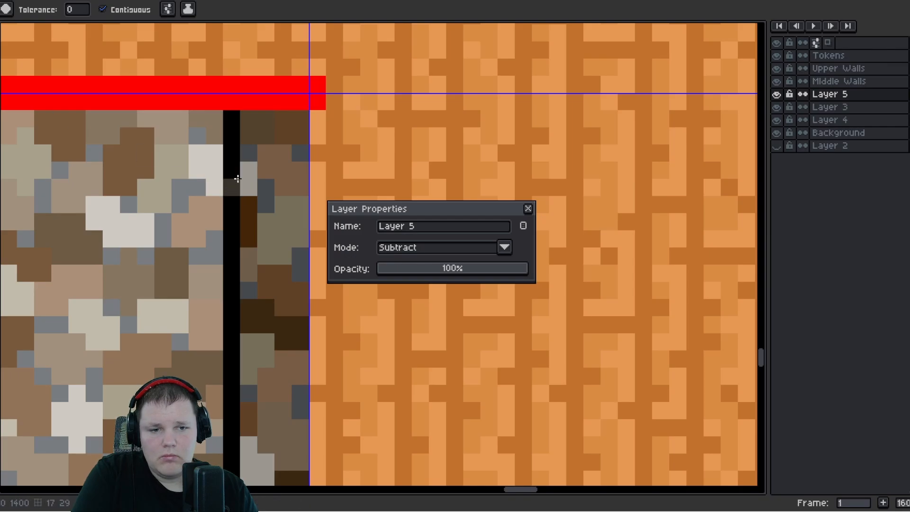
Select the whole 5 by 70 pixel strip on Layer 5 with the Rectangular Marquee and close the layer properties
scroll(244, 194, down, 3)
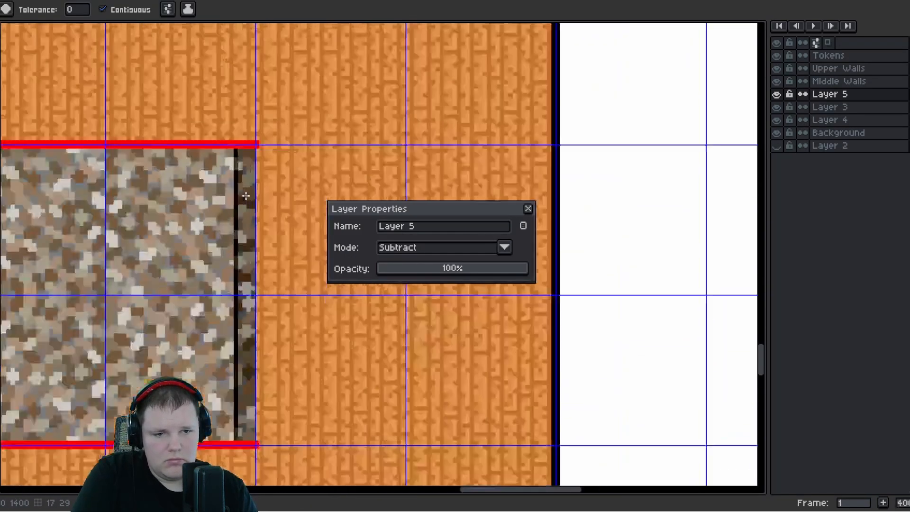
scroll(246, 196, up, 1)
key(m)
scroll(245, 196, up, 3)
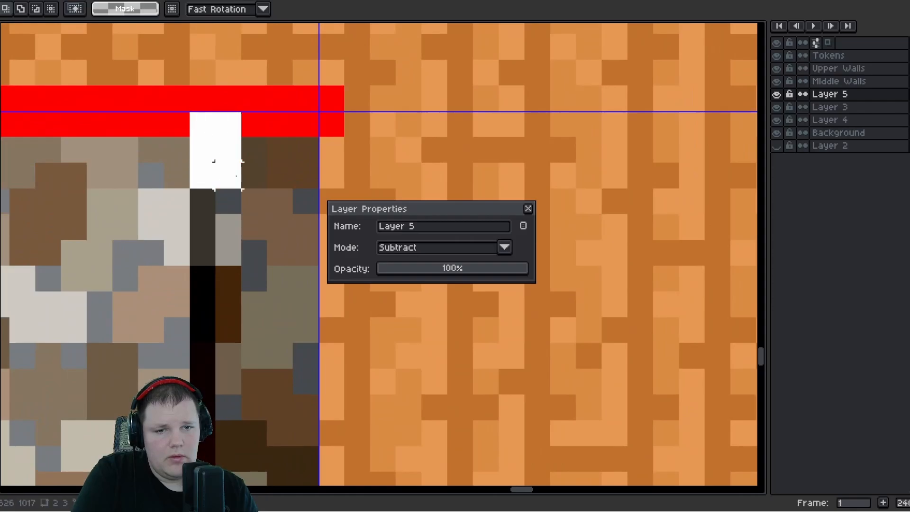
scroll(236, 189, down, 9)
drag(236, 176, 447, 294)
scroll(247, 269, up, 4)
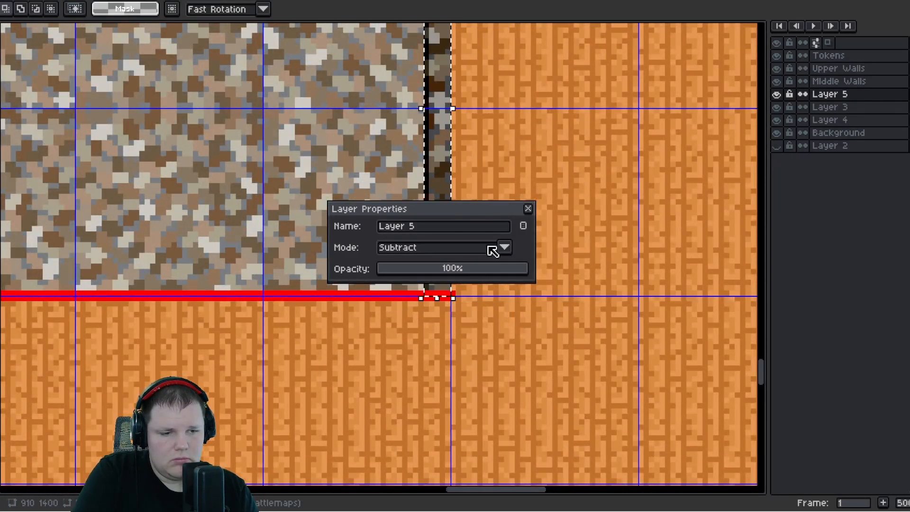
click(528, 209)
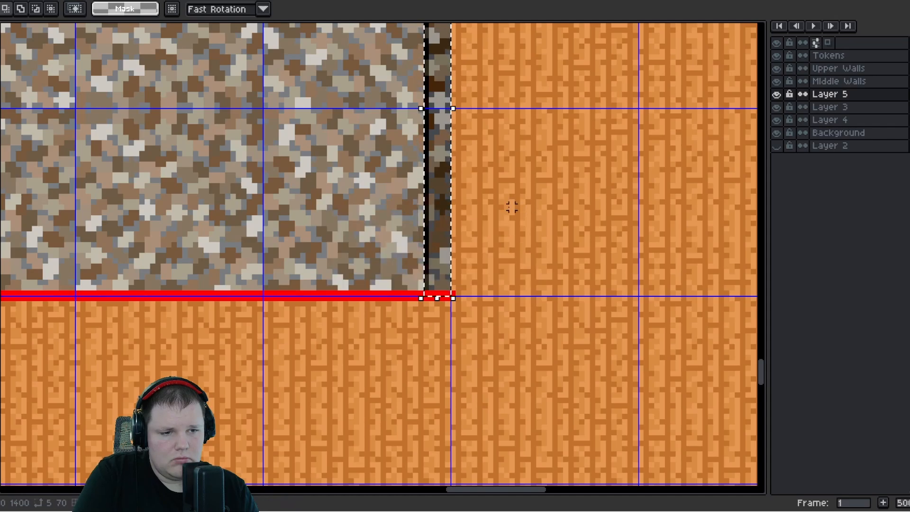
Paste a copy of the strip directly beside the original on its gravel side, at X 620
drag(502, 245, 402, 299)
key(ctrl+v)
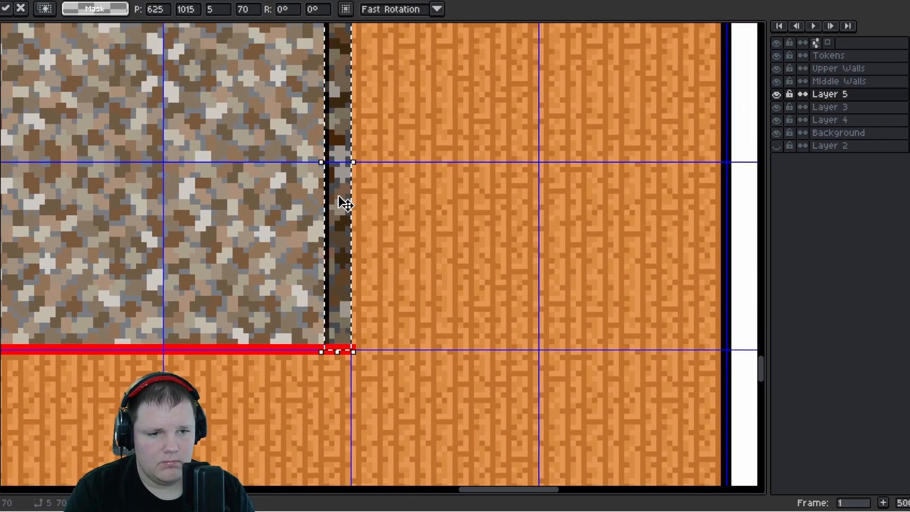
drag(345, 203, 321, 199)
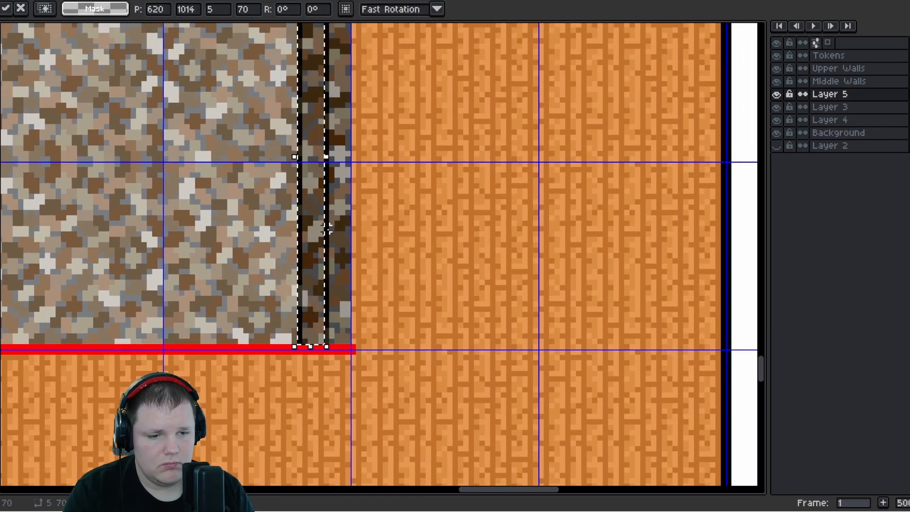
key(Return)
scroll(318, 229, down, 1)
scroll(317, 229, down, 1)
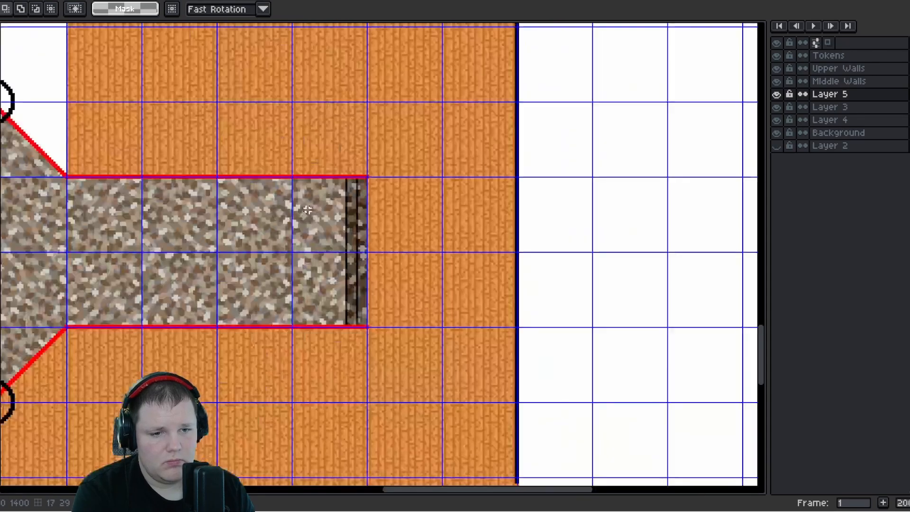
Paste two more copies of the strip further into the gravel, at positions 615, 1015 and 610, 1015
scroll(351, 205, up, 3)
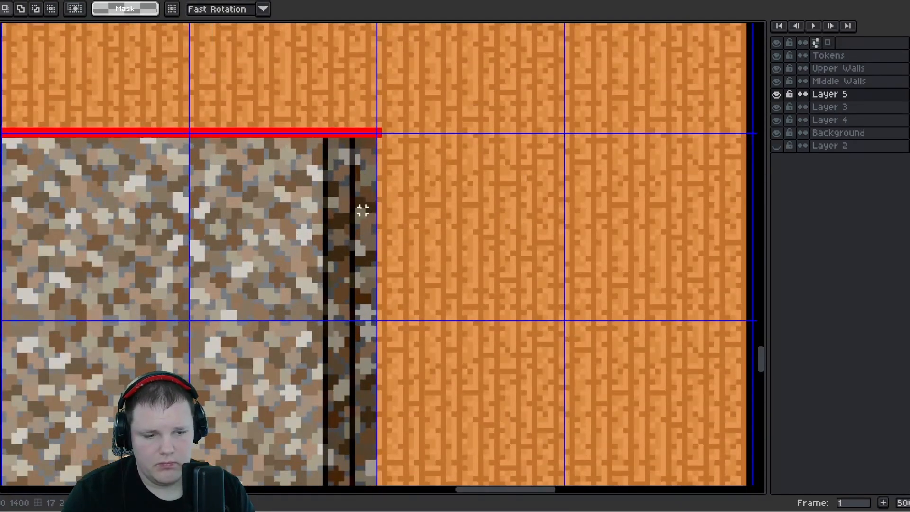
key(ctrl+v)
drag(375, 213, 308, 209)
scroll(316, 220, down, 3)
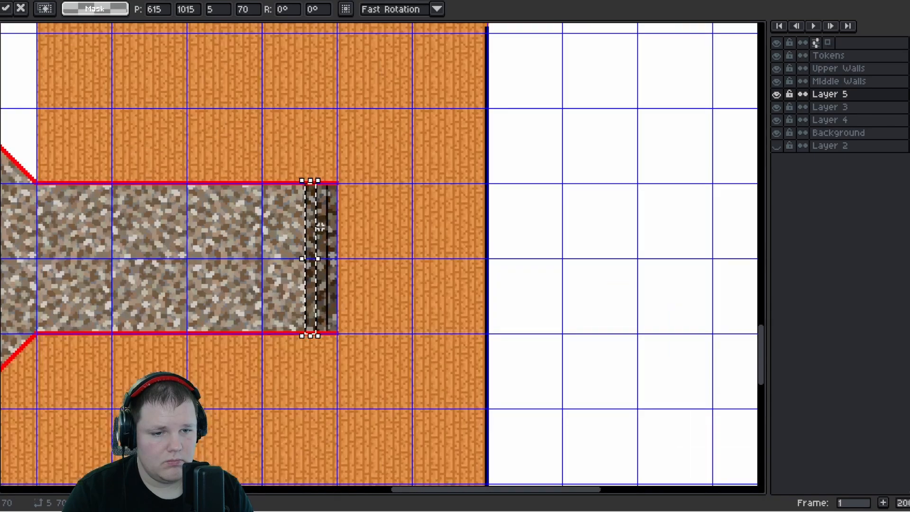
scroll(320, 228, up, 3)
drag(335, 240, 257, 247)
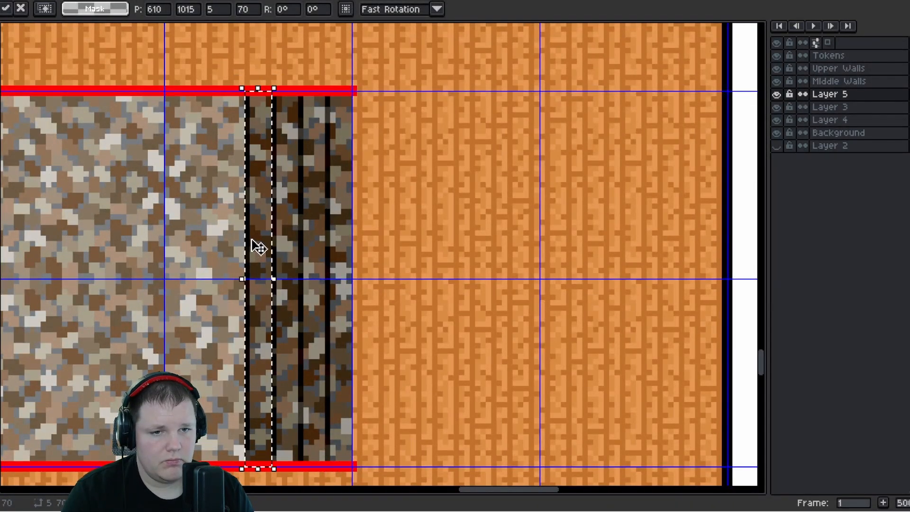
key(Return)
scroll(336, 214, down, 3)
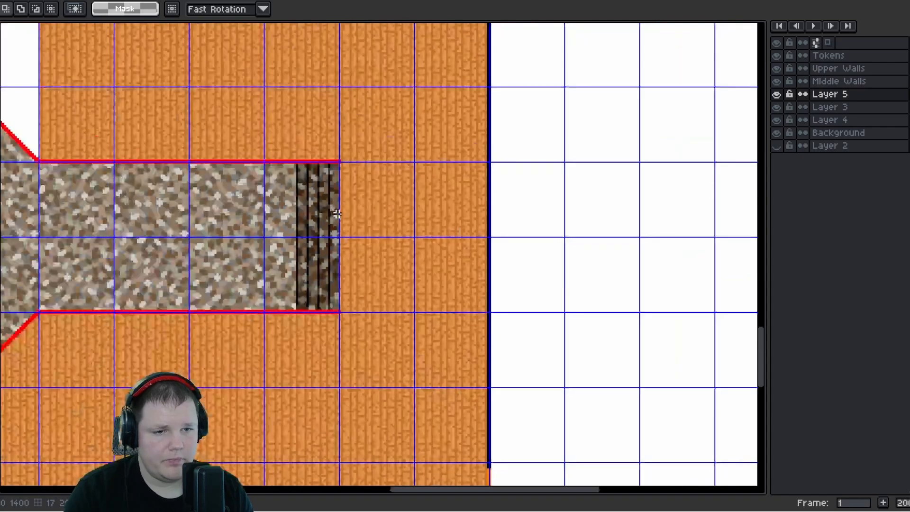
scroll(335, 216, down, 2)
scroll(335, 216, up, 6)
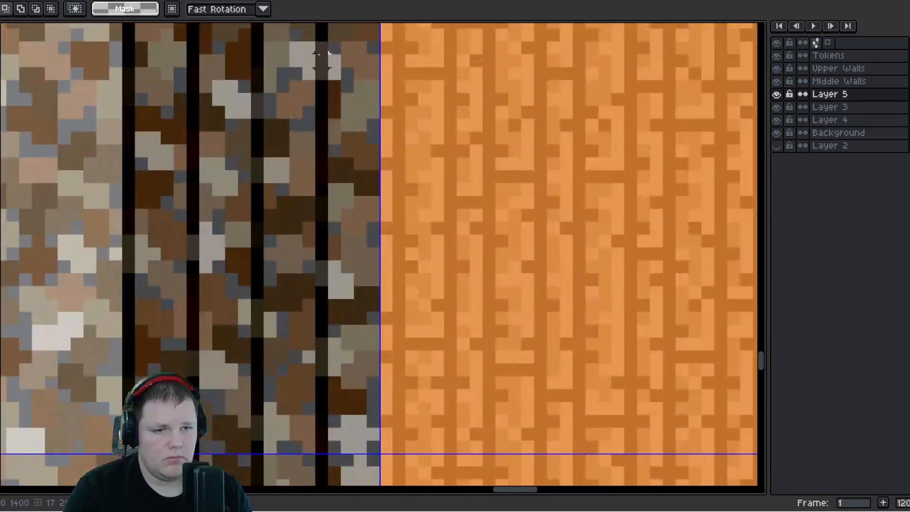
Hide Layer 3, Layer 4 and Background, keeping Layer 2 hidden, to isolate the strips on Layer 5
drag(322, 60, 334, 211)
scroll(331, 183, up, 3)
key(i)
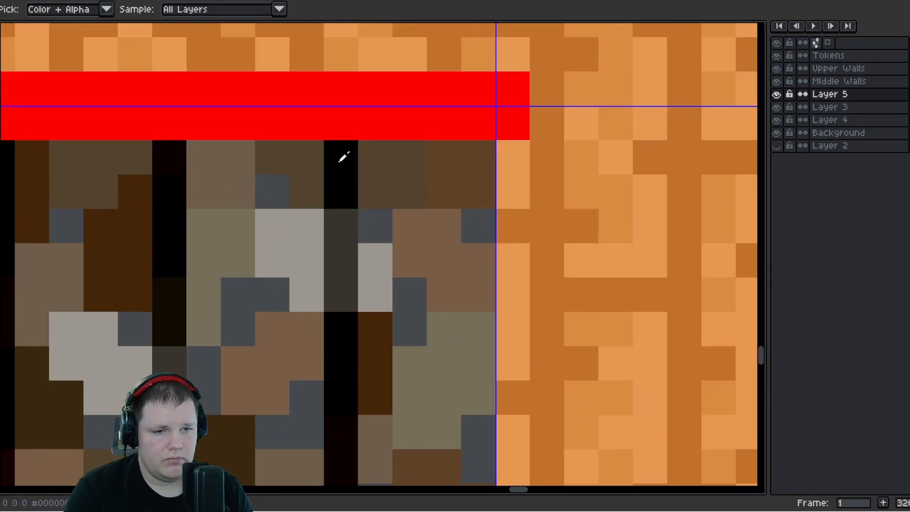
key(alt)
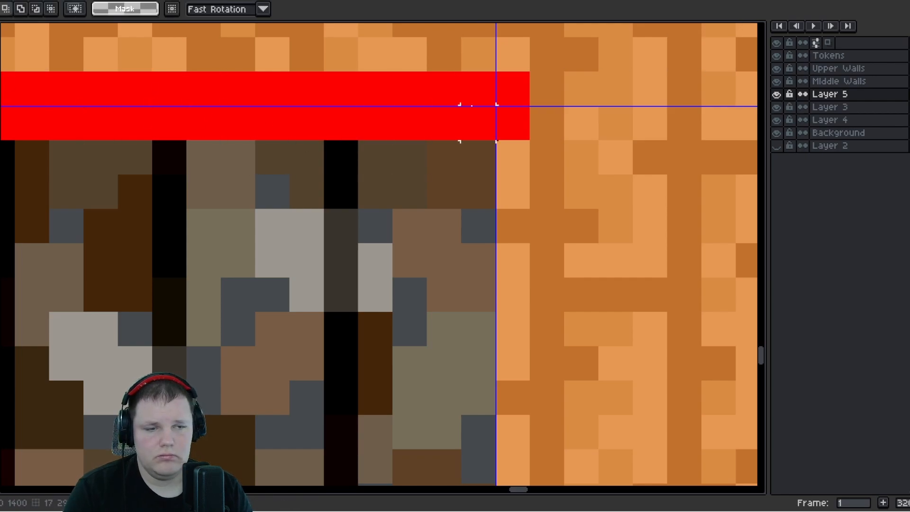
click(777, 109)
click(780, 121)
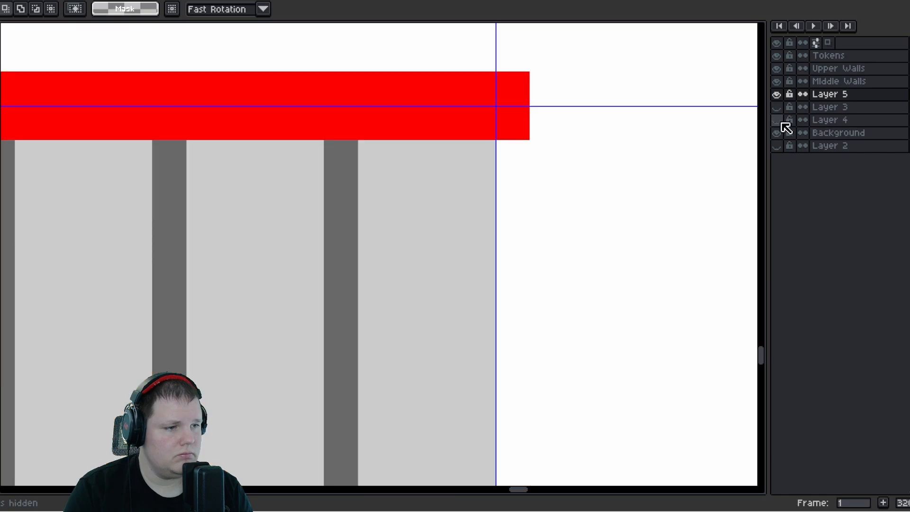
click(779, 134)
click(778, 147)
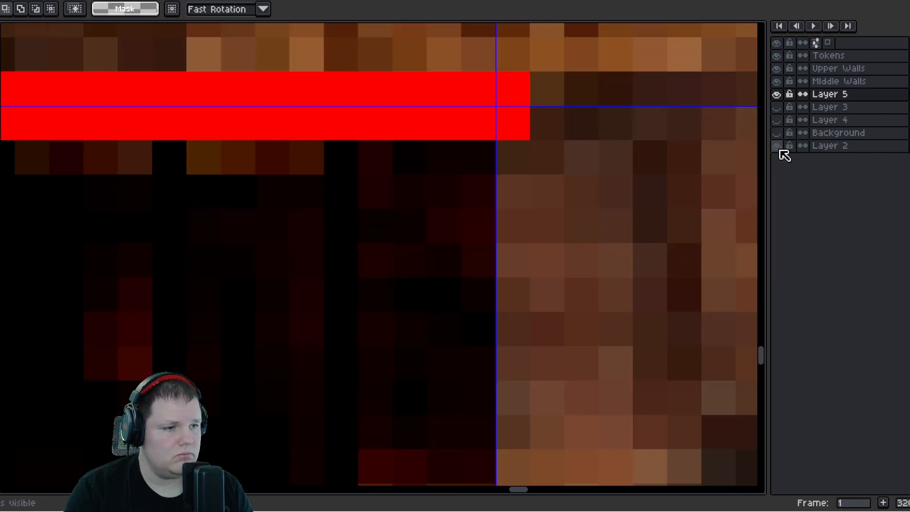
click(778, 146)
Sample the gray of the strips' wide bands and darken the foreground colour to about #1c1c1c for the Paint Bucket
scroll(506, 203, down, 5)
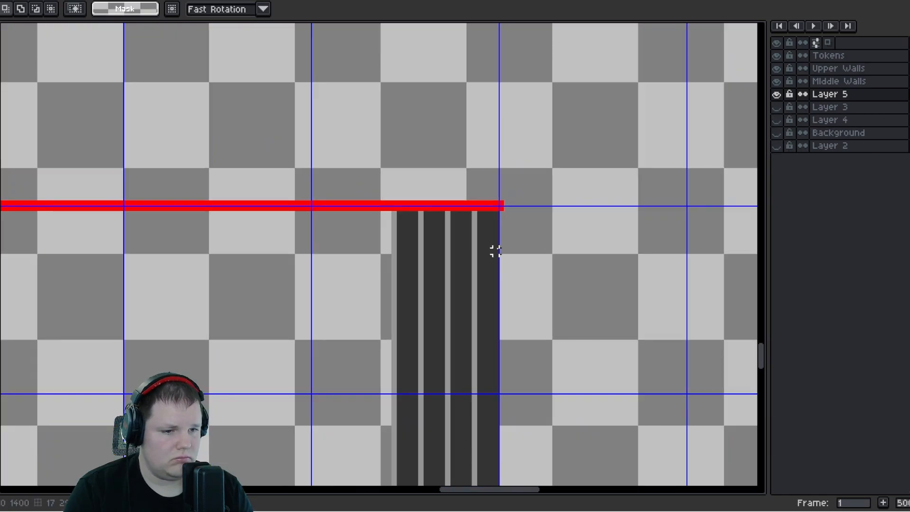
drag(495, 252, 398, 137)
scroll(352, 151, up, 3)
key(i)
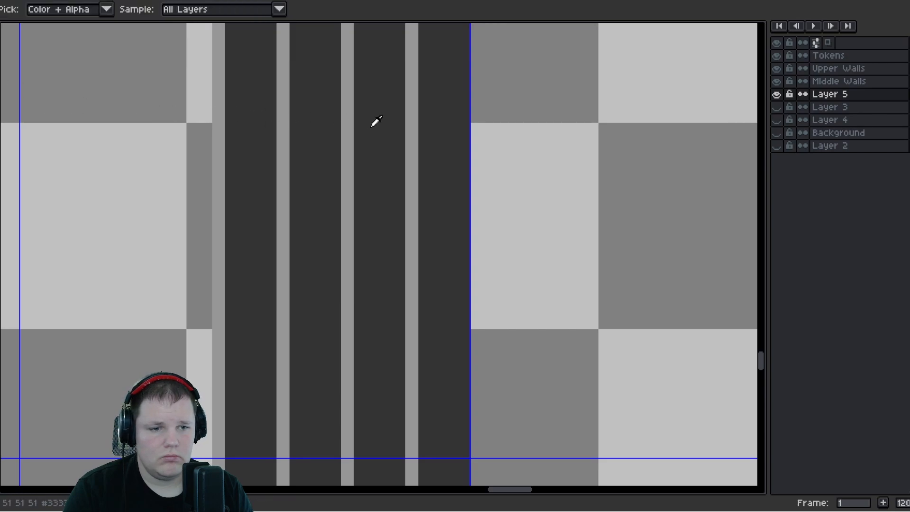
key(m)
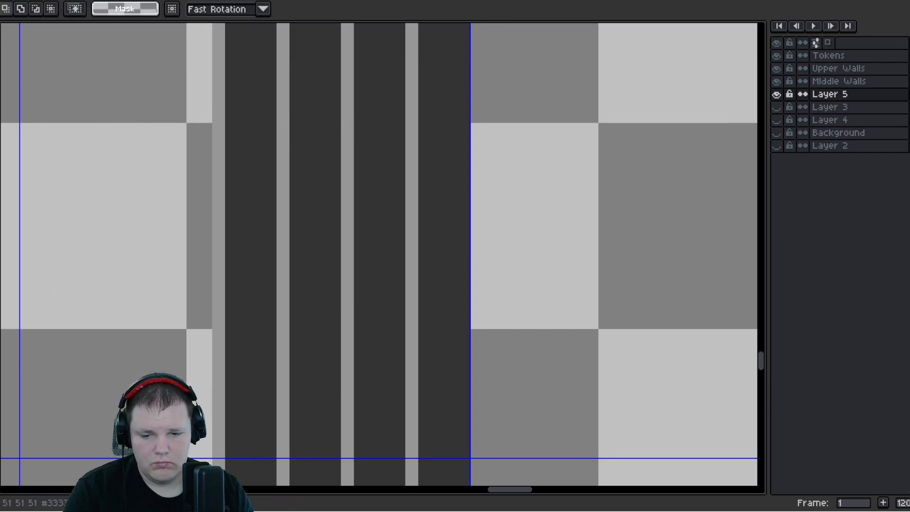
click(1, 467)
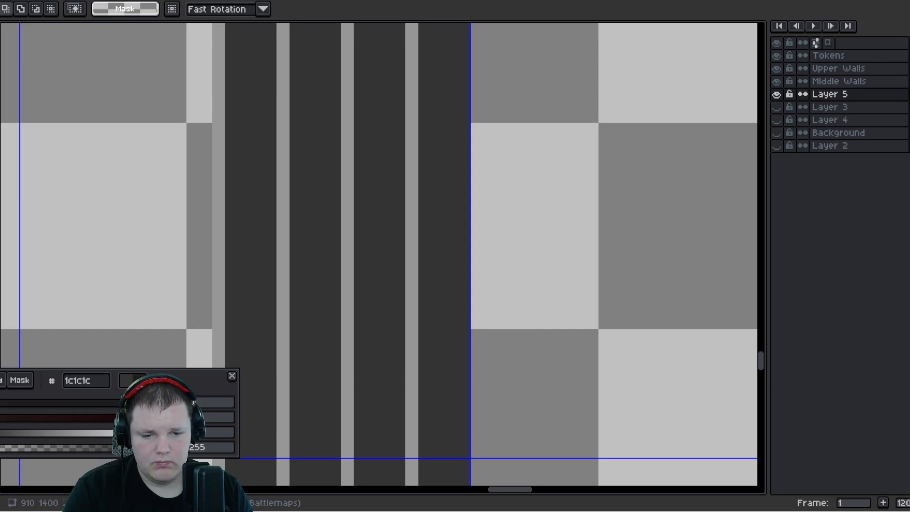
key(f)
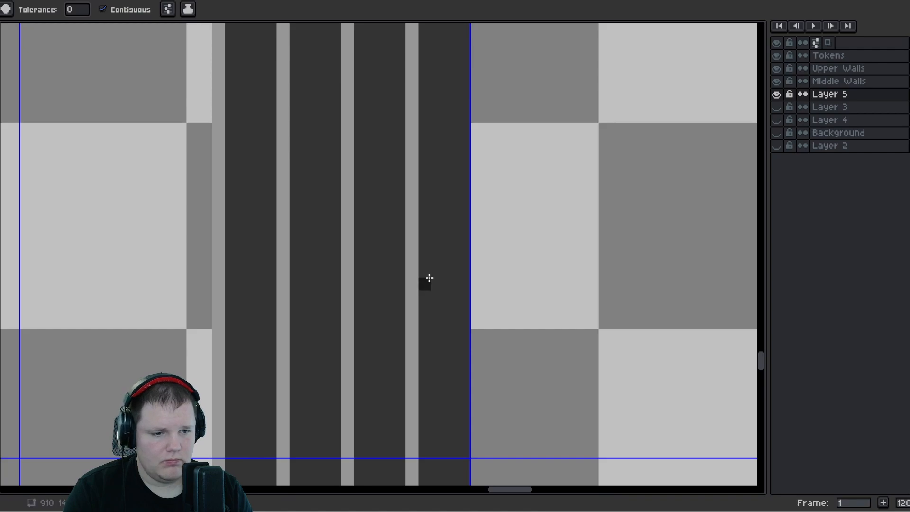
Fill the four wide bands of the strips on Layer 5 with the darkened gray
click(429, 279)
key(ctrl+z)
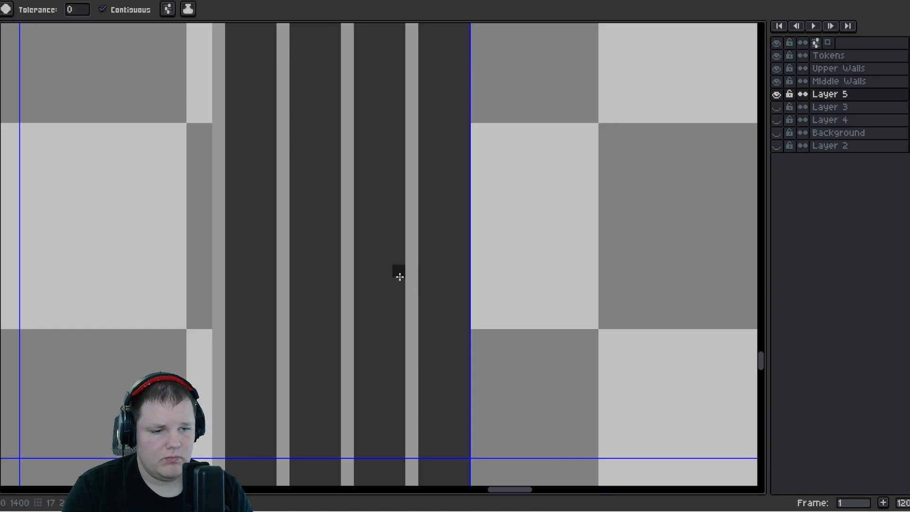
click(438, 194)
click(386, 183)
click(315, 179)
click(256, 181)
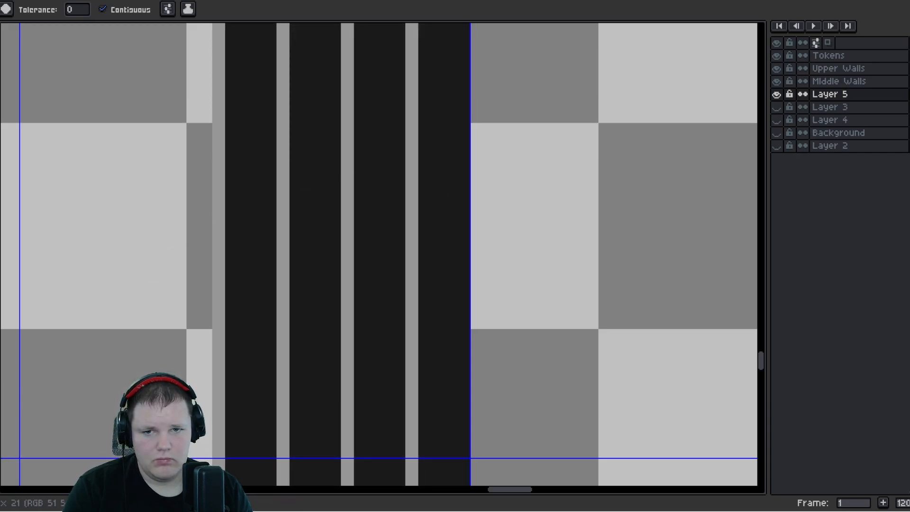
Try filling the three thin lines between the wide bands with dark gray, and undo the fills
click(415, 212)
click(348, 209)
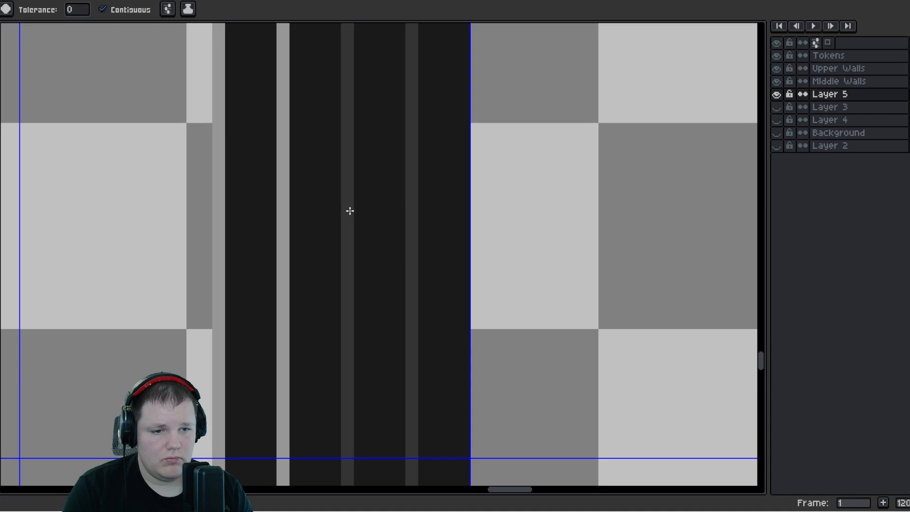
click(284, 208)
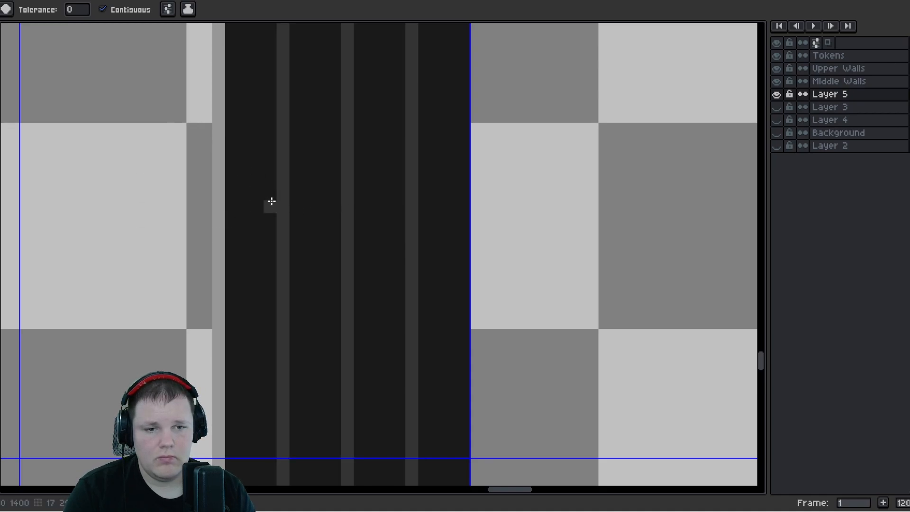
key(v)
key(ctrl+z)
key(ctrl+z)
key(ctrl+z)
Fill the three thin lines between the wide bands on Layer 5 with dark gray
key(f)
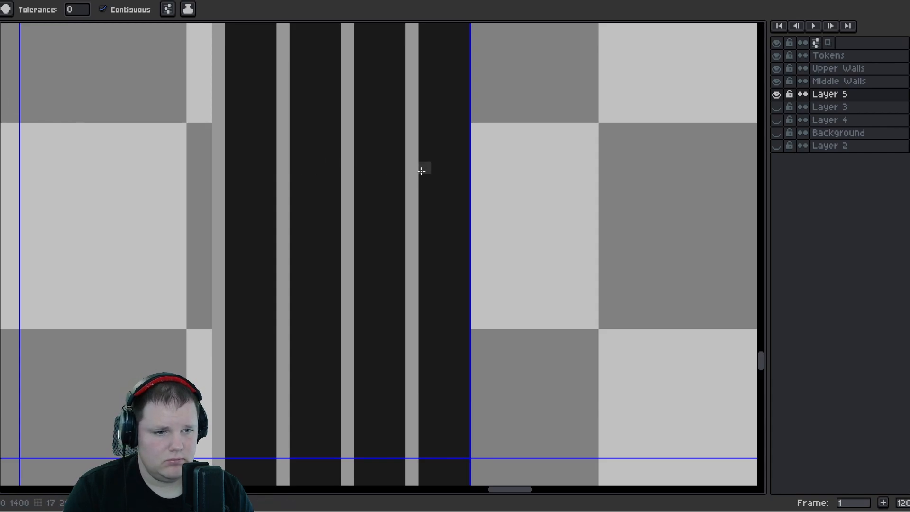
click(409, 170)
click(353, 179)
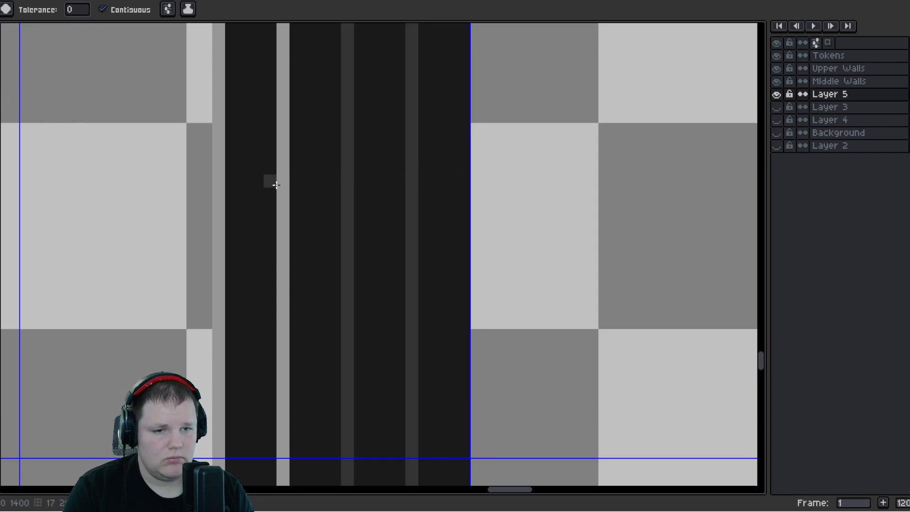
click(285, 183)
scroll(348, 232, down, 3)
scroll(334, 199, up, 2)
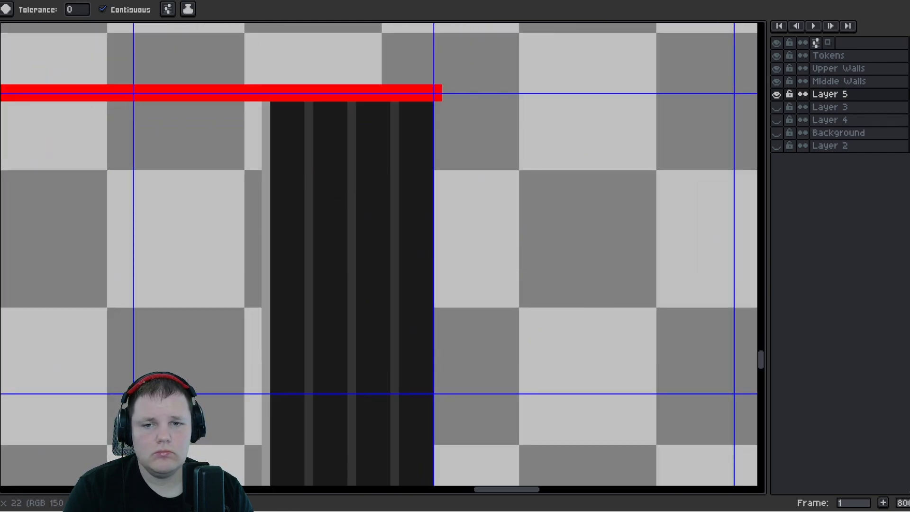
Darken the foreground gray to #595959, try filling the second wide band of the strips with it, and undo the fill
scroll(317, 101, up, 3)
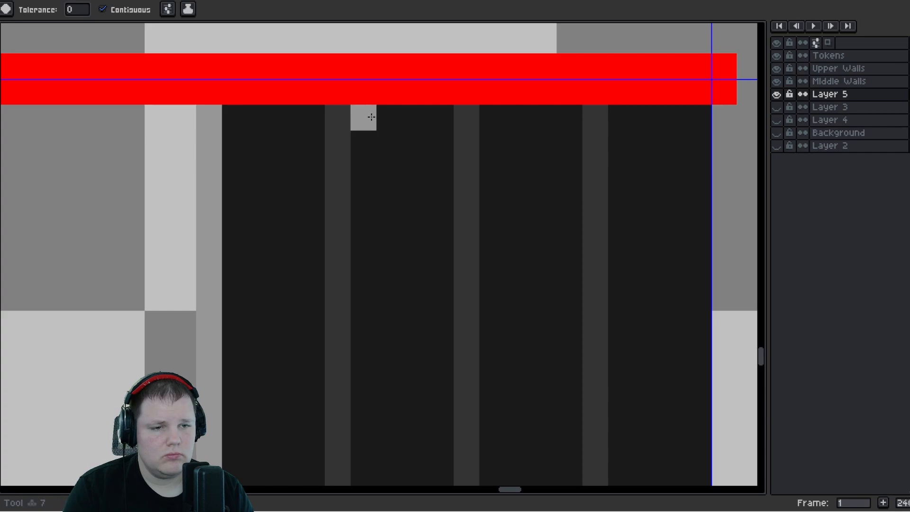
click(371, 116)
key(ctrl+z)
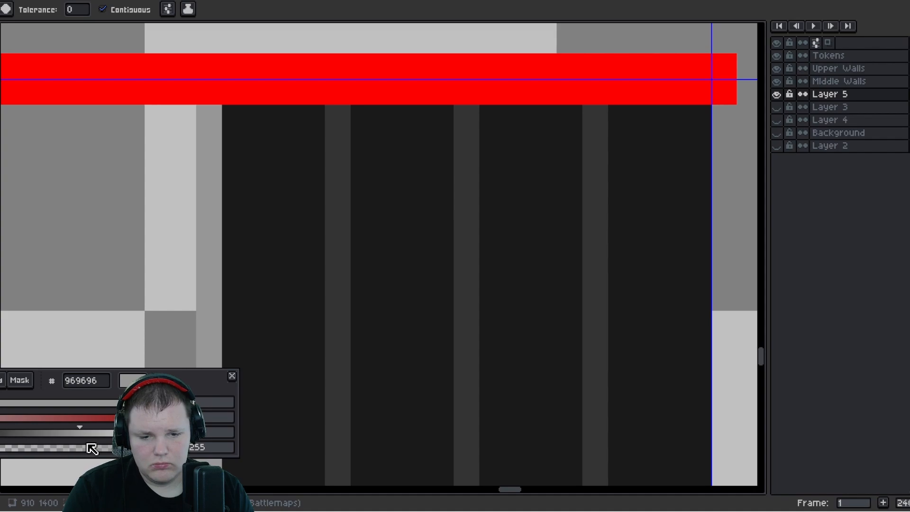
drag(80, 427, 34, 425)
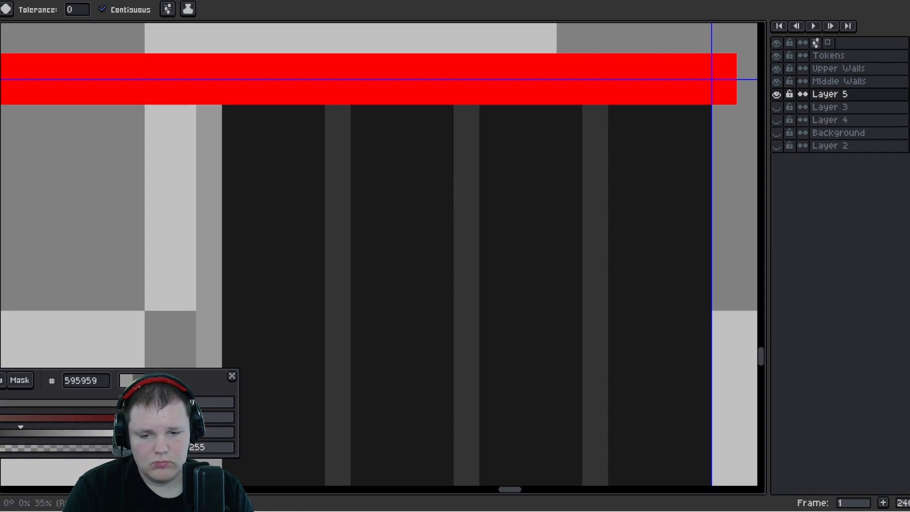
click(345, 237)
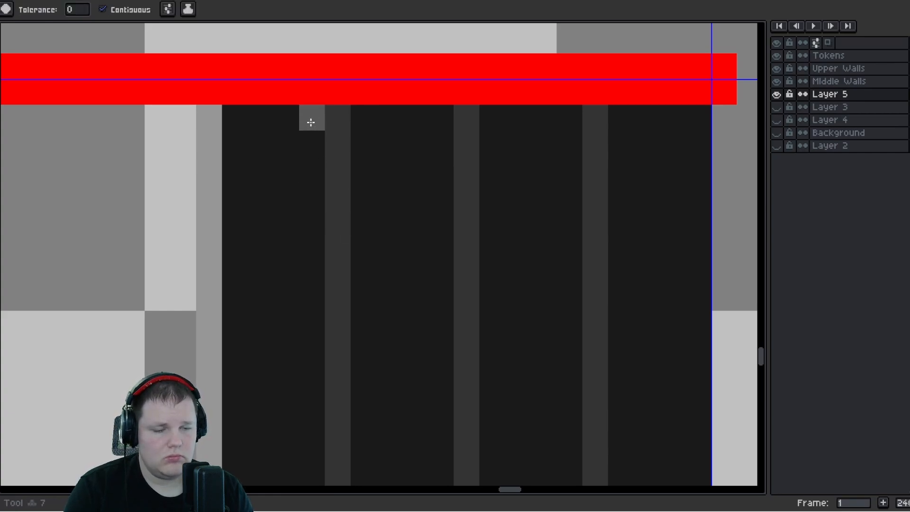
click(360, 123)
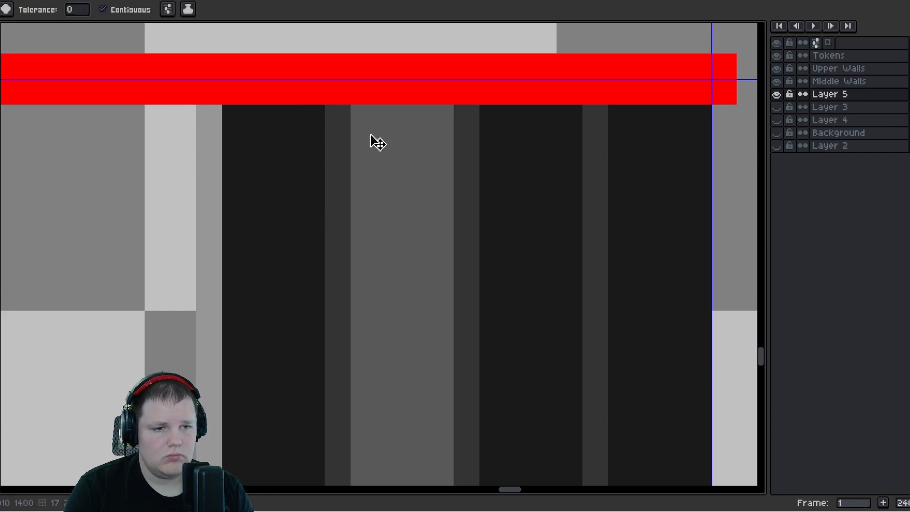
key(ctrl+z)
Draw a 1 px #595959 vertical line along the full height of the strips, just right of the first thin line
key(b)
scroll(370, 128, down, 5)
mouse_move(364, 238)
mouse_down()
mouse_move(311, 83)
mouse_move(314, 46)
mouse_up()
scroll(316, 257, up, 4)
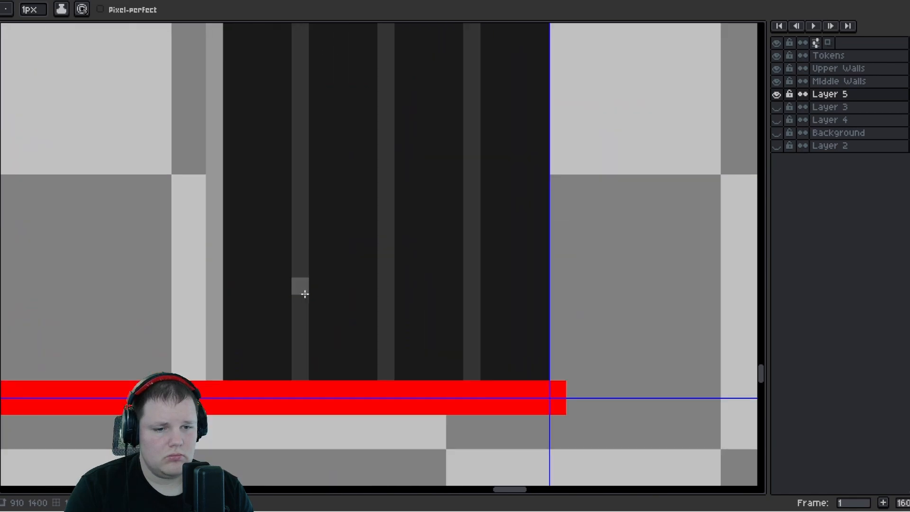
shift+click(320, 389)
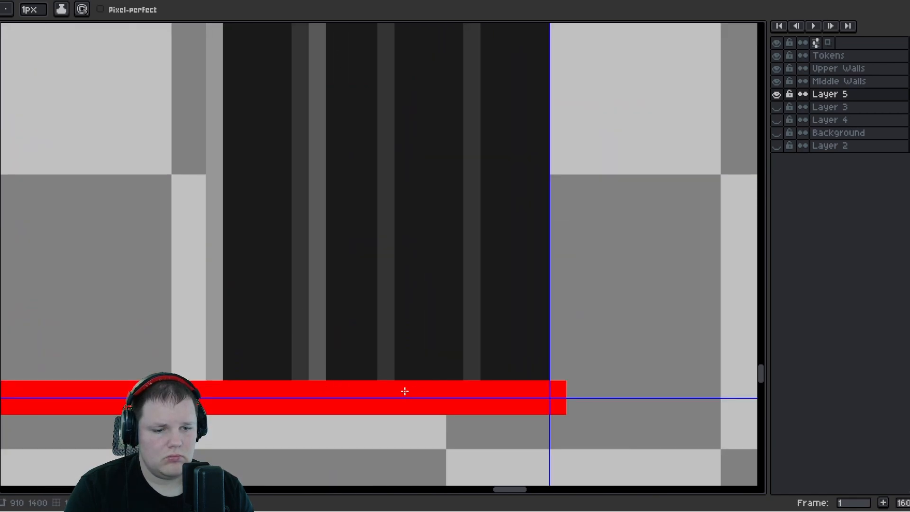
Draw matching 1 px #595959 vertical lines directly right of the second and third thin lines, over the strips' full height
scroll(402, 371, down, 4)
drag(406, 96, 363, 132)
scroll(364, 131, up, 4)
shift+click(351, 96)
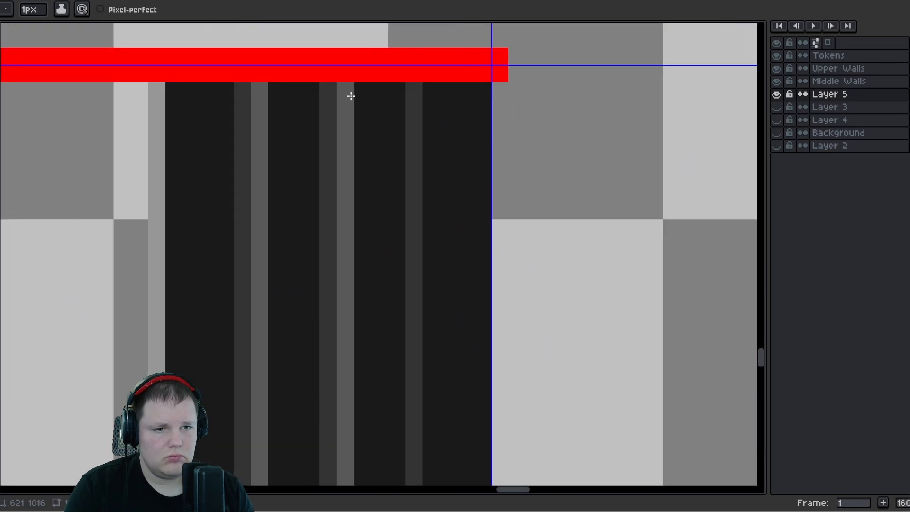
scroll(436, 77, down, 4)
drag(415, 238, 361, 132)
scroll(374, 264, up, 4)
shift+click(398, 290)
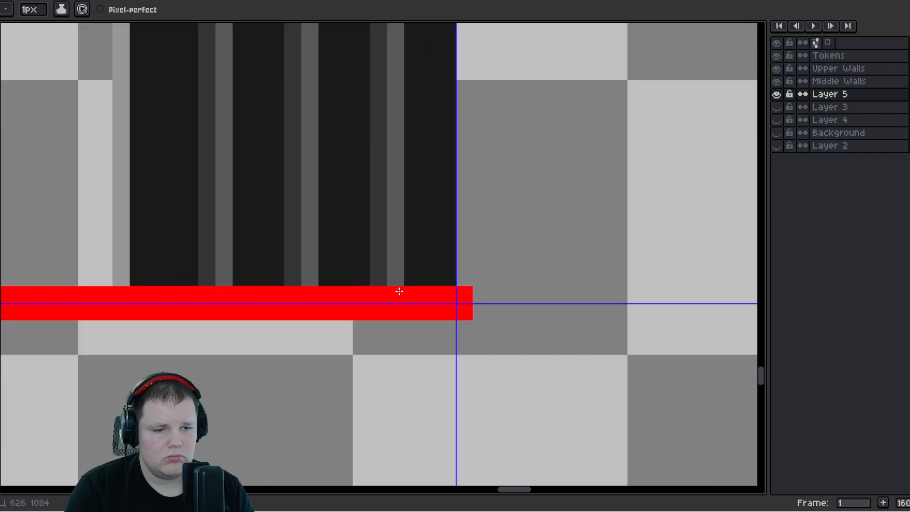
Show the Background, Layer 4 and Layer 3 layers beneath the strips again
scroll(399, 291, down, 3)
key(g)
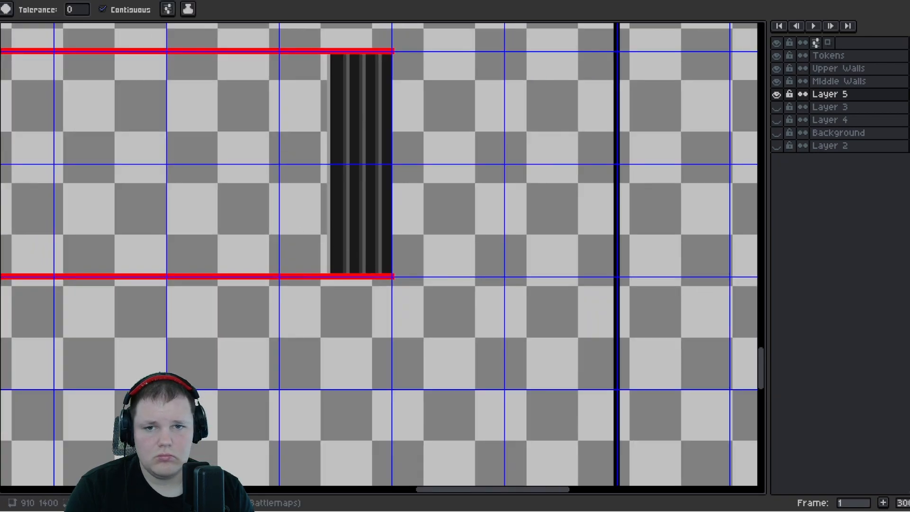
click(777, 133)
click(777, 121)
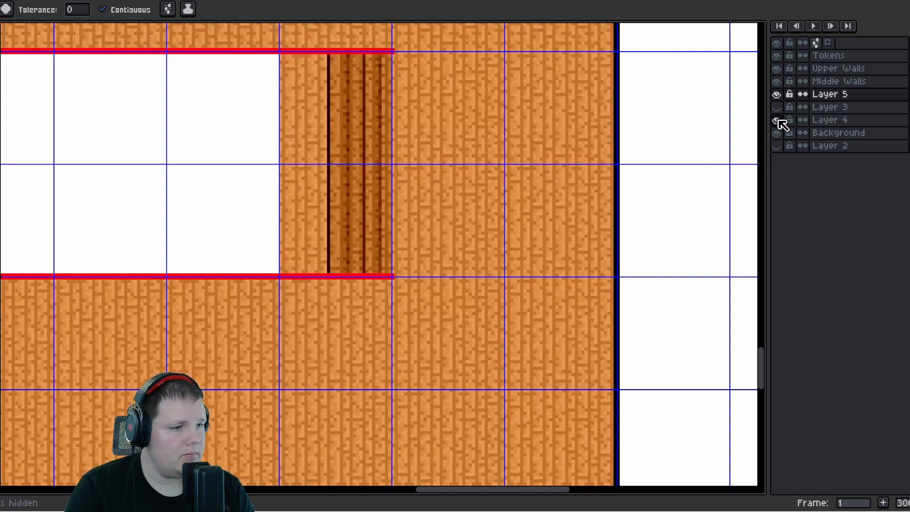
click(777, 110)
Examine how the shaded strips look over the gravel, both up close and within the whole map
scroll(373, 131, up, 3)
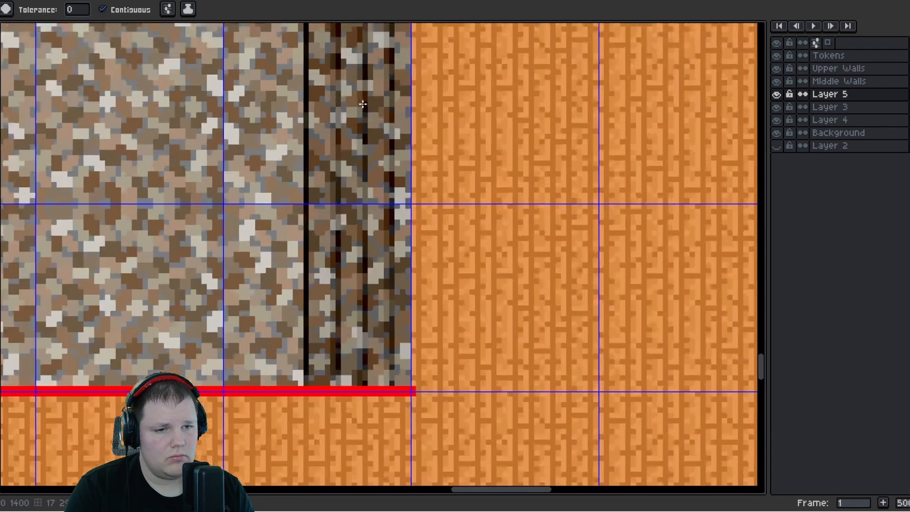
scroll(369, 145, down, 3)
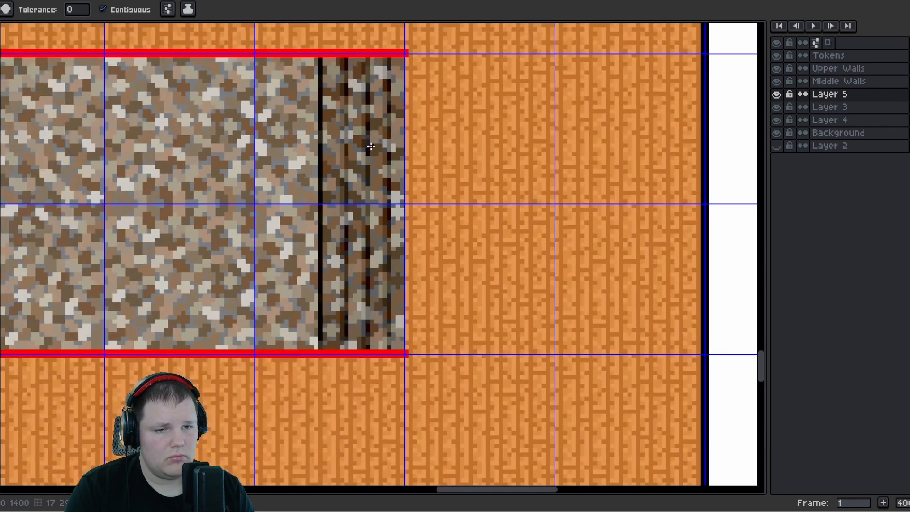
scroll(322, 83, up, 6)
drag(312, 79, 321, 206)
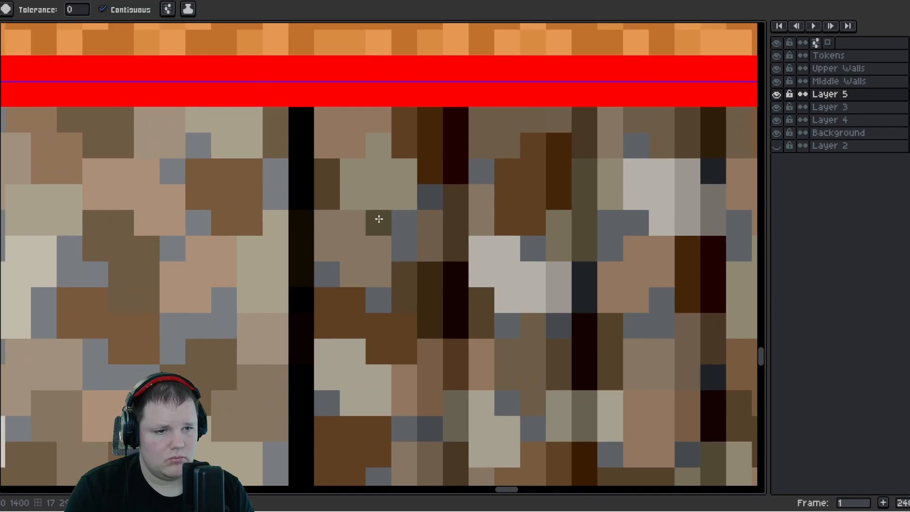
scroll(378, 218, down, 5)
scroll(322, 164, down, 4)
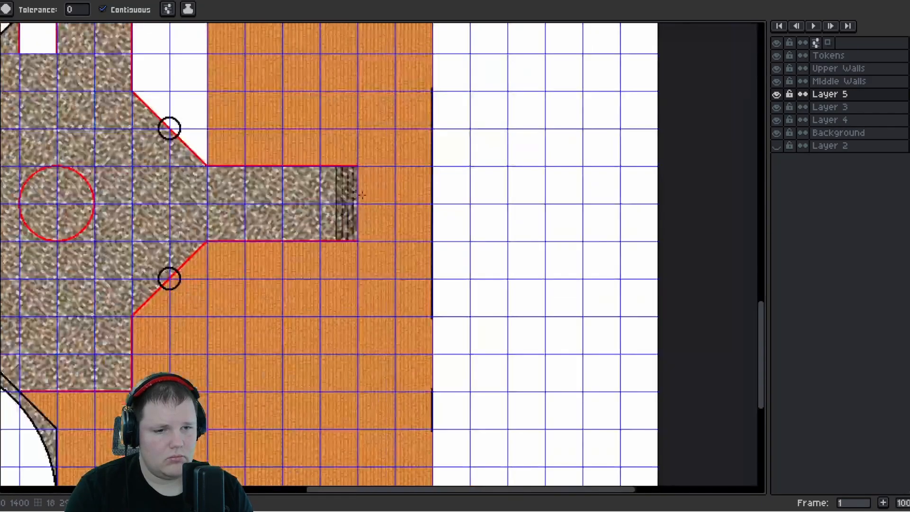
scroll(345, 226, up, 5)
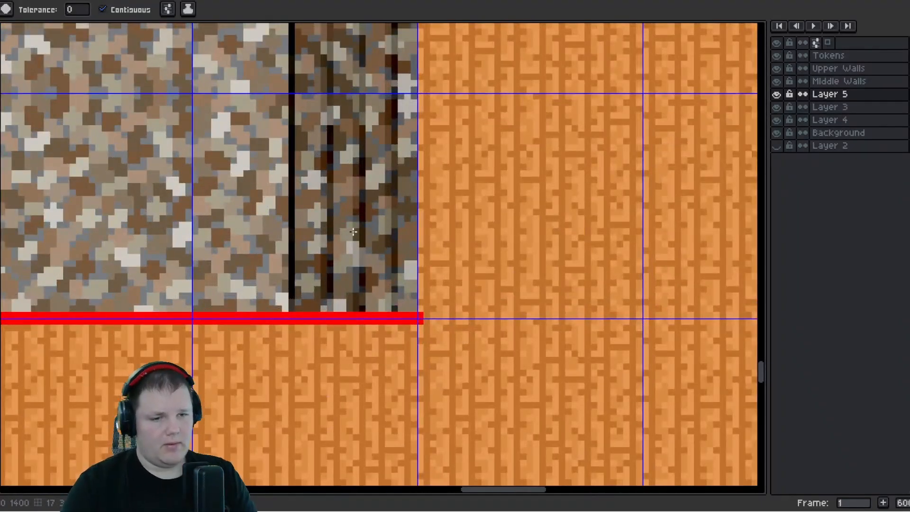
scroll(354, 231, down, 3)
key(m)
scroll(309, 106, up, 7)
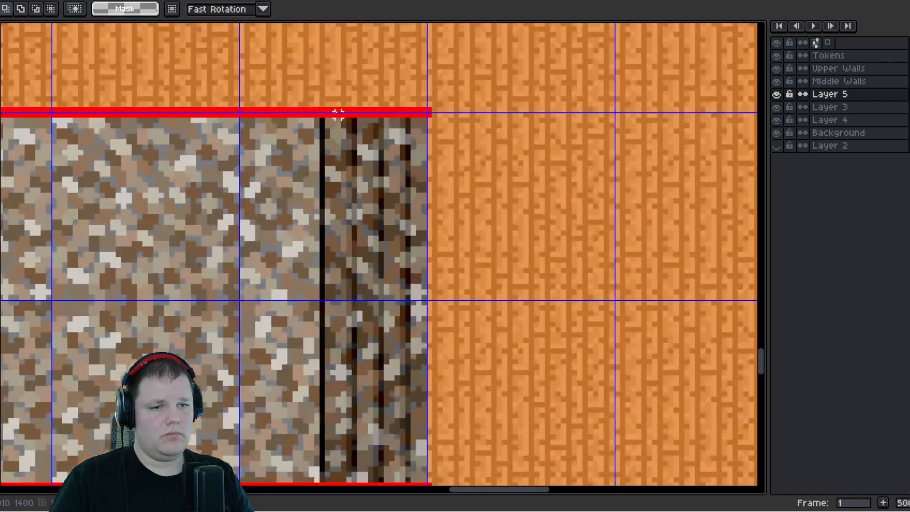
drag(427, 177, 284, 91)
scroll(275, 113, down, 3)
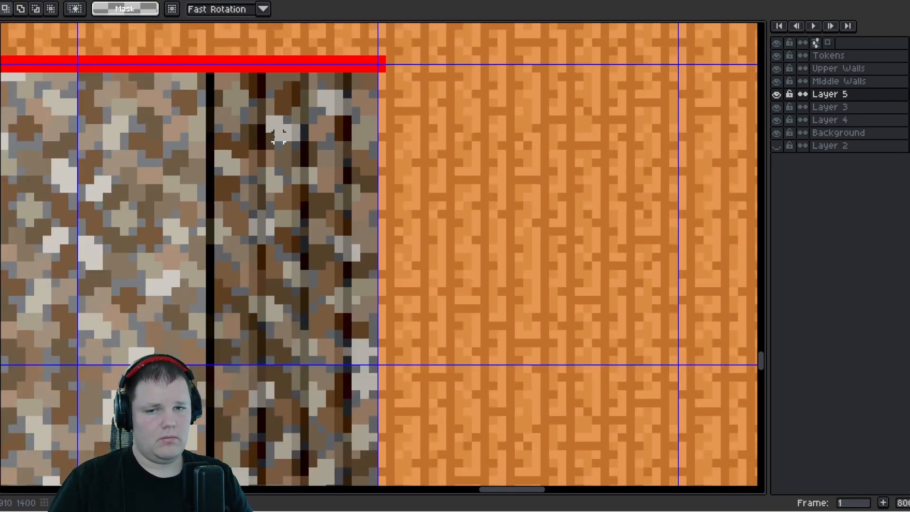
Set the blend mode of Layer 5 to Normal and close its layer properties
right_click(864, 94)
click(871, 100)
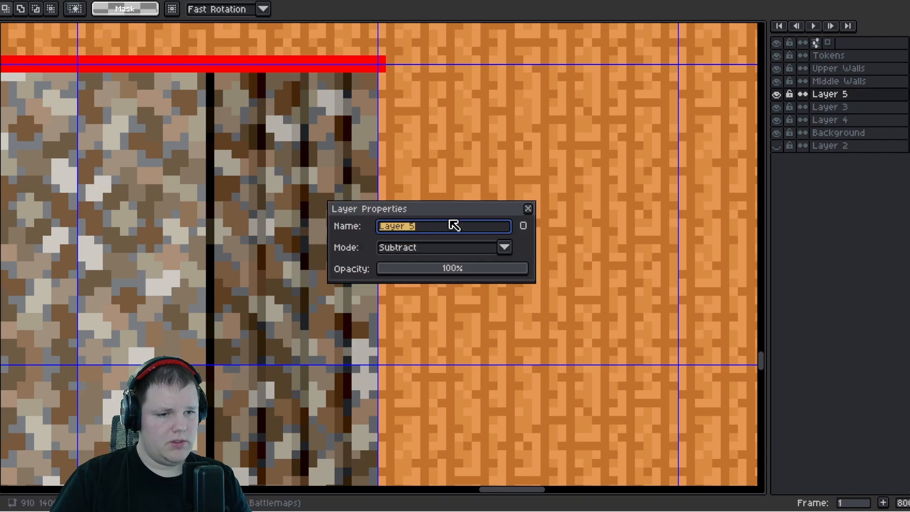
click(505, 247)
click(413, 265)
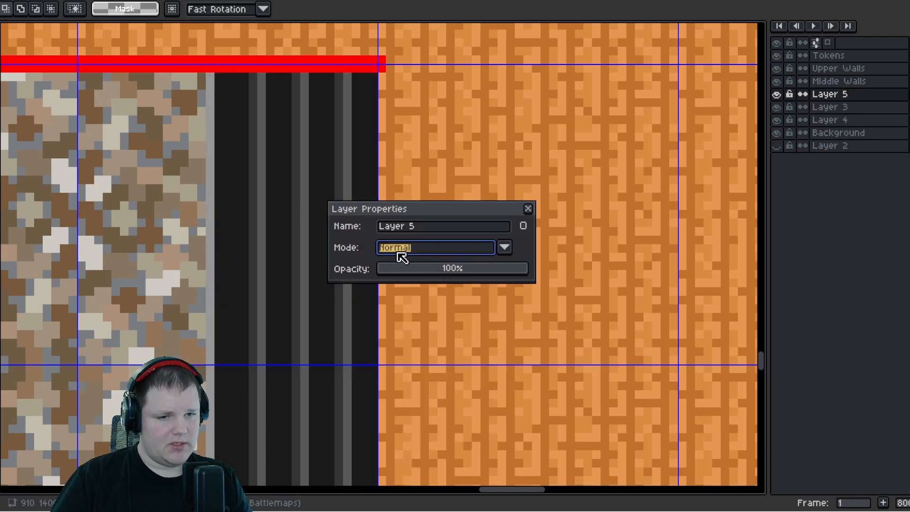
scroll(319, 206, up, 1)
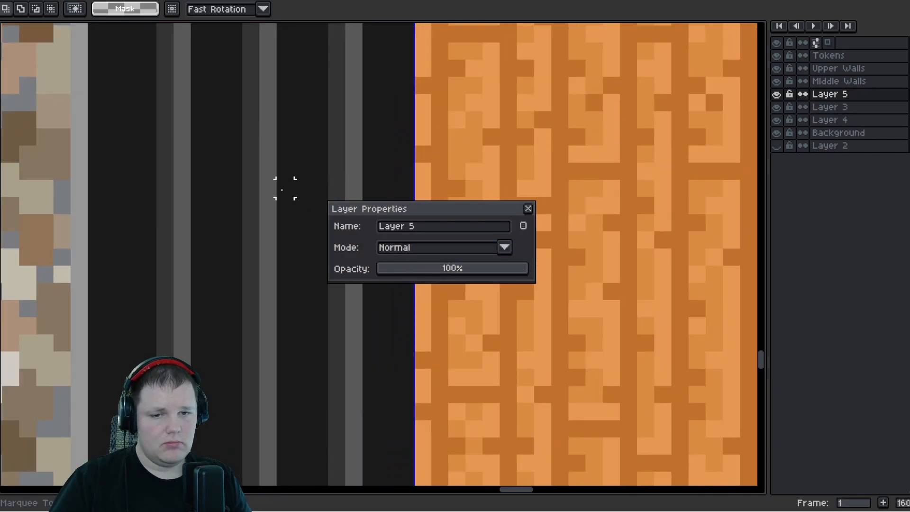
scroll(244, 173, down, 2)
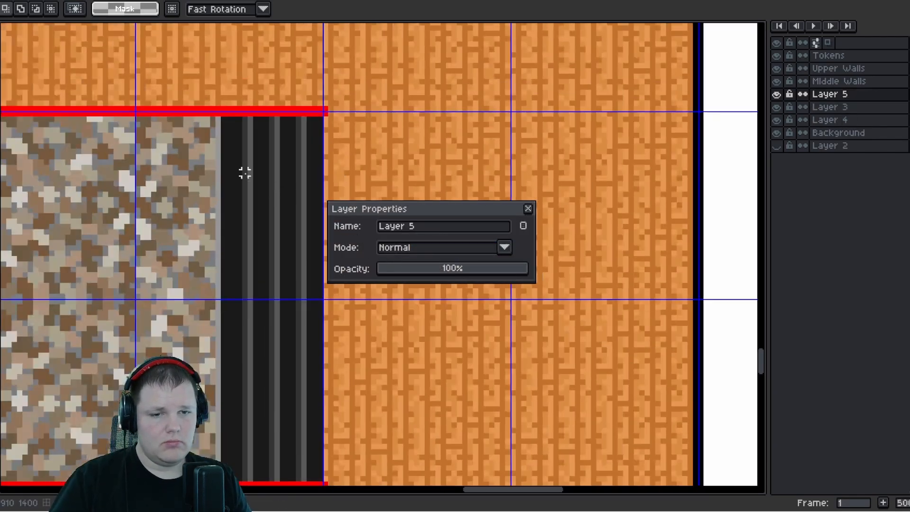
click(529, 210)
Select the rightmost strip unit on Layer 5, both thin lines plus the wide band, as a 5 × 70 px area
scroll(336, 166, up, 2)
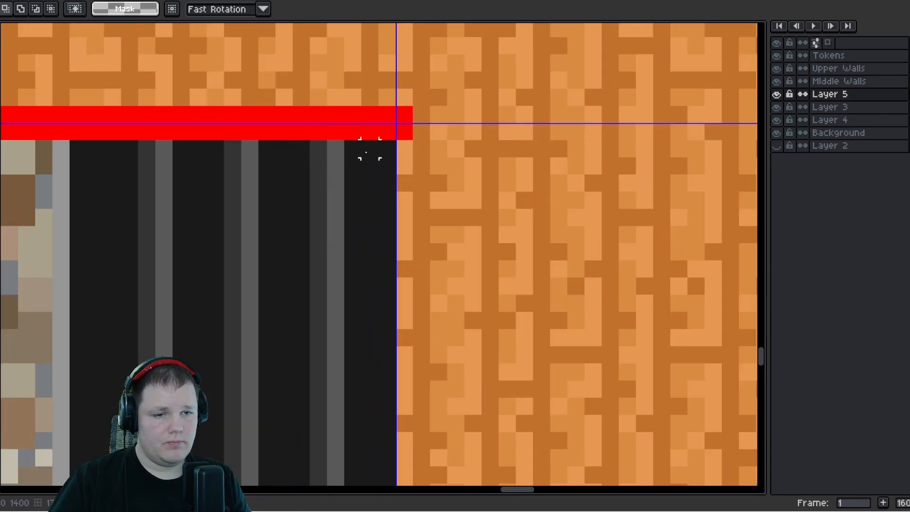
drag(313, 128, 369, 477)
scroll(357, 183, down, 2)
scroll(349, 447, up, 1)
scroll(365, 426, down, 3)
scroll(364, 351, down, 2)
drag(366, 358, 374, 451)
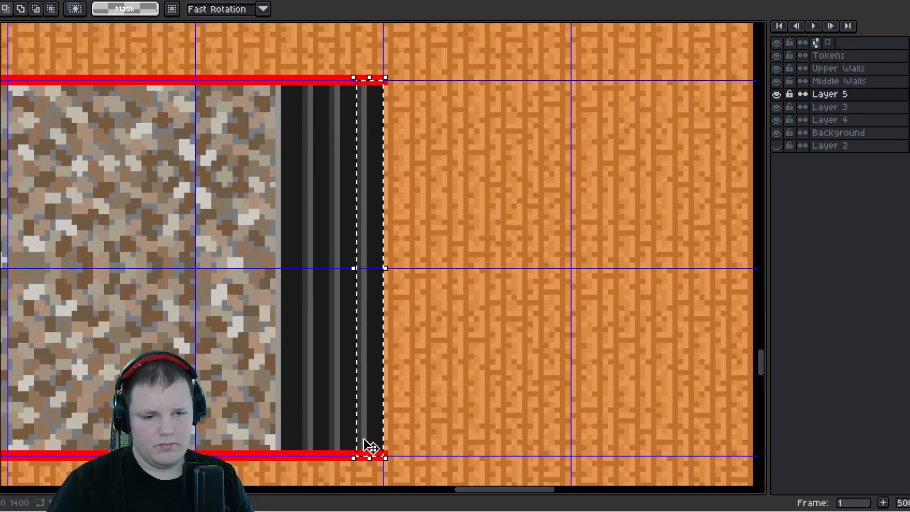
Place four copies of the selected strip unit side by side to the left, ending at x 595, and deselect
key(ctrl+v)
drag(374, 295, 294, 287)
key(ctrl+z)
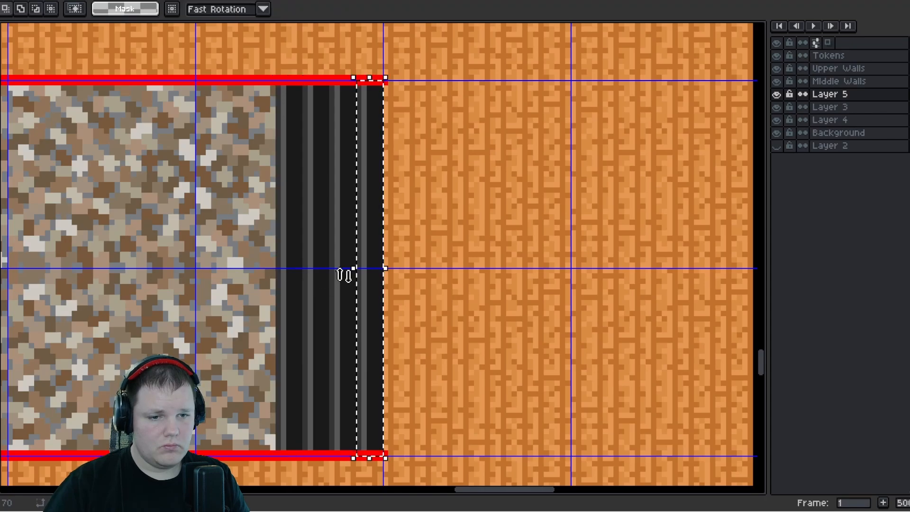
drag(379, 277, 267, 276)
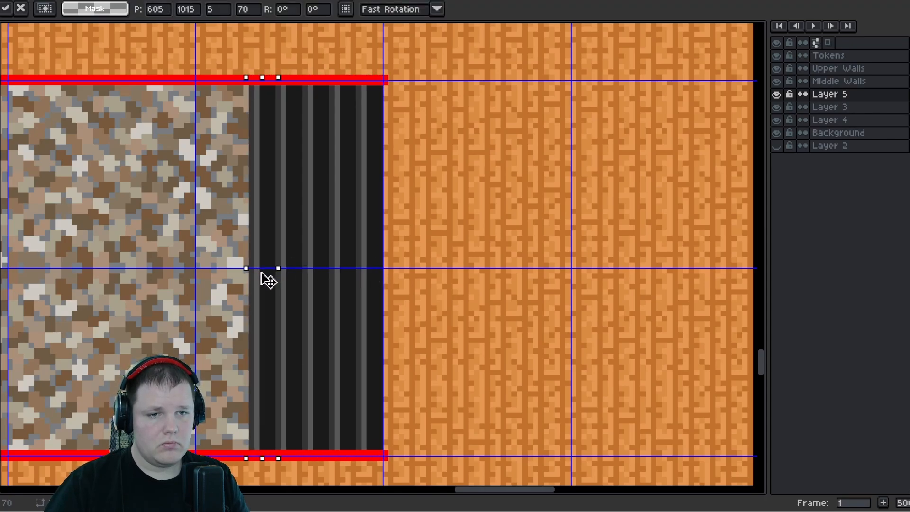
key(ctrl+z)
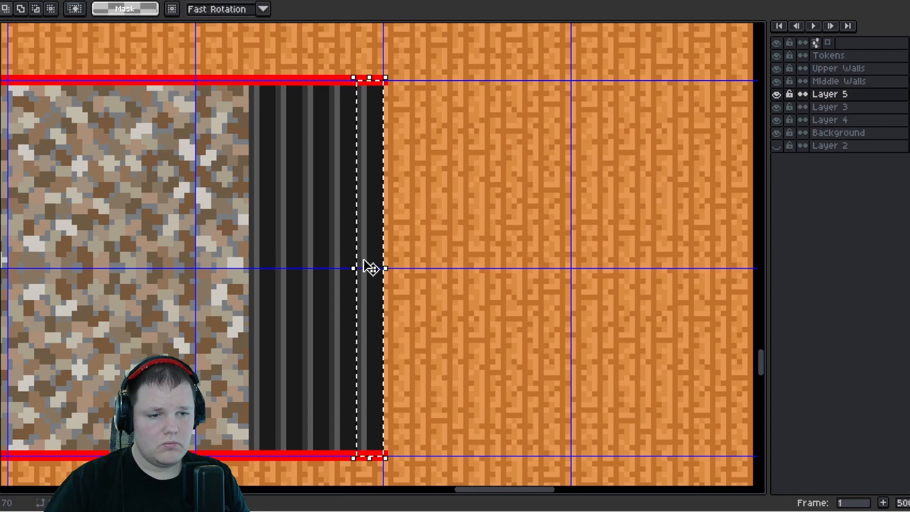
drag(371, 269, 242, 267)
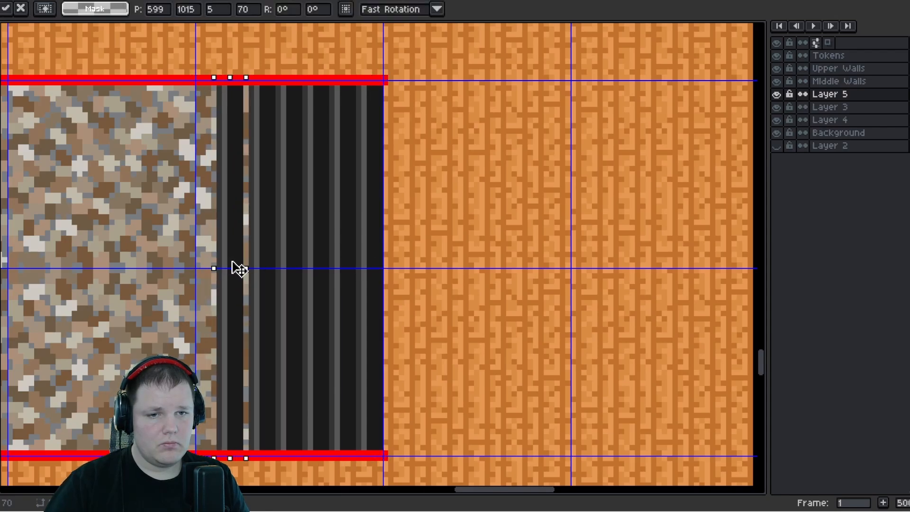
key(ctrl+z)
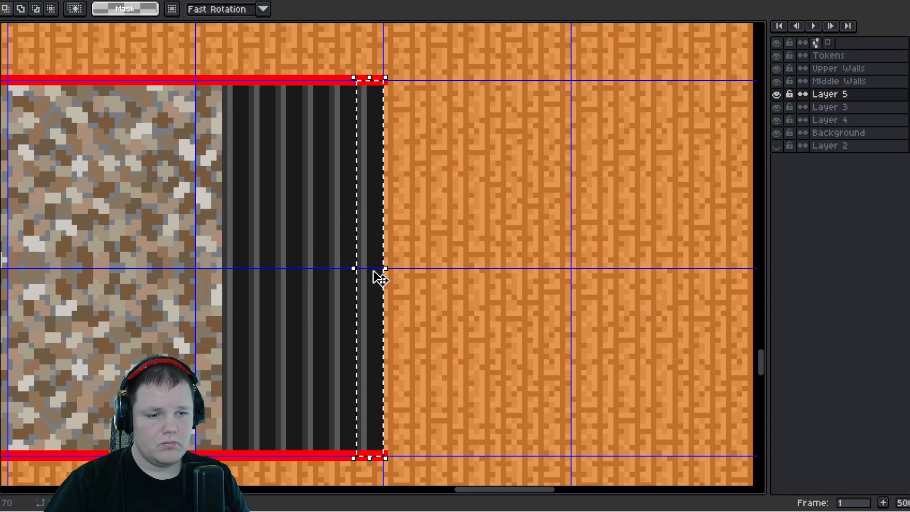
drag(377, 272, 220, 275)
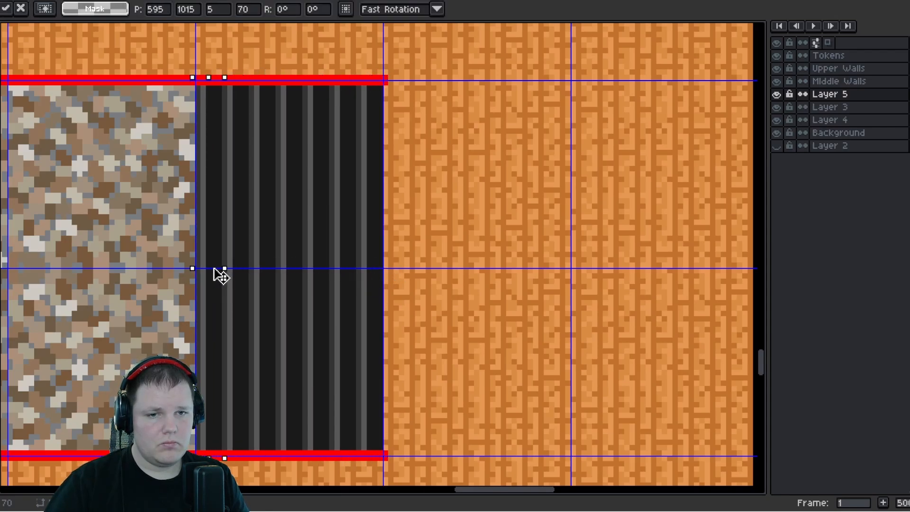
click(267, 296)
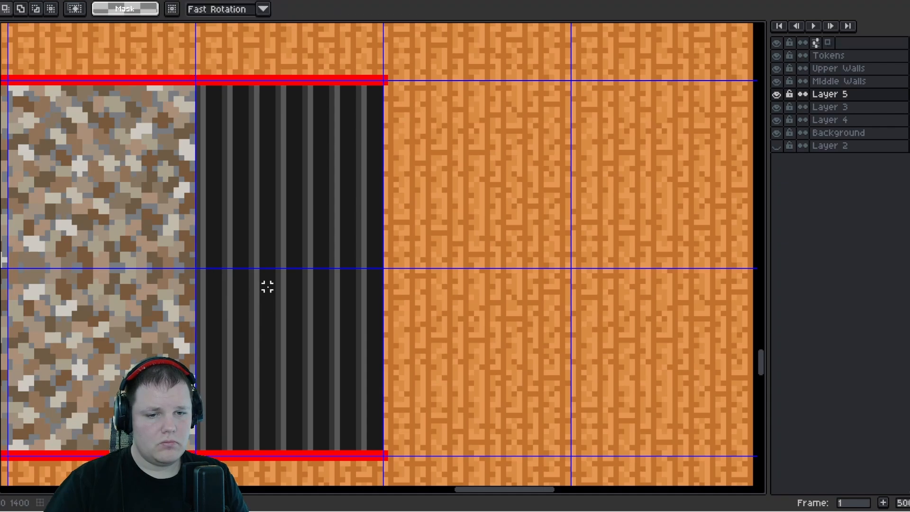
Set the blend mode of Layer 5 to Subtract and check the widened stairs on the map
right_click(830, 95)
click(857, 99)
click(503, 247)
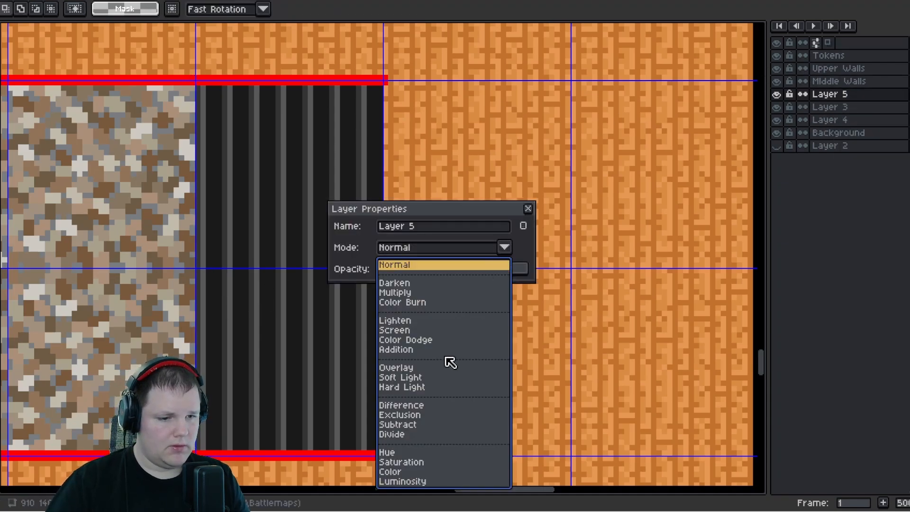
click(408, 425)
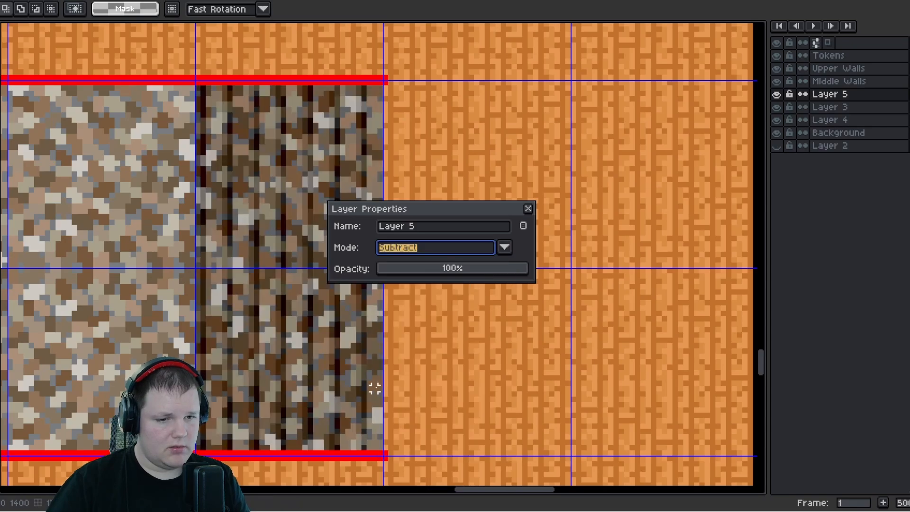
scroll(436, 350, down, 4)
click(528, 208)
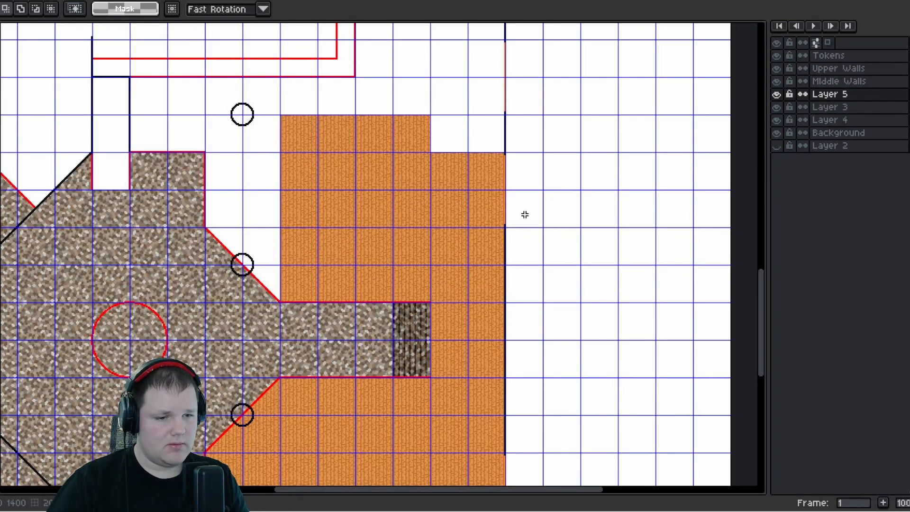
scroll(415, 252, up, 3)
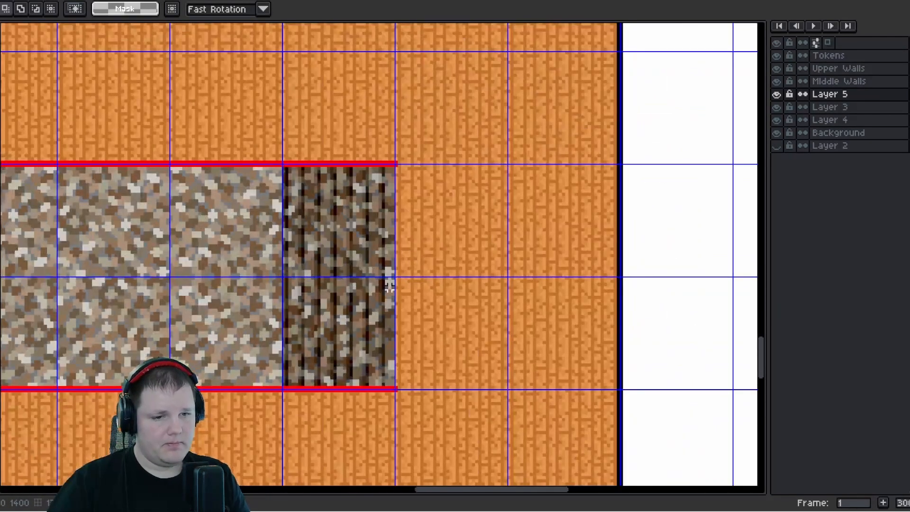
Set the blend mode of Layer 5 to Normal and close its layer properties
scroll(390, 286, up, 1)
scroll(370, 175, down, 3)
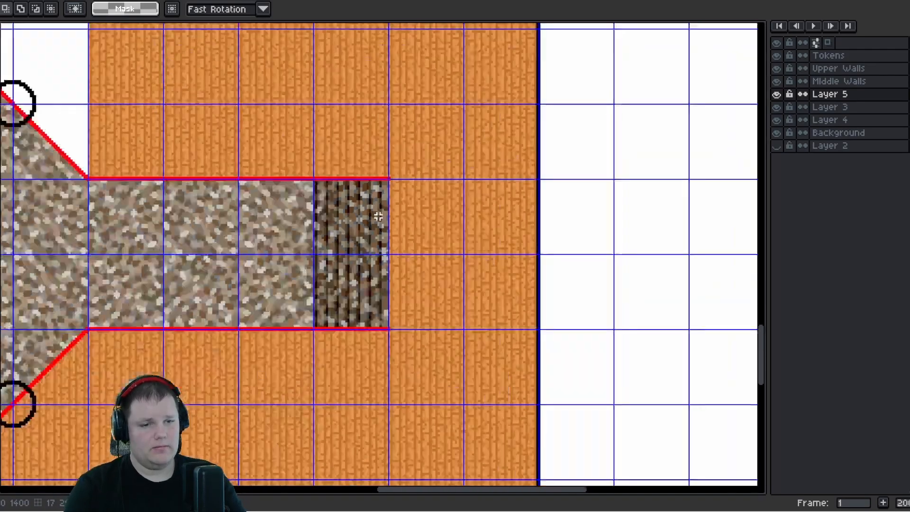
scroll(373, 219, up, 2)
scroll(390, 219, up, 2)
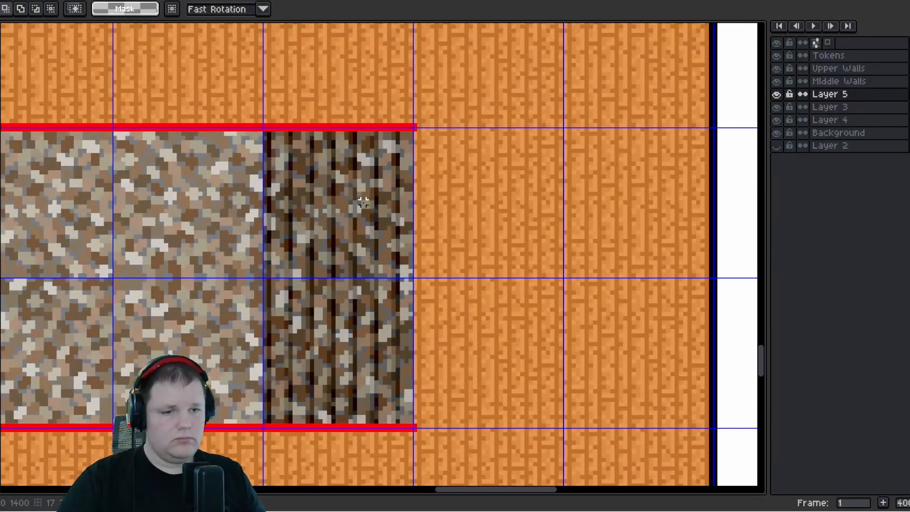
scroll(354, 192, down, 1)
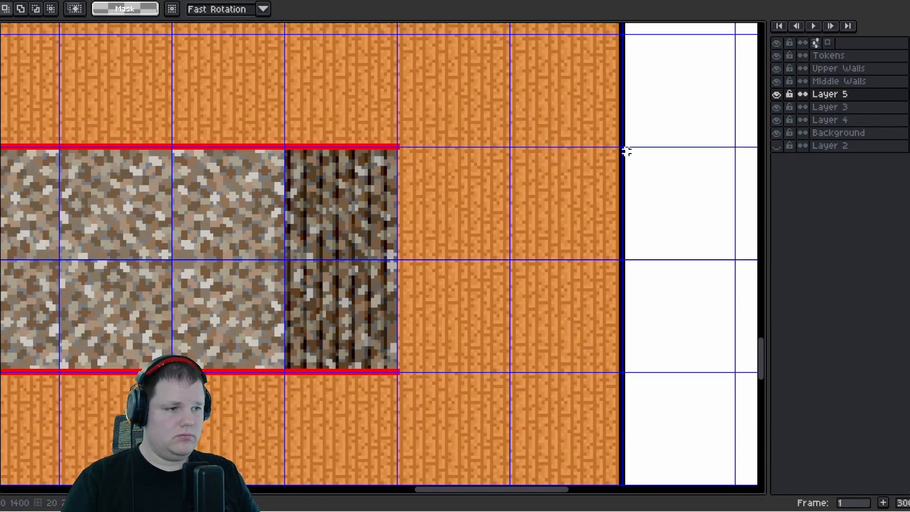
right_click(843, 96)
click(856, 105)
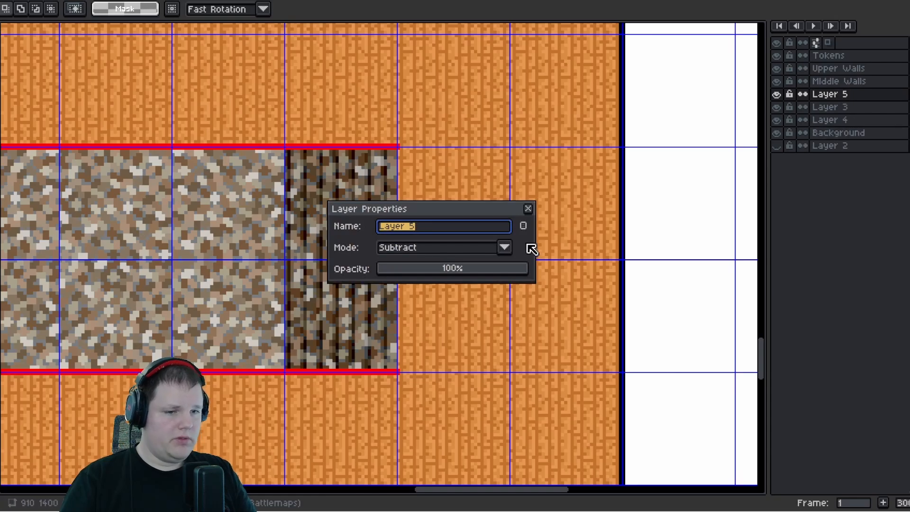
click(505, 247)
click(456, 265)
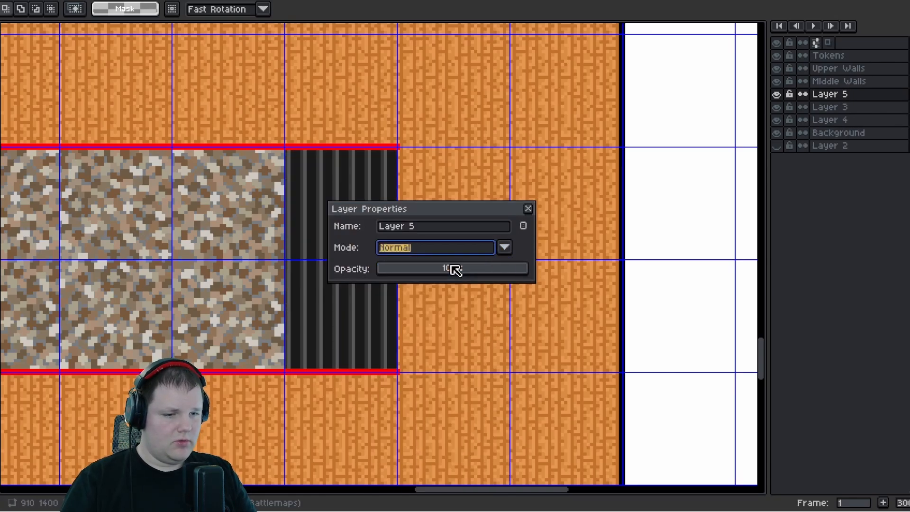
click(528, 208)
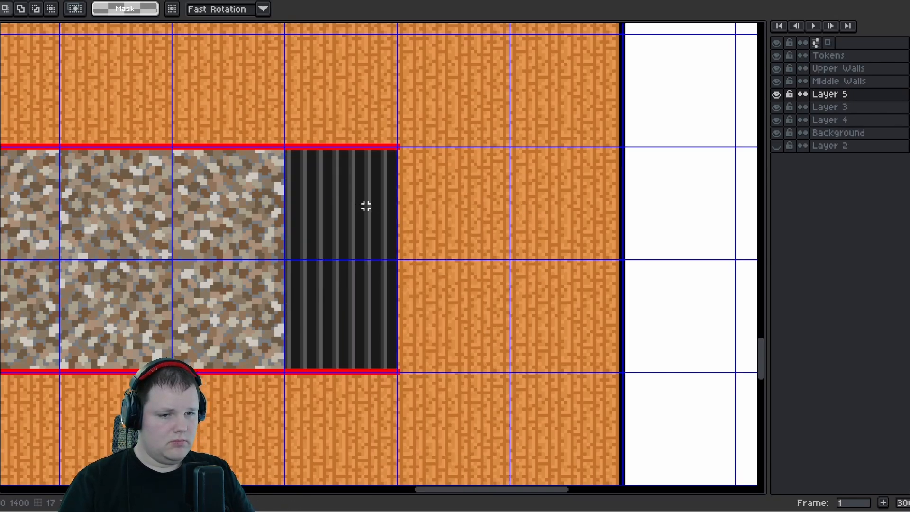
Reduce the opacity of Layer 5 to 43%, move its properties dialog clear of the stairs, and check them on the map
right_click(808, 94)
click(809, 104)
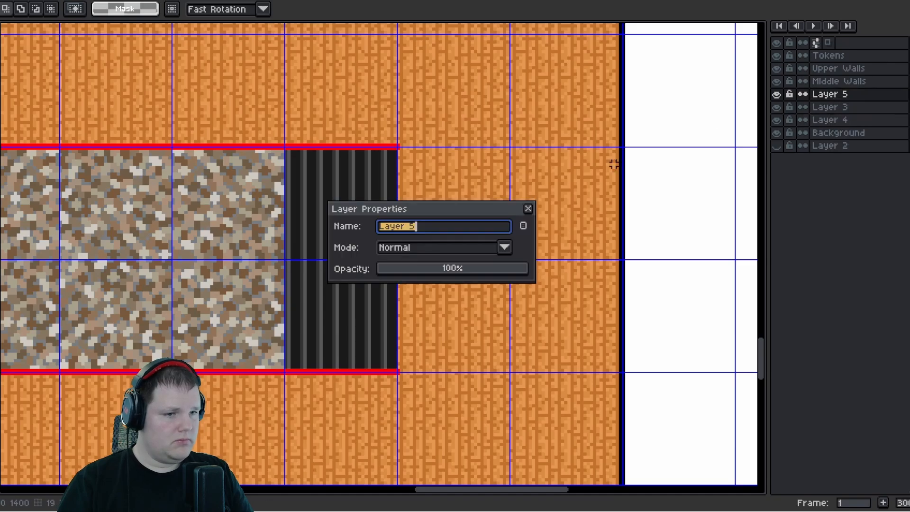
drag(470, 271, 439, 271)
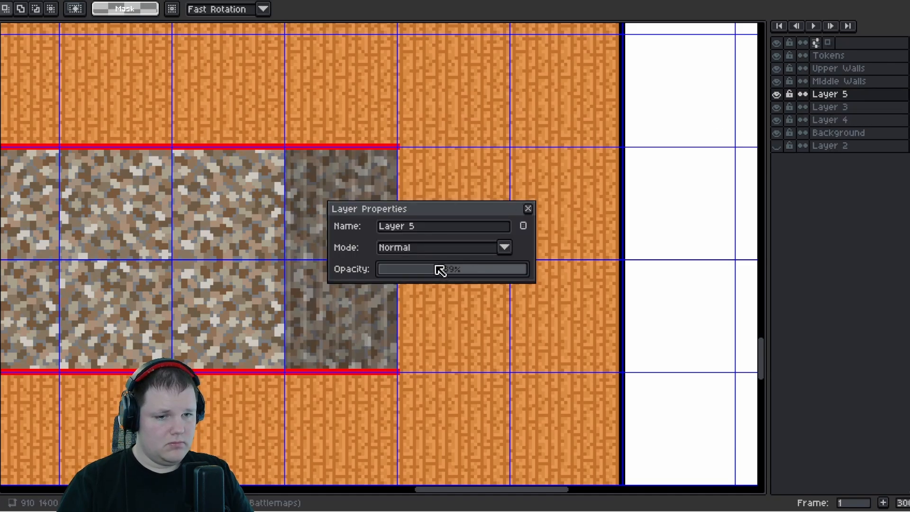
drag(435, 222, 587, 130)
scroll(350, 264, up, 1)
drag(401, 245, 289, 336)
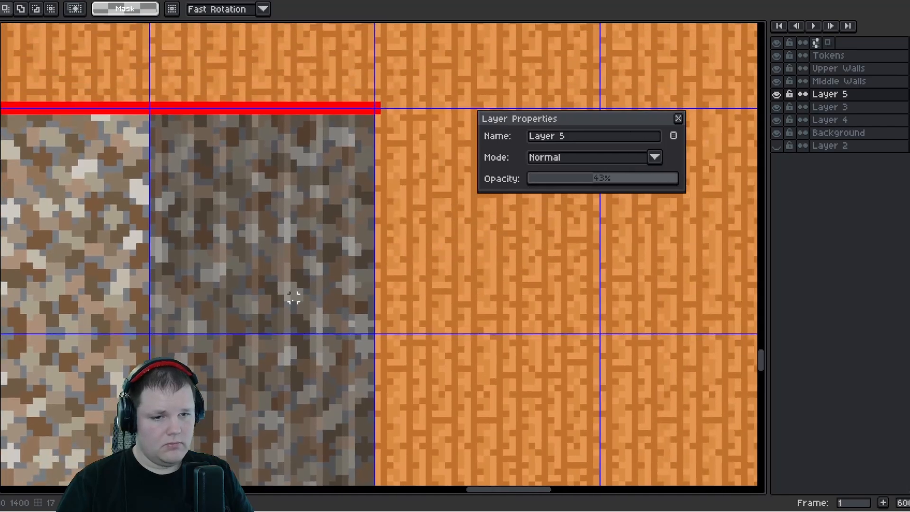
scroll(297, 285, down, 1)
scroll(314, 281, down, 2)
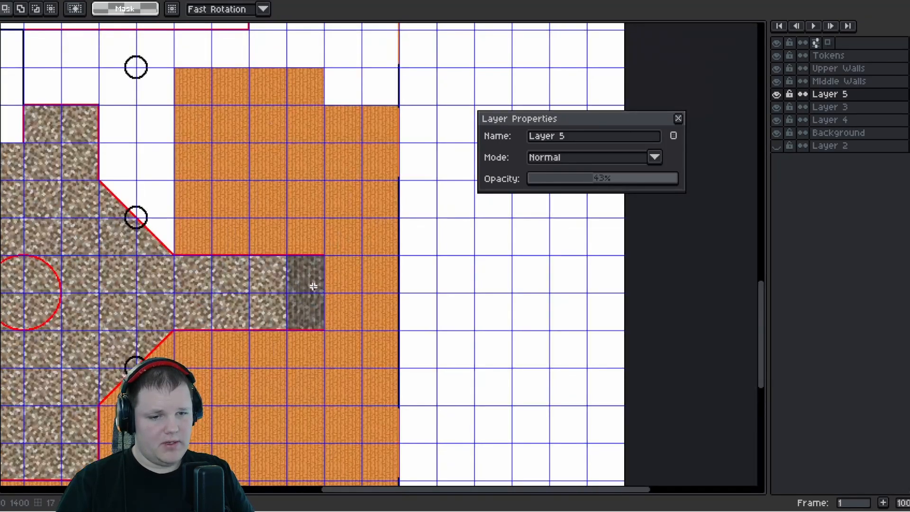
scroll(313, 286, up, 2)
scroll(362, 296, down, 3)
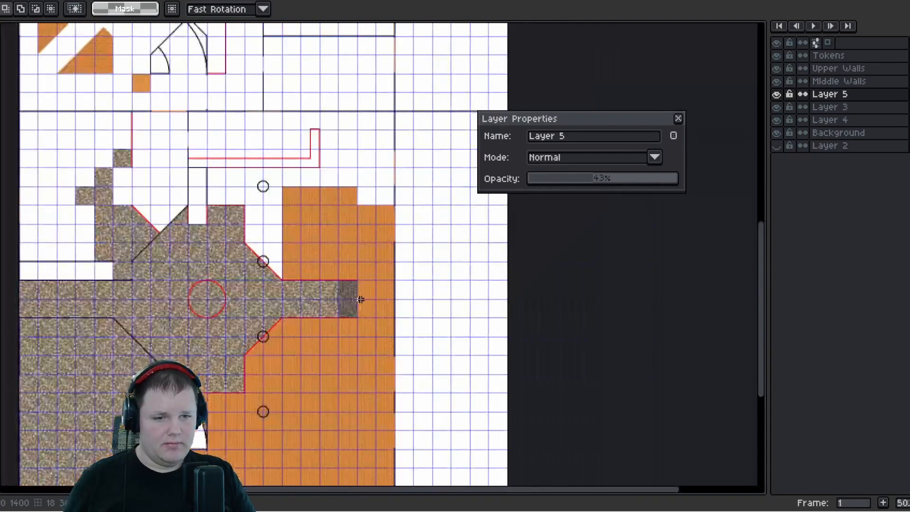
scroll(360, 297, up, 2)
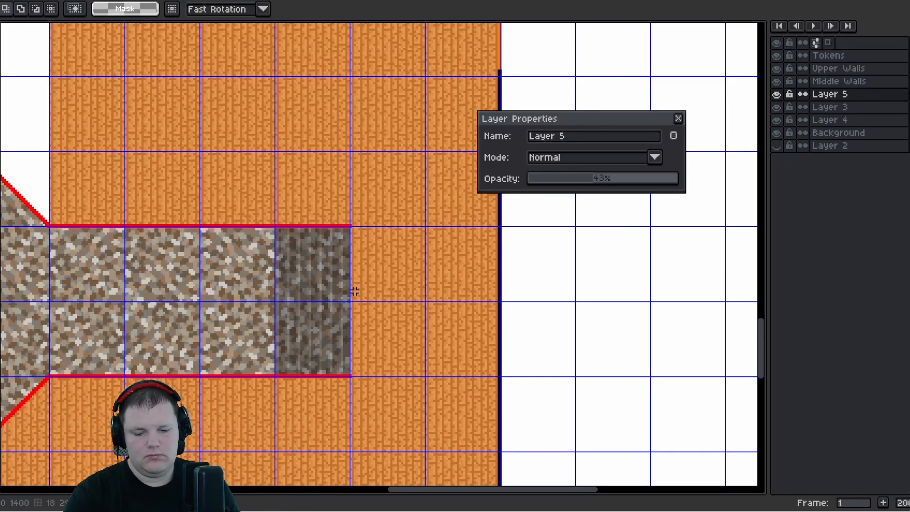
scroll(317, 275, up, 1)
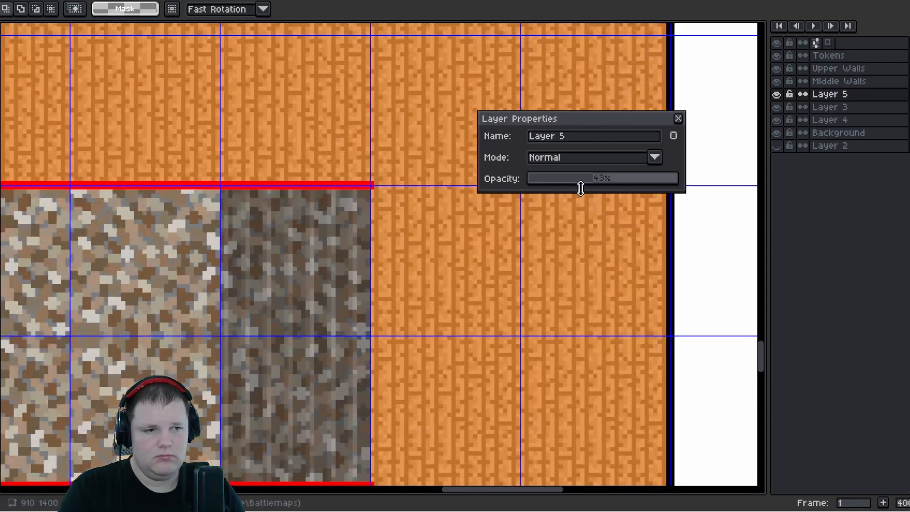
Keep Layer 5 in Normal mode and restore its opacity to 100%
click(654, 159)
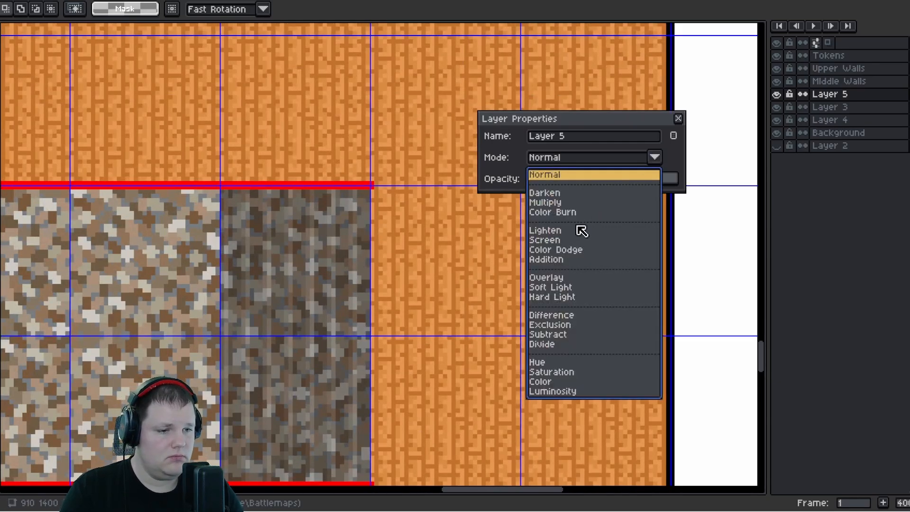
key(Escape)
click(655, 157)
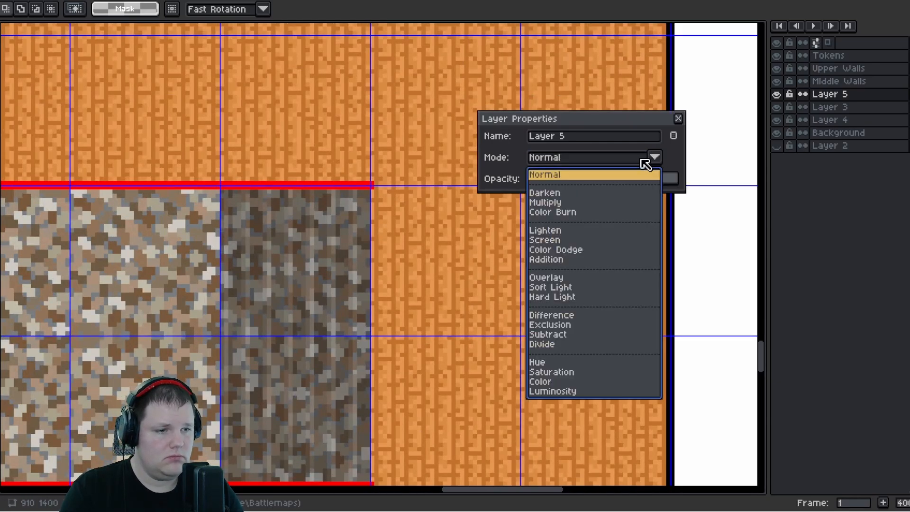
click(625, 176)
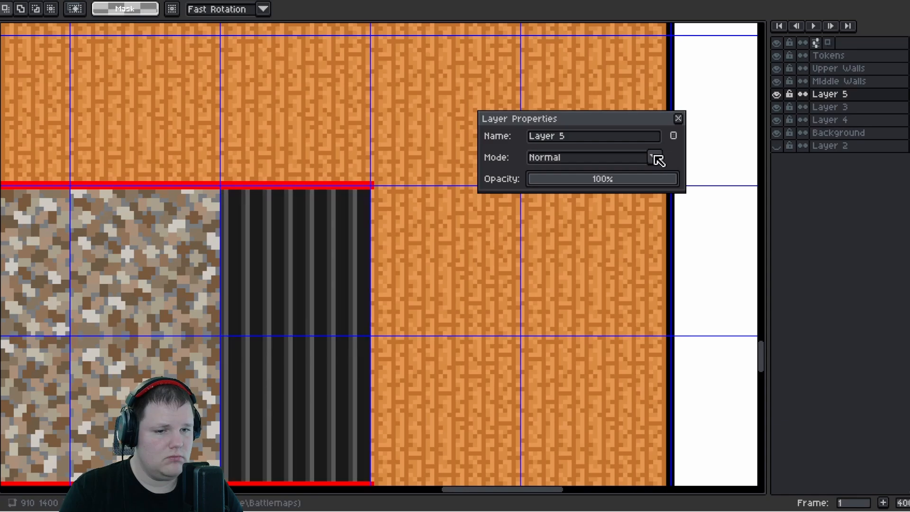
Try the Darken, Multiply, Color Burn and Lighten blend modes on Layer 5
click(656, 157)
click(611, 195)
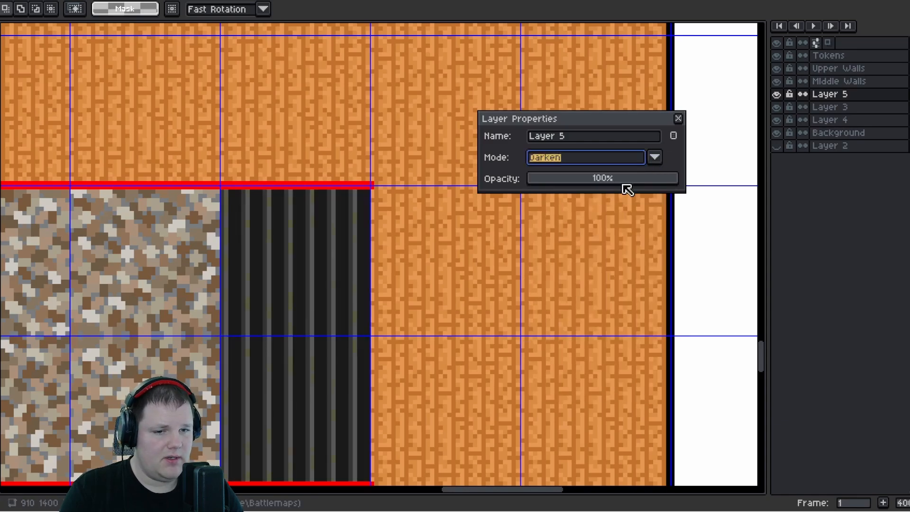
click(655, 159)
click(592, 203)
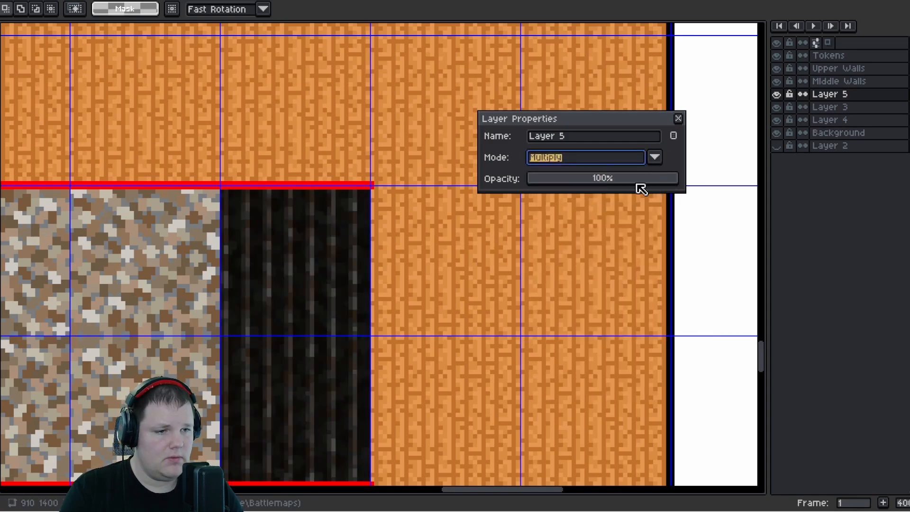
click(654, 158)
click(567, 212)
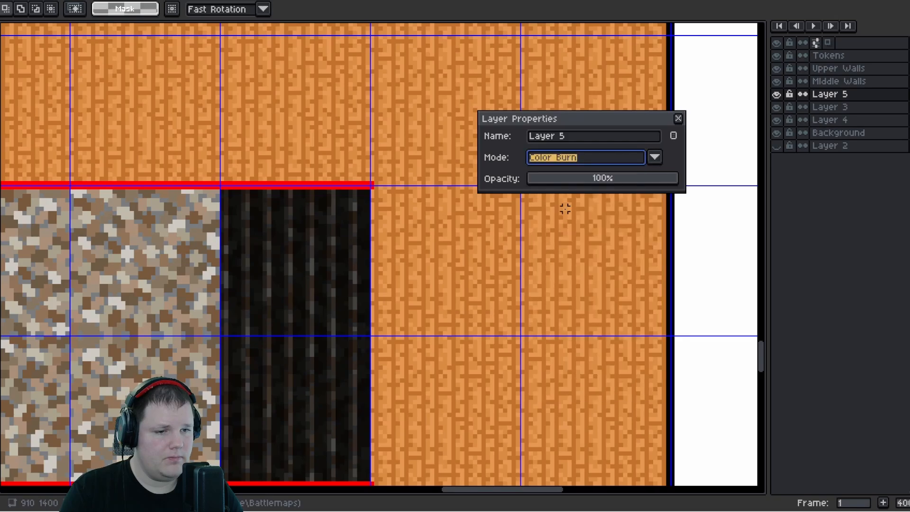
click(654, 159)
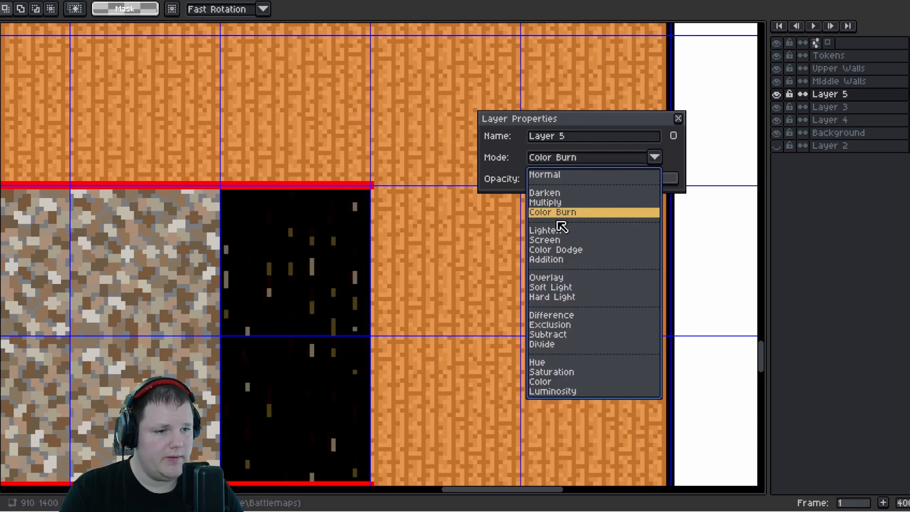
click(562, 229)
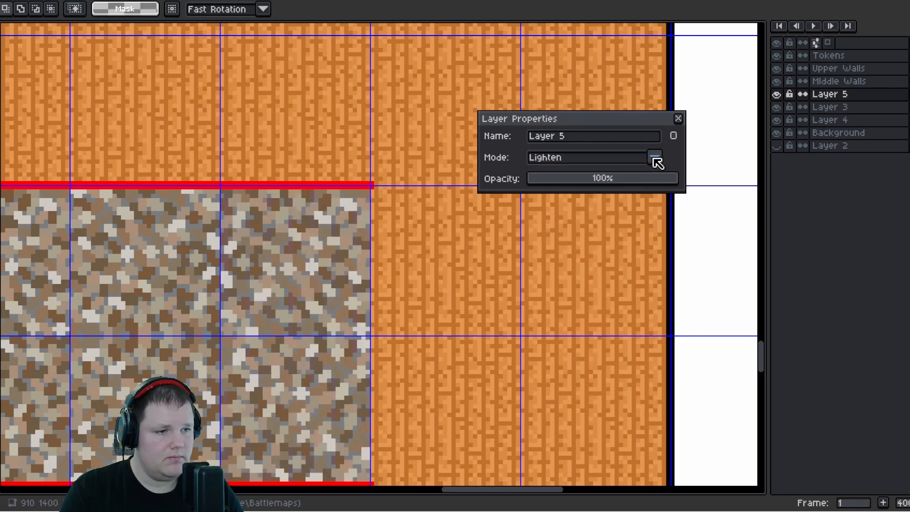
Try the Screen blend mode on Layer 5 and inspect the stairs from near and far
click(656, 160)
click(565, 235)
scroll(391, 263, down, 3)
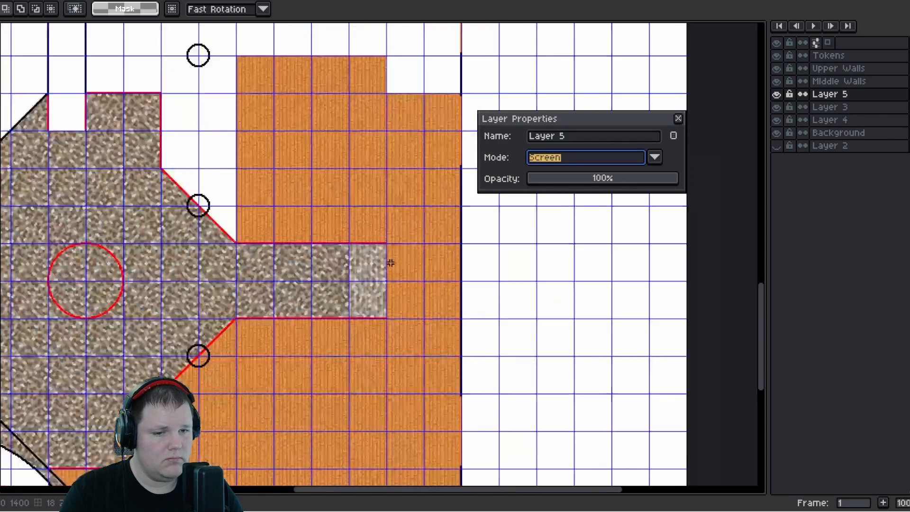
scroll(361, 266, up, 3)
scroll(403, 278, up, 1)
drag(444, 293, 351, 268)
scroll(457, 282, down, 4)
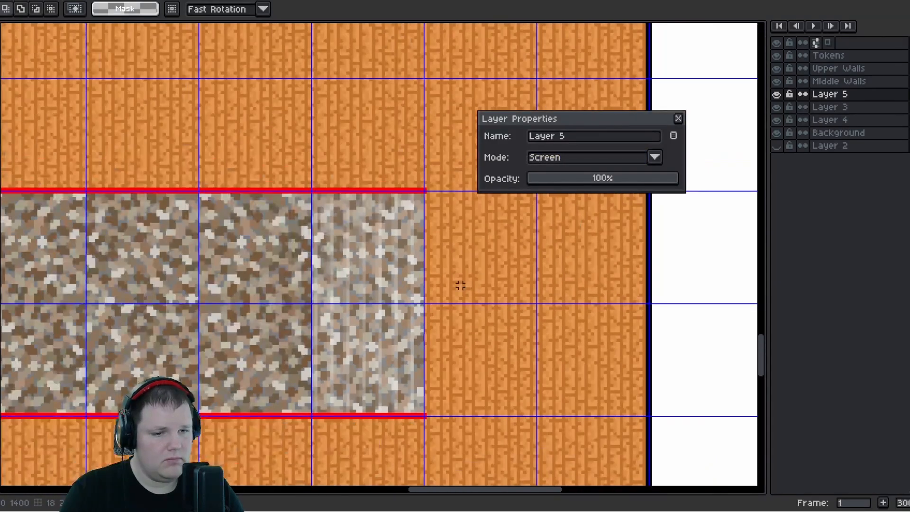
scroll(457, 283, up, 3)
Try the Color Dodge and Addition blend modes on Layer 5, comparing the stairs with the gravel
click(655, 158)
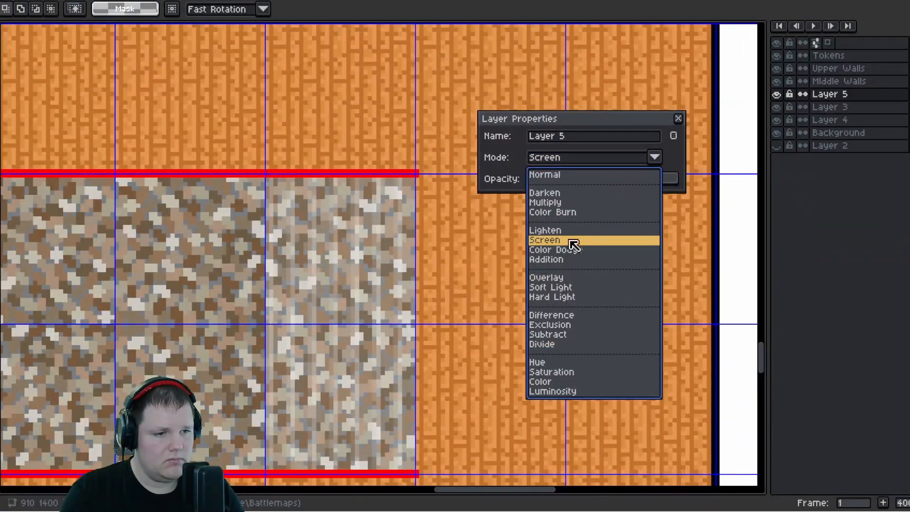
click(564, 245)
scroll(414, 260, down, 1)
scroll(413, 260, down, 2)
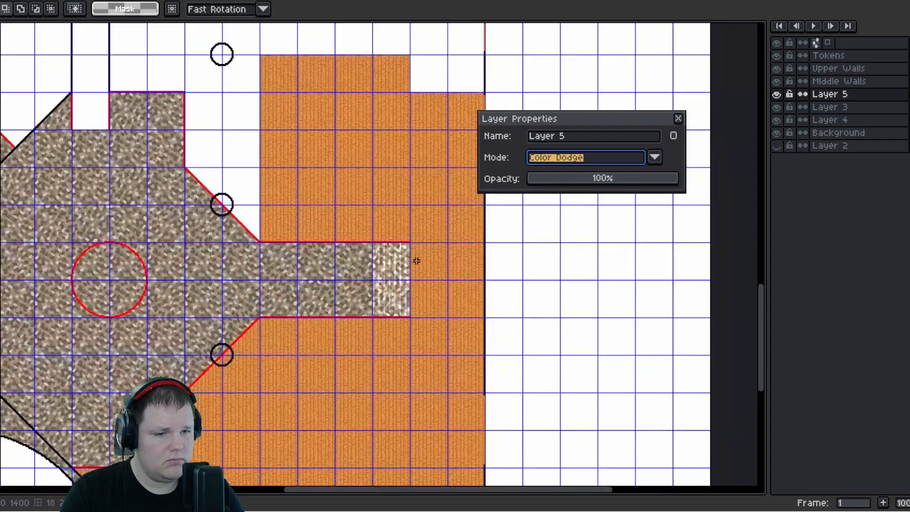
scroll(417, 260, up, 3)
click(655, 157)
click(552, 260)
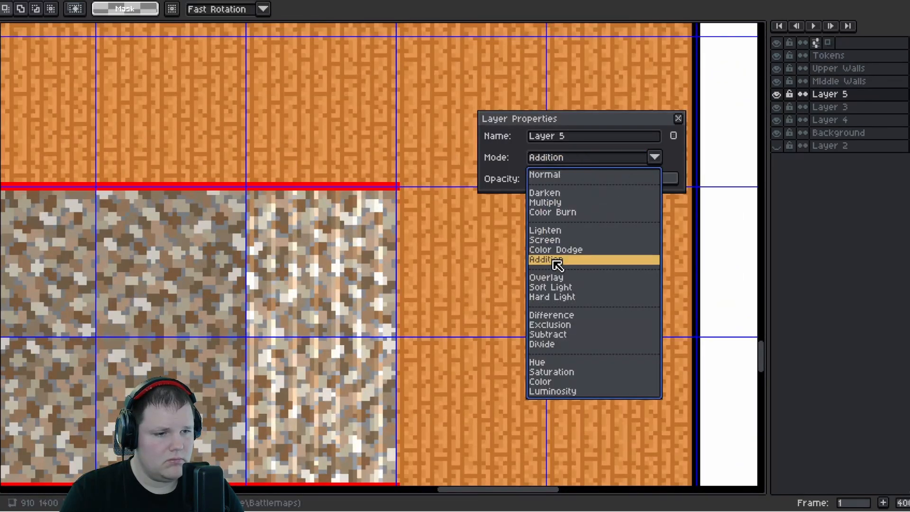
Try the Overlay and Soft Light blend modes on Layer 5
click(656, 159)
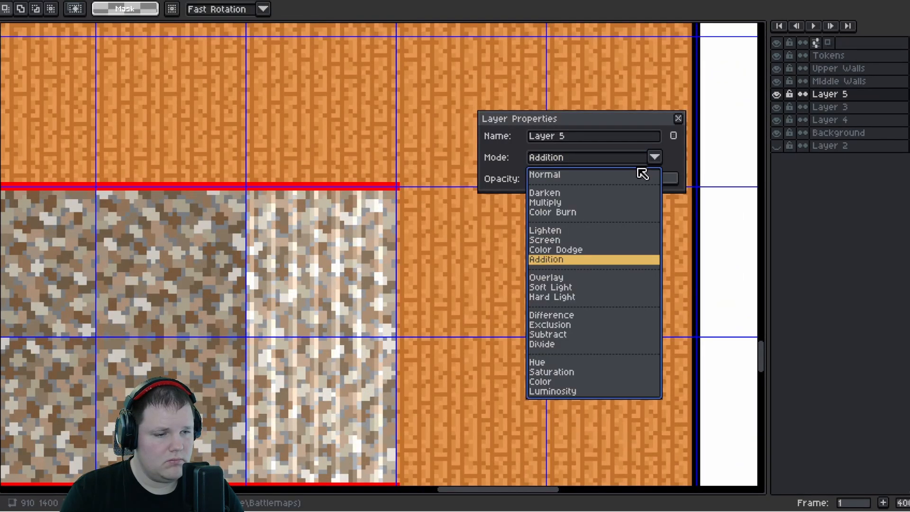
click(548, 278)
scroll(489, 274, down, 3)
scroll(481, 248, up, 3)
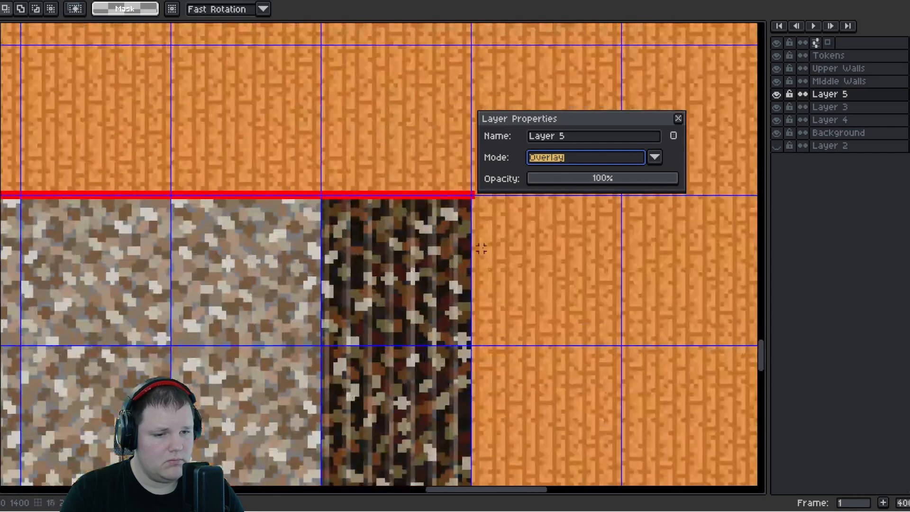
click(654, 158)
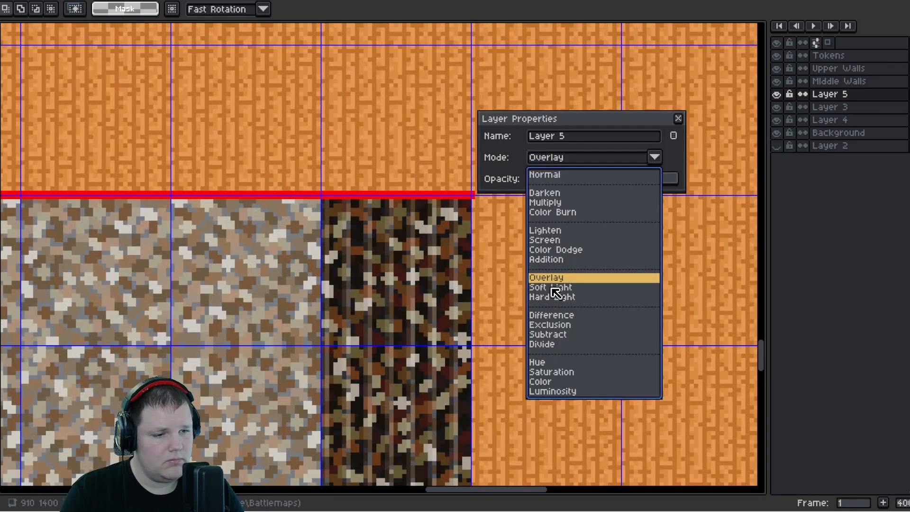
click(552, 287)
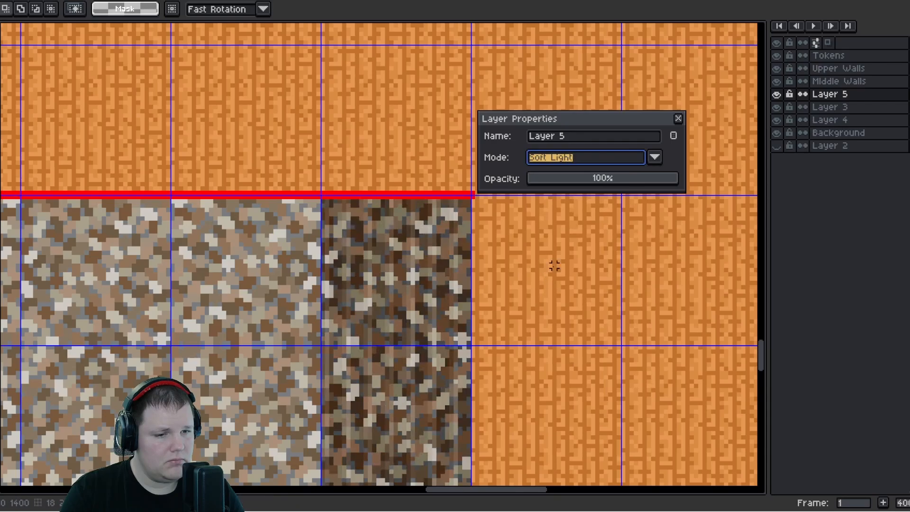
Set the blend mode of Layer 5 to Hard Light and inspect the stair strips up close
click(657, 159)
click(656, 157)
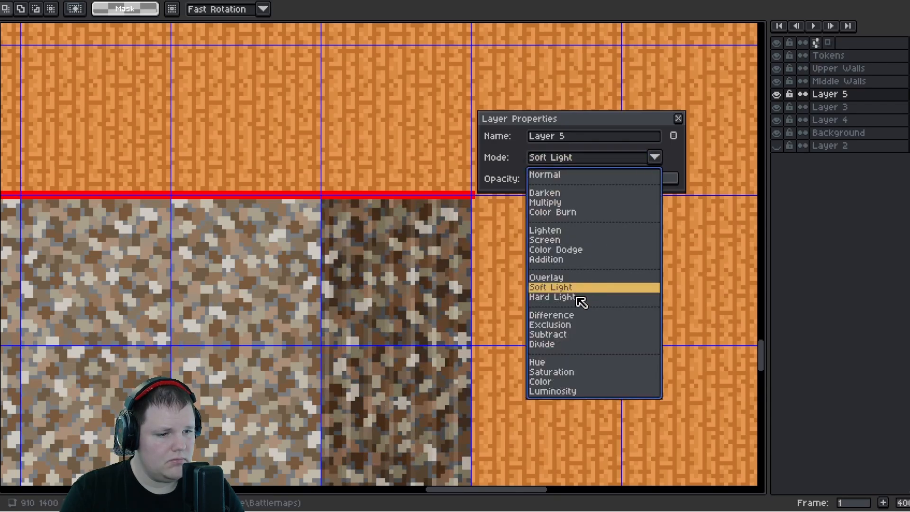
click(582, 302)
drag(518, 315, 431, 263)
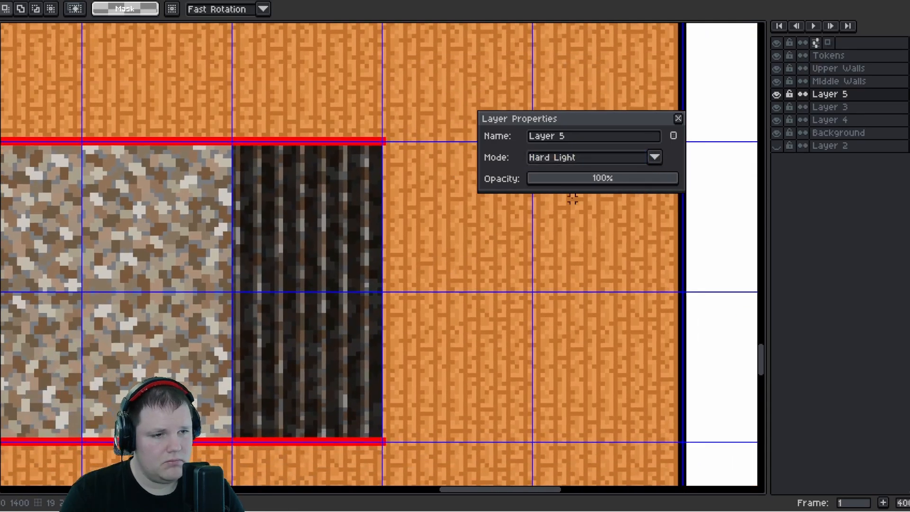
scroll(392, 160, up, 2)
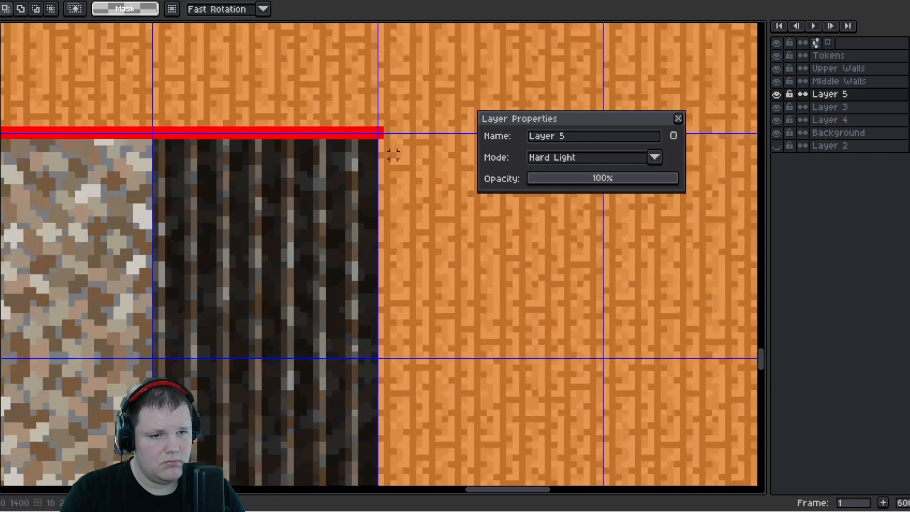
Delete the rightmost 3 px wide dark band of the stairs on Layer 5, plus the next wide dark band to its left
scroll(353, 197, down, 3)
drag(352, 128, 363, 440)
scroll(359, 436, up, 2)
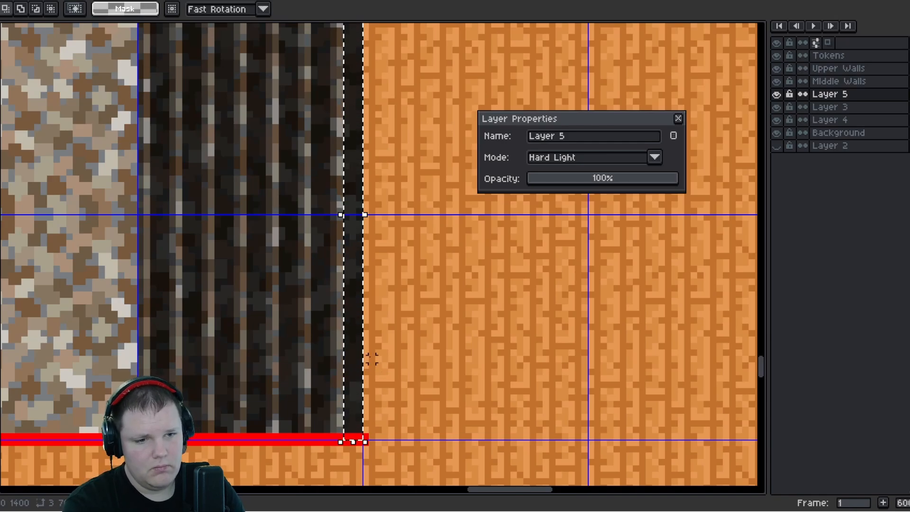
key(Delete)
scroll(326, 431, down, 2)
drag(319, 427, 311, 127)
key(Delete)
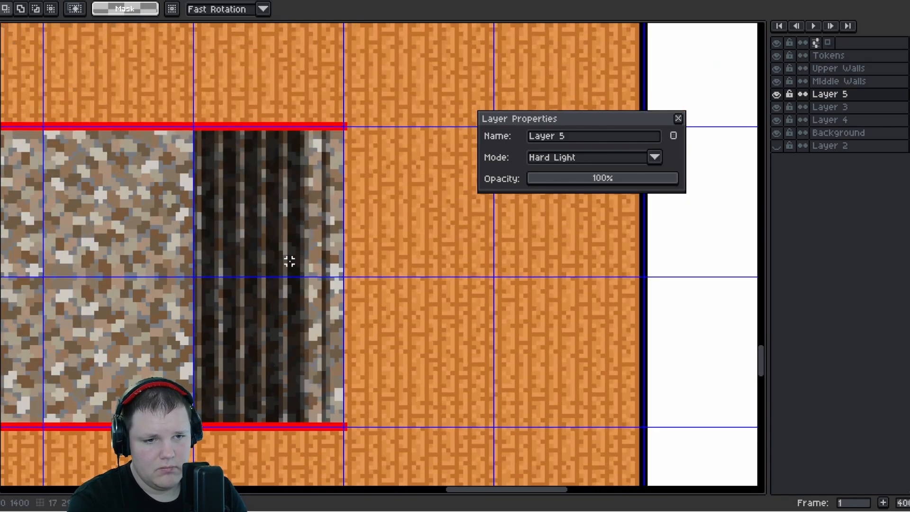
Delete the next two wide dark bands of the stairs on Layer 5, working leftward
scroll(296, 411, up, 1)
scroll(299, 426, up, 1)
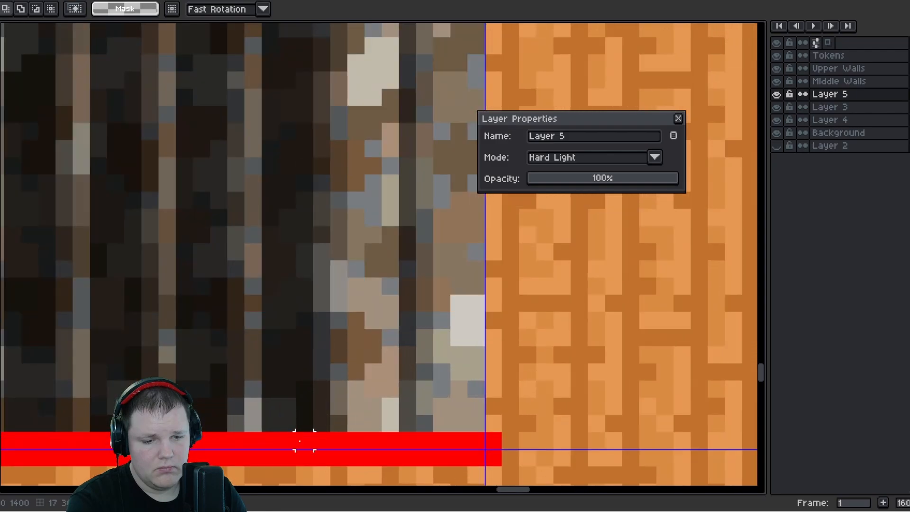
scroll(299, 433, down, 2)
drag(299, 433, 292, 125)
scroll(301, 133, up, 4)
scroll(303, 127, down, 4)
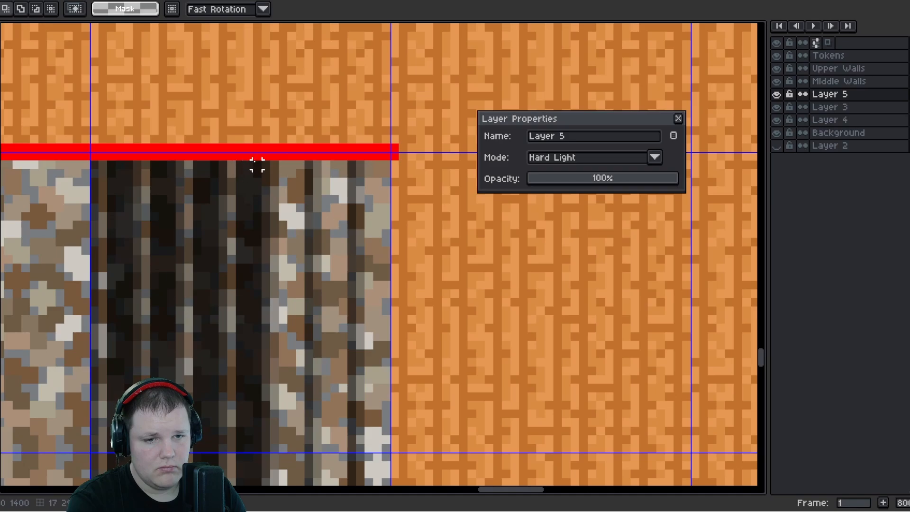
scroll(257, 167, up, 1)
scroll(247, 199, down, 3)
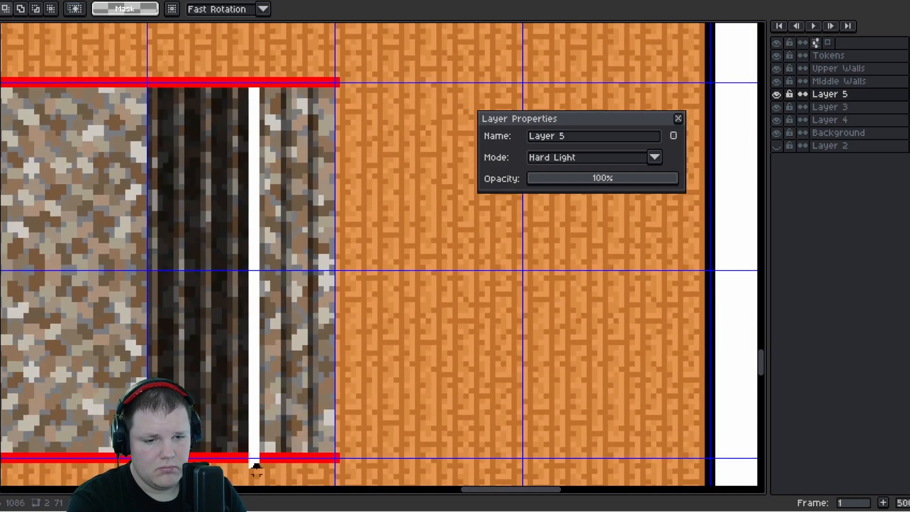
drag(257, 469, 241, 472)
key(Delete)
scroll(257, 378, down, 4)
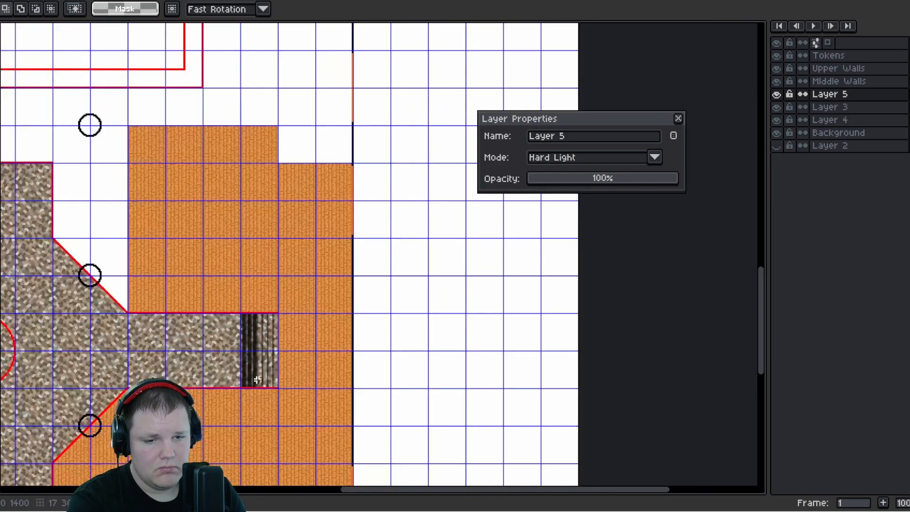
Delete two more wide dark bands of the stairs on Layer 5, starting with a 3 px wide band
scroll(258, 379, up, 6)
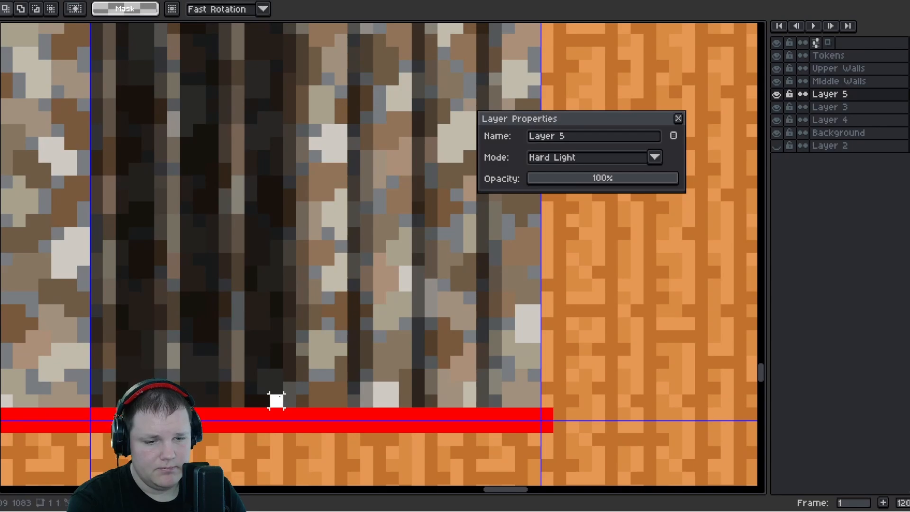
scroll(268, 375, down, 4)
drag(276, 400, 255, 59)
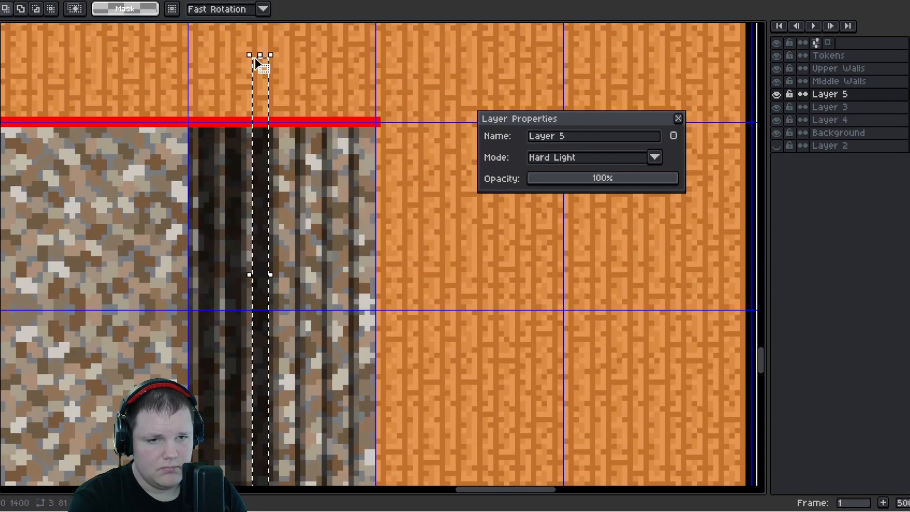
scroll(256, 81, down, 2)
scroll(240, 355, up, 5)
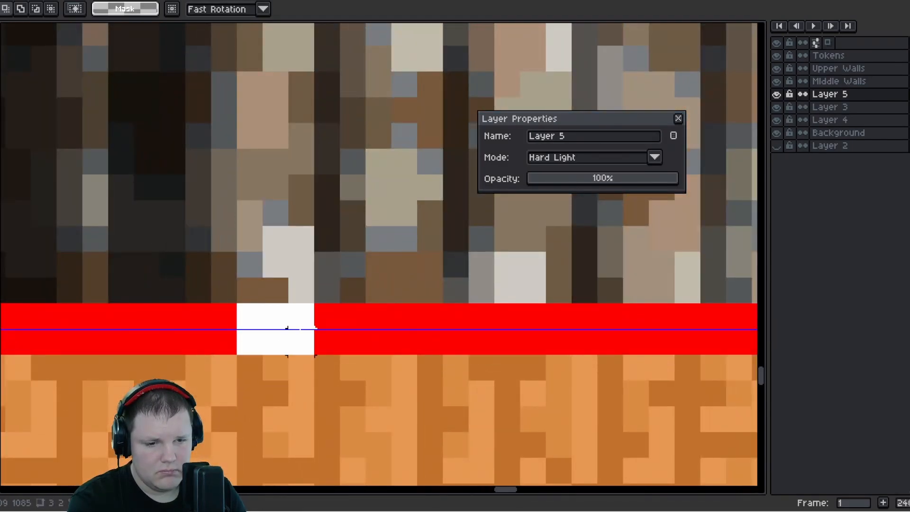
scroll(305, 333, down, 3)
scroll(313, 337, up, 2)
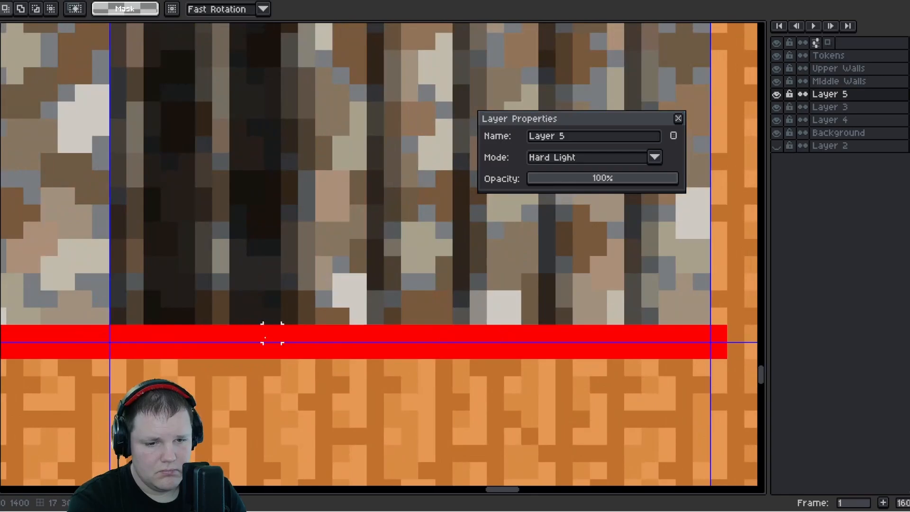
scroll(272, 333, down, 5)
scroll(256, 223, up, 4)
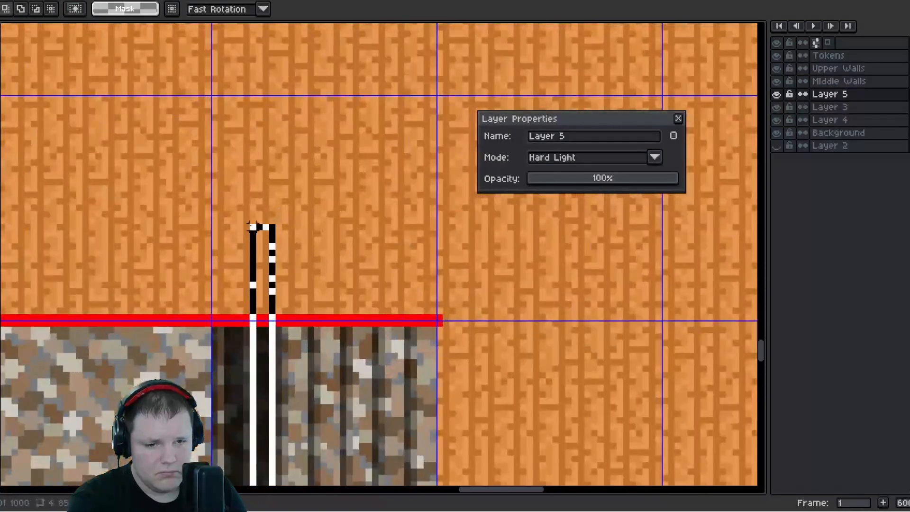
drag(251, 225, 261, 222)
key(Delete)
scroll(266, 259, down, 3)
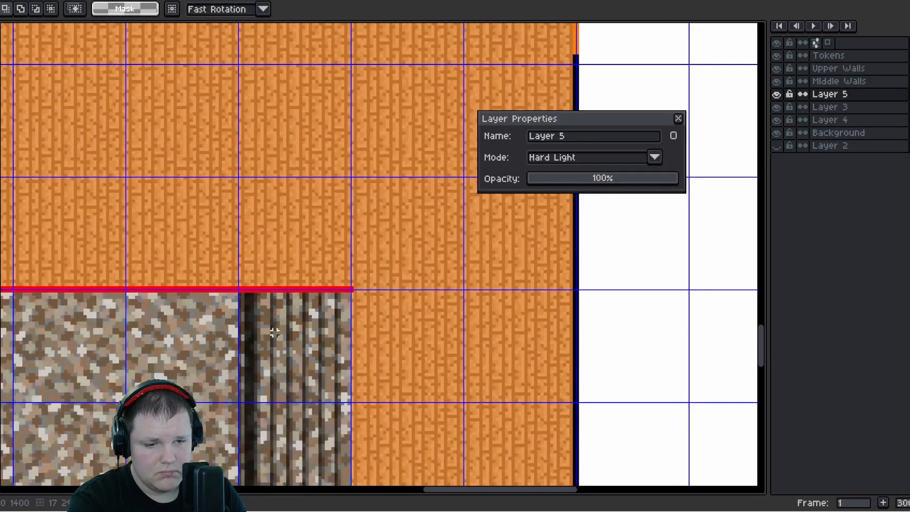
Delete the last remaining wide dark band near the left end of the stairs and check the evenly spaced stripes
drag(268, 404, 276, 219)
scroll(268, 330, up, 4)
click(260, 319)
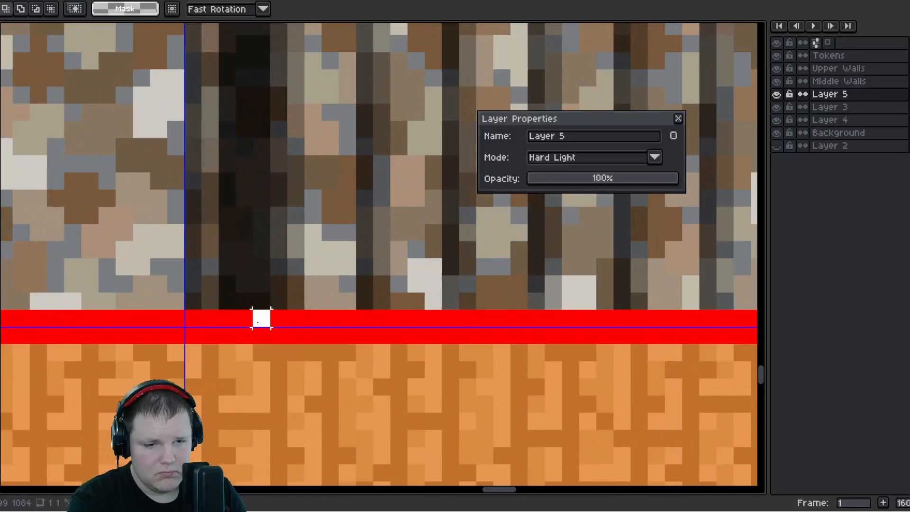
scroll(259, 319, down, 3)
mouse_move(258, 319)
mouse_down()
mouse_move(272, 30)
mouse_move(227, 50)
mouse_up()
scroll(275, 34, up, 3)
key(Delete)
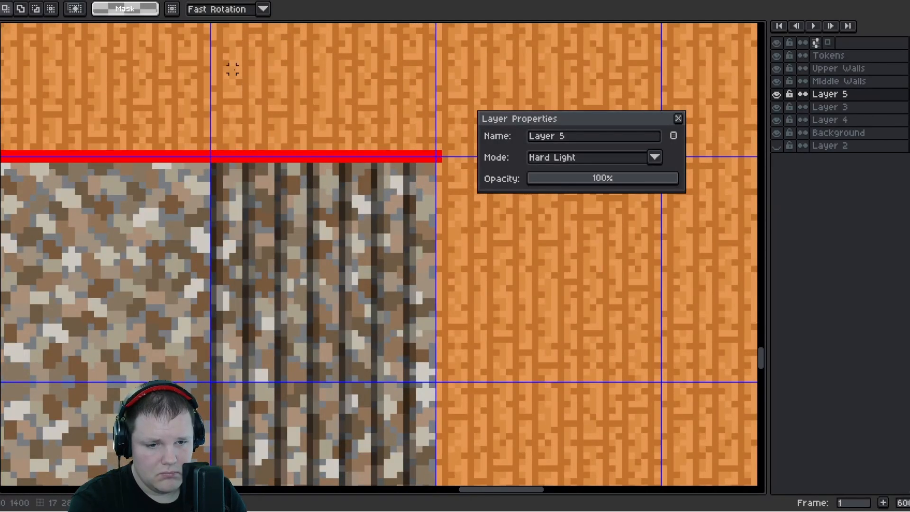
scroll(270, 133, down, 4)
scroll(311, 203, up, 5)
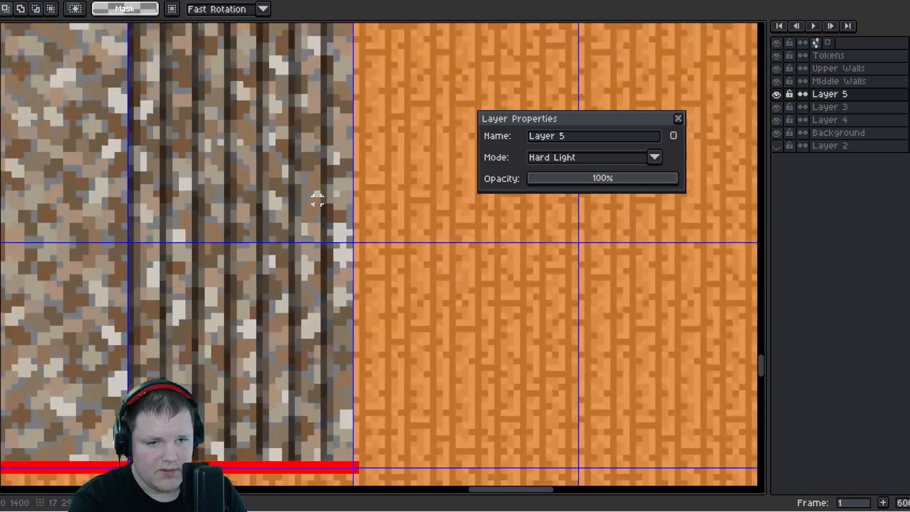
scroll(280, 221, down, 3)
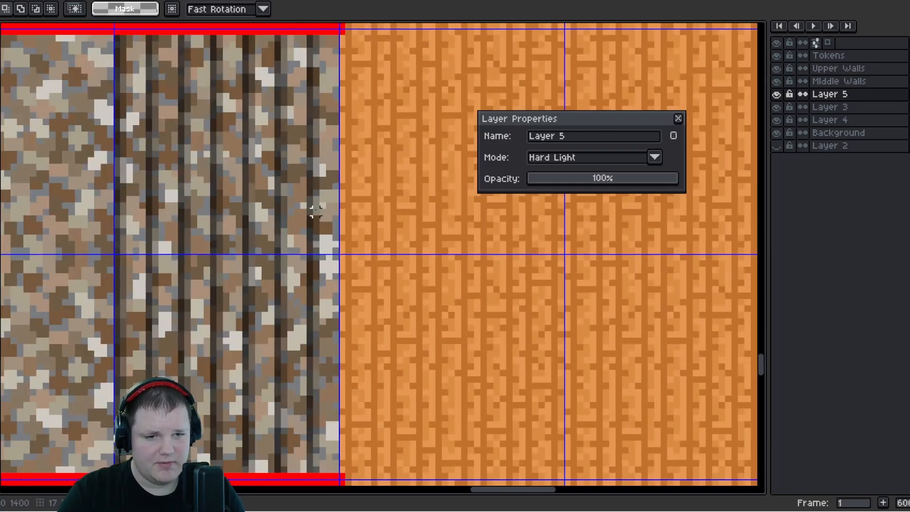
Set the blend mode of Layer 5 to Normal
click(678, 118)
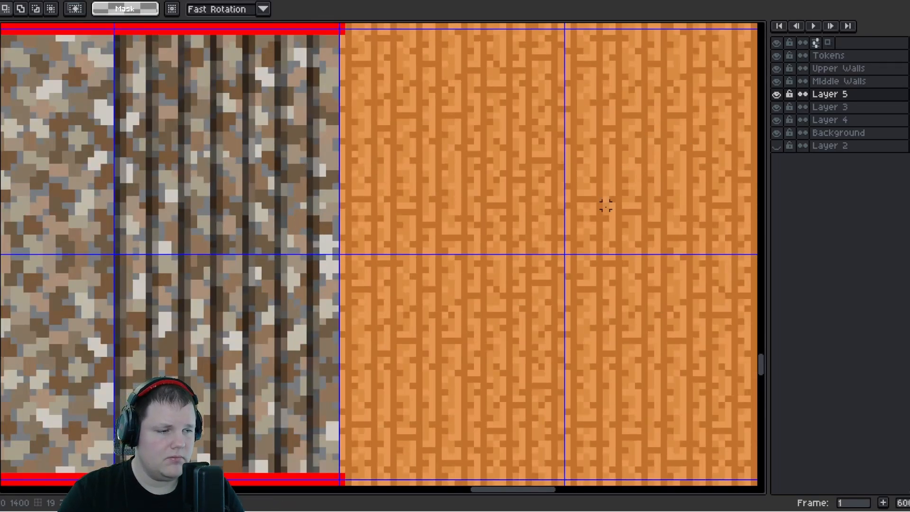
right_click(810, 94)
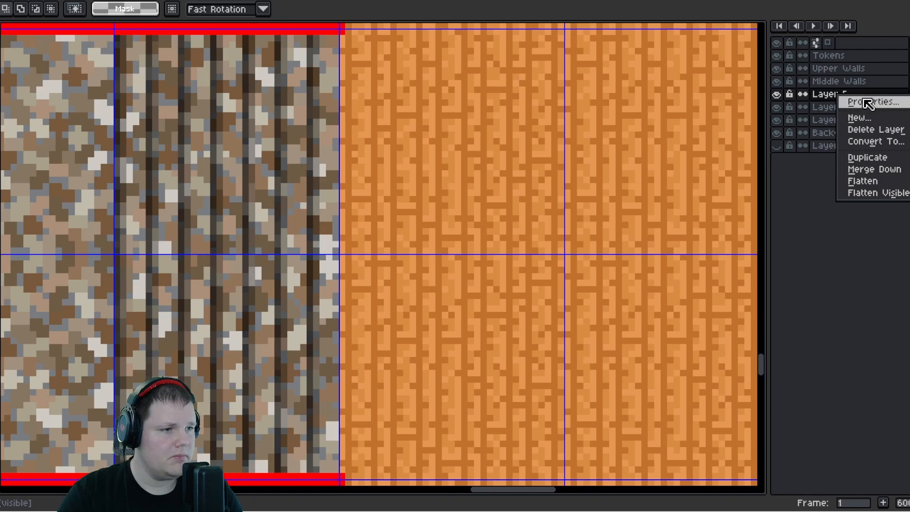
click(861, 101)
click(654, 158)
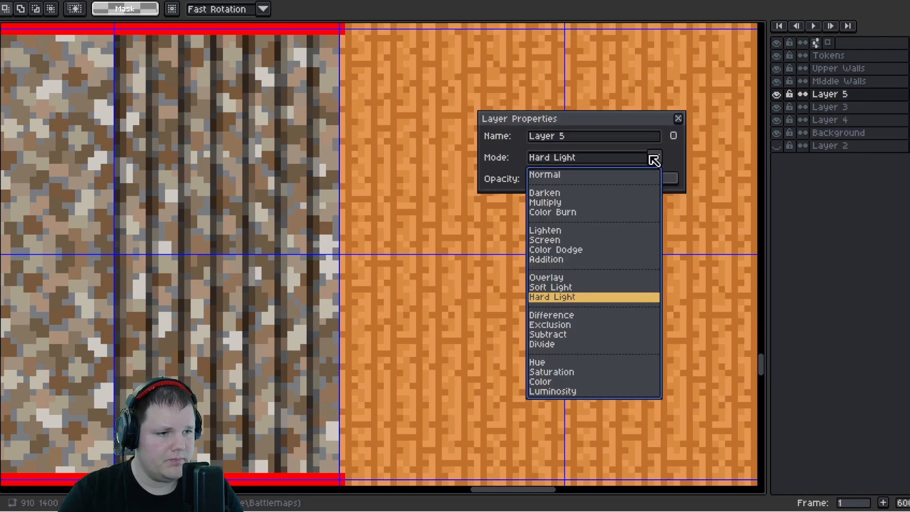
click(593, 177)
scroll(296, 211, up, 2)
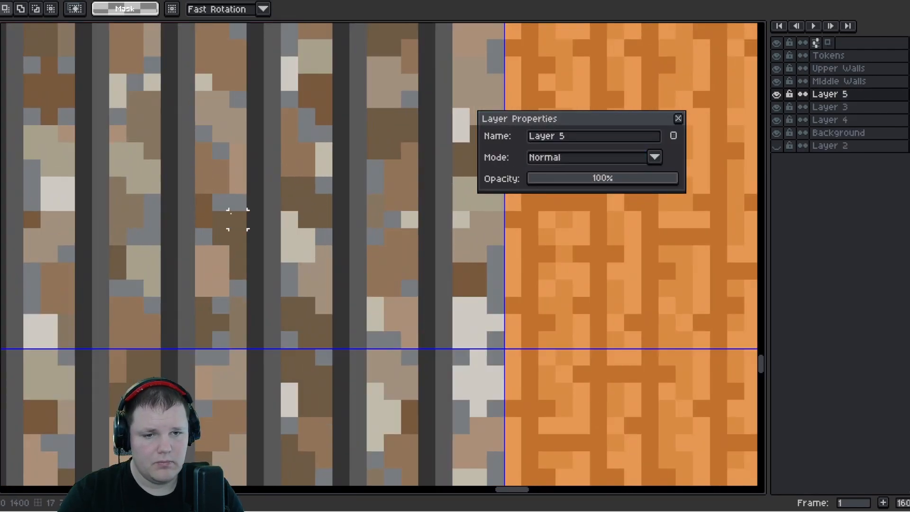
click(678, 118)
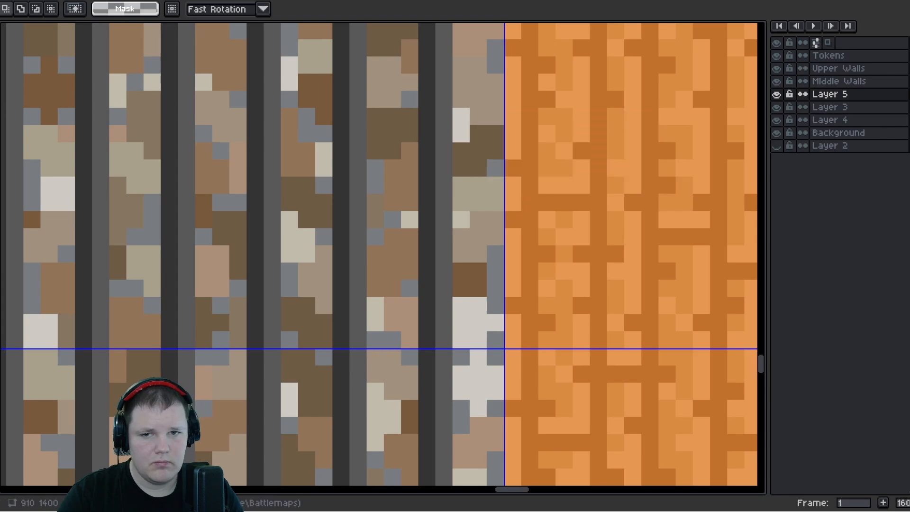
Fill the lighter gray right-hand column of every stair stripe on Layer 5 with near-black
key(f)
drag(85, 183, 178, 242)
click(195, 237)
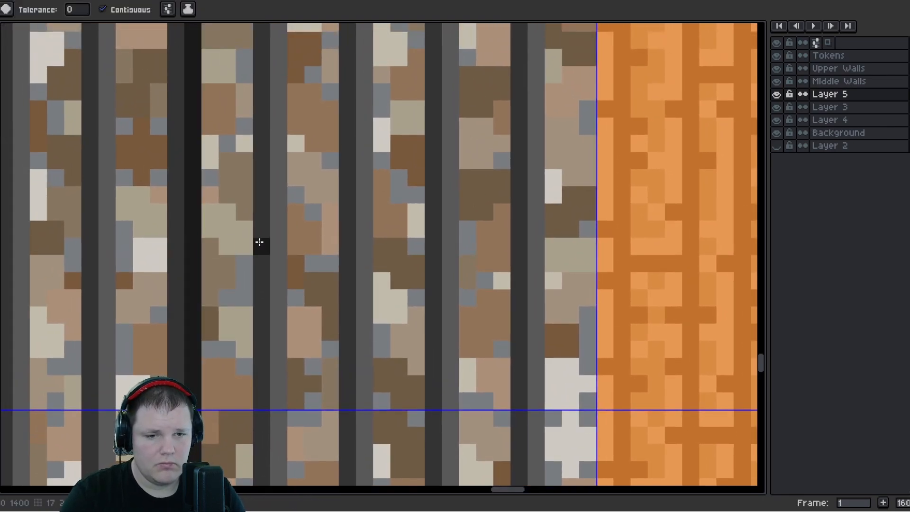
click(280, 242)
click(105, 235)
click(364, 246)
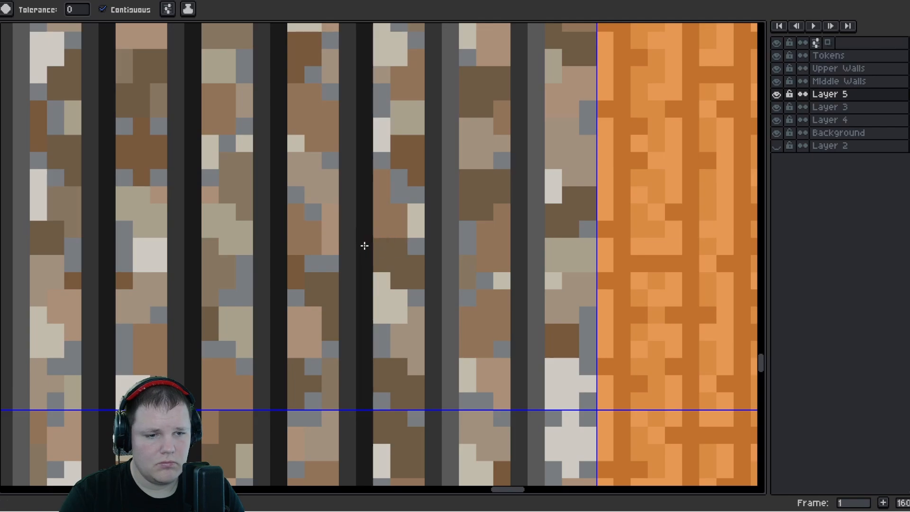
click(449, 246)
click(529, 247)
scroll(514, 256, down, 3)
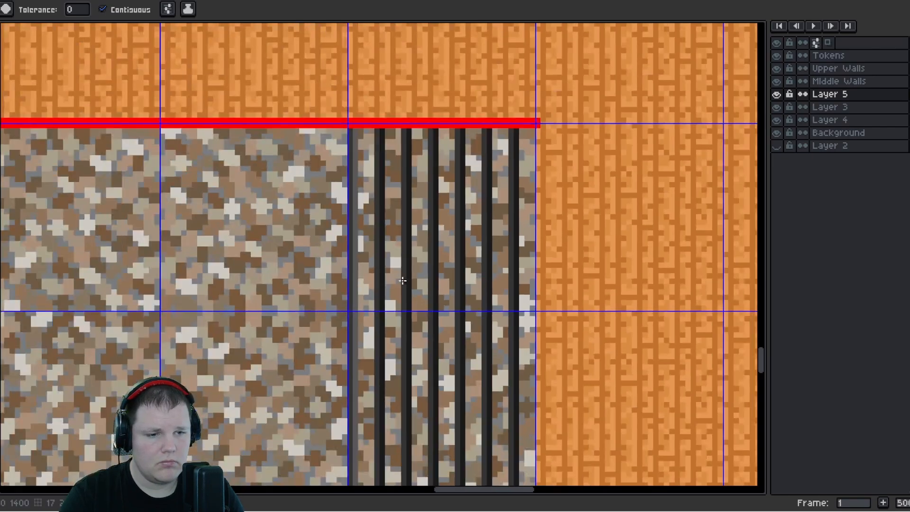
scroll(345, 264, up, 2)
click(338, 264)
scroll(337, 264, down, 3)
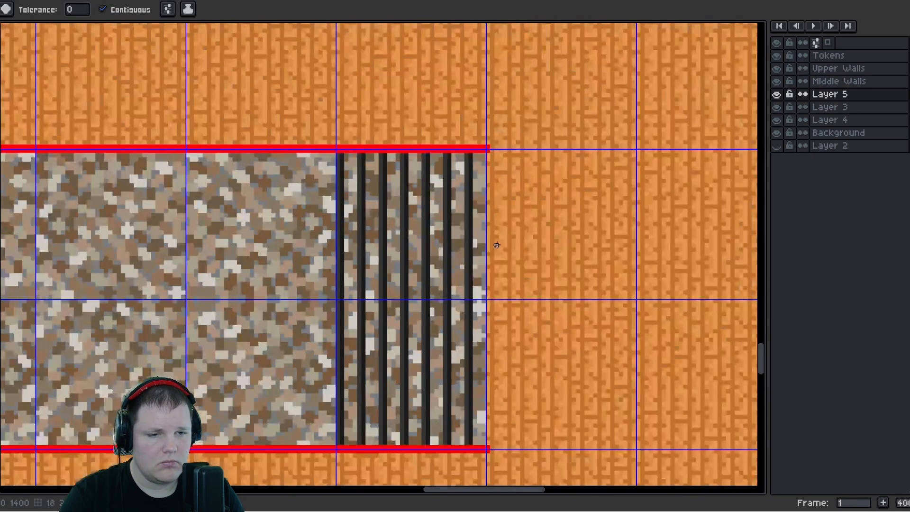
Try the Hard Light blend mode on Layer 5 and switch it back to Normal
right_click(840, 96)
click(869, 107)
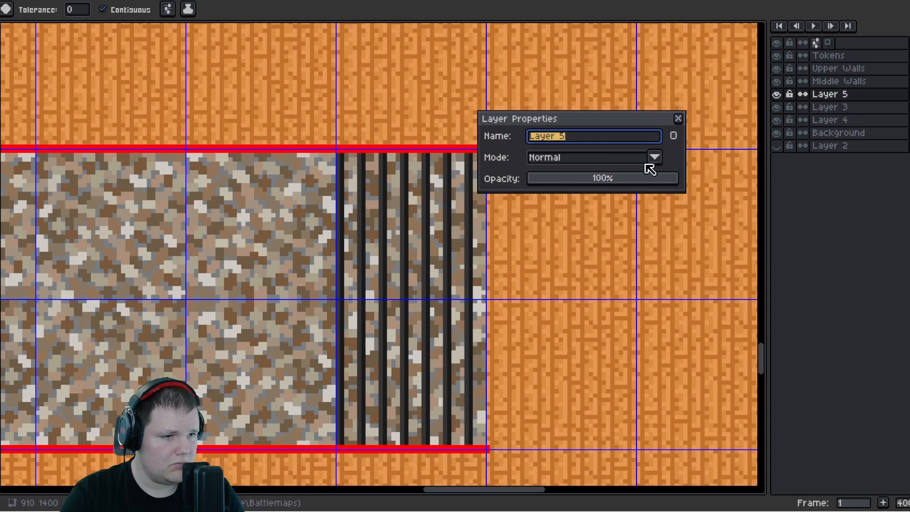
click(654, 158)
click(569, 298)
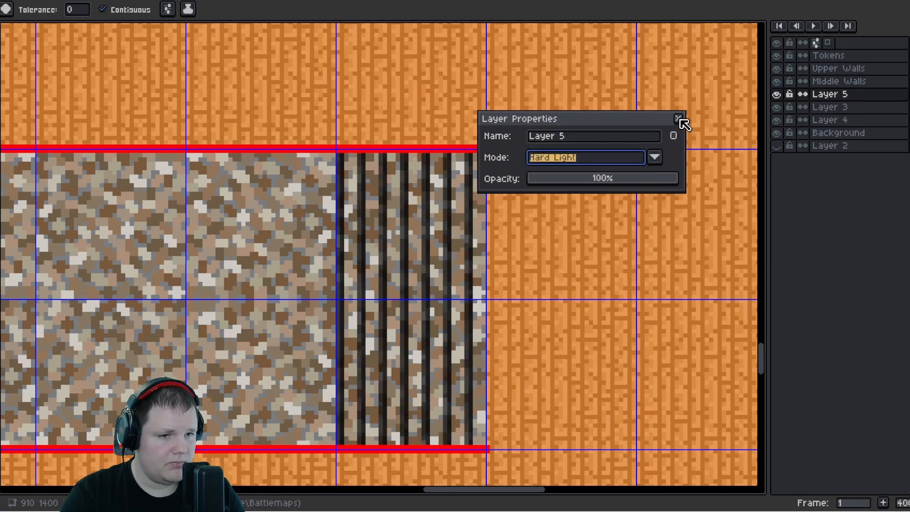
click(654, 158)
click(608, 176)
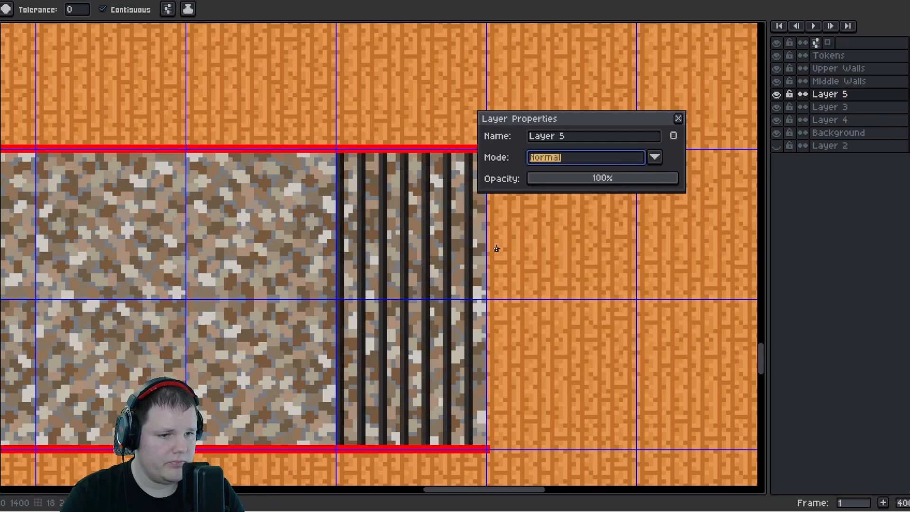
click(679, 118)
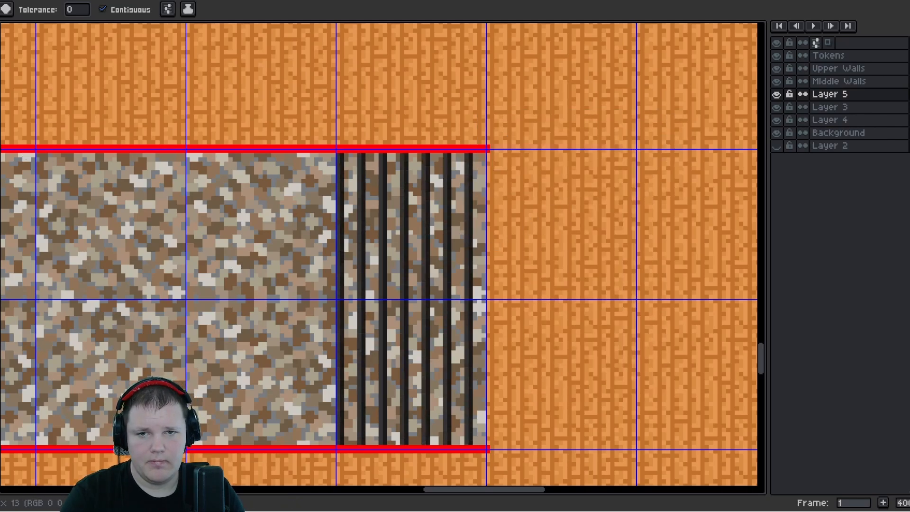
Fill the dark gray left-hand column of every stair stripe on Layer 5 with a lighter gray
scroll(355, 178, up, 5)
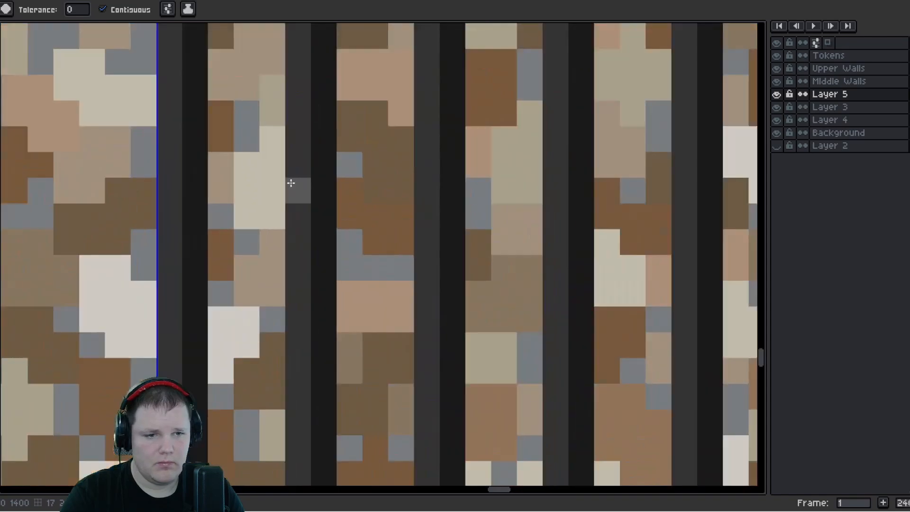
click(427, 197)
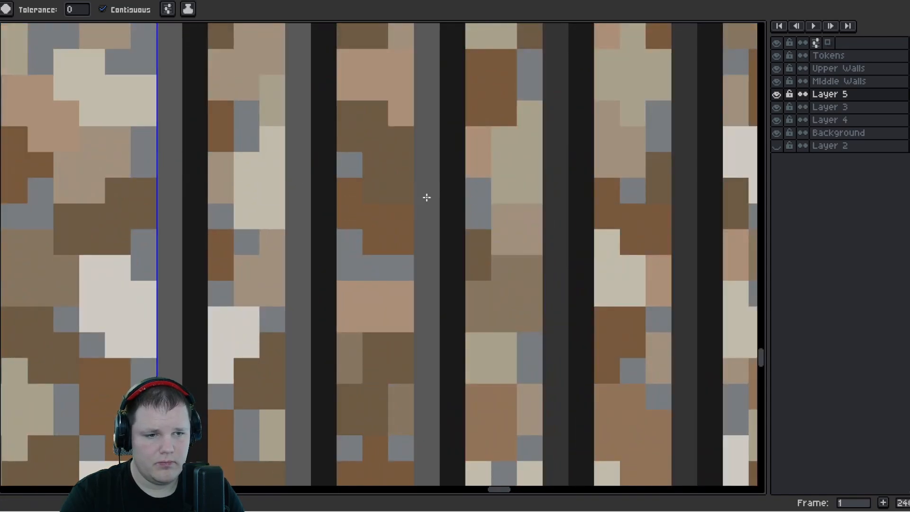
drag(394, 205, 146, 189)
click(303, 195)
click(439, 211)
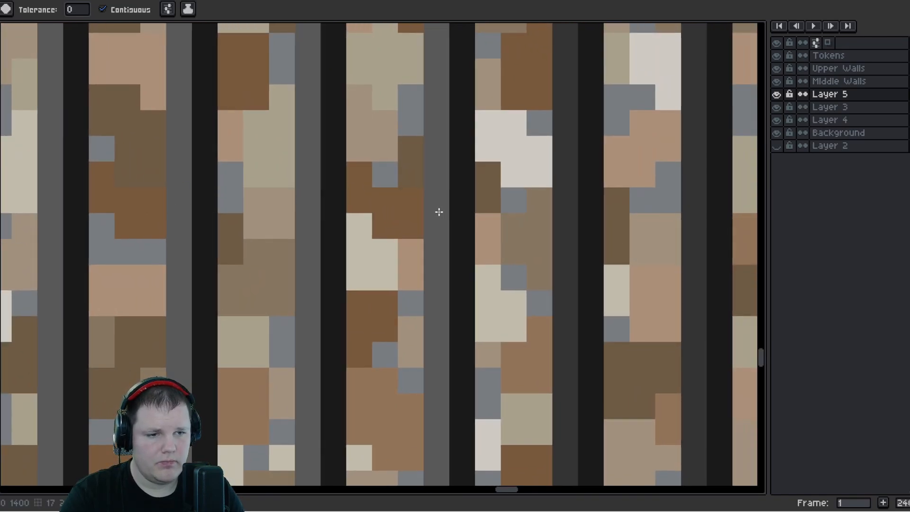
drag(564, 219, 368, 212)
click(375, 212)
click(488, 218)
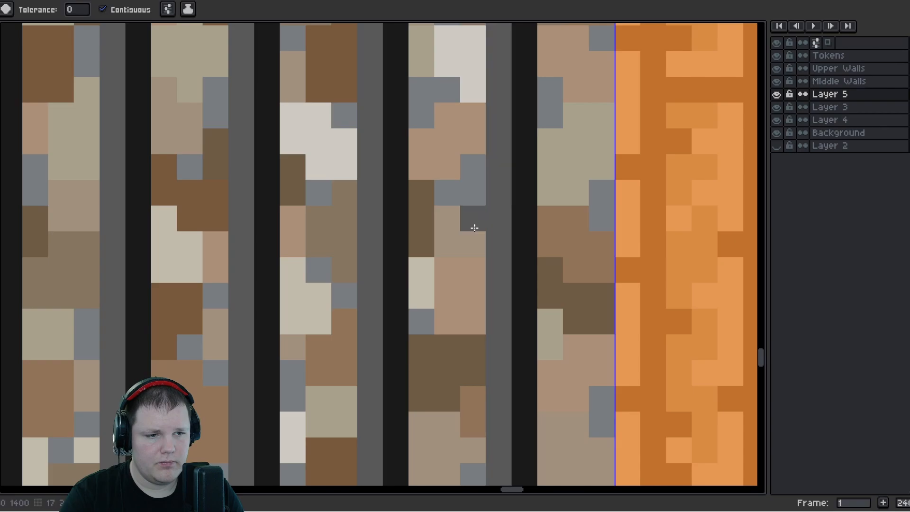
scroll(474, 220, down, 4)
drag(432, 248, 390, 146)
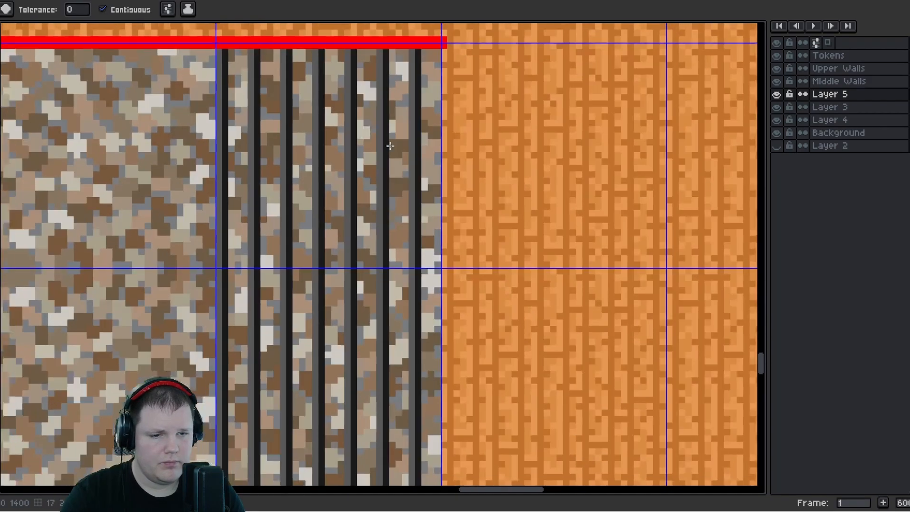
Adjust the opacity of Layer 5, trying 41% and raising it to 74%
right_click(825, 94)
click(837, 102)
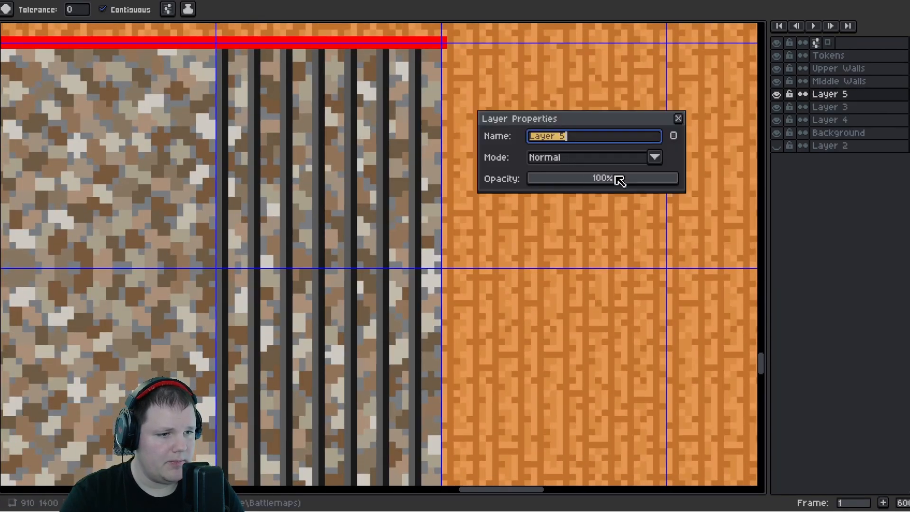
drag(619, 179, 538, 183)
scroll(377, 226, down, 1)
scroll(377, 226, up, 1)
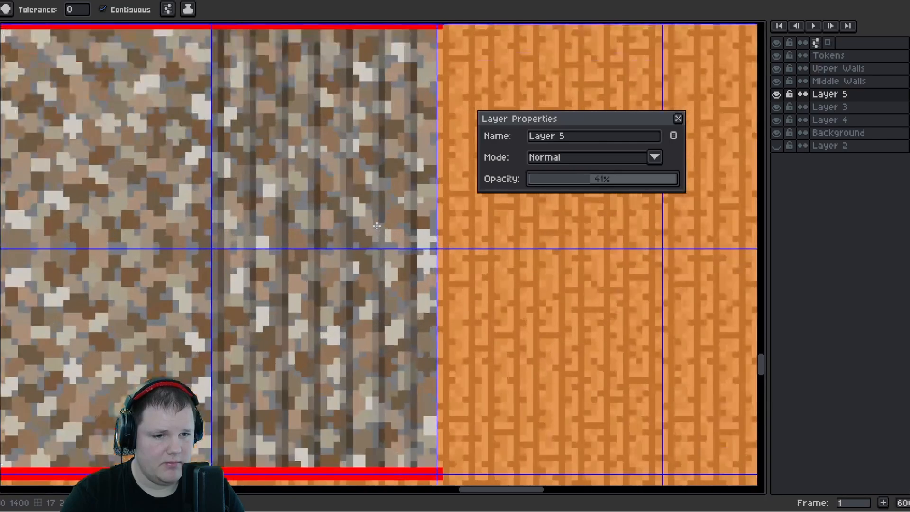
drag(613, 183, 624, 182)
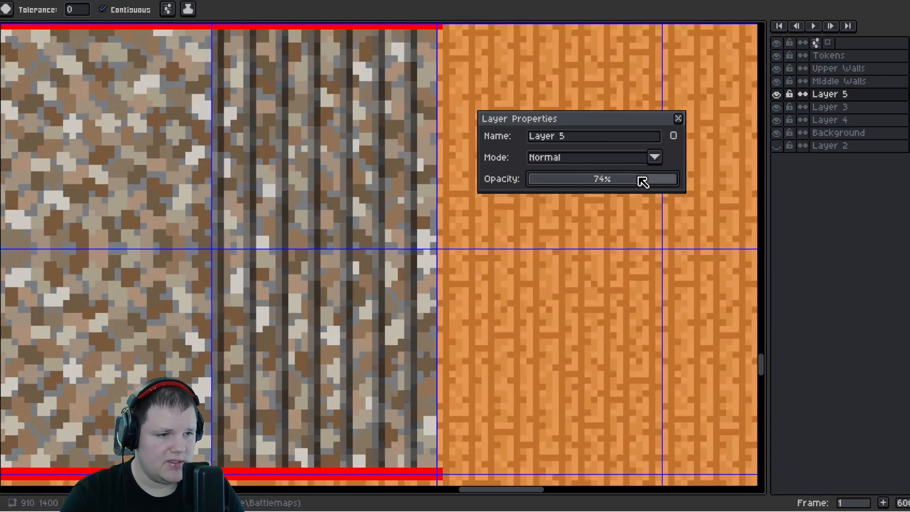
Examine how the Layer 5 stair stripes blend with the surrounding gravel, and close the layer properties
scroll(311, 264, down, 5)
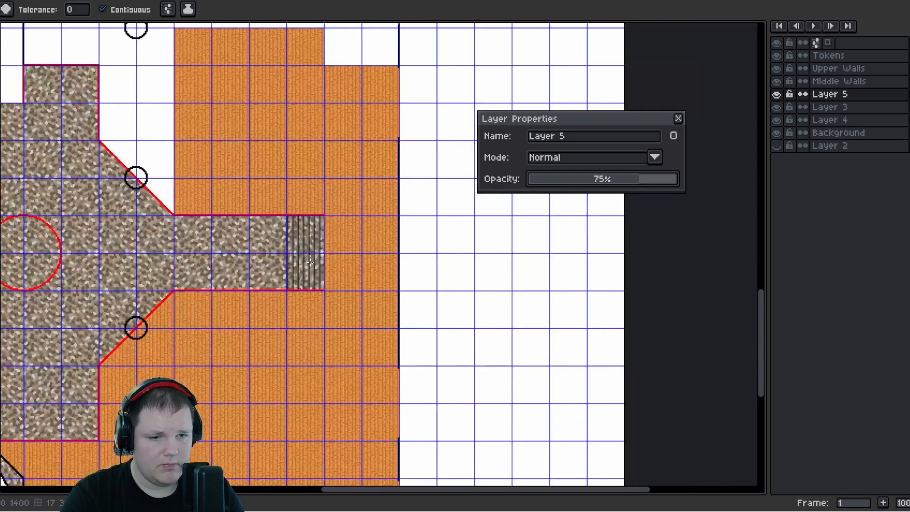
scroll(311, 264, up, 1)
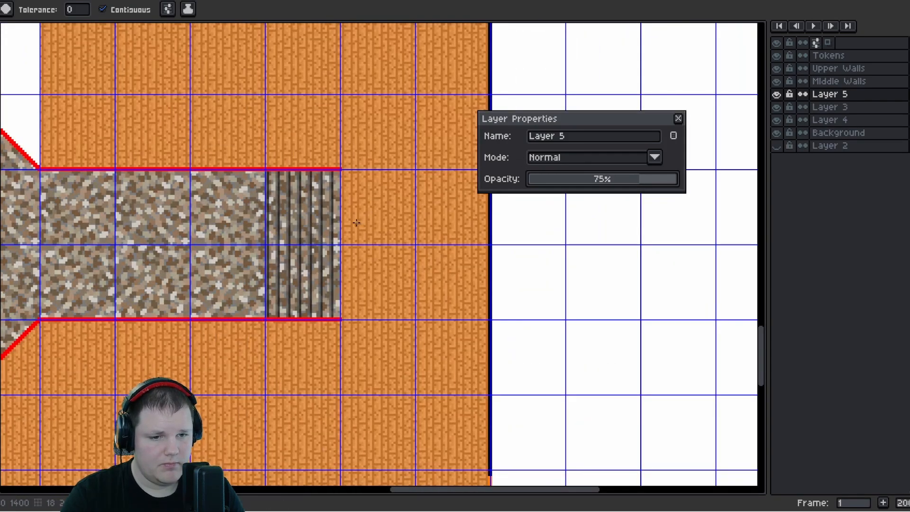
scroll(310, 199, up, 4)
scroll(310, 200, down, 4)
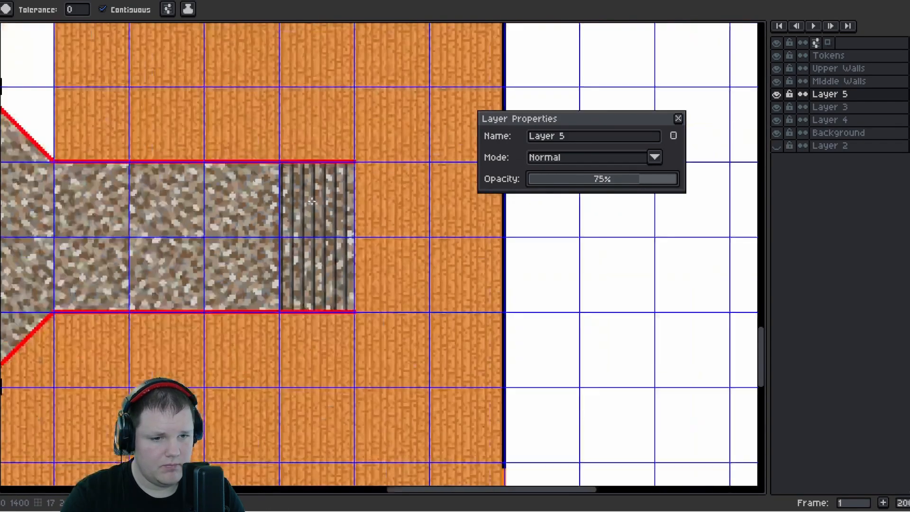
scroll(311, 201, down, 1)
scroll(333, 231, up, 3)
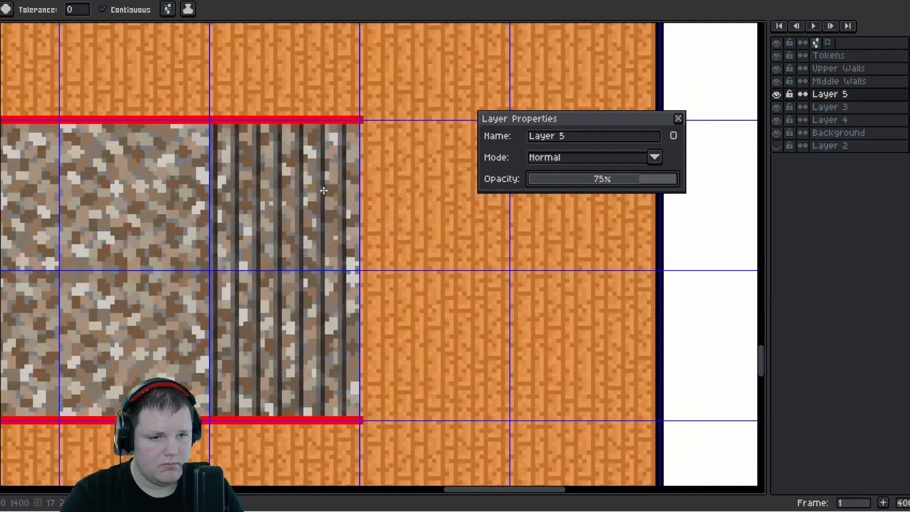
click(682, 119)
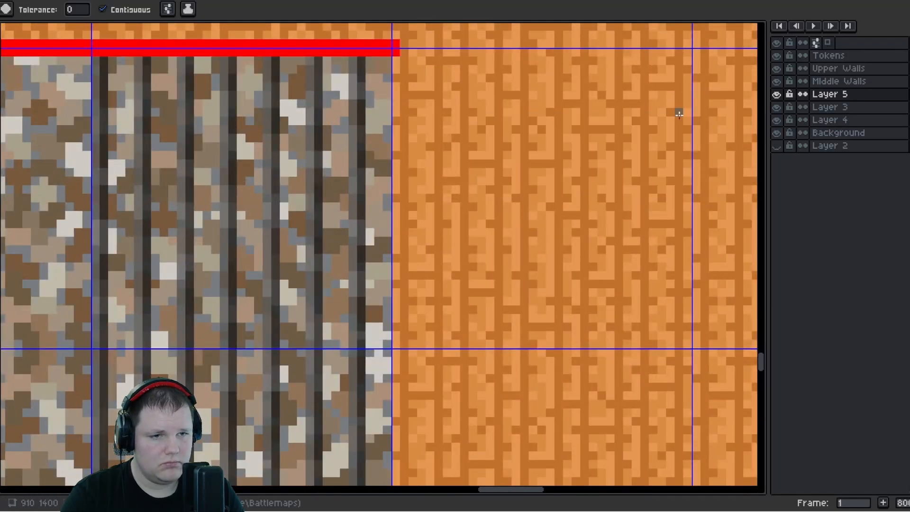
scroll(306, 119, up, 2)
key(i)
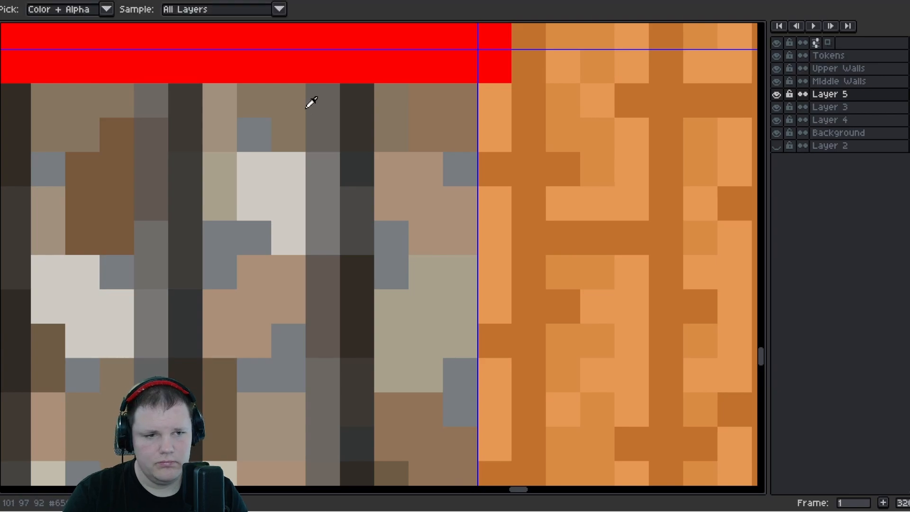
key(w)
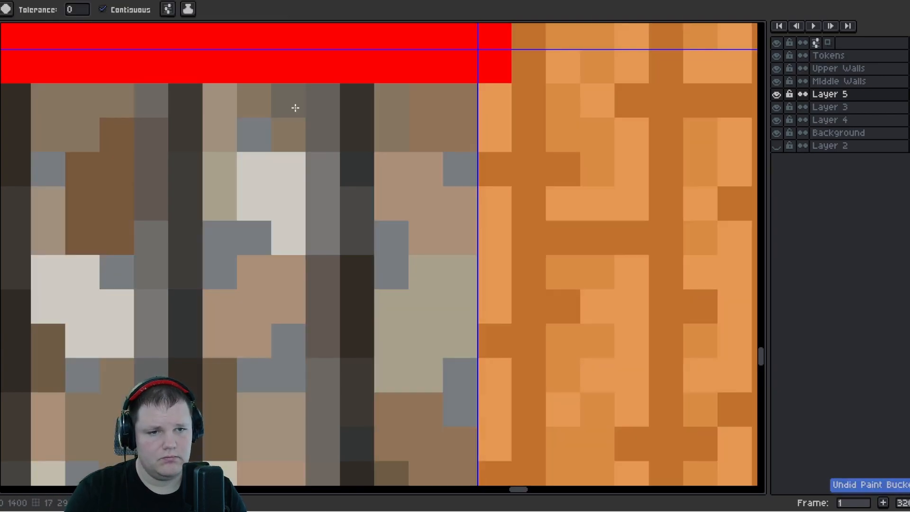
key(b)
scroll(296, 109, down, 6)
drag(282, 461, 298, 286)
scroll(298, 286, up, 5)
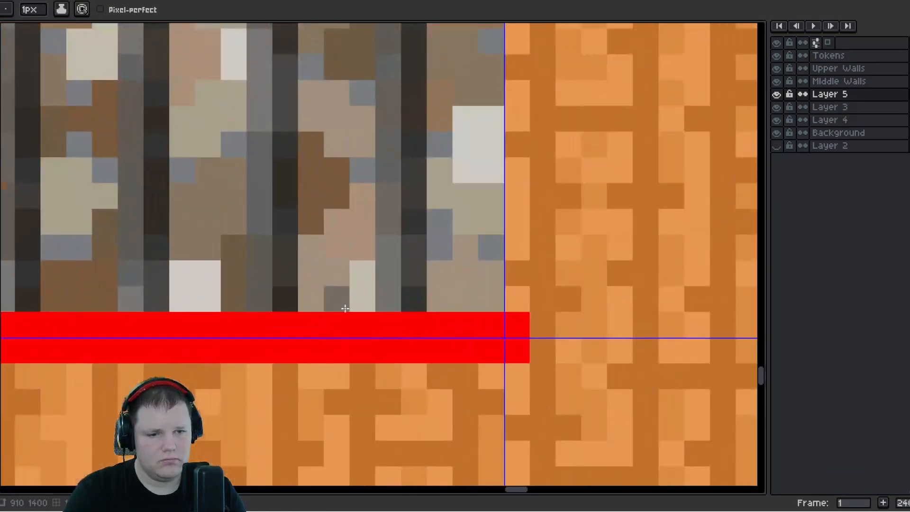
scroll(336, 271, down, 5)
drag(369, 154, 368, 311)
drag(350, 101, 320, 290)
scroll(316, 224, up, 2)
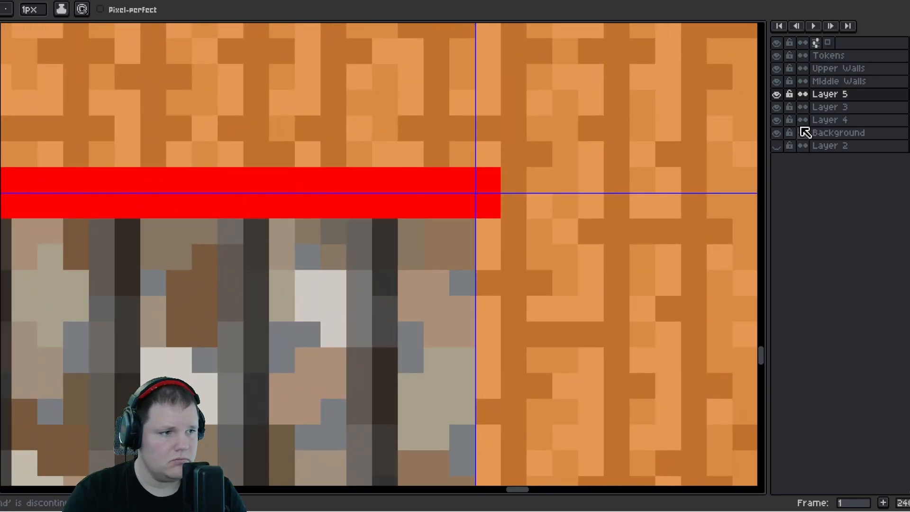
Set the opacity of Layer 5 to 100% and close its properties
right_click(867, 97)
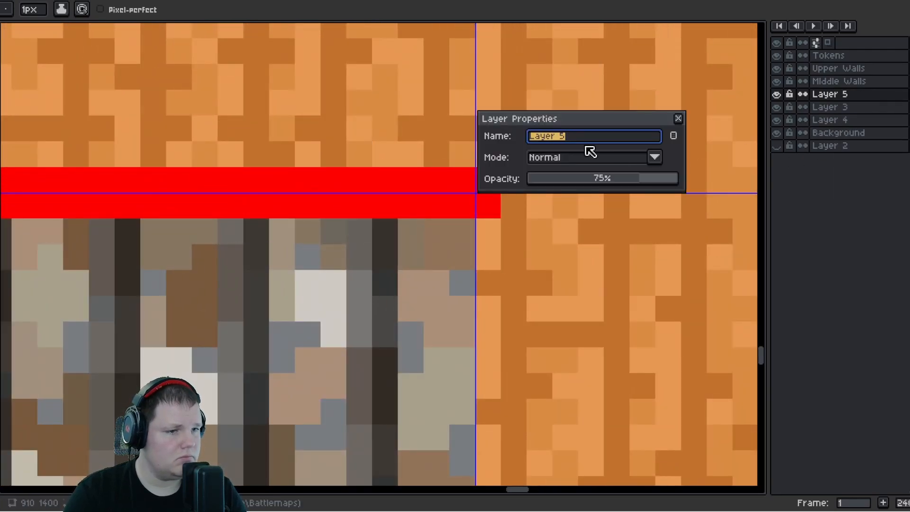
drag(644, 183, 678, 183)
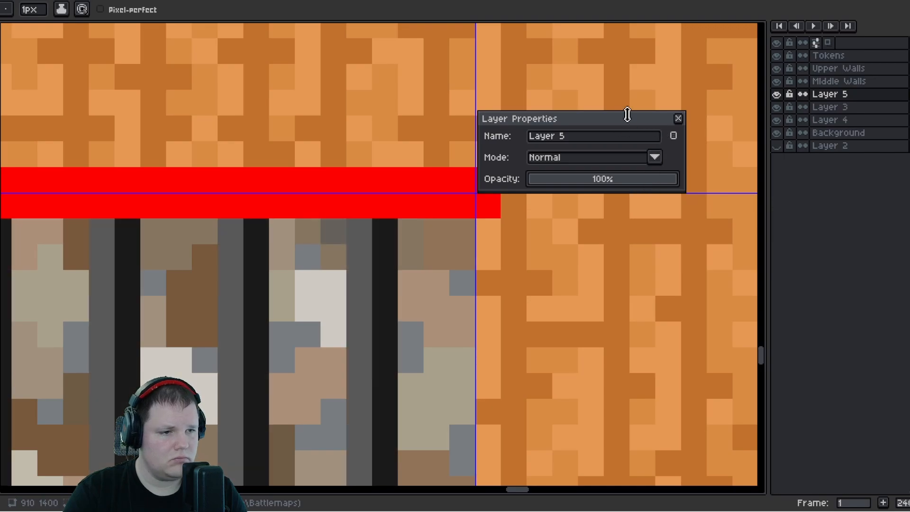
click(679, 118)
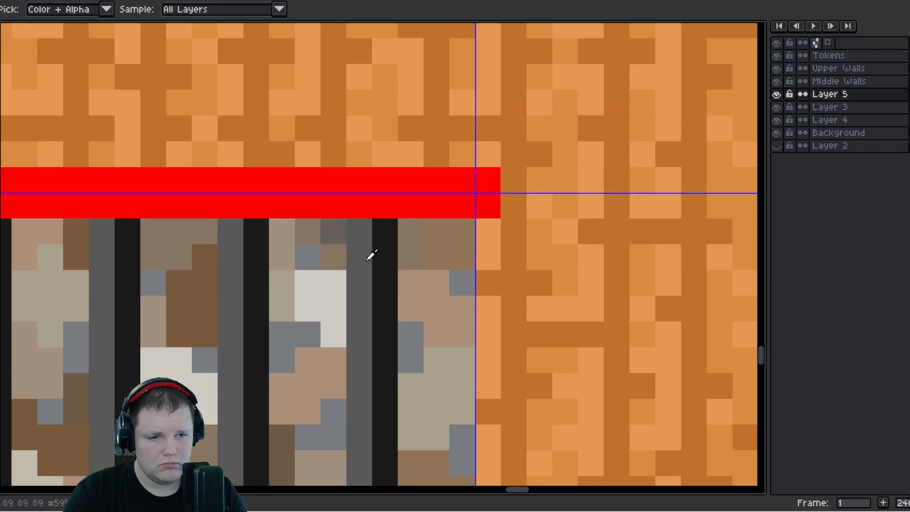
Widen the gray column of the three rightmost stair stripes to two pixels with 1px lines in the same gray
scroll(339, 211, down, 5)
drag(352, 340, 325, 80)
scroll(318, 307, up, 4)
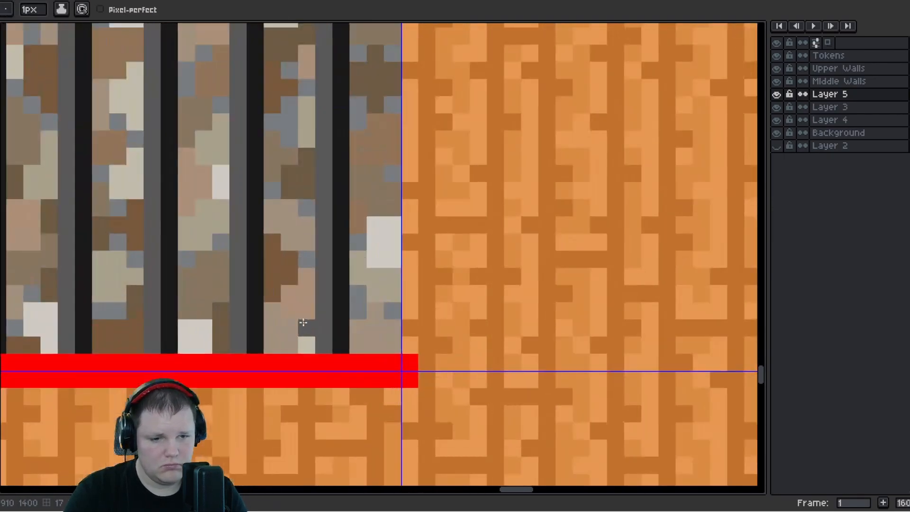
shift+click(313, 367)
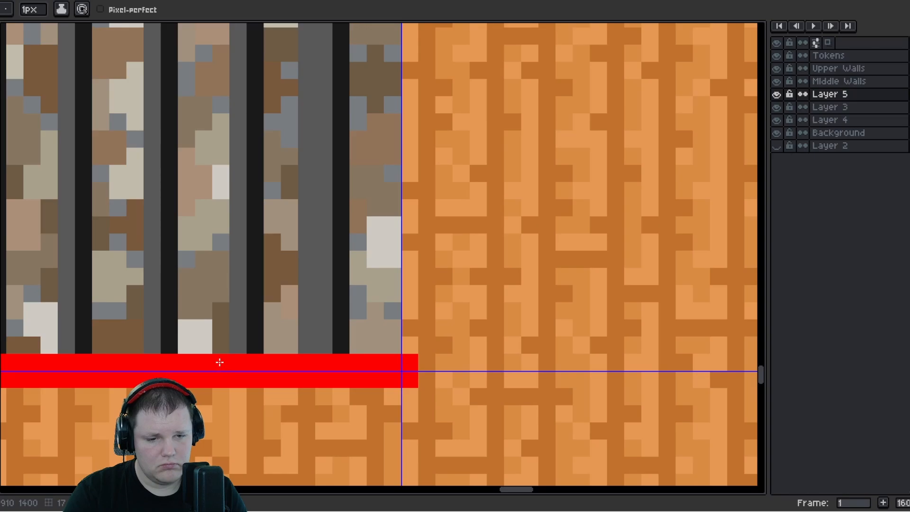
scroll(226, 365, down, 4)
drag(227, 364, 223, 161)
scroll(223, 161, up, 4)
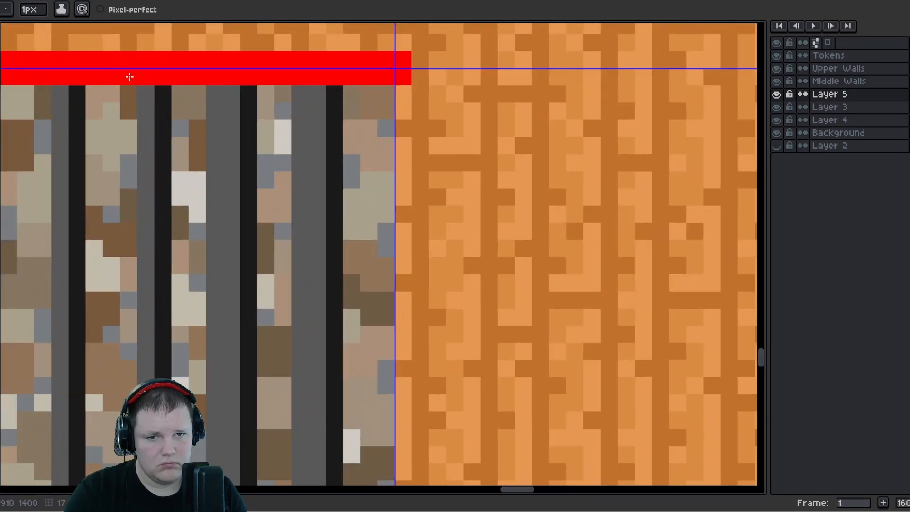
scroll(156, 98, down, 4)
drag(180, 287, 241, 213)
scroll(205, 321, up, 4)
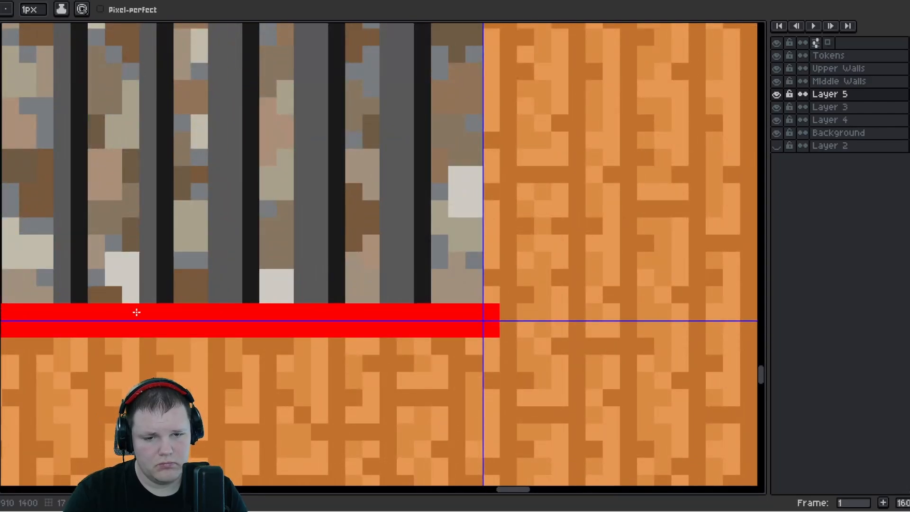
Widen the gray column of the four remaining stair stripes to two pixels, working towards the left edge of the stairs
scroll(137, 312, down, 4)
scroll(187, 244, up, 4)
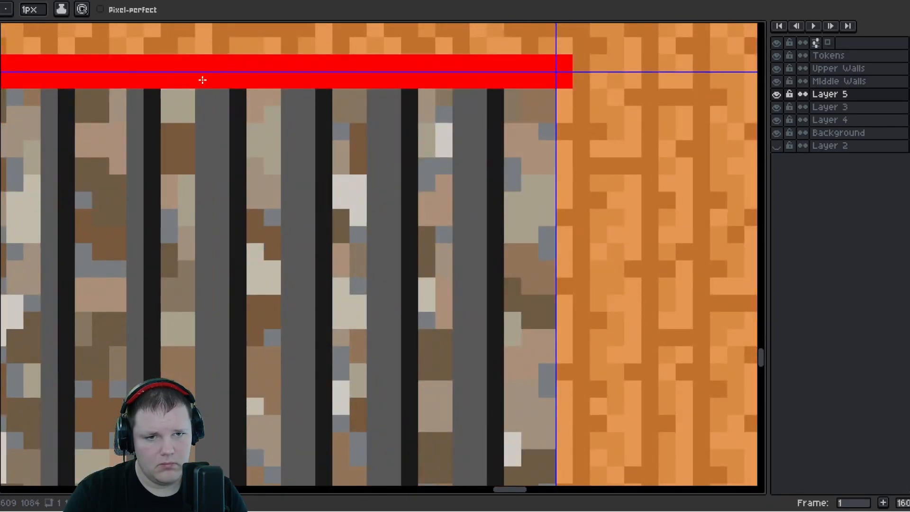
scroll(112, 81, down, 4)
scroll(199, 308, up, 4)
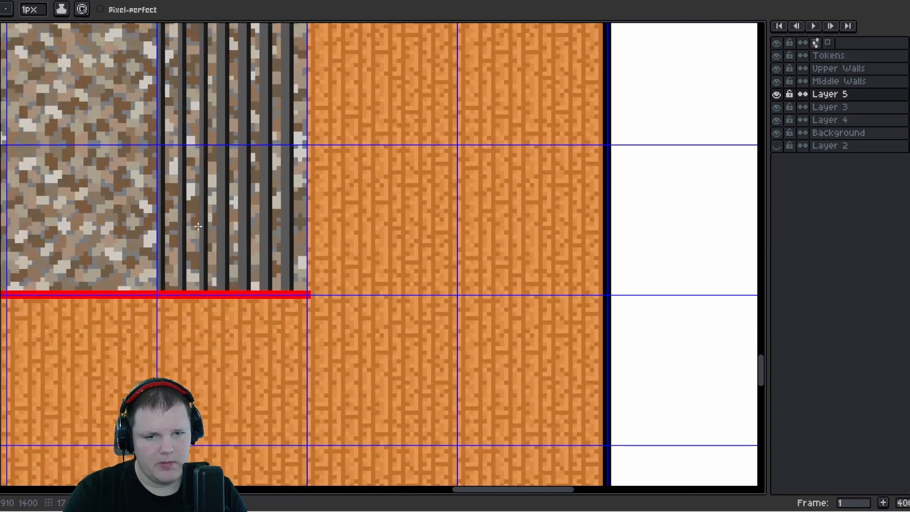
shift+click(209, 343)
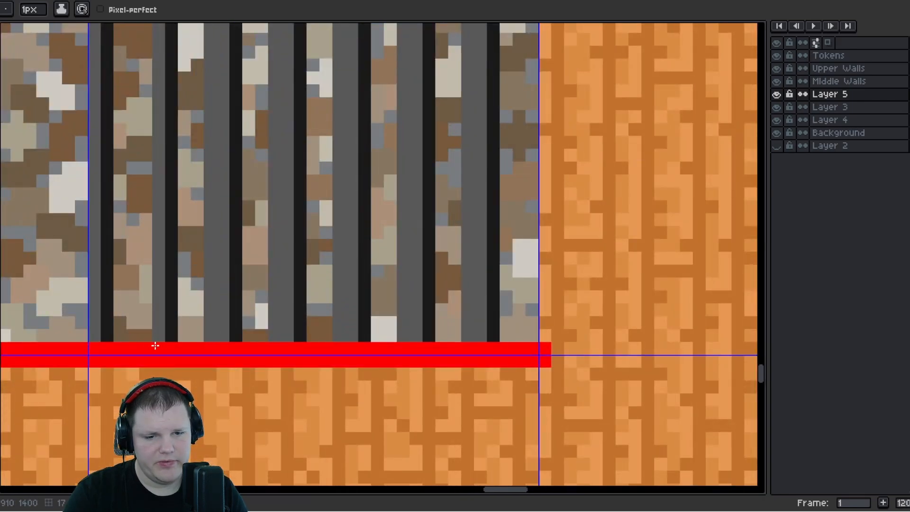
scroll(146, 345, down, 4)
scroll(104, 90, up, 4)
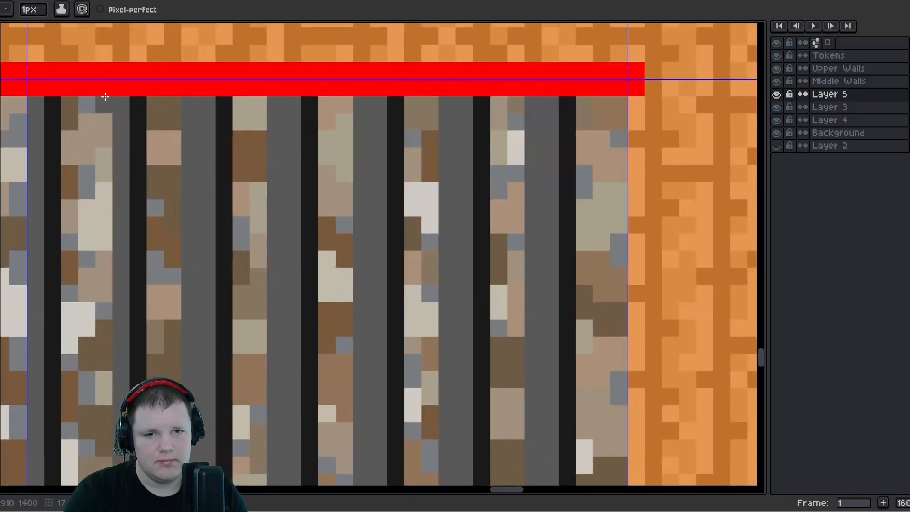
shift+click(104, 90)
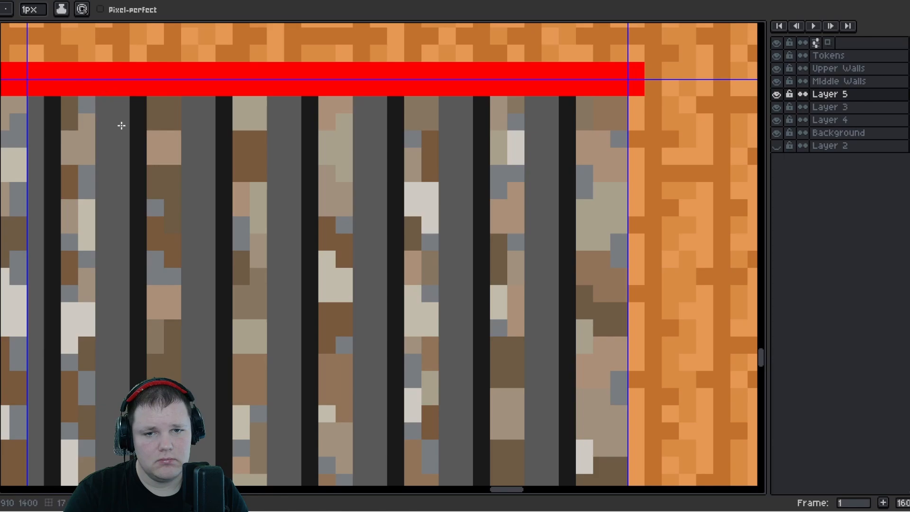
drag(52, 126, 206, 134)
scroll(174, 93, down, 4)
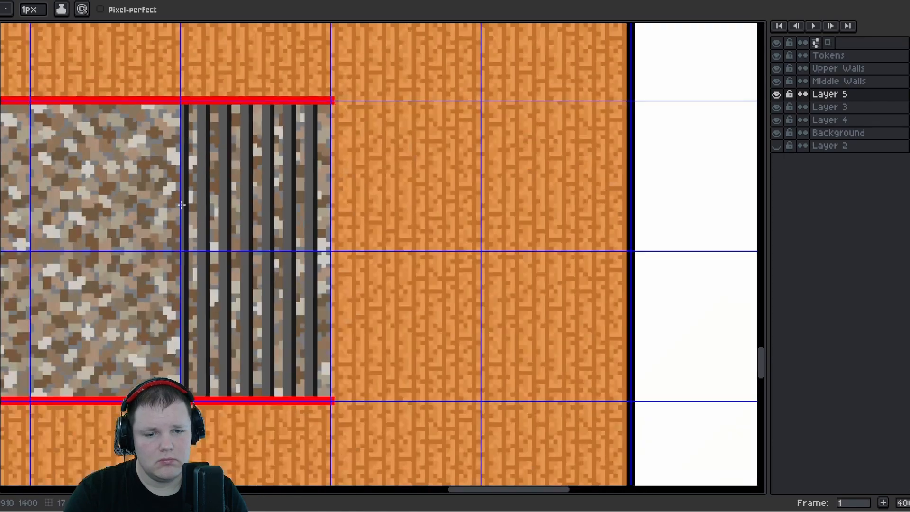
scroll(197, 402, up, 4)
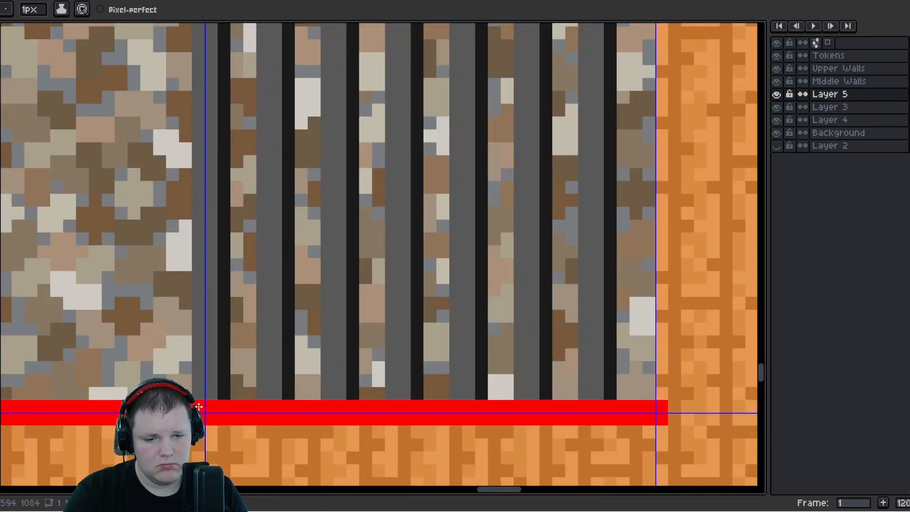
Select all the stair stripes on Layer 5, shift them right to the end of the gravel, and deselect
scroll(198, 407, down, 3)
key(m)
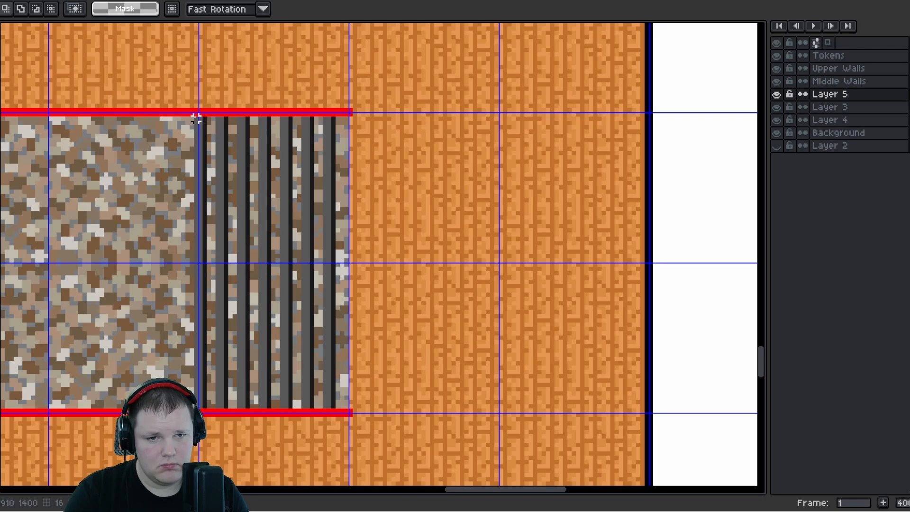
drag(196, 117, 337, 411)
drag(330, 367, 342, 365)
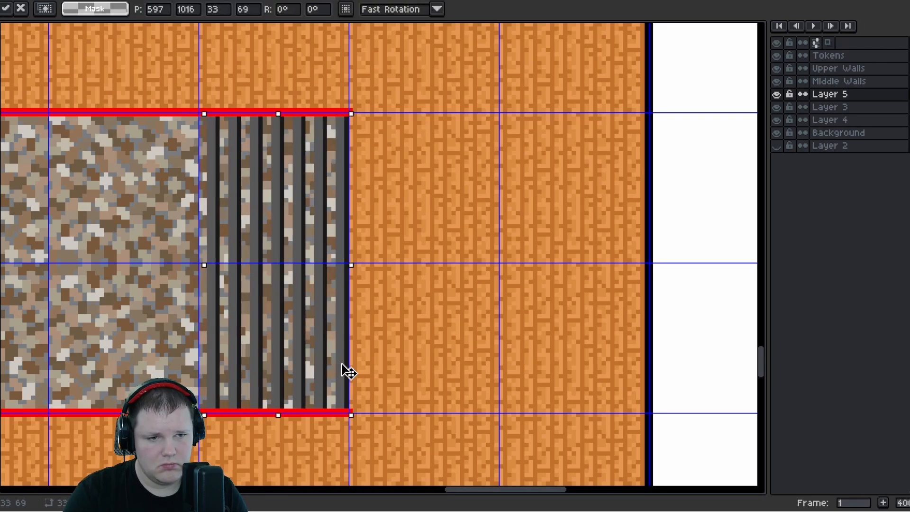
key(ctrl+d)
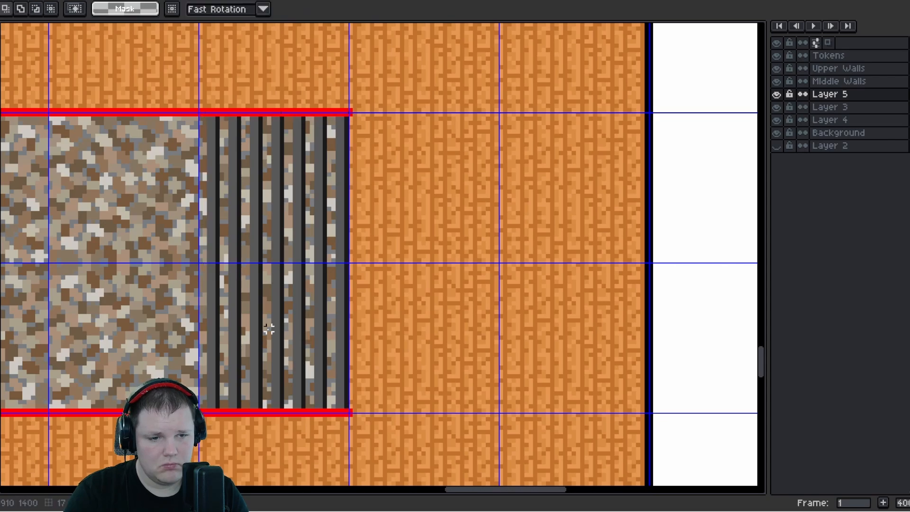
Set the opacity of Layer 5 to 75% with the blend mode kept at Normal, and check the stairs against the gravel
scroll(333, 258, up, 2)
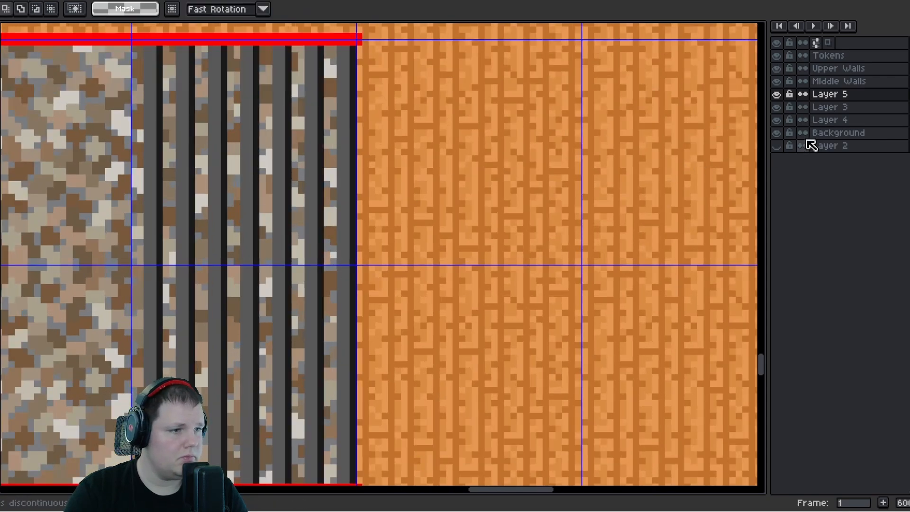
right_click(836, 84)
click(823, 86)
right_click(840, 98)
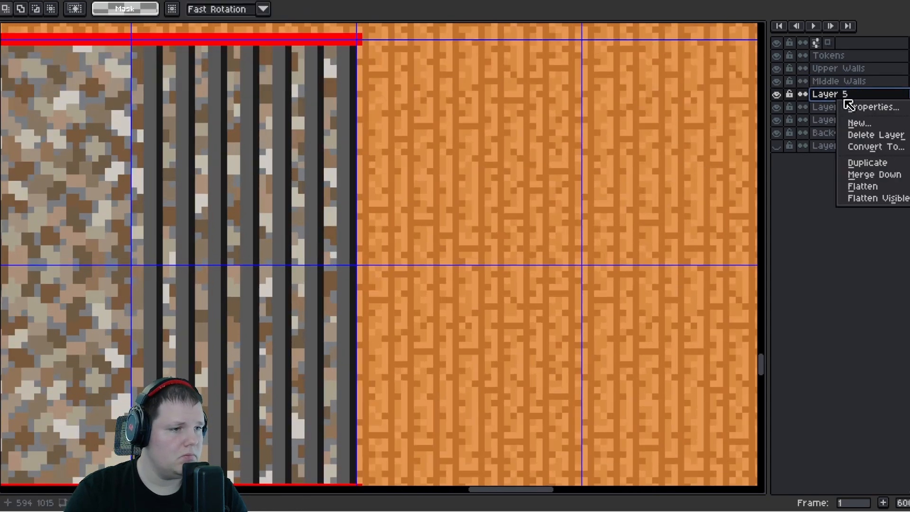
click(854, 105)
click(655, 158)
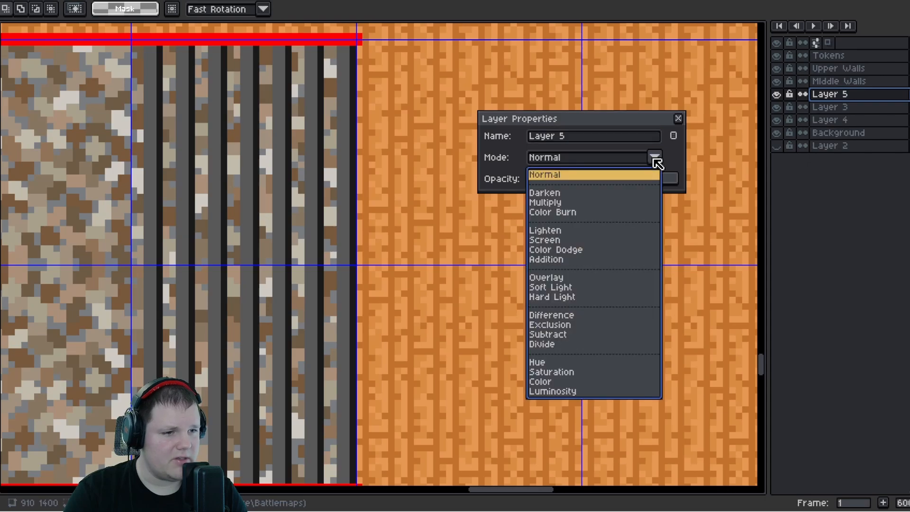
click(655, 159)
drag(657, 179, 650, 183)
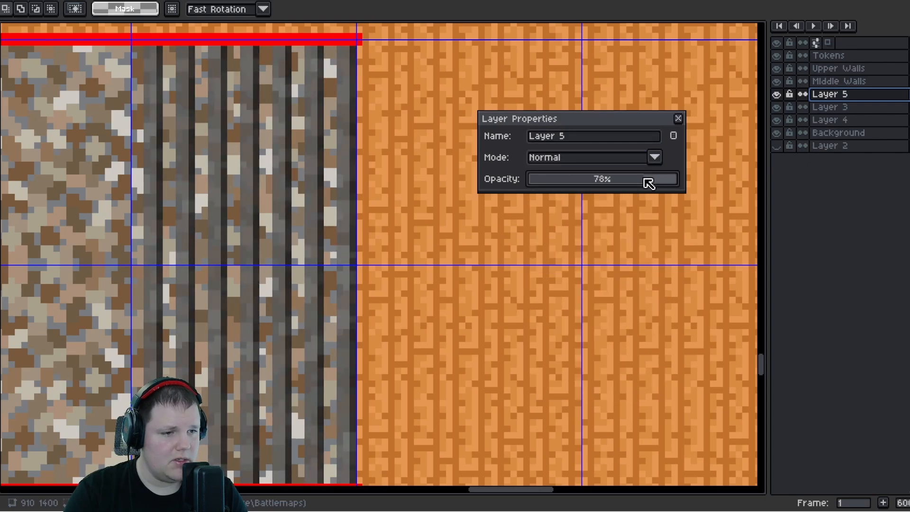
scroll(329, 284, down, 1)
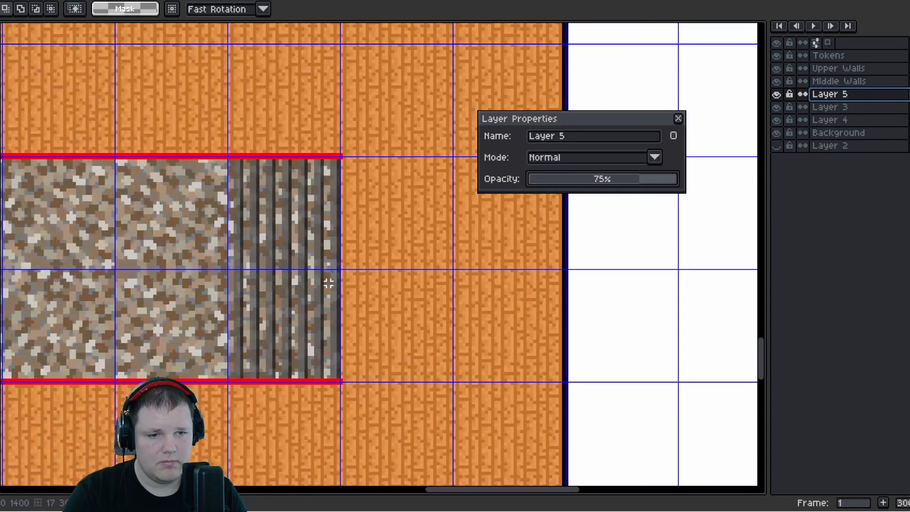
scroll(327, 280, down, 1)
scroll(322, 268, up, 1)
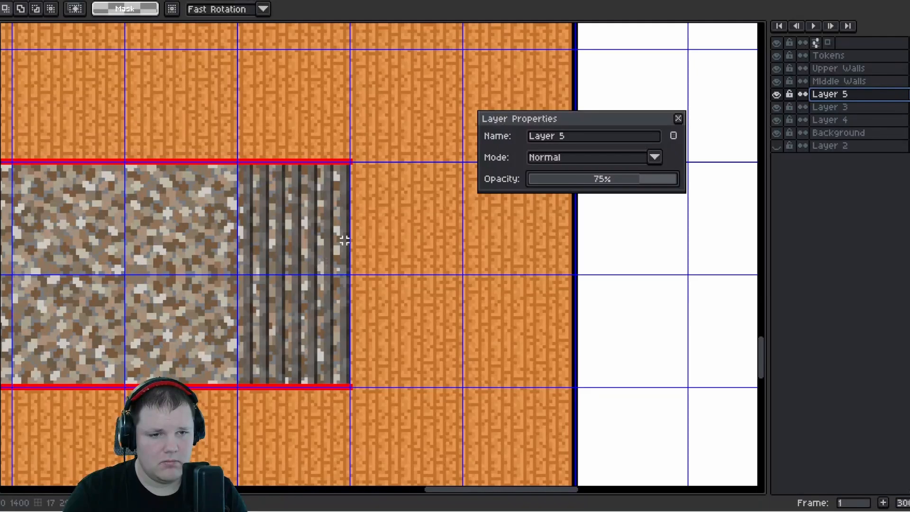
scroll(345, 240, up, 2)
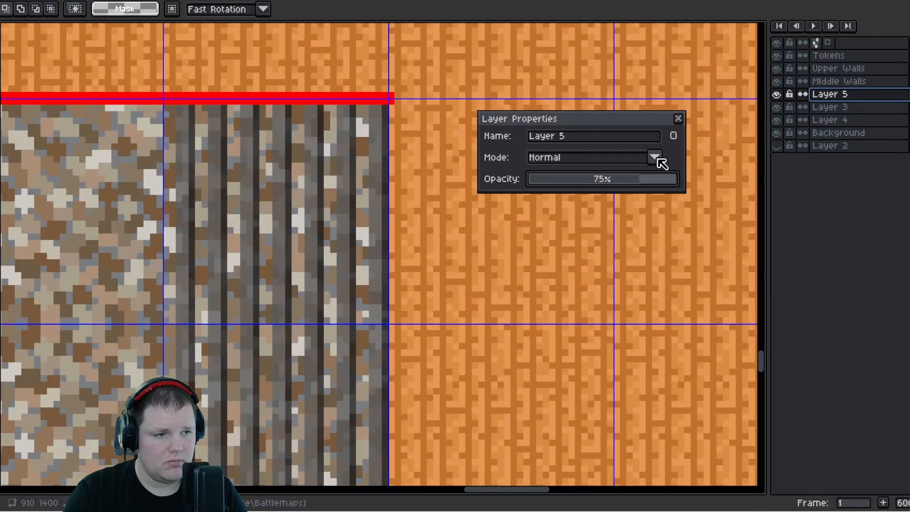
Restore the opacity of Layer 5 to 100% and set its blend mode to Darken
click(662, 164)
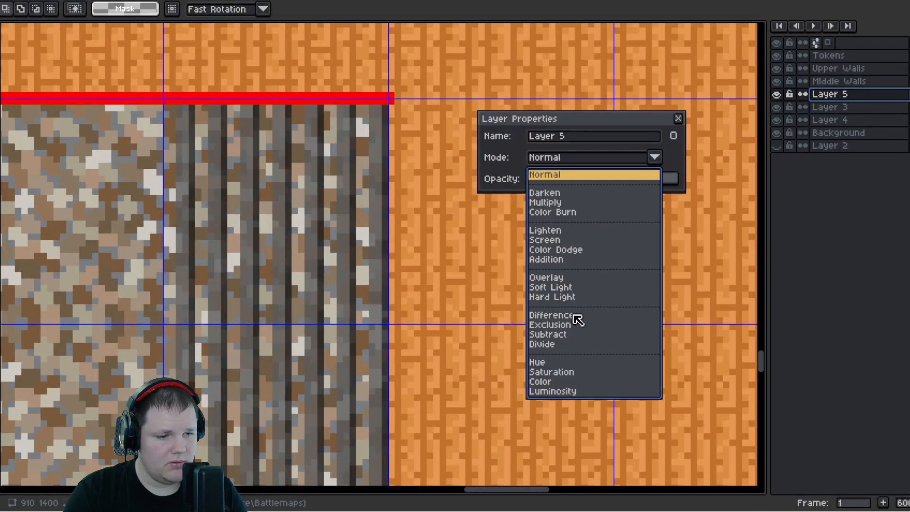
click(673, 187)
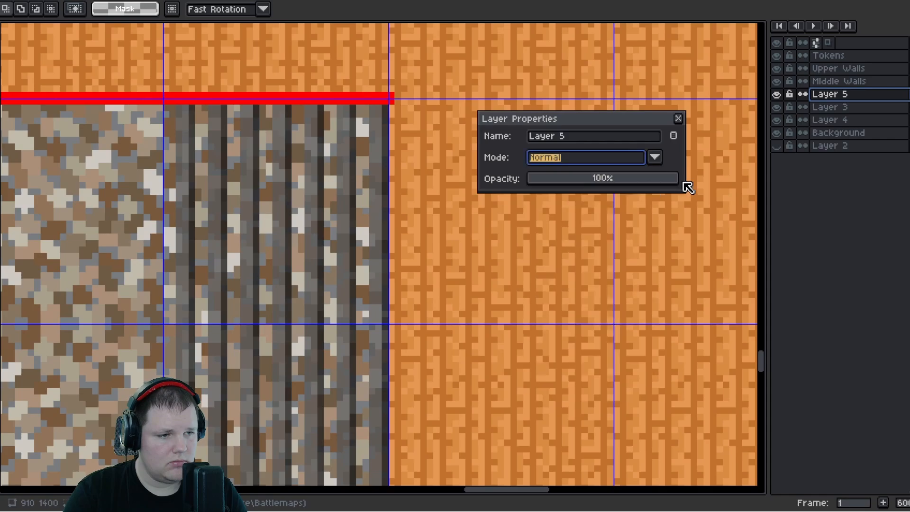
click(653, 157)
click(593, 193)
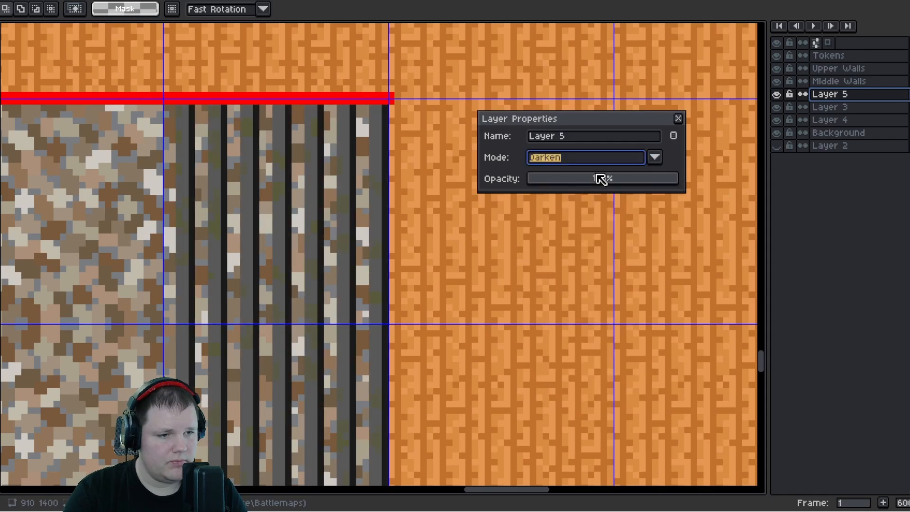
Try the Color Dodge, Addition and Overlay blend modes on Layer 5
click(640, 168)
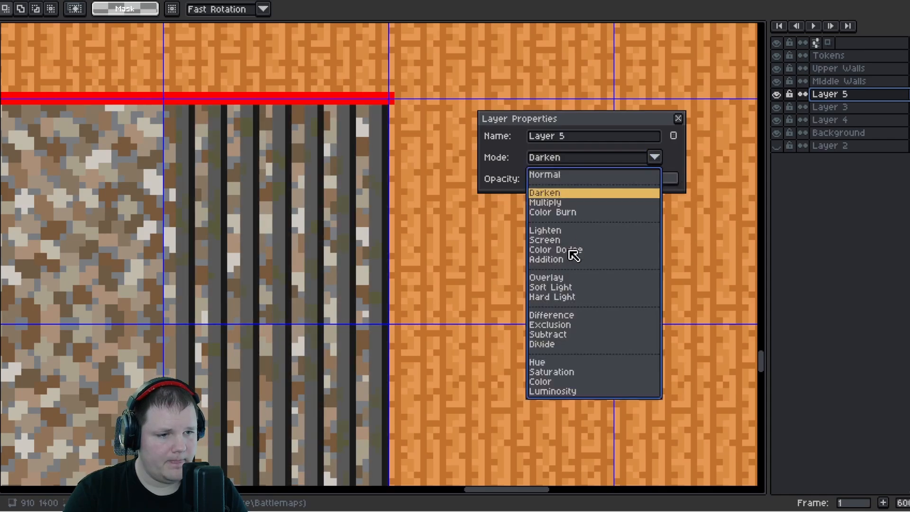
click(574, 253)
click(654, 157)
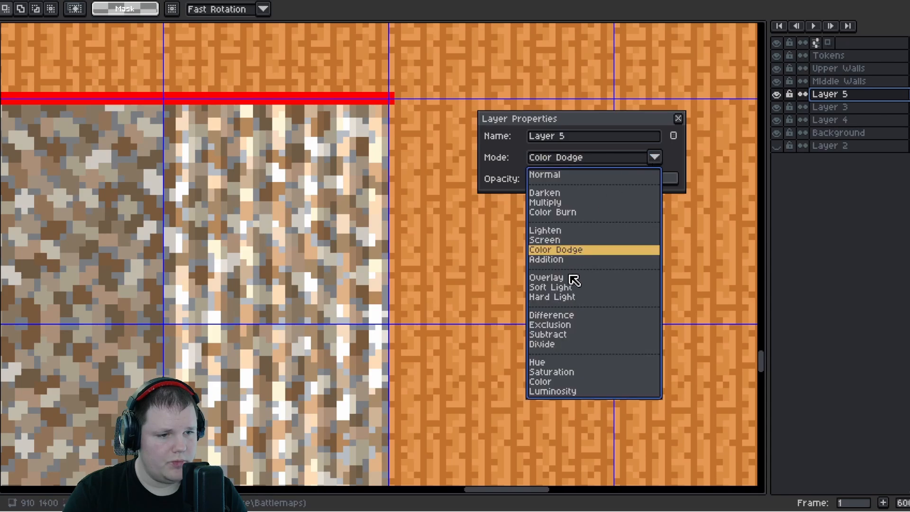
click(568, 260)
click(655, 157)
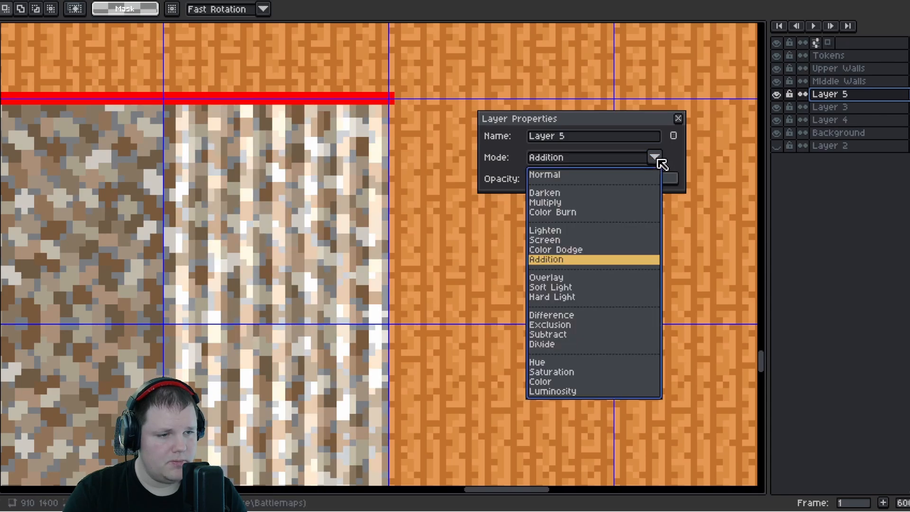
click(585, 279)
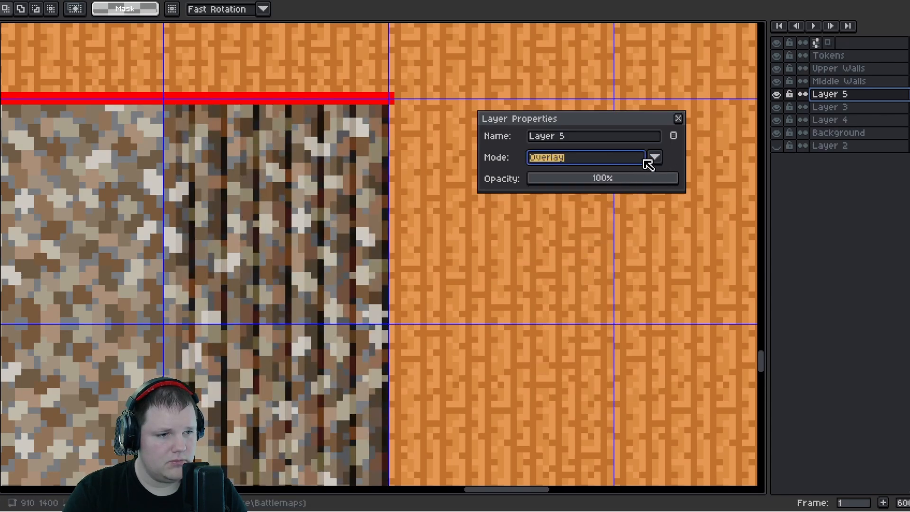
Try the Soft Light and Hard Light blend modes on Layer 5, comparing the stair stripes against the gravel
click(653, 158)
click(574, 288)
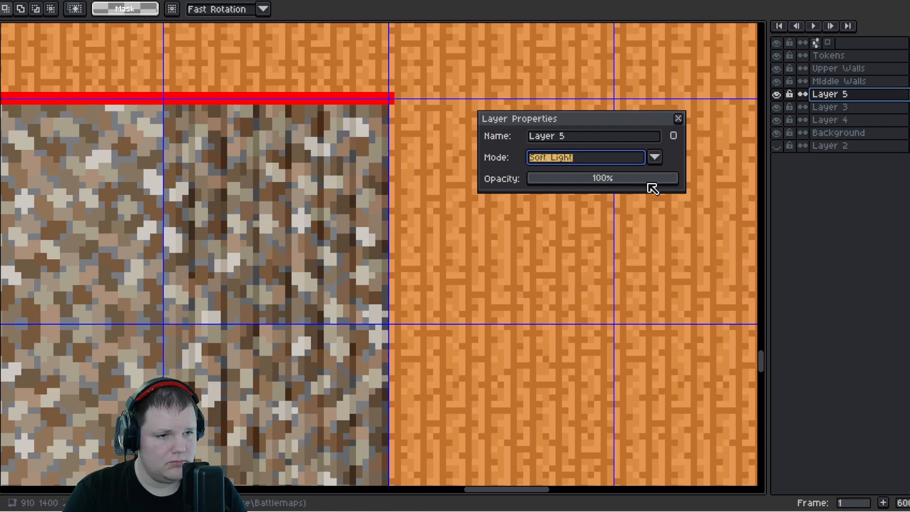
scroll(391, 256, down, 1)
scroll(390, 256, up, 2)
click(655, 157)
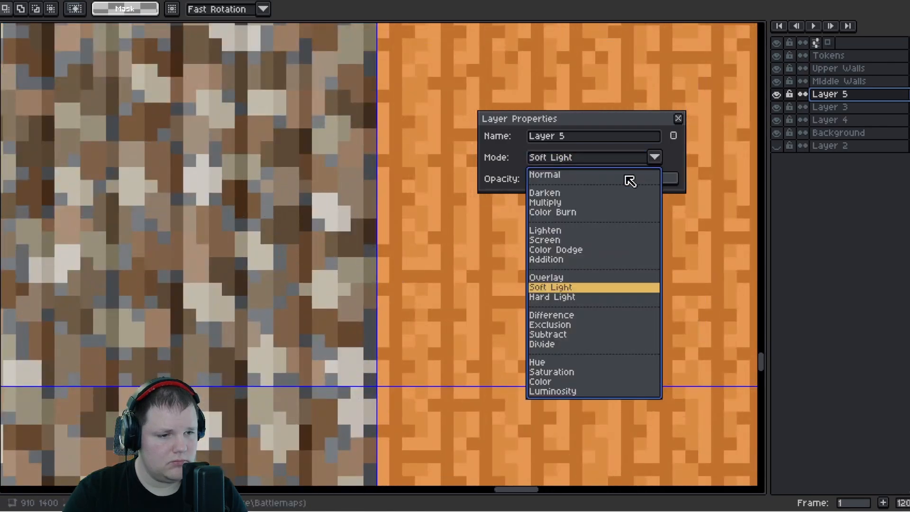
click(584, 298)
Examine the Hard Light stair stripes up close and from afar against the surrounding gravel
scroll(447, 263, down, 3)
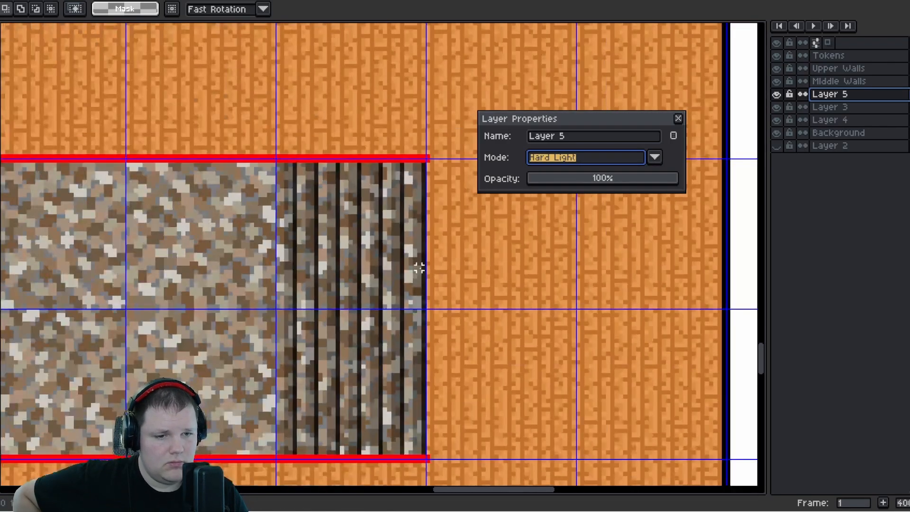
scroll(420, 265, up, 1)
scroll(426, 285, down, 2)
scroll(408, 299, up, 3)
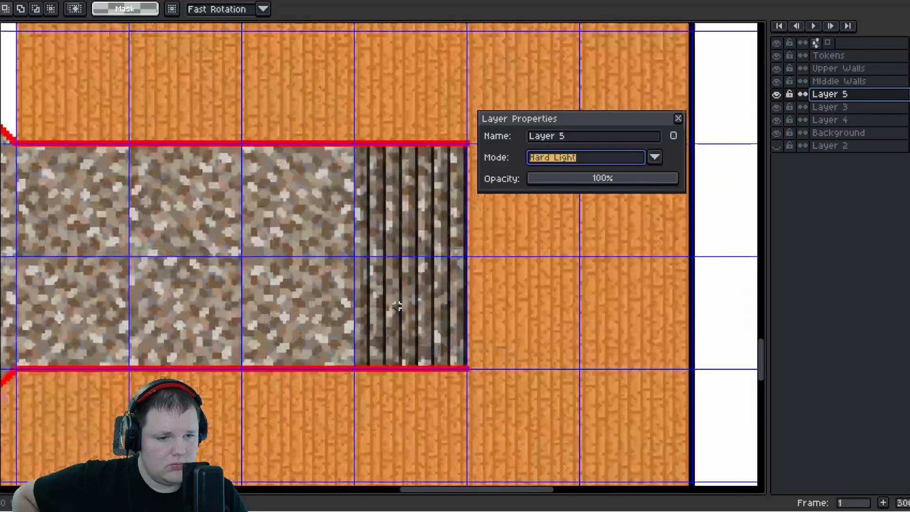
scroll(390, 256, up, 1)
scroll(385, 260, up, 1)
drag(455, 301, 334, 295)
scroll(370, 281, down, 3)
scroll(378, 280, down, 2)
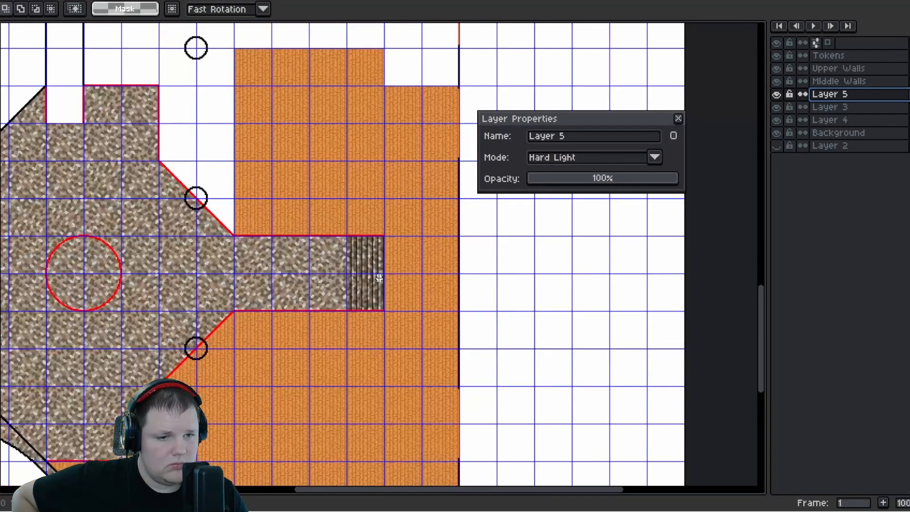
scroll(383, 308, up, 3)
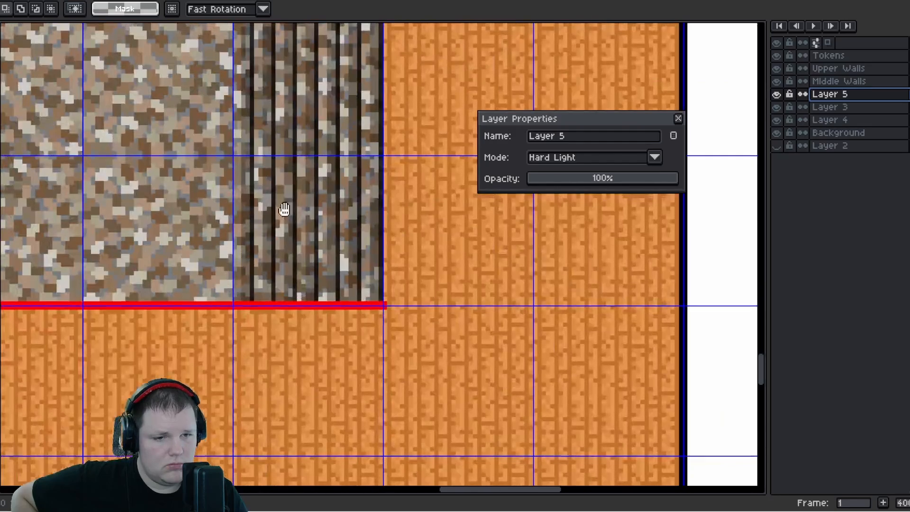
scroll(345, 254, up, 2)
scroll(348, 246, down, 1)
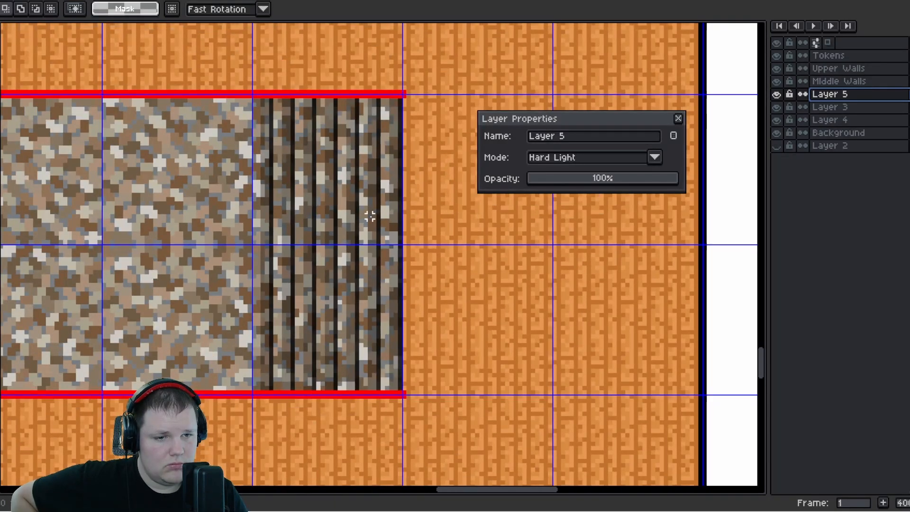
scroll(353, 239, up, 1)
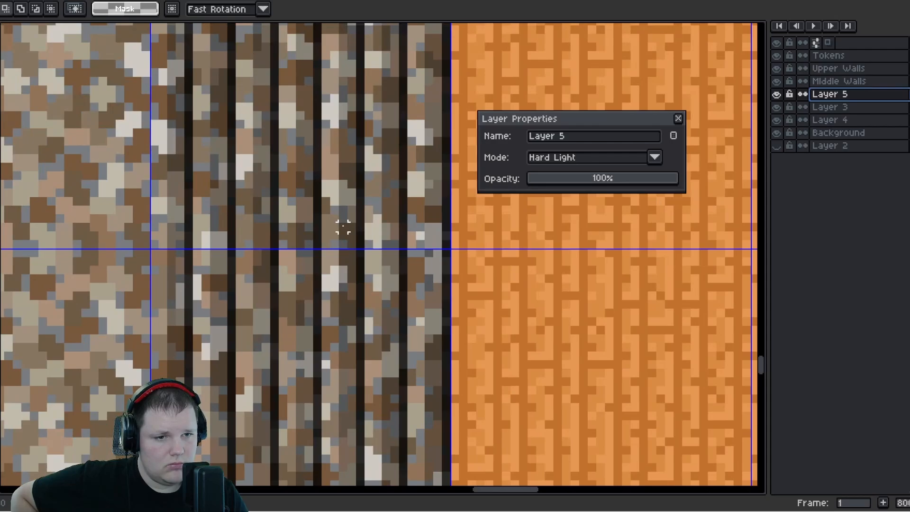
scroll(346, 230, down, 2)
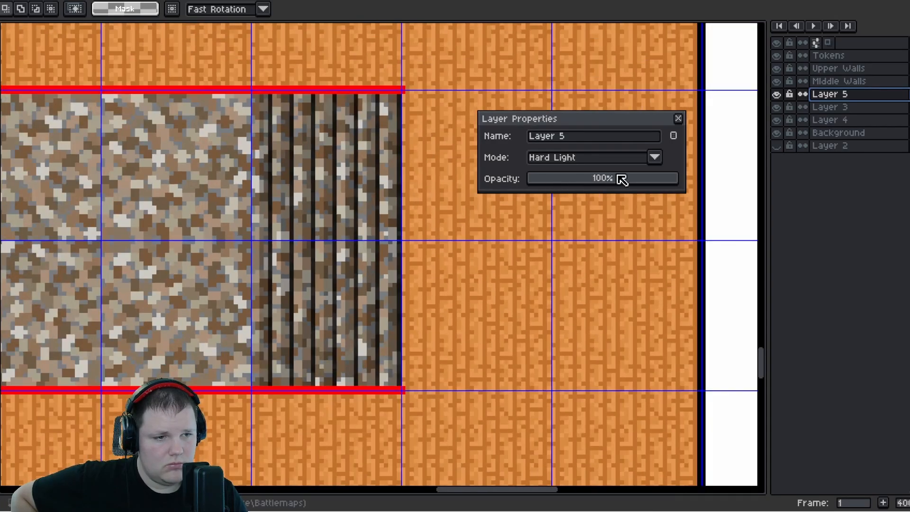
Switch the blend mode of Layer 5 to Soft Light, check the stairs at several zoom levels, and close the layer properties
click(657, 157)
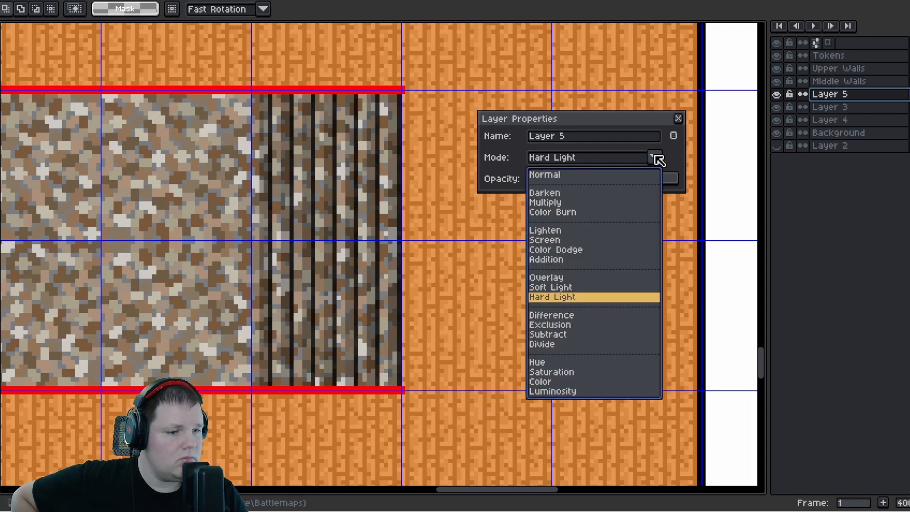
click(552, 288)
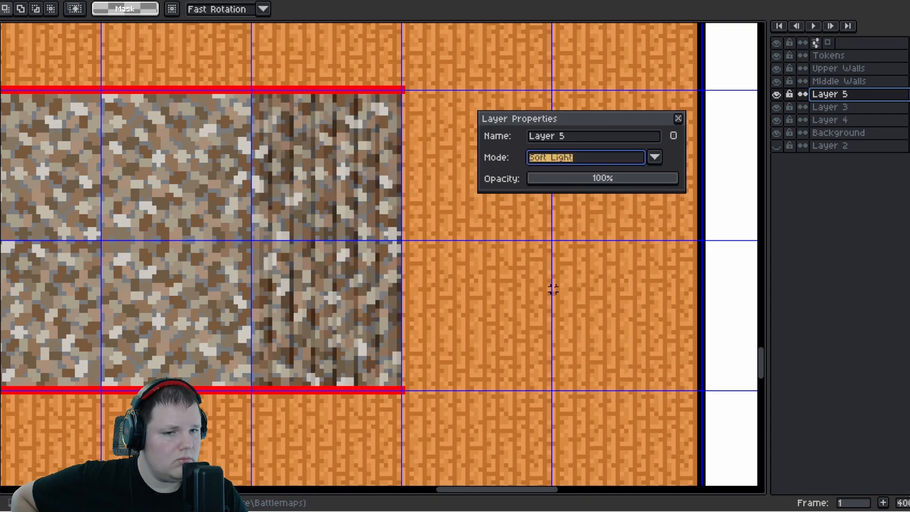
scroll(318, 197, up, 1)
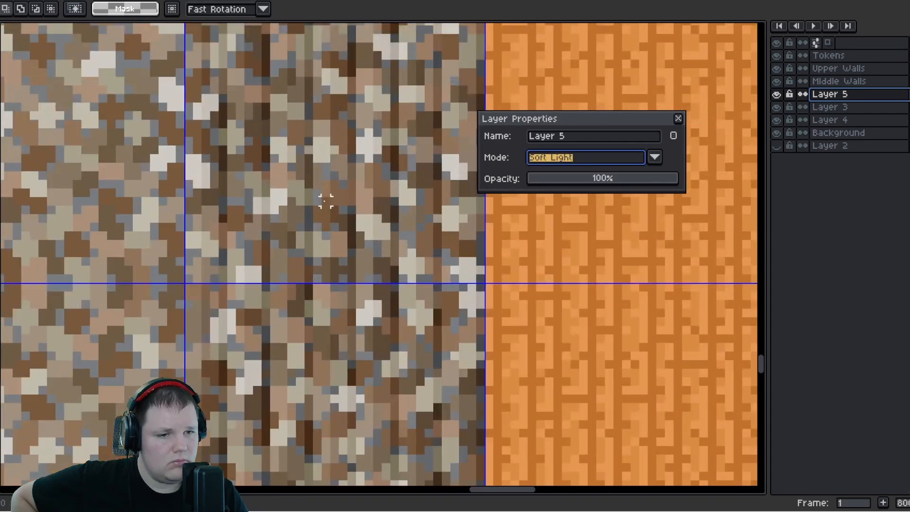
scroll(331, 208, down, 4)
scroll(351, 247, up, 1)
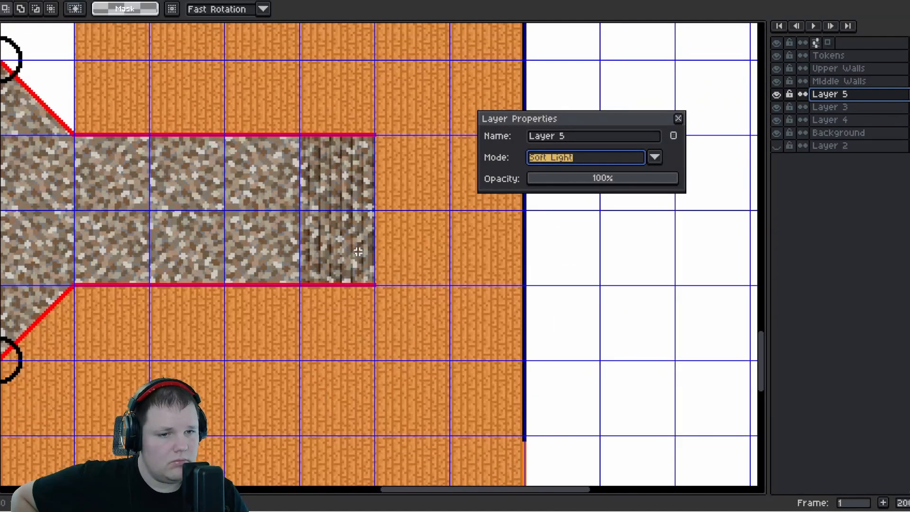
click(681, 121)
Examine how the Soft Light stairs read against the gravel near and far, and review the properties of Layer 5
scroll(346, 211, up, 2)
scroll(356, 217, down, 3)
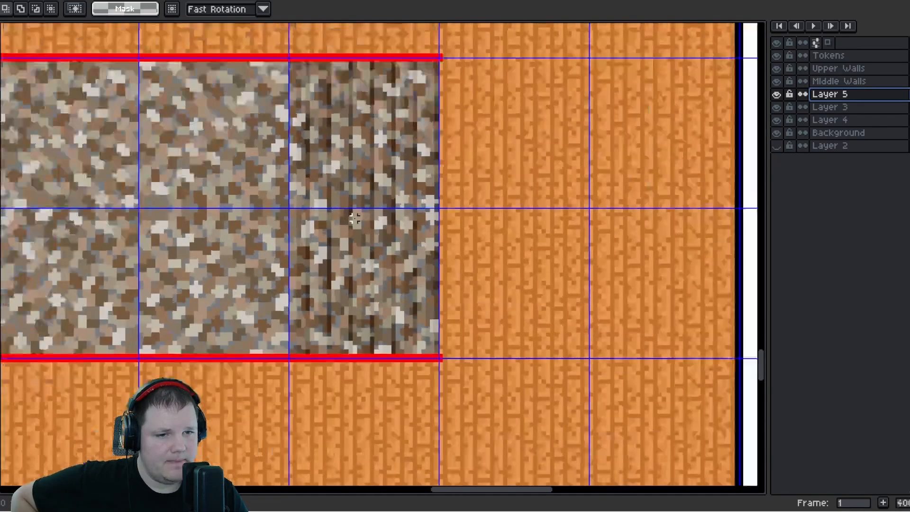
drag(374, 244, 301, 263)
scroll(321, 255, up, 4)
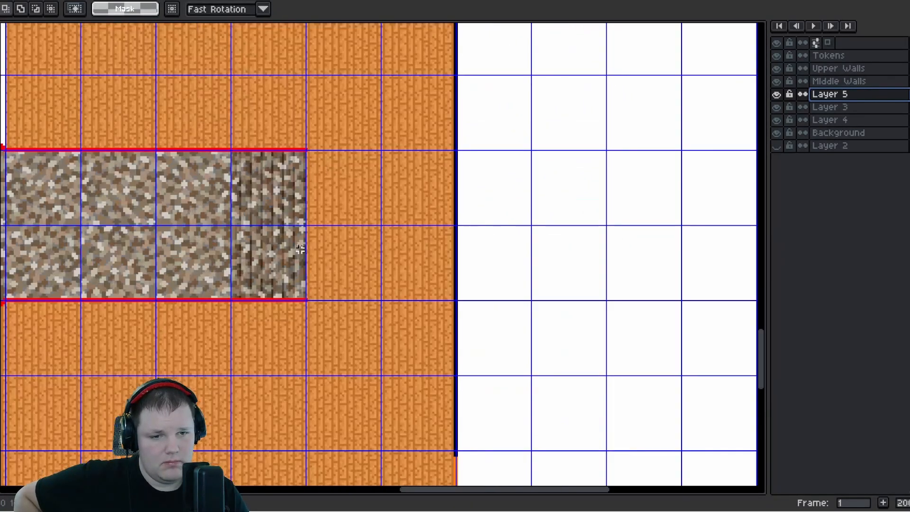
scroll(289, 218, up, 2)
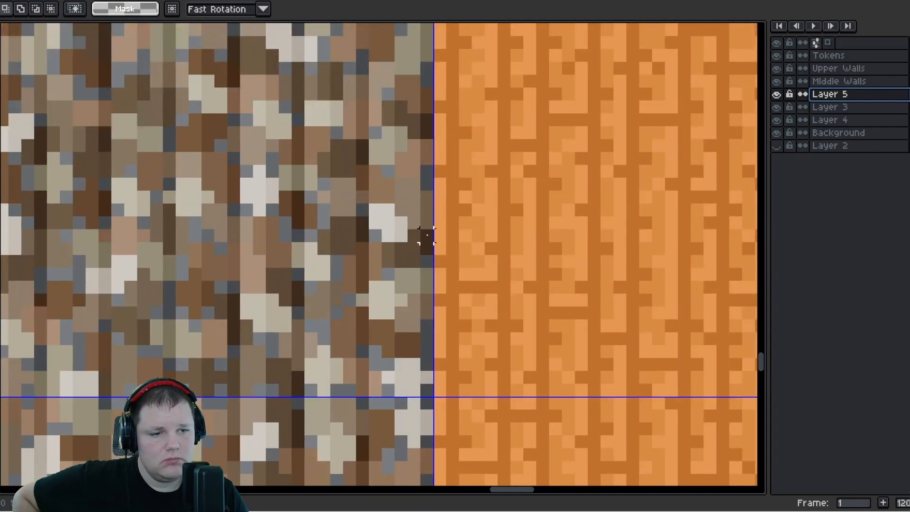
scroll(427, 235, down, 2)
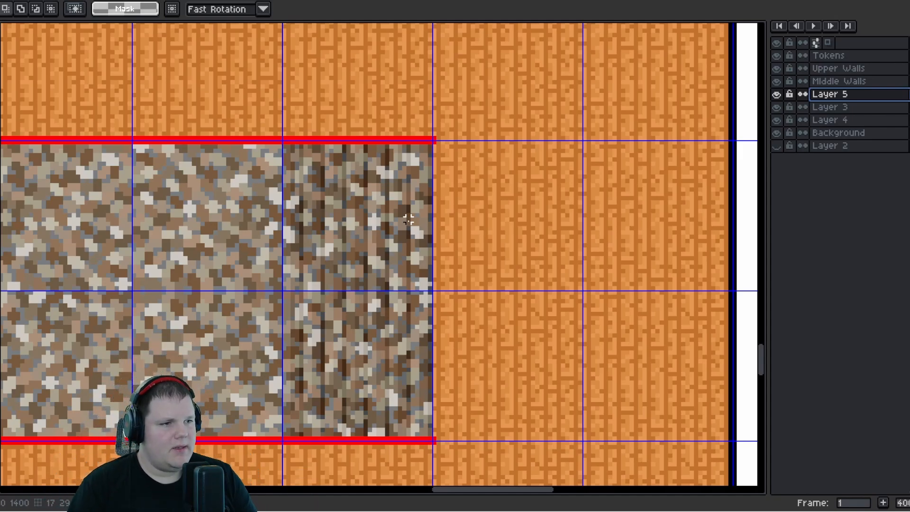
right_click(856, 95)
click(887, 105)
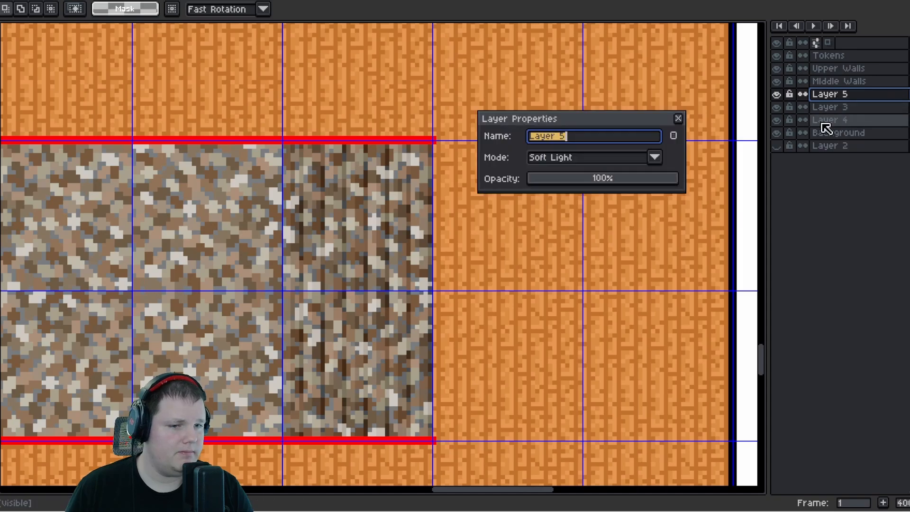
click(678, 120)
scroll(400, 246, up, 3)
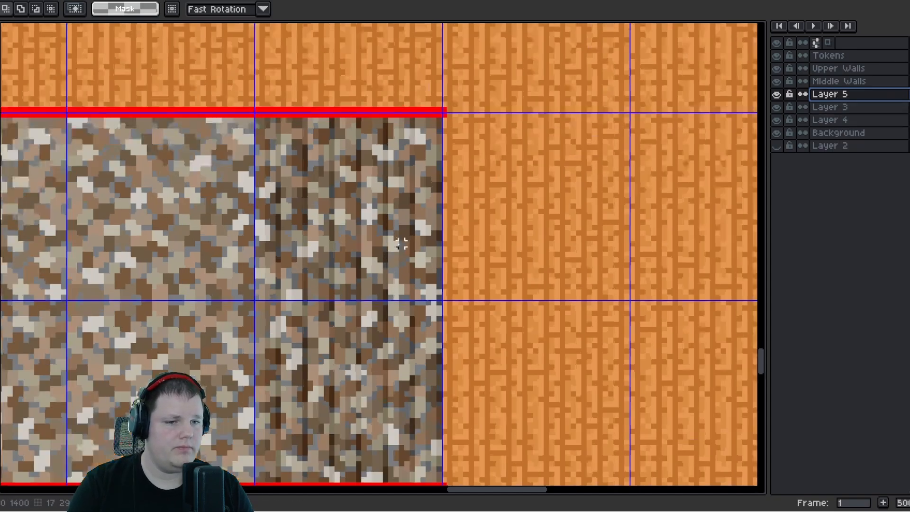
Set the blend mode of Layer 5 back to Normal and close the layer properties
right_click(845, 100)
click(869, 105)
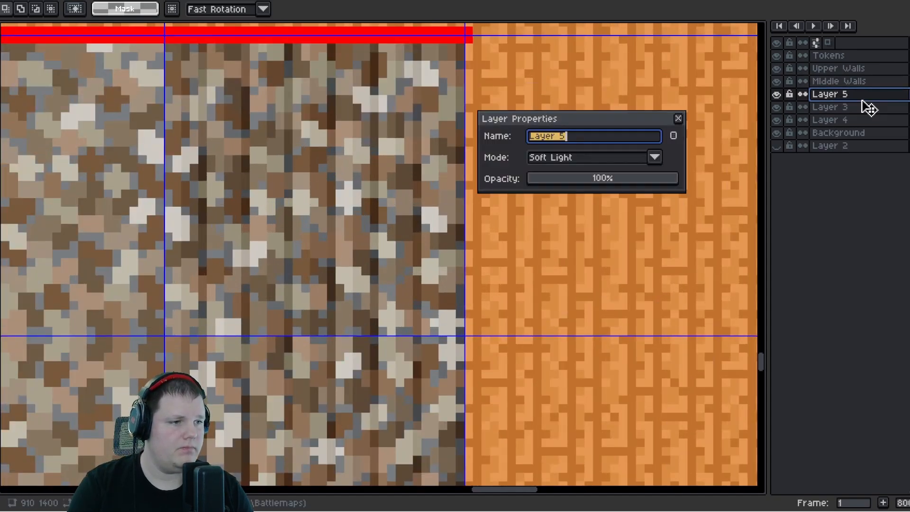
click(655, 157)
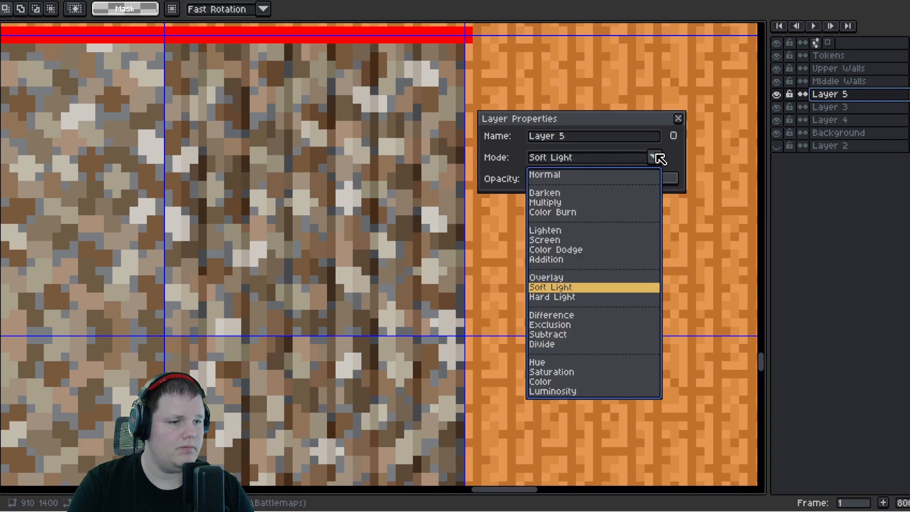
click(607, 173)
click(678, 119)
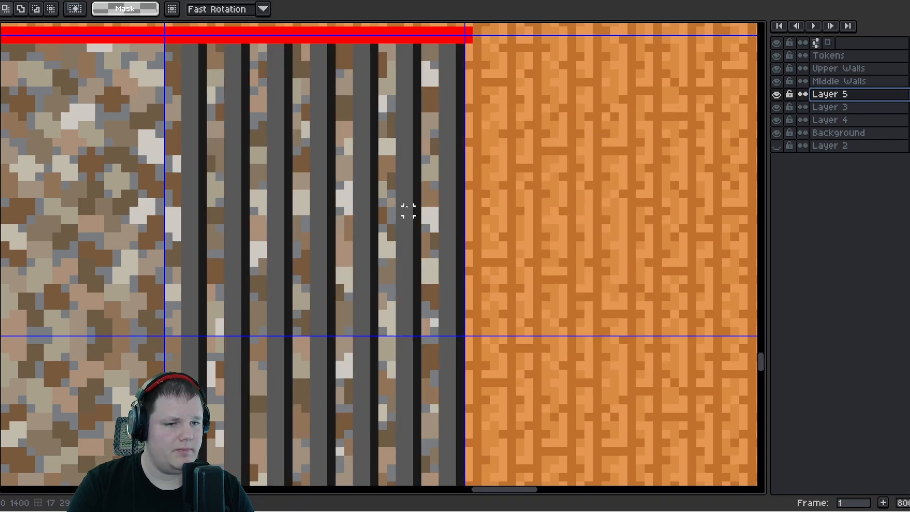
Fill the dark line of each of the seven stair stripes on Layer 5 with black, working from the right edge to the left
scroll(365, 152, up, 3)
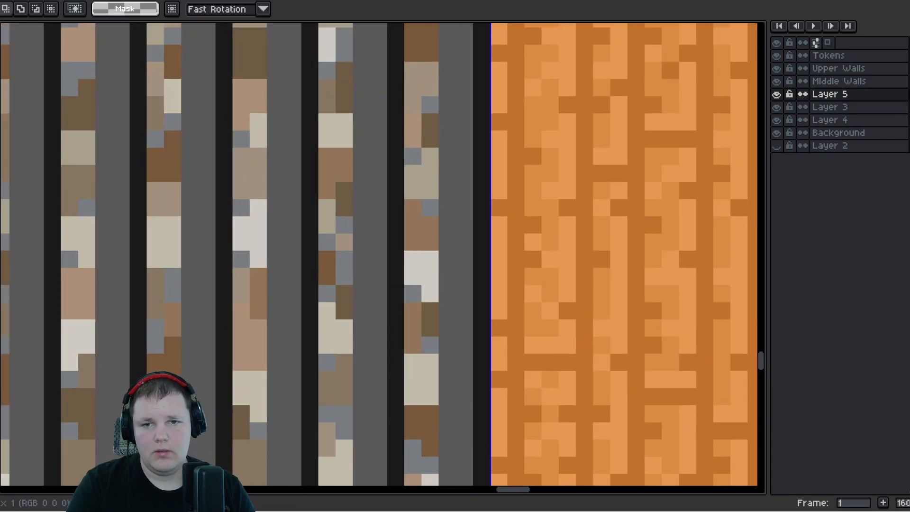
key(w)
click(481, 155)
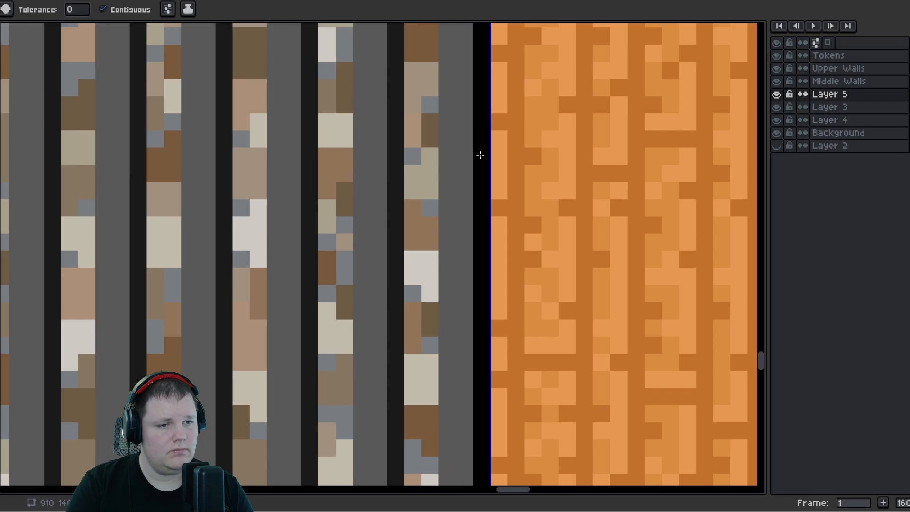
shift+click(389, 157)
shift+click(307, 171)
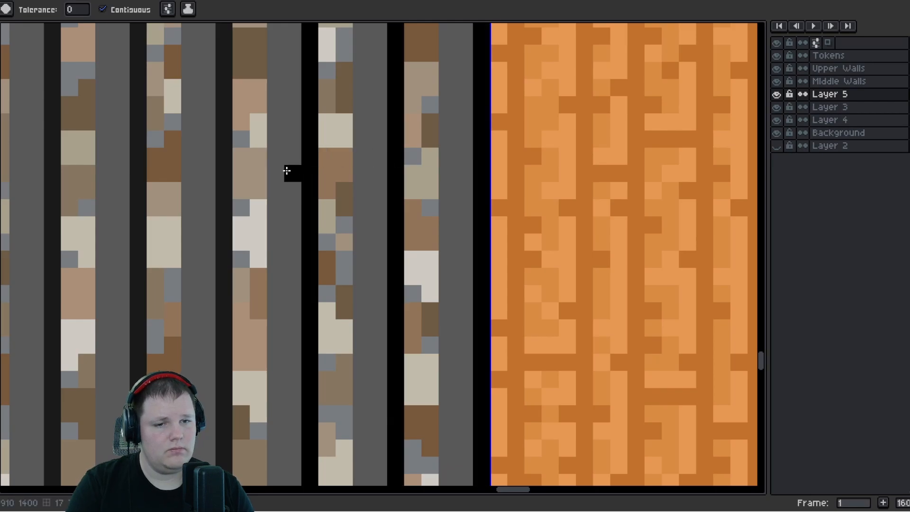
shift+click(222, 171)
shift+click(139, 189)
scroll(122, 188, left, 3)
shift+click(208, 182)
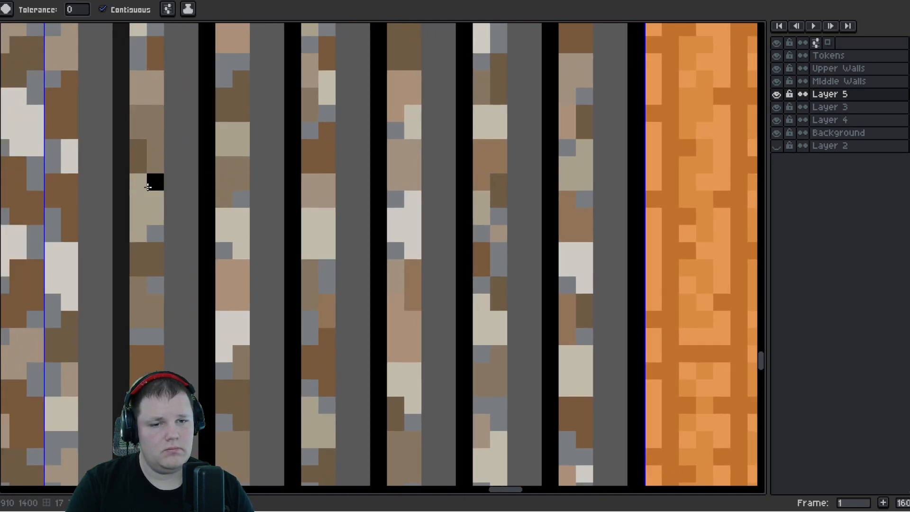
shift+click(124, 195)
Set the blend mode of Layer 5 to Soft Light and close the layer properties
scroll(294, 196, down, 4)
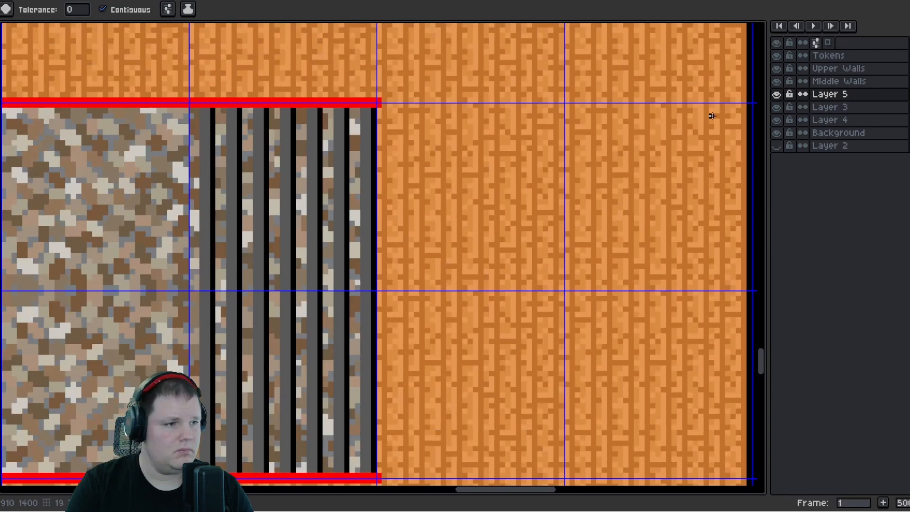
right_click(827, 94)
click(839, 96)
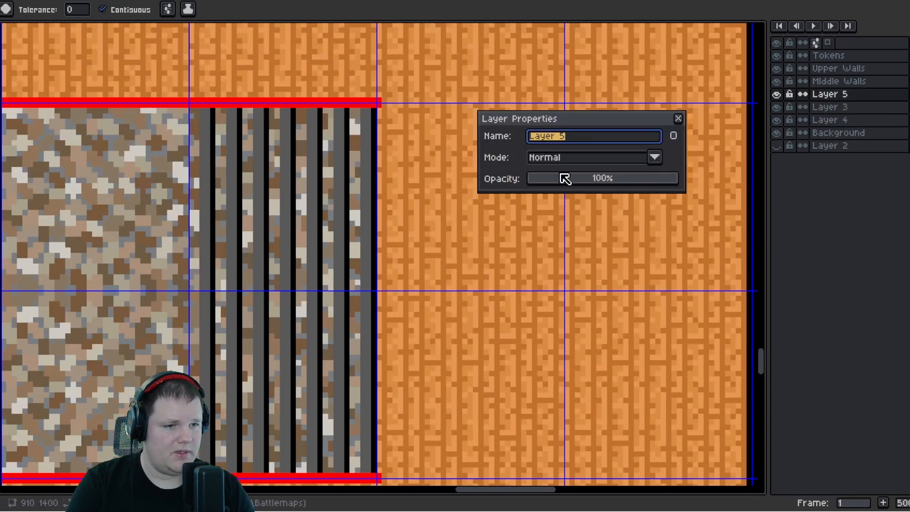
click(569, 158)
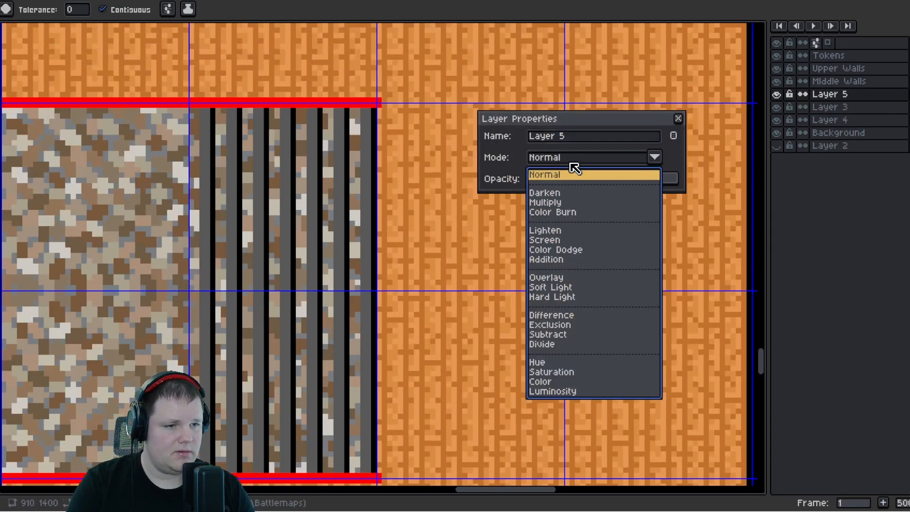
click(566, 287)
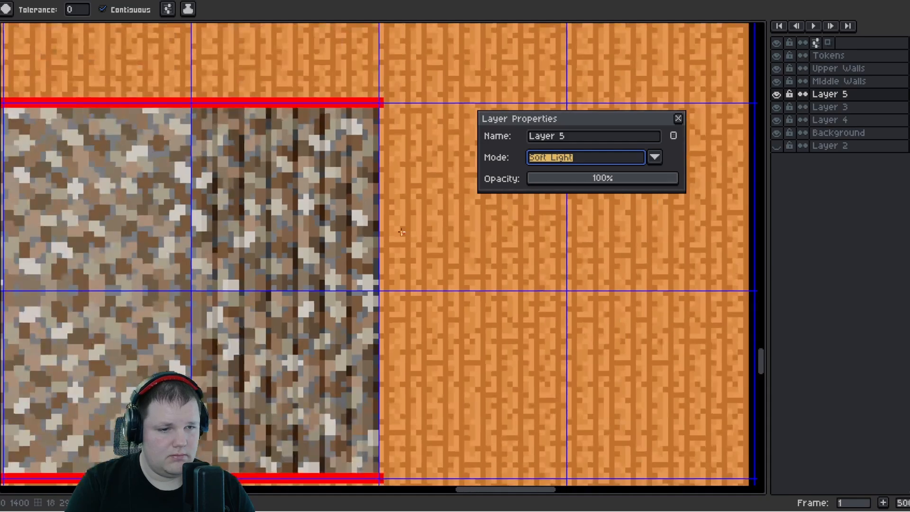
click(680, 120)
Examine the darkened stairs against the gravel and the surrounding map at near and far zoom, and save the battlemap file
scroll(353, 264, down, 4)
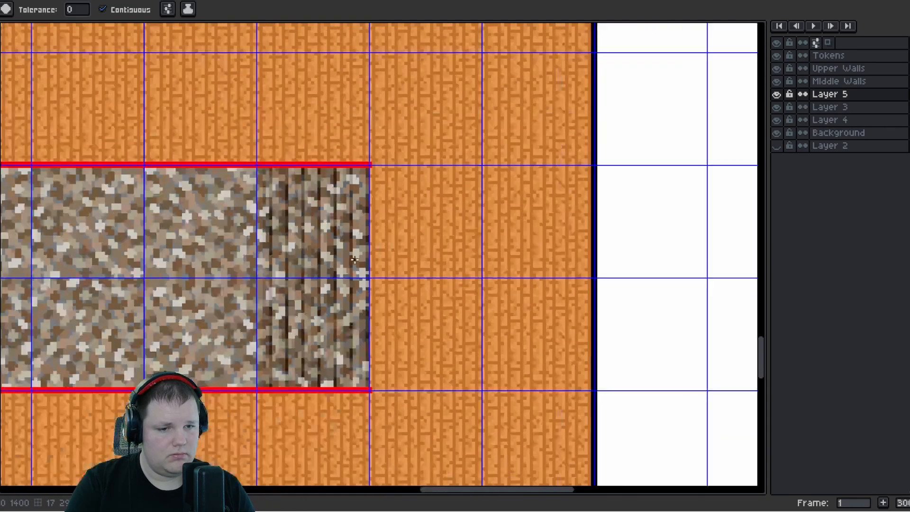
scroll(353, 265, up, 4)
scroll(353, 264, up, 2)
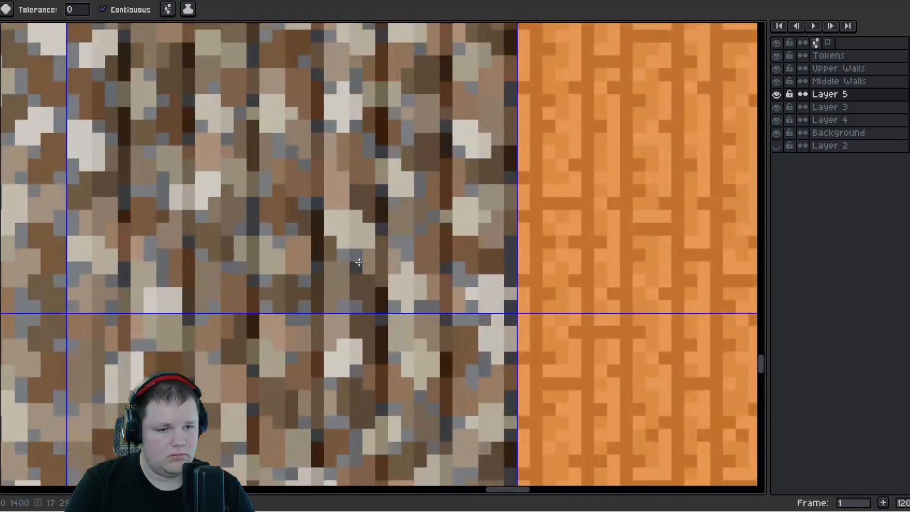
scroll(463, 303, down, 1)
scroll(465, 300, down, 3)
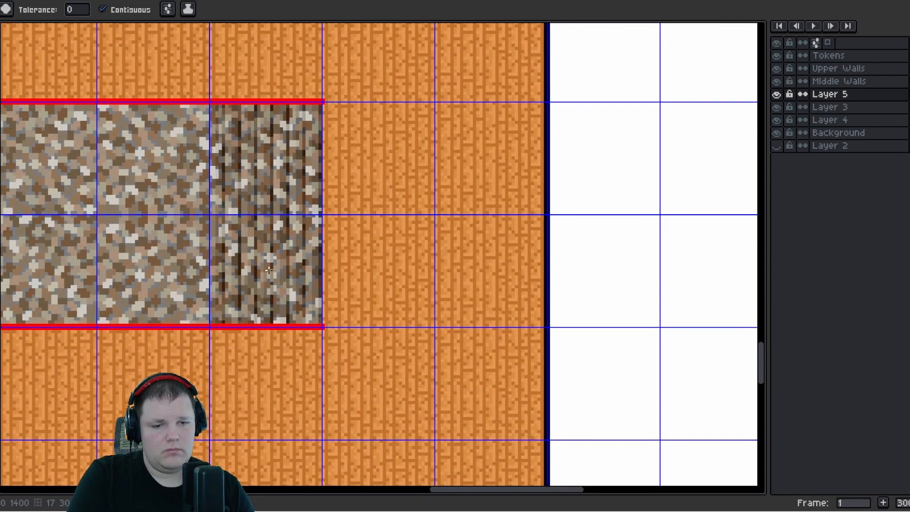
scroll(269, 269, up, 3)
scroll(269, 269, down, 3)
scroll(334, 299, down, 2)
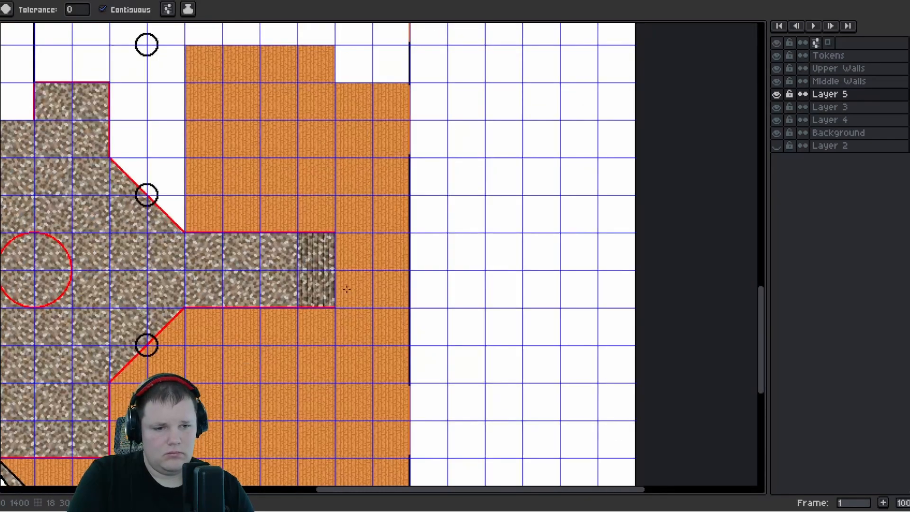
scroll(346, 290, up, 2)
scroll(383, 292, down, 2)
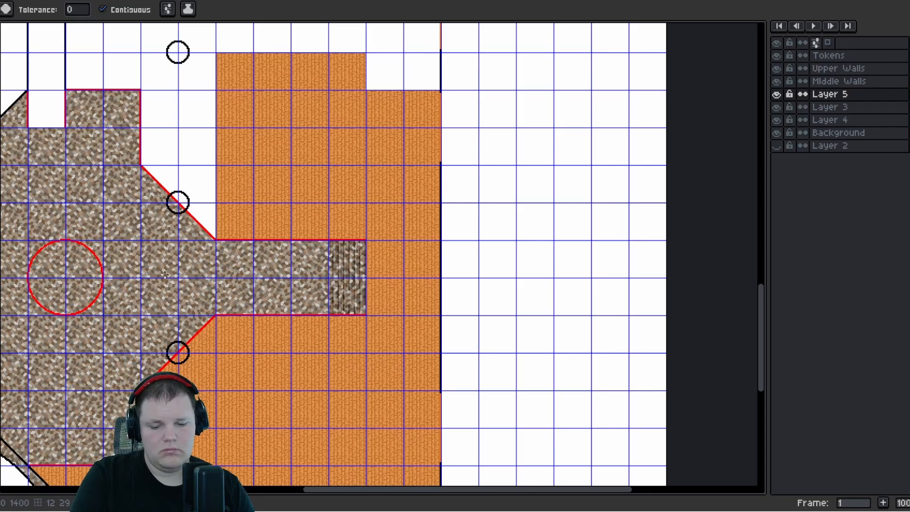
key(ctrl+s)
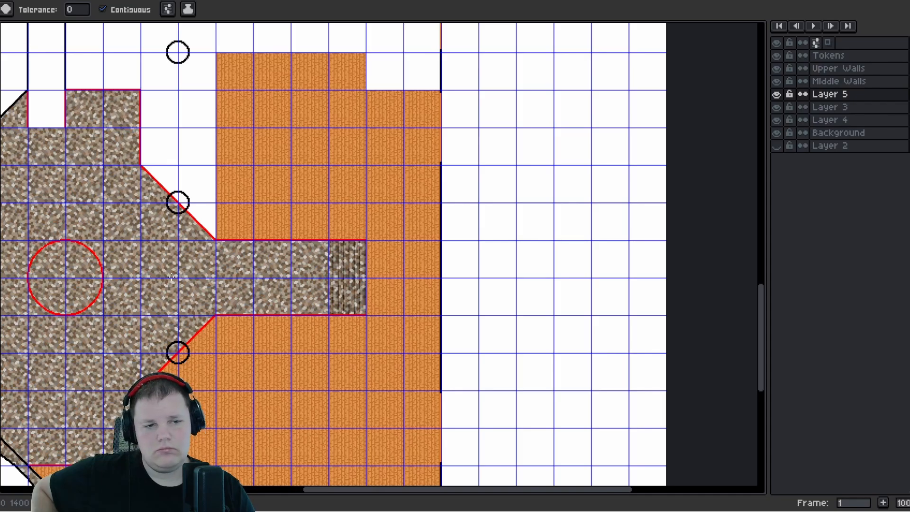
Select the 35 by 70 pixel stairs block on Layer 5 and place a copy one grid square to the right on the planks
scroll(279, 297, up, 4)
key(m)
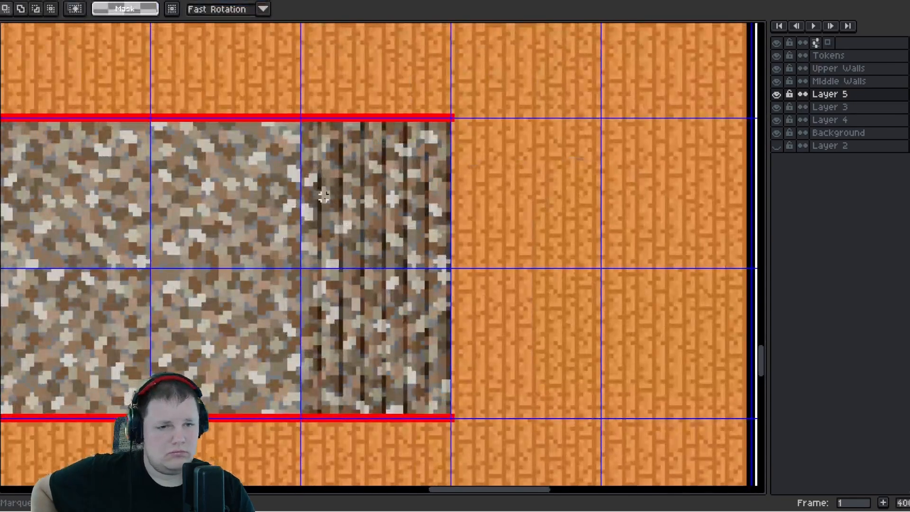
drag(298, 118, 450, 418)
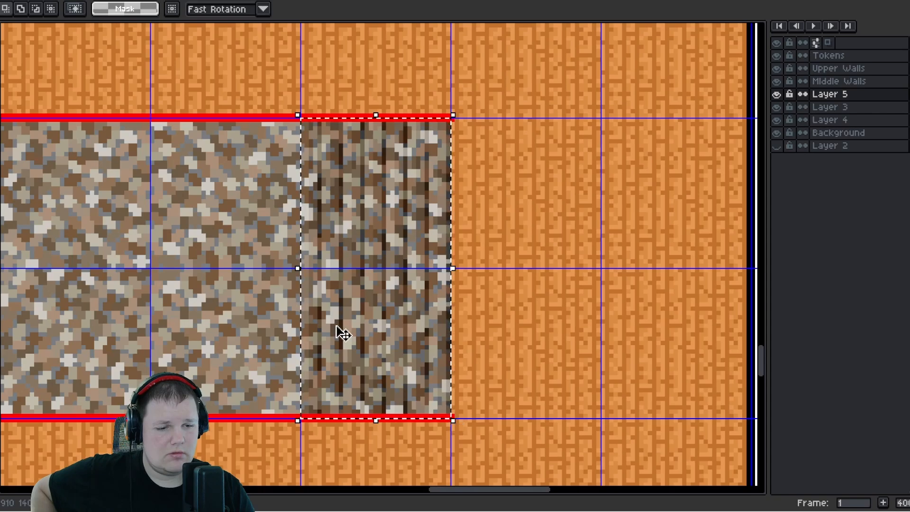
drag(344, 331, 517, 321)
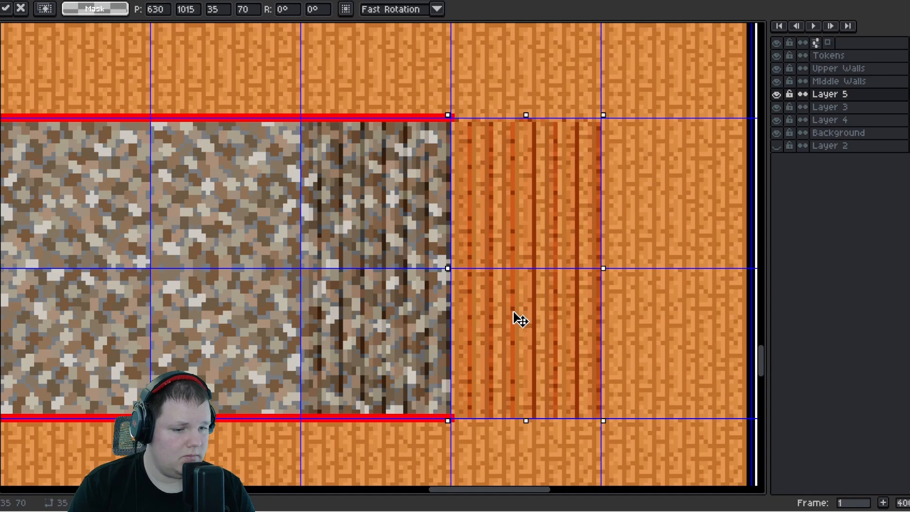
scroll(545, 360, up, 3)
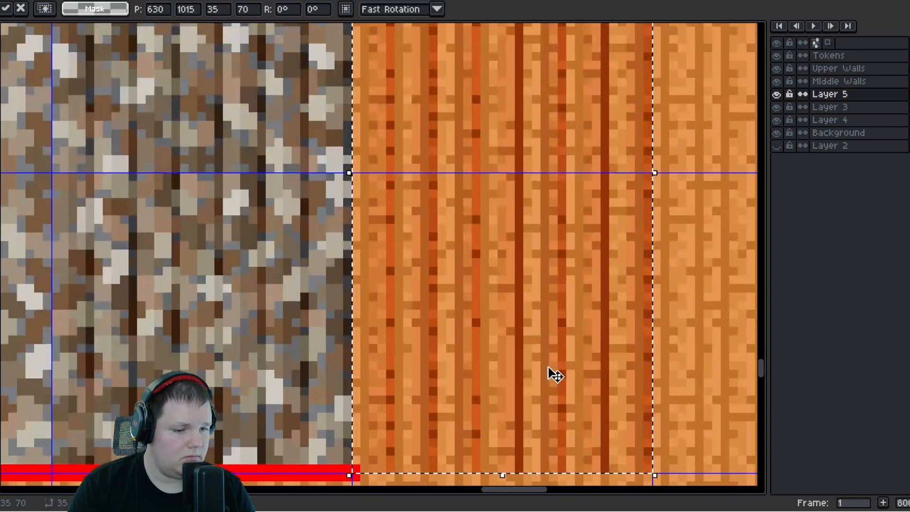
scroll(550, 375, down, 4)
key(ctrl+d)
Compare the copied stairs on the planks with the gravel ones, and select the whole 35 by 70 pixel copy
scroll(526, 347, down, 3)
scroll(526, 352, up, 1)
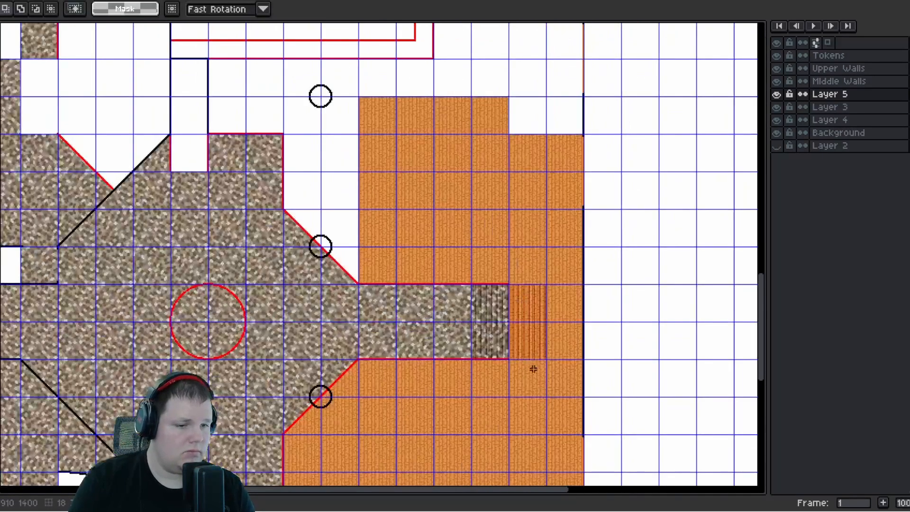
drag(533, 368, 408, 328)
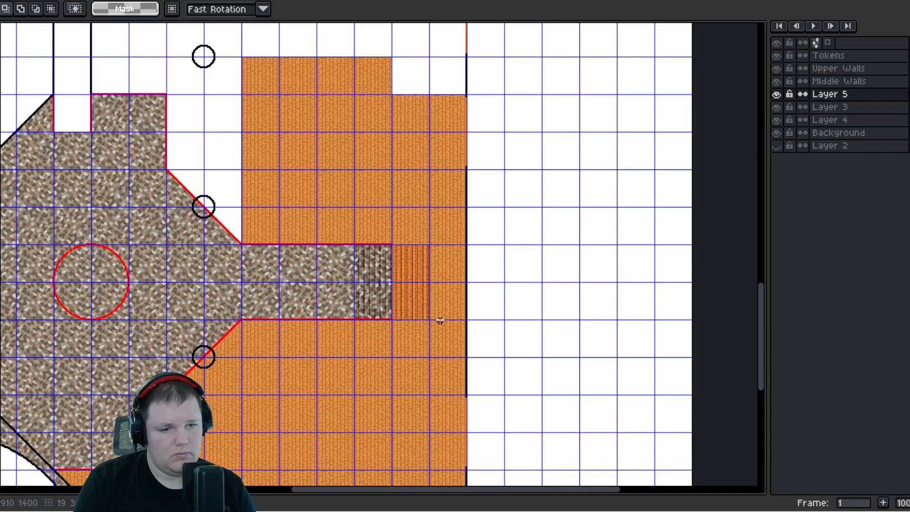
scroll(425, 318, up, 2)
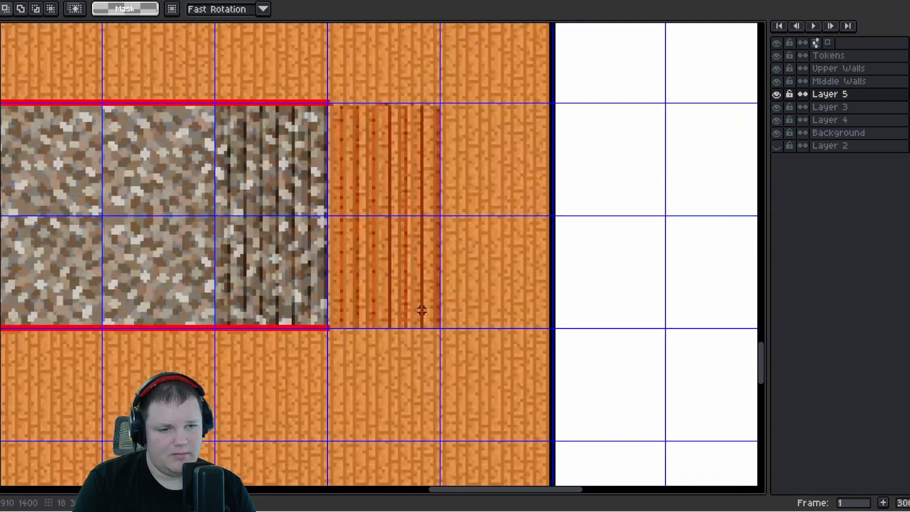
scroll(421, 309, down, 2)
scroll(421, 301, up, 2)
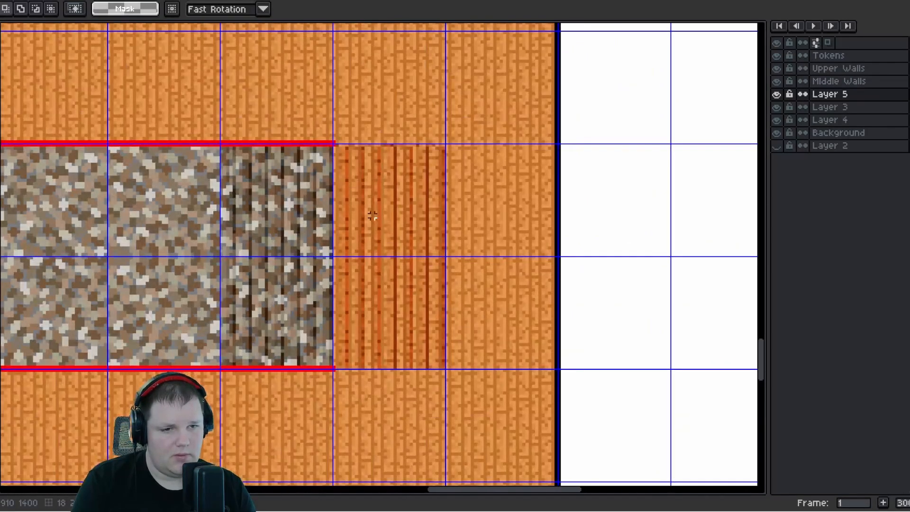
scroll(334, 154, up, 3)
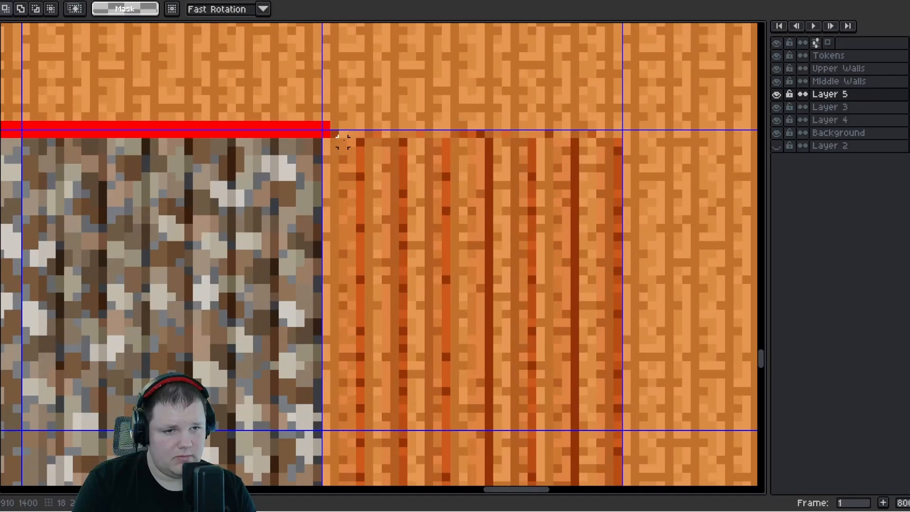
drag(326, 133, 478, 397)
scroll(388, 203, down, 3)
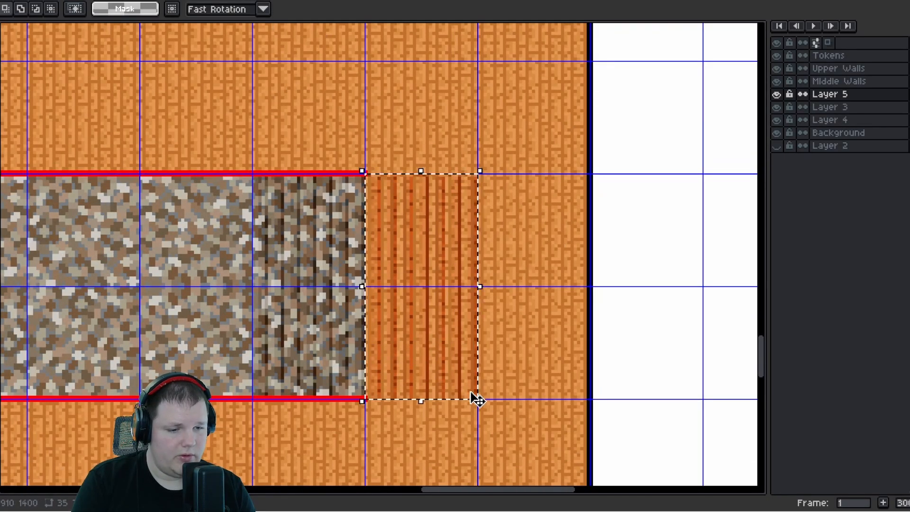
scroll(477, 397, down, 5)
drag(453, 370, 451, 360)
scroll(447, 358, up, 5)
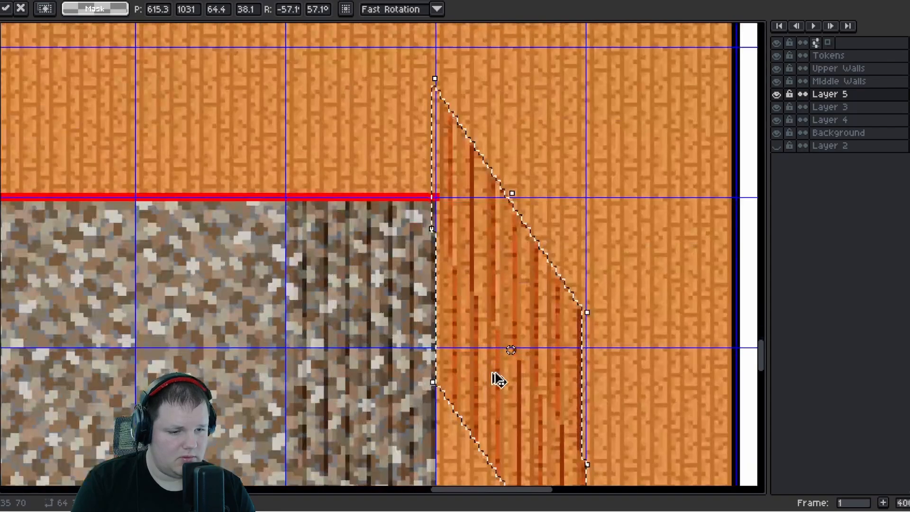
key(ctrl+z)
Move the copied stairs onto the planks above the gravel path, rotate them 90°, align them with the grid squares, and deselect
drag(518, 365, 335, 110)
drag(334, 110, 379, 313)
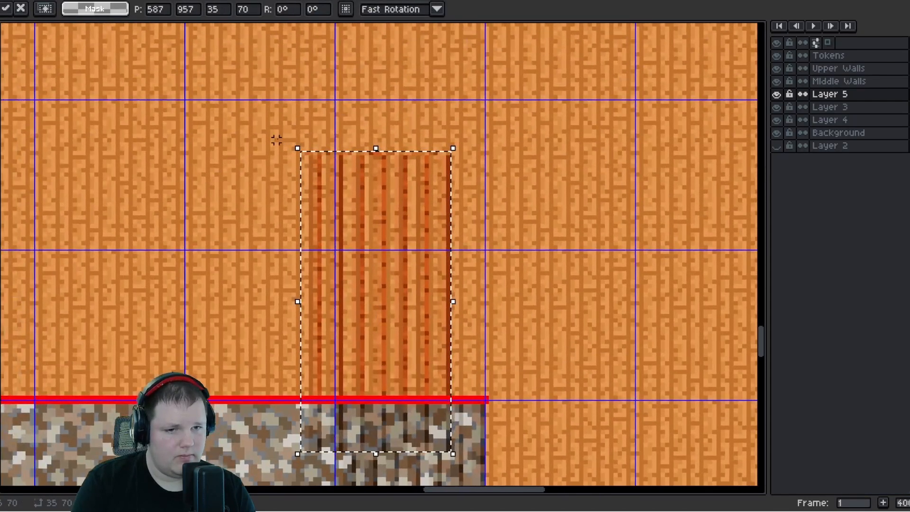
drag(288, 138, 313, 217)
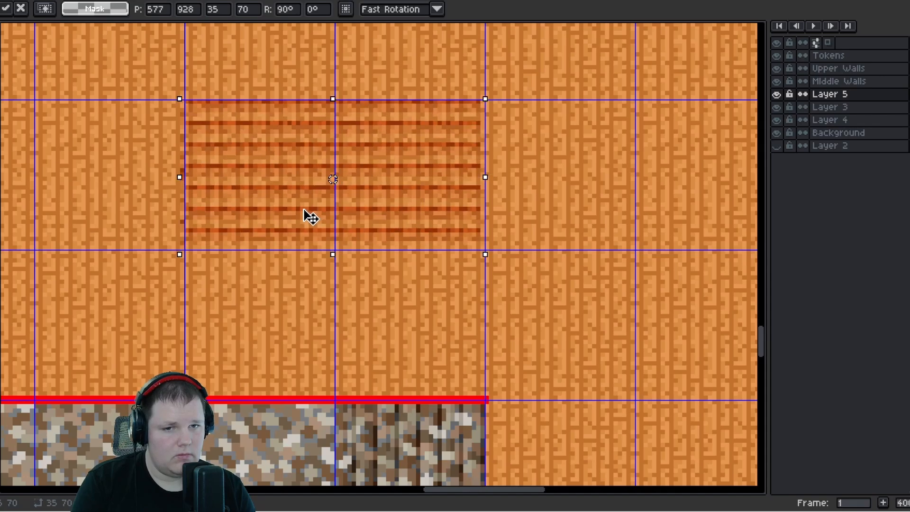
scroll(205, 109, up, 4)
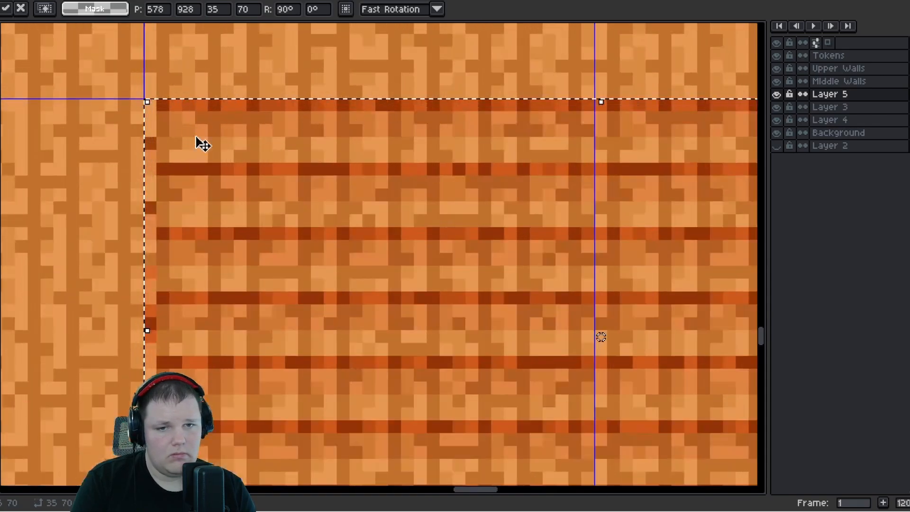
drag(197, 138, 250, 189)
key(ctrl+d)
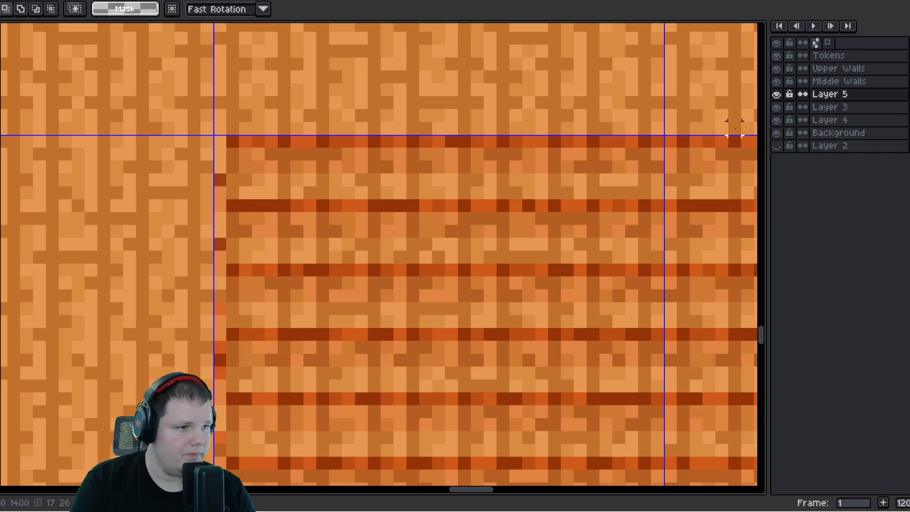
Return Layer 5 to the Normal blend mode and close its properties
right_click(848, 95)
click(859, 101)
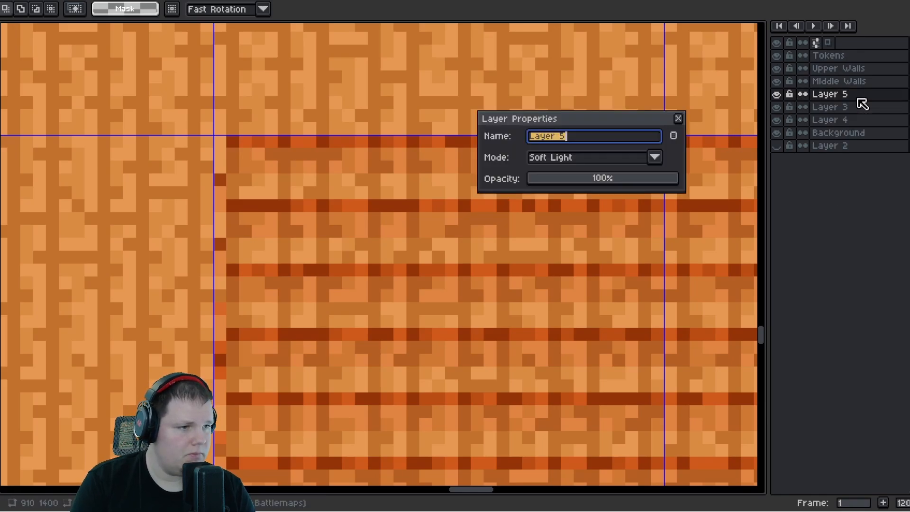
click(614, 157)
click(575, 176)
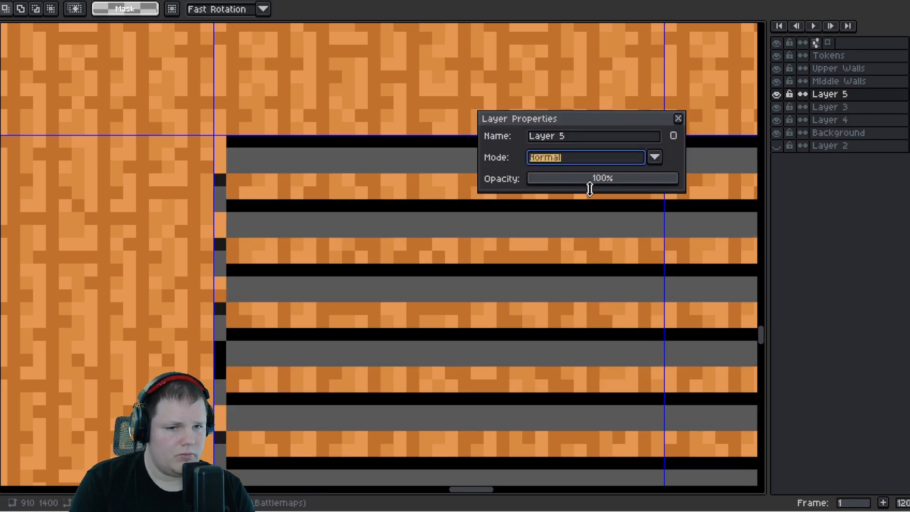
click(679, 119)
Delete the stray column of leftover pixels along the left edge of the rotated stairs
scroll(404, 265, down, 4)
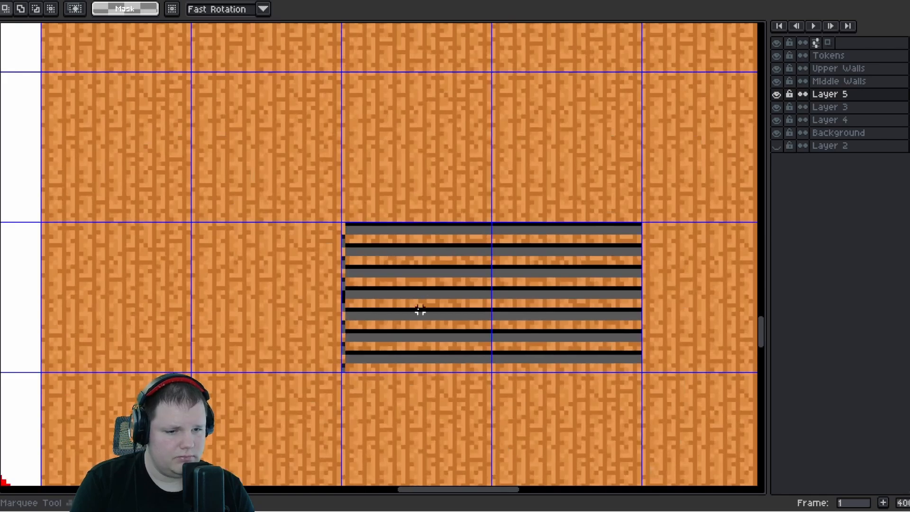
scroll(364, 347, up, 4)
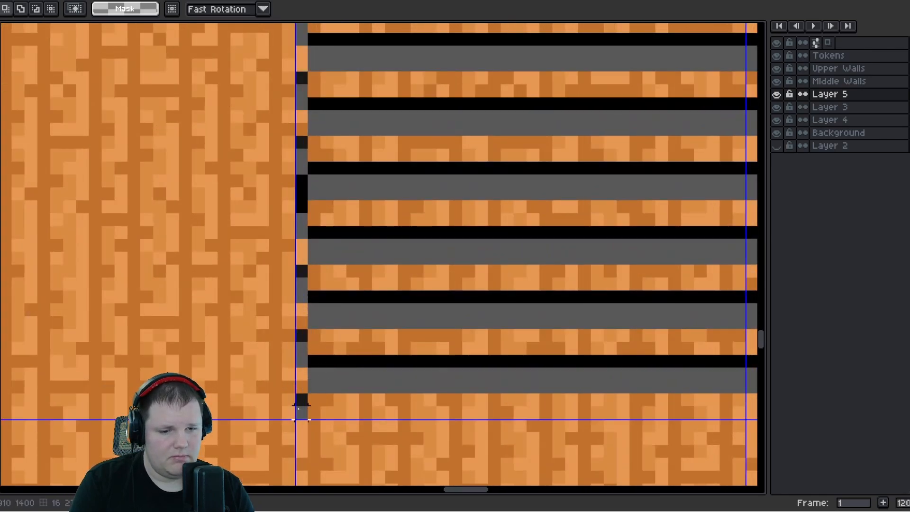
drag(299, 408, 276, 27)
mouse_move(260, 95)
mouse_down()
mouse_move(267, 136)
mouse_move(237, 209)
mouse_up()
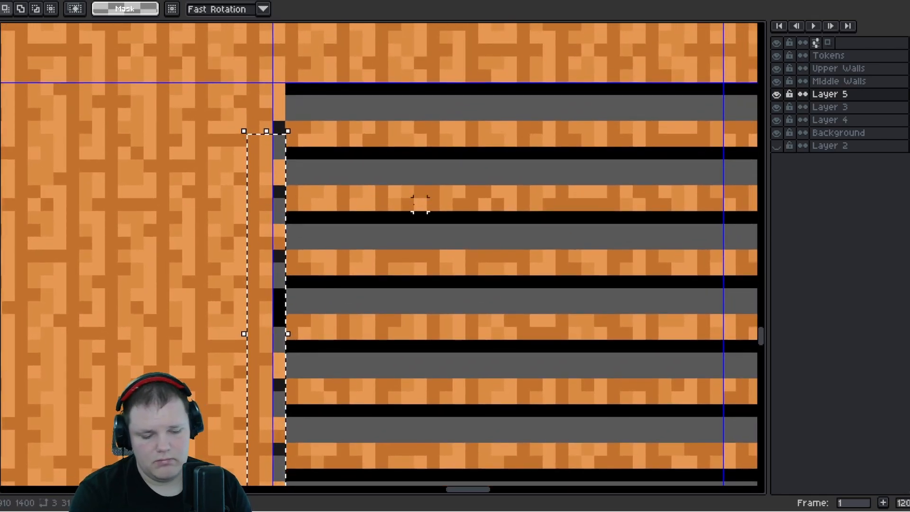
key(Delete)
scroll(280, 149, down, 4)
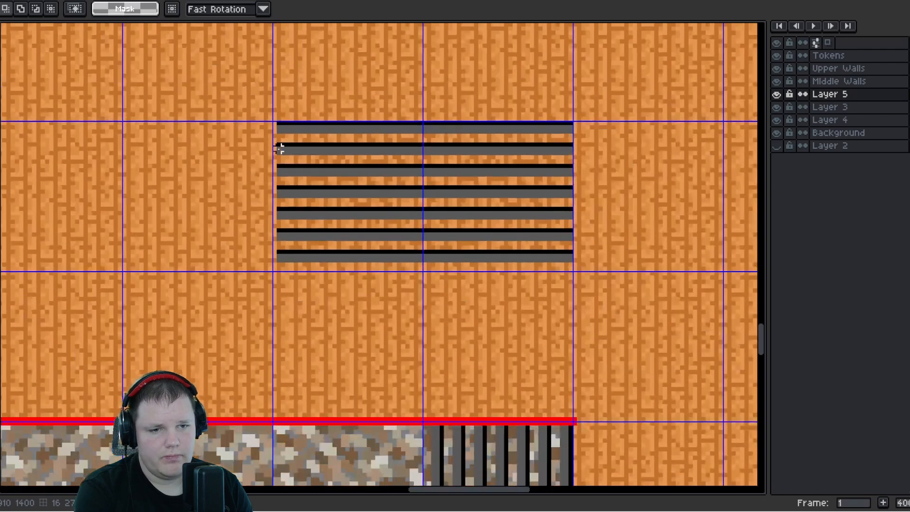
Select the one-pixel column at the left end of the rotated stripes and stretch it out to the grid line
scroll(279, 149, up, 1)
drag(274, 118, 279, 294)
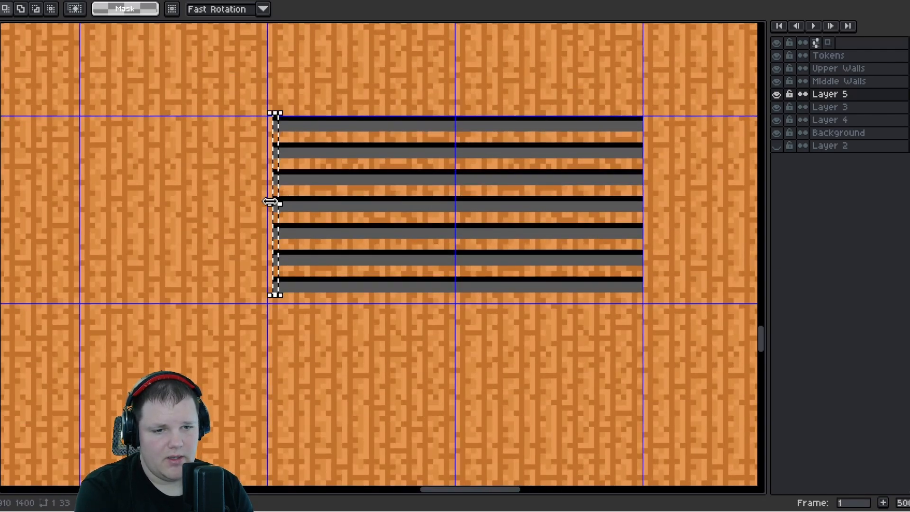
drag(270, 206, 259, 213)
click(263, 225)
scroll(264, 226, down, 3)
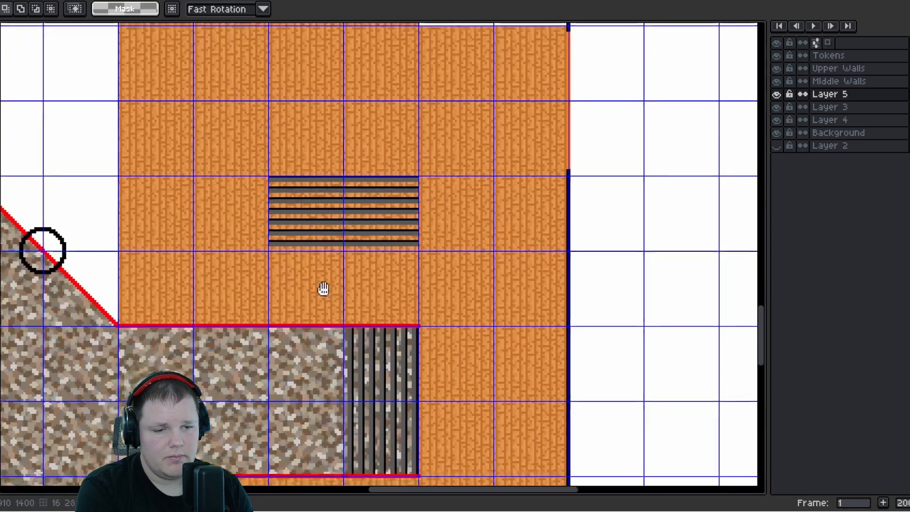
Hide the Middle Walls layer and delete the stray row of leftover pixels along the upper edge of the gravel-path stairs
scroll(321, 289, up, 2)
click(776, 81)
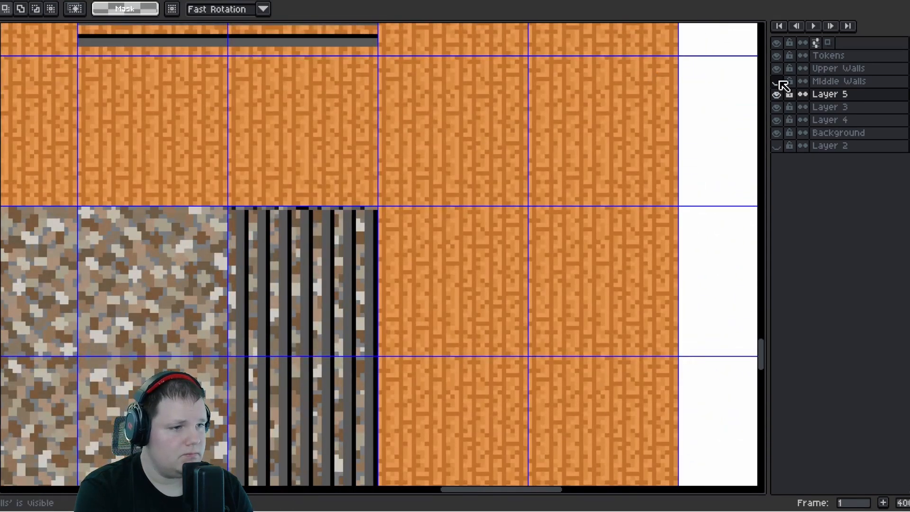
scroll(365, 211, up, 1)
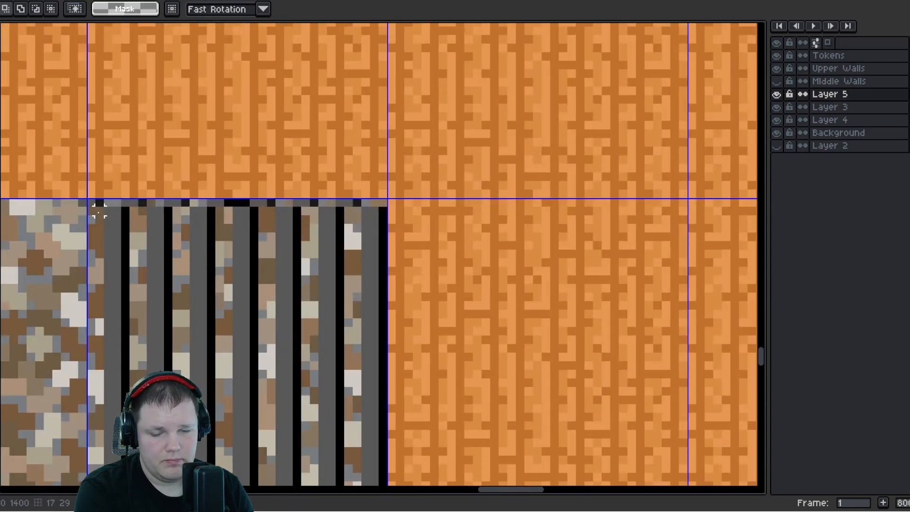
drag(81, 203, 372, 207)
key(Delete)
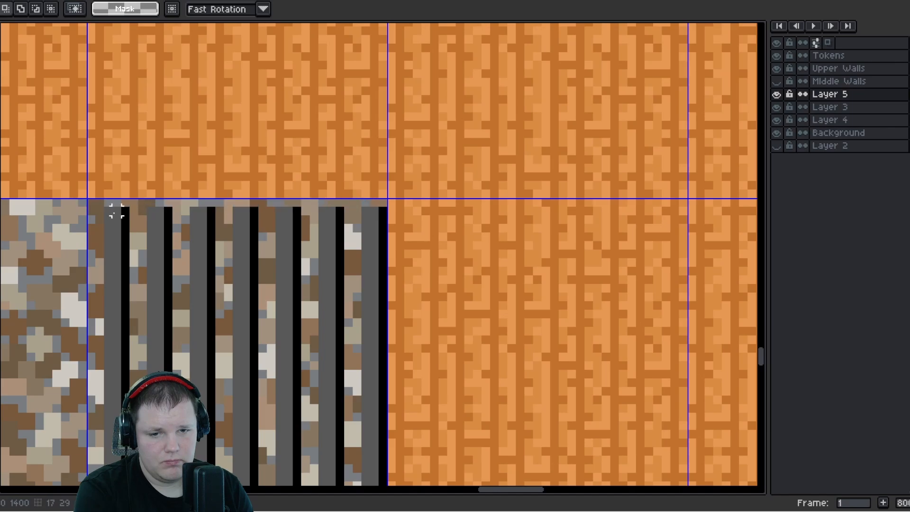
Select the one-pixel row at the upper ends of the vertical stripes, stretch it up to the grid line, and deselect
drag(108, 210, 389, 216)
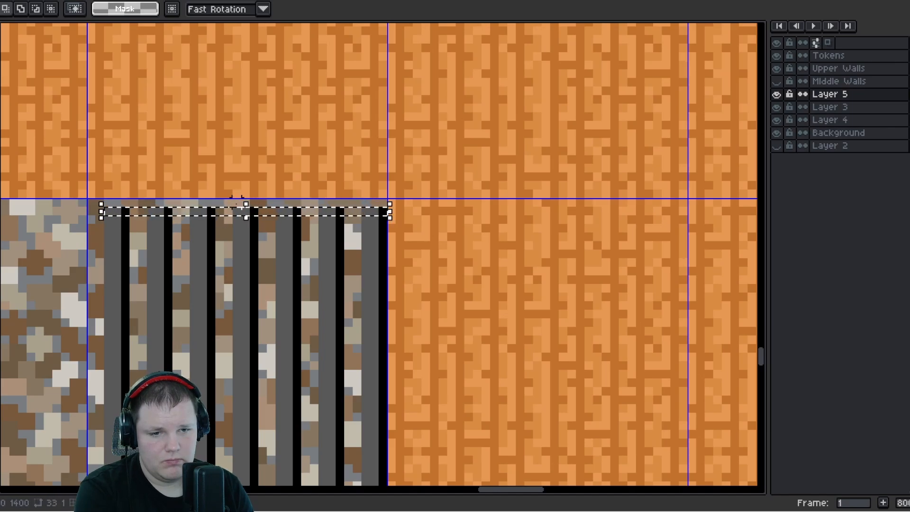
drag(240, 204, 250, 194)
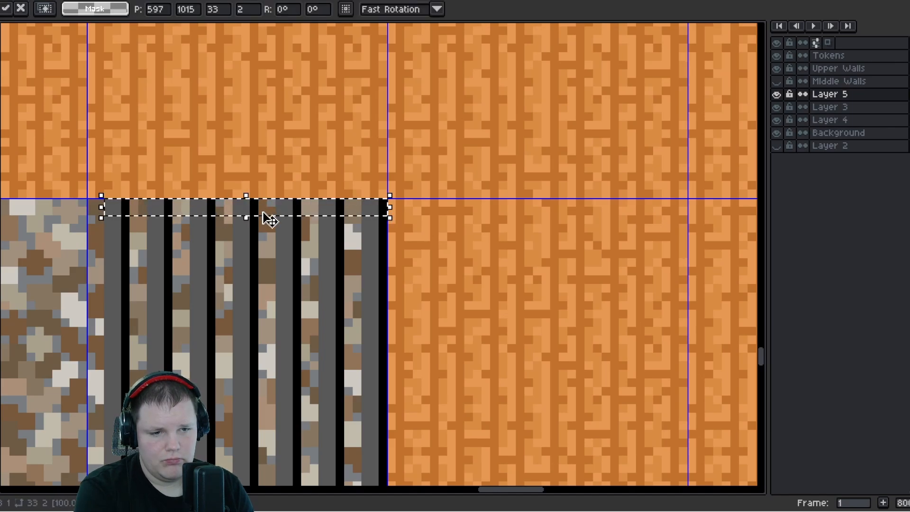
click(308, 246)
scroll(308, 246, down, 2)
scroll(310, 246, down, 2)
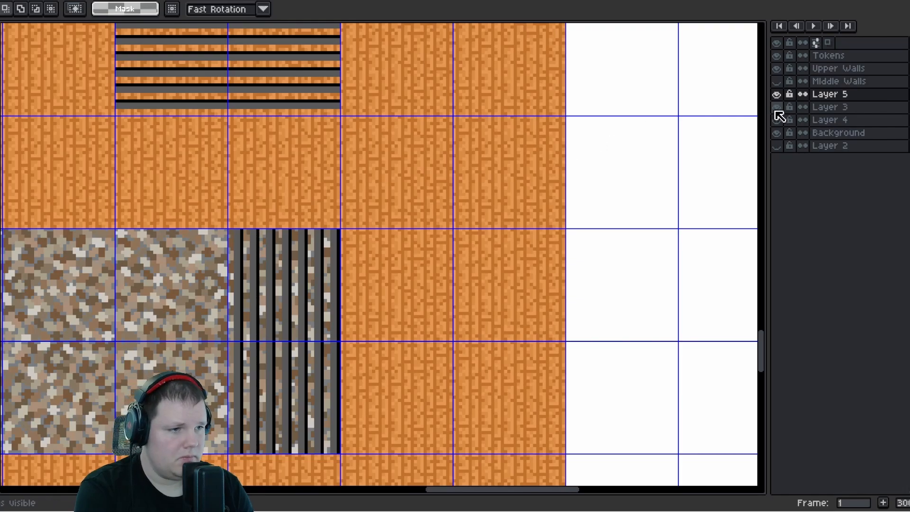
Show the Middle Walls layer again and set Layer 5's blend mode to Soft Light
click(829, 93)
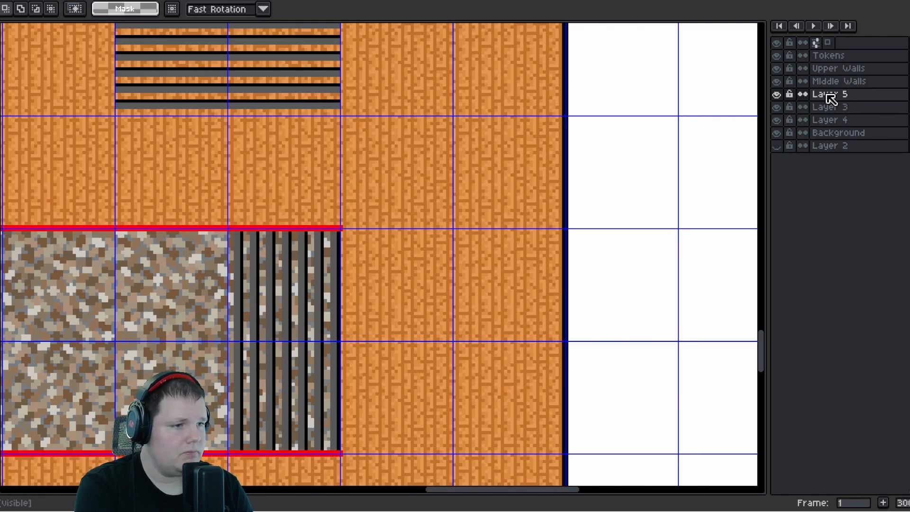
right_click(829, 93)
click(848, 105)
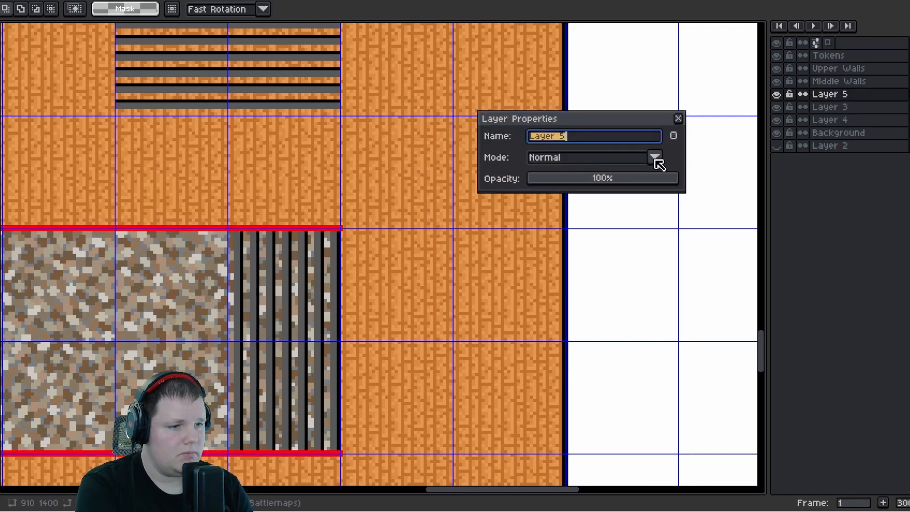
click(655, 157)
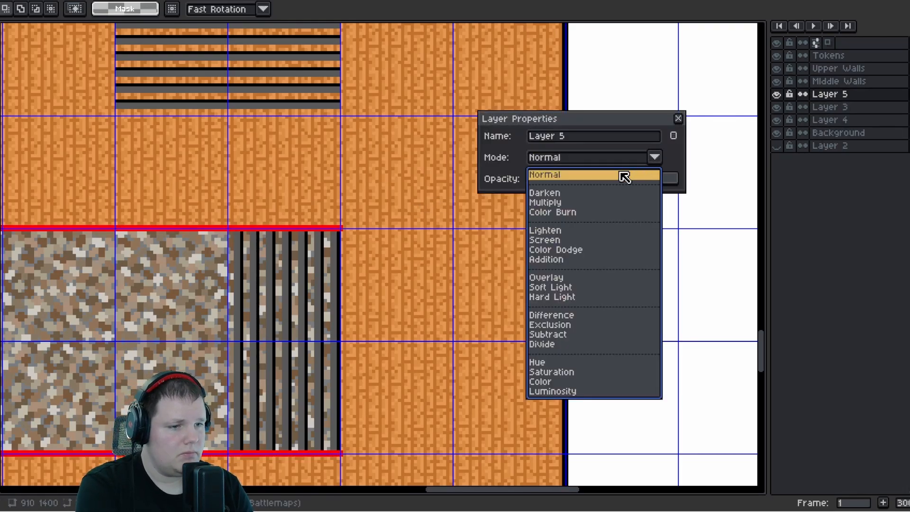
click(569, 287)
click(678, 118)
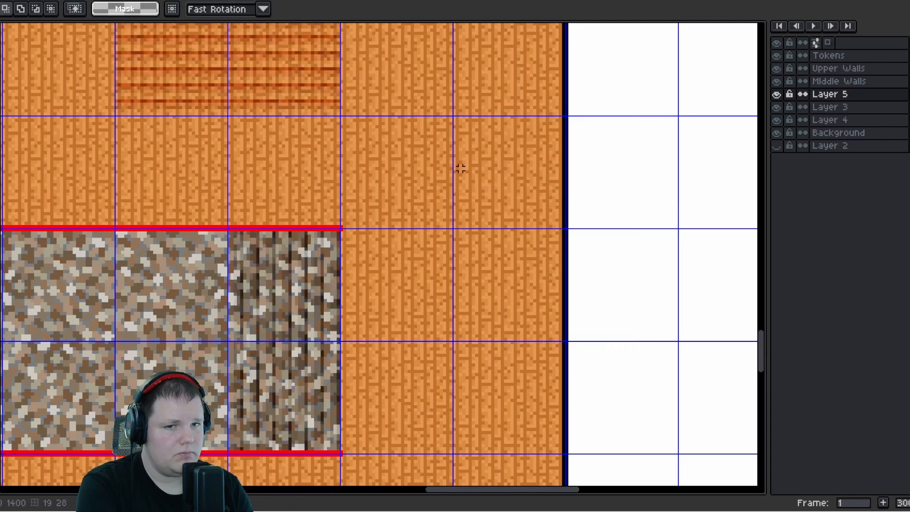
Examine how the soft-light shading of the stairs reads on the planks and on the gravel path
scroll(368, 166, down, 3)
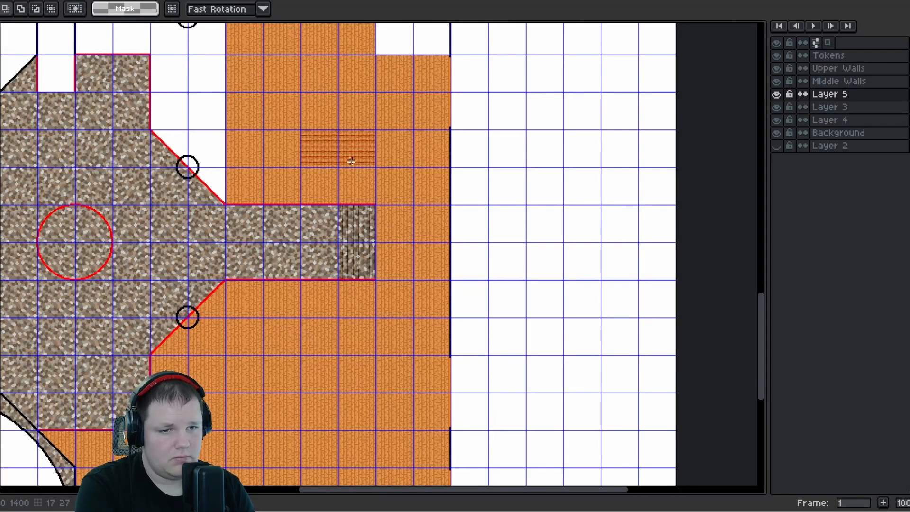
scroll(347, 158, up, 1)
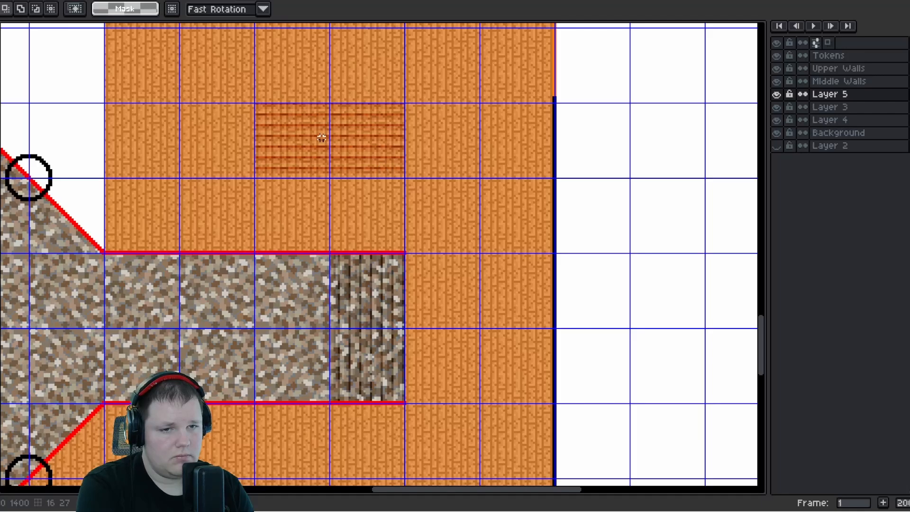
scroll(370, 157, down, 2)
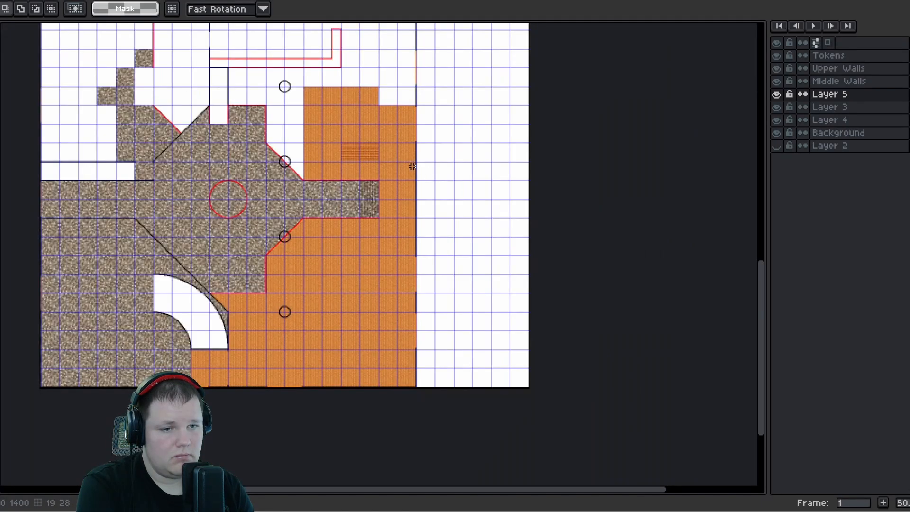
scroll(412, 166, up, 1)
scroll(347, 157, up, 3)
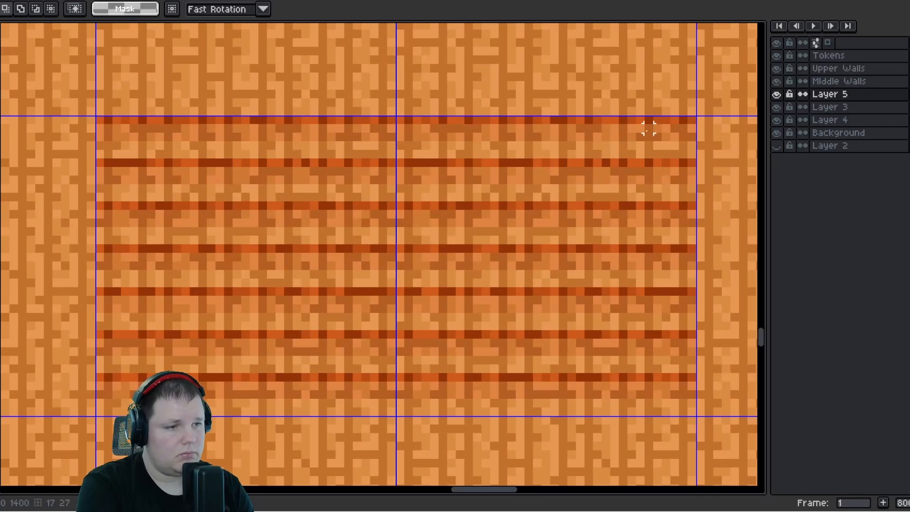
scroll(573, 148, down, 2)
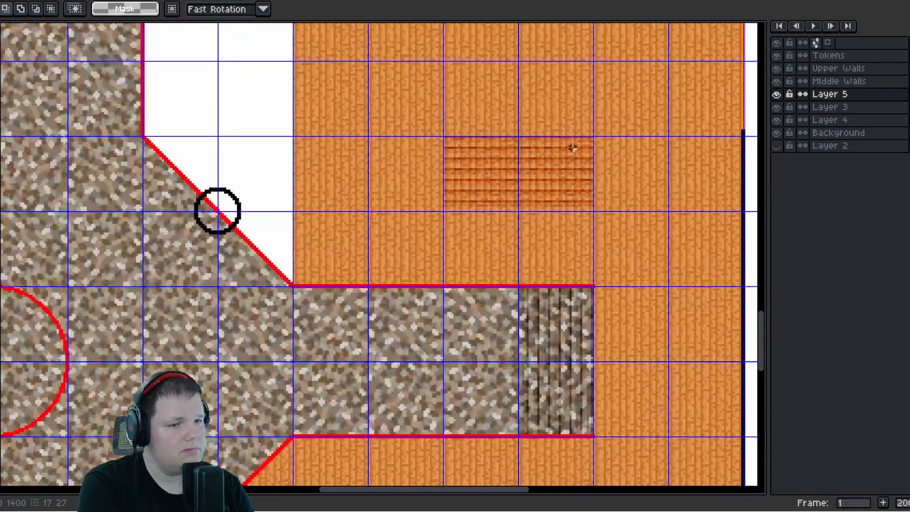
scroll(545, 157, right, 2)
scroll(397, 128, up, 2)
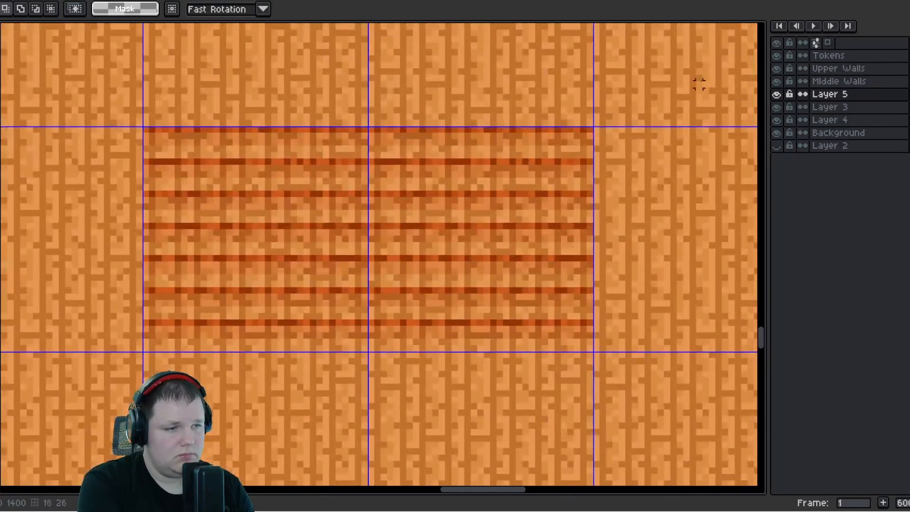
Return Layer 5 to the Normal blend mode and close its properties
right_click(834, 95)
click(864, 108)
click(636, 158)
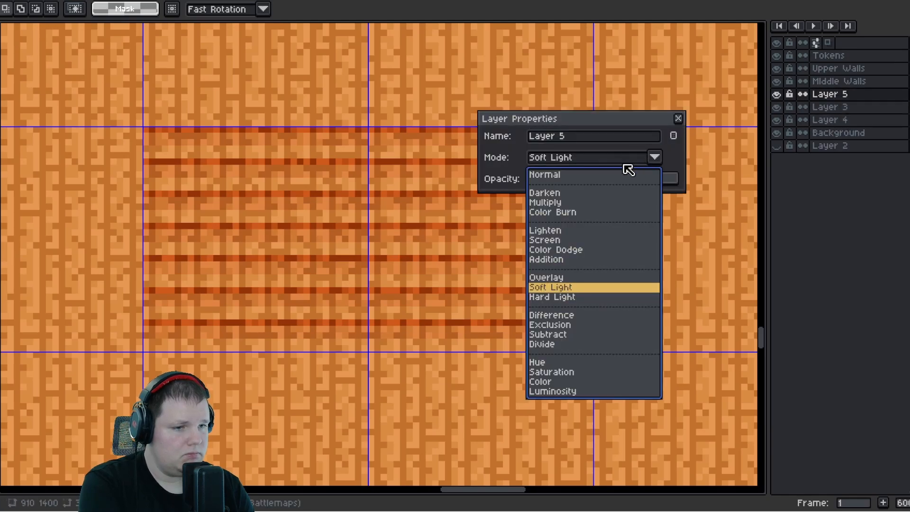
click(605, 178)
click(678, 118)
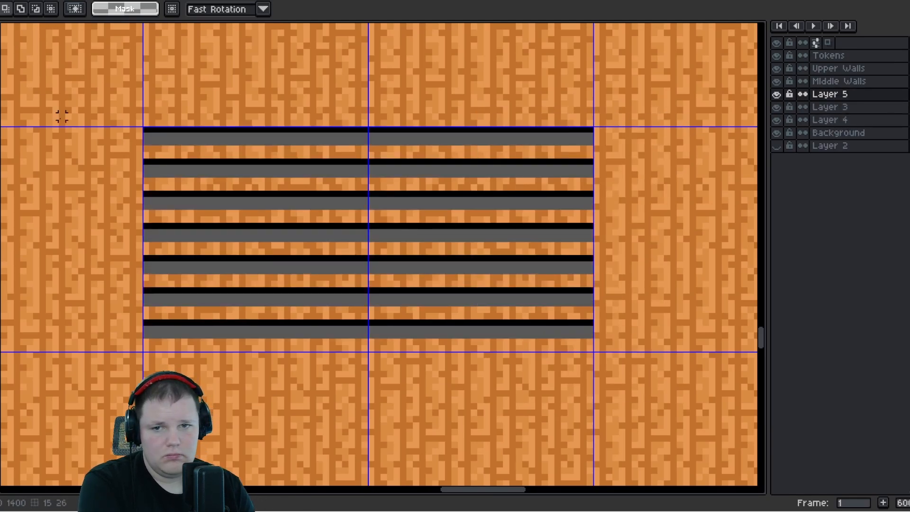
Fill every grey stripe of the horizontal stairs on the planks with the darker grey #1a1a1a
key(g)
scroll(262, 141, up, 2)
key(i)
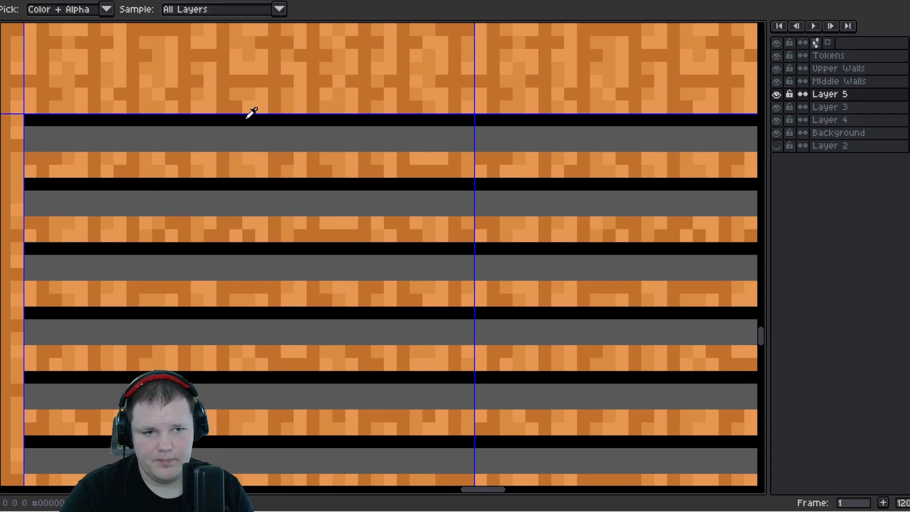
key(g)
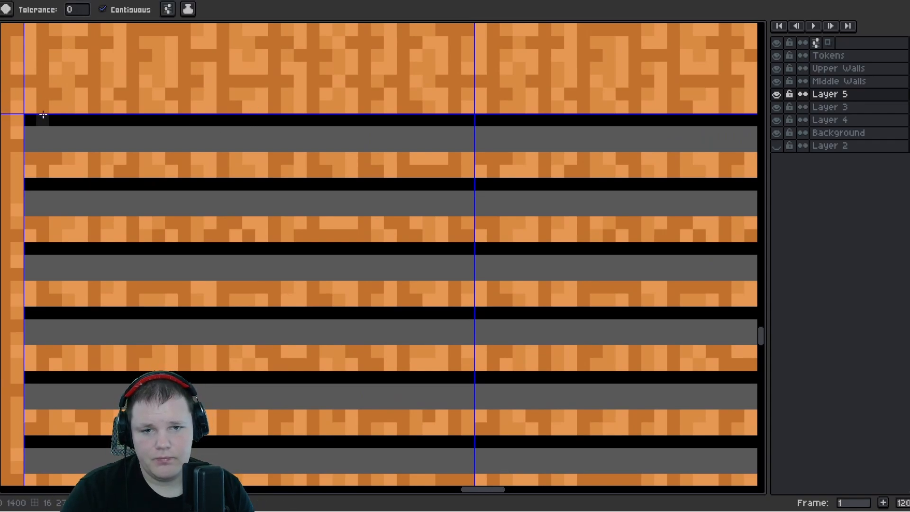
scroll(26, 134, up, 1)
scroll(27, 134, up, 1)
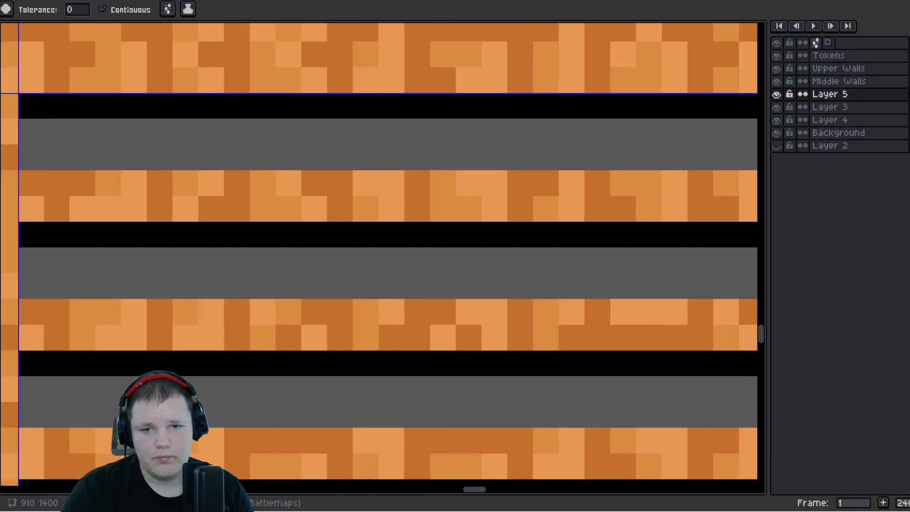
click(75, 149)
click(122, 264)
scroll(136, 266, down, 2)
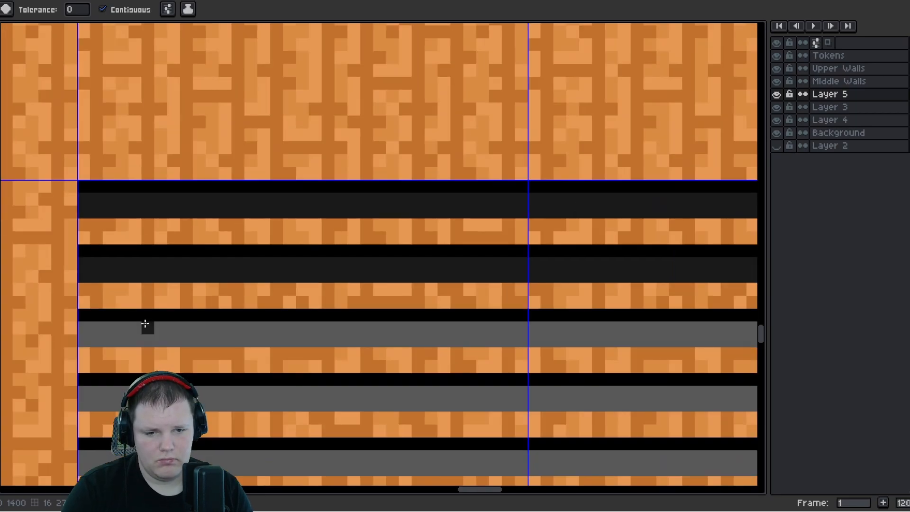
click(147, 326)
drag(147, 325, 121, 177)
click(122, 195)
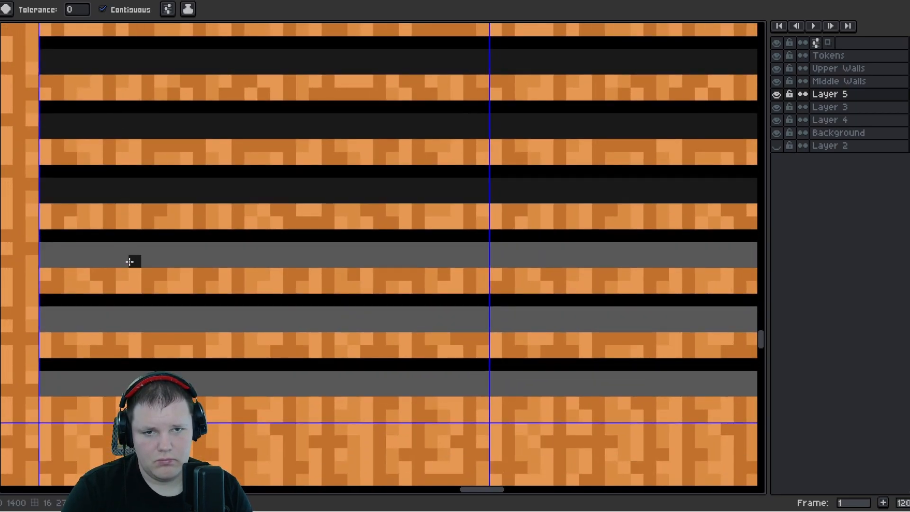
click(130, 257)
click(135, 327)
click(137, 383)
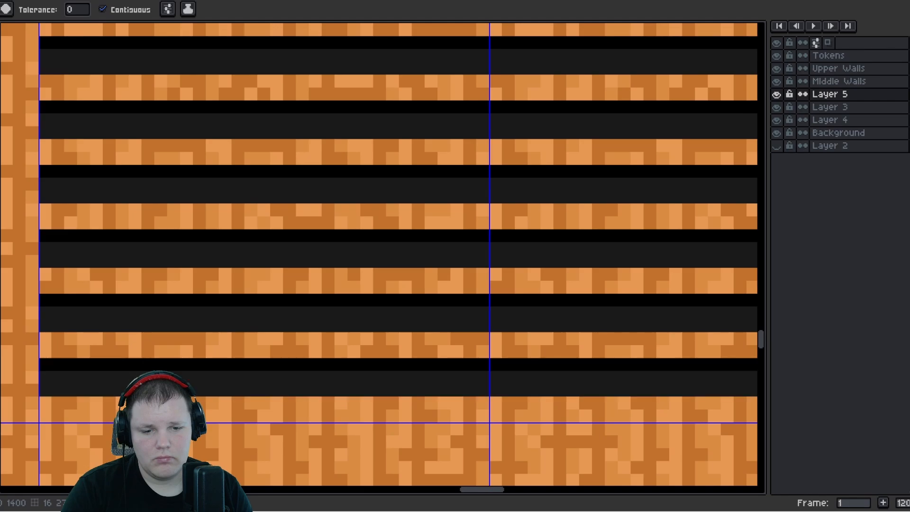
Hide the Middle Walls layer and fill every grey stripe of the vertical gravel-path stairs with the same #1a1a1a
scroll(223, 334, down, 3)
drag(224, 334, 213, 162)
scroll(356, 322, up, 3)
drag(357, 323, 313, 167)
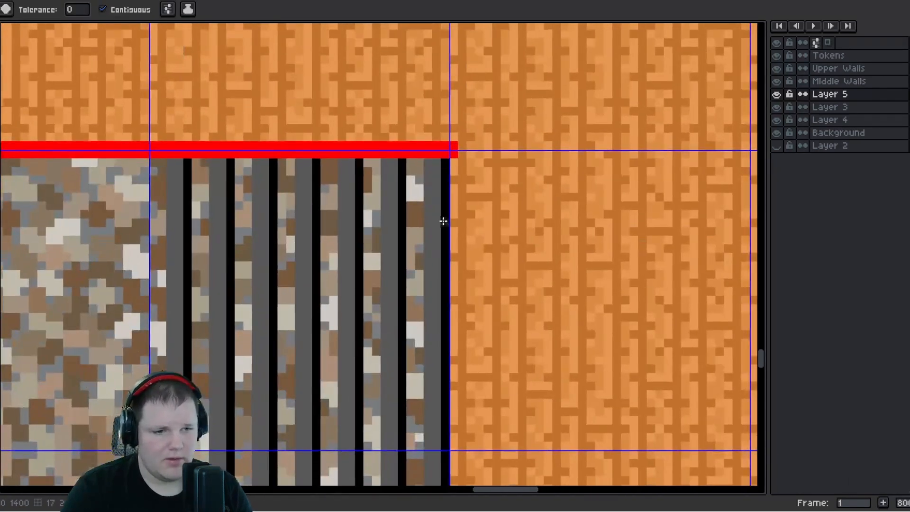
click(777, 81)
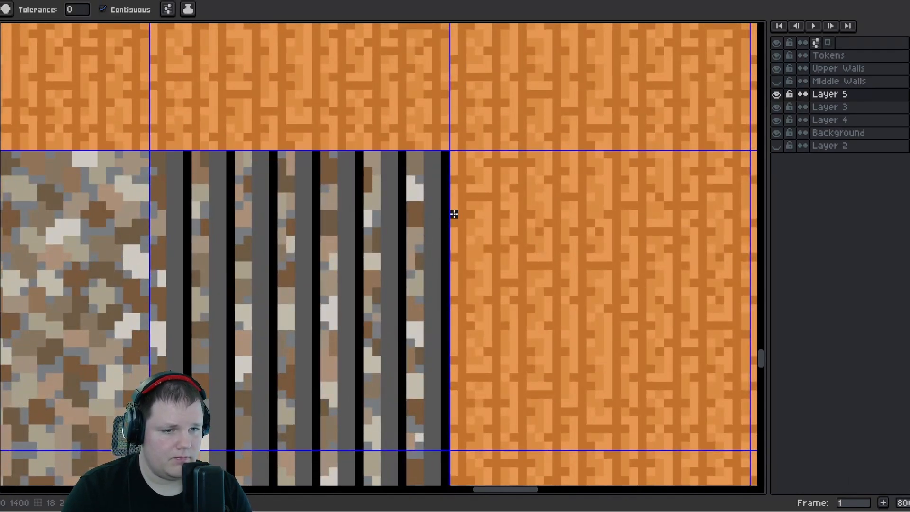
click(436, 216)
click(386, 223)
click(350, 224)
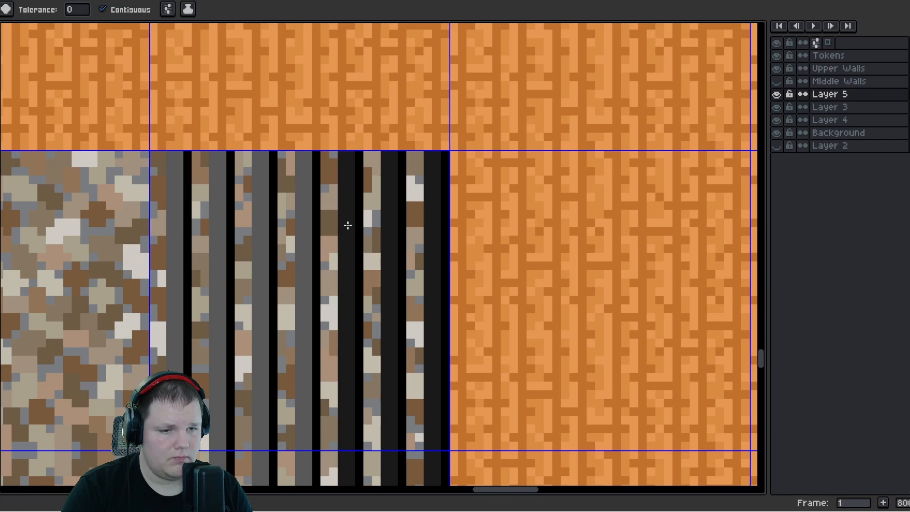
click(307, 224)
click(258, 217)
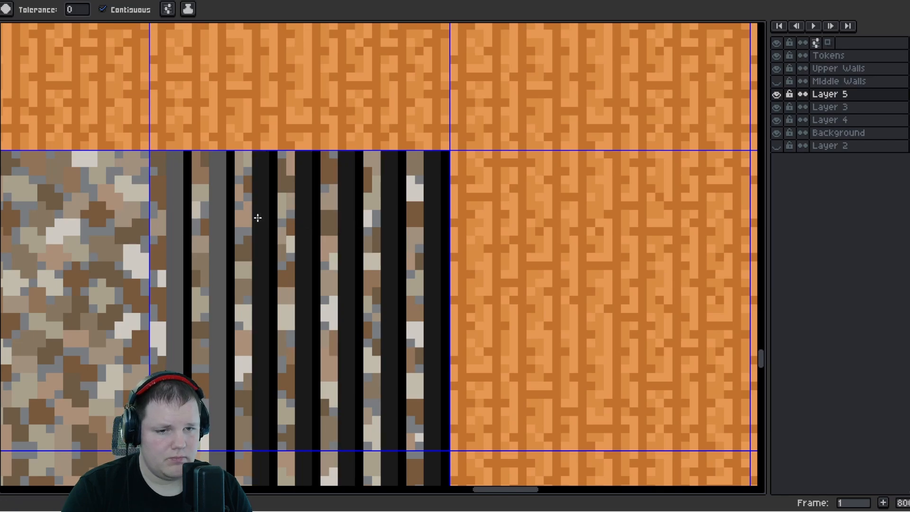
click(221, 212)
click(180, 211)
Try the Soft Light blend mode on Layer 5 with the darkened stripes, check both stairs, and undo the mode change
scroll(260, 227, down, 1)
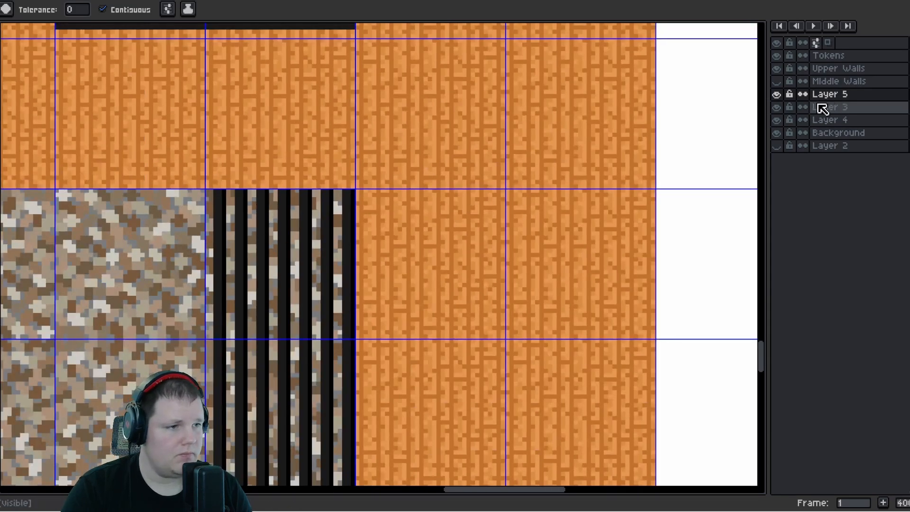
right_click(838, 100)
click(842, 104)
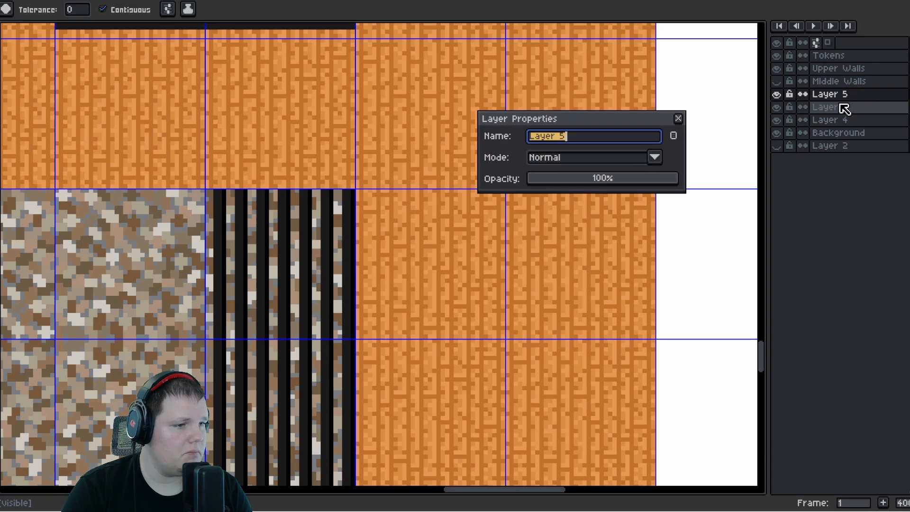
click(622, 159)
click(576, 287)
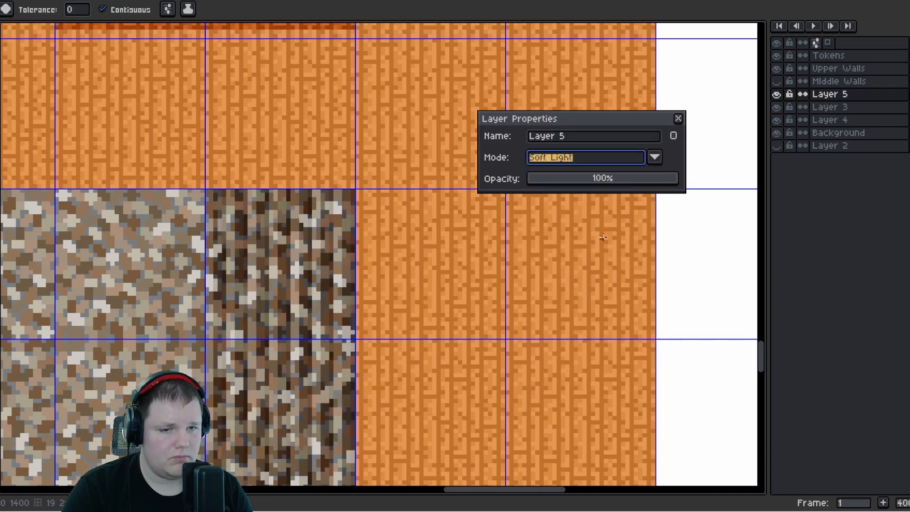
click(678, 119)
scroll(438, 252, down, 1)
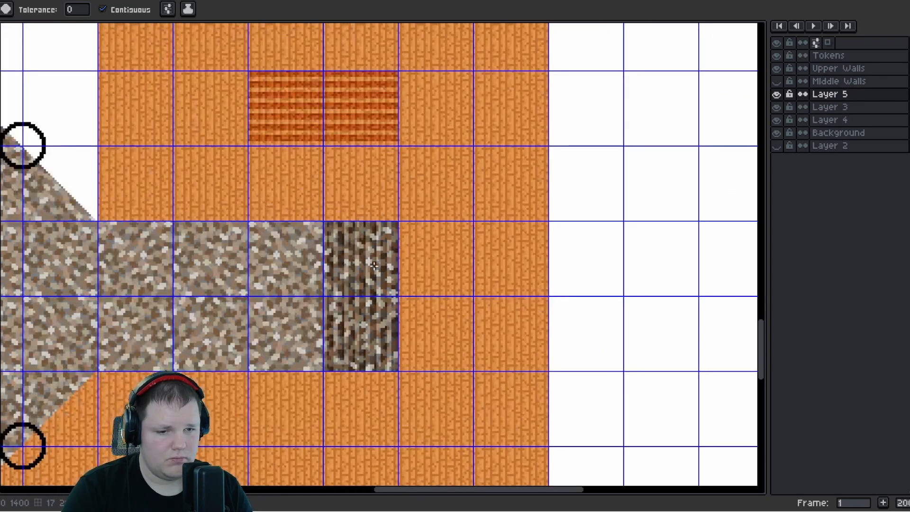
scroll(394, 262, up, 2)
key(ctrl+z)
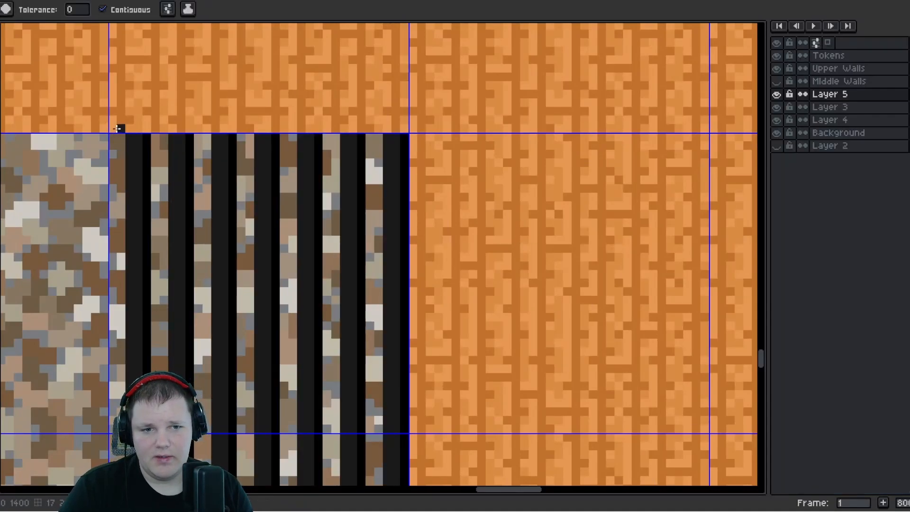
Lighten the fill colour from #1a1a1a to a medium dark grey and refill every grey stripe of the vertical gravel-path stairs
drag(111, 98, 127, 264)
scroll(167, 254, down, 2)
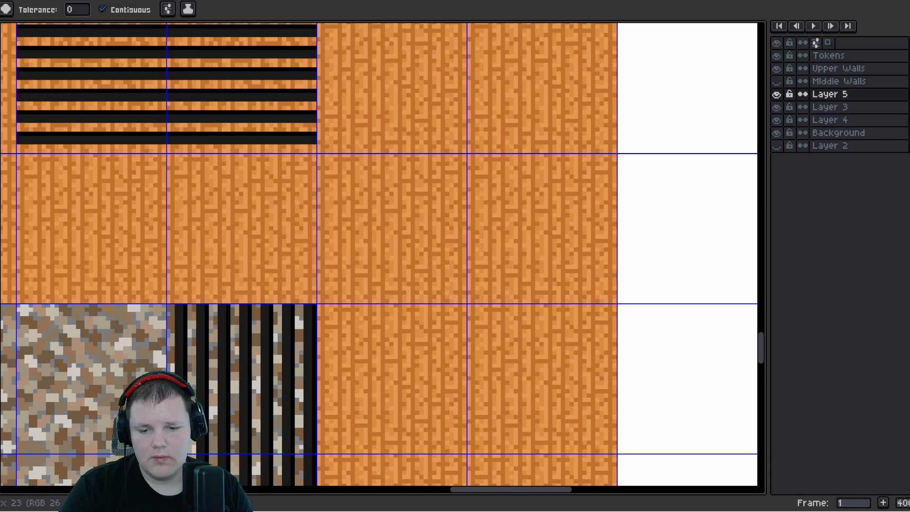
click(1, 467)
click(1, 380)
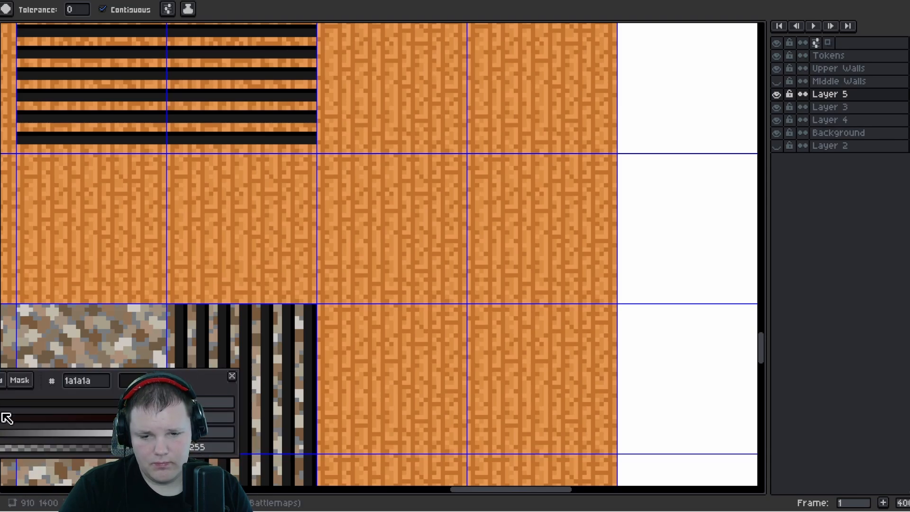
drag(1, 433, 4, 434)
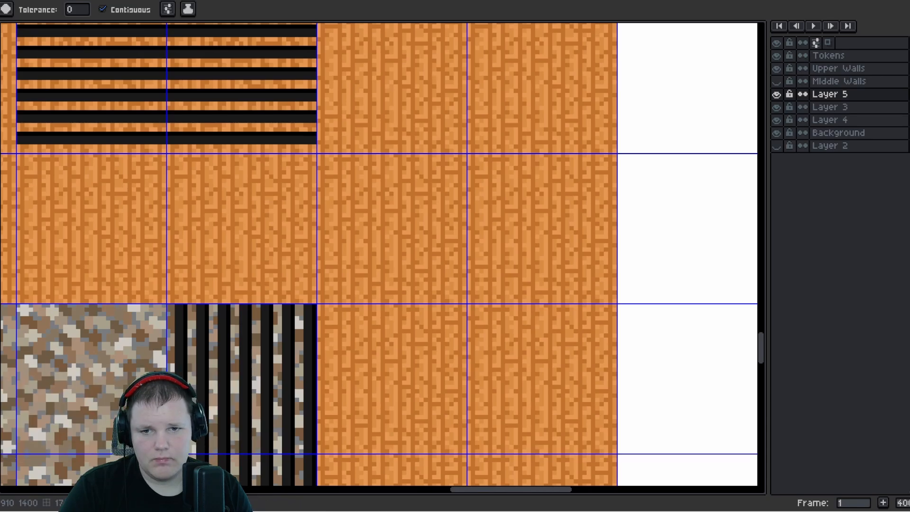
scroll(255, 411, up, 3)
click(359, 321)
click(316, 314)
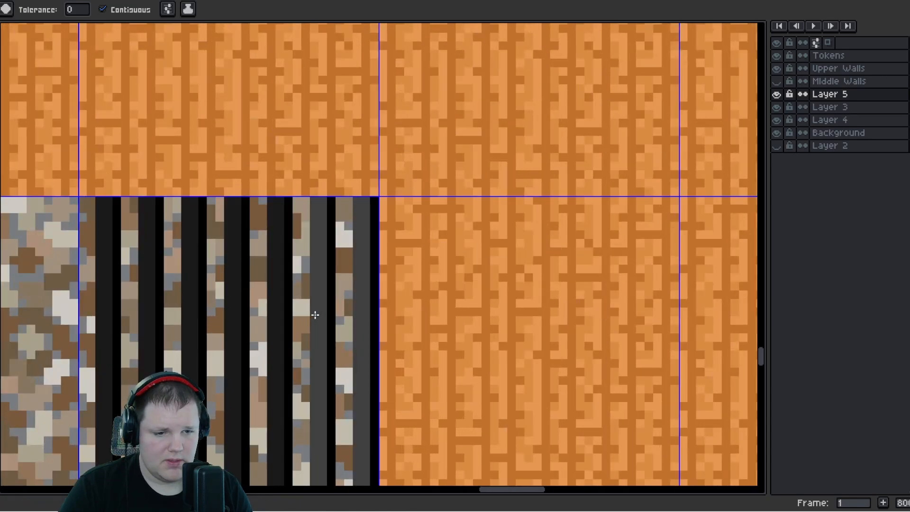
click(278, 313)
click(226, 307)
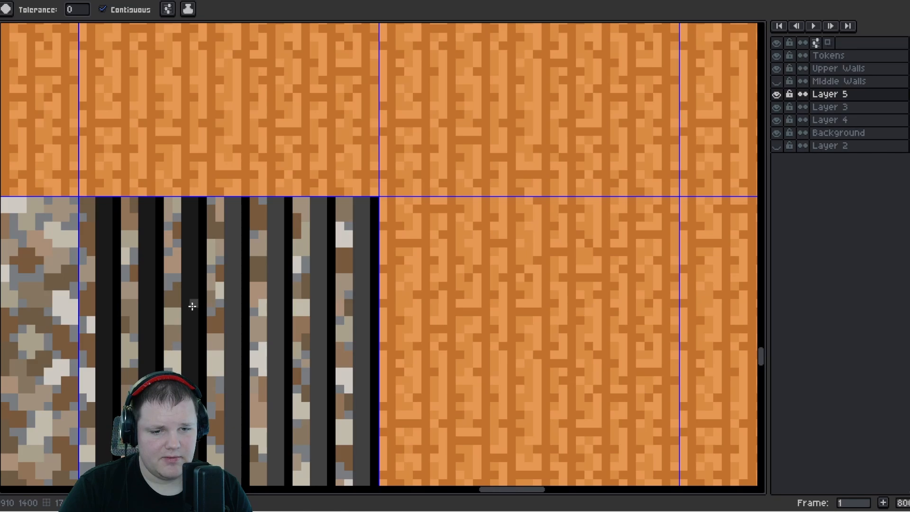
click(191, 305)
click(148, 305)
click(104, 293)
Fill all seven grey stripes of the horizontal stairs on the planks with the same lighter grey
drag(135, 165, 174, 435)
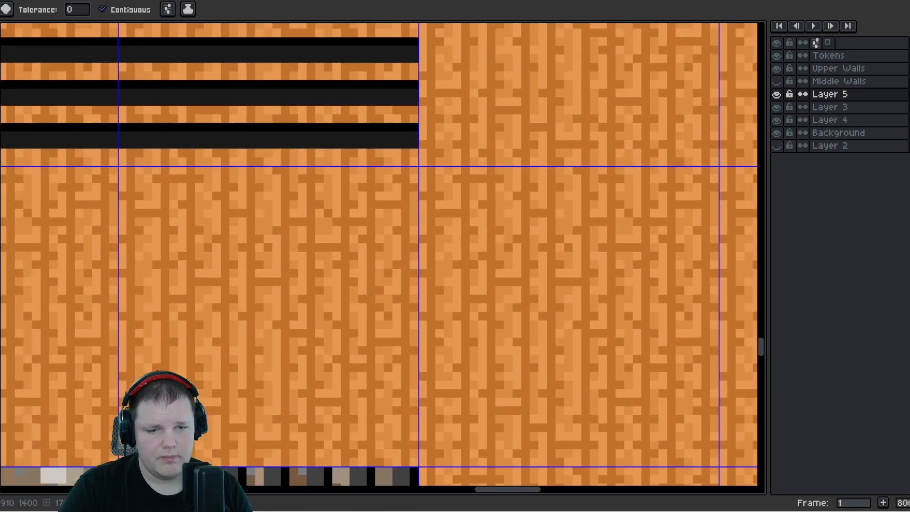
drag(159, 205, 220, 404)
click(209, 337)
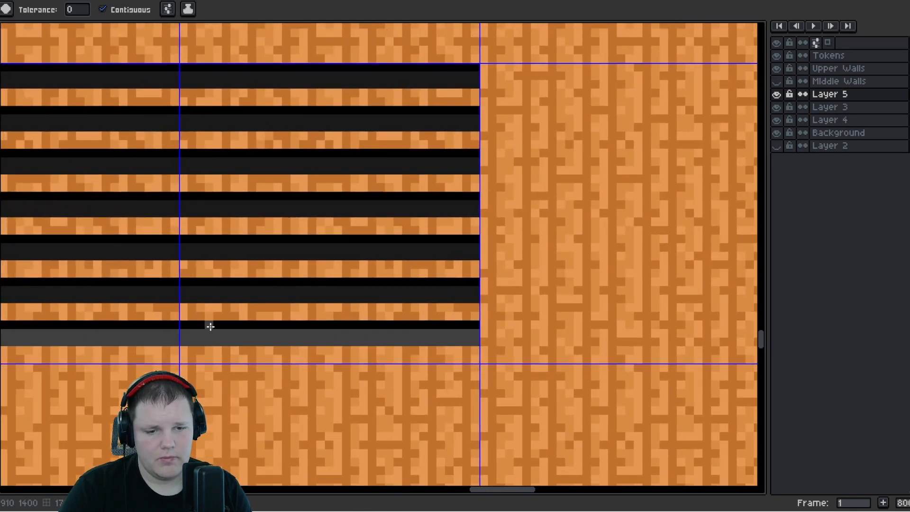
click(200, 294)
click(216, 250)
click(229, 207)
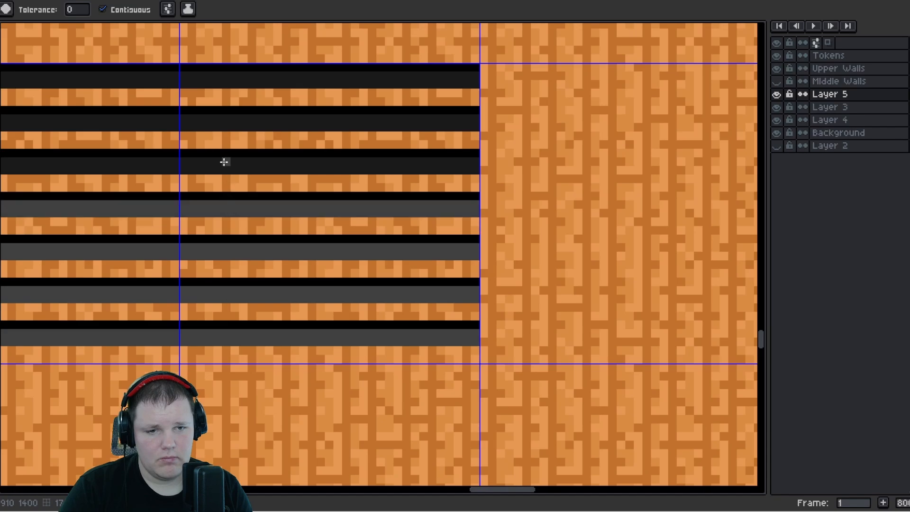
click(224, 164)
click(225, 124)
click(226, 81)
Set Layer 5's blend mode to Soft Light and close its properties
scroll(270, 157, down, 3)
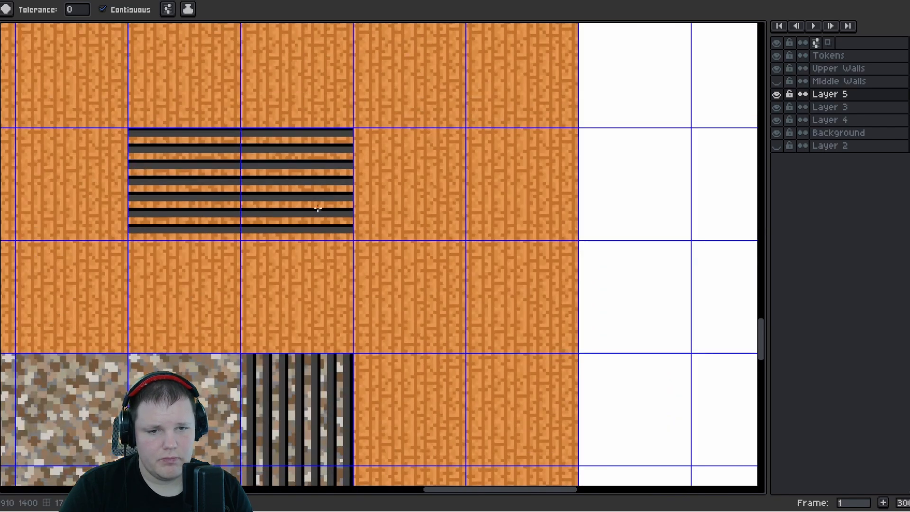
right_click(835, 94)
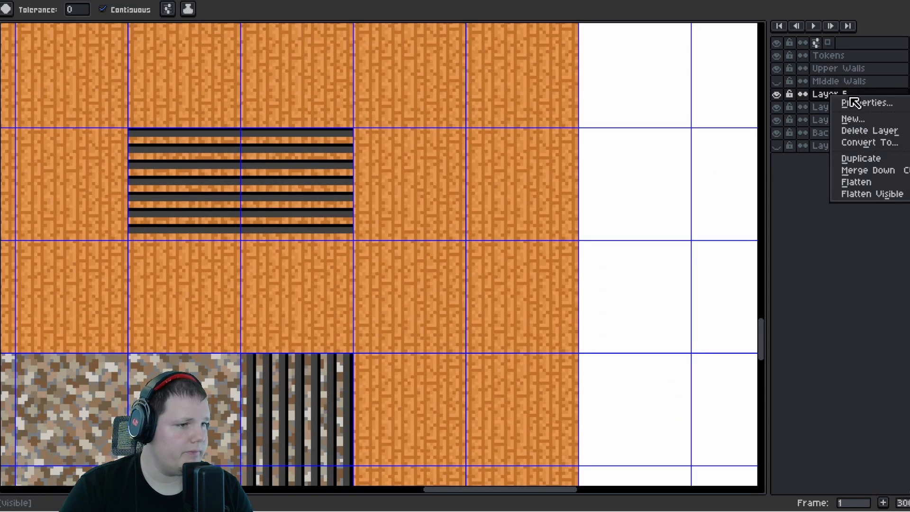
click(861, 100)
click(606, 159)
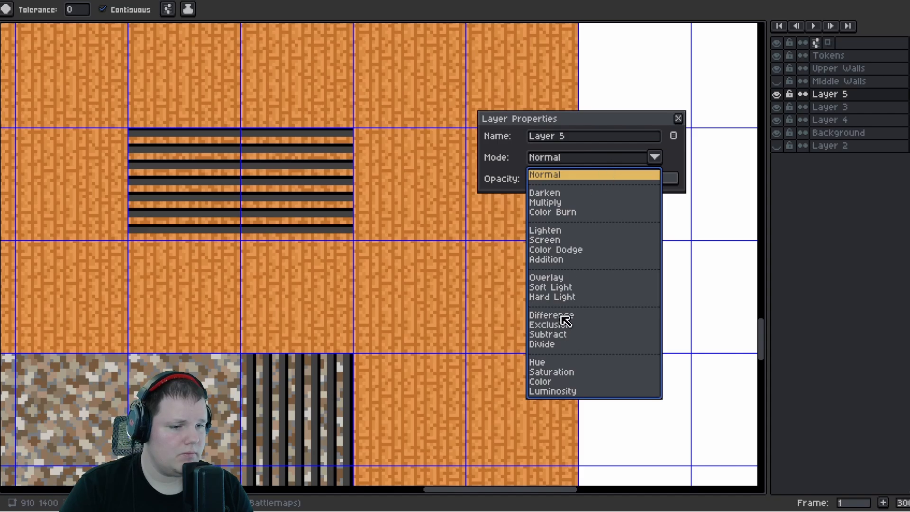
click(567, 288)
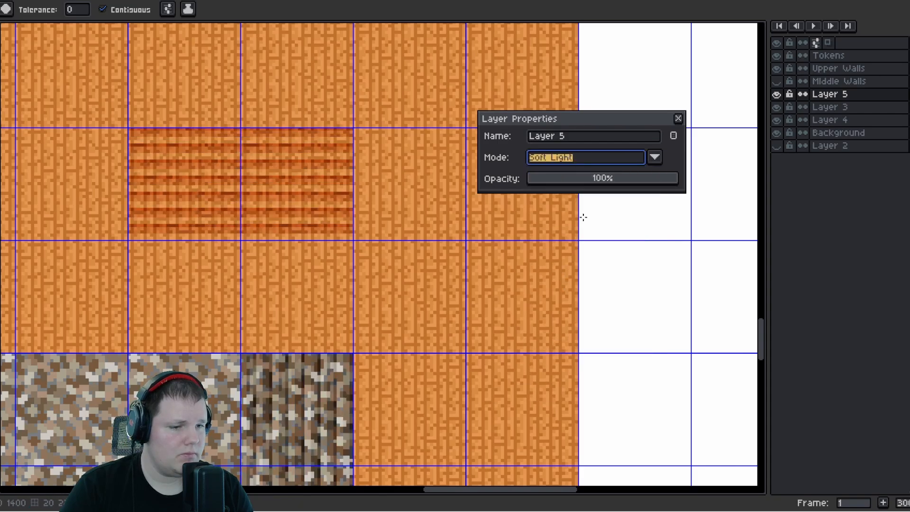
click(678, 118)
Show the Middle Walls layer again, check the stairs against the whole map, and save the sprite
scroll(486, 248, down, 1)
scroll(437, 260, down, 2)
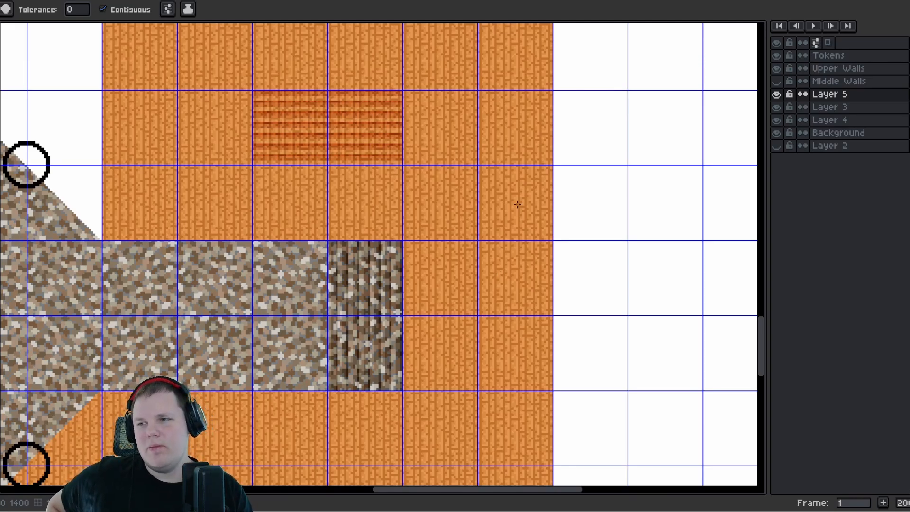
scroll(495, 251, down, 2)
scroll(440, 234, up, 2)
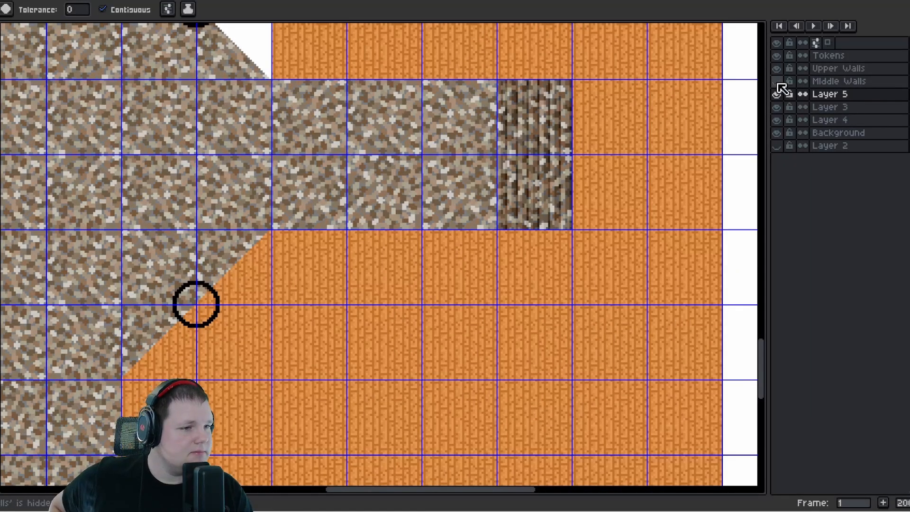
click(648, 171)
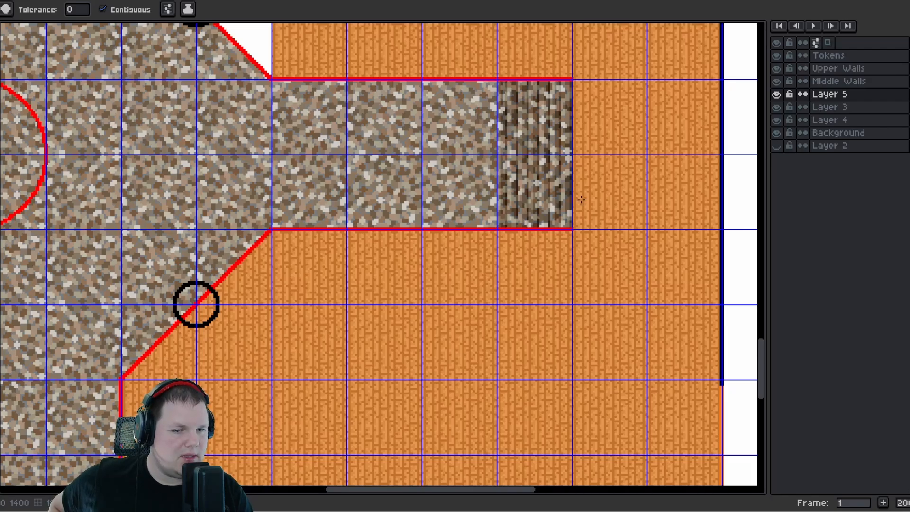
scroll(581, 200, down, 5)
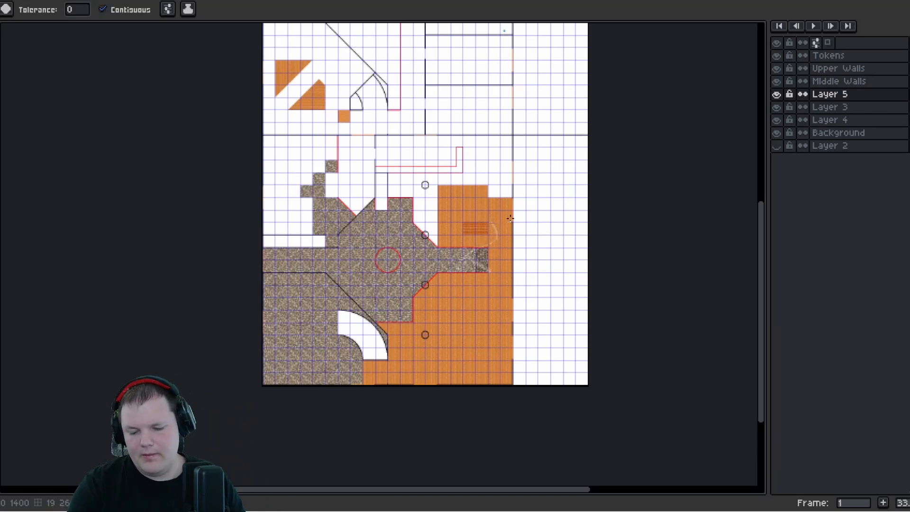
key(ctrl+s)
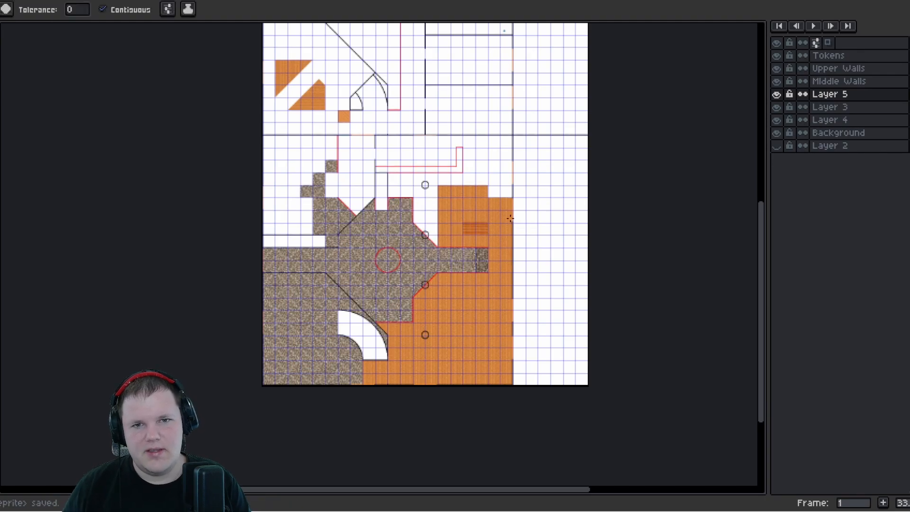